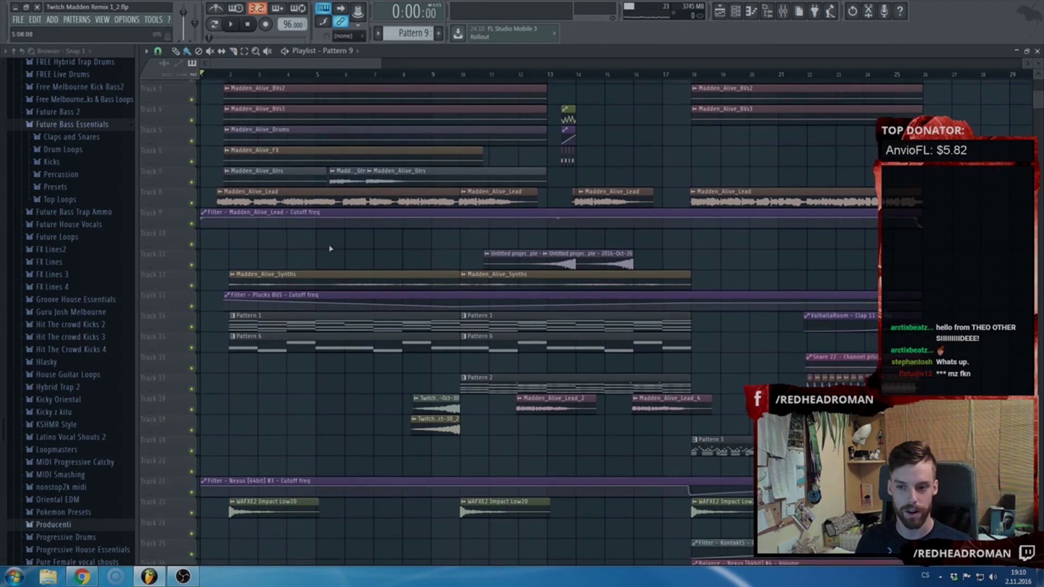
- Review the playlist arrangement from the intro through the build-up and the first drop
scroll(419, 288, "down", 2)
scroll(413, 296, "down", 3)
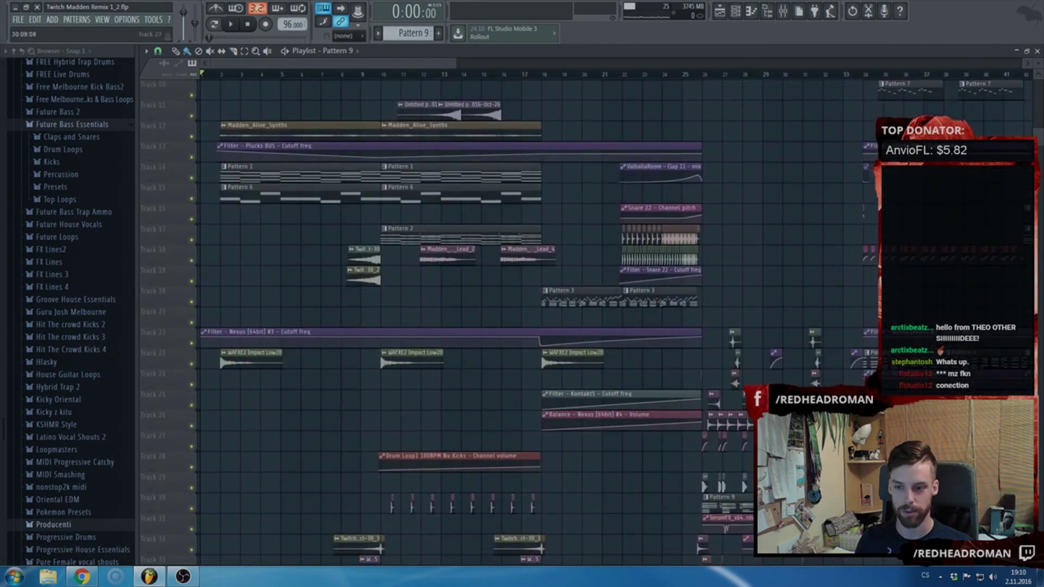
scroll(452, 321, "up", 5)
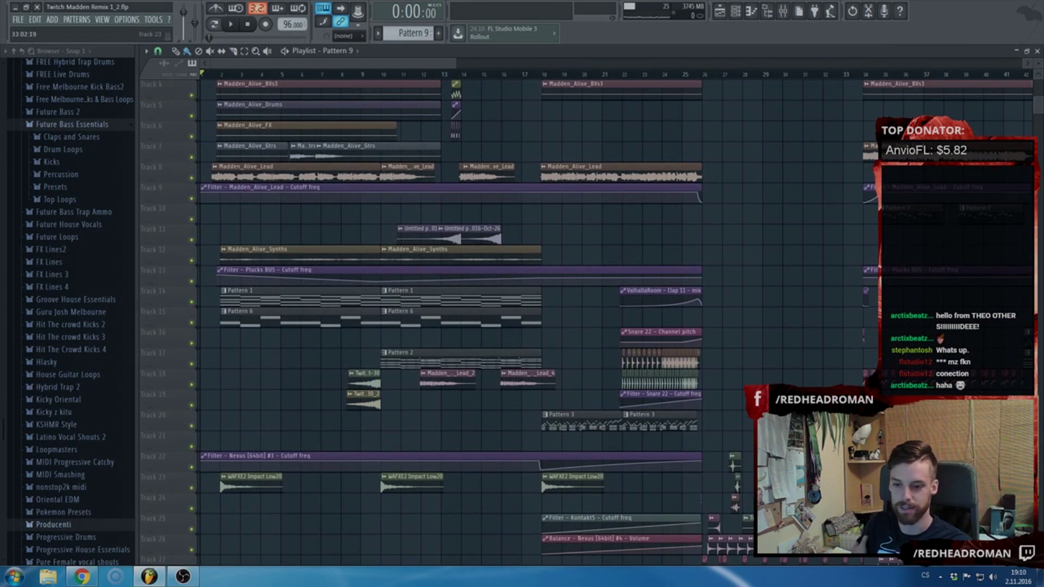
scroll(614, 326, "up", 1)
scroll(674, 407, "down", 1)
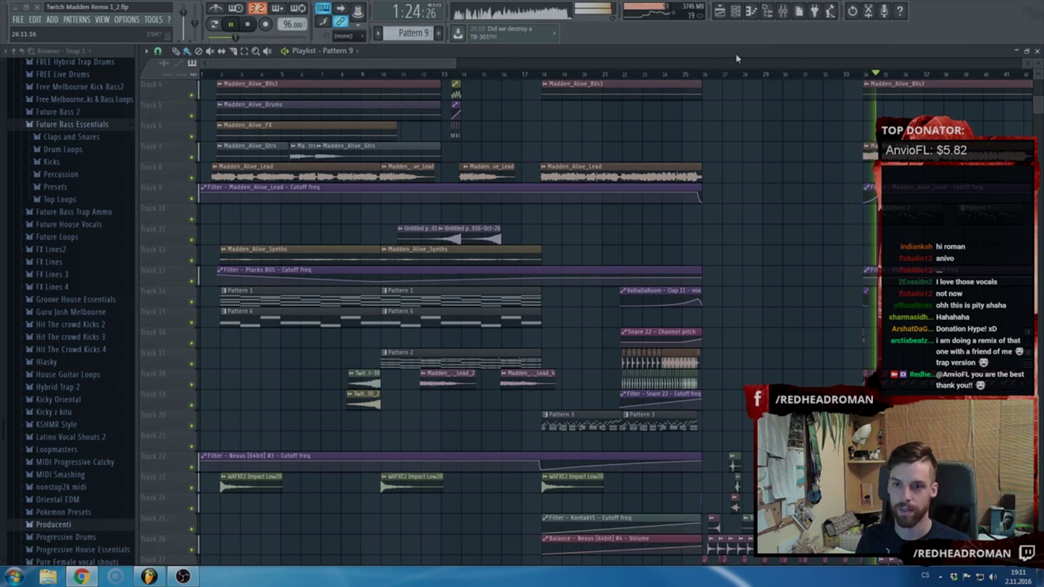
scroll(750, 173, "down", 4)
scroll(809, 282, "up", 4)
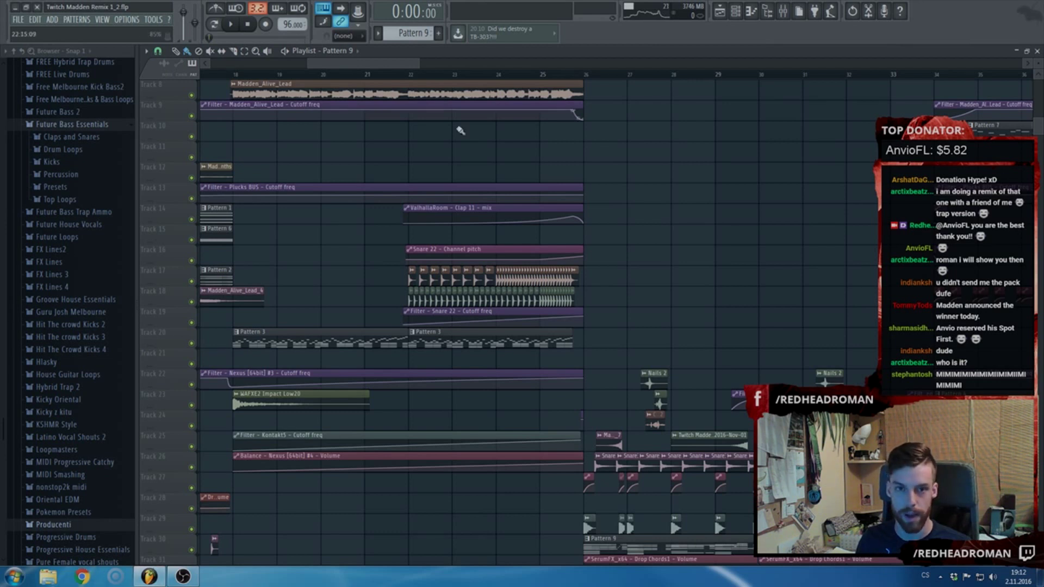
left_click_drag(401, 63, 386, 63)
scroll(442, 263, "down", 3)
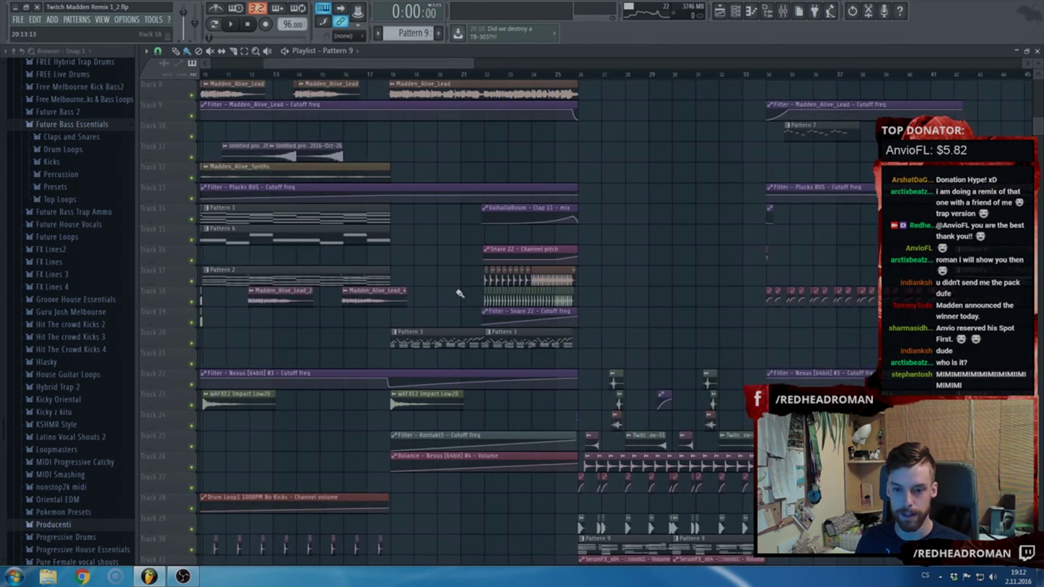
scroll(506, 321, "down", 3)
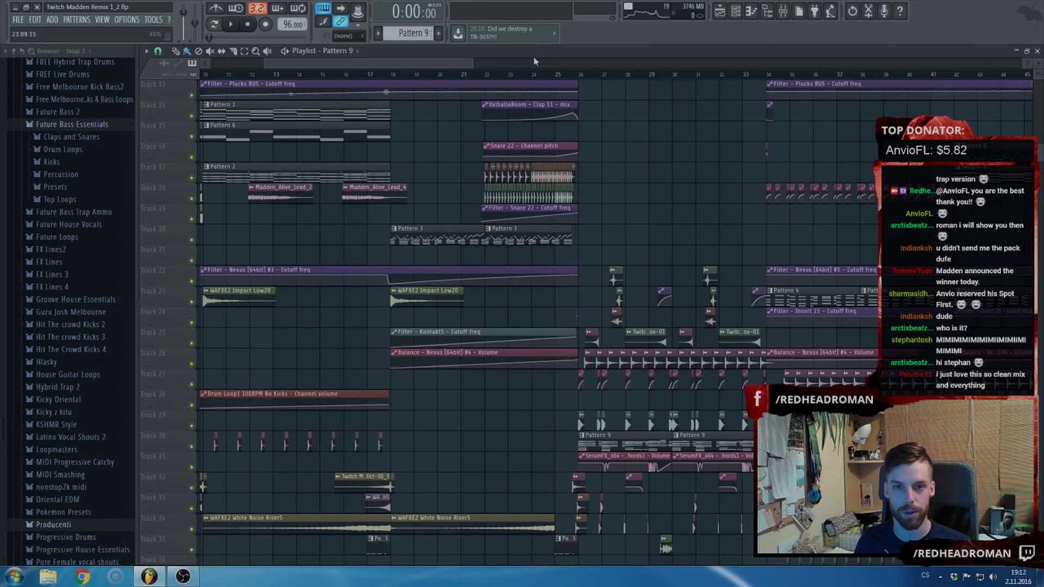
scroll(357, 220, "up", 4)
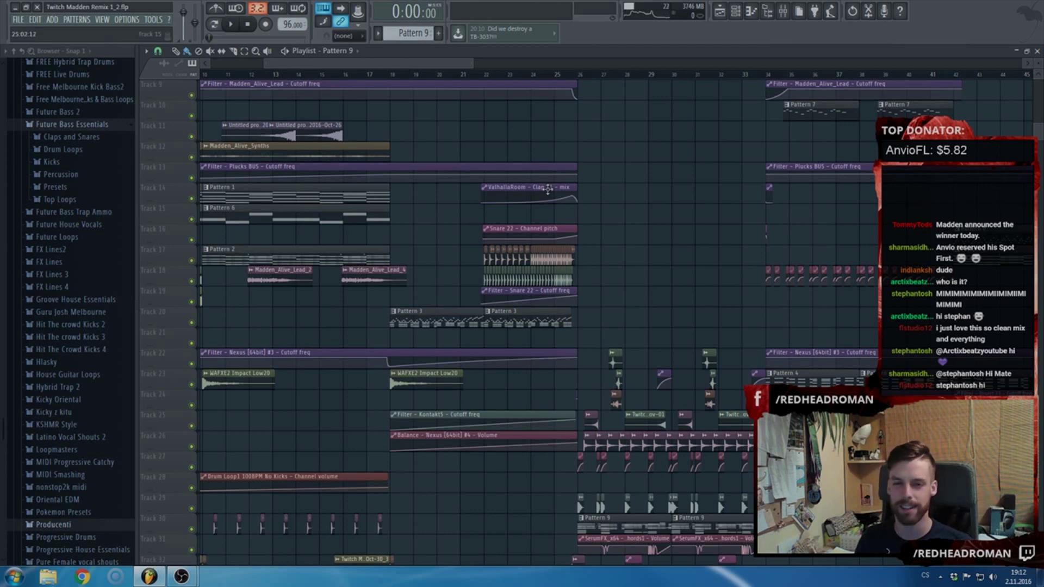
scroll(555, 179, "up", 3)
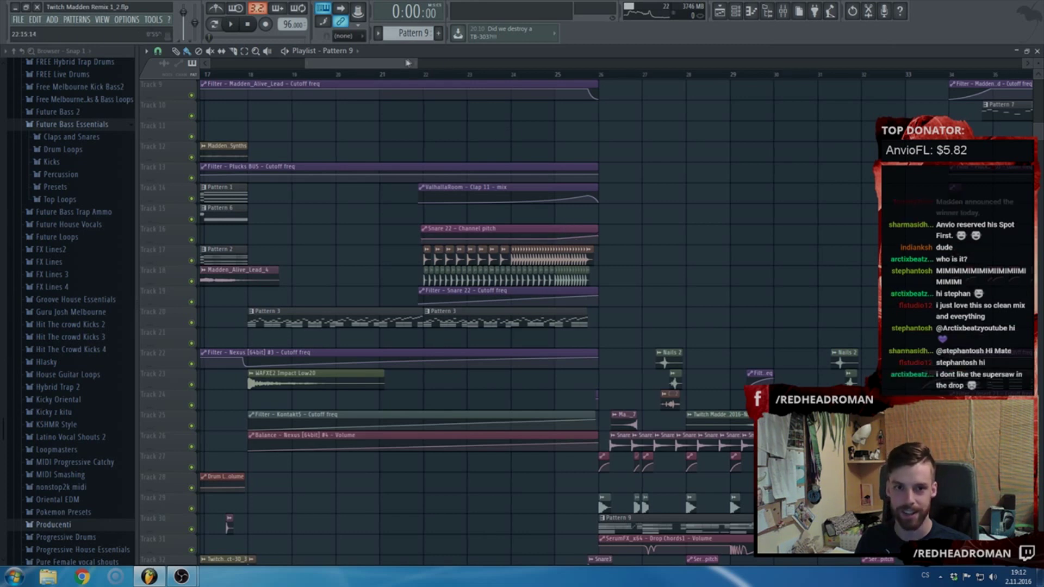
scroll(519, 231, "up", 4)
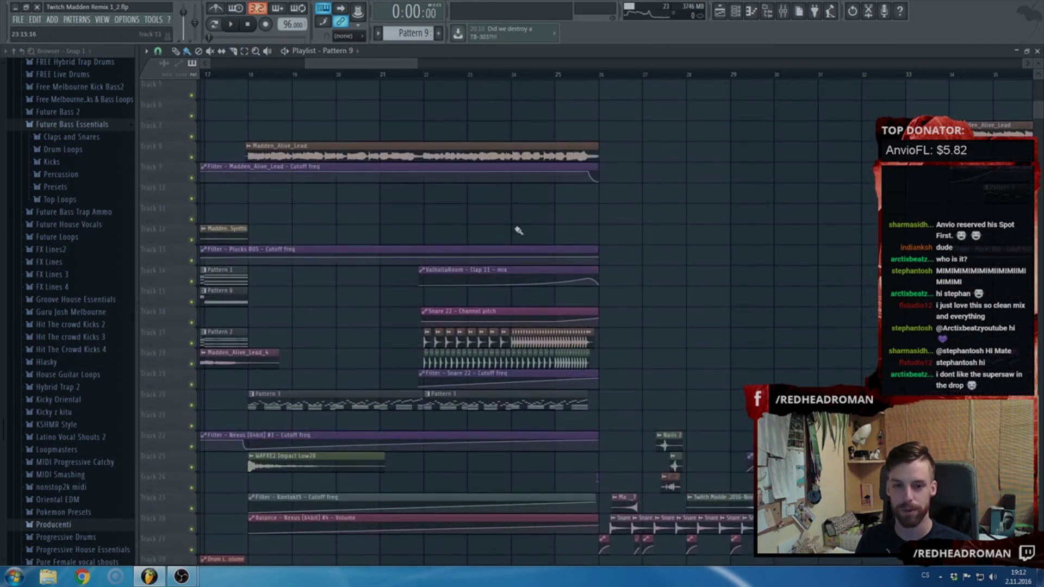
- Play the song from bar 25 through the end of the build-up into the drop
left_click(424, 74)
scroll(571, 232, "down", 6)
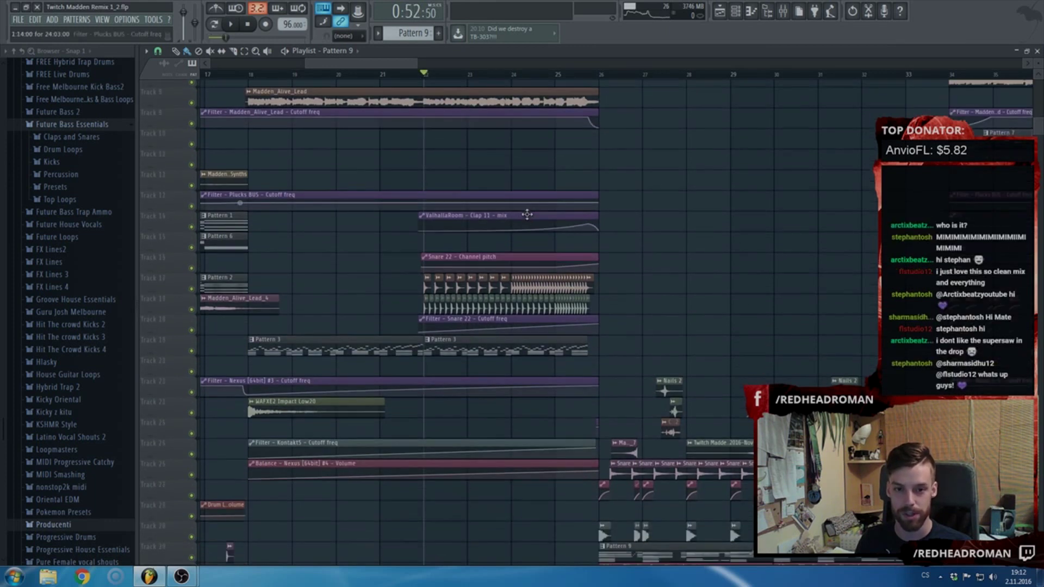
scroll(571, 233, "down", 4)
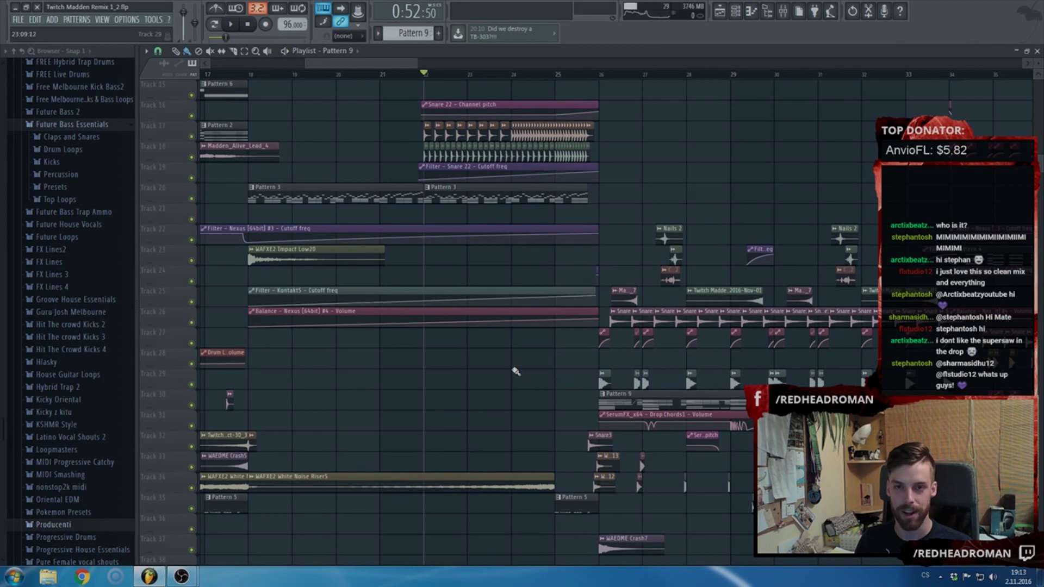
scroll(690, 361, "right", 4)
scroll(431, 351, "down", 5)
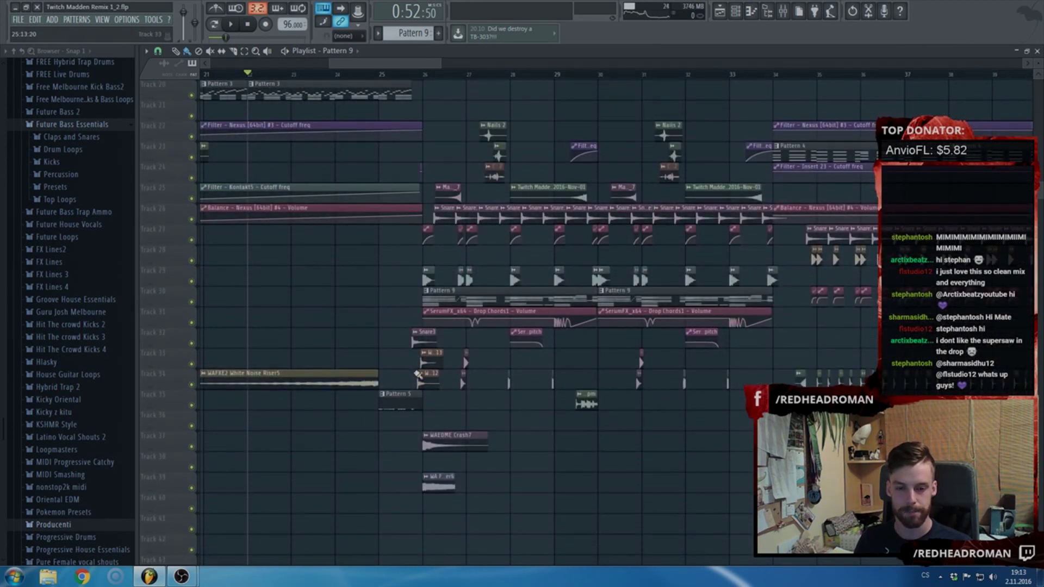
scroll(375, 97, "up", 3)
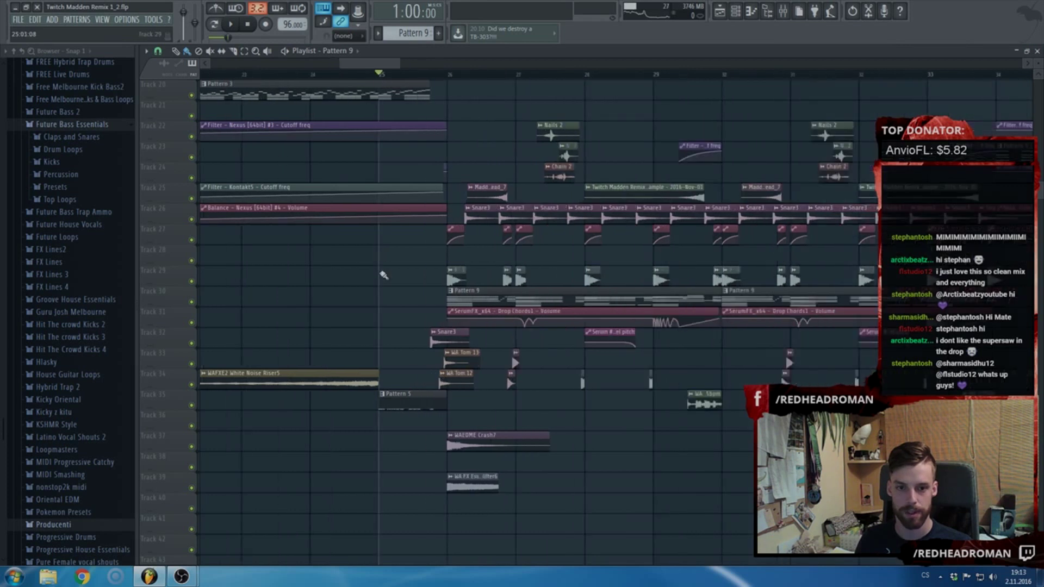
scroll(537, 353, "up", 3)
key("space")
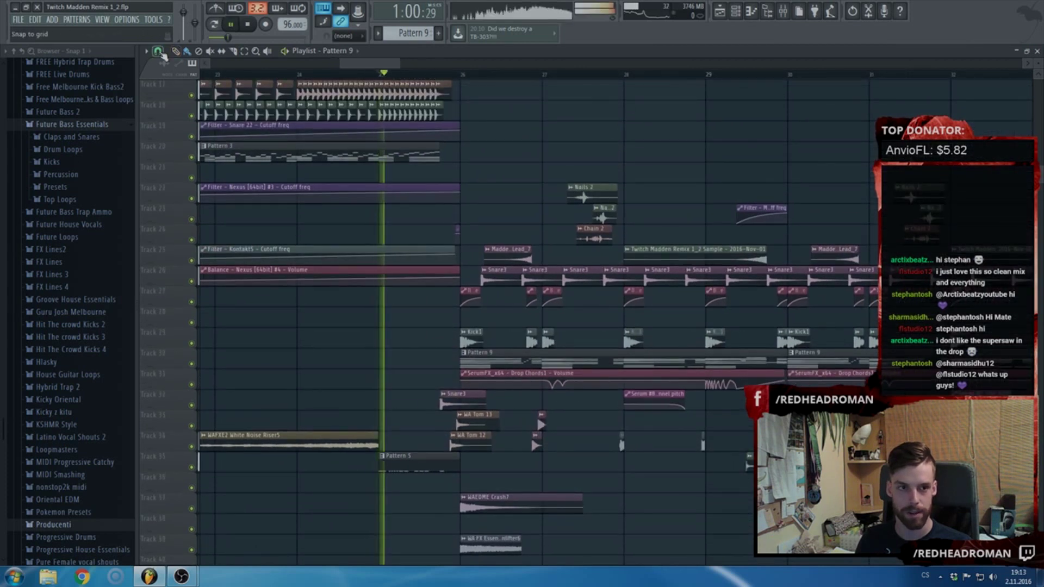
left_click(146, 51)
left_click(181, 132)
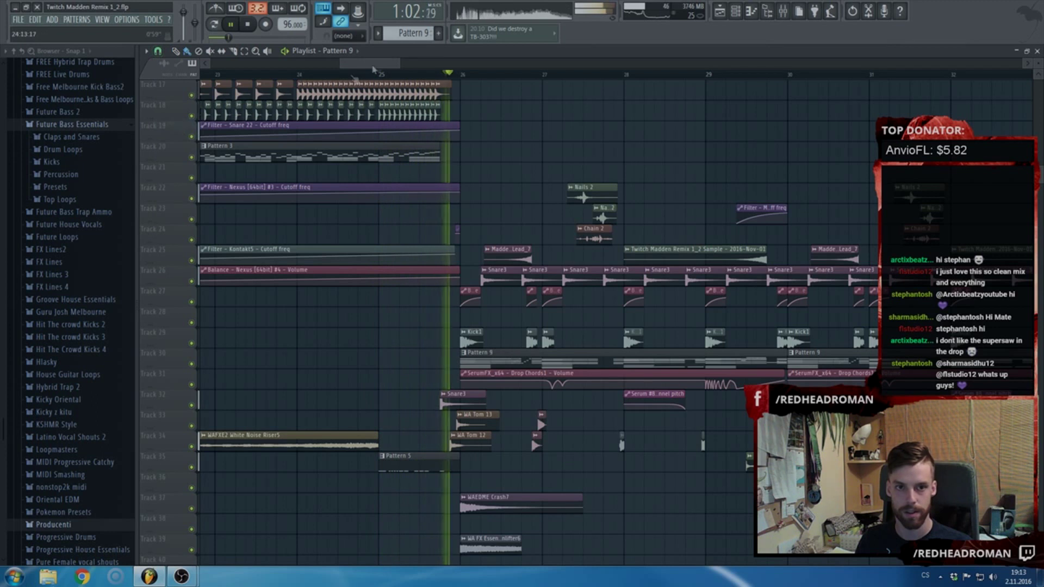
scroll(533, 330, "up", 3)
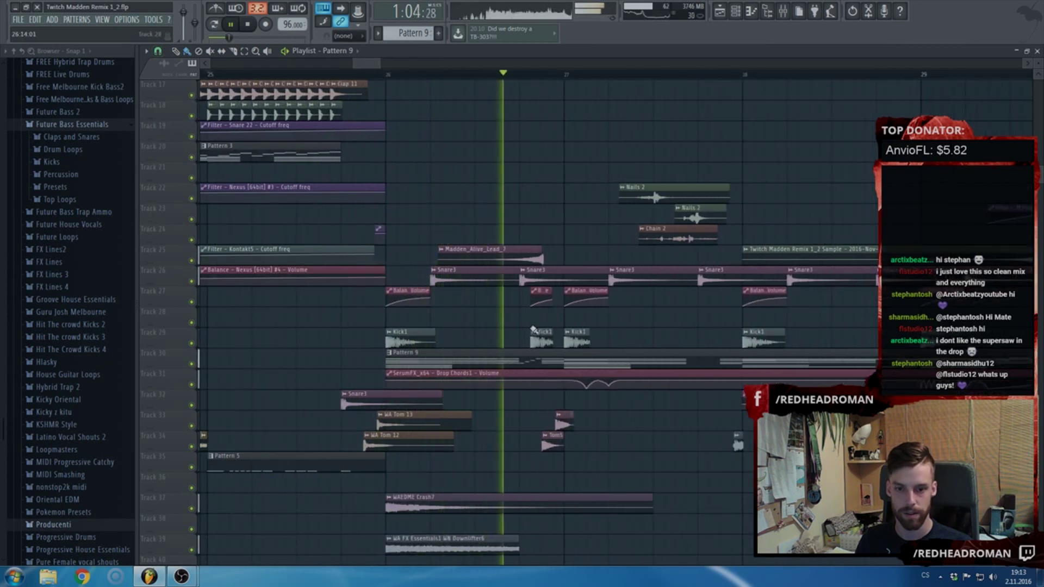
- Play Pattern 9 on its own while examining its instruments in the channel rack
key("F6")
key("space")
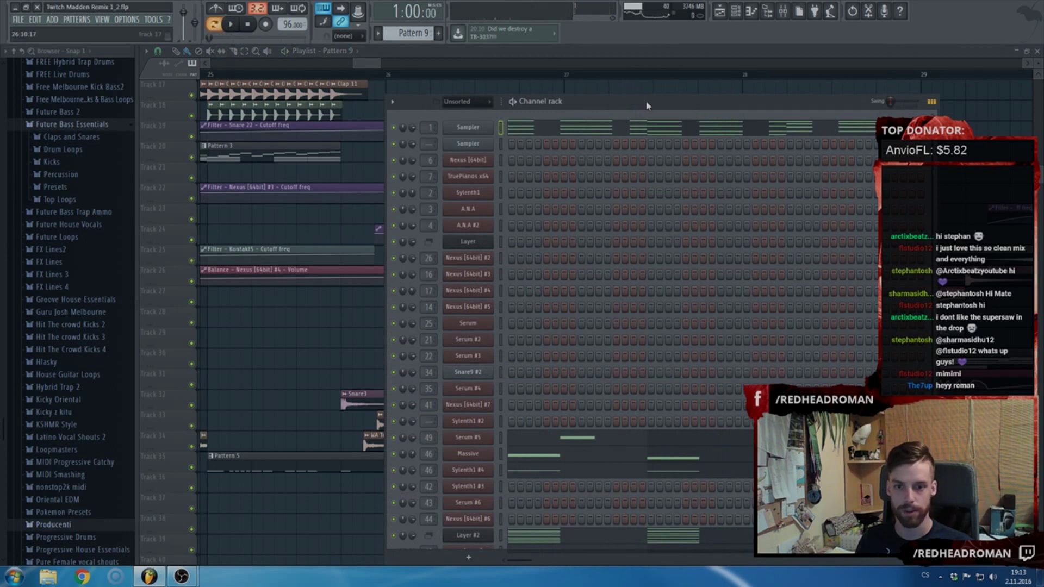
scroll(609, 413, "down", 5)
key("space")
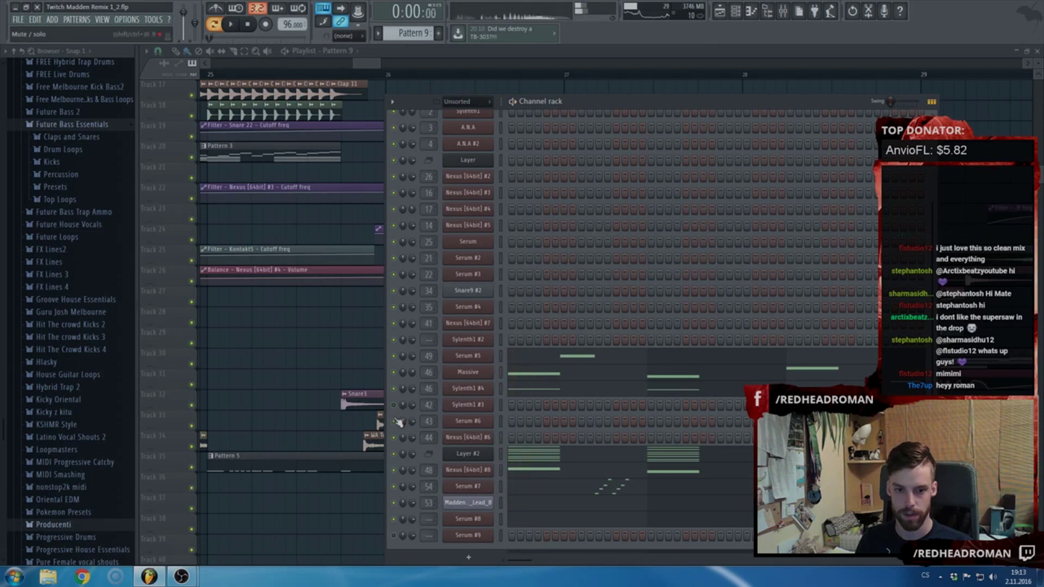
key("F6")
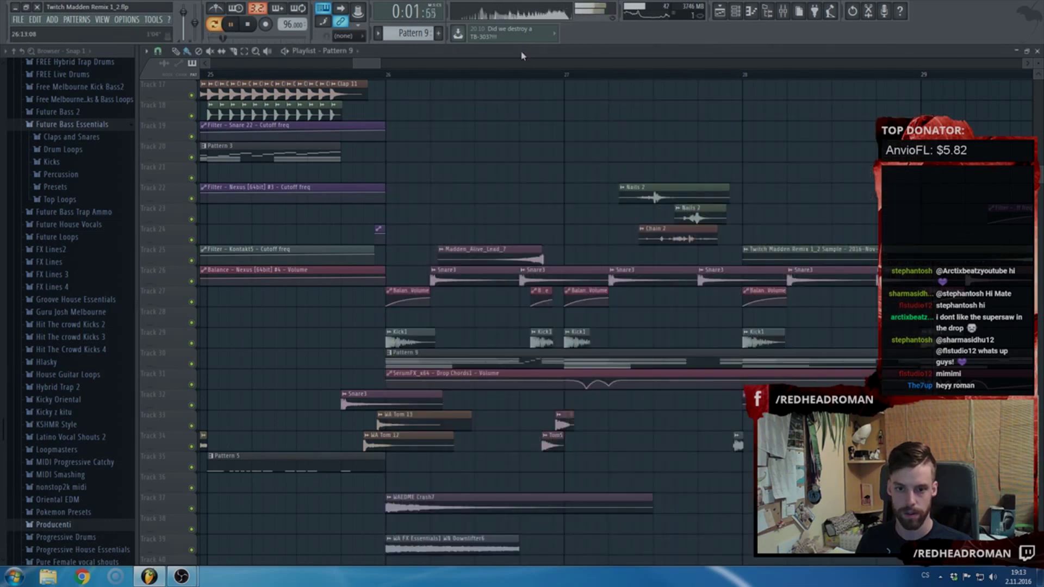
- Add a control point at 26:05:00 on the SerumFX_x64 - Drop Chords1 - Volume automation clip in the playlist
scroll(461, 338, "up", 5)
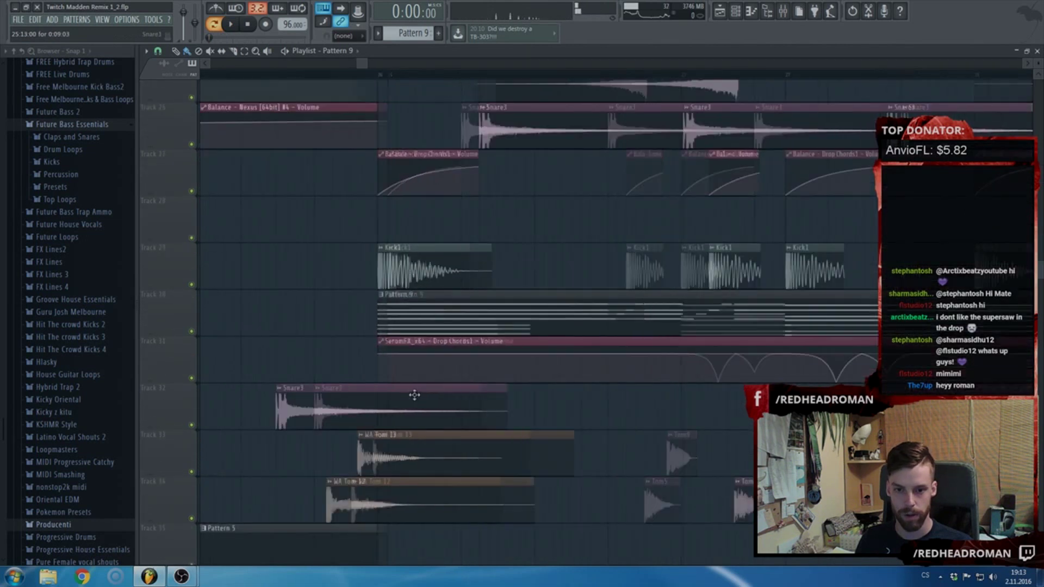
right_click(378, 355)
left_click(400, 527)
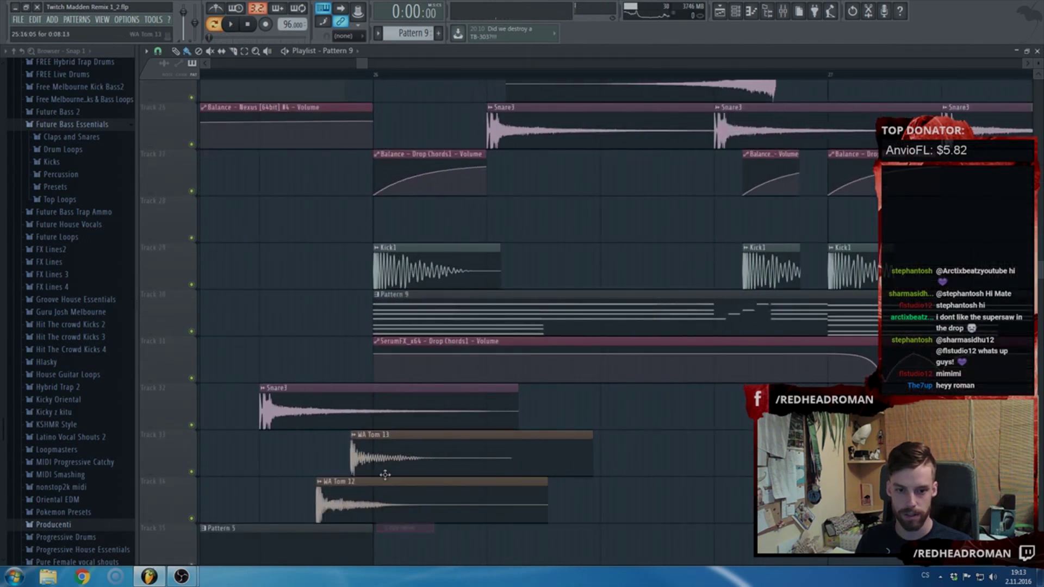
scroll(403, 419, "up", 3)
left_click(744, 357)
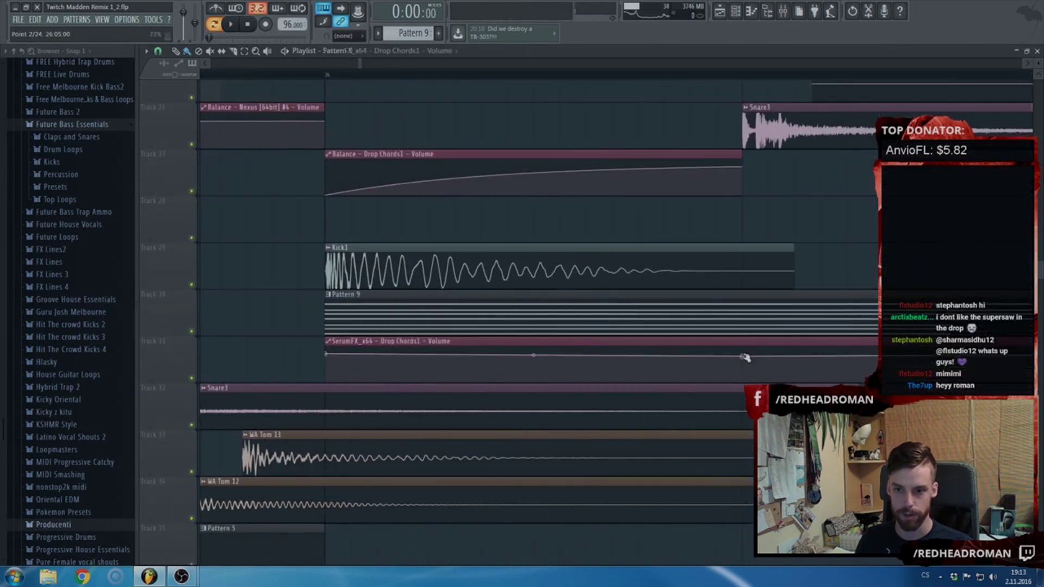
right_click(744, 357)
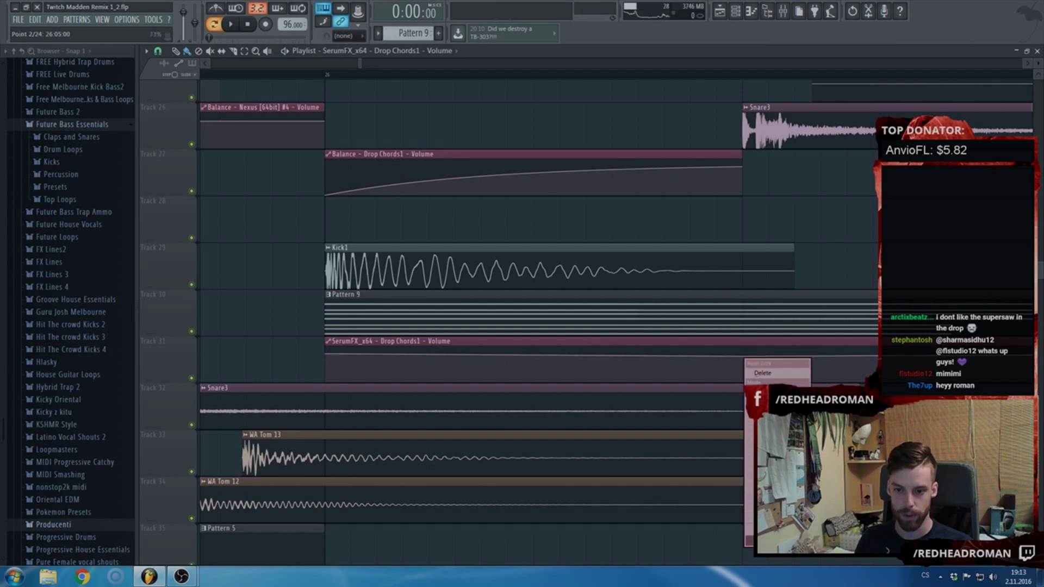
left_click(650, 435)
- Shape the start of the Drop Chords1 volume automation into repeated short peaks and dips to zero, curving the falling slopes
left_click_drag(352, 375, 351, 387)
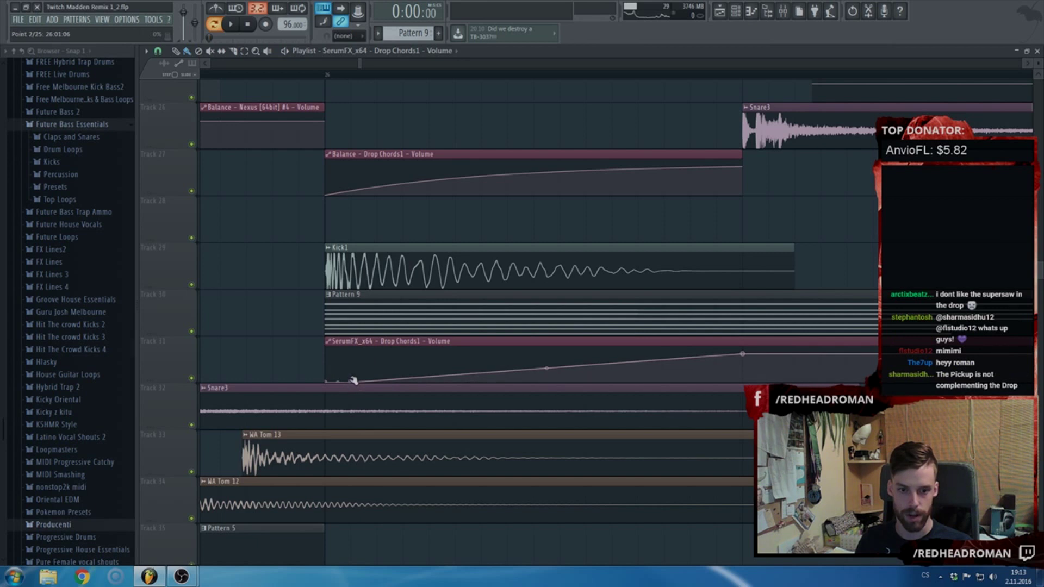
left_click_drag(352, 381, 351, 353)
right_click(377, 378)
right_click(404, 354)
right_click(429, 382)
right_click(455, 354)
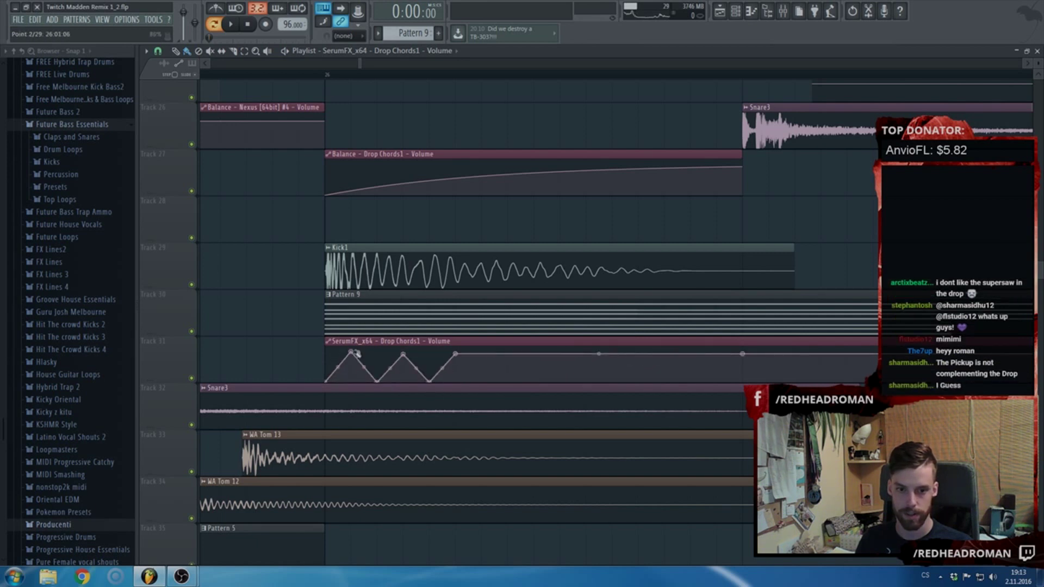
left_click_drag(364, 369, 416, 356)
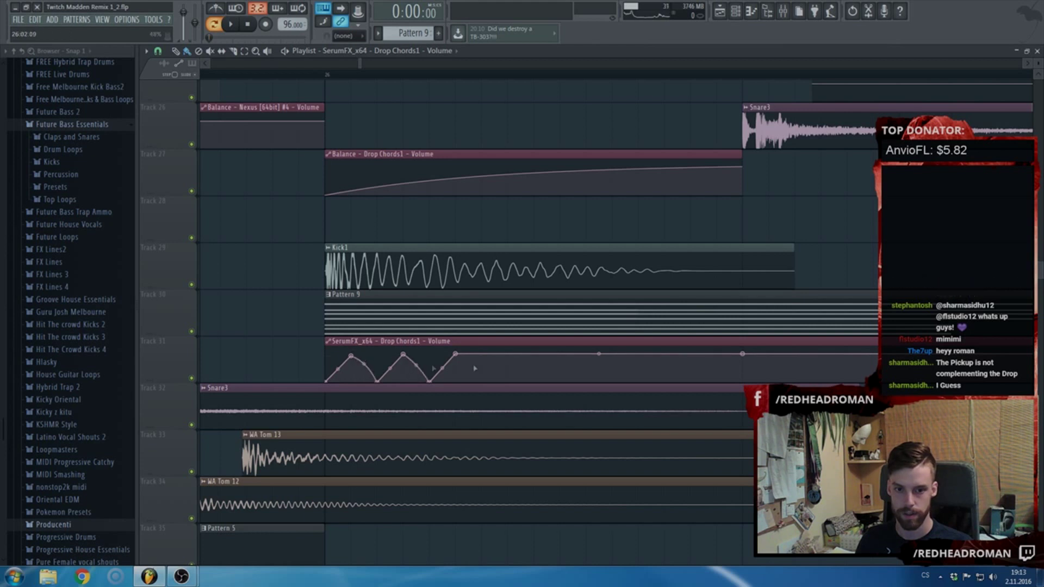
- Extend the volume zigzag with a dip after the third peak, a wider fourth peak, and a curved rise back to full level
right_click(482, 382)
right_click(561, 361)
left_click_drag(561, 360, 612, 382)
right_click(590, 360)
right_click(743, 357)
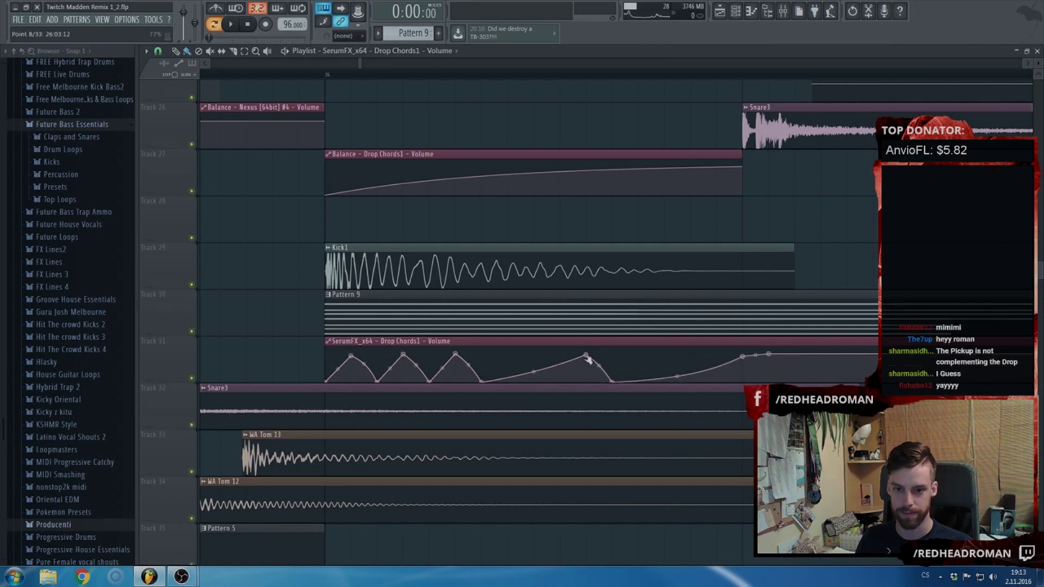
left_click_drag(588, 357, 610, 356)
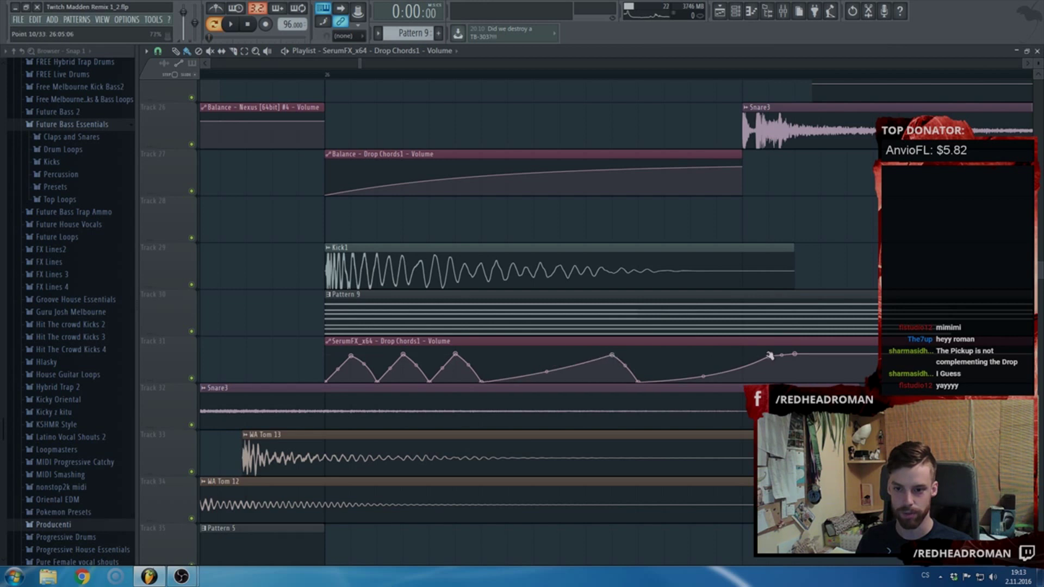
- Play the song from just before bar 26 to hear the volume gating at the drop's start
left_click(299, 73)
key("space")
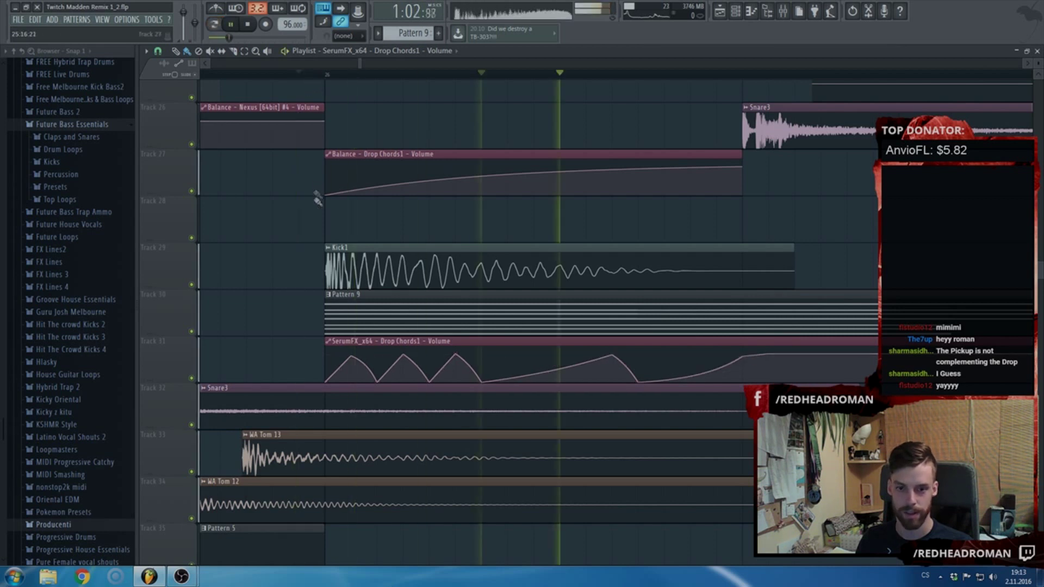
key("space")
- Hold the fourth volume peak longer by placing the dip after it later, and replay the drop's start
right_click(548, 363)
key("space")
key("space")
key("space")
left_click_drag(639, 382, 690, 382)
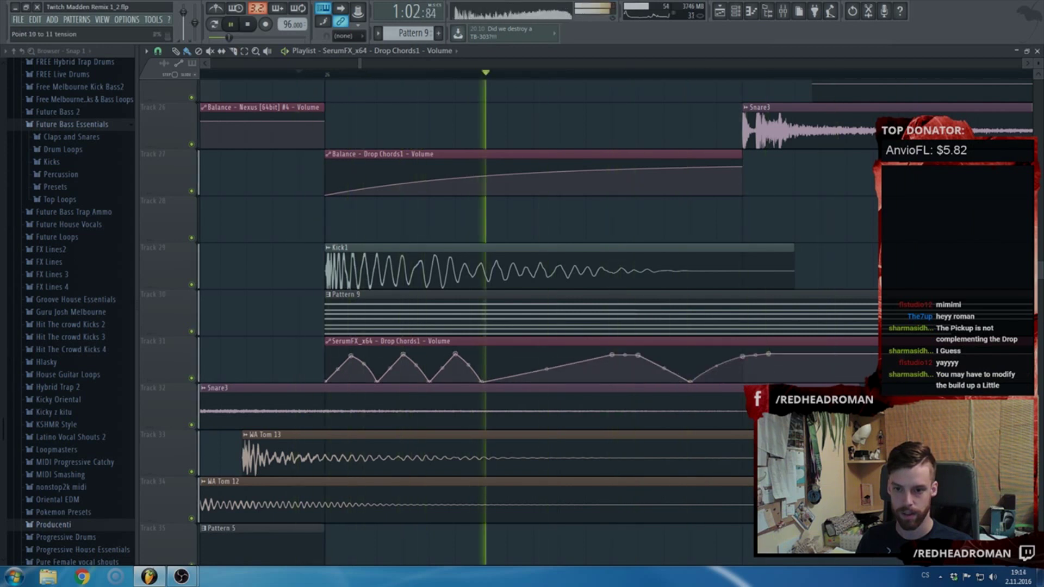
key("space")
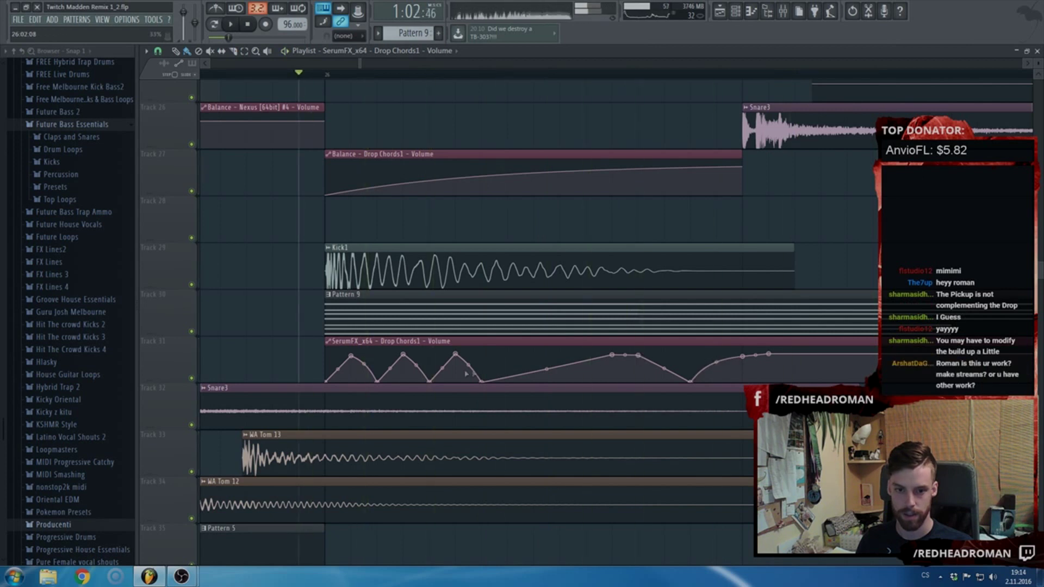
- Rework the automation after the third peak into two peaks with curved dips to zero, followed by an earlier rise to full level
left_click(534, 355)
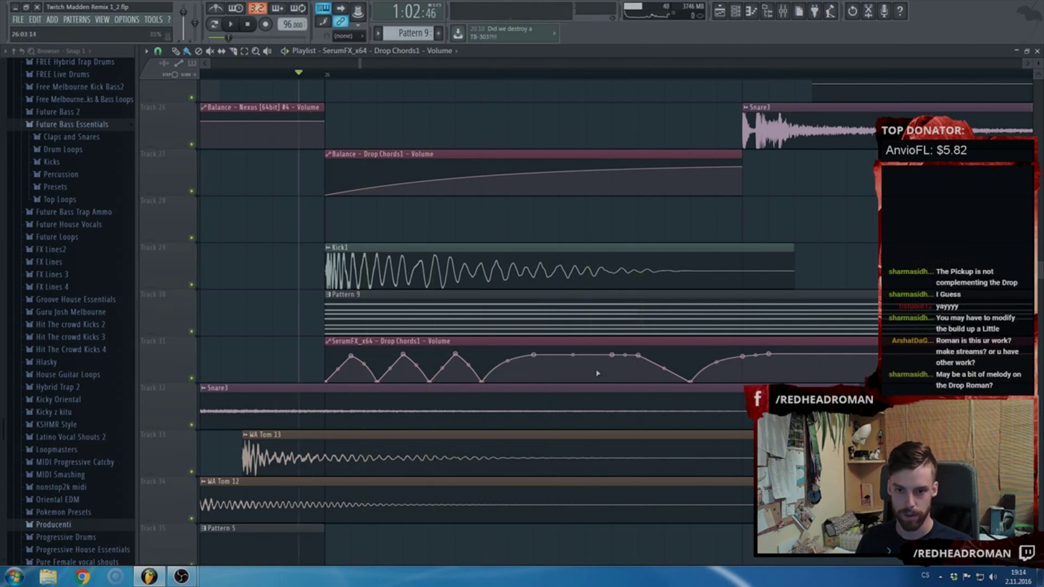
left_click_drag(572, 354, 591, 392)
right_click(628, 361)
left_click(670, 380)
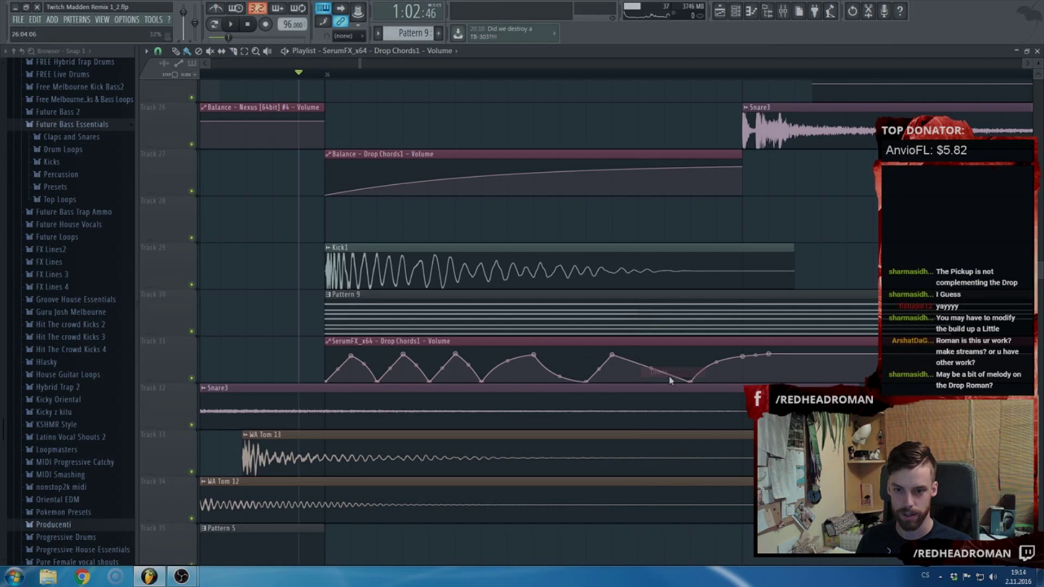
left_click_drag(656, 373, 662, 399)
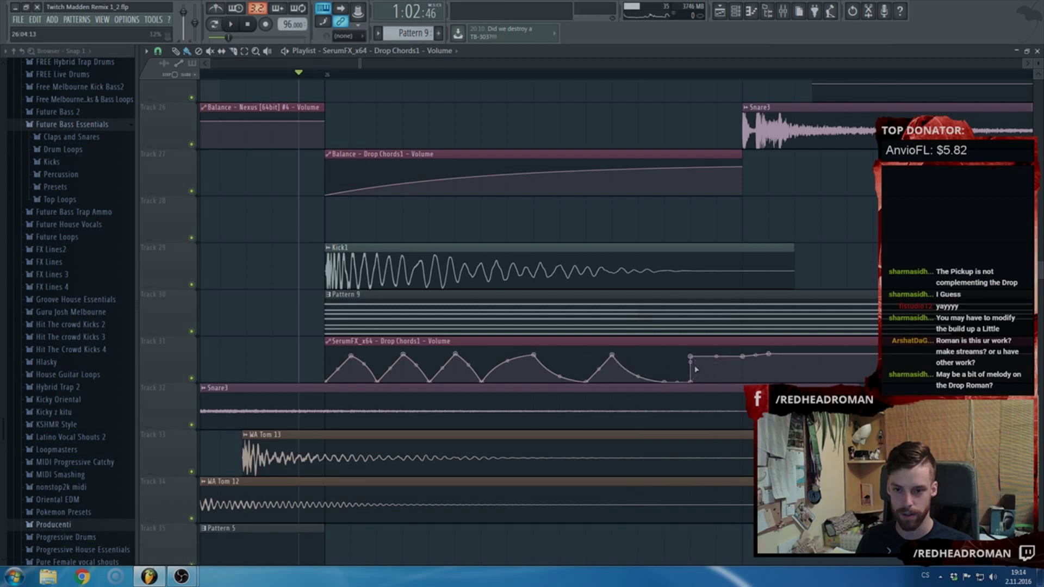
right_click(691, 365)
left_click(715, 383)
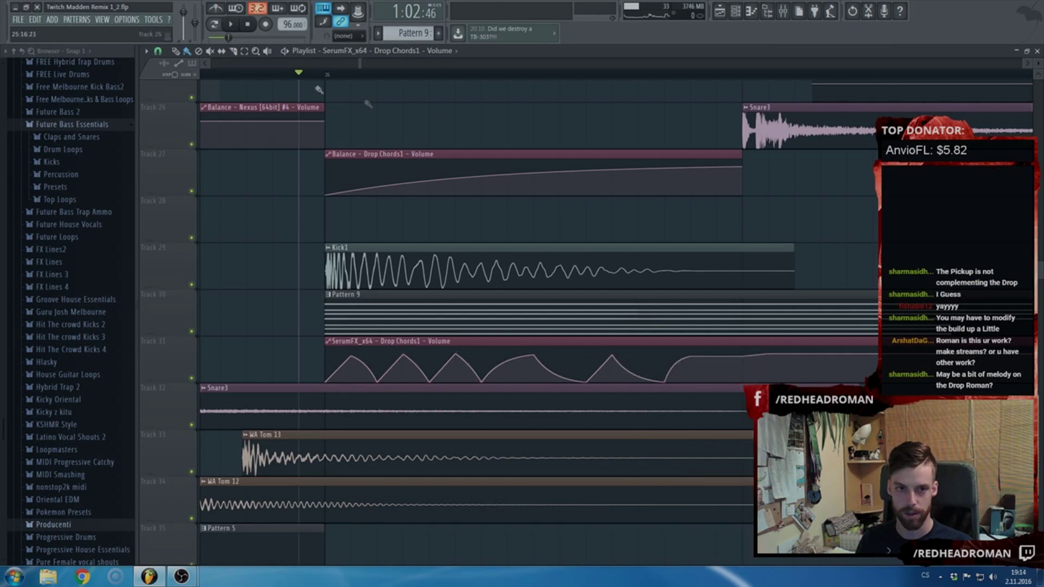
- Rework the volume automation after the third peak into a narrower fourth peak and two wide rounded peaks, each dipping to zero
key("space")
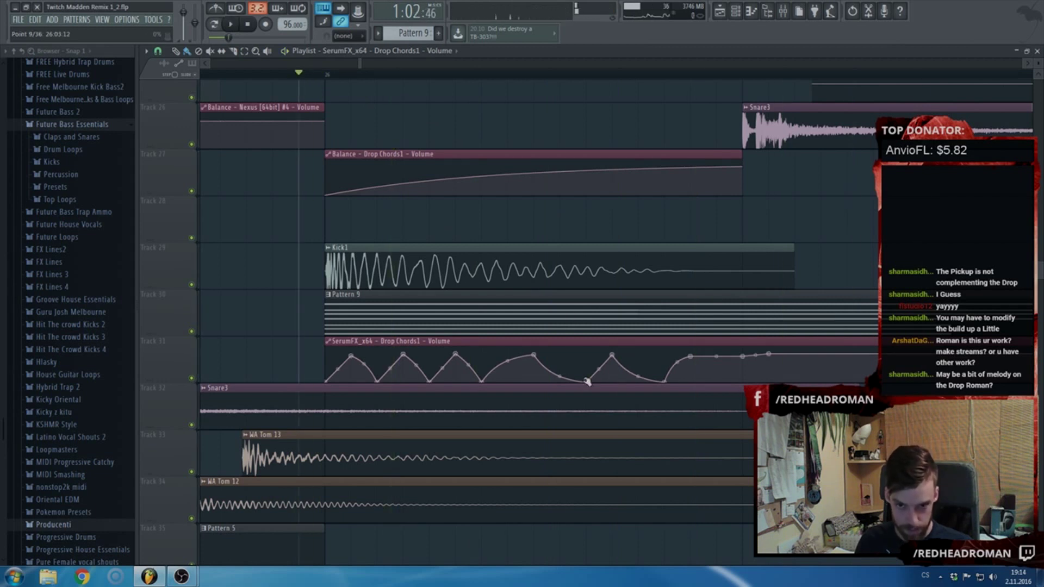
left_click_drag(612, 355, 656, 362)
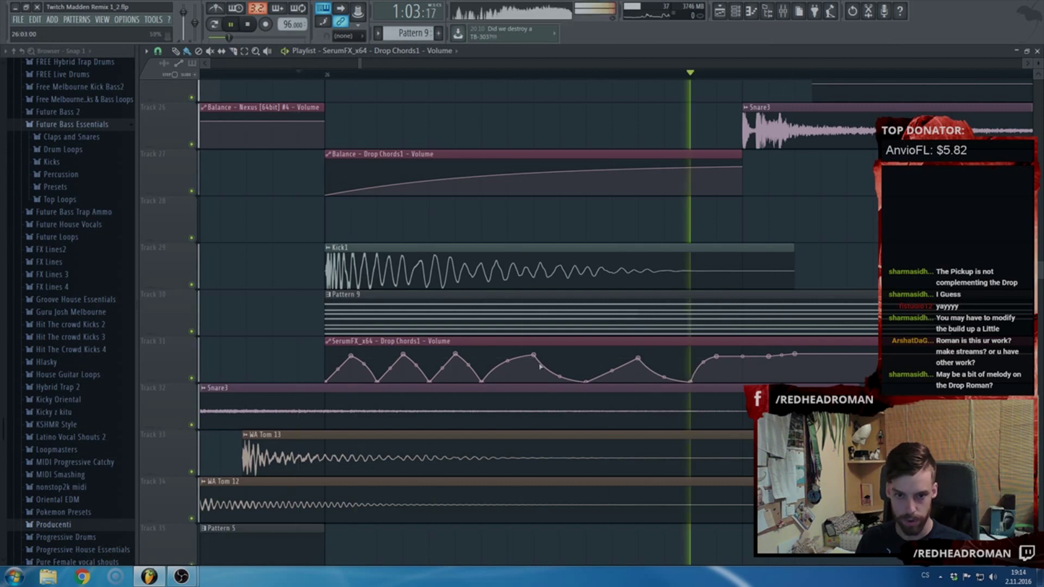
left_click_drag(534, 356, 508, 356)
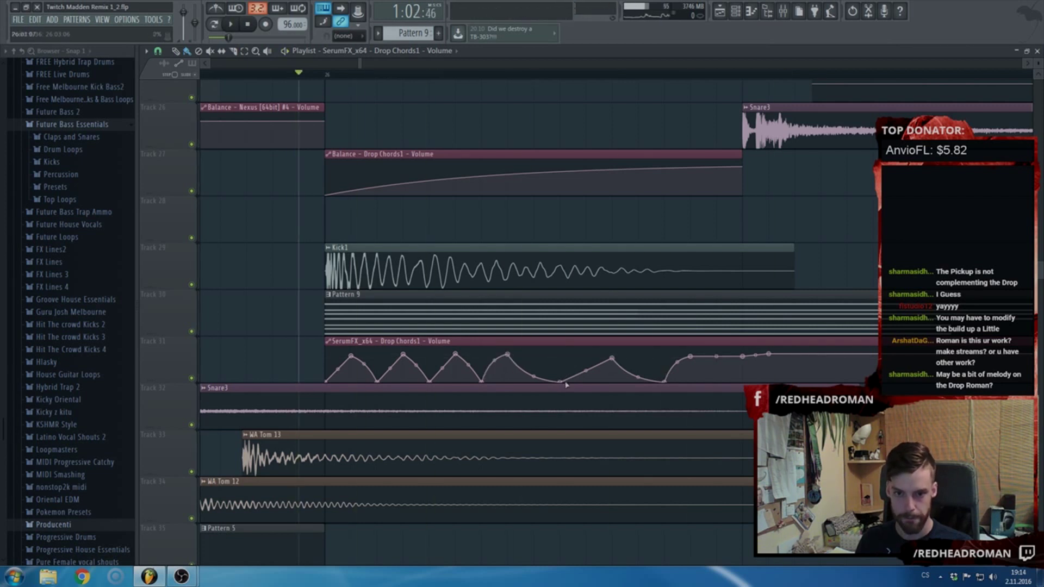
left_click_drag(566, 385, 526, 384)
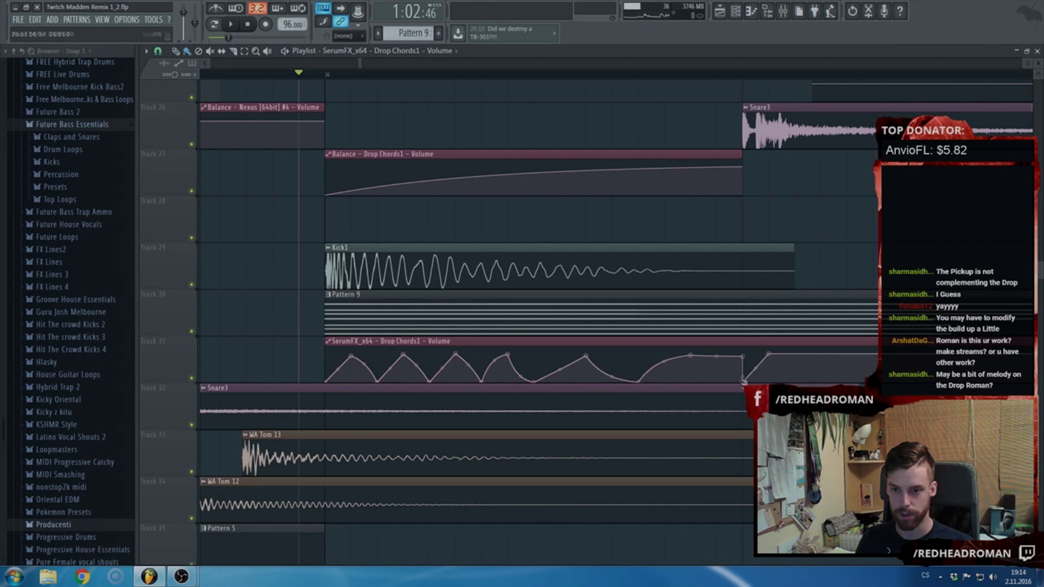
right_click(742, 358)
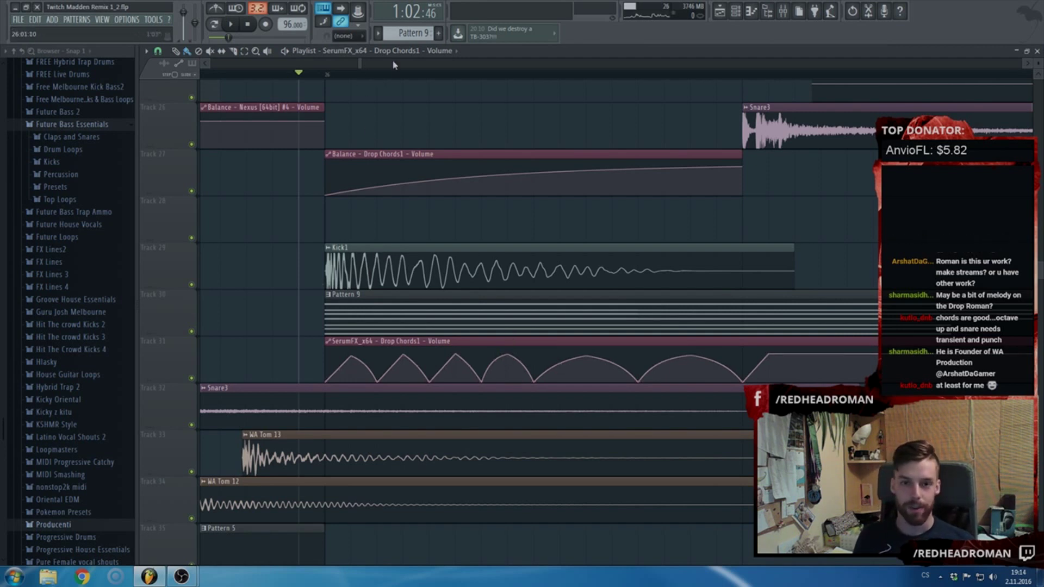
- Place the playhead at the start of bar 26 and paste the copied value onto the automation point after the sixth peak
scroll(380, 171, "down", 4)
scroll(365, 152, "up", 5)
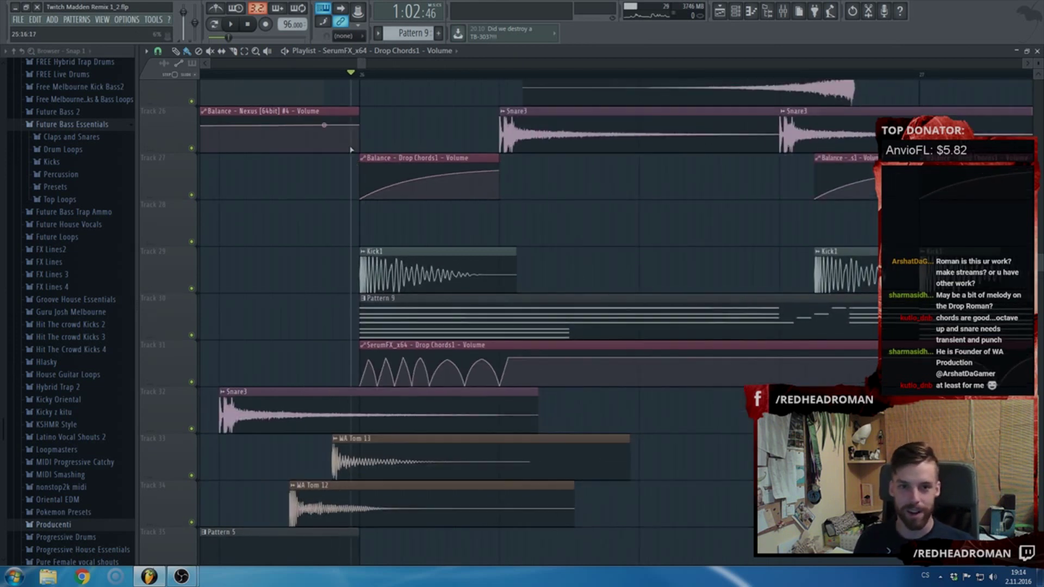
left_click(365, 77)
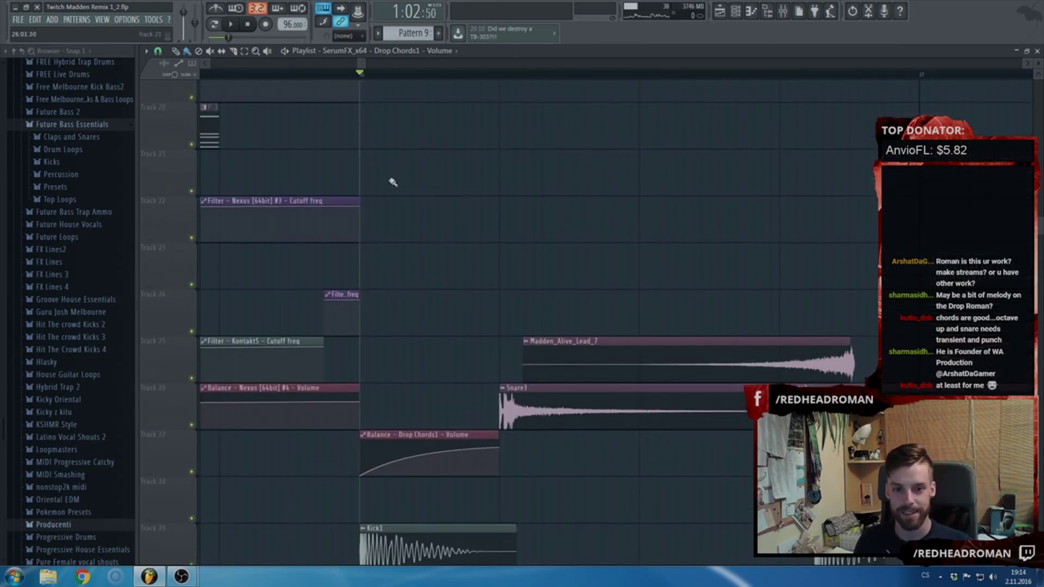
scroll(402, 207, "down", 5)
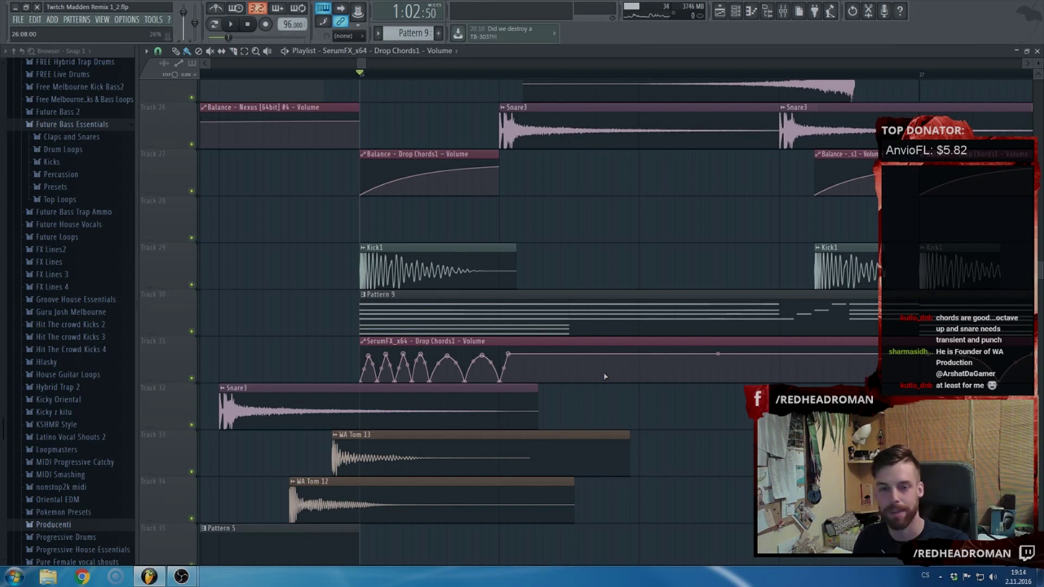
right_click(511, 354)
left_click(559, 539)
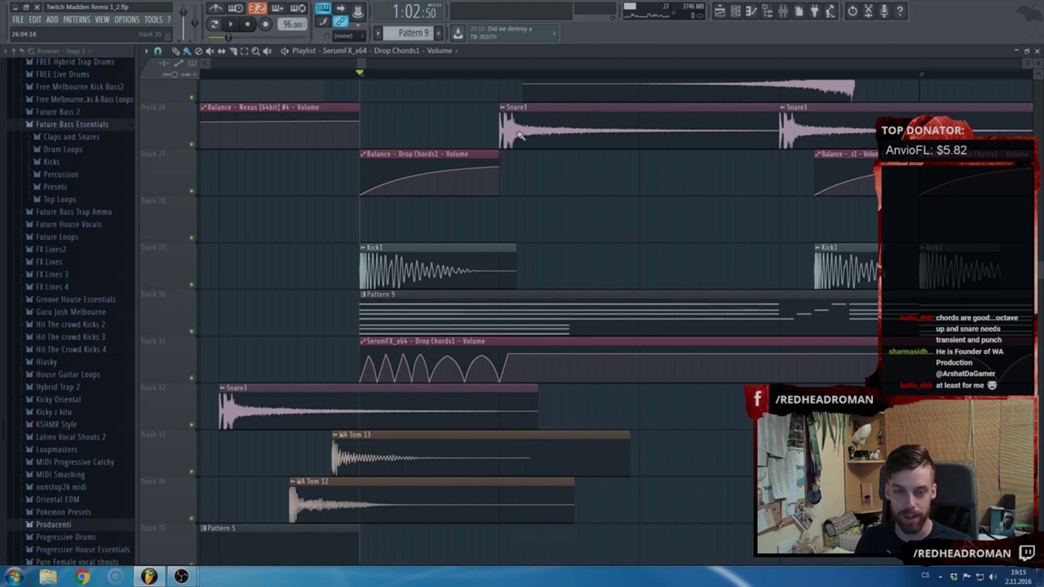
- Stretch the volume rise after the sixth peak over a longer time and paste the copied value onto its end point
scroll(384, 226, "up", 4)
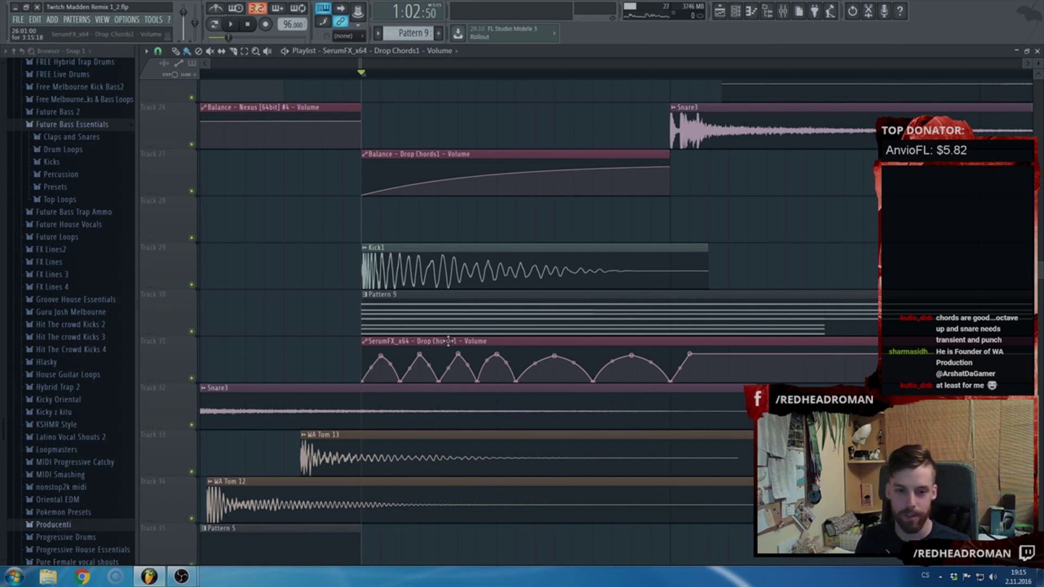
scroll(448, 341, "down", 2)
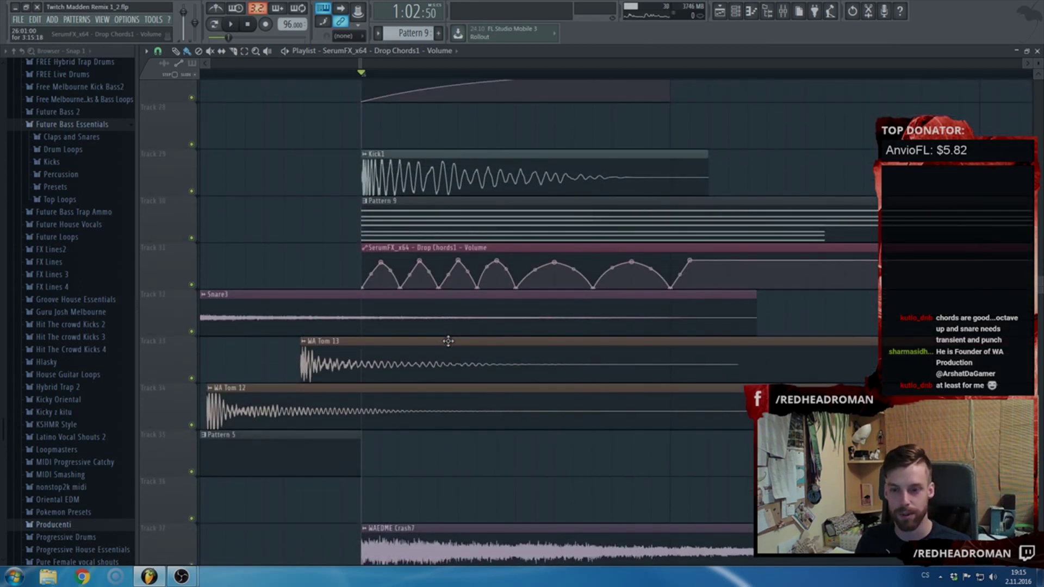
scroll(448, 341, "up", 1)
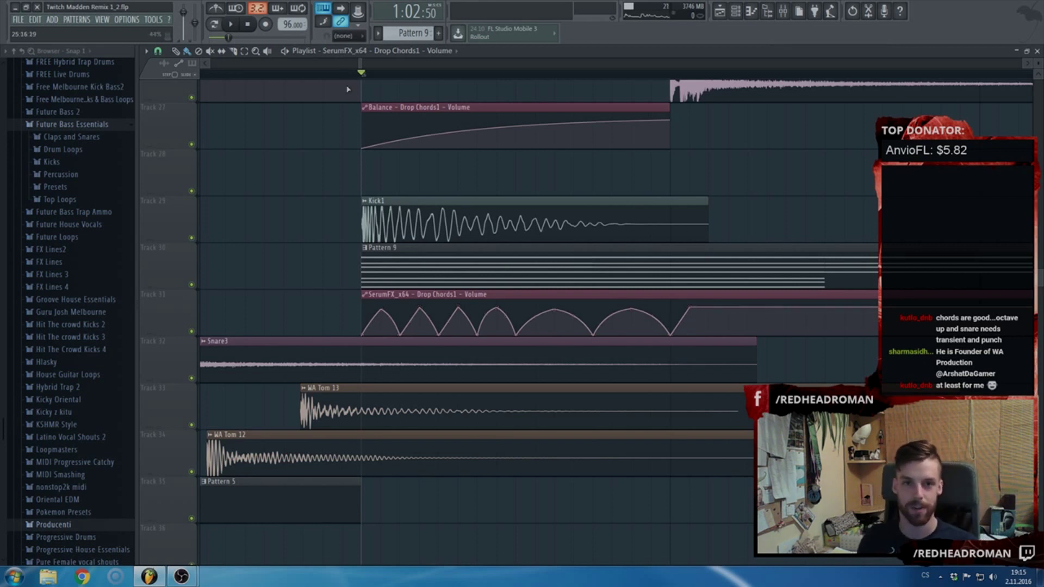
left_click_drag(363, 66, 353, 65)
scroll(640, 233, "up", 3)
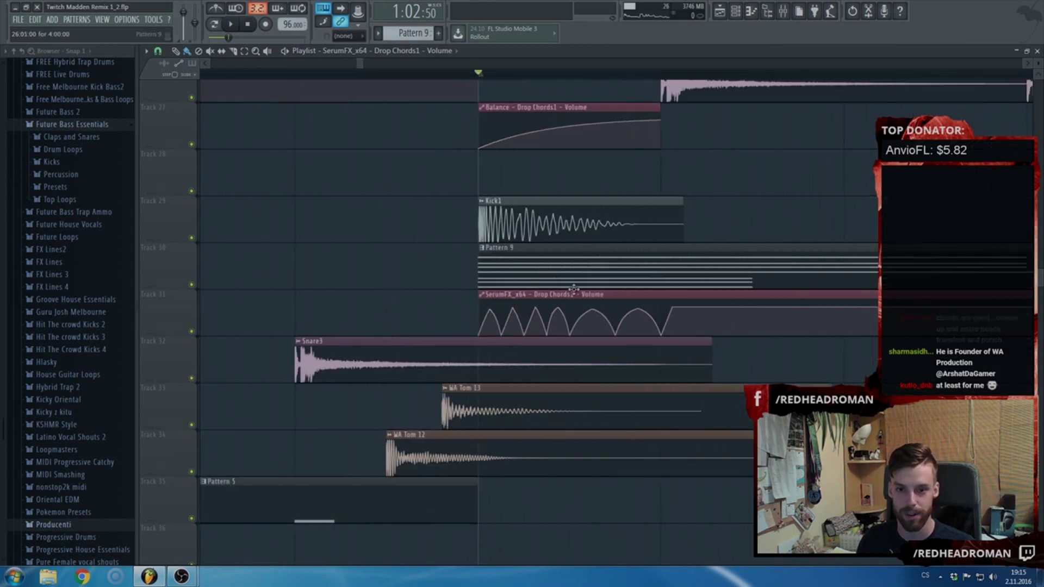
scroll(594, 325, "up", 2)
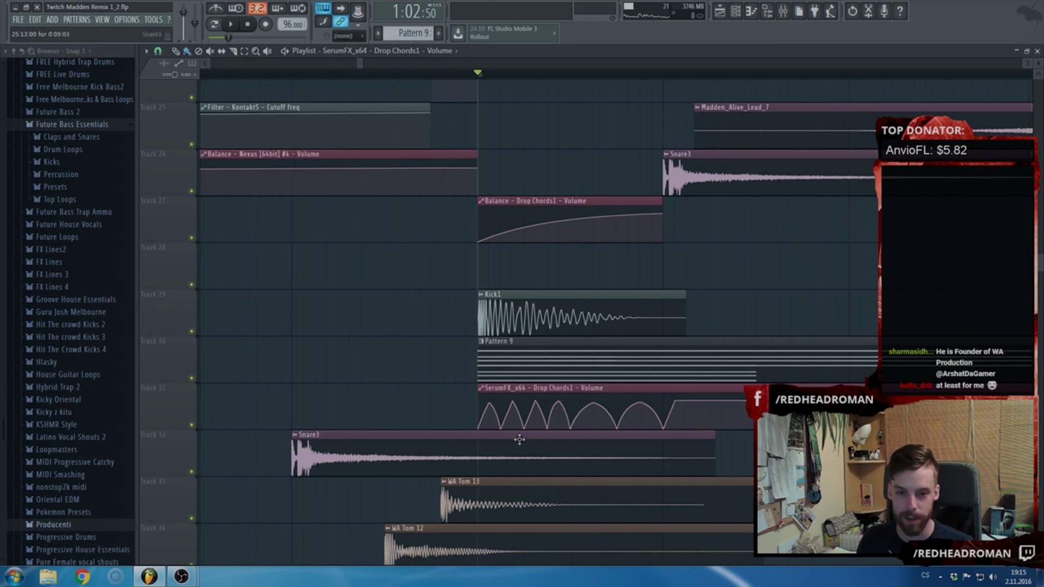
scroll(516, 381, "up", 2)
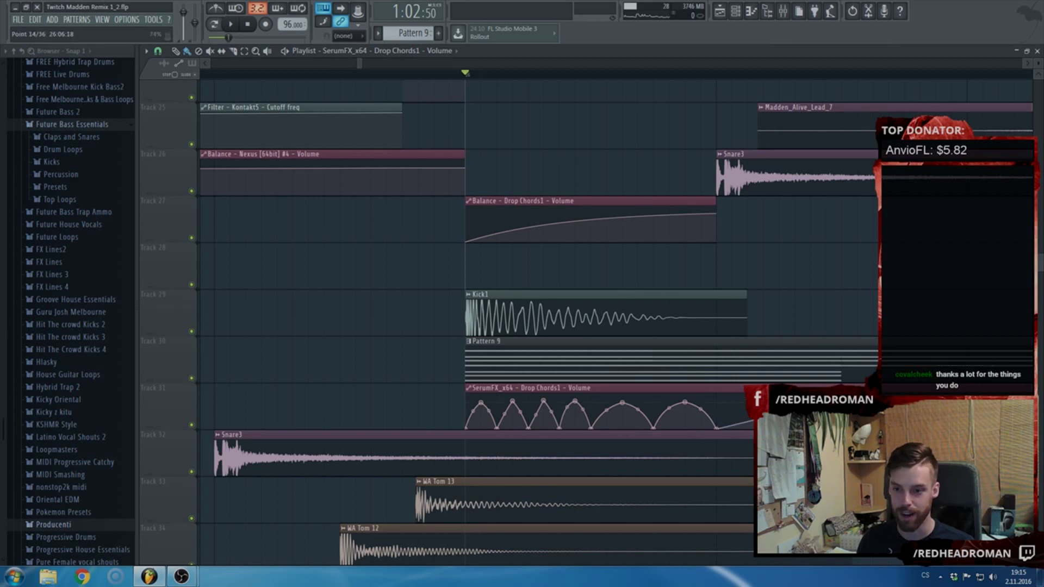
right_click(842, 403)
left_click(857, 557)
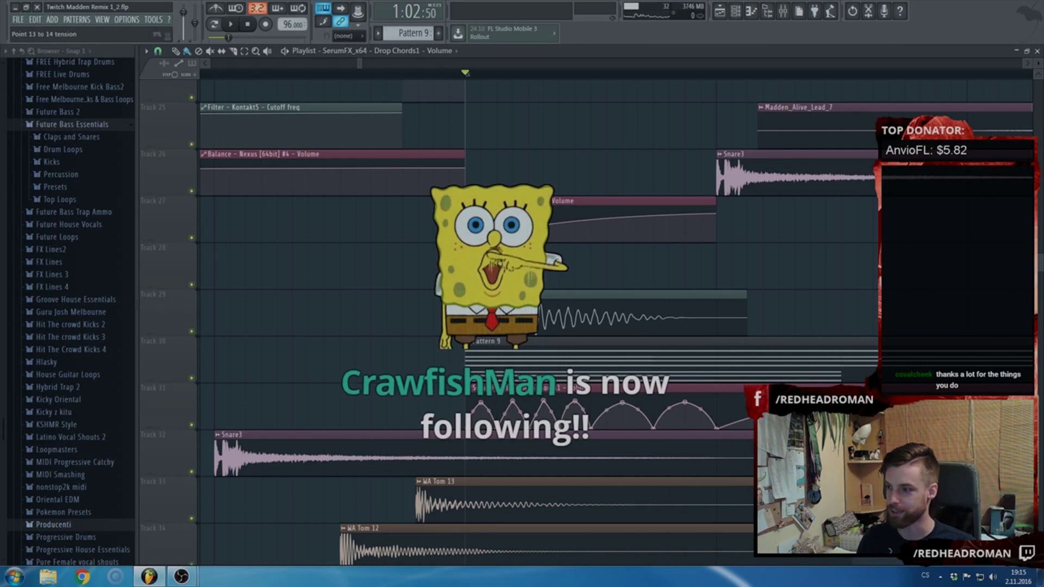
- Play the song from before bar 26 to hear the six-peak volume gating leading into the drop
key("space")
key("space")
scroll(630, 408, "down", 3)
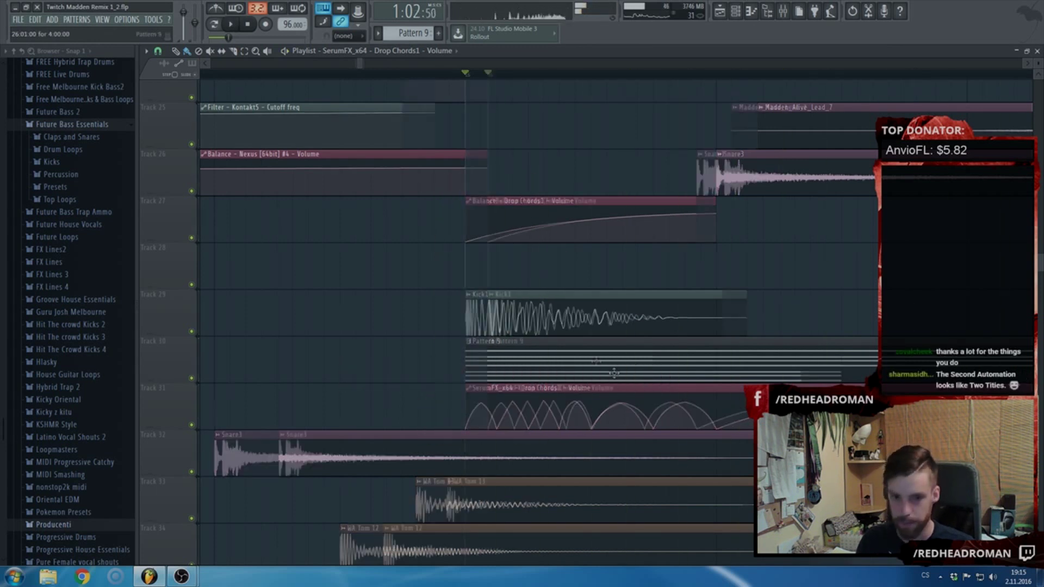
left_click(408, 75)
key("space")
scroll(566, 281, "down", 5)
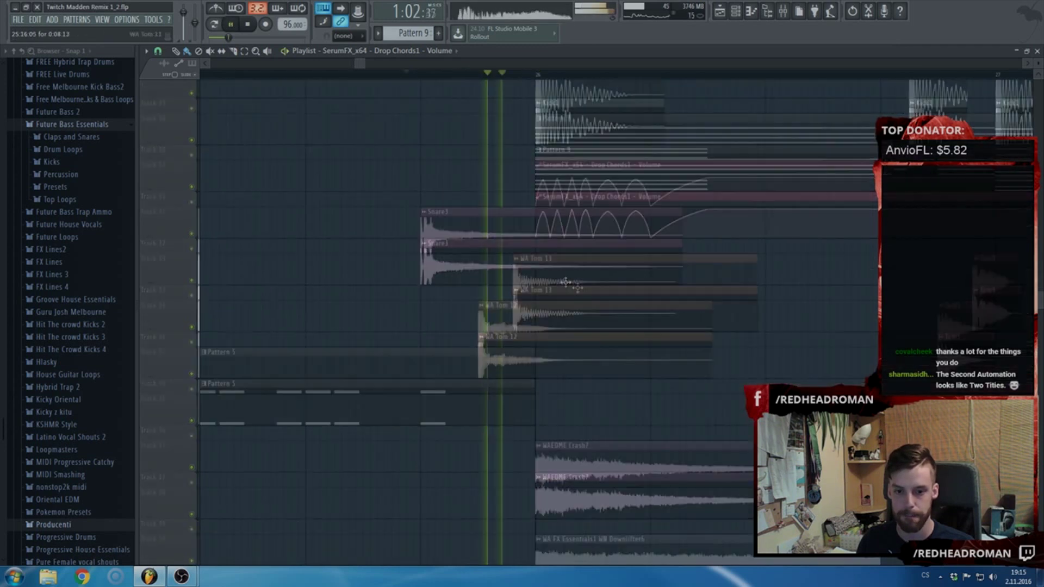
scroll(598, 321, "up", 6)
key("space")
- Merge the first two volume peaks into a single wide rounded peak by removing the extra points between them
right_click(507, 475)
left_click(536, 416)
scroll(520, 475, "up", 2)
right_click(481, 450)
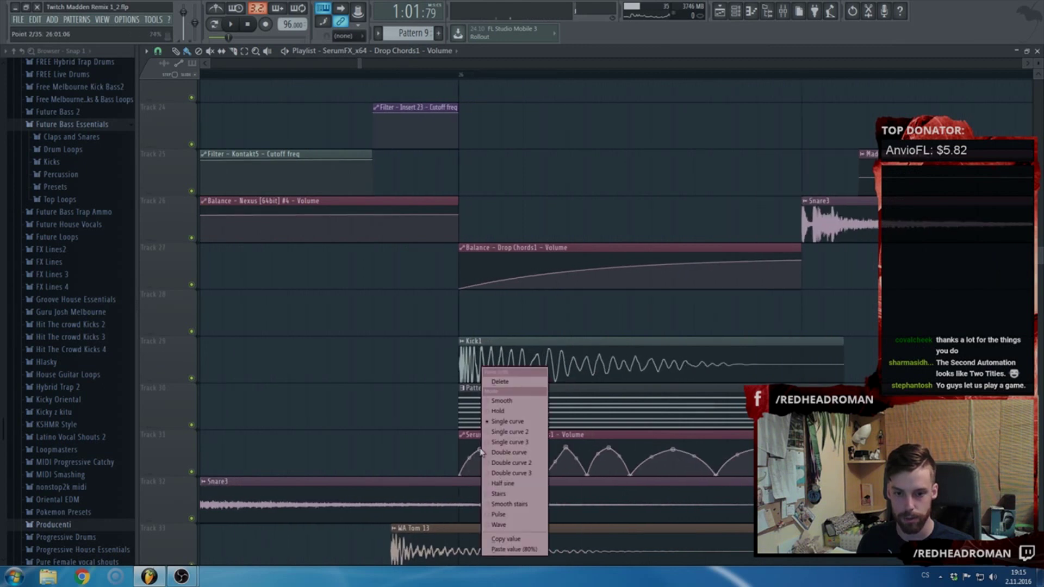
left_click(517, 386)
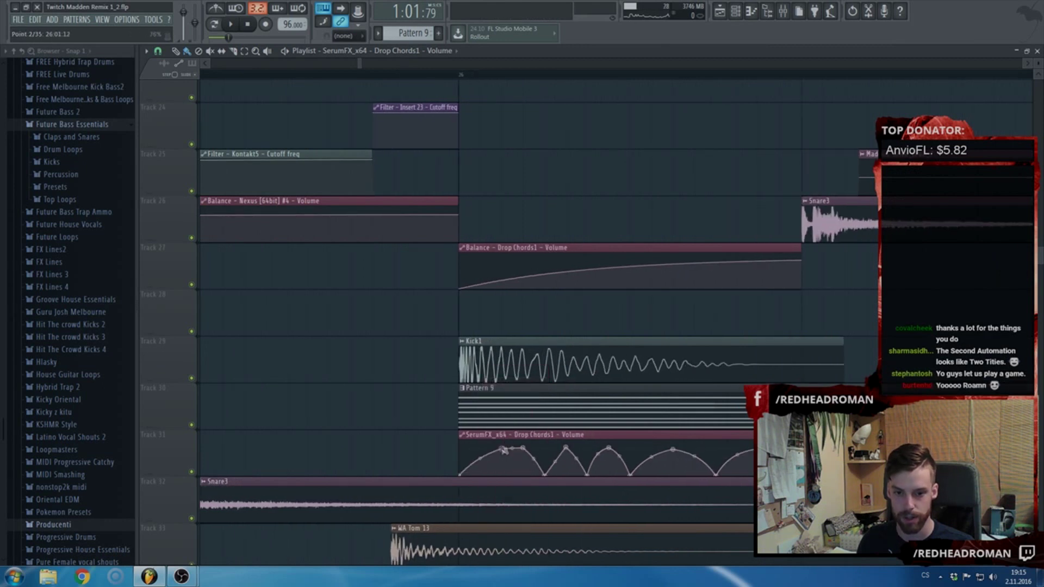
right_click(520, 451)
left_click(549, 385)
- Delete the dip between the two wide peaks and the earlier peak point to form one long rise, and replay the drop's start
key("space")
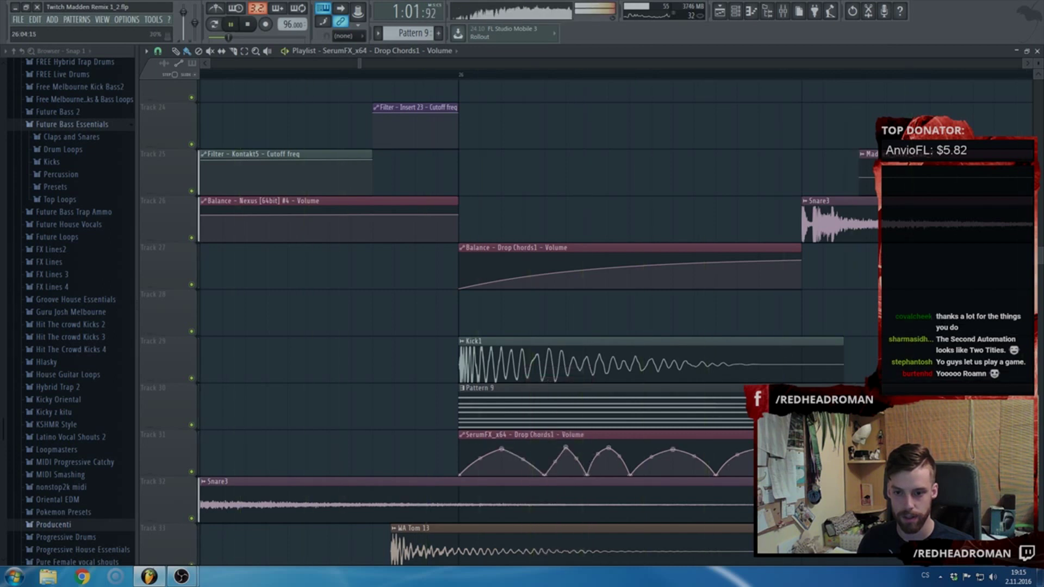
right_click(716, 475)
left_click(748, 409)
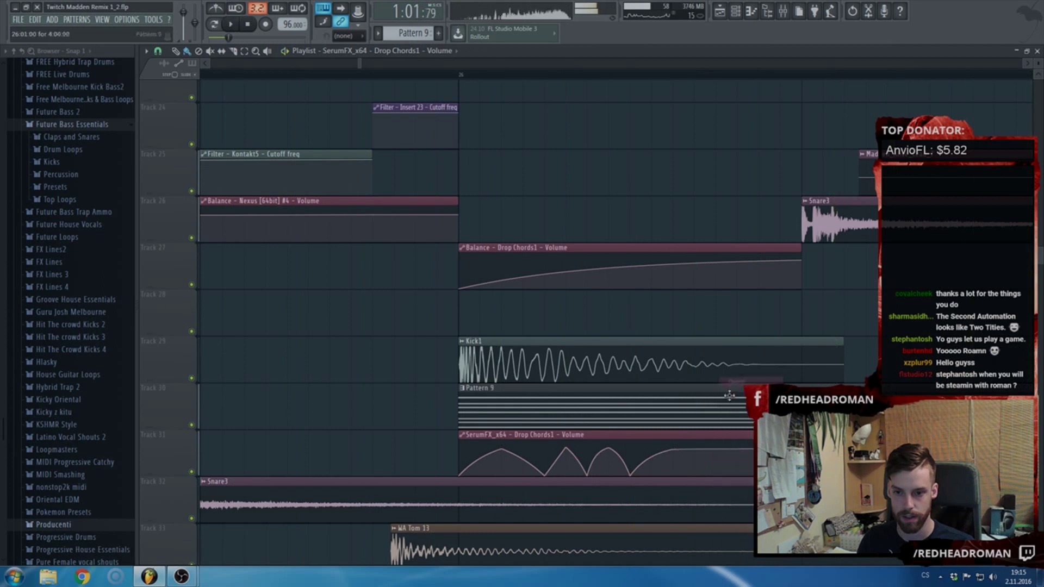
right_click(674, 449)
left_click(701, 372)
key("space")
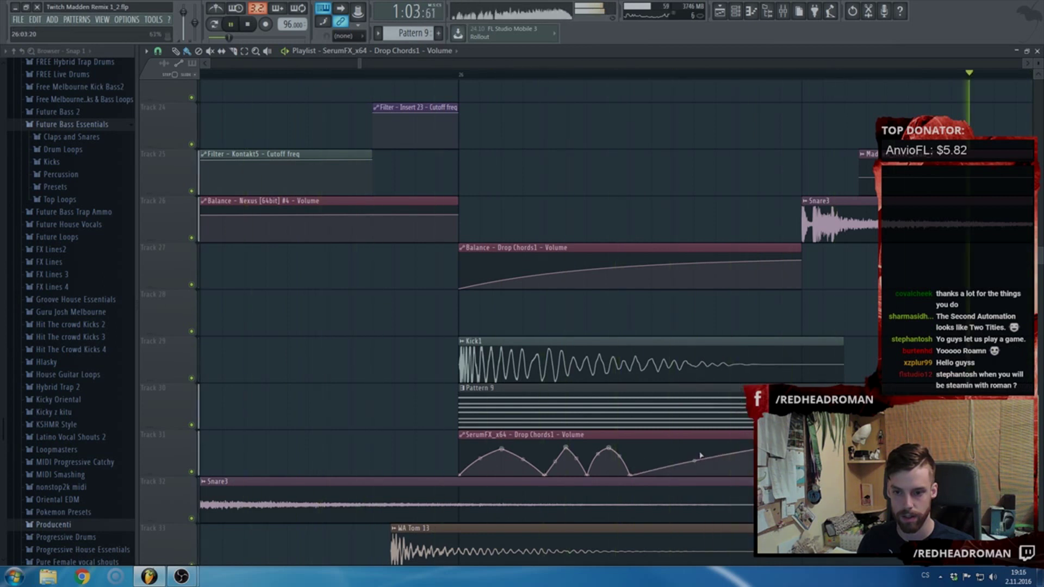
- Replay the transition into bar 26 to hear the gating with the merged peaks
scroll(662, 451, "down", 1)
scroll(663, 451, "down", 1)
key("space")
key("space")
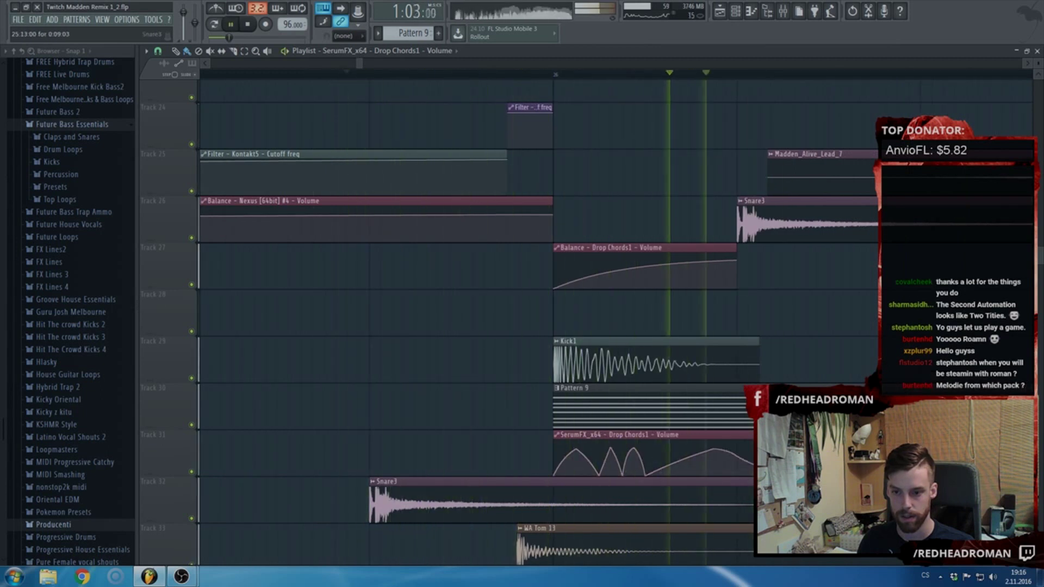
key("space")
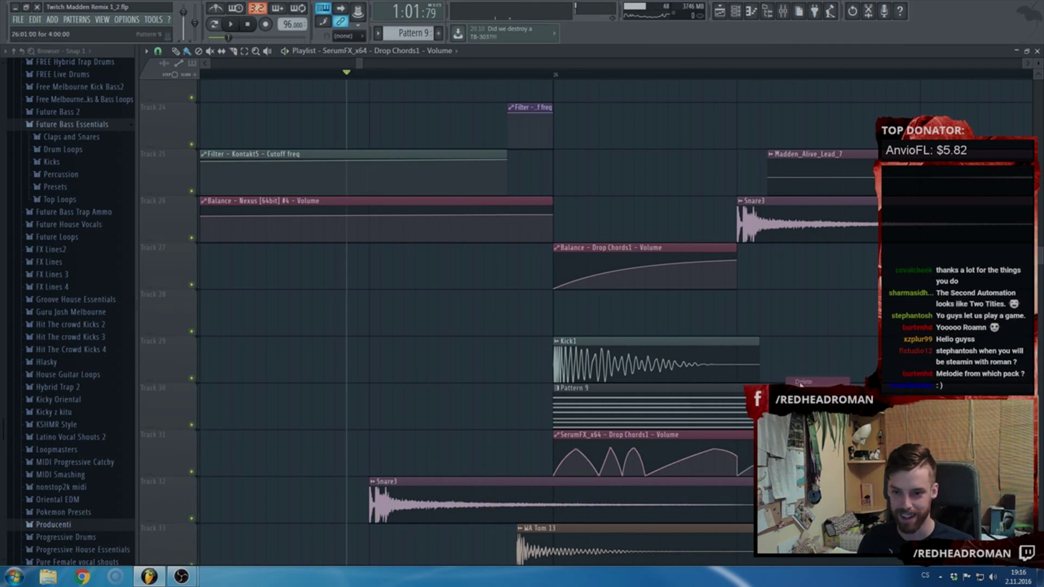
- Delete the final dip to zero after the long rise so the chord volume holds near full level
right_click(830, 448)
left_click(849, 382)
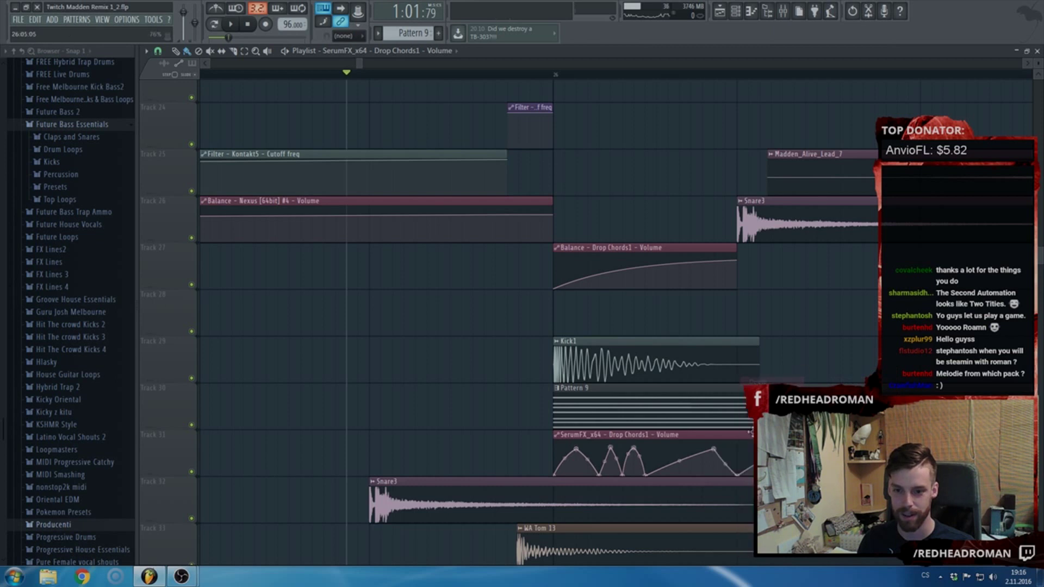
key("space")
key("space")
right_click(746, 479)
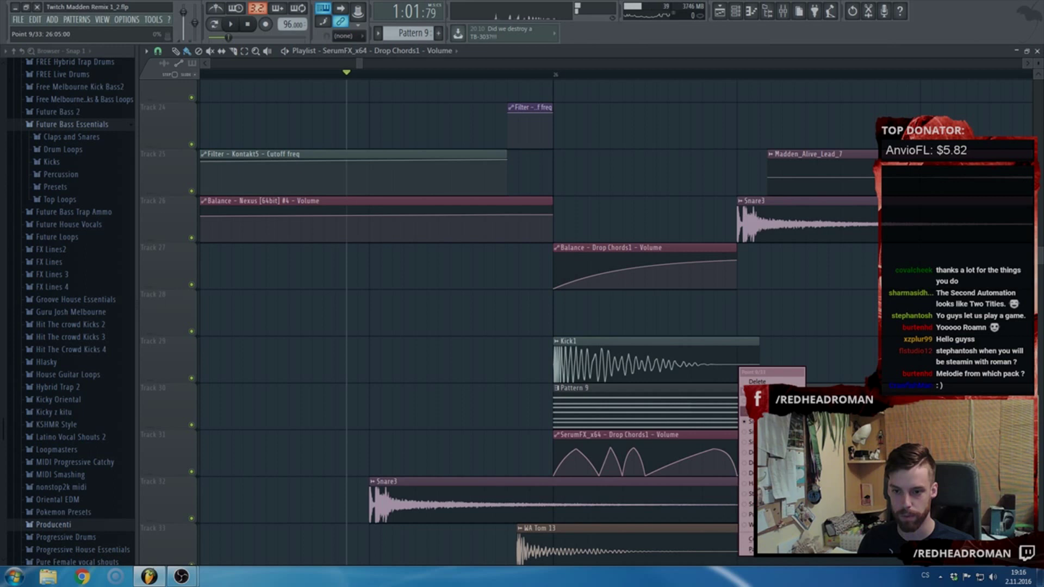
left_click(761, 382)
- Play the drop from before bar 26 to hear the three volume pulses followed by the long rise
key("space")
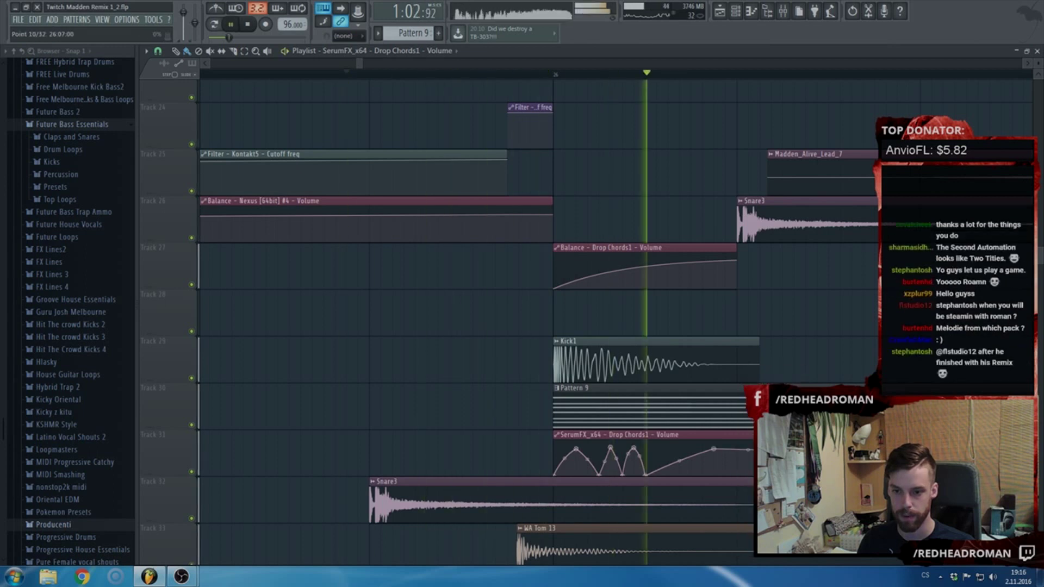
scroll(707, 443, "down", 3)
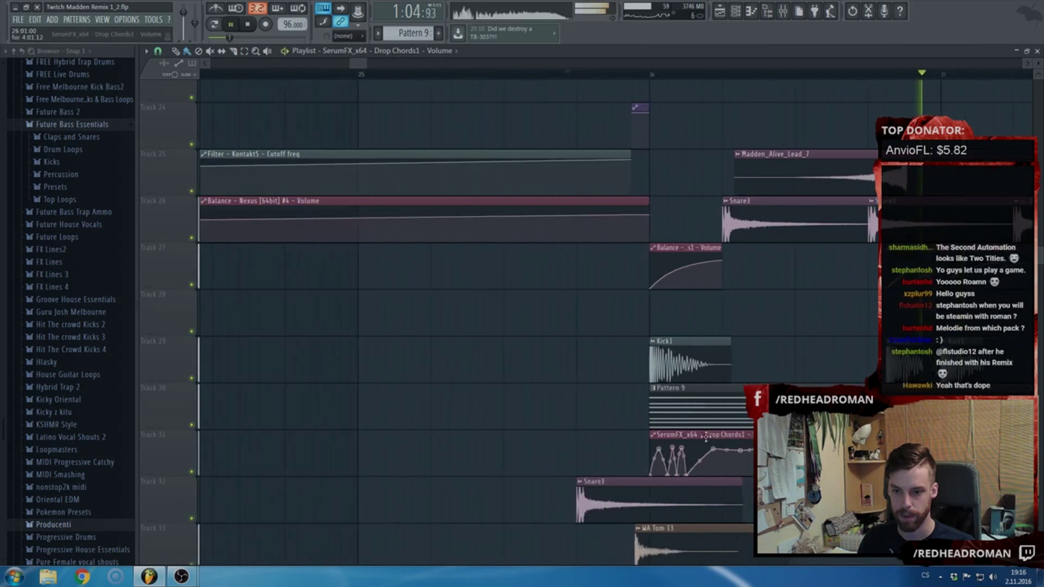
scroll(707, 443, "down", 3)
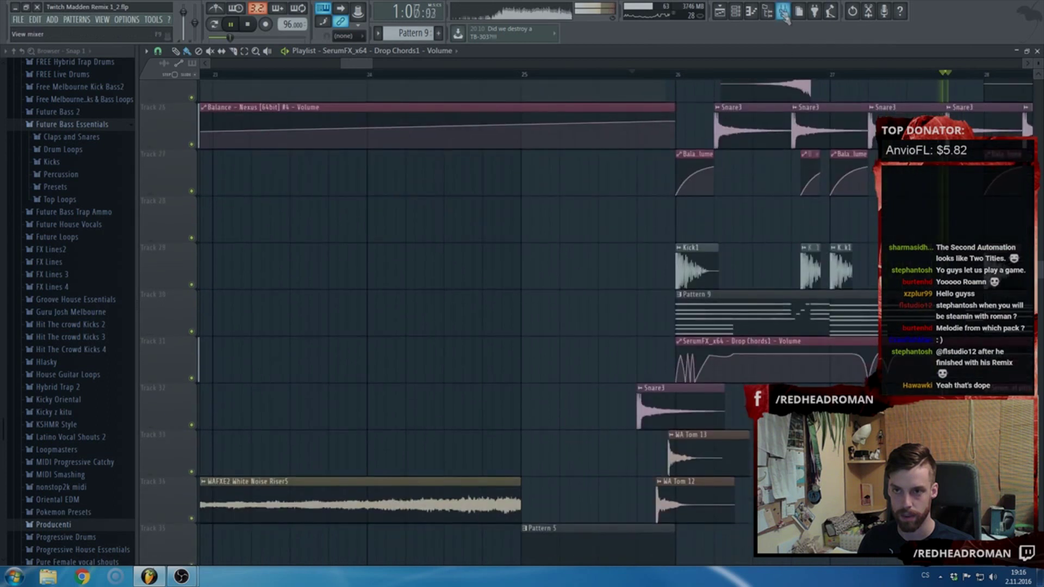
- Bring up the mixer and channel rack, hide the playlist, switch playback to pattern mode, and stop the playback
left_click(783, 10)
left_click(369, 127)
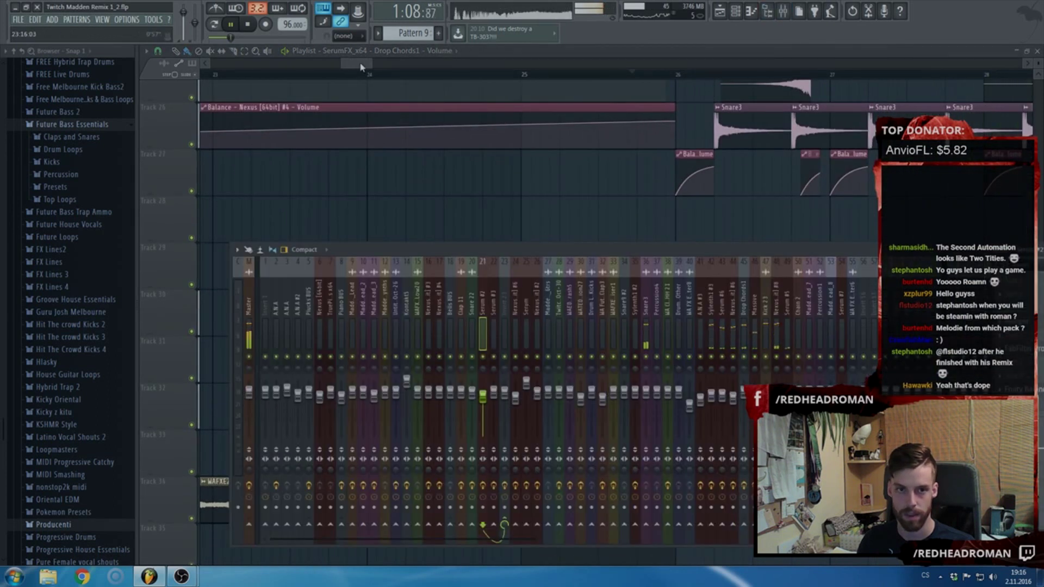
key("F5")
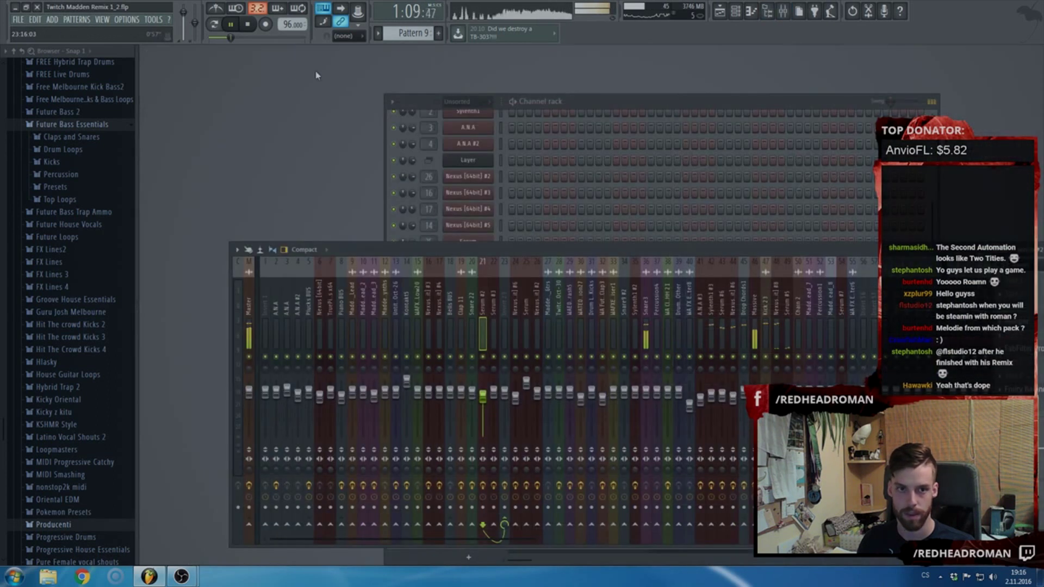
left_click(214, 24)
key("F6")
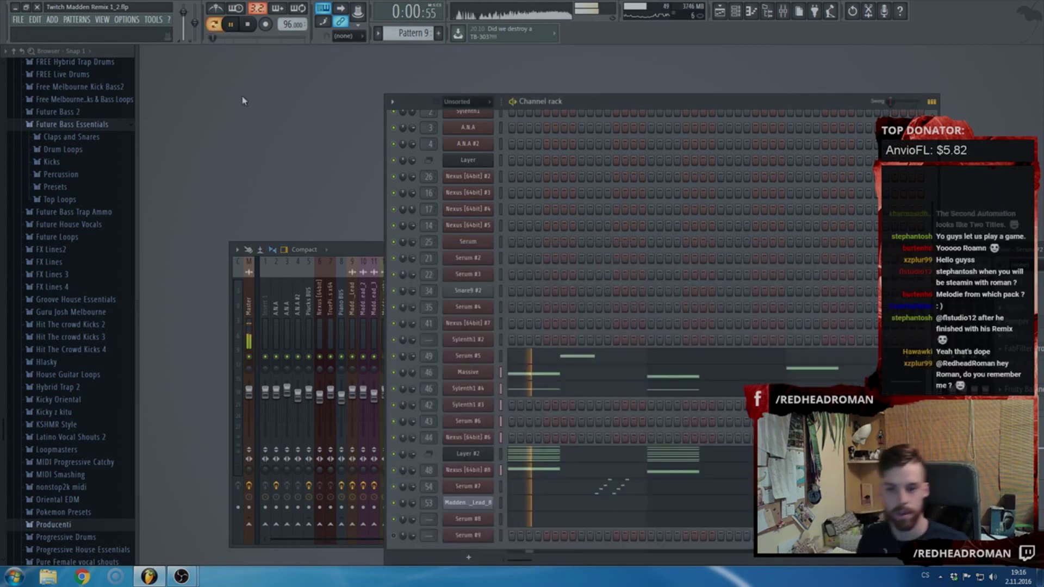
key("space")
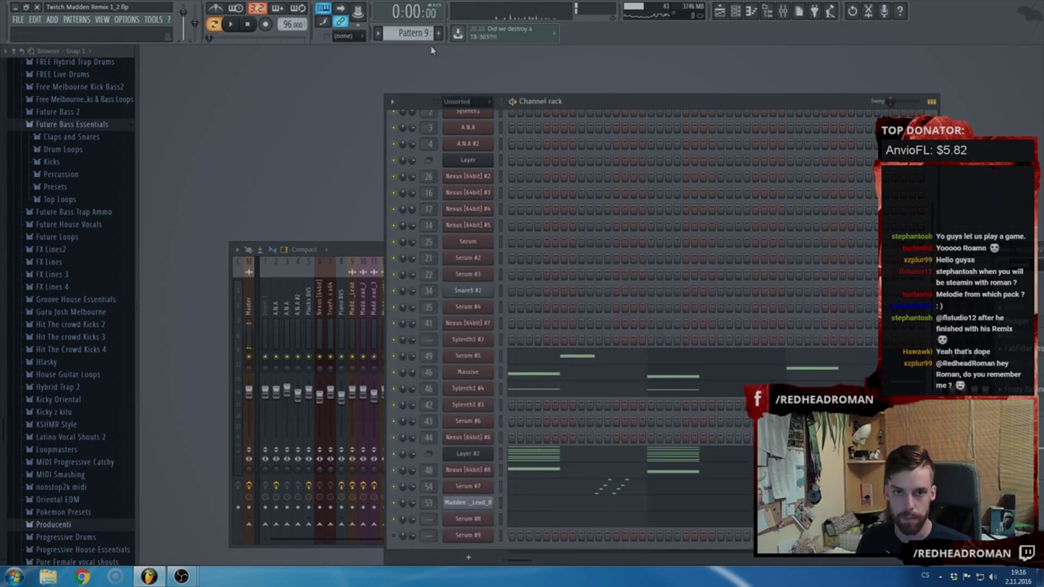
- Show the playlist again and start playback from just before bar 26
key("F5")
scroll(812, 281, "up", 3)
left_click(531, 77)
key("space")
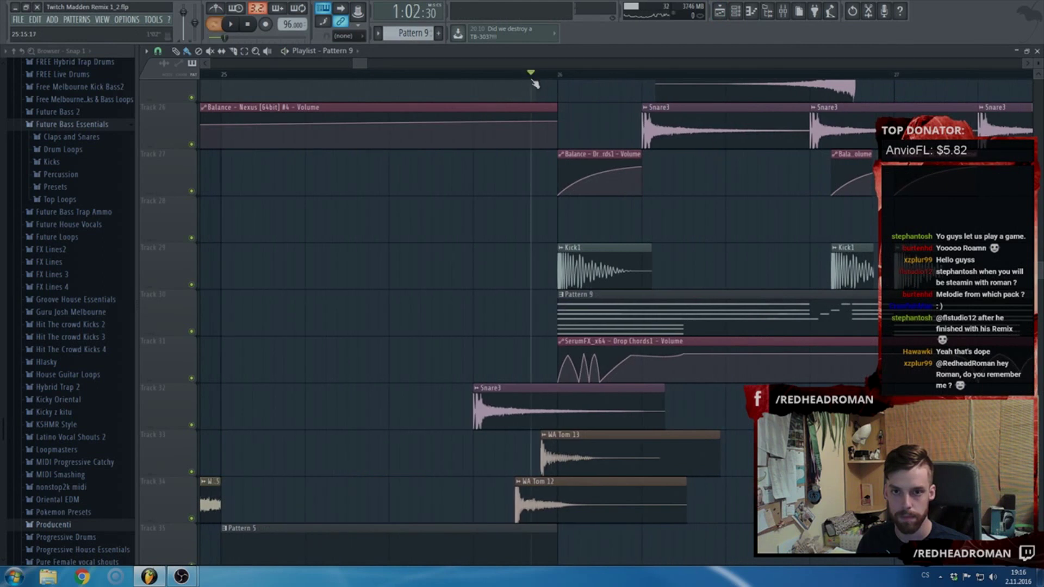
- Delete the two intermediate points on the chord volume rise after bar 26 so it climbs in one long ramp
key("space")
key("space")
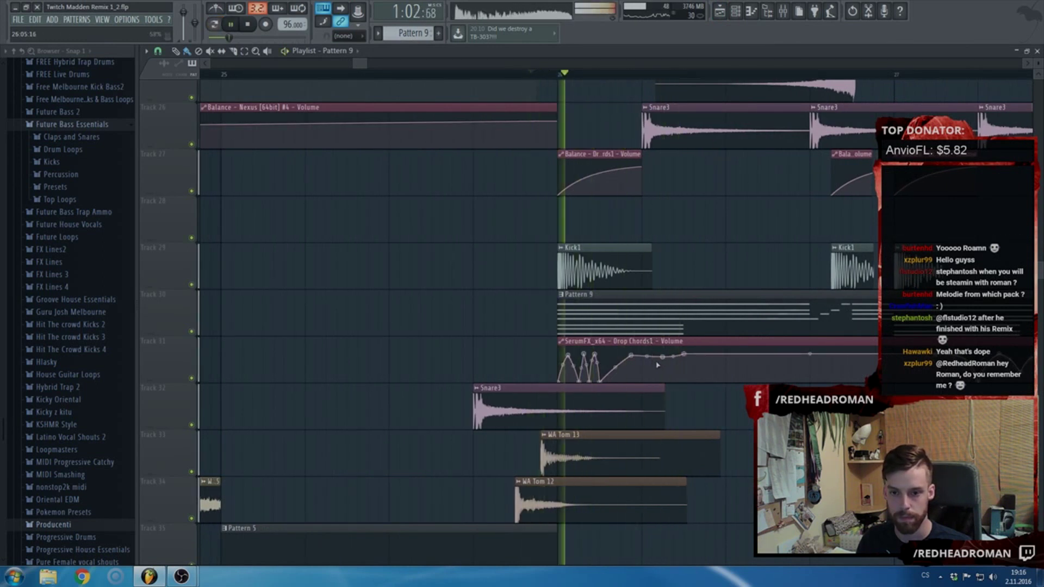
key("space")
left_click(633, 357)
right_click(633, 356)
left_click(645, 372)
right_click(665, 358)
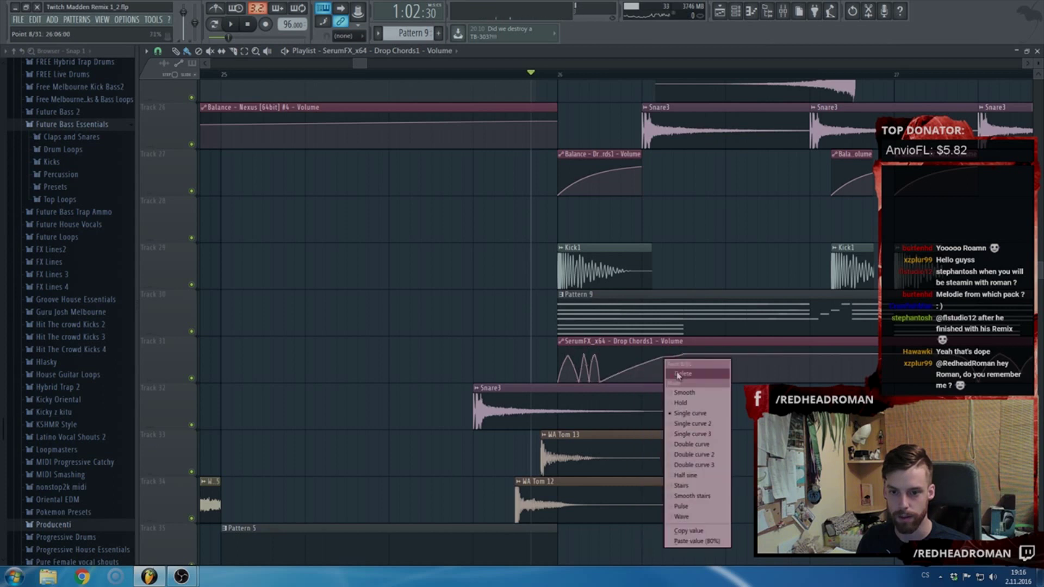
left_click(680, 374)
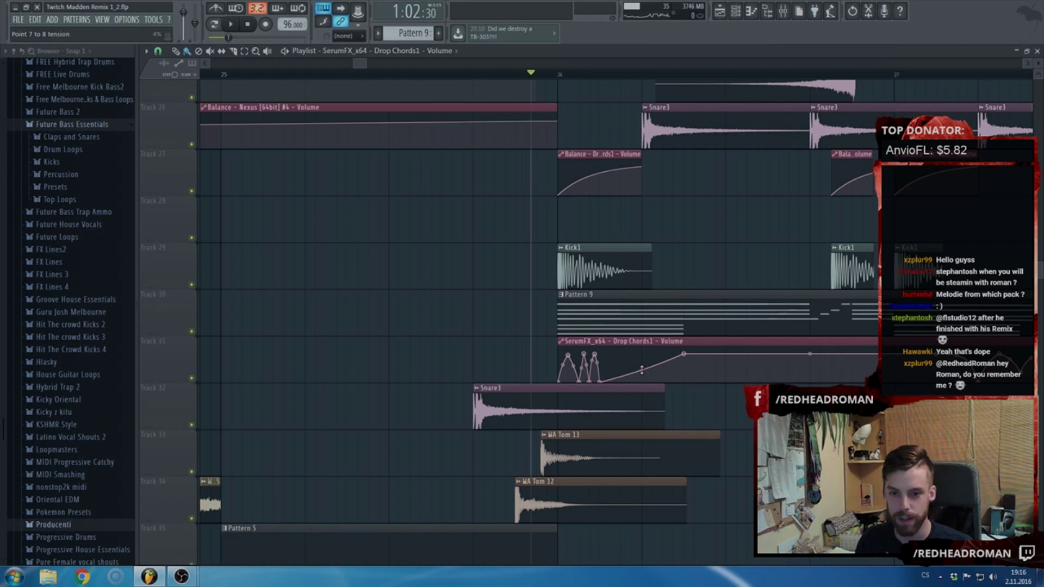
scroll(642, 371, "up", 2)
left_click(604, 356)
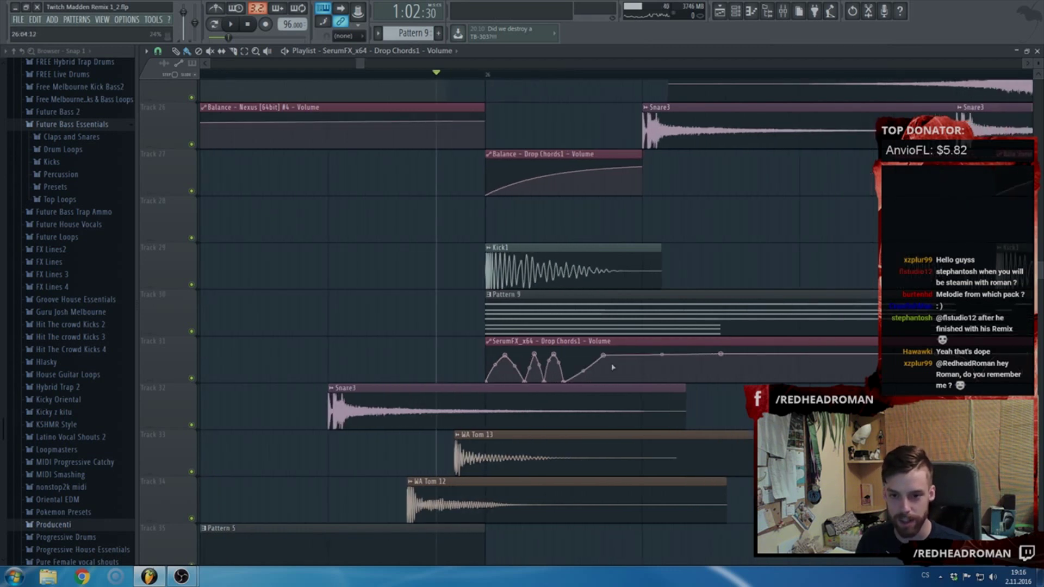
right_click(604, 357)
left_click(639, 367)
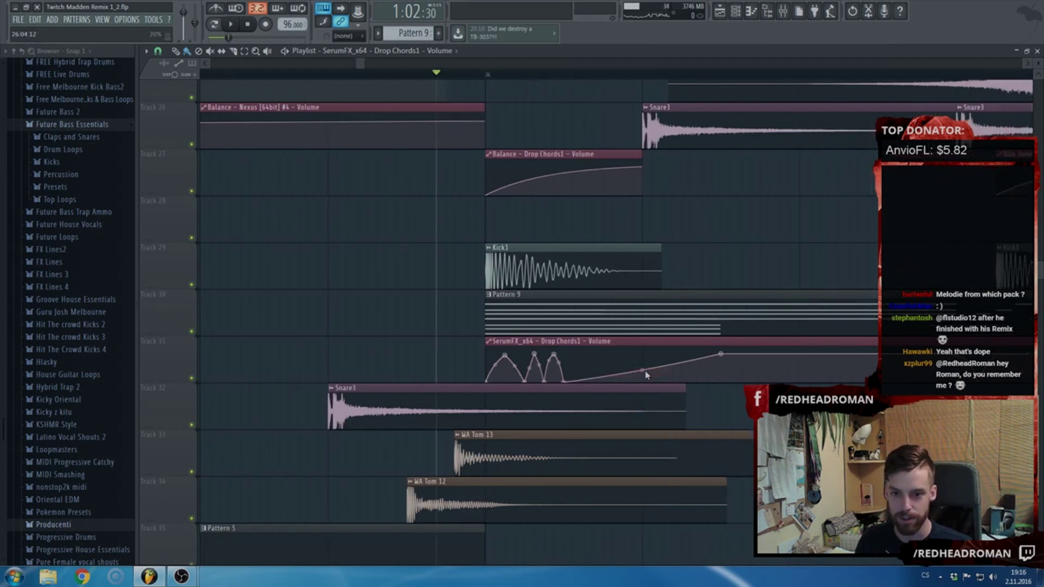
- Add a fourth short volume pulse before the long ramp and play the drop to hear the new rhythm
key("space")
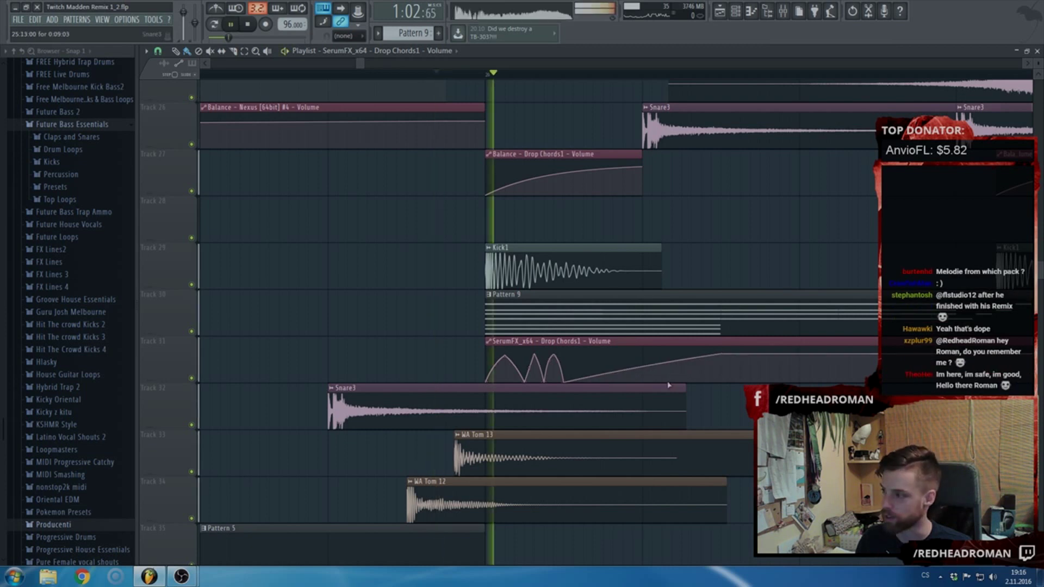
key("space")
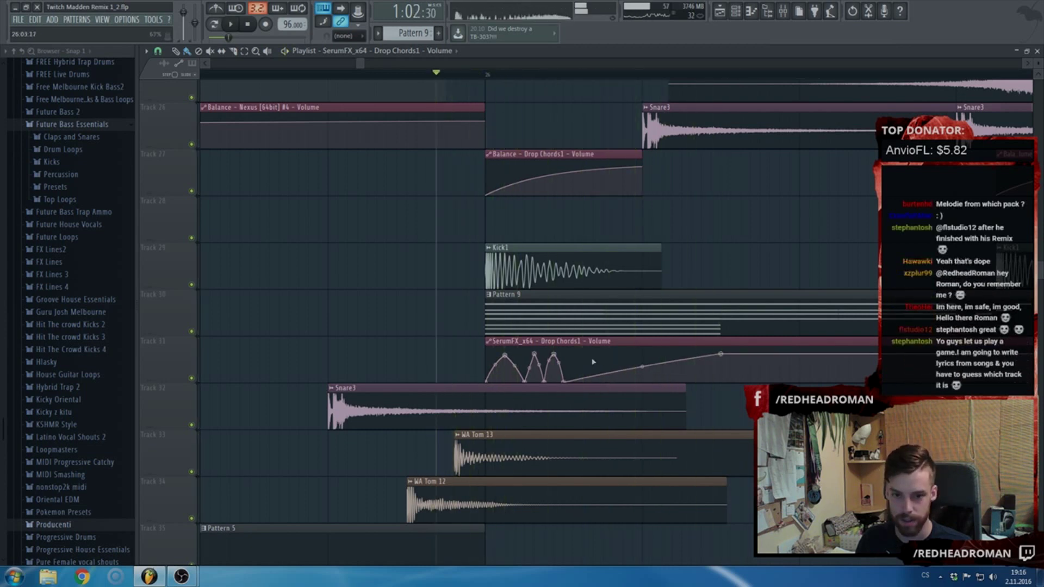
left_click_drag(583, 357, 582, 382)
key("space")
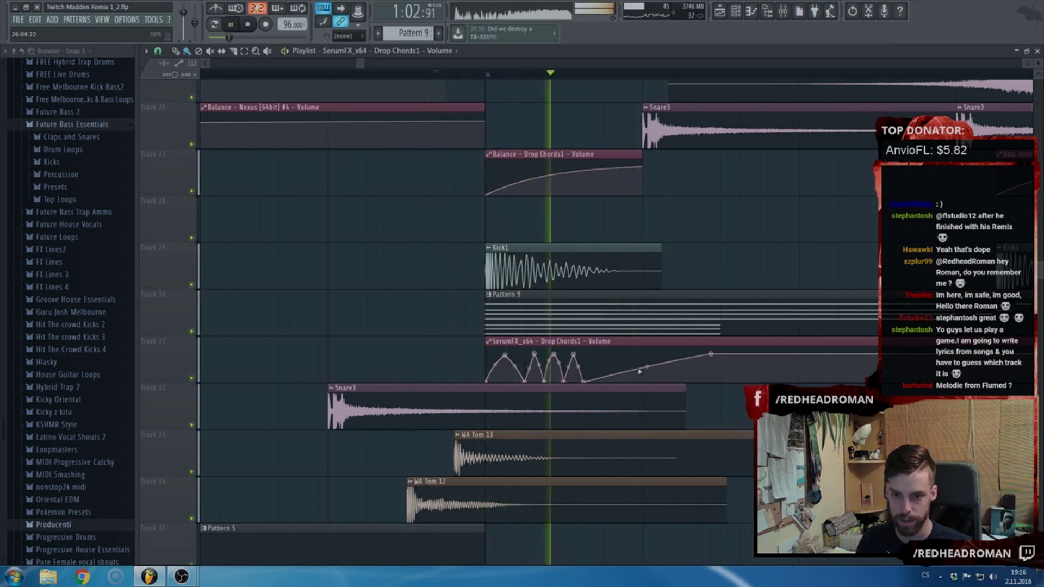
scroll(645, 377, "down", 3)
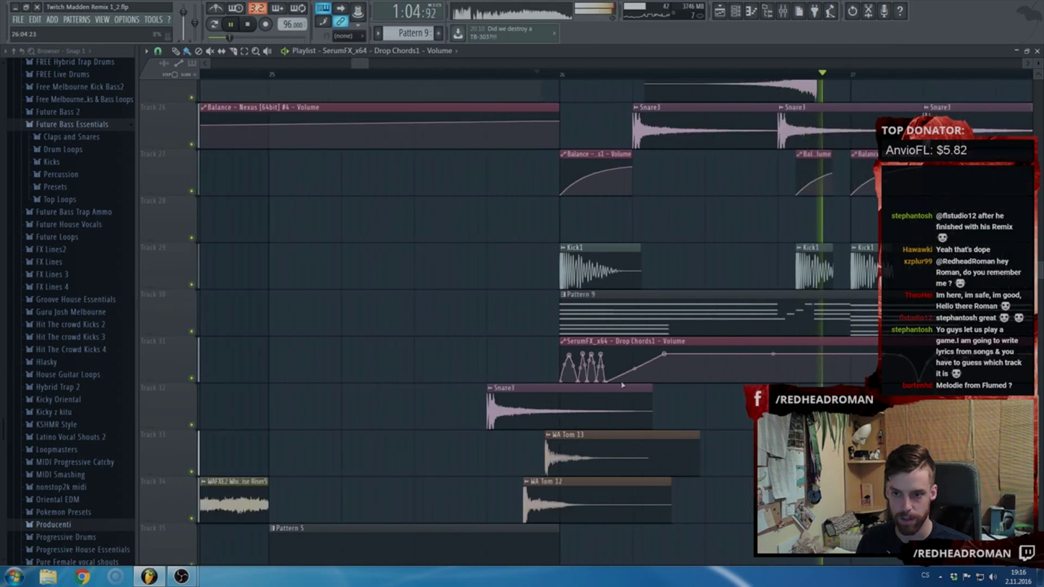
scroll(750, 380, "down", 4)
scroll(687, 373, "down", 2)
scroll(687, 373, "up", 2)
scroll(872, 403, "up", 5)
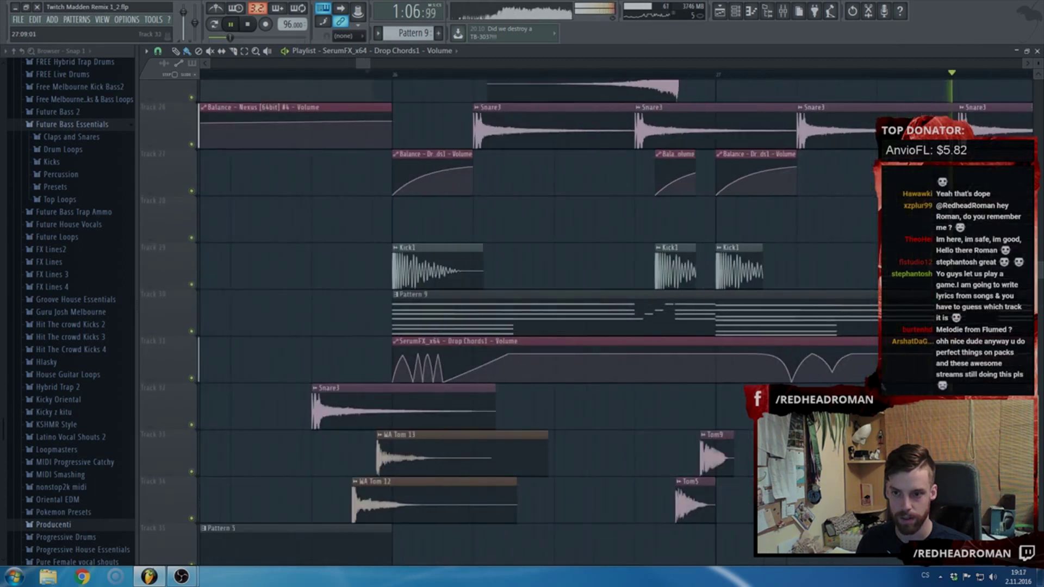
scroll(641, 98, "down", 4)
scroll(670, 254, "up", 5)
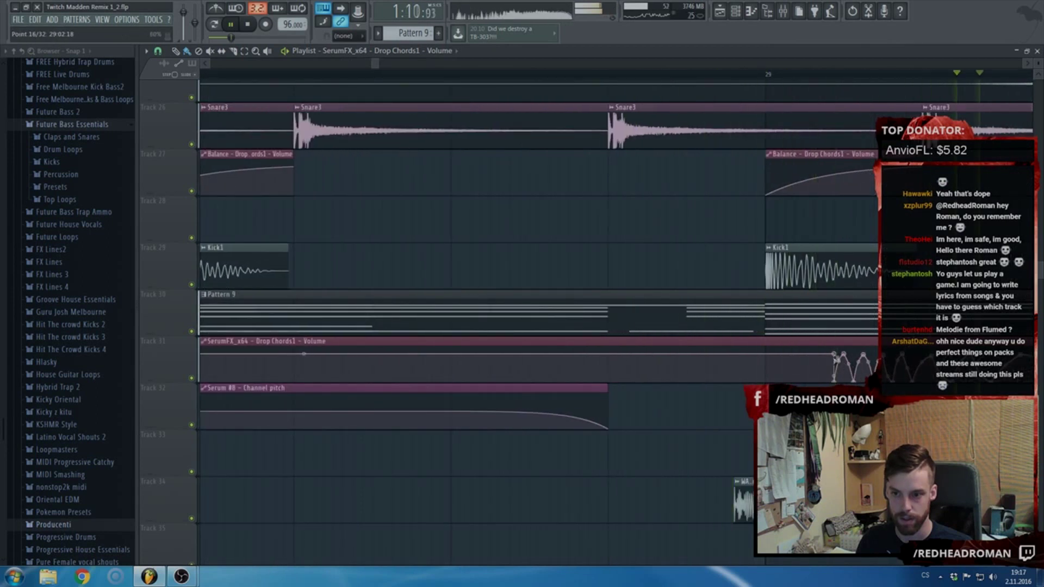
scroll(836, 359, "down", 4)
key("space")
- Shift the two chord volume dips after bar 27 earlier so the fall begins near the bar line, and audition the drop
left_click_drag(340, 354, 314, 354)
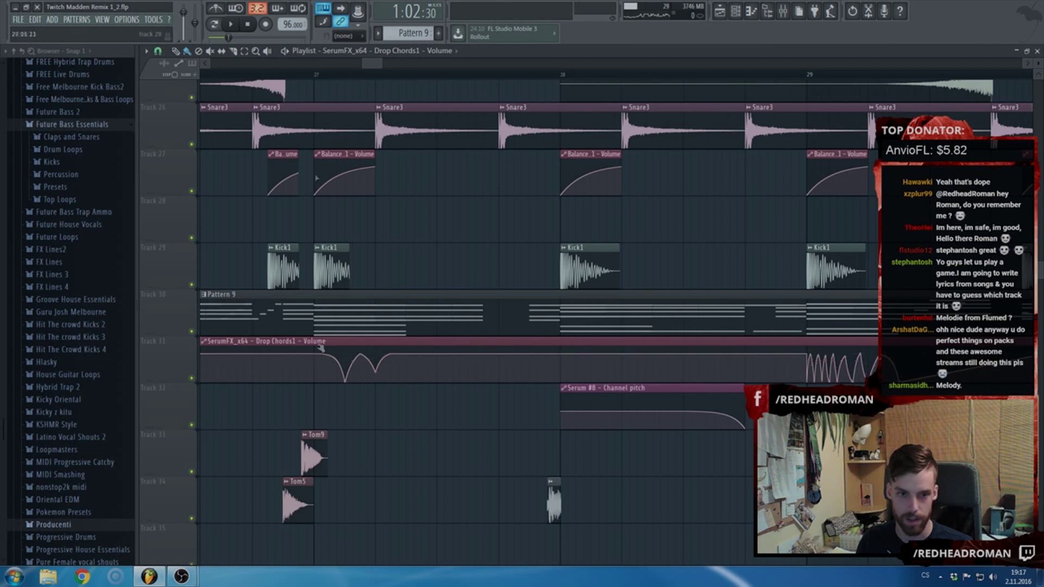
scroll(386, 261, "down", 4)
key("space")
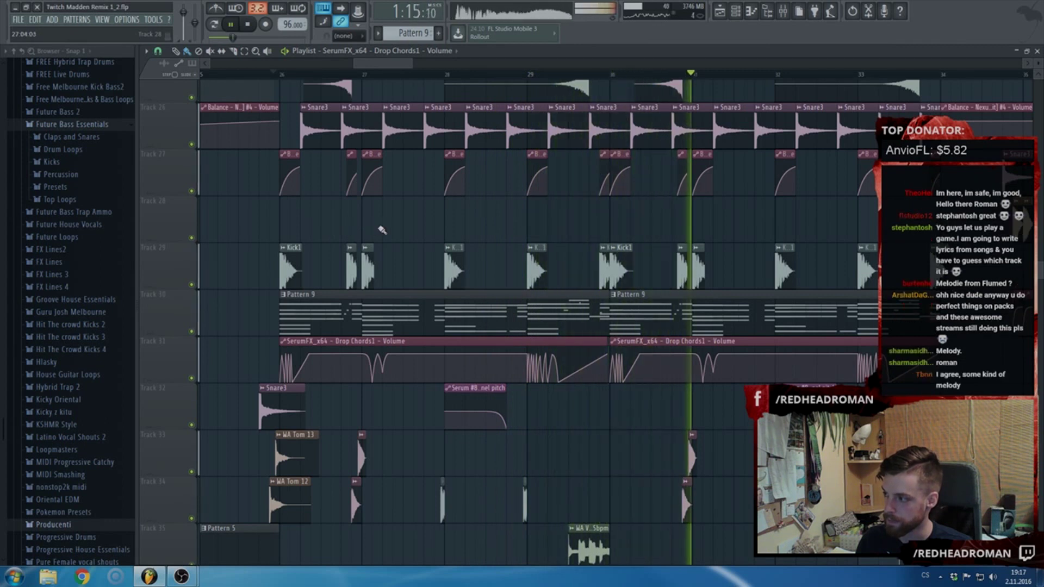
scroll(383, 233, "down", 3)
scroll(240, 240, "up", 3)
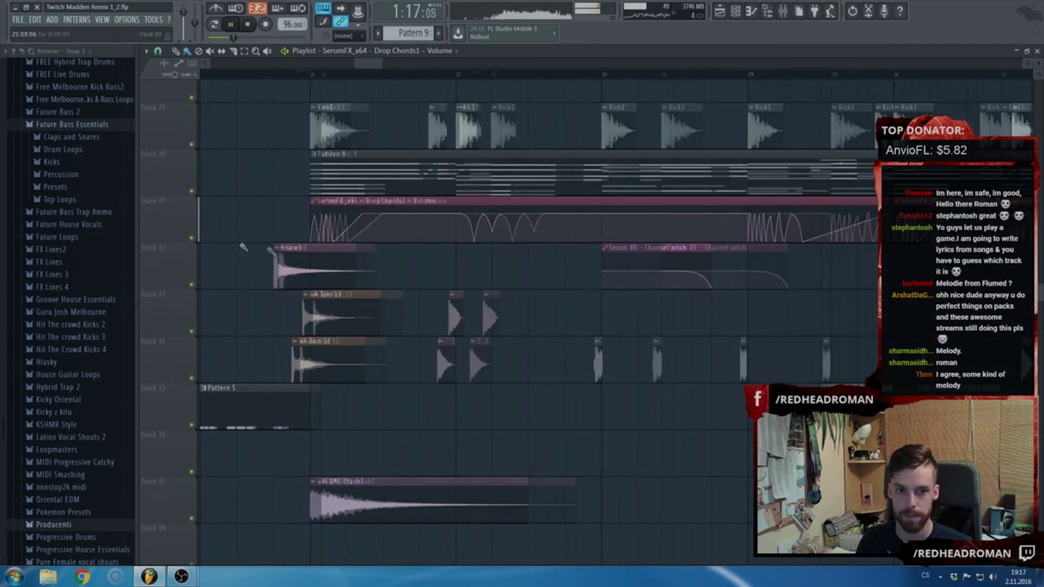
scroll(239, 240, "up", 2)
right_click(394, 358)
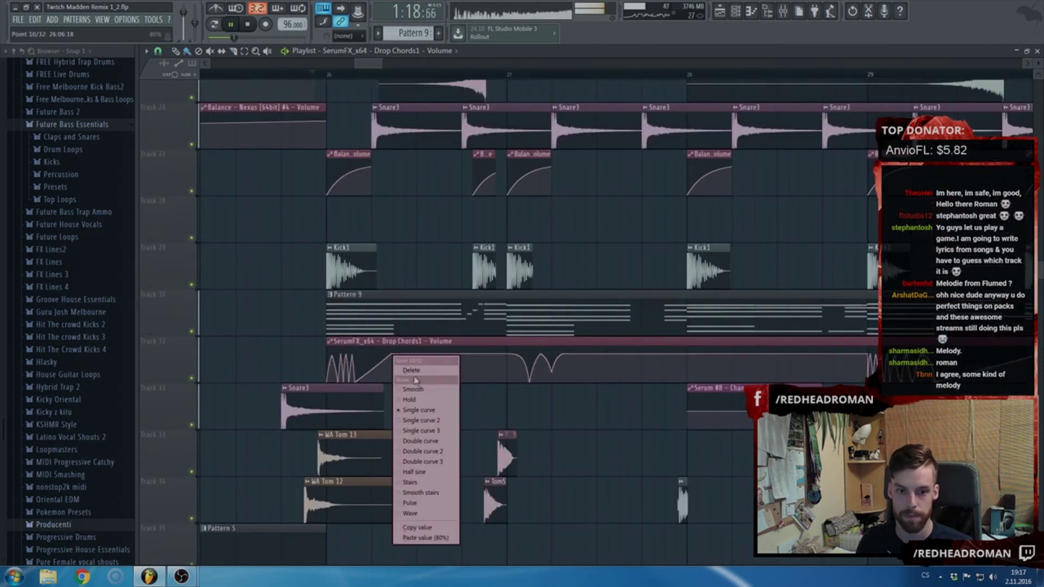
left_click(449, 541)
scroll(458, 432, "up", 6)
scroll(429, 327, "down", 3)
key("space")
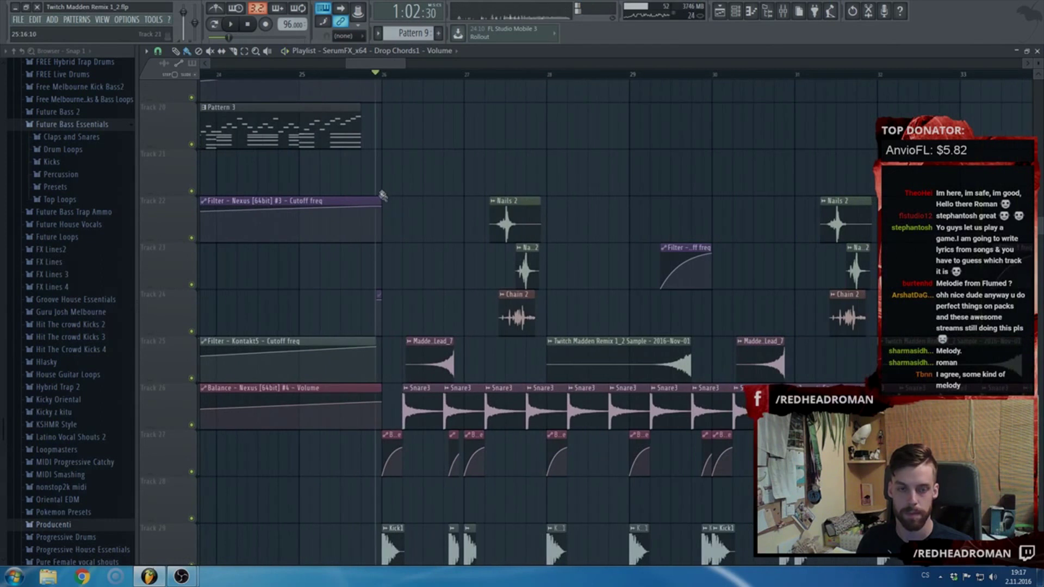
- Pick the Pattern 3 melody and place a clip of it at bar 26 on Track 20
scroll(381, 199, "up", 2)
double_click(343, 239)
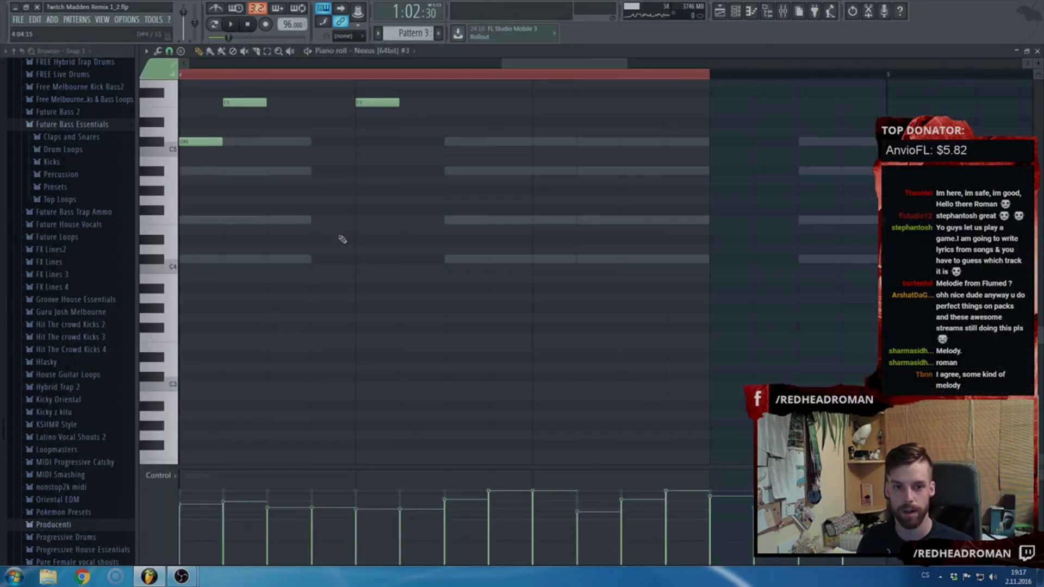
key("F6")
key("F6")
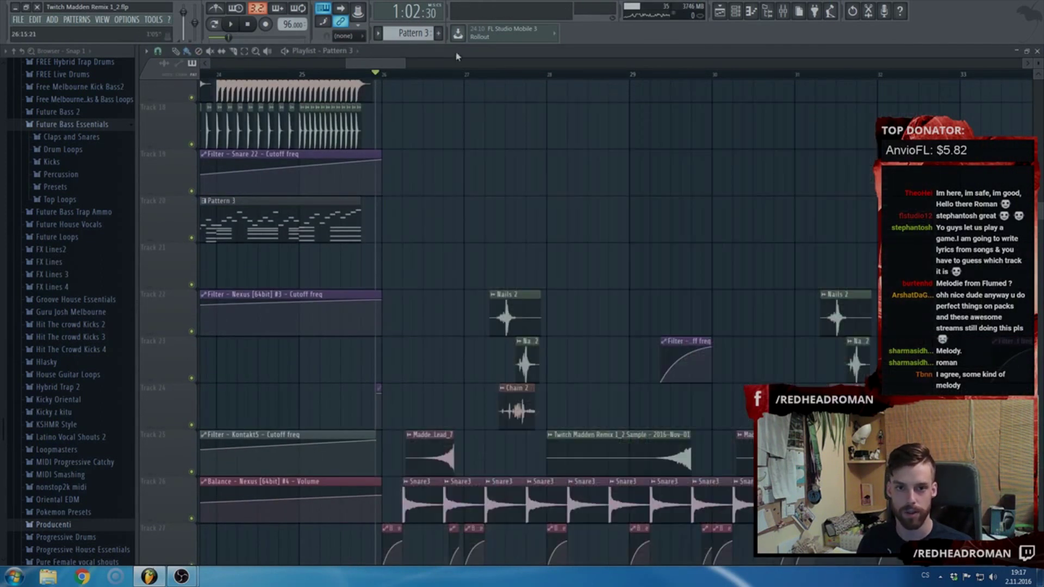
left_click(394, 217)
scroll(389, 217, "up", 3)
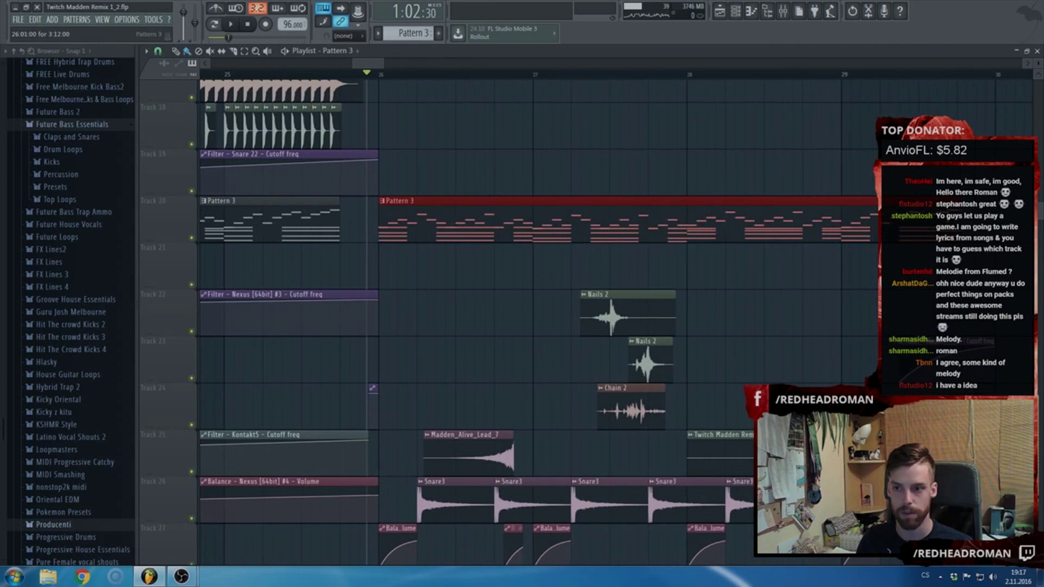
- Shorten the new Pattern 3 clip to a length of 0:06:00 and play it over the start of the drop
left_click_drag(876, 226, 440, 225)
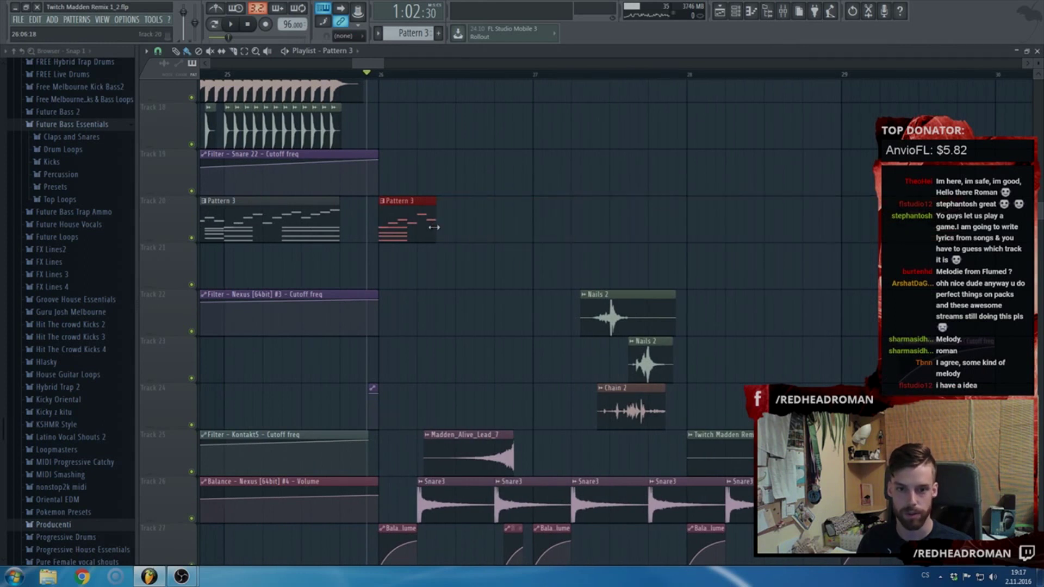
scroll(433, 223, "down", 1)
key("space")
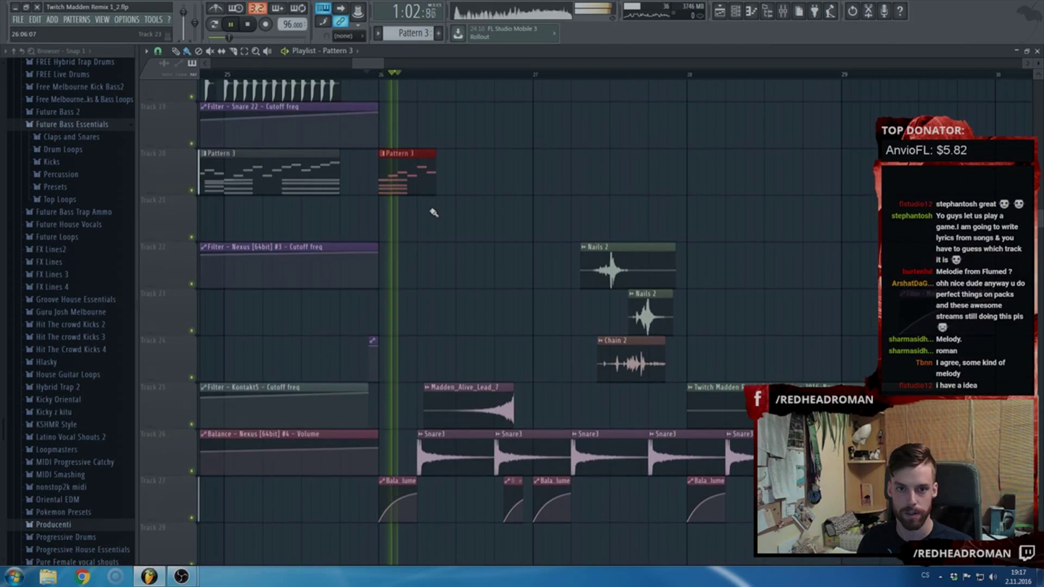
key("space")
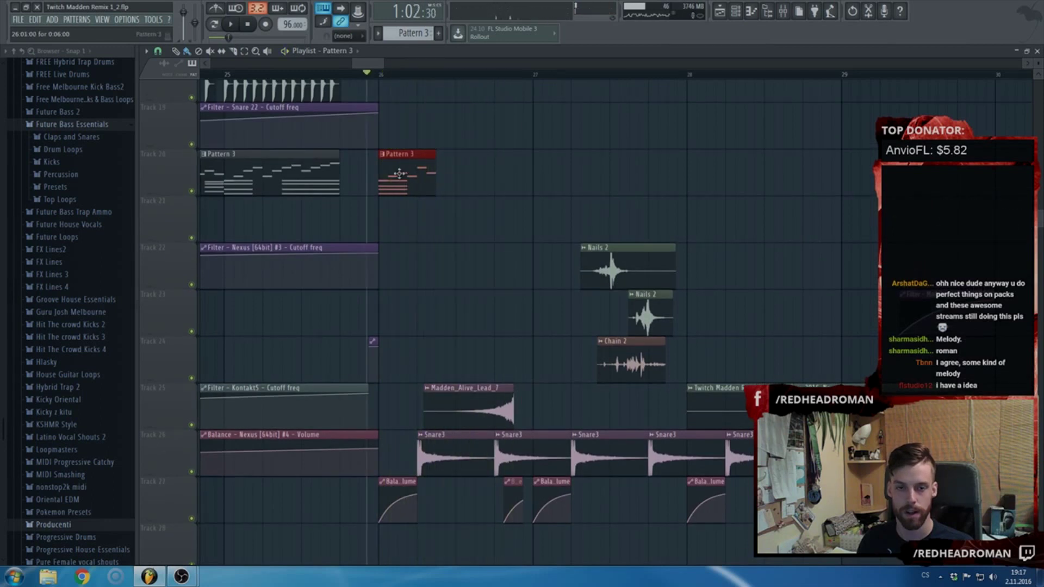
- Examine which Nexus channels hold the notes of Pattern 3
double_click(400, 173)
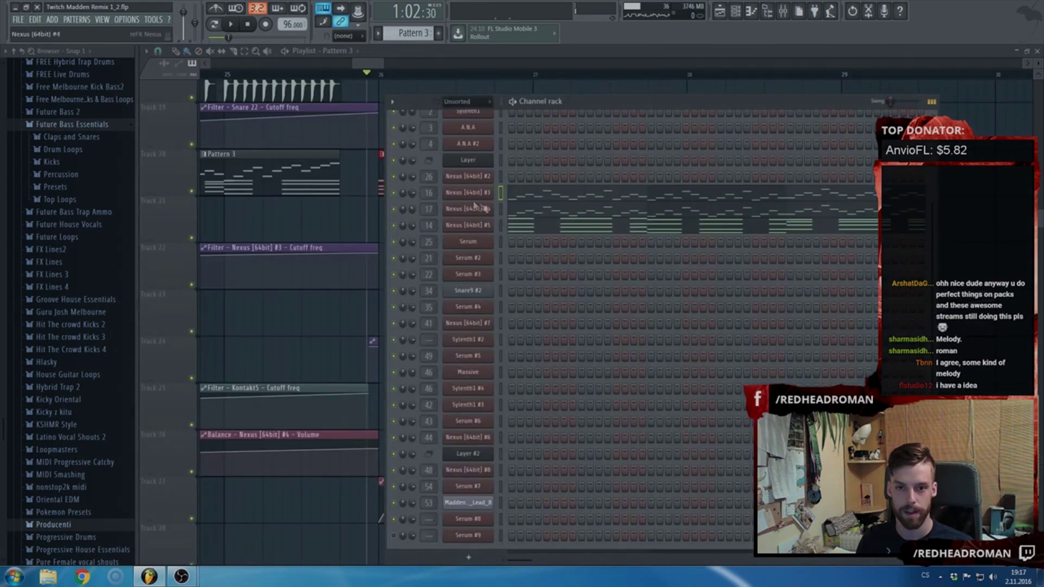
scroll(522, 271, "down", 1)
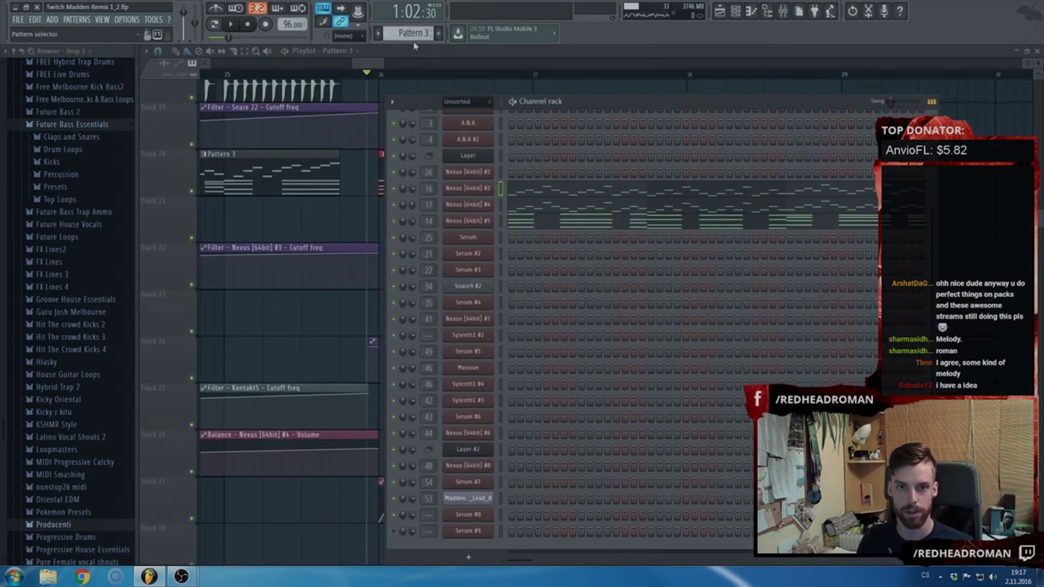
left_click(478, 58)
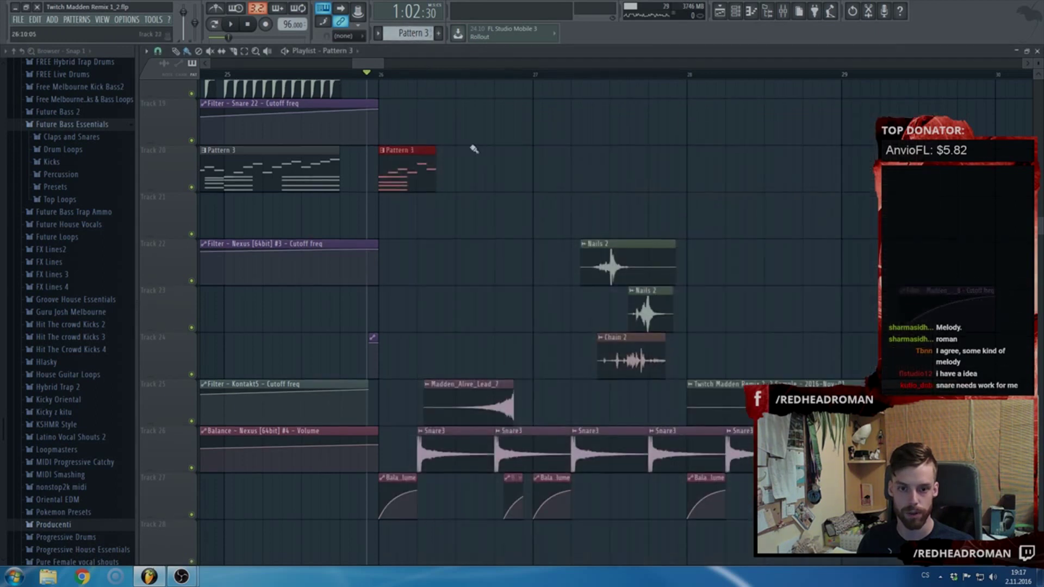
- Open the drop's Pattern 9 in the channel rack and bring up the Serum #9 synth
scroll(472, 151, "down", 5)
double_click(420, 411)
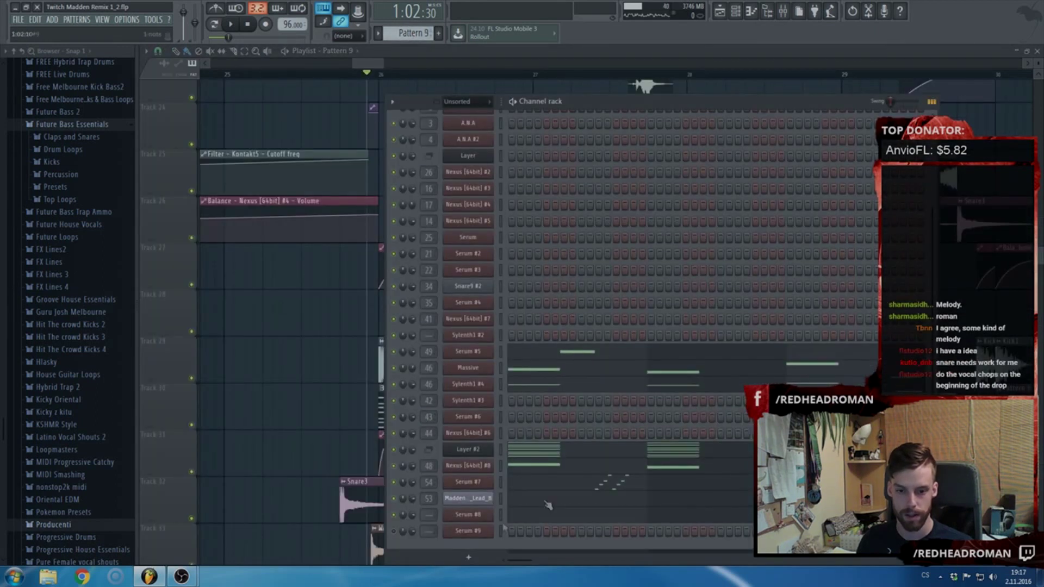
left_click(468, 531)
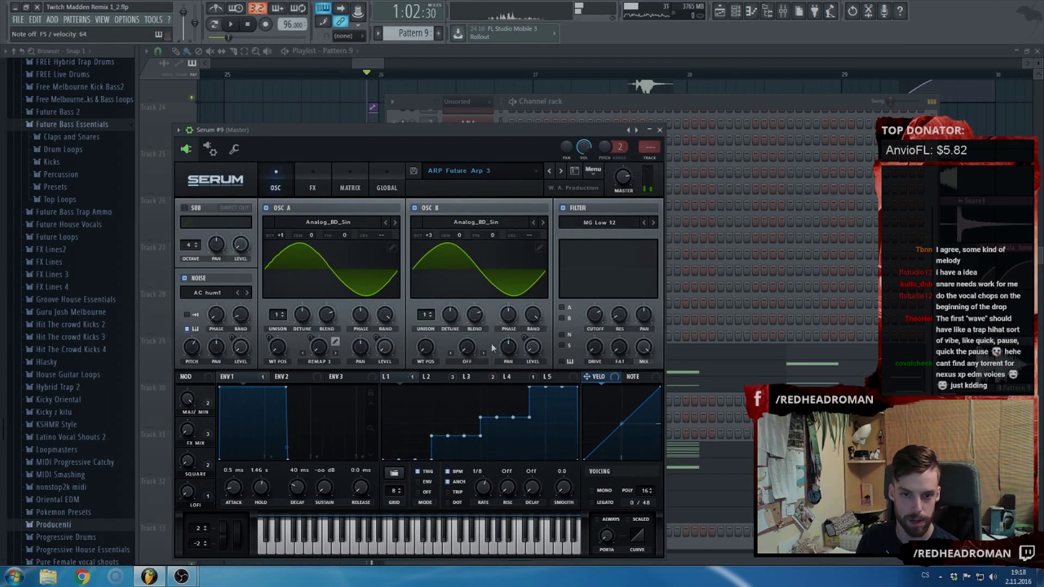
- Examine the modulation matrix routings and LFOs 2, 3 and 4 of the ARP Future Arp 3 preset
left_click(398, 189)
left_click(359, 170)
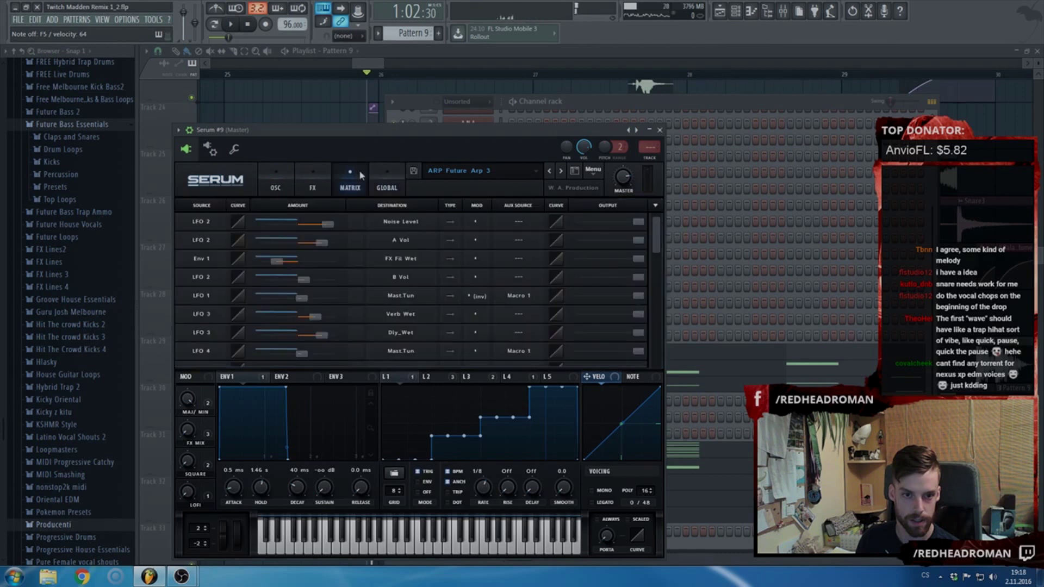
scroll(297, 273, "down", 3)
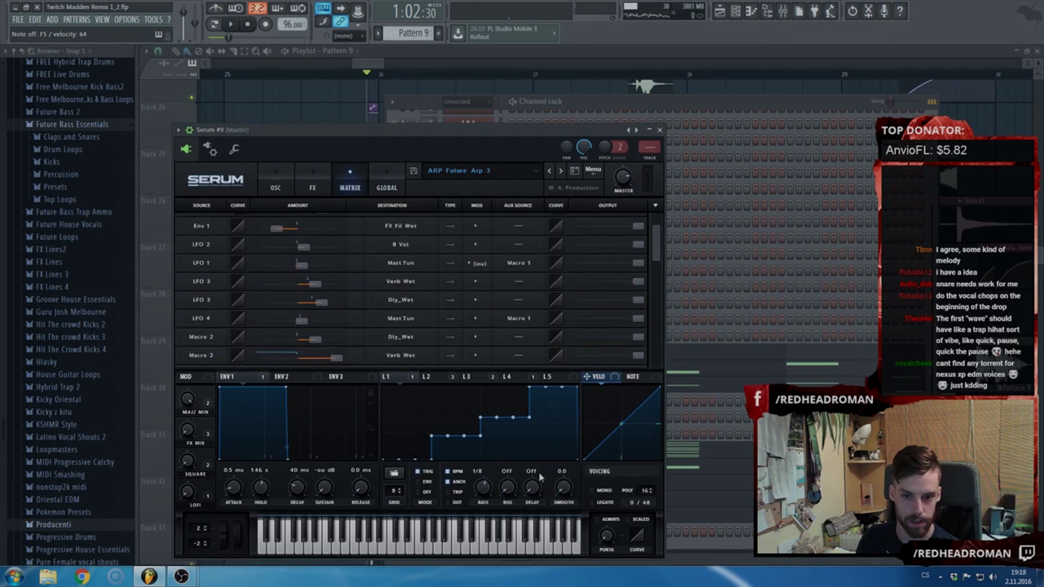
left_click(438, 377)
left_click(467, 377)
left_click(514, 377)
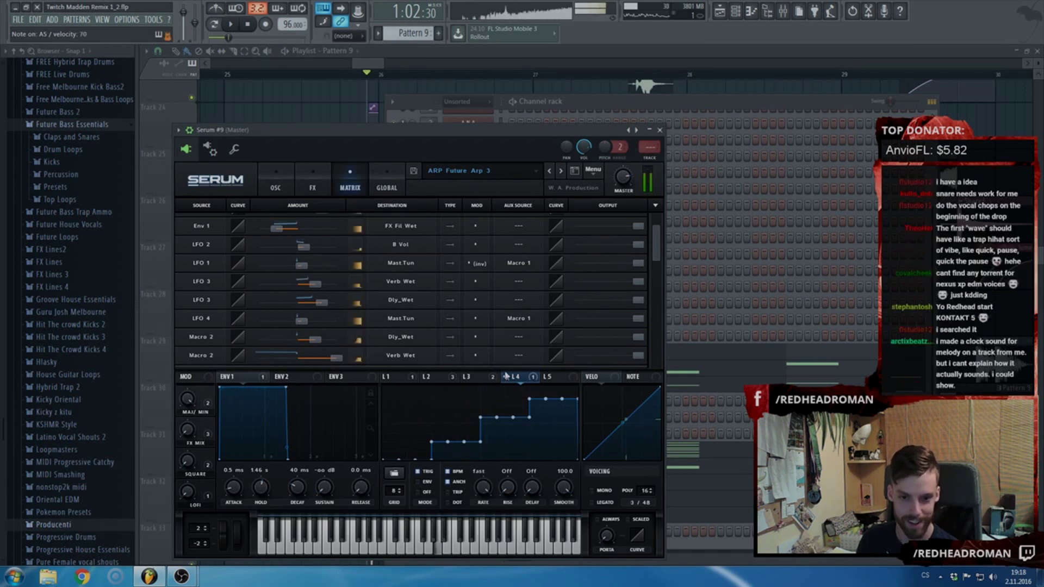
scroll(456, 321, "down", 3)
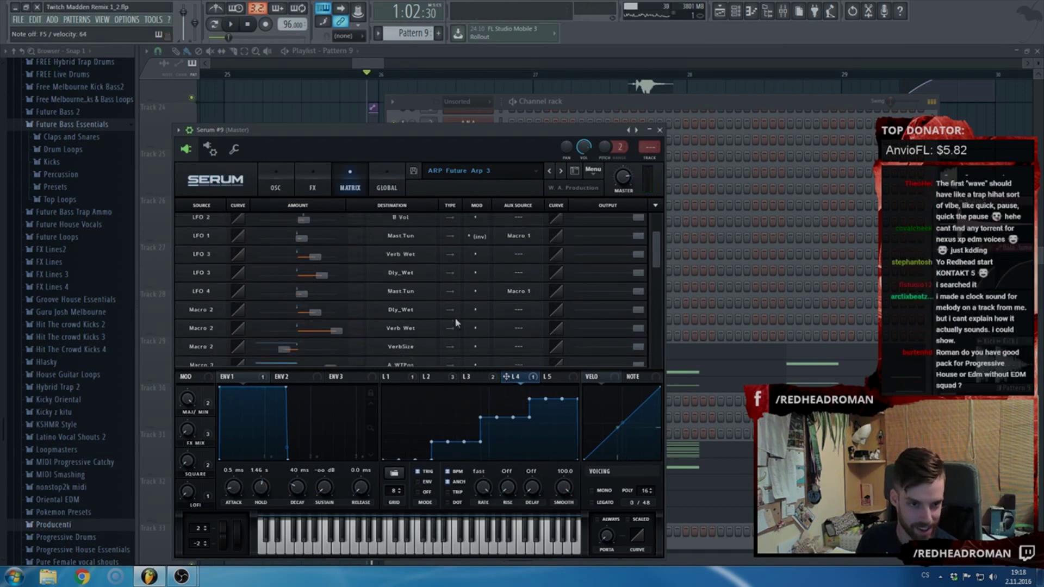
scroll(457, 317, "up", 2)
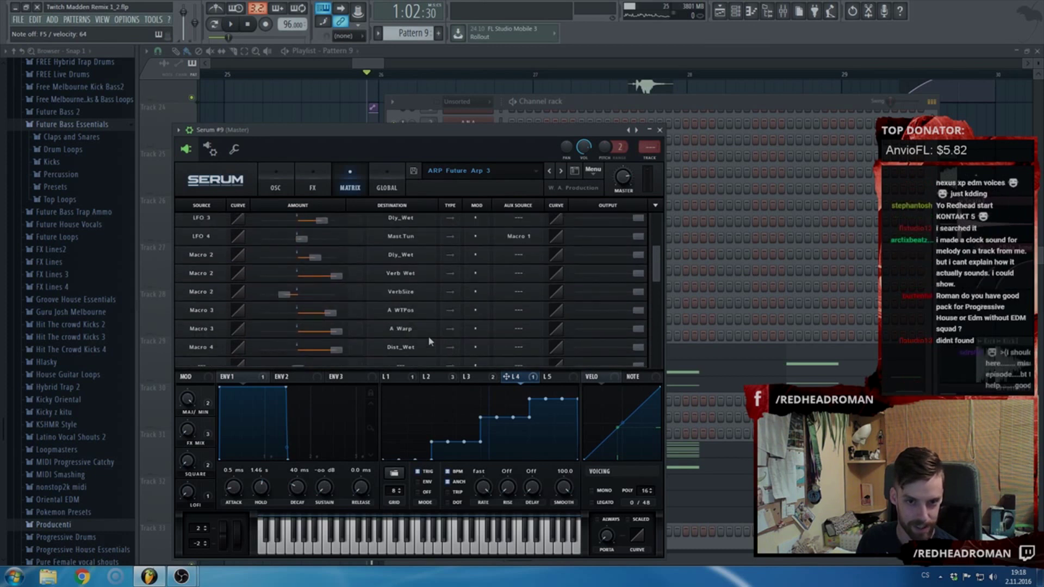
scroll(416, 345, "up", 2)
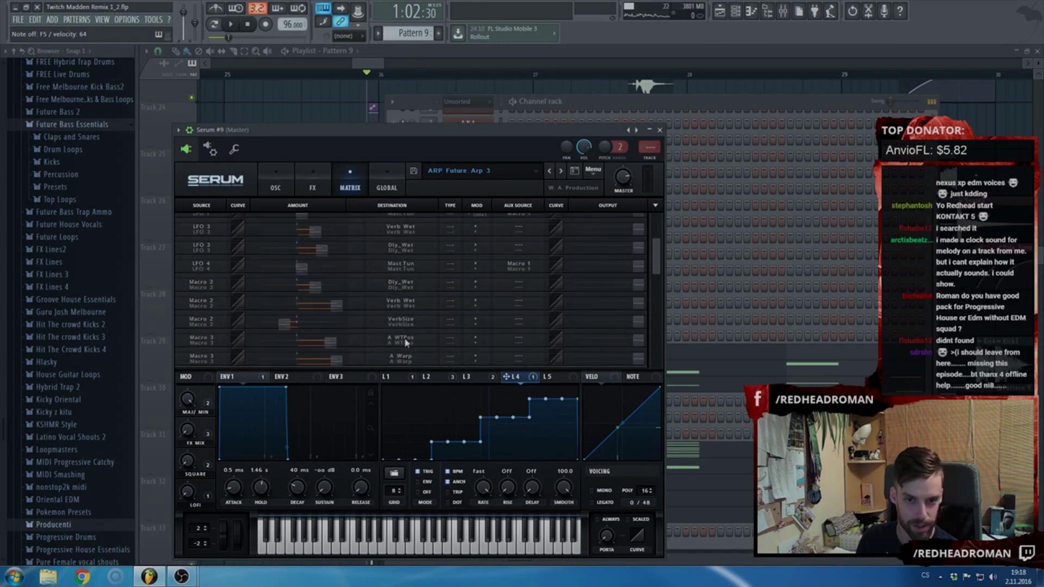
scroll(411, 339, "up", 3)
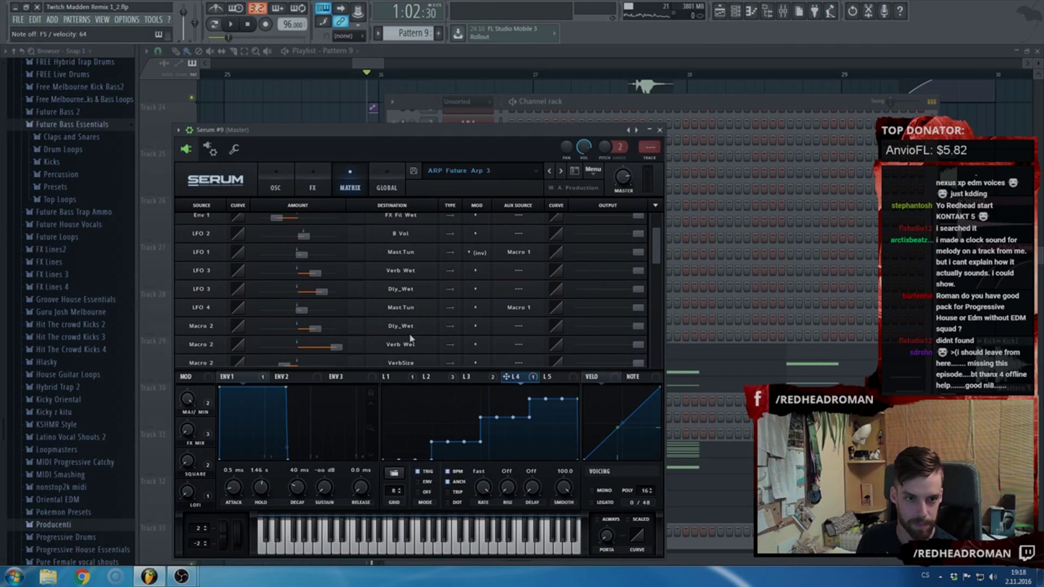
scroll(410, 338, "up", 1)
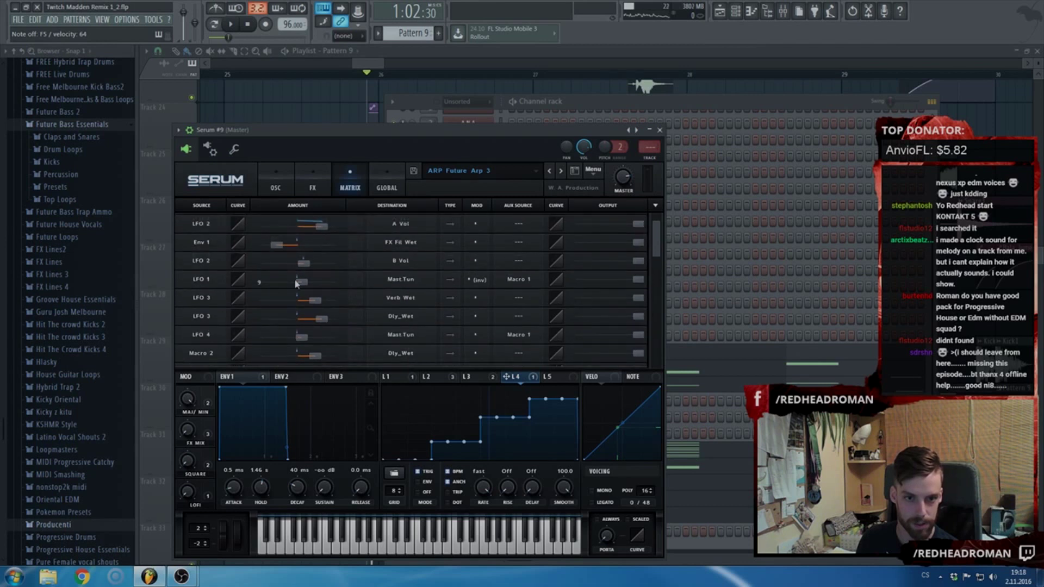
- Zero the LFO 1 and LFO 4 modulation amounts on master tuning and open the Serum #9 piano roll
left_click_drag(296, 284, 303, 288)
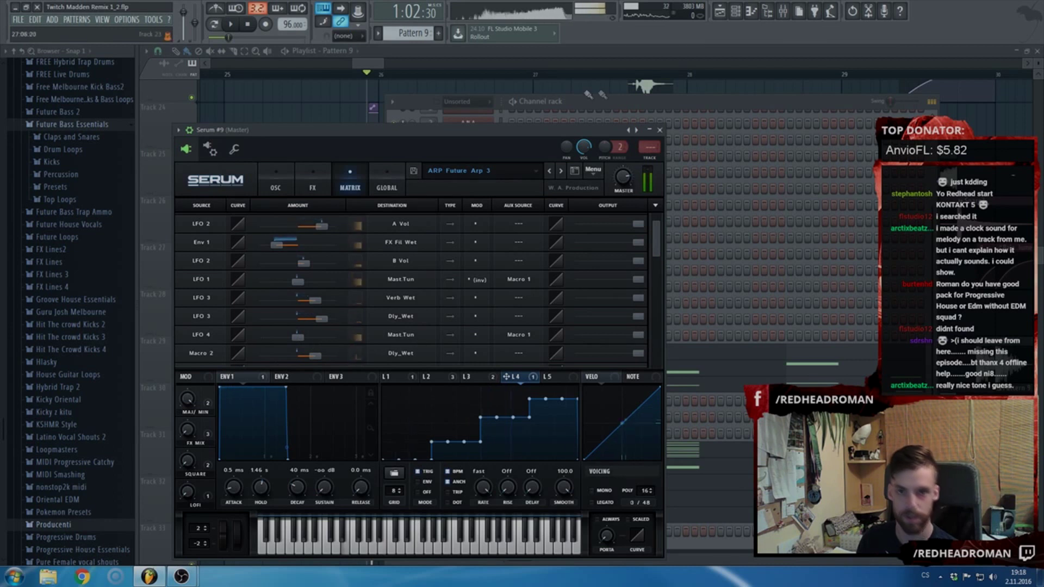
key("F6")
right_click(471, 537)
left_click(396, 536)
right_click(465, 538)
left_click(512, 442)
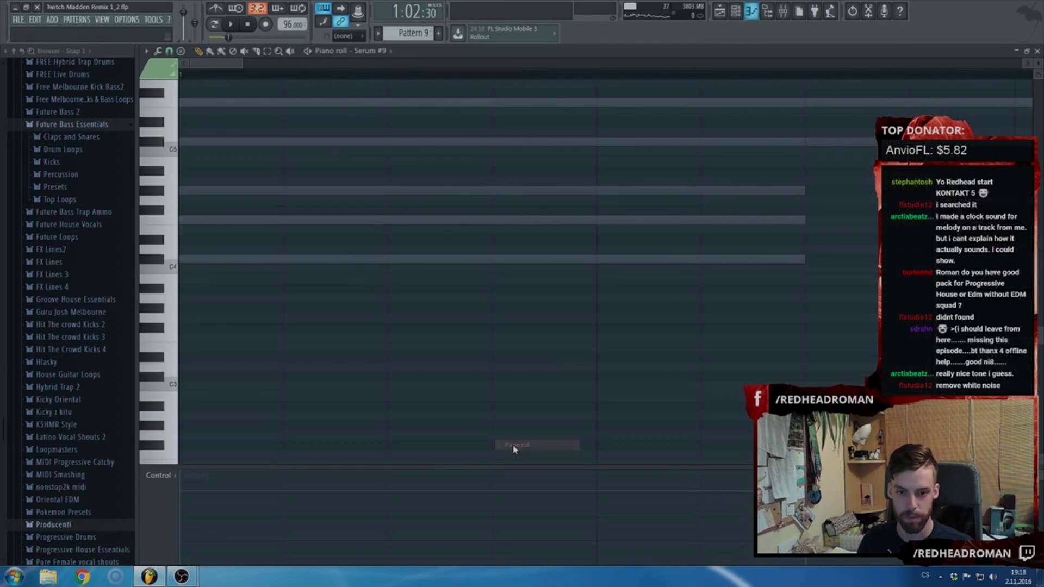
- Draw a rising arpeggio of C#4, F4, G#4 and C#5 over the ghosted drop chord and play it
left_click(190, 347)
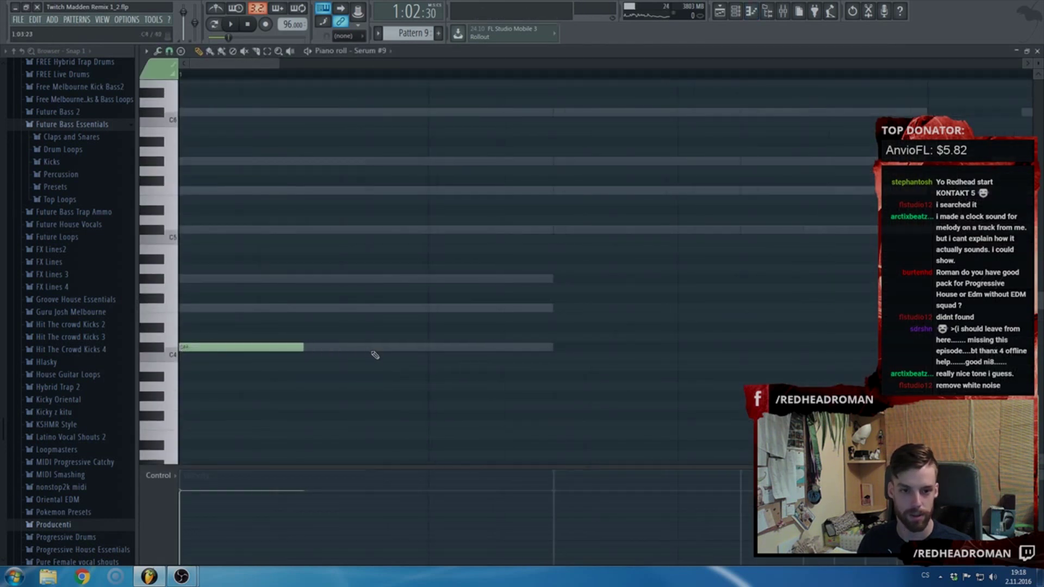
left_click(245, 308)
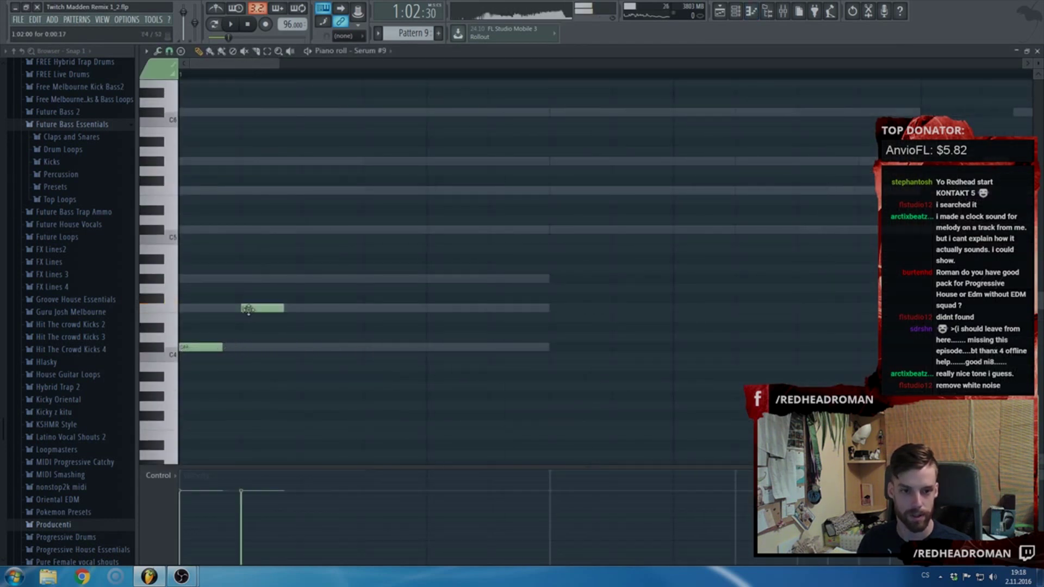
left_click(298, 279)
left_click(368, 229)
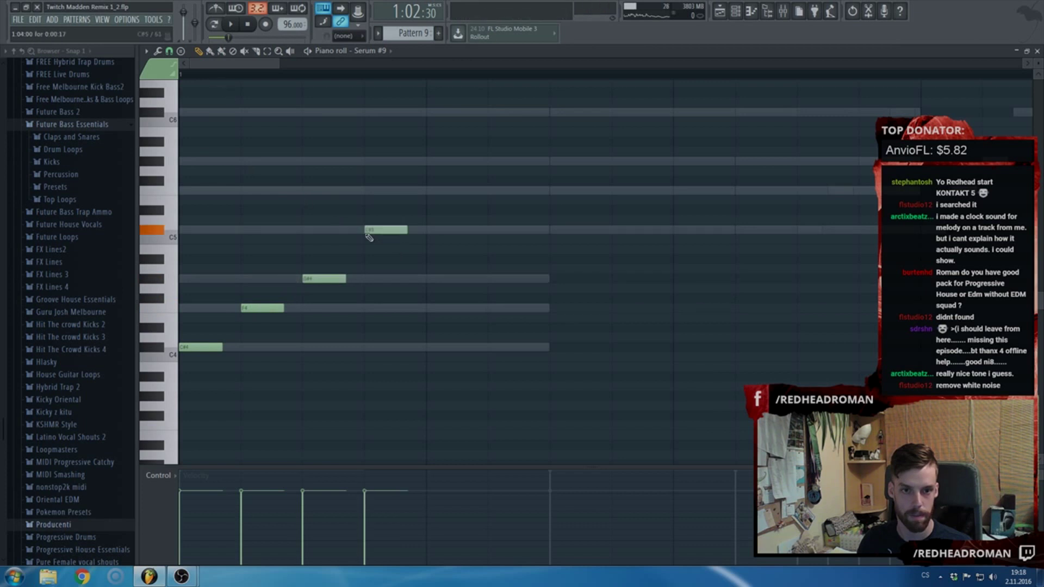
key("space")
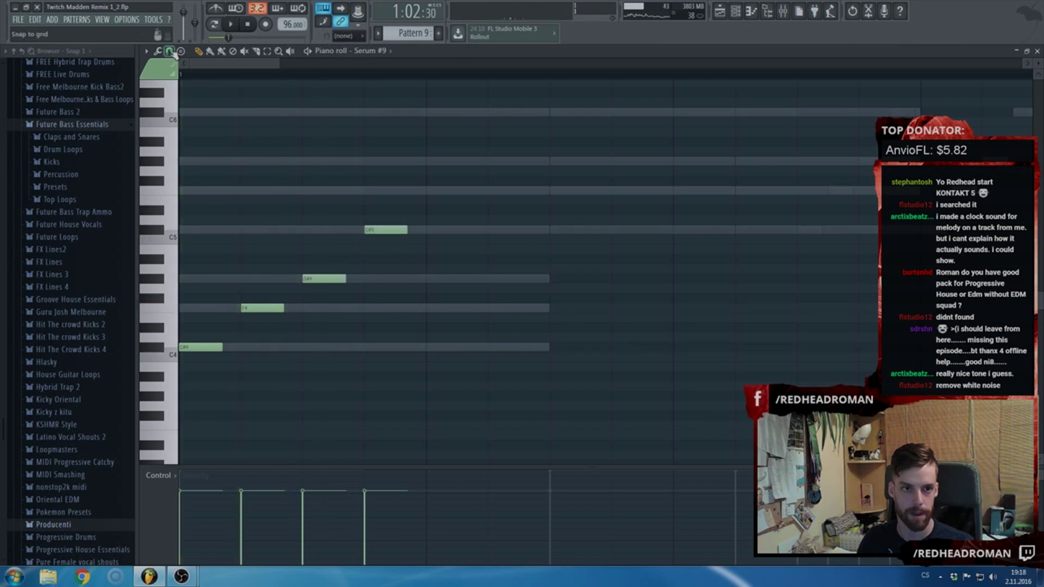
- On a finer snap grid, shorten the opening C#4 note and add an F4 directly after it
left_click(169, 51)
left_click(186, 145)
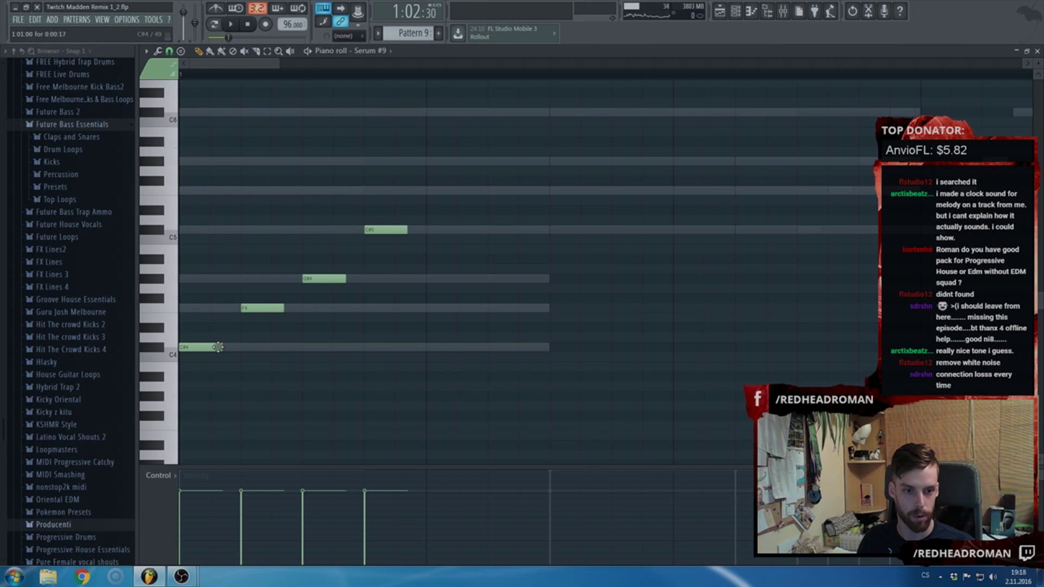
left_click(214, 310)
- Return to the Serum #9 synth, audition the sound and lower LFO 2's modulation of the noise level
key("F7")
left_click(468, 532)
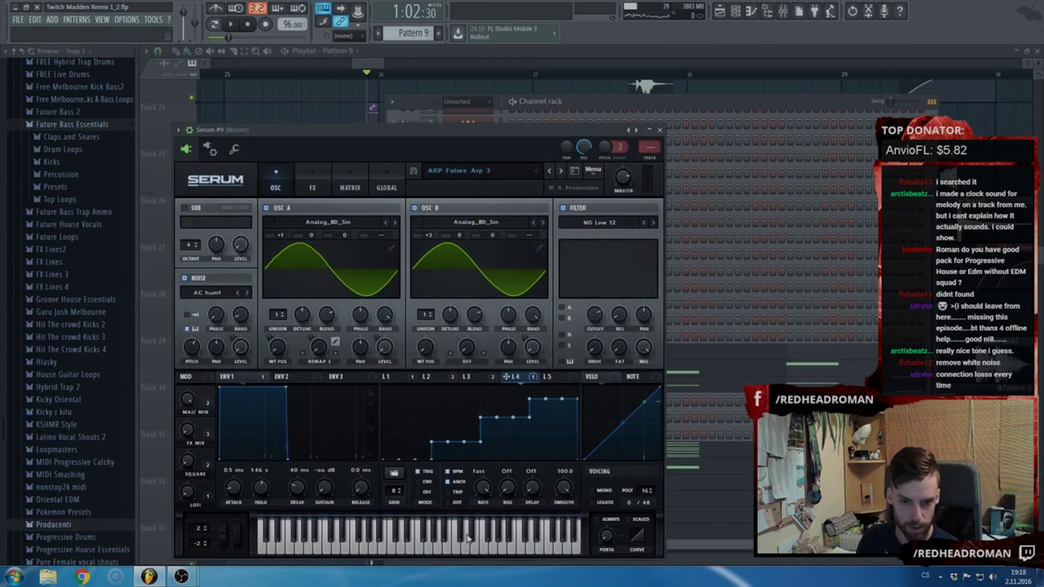
mouse_move(238, 348)
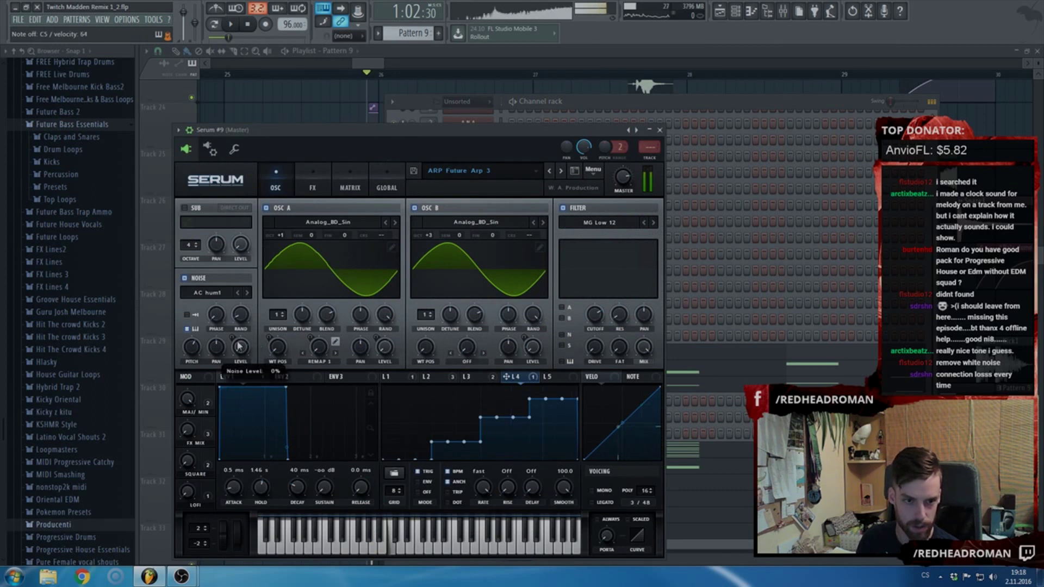
left_click(186, 279)
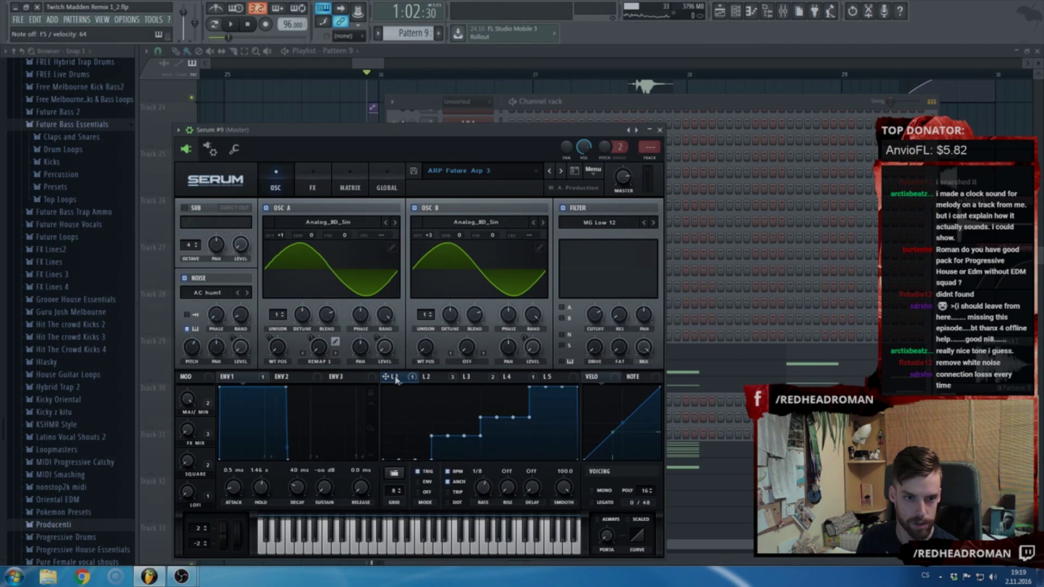
left_click(434, 378)
left_click_drag(232, 336, 224, 358)
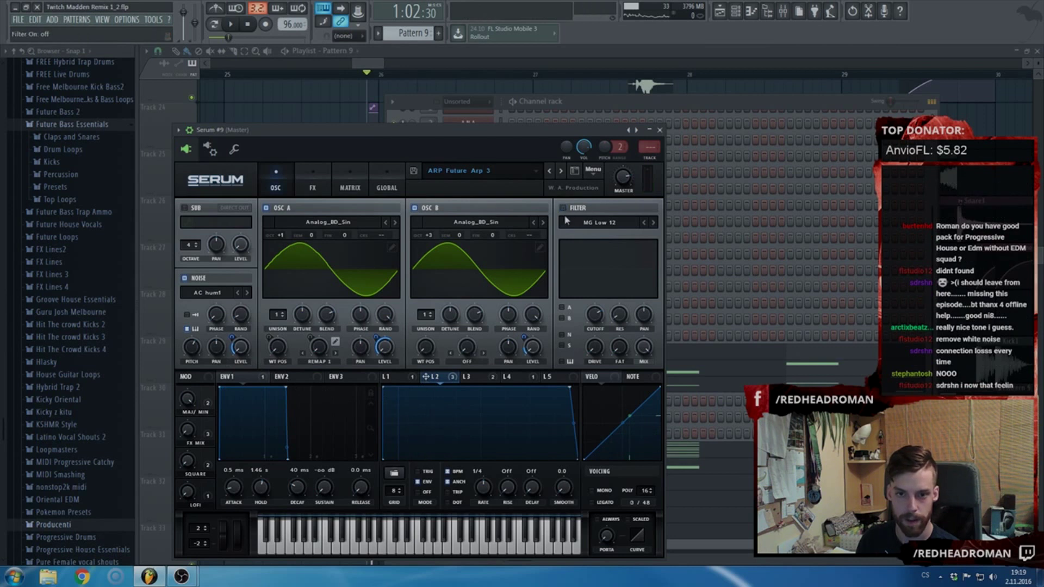
- Route oscillators A and B through the MG Low 12 filter and assign Env 3 to its cutoff
left_click(563, 309)
left_click(290, 379)
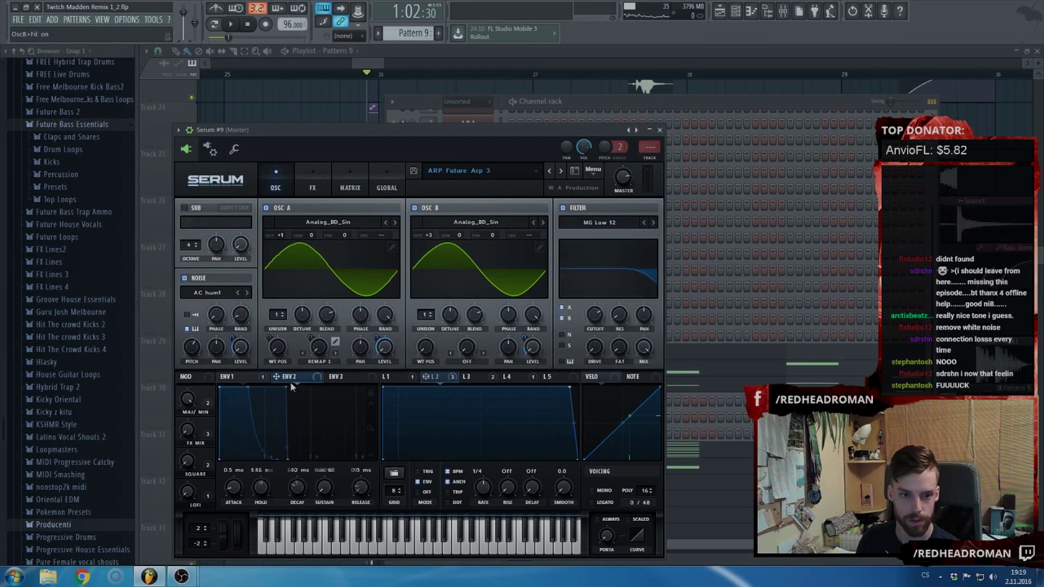
left_click(335, 378)
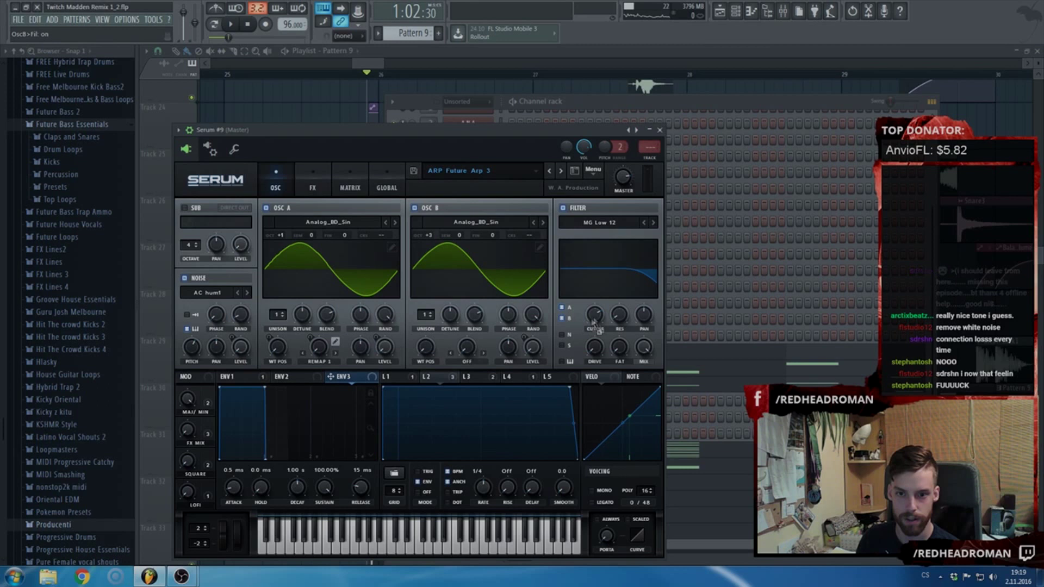
left_click_drag(588, 300, 591, 317)
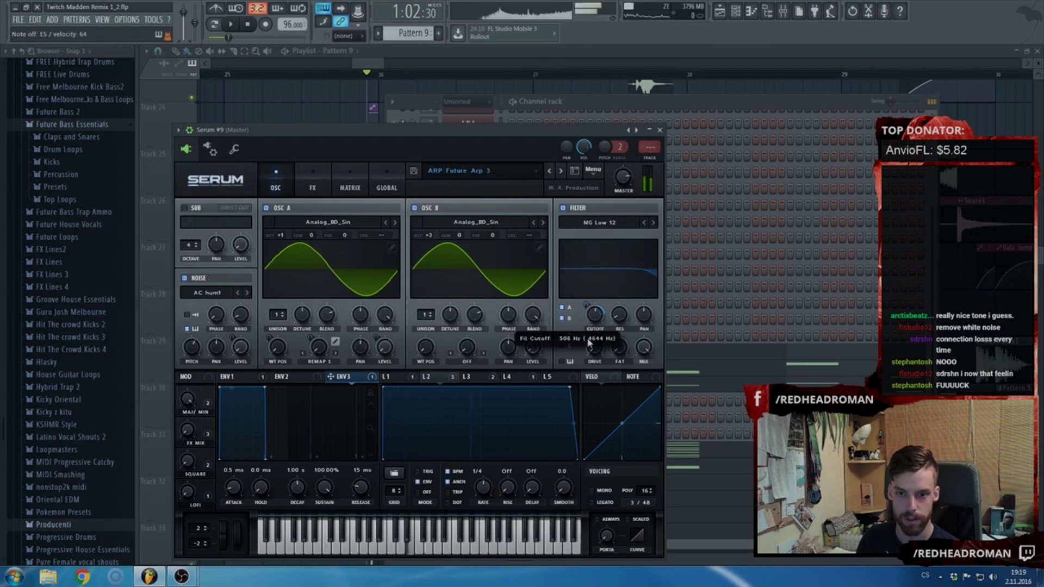
- Shape Env 3 with a 361 ms decay and 1.32% sustain, and adjust the filter cutoff and its modulation amount
left_click_drag(297, 487, 325, 582)
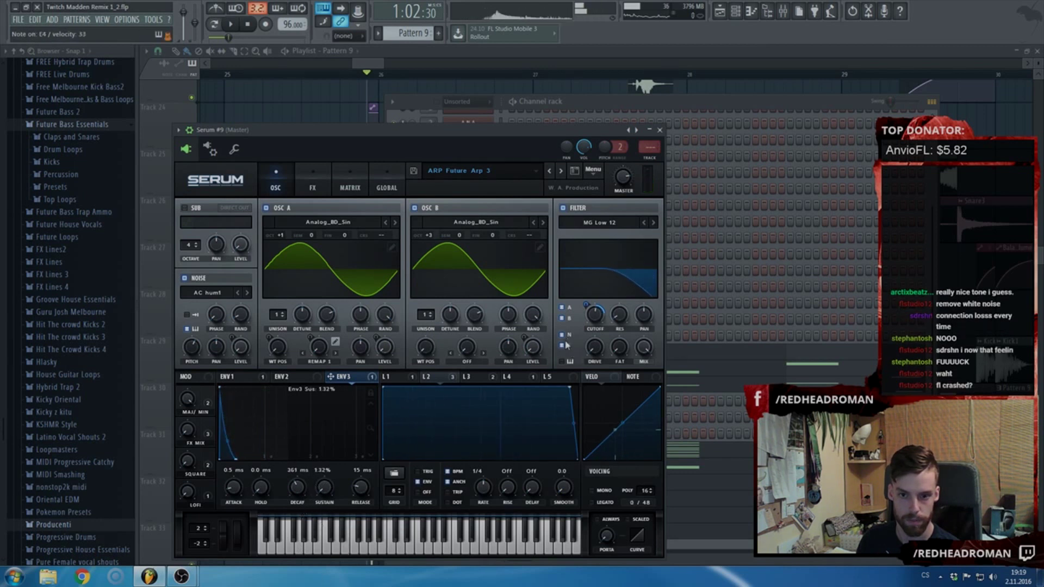
left_click(597, 317)
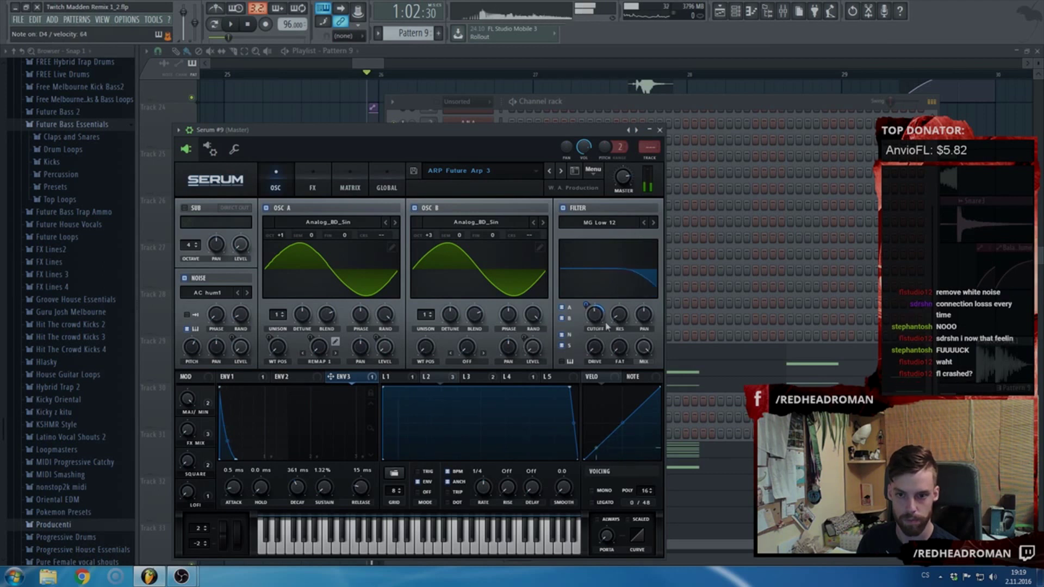
left_click_drag(586, 305, 588, 298)
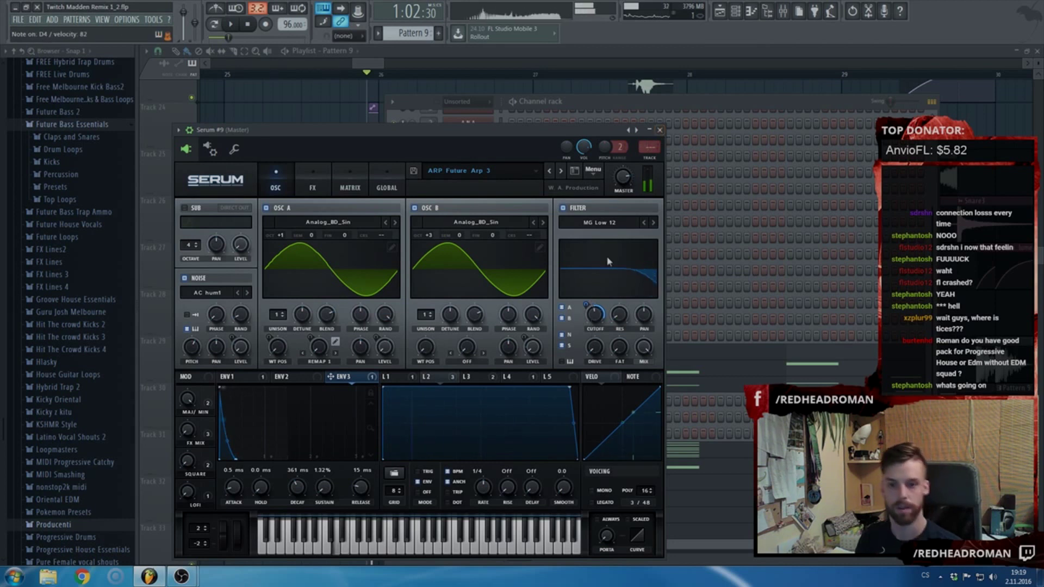
- Examine the preset's effects, especially the compressor, delay and reverb settings
left_click(313, 184)
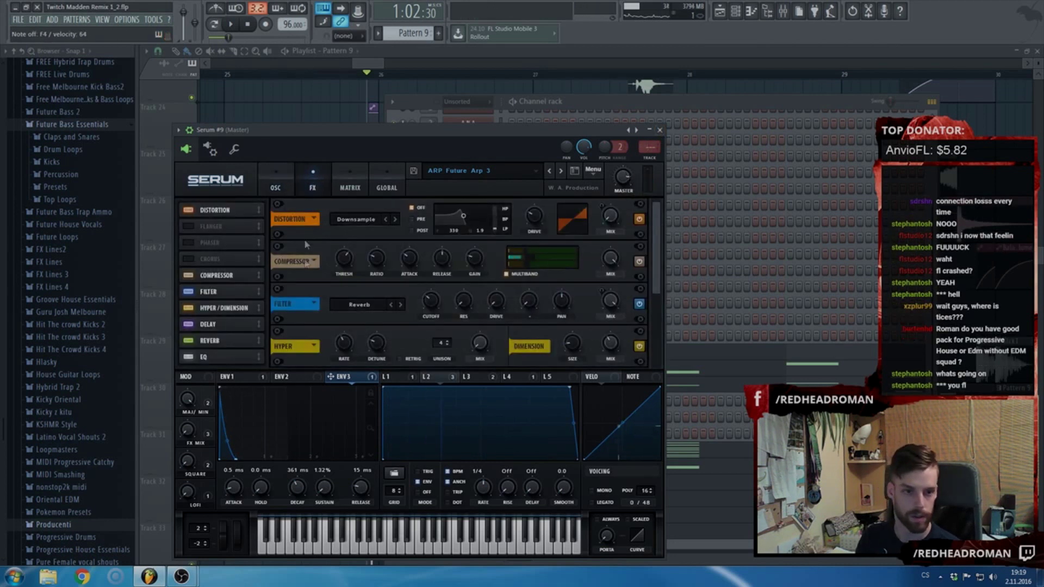
scroll(230, 282, "down", 1)
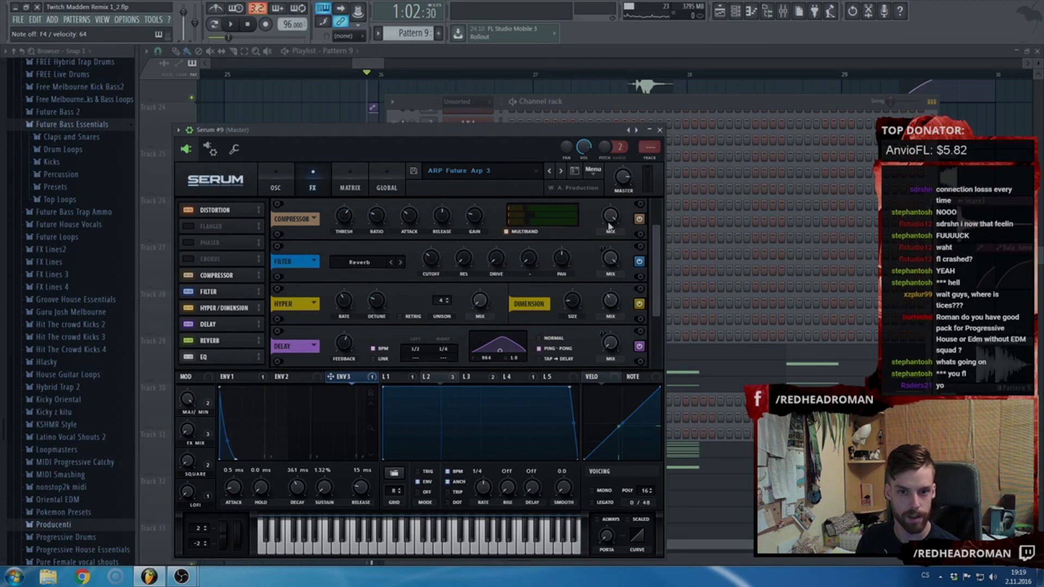
mouse_move(480, 217)
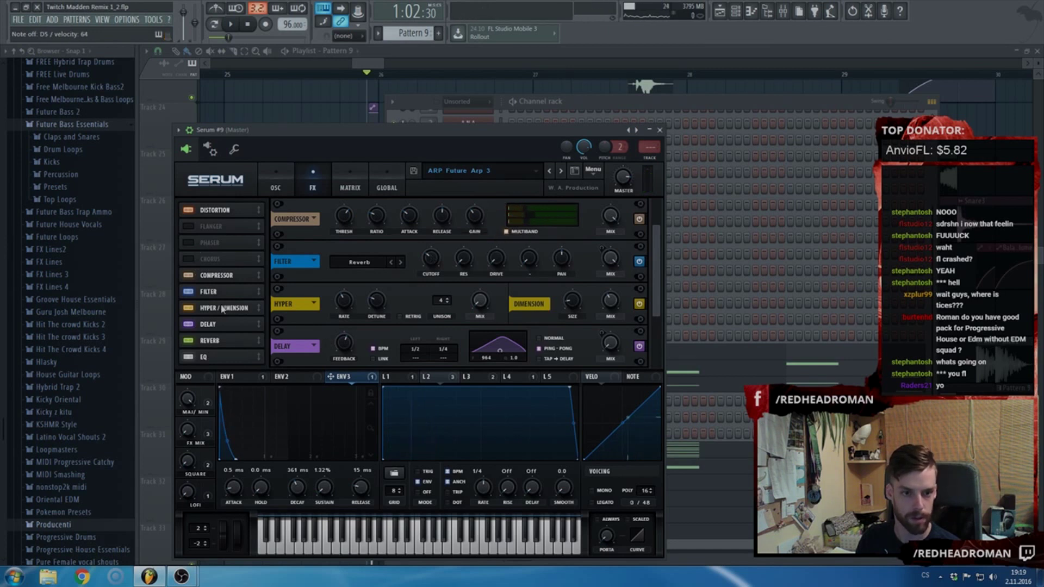
left_click(218, 343)
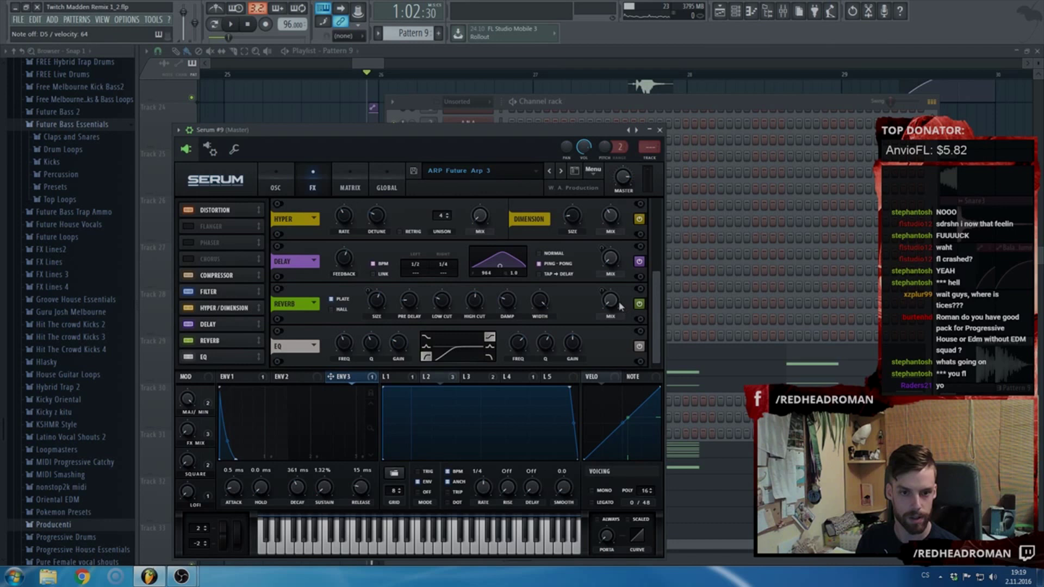
mouse_move(621, 291)
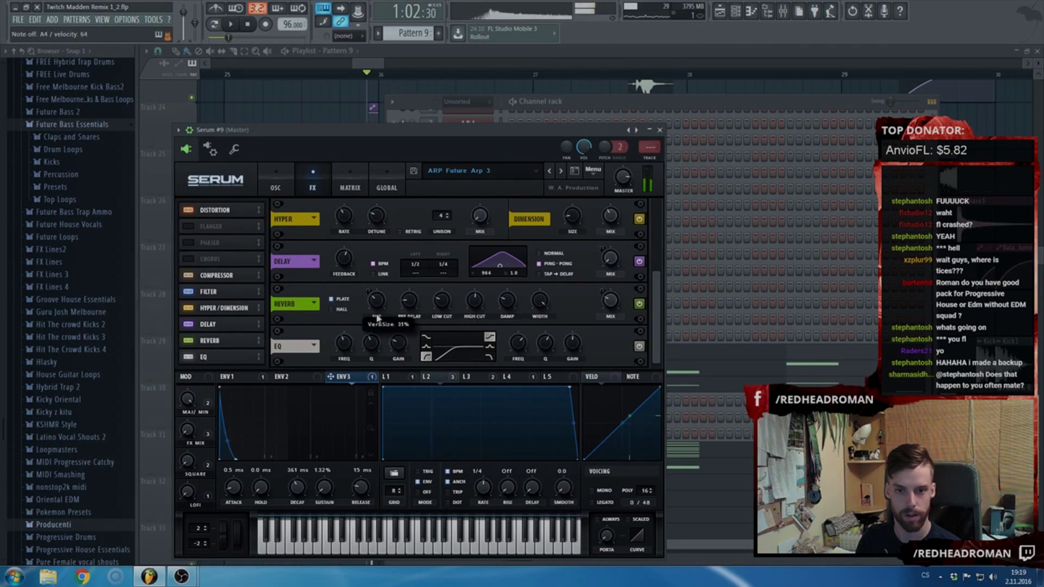
- In the Serum #9 piano roll, rewrite the arp's opening as evenly spaced C#4, F4, G#4, C#5 and F5 notes
left_click(743, 108)
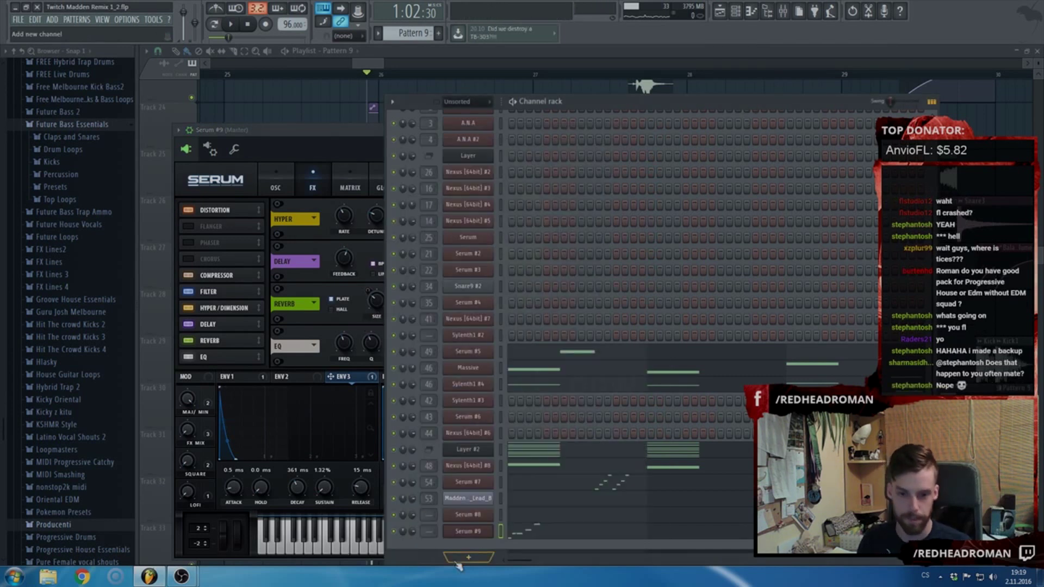
key("F7")
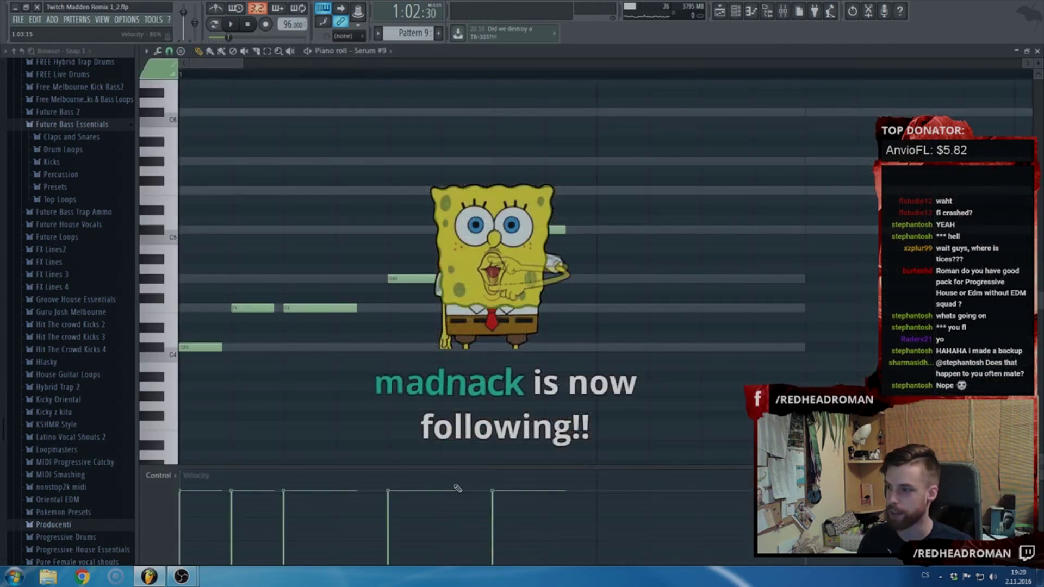
scroll(292, 371, "up", 3)
right_click(294, 396)
left_click(294, 367)
left_click(342, 318)
right_click(412, 365)
left_click(389, 279)
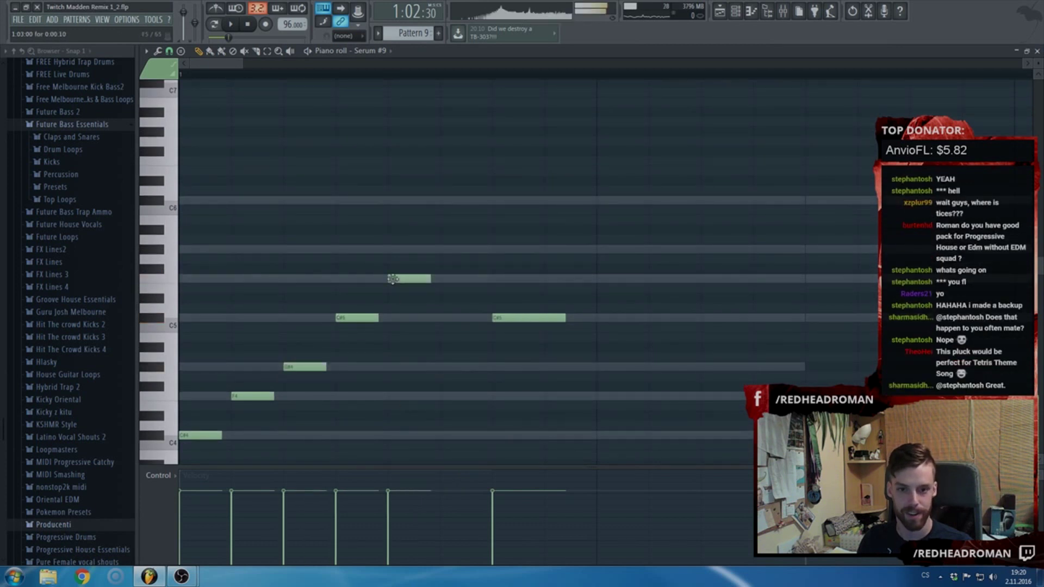
- Continue the arp with G#5, C#6 and G#5, remove the leftover C#5 beneath them and play it
left_click(441, 249)
left_click(494, 200)
left_click(546, 249)
right_click(528, 318)
key("space")
scroll(353, 400, "down", 2)
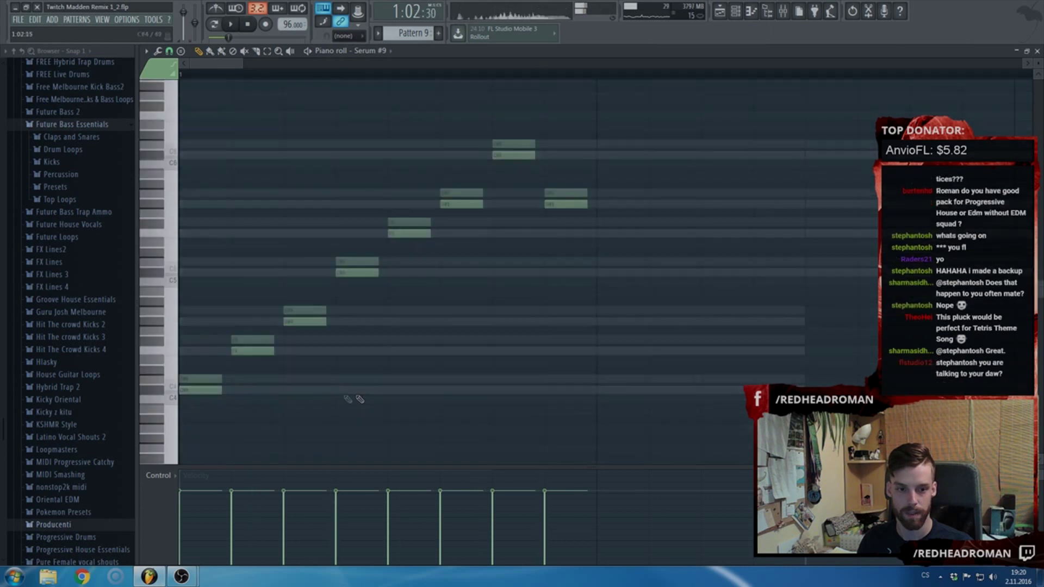
- Change the arp's second to fourth notes to G#4, C#5 and G#5, and delete the following F5, G#5 and C#6
right_click(506, 143)
right_click(457, 191)
left_click_drag(255, 334, 354, 191)
right_click(409, 220)
- Fill the second half of the arp with G#4, C#5, G#5 and C#6 and listen to the phrase
left_click(397, 337)
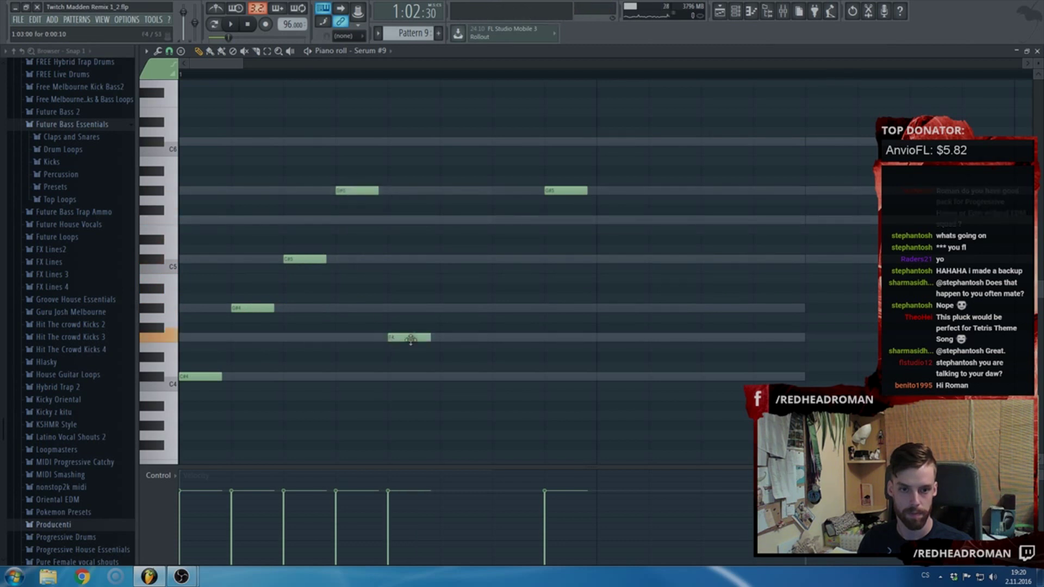
left_click_drag(408, 337, 408, 308)
left_click(442, 260)
left_click(497, 181)
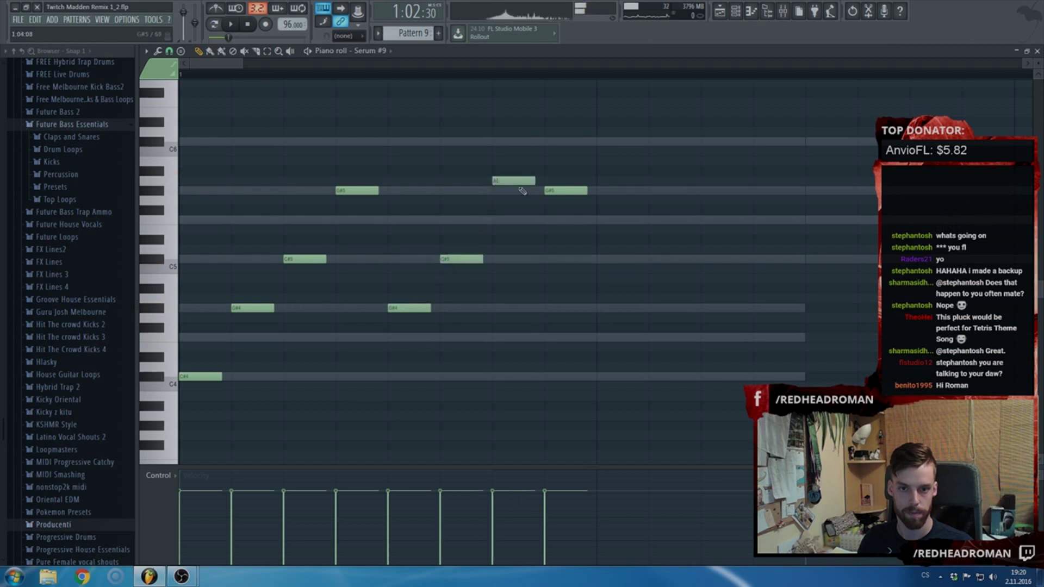
left_click(521, 195)
left_click_drag(550, 191, 549, 152)
key("space")
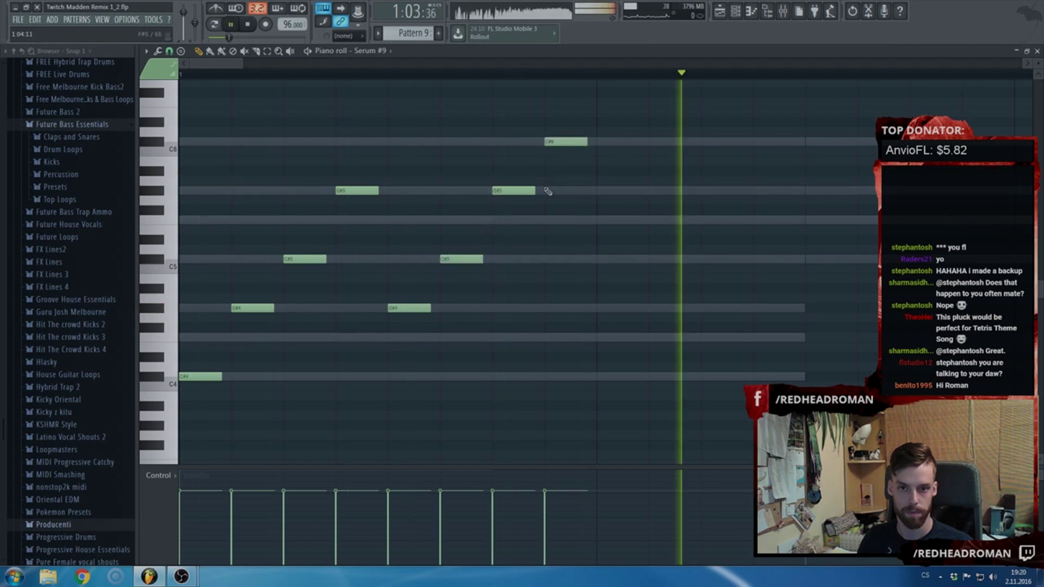
key("space")
- Try extending the arp with a copy of its eight notes placed right after it, thinning the copy out between playbacks
key("ctrl+a")
key("ctrl+b")
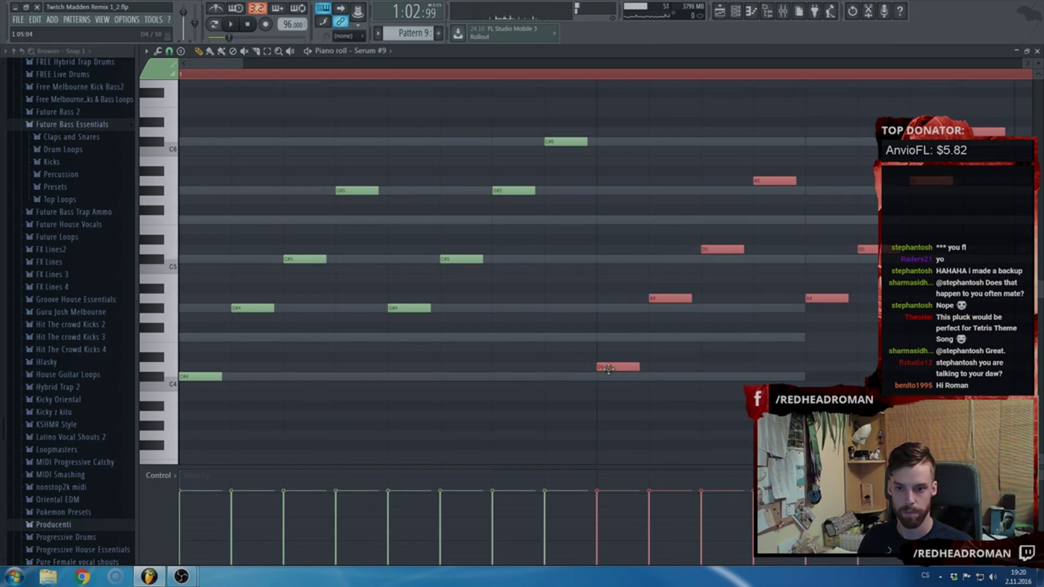
key("space")
scroll(612, 388, "down", 2)
right_click(544, 309)
right_click(574, 259)
key("space")
right_click(632, 142)
right_click(603, 191)
key("space")
key("space")
right_click(426, 377)
right_click(456, 308)
right_click(514, 191)
right_click(485, 259)
- Add a third rising group of C#5, G#5, C#6 and F6 to the arp and play it
scroll(448, 329, "up", 2)
left_click(420, 319)
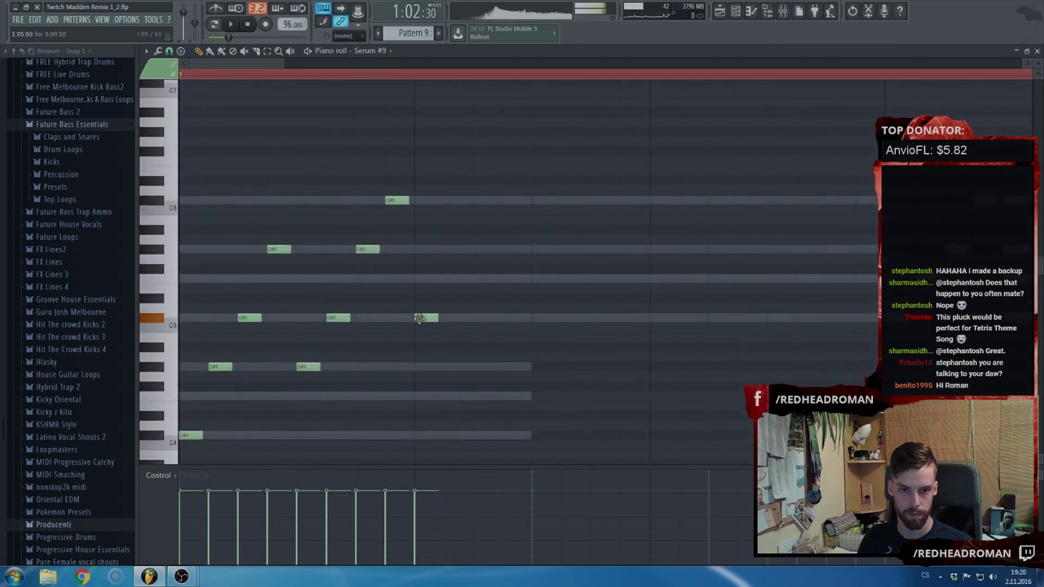
left_click_drag(505, 174, 506, 164)
key("space")
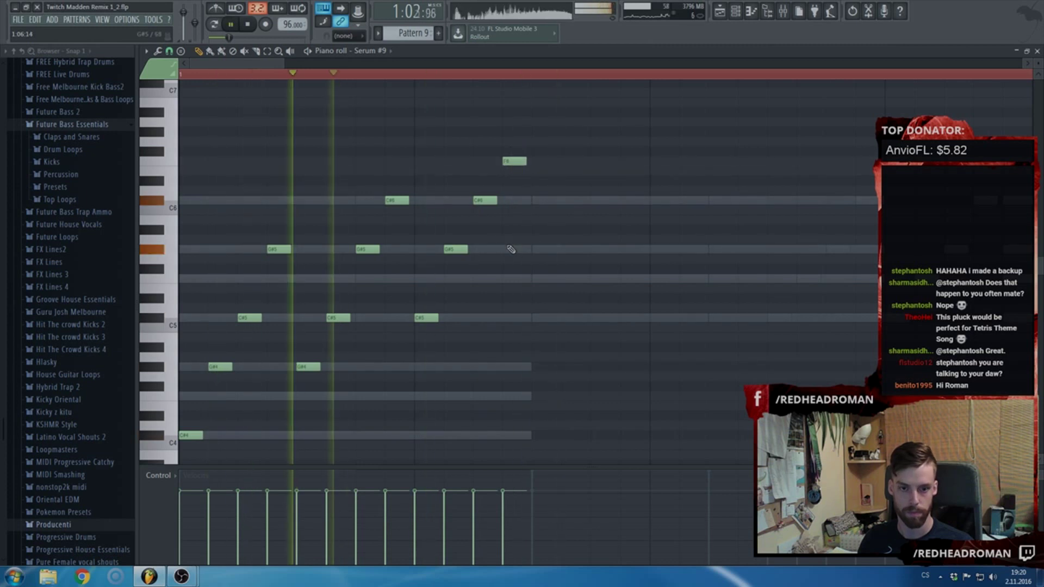
key("Escape")
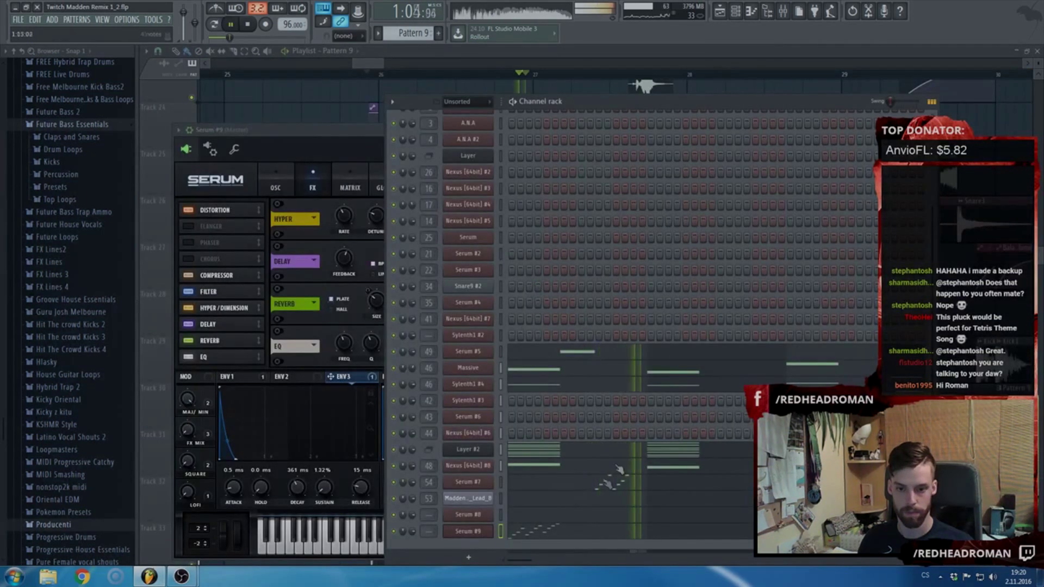
- Stop playback and copy the whole Serum #9 arp from bar 1 to bar 2, transposed down to start on C4
key("F7")
key("ctrl+a")
key("space")
left_click_drag(183, 438, 602, 451)
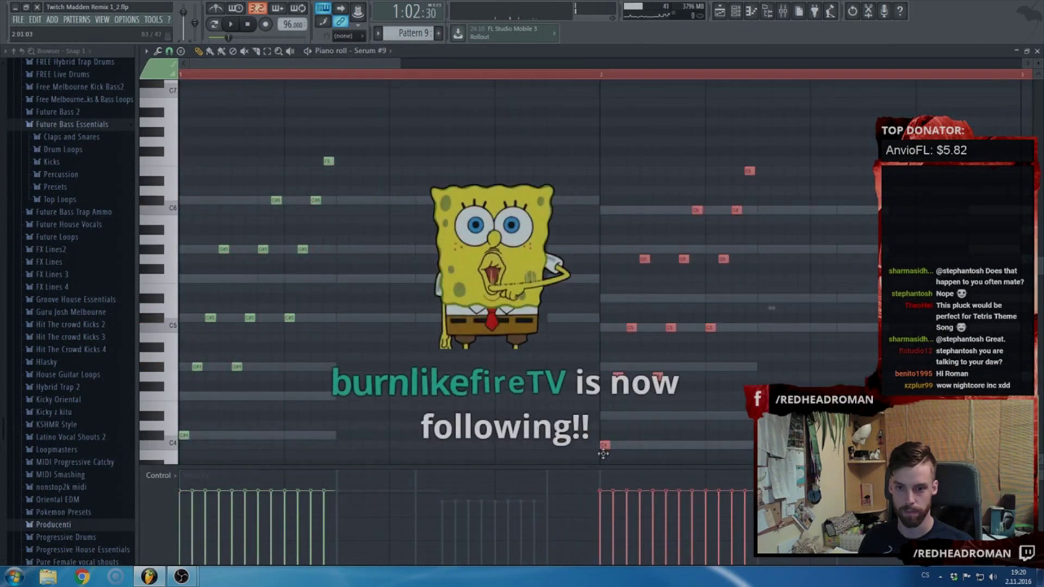
- In the bar 2 copy, raise the G4 notes to G#4 and the G5 notes to G#5, and play the phrase
left_click_drag(710, 401, 614, 360)
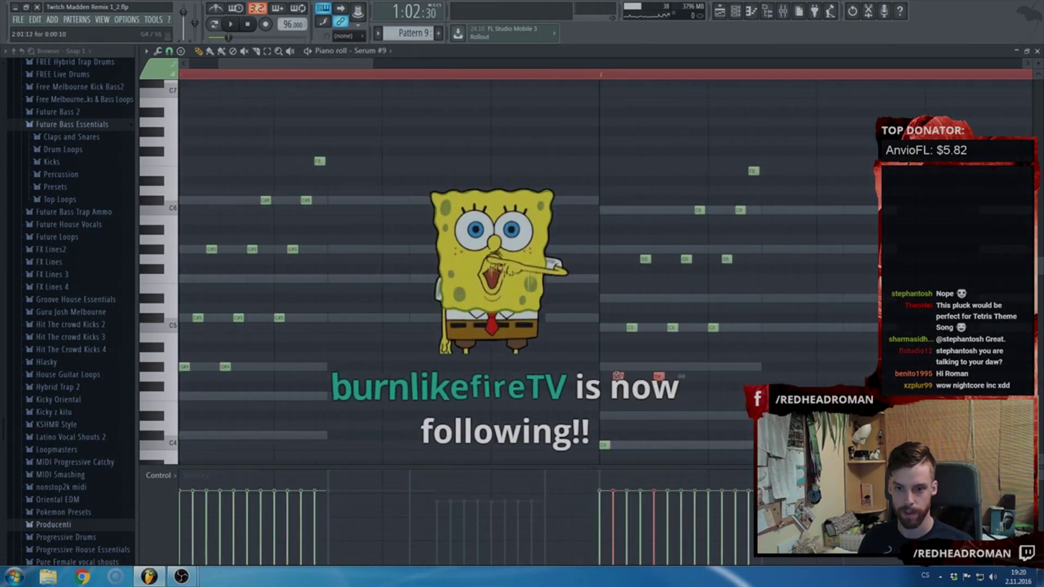
scroll(615, 374, "up", 2)
key("shift+Up")
left_click_drag(838, 286, 656, 243)
key("shift+Up")
key("space")
scroll(695, 236, "down", 2)
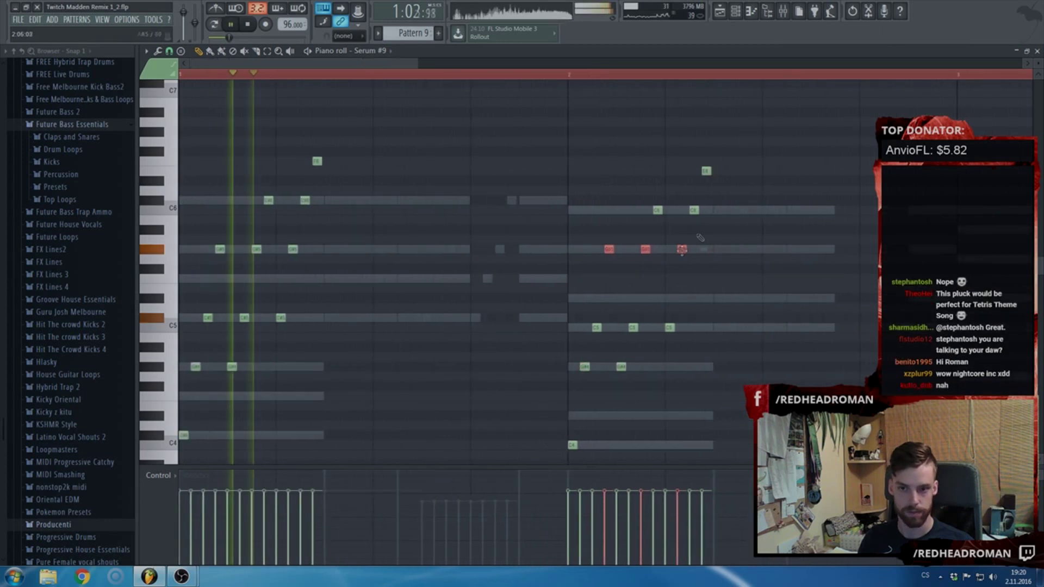
scroll(707, 217, "up", 2)
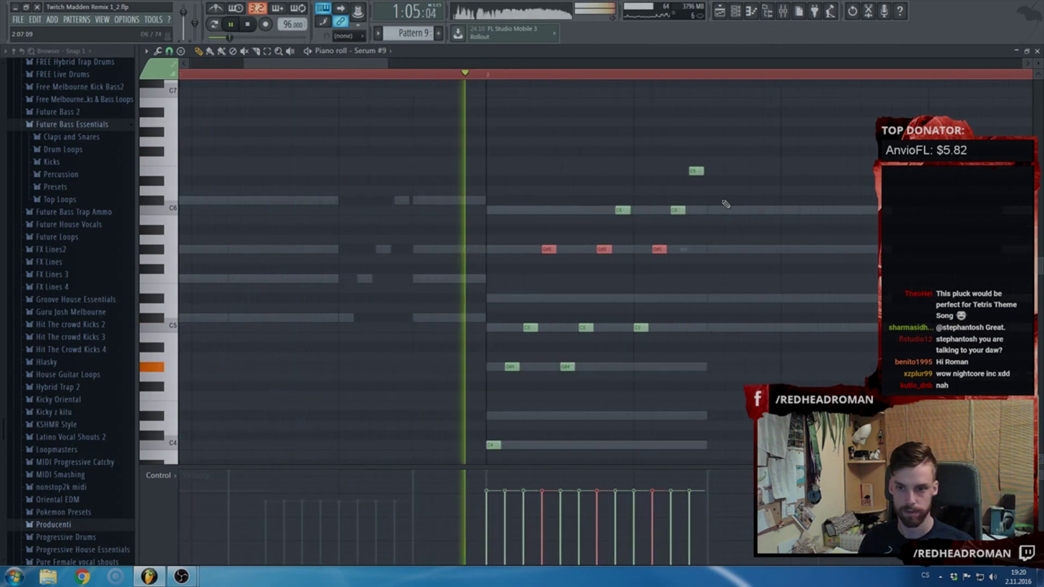
- Lower bar 2's last note to D#6 and play the phrase again
key("space")
mouse_move(696, 172)
left_mouse_down()
mouse_move(695, 162)
mouse_move(694, 183)
left_mouse_up()
key("space")
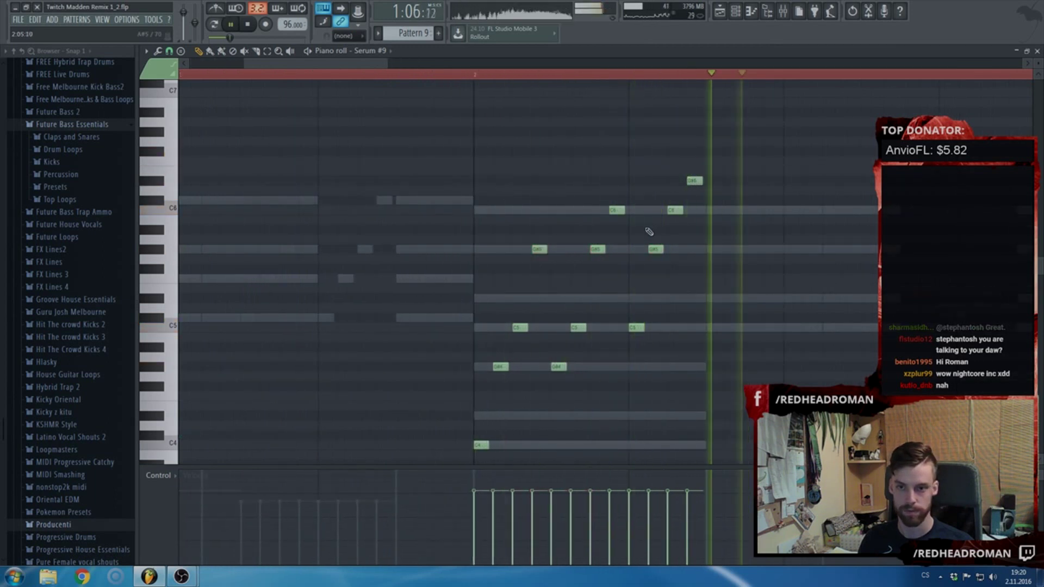
- Copy the arps of bars 1 and 2 to bars 3 and 4, transposed up so bar 3 starts on D#4
scroll(541, 339, "down", 2)
scroll(540, 338, "down", 2)
key("space")
key("ctrl+a")
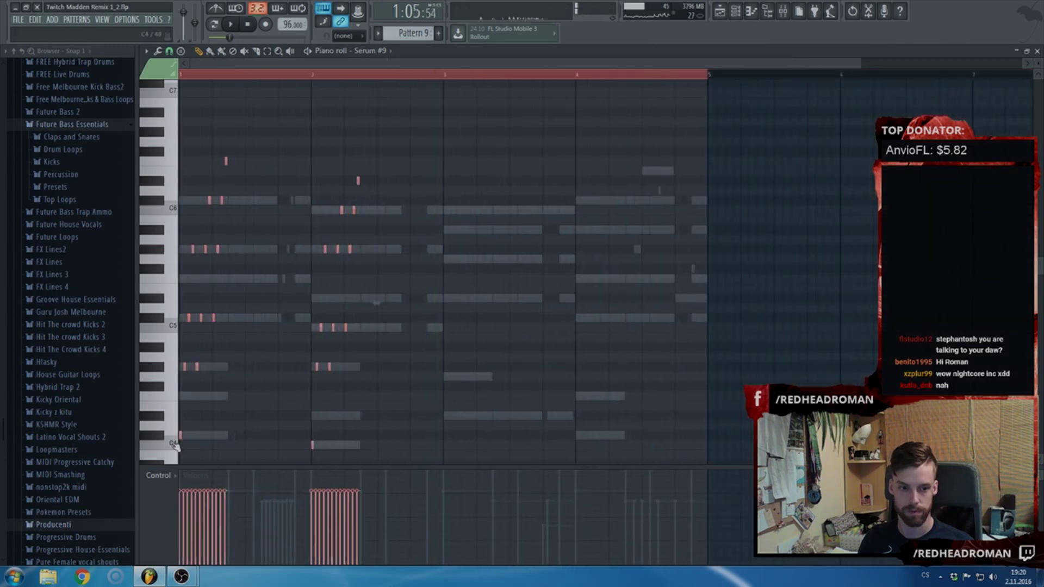
left_click_drag(179, 435, 443, 416)
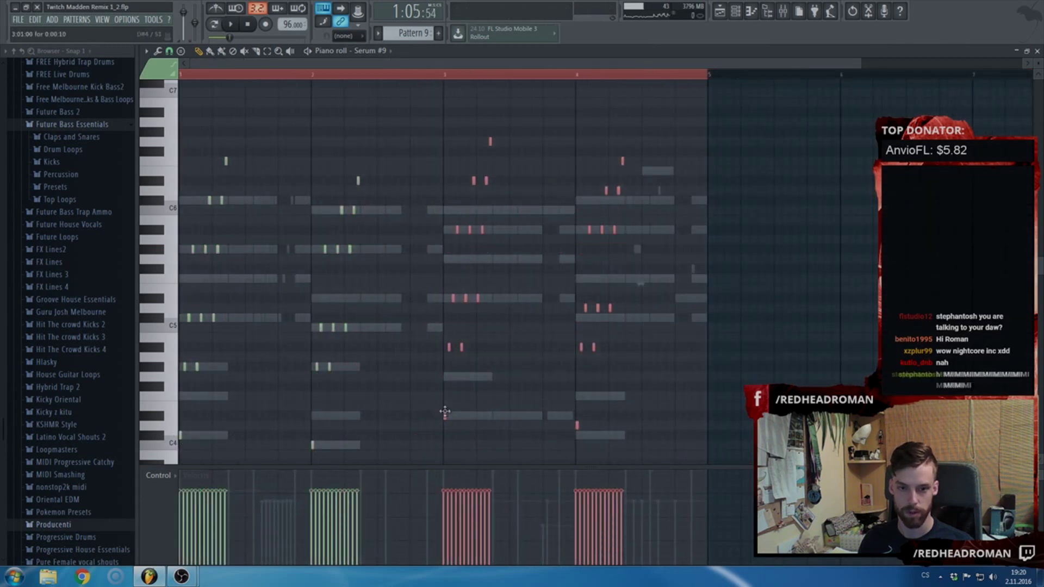
- In bar 3, lower the A#4 notes to G4, the A#5 notes to G5 and the D#6 notes to C6
scroll(465, 404, "up", 3)
scroll(465, 405, "up", 2)
left_click_drag(555, 359, 451, 377)
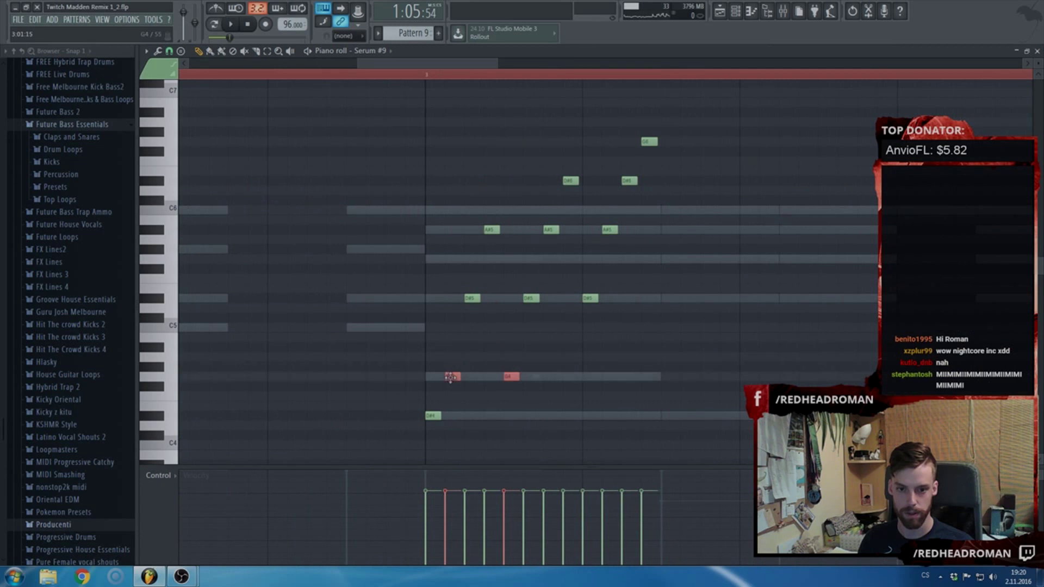
left_click_drag(640, 253, 491, 165)
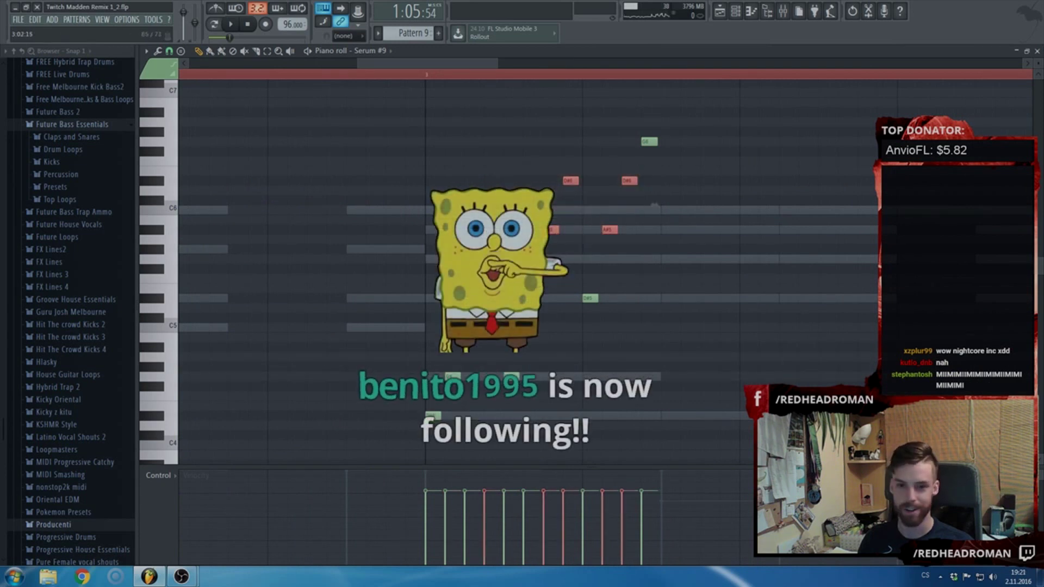
key("Down")
key("Down")
key("Down")
- Lower bar 3's last note to D#6 and listen through bars 3 and 4
left_click_drag(654, 151, 654, 191)
key("space")
scroll(546, 257, "down", 3)
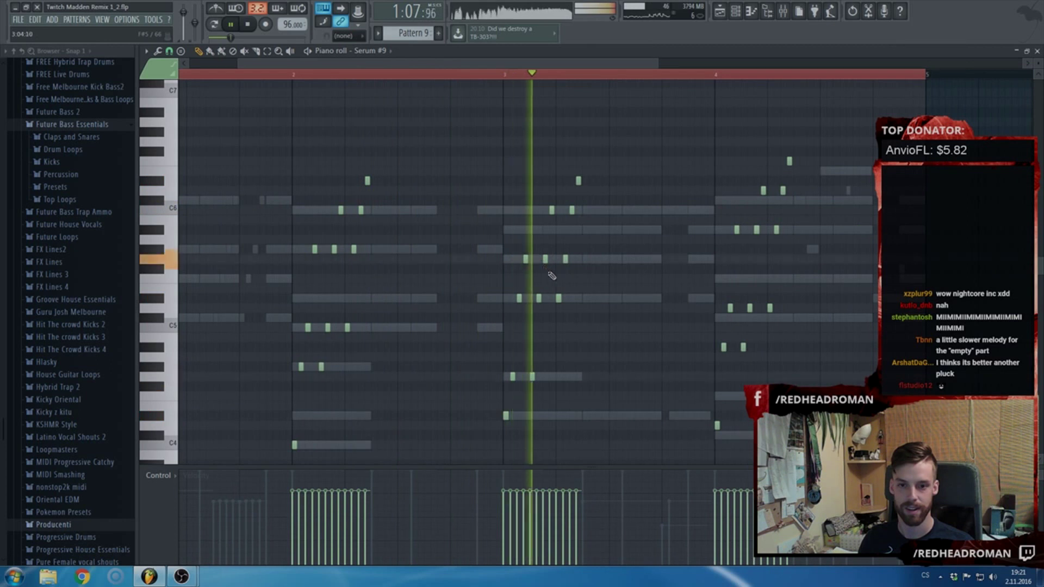
scroll(805, 396, "up", 3)
scroll(805, 396, "down", 1)
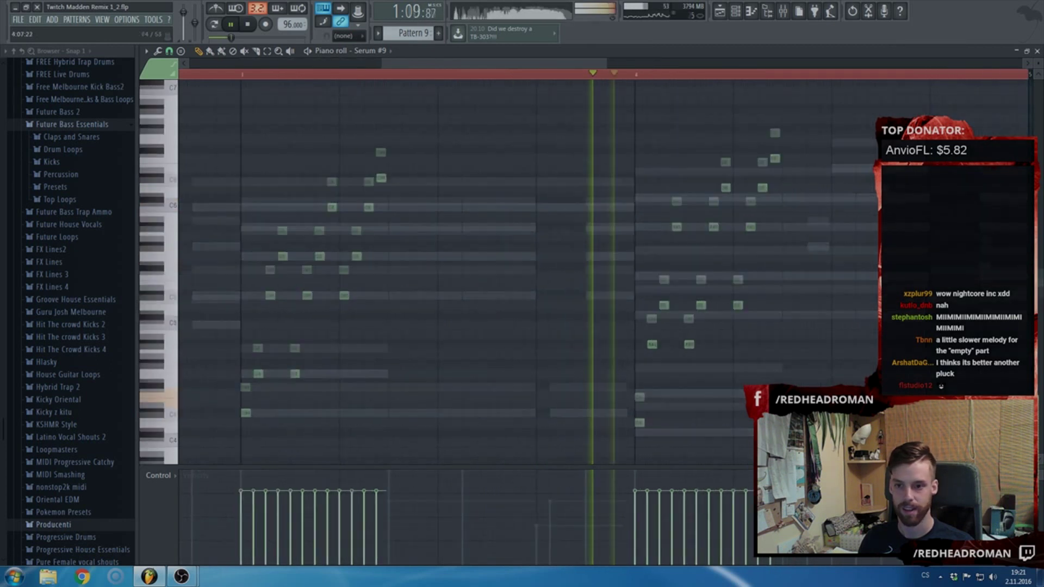
key("space")
- Select all of bar 4's arp notes and transpose them down a semitone to start on C#4
left_click_drag(618, 403, 792, 81)
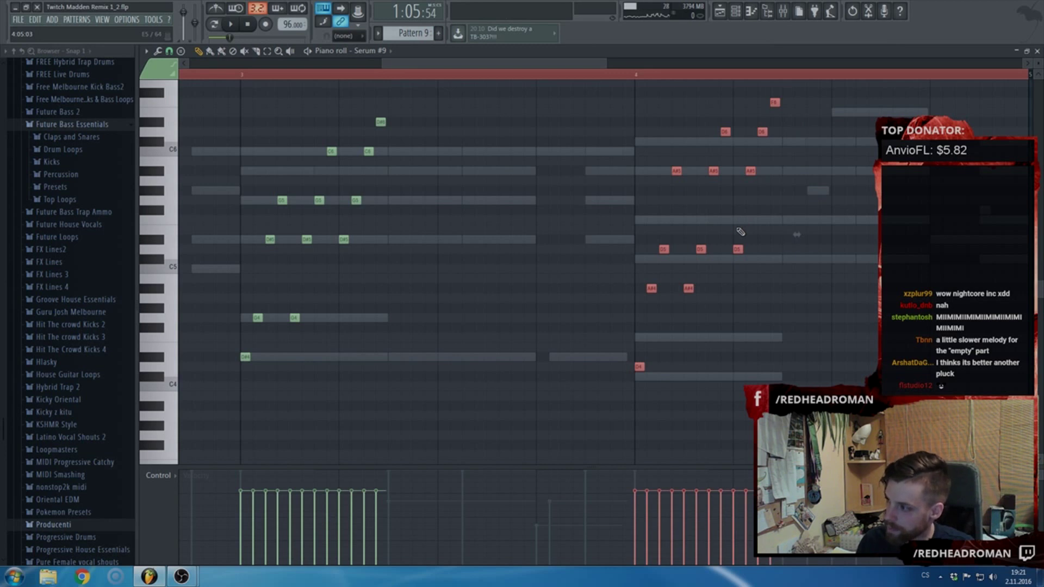
scroll(741, 231, "up", 2)
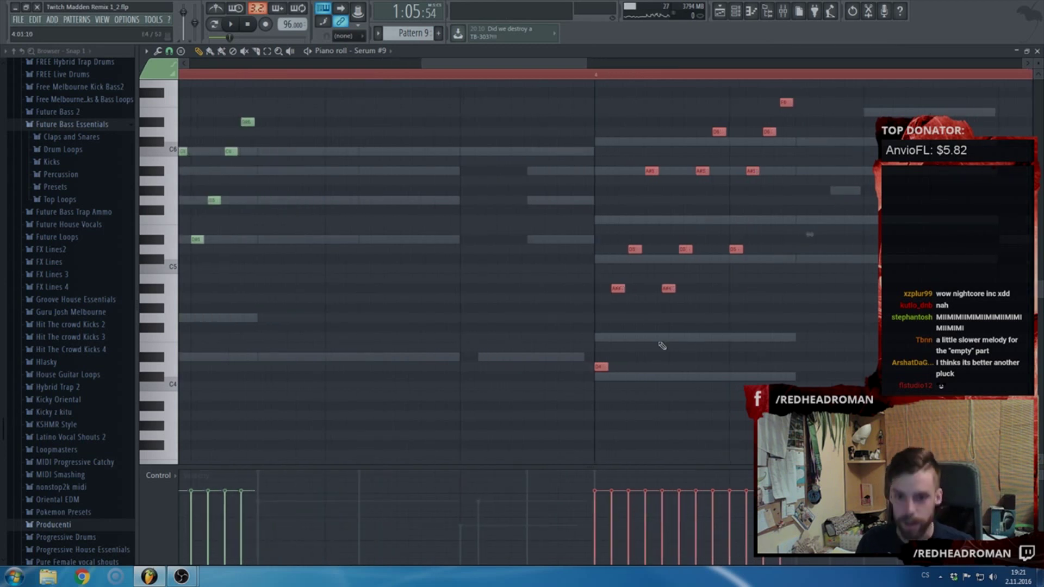
left_click_drag(601, 366, 601, 376)
- In bar 4, lower the A4 notes to F4 and raise the A5 notes to A#5
left_click_drag(750, 321, 617, 340)
key("Down")
key("Down")
key("Down")
scroll(686, 312, "up", 3)
left_click_drag(774, 264, 642, 275)
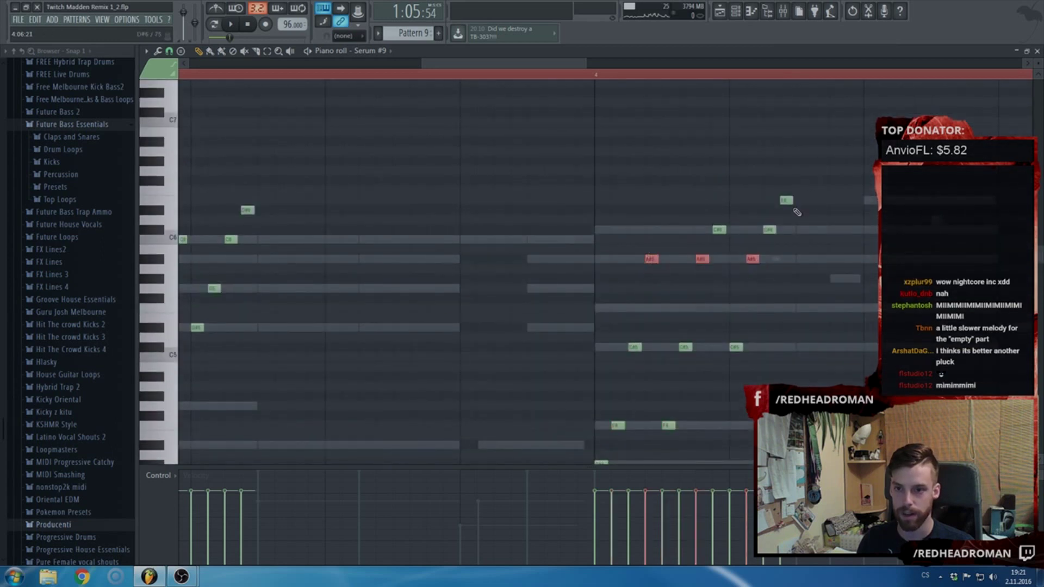
- Raise bar 4's last note to F6 and play the bar against the chords
left_click_drag(788, 201, 788, 181)
left_click(655, 74)
key("space")
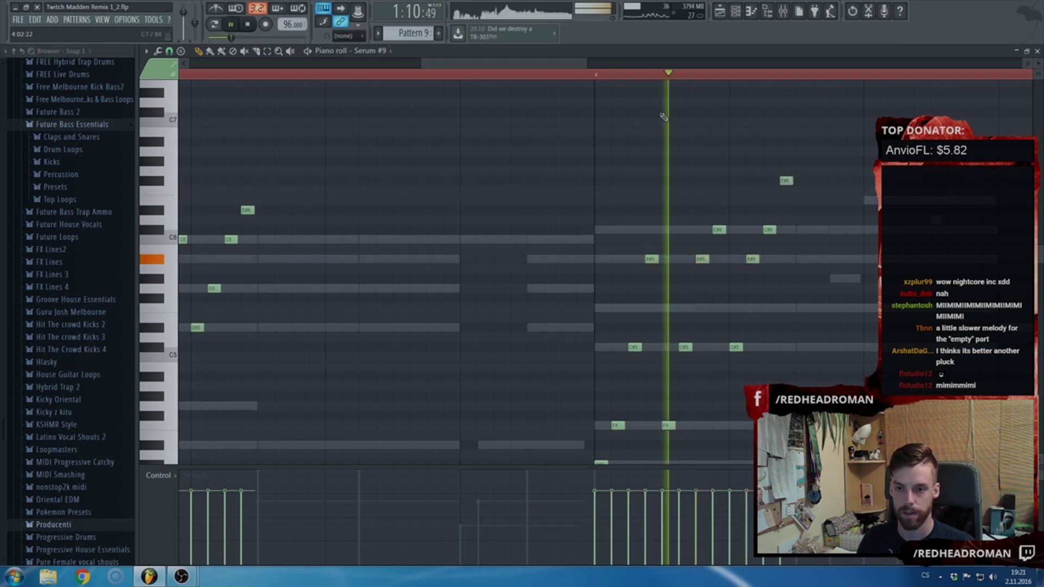
key("space")
key("space")
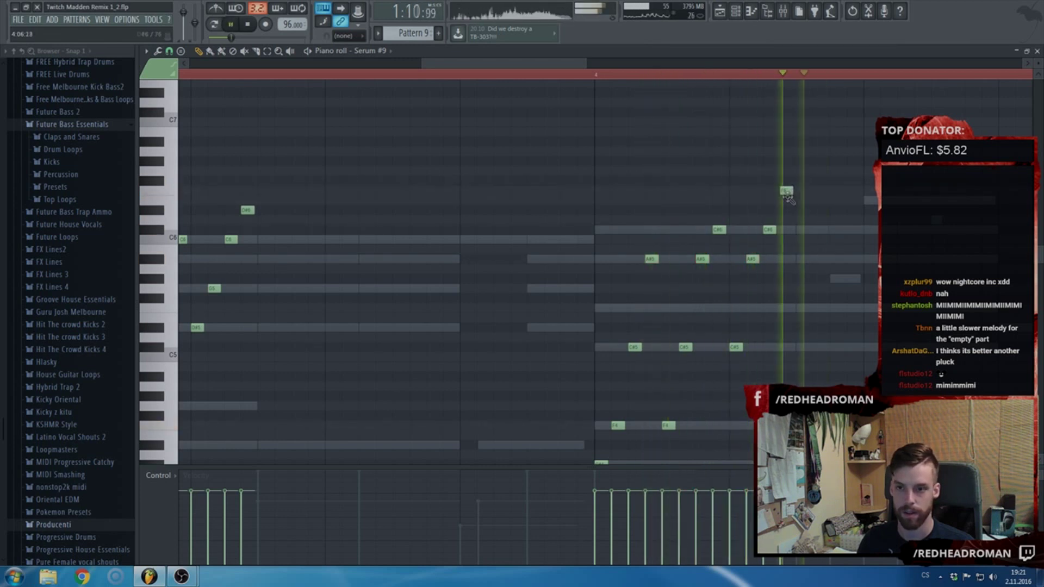
- Return to the channel rack and switch playback from song mode to pattern mode
scroll(772, 250, "down", 4)
key("F7")
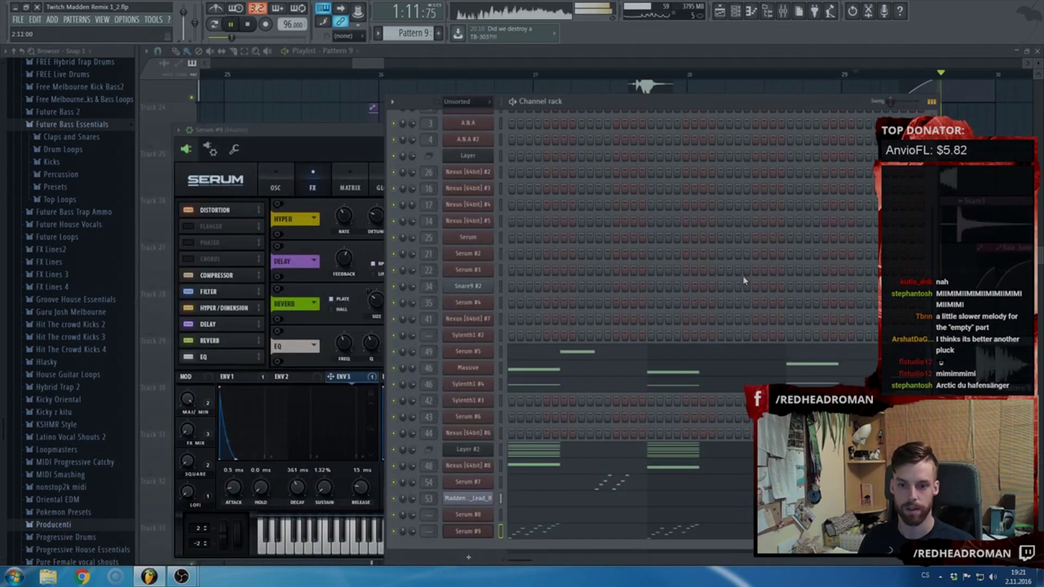
key("space")
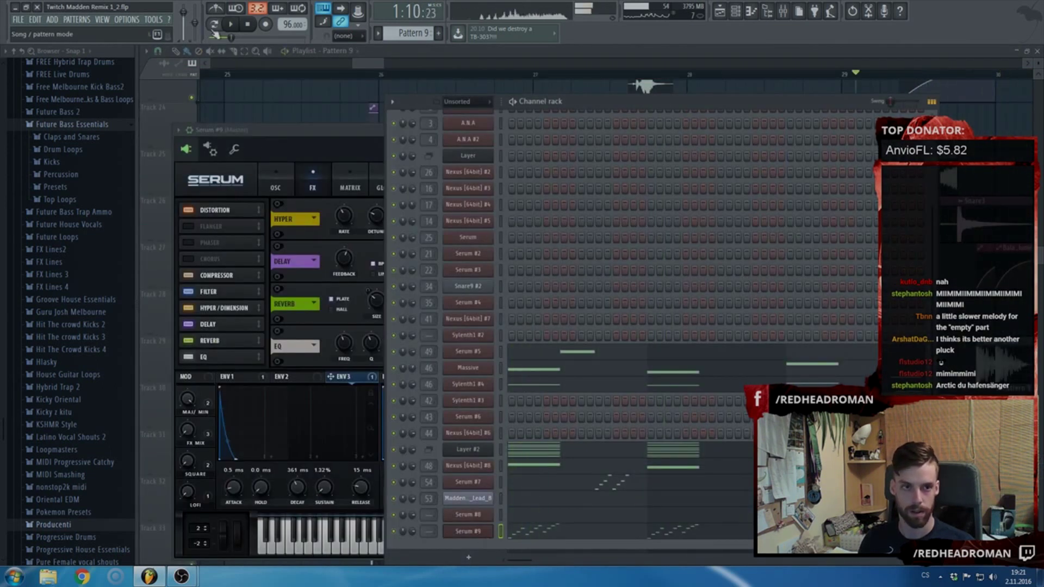
key("space")
key("space")
- Open Serum #9, route it to mixer track 56 and solo that track
left_click(473, 532)
left_click(473, 533)
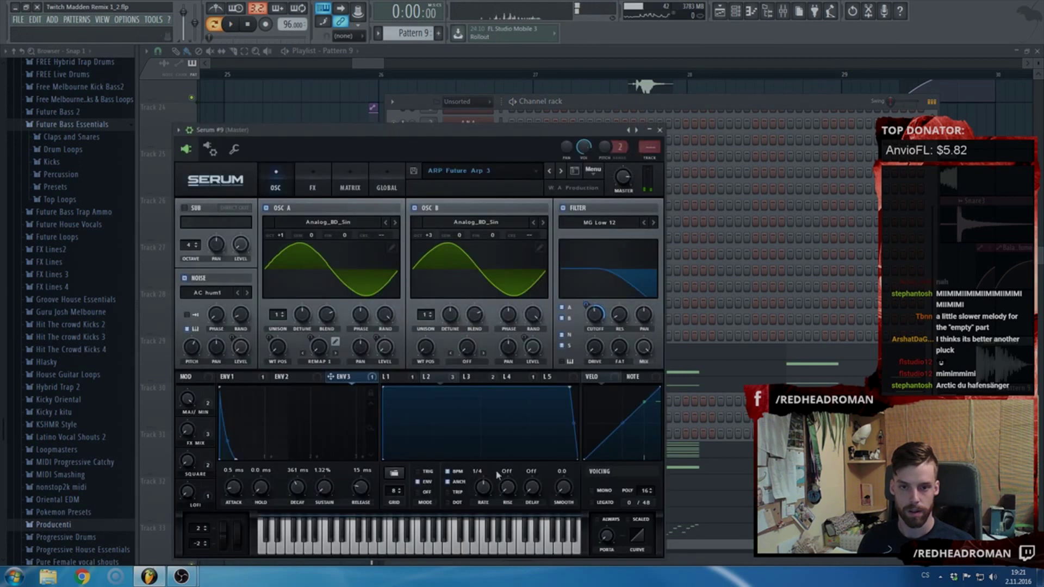
left_click(650, 153)
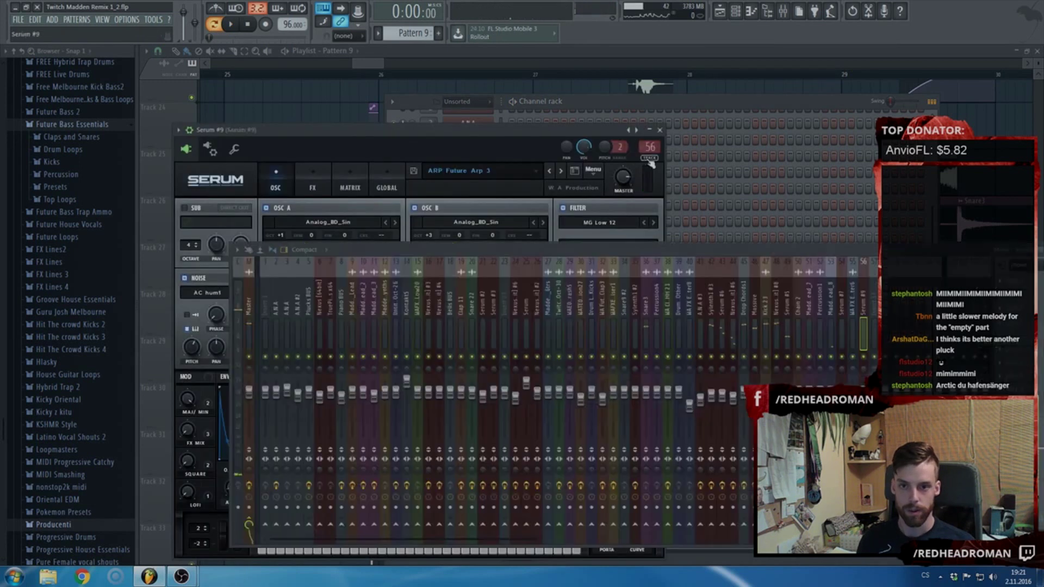
right_click(864, 357)
left_click(424, 133)
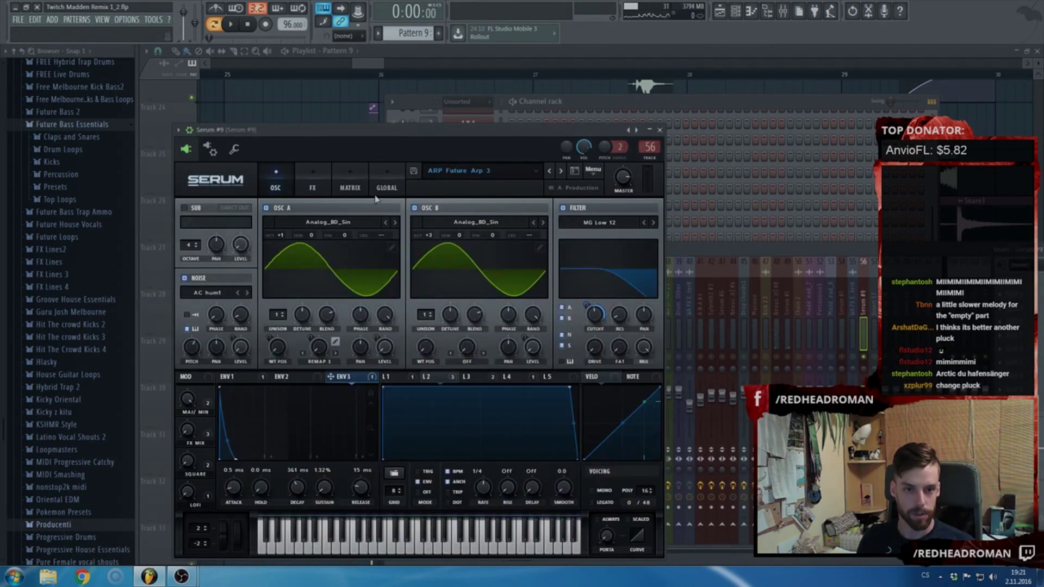
- Turn off oscillator B and load the analog BS2 - Filthy wavetable into oscillator A
left_click(415, 208)
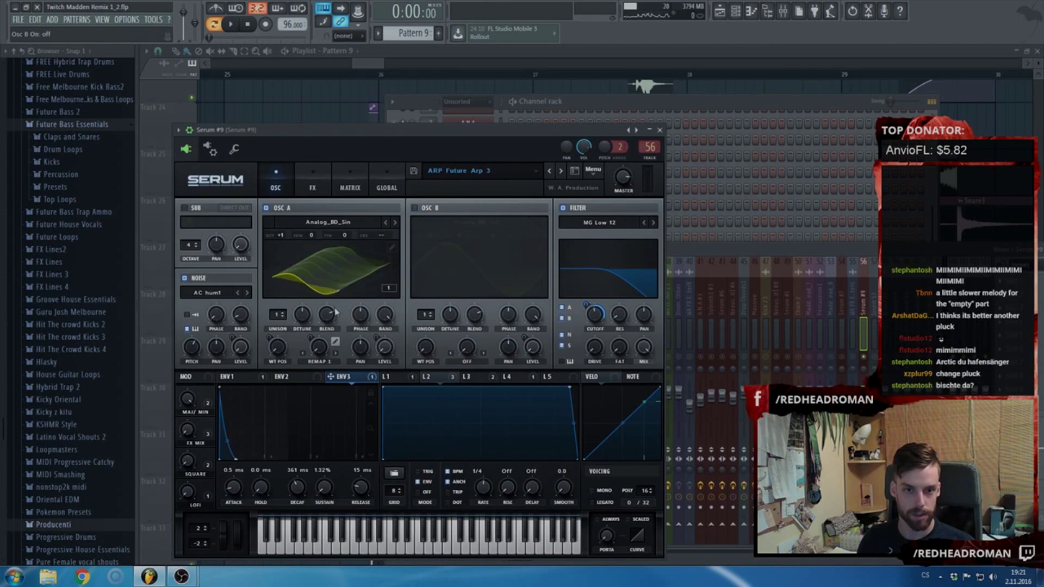
left_click(308, 223)
mouse_move(312, 248)
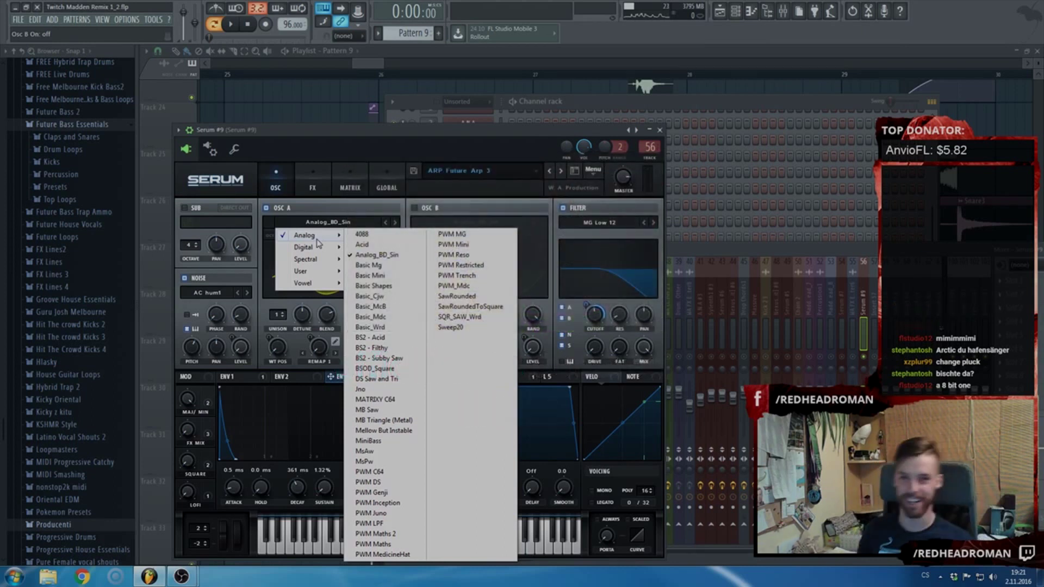
mouse_move(302, 283)
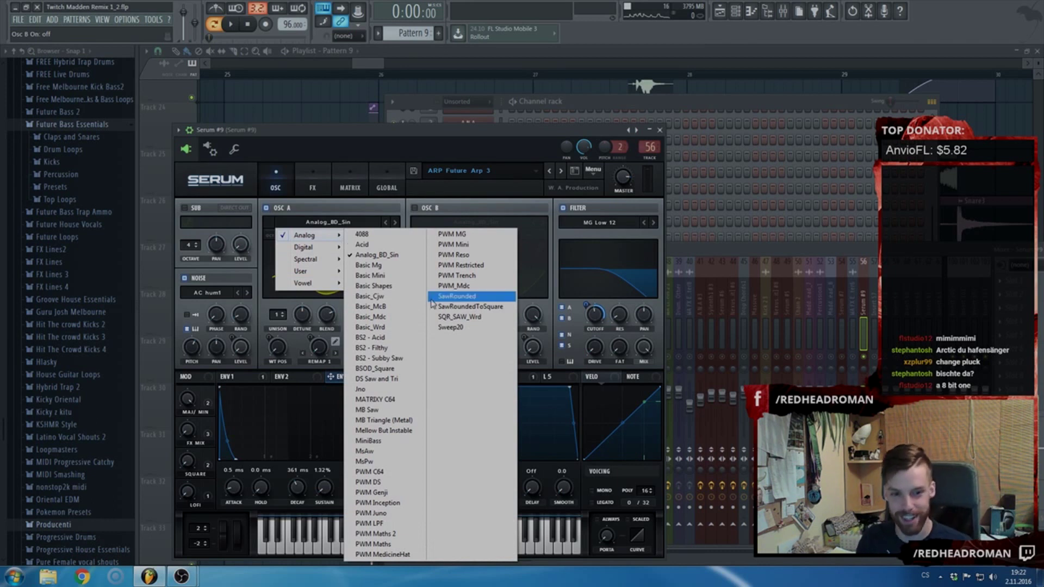
left_click(403, 351)
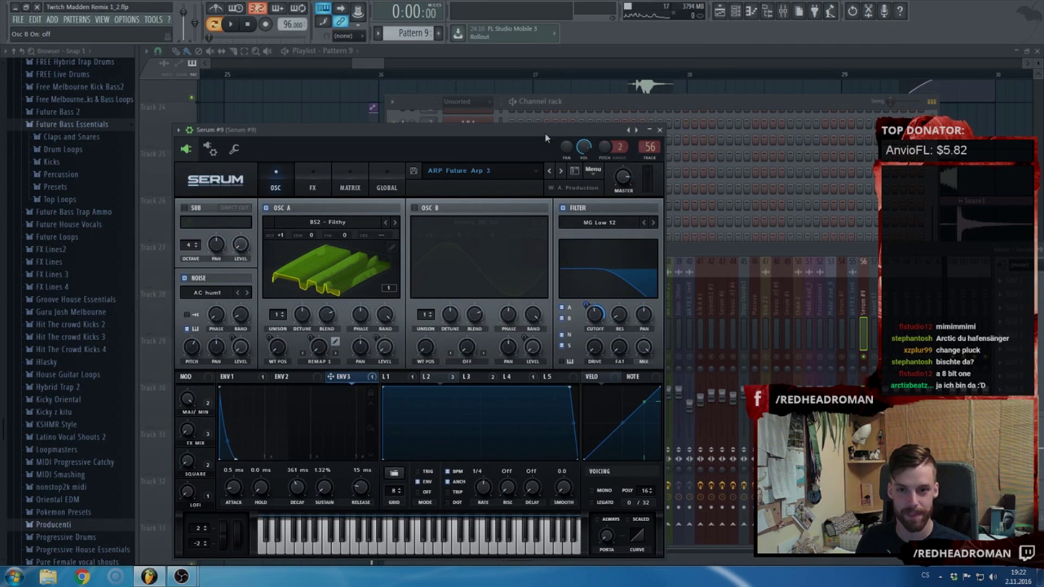
- Play the pattern and set oscillator A to 5 unison voices, 0.25 detune and wavetable position 153
left_click(232, 24)
left_click_drag(277, 315, 277, 308)
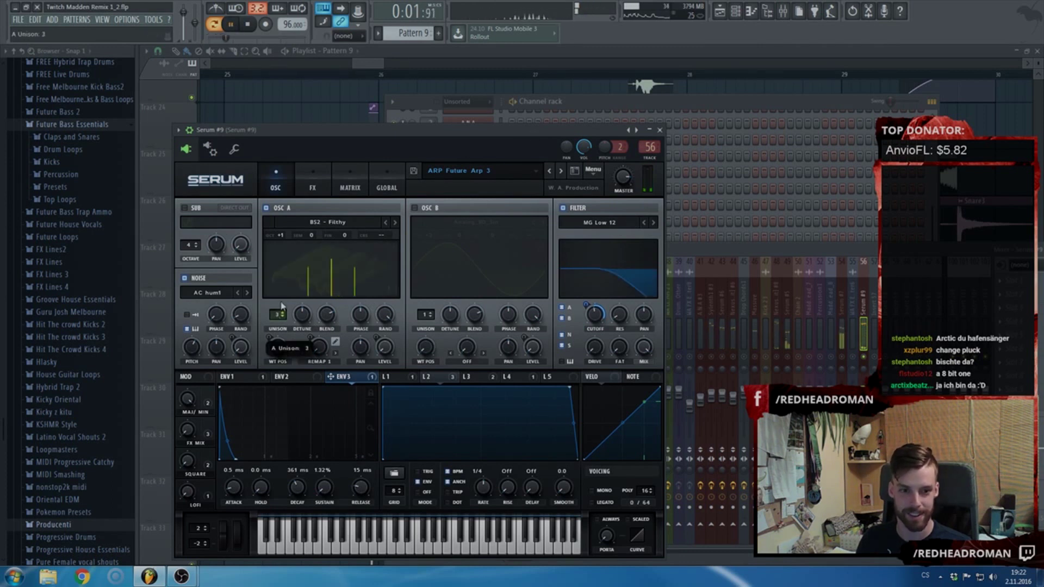
left_click_drag(278, 348, 303, 319)
- Step oscillator A's wavetable forward to BSOD_Square and set its wavetable position to 143
left_click(395, 223)
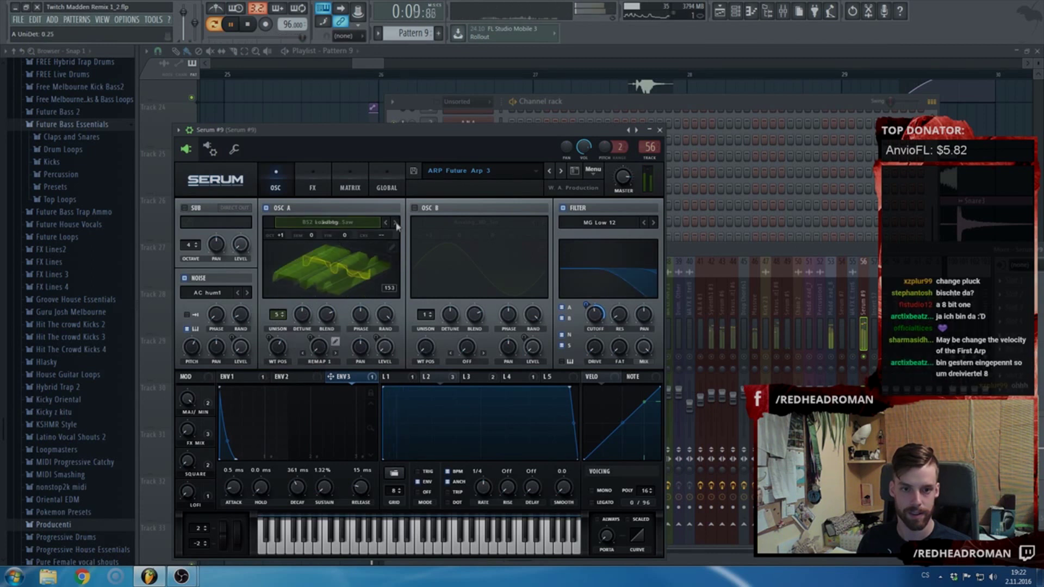
left_click(397, 225)
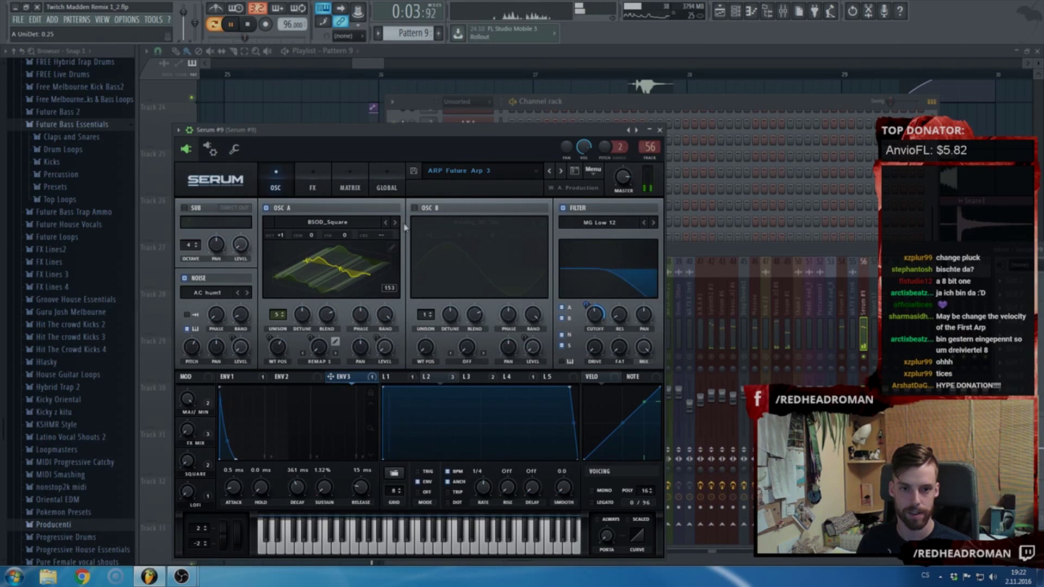
left_click_drag(277, 352, 278, 351)
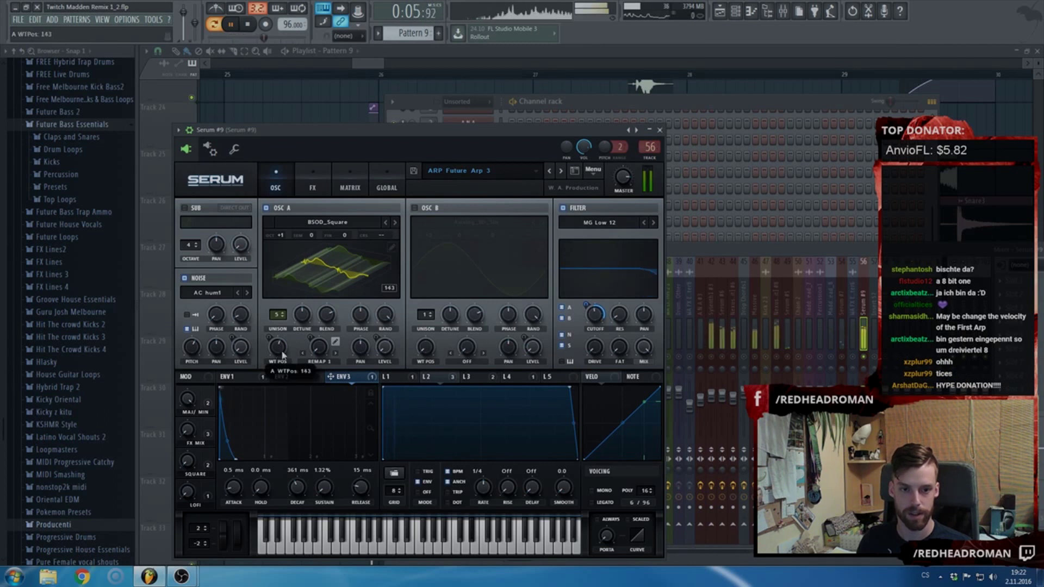
- Turn on oscillator B with the Monster 5 [SL] wavetable and give it 4 unison voices with 0.20 detune
left_click(415, 208)
left_click(476, 221)
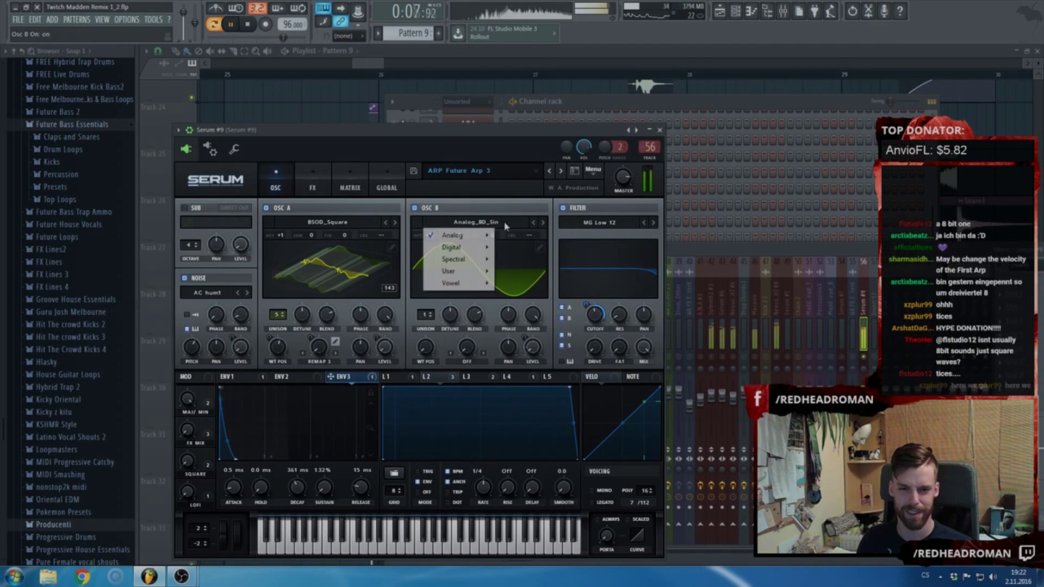
mouse_move(486, 260)
left_click(522, 371)
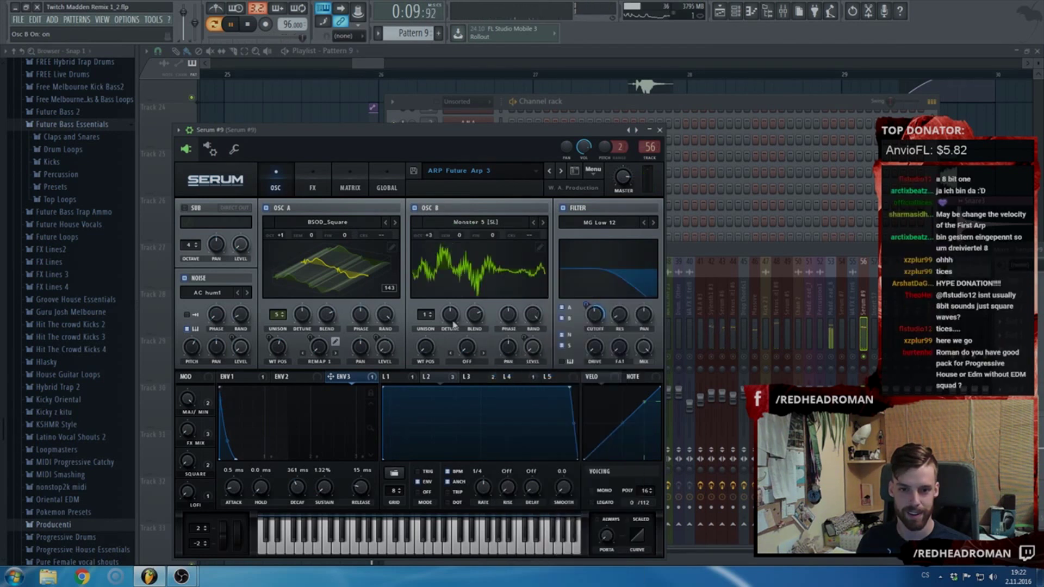
left_click_drag(426, 315, 433, 300)
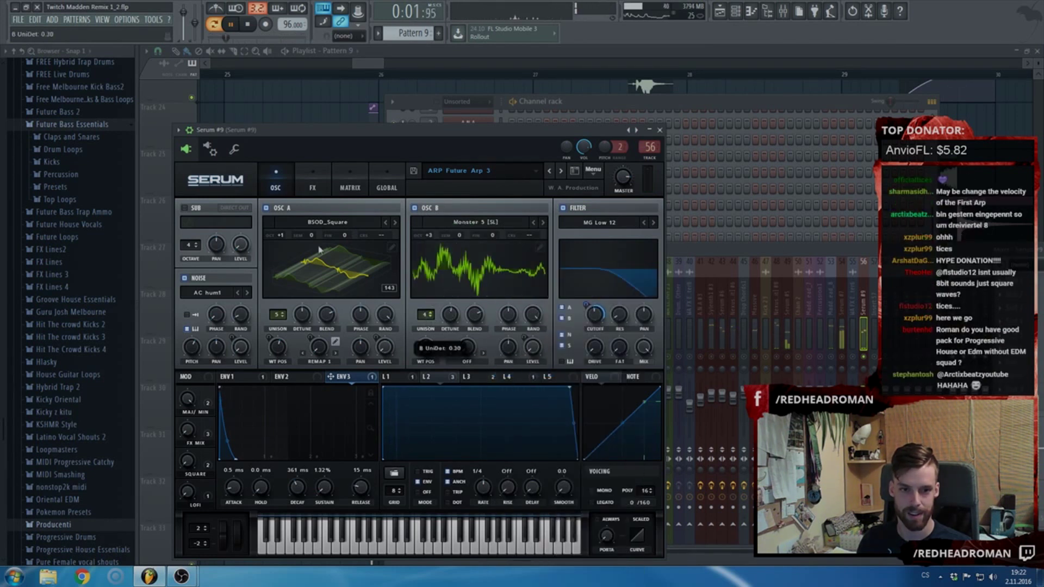
- Turn off oscillator A and set oscillator B's octave to 0
left_click(266, 208)
left_click_drag(434, 349, 435, 314)
left_click_drag(429, 235, 435, 253)
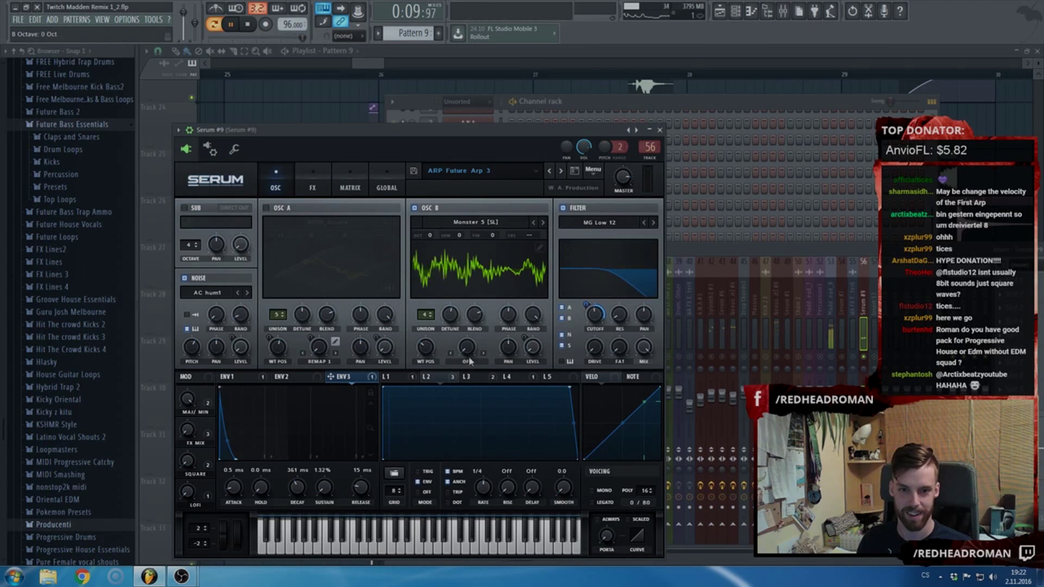
- Set oscillator B's wavetable position to 126 in the 3D waveform view and switch its wavetable to Monster 6 [SL]
left_click(467, 294)
left_click_drag(427, 348, 505, 263)
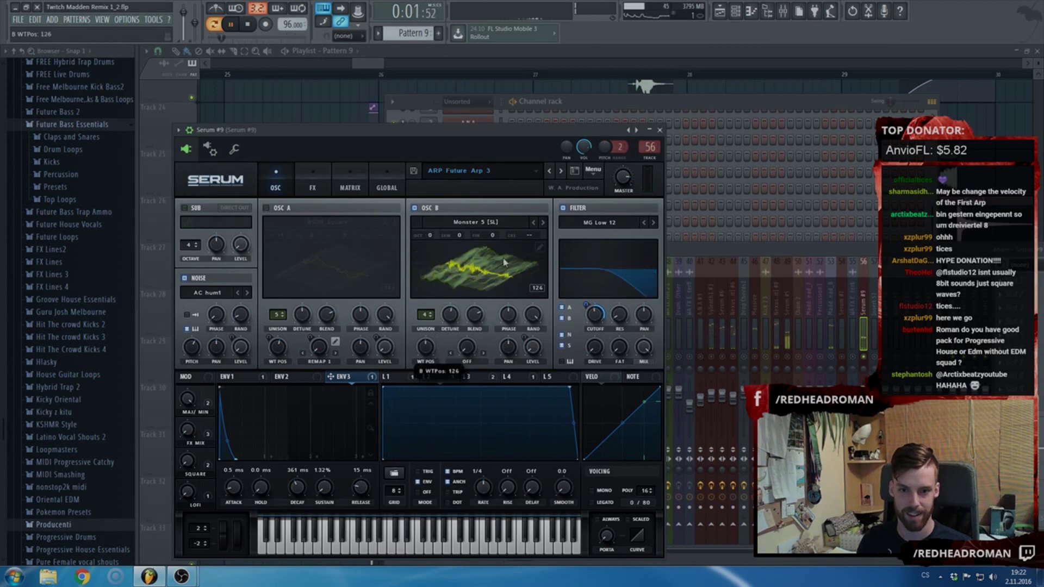
left_click(543, 223)
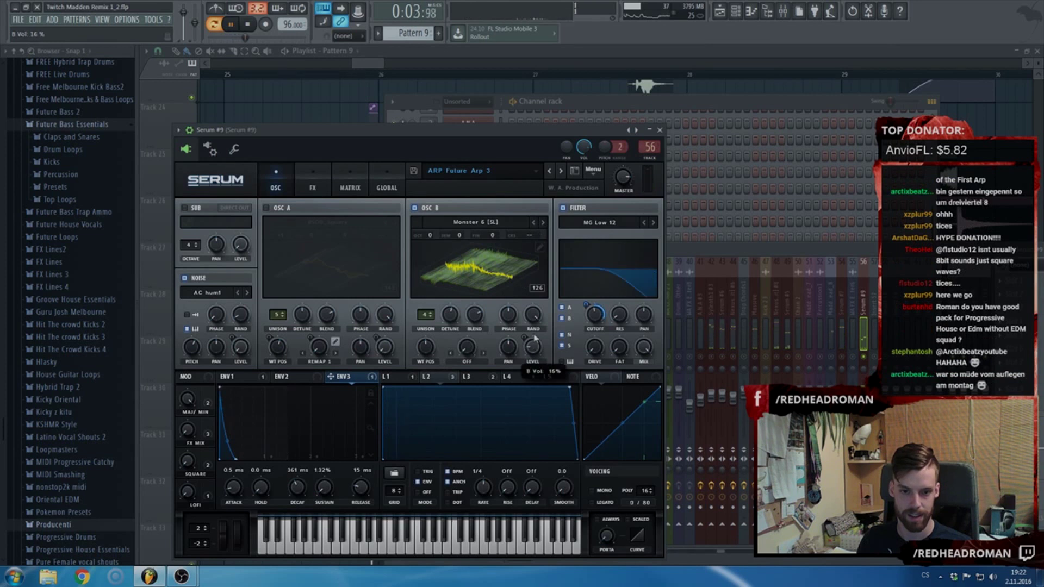
- Load the Monster 7 [SL] wavetable into oscillator B at wavetable position 78 and turn oscillator A back on
left_click(542, 224)
left_click_drag(429, 345, 426, 374)
left_click(266, 207)
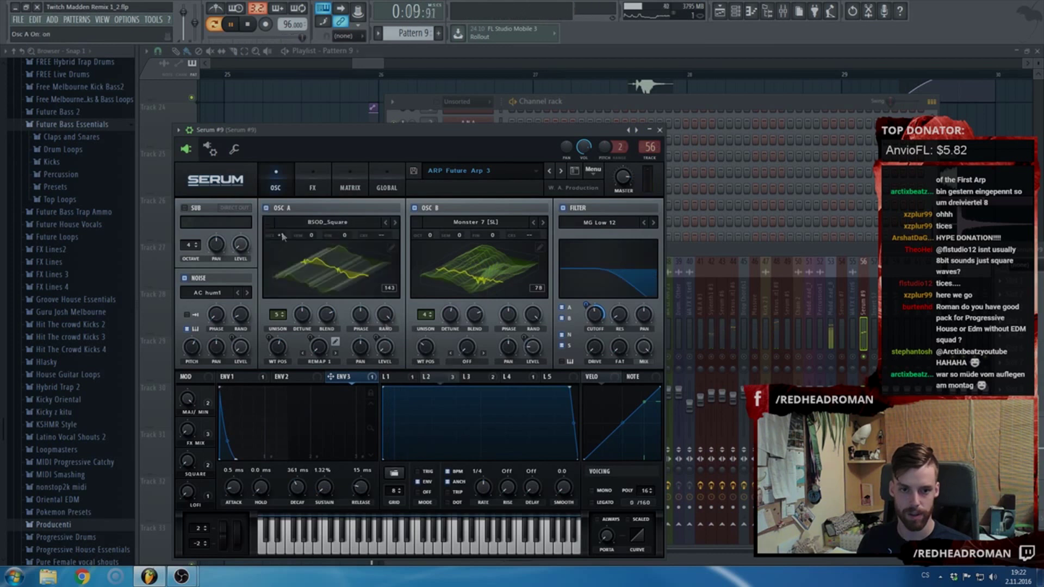
- Raise oscillator B's octave to +1, close the Serum #9 editor and stop playback
right_click(384, 351)
left_click(404, 372)
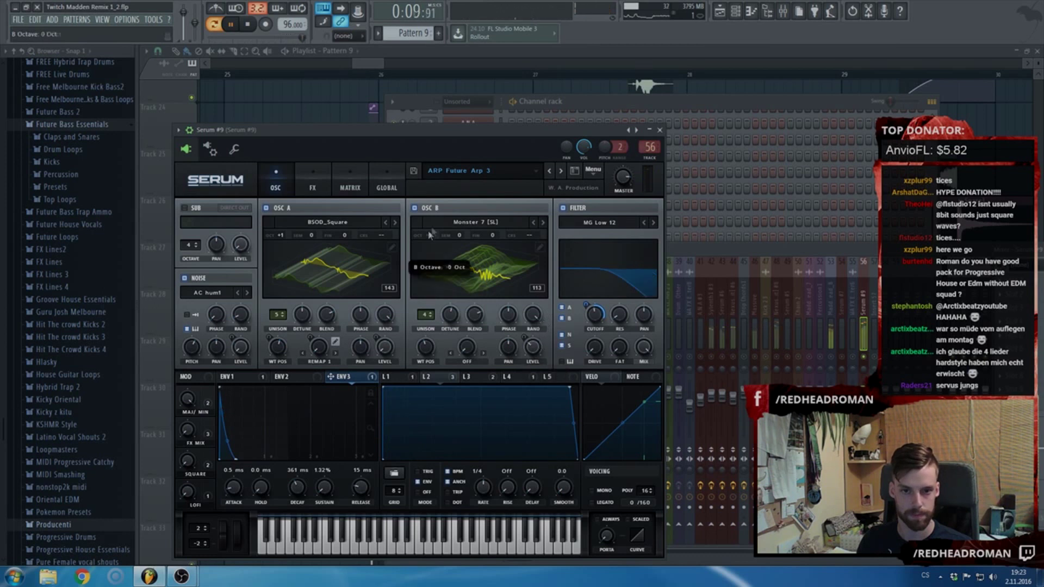
left_click_drag(429, 236, 433, 230)
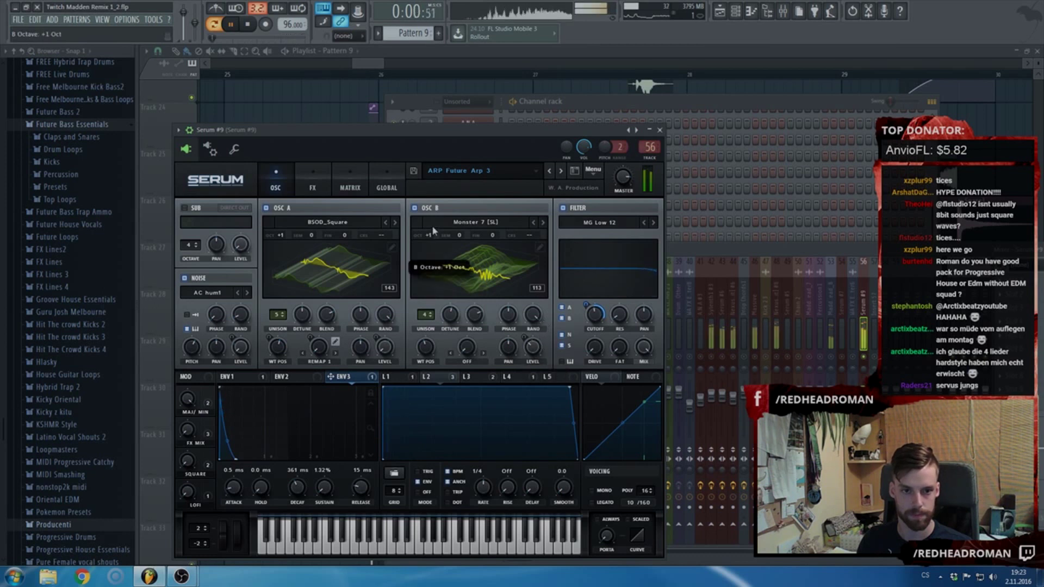
left_click(660, 130)
key("space")
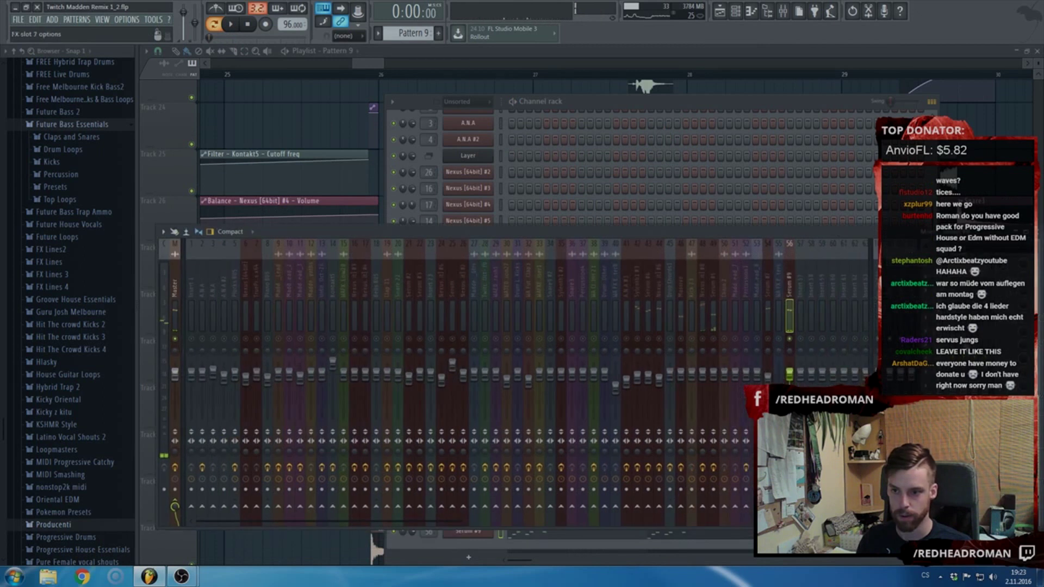
- Add Fruity Balance to effect slot 7 of Serum #9's mixer insert and link its volume to the Balance - Drop Chords1 - Volume automation
left_click(957, 380)
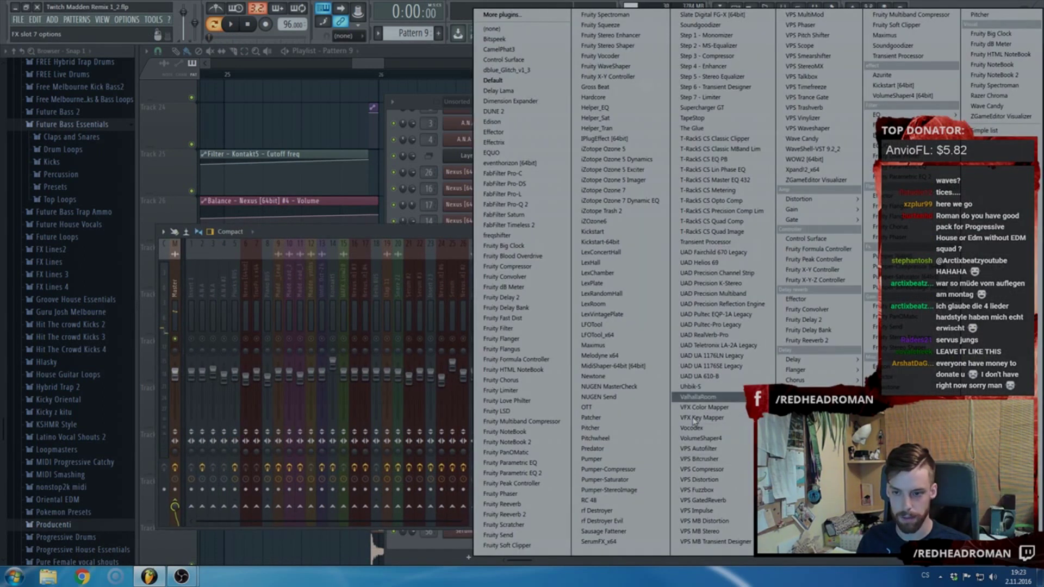
left_click(904, 308)
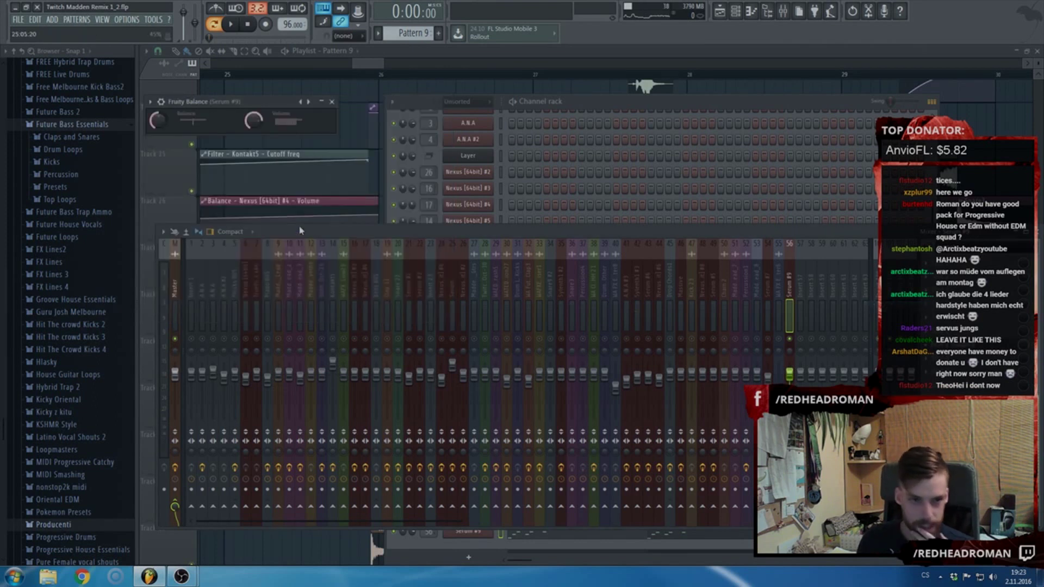
right_click(258, 129)
left_click(275, 217)
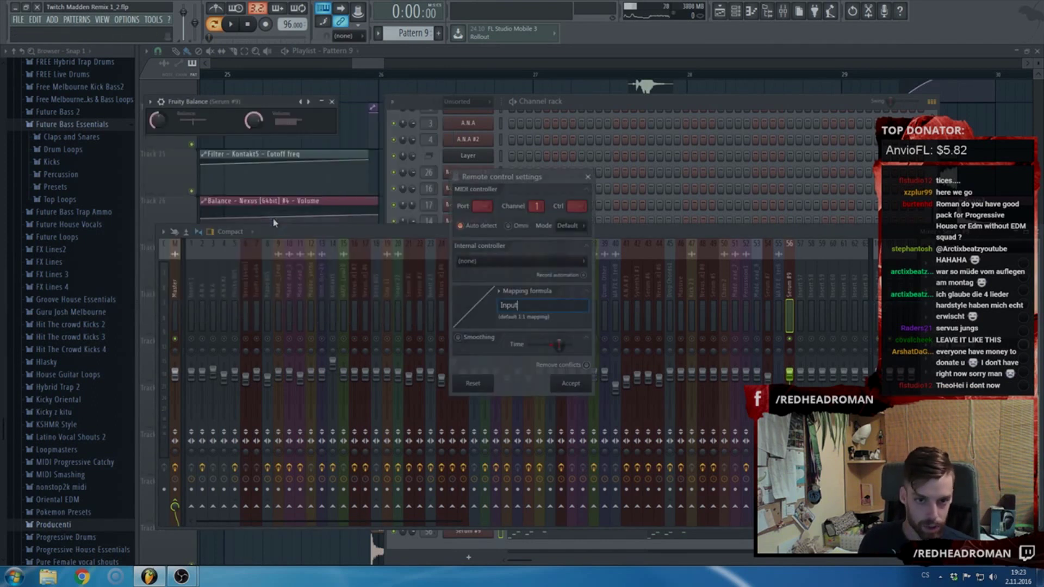
left_click(476, 260)
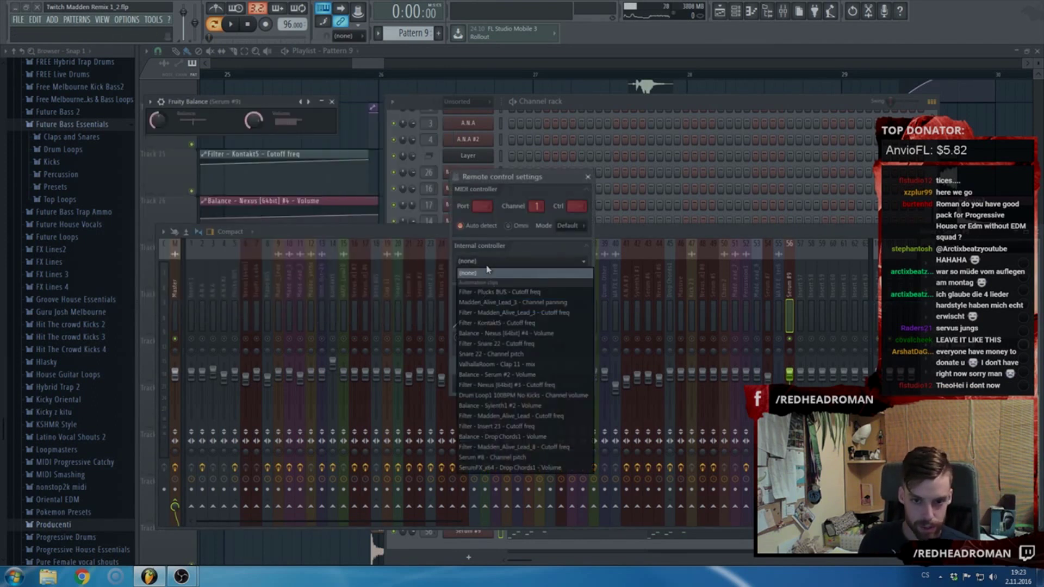
left_click(504, 440)
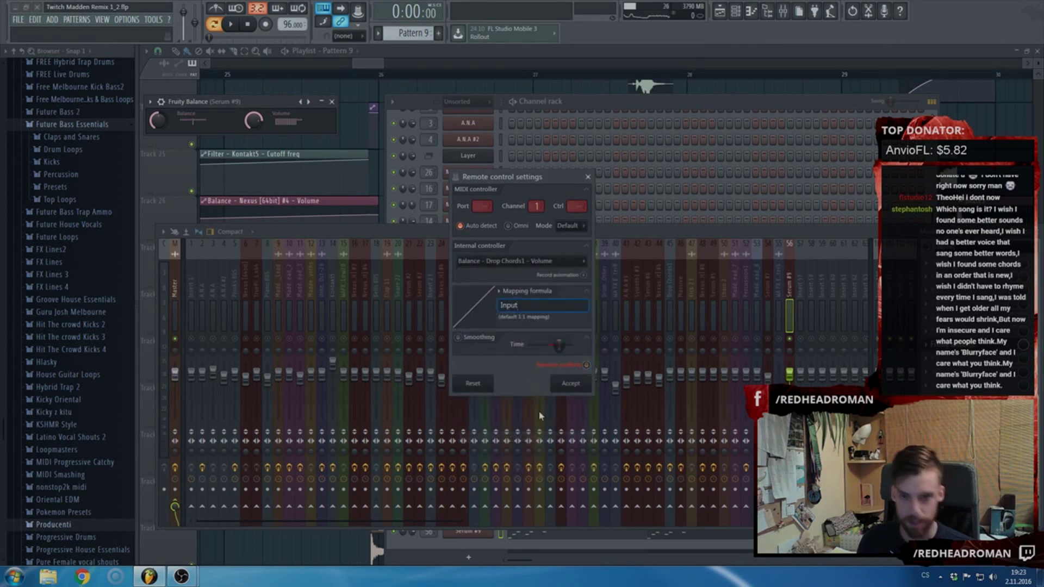
left_click(578, 385)
- Examine the Balance - Drop Chords1 - Volume automation clips above the kicks from bar 26 and play the song from shortly before the drop
left_click(497, 55)
scroll(457, 188, "down", 4)
scroll(449, 218, "up", 3)
scroll(442, 247, "up", 4)
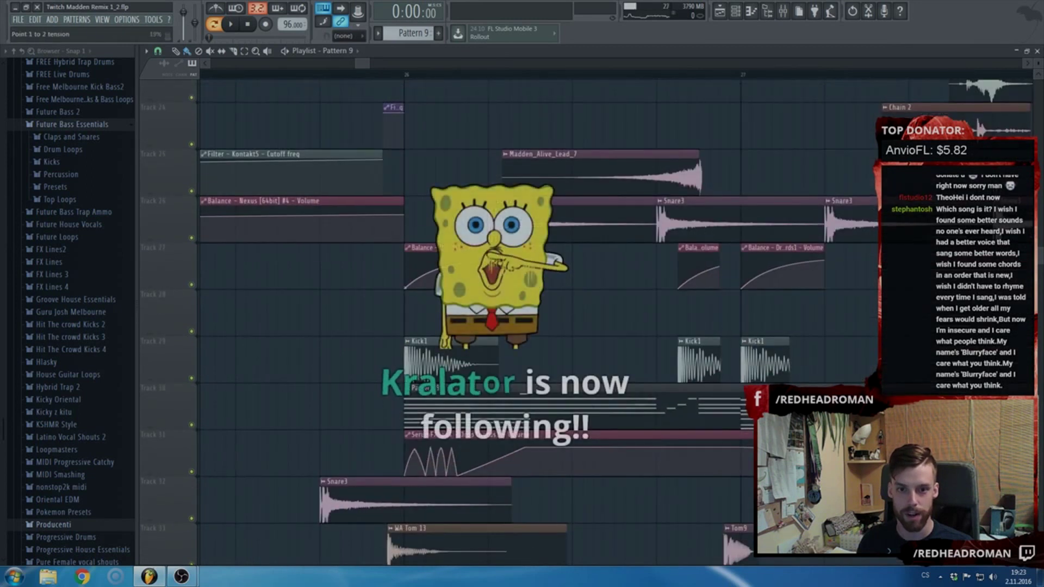
left_click(778, 249)
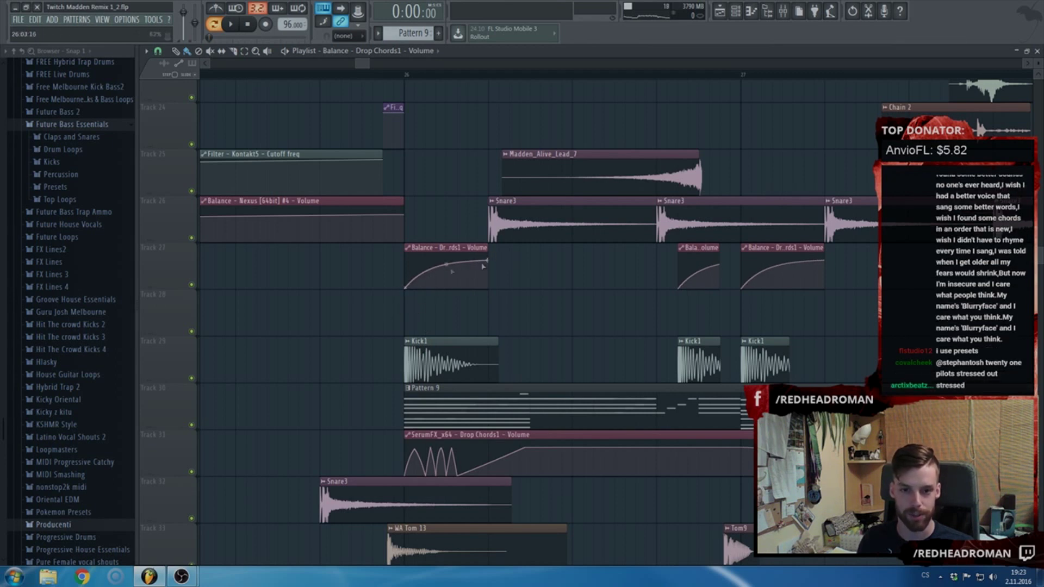
left_click_drag(444, 265, 447, 267)
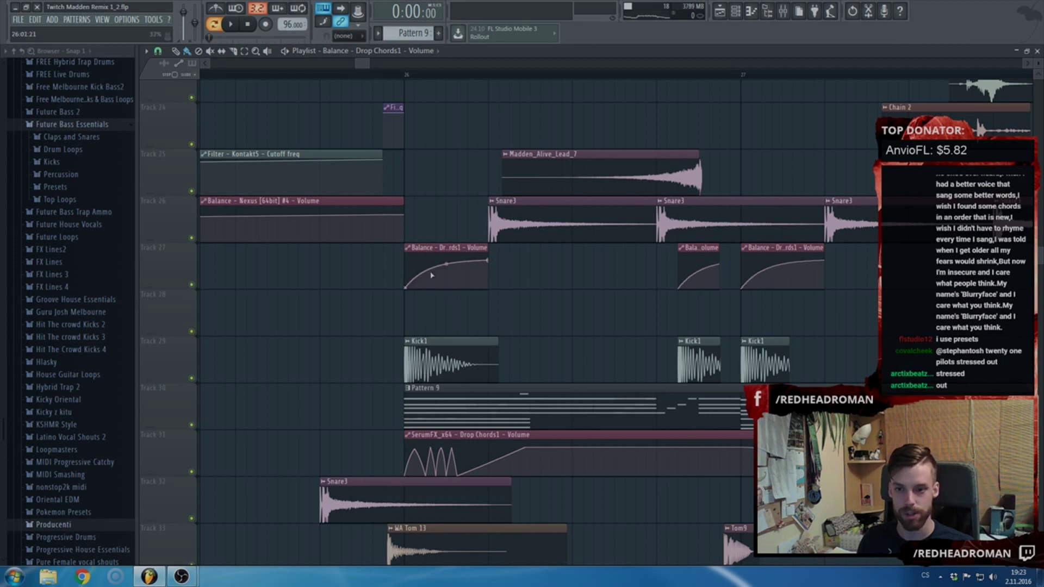
scroll(431, 276, "down", 2)
scroll(575, 238, "down", 3, "ctrl")
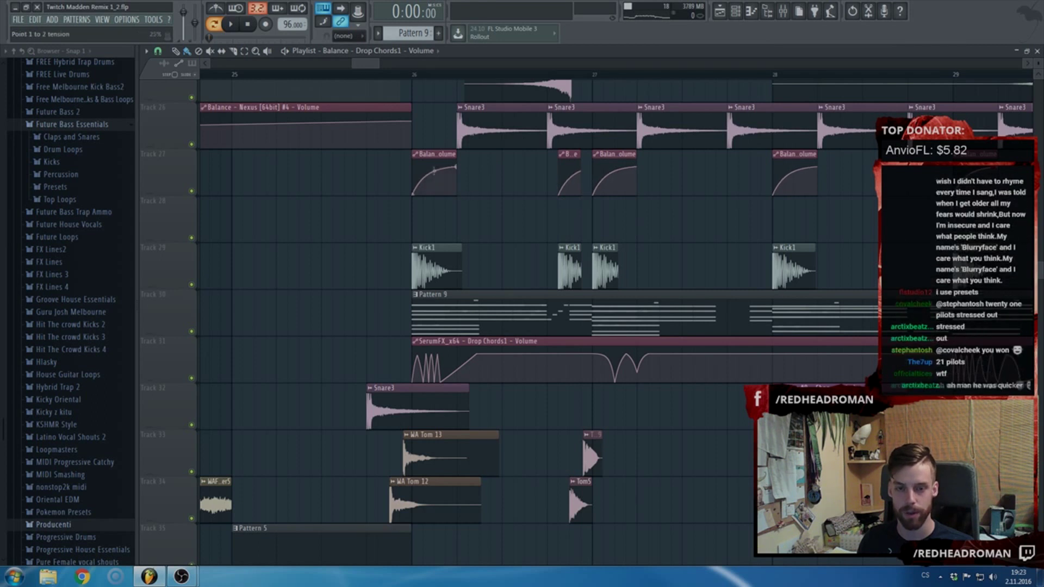
scroll(432, 240, "down", 1, "alt")
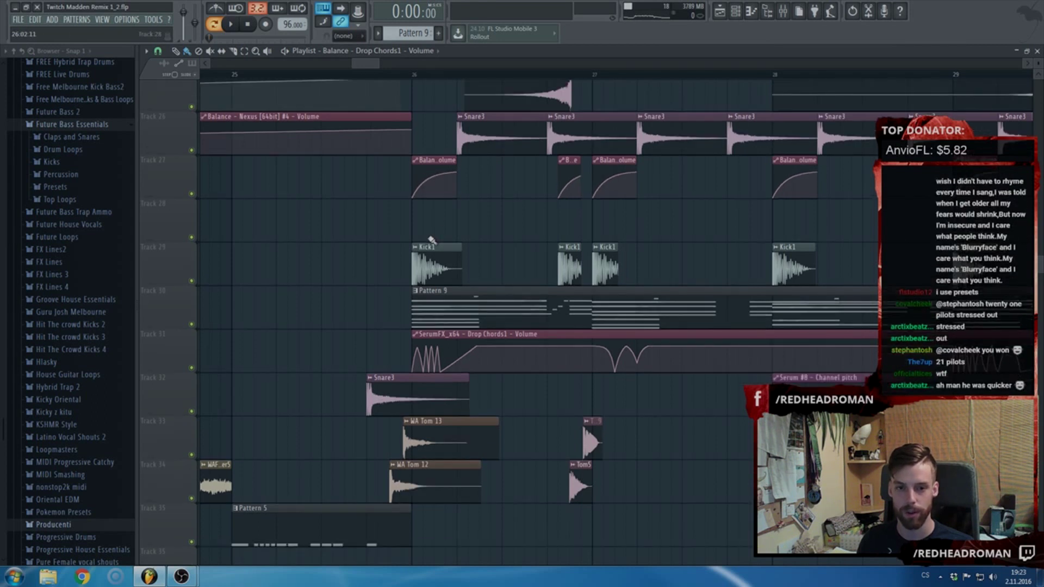
scroll(471, 320, "down", 1)
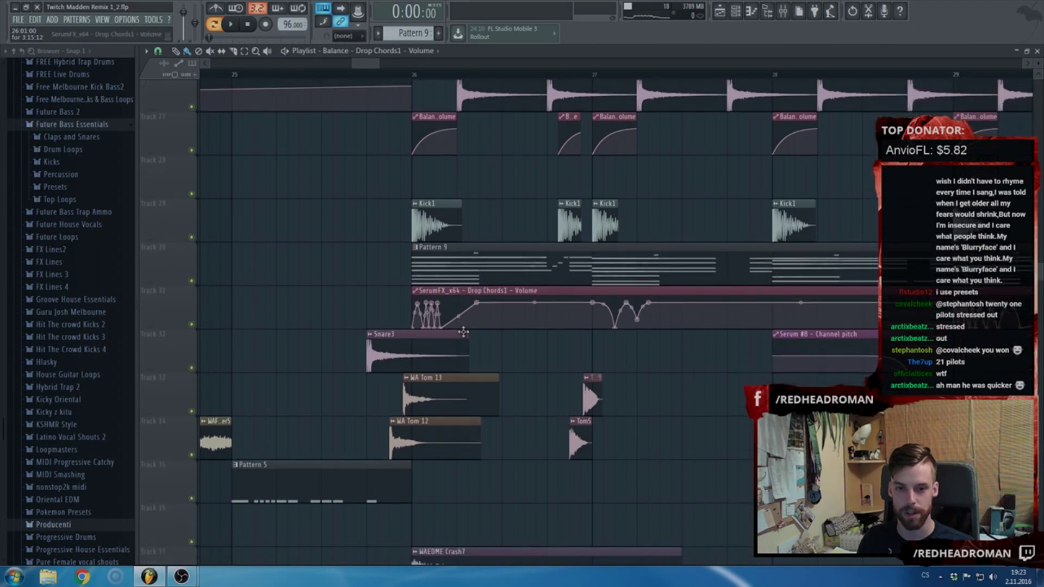
scroll(462, 339, "up", 2)
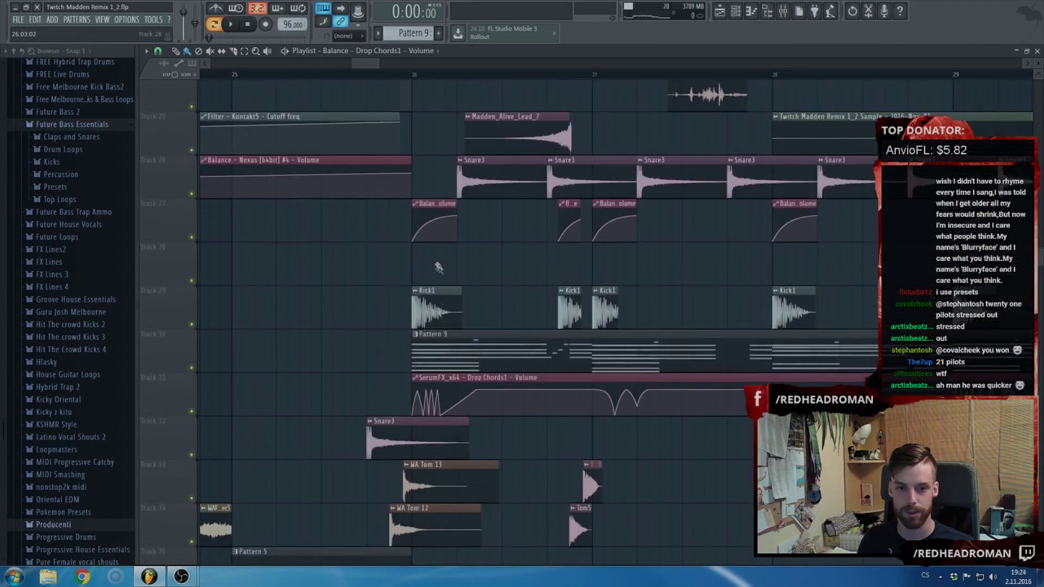
scroll(414, 234, "up", 2, "ctrl")
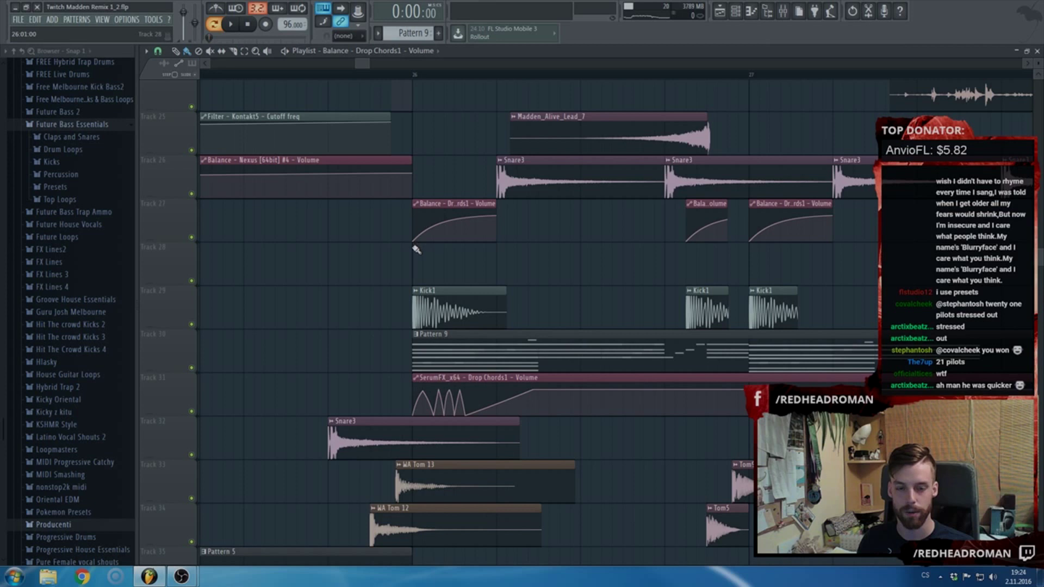
left_click(307, 76)
key("space")
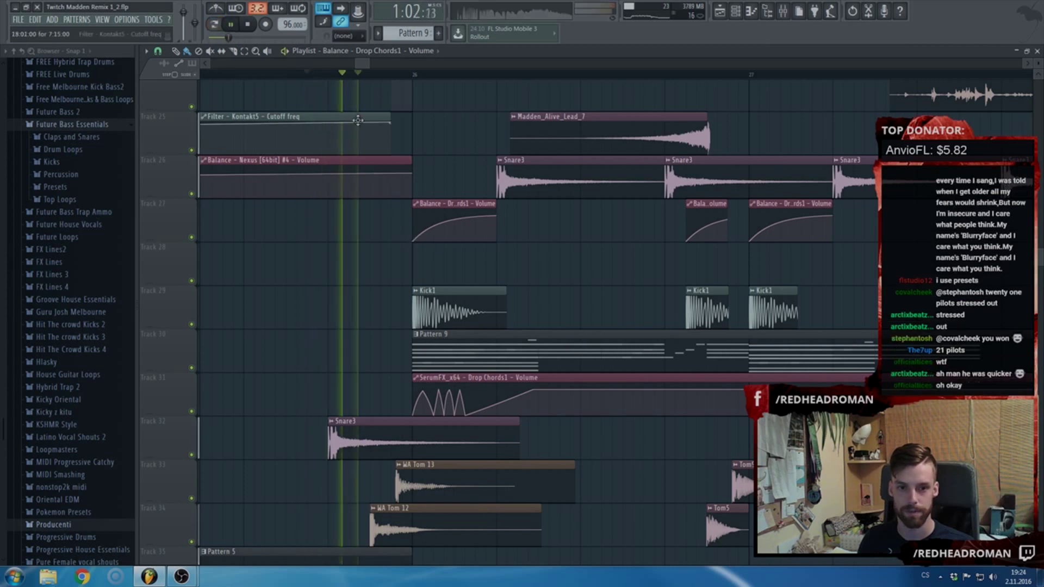
- Add ValhallaRoom reverb to Serum #9's mixer insert and set its mix to 29%
key("F9")
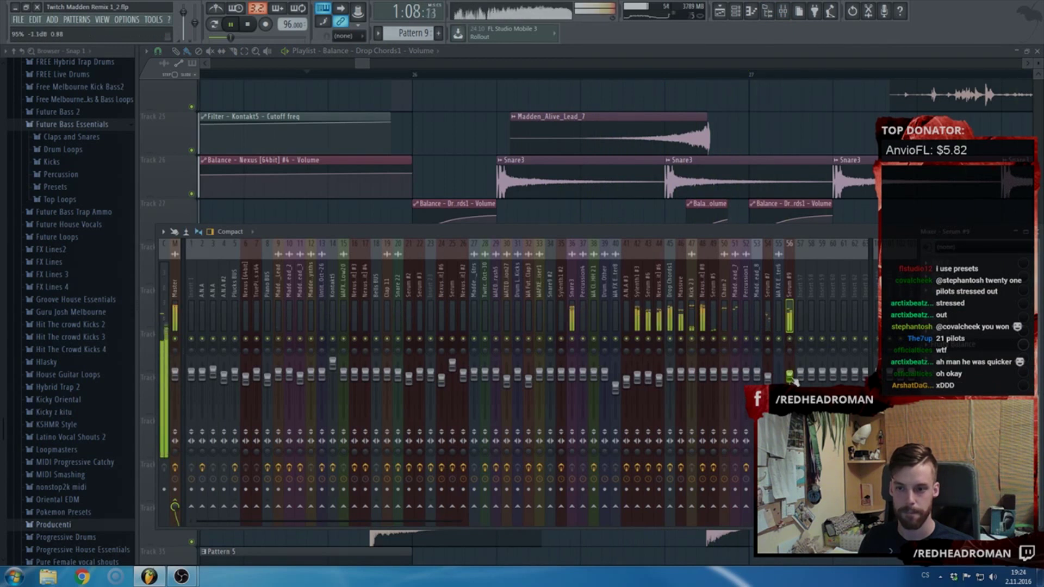
left_click(926, 304)
left_click(719, 396)
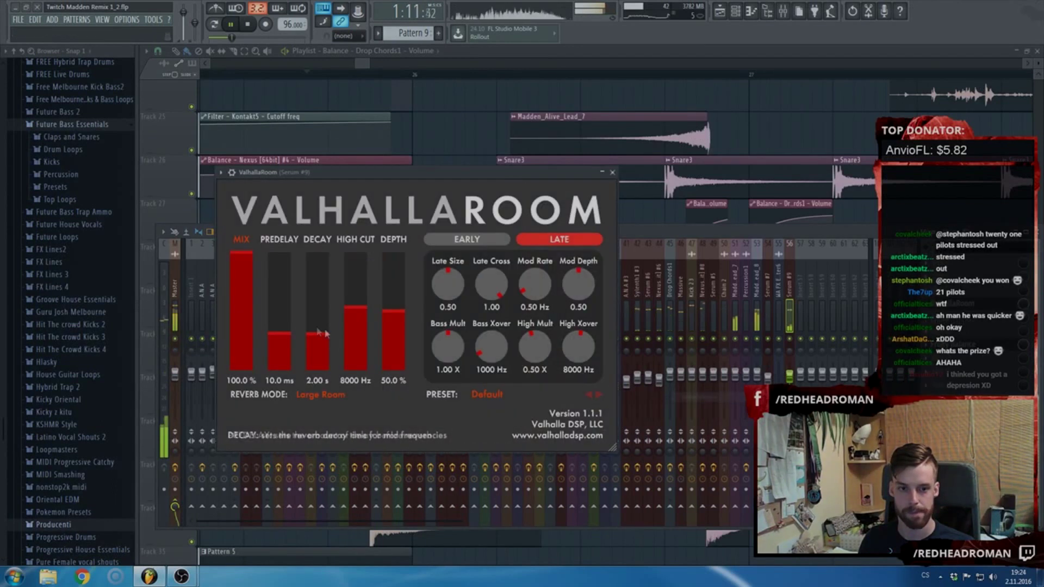
left_click_drag(250, 328, 251, 338)
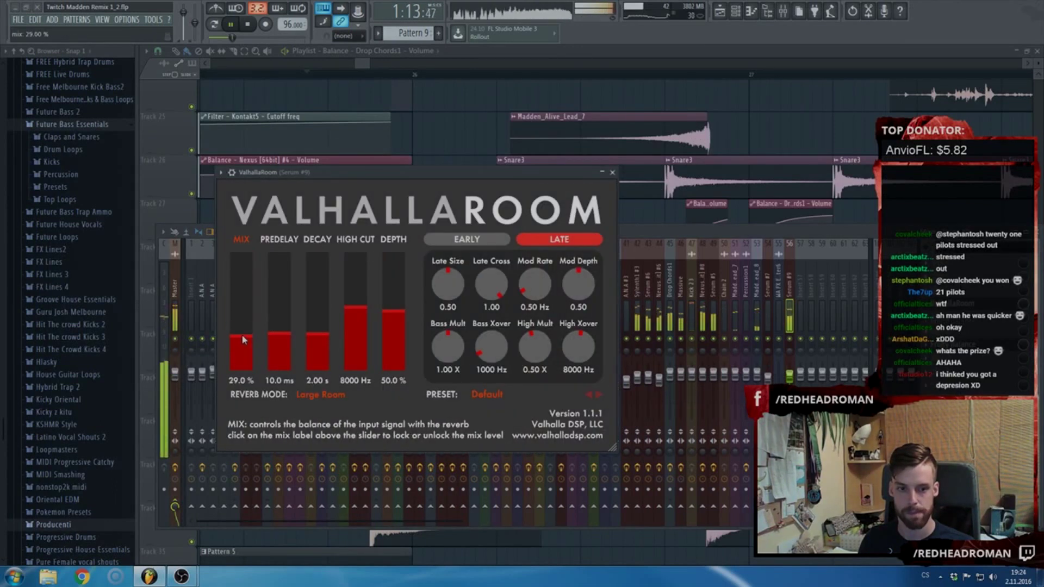
- Lower Serum #9's mixer fader slightly and stop playback
left_click_drag(790, 375, 789, 381)
key("F5")
key("F5")
key("space")
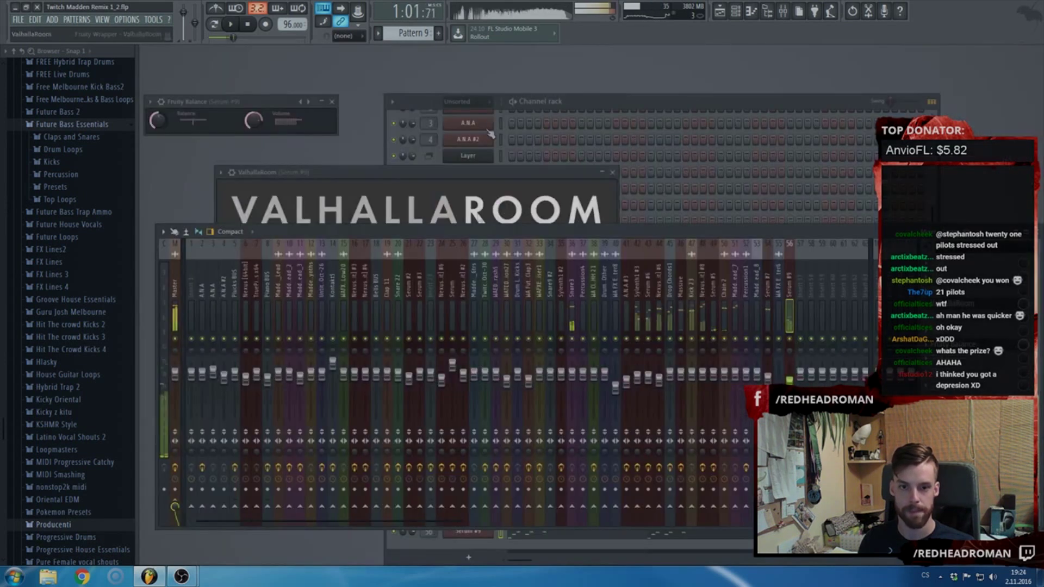
- Add a new Nexus [64bit] instrument channel to the channel rack
left_click(585, 101)
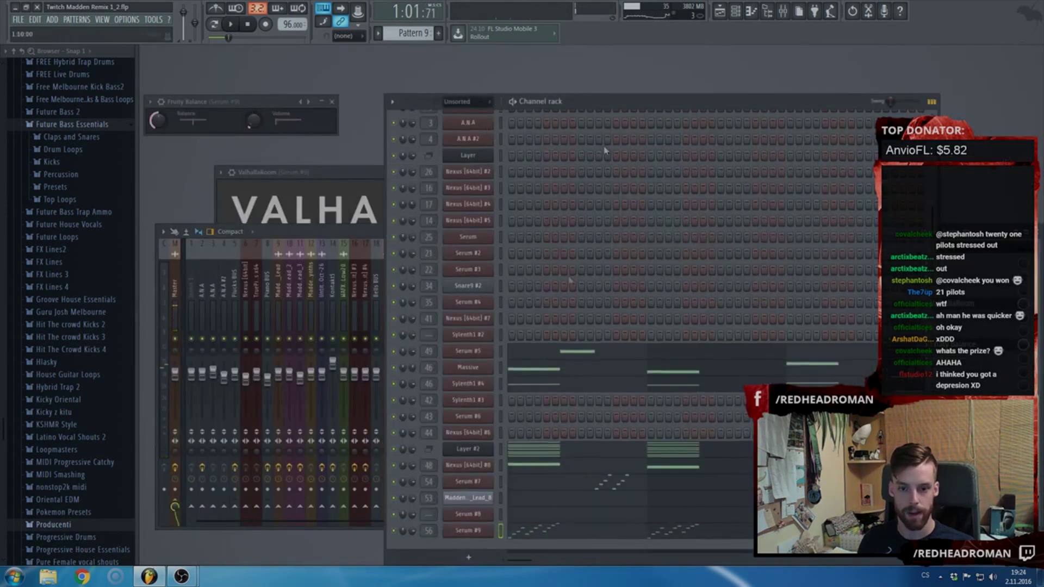
left_click(469, 558)
left_click(494, 499)
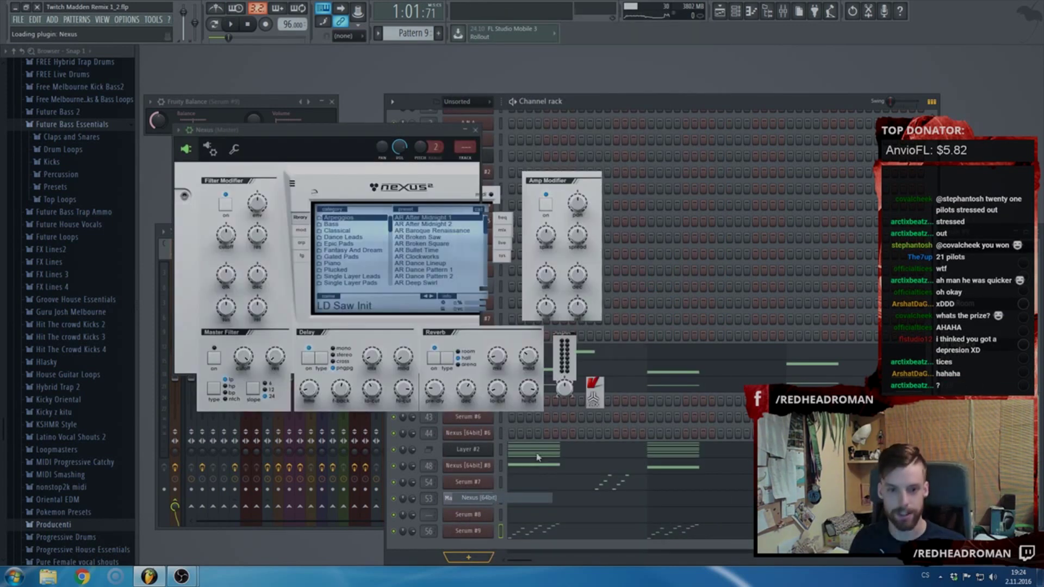
- Try the LD Acid Pluck 2 preset from Nexus's XP Electro House category and browse through its other lead presets
scroll(383, 280, "down", 10)
scroll(367, 271, "up", 2)
scroll(370, 262, "up", 4)
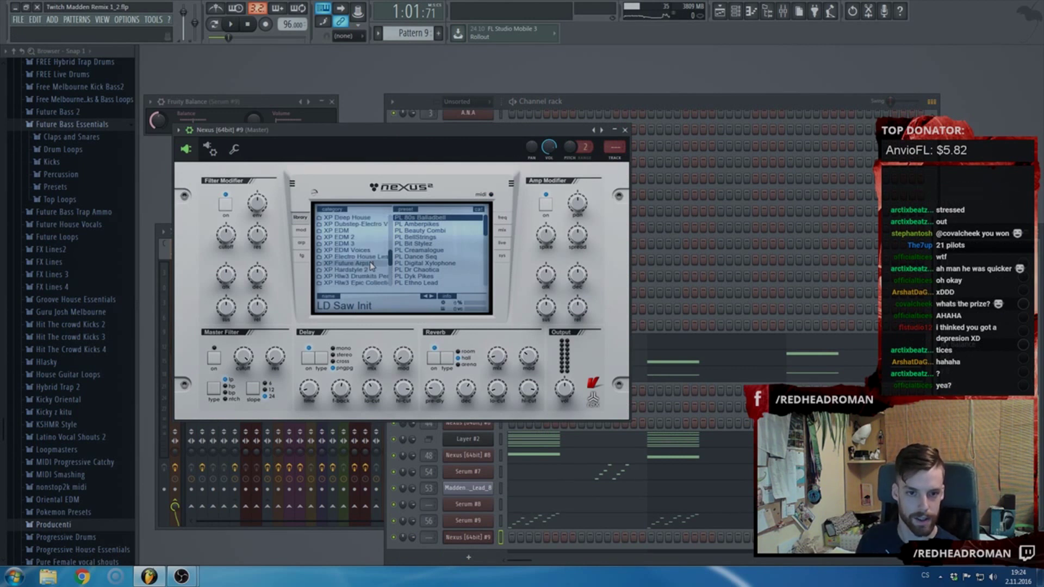
left_click(371, 260)
scroll(454, 253, "down", 3)
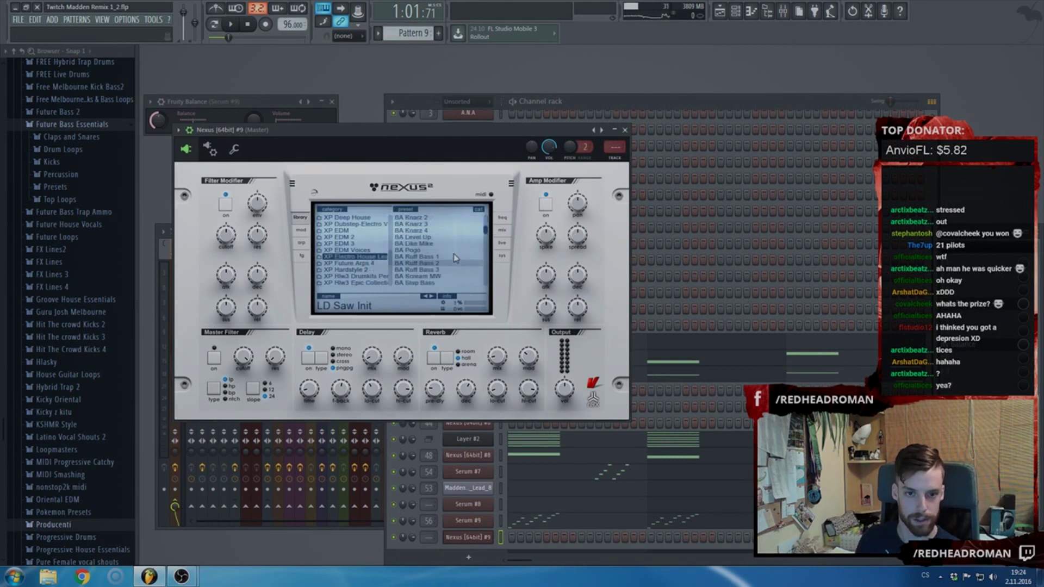
scroll(451, 270, "down", 3)
left_click(447, 250)
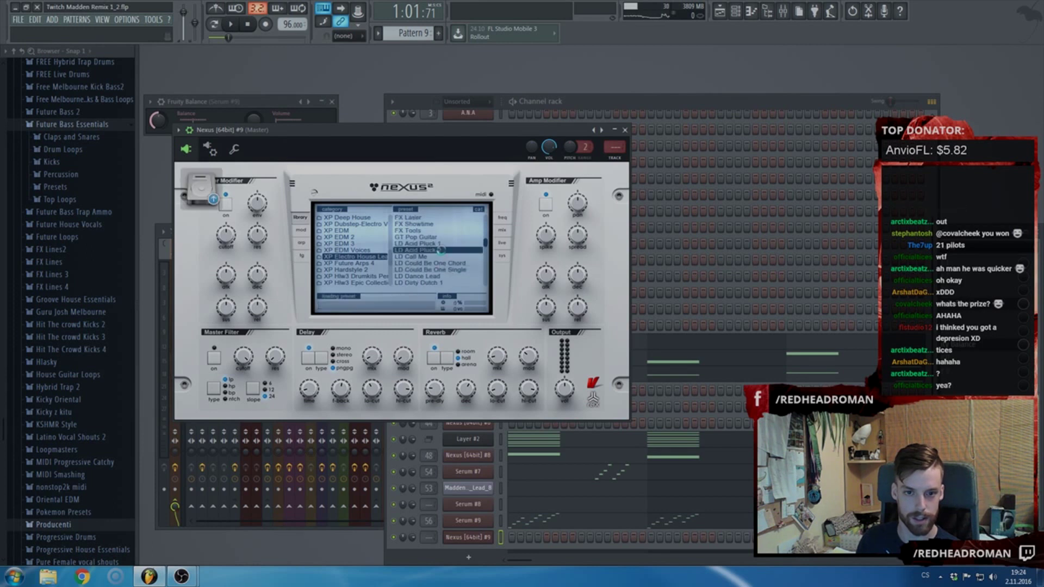
scroll(446, 253, "down", 6)
left_click(442, 258)
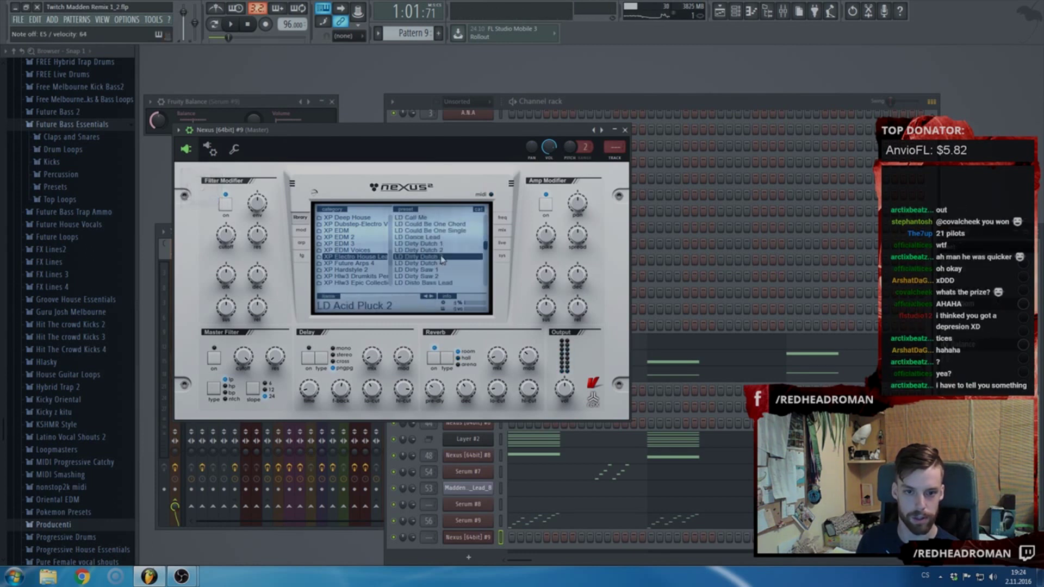
scroll(442, 259, "down", 12)
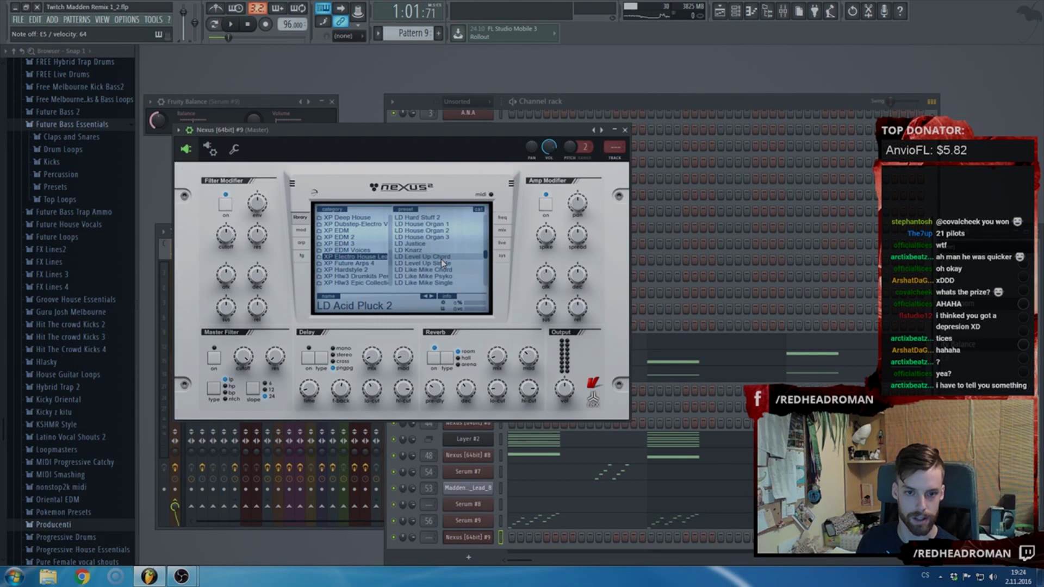
scroll(444, 264, "down", 15)
scroll(442, 265, "down", 2)
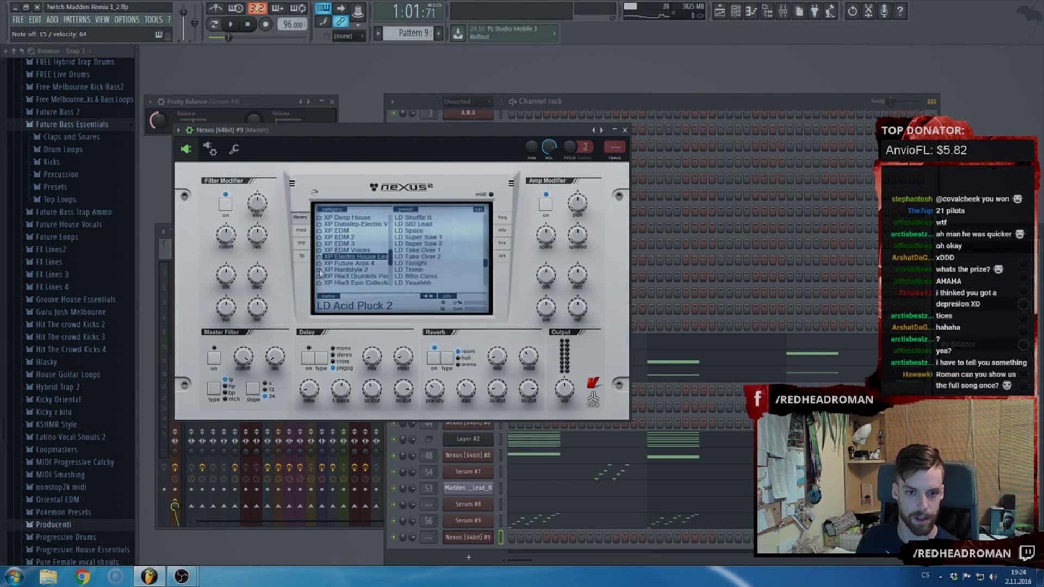
- Audition LD Festival Lead 3, 4 and 2 in the XP Commercial Electro category and load the LD Lead Blip3 preset
scroll(363, 255, "up", 5)
scroll(364, 260, "up", 2)
left_click(368, 250)
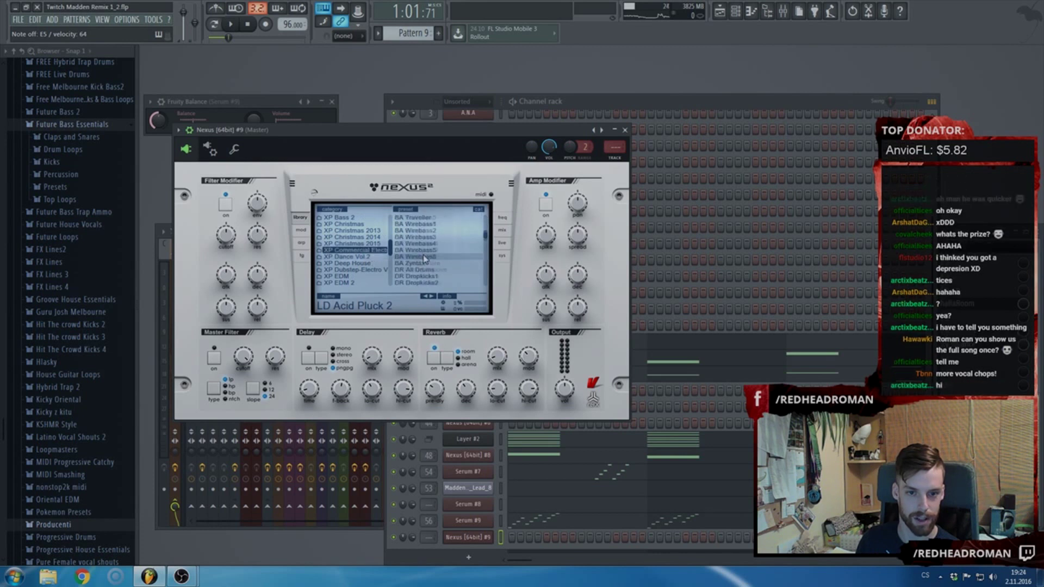
left_click(426, 258)
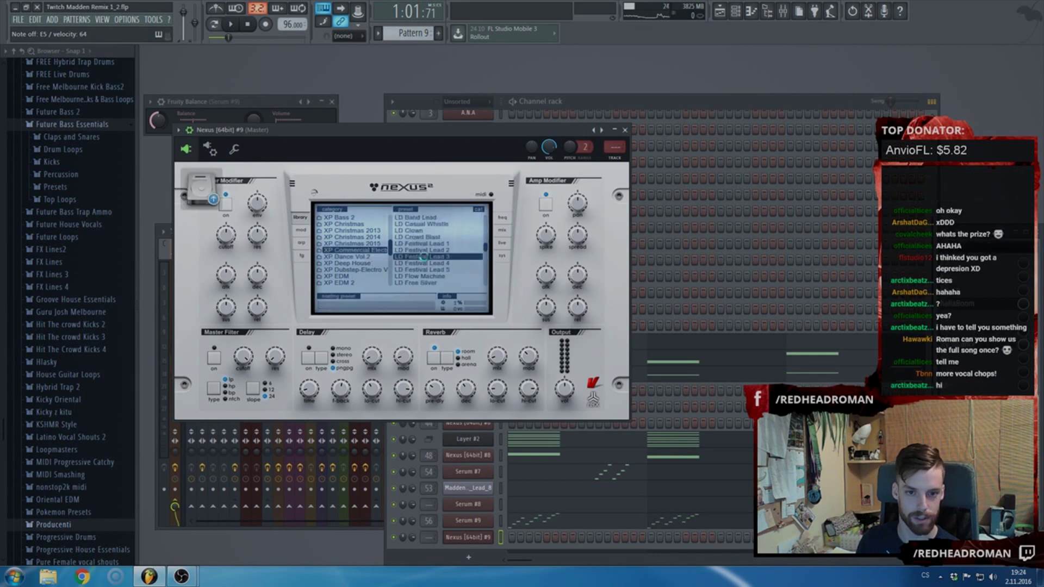
left_click(437, 264)
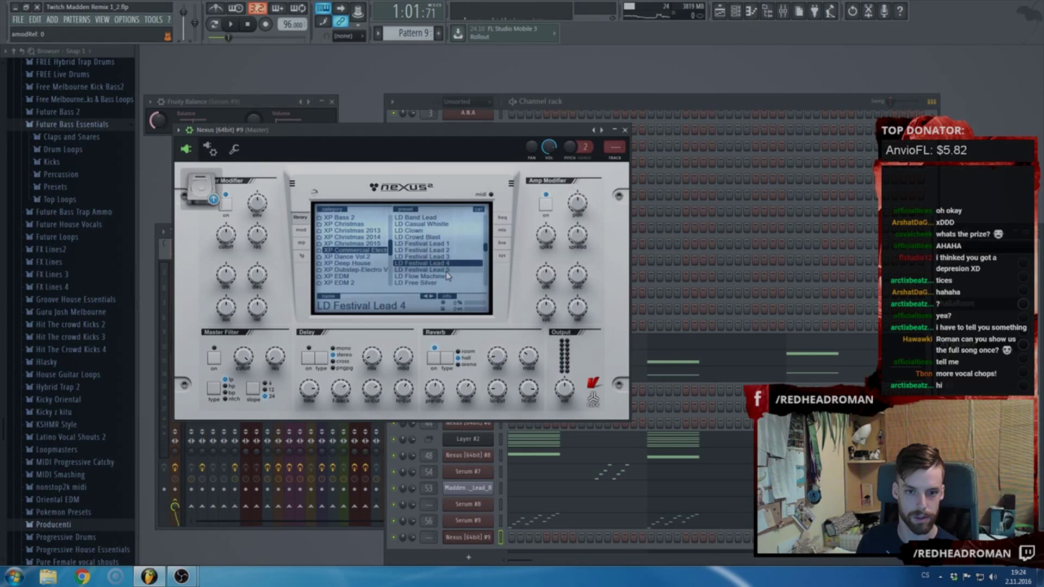
left_click(448, 251)
scroll(448, 257, "down", 3)
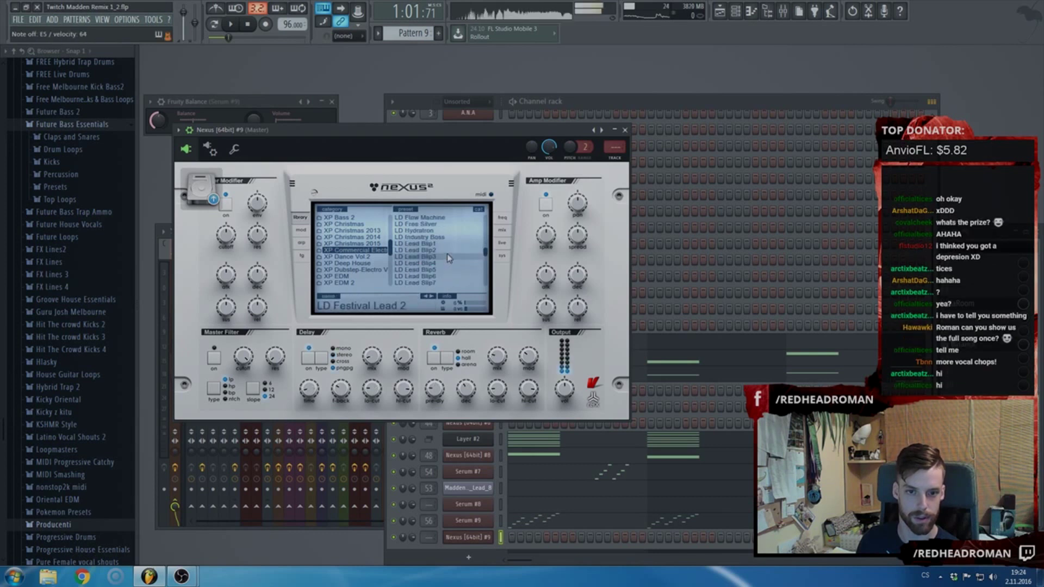
left_click(441, 257)
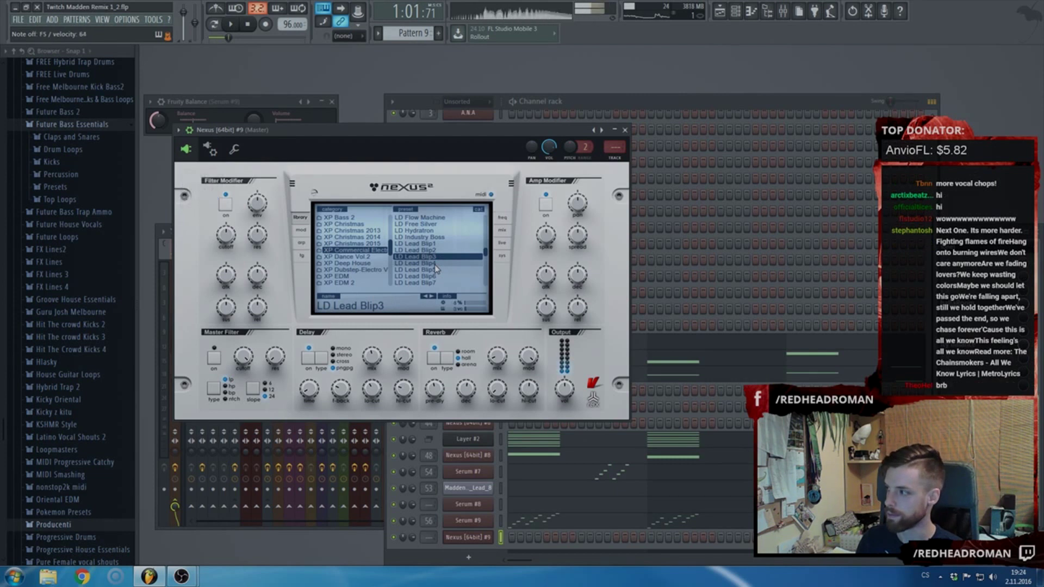
- Paste the Serum #9 arp notes into the Nexus #9 channel and route the channel to mixer track 56
left_click(563, 120)
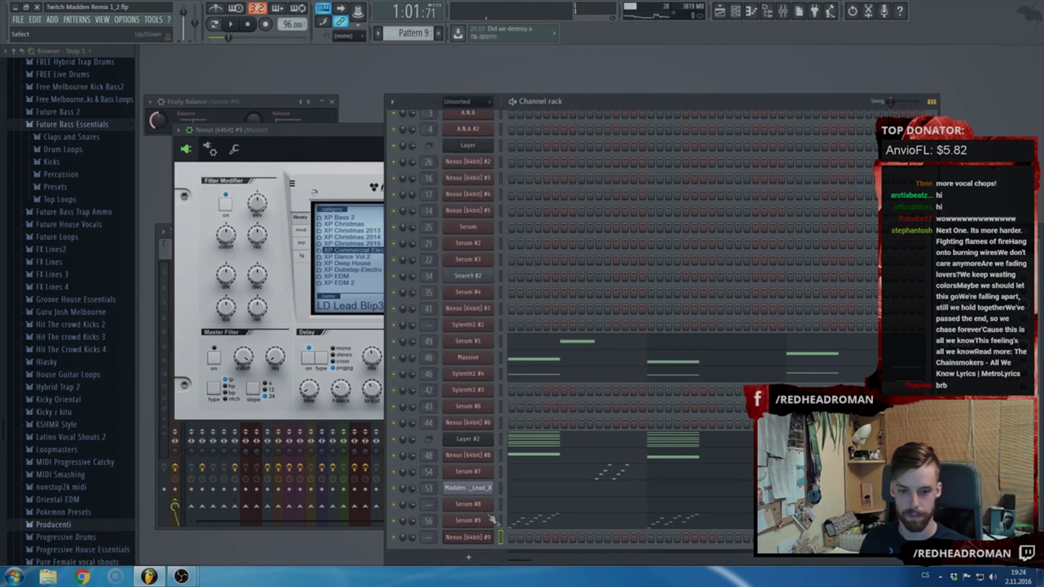
key("ctrl+v")
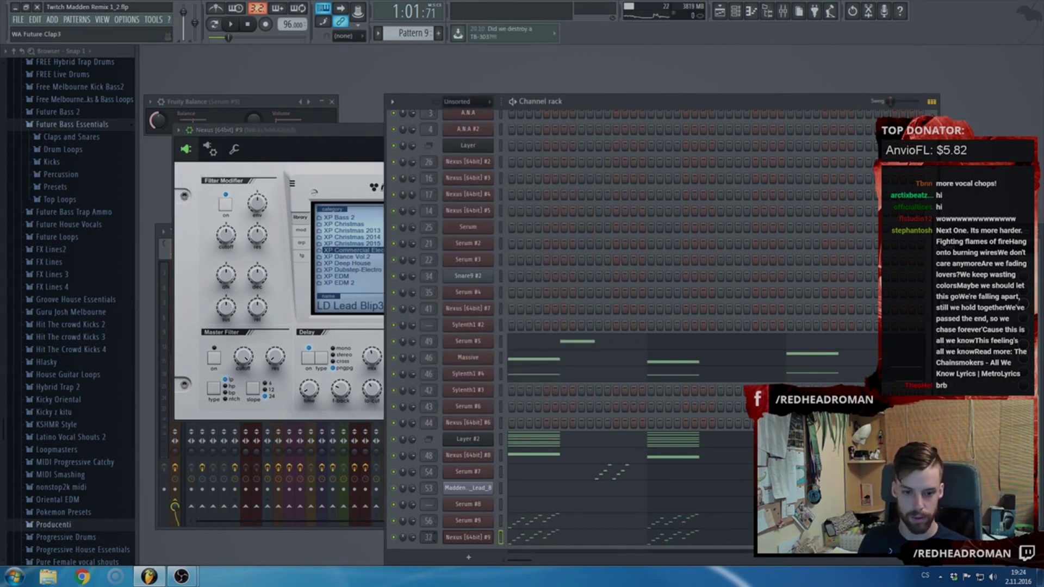
left_click_drag(429, 537, 429, 528)
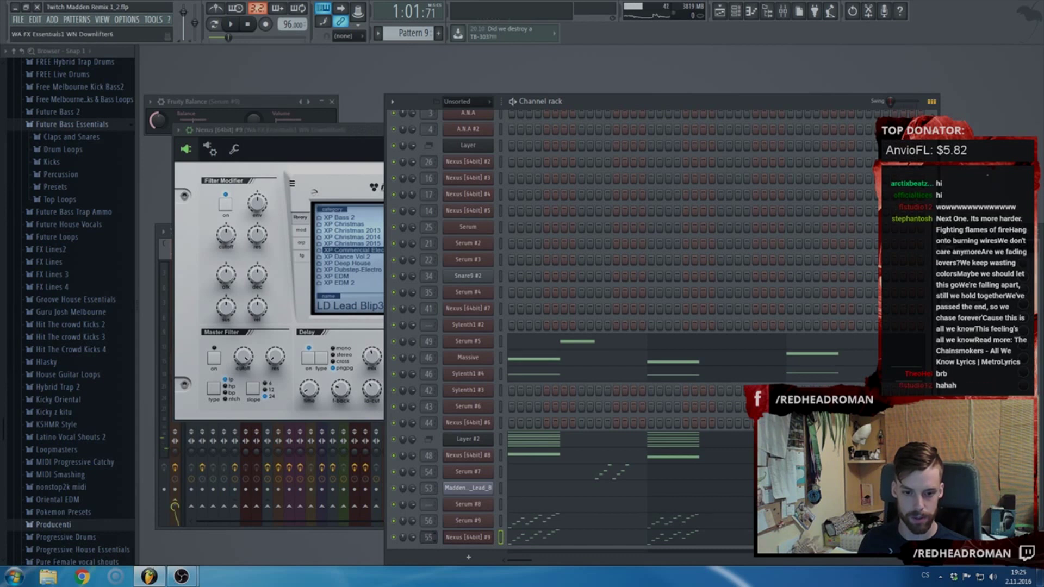
left_click(334, 167)
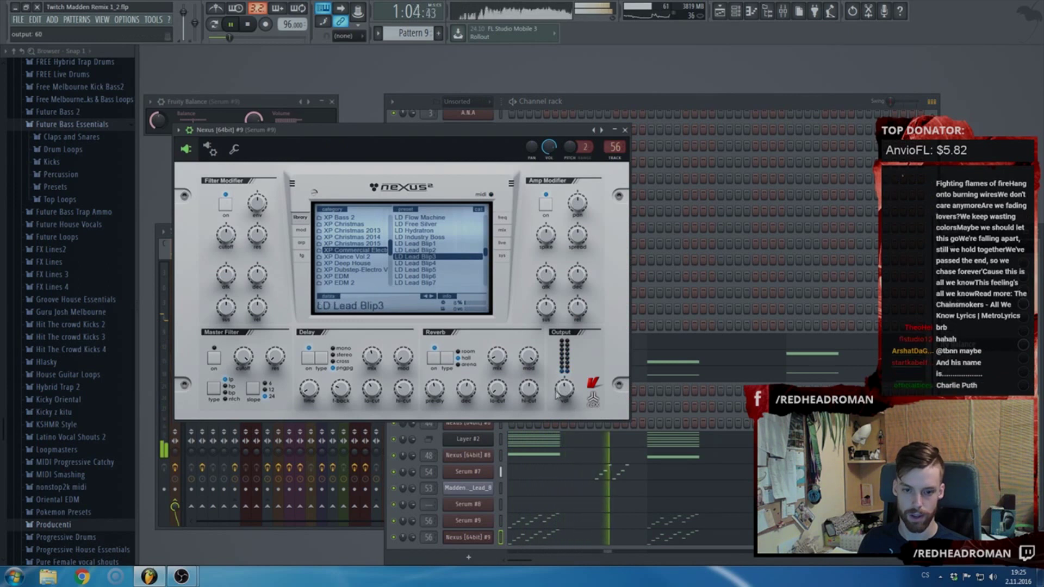
key("F9")
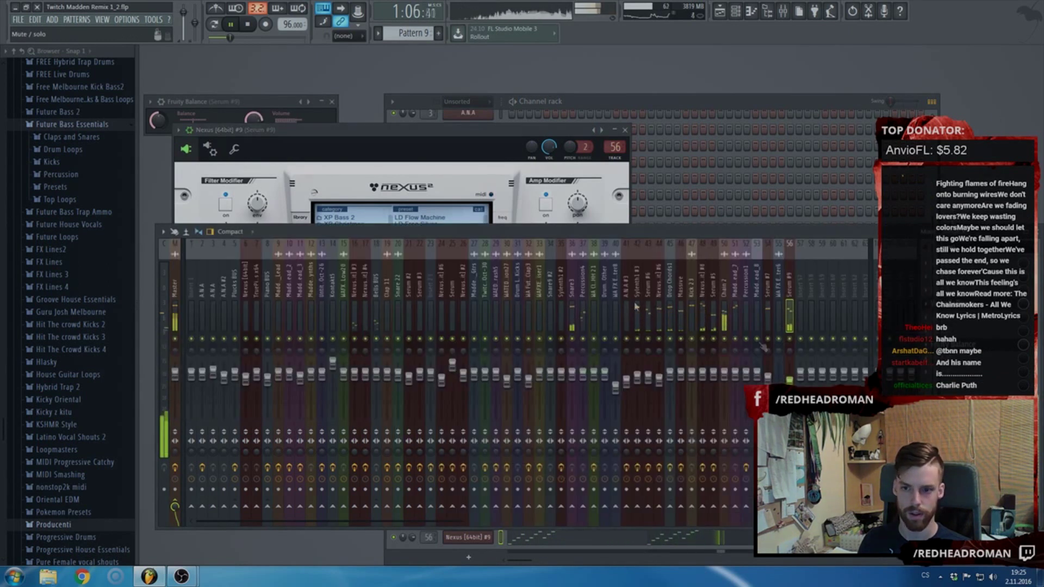
- Audition the LD Lead Blip4, Blip5, Blip6 and Blip7 presets in Nexus #9 against the playing pattern and stop playback
left_click(381, 130)
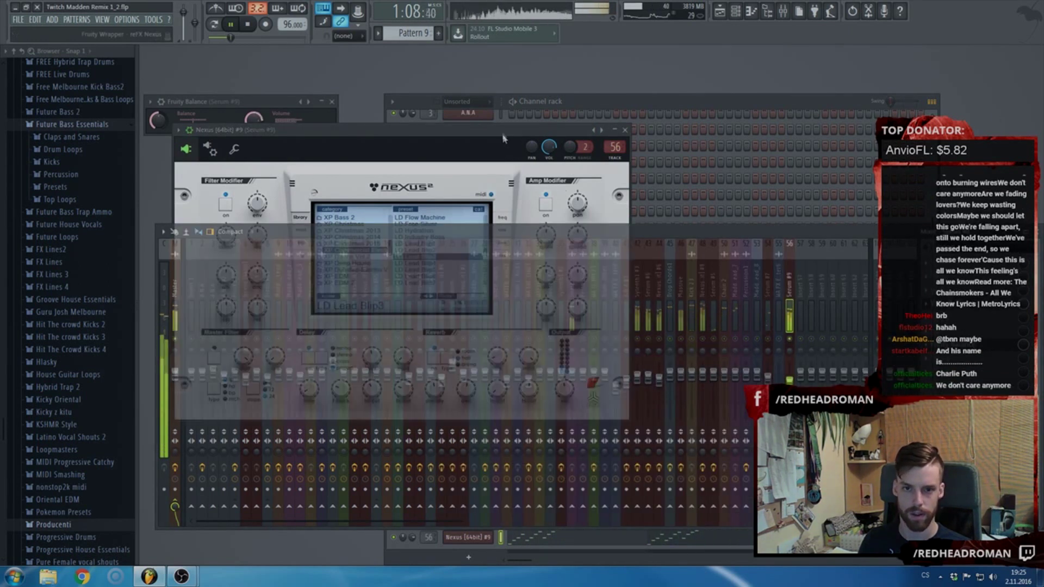
left_click(459, 256)
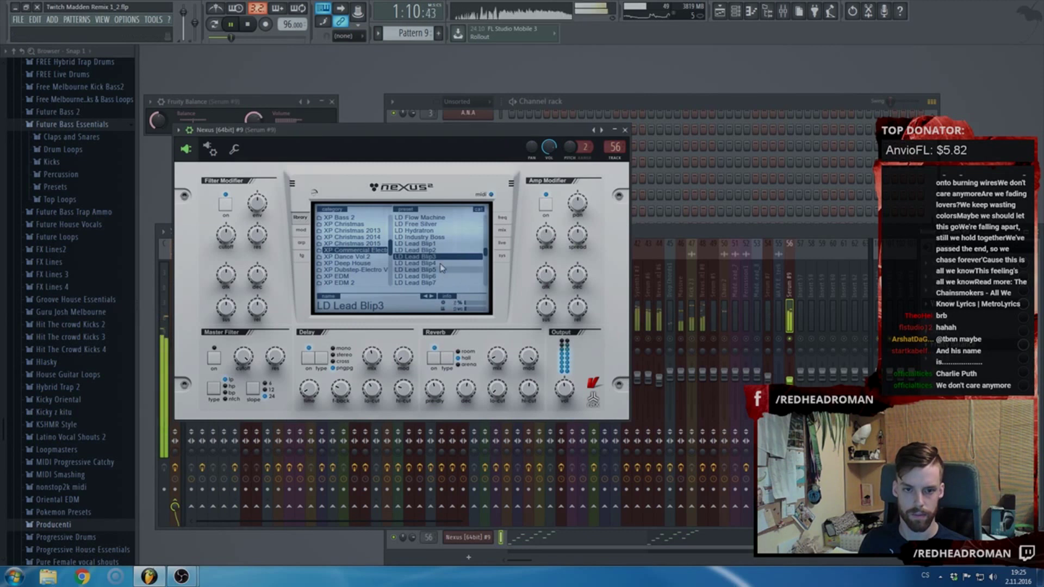
left_click(433, 297)
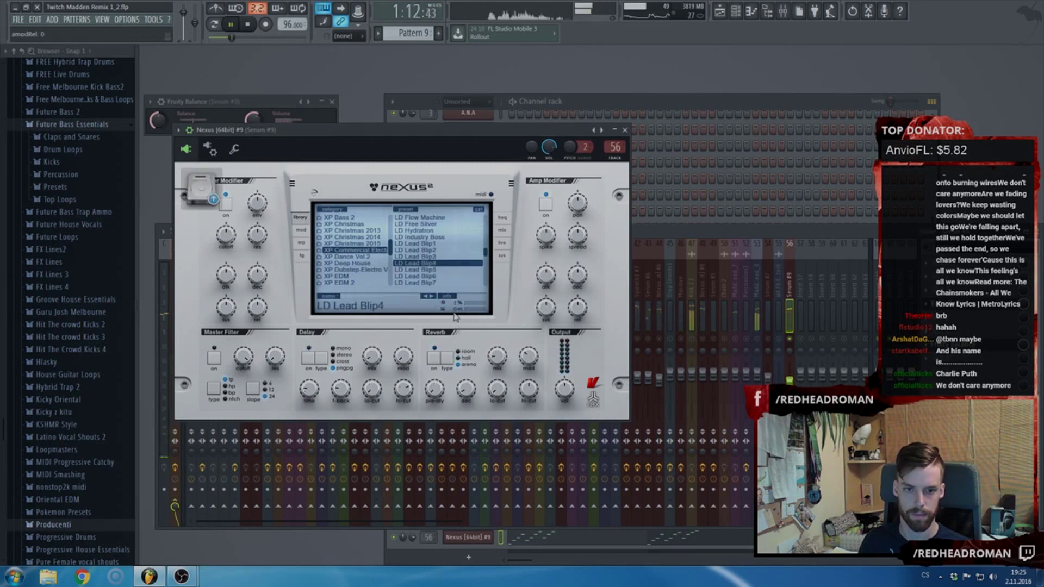
left_click(431, 297)
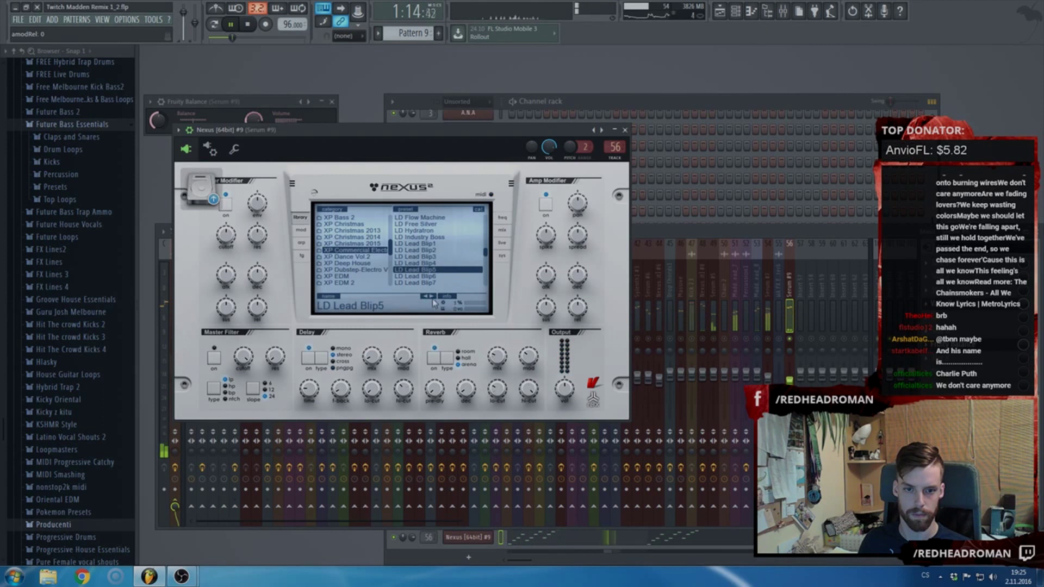
left_click(432, 297)
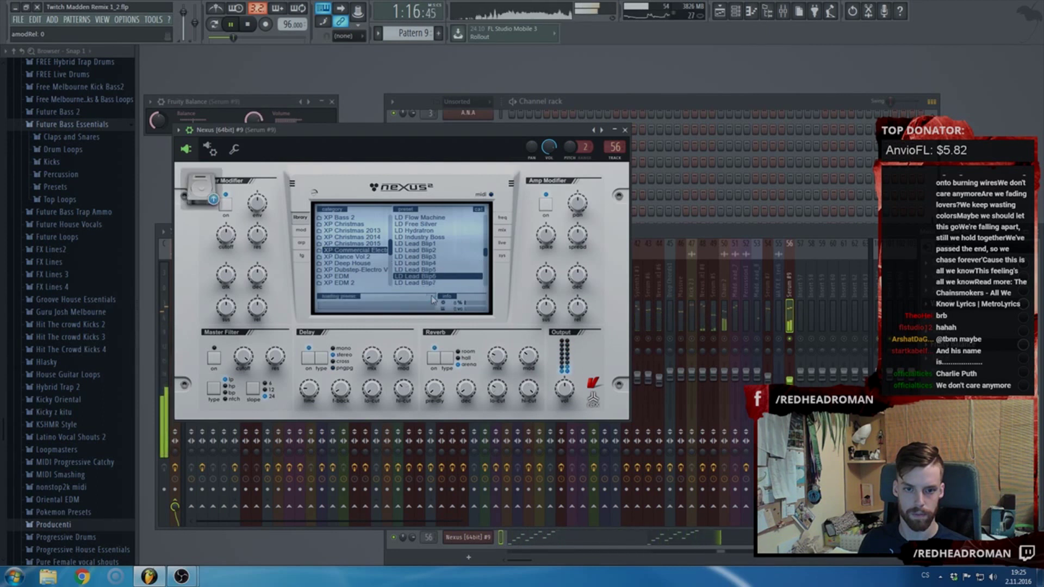
left_click(431, 297)
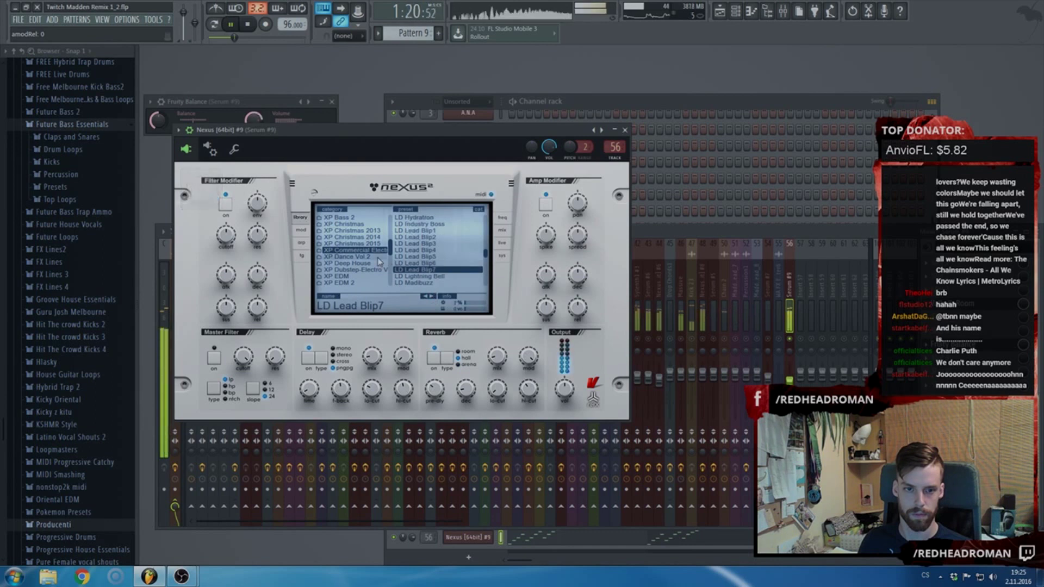
key("space")
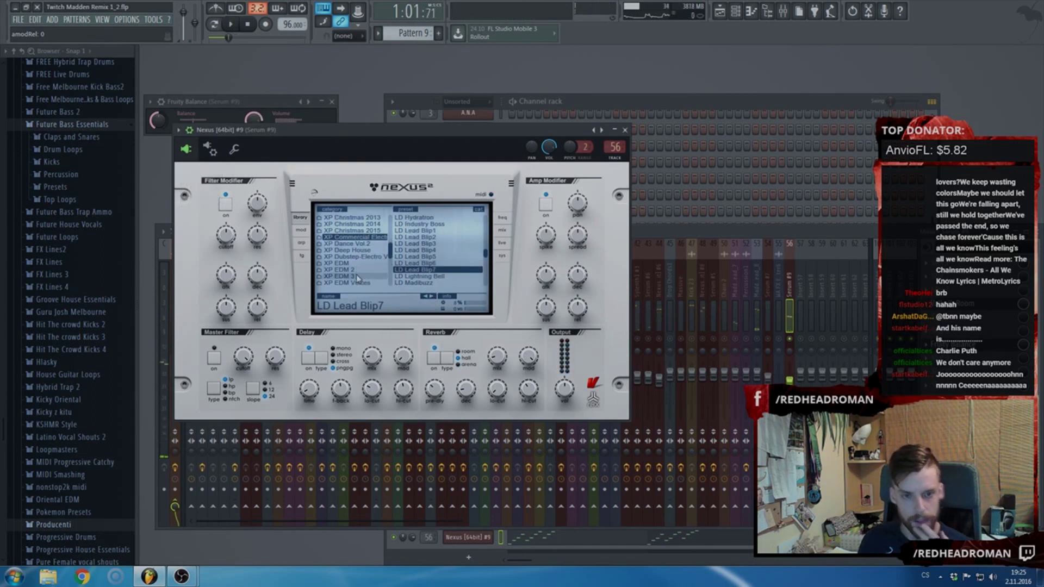
- Audition the pluck presets of Nexus's XP EDM 3 category from PL Droid onward and load PL Locked
left_click(356, 270)
key("Down")
scroll(433, 261, "down", 10)
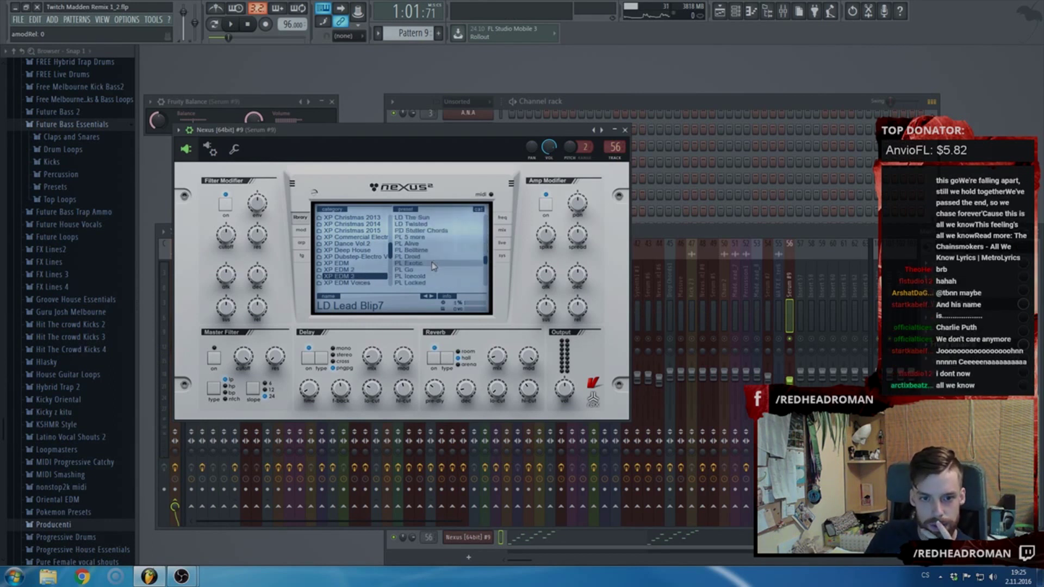
left_click(431, 250)
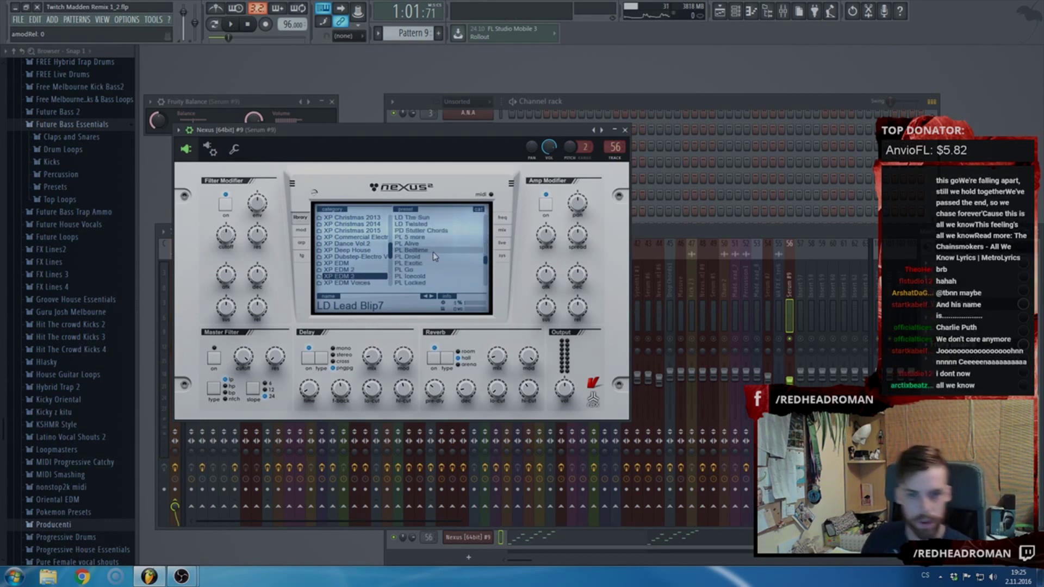
left_click(431, 297)
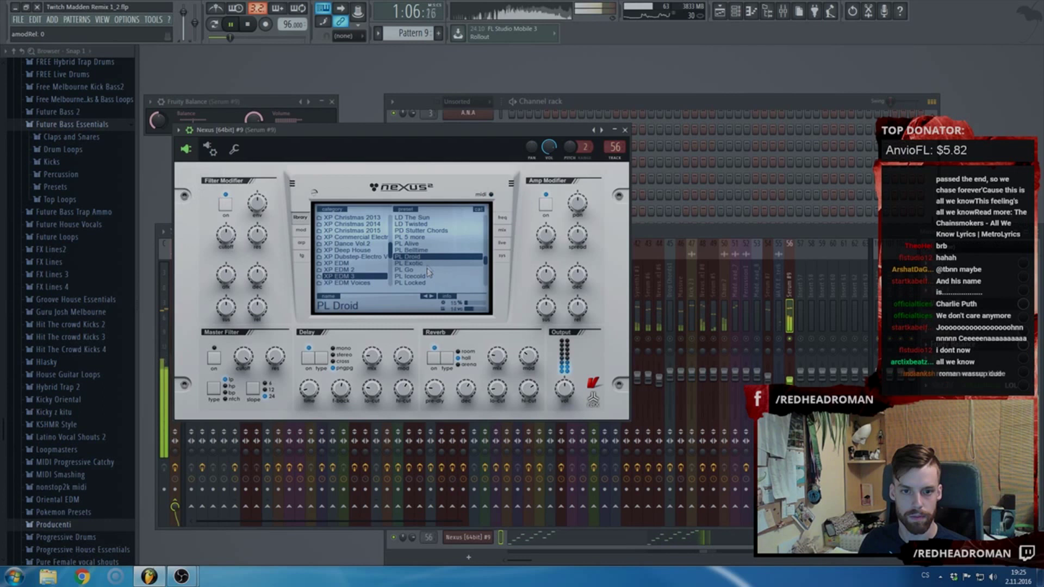
left_click(431, 296)
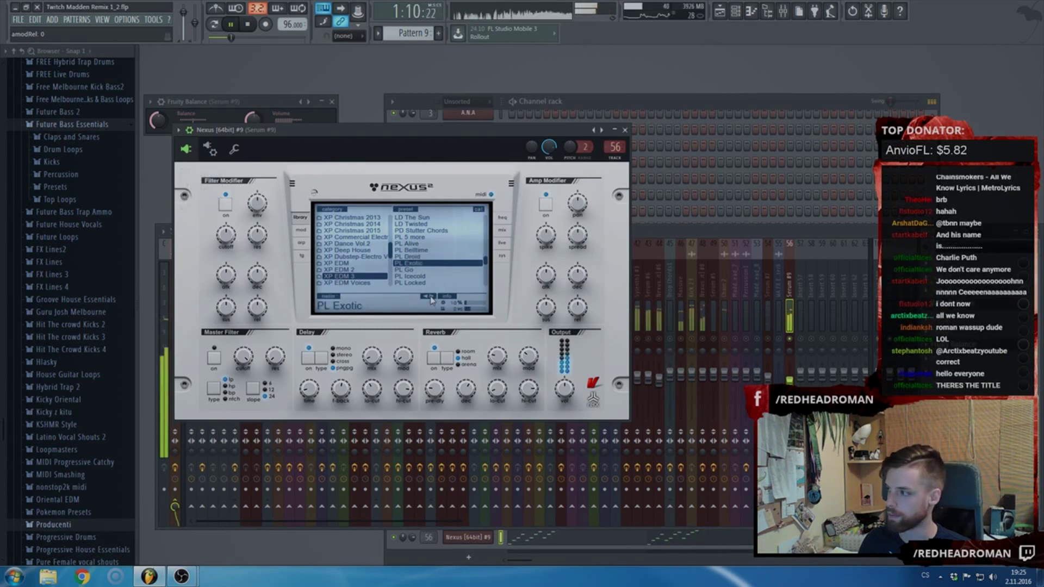
left_click(430, 297)
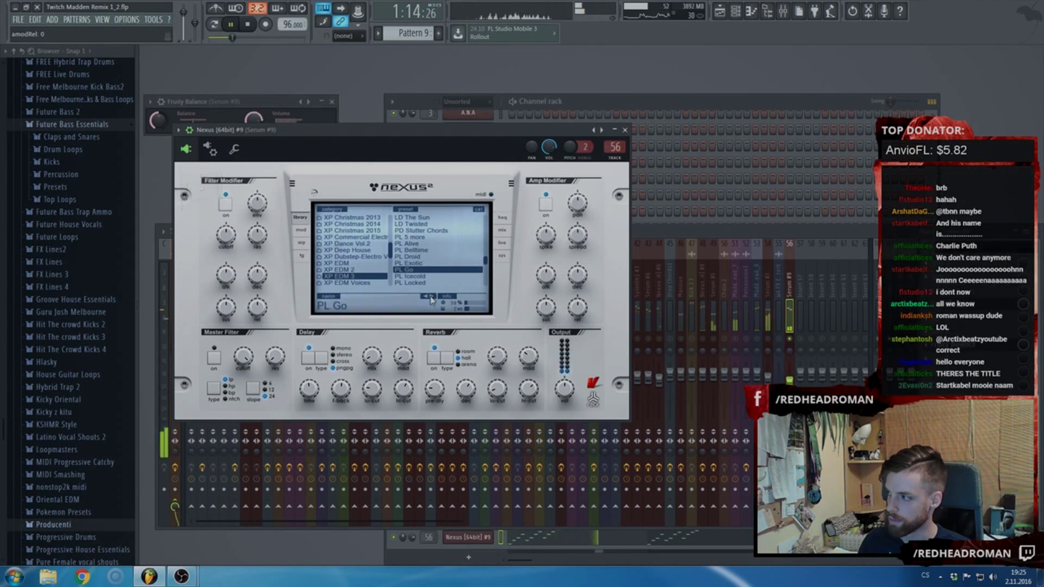
left_click(430, 297)
left_click(430, 297)
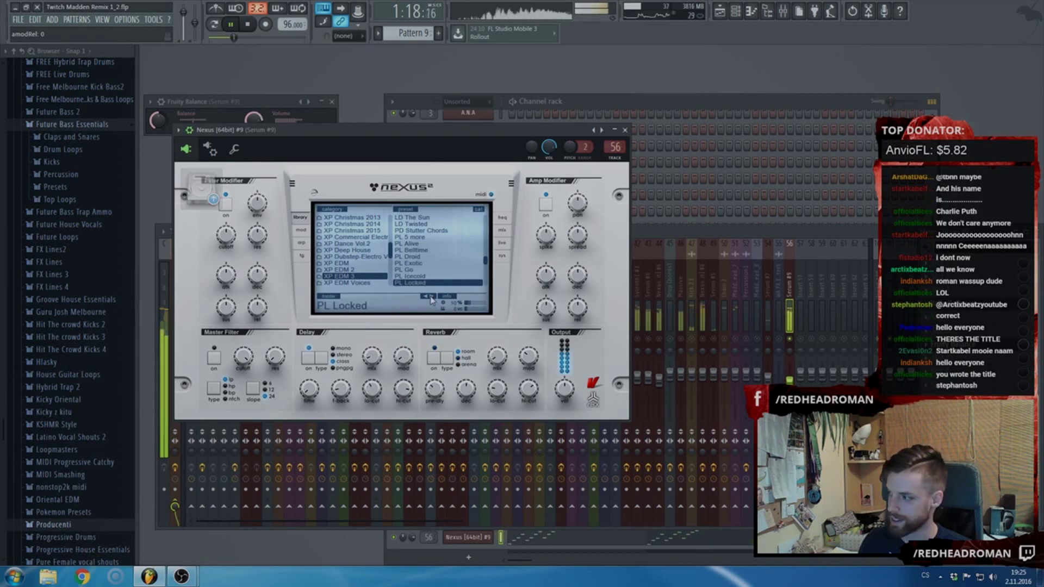
- Try C6 as the root note of the Nexus #9 channel during playback and return it to C5
left_click(792, 365)
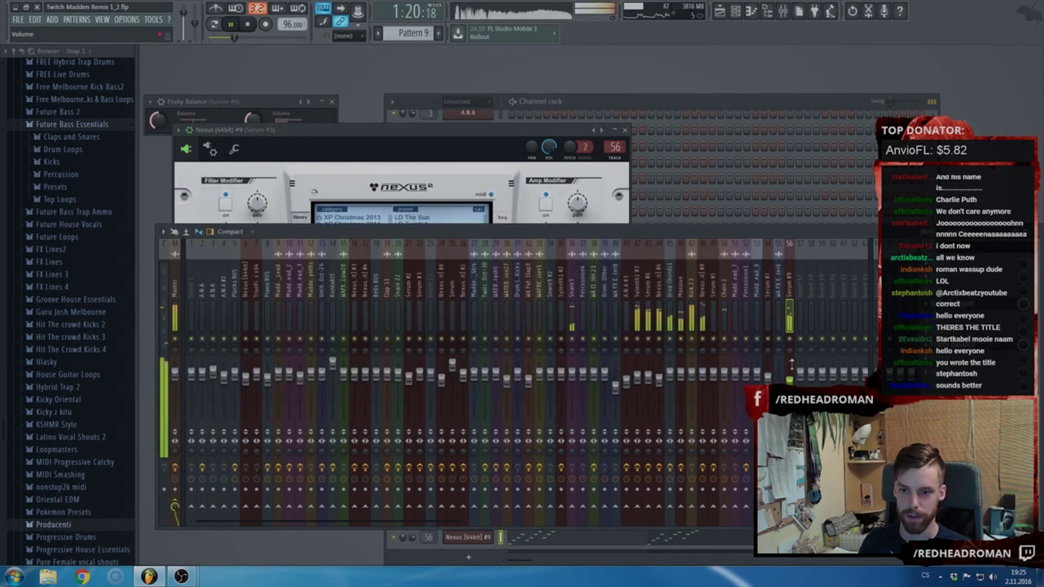
left_click(384, 553)
left_click(462, 537)
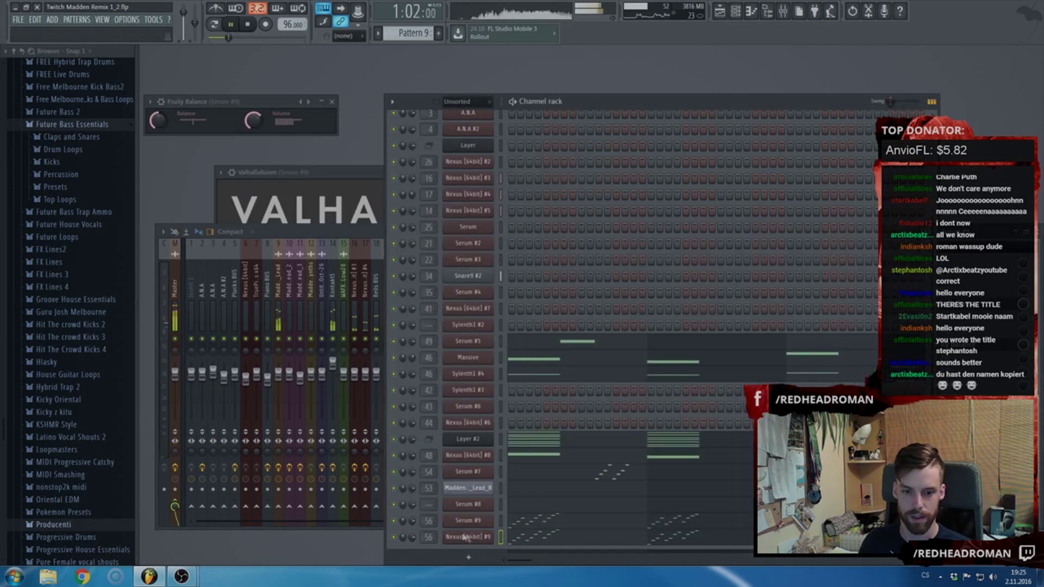
left_click(236, 152)
right_click(376, 333)
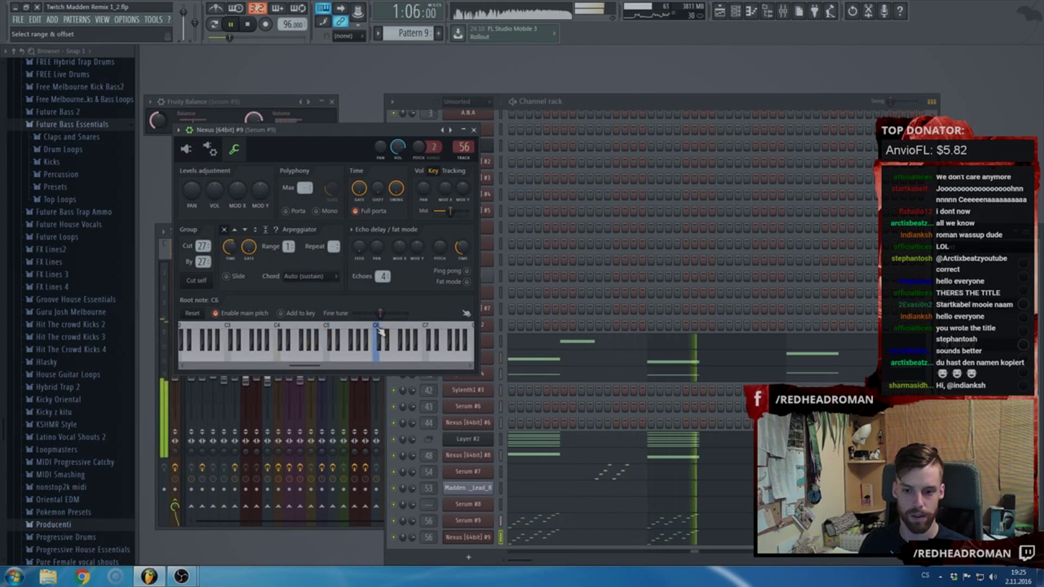
key("space")
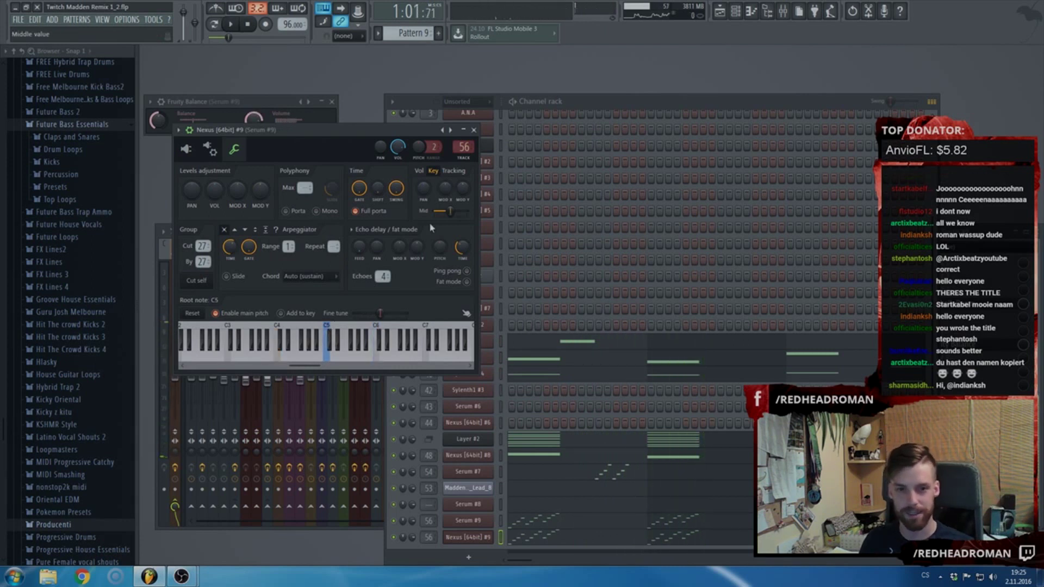
left_click(474, 131)
- Examine the Serum #9 arp notes in the piano roll, including the lowest notes of the first bar
key("F9")
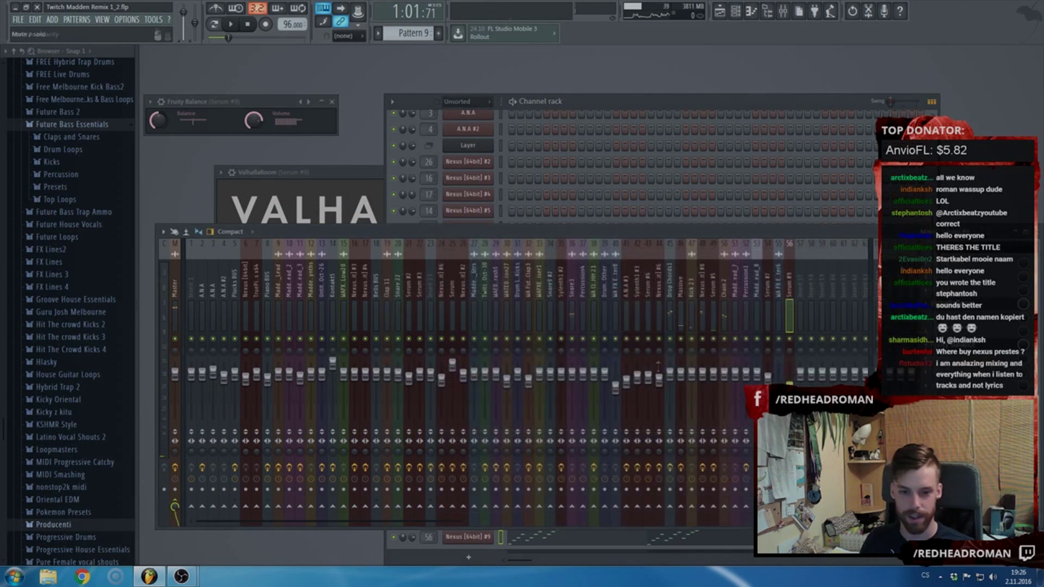
left_click(409, 549)
left_click(606, 478)
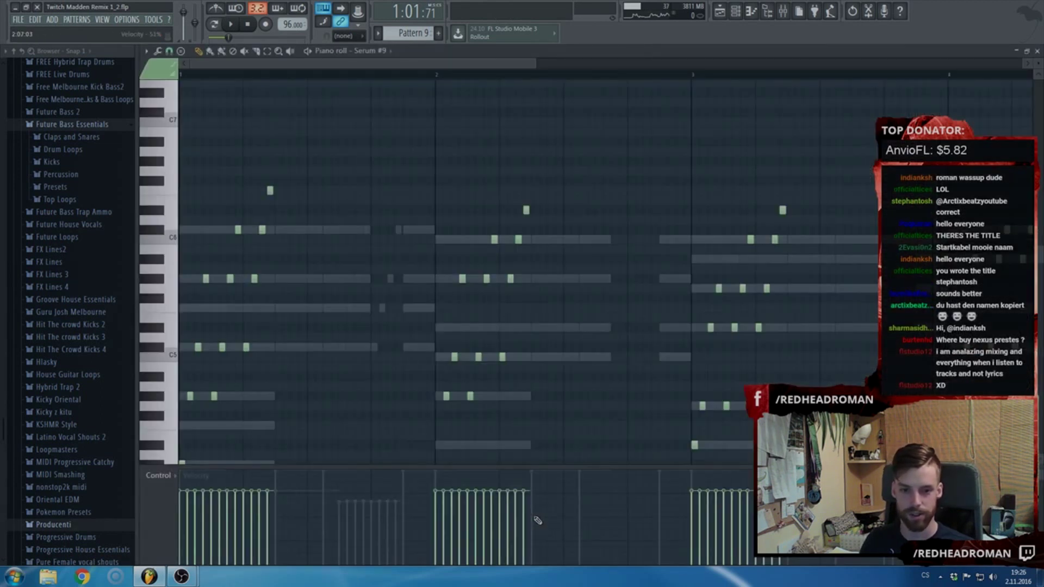
scroll(228, 301, "up", 5)
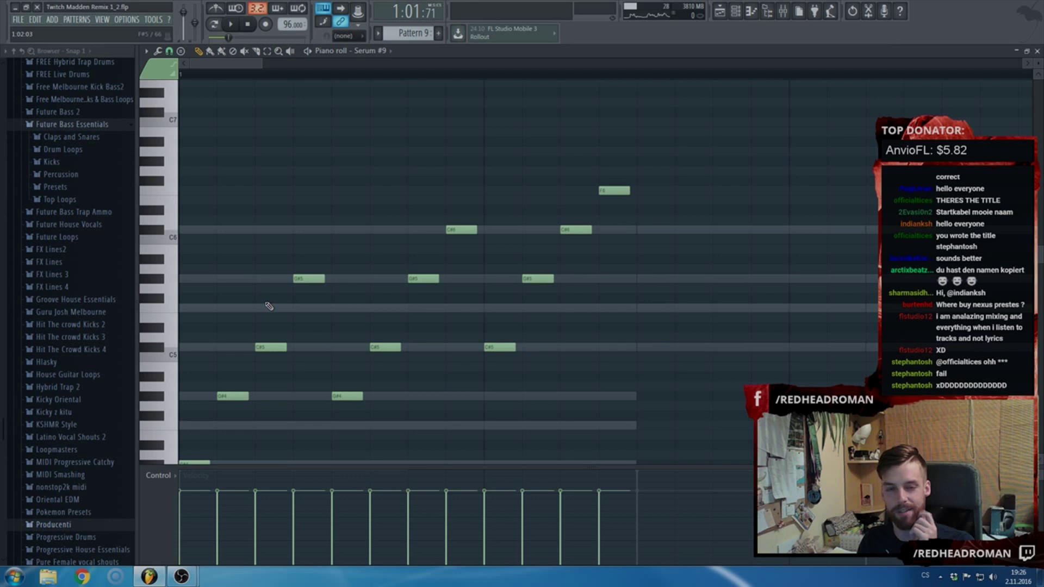
scroll(253, 363, "down", 4)
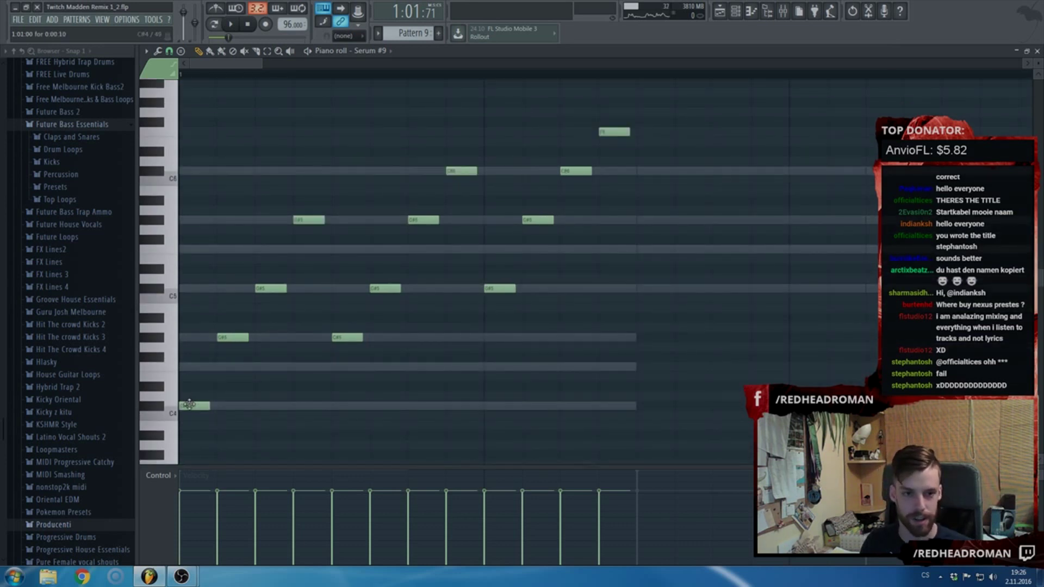
key("F7")
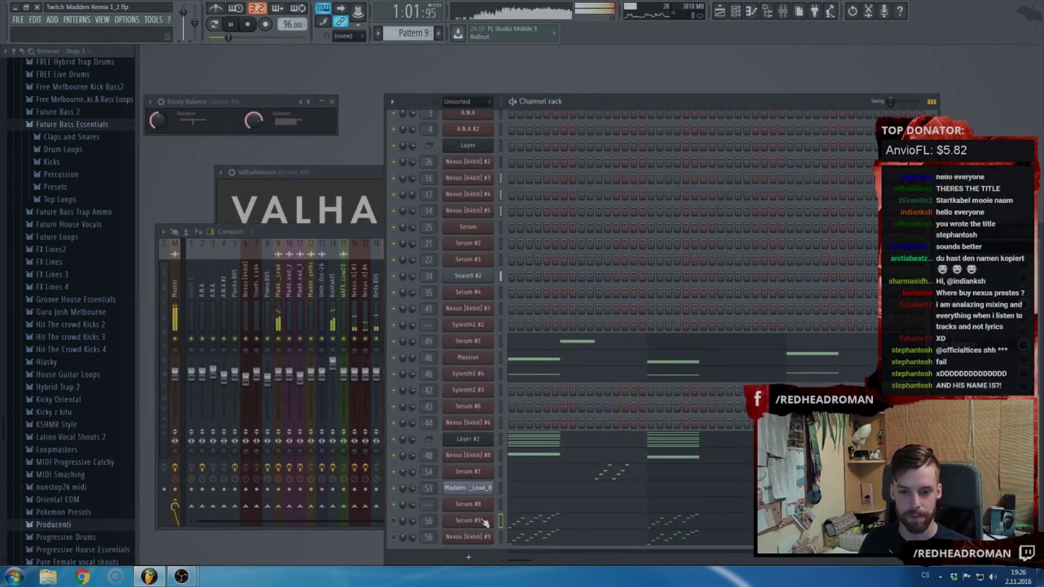
- Open the playlist and listen to the start of the drop from just before bar 26
key("F5")
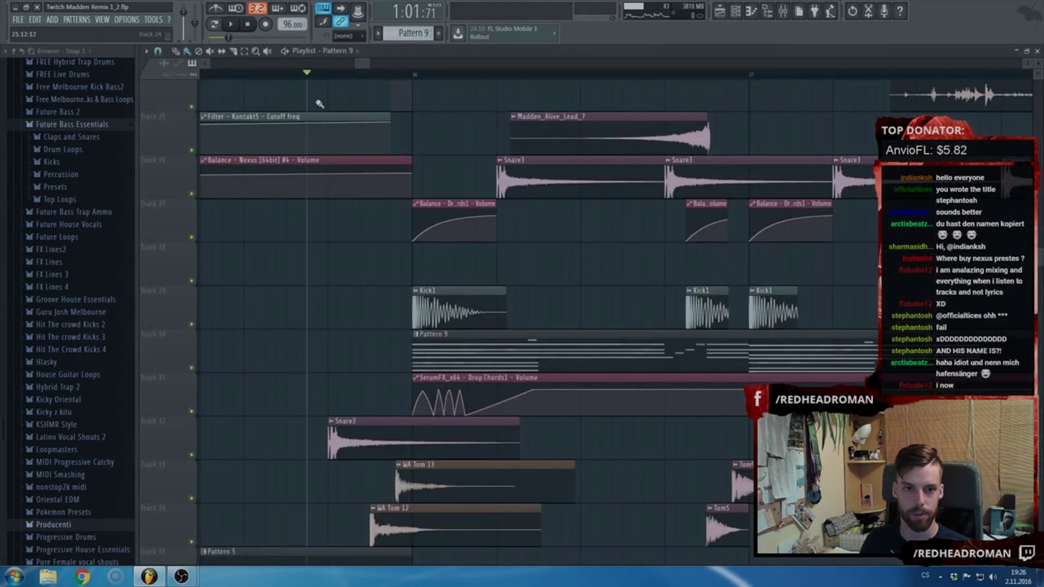
scroll(354, 256, "up", 2)
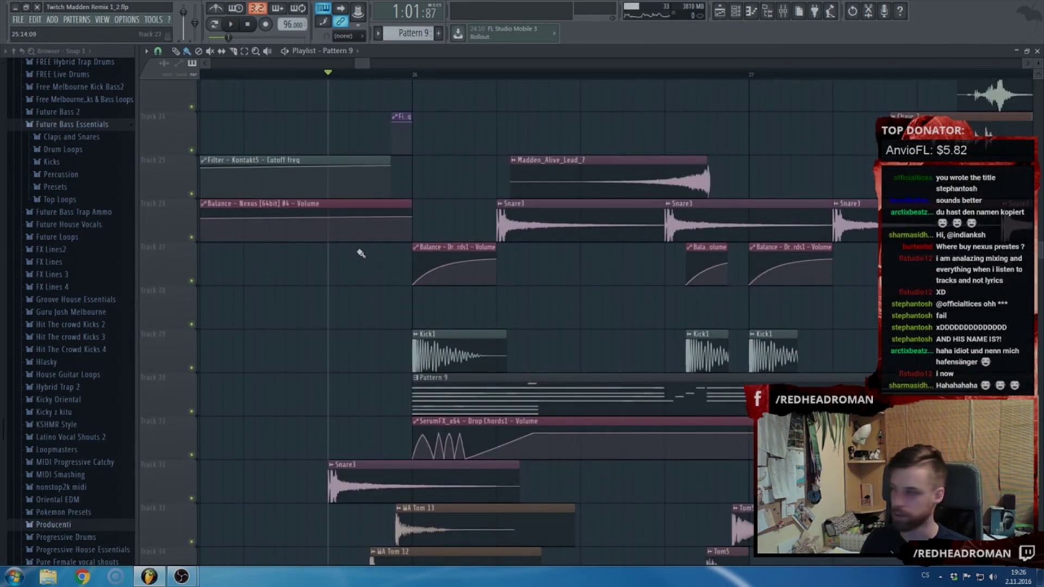
key("space")
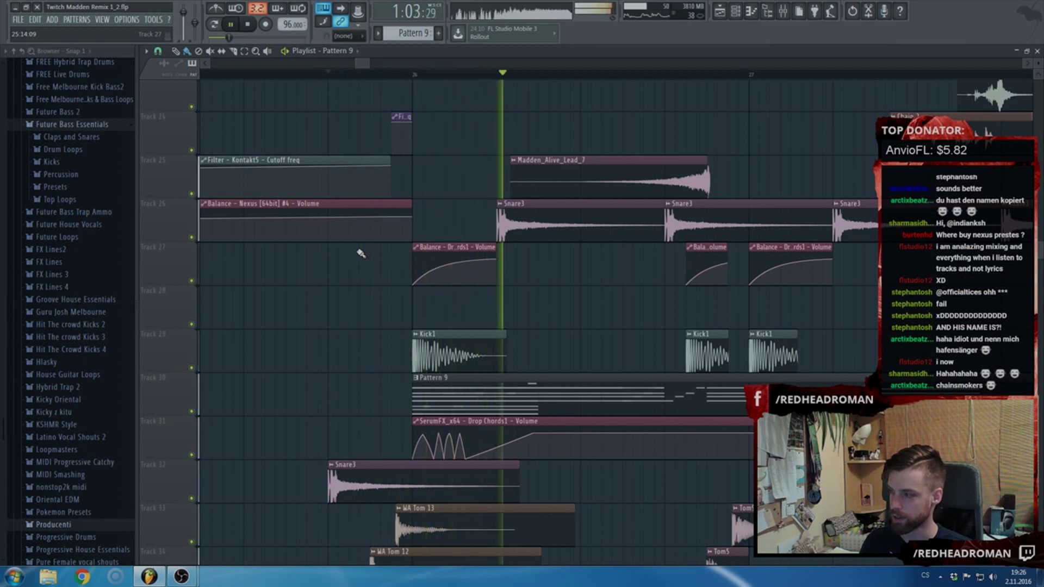
key("space")
- Add another dip after the opening dips in the SerumFX_x64 Drop Chords1 volume automation and play the drop to check it
scroll(465, 435, "up", 2)
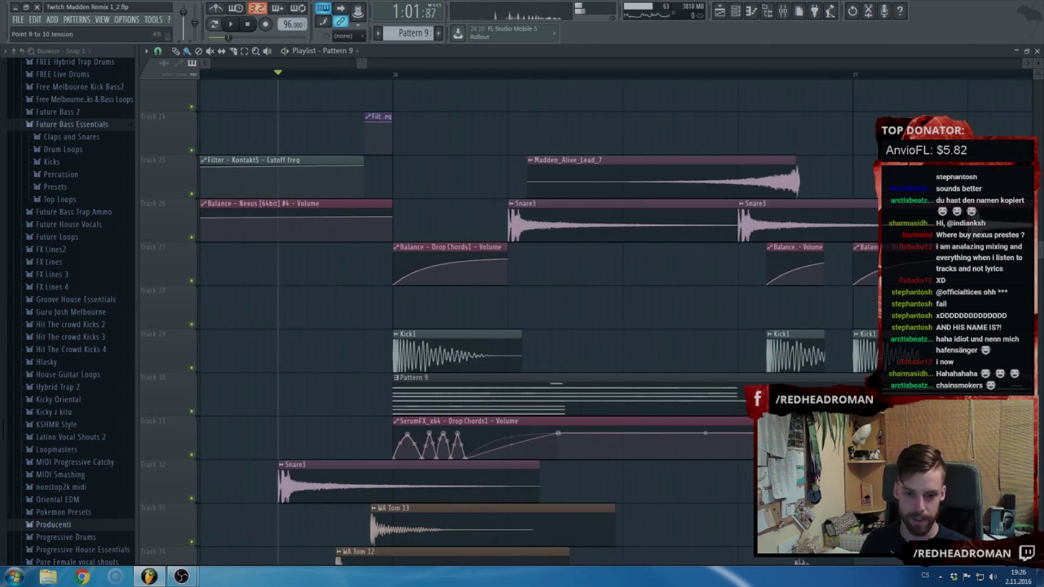
left_click_drag(492, 438, 513, 460)
key("space")
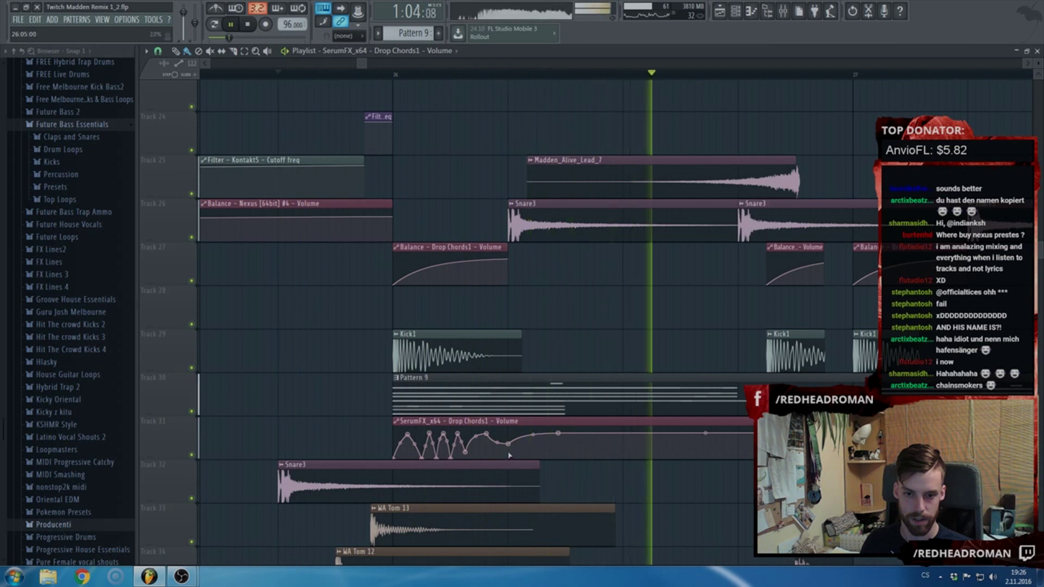
scroll(532, 436, "down", 2)
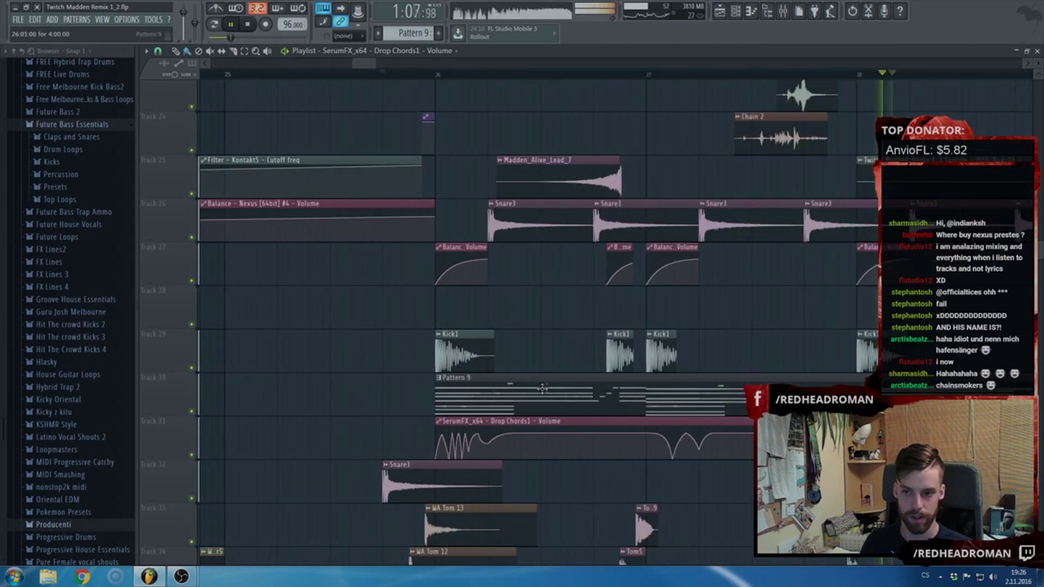
scroll(549, 391, "down", 3)
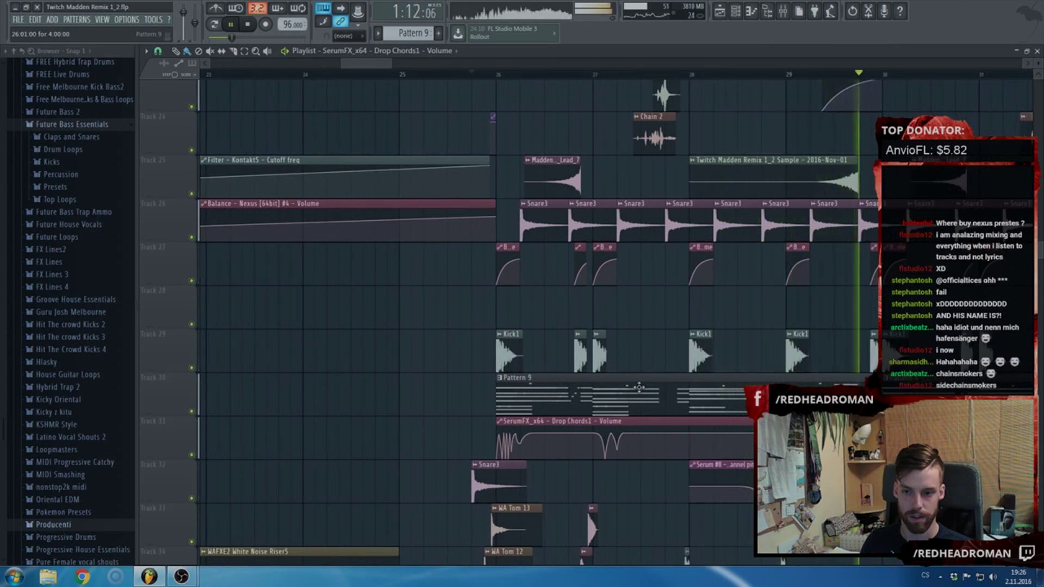
key("space")
scroll(541, 424, "up", 5)
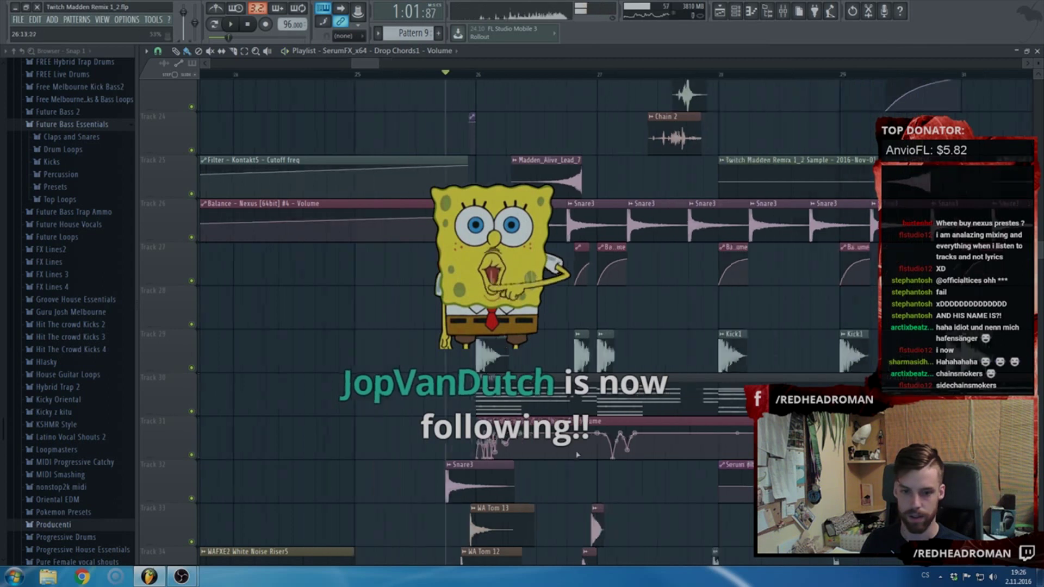
- Delete the added dips' points after the first two peaks in the SerumFX_x64 Drop Chords1 volume automation at bar 26
right_click(420, 458)
left_click(440, 382)
right_click(432, 457)
left_click(461, 382)
right_click(439, 457)
left_click(462, 382)
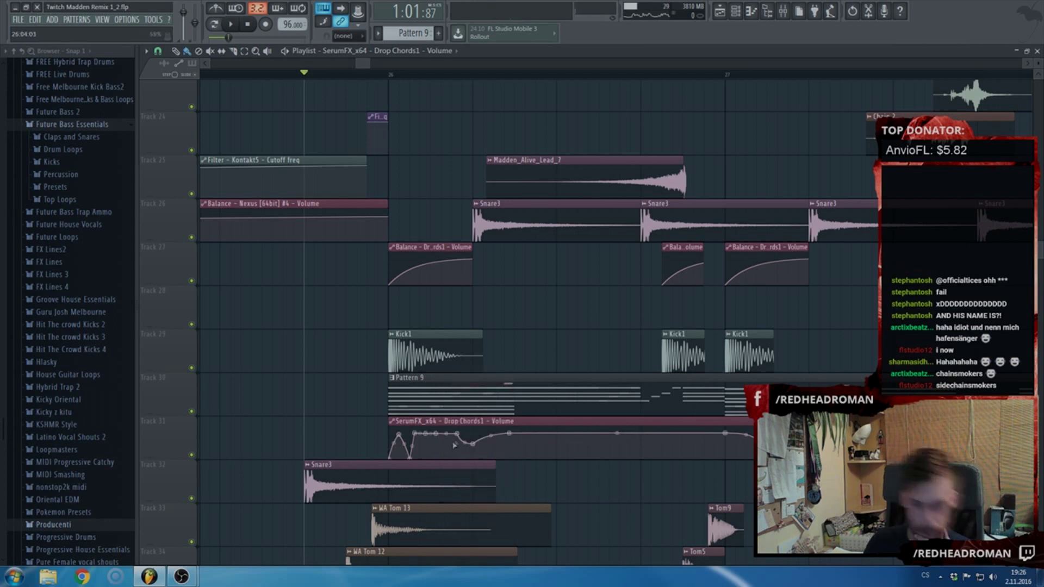
right_click(473, 456)
left_click(503, 382)
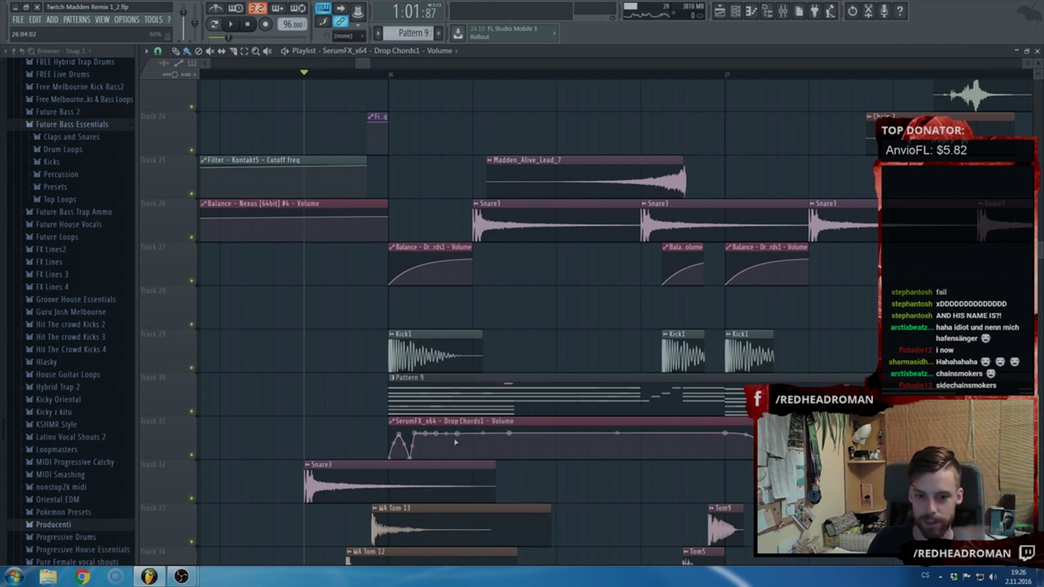
right_click(458, 456)
left_click(479, 382)
- Delete the remaining high points after the opening dip and the dip's low point in the drop chords volume automation
right_click(437, 434)
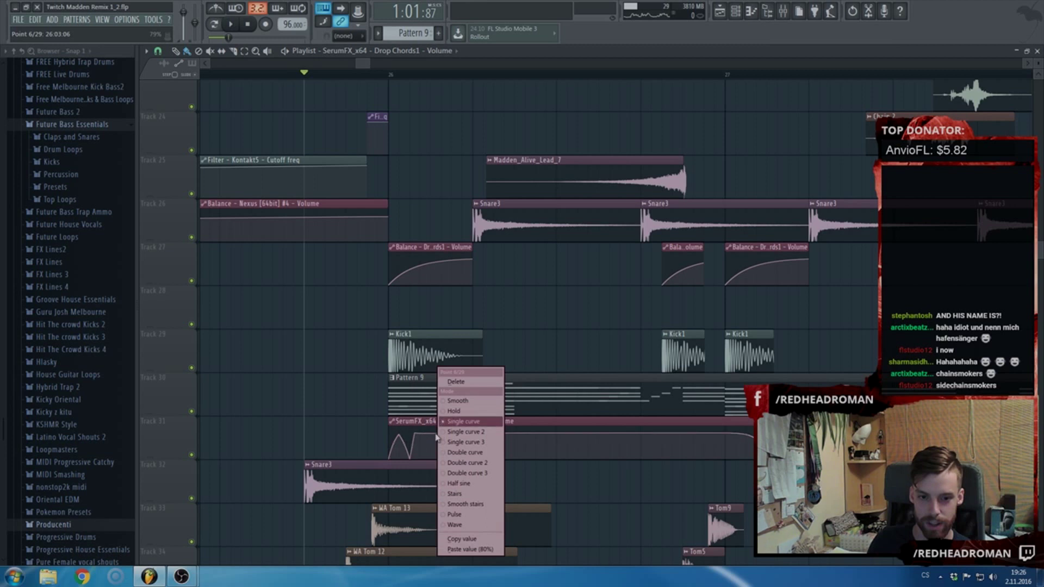
right_click(426, 434)
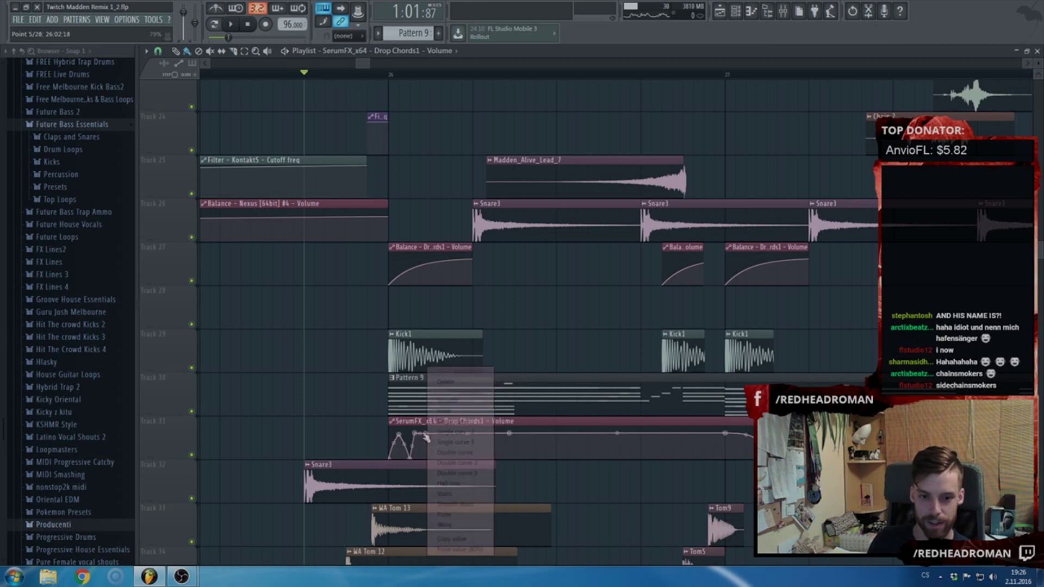
left_click(438, 383)
right_click(416, 434)
left_click(436, 382)
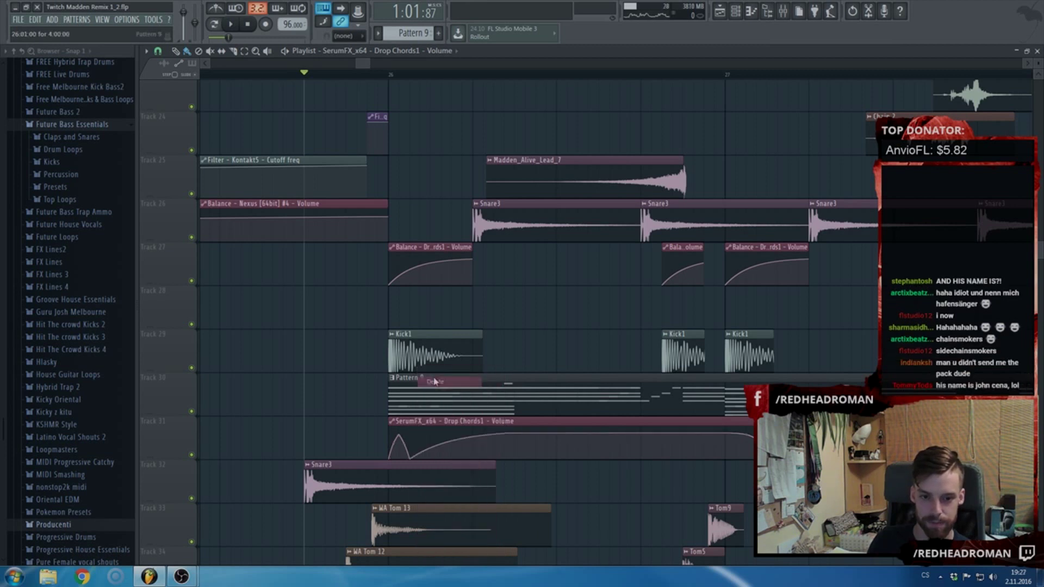
right_click(413, 459)
left_click(415, 400)
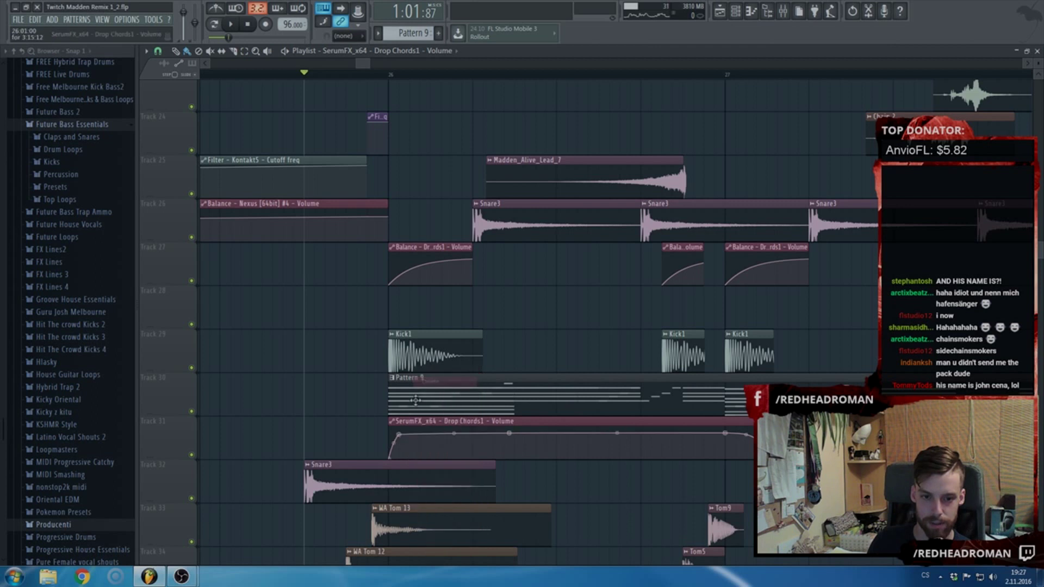
- Paste the second volume point's value onto the clip's first point and delete the second point
right_click(403, 436)
left_click(425, 539)
right_click(389, 458)
left_click(418, 549)
right_click(400, 435)
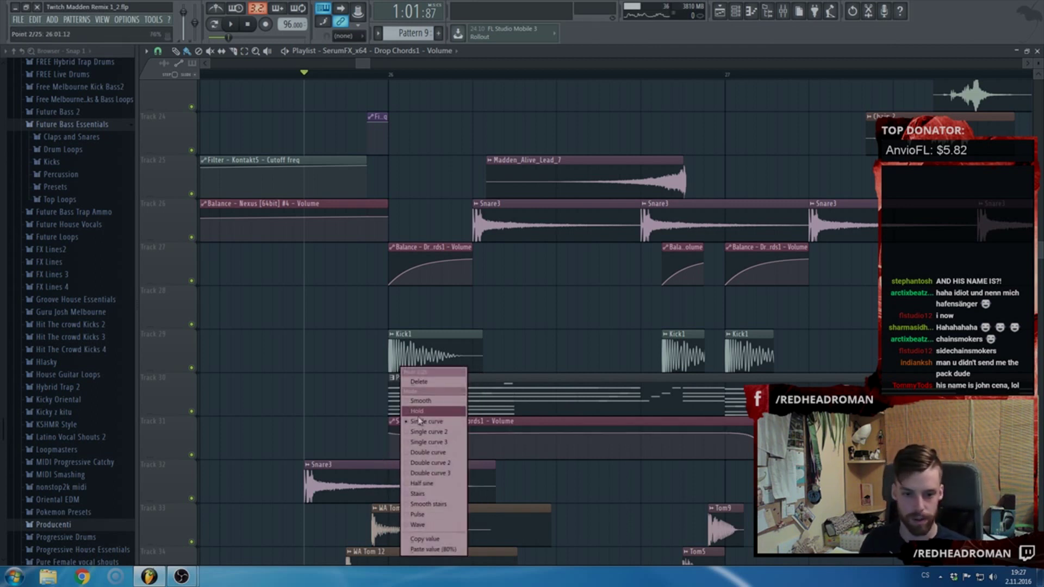
left_click(430, 385)
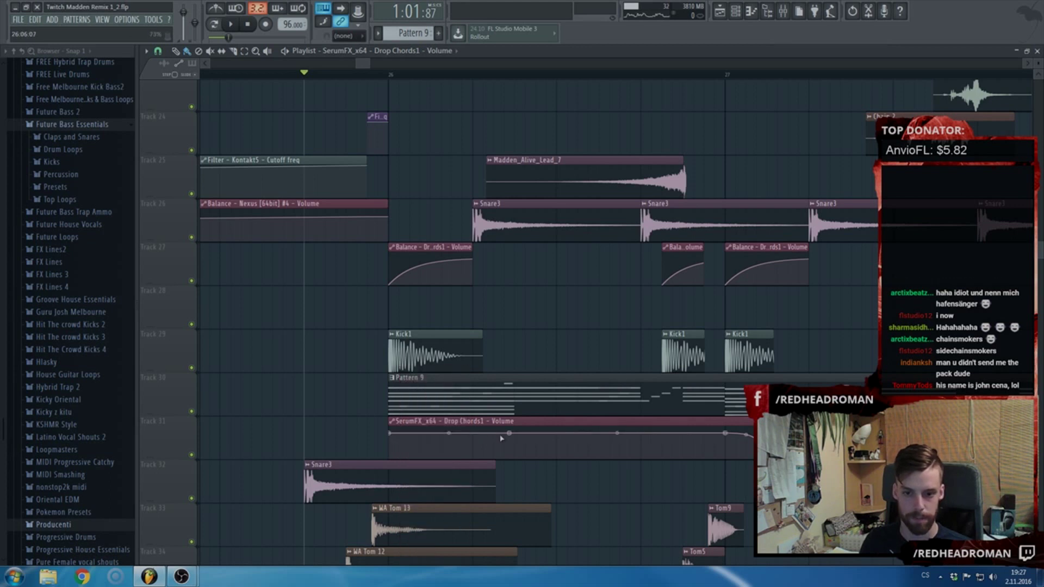
- Insert an empty playlist track below the drop chords volume automation and select the time range covering bars 26 to 29
scroll(380, 435, "down", 3)
right_click(155, 332)
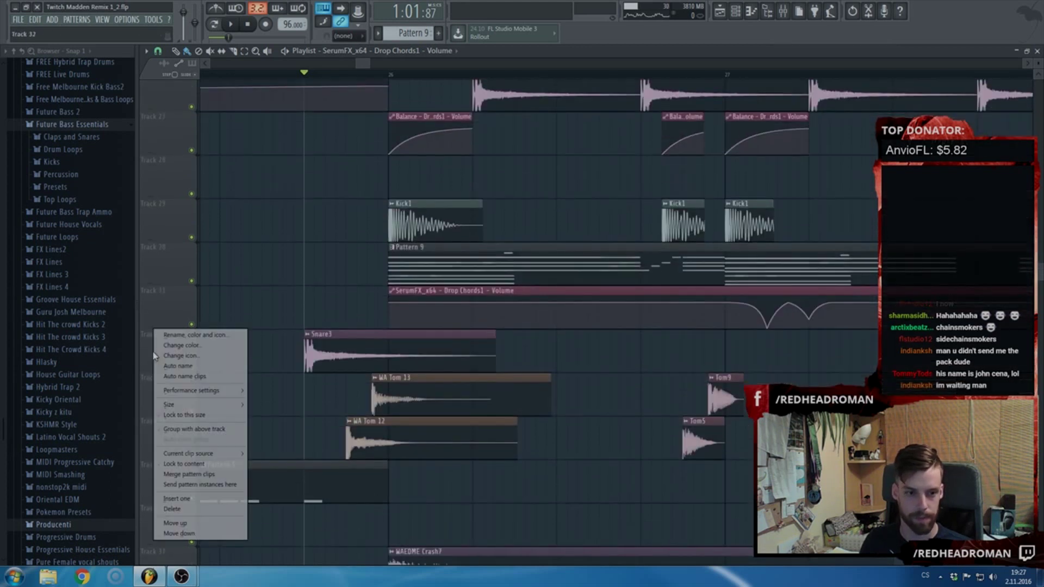
left_click(201, 497)
scroll(326, 79, "down", 2)
left_click_drag(325, 78, 862, 92)
scroll(867, 91, "down", 2)
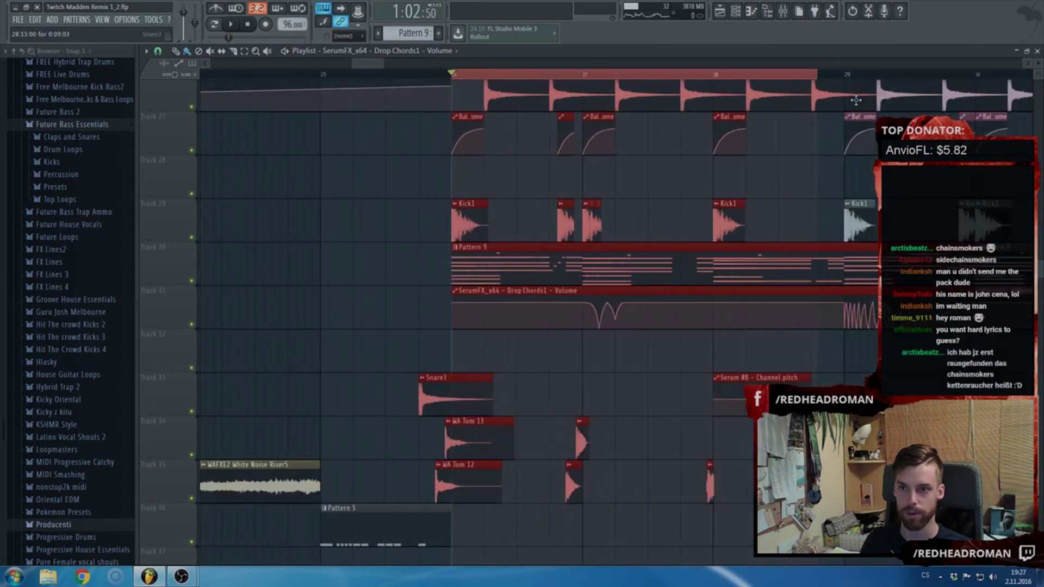
left_click_drag(947, 83, 989, 82)
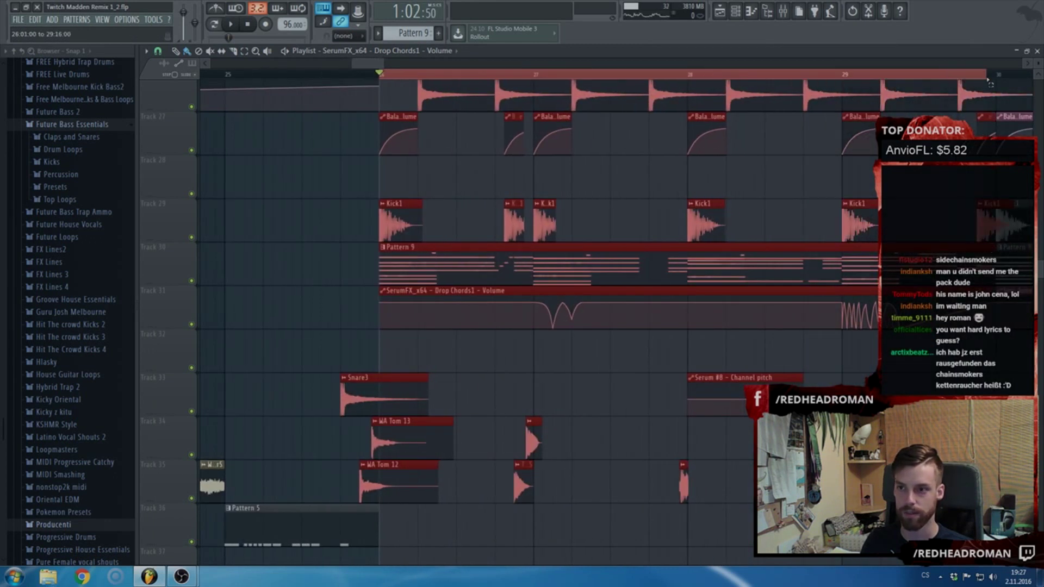
- Add a Fruity Filter effect to the Drop Chords1 mixer track
left_click(786, 20)
key("space")
key("space")
left_click(672, 297)
left_click(927, 371)
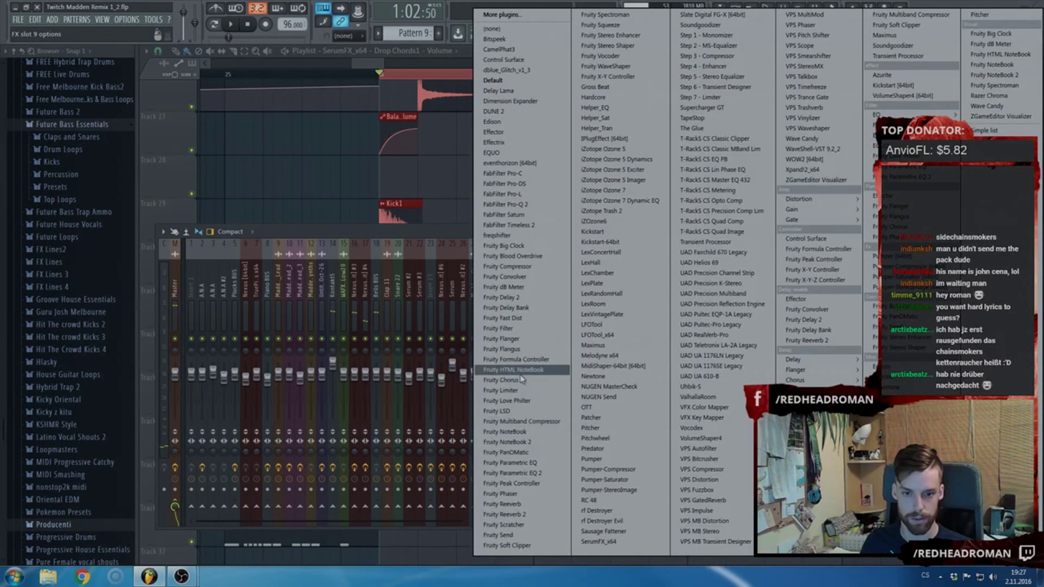
left_click(521, 330)
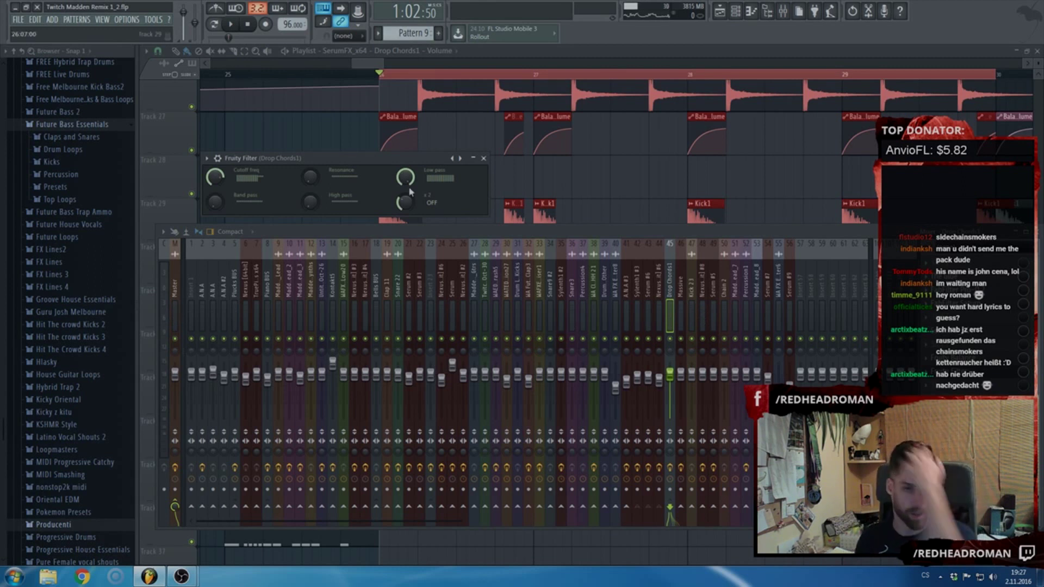
- Create an automation clip for the filter's Cutoff freq and move it to the empty Track 32
right_click(217, 180)
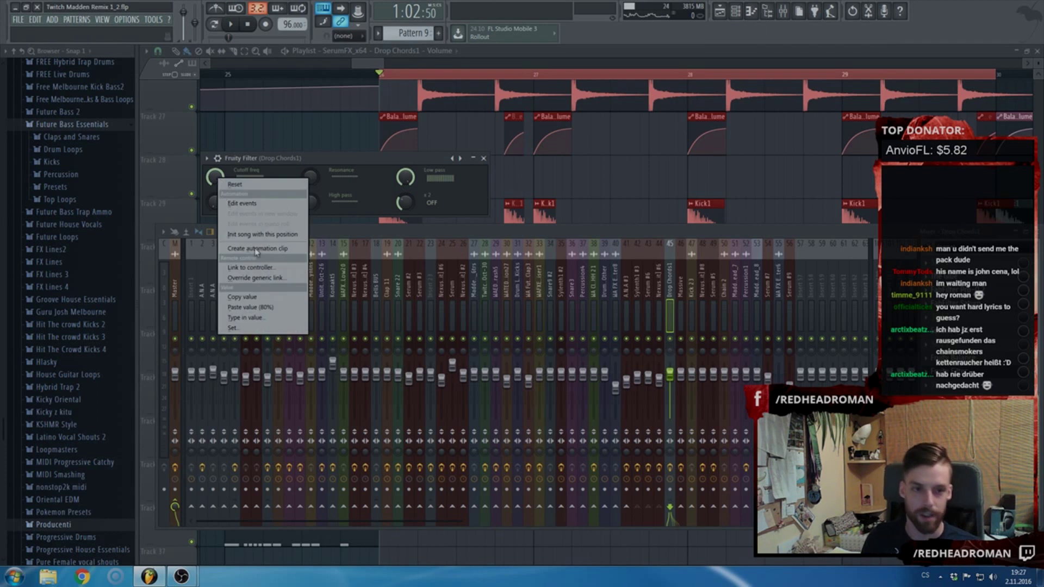
left_click(265, 249)
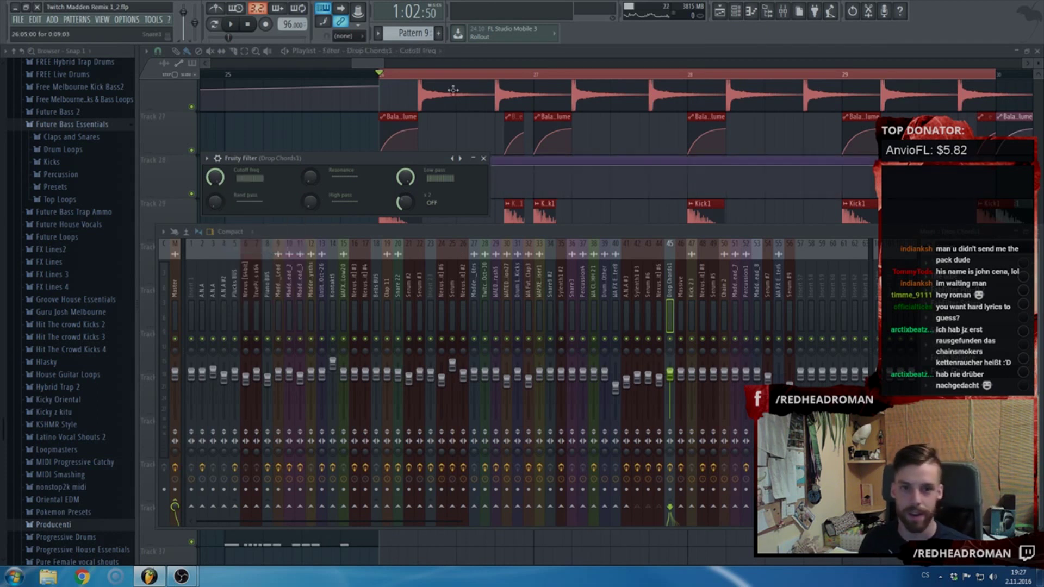
left_click(484, 61)
left_click_drag(427, 156, 419, 348)
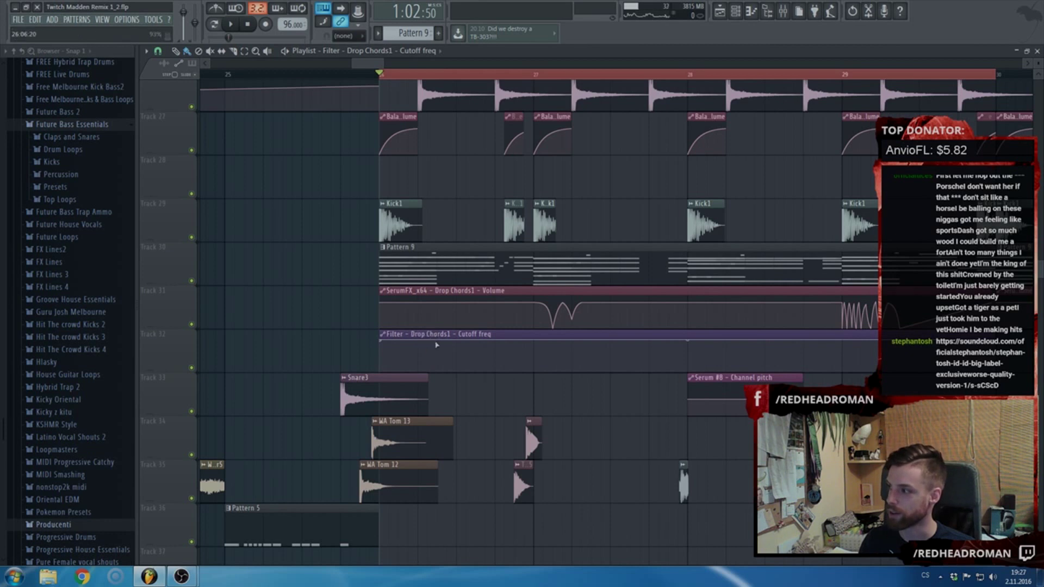
- Shape two successive curved rises from zero at the start of the filter cutoff automation at bar 26 and play them
scroll(414, 348, "up", 3)
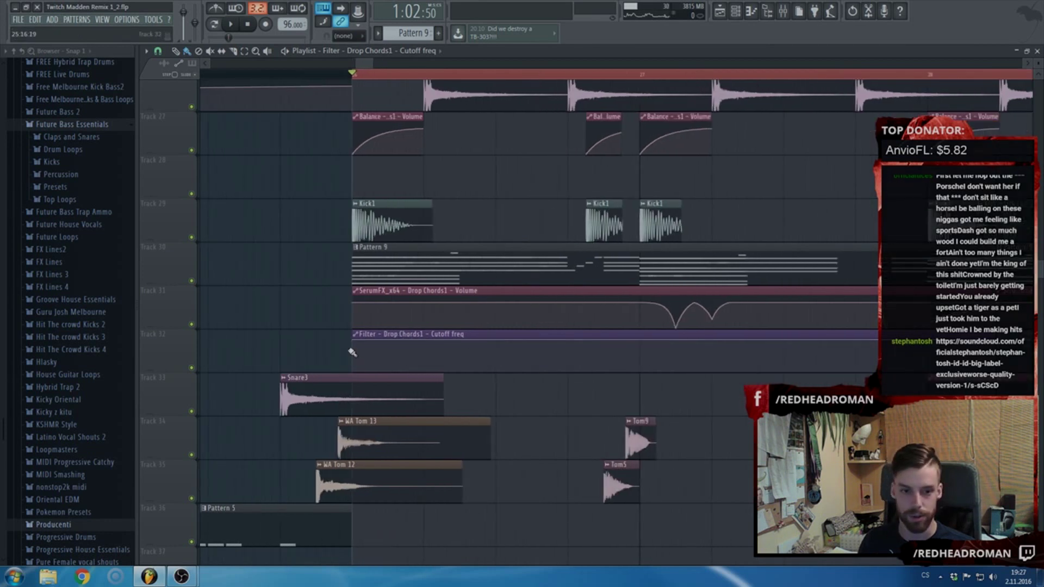
right_click(355, 346)
left_click(383, 513)
scroll(389, 381, "up", 2)
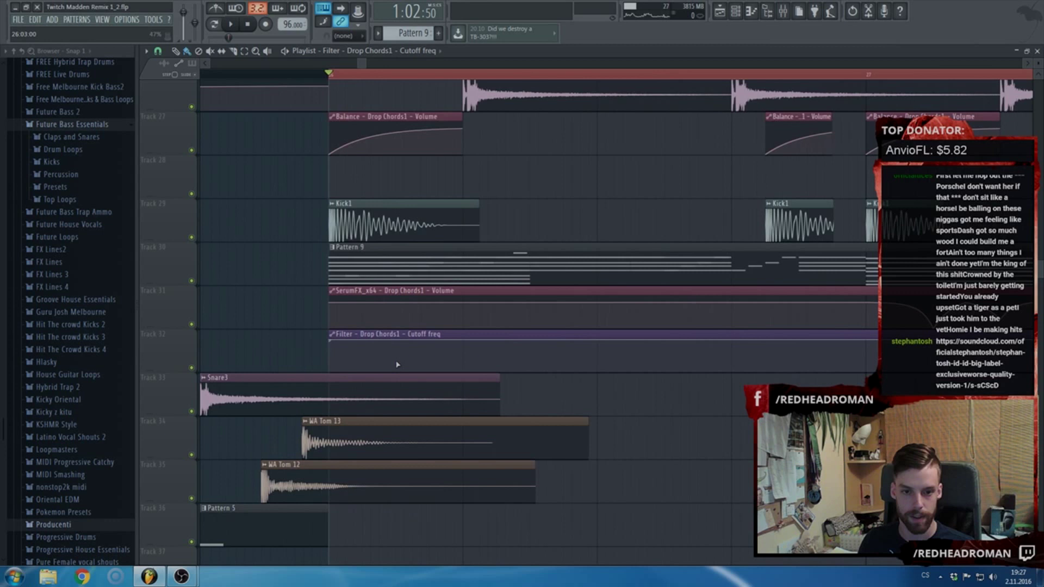
left_click_drag(334, 341, 330, 371)
left_click_drag(395, 341, 463, 342)
key("space")
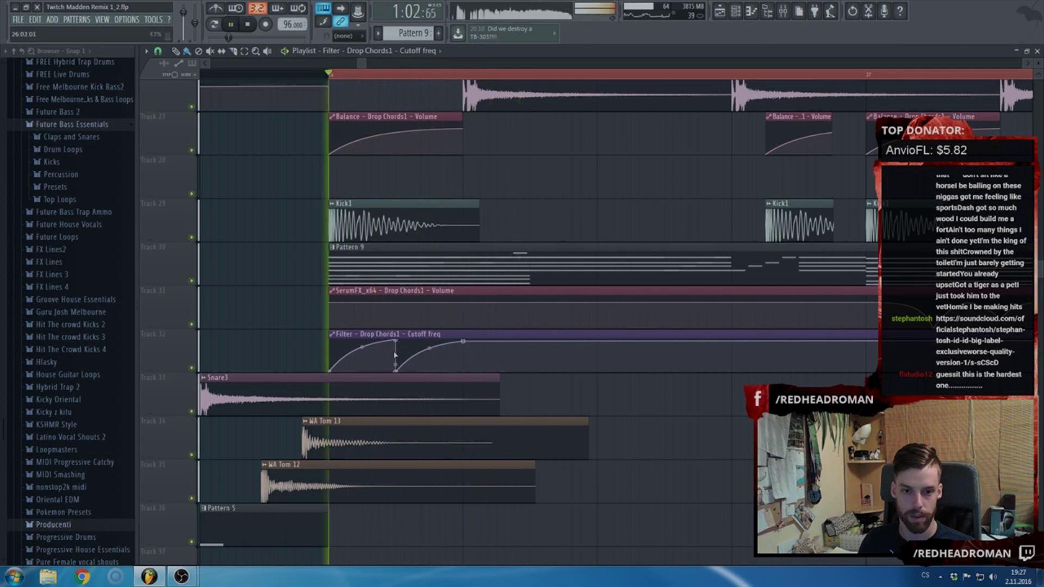
- Reshape the cutoff automation into a rise, a curved fall to zero at step 5 and a second rise to step 7, then play it
right_click(397, 370)
left_click(415, 381)
key("space")
left_click_drag(463, 342, 496, 354)
key("space")
right_click(531, 341)
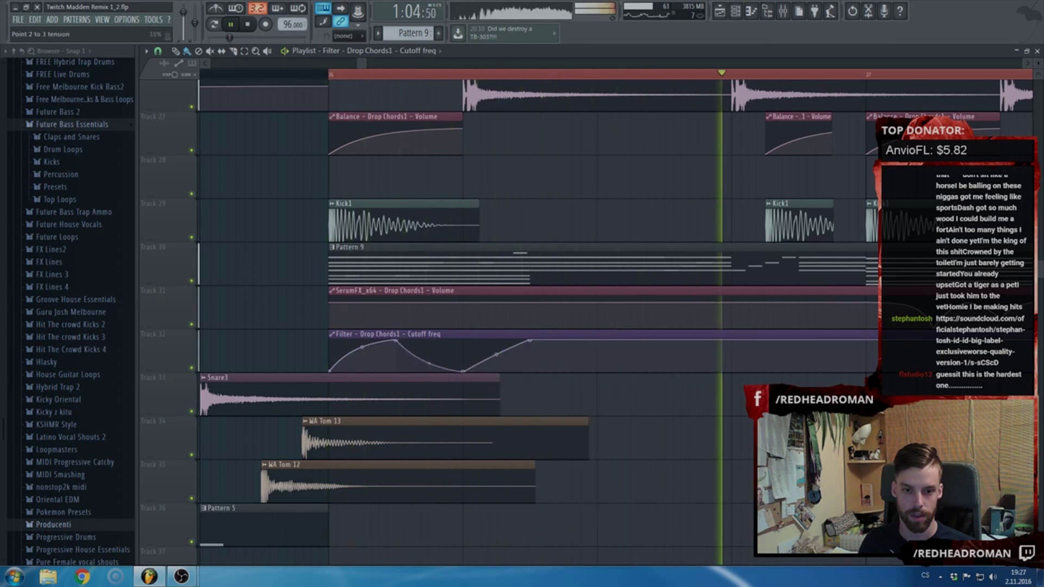
key("space")
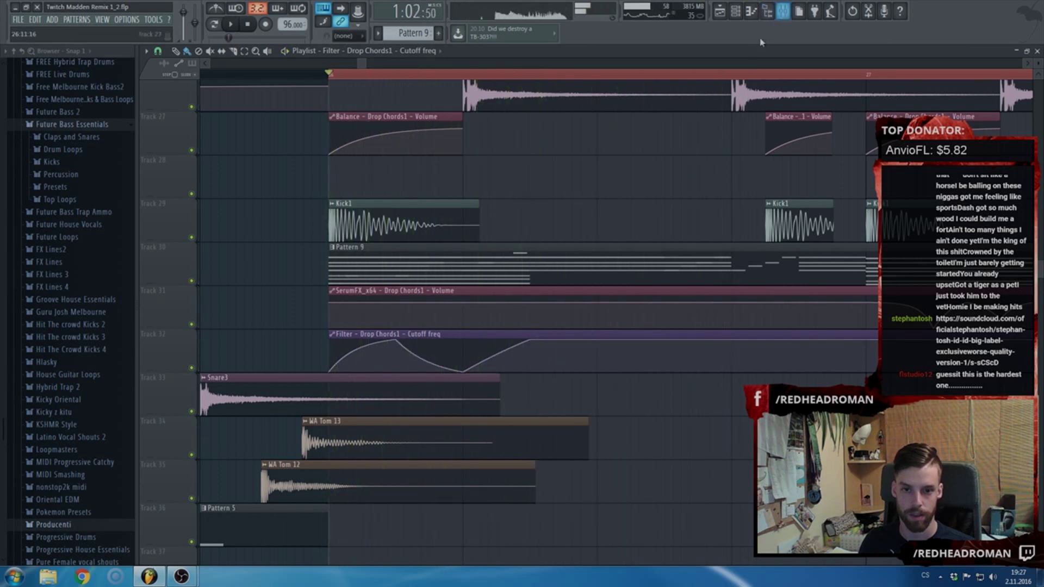
- Add another quick dip and peak before the cutoff automation's low point at step 5 and play the drop
right_click(420, 366)
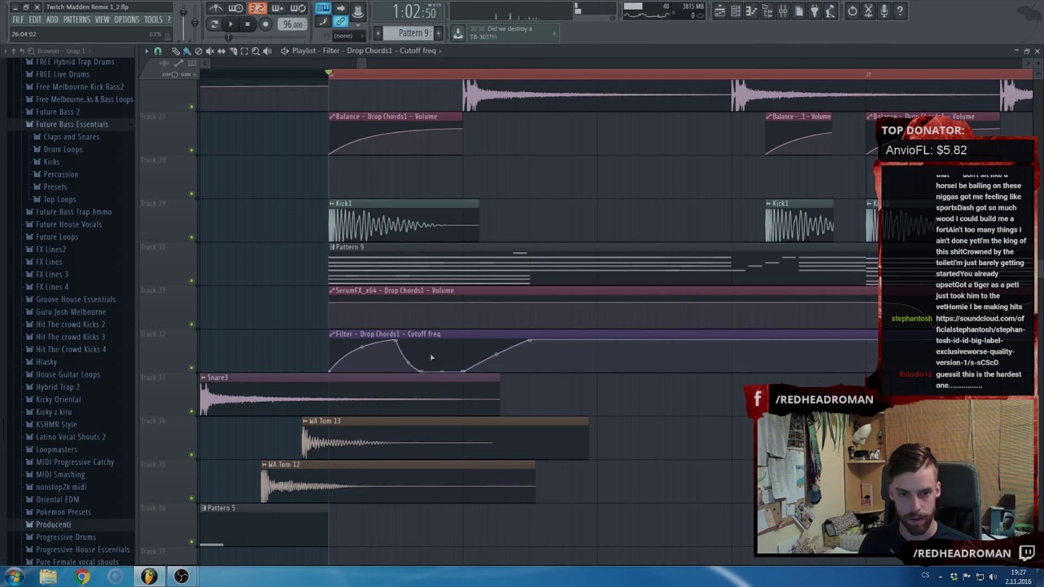
key("space")
key("space")
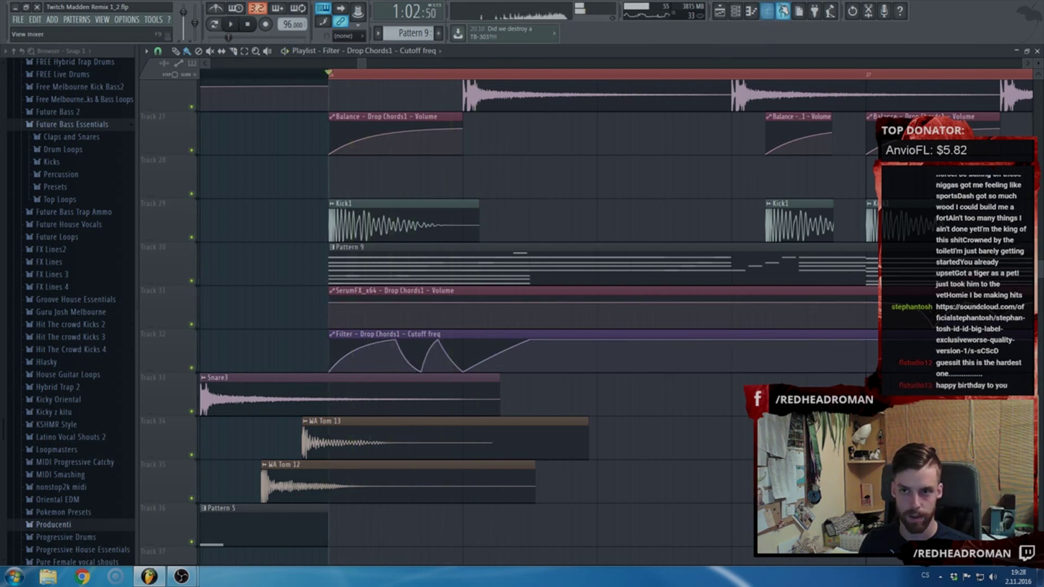
- Solo Drop Chords1 in the mixer and listen to the start of the drop
left_click(783, 11)
key("space")
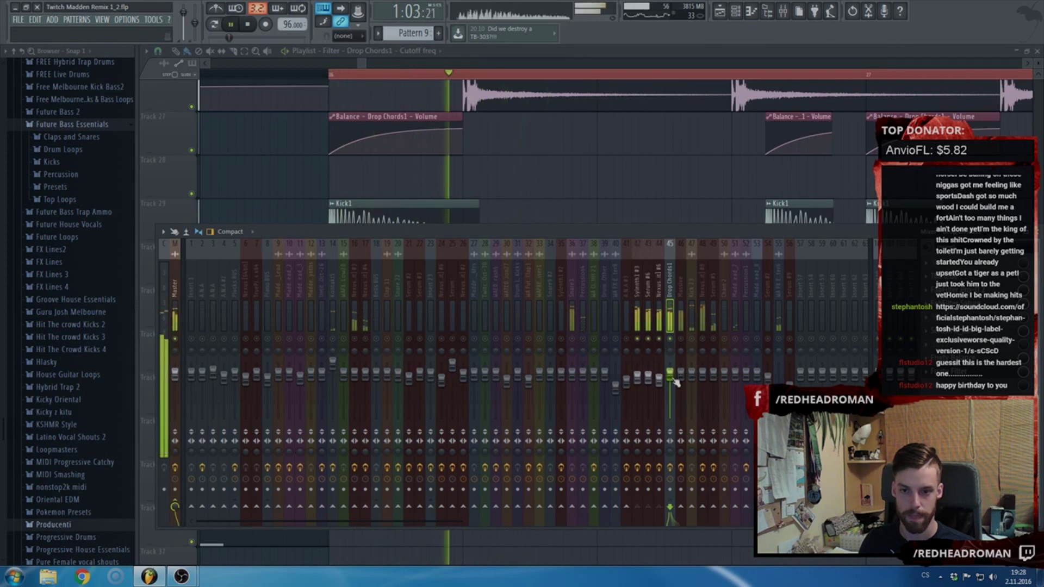
key("space")
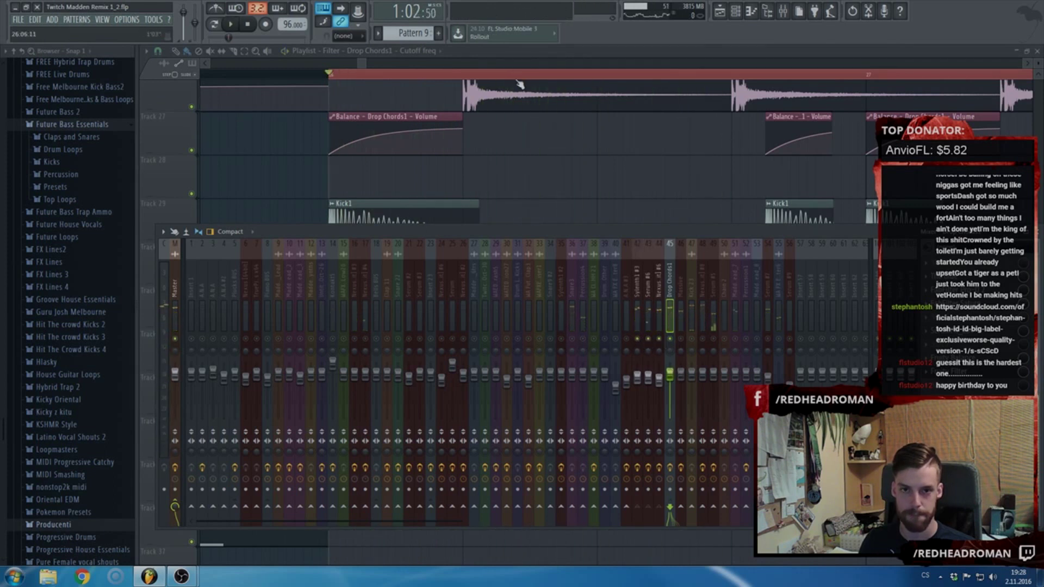
- Delete the extra dip and peak points between the first point and step 5 of the cutoff automation
key("F9")
right_click(422, 374)
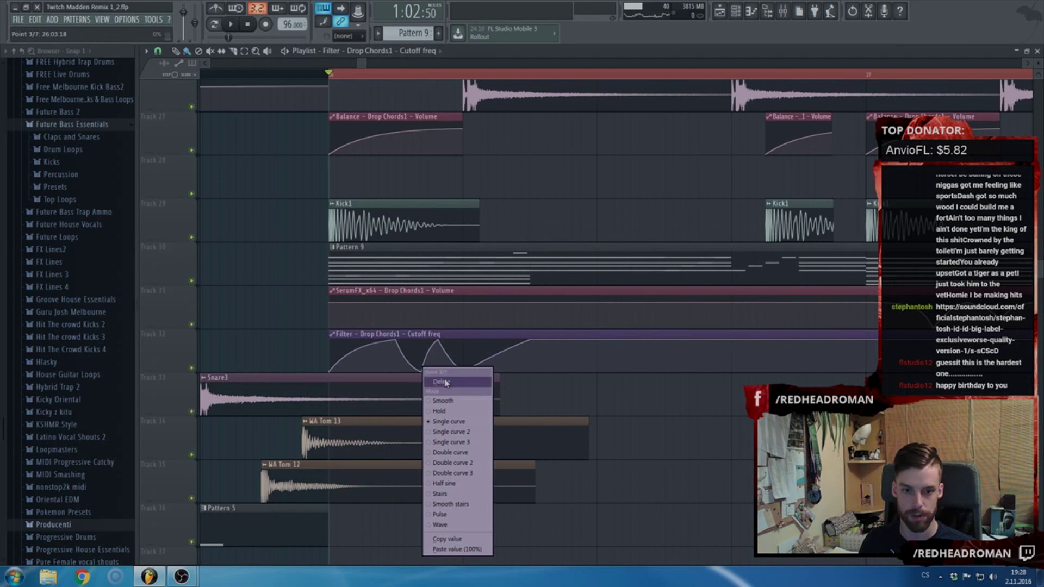
left_click(445, 382)
right_click(436, 342)
left_click(452, 356)
right_click(398, 343)
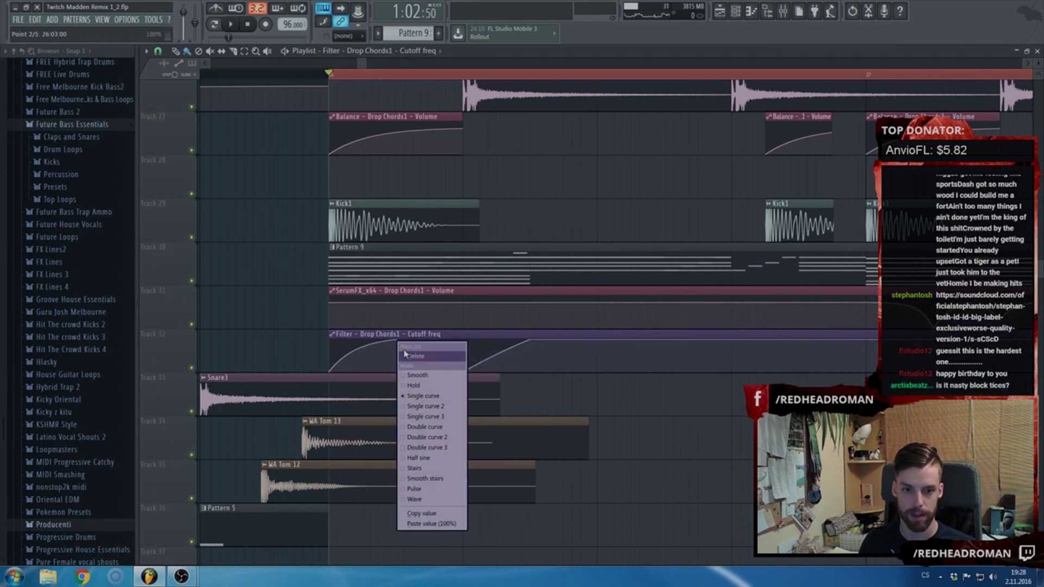
left_click(408, 356)
- Raise the cutoff point at step 5 of bar 26 to full, bend the opening rise upward and play it
left_click_drag(467, 372, 462, 340)
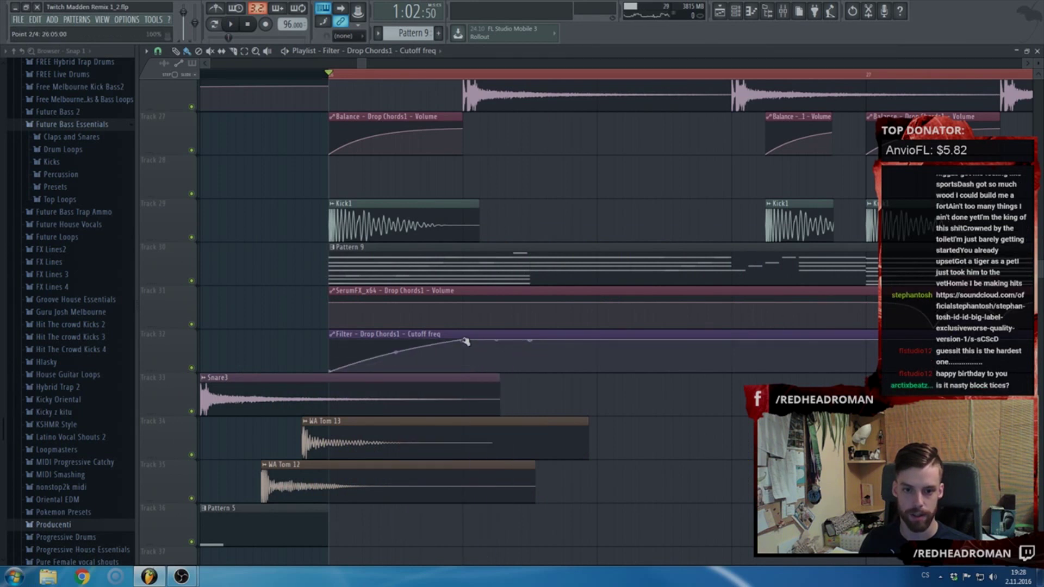
key("space")
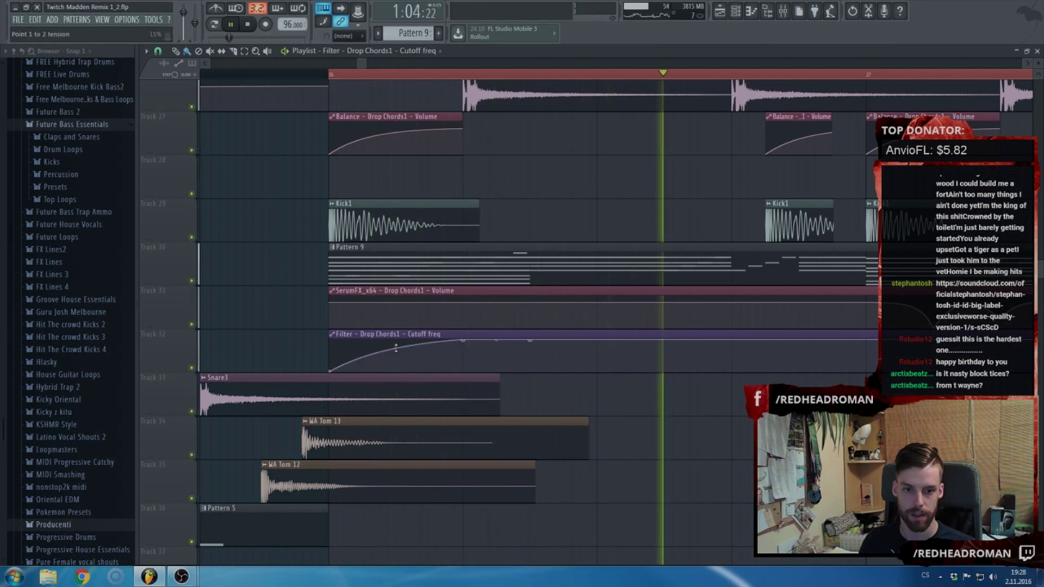
key("space")
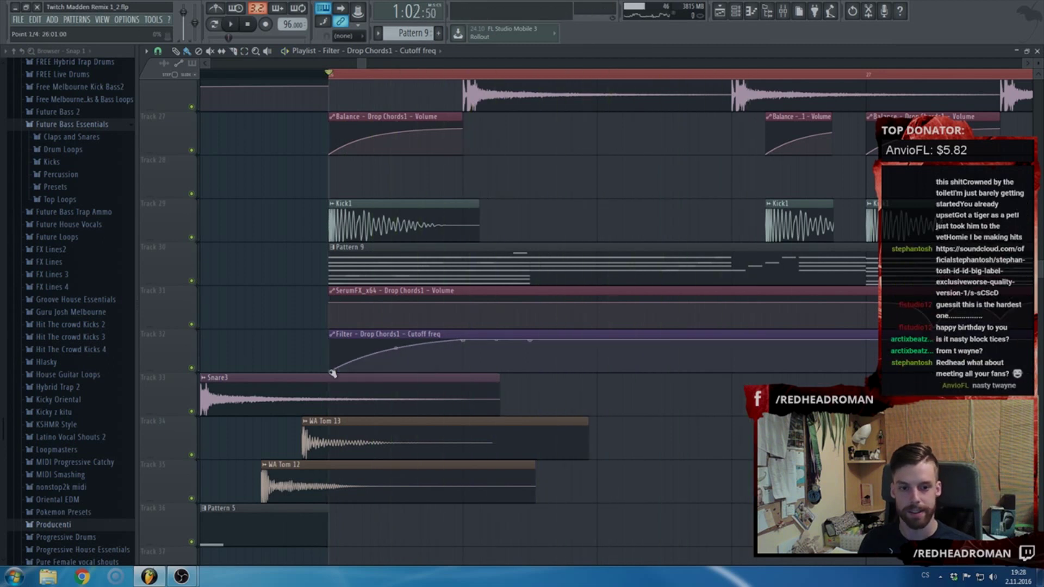
- End the Drop Chords1 solo, clear the time selection and play the full drop from just before bar 26
left_click(783, 12)
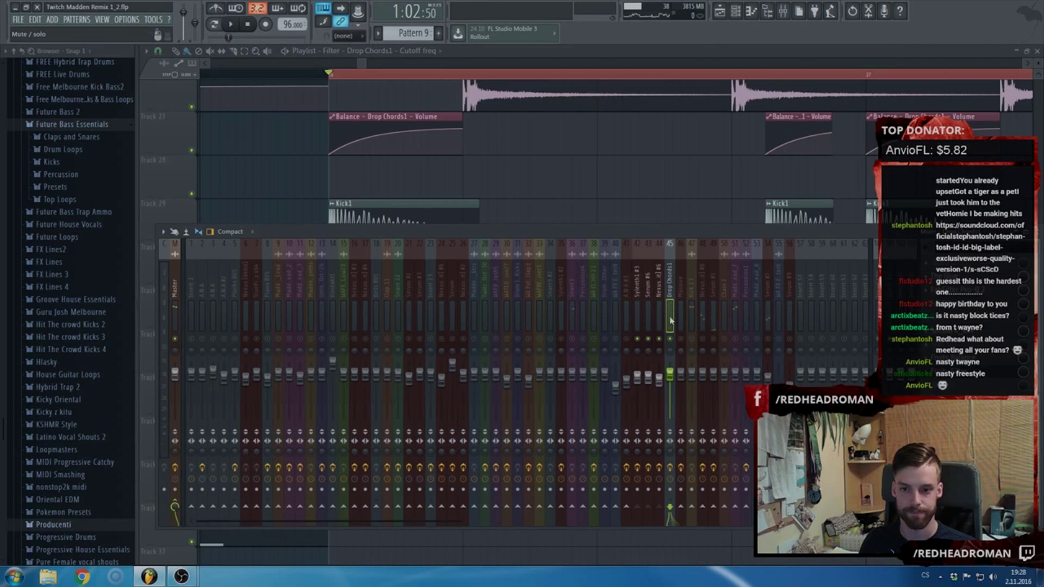
key("space")
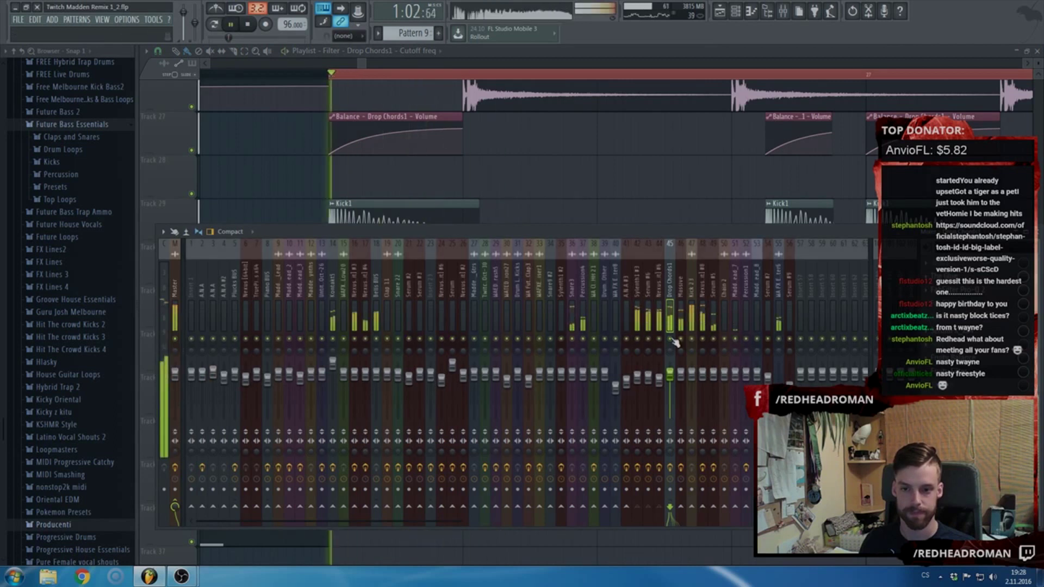
right_click(585, 75)
scroll(475, 146, "down", 3)
left_click(303, 74)
scroll(460, 262, "down", 6)
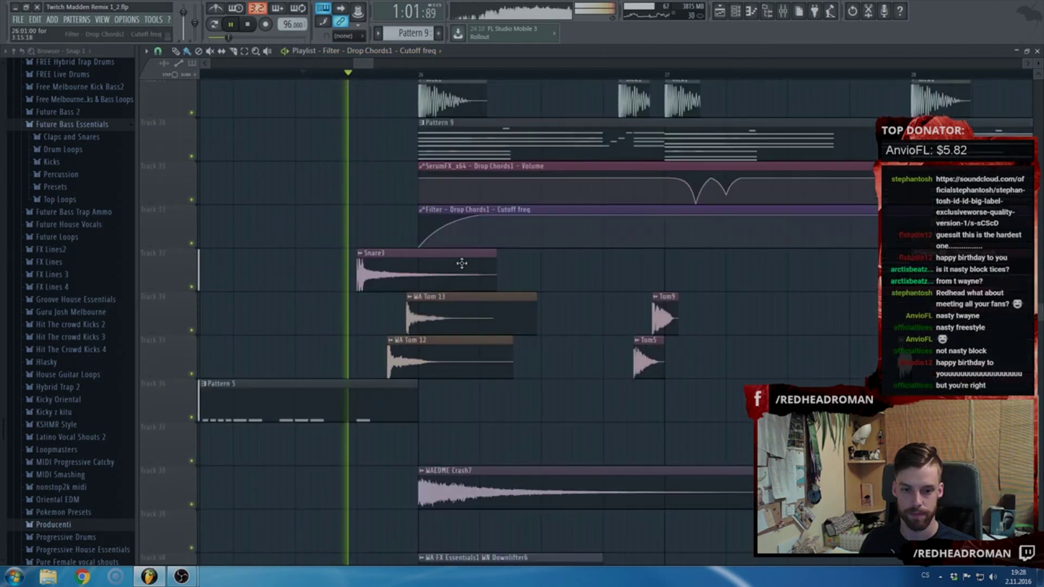
scroll(609, 310, "up", 6)
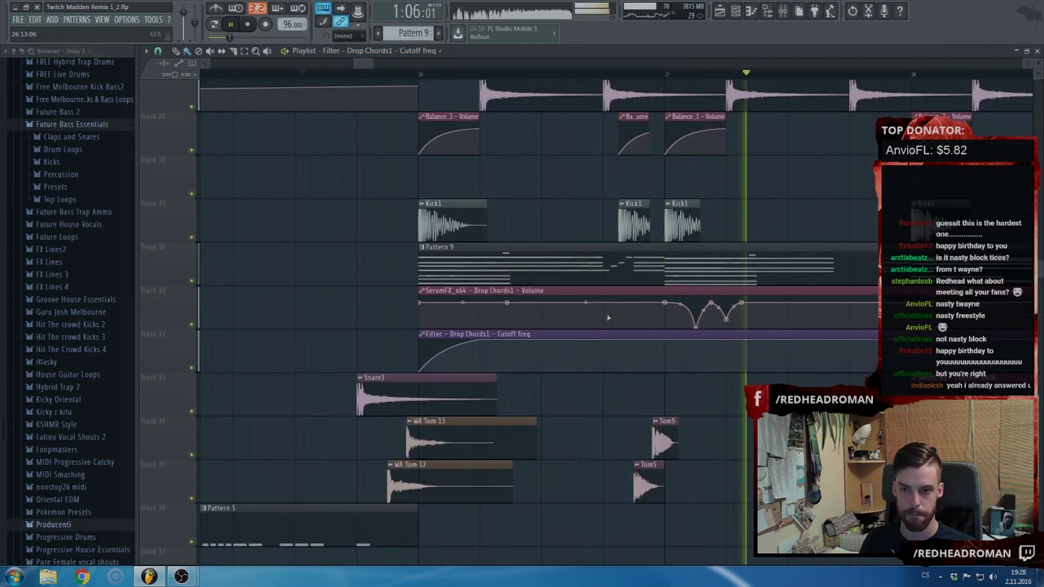
scroll(569, 326, "down", 2)
scroll(762, 357, "up", 1)
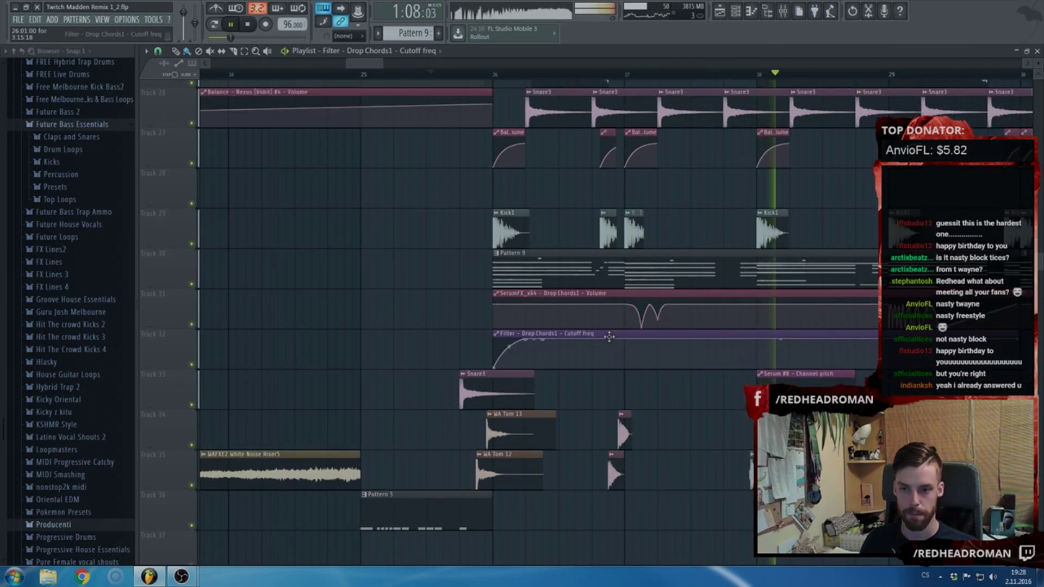
- Insert an empty track below the Drop Chords1 cutoff automation and copy the cutoff clip to bar 30
scroll(763, 357, "up", 1)
right_click(162, 395)
left_click(185, 515)
scroll(476, 499, "down", 3)
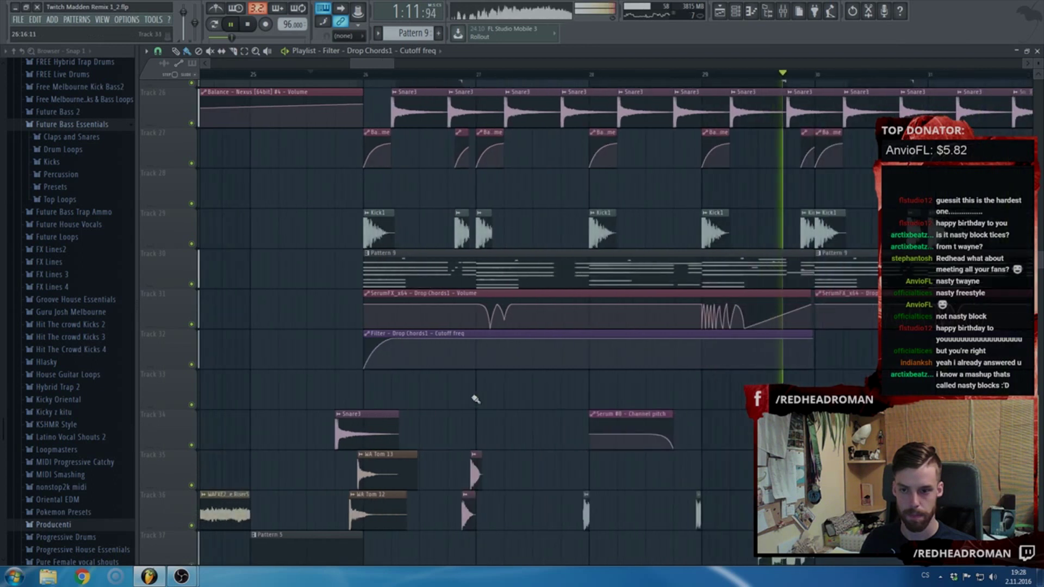
key("space")
left_click_drag(401, 339, 843, 338)
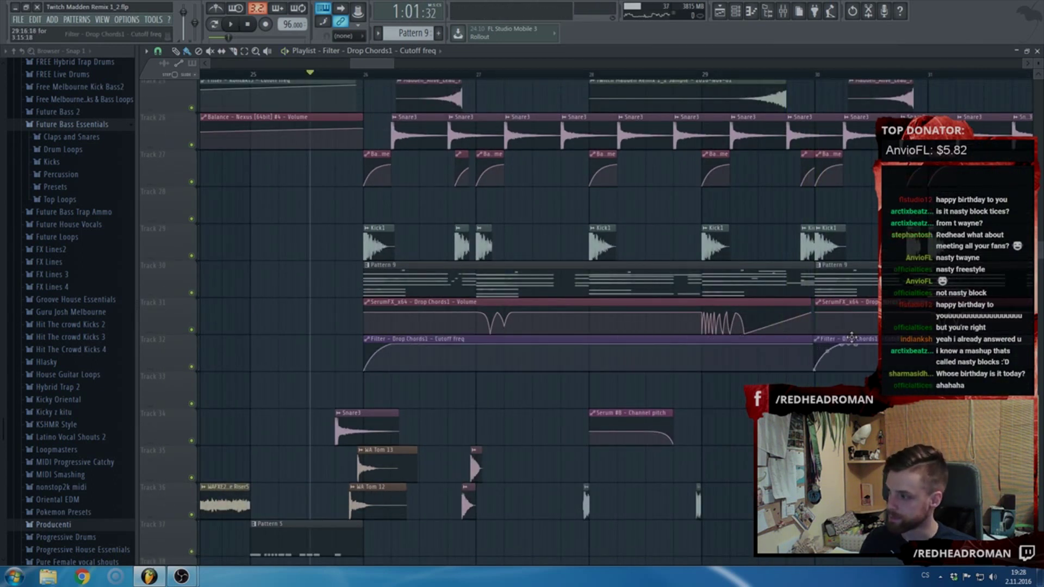
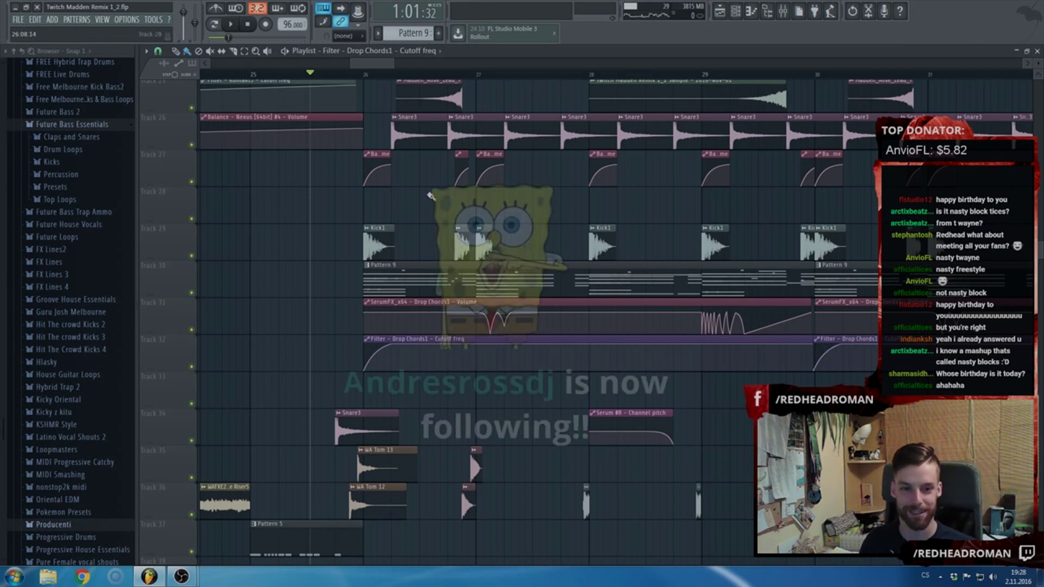
- Close the playlist and the leftover mixer effect windows
scroll(379, 217, "up", 3)
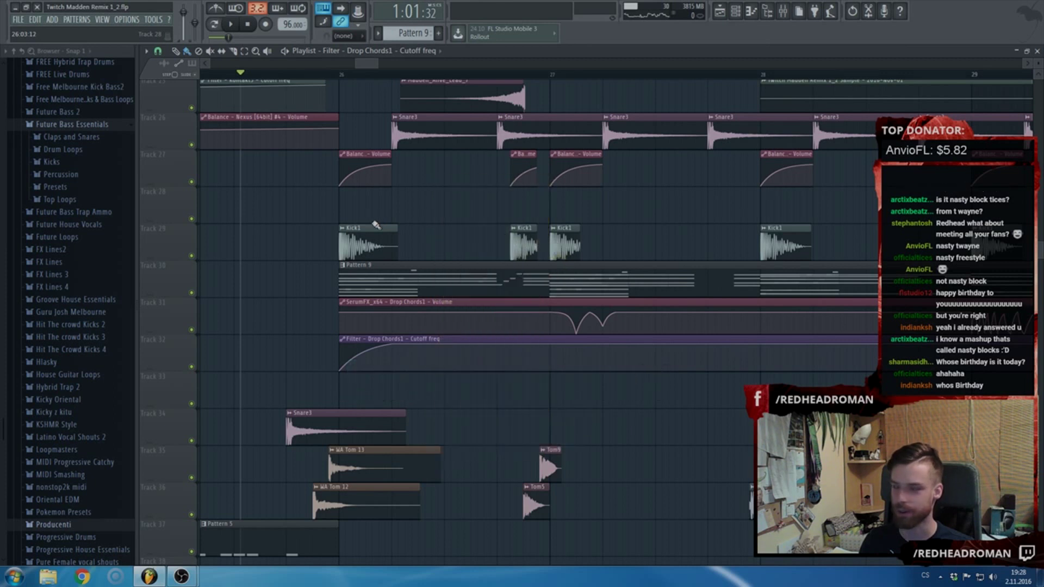
key("F5")
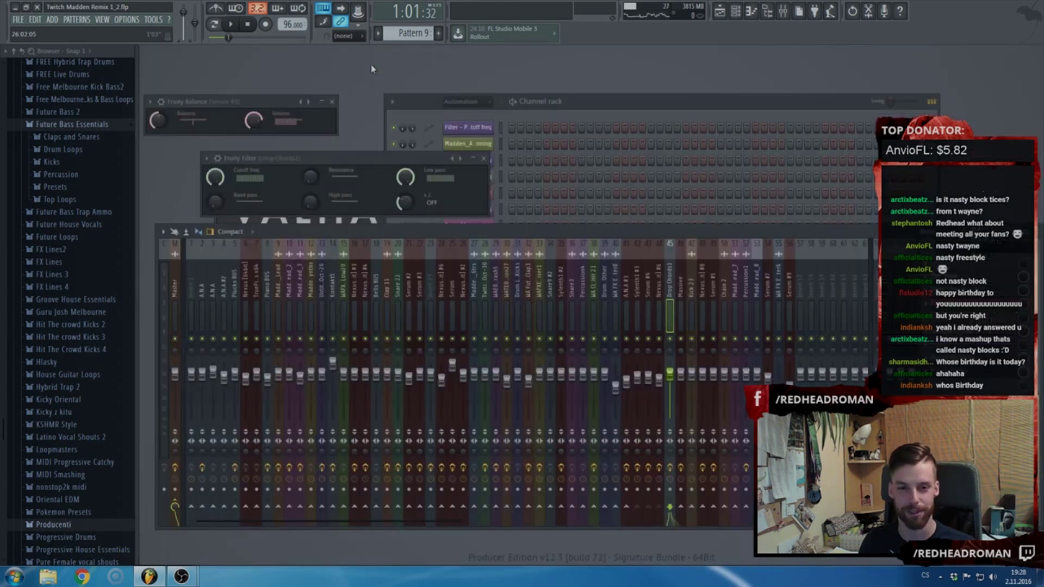
key("Escape")
key("Escape")
key("Escape")
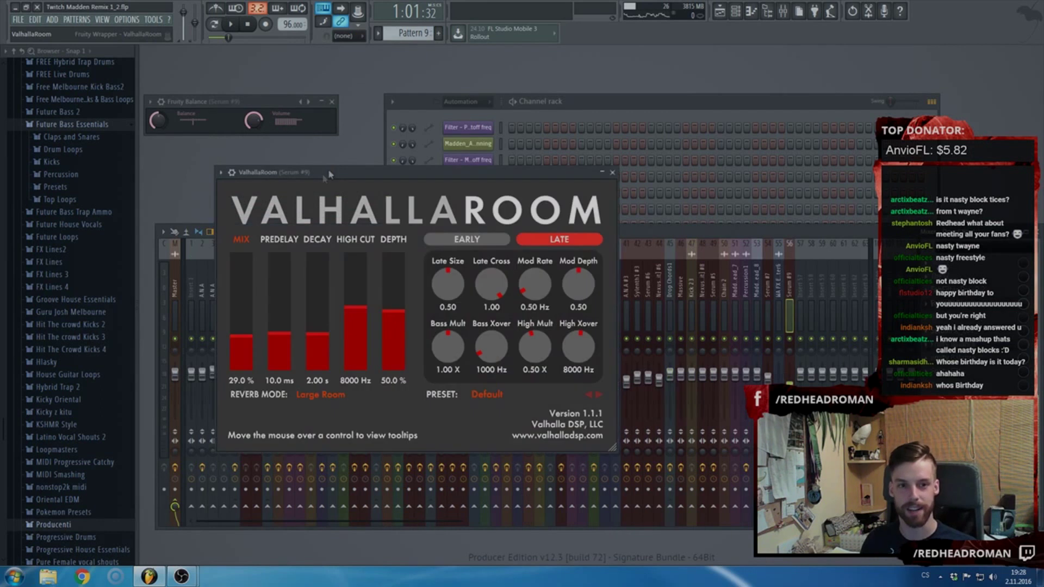
- List the unsorted channels in the channel rack and open the Nexus #9 instrument's preset browser
key("F9")
left_click(462, 102)
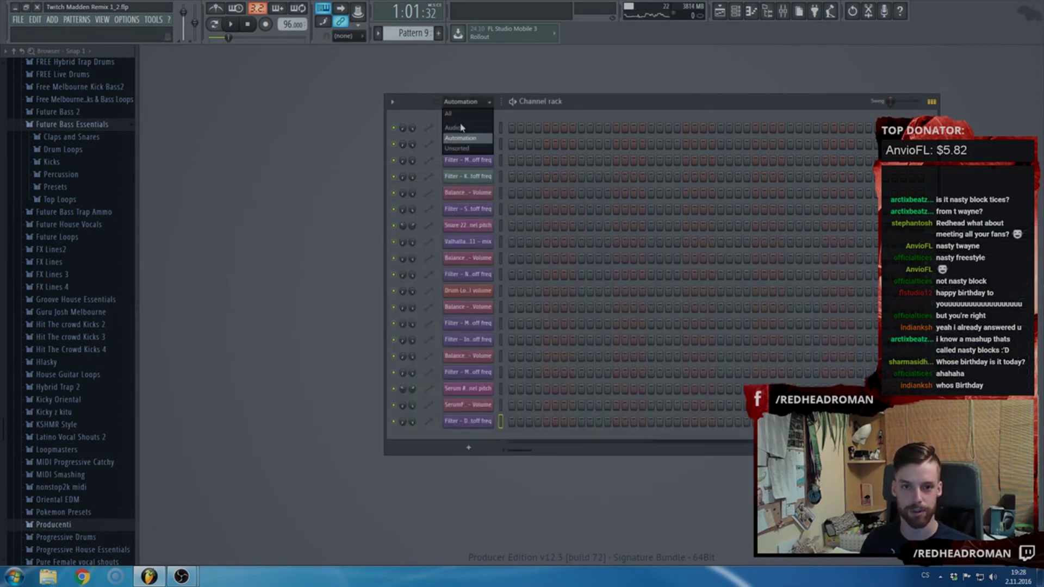
left_click(457, 148)
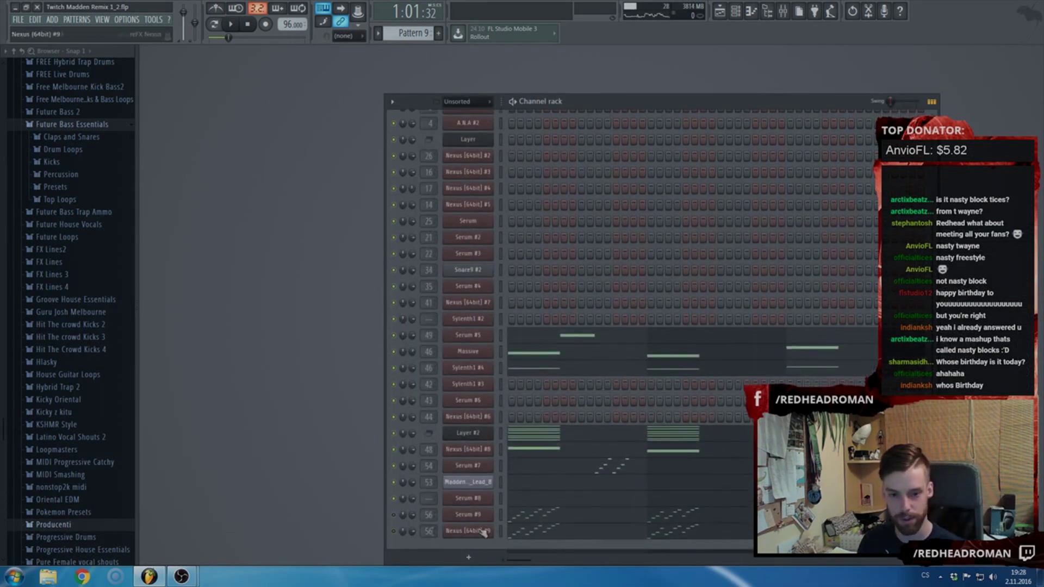
left_click(467, 532)
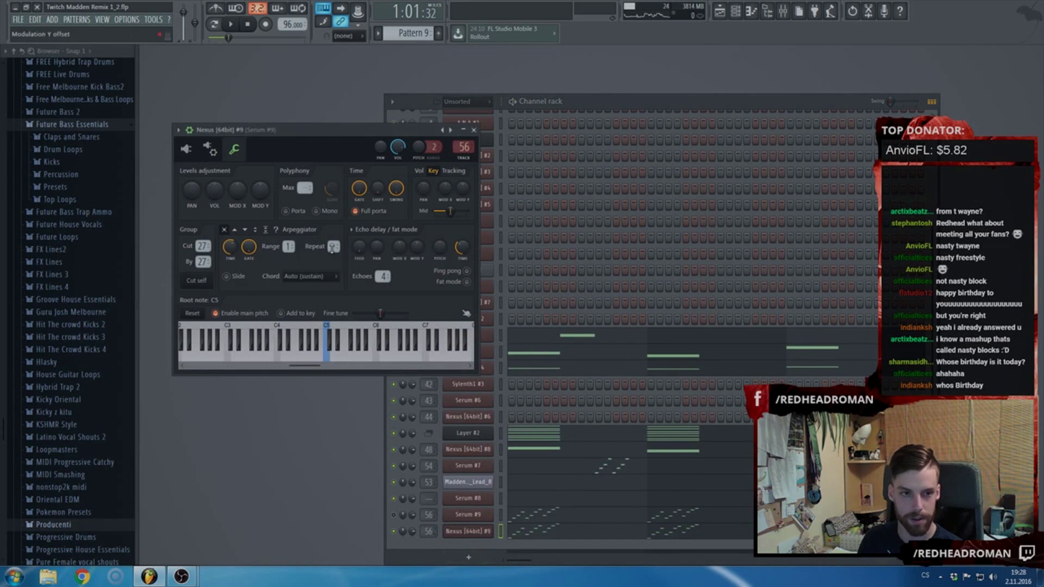
left_click(187, 150)
- Try the LD Hypernova and LD Humming presets from XP EDM 3 in Nexus #9
scroll(426, 270, "up", 5)
left_click(430, 245)
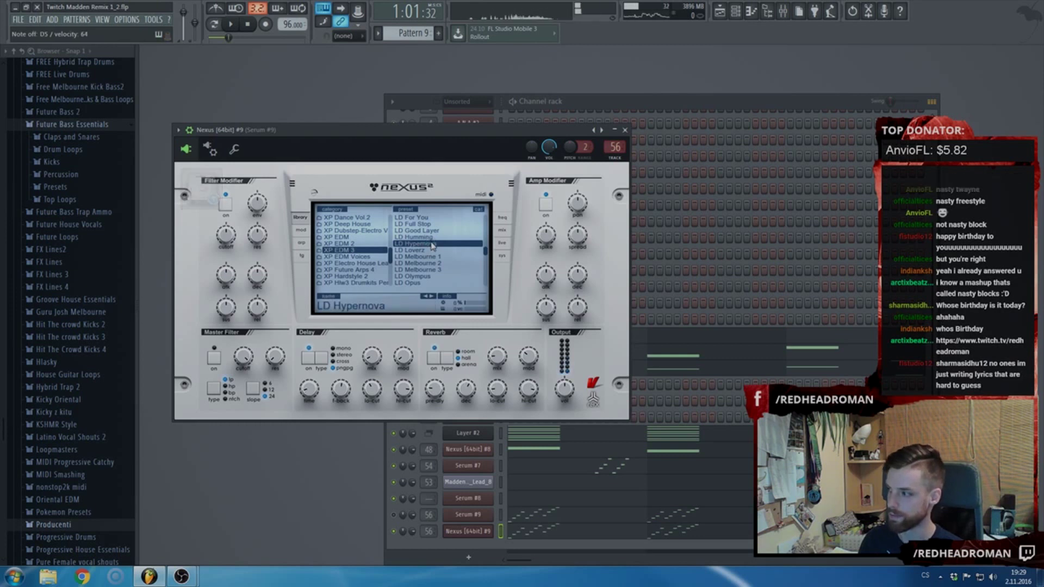
left_click(429, 238)
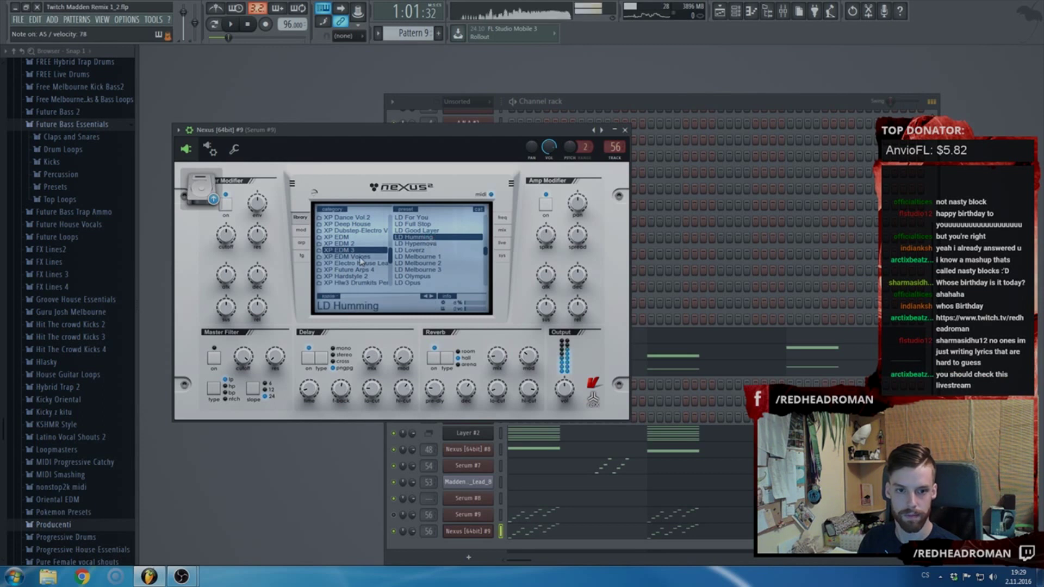
- Audition PL African Kalimba 2 from the Ethno expansion and load PL Indian Santur 6RR 2Vel in Nexus #9
scroll(373, 271, "down", 2)
left_click(374, 271)
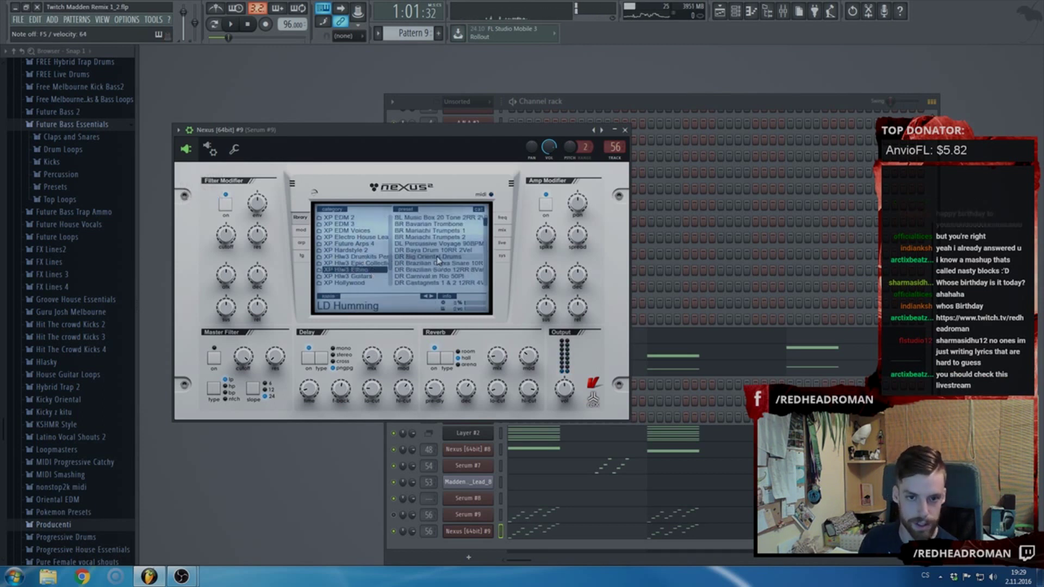
scroll(439, 257, "down", 4)
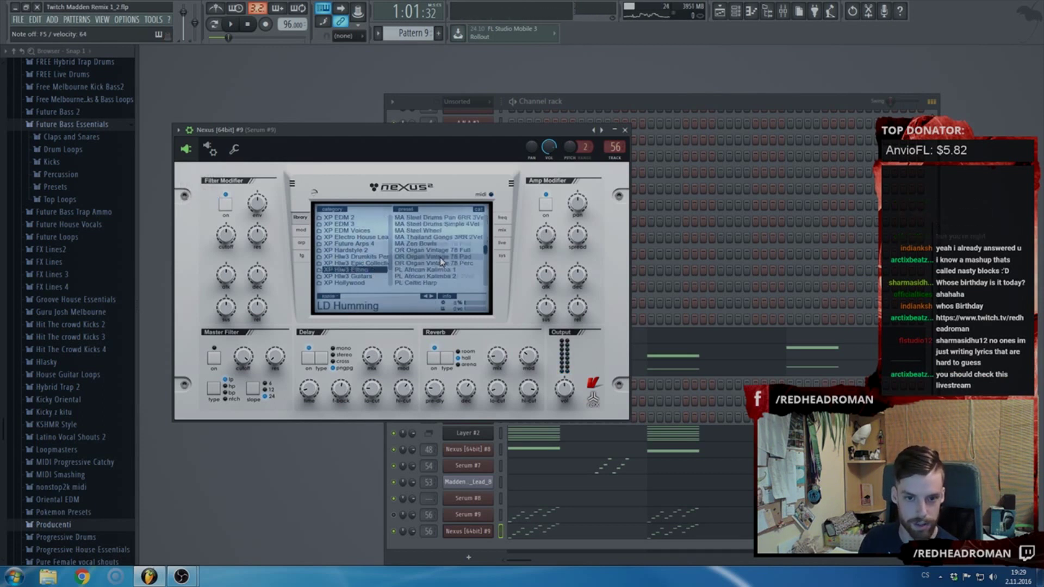
left_click(433, 264)
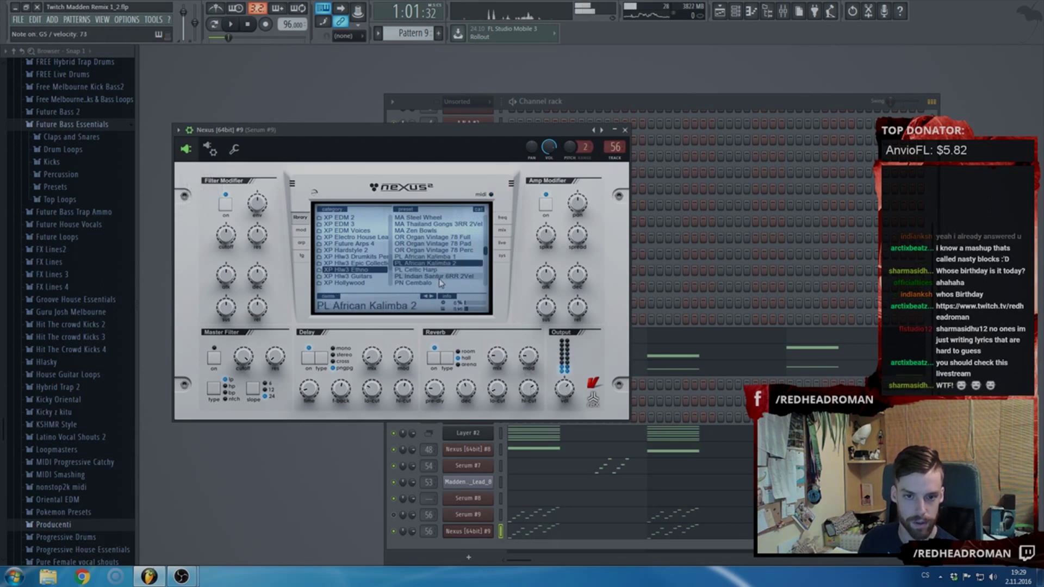
left_click(439, 276)
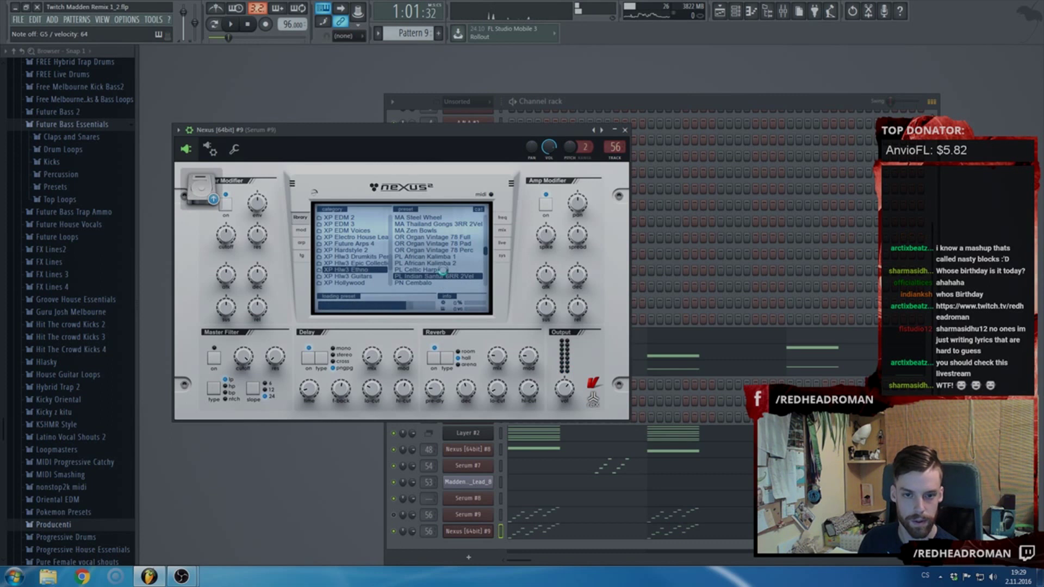
scroll(440, 267, "down", 3)
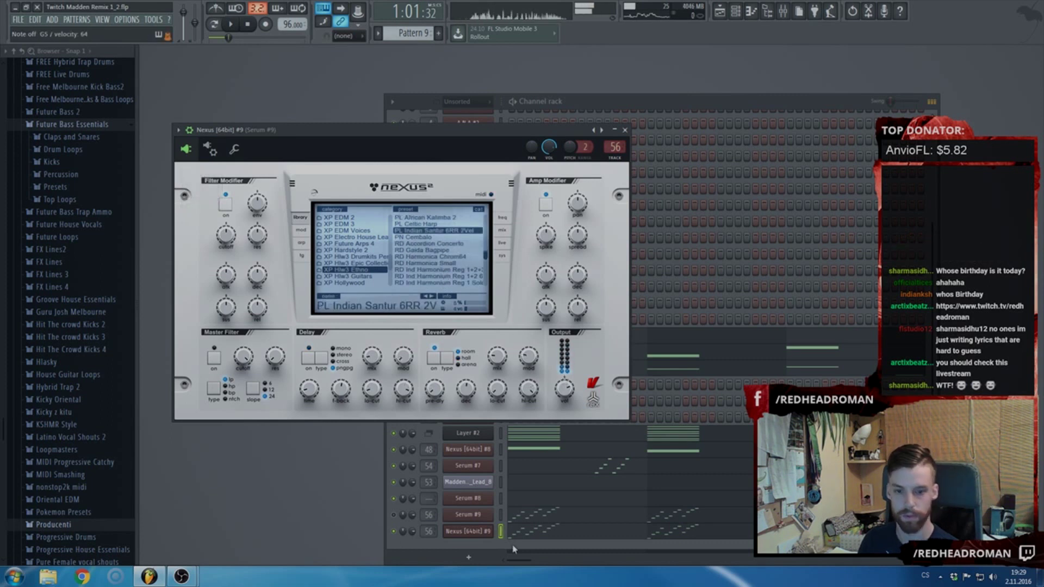
- Play briefly with the new Nexus sound and open the Nexus #9 piano roll of Pattern 9
key("F6")
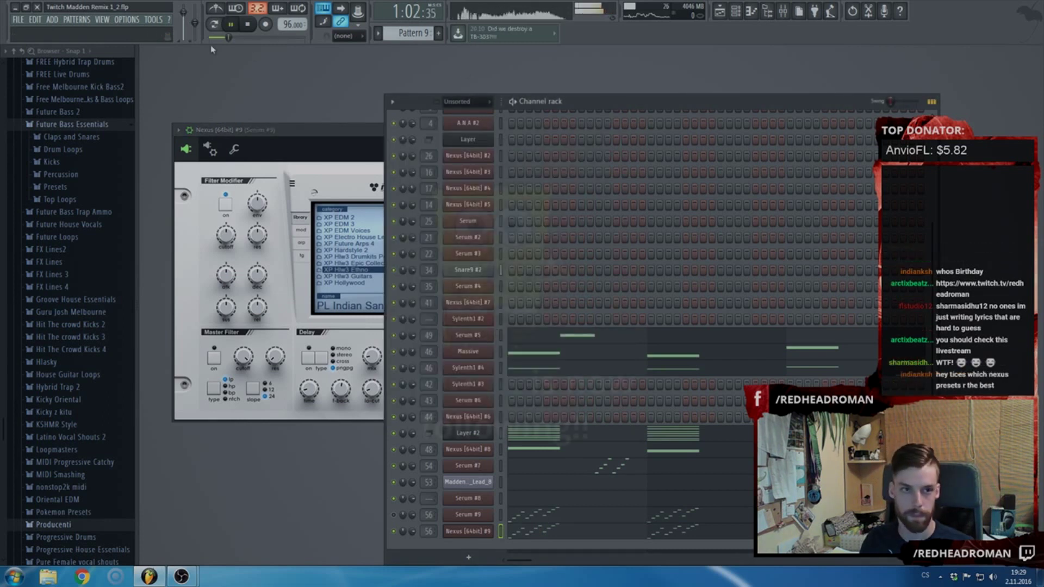
key("space")
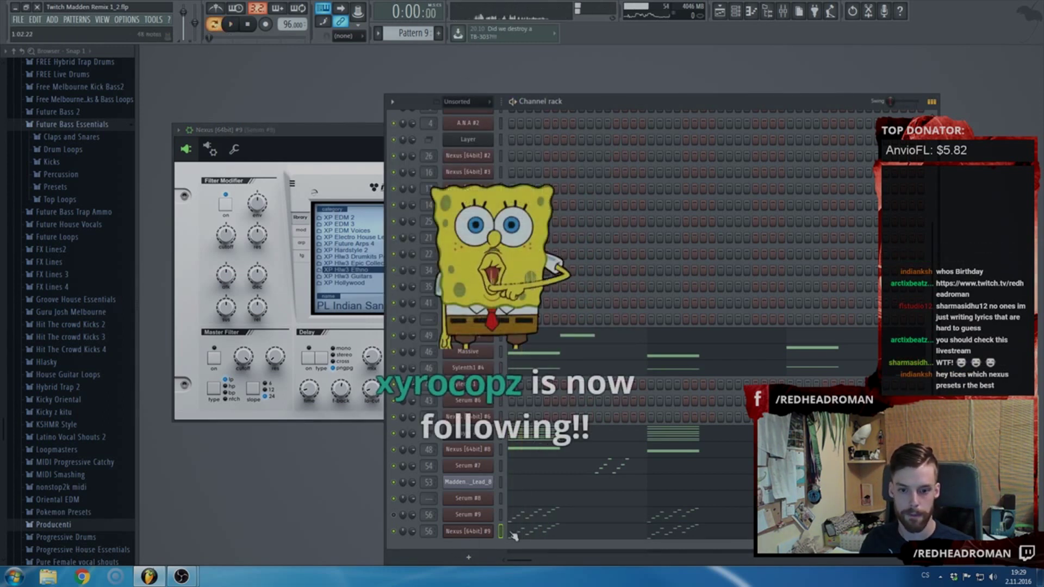
key("F7")
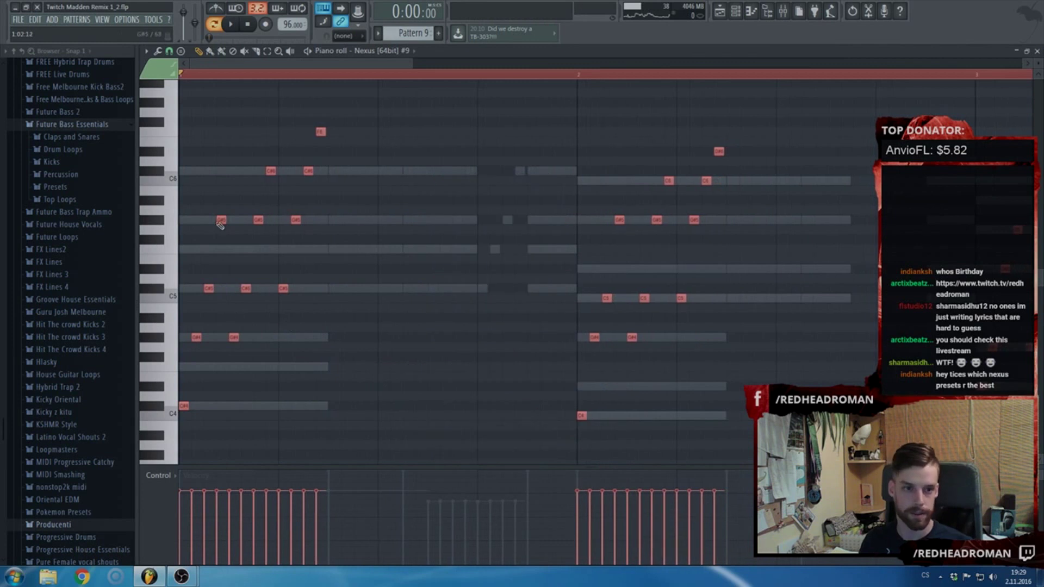
- Try replacing the first arpeggio notes of Nexus #9 with a long C#6 and a long F6 note
left_click(205, 182)
scroll(201, 174, "up", 3)
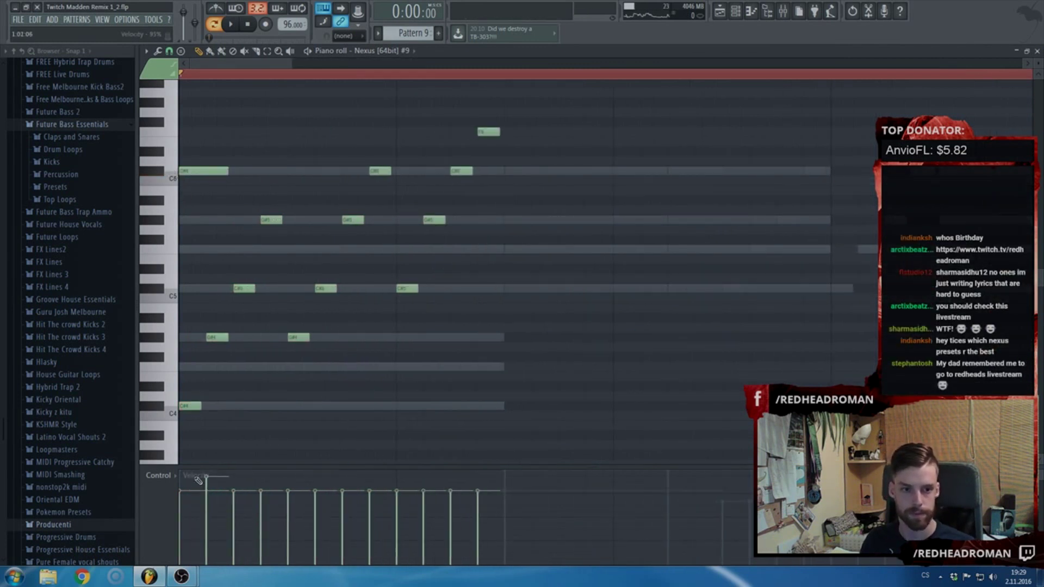
left_click_drag(235, 136, 288, 136)
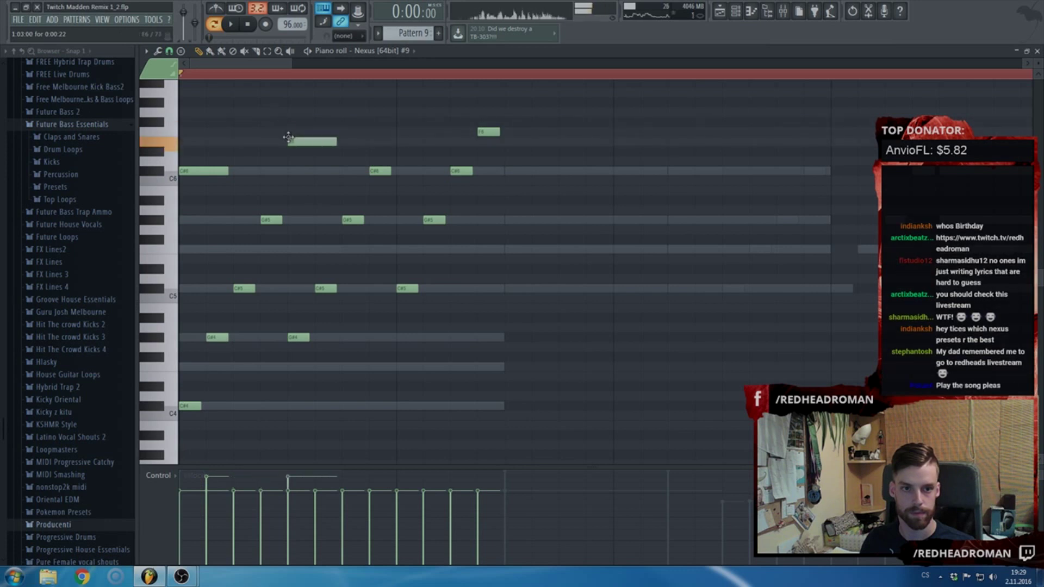
right_click(274, 220)
key("space")
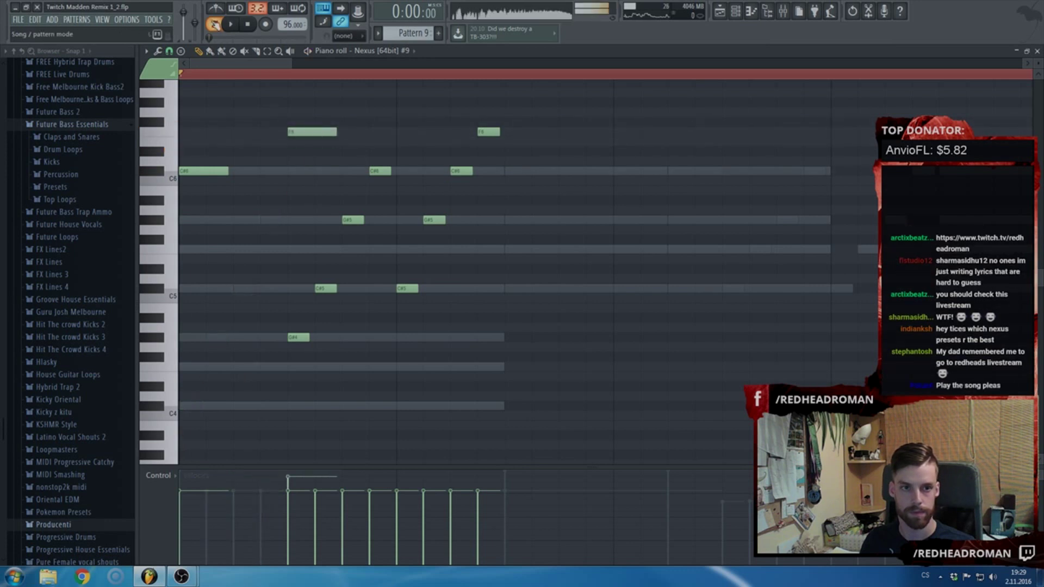
- Solo the Serum #9 mixer track and try a melody with long F5 and G#5 notes in bar 1
left_click(783, 11)
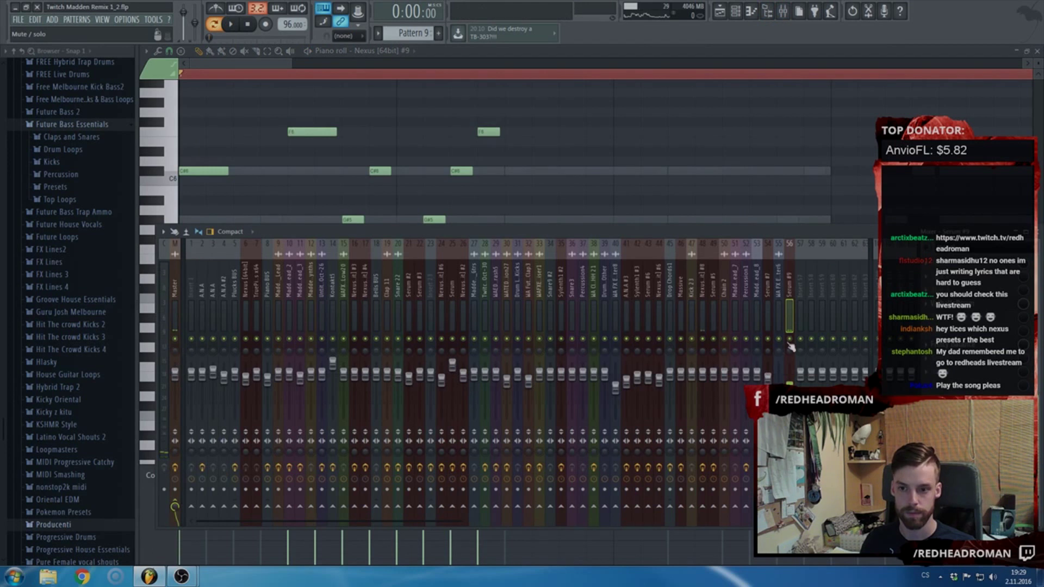
left_click(318, 143)
right_click(326, 142)
left_click_drag(307, 136, 253, 251)
right_click(408, 288)
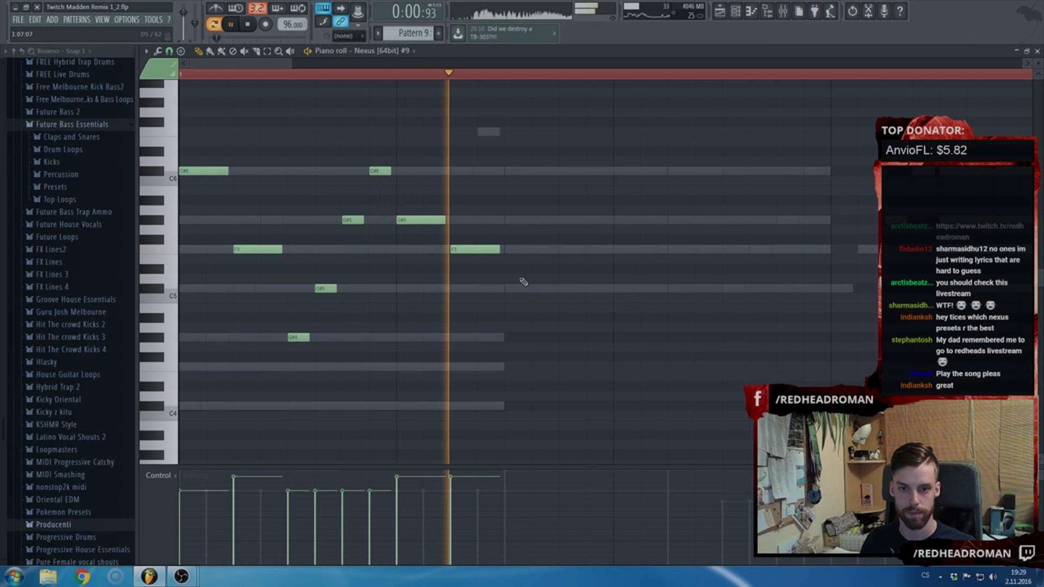
- Stop playback and delete all remaining Nexus #9 notes in the first bar of Pattern 9
right_click(453, 248)
key("space")
right_click(424, 221)
right_click(381, 171)
right_click(353, 221)
right_click(326, 289)
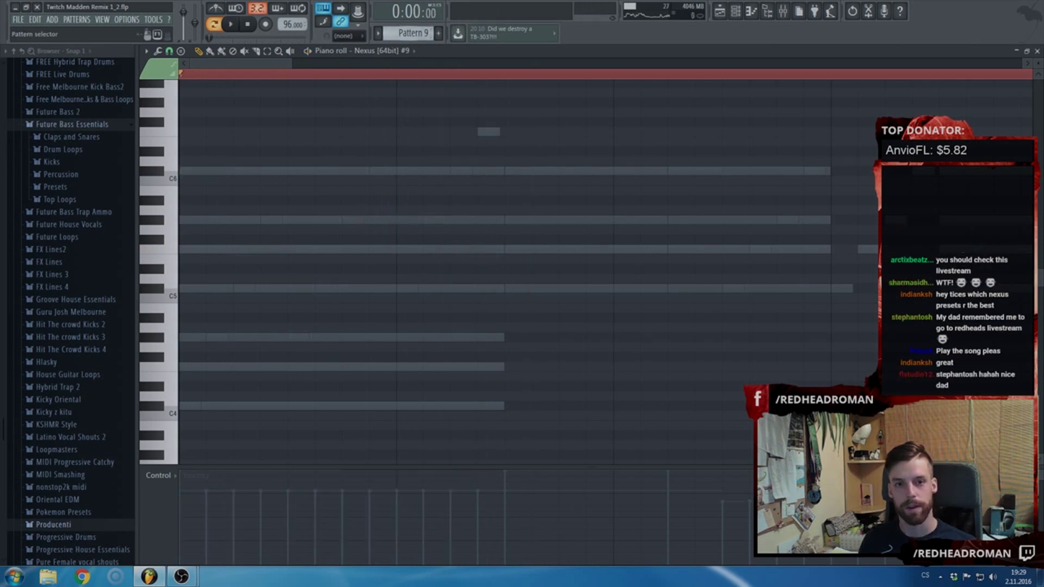
- Return to the playlist and move the song position back to bar 18
key("F5")
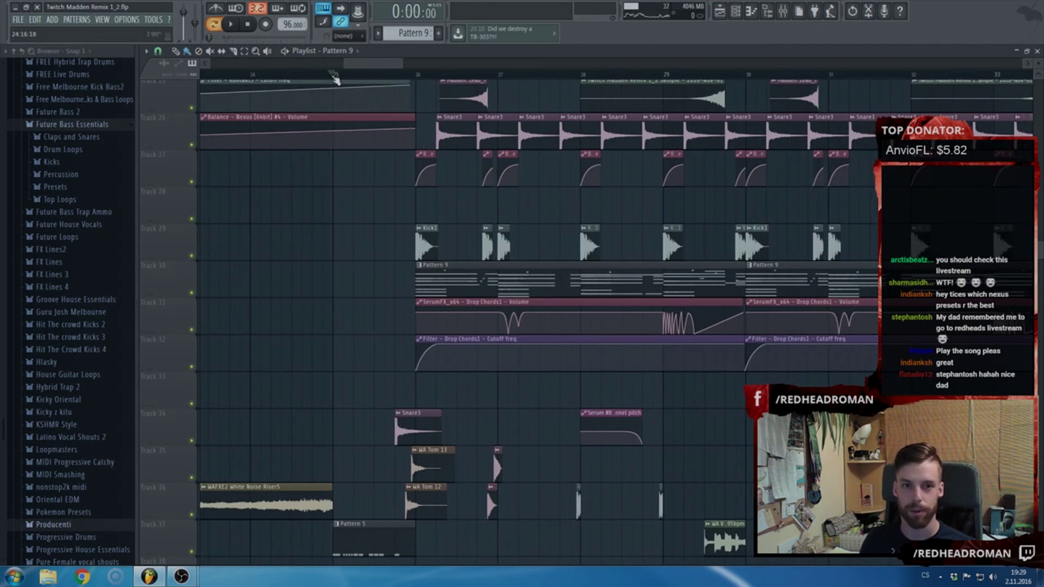
left_click(333, 76)
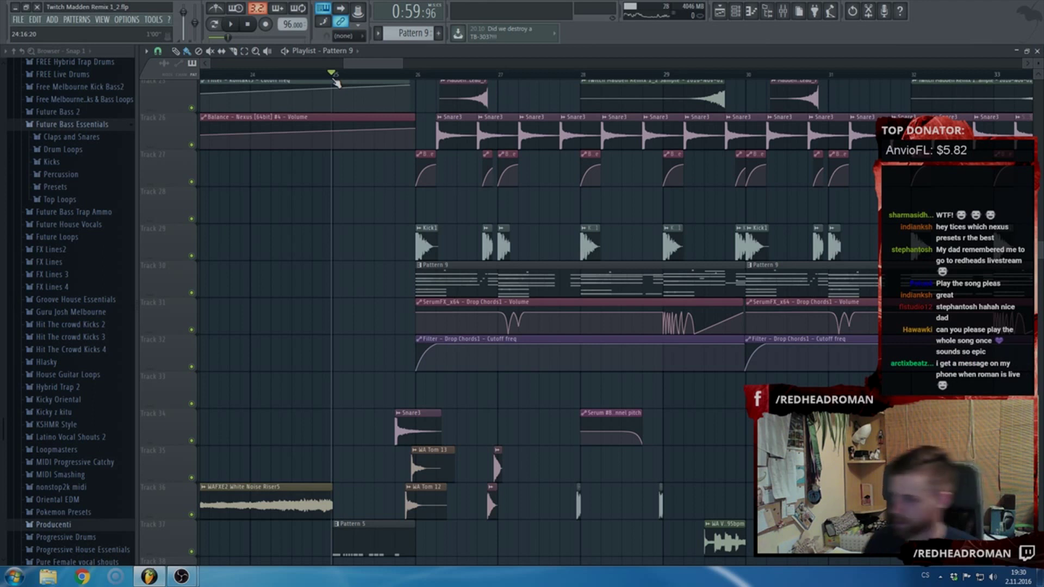
scroll(344, 113, "down", 5)
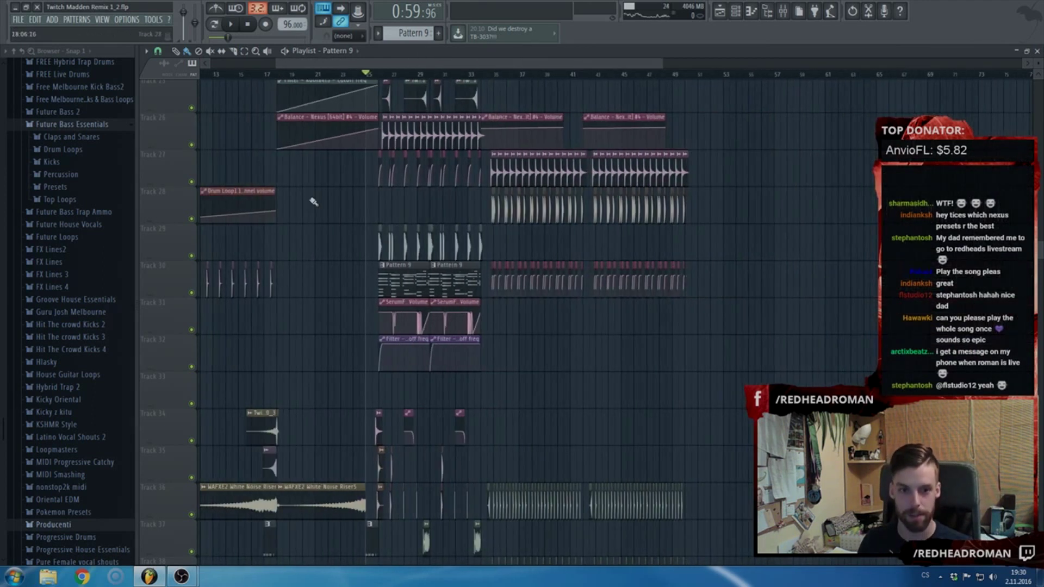
scroll(528, 380, "up", 3)
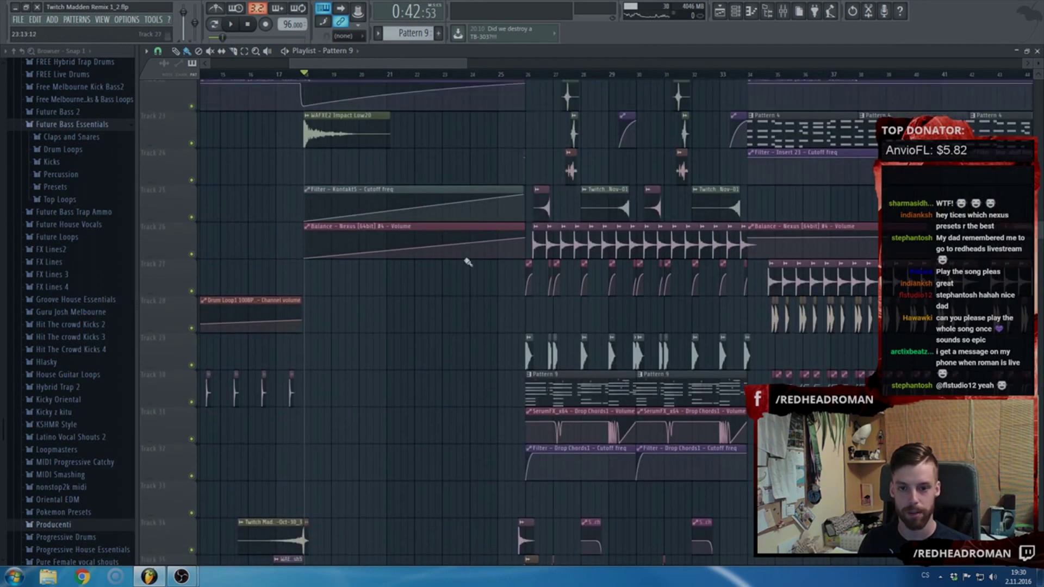
- Check the Serum #9 and Nexus #9 channels of Pattern 9 in the channel rack, then close it
double_click(536, 397)
key("F7")
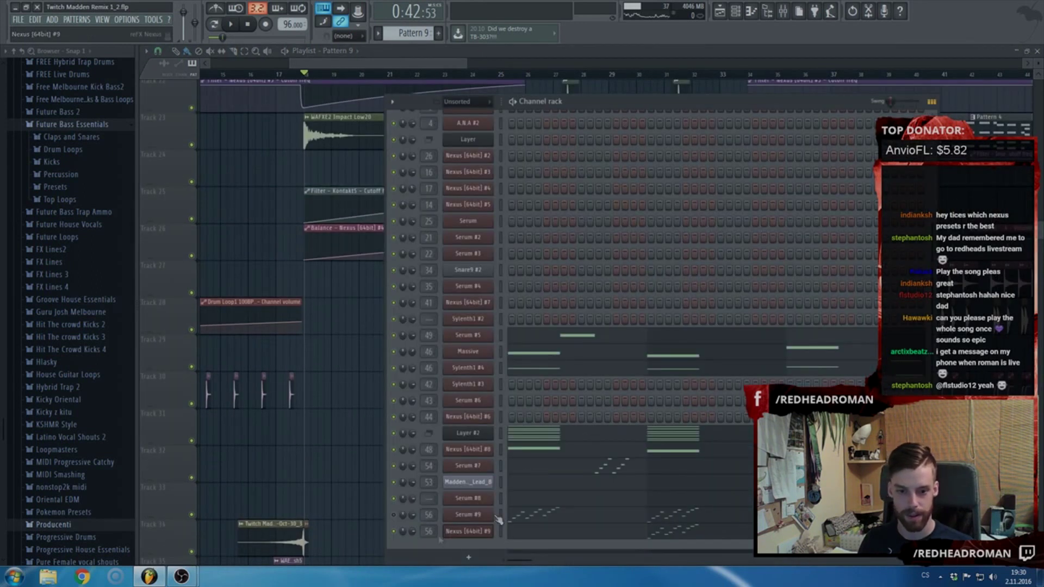
key("F6")
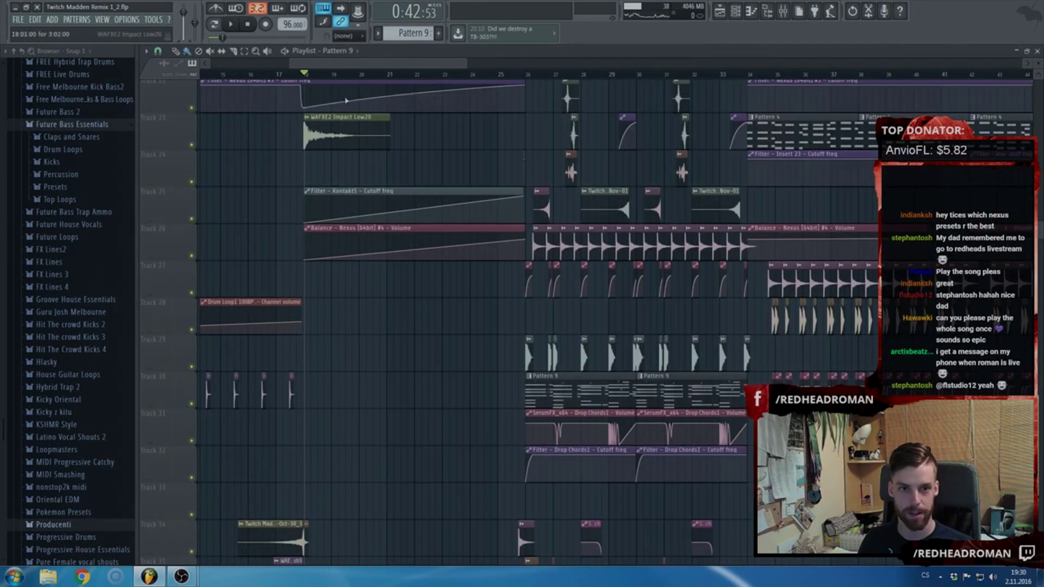
- Play the song from bar 18 and end the solo on the Serum #9 mixer track
scroll(305, 89, "up", 4)
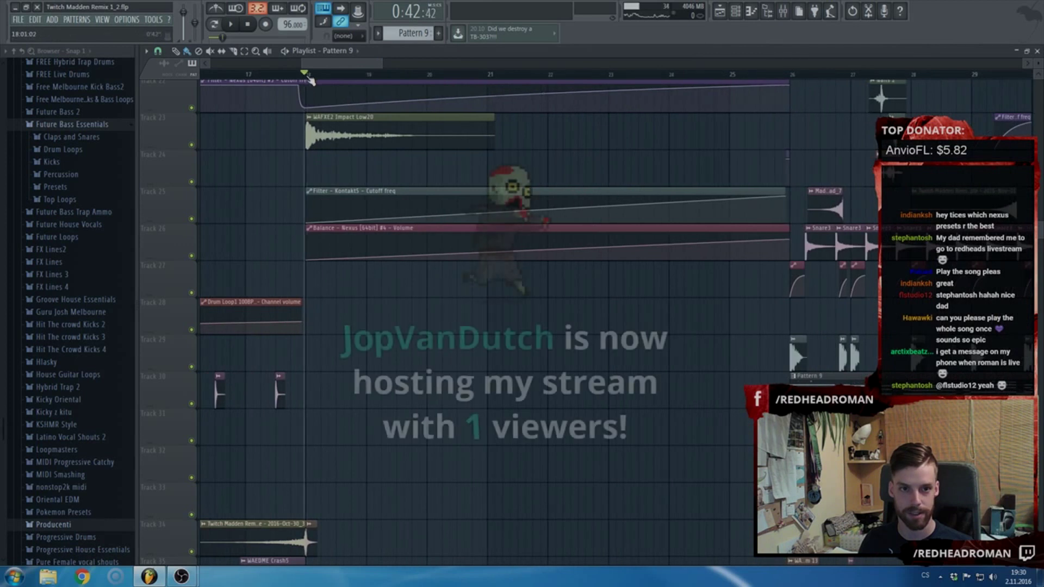
key("space")
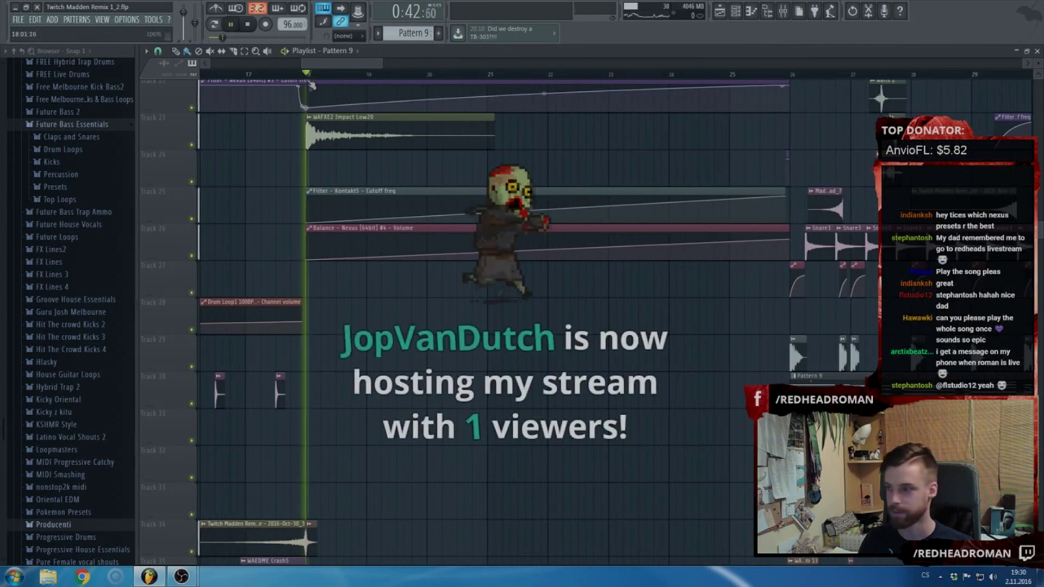
left_click(783, 11)
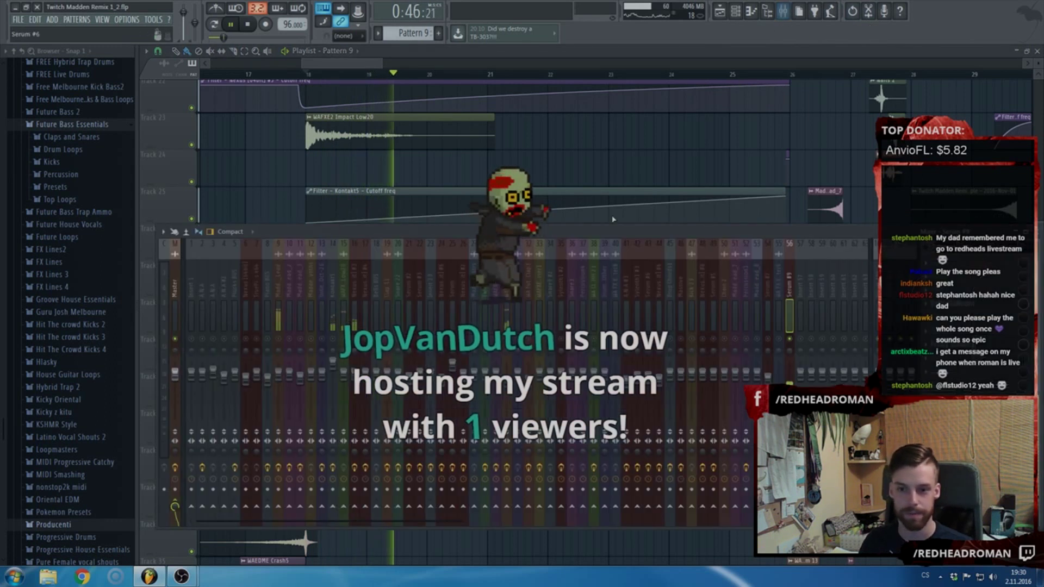
right_click(789, 342)
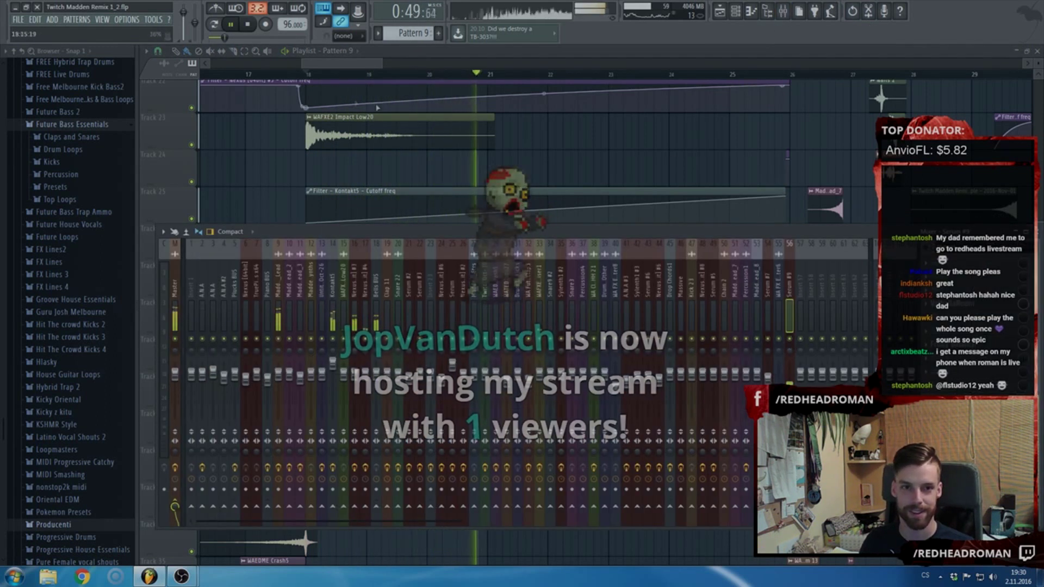
- Play the song again from bar 18 and examine the drop's clips in the playlist between bars 26 and 34
left_click(307, 77)
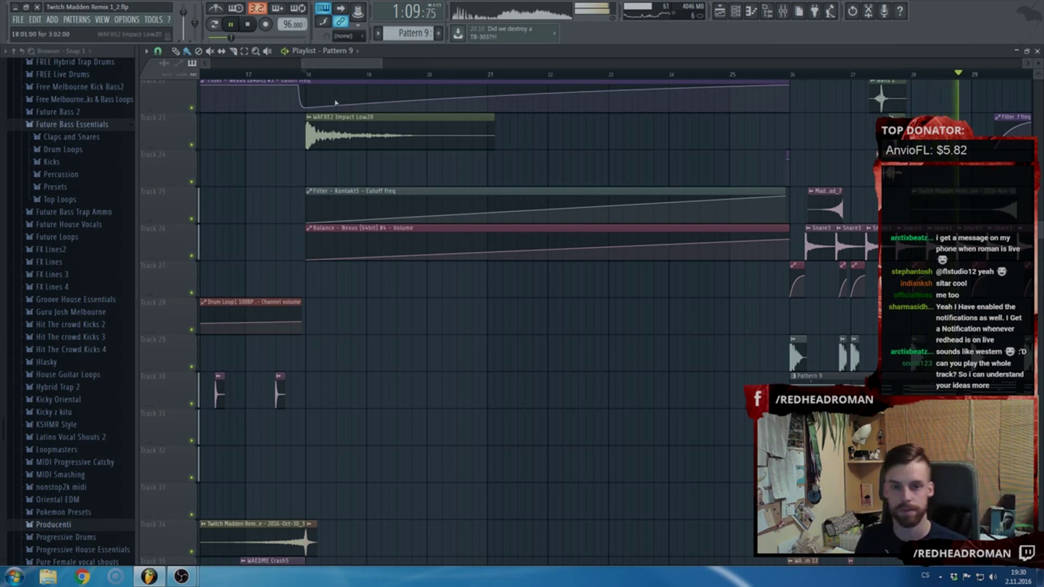
scroll(335, 103, "down", 4)
scroll(321, 250, "down", 7)
scroll(439, 285, "up", 3)
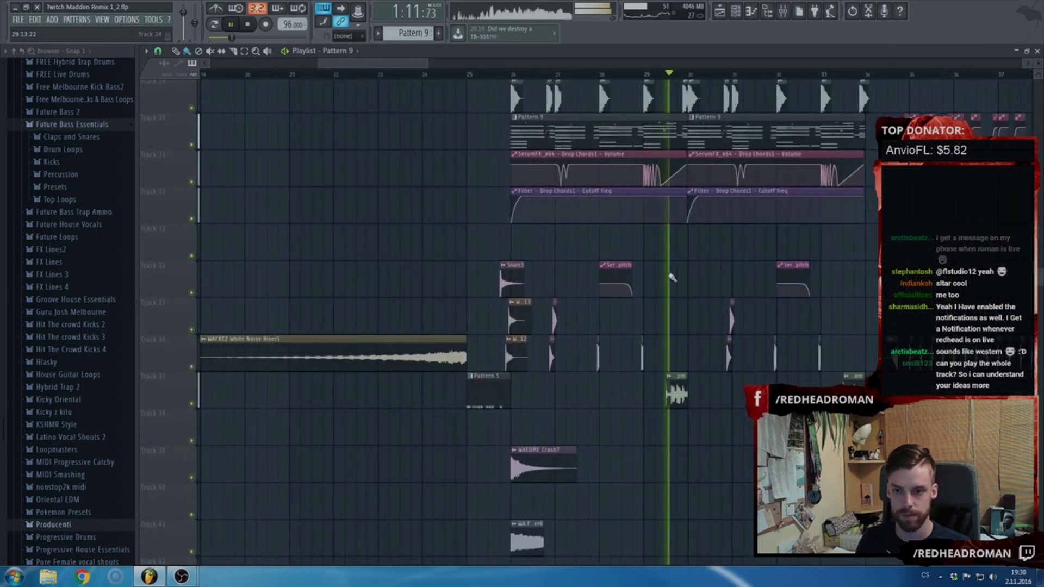
scroll(738, 285, "down", 2)
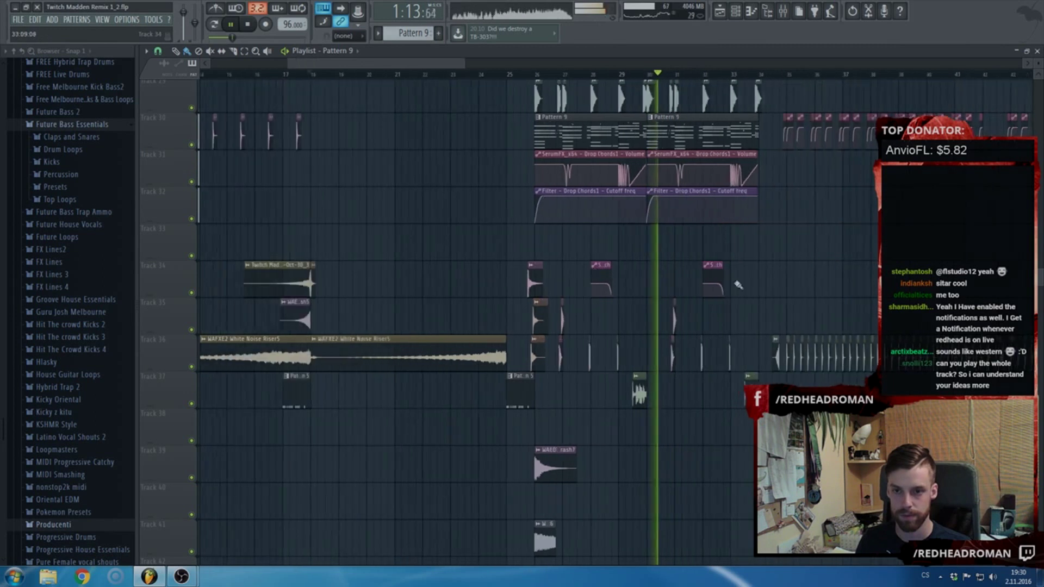
scroll(738, 285, "up", 2)
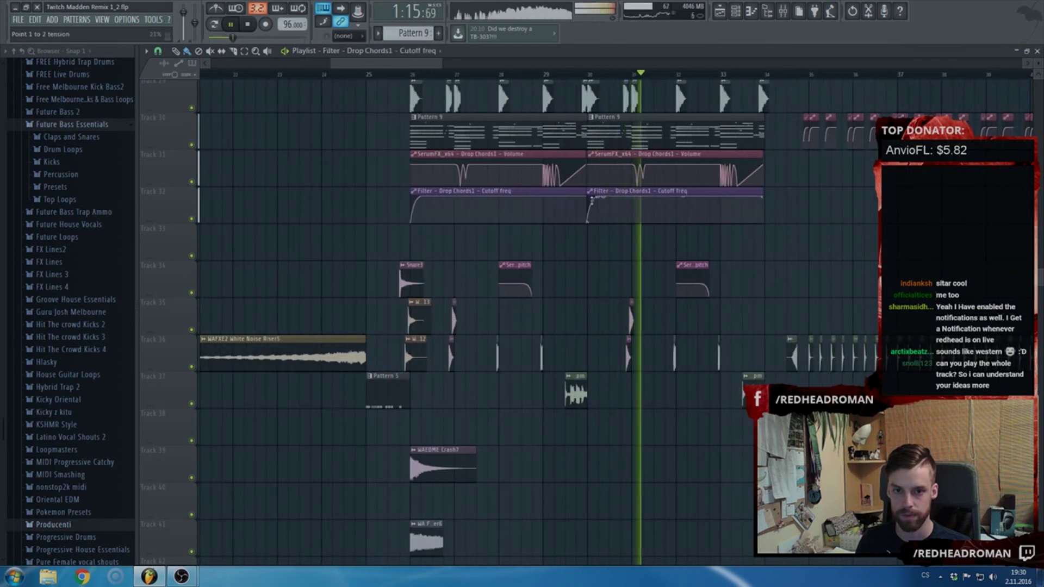
scroll(601, 216, "up", 2)
scroll(565, 210, "up", 2)
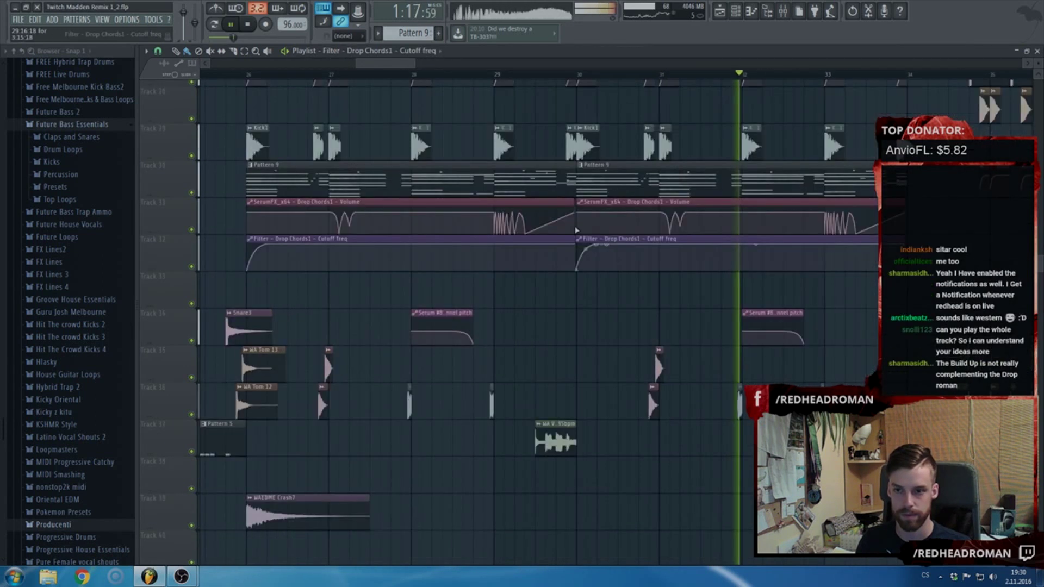
- Stop playback, select all the playlist clips from bar 34 onward and move them to bar 46
scroll(556, 251, "down", 3)
scroll(709, 266, "down", 3)
scroll(708, 266, "down", 4)
scroll(897, 381, "up", 1)
left_click_drag(935, 408, 657, 22)
key("space")
left_click_drag(629, 74, 620, 89)
scroll(620, 184, "down", 8)
scroll(637, 417, "up", 4)
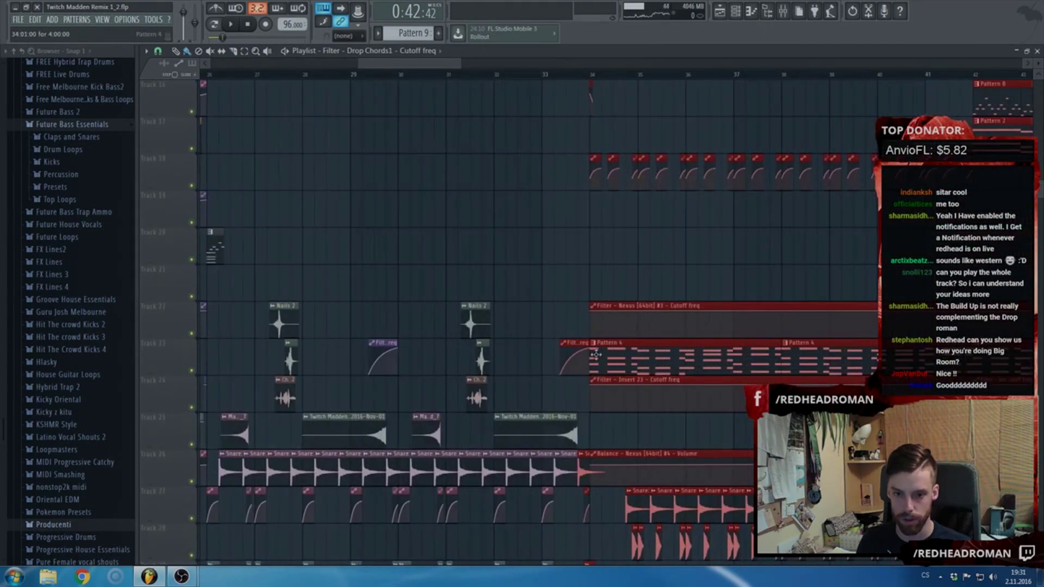
scroll(620, 327, "down", 3)
scroll(616, 257, "down", 3)
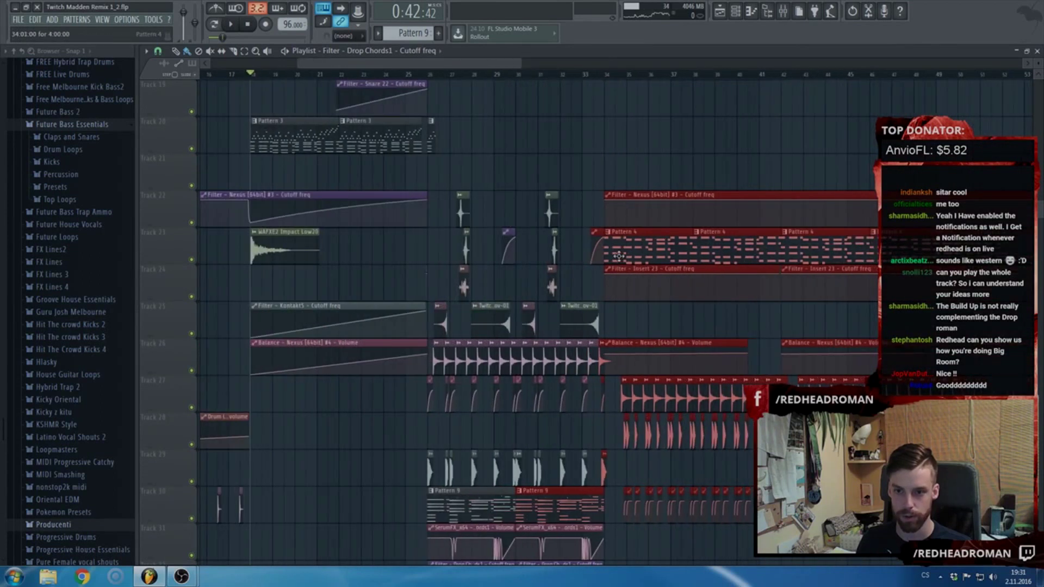
left_click_drag(842, 255, 857, 256)
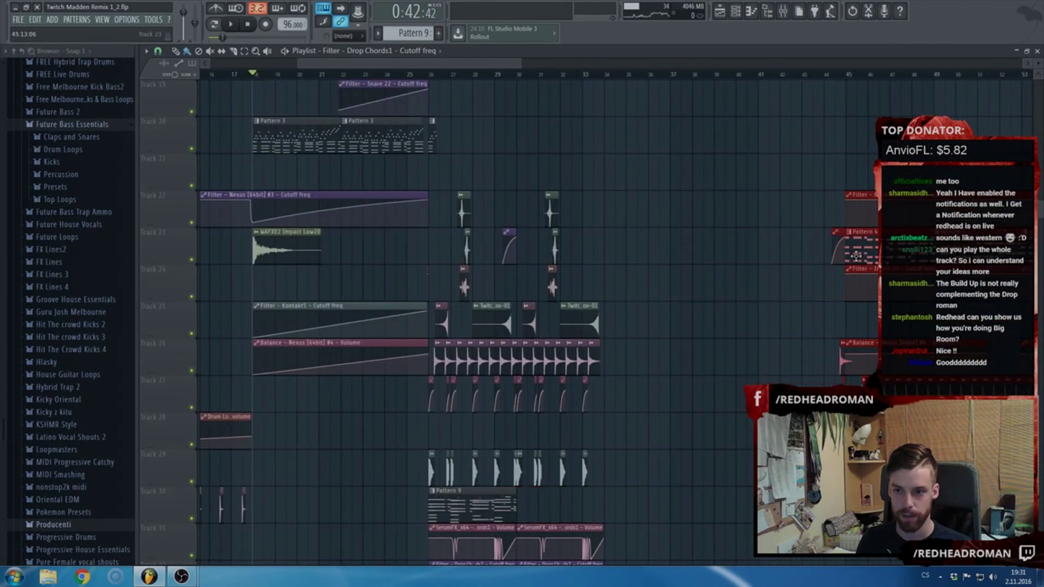
- Select the second Pattern 9 clip with its snare and kick and move them back so Pattern 9 starts at bar 30
scroll(869, 257, "up", 3)
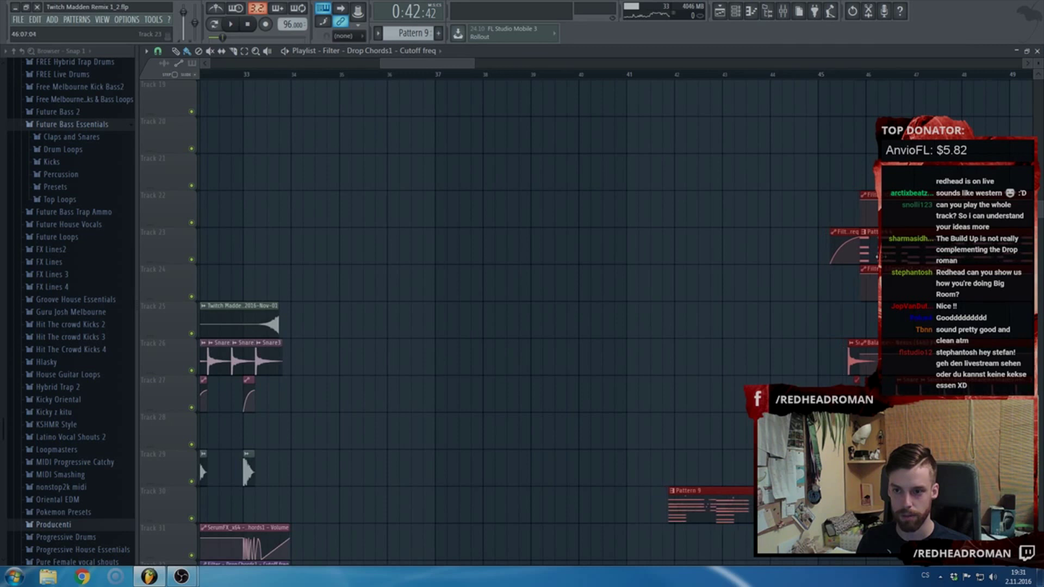
scroll(890, 258, "down", 5)
left_click_drag(729, 396, 865, 168)
scroll(864, 168, "down", 3)
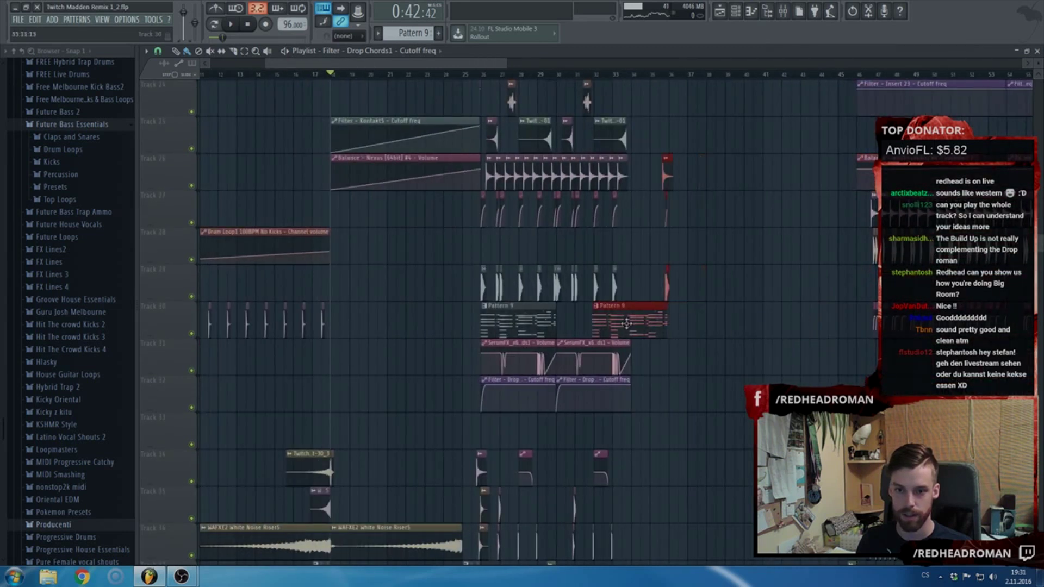
scroll(593, 325, "up", 5)
left_click_drag(529, 326, 495, 326)
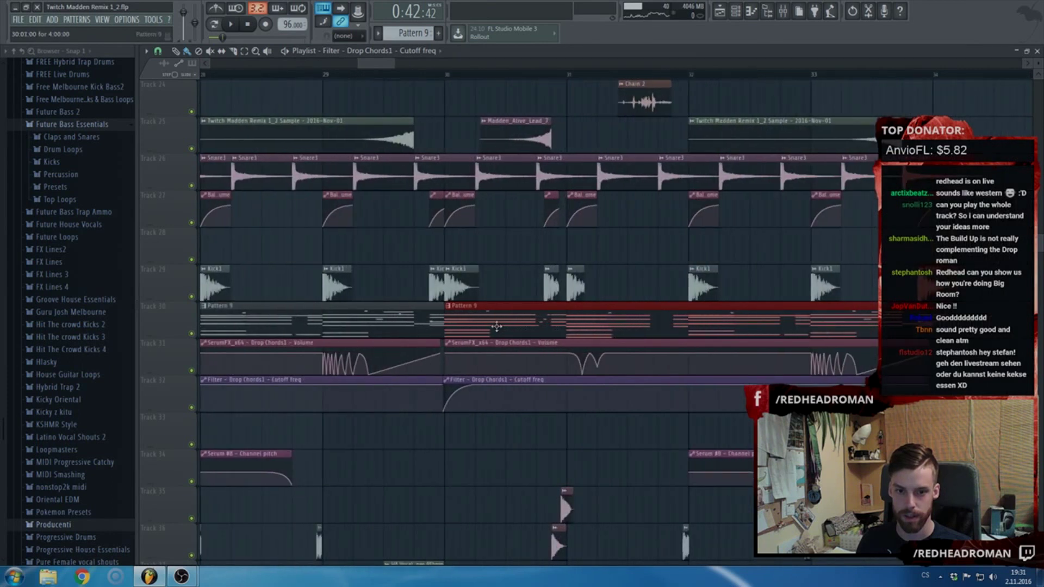
- Set the playlist snap to 1/2 beat and duplicate all drop clips from bars 26–34 so the copies start at bar 34
scroll(497, 328, "down", 5)
scroll(551, 351, "down", 10)
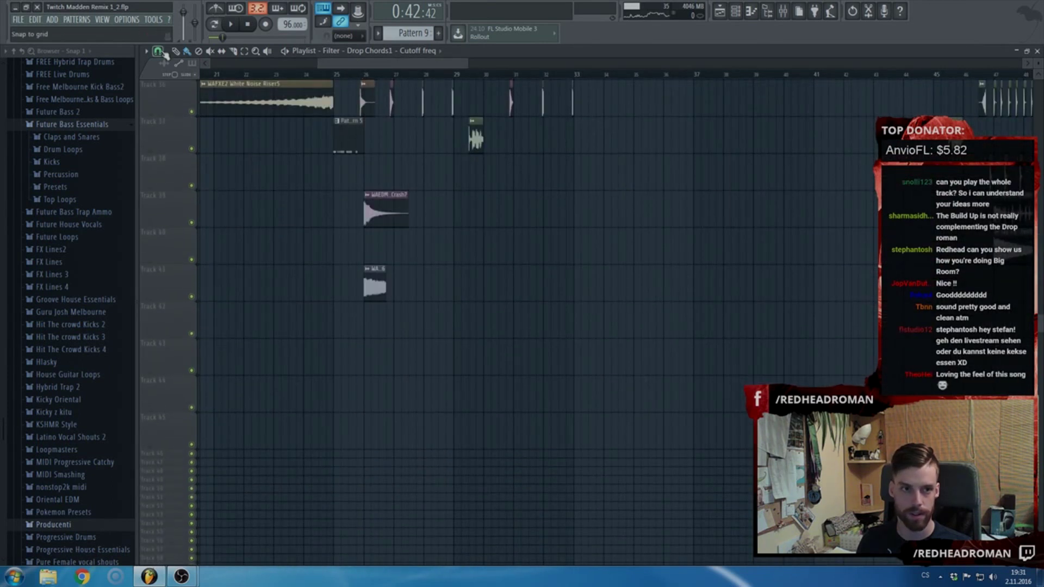
left_click(162, 52)
left_click(178, 197)
left_click_drag(656, 281, 381, 57)
scroll(410, 253, "down", 5)
scroll(413, 260, "down", 1)
key("ctrl+b")
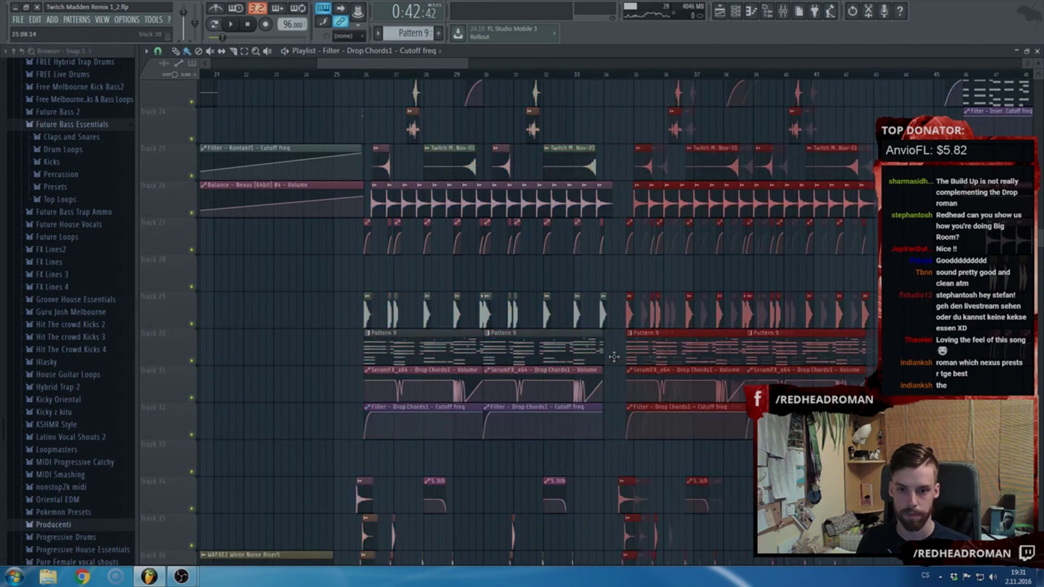
scroll(626, 360, "down", 6)
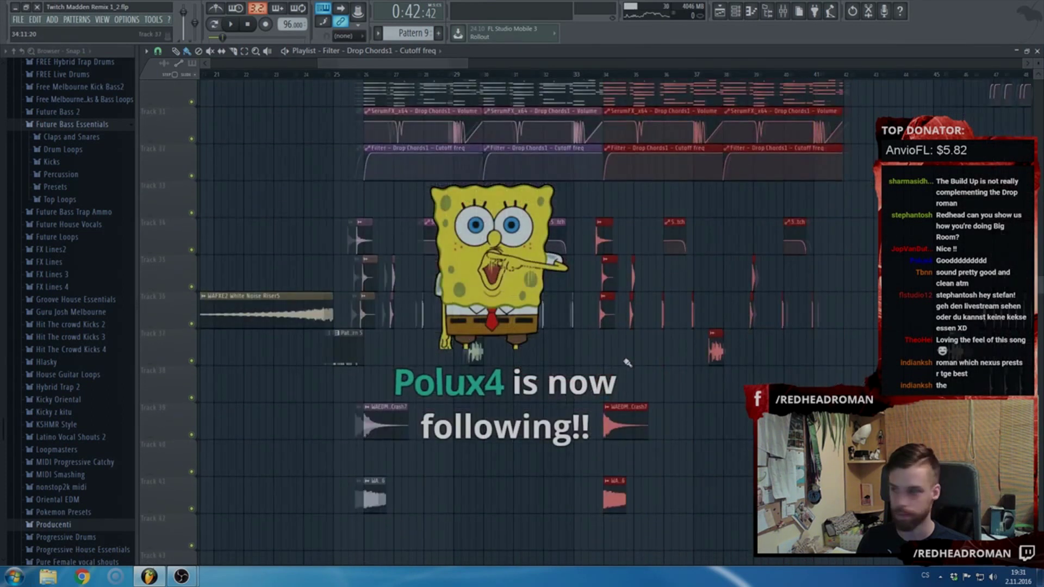
scroll(627, 365, "up", 13)
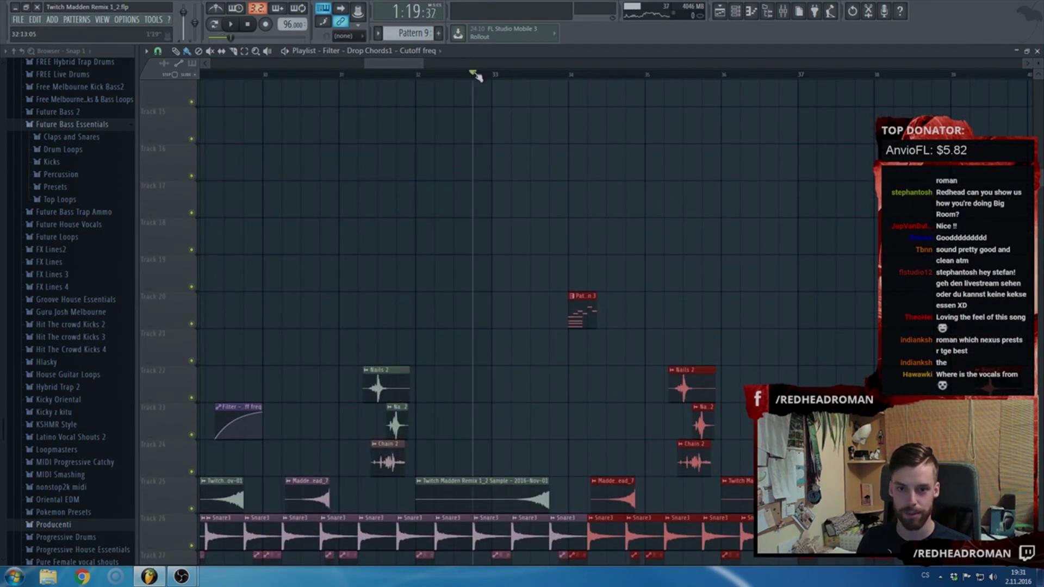
- Play the arrangement from just before bar 33 to check the transition into the duplicated drop
left_click(473, 74)
key("space")
scroll(569, 185, "down", 4)
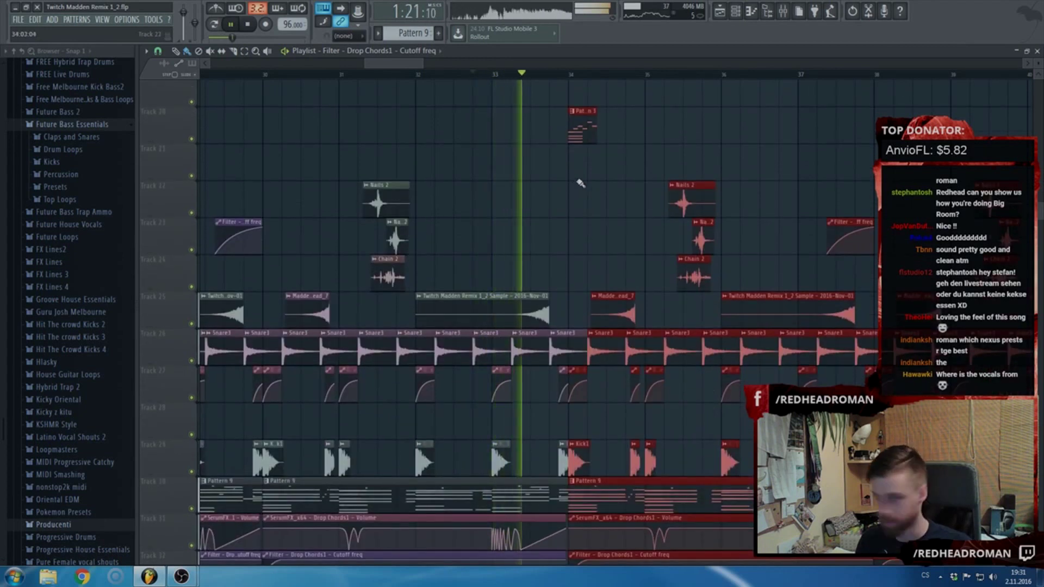
scroll(583, 182, "down", 4)
scroll(590, 182, "up", 5)
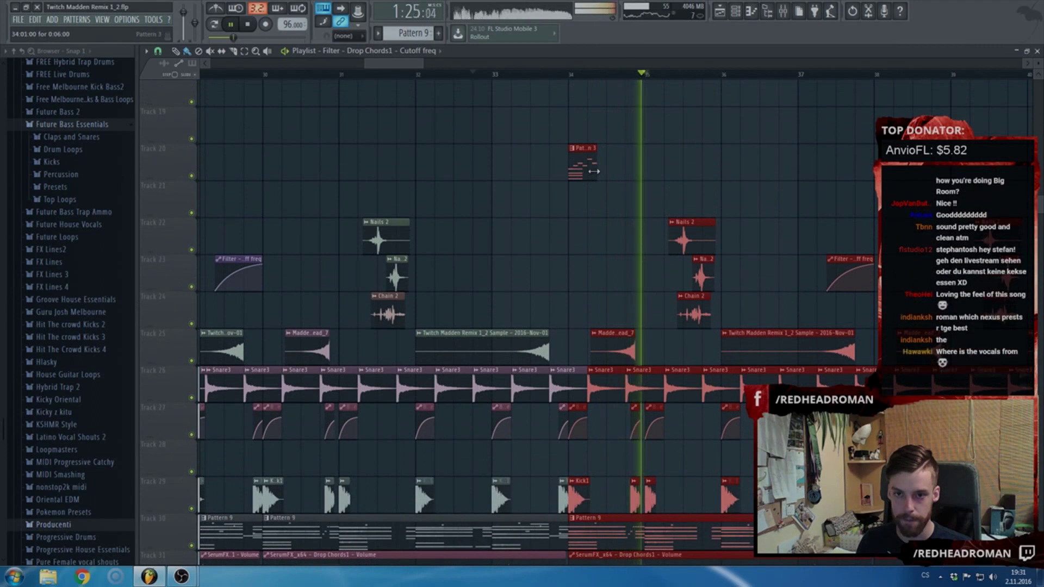
- Delete the stray Filter - Drop Chords1 cutoff automation clip on Track 20 near bar 38 and stop playback
scroll(593, 174, "down", 3)
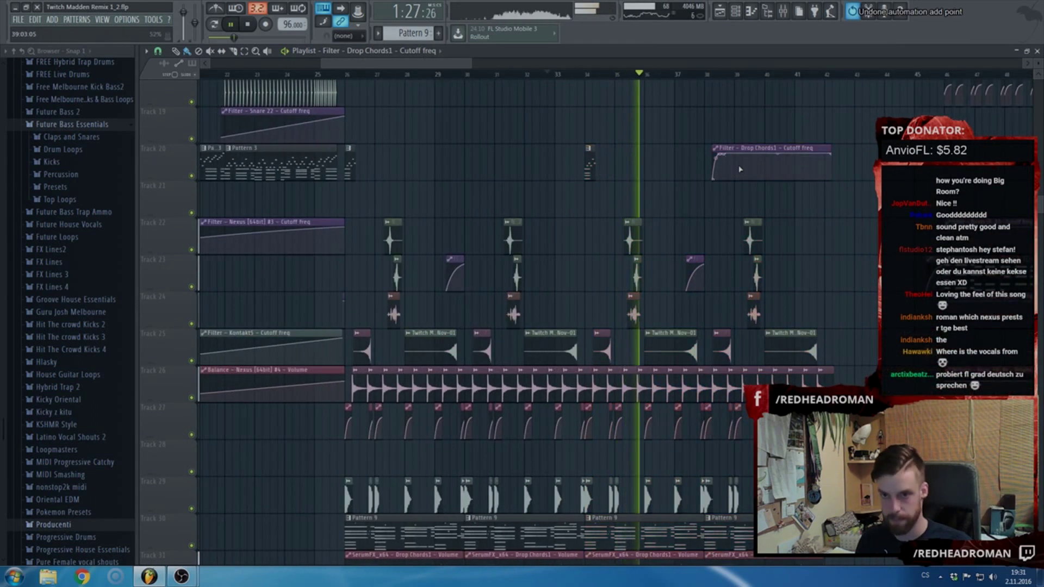
right_click(771, 166)
key("space")
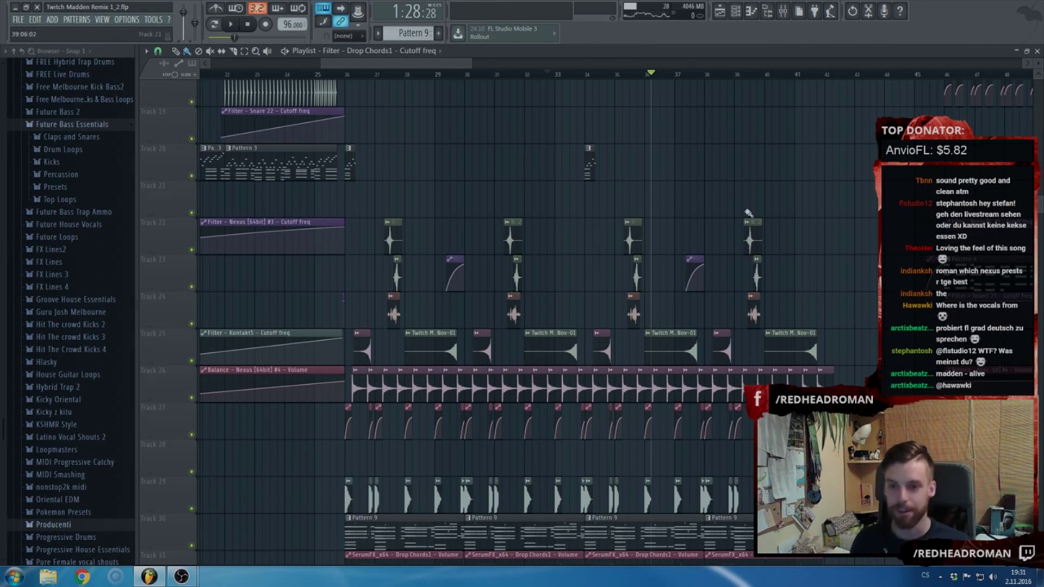
- Review the duplicated drop's clips and replay the passage leading from bar 33 towards bar 34
scroll(826, 199, "down", 3)
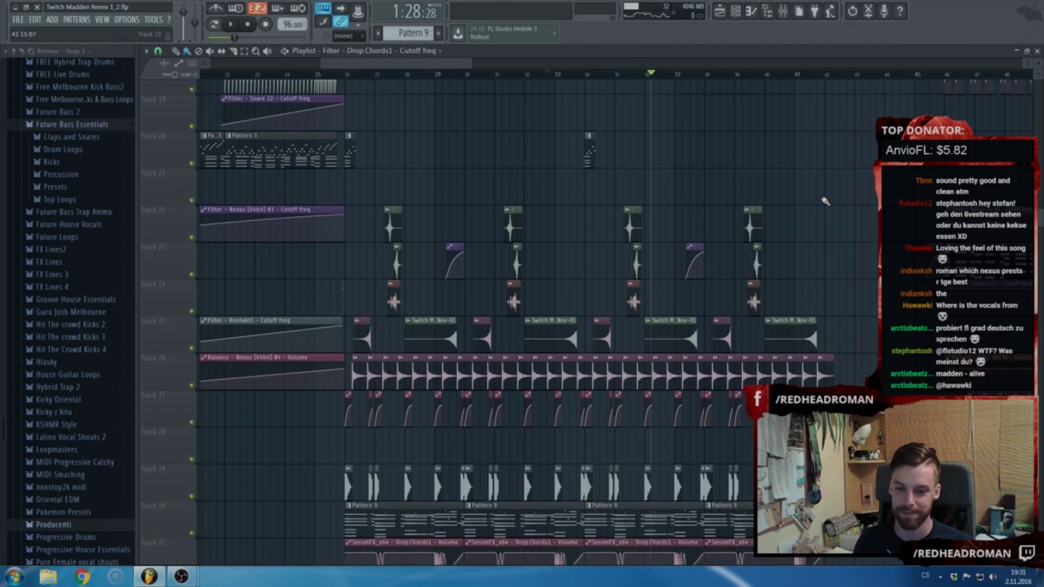
scroll(797, 226, "up", 1)
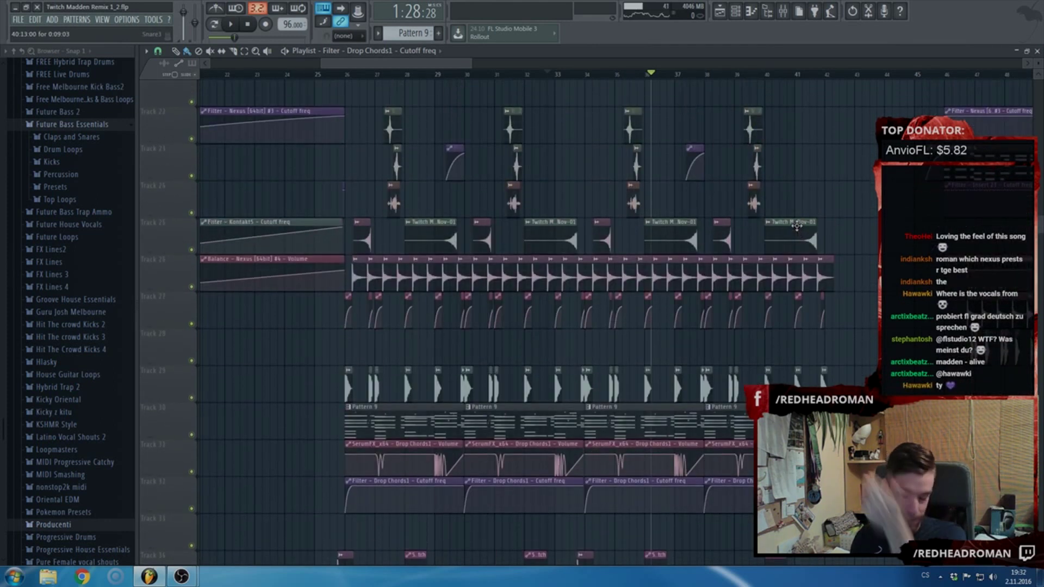
scroll(761, 240, "up", 3)
scroll(679, 257, "up", 2)
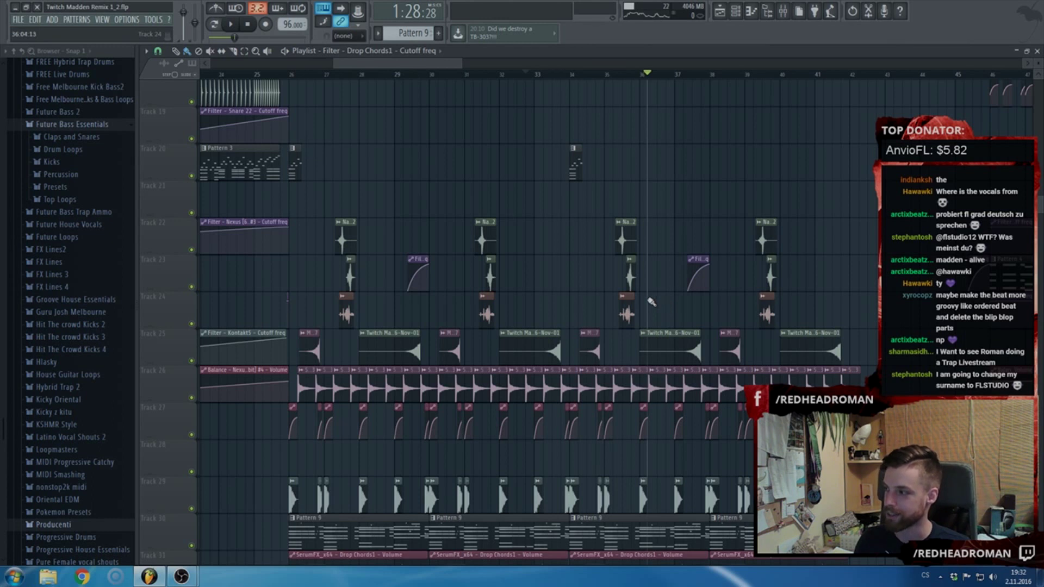
scroll(627, 258, "up", 3)
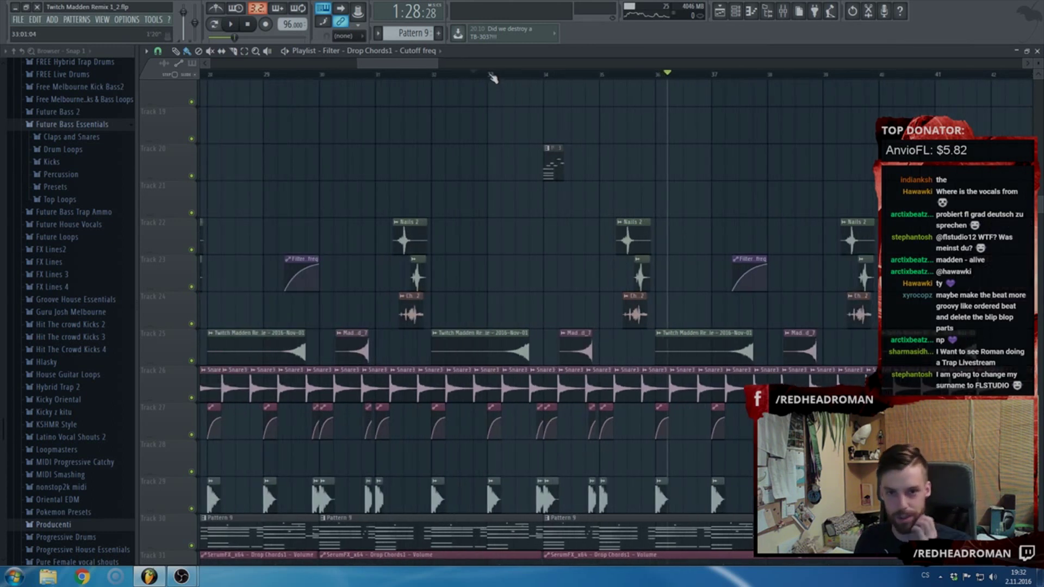
key("space")
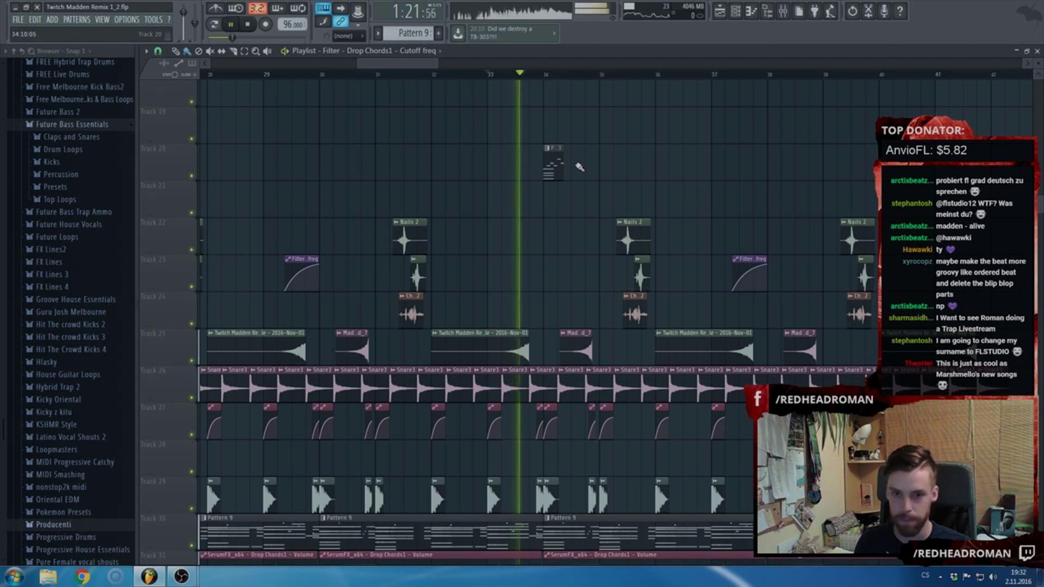
key("space")
- Collapse the Future Bass Essentials sample folder and open Future Bass Trap Ammo
scroll(97, 257, "up", 1)
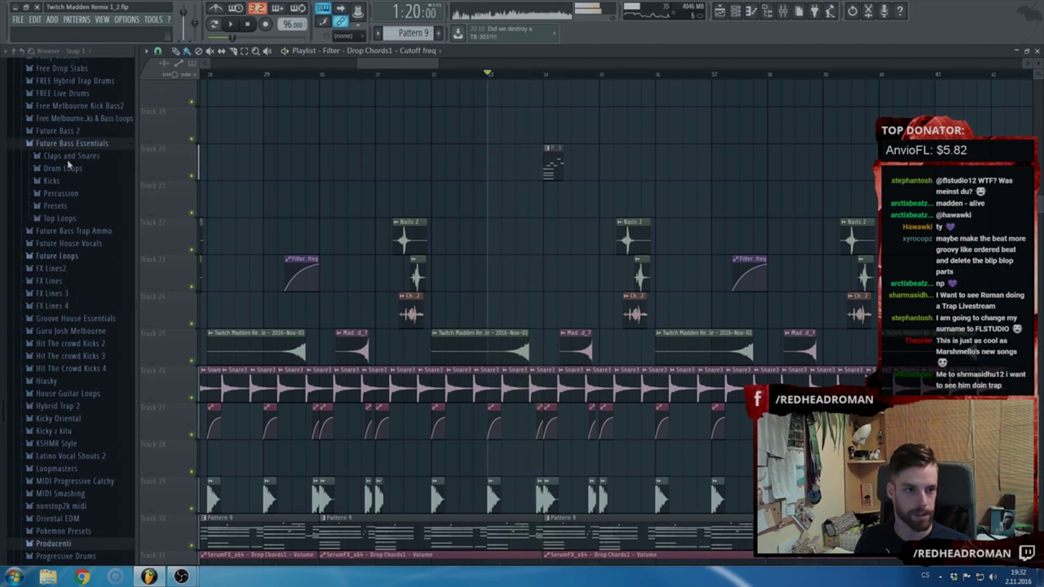
left_click(67, 144)
scroll(87, 277, "up", 6)
scroll(84, 304, "up", 8)
scroll(76, 325, "down", 11)
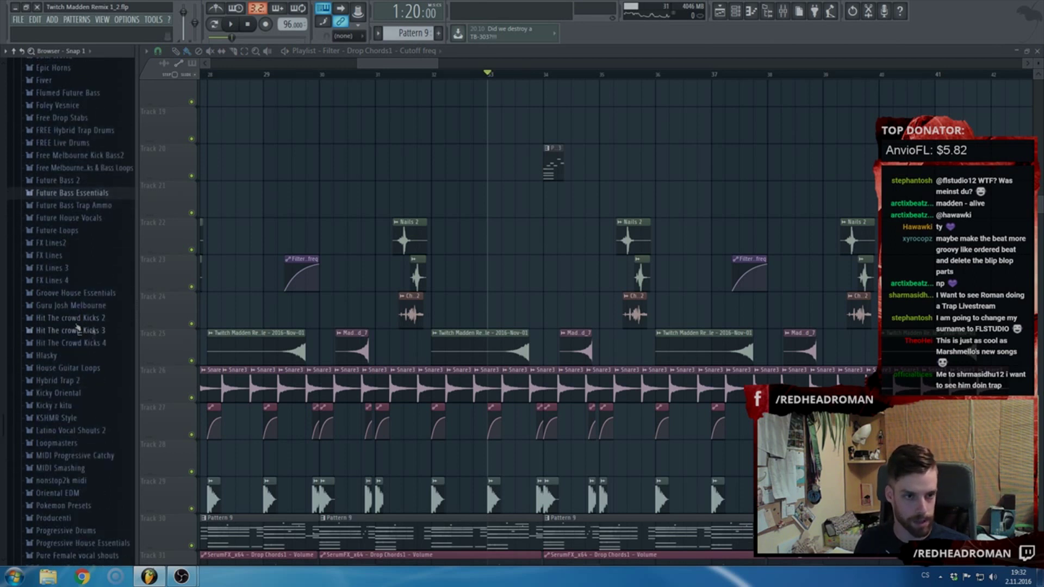
left_click(102, 205)
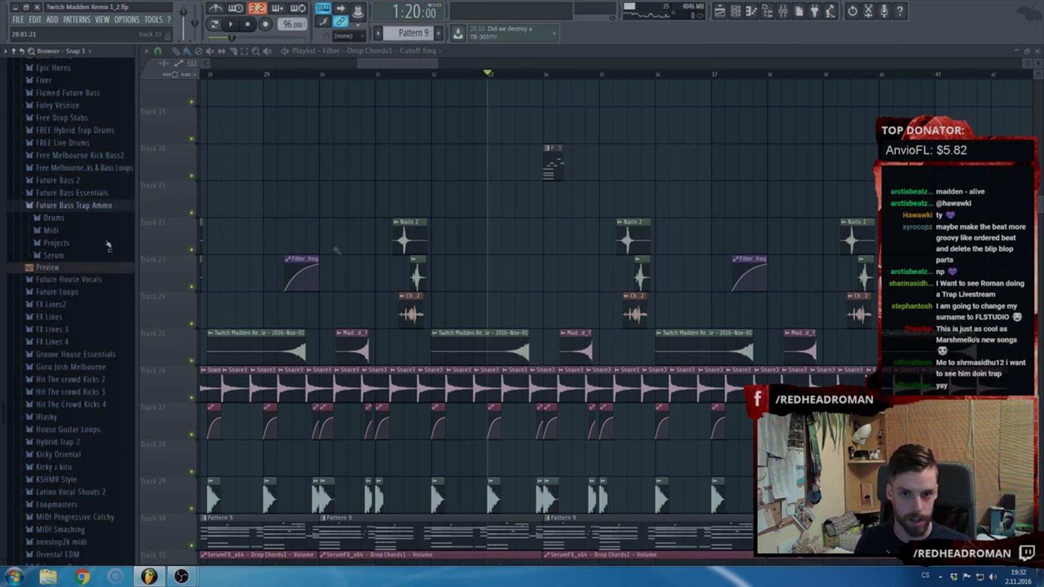
- Set the playlist snap to 1/4 beat and place WA Open HH 05 from the Cymbals samples on Track 21, step 11 of bar 34
left_click(157, 50)
left_click(172, 175)
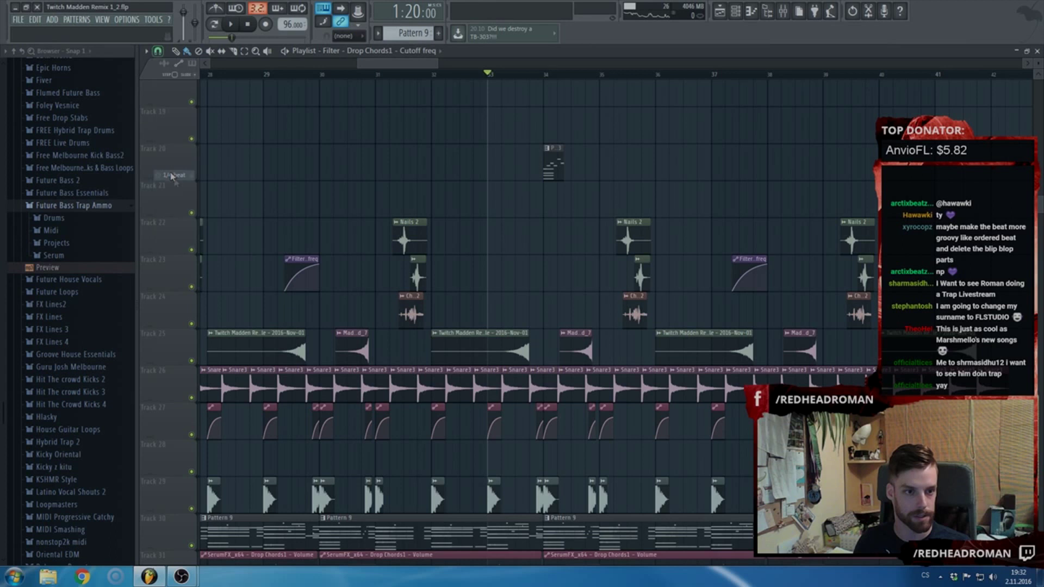
left_click(54, 217)
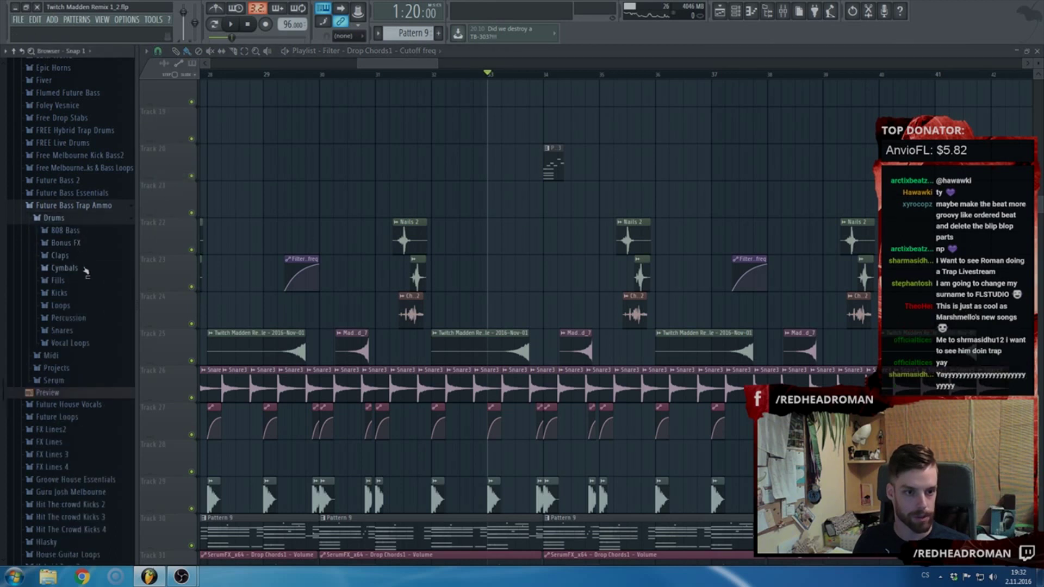
left_click(82, 269)
left_click(87, 307)
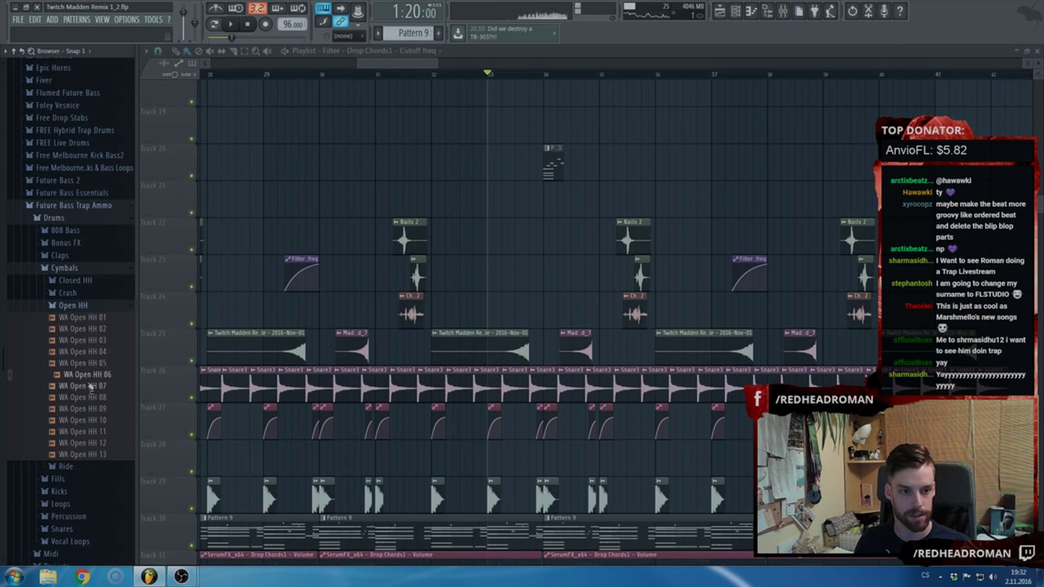
left_click_drag(628, 234, 562, 204)
scroll(625, 234, "up", 3)
scroll(562, 204, "down", 3)
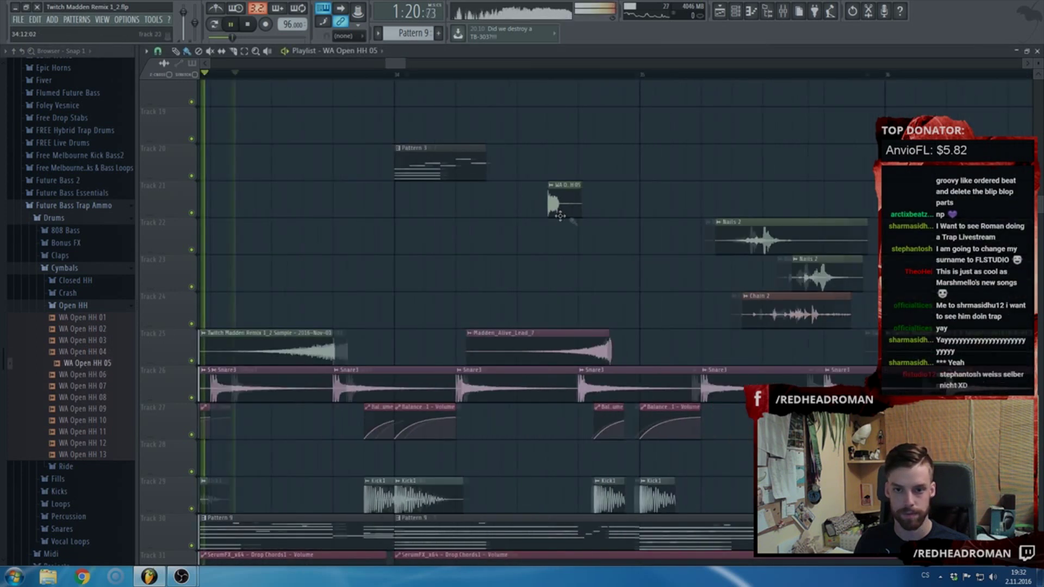
- Audition the Closed HH samples and place three WA Closed HH 11 hits on Track 22 at steps 3, 7 and 8 of bar 34
left_click(75, 282)
key("space")
left_click(87, 315)
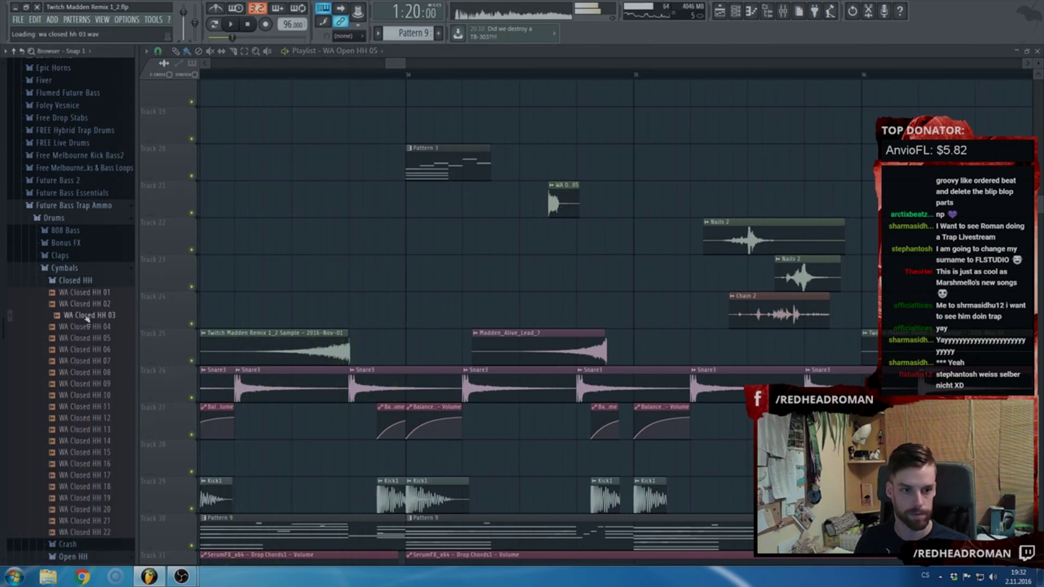
left_click(92, 350)
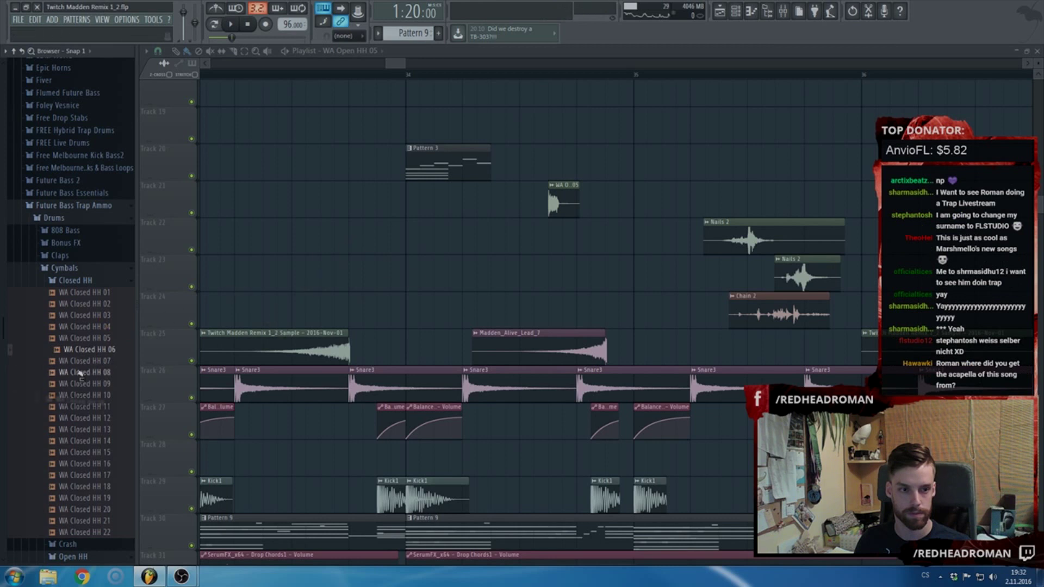
left_click(93, 418)
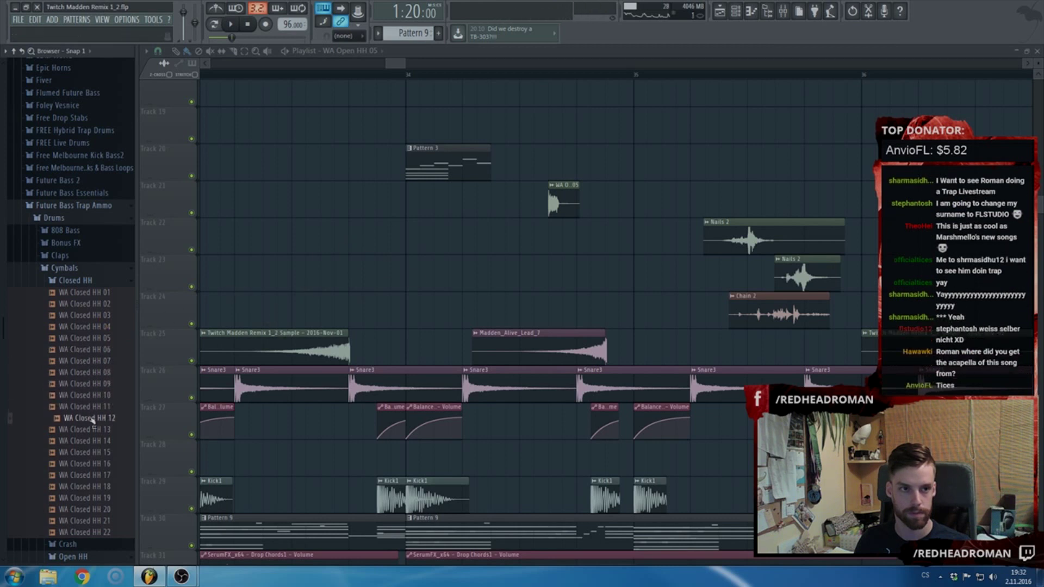
scroll(462, 240, "up", 3)
left_click_drag(465, 279, 409, 231)
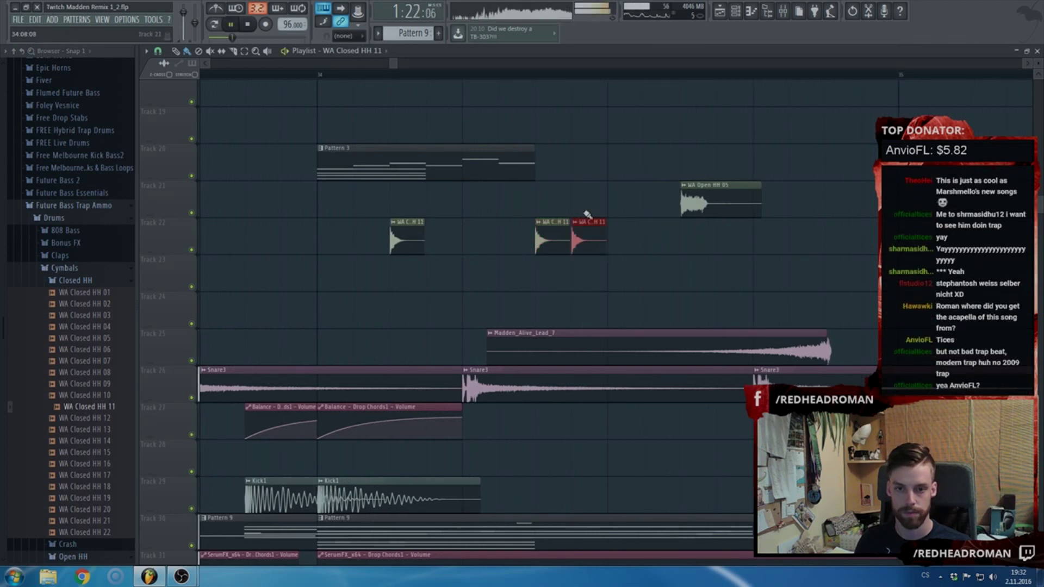
scroll(587, 214, "down", 3)
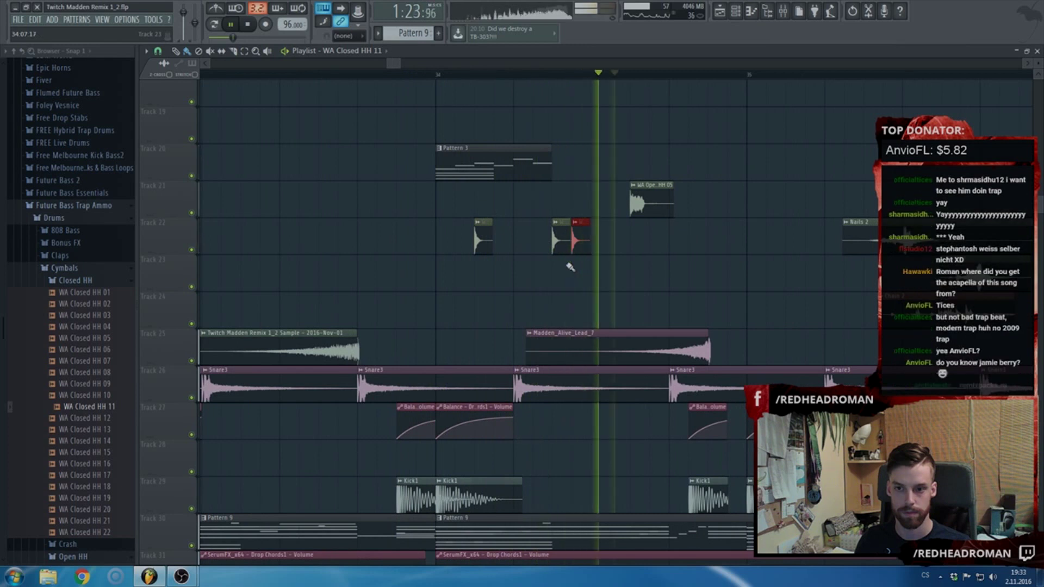
key("space")
- Move the Nails 2 and Pattern 3 clips down to Track 23 and the three closed hi-hat hits up to Track 21
scroll(526, 235, "down", 3)
scroll(783, 271, "up", 2)
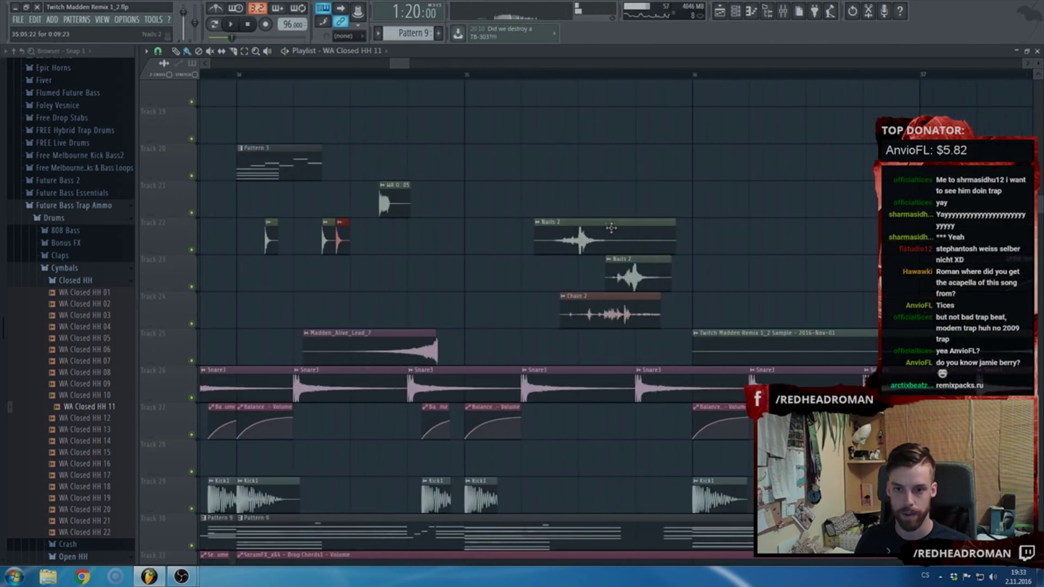
left_click_drag(611, 227, 610, 265)
left_click_drag(274, 167, 273, 278)
left_click_drag(361, 256, 278, 188)
scroll(276, 225, "up", 3)
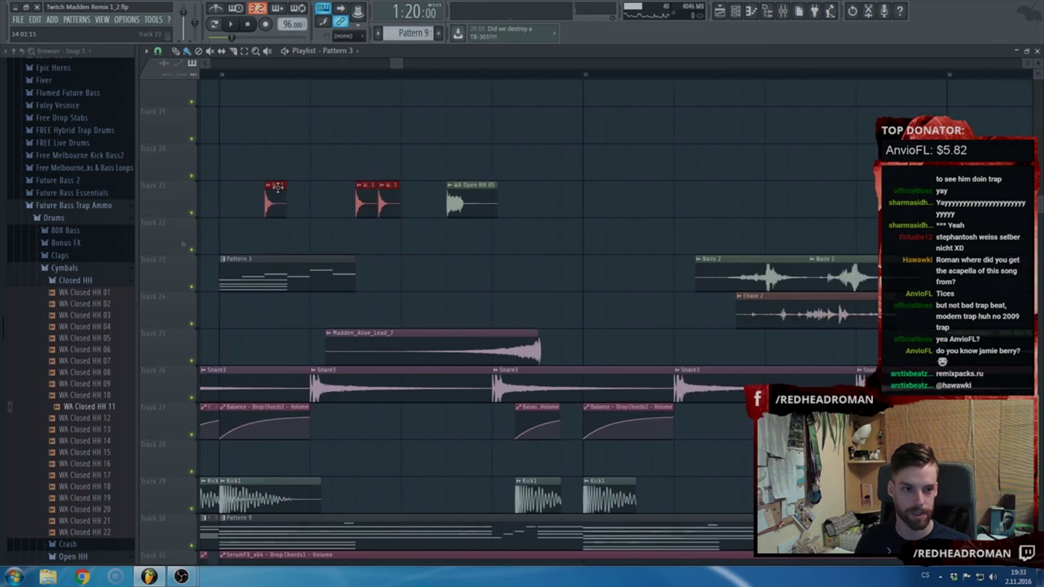
- Audition the Ride cymbal samples and place WA Ride 03 on Track 20 at the start of bar 34
left_click(89, 269)
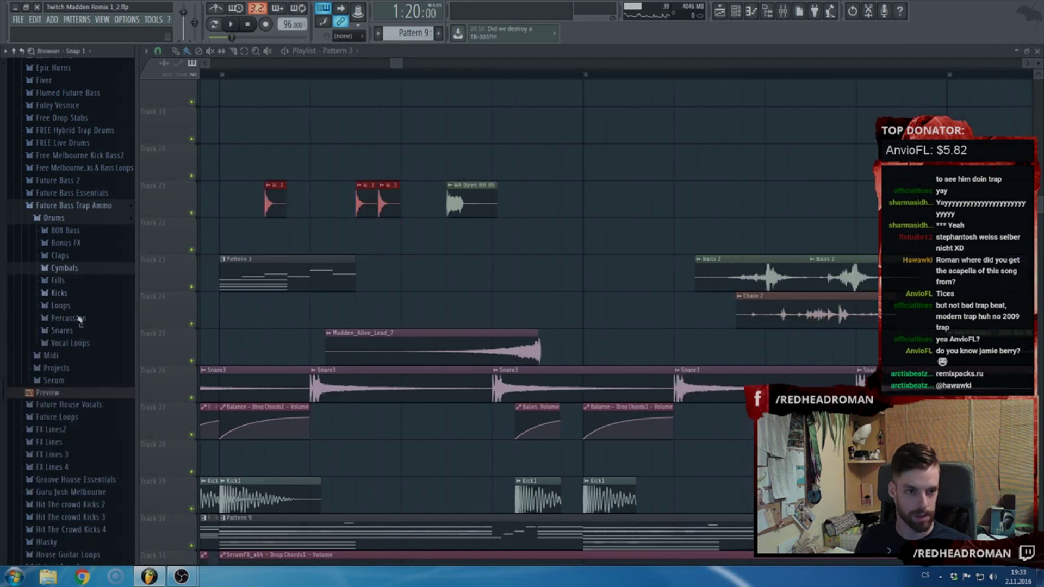
left_click(77, 269)
scroll(77, 272, "down", 3)
left_click(81, 129)
left_click(73, 147)
left_click(79, 160)
left_click(81, 195)
left_click_drag(92, 194, 260, 155)
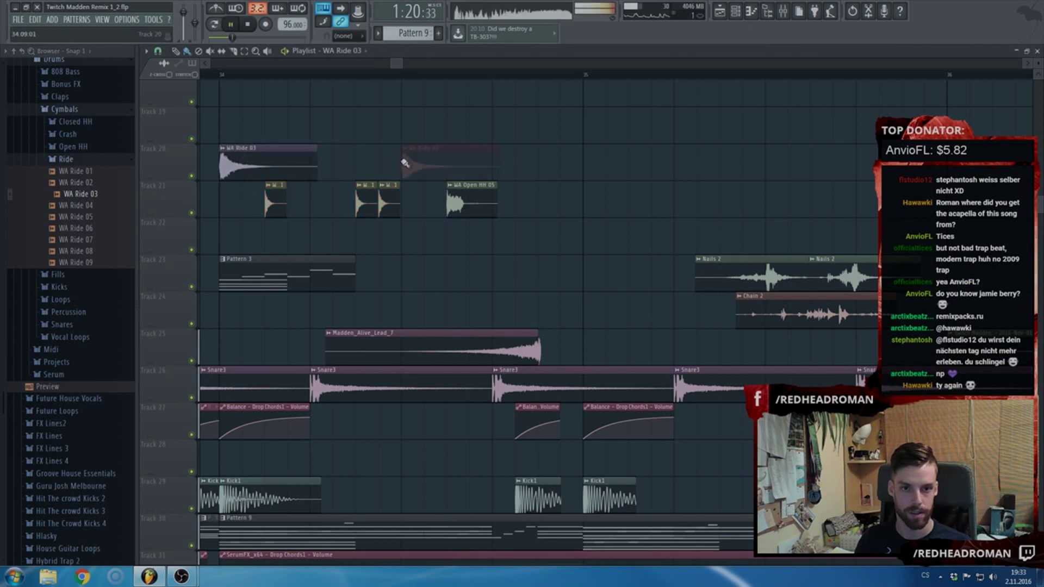
- Position a second WA Ride 03 hit on Track 20 at step 10 of bar 34
double_click(438, 156)
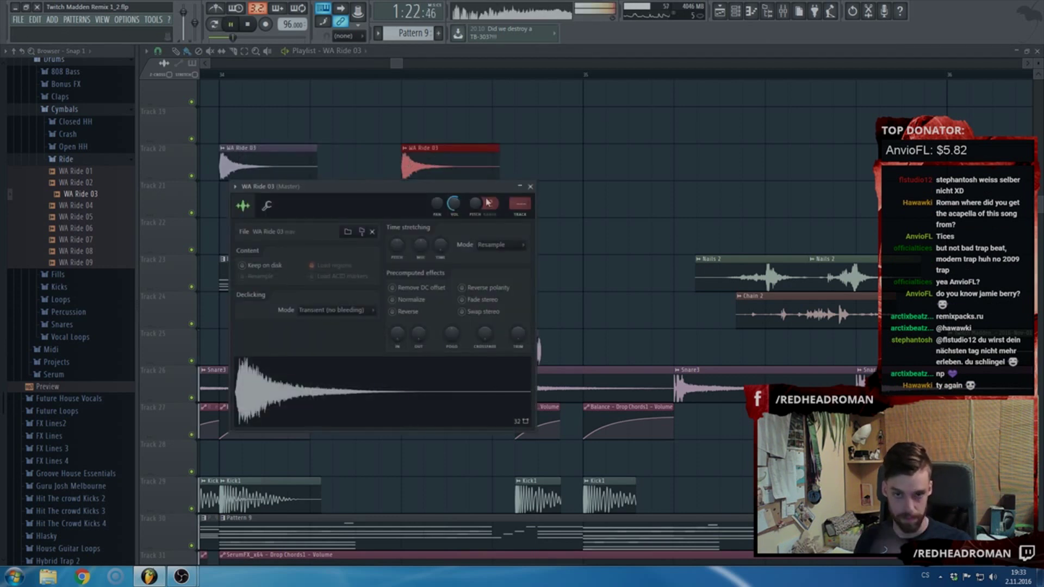
left_click(531, 187)
key("space")
- Place WA Closed HH 07 from the Closed HH samples on Track 21 at the last step of bar 34
left_click(86, 162)
left_click(76, 122)
key("space")
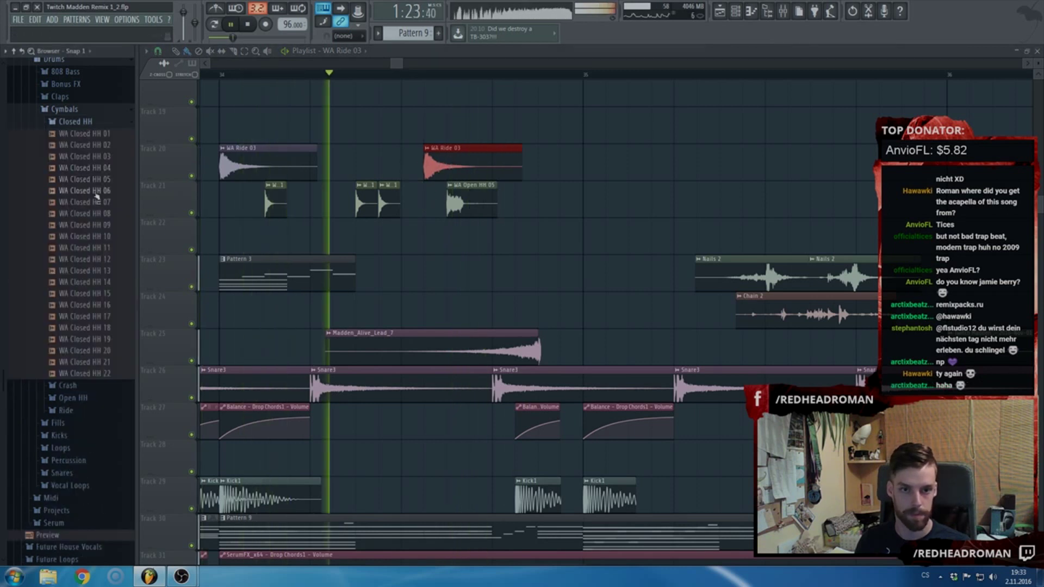
key("space")
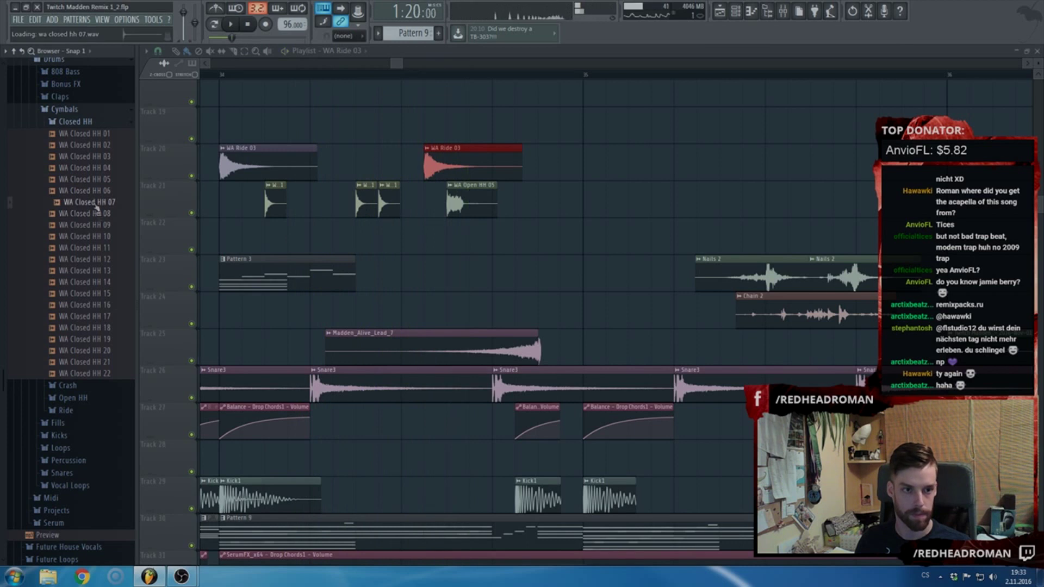
left_click_drag(101, 203, 566, 207)
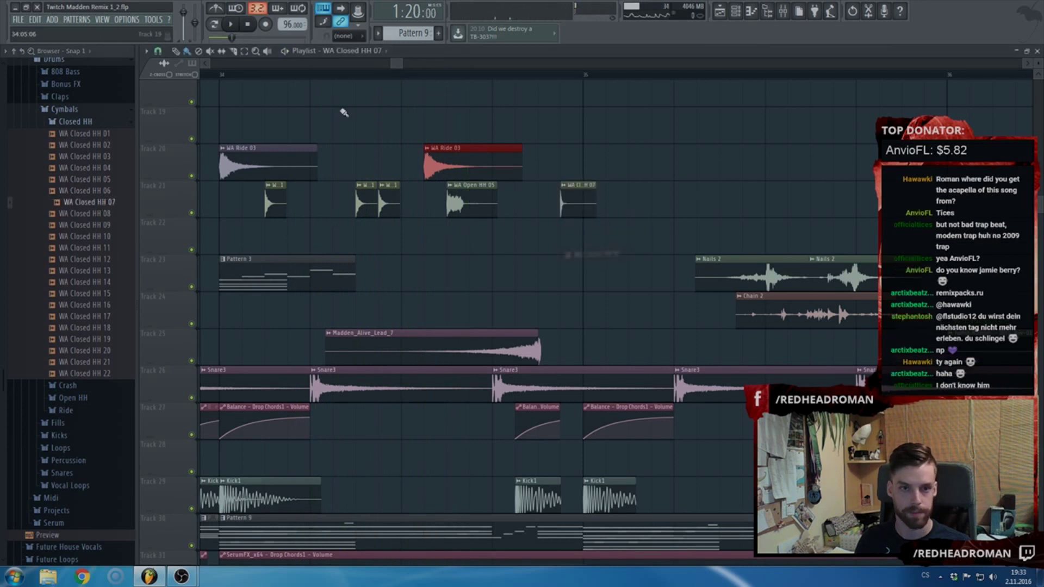
- Set the playlist snap to 1/2 step and repeat WA Closed HH 07 across the last beat of bar 34 on Track 21
left_click(146, 51)
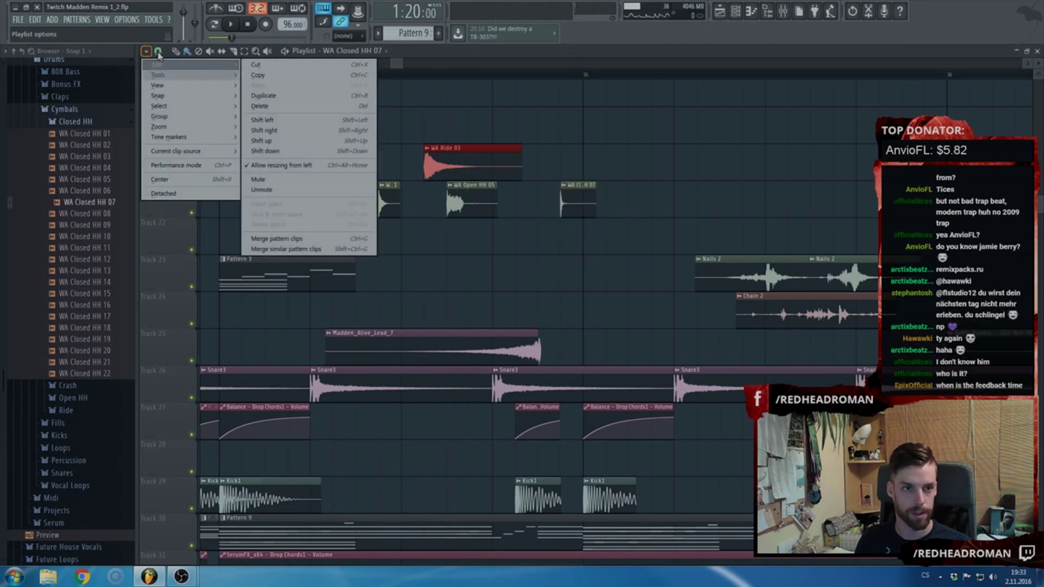
left_click(158, 52)
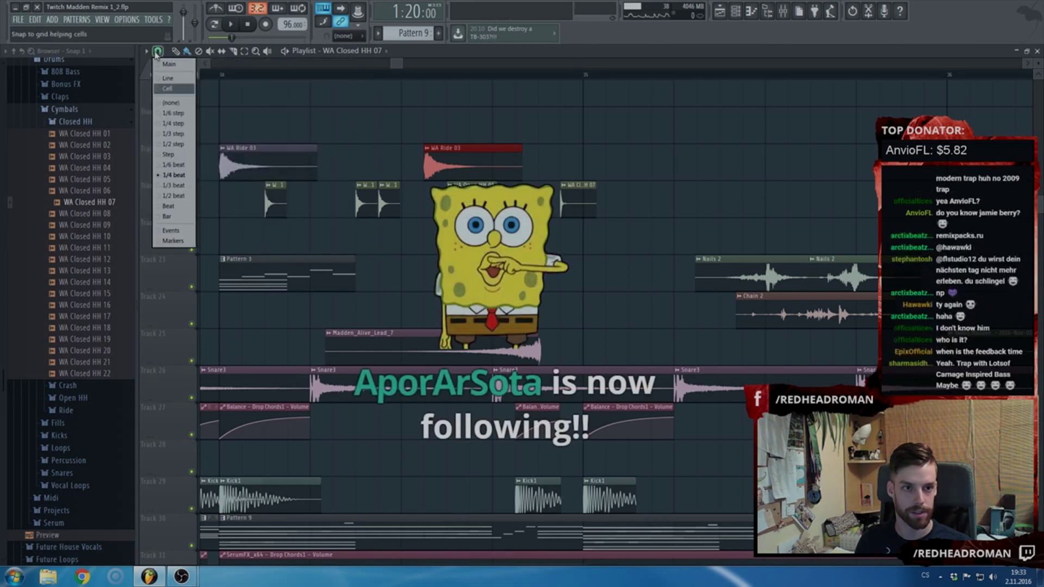
left_click(181, 148)
scroll(405, 209, "up", 4)
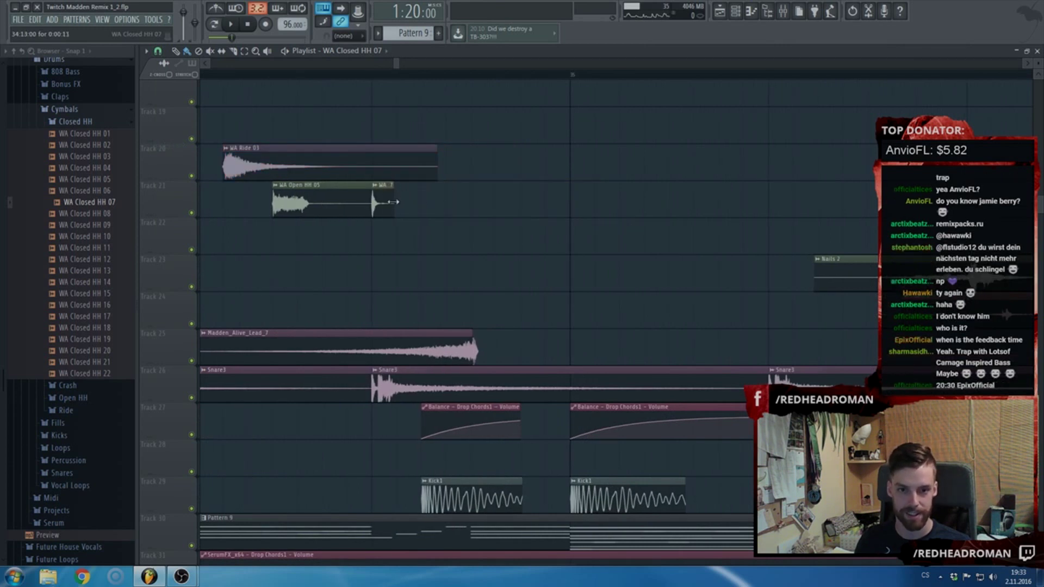
left_click_drag(400, 205, 581, 209)
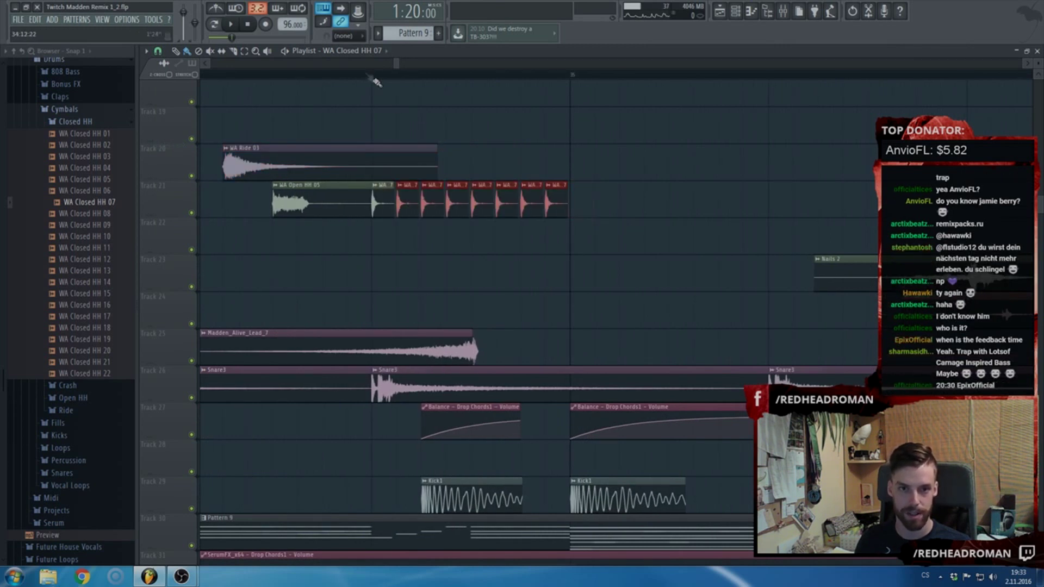
- Create a channel volume automation clip for WA Closed HH 07 over the last beat of bar 34 and lower its start point
left_click_drag(375, 82, 560, 90)
double_click(522, 200)
right_click(469, 218)
left_click(496, 288)
left_click_drag(373, 103, 374, 118)
key("space")
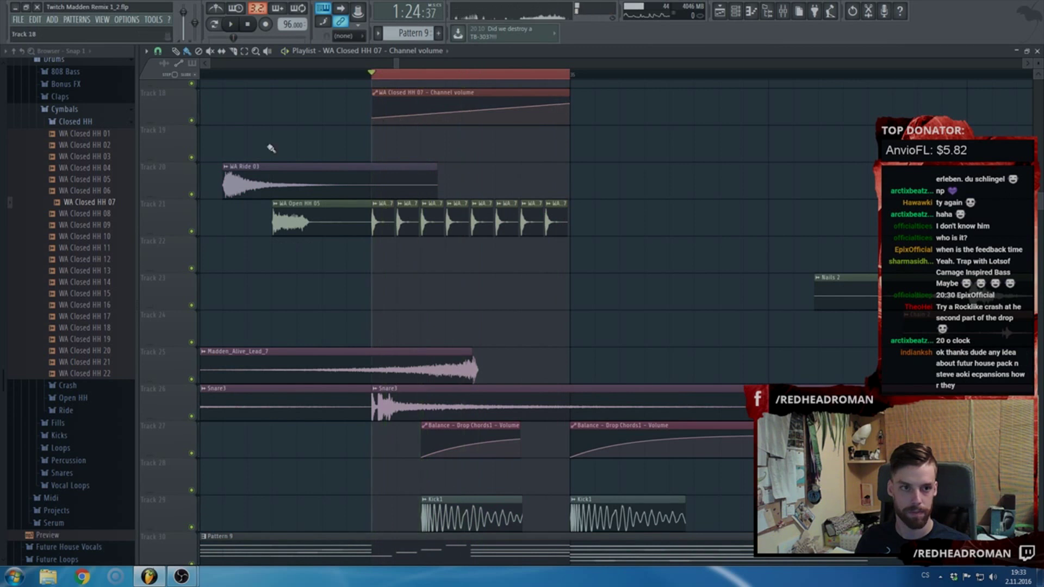
- Set the snap to 1/4 step and interleave copies of the WA Closed HH 07 hits to double the roll's density
left_click(147, 52)
left_click(170, 126)
mouse_move(594, 231)
left_mouse_down()
mouse_move(377, 219)
mouse_move(389, 220)
left_mouse_up()
key("space")
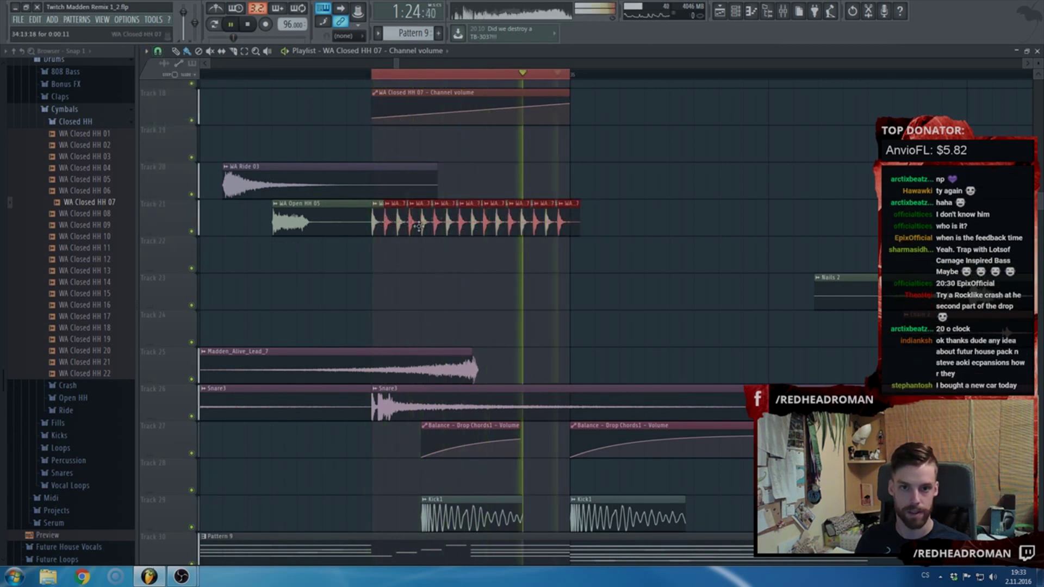
- Lower the start of the roll's volume automation further and bend its curve so the level rises more slowly at first
left_click(374, 128)
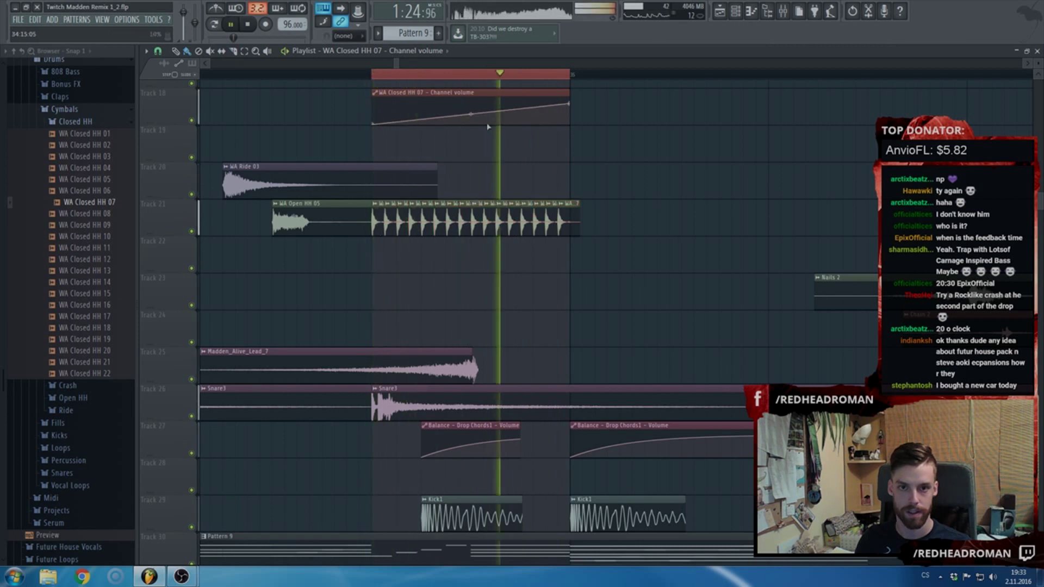
left_click_drag(469, 115, 467, 119)
key("space")
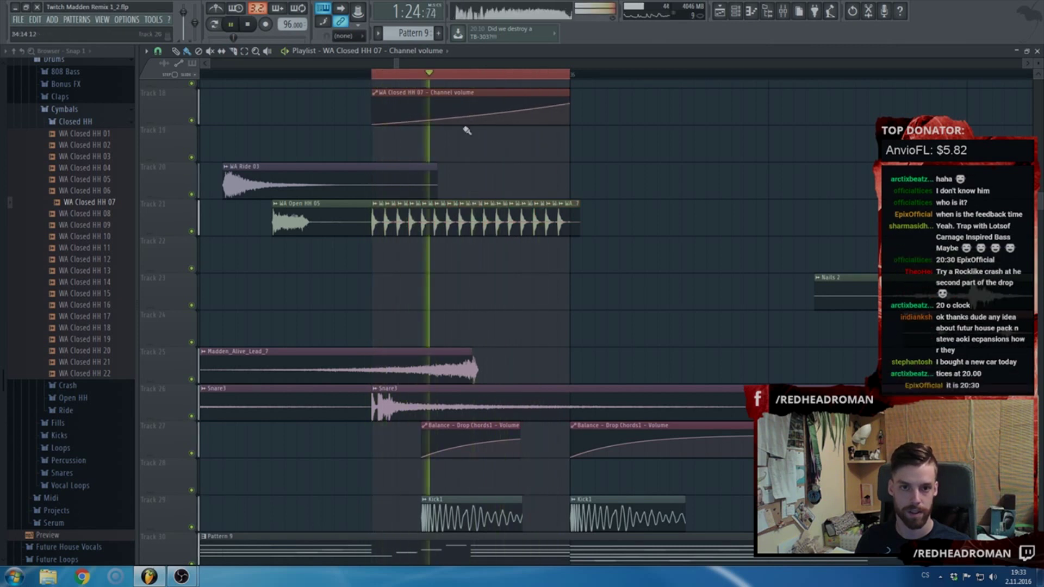
- Create a channel panning automation clip for WA Closed HH 07 over the last beat of bar 34, shaped as a peak followed by a dip
double_click(445, 218)
right_click(451, 217)
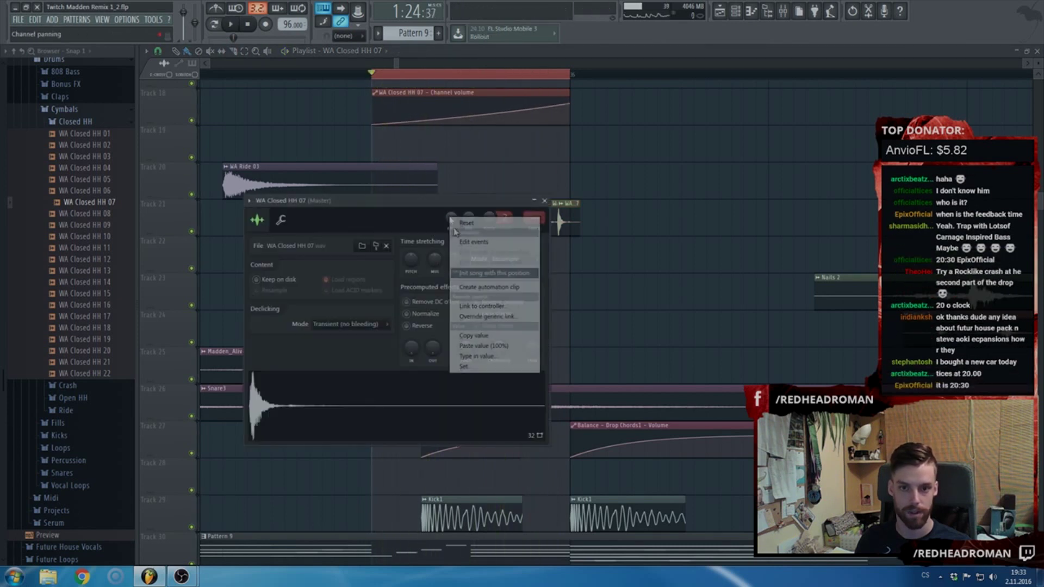
left_click(489, 287)
right_click(421, 142)
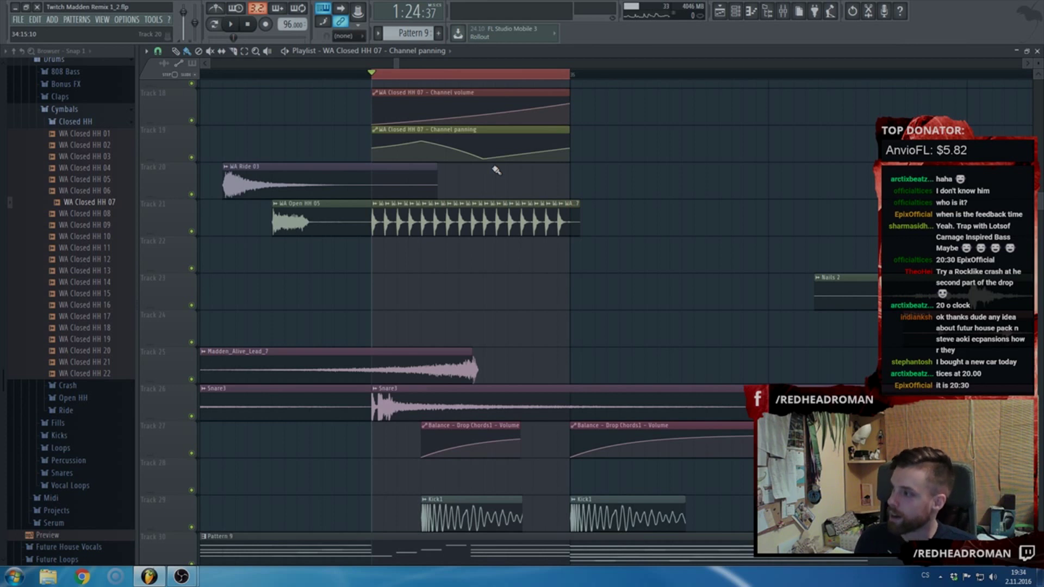
left_click(541, 81)
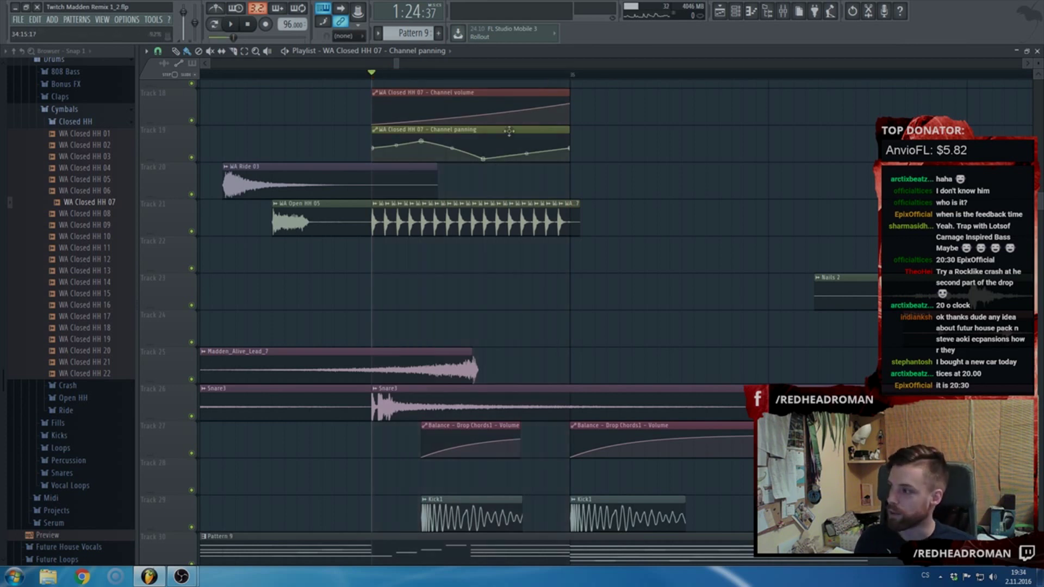
- Duplicate bar 34's ride and hi-hat clips with their volume and panning automation into bar 35
scroll(509, 130, "down", 3)
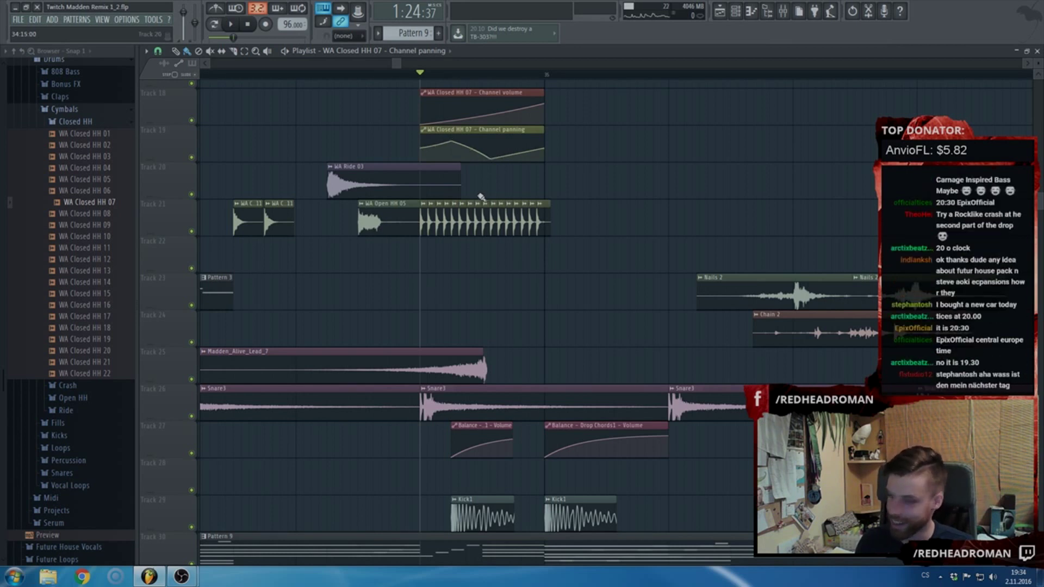
scroll(481, 197, "down", 5)
left_click(242, 74)
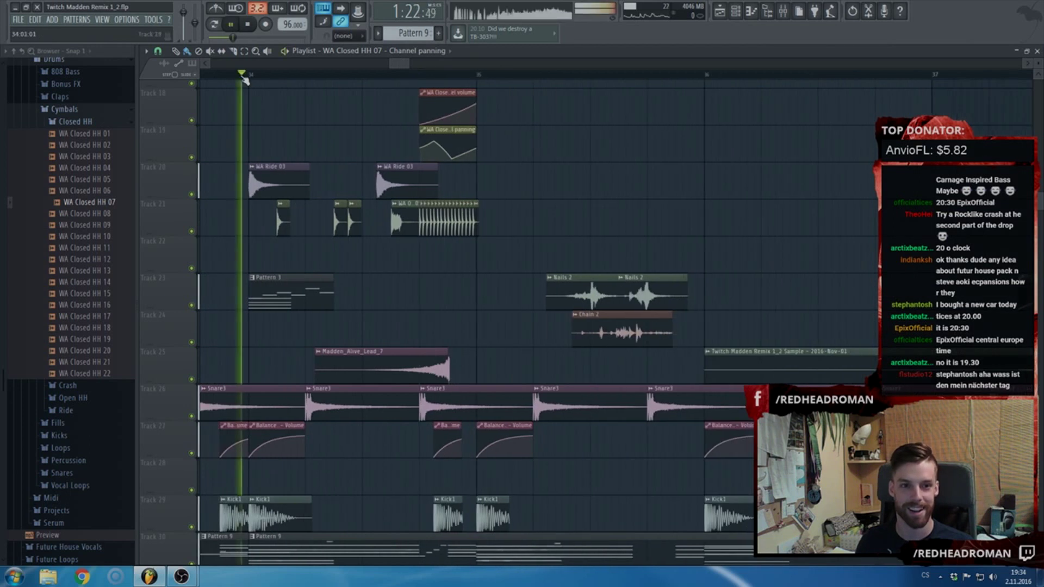
left_click_drag(447, 234, 256, 87)
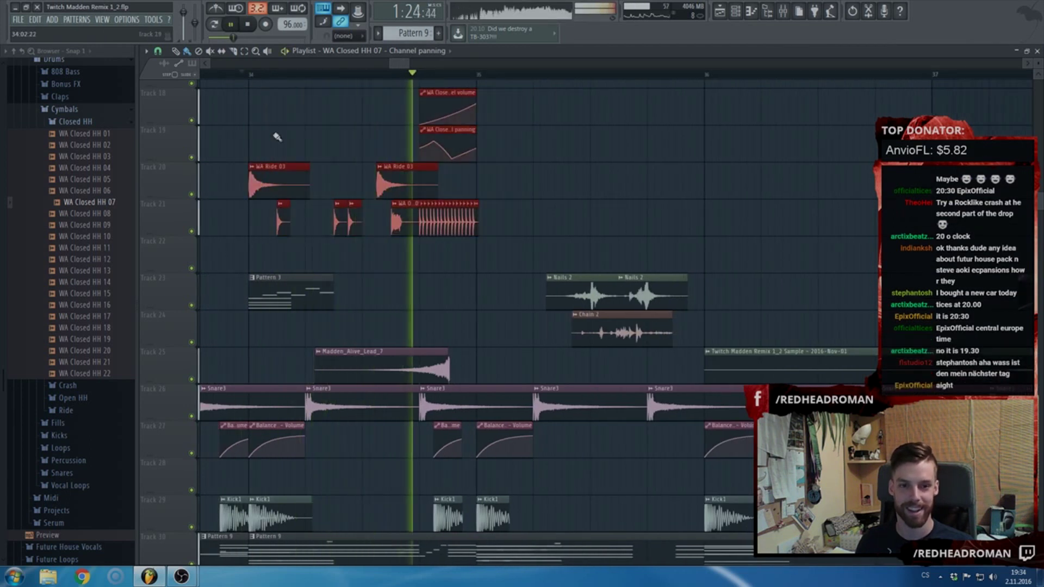
key("space")
key("ctrl+b")
left_click_drag(504, 189, 507, 189)
key("space")
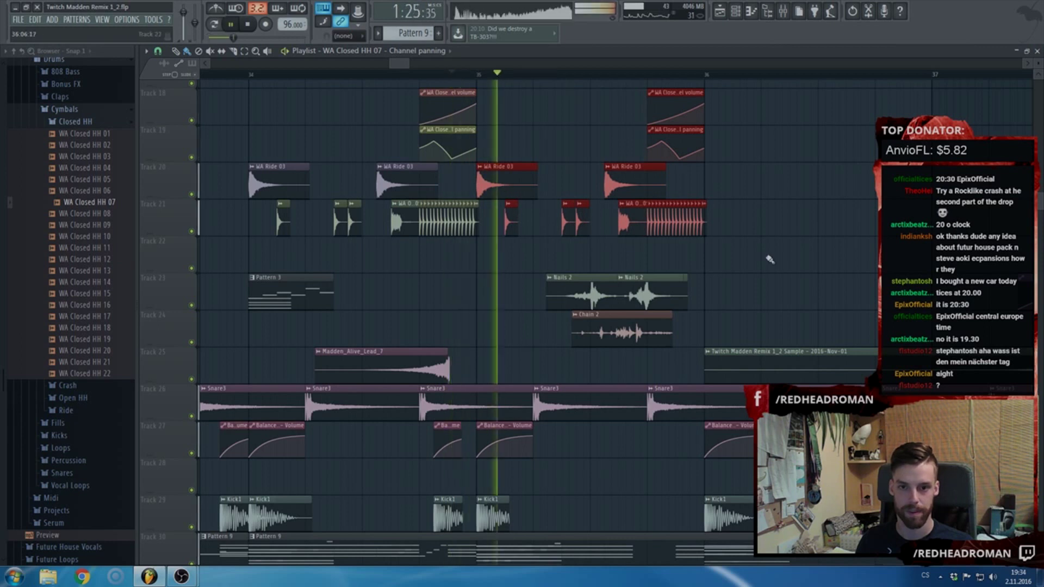
- Deselect the duplicated clips and listen to the ride and hi-hat groove from the start of bar 34
left_click(820, 255)
right_click(819, 255)
left_click(836, 269)
key("space")
right_click(832, 240)
left_click(249, 82)
key("space")
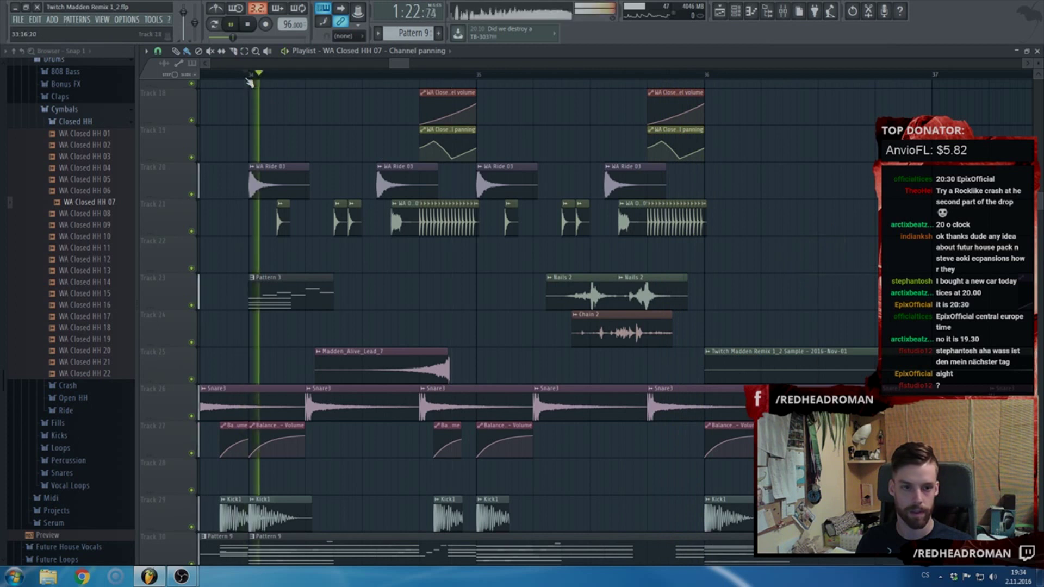
key("space")
key("space")
key("space")
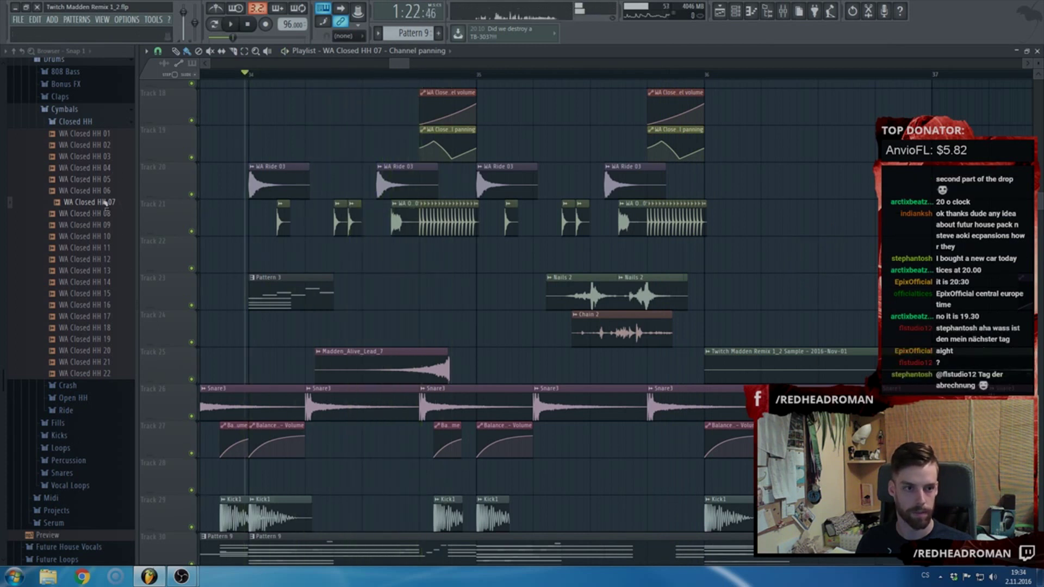
- Audition the Open HH samples in the Future Bass Trap Ammo cymbals
left_click(85, 123)
left_click(81, 147)
left_click(85, 181)
left_click(87, 228)
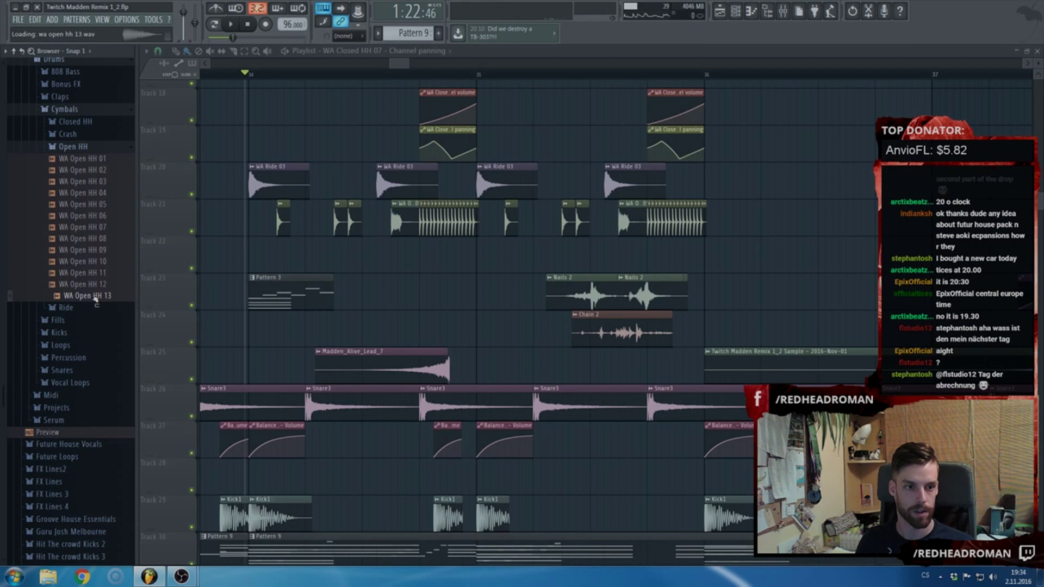
- Audition the EDM Essentials open hi-hats and place WAEDME Open Hihat4 on Track 22 in bar 35
scroll(96, 299, "up", 11)
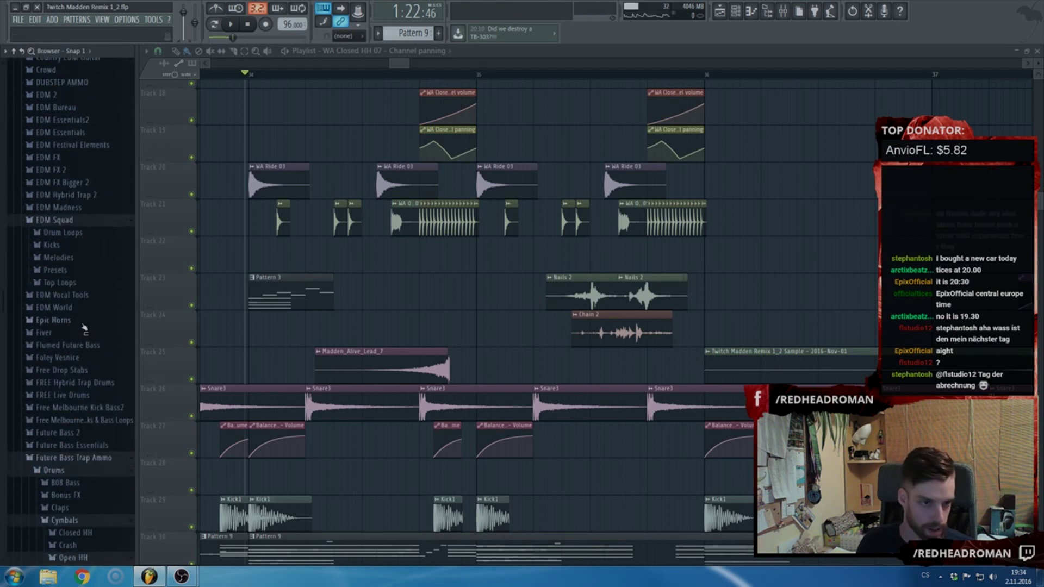
scroll(98, 335, "up", 2)
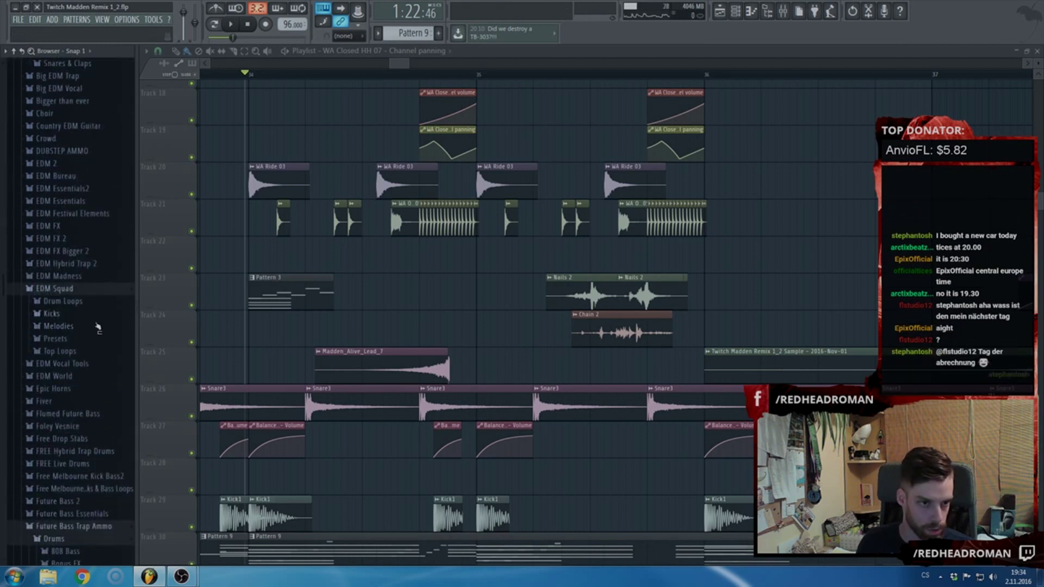
scroll(86, 280, "up", 2)
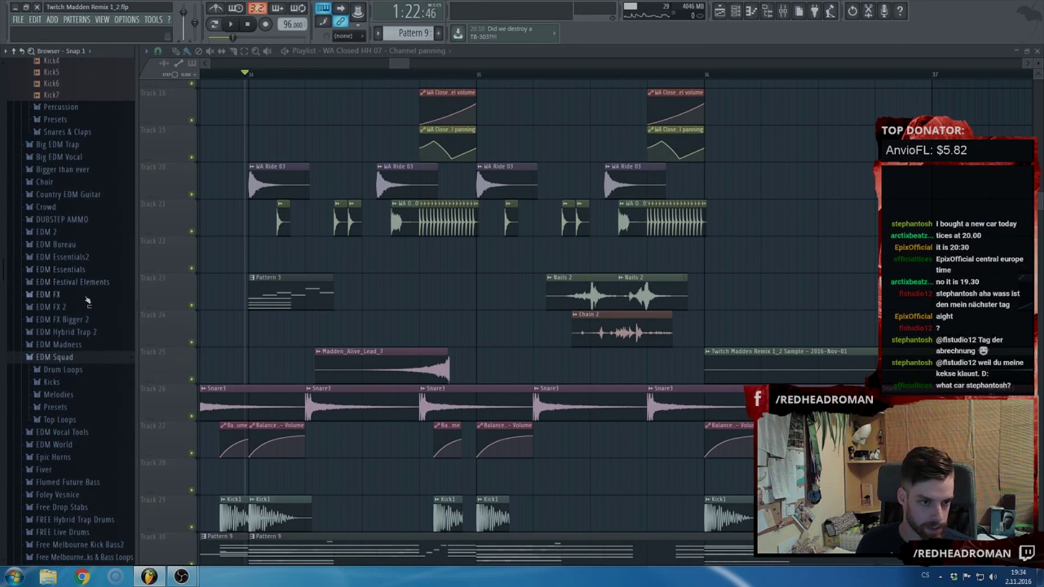
left_click(90, 271)
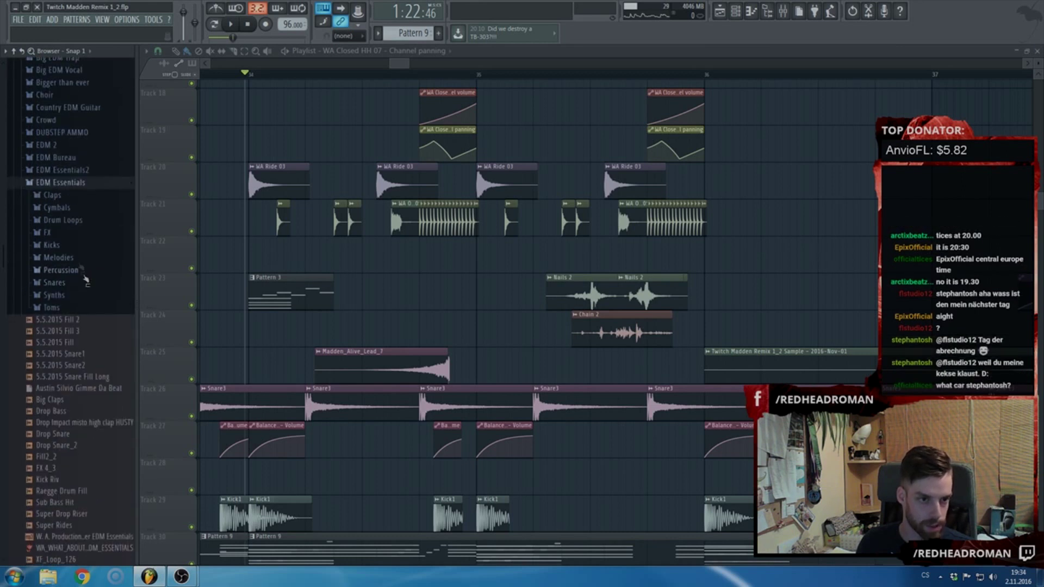
left_click(57, 208)
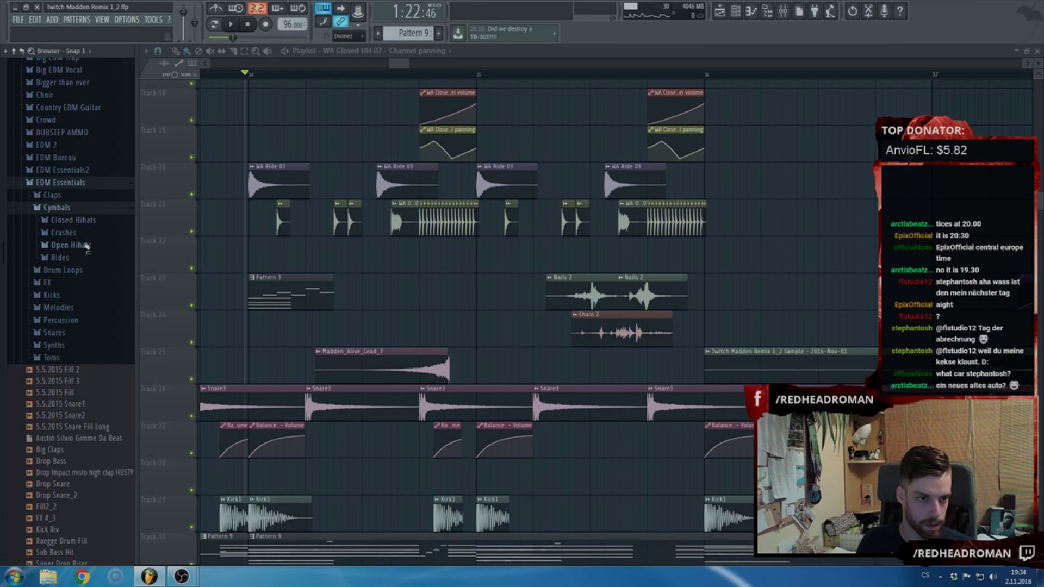
left_click(82, 246)
left_click(85, 293)
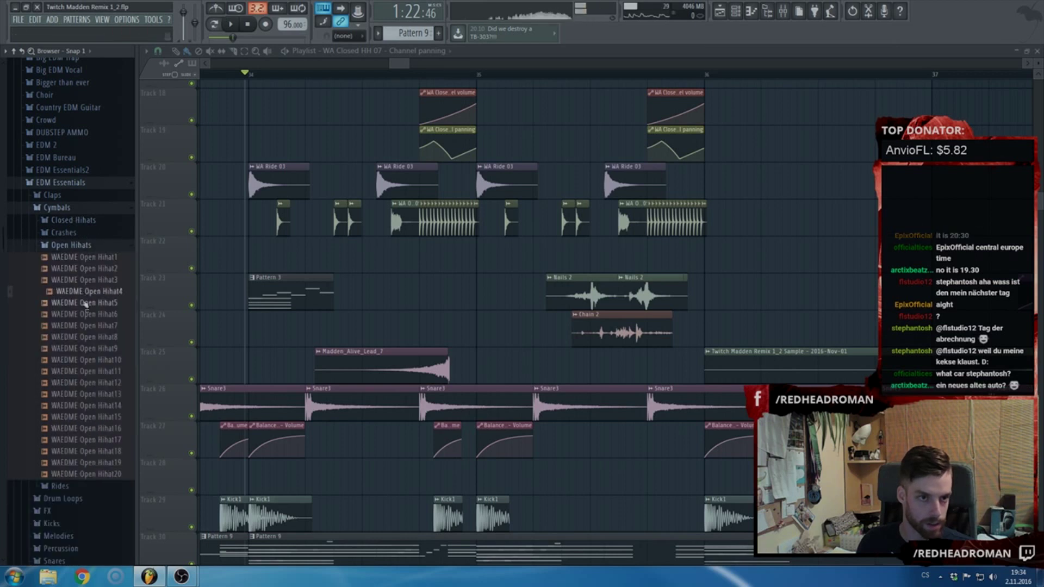
left_click_drag(96, 293, 550, 253)
- Place WAEDME Open Hihat4 on Track 22 at step 11 of bar 35 and delete the WA Open HH 05 hit above it
key("space")
scroll(377, 275, "up", 2)
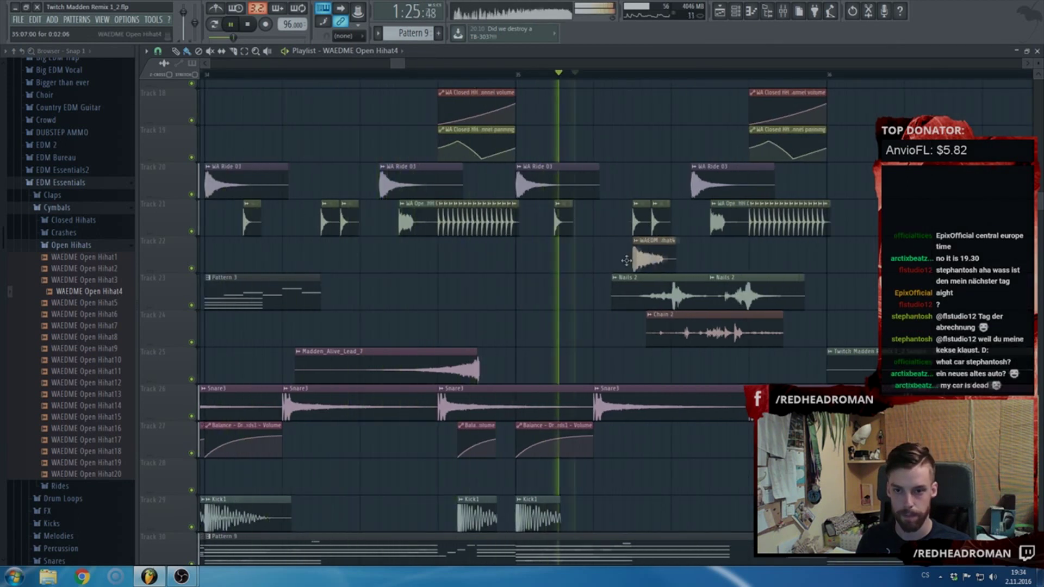
key("space")
left_click_drag(625, 261, 730, 264)
key("space")
scroll(689, 217, "up", 2)
left_click(664, 239)
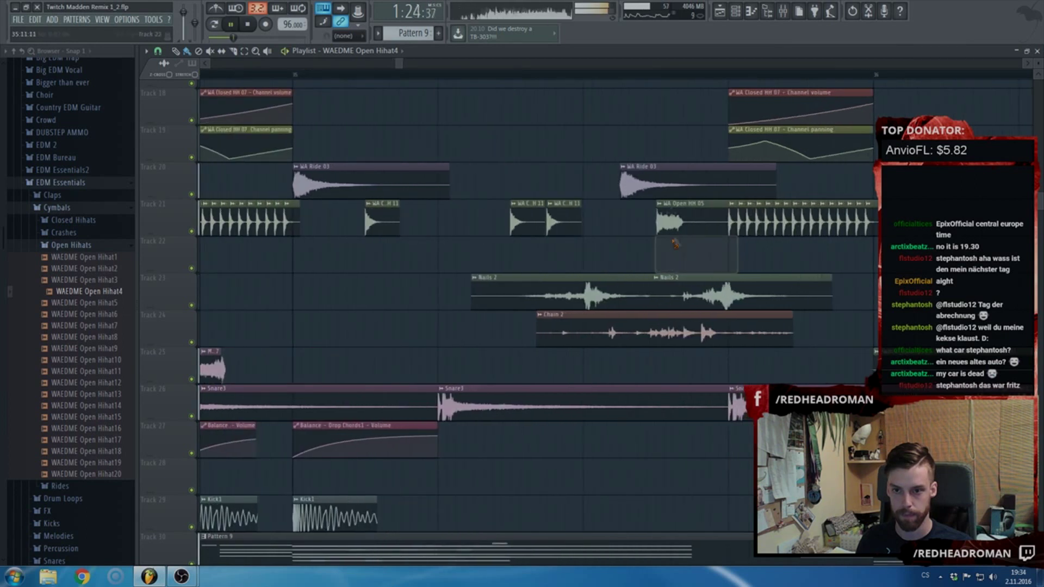
right_click(726, 211)
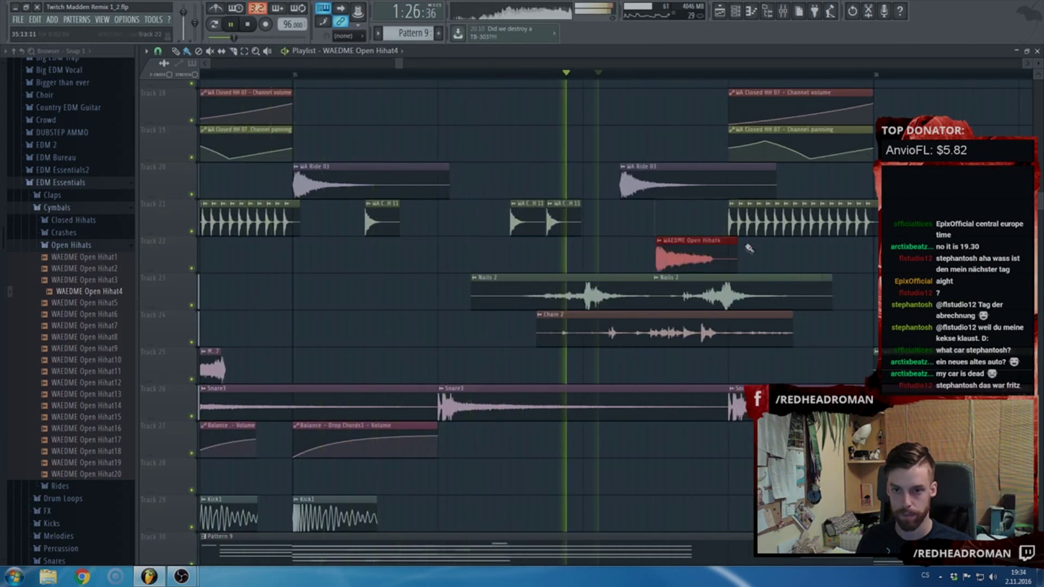
key("space")
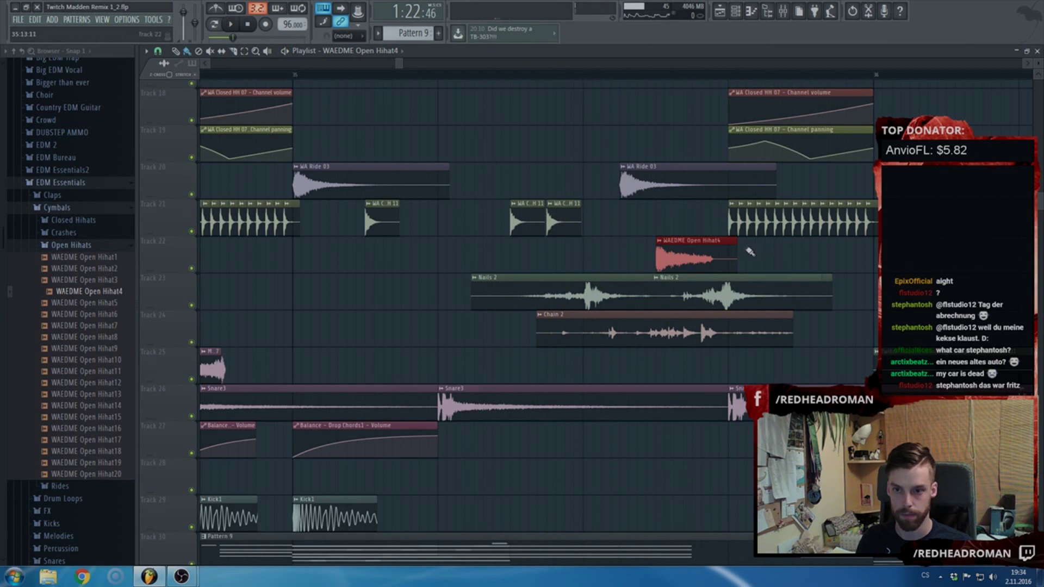
- Reverse the WAEDME Open Hihat4 sample and move its clip to end at the last beat of bar 35
double_click(737, 248)
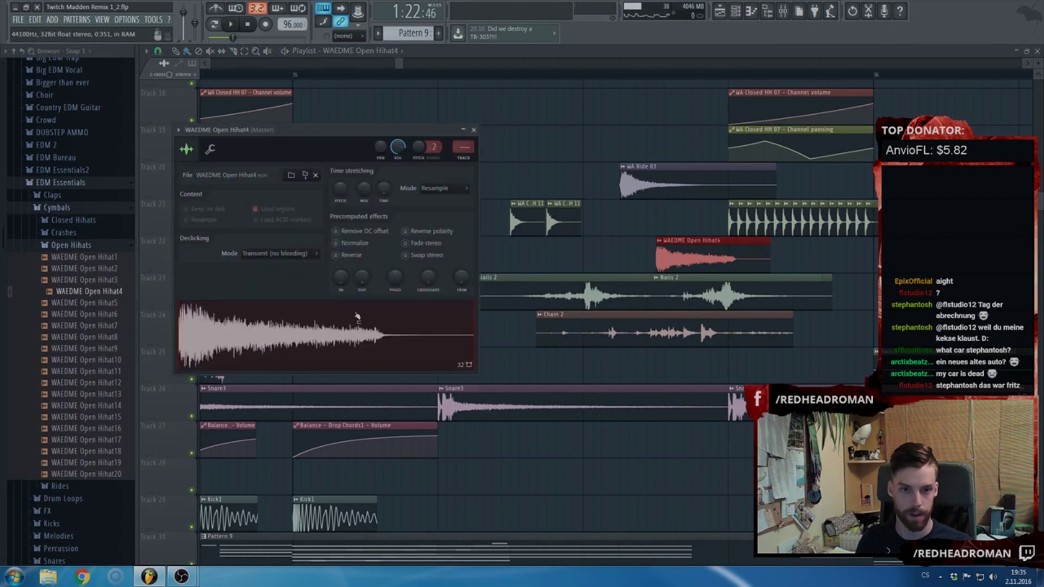
left_click(341, 256)
left_click_drag(678, 240, 646, 257)
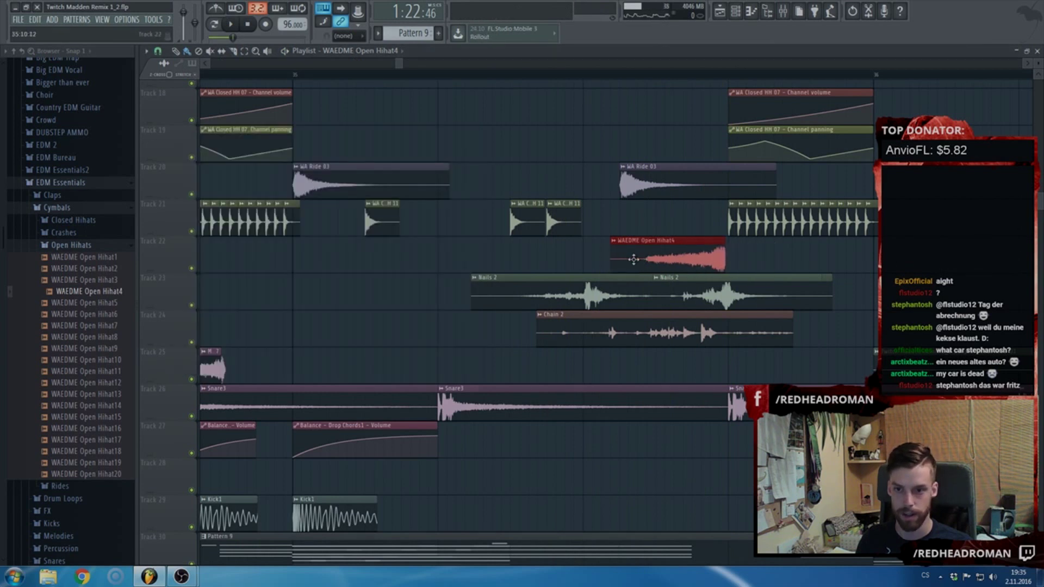
scroll(682, 260, "up", 2)
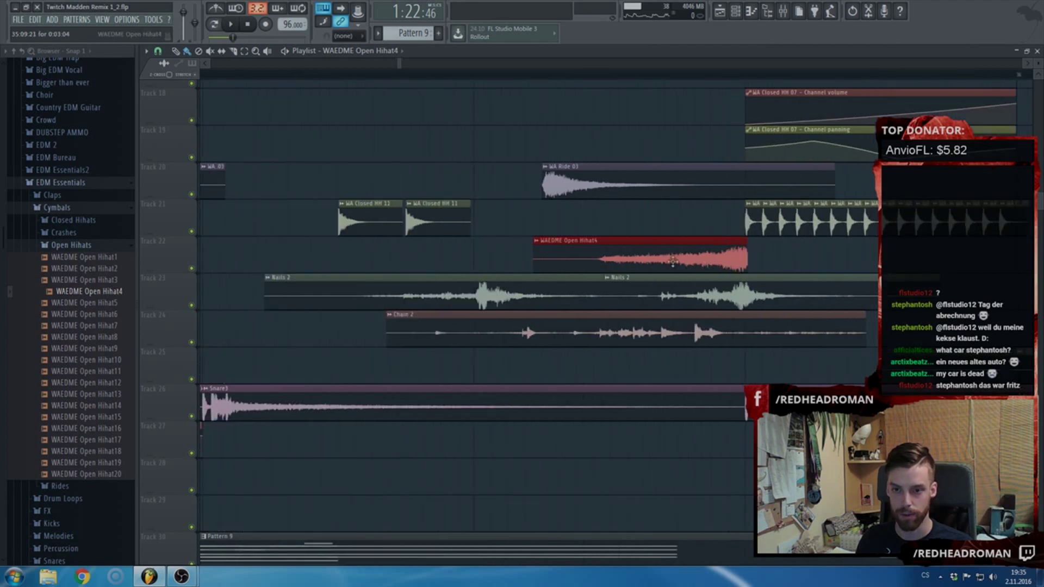
- Normalize the reversed WAEDME Open Hihat4 sample and raise its Out amount in the precomputed effects
double_click(602, 248)
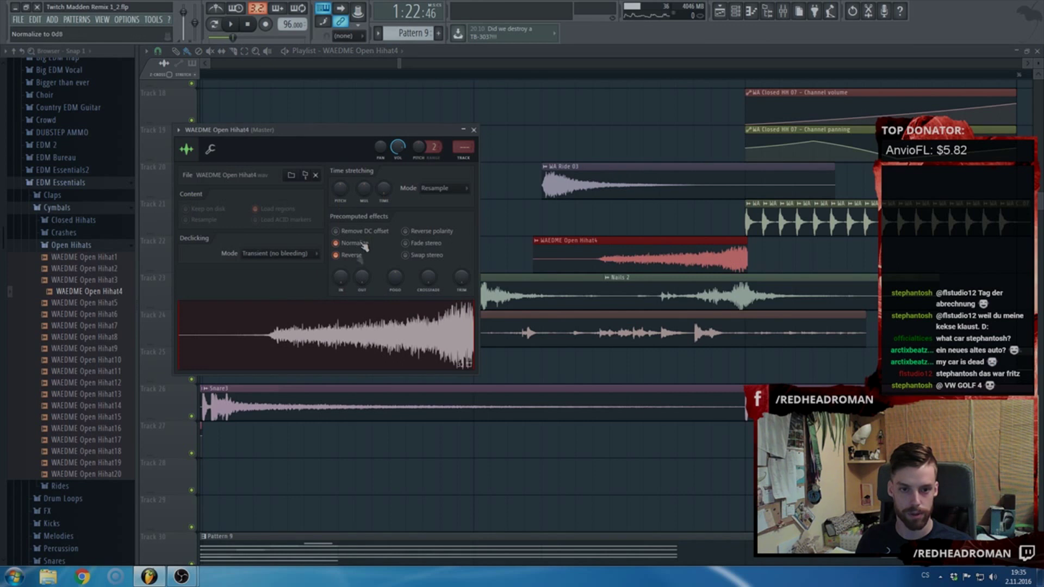
left_click_drag(361, 277, 362, 269)
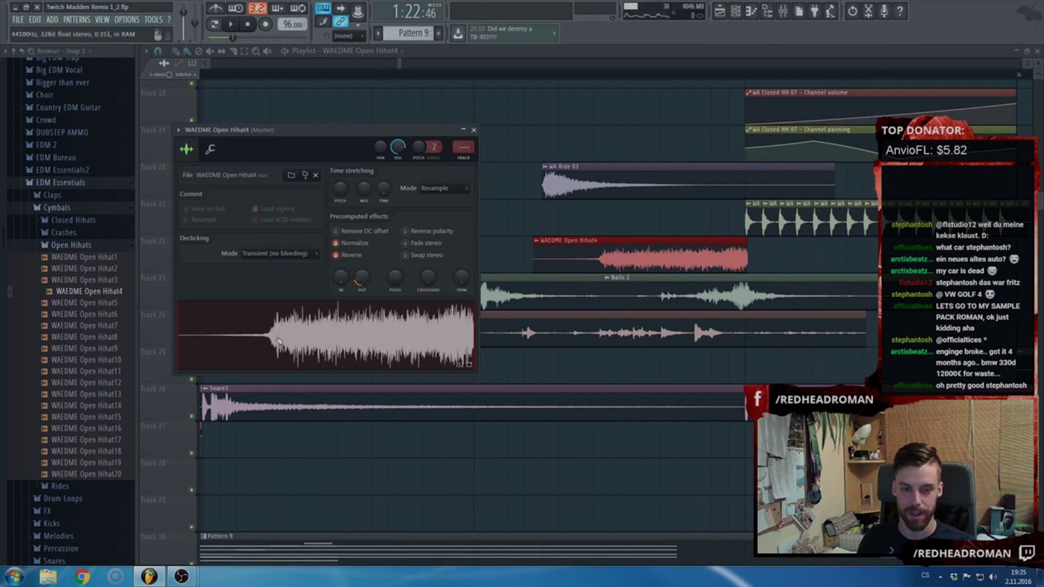
left_click(474, 130)
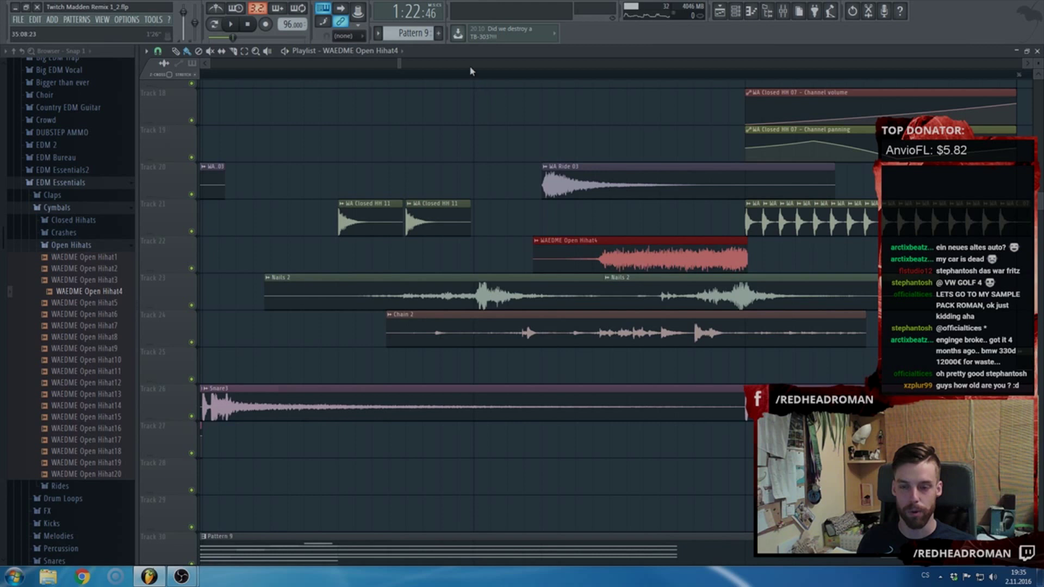
scroll(472, 71, "right", 1)
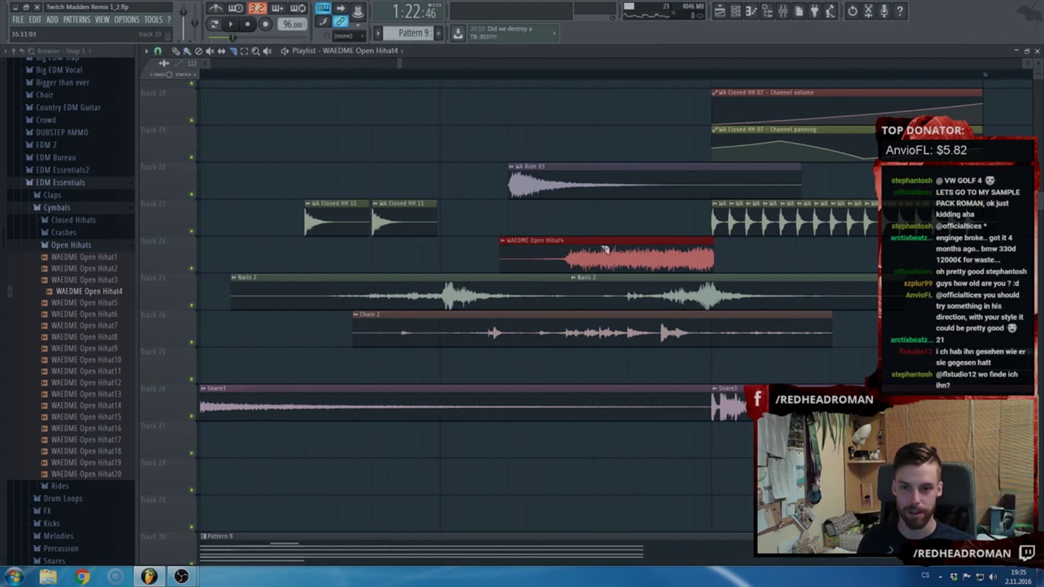
- Trim the reversed WAEDME Open Hihat4 clip to start at step 11 of bar 35 and set its declicking mode to Generic (bleeding)
left_click_drag(578, 256, 578, 258)
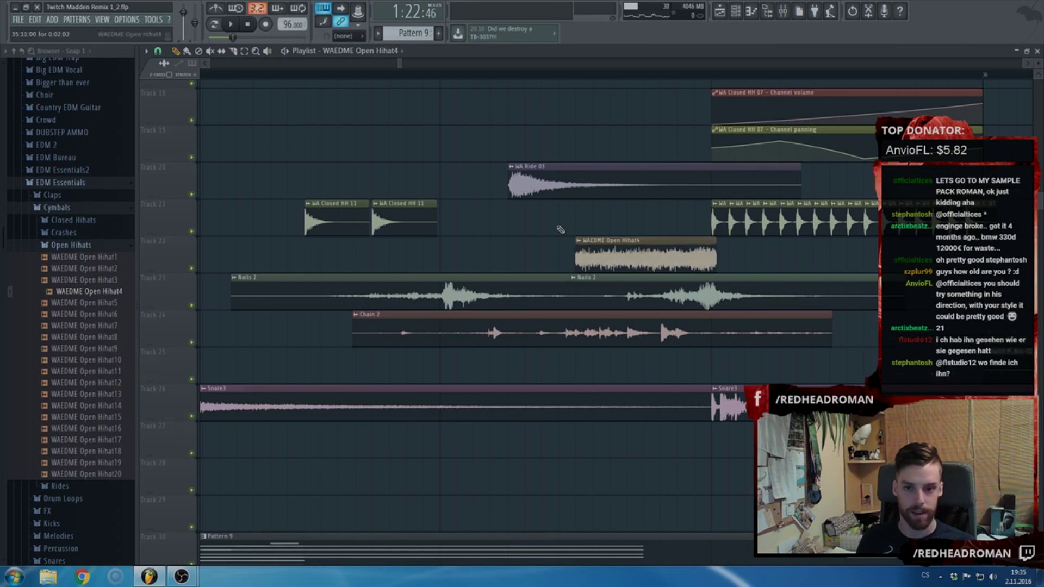
double_click(619, 265)
left_click(277, 254)
left_click(272, 286)
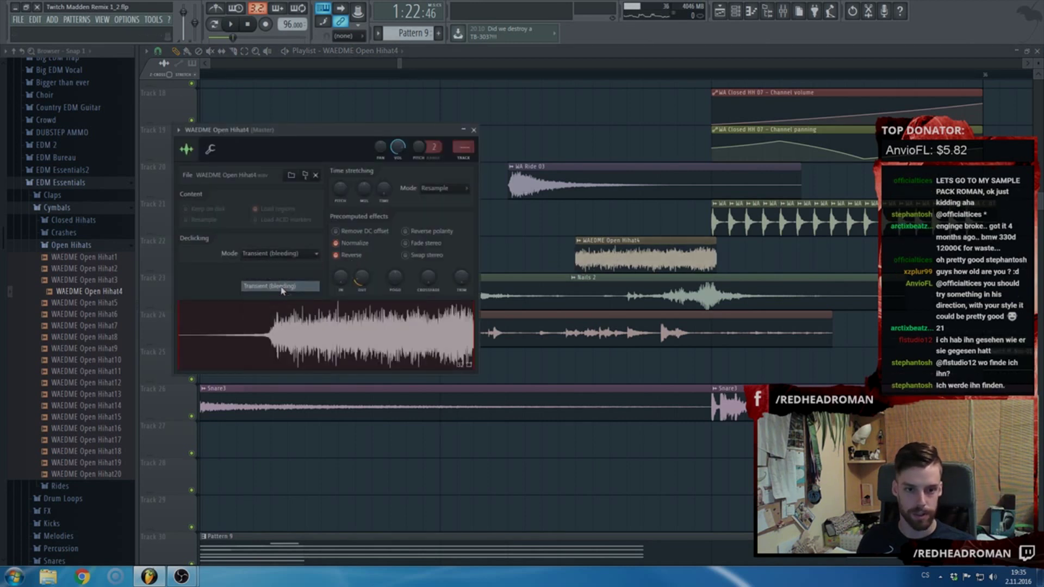
left_click(277, 253)
left_click(280, 296)
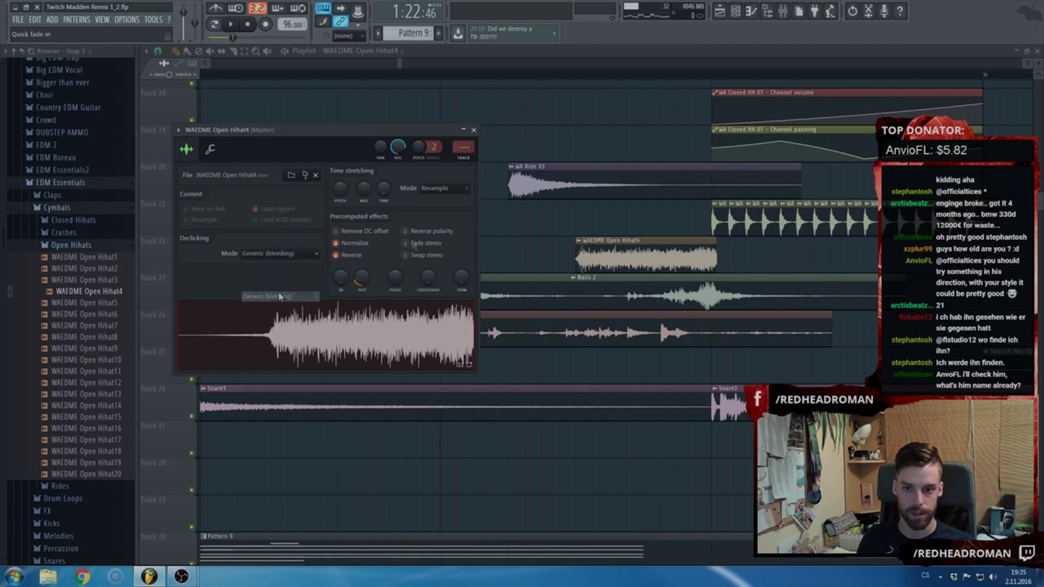
left_click(474, 130)
left_click(421, 75)
key("space")
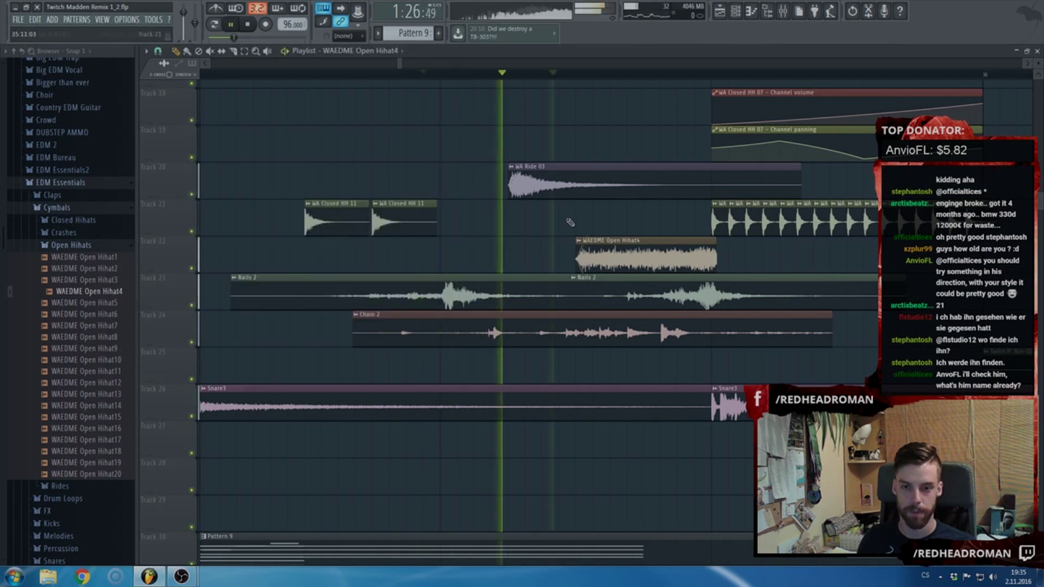
- Set the time stretching mode of the WAEDME Open Hihat4 sample to Stretch and play it back in bar 35
double_click(604, 256)
key("space")
key("space")
key("space")
left_click(444, 188)
left_click(440, 219)
left_click(474, 130)
key("space")
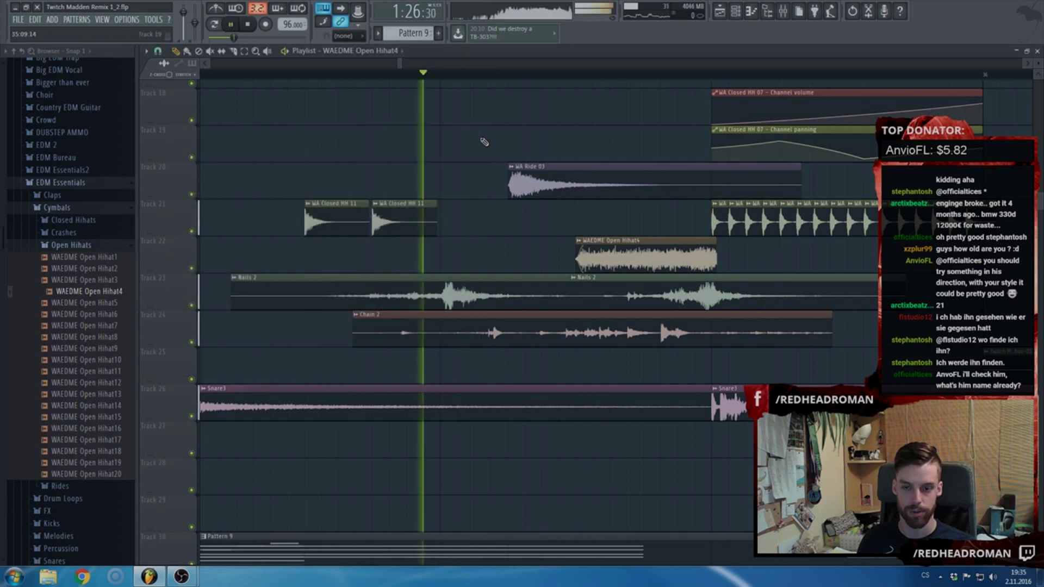
- Review the WAEDME Open Hihat4 sample settings and listen to the groove across bars 34 and 35
double_click(614, 252)
scroll(629, 253, "down", 4)
key("space")
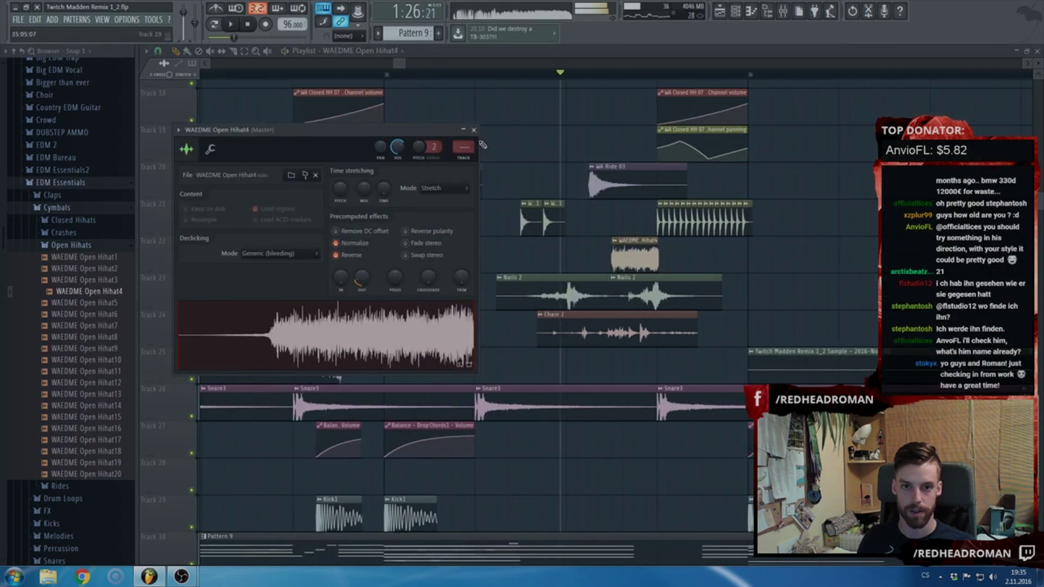
left_click(474, 131)
scroll(234, 81, "down", 5)
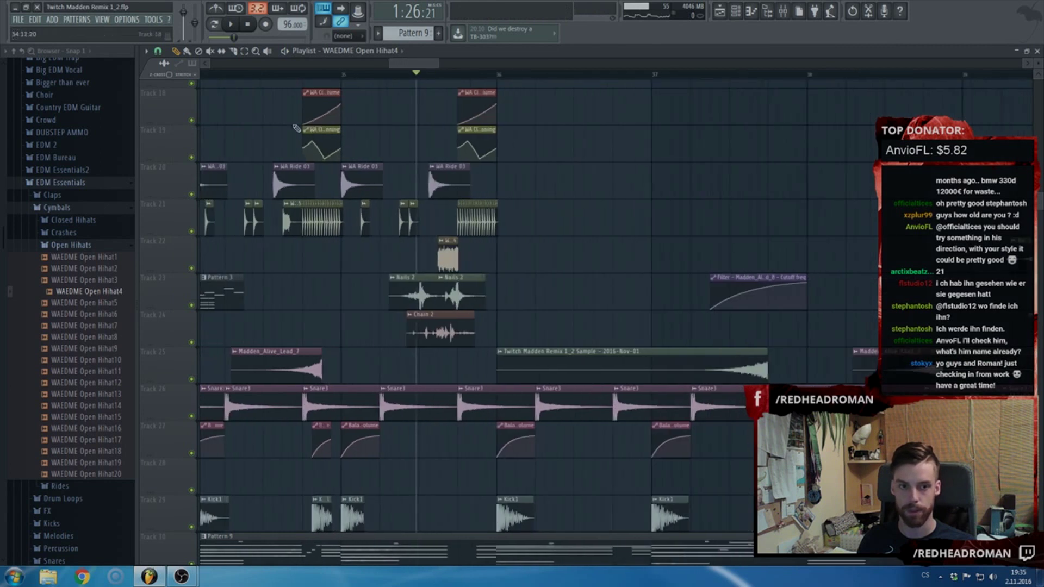
key("space")
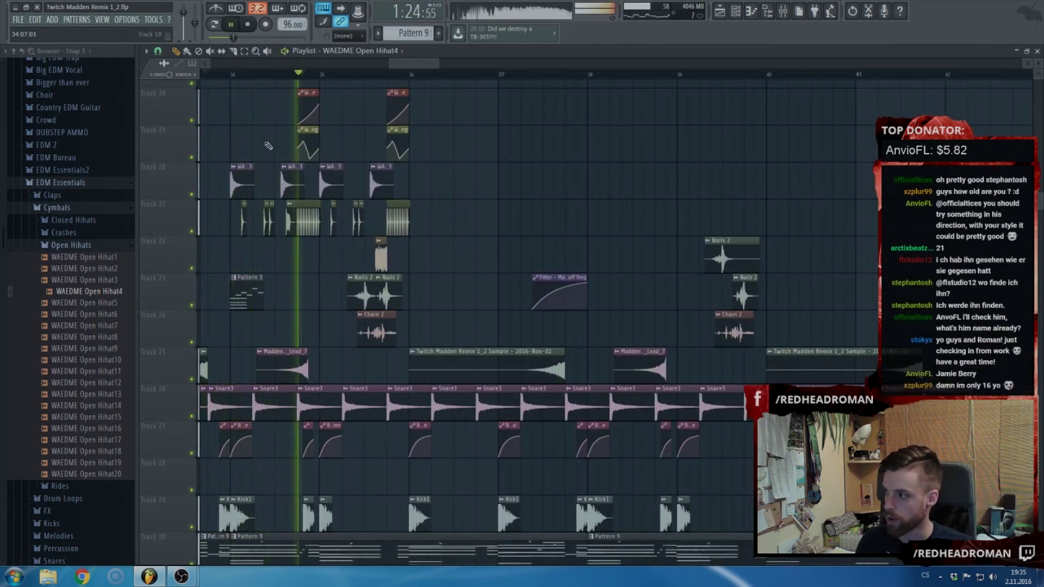
scroll(293, 164, "up", 4)
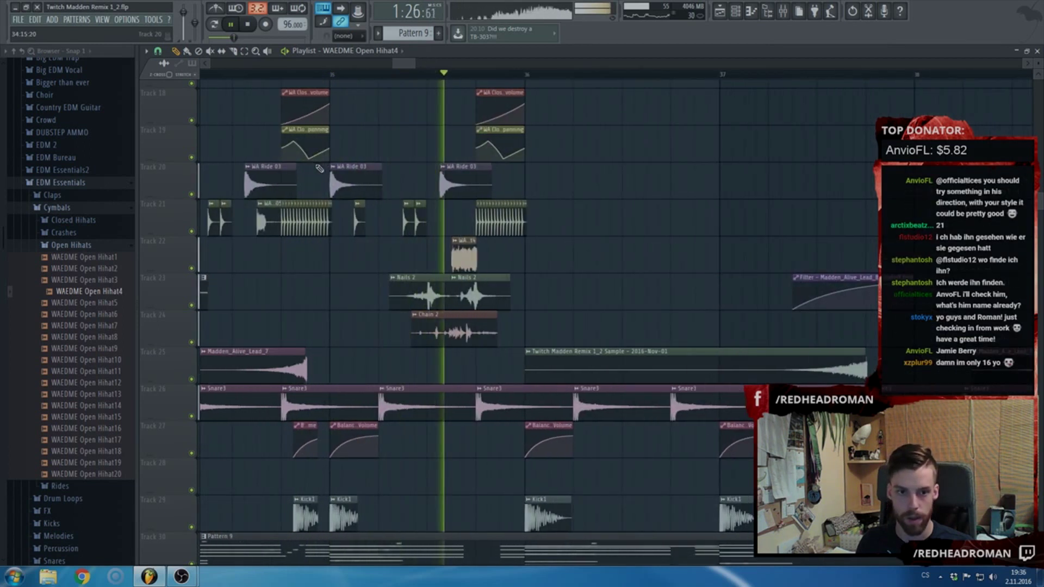
key("space")
- Audition more EDM Essentials open hi-hats and replace the reversed WAEDME Open Hihat4 sample with WAEDME Open Hihat12
double_click(598, 259)
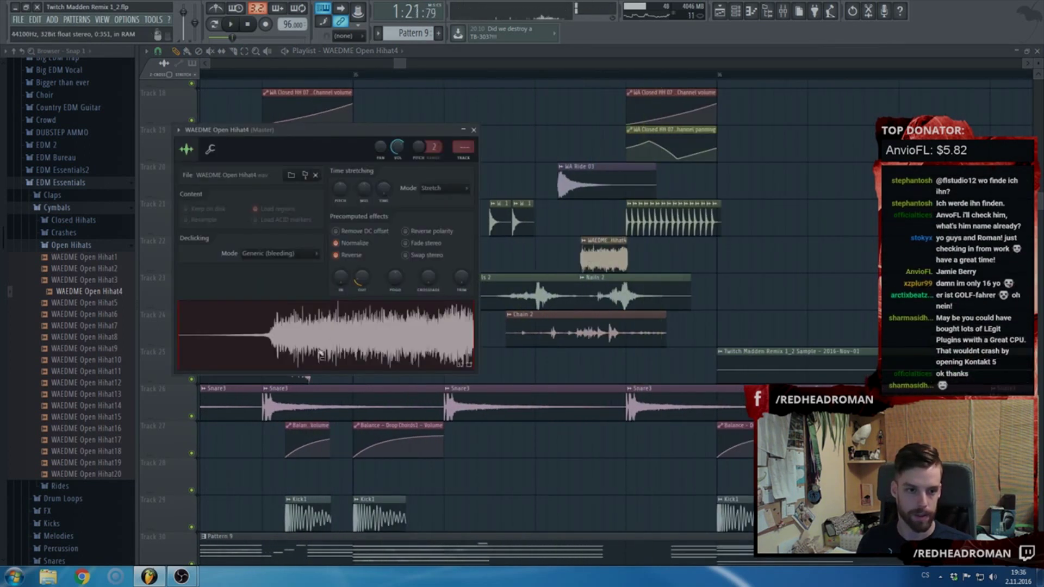
left_click(98, 315)
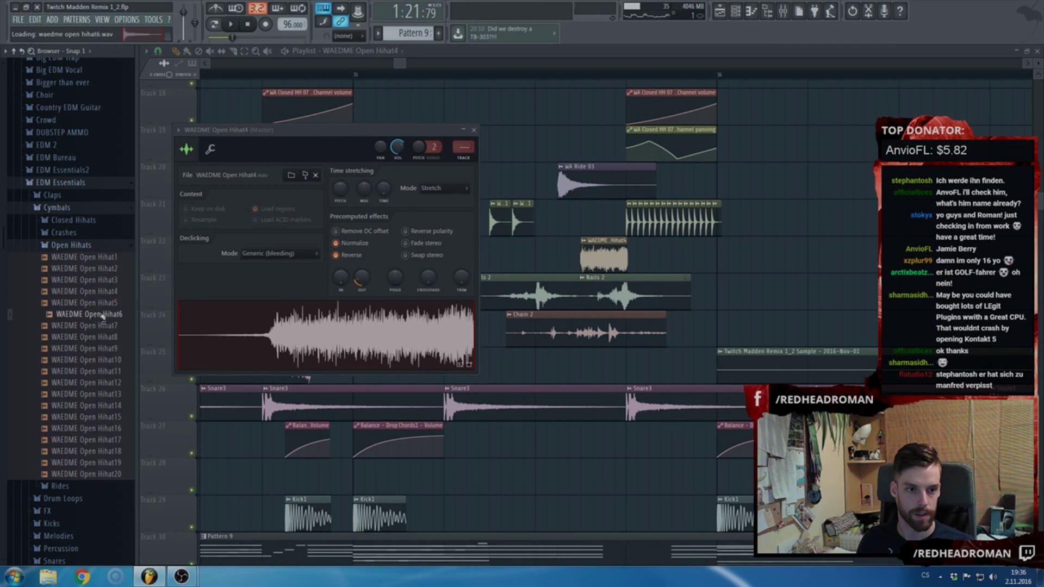
left_click(103, 326)
left_click(103, 338)
left_click(102, 360)
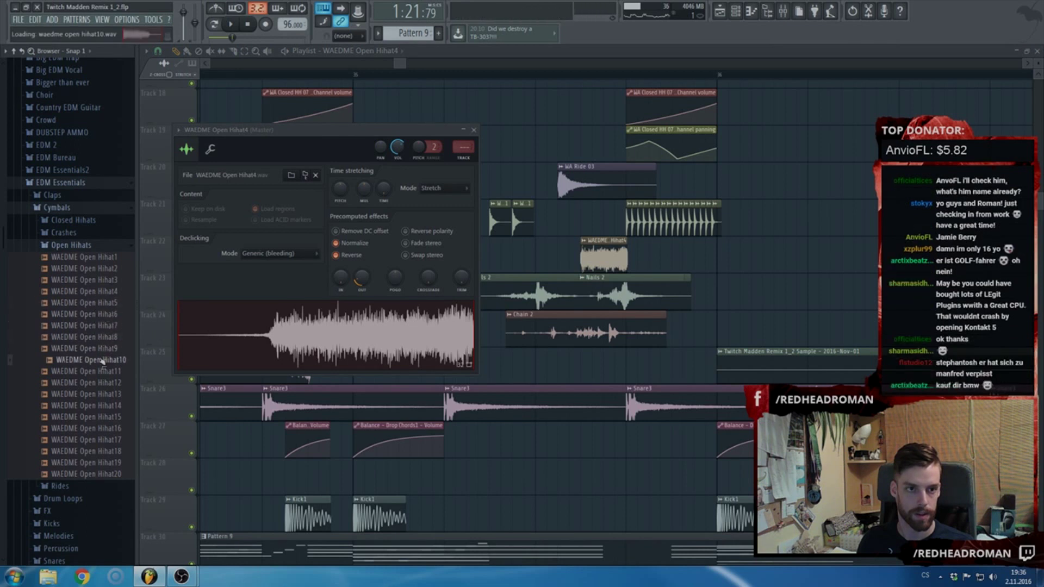
left_click(102, 383)
left_click_drag(103, 386, 426, 347)
- Fit the WAEDME Open Hihat12 clip from step 11 of bar 35 up to the snare and raise its Out amount
scroll(613, 256, "up", 3)
mouse_move(620, 261)
left_mouse_down()
mouse_move(613, 256)
mouse_move(645, 243)
mouse_move(627, 243)
left_mouse_up()
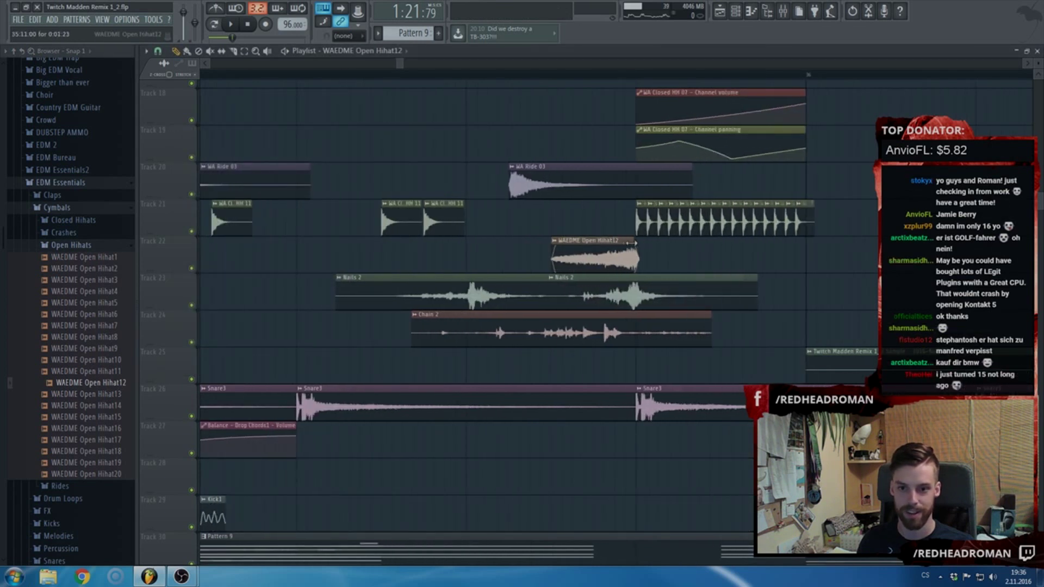
double_click(620, 242)
left_click_drag(361, 278, 362, 256)
left_click(533, 75)
key("space")
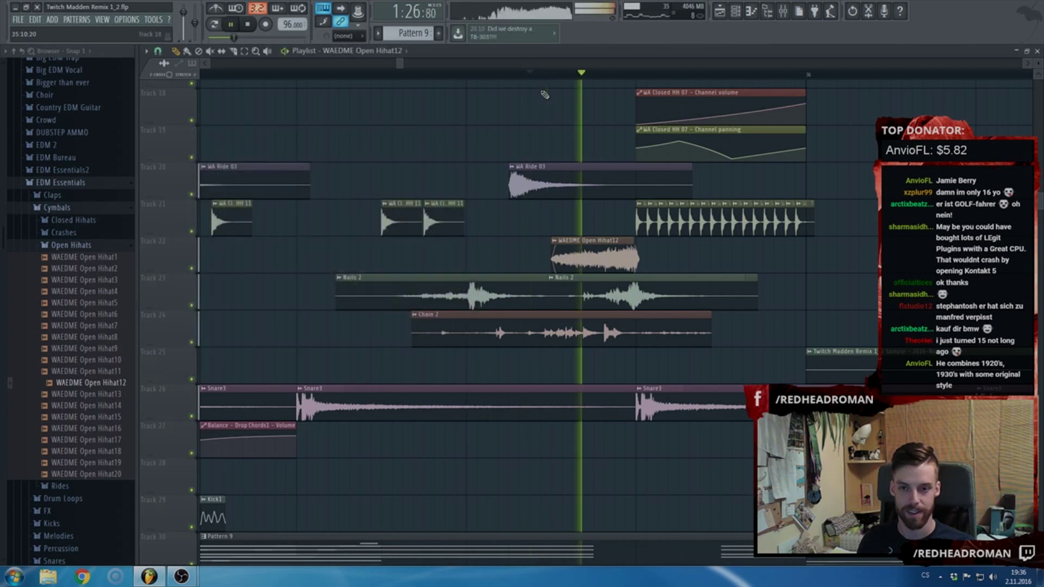
scroll(589, 253, "down", 3)
scroll(589, 253, "down", 3)
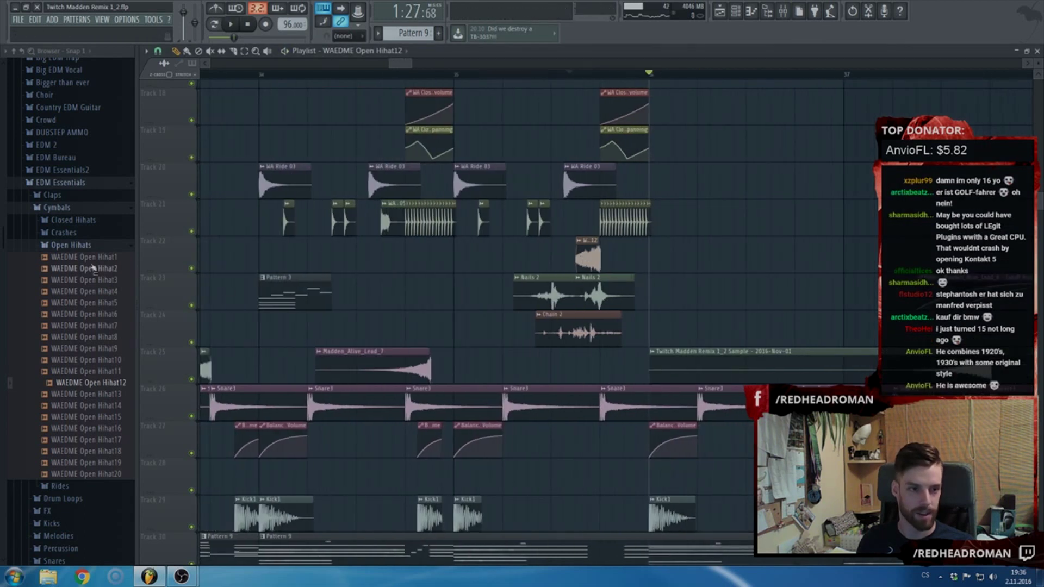
- Audition the EDM Essentials closed hi-hats and place WAEDME Closed Hihat4 and WAEDME Closed Hihat5 on Track 22 in bar 35
left_click(86, 245)
scroll(71, 245, "up", 5)
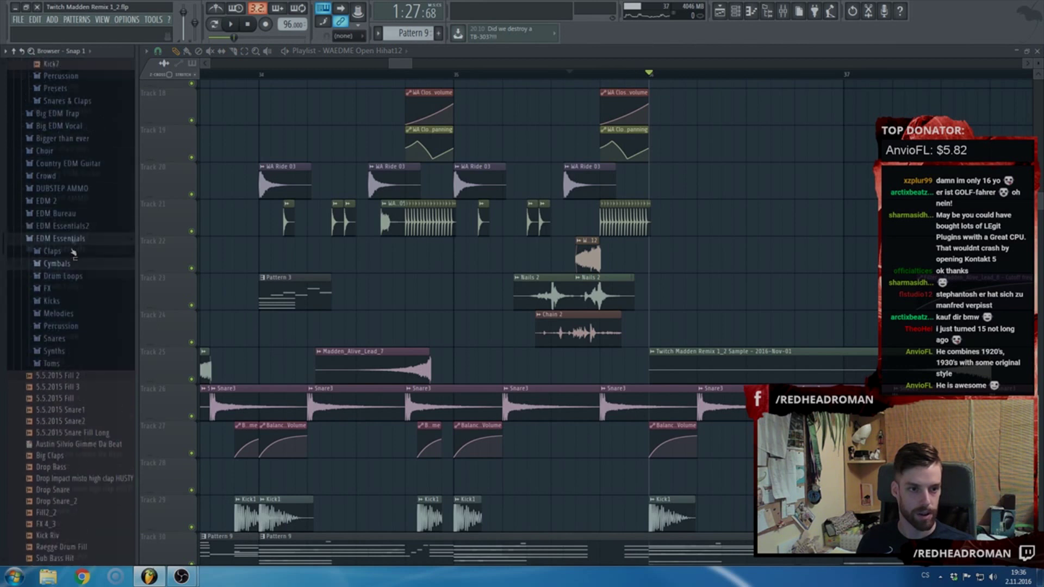
left_click(75, 290)
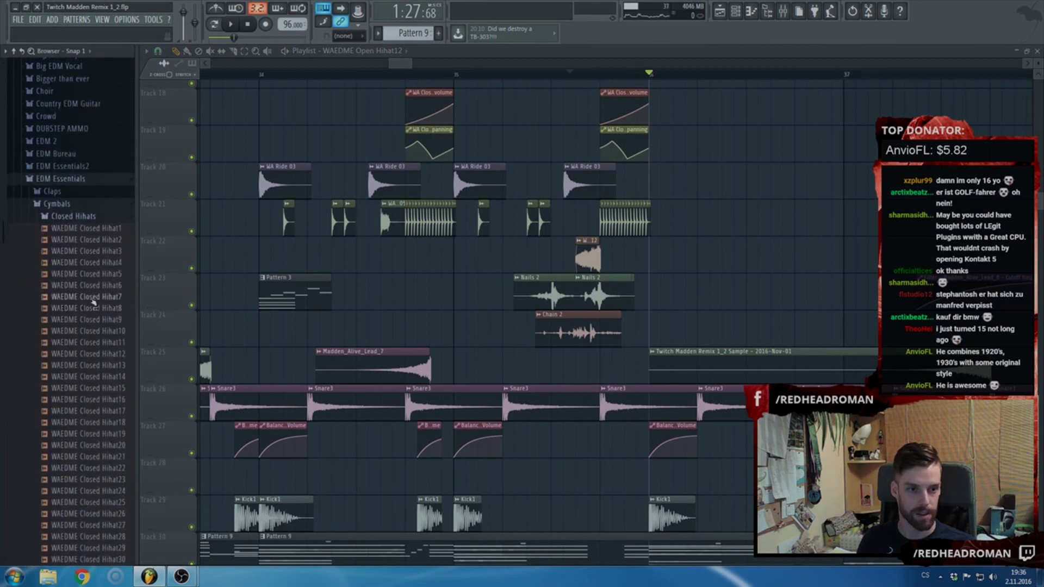
left_click(96, 265)
left_click(107, 265)
left_click_drag(380, 308, 473, 256)
left_click(106, 275)
left_click_drag(107, 280, 514, 258)
- Move the WAEDME Closed Hihat4 clip to Track 21 at step 8 of bar 34, replacing the second closed hit there
scroll(467, 256, "up", 2)
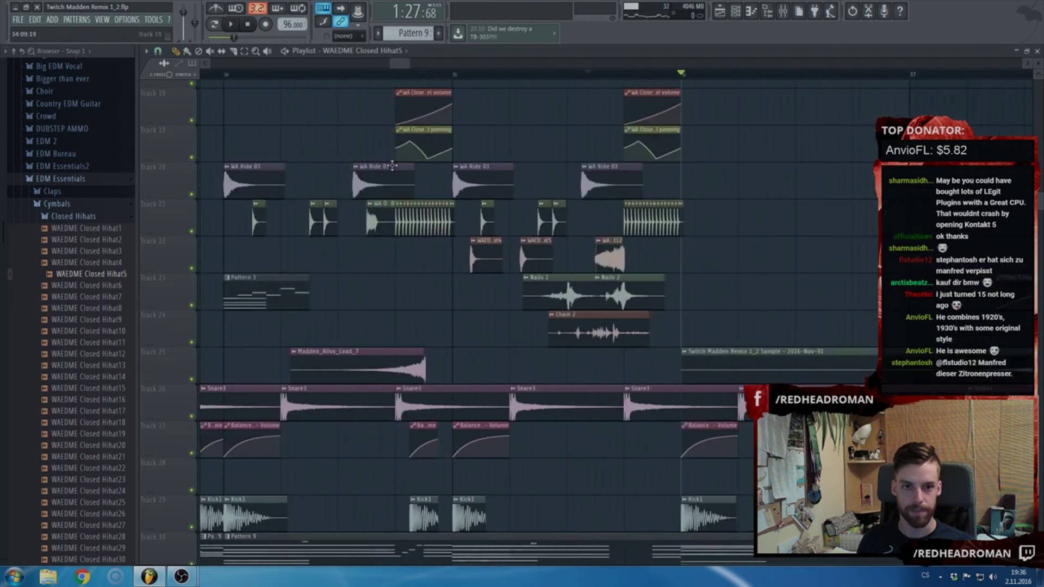
left_click(210, 74)
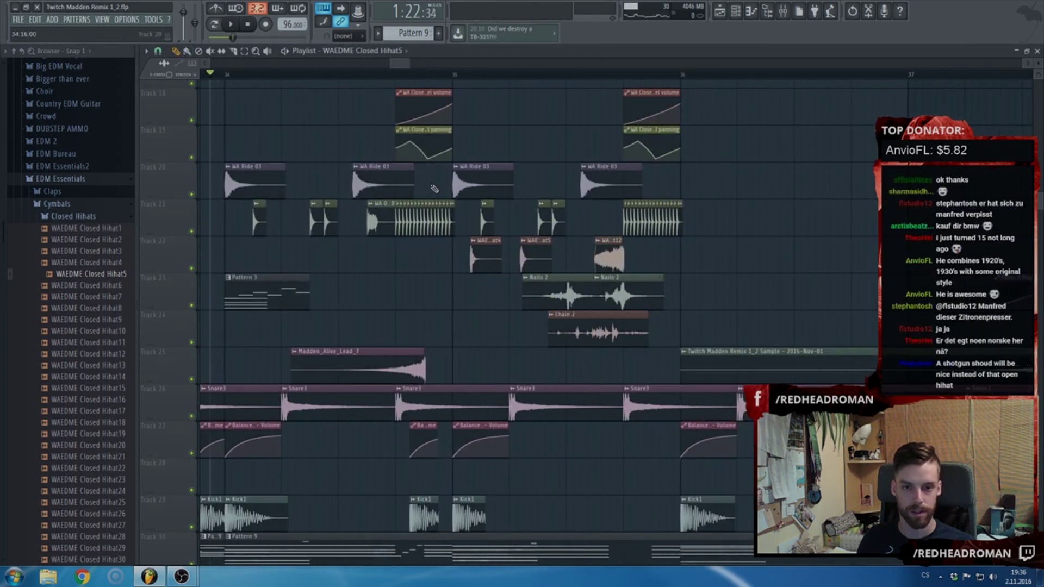
key("space")
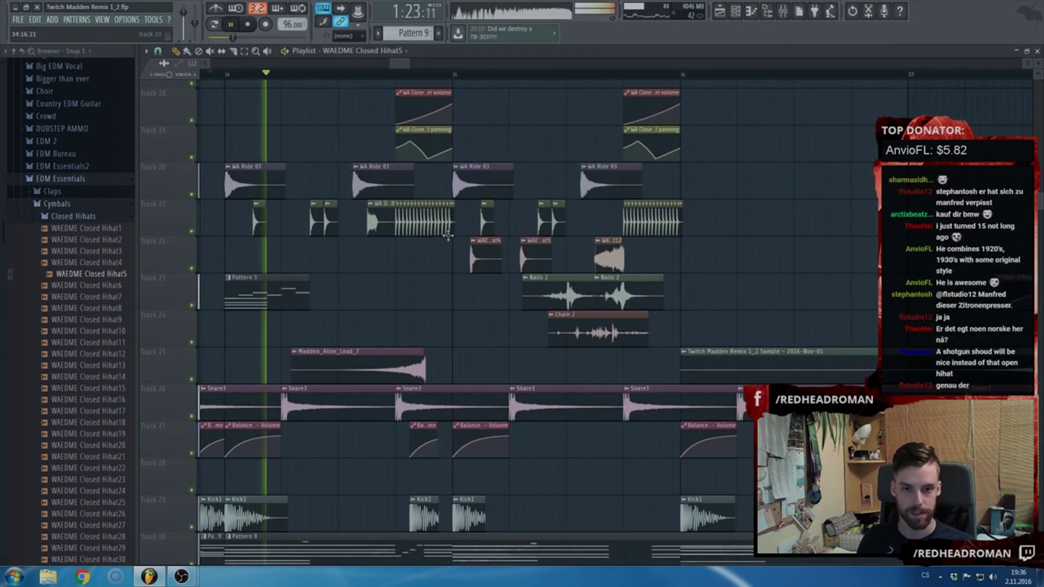
key("space")
left_click_drag(485, 261, 335, 263)
scroll(328, 262, "up", 3)
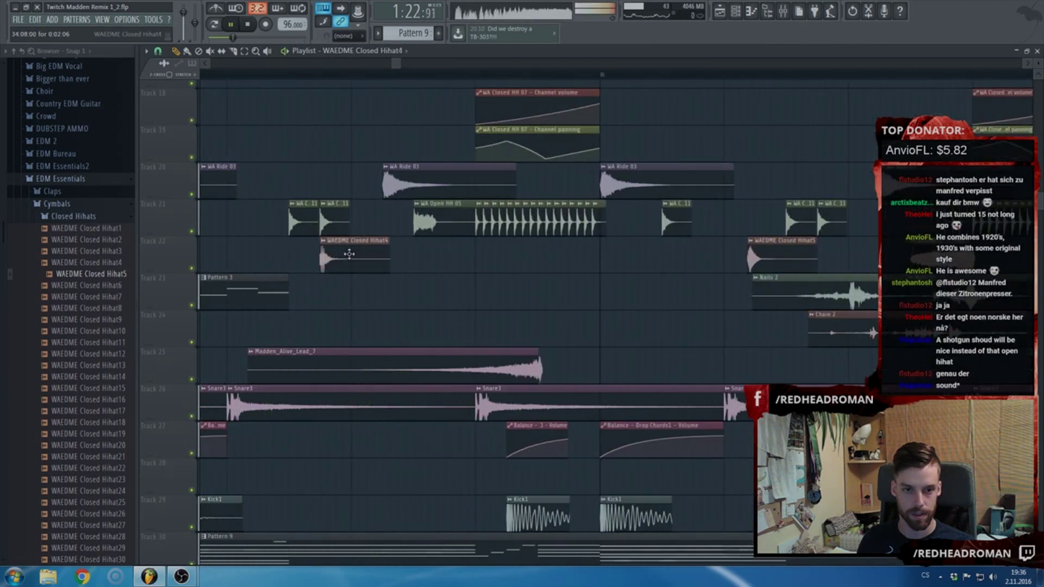
key("space")
left_click_drag(352, 251, 352, 214)
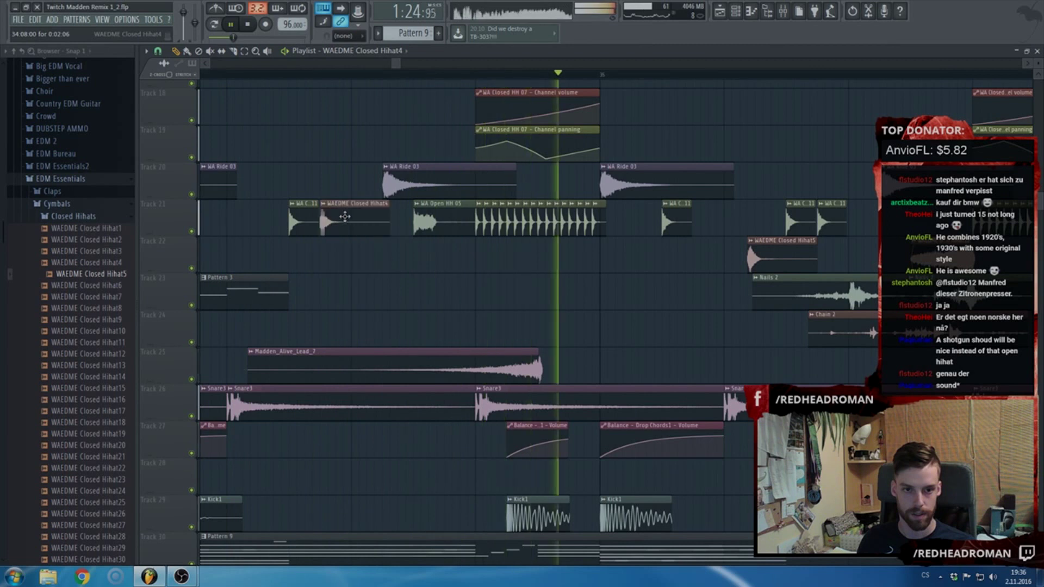
key("space")
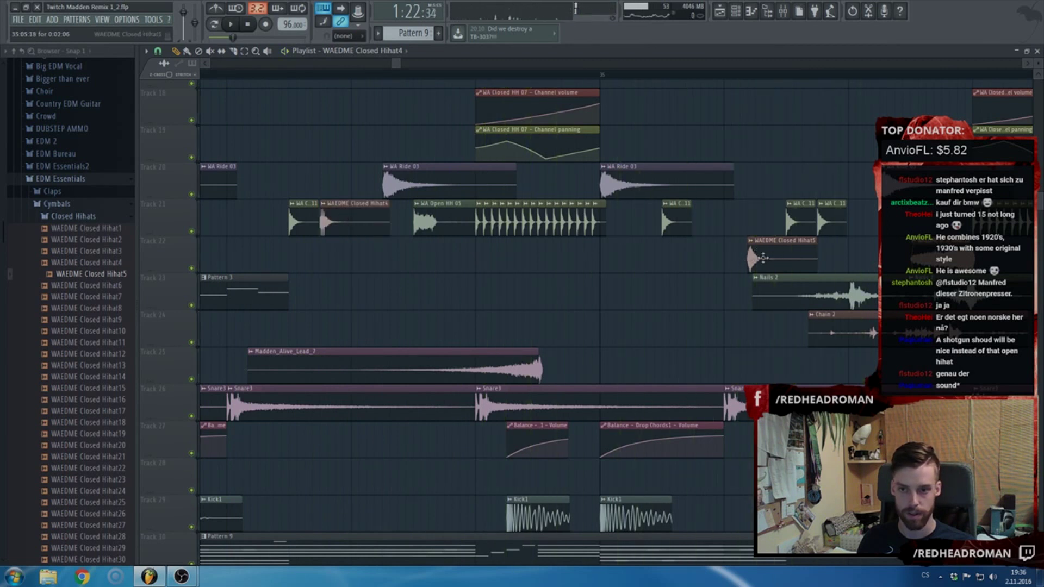
- Move WAEDME Closed Hihat5 to Track 21 at step 5 of bar 35 and delete the WA Closed HH 11 hit at step 8
key("space")
left_click_drag(770, 257, 738, 220)
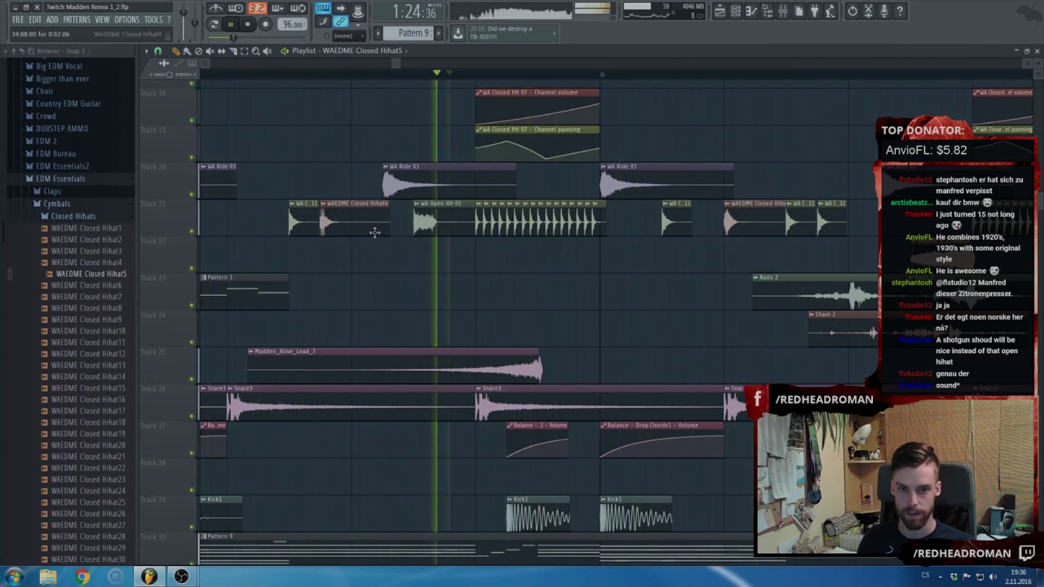
right_click(830, 226)
- Try WAEDME Closed Hihat4 at step 8 of bar 35 on Track 21, then delete it
left_click(840, 265)
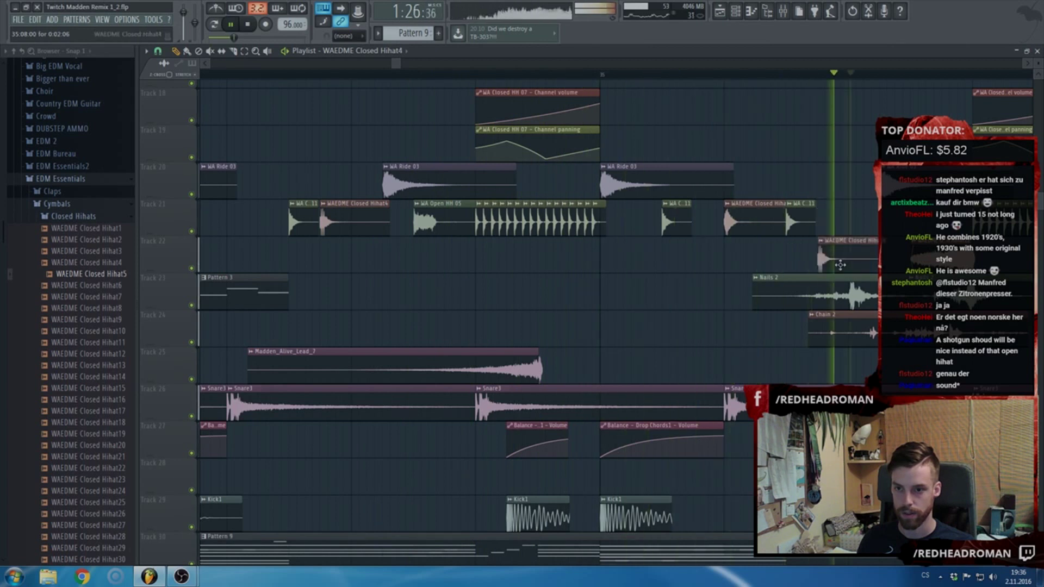
left_click_drag(841, 263, 841, 214)
key("space")
key("space")
right_click(841, 214)
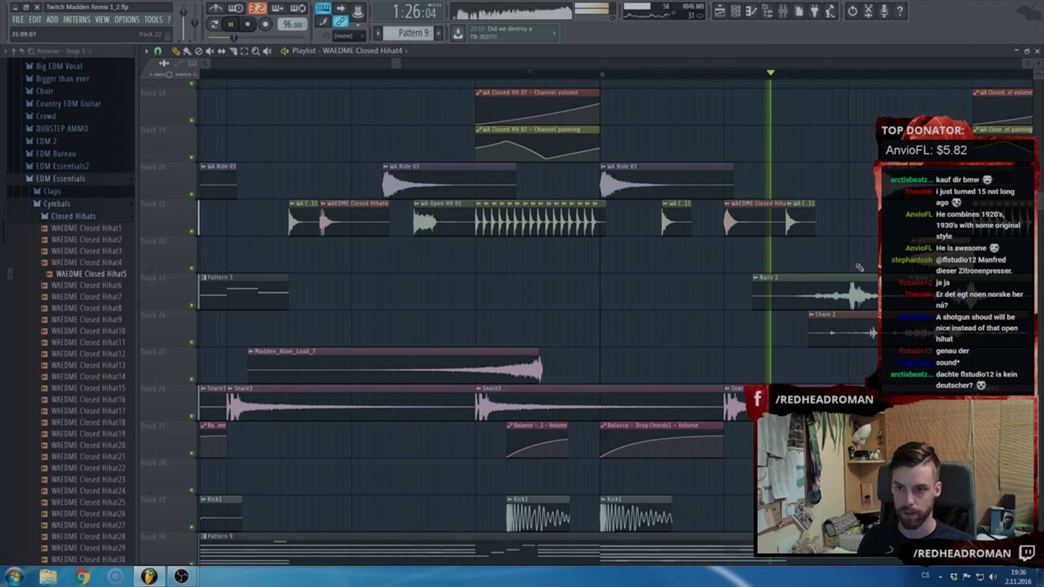
- Play the drop from late bar 32 and check the new hi-hats against the other tracks in the playlist
key("space")
key("space")
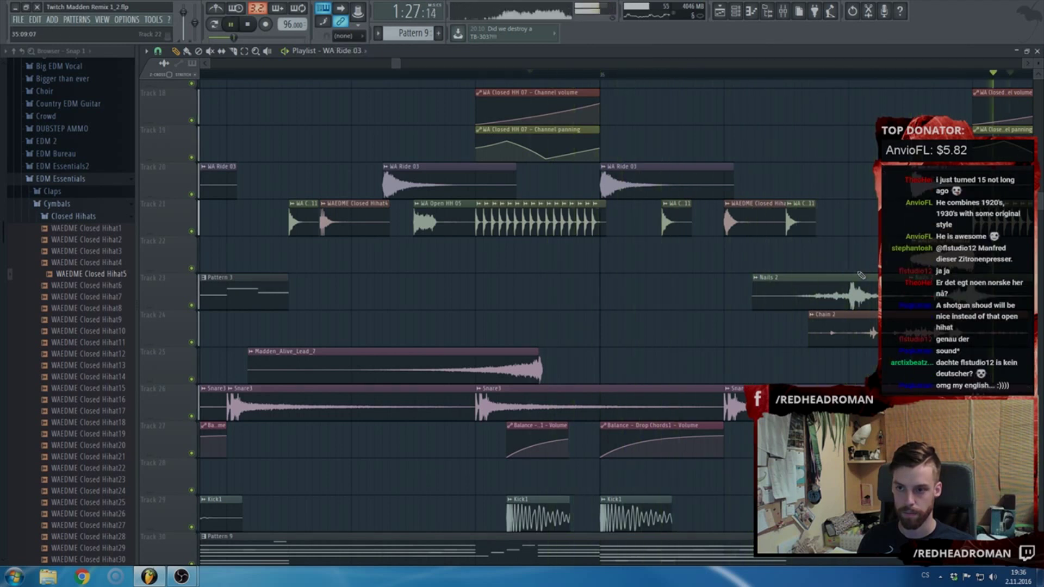
scroll(810, 255, "down", 6)
key("space")
scroll(643, 216, "down", 3)
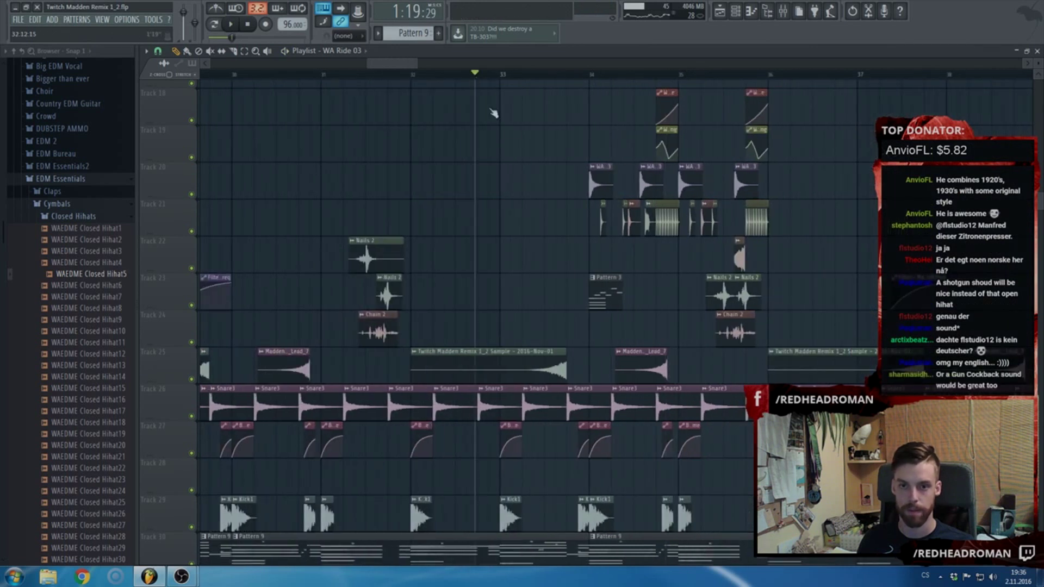
key("space")
scroll(542, 234, "down", 5)
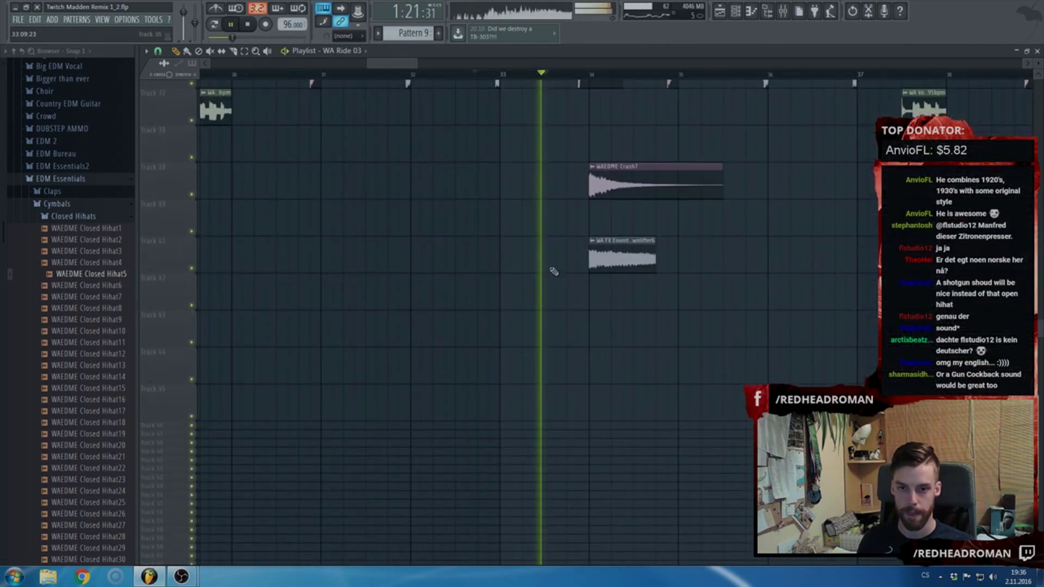
scroll(738, 340, "up", 3)
scroll(738, 340, "up", 4)
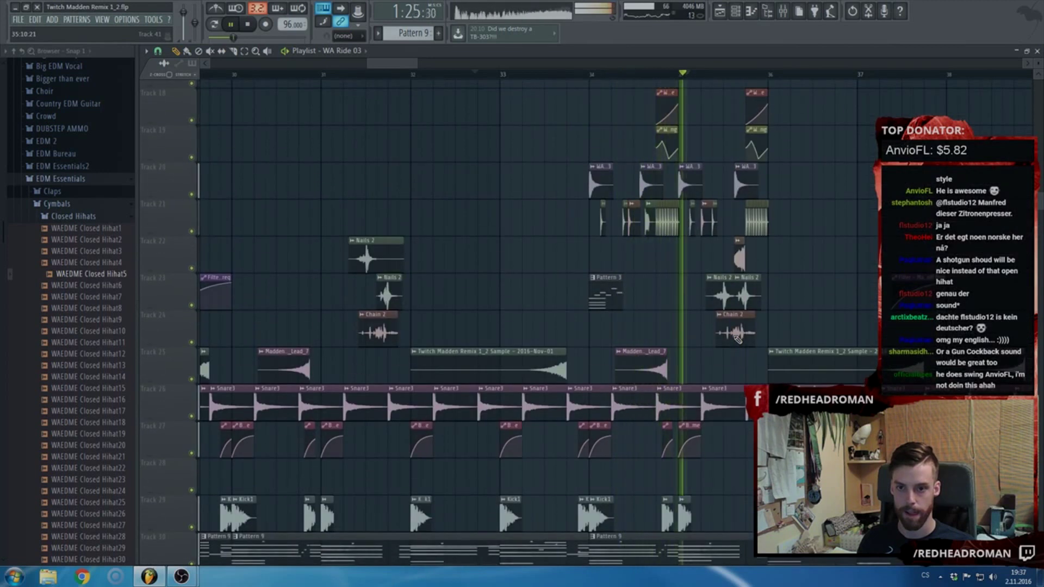
- Delete the closed hi-hat roll and its volume and panning automation clips on the last beat of bar 35
scroll(610, 243, "up", 5)
scroll(598, 237, "up", 1)
key("space")
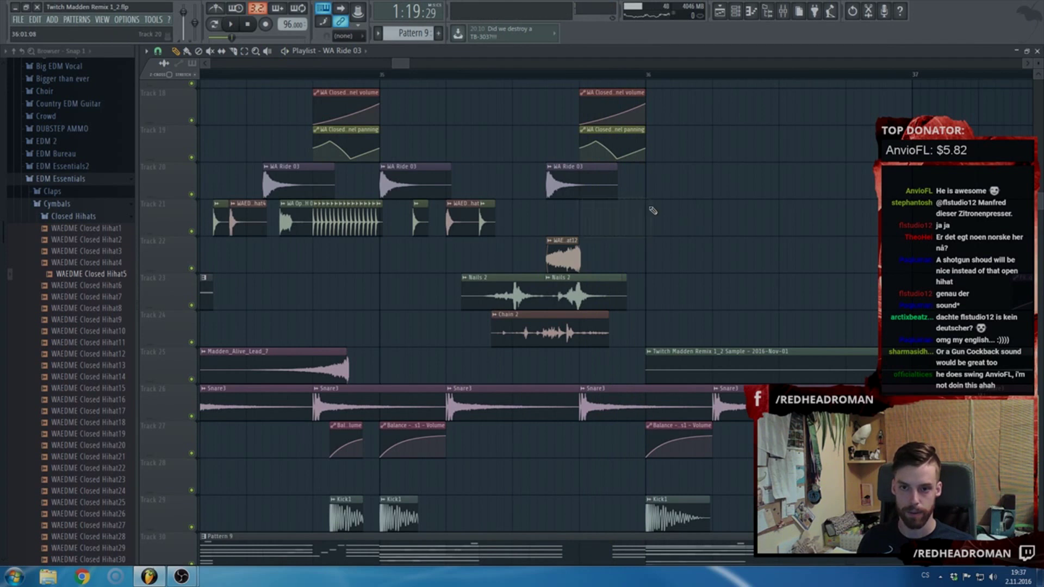
right_click(637, 114)
- Audition snares in the Future Bass Trap Ammo drum samples and add Snare 22 to Track 21 on the last beat of bar 35
left_click(53, 218)
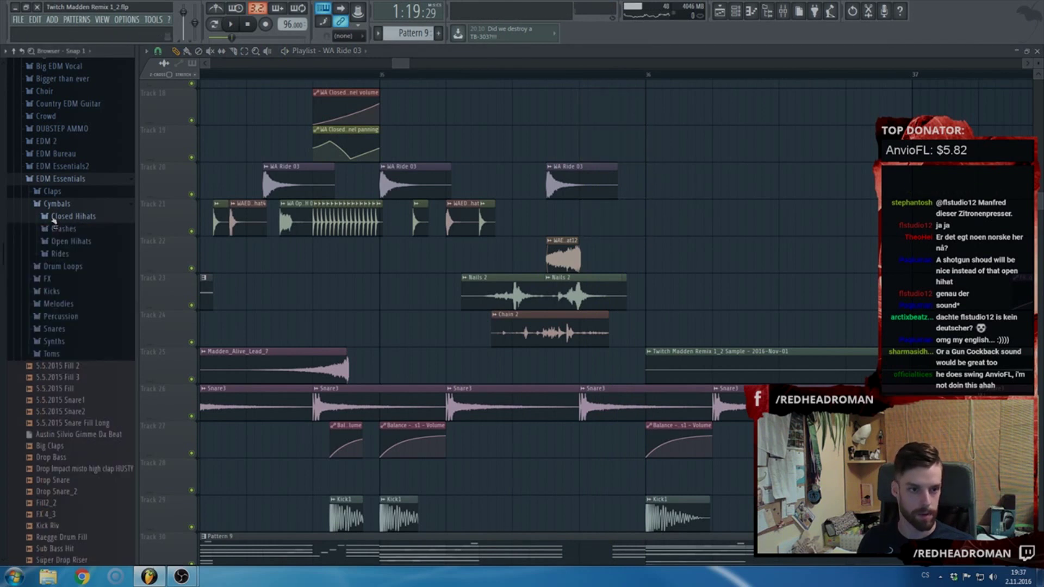
left_click(61, 217)
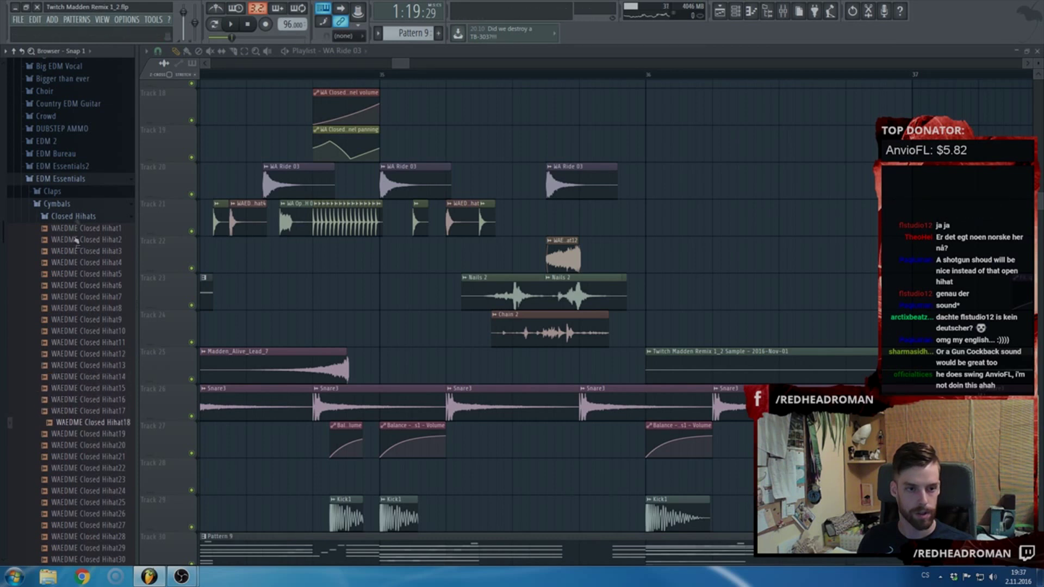
scroll(76, 241, "down", 15)
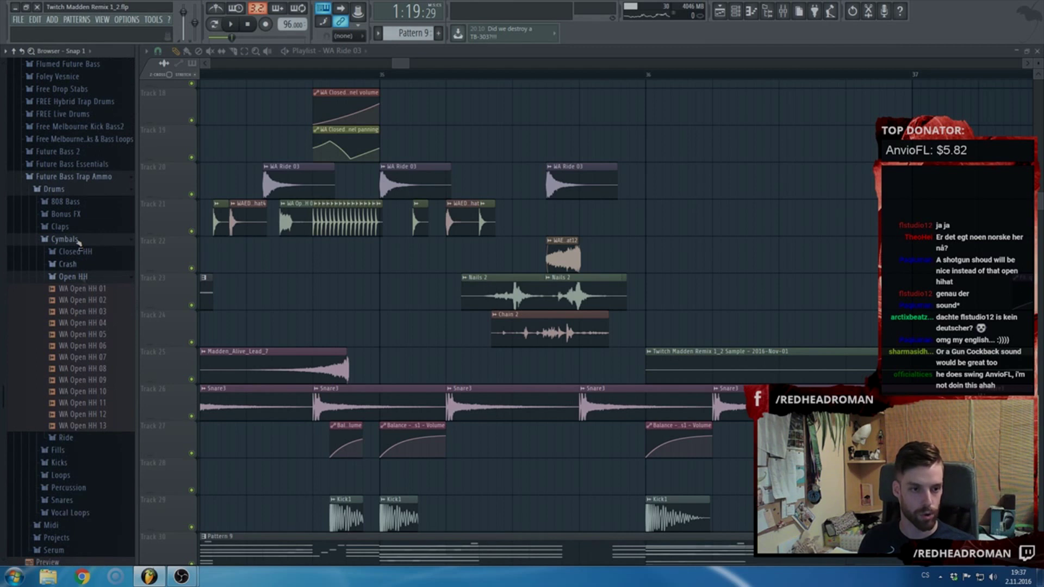
left_click(81, 277)
left_click(64, 351)
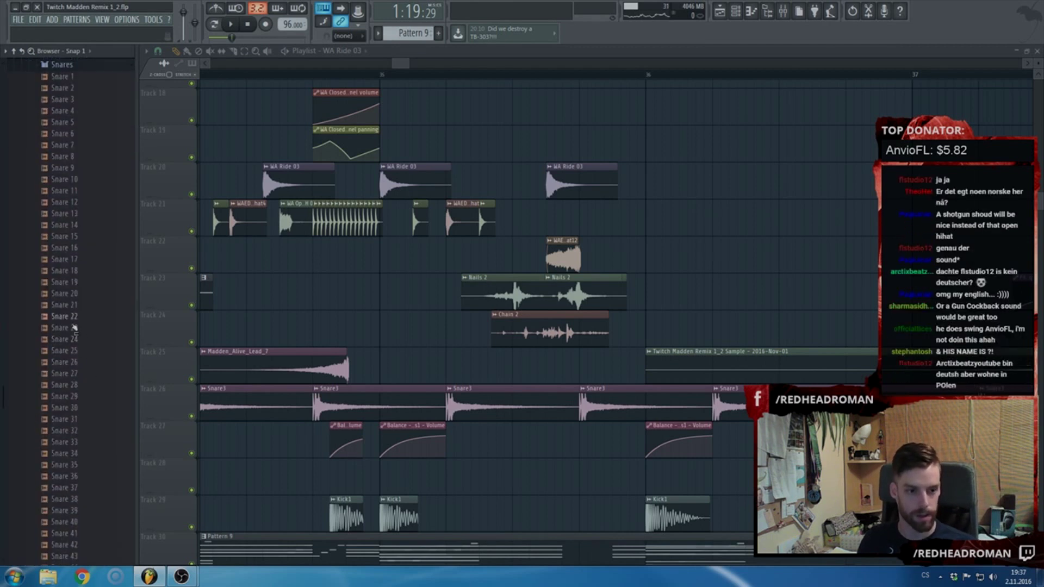
left_click(75, 319)
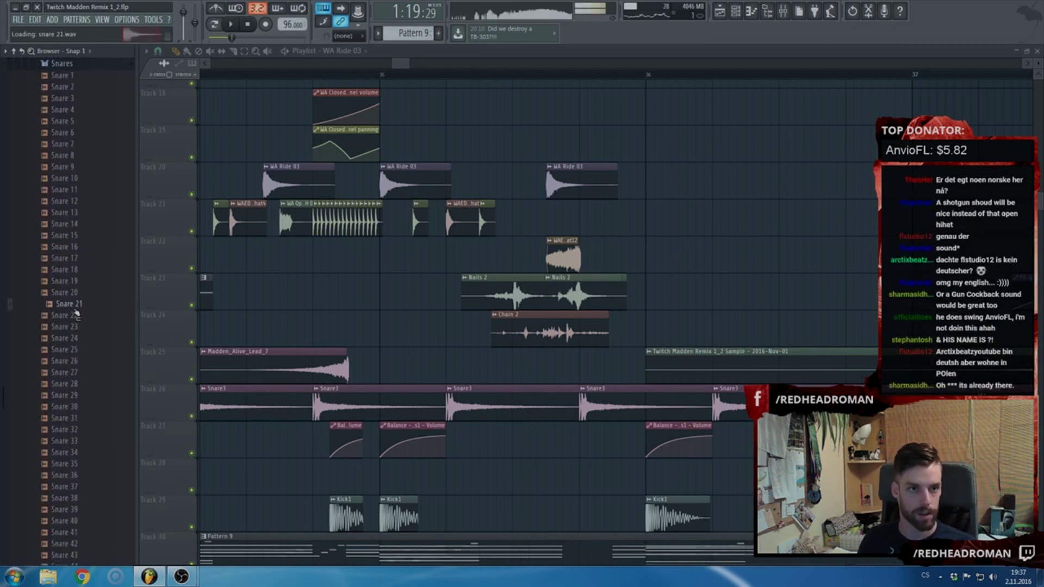
key("Up")
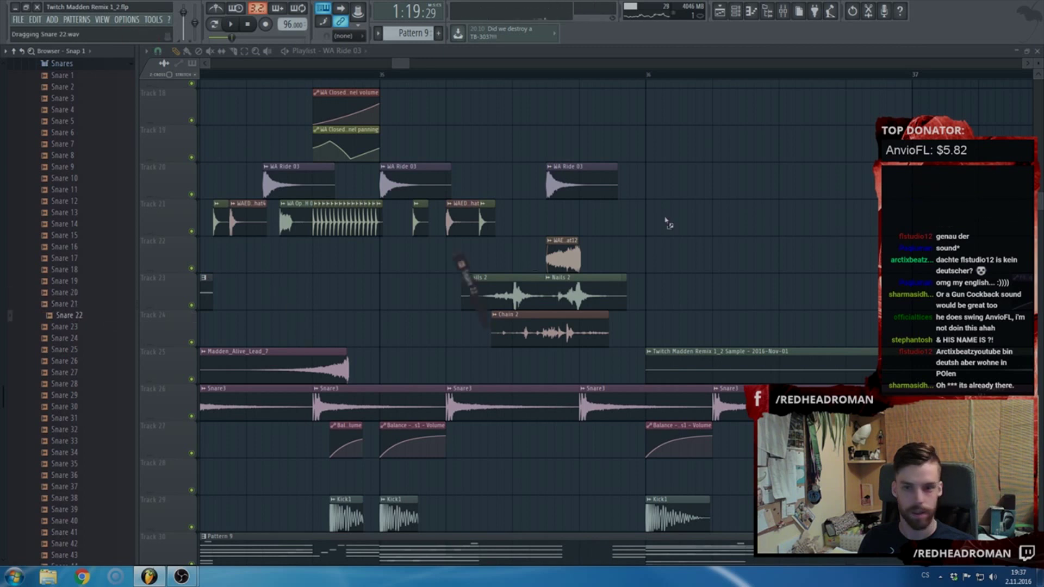
- Try Snare 22 hits on Tracks 19 and 20 at steps 13, 15 and 16 of bar 35 during playback
scroll(611, 244, "up", 4)
double_click(569, 257)
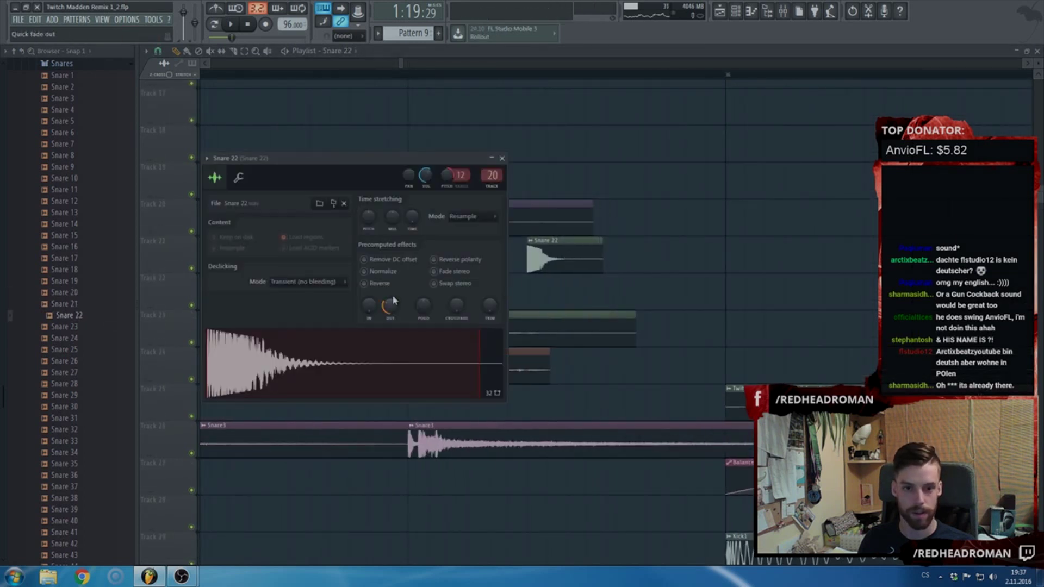
left_click_drag(596, 240, 477, 166)
double_click(476, 167)
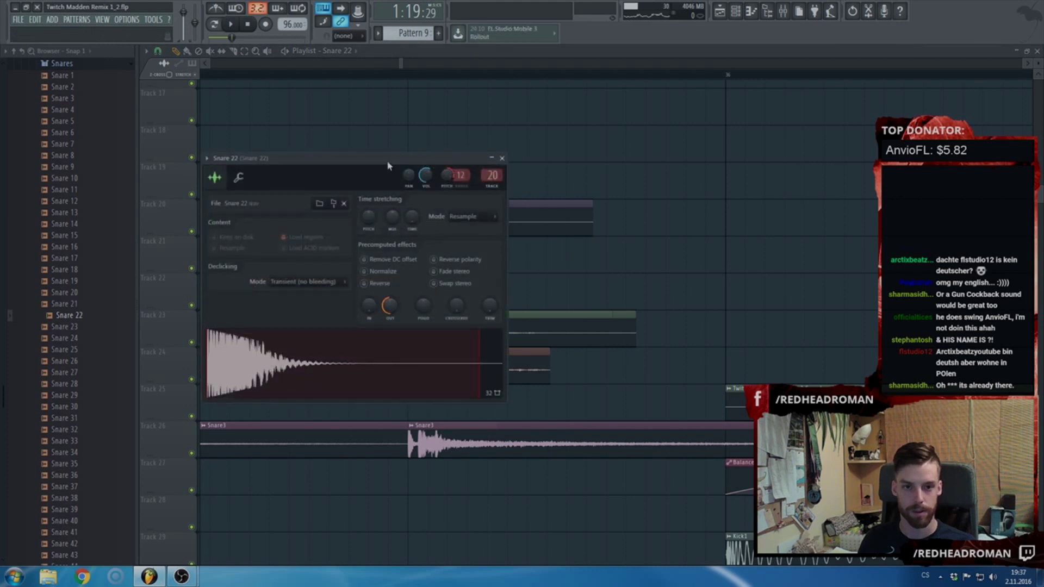
scroll(357, 110, "down", 3)
key("space")
left_click(467, 174)
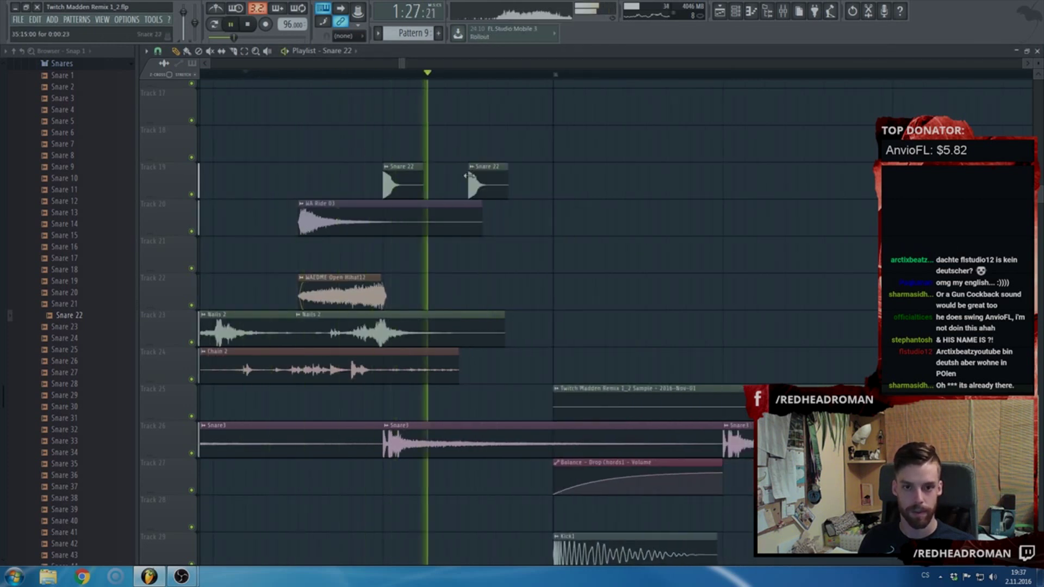
left_click(514, 218)
key("space")
- Open the Snare 22 sample in Edison and place its audio as a separate clip on Track 18 at step 13 of bar 35
double_click(514, 203)
right_click(281, 346)
left_click(318, 373)
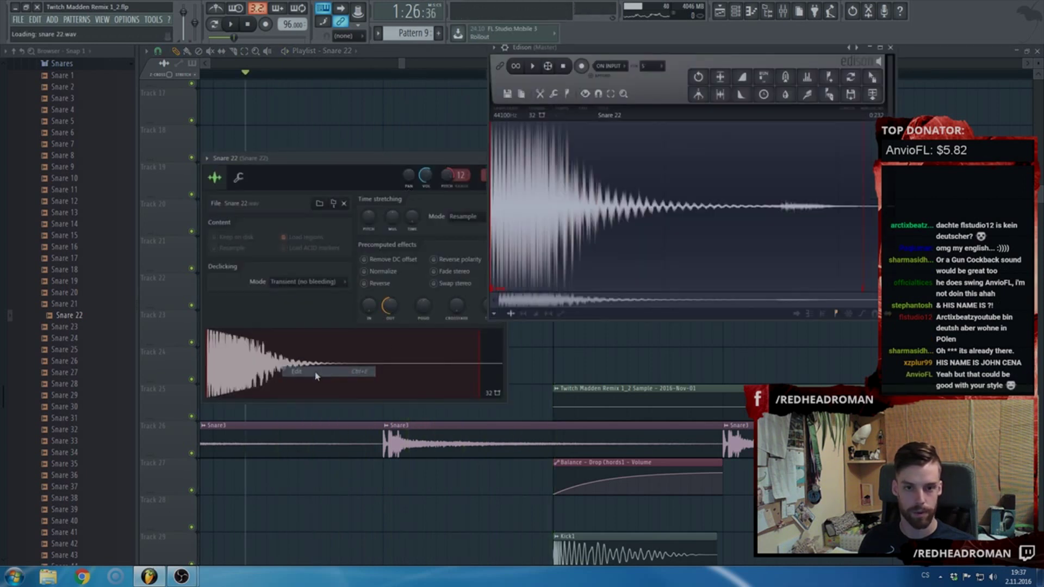
left_click_drag(828, 98, 386, 143)
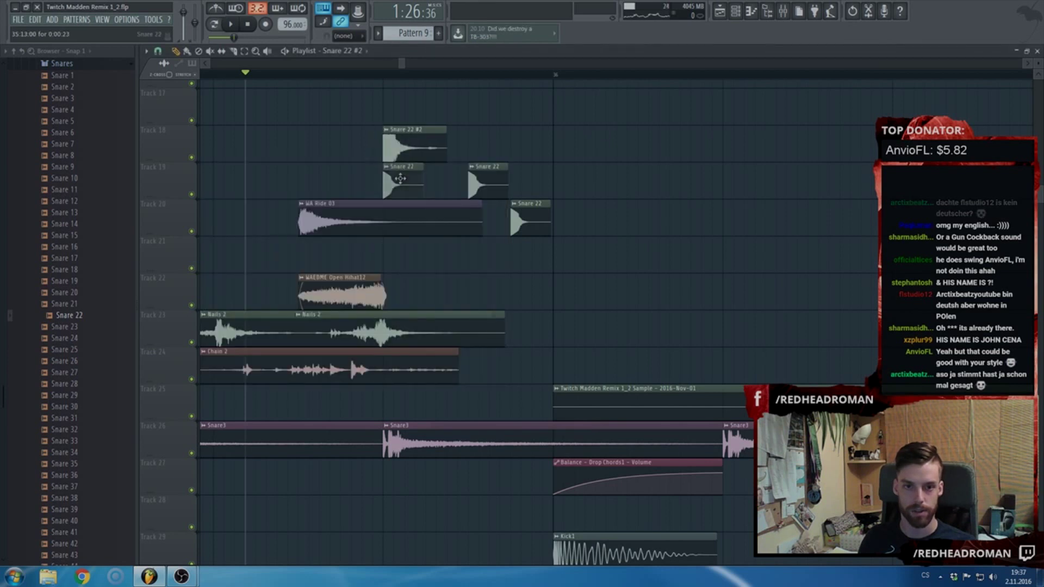
- Add a fade-out to the Snare 22 #2 sample and route it to mixer track 57
double_click(406, 146)
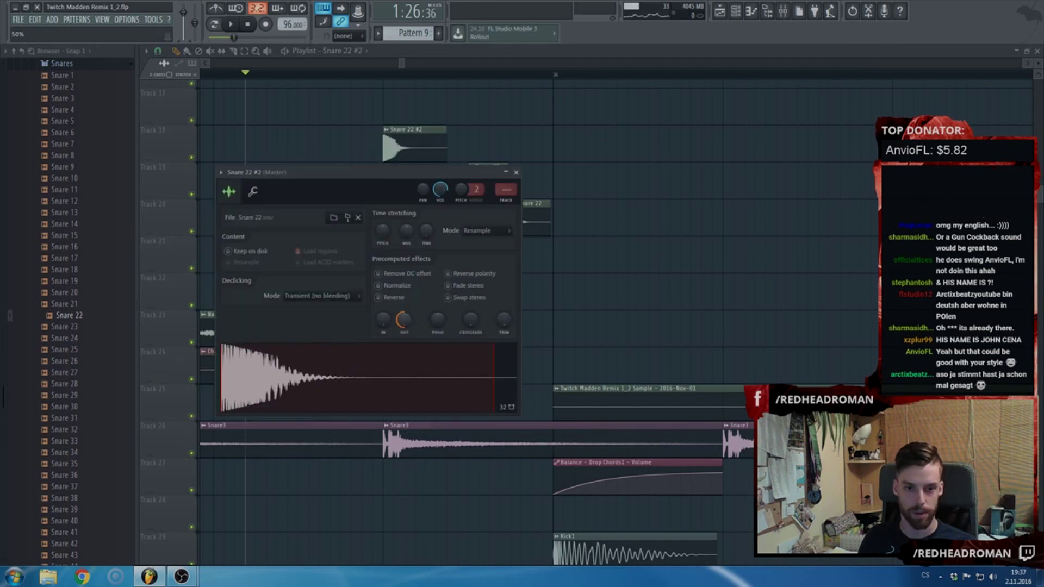
left_click(504, 202)
left_click(443, 173)
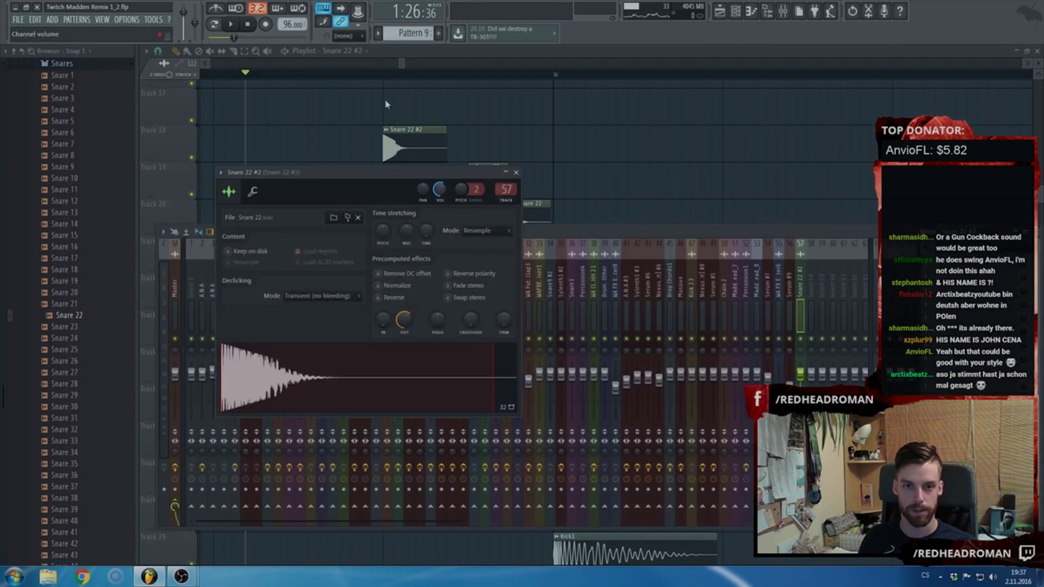
- Delete the original Snare 22 hits from Tracks 19 and 20 in bar 35, restoring the WA Ride 03 clip deleted by mistake
left_click(319, 74)
right_click(488, 182)
right_click(479, 220)
right_click(530, 223)
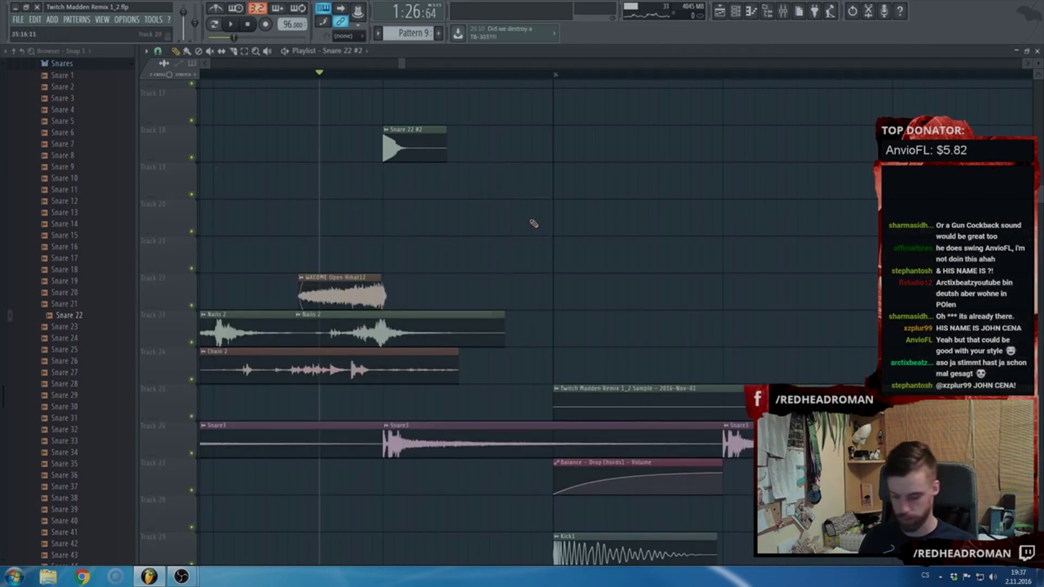
key("ctrl+z")
right_click(488, 180)
right_click(530, 218)
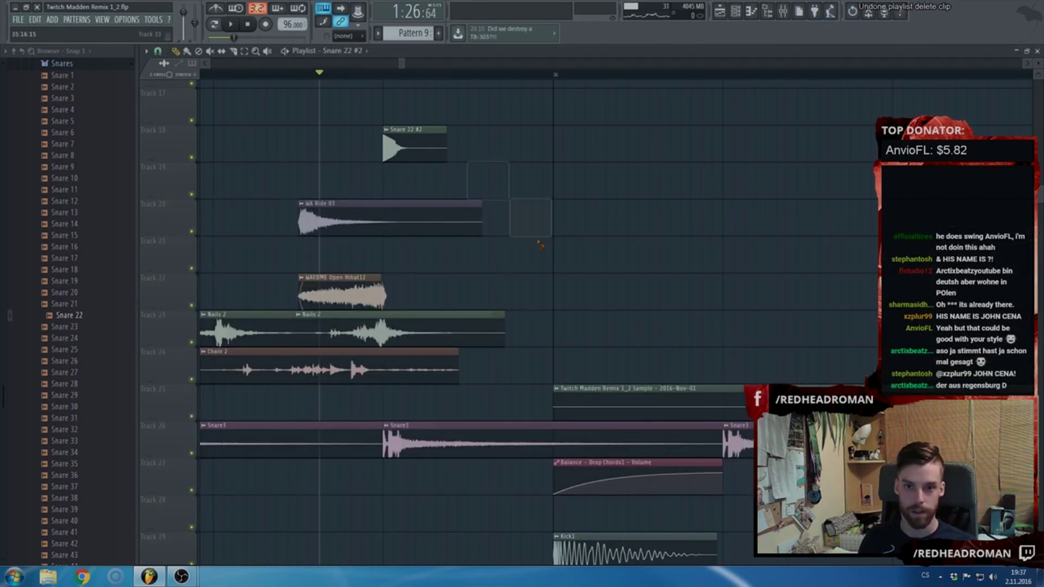
- Add Snare 22 #2 hits at step 14 on Track 19 and step 15 on Track 18 of bar 35, and check the sample's settings
key("space")
left_click(444, 189)
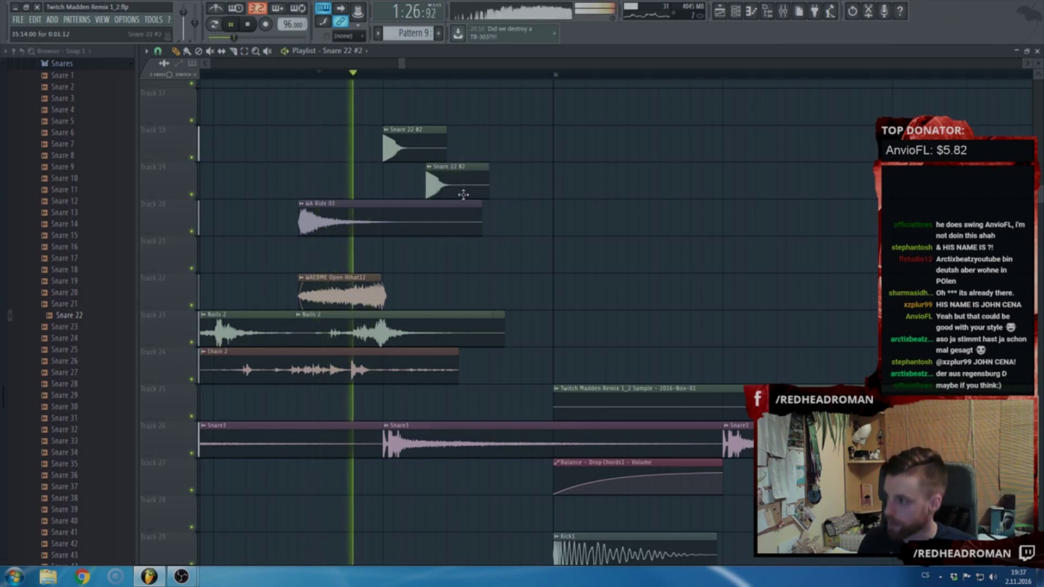
left_click(489, 151)
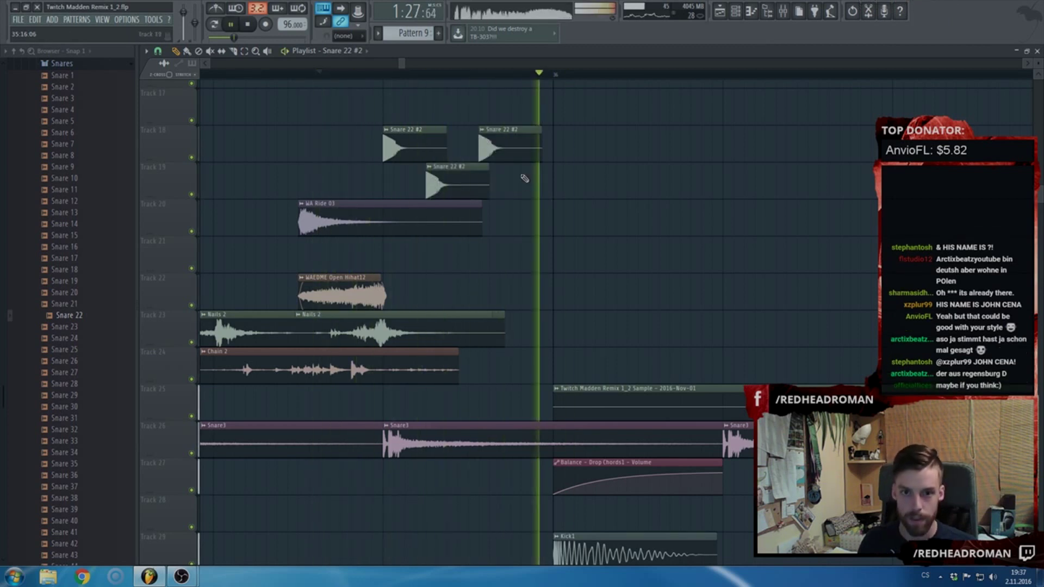
scroll(550, 206, "down", 8)
scroll(575, 221, "down", 3)
scroll(499, 225, "up", 9)
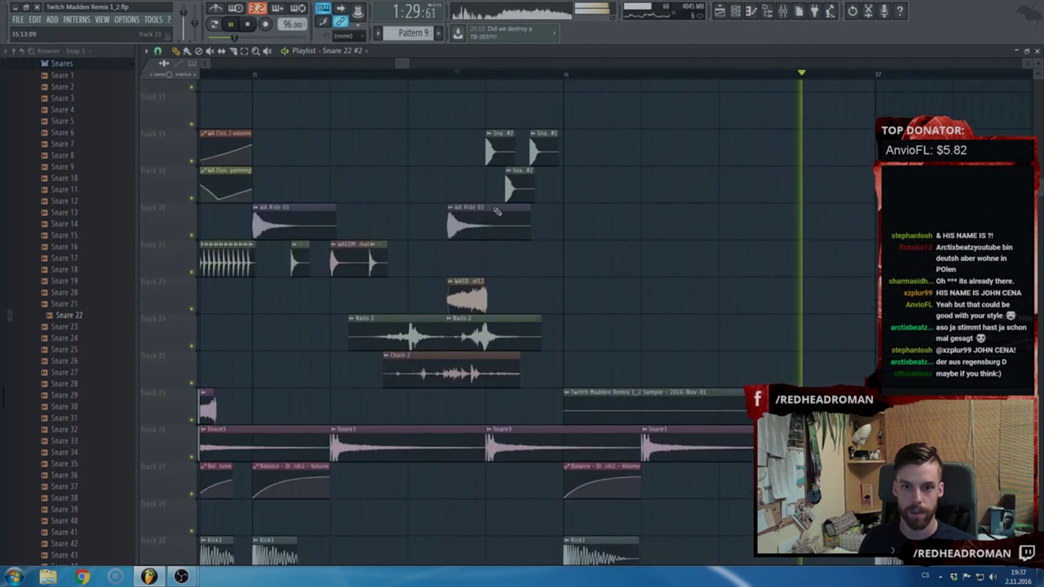
double_click(499, 182)
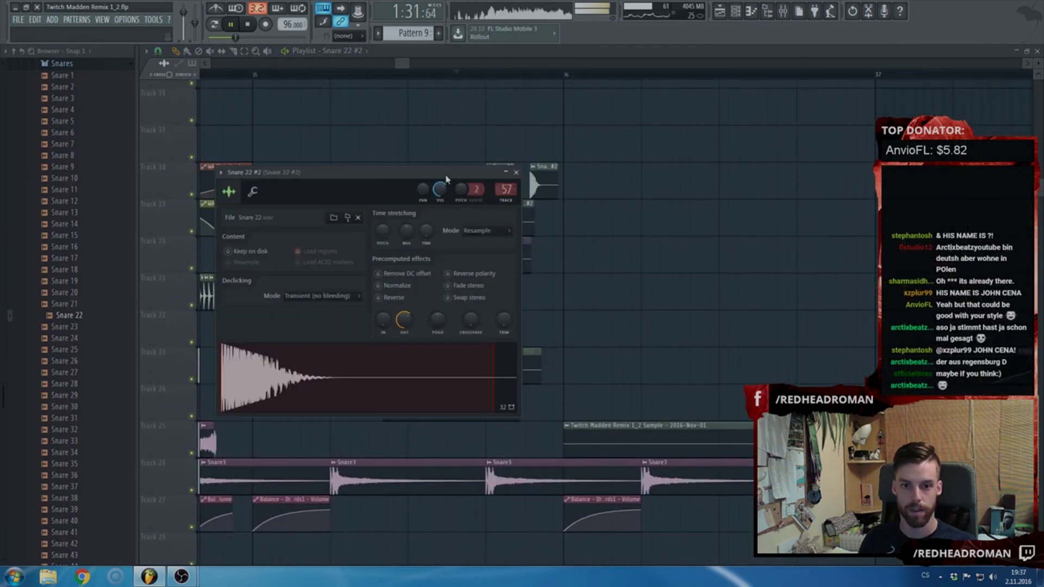
key("Escape")
- Copy the hi-hat, ride and snare fill clips of bars 34 and 35 on Tracks 18 to 22 to bars 36 and 37 and listen
scroll(440, 211, "down", 6)
left_click_drag(519, 291, 279, 123)
scroll(275, 163, "up", 4)
left_click_drag(323, 219, 710, 219)
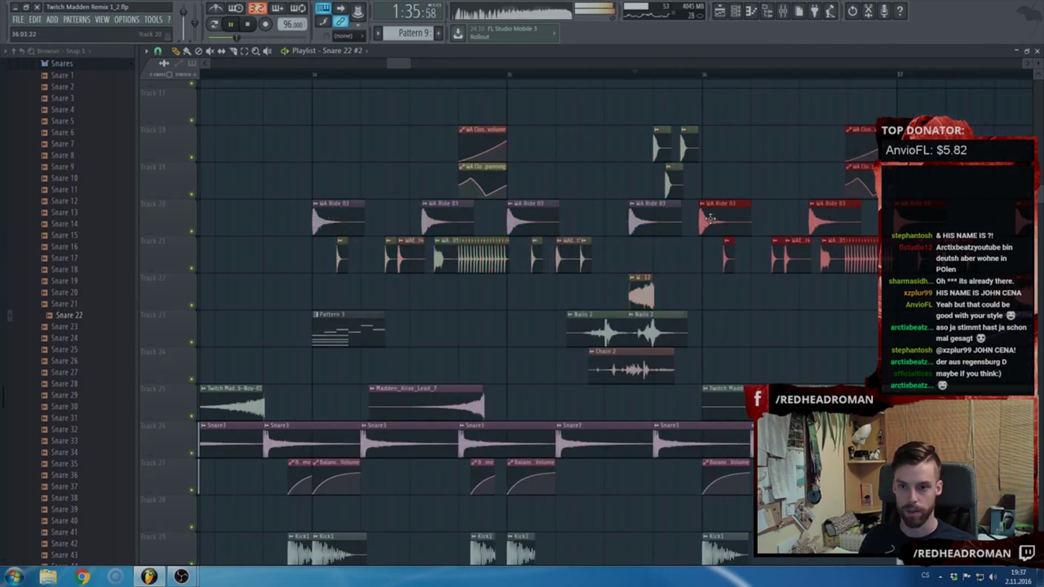
scroll(560, 215, "down", 4)
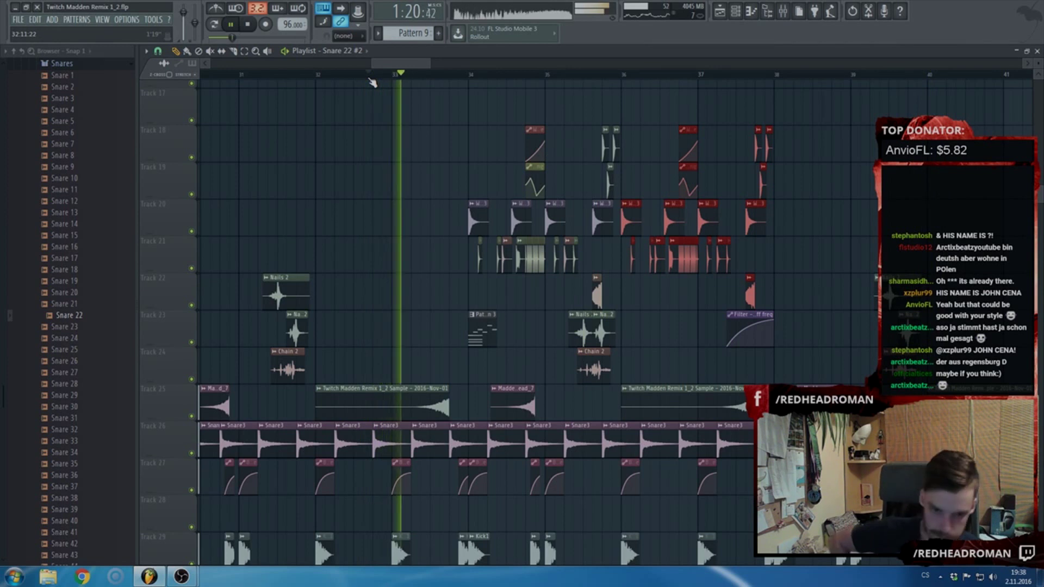
scroll(363, 138, "down", 2)
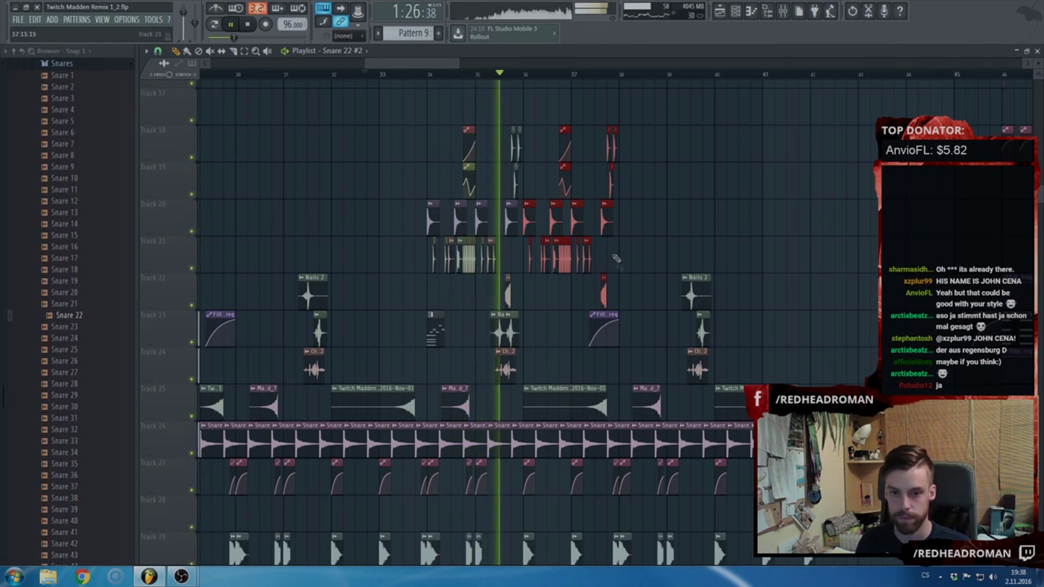
- Change the playlist snap and move the third Snare 22 #2 hit on Track 18 to step 16 of bar 35, checking it in playback
scroll(573, 298, "up", 5, "ctrl")
key("space")
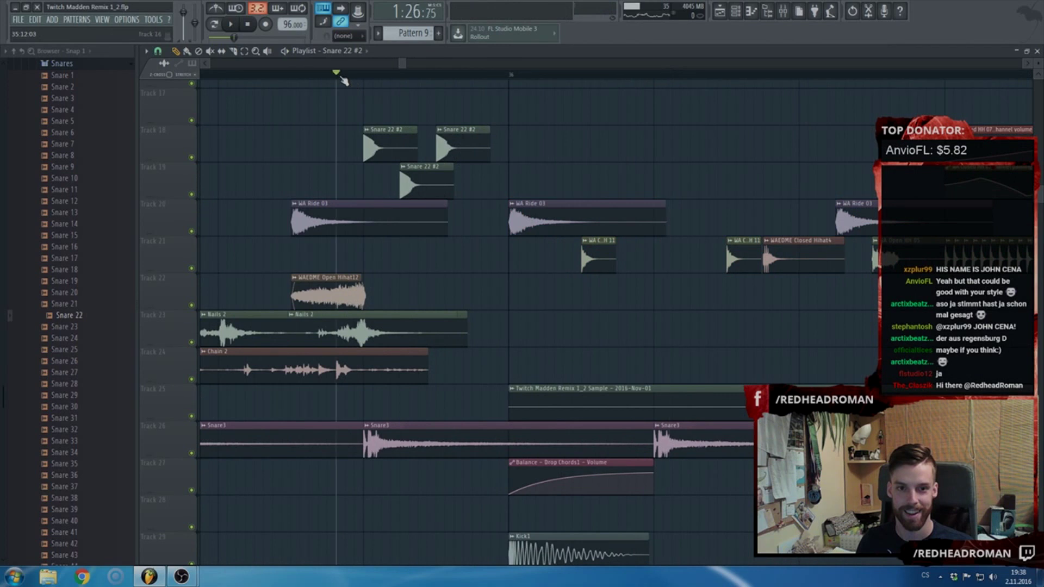
left_click(158, 51)
left_click(167, 148)
key("space")
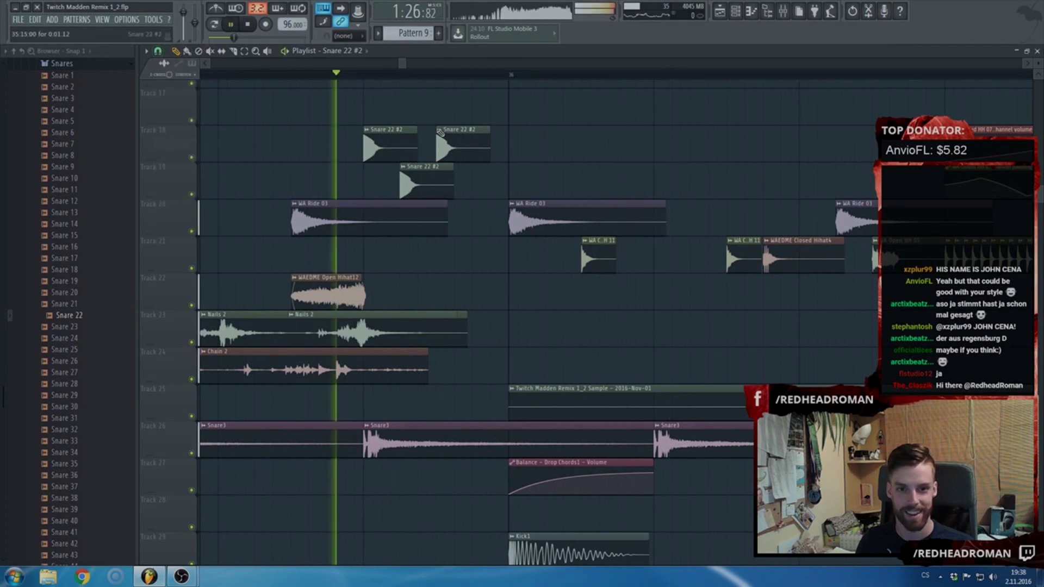
left_click_drag(459, 143, 496, 143)
key("space")
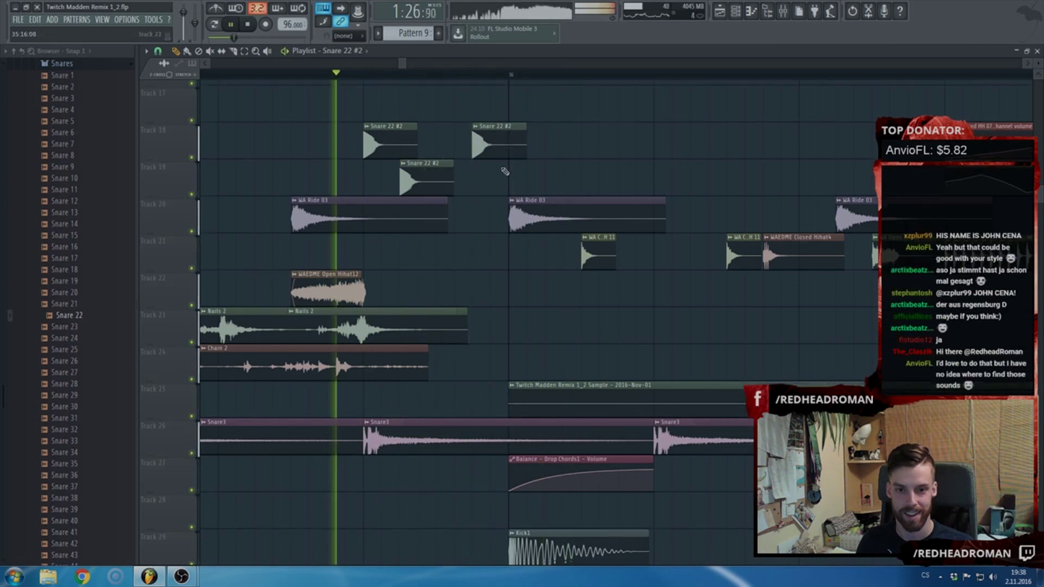
- Nudge the last Snare 22 #2 hit of bar 35 slightly past step 16 and play the fill
scroll(489, 243, "down", 3)
scroll(489, 243, "up", 3)
scroll(489, 243, "up", 2)
scroll(489, 243, "up", 3)
left_click_drag(455, 183, 478, 184)
scroll(476, 184, "down", 3)
key("space")
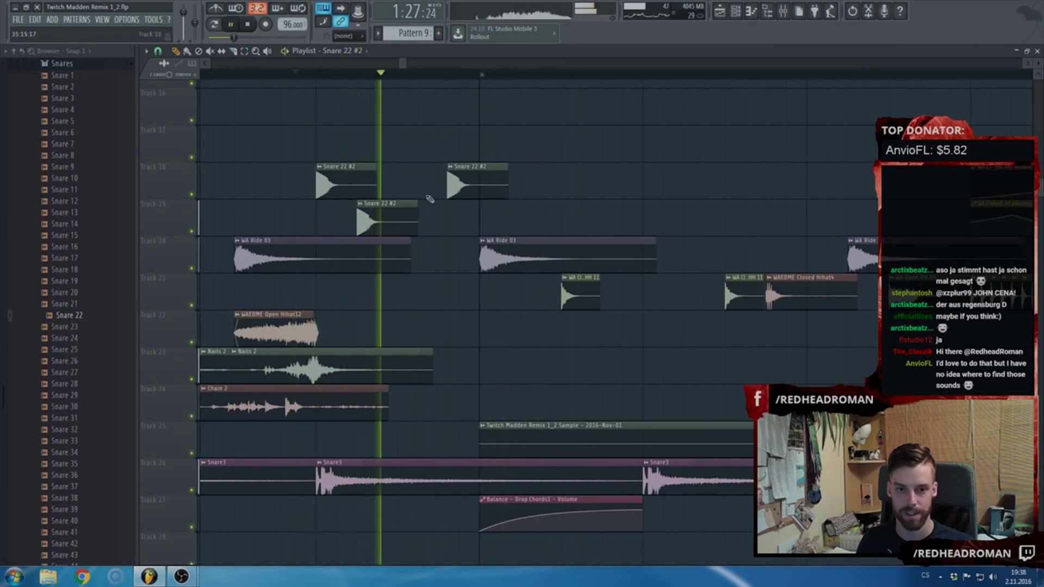
- Move the last Snare 22 #2 hit of bar 37 slightly past step 16
scroll(431, 213, "down", 5)
scroll(631, 207, "up", 3)
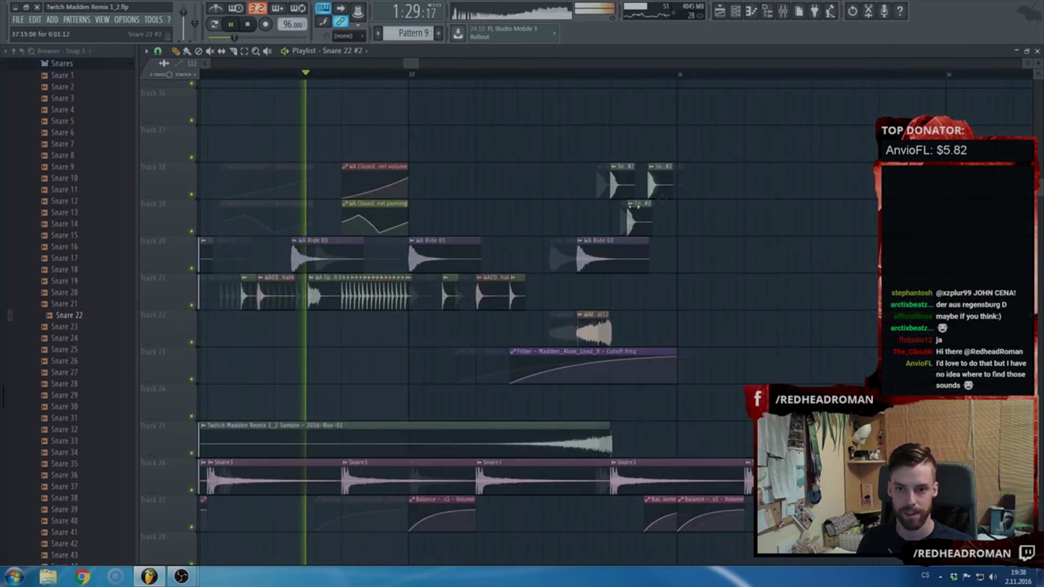
scroll(635, 205, "up", 5)
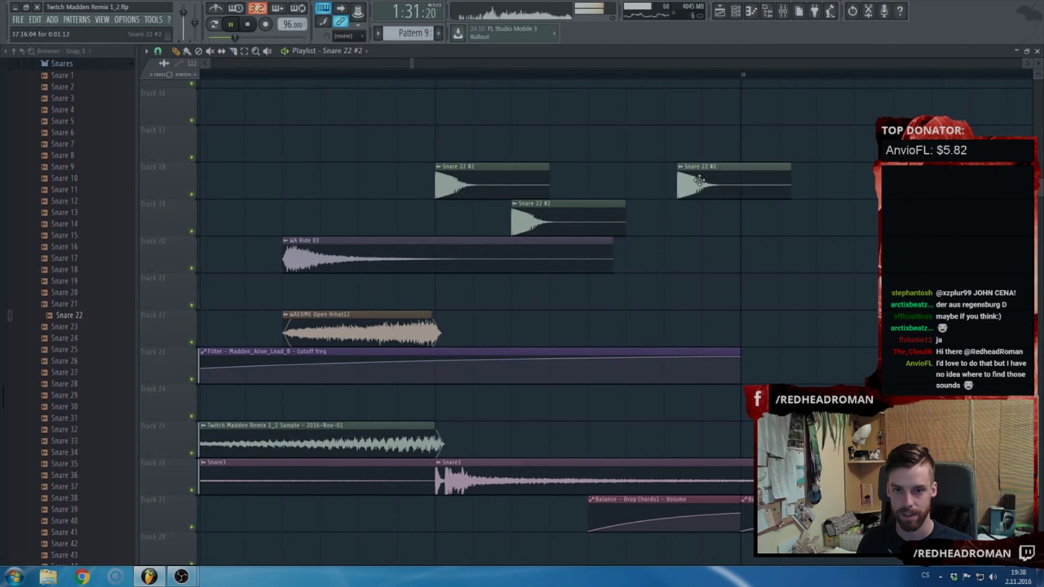
- Delete the second and third Snare 22 #2 hits in bar 37, keeping only the one at step 13, and play the result
scroll(689, 187, "down", 4)
key("space")
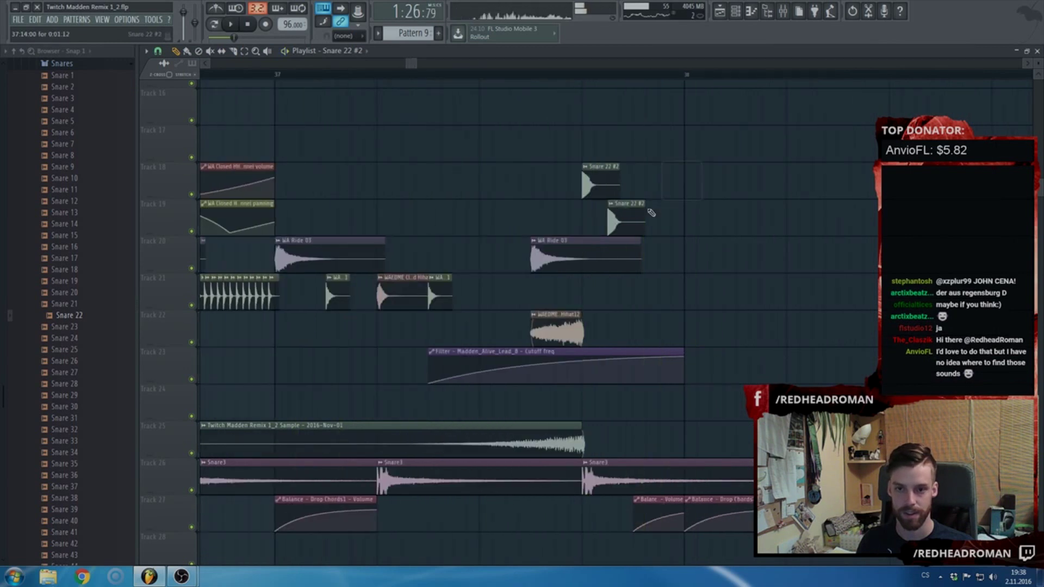
key("space")
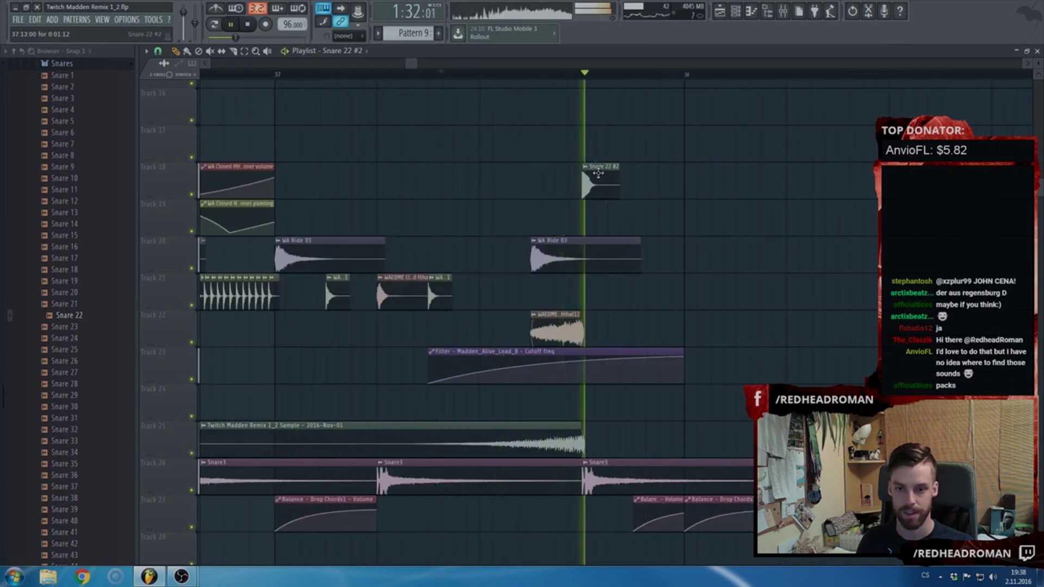
key("space")
key("space")
scroll(585, 182, "down", 3)
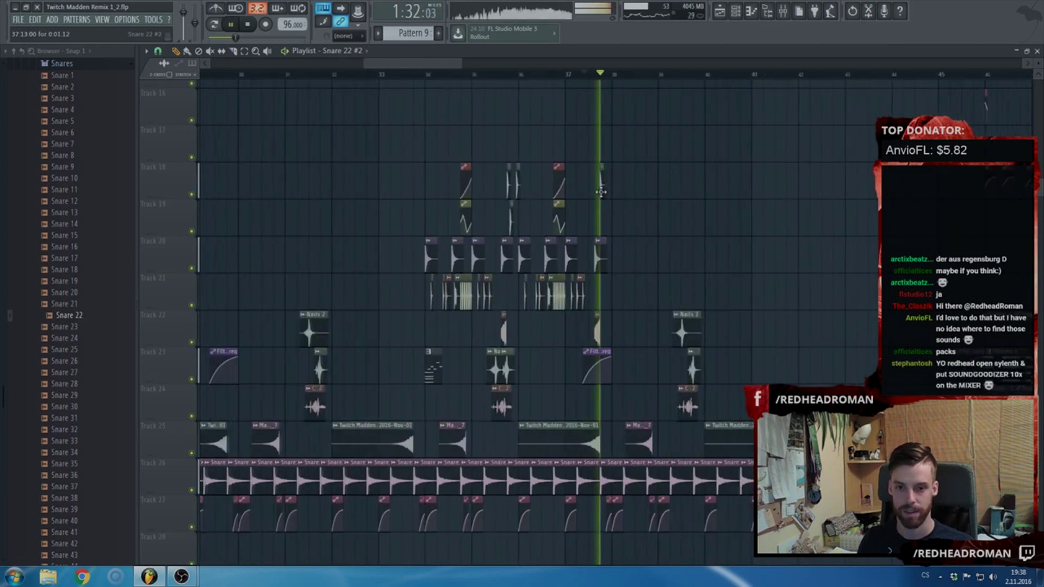
key("space")
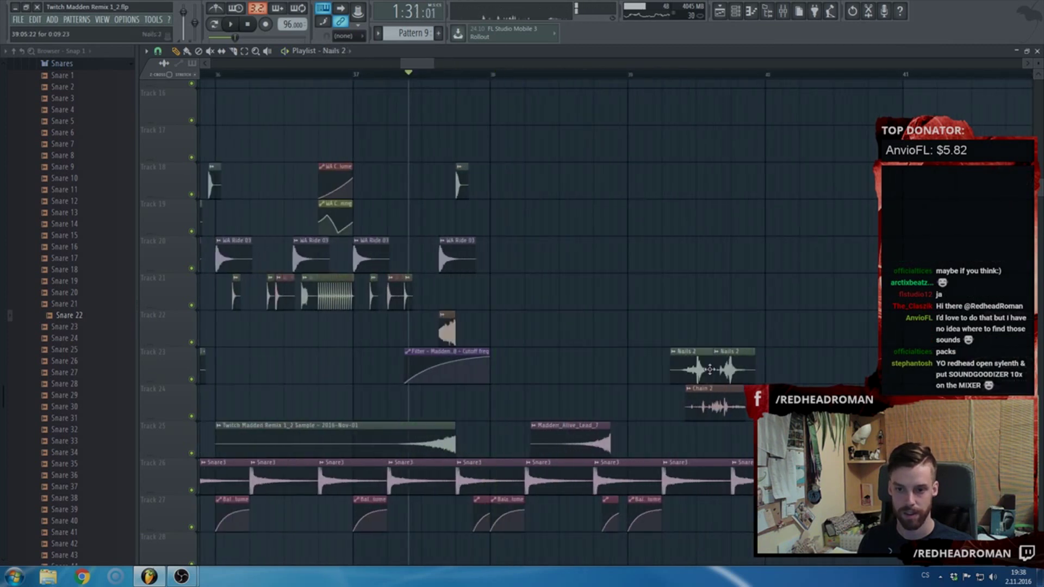
- Duplicate the hi-hat, ride and snare clips of bars 34 to 37 on Tracks 18 to 22 into bars 38 to 41
scroll(612, 348, "down", 3)
left_click_drag(613, 347, 356, 161)
scroll(372, 255, "up", 2)
key("ctrl+b")
scroll(699, 274, "down", 3)
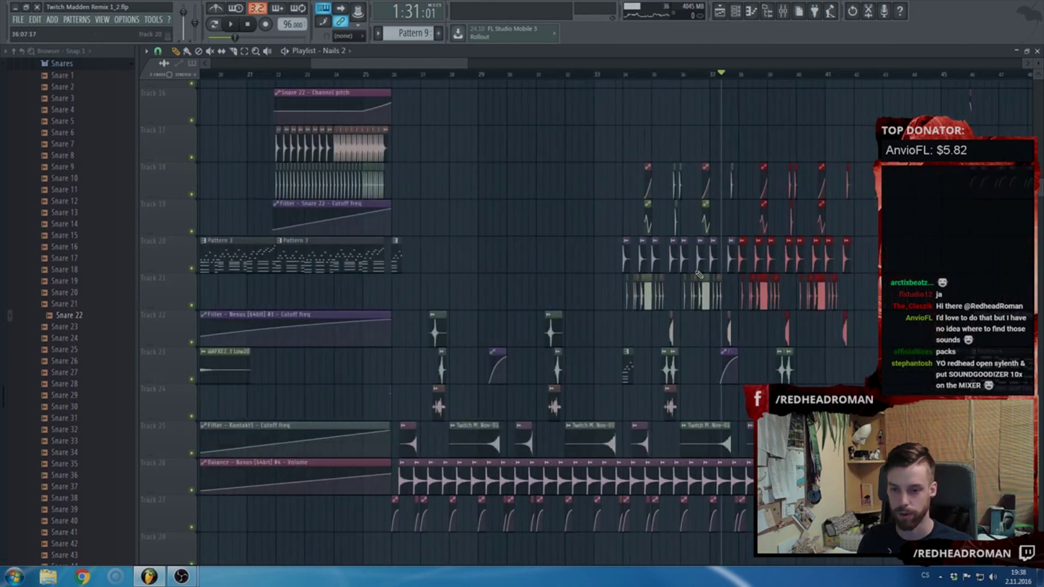
scroll(699, 274, "down", 5)
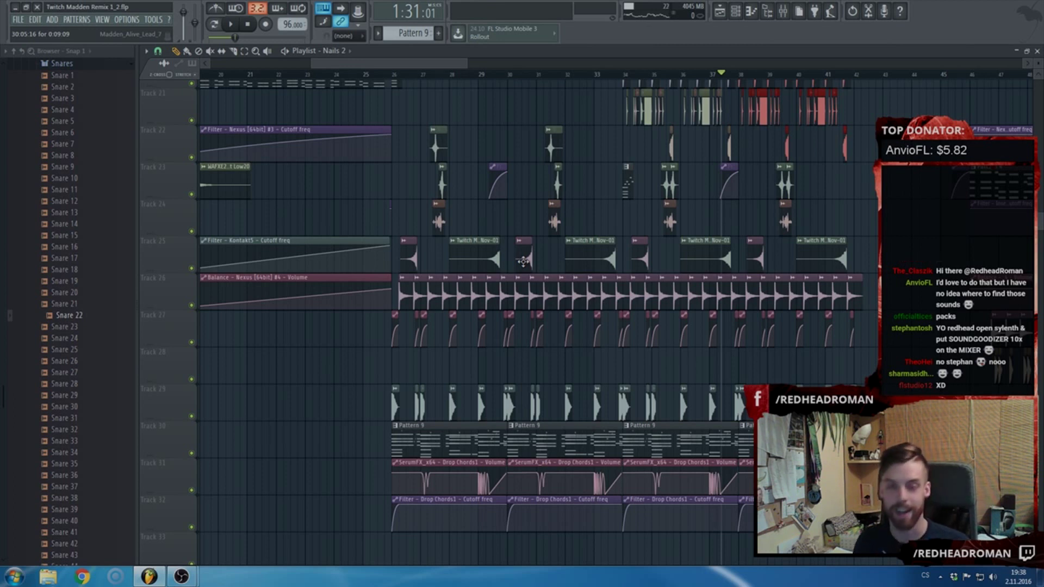
scroll(494, 204, "up", 3)
scroll(449, 168, "up", 3)
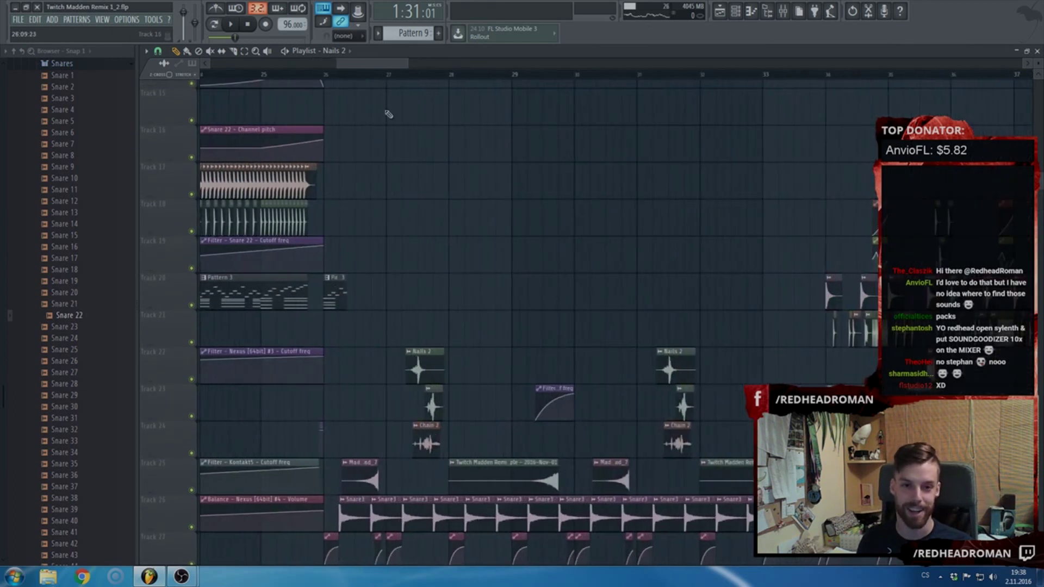
- Play the arrangement from bar 26 and review the drop's clips through the newly varied section
left_click(321, 76)
scroll(376, 155, "down", 5)
key("space")
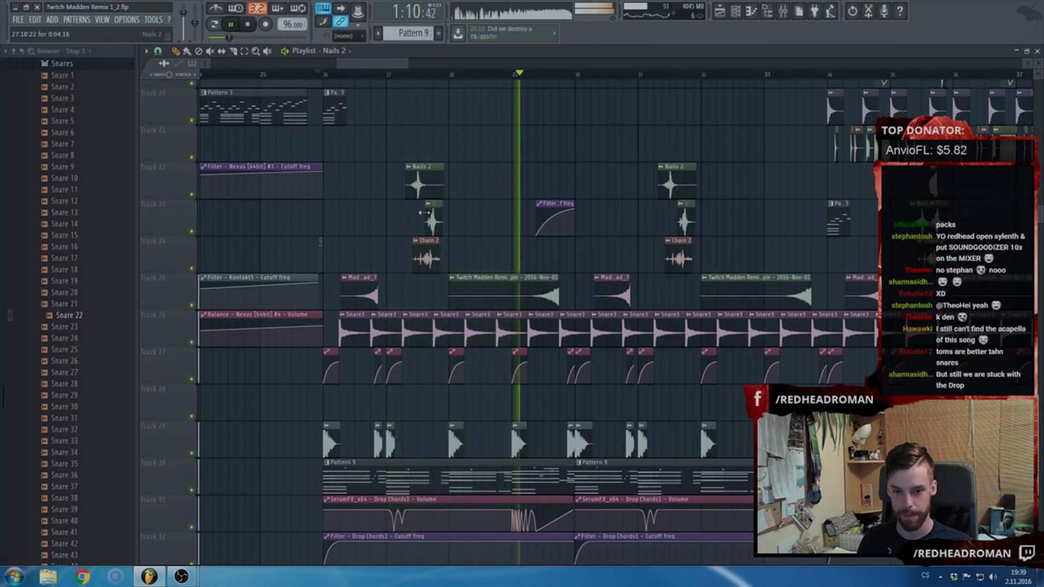
scroll(556, 236, "up", 4)
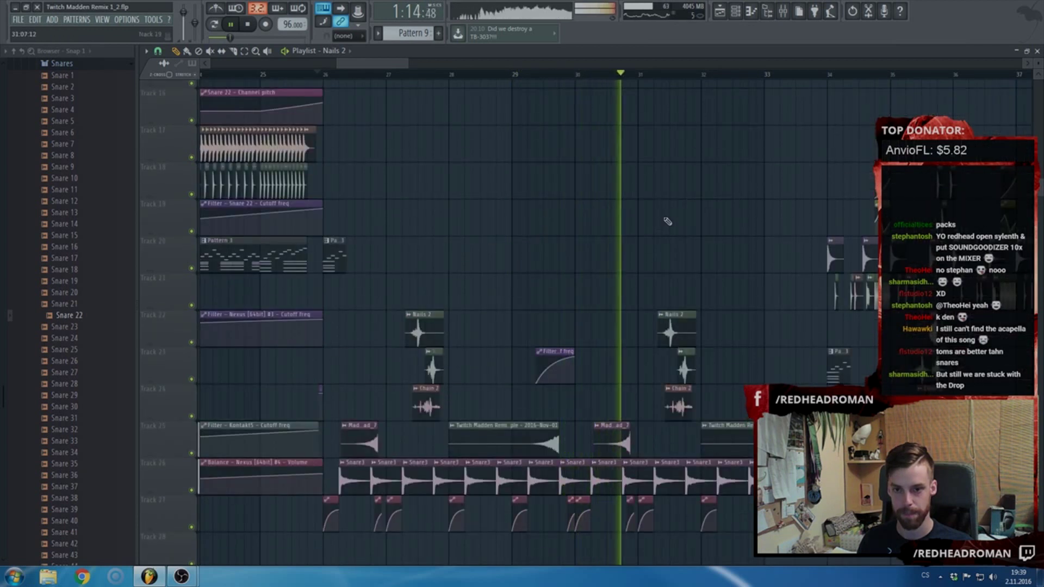
scroll(668, 221, "down", 6)
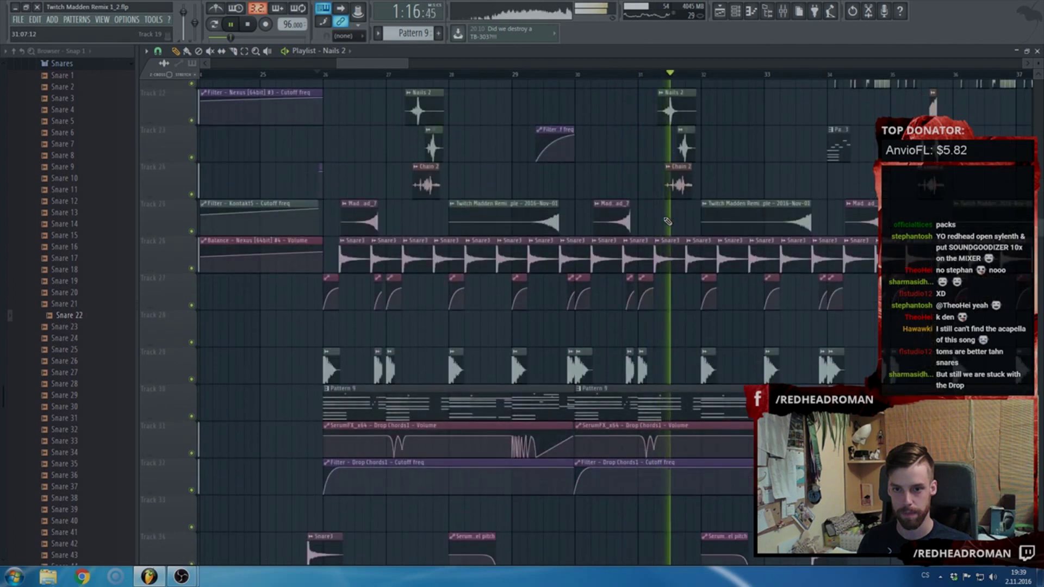
scroll(668, 221, "up", 5)
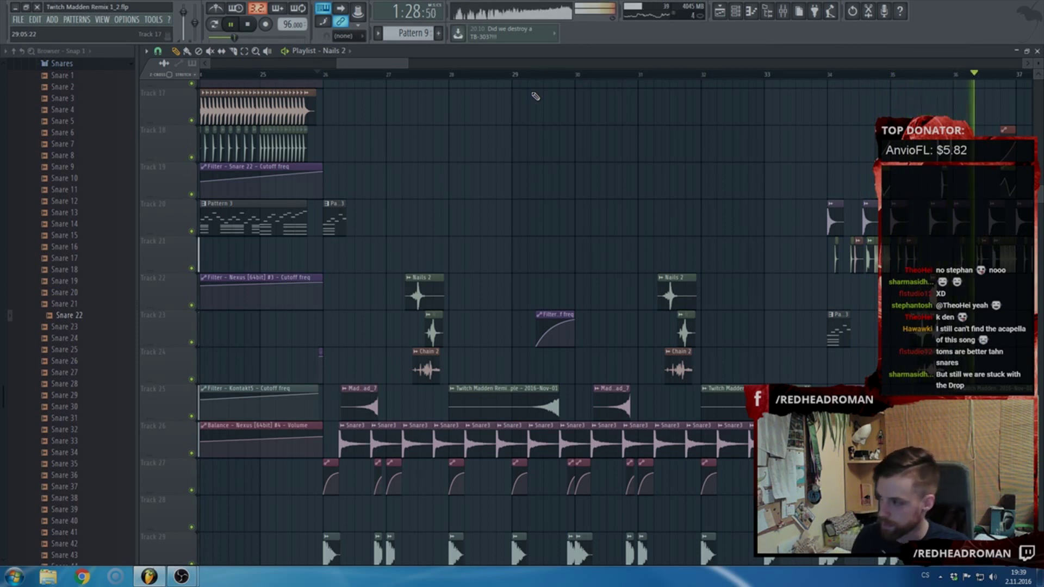
scroll(467, 181, "down", 4)
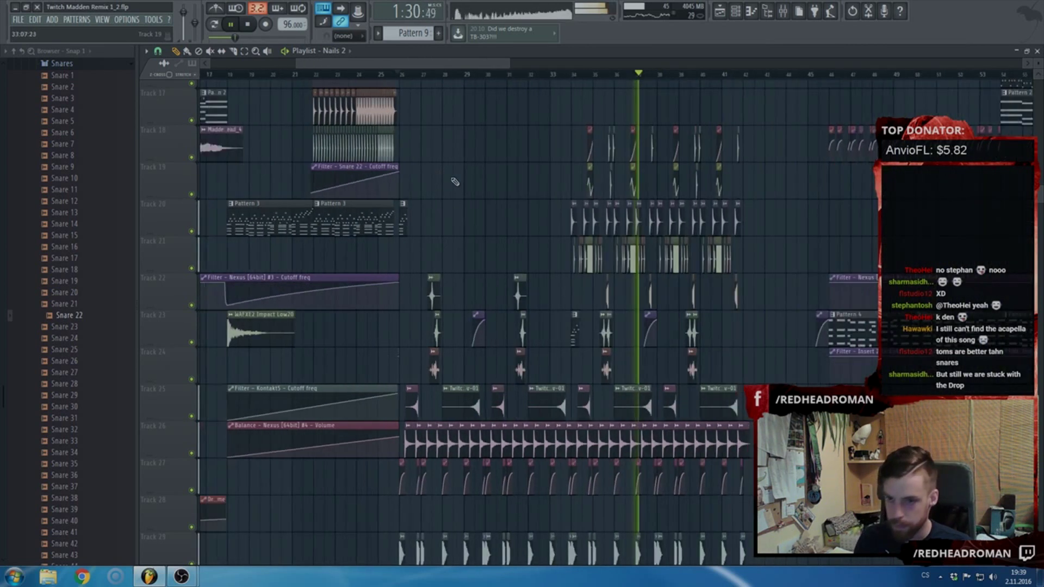
scroll(778, 271, "up", 8)
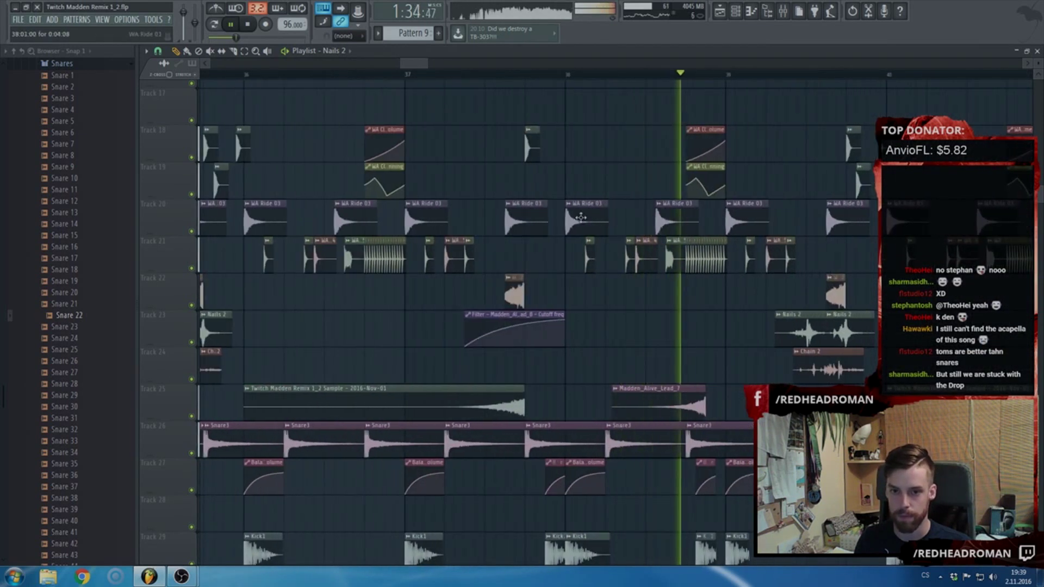
- Check the WA Ride 03 clip's sampler settings, listen through to the end of bar 41, and stop playback
double_click(582, 206)
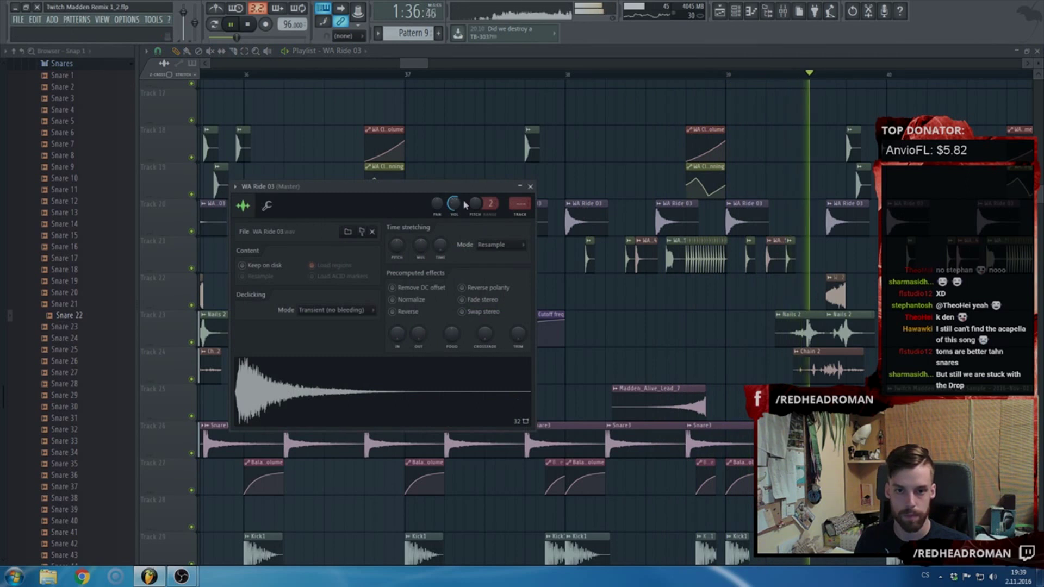
key("Escape")
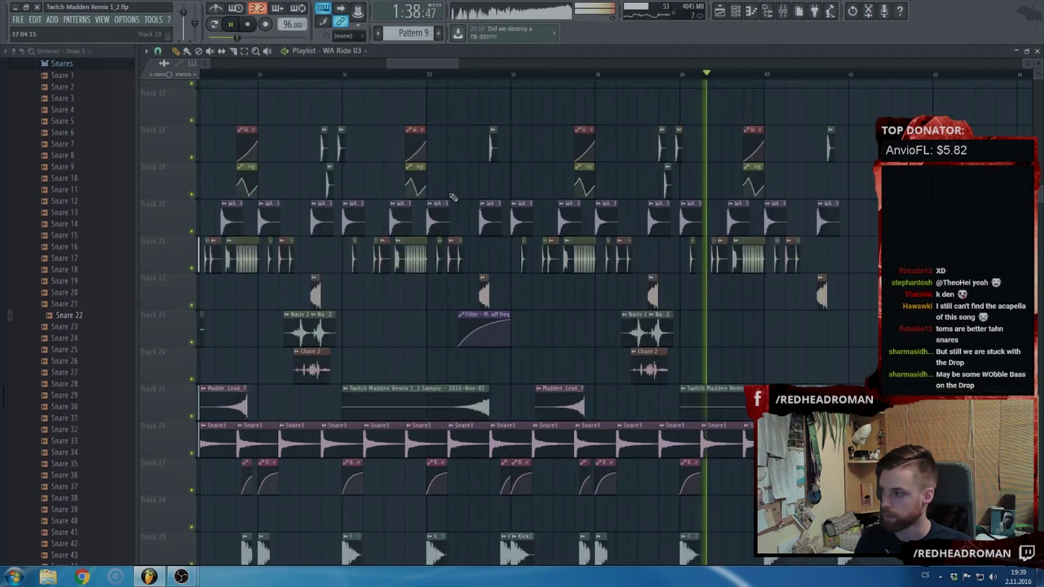
scroll(523, 210, "down", 8)
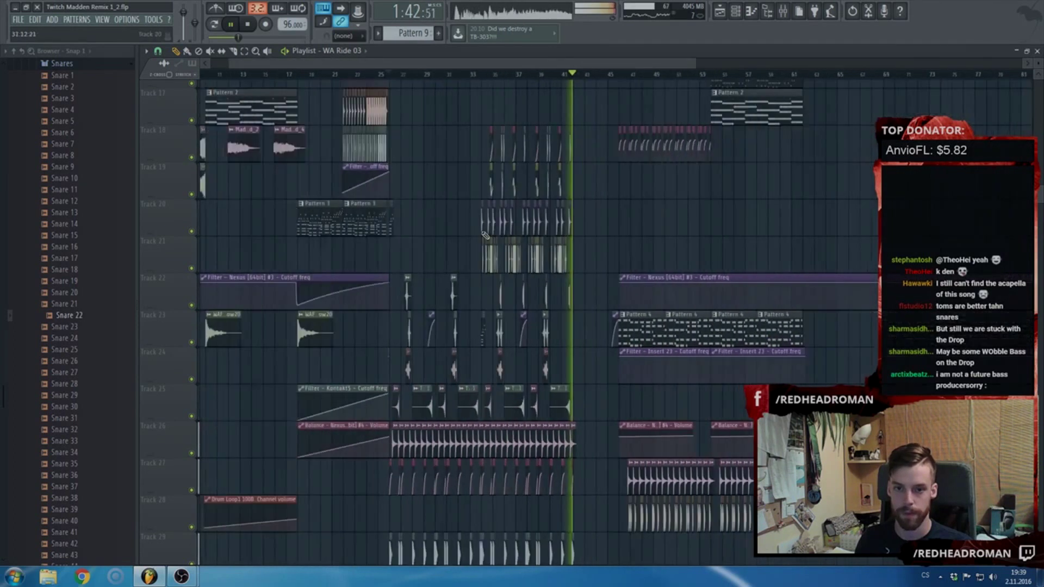
key("space")
- Open the Nexus [64bit] #9 channel's instrument and load ST Fog Strings from the Epic Collection expansion
scroll(416, 232, "down", 5)
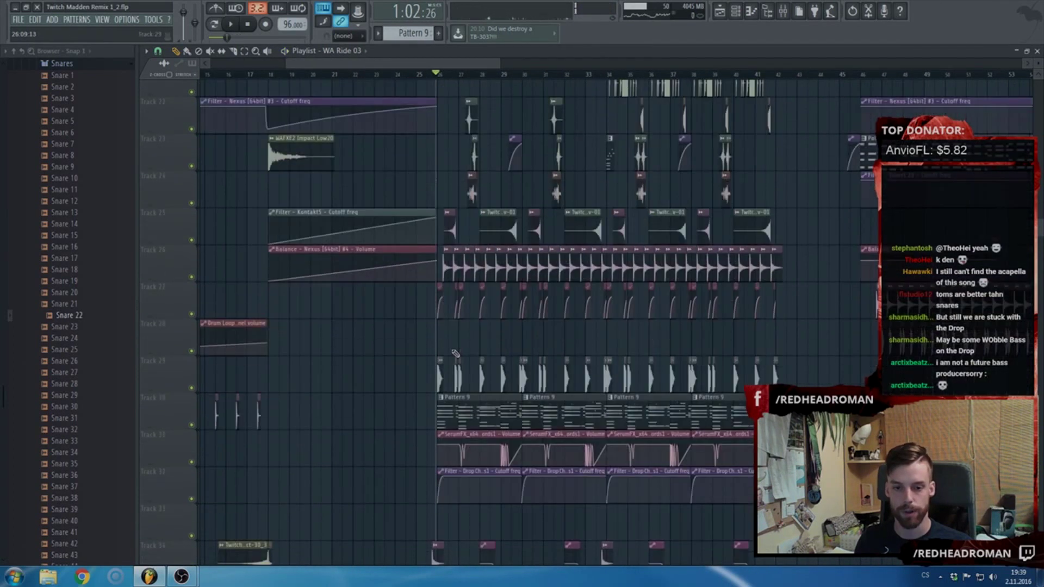
key("F6")
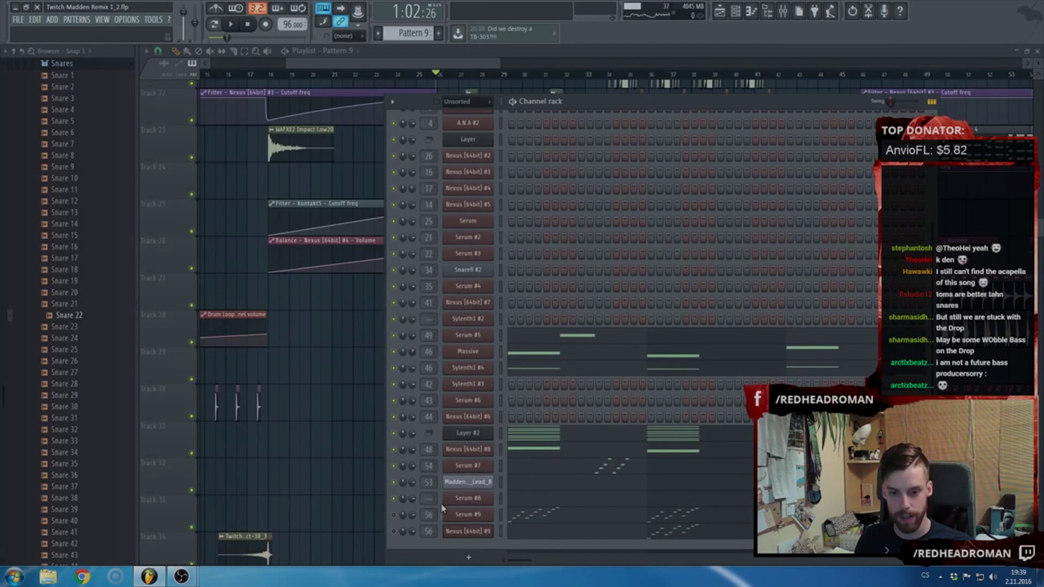
left_click(474, 531)
scroll(353, 261, "down", 3)
left_click(337, 270)
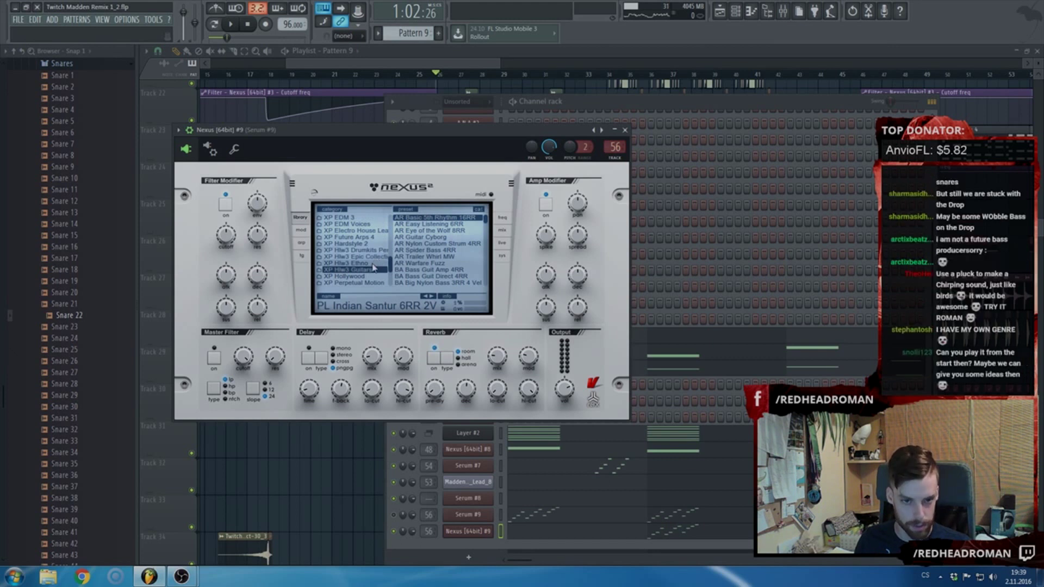
scroll(426, 253, "down", 10)
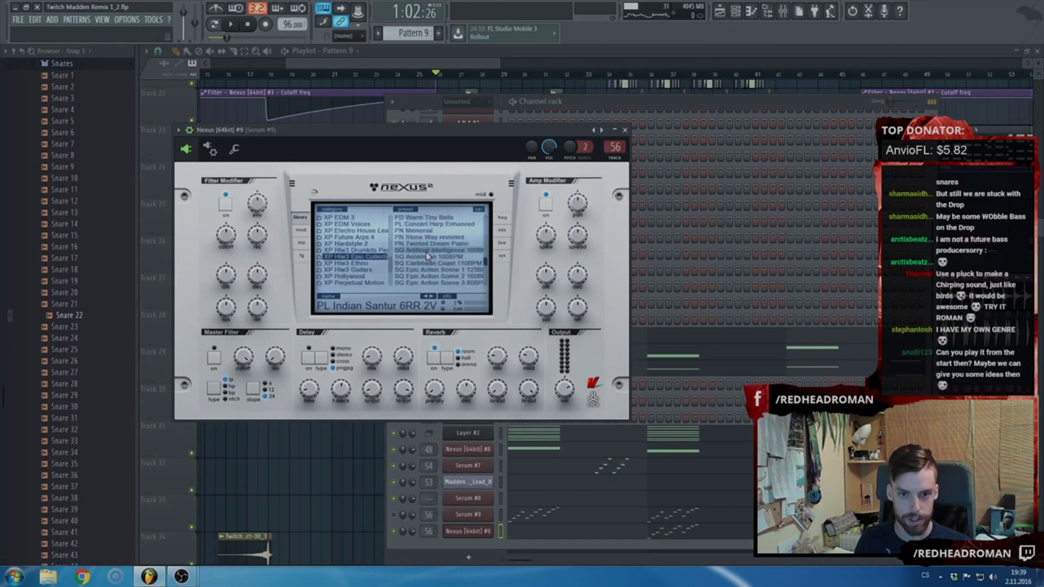
scroll(426, 252, "down", 2)
left_click(424, 244)
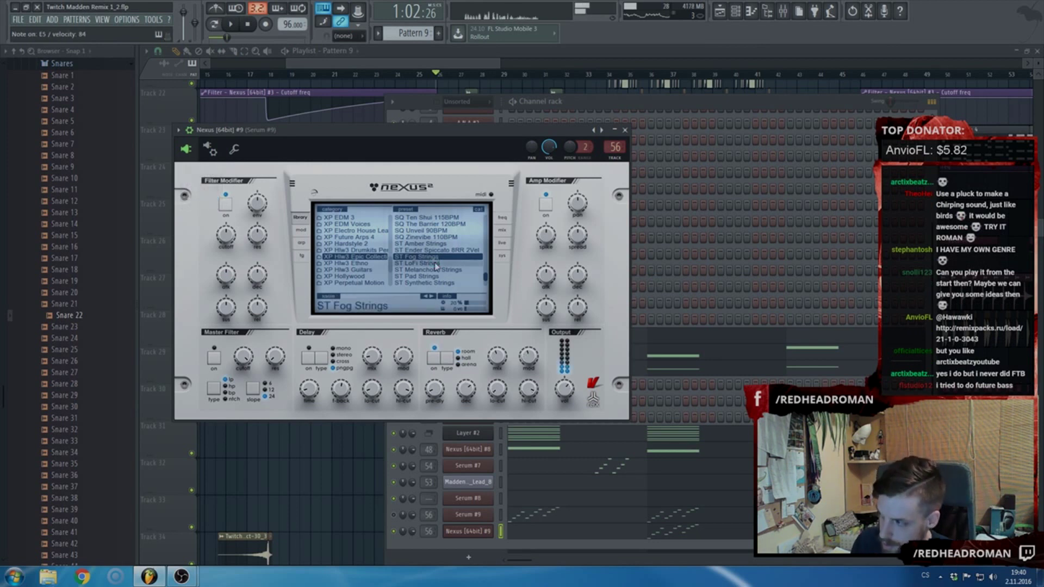
- Audition the ST Melancholic Strings, ST Synthetic Strings, ST Pad Strings and ST Tragic Warrior presets in Nexus #9
left_click(401, 270)
scroll(441, 265, "down", 1)
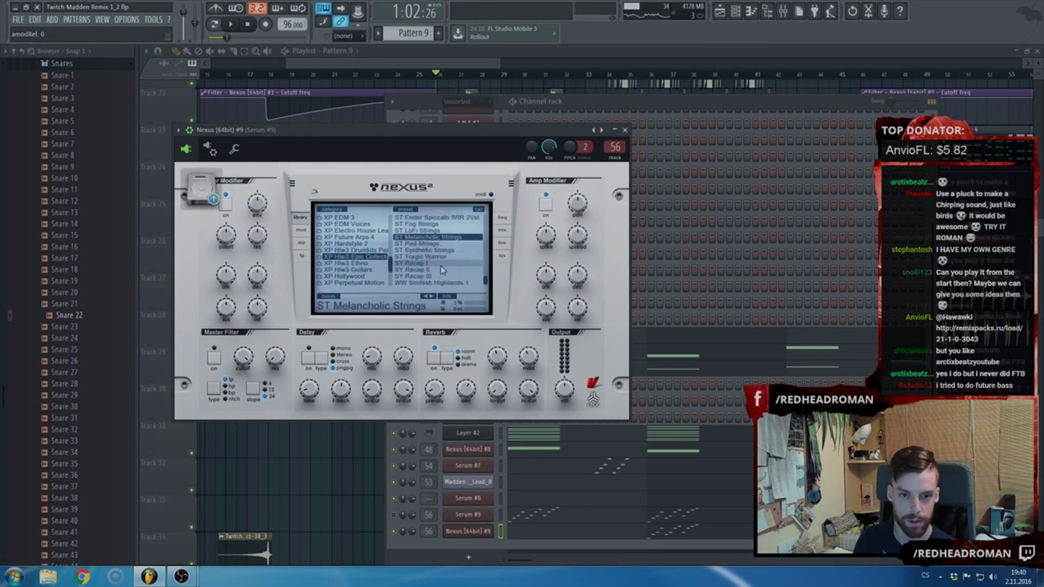
left_click(435, 252)
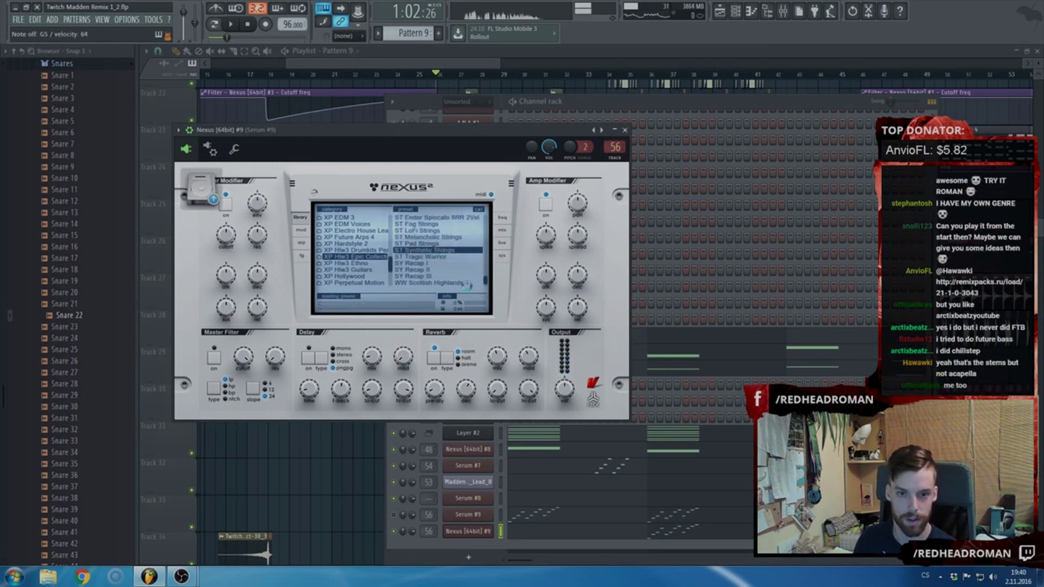
left_click(432, 244)
left_click(429, 256)
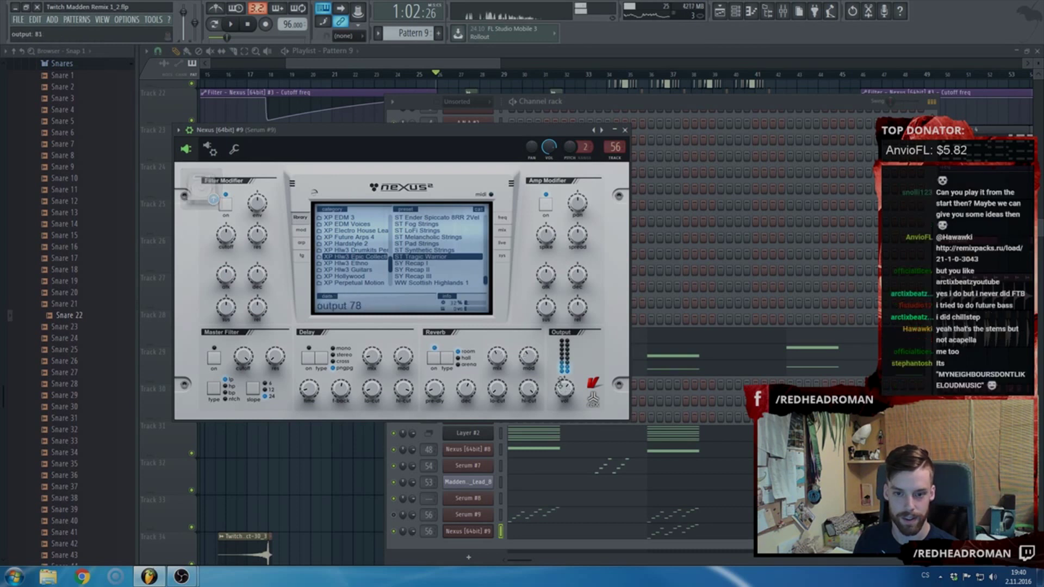
- Audition the SQ Samurai Raider and ST Amber Strings presets from the same Nexus expansion
scroll(444, 243, "up", 3)
scroll(443, 243, "up", 4)
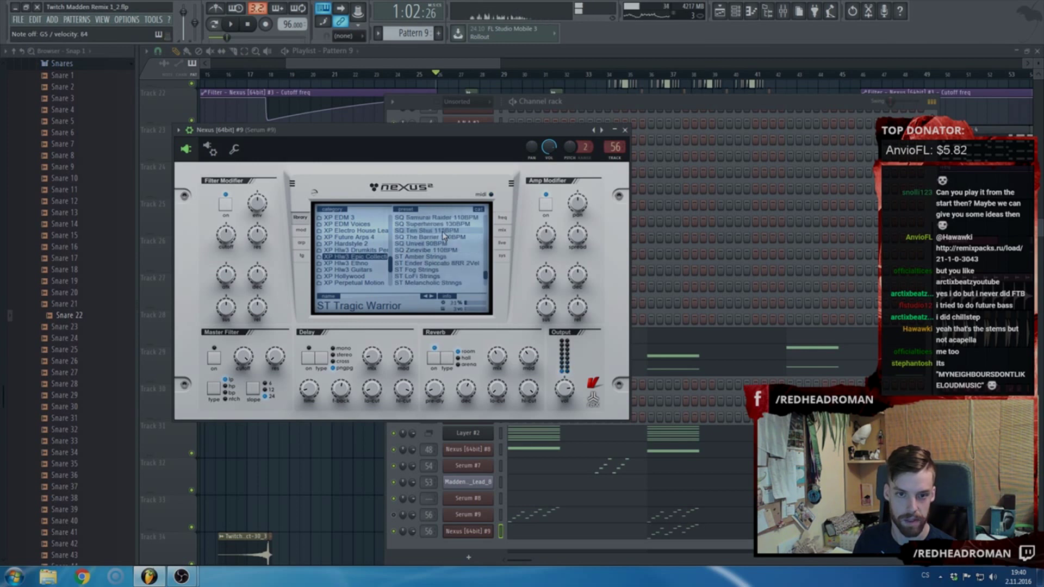
scroll(443, 233, "up", 2)
left_click(443, 230)
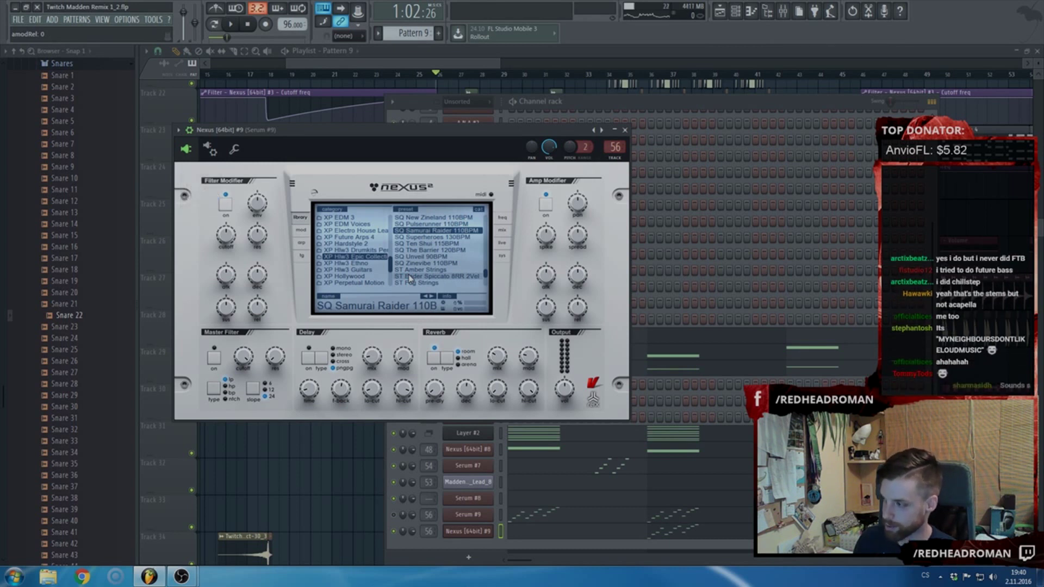
scroll(435, 259, "down", 4)
left_click(438, 231)
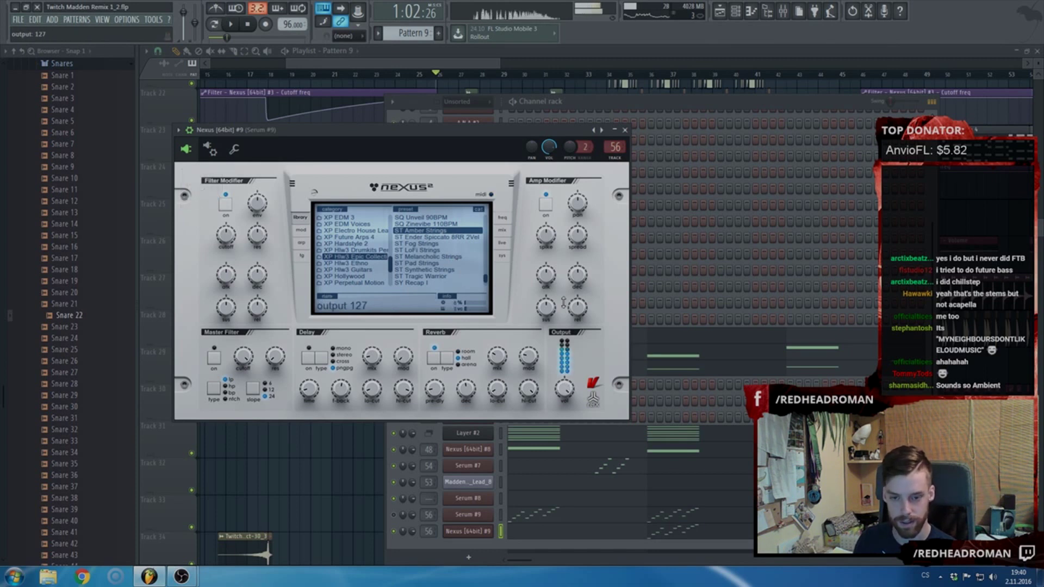
- Compare ST Pad Strings, ST LoFi Strings with a raised output level, and ST Fog Strings
left_click(442, 264)
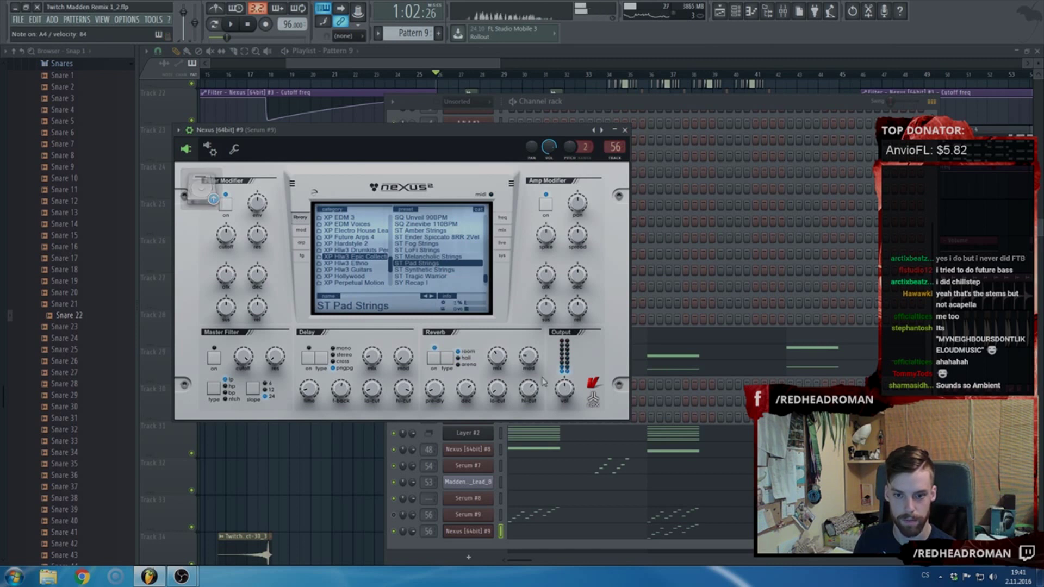
left_click(417, 251)
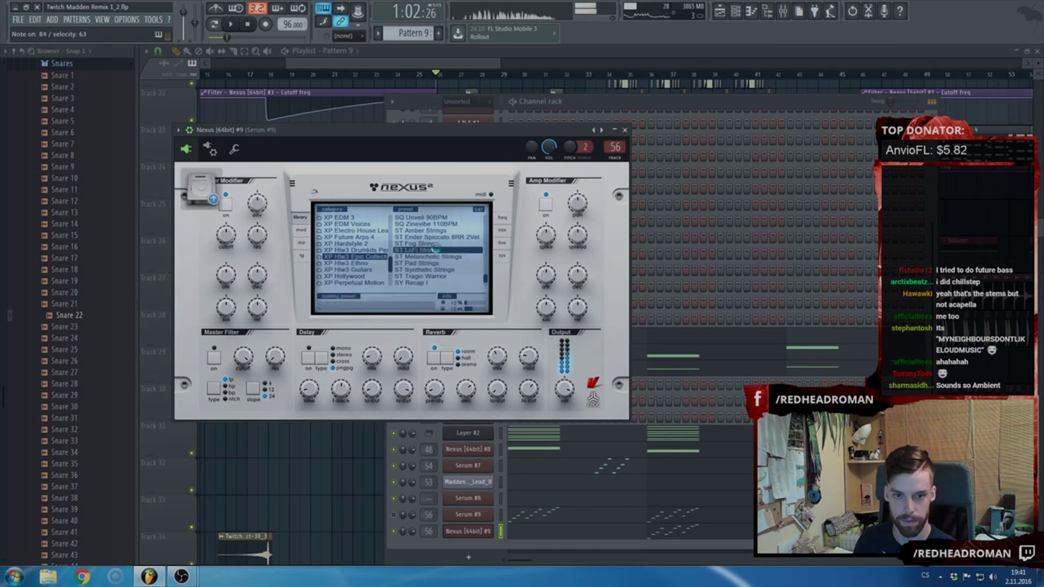
left_click_drag(566, 396, 566, 374)
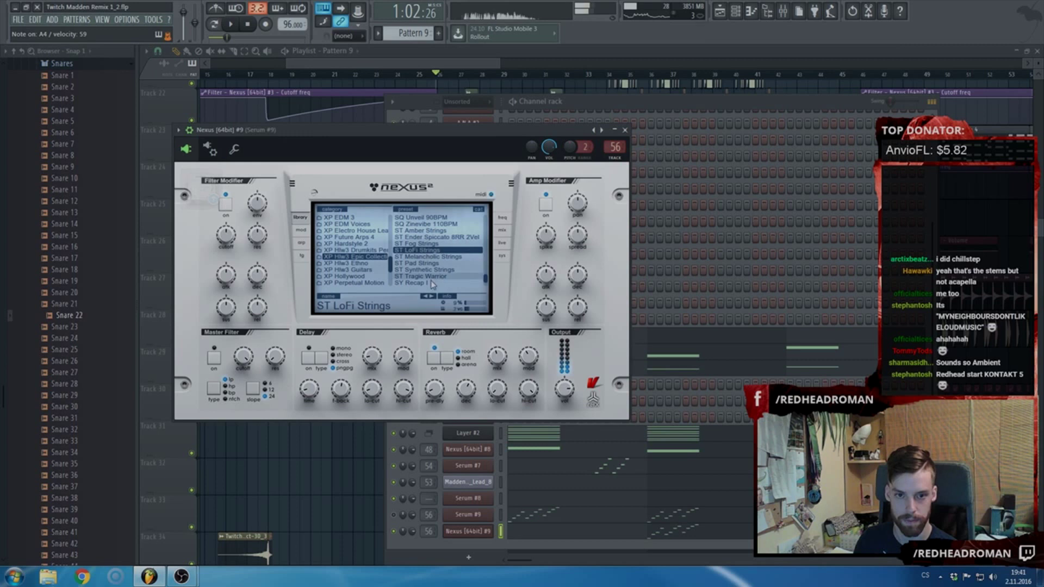
left_click(430, 244)
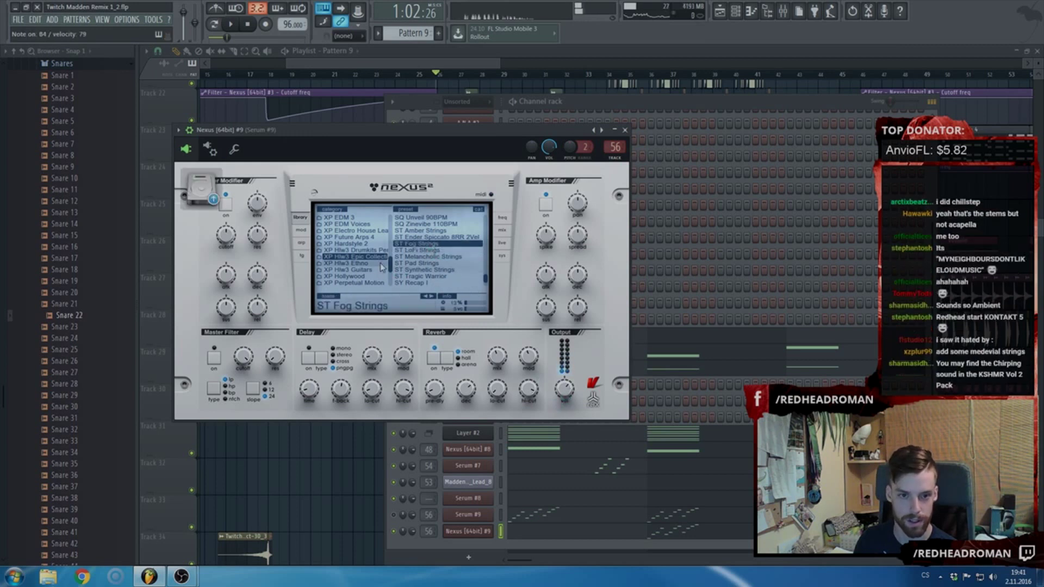
- Switch Nexus #9 to the XP Hollywood category and load the ST Violin Ensemble preset
scroll(462, 270, "down", 2)
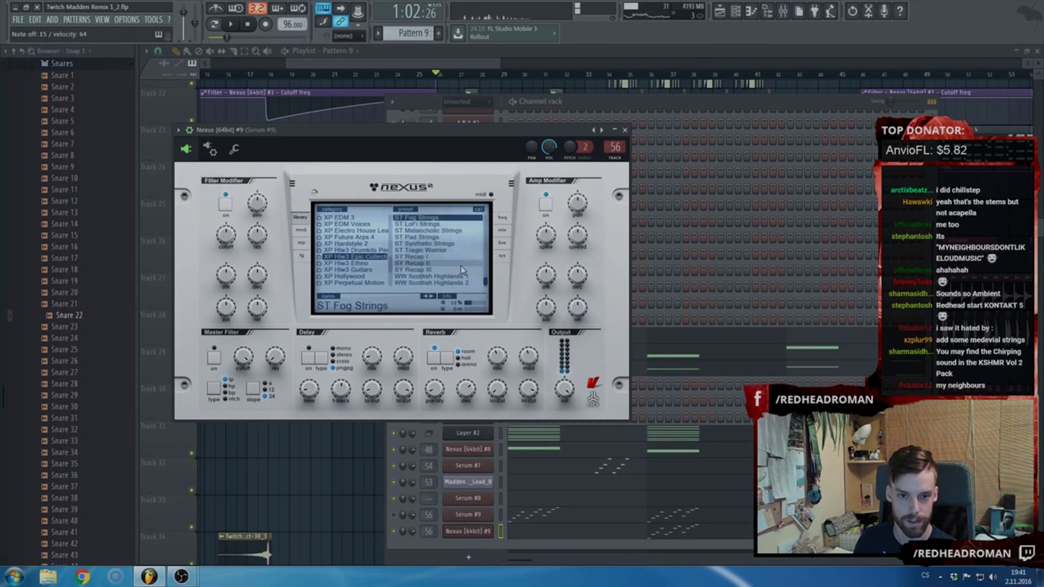
scroll(360, 267, "down", 4)
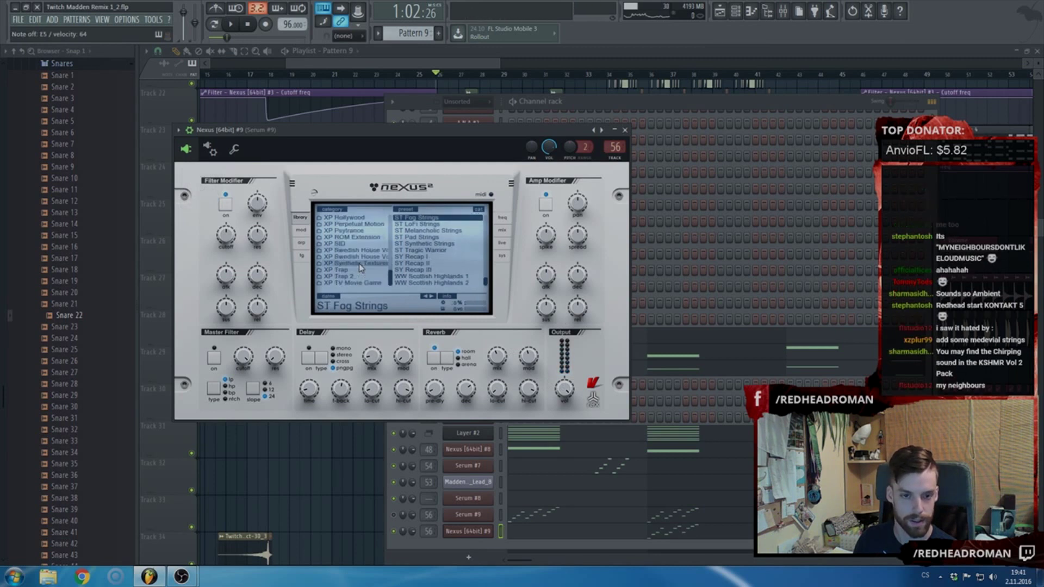
scroll(361, 267, "up", 2)
left_click(375, 244)
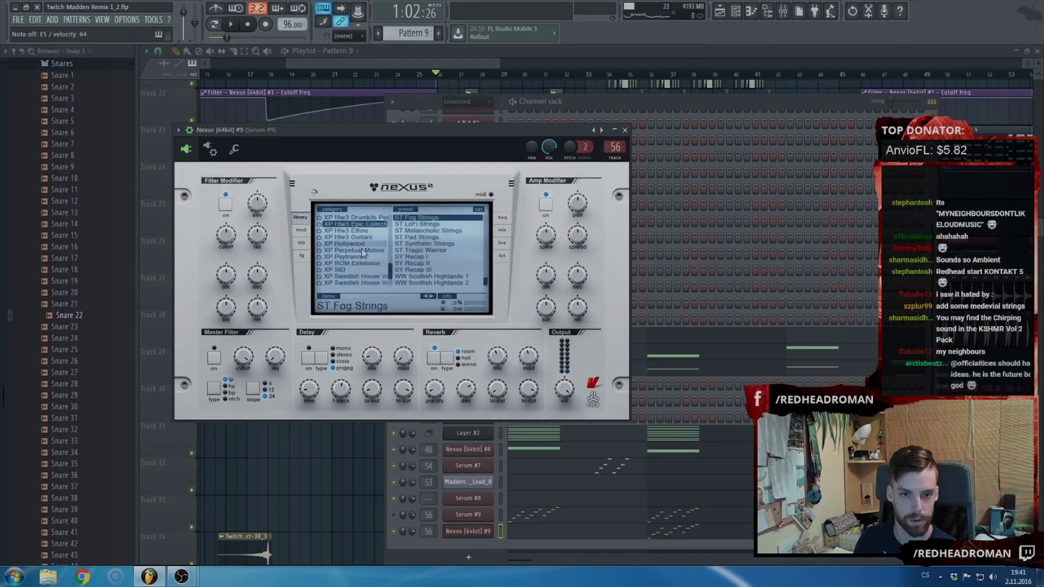
scroll(431, 255, "down", 10)
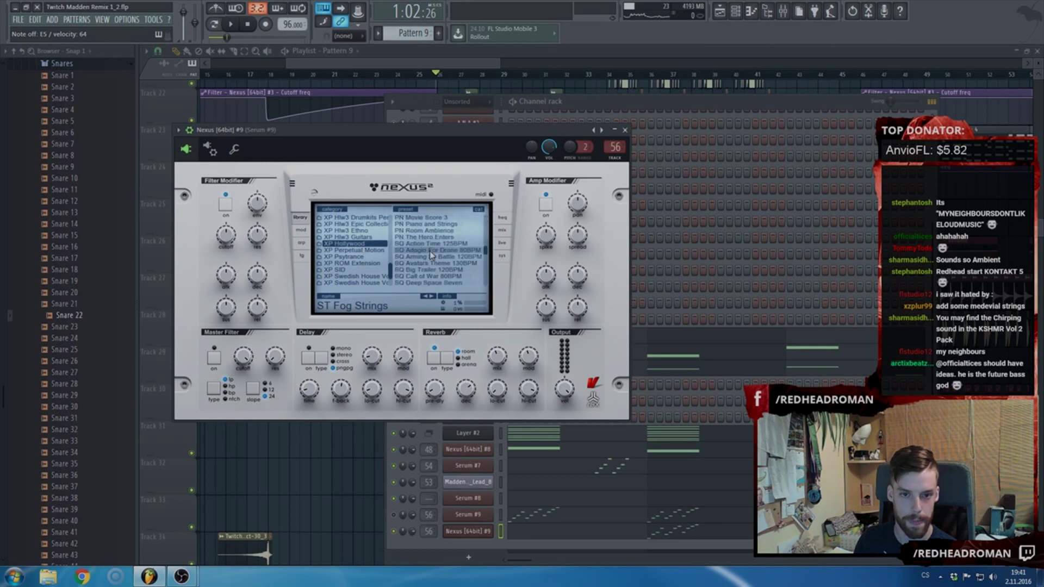
scroll(431, 255, "down", 3)
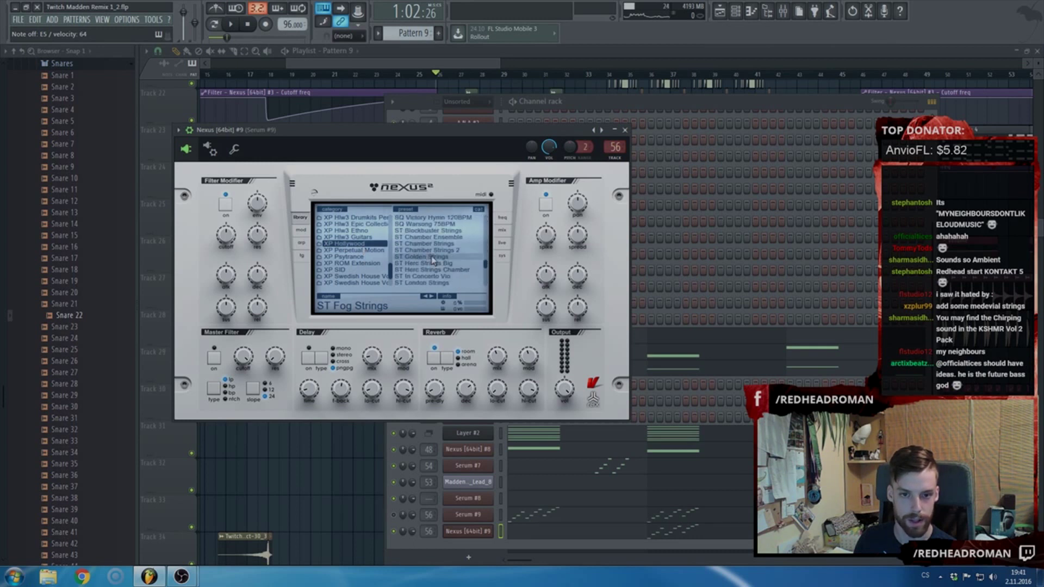
scroll(435, 254, "down", 3)
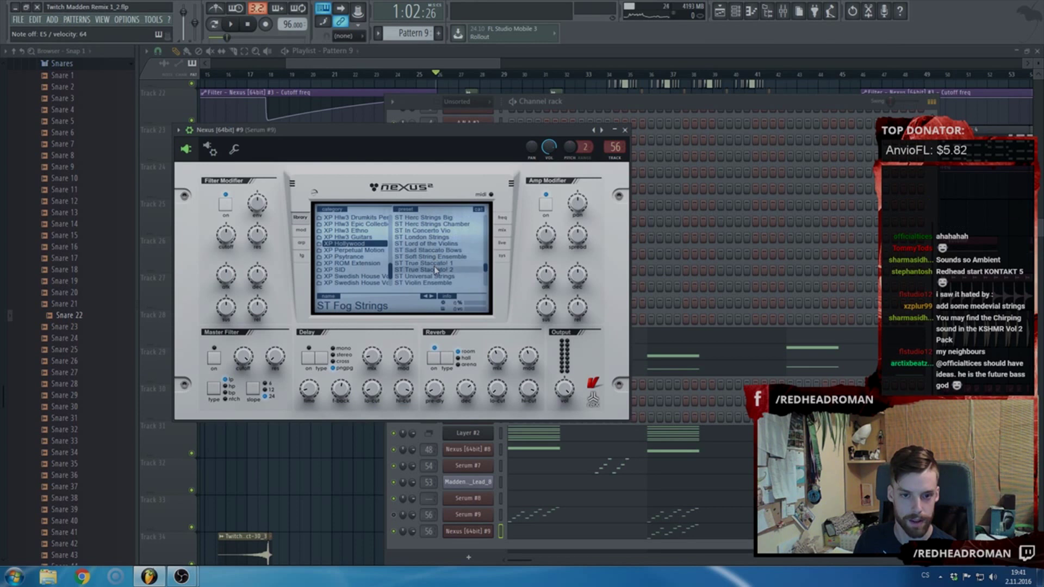
left_click(433, 269)
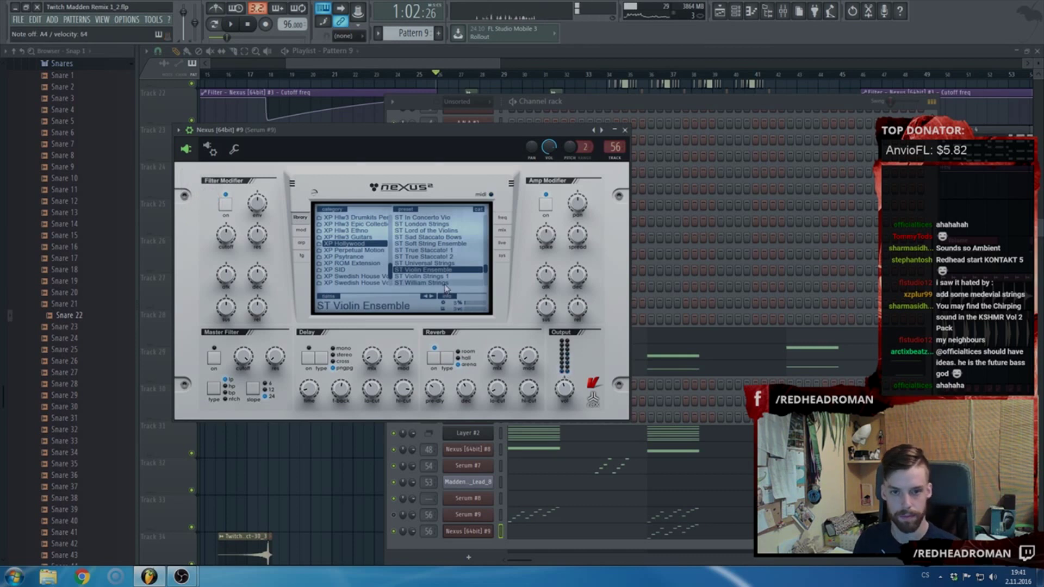
- Try ST Lord of the Violins with a raised output level, then load ST Soft String Ensemble
left_click(450, 231)
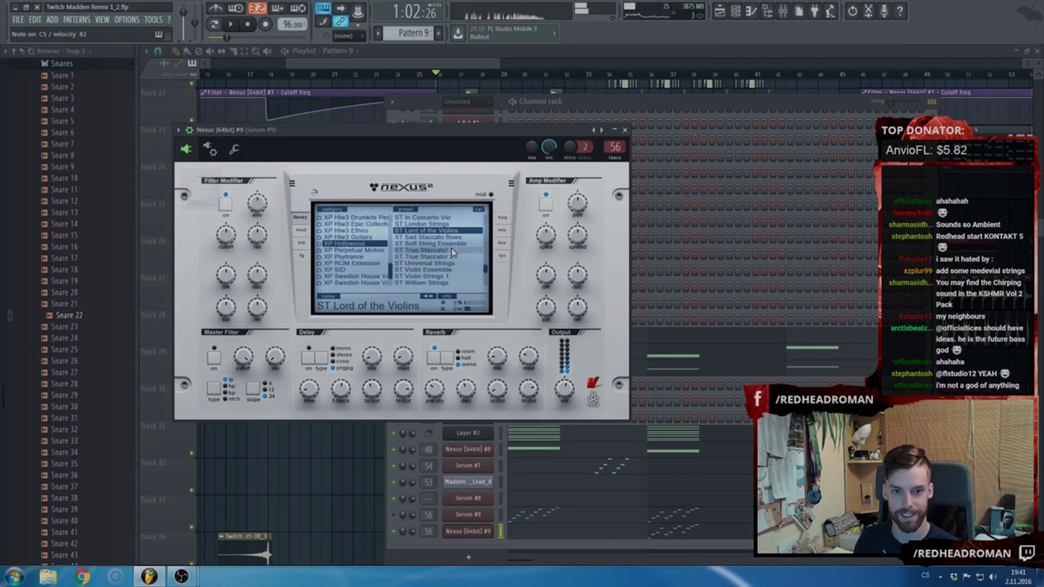
left_click_drag(564, 387, 572, 363)
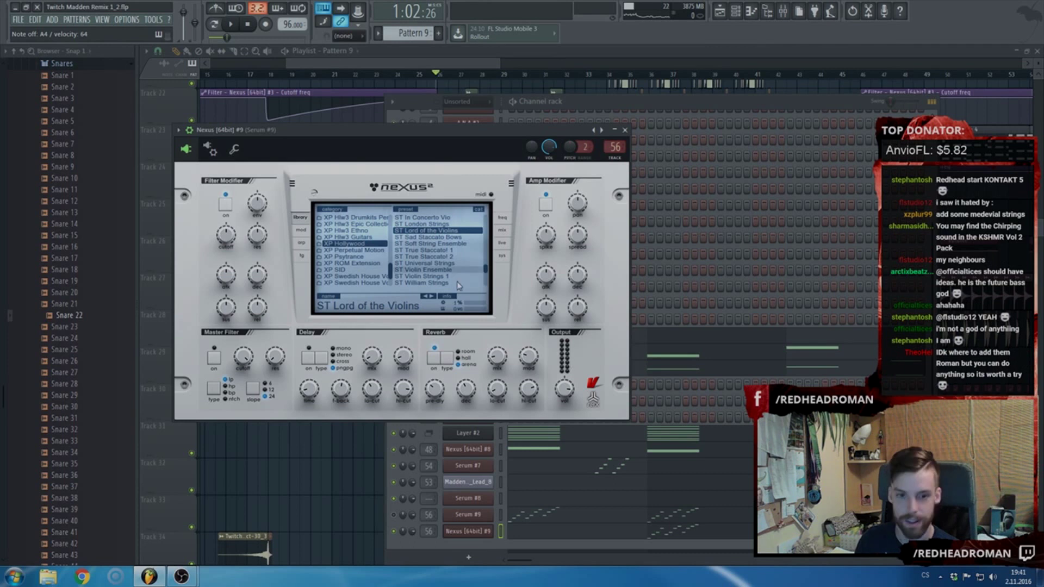
scroll(453, 269, "down", 1)
left_click(450, 252)
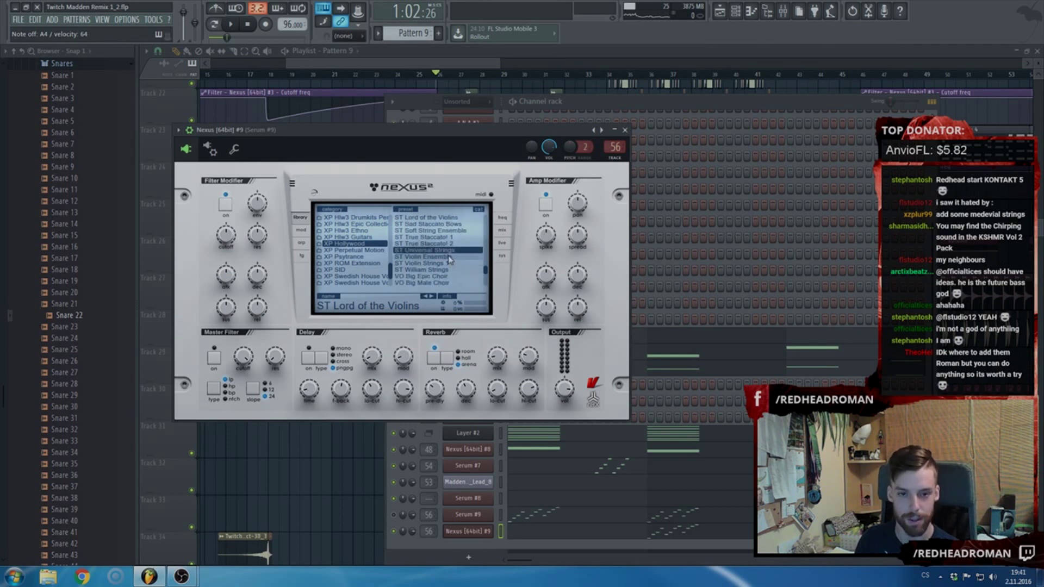
left_click(444, 231)
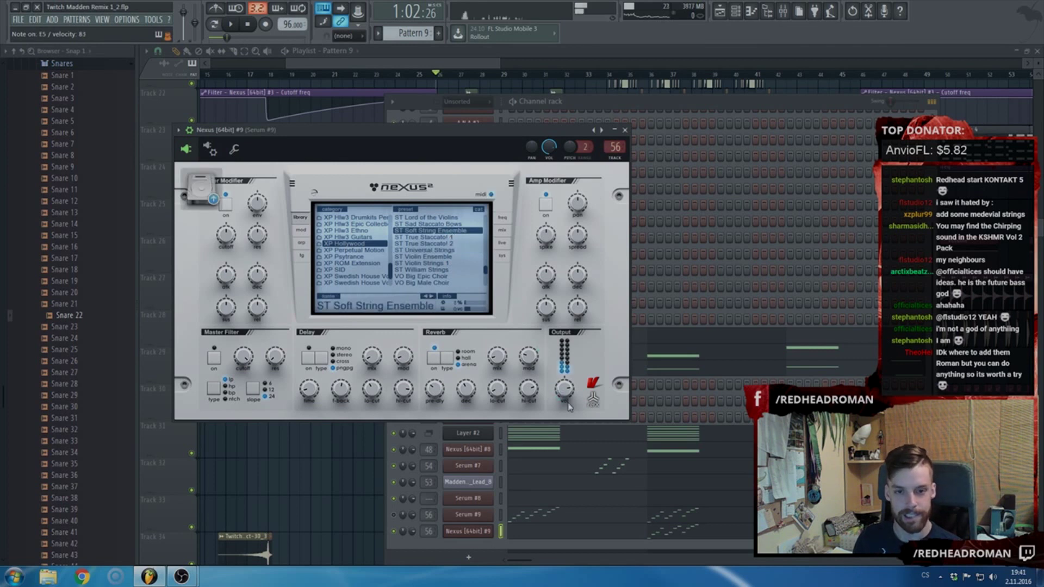
- Audition the ST London Strings preset with an adjusted output level, then load ST Violin Ensemble in Nexus #9
scroll(453, 272, "up", 4)
left_click(442, 255)
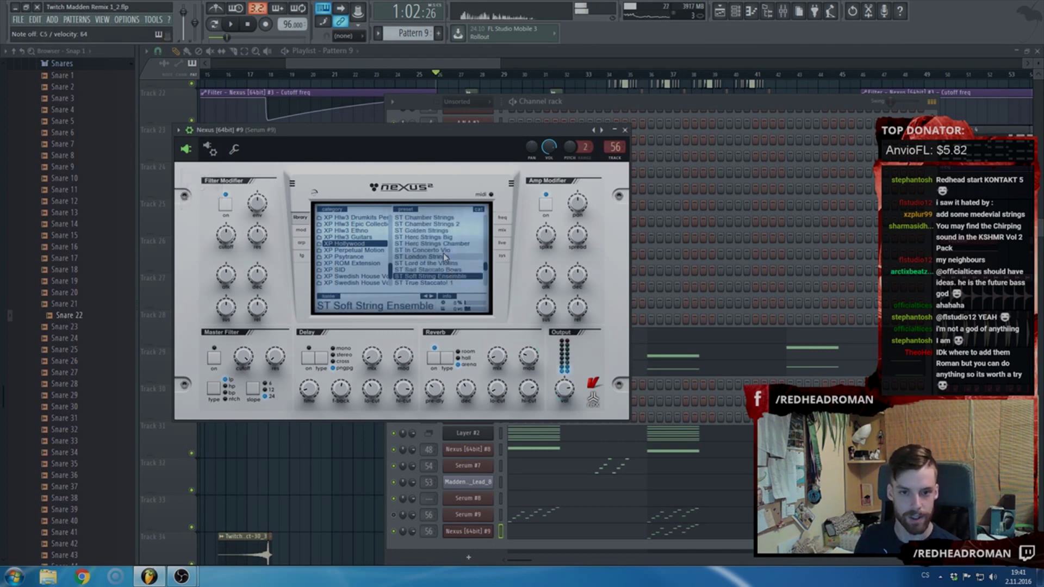
left_click_drag(571, 372, 574, 339)
scroll(455, 270, "down", 3)
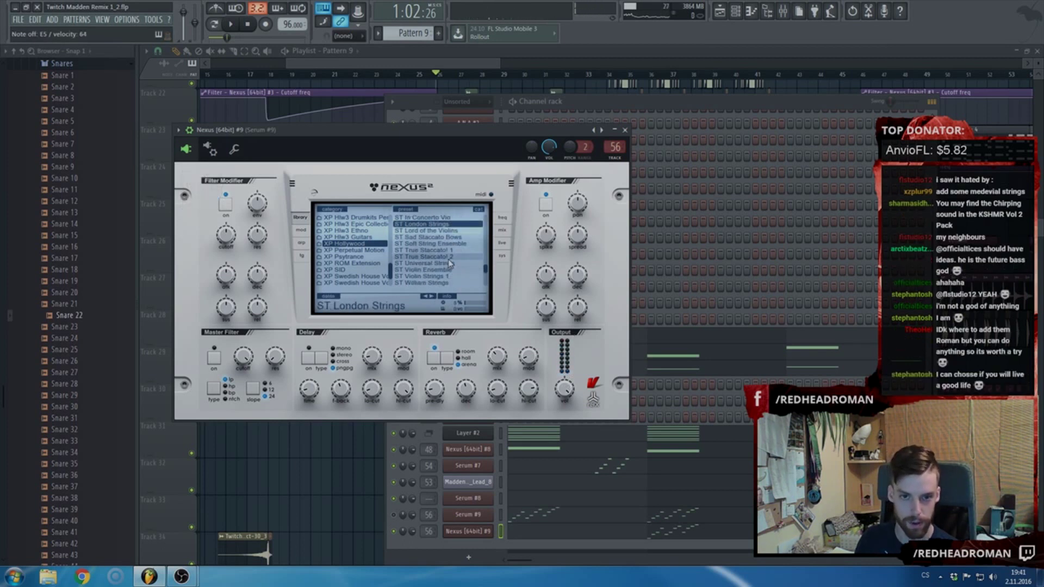
left_click(442, 271)
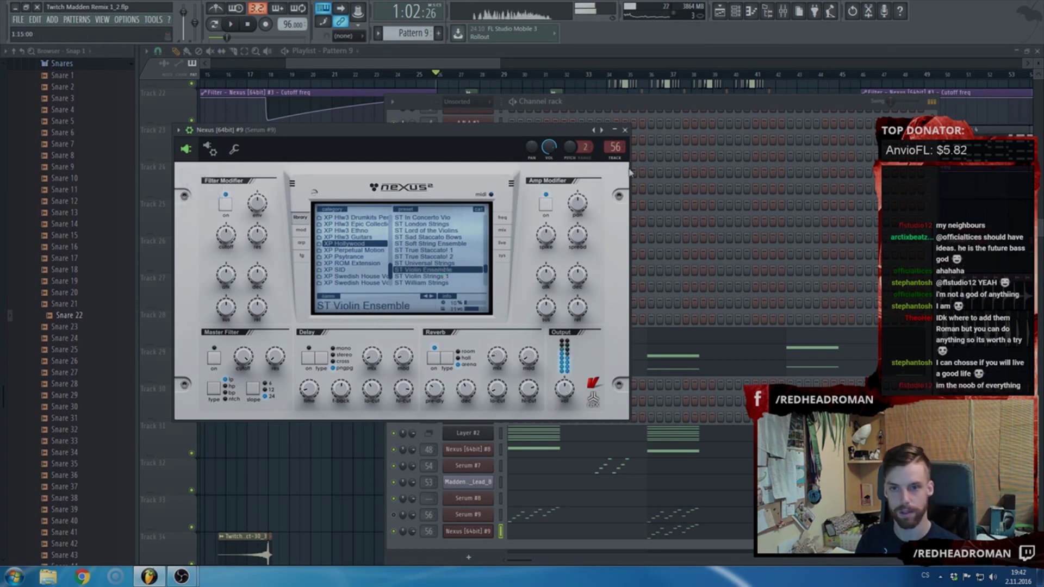
- Replace the notes of Nexus #9 in Pattern 9 with the chords from Layer #2 and switch playback to pattern mode
left_click(666, 105)
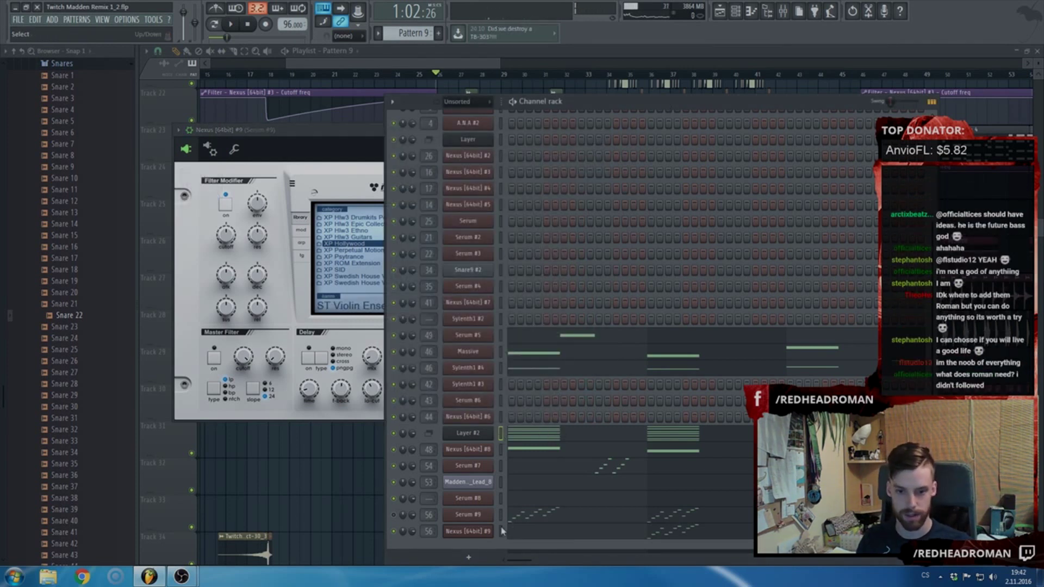
left_click(522, 531)
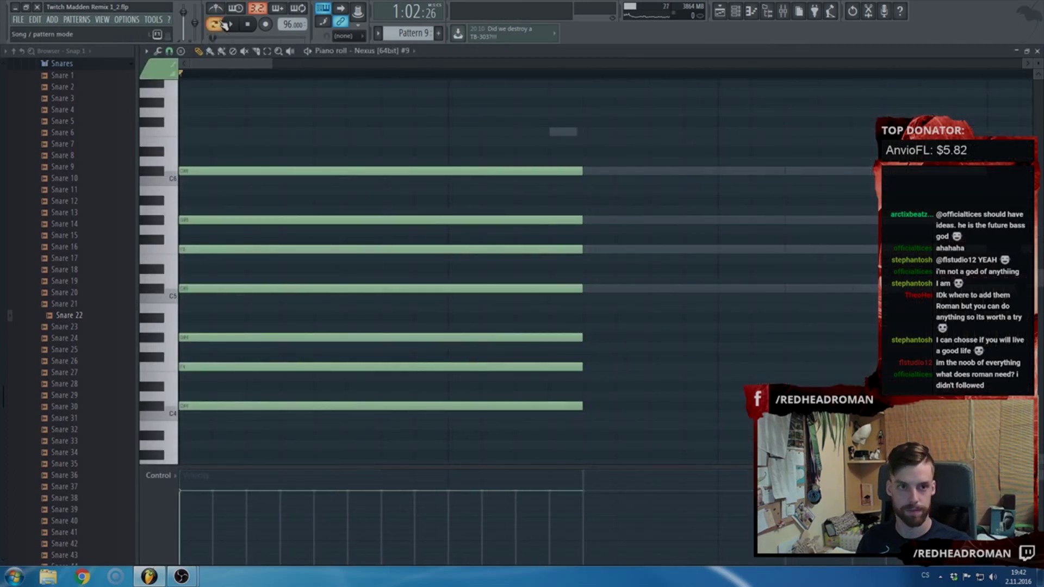
key("Escape")
key("space")
key("space")
- Play the pattern, show Fruity Balance on Nexus #9's mixer track 56 and browse the effects for slot 8
left_click(475, 533)
left_click(475, 533)
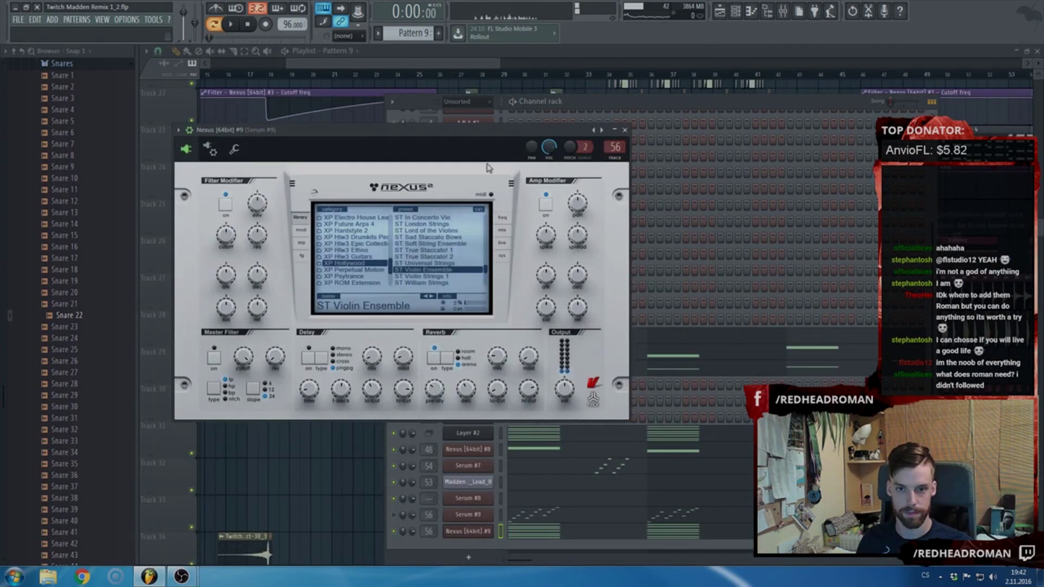
double_click(615, 147)
key("space")
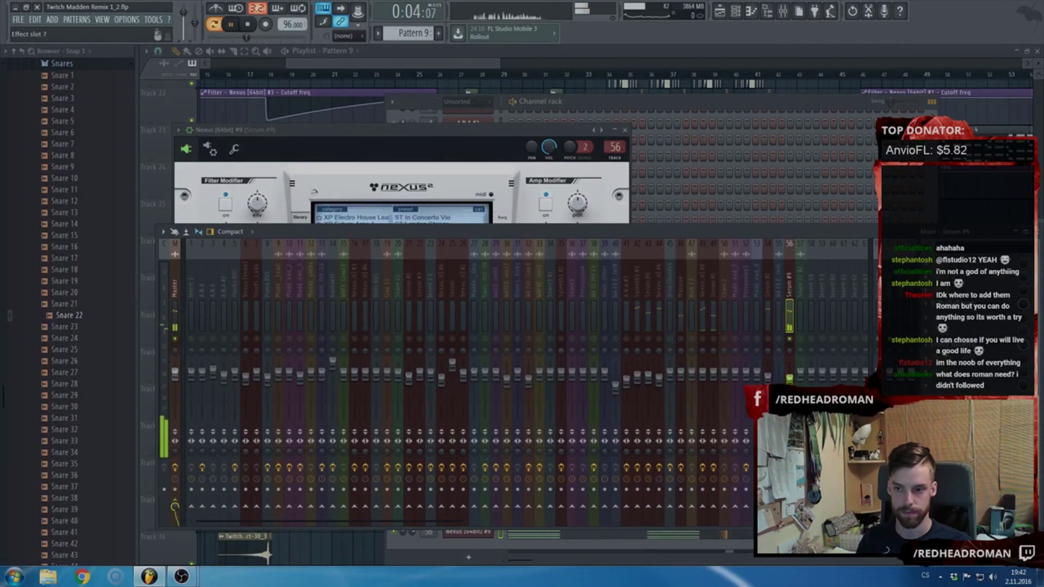
left_click(962, 344)
left_click(926, 358)
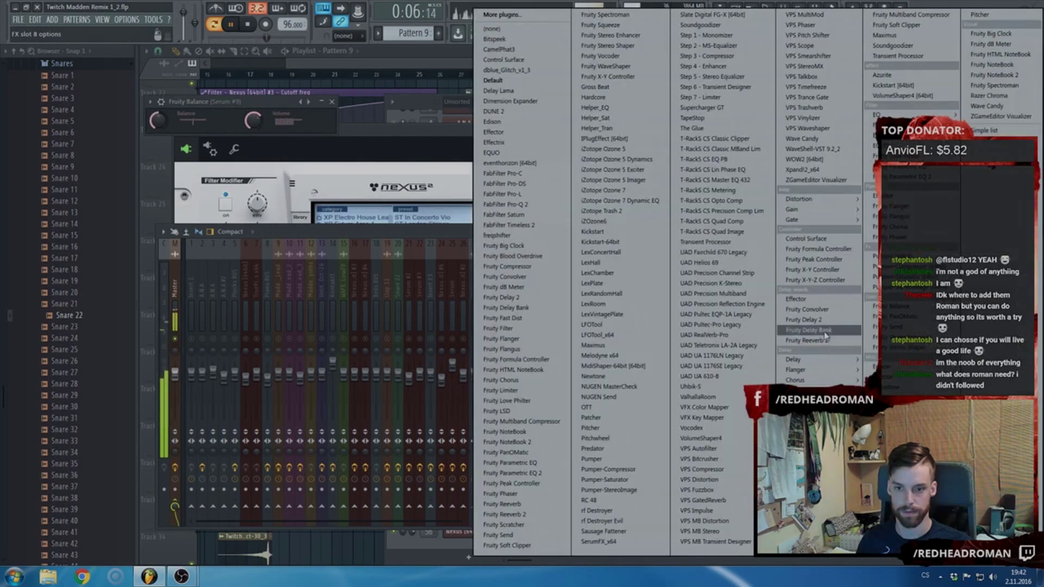
left_click(430, 230)
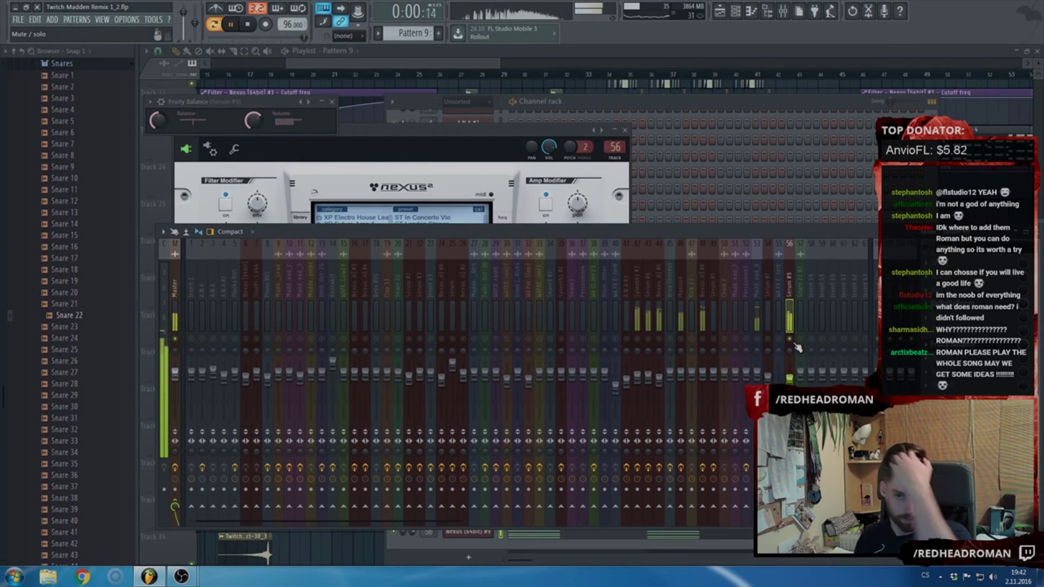
- Move the Serum #9 mixer track from position 56 to 45, beside Nexus #6
key("alt+Left")
key("alt+Left")
key("alt+Left")
key("alt+Left")
key("alt+Left")
key("alt+Left")
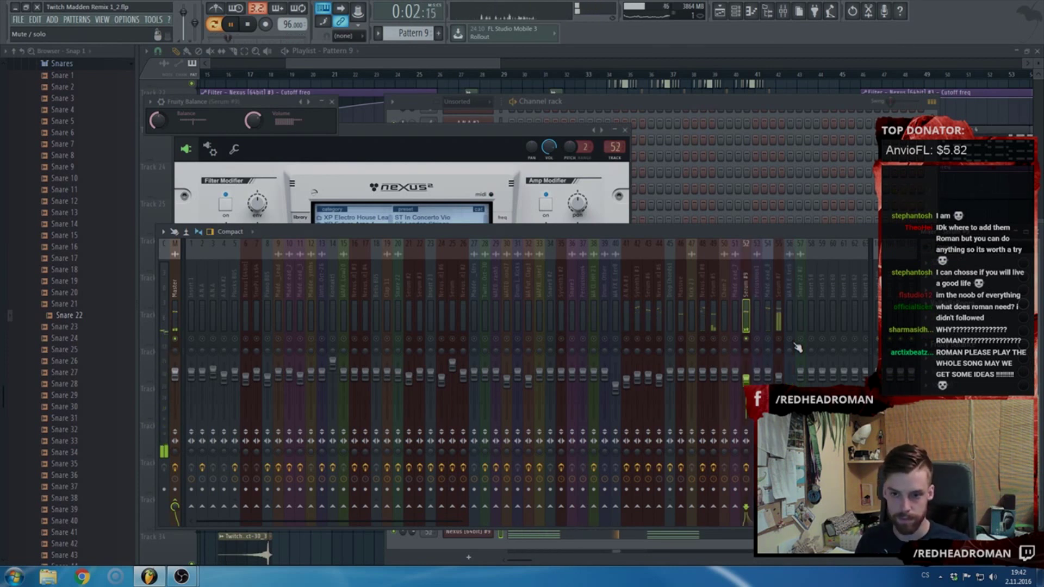
key("space")
key("alt+Left")
key("alt+Left")
key("alt+Left")
key("alt+Left")
key("alt+Left")
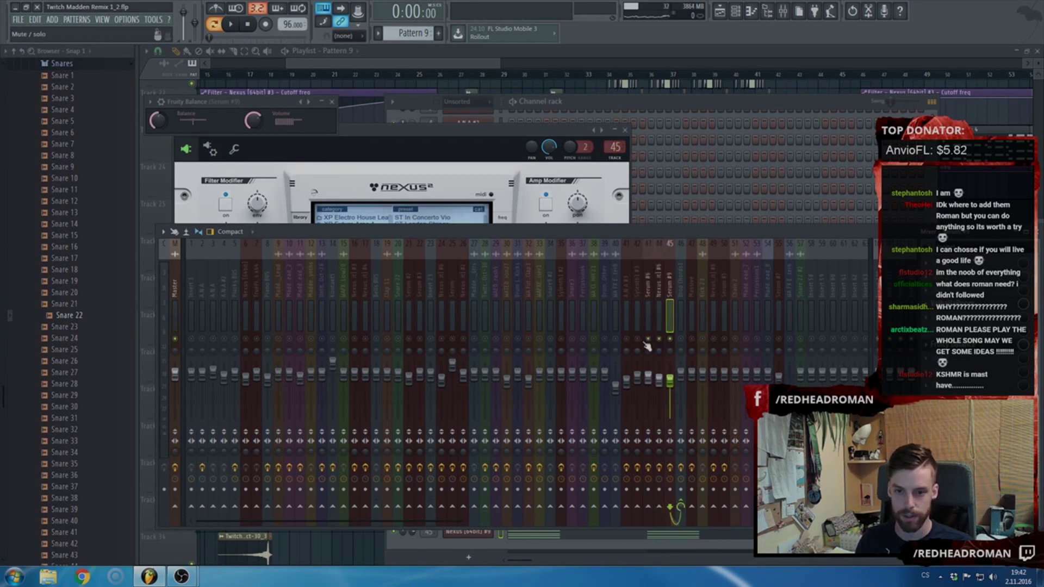
- Lower the volume of the Serum #6 mixer track during playback and load FabFilter Pro-Q 2 in slot 3 of track 45
key("space")
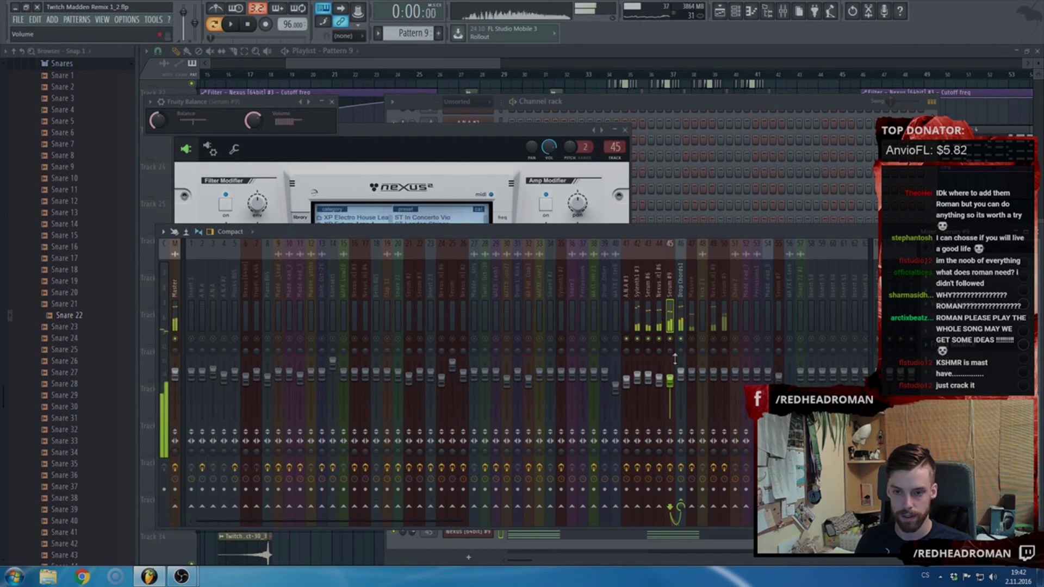
left_click_drag(649, 378, 649, 390)
left_click(670, 305)
left_click(929, 291)
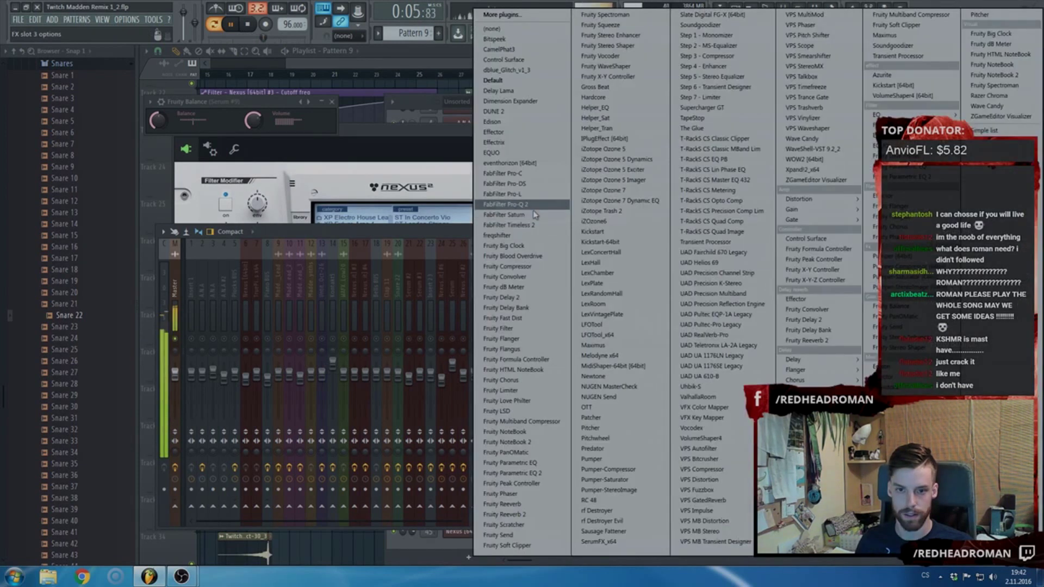
left_click(533, 204)
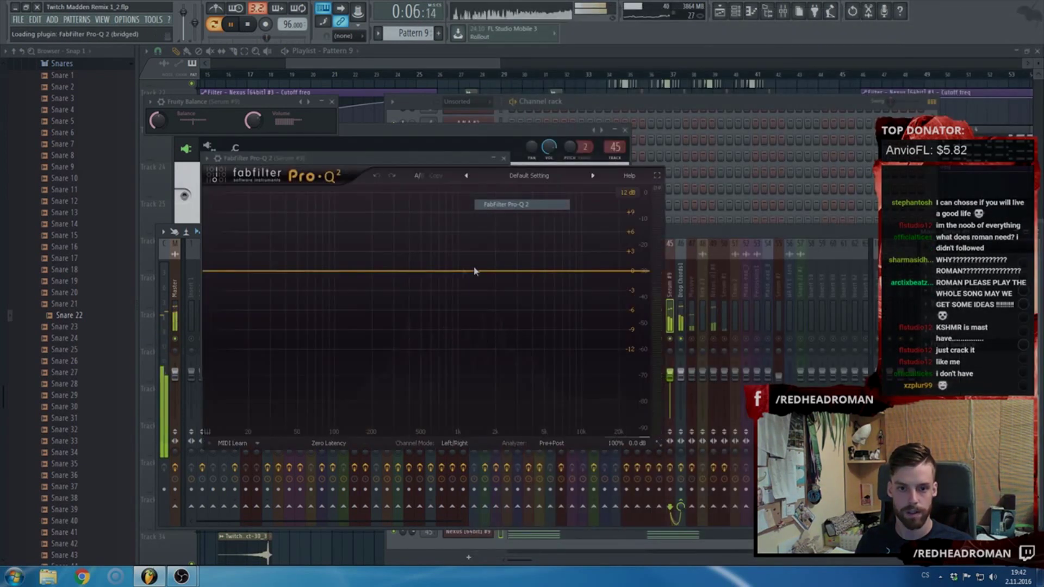
- Shape the Pro-Q 2 curve with a low-mid cut of about 5 dB and a 6.75 dB boost near 12.4 kHz
left_click_drag(410, 271, 410, 307)
left_click_drag(541, 271, 594, 227)
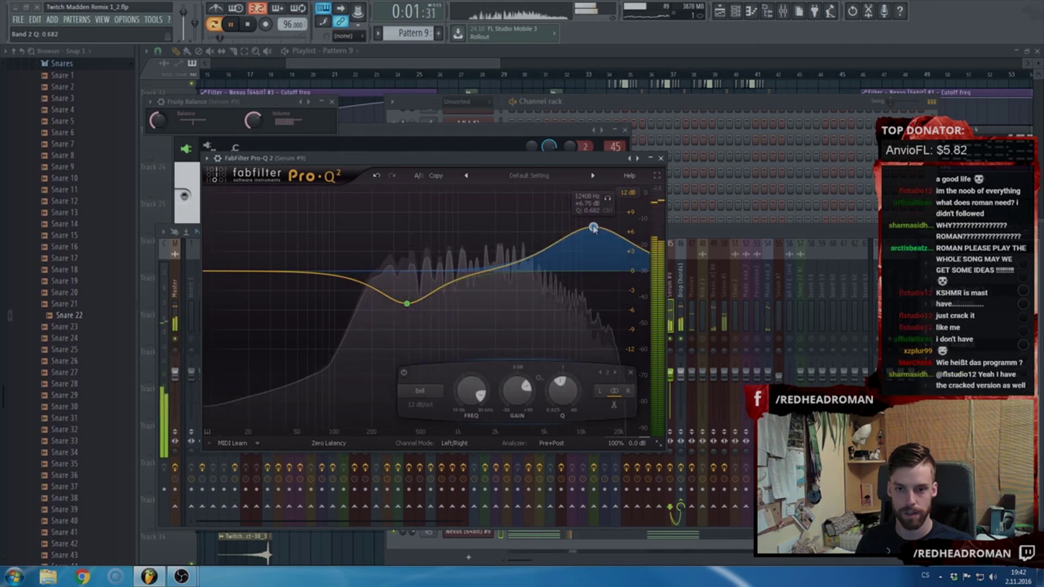
left_click(660, 157)
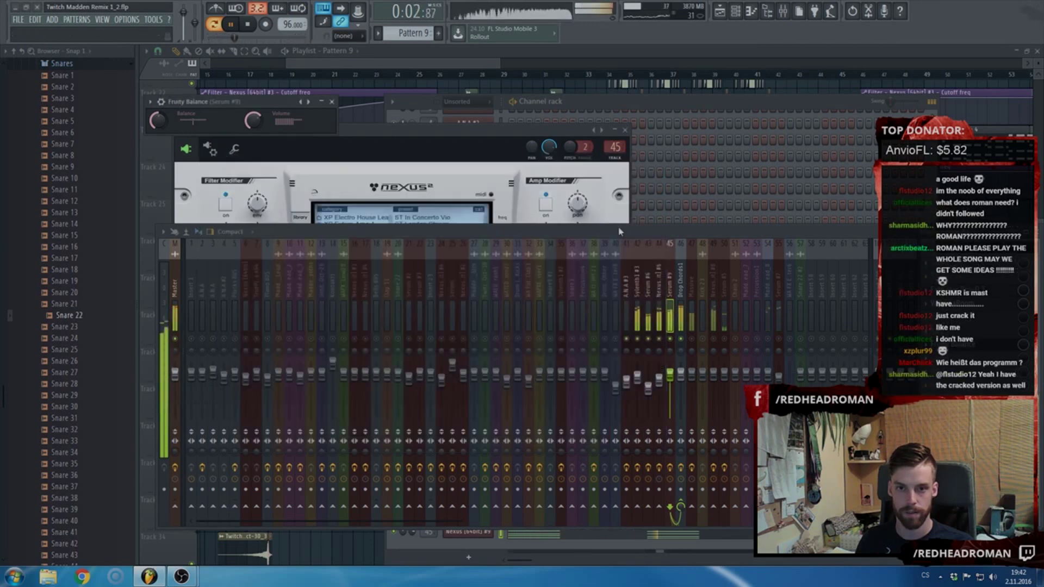
- Set the reverb mix of Nexus #9 to 8 and close the plugin and all other open windows
left_click(489, 146)
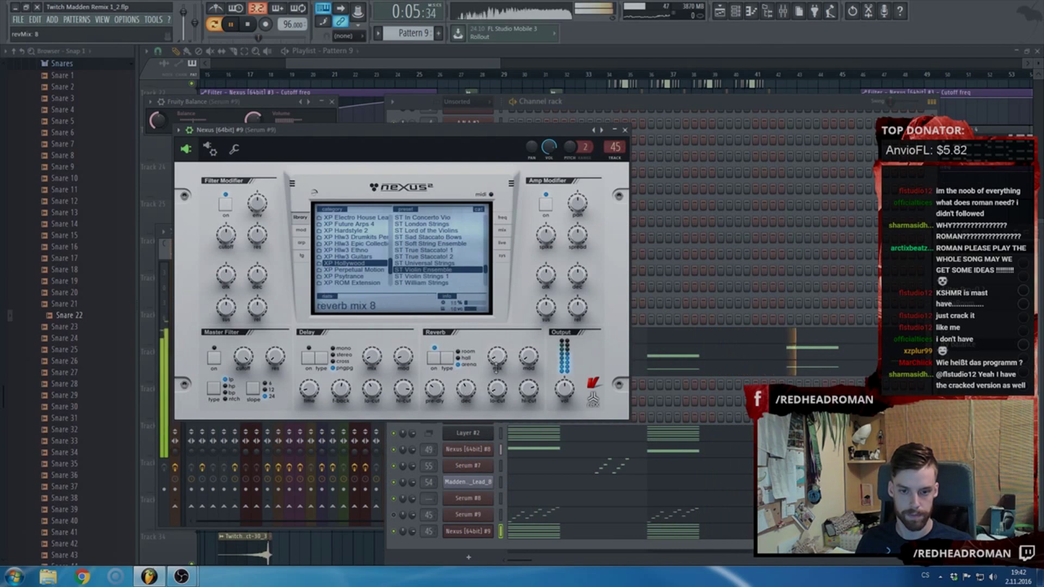
left_click(625, 130)
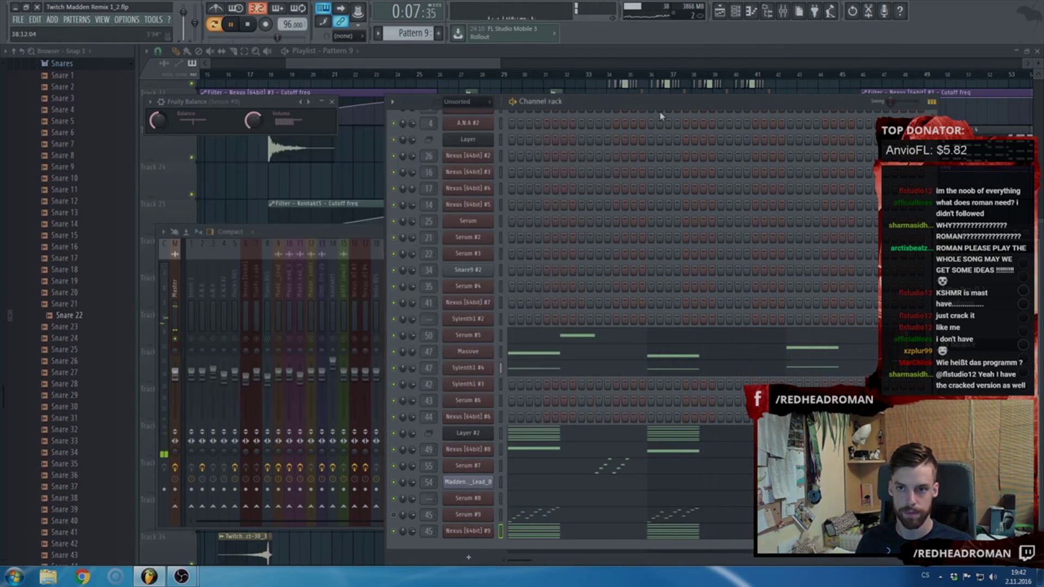
key("F12")
- Play the arrangement in song mode from about bar 24 into the drop to hear the new string layer
left_click(397, 76)
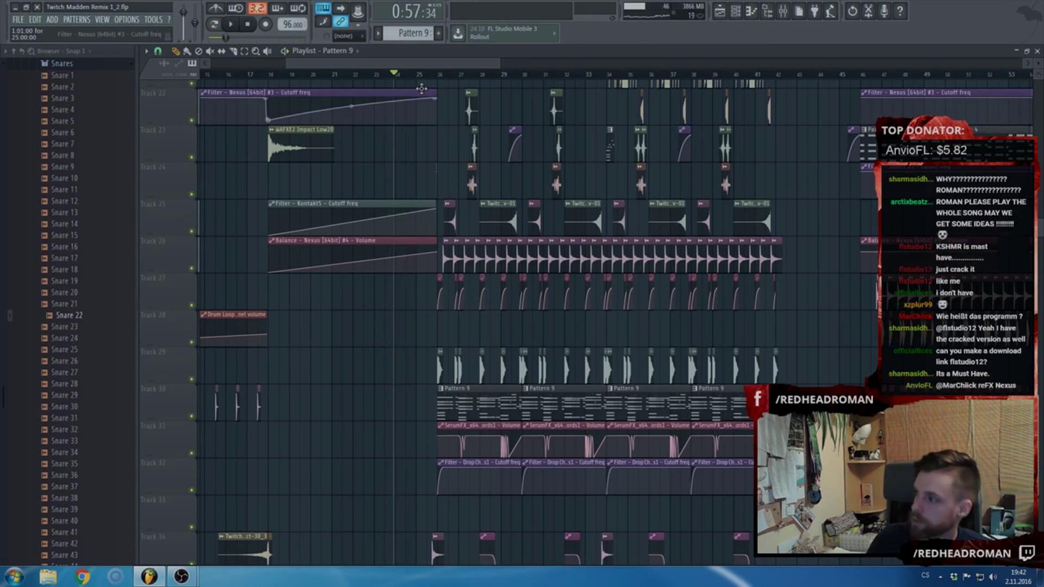
key("F9")
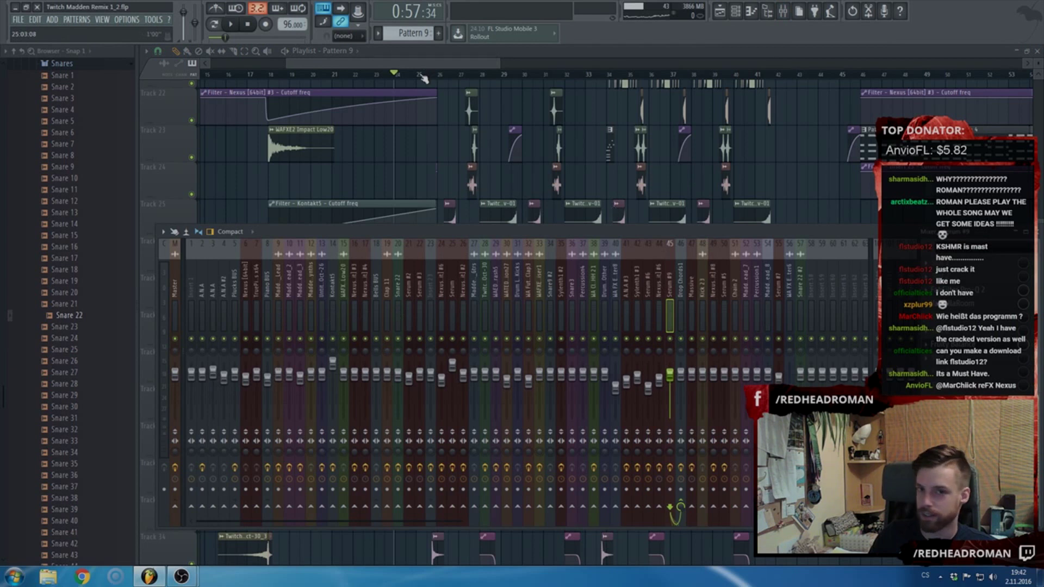
key("F9")
key("space")
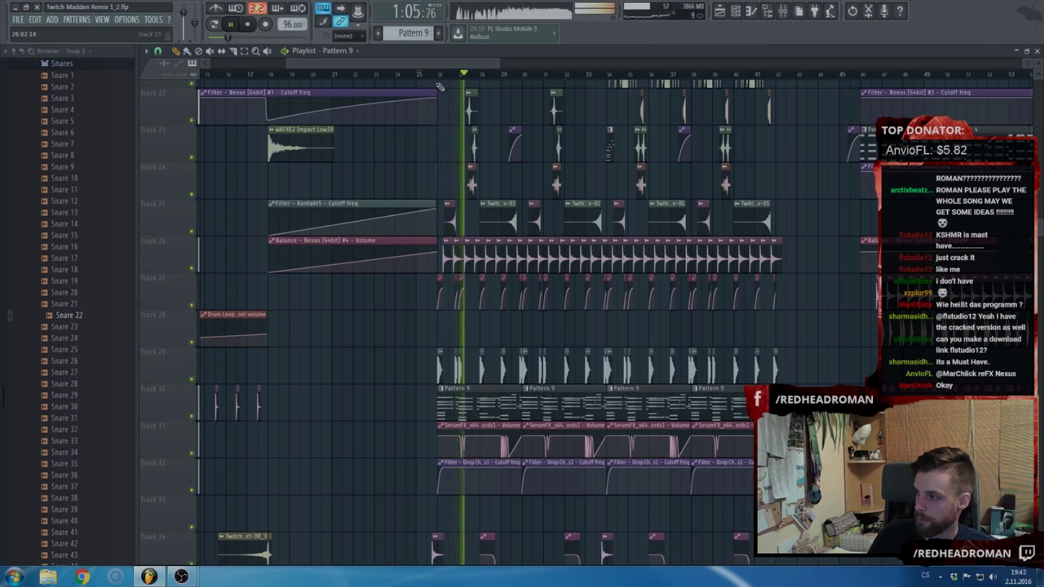
key("space")
- Look over the arrangement's intro and build-up tracks and play the whole song from the beginning
scroll(433, 214, "down", 4)
scroll(433, 271, "up", 5)
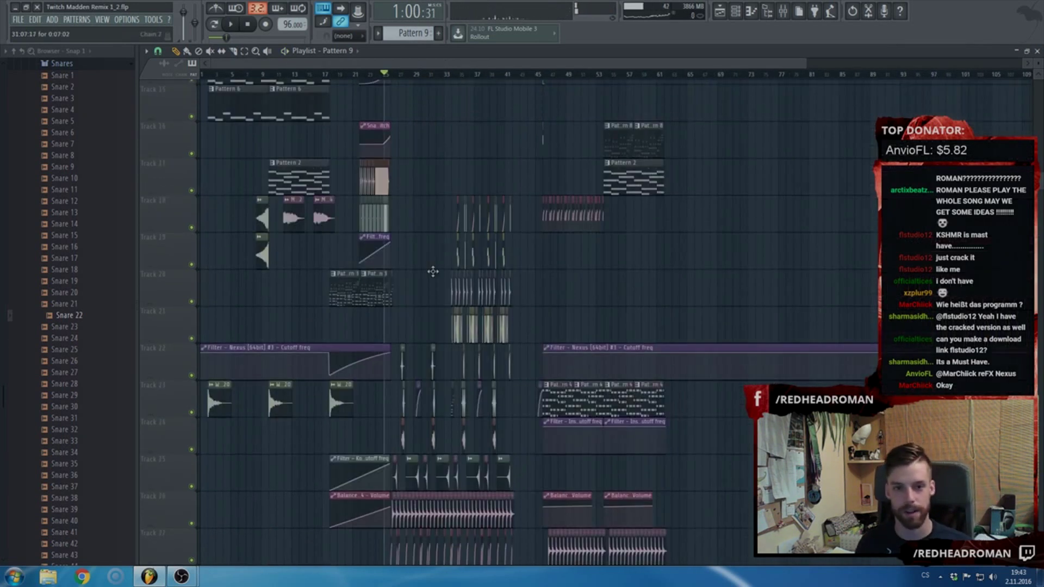
scroll(277, 81, "up", 4)
left_click_drag(275, 64, 245, 63)
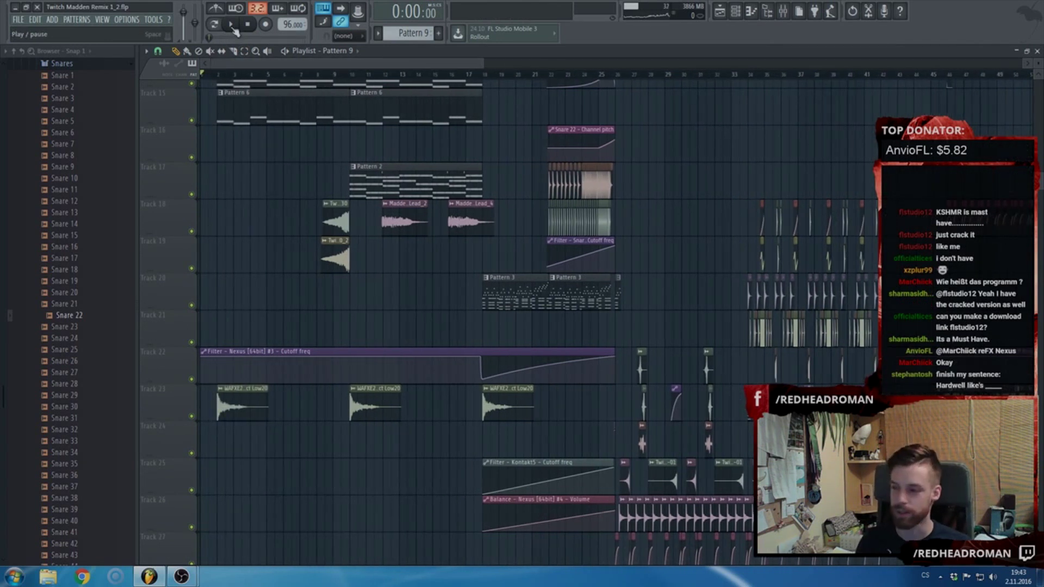
scroll(254, 162, "up", 1)
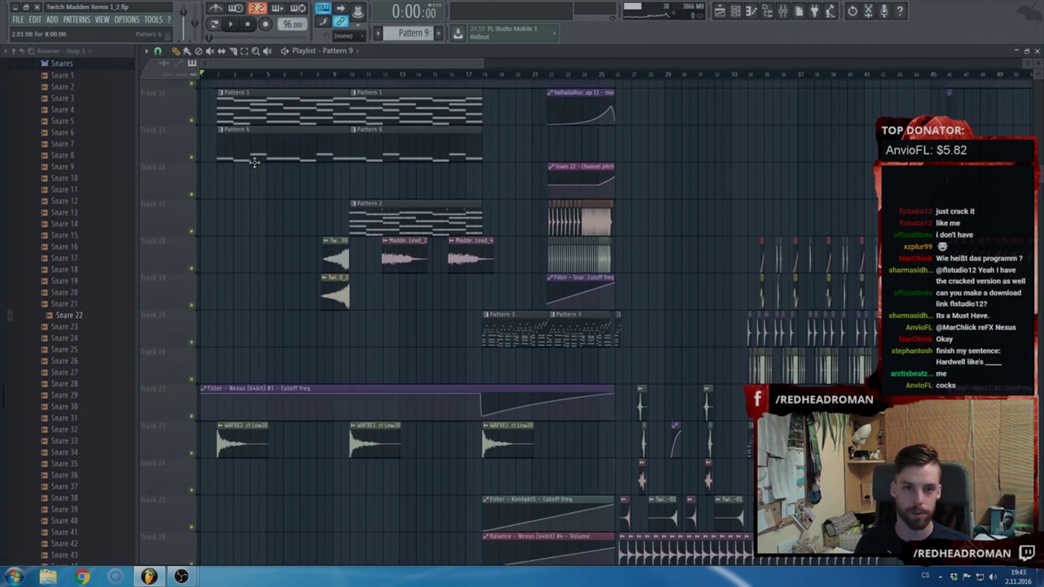
scroll(254, 162, "up", 2)
scroll(254, 162, "down", 1)
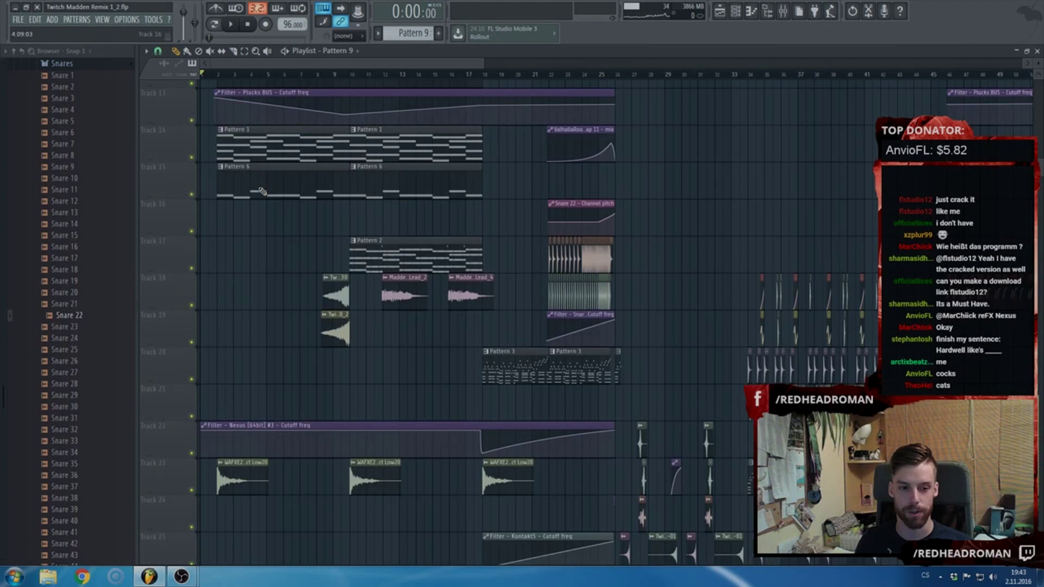
scroll(262, 192, "down", 2)
scroll(262, 192, "down", 3)
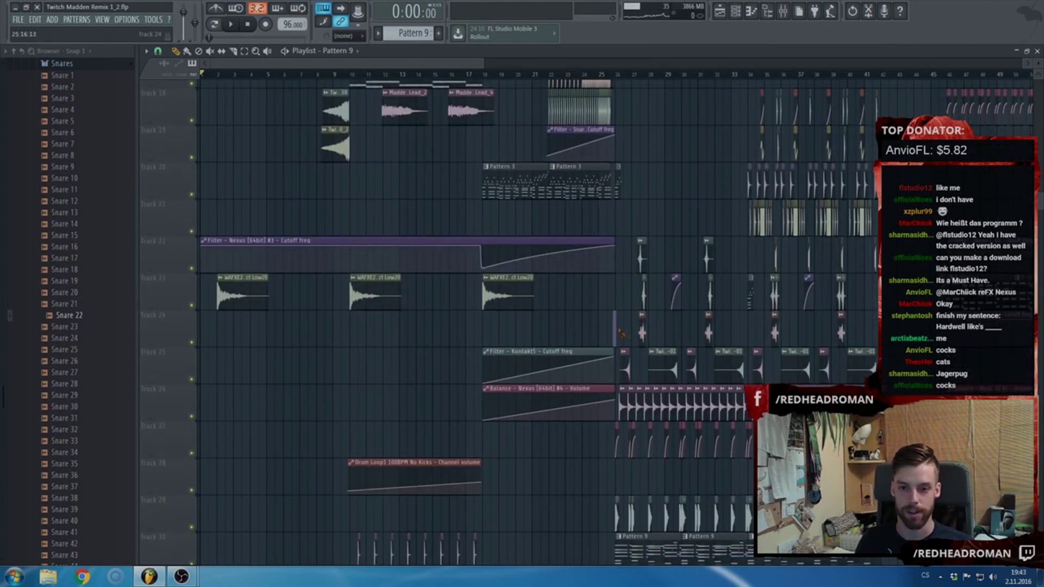
scroll(505, 298, "up", 4)
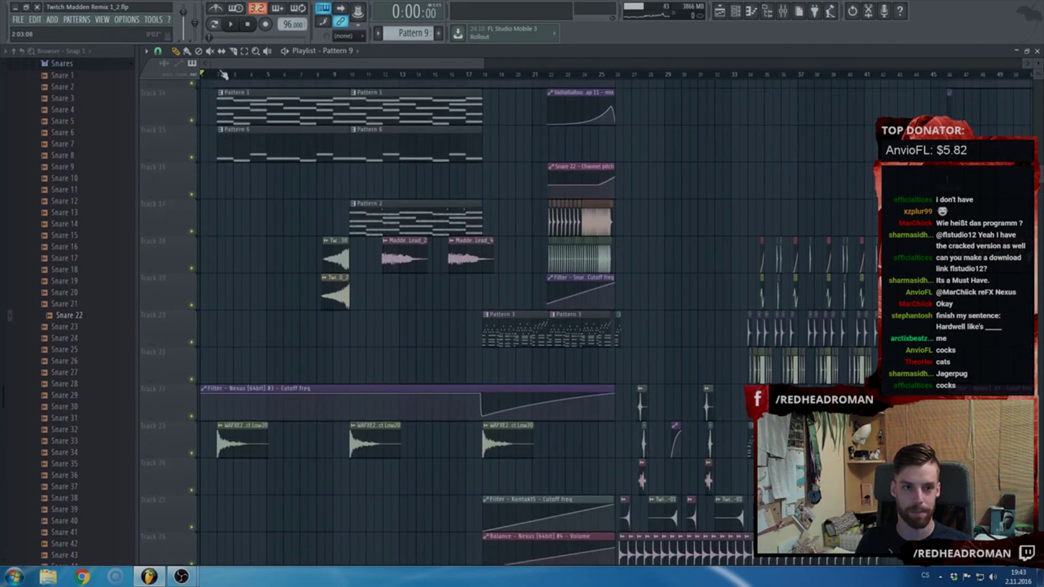
left_click(230, 27)
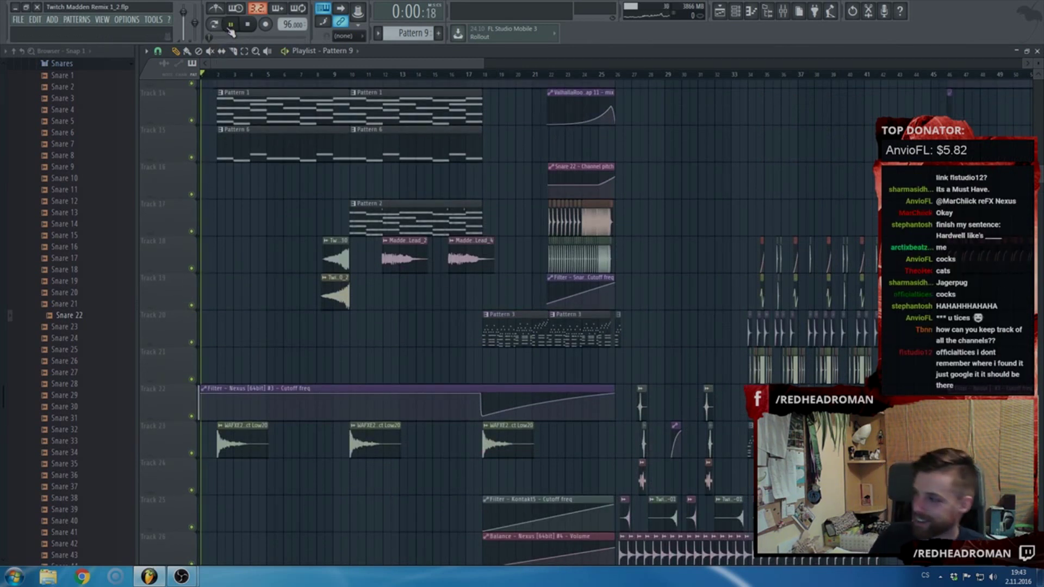
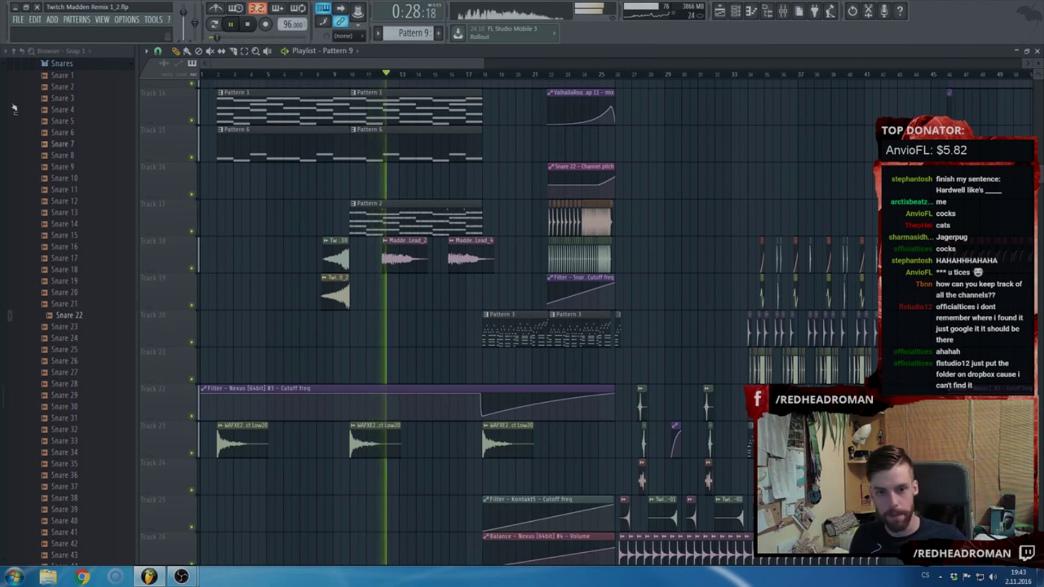
- Follow the playback from the intro through the build-up into the drop, examining the clips on all playlist tracks
scroll(412, 278, "up", 4)
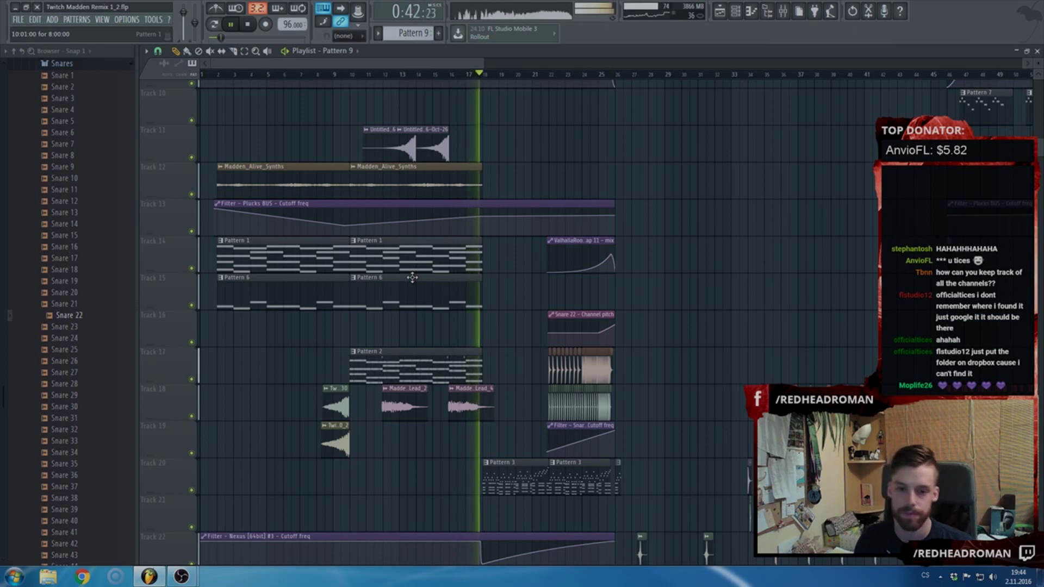
scroll(412, 278, "down", 8)
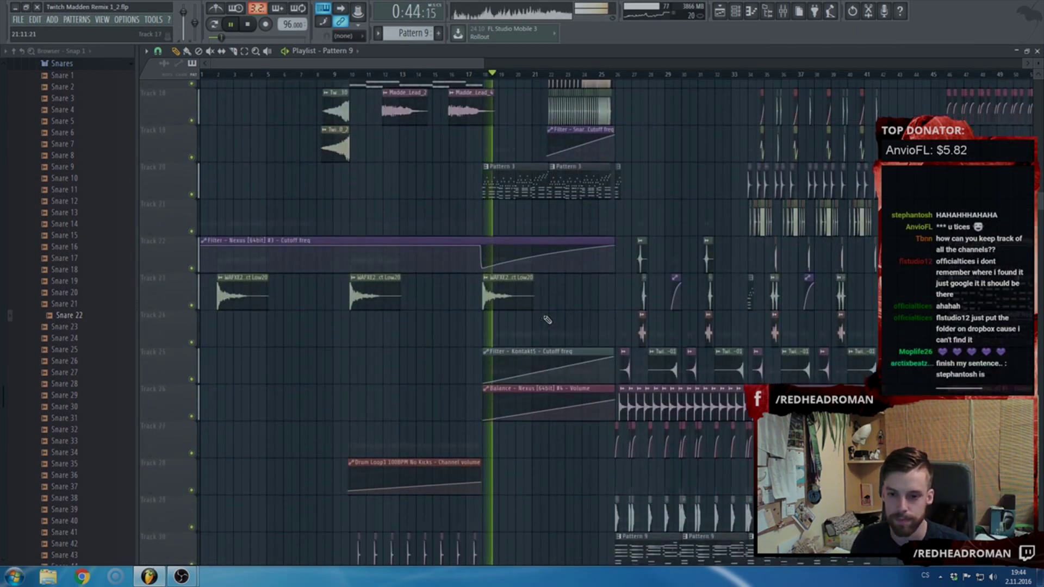
scroll(548, 320, "down", 5)
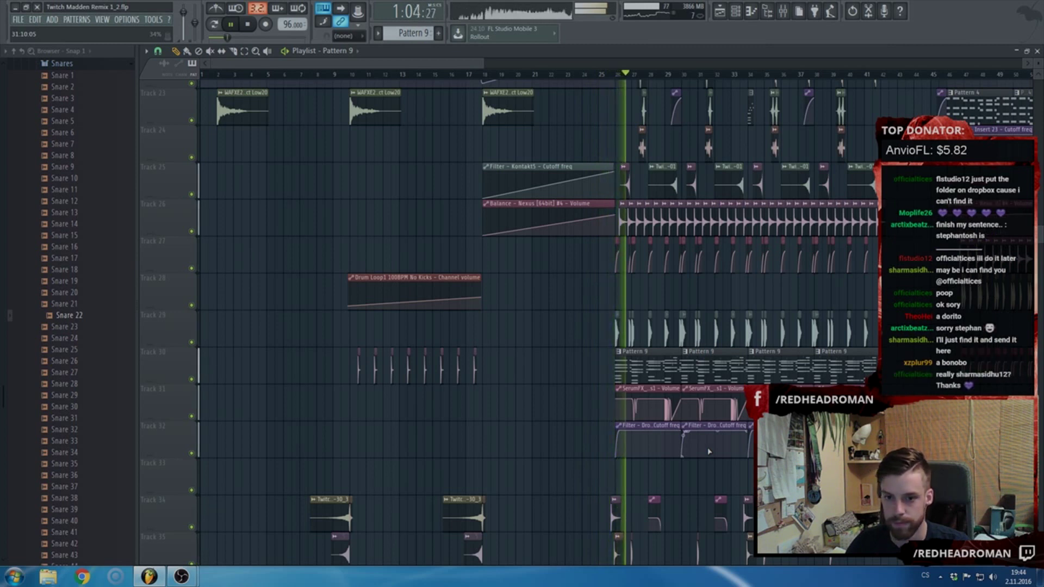
scroll(673, 276, "up", 10)
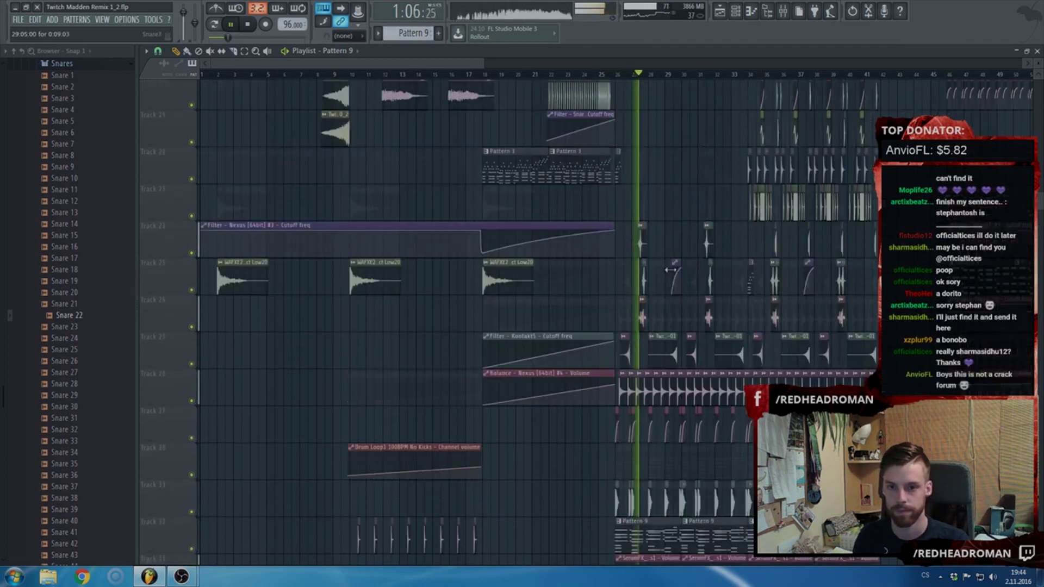
scroll(652, 311, "up", 4)
scroll(615, 320, "down", 6)
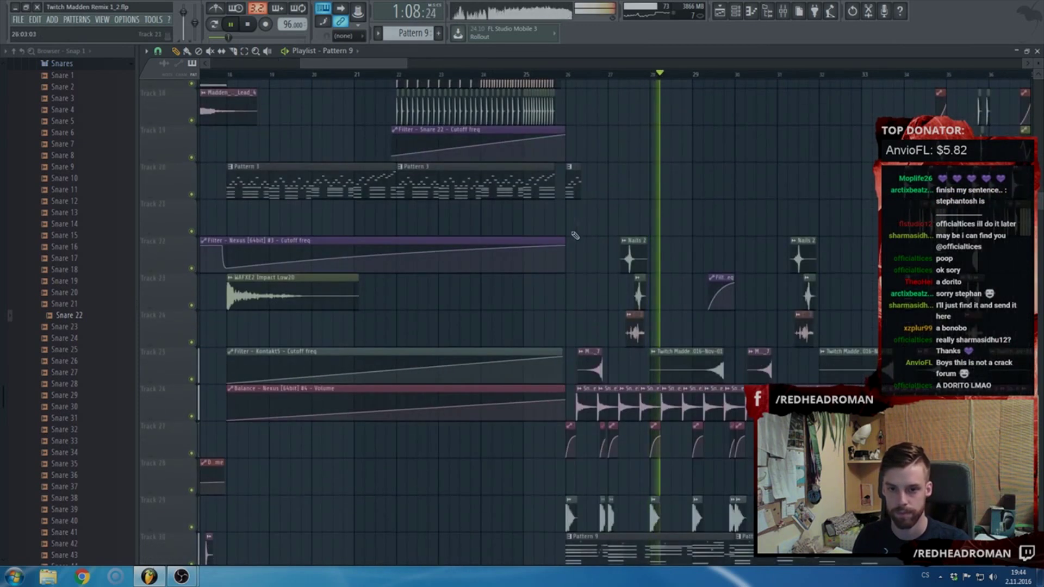
scroll(576, 281, "down", 3)
scroll(575, 281, "down", 15)
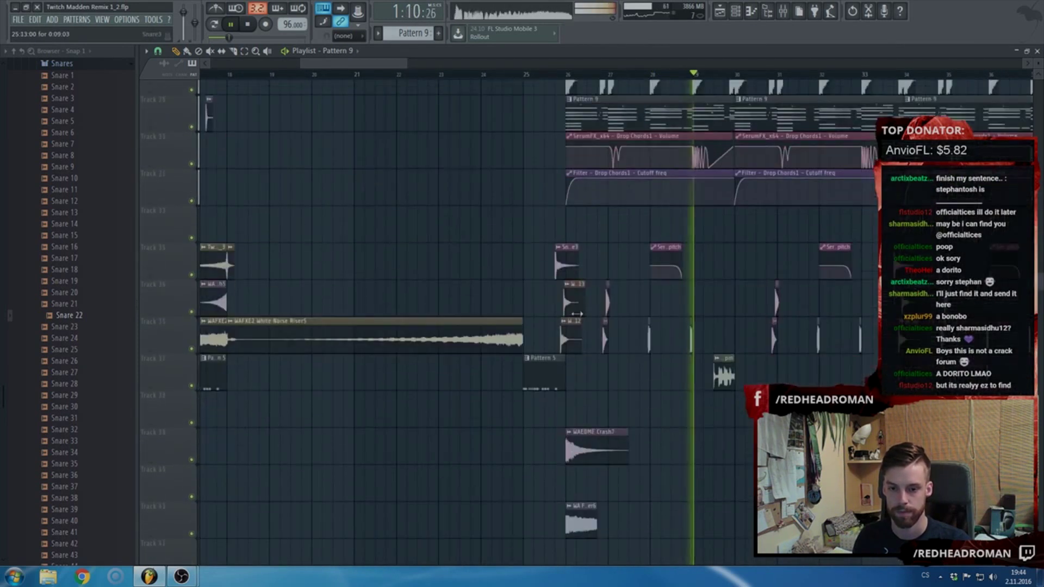
- Check the WN Downlifter6 sample's settings and open the Redhead Impacts folder of Redhead FX in the Redhead Roman Soundspot pack
double_click(586, 331)
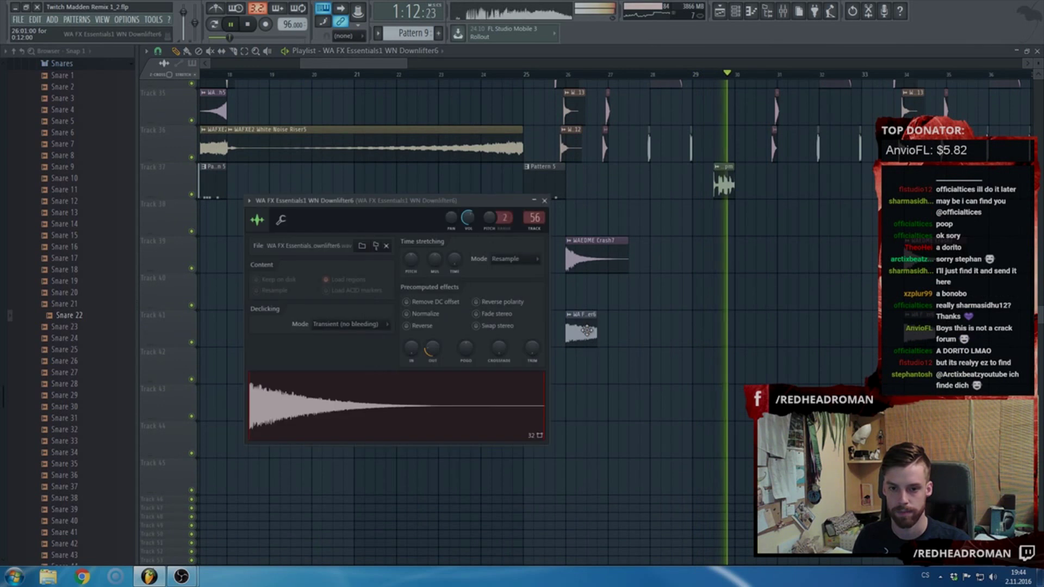
left_click(506, 212)
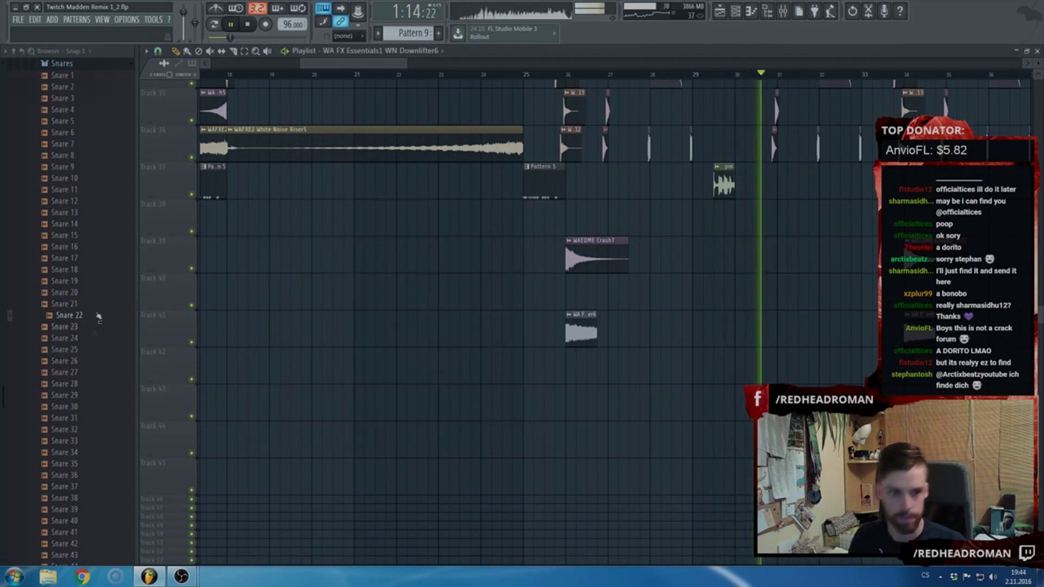
scroll(86, 333, "up", 4)
left_click(61, 200)
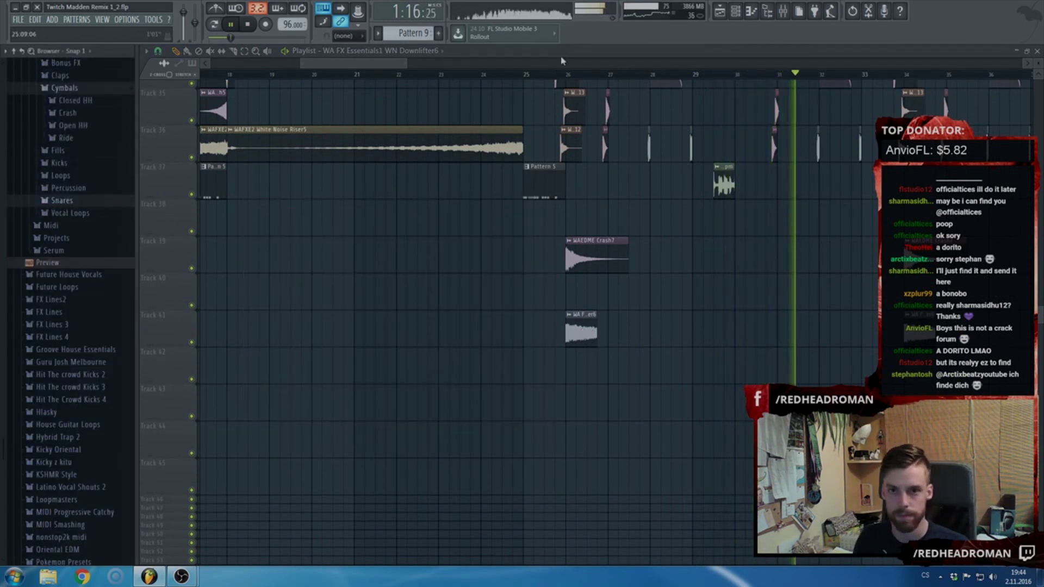
scroll(483, 138, "down", 4)
scroll(86, 376, "down", 8)
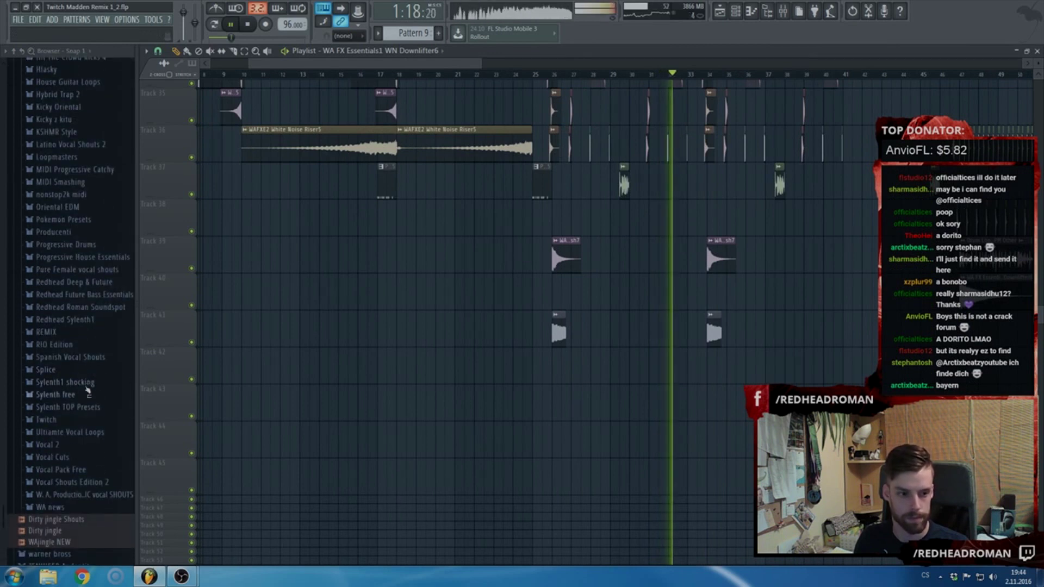
left_click(85, 308)
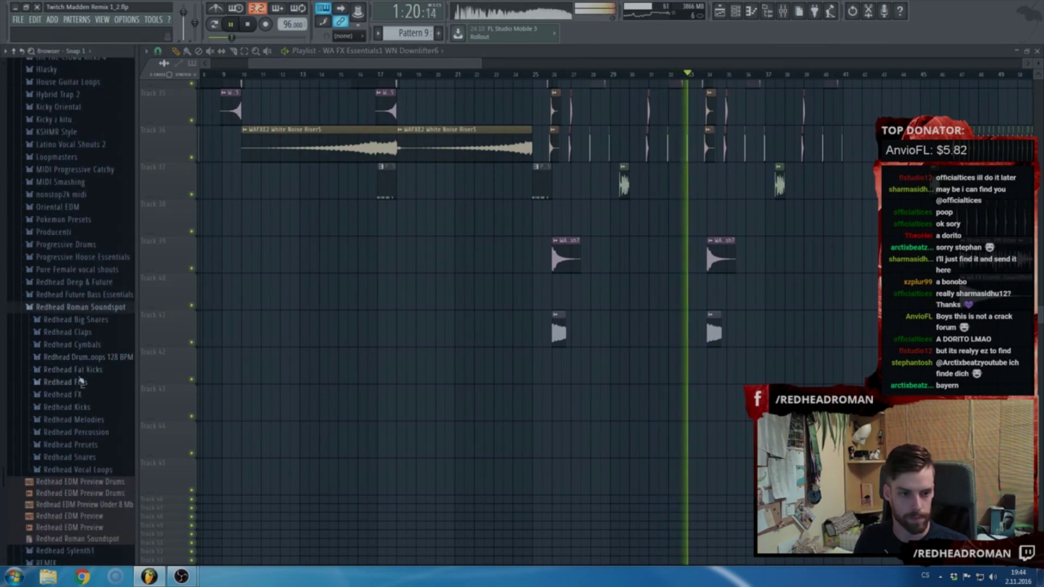
left_click(78, 396)
left_click(86, 408)
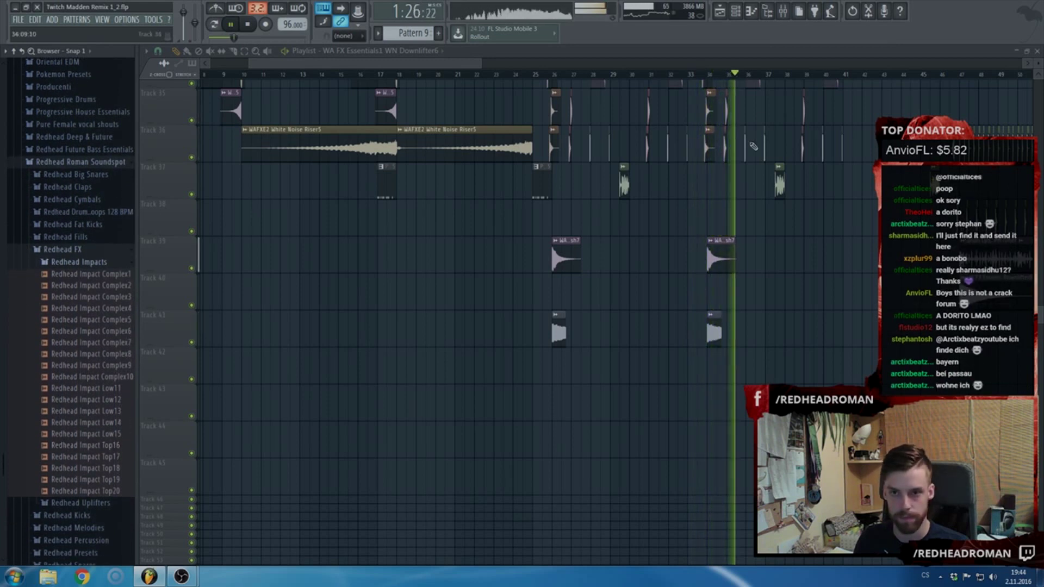
- Insert an empty playlist track directly above the short reversed clips on Track 22
scroll(883, 234, "up", 3)
scroll(870, 234, "up", 6)
scroll(707, 337, "up", 10)
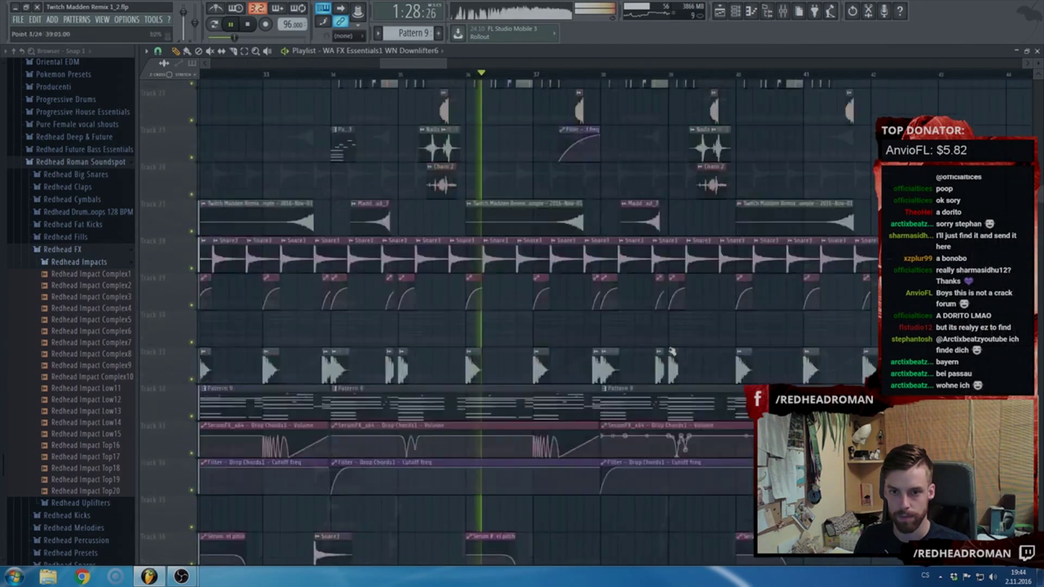
scroll(566, 345, "up", 1)
scroll(511, 343, "up", 2)
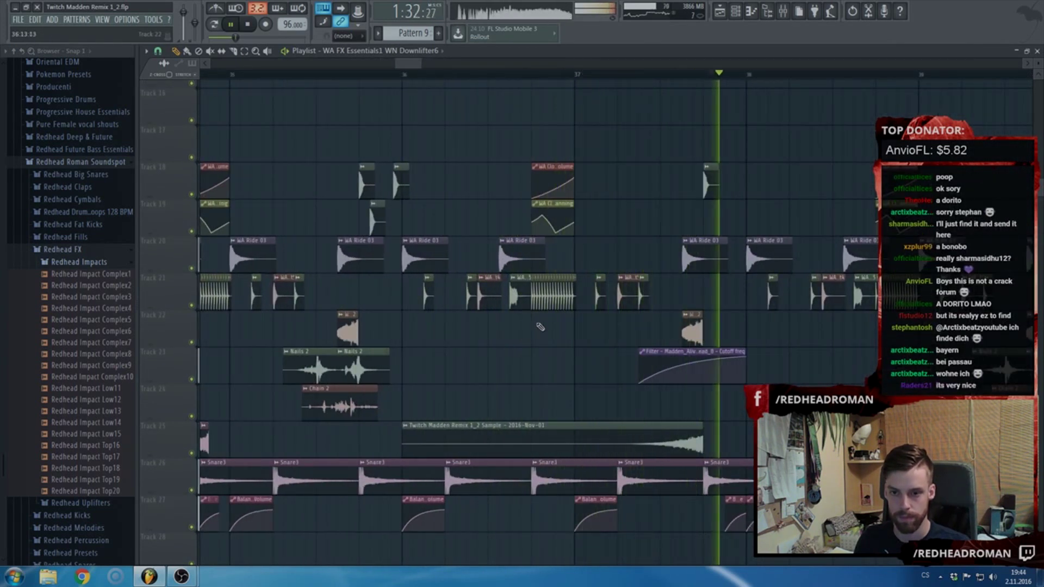
scroll(558, 329, "down", 2)
scroll(561, 329, "down", 1)
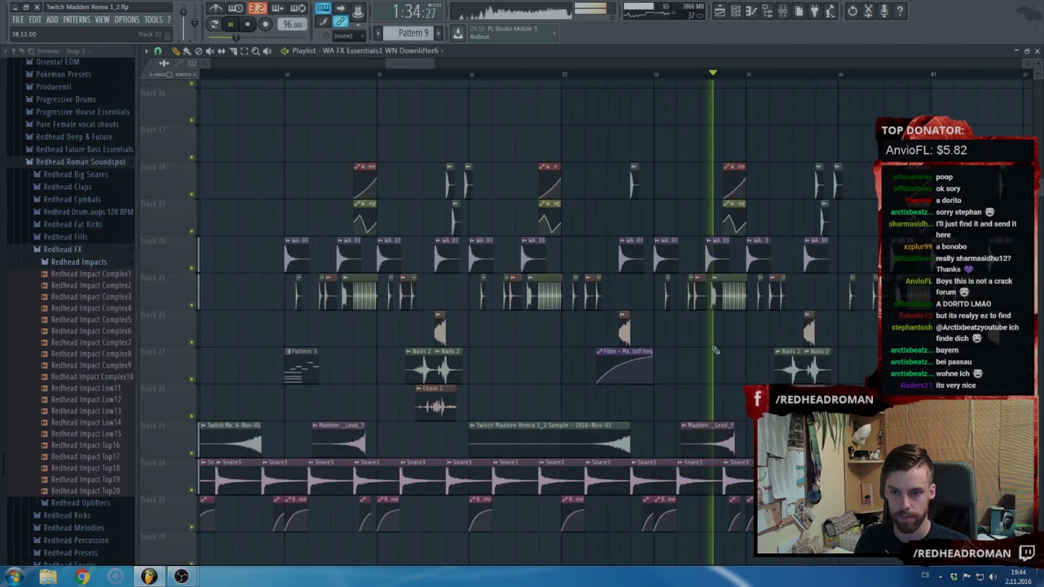
scroll(716, 351, "down", 1)
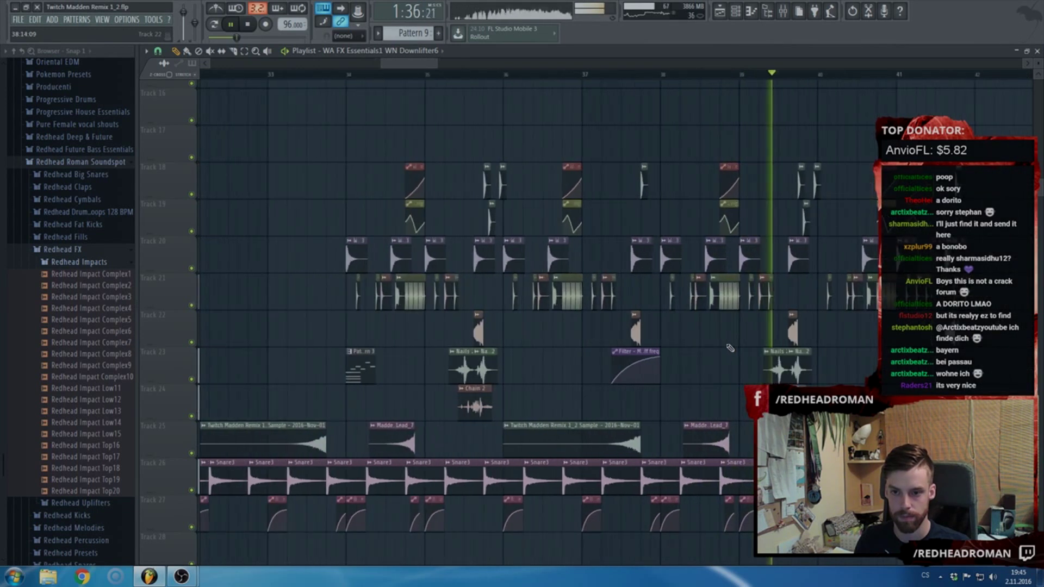
scroll(495, 324, "down", 1)
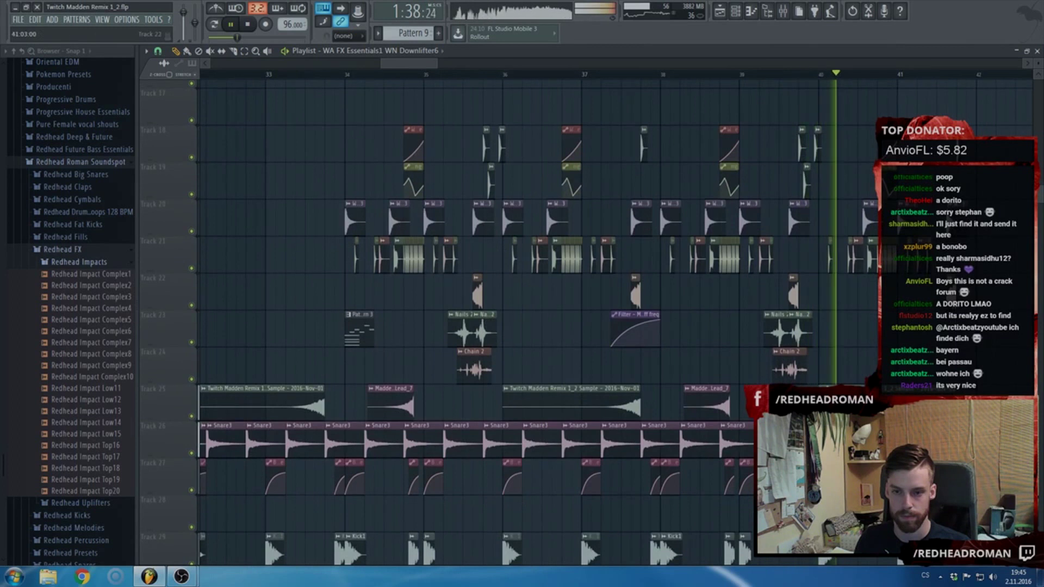
right_click(159, 275)
left_click(190, 443)
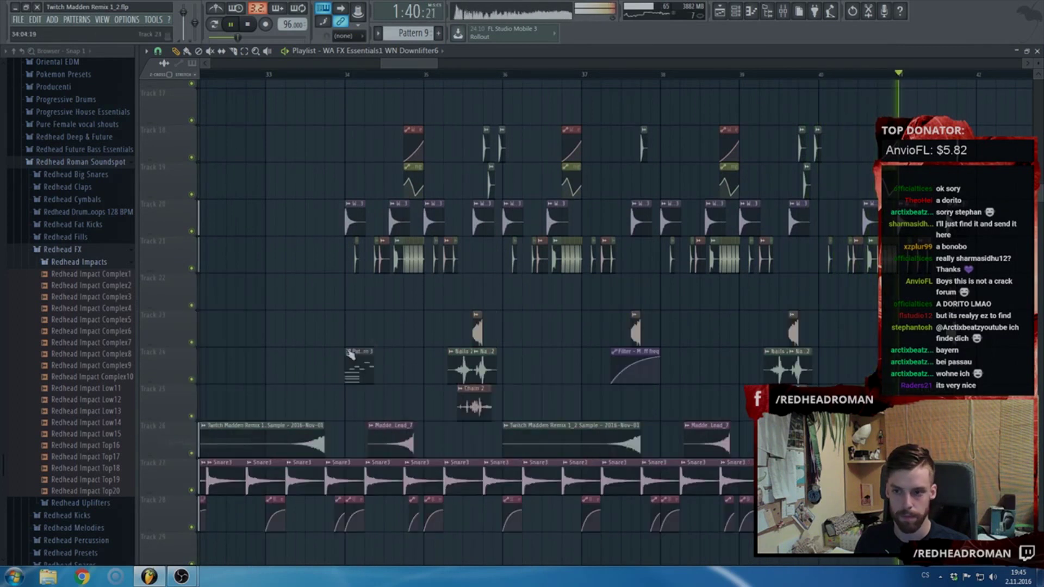
- Stop playback and add the Redhead Impact Top17 sample to the empty Track 43 near bar 33
scroll(375, 346, "down", 12)
scroll(398, 352, "down", 3)
scroll(398, 352, "down", 8)
key("space")
left_click(102, 447)
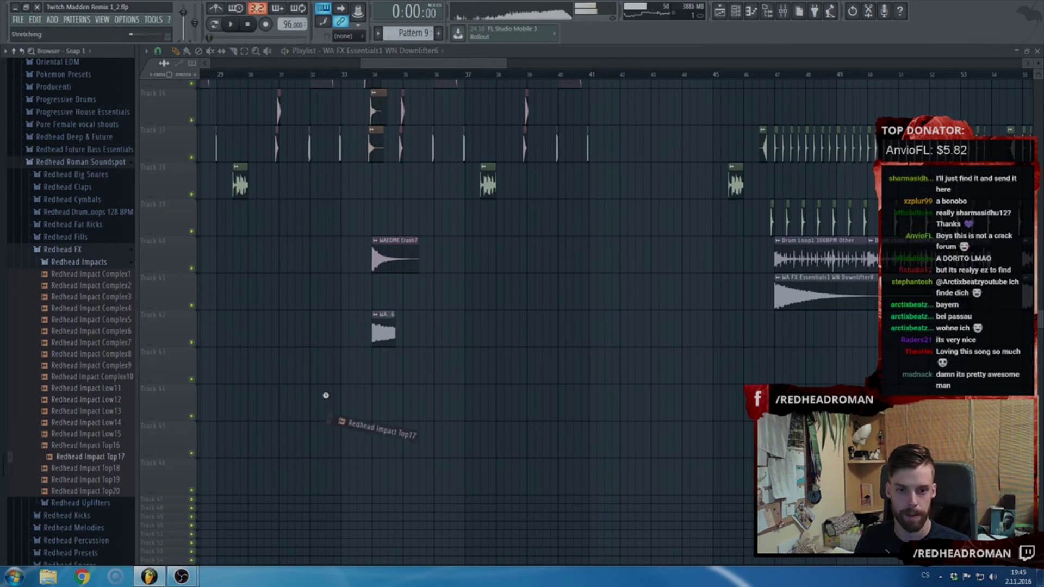
left_click_drag(325, 395, 339, 380)
- Place the Redhead Impact Top17 clip at bar 26 on Track 43, remove the misplaced copy and briefly play the drop's start
scroll(321, 378, "up", 5)
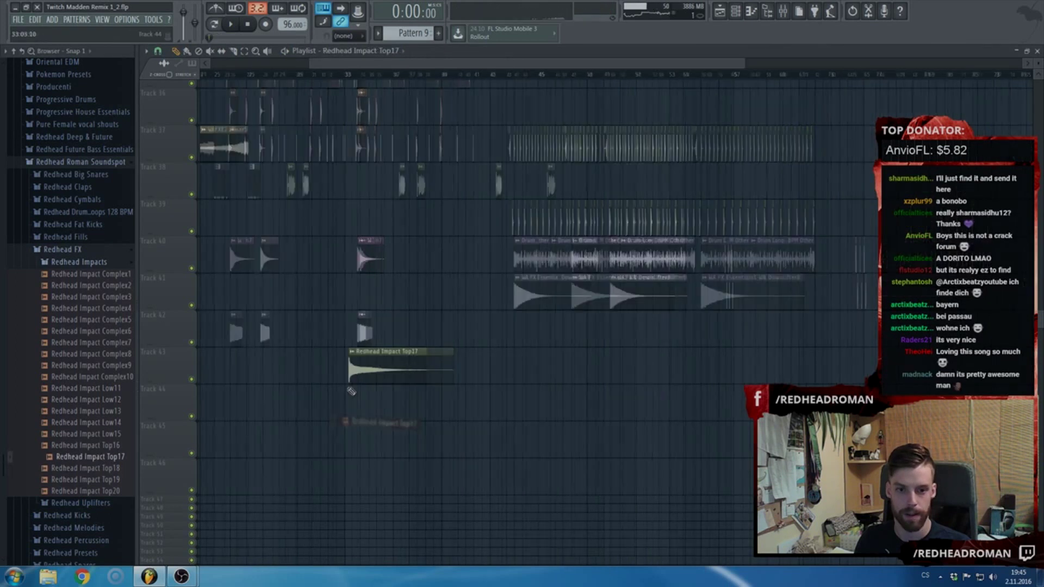
left_click(302, 376)
right_click(753, 371)
scroll(364, 372, "up", 4)
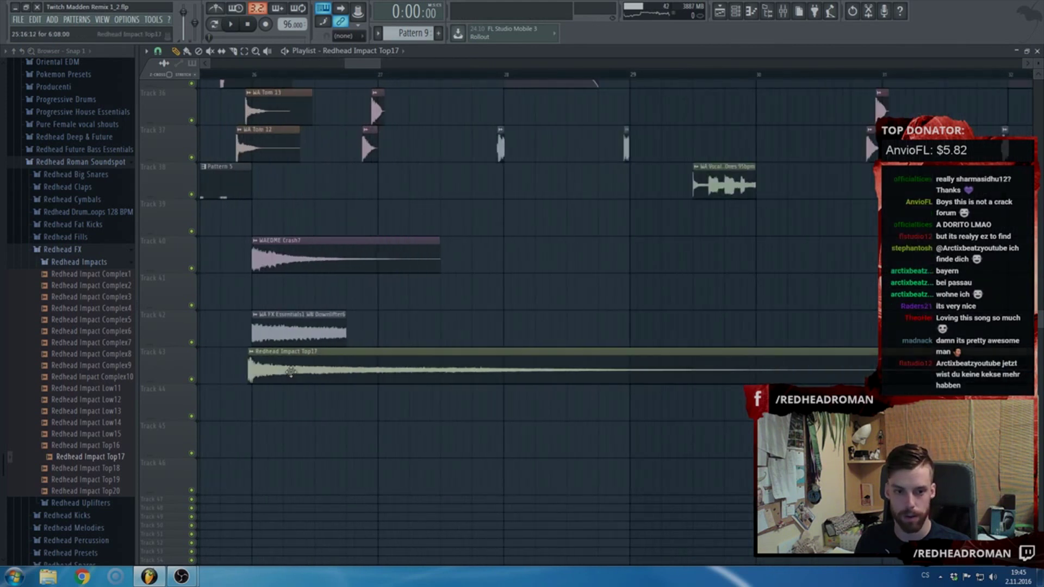
left_click(226, 76)
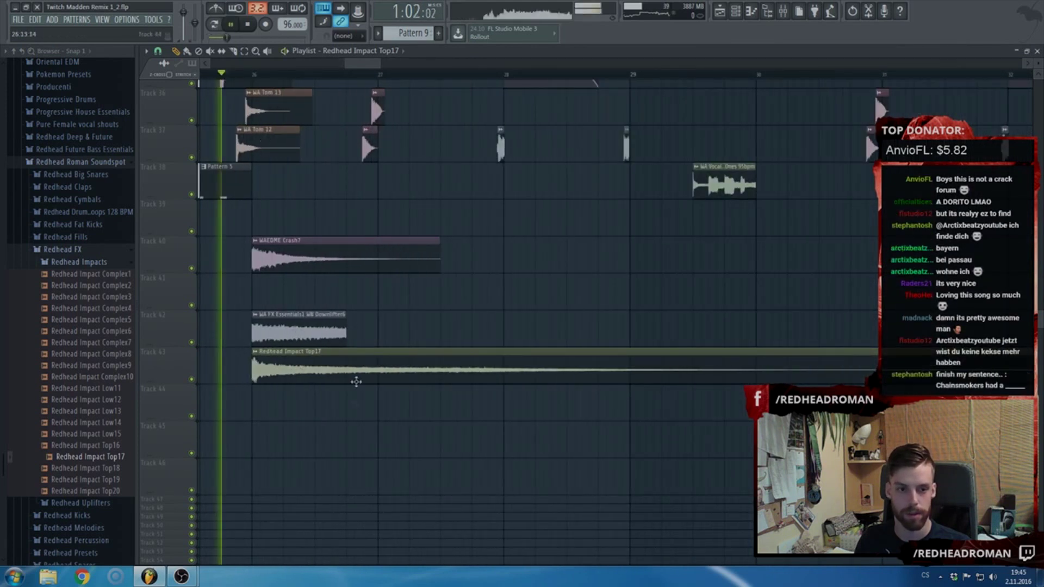
key("space")
- Check the WN Downlifter6 clip's channel settings and route the Redhead Impact Top17 sample to mixer track 56
double_click(335, 371)
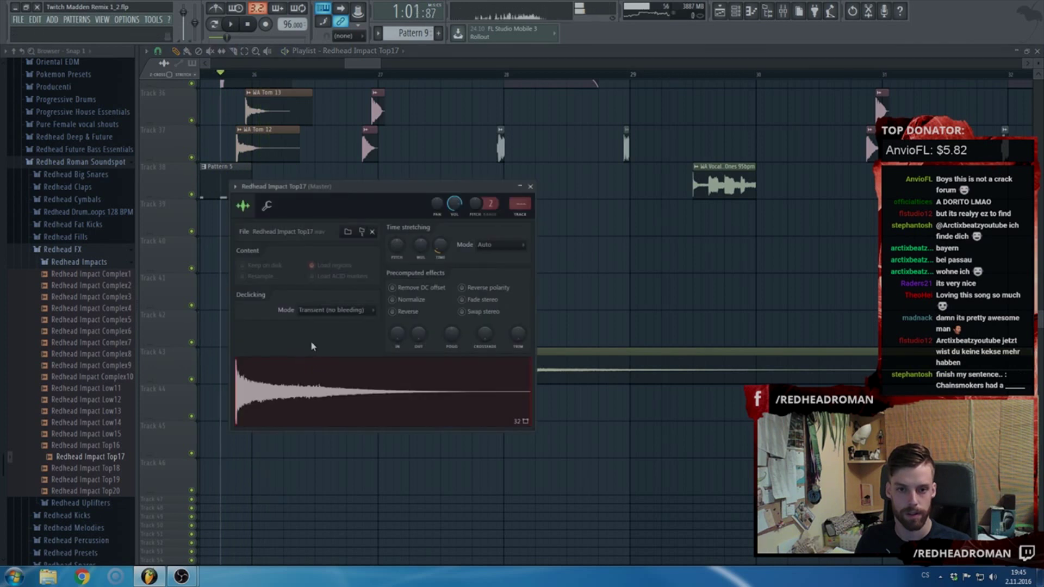
key("Escape")
double_click(303, 332)
key("Escape")
double_click(571, 365)
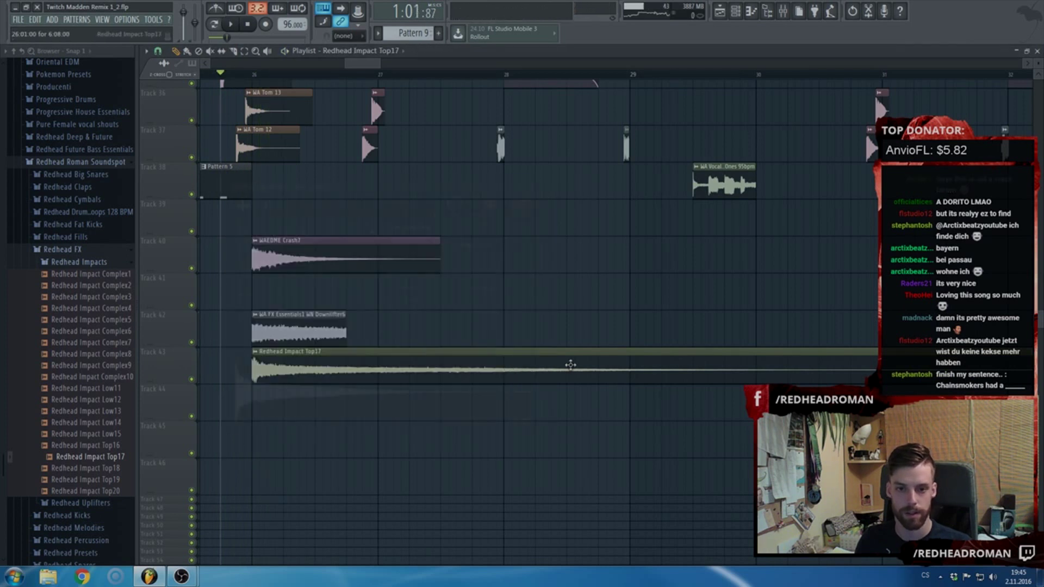
left_click_drag(519, 206, 519, 197)
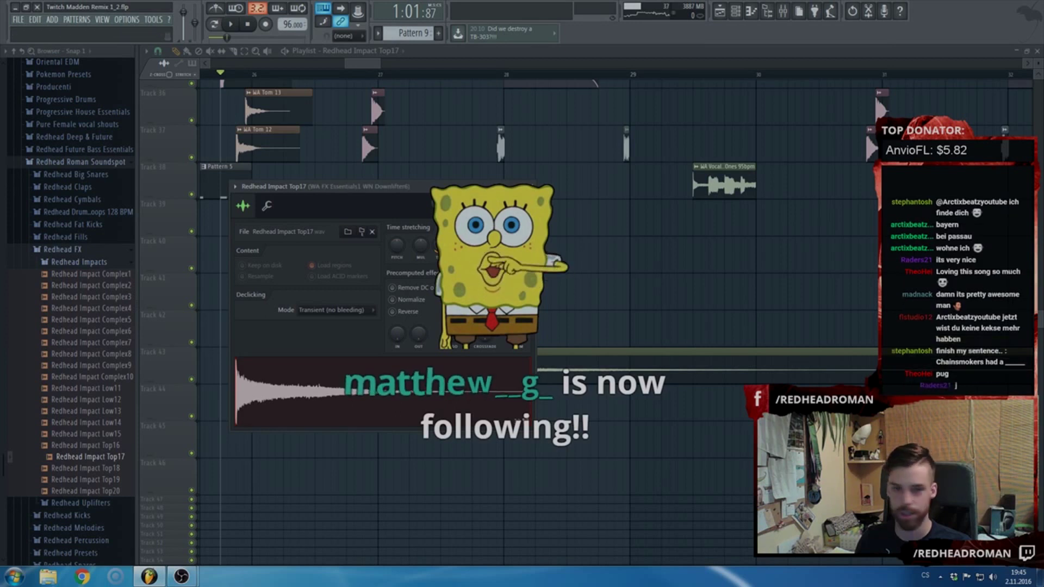
- Route the Redhead Impact Top17 channel to its own mixer track 58 and lower its channel volume during playback
key("space")
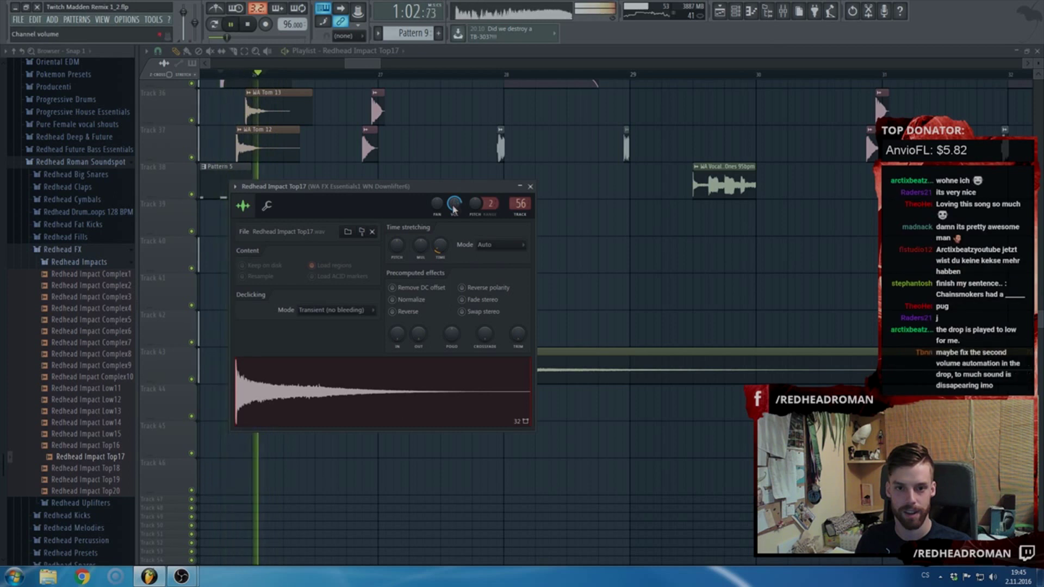
left_click(519, 216)
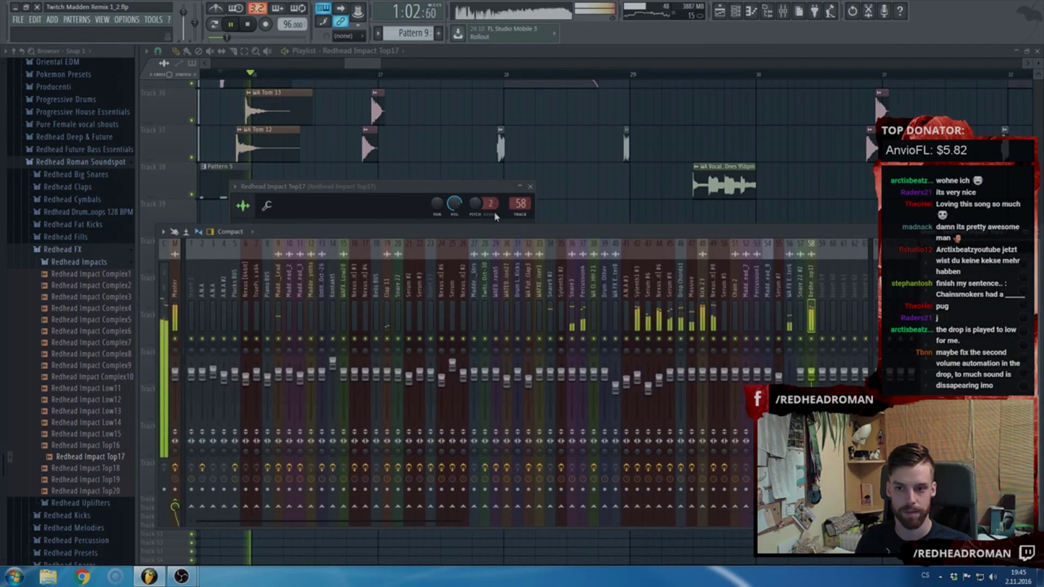
left_click(453, 207)
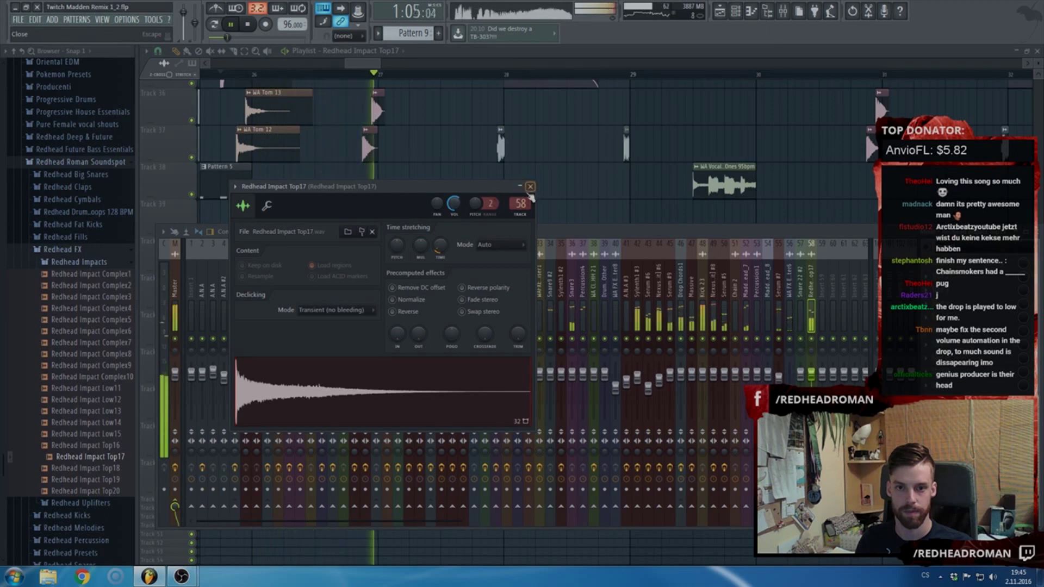
left_click(530, 187)
key("F9")
- Add a fade-out to the Redhead Impact Top17 sample, close its settings and stop playback
double_click(422, 353)
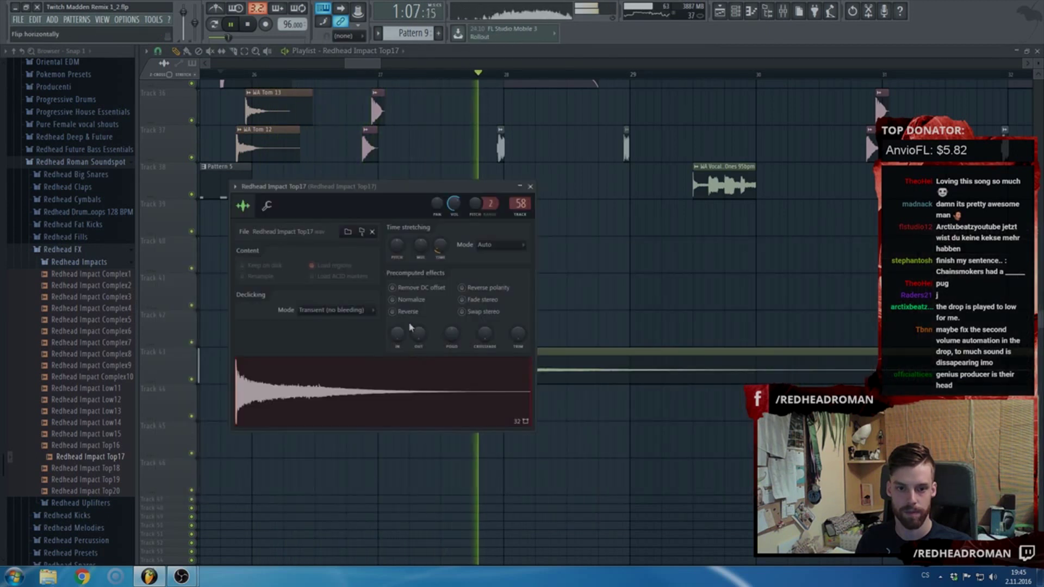
left_click_drag(418, 334, 418, 322)
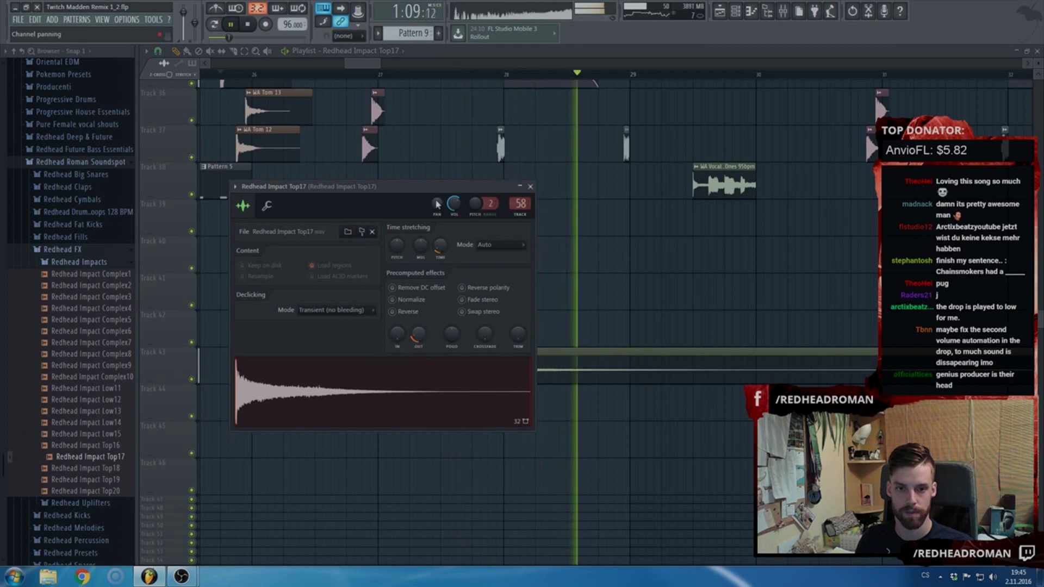
key("Escape")
scroll(414, 314, "down", 3)
scroll(414, 314, "down", 2)
key("space")
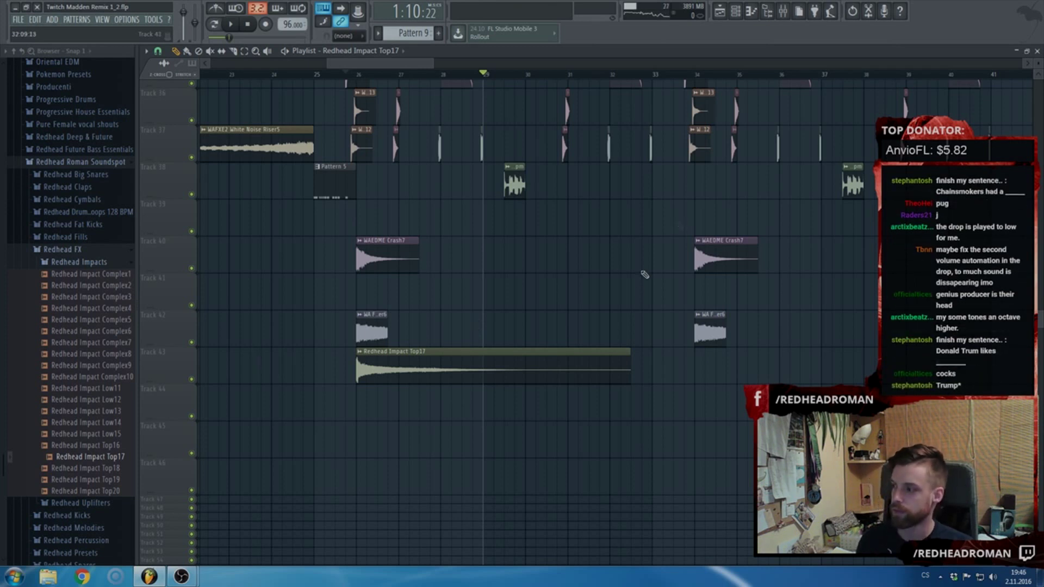
- Replay the drop's start and move the Crash7, WN Downlifter6 and Impact Top17 clips together from bar 26 to 26:05:00
scroll(381, 109, "up", 5)
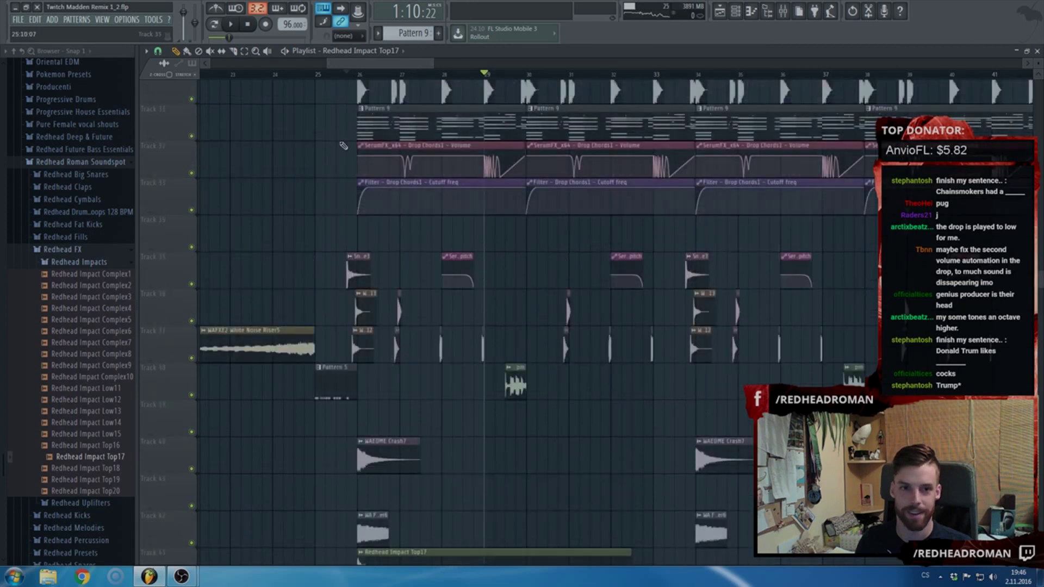
left_click(351, 75)
key("space")
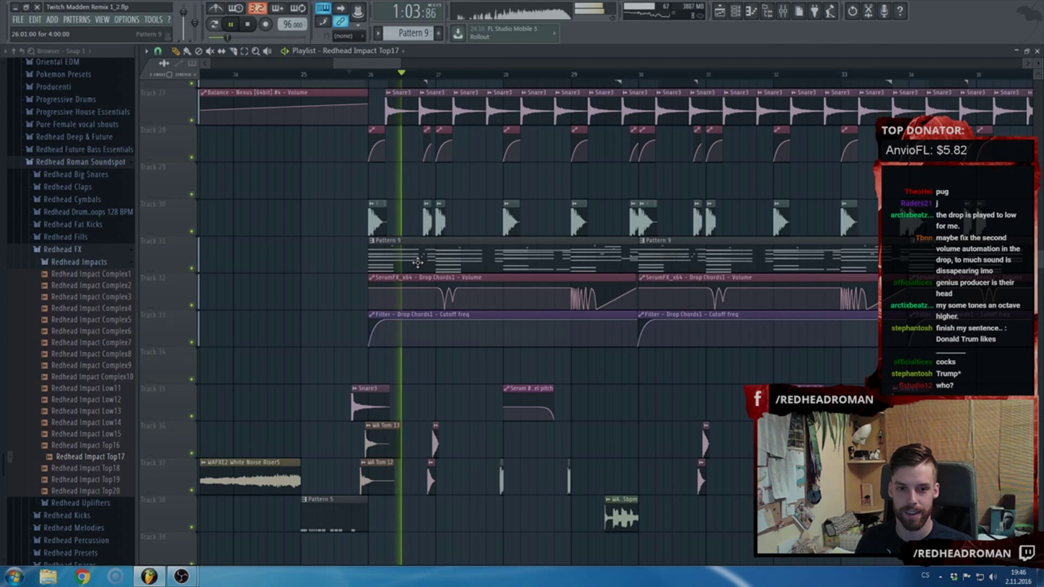
scroll(414, 256, "down", 5)
scroll(348, 260, "up", 3)
key("space")
key("space")
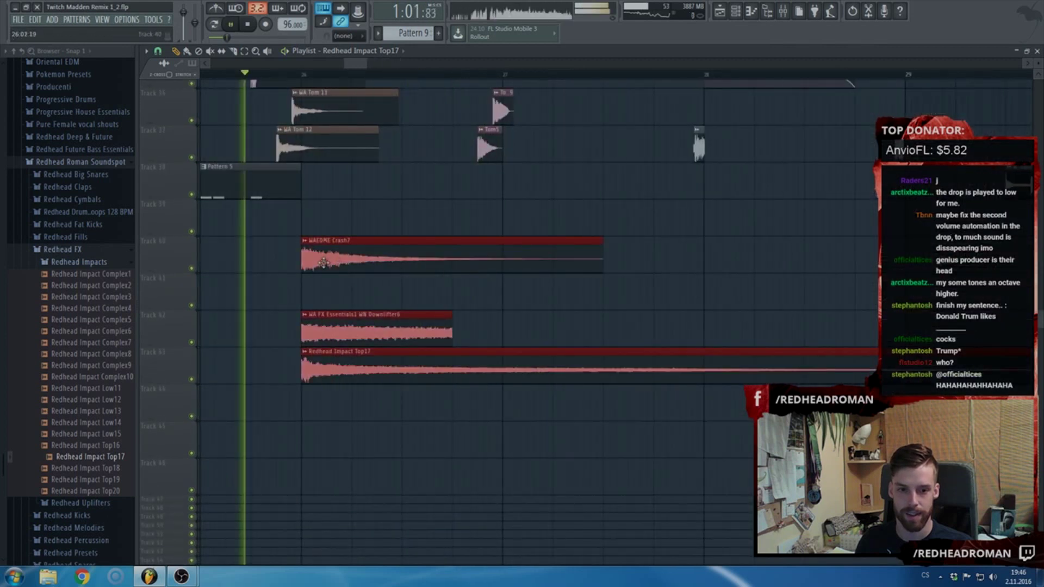
left_click_drag(334, 259, 374, 263)
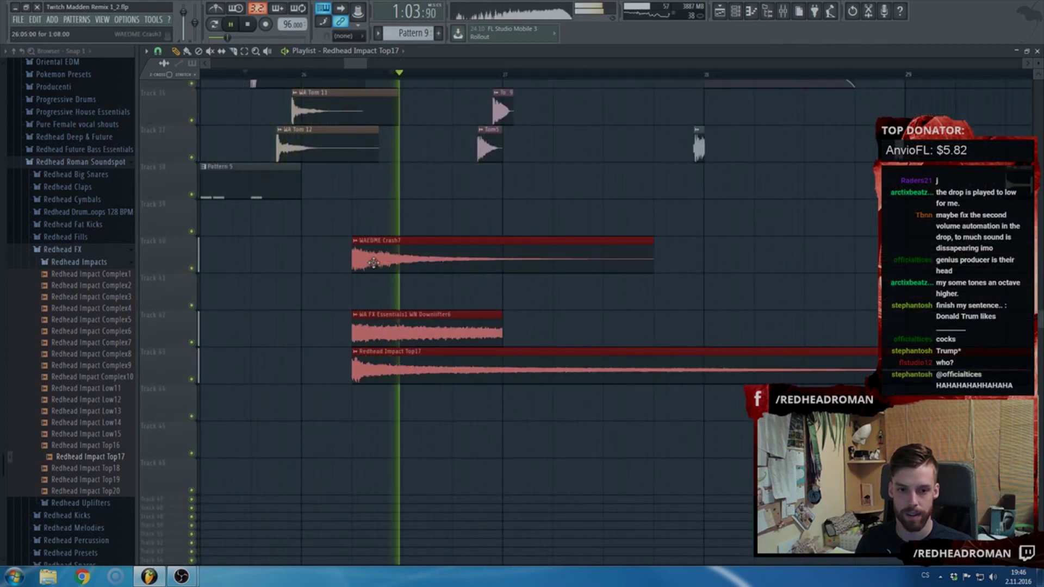
- Reshape the ramp ending the Drop Chords1 volume automation in bar 29 so the level recovers sooner, and replay that bar
scroll(426, 286, "up", 4)
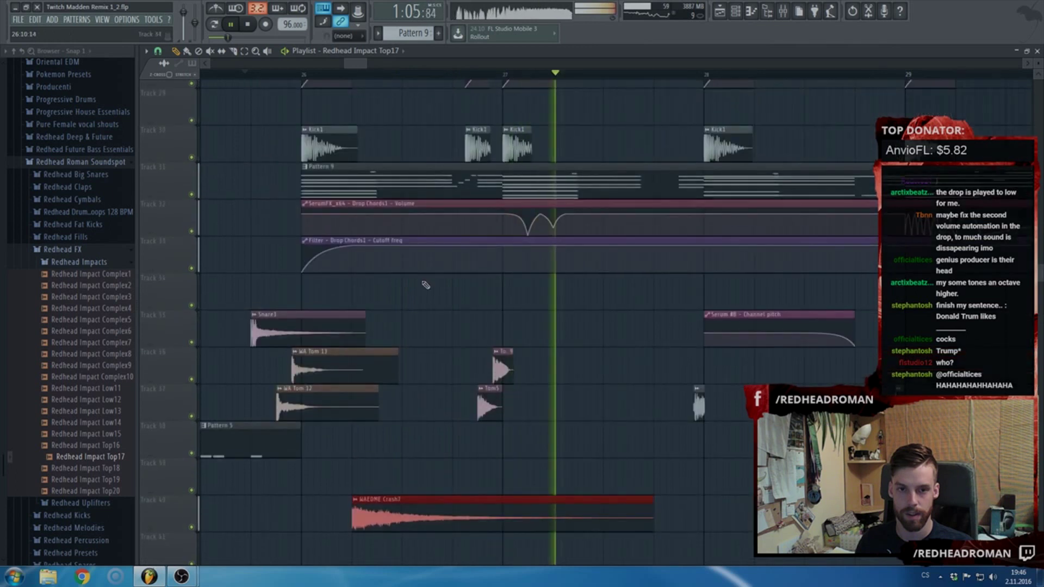
scroll(426, 285, "up", 3)
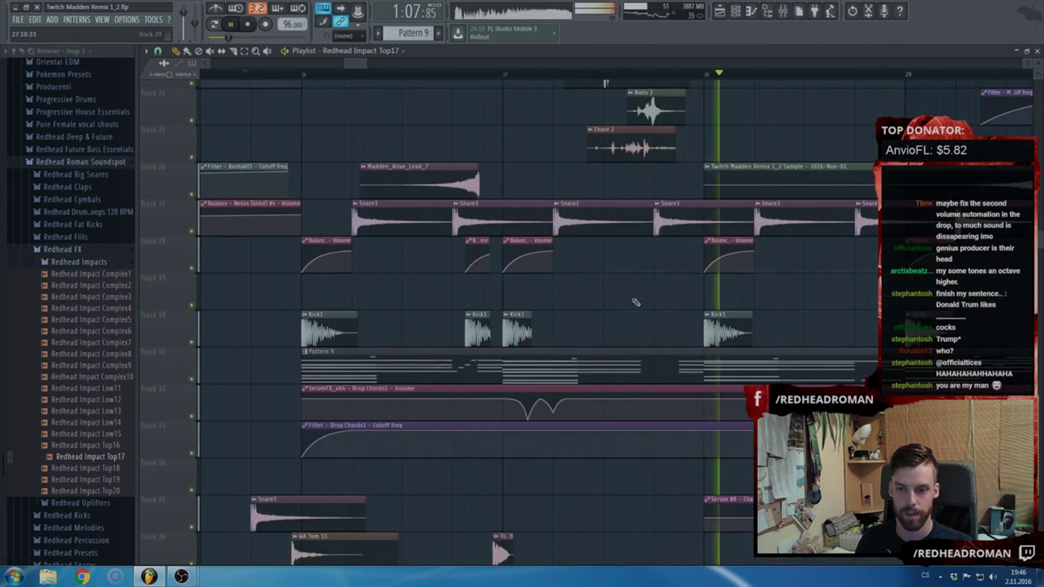
scroll(641, 296, "down", 4)
scroll(577, 283, "down", 3)
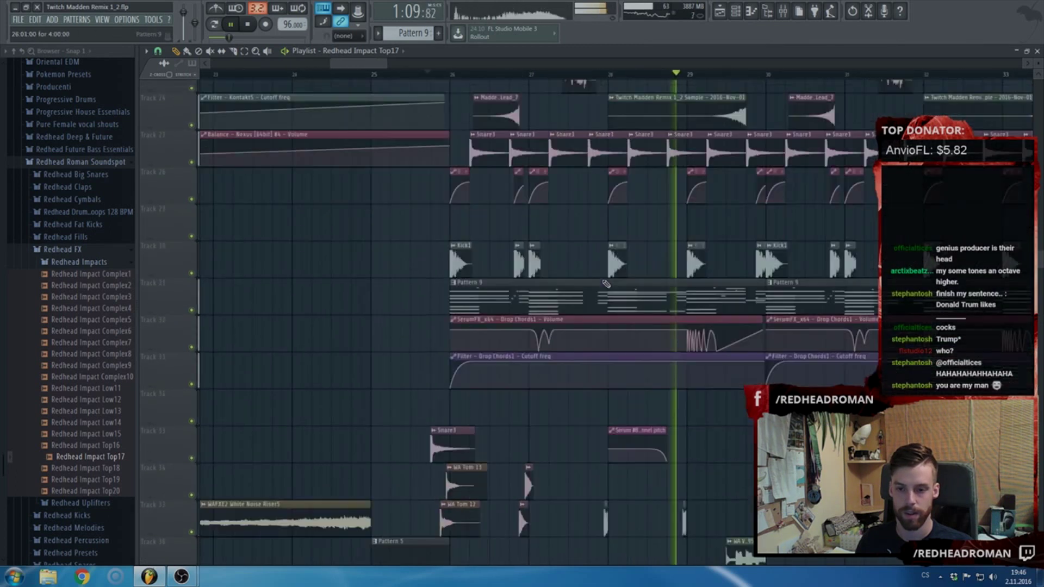
scroll(744, 305, "up", 3)
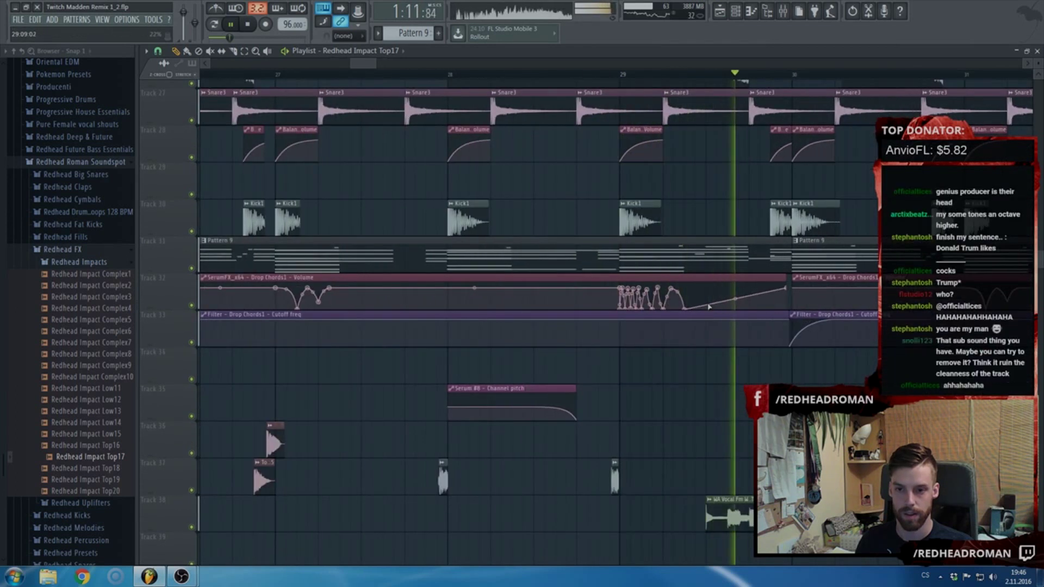
left_click(645, 76)
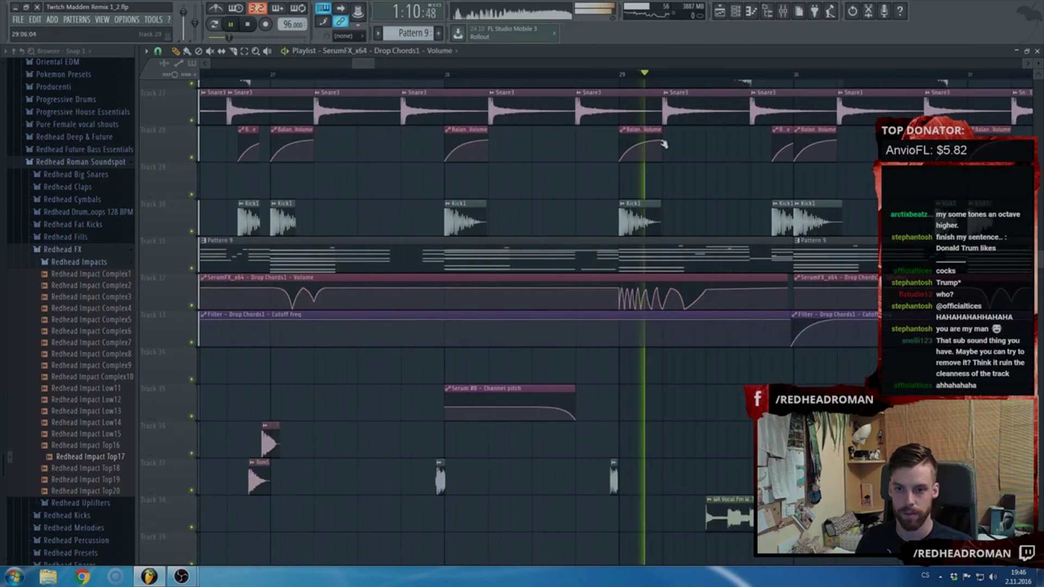
scroll(673, 217, "up", 1)
scroll(674, 262, "up", 1)
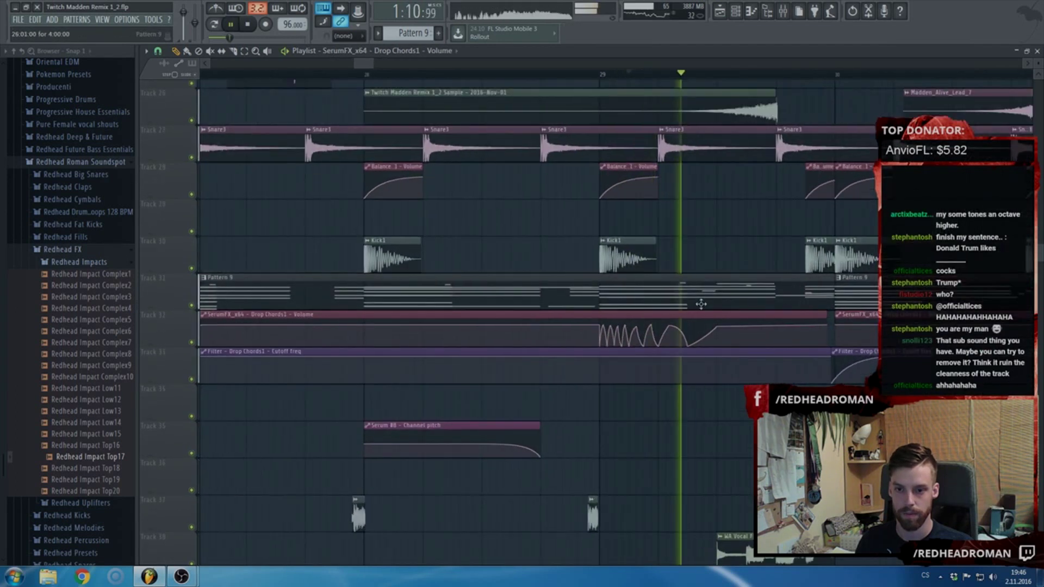
- Delete two surplus points from the Drop Chords1 volume automation in bar 29, bend the final ramp to rise faster, and replay it
key("space")
right_click(689, 345)
left_click(708, 364)
right_click(680, 347)
left_click(699, 364)
key("space")
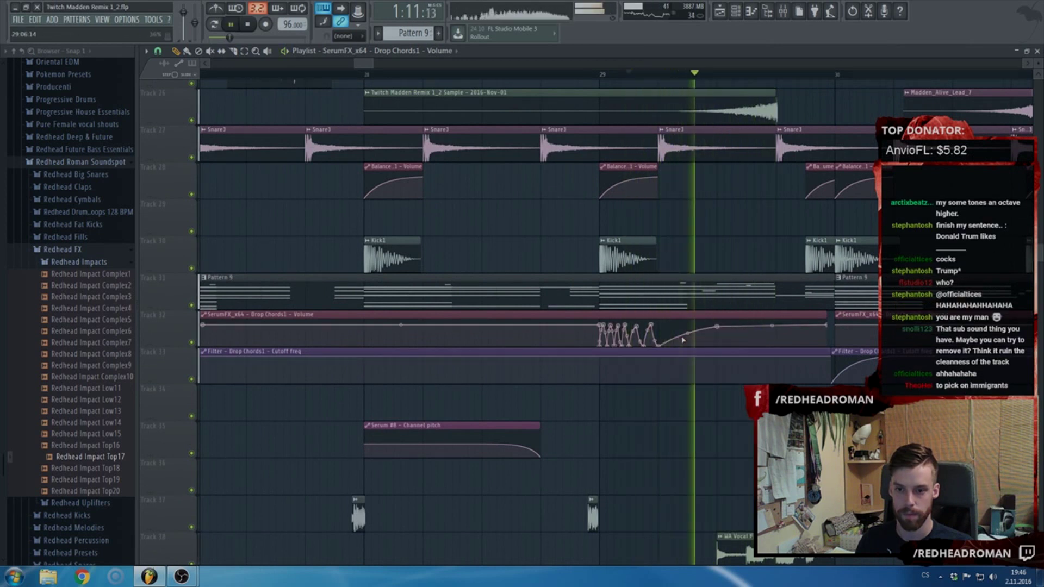
left_click_drag(687, 333, 687, 329)
key("space")
key("space")
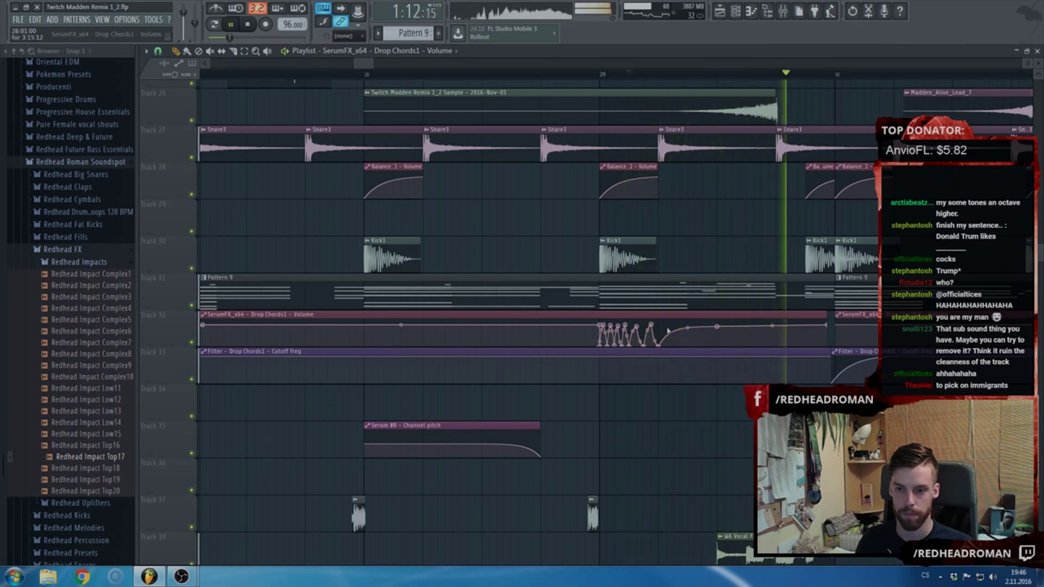
- Play the drop through bars 30 to 35 while reviewing the arrangement on the upper percussion tracks, and stop
scroll(667, 330, "down", 3)
scroll(697, 331, "down", 4)
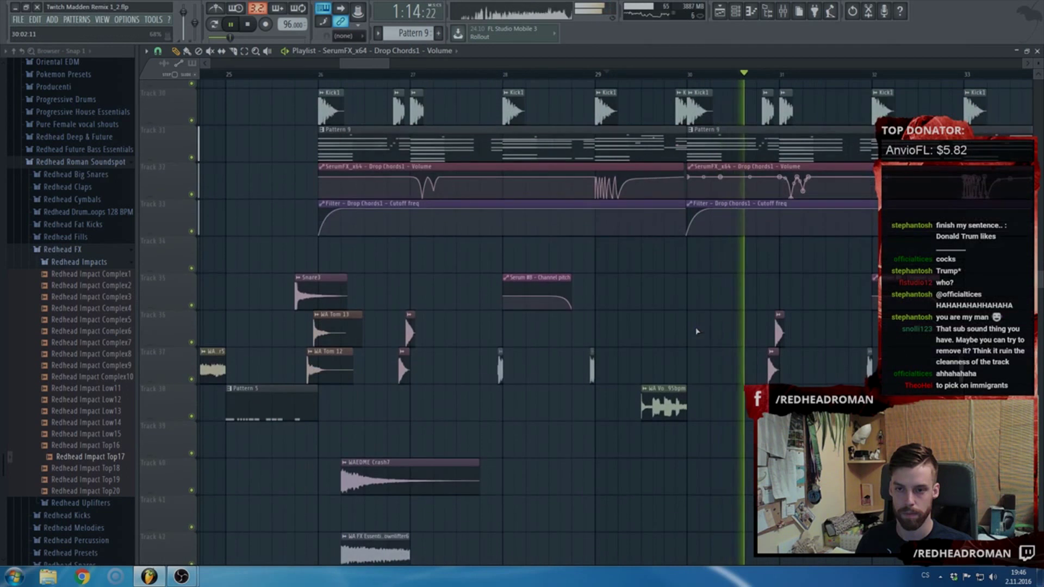
scroll(697, 331, "up", 4)
scroll(697, 332, "down", 3)
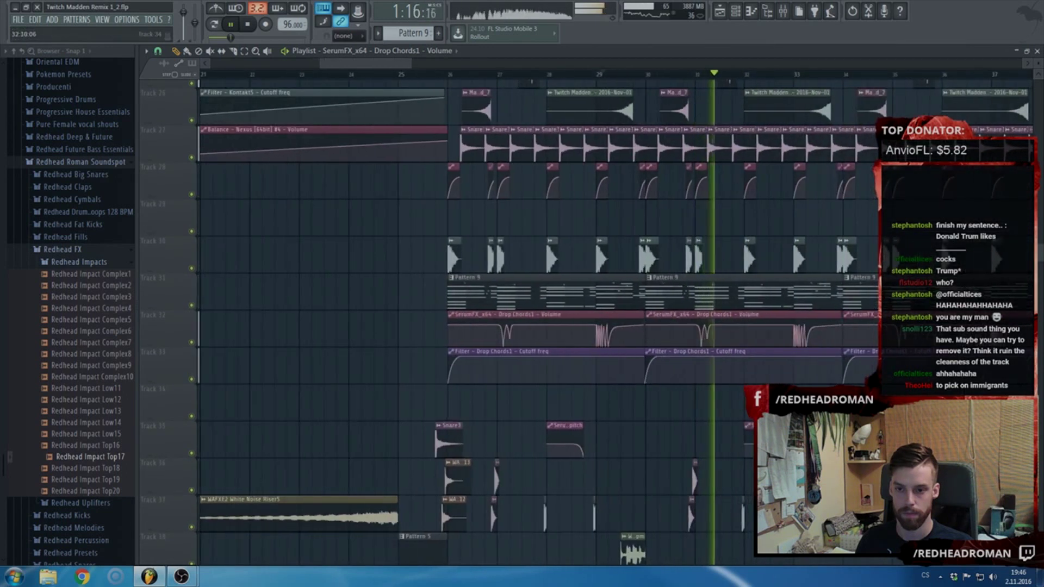
scroll(773, 402, "down", 3)
scroll(900, 287, "up", 7)
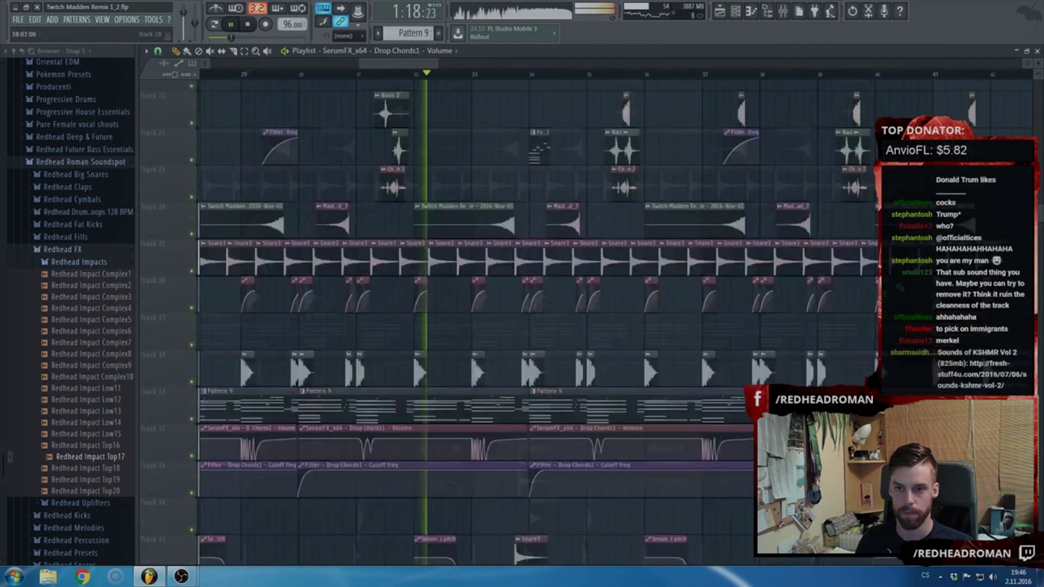
scroll(572, 307, "up", 3)
scroll(572, 307, "up", 4)
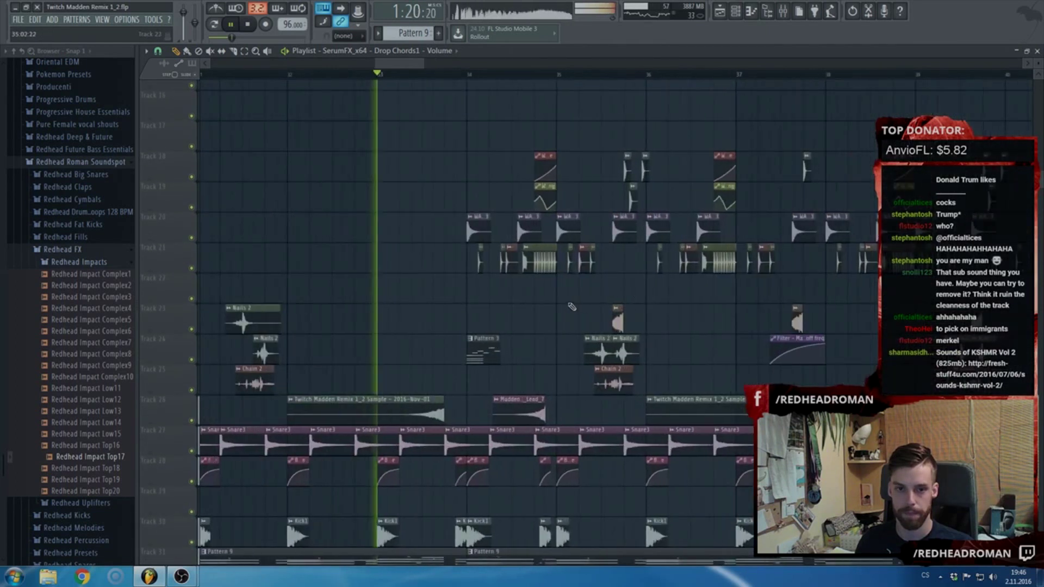
scroll(92, 316, "down", 10)
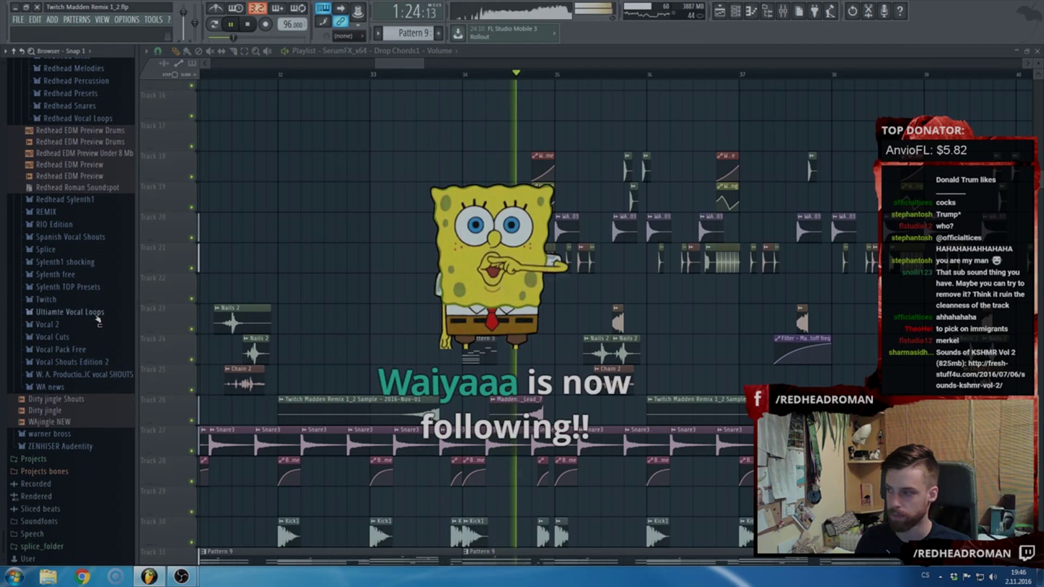
scroll(542, 278, "down", 1)
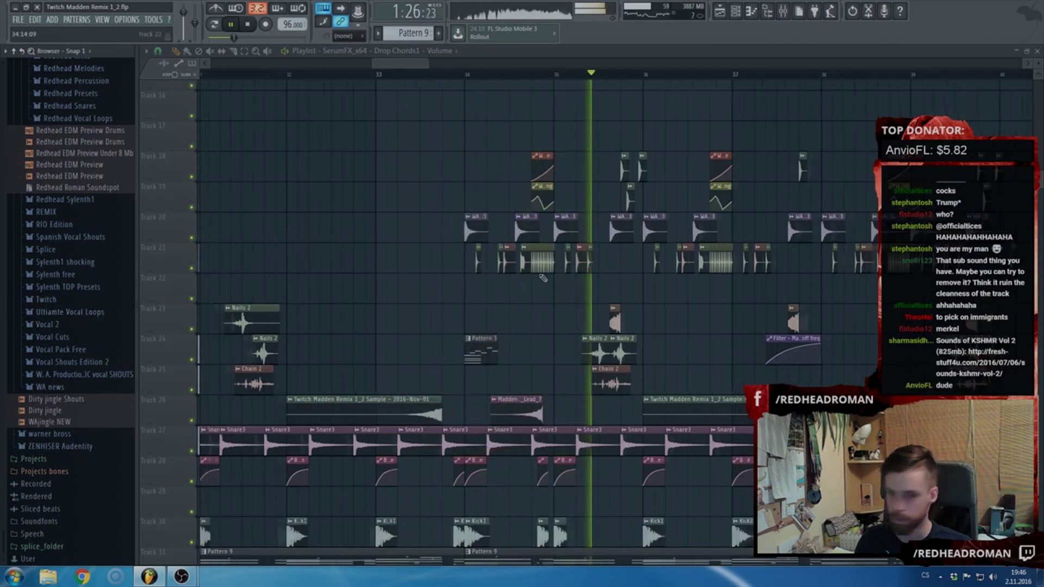
scroll(542, 278, "up", 2)
key("space")
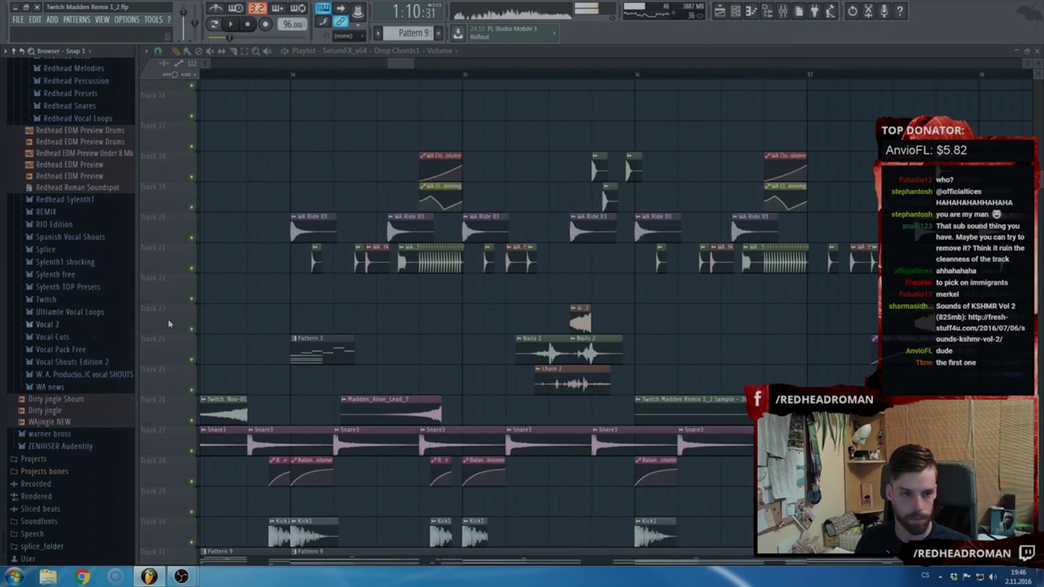
- Audition the EDM Essentials closed hi-hats and place WAEDME Closed Hihat28 on track 22 at 35:15:12
scroll(90, 378, "up", 10)
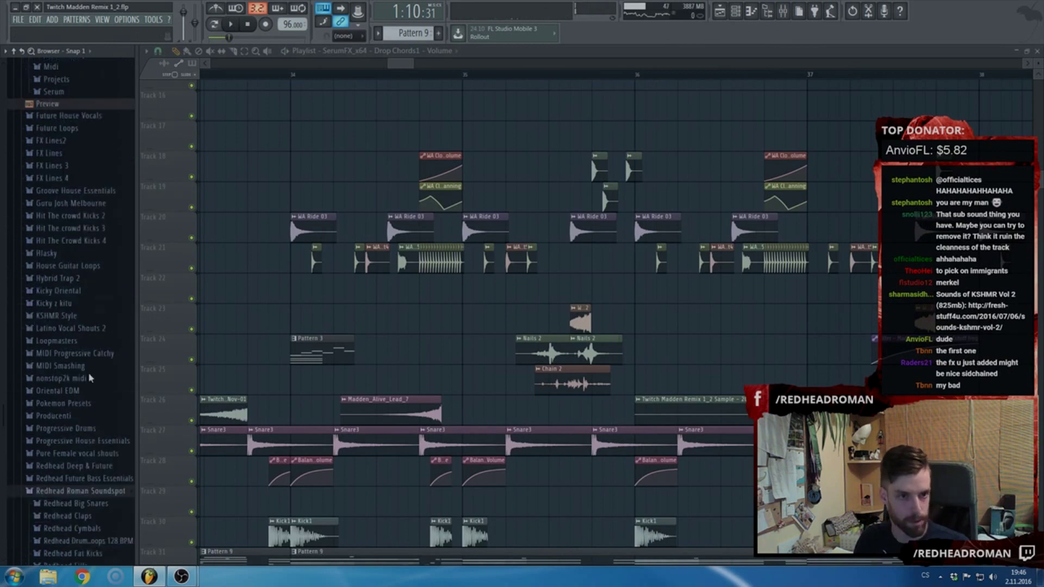
scroll(89, 378, "up", 15)
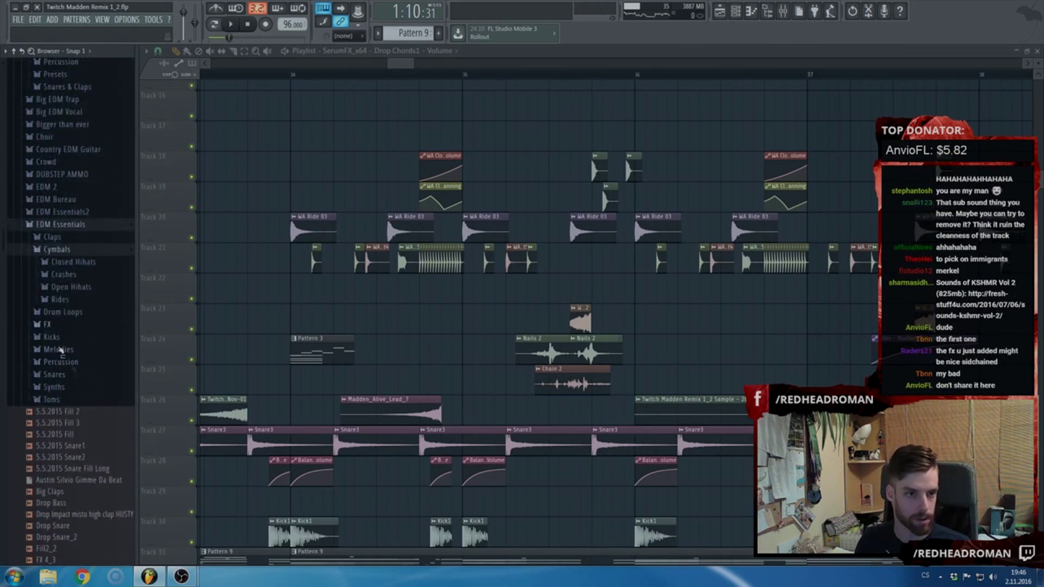
left_click(70, 261)
scroll(94, 364, "down", 2)
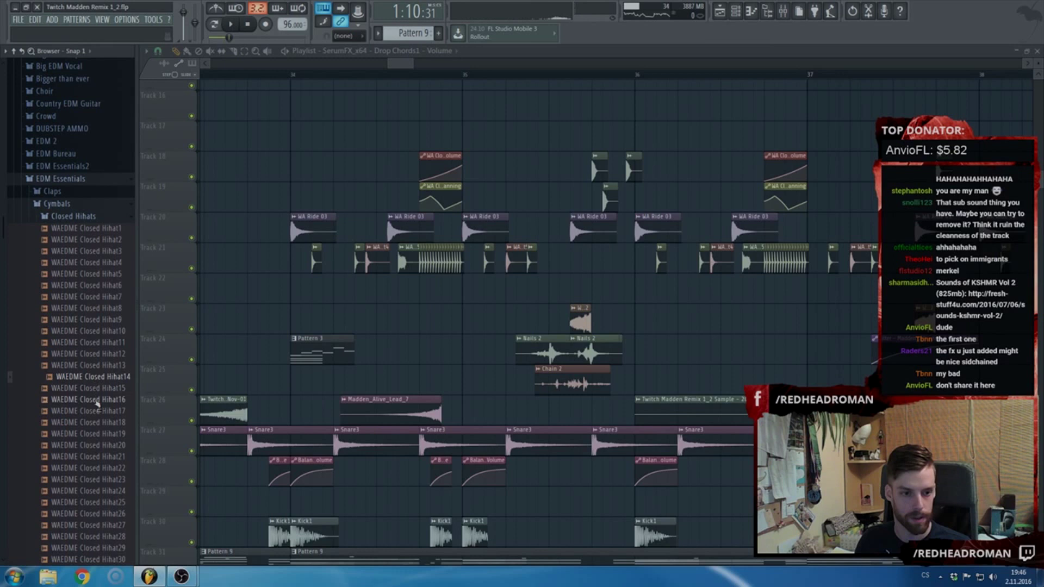
left_click_drag(101, 425, 104, 425)
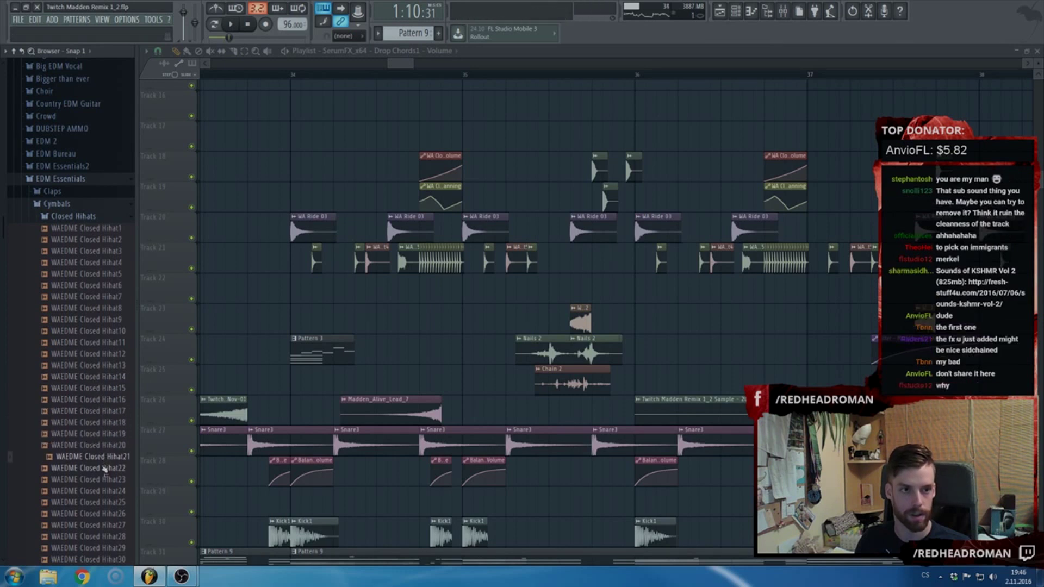
scroll(105, 469, "down", 4)
left_click(108, 354)
left_click(108, 388)
left_click(110, 399)
left_click_drag(108, 400, 629, 293)
- Move the Closed Hihat28 clip to 35:08:00 during playback and adjust its channel volume in its settings
scroll(629, 293, "up", 3)
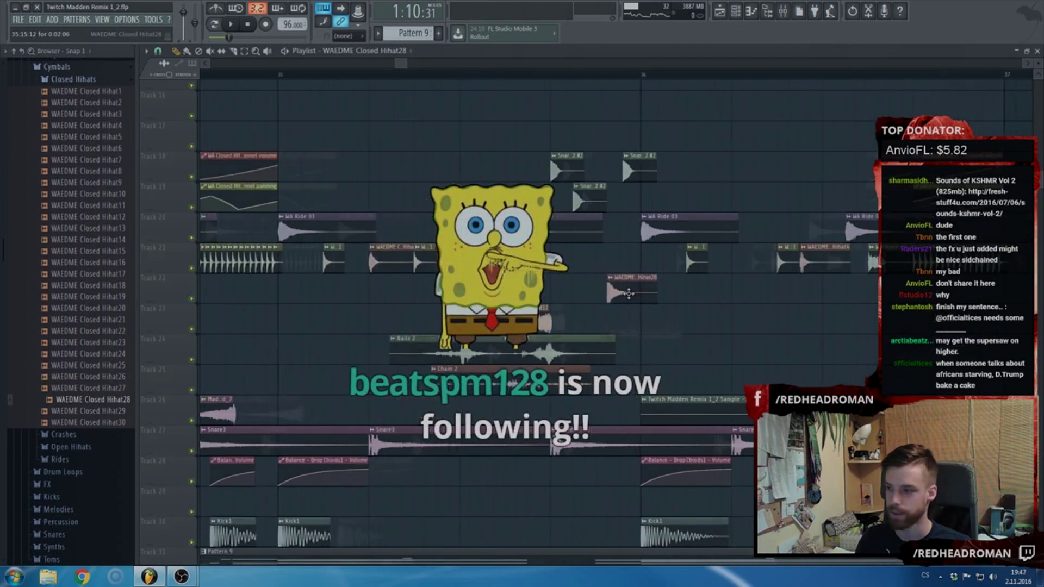
scroll(617, 294, "down", 2)
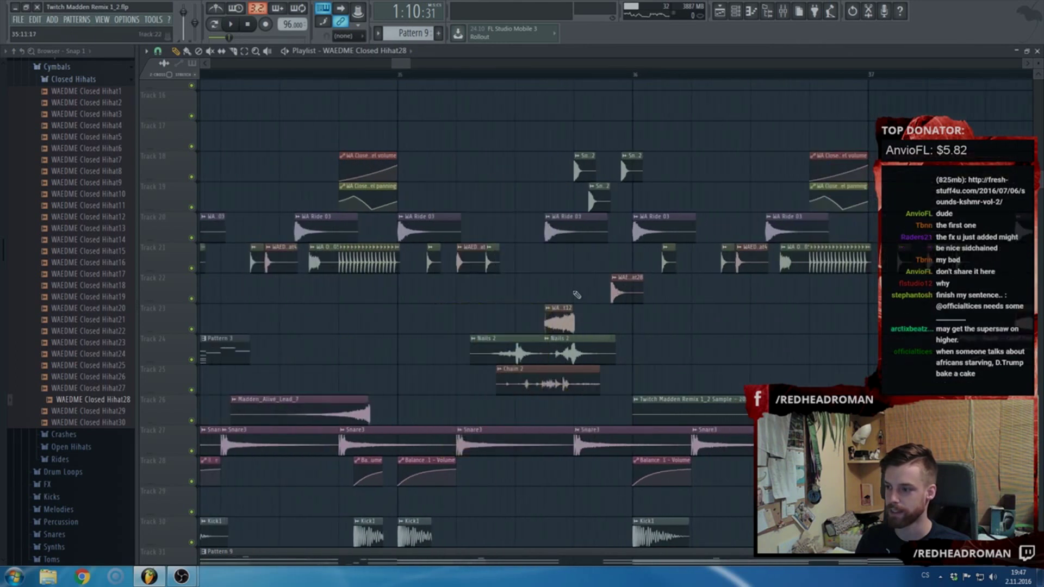
scroll(576, 294, "up", 2)
key("space")
left_click_drag(714, 286, 536, 287)
double_click(536, 286)
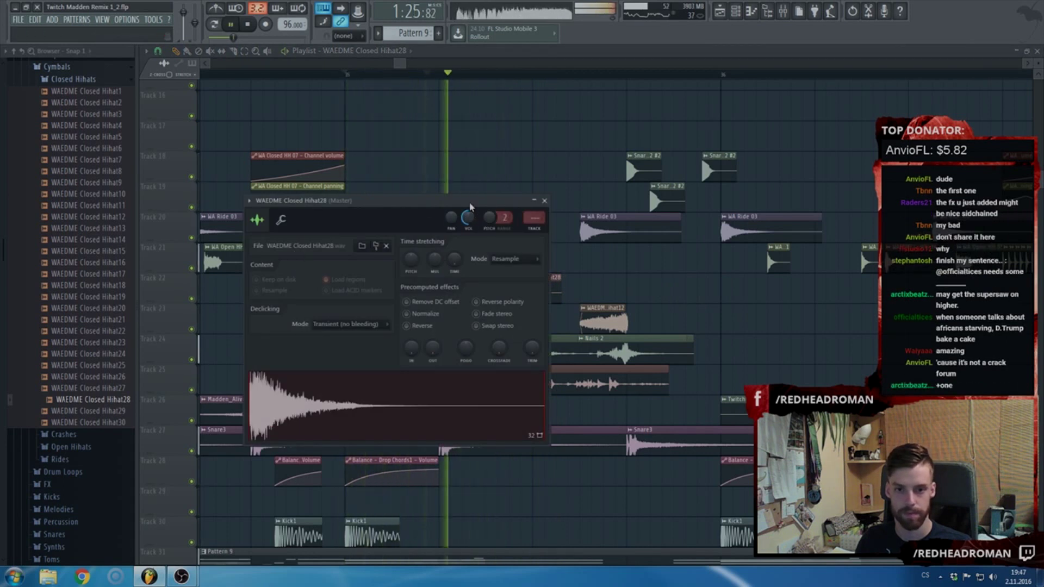
left_click(544, 200)
- Try a second Closed Hihat28 hit at 35:06:00 and a duplicate of the neighbouring track 21 hats, removing the extra clips
left_click(483, 289)
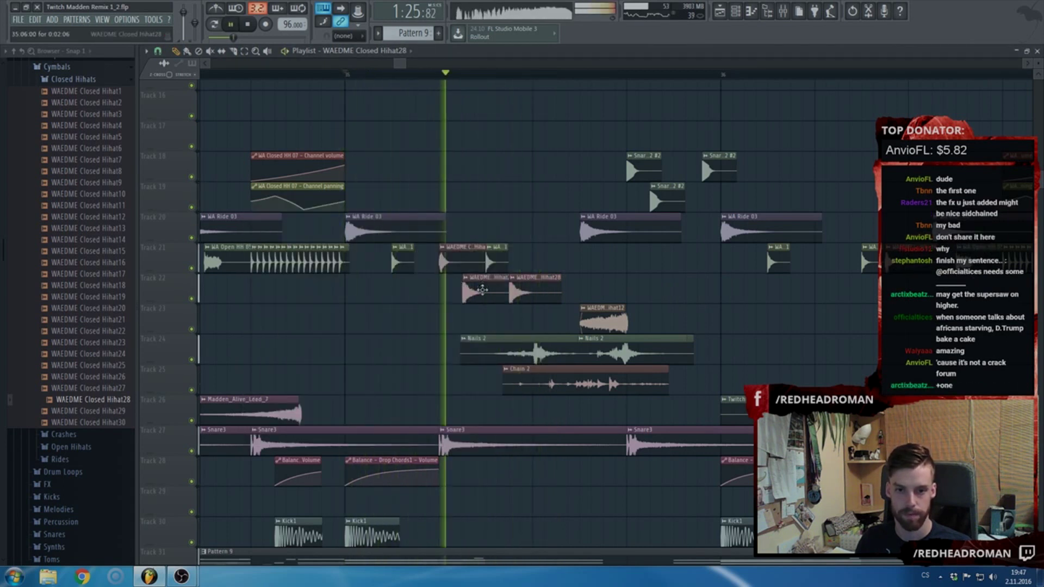
left_click_drag(483, 290, 447, 257)
right_click(555, 260)
key("ctrl+b")
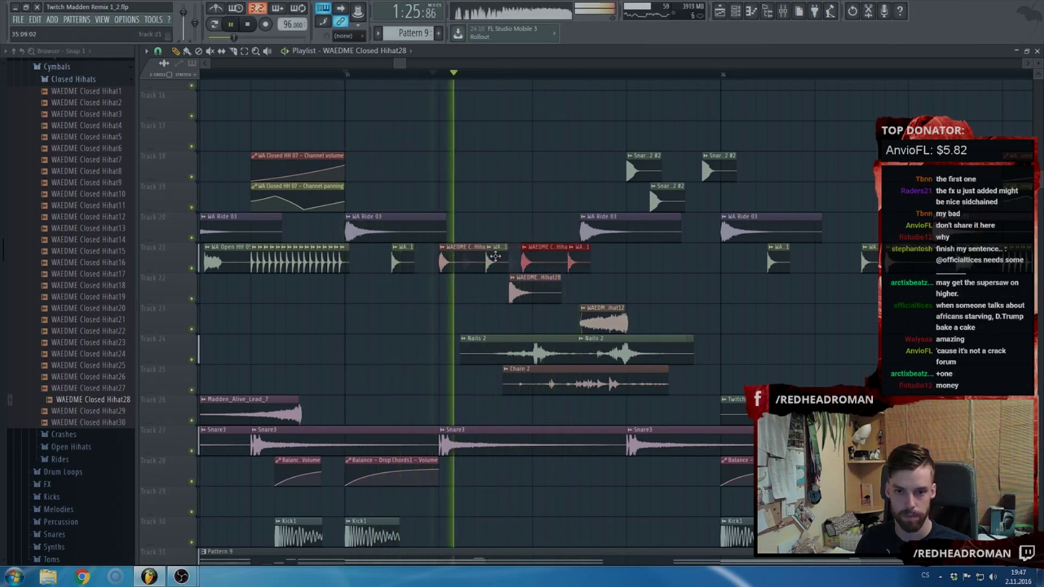
right_click(558, 267)
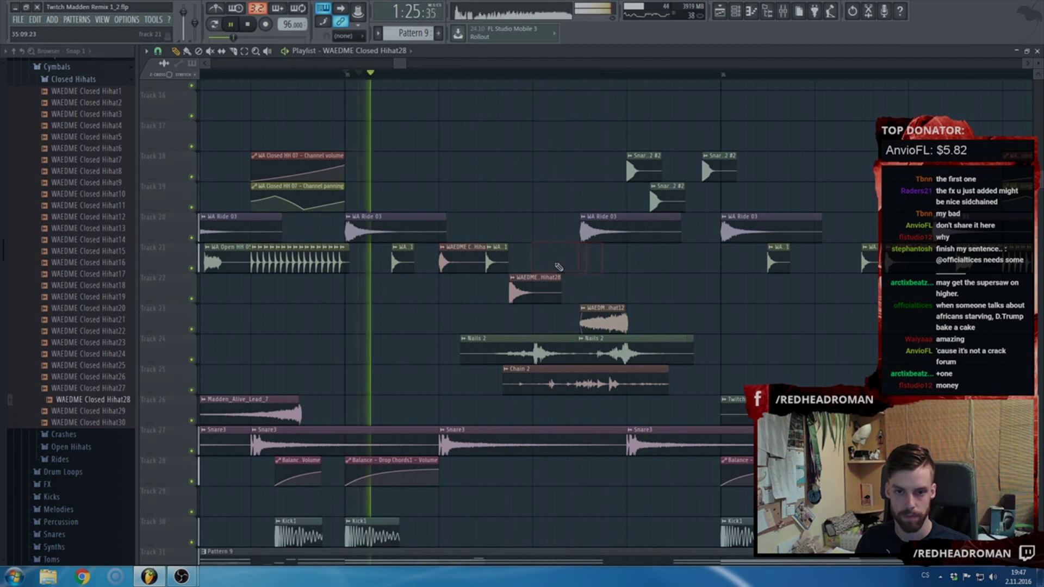
- Move the Closed Hihat28 clip up to track 21 at 35:08:00, replay bars 34 and 35, and stop
left_click_drag(539, 295, 539, 266)
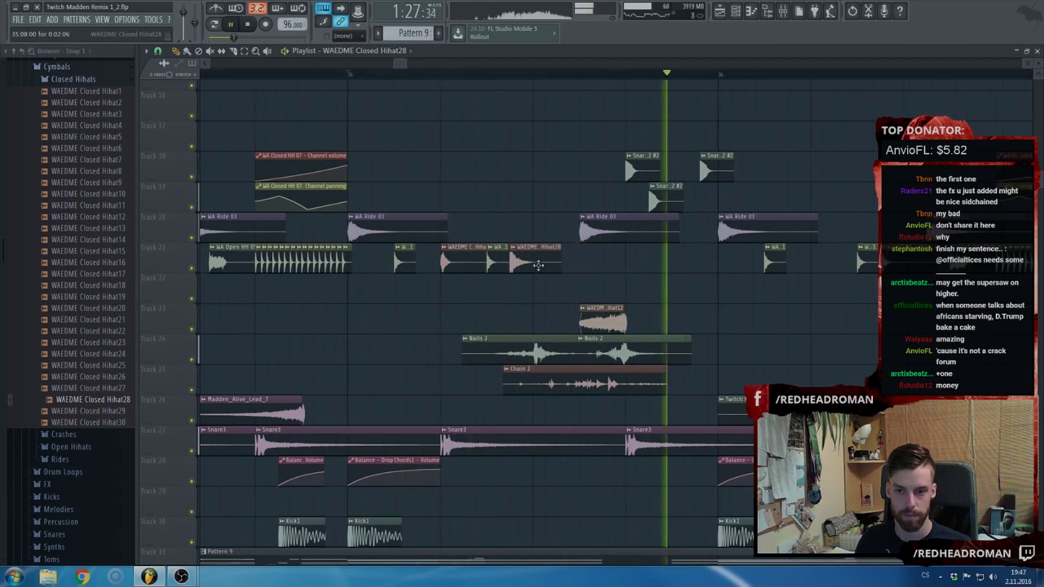
scroll(542, 267, "down", 4)
key("KP_Divide")
scroll(359, 152, "down", 1)
key("KP_Divide")
scroll(234, 122, "up", 2)
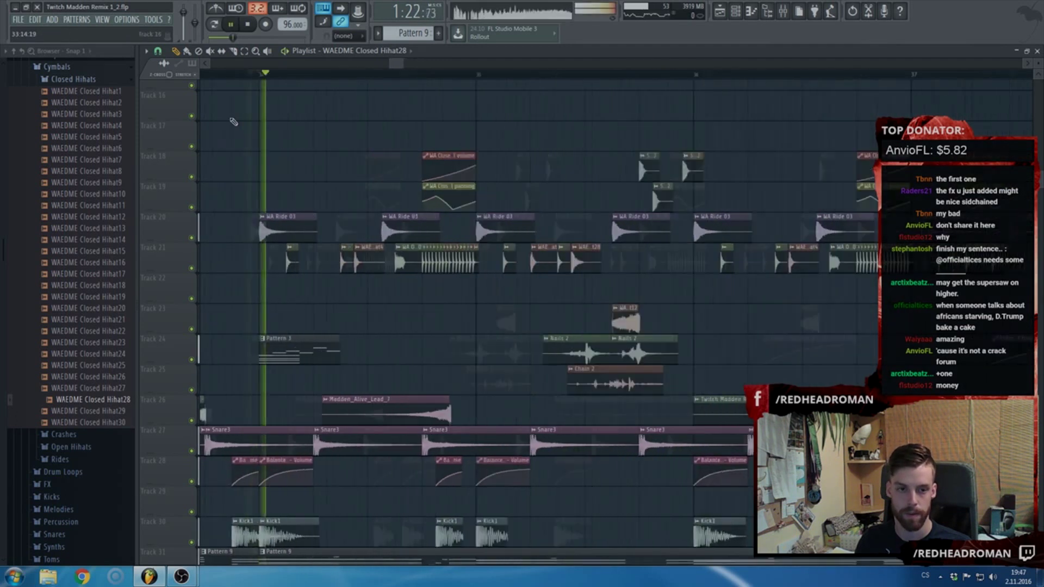
scroll(234, 122, "up", 2)
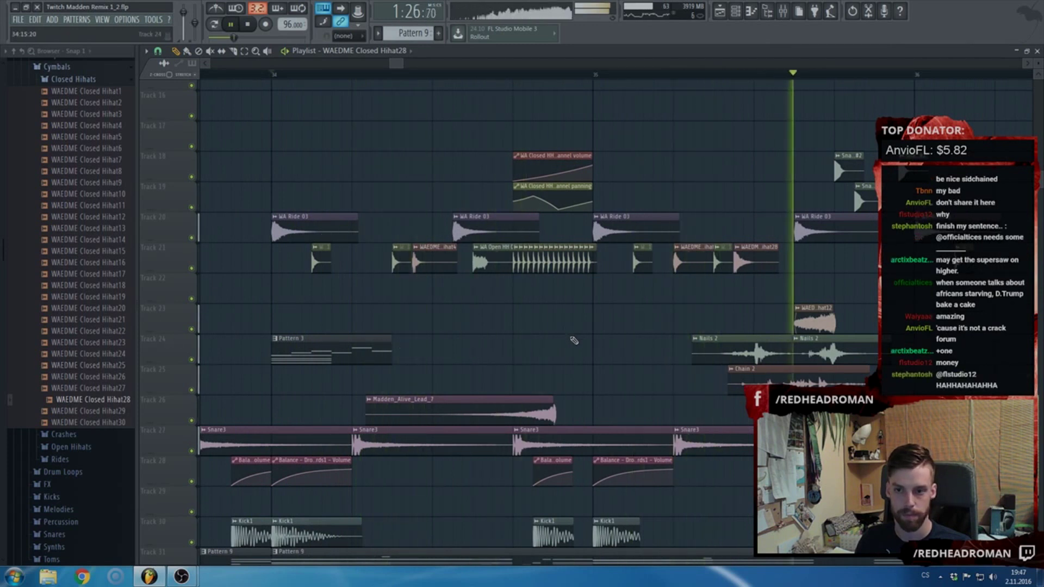
key("space")
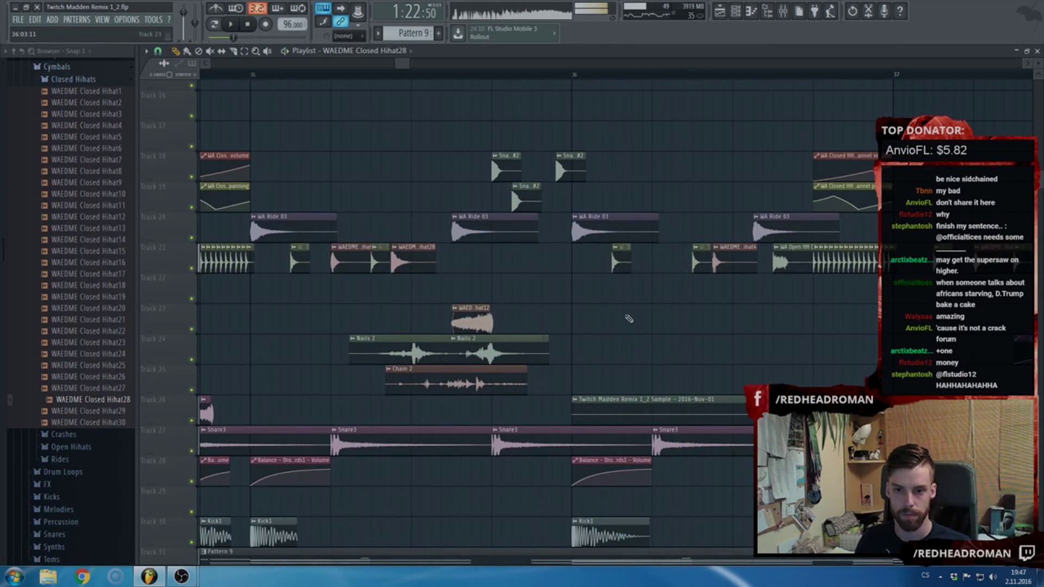
- Add Closed Hihat28 hits on track 22 early in bars 36 and 37, checking them in playback
left_click_drag(624, 298, 624, 298)
key("space")
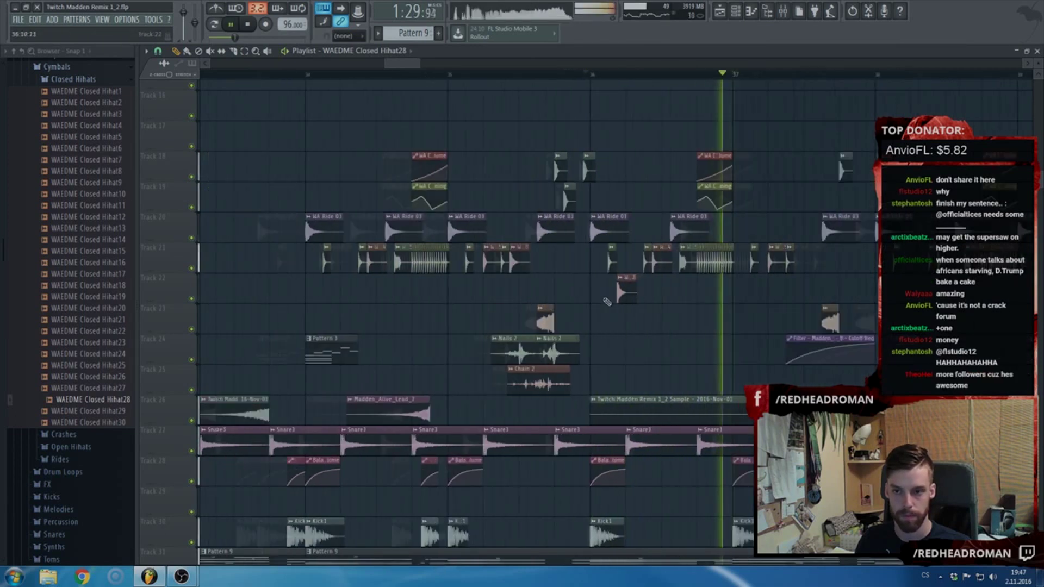
scroll(478, 113, "up", 5)
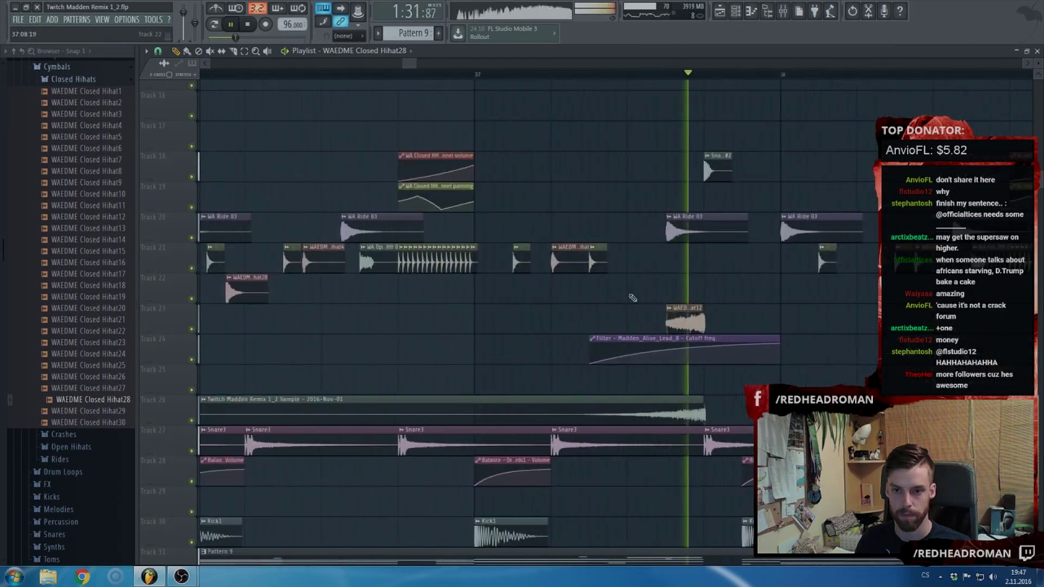
key("space")
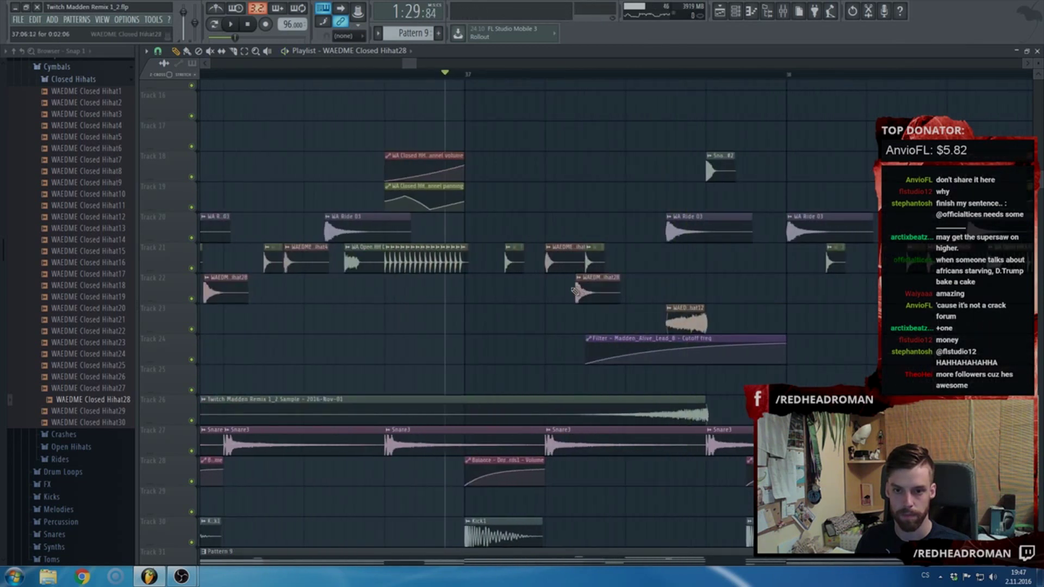
left_click_drag(580, 287, 540, 286)
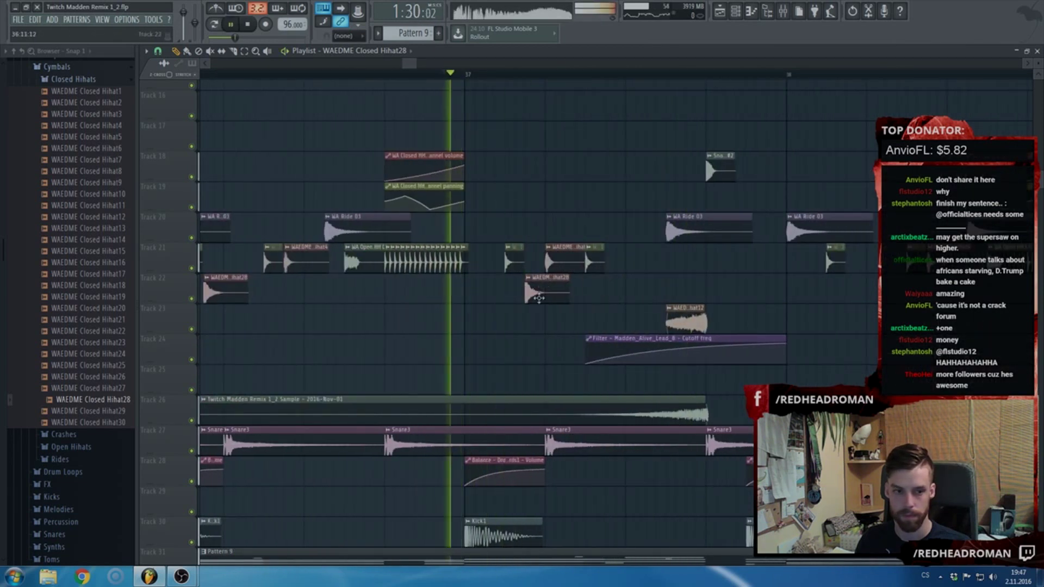
- Place WAEDME Closed Hihat30 on track 22 at 37:06:00, set its channel volume to 45%, replay it and close its settings
left_click(113, 411)
left_click_drag(109, 423, 582, 289)
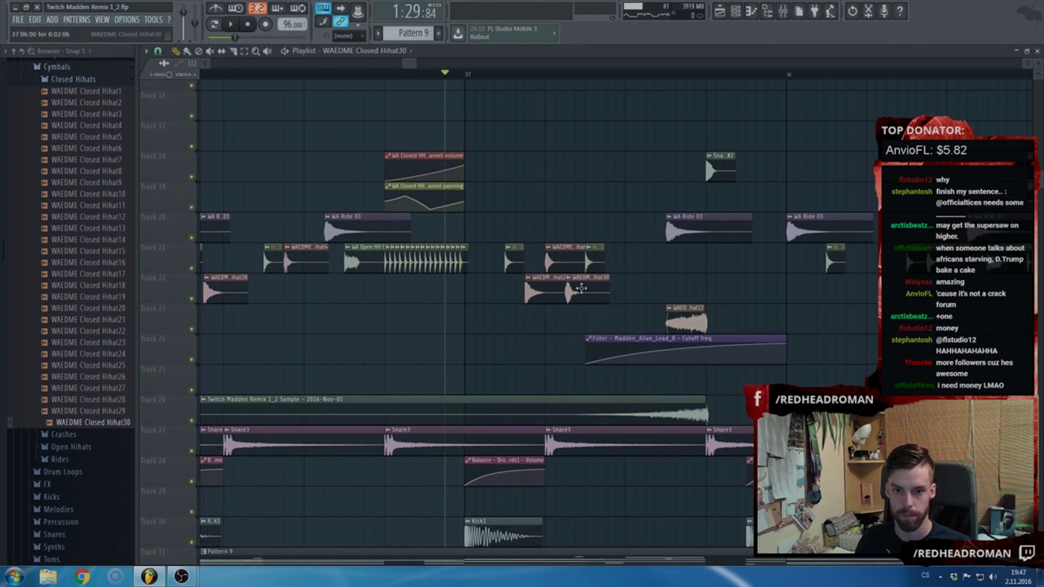
double_click(582, 288)
key("space")
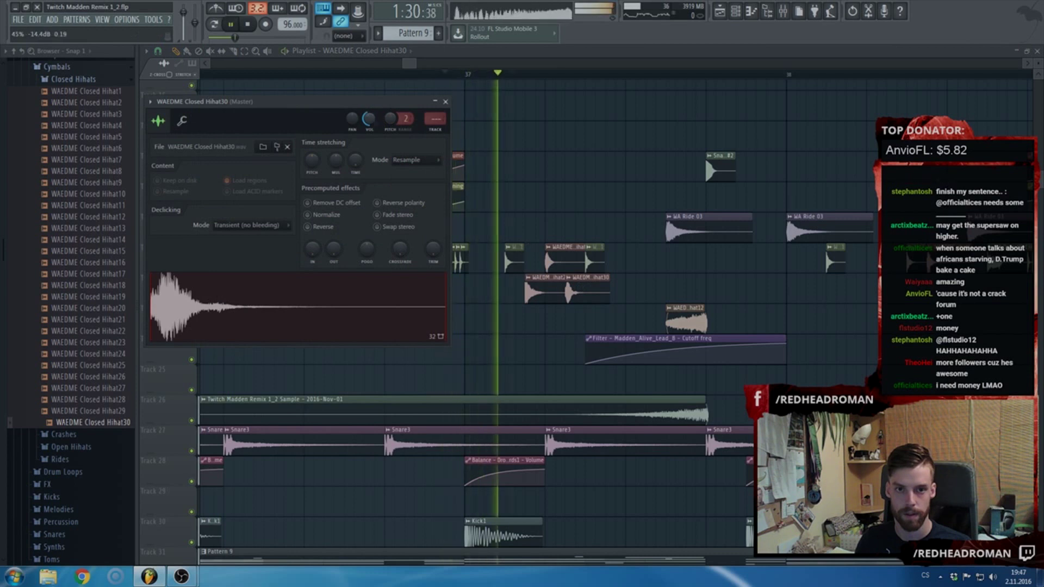
key("space")
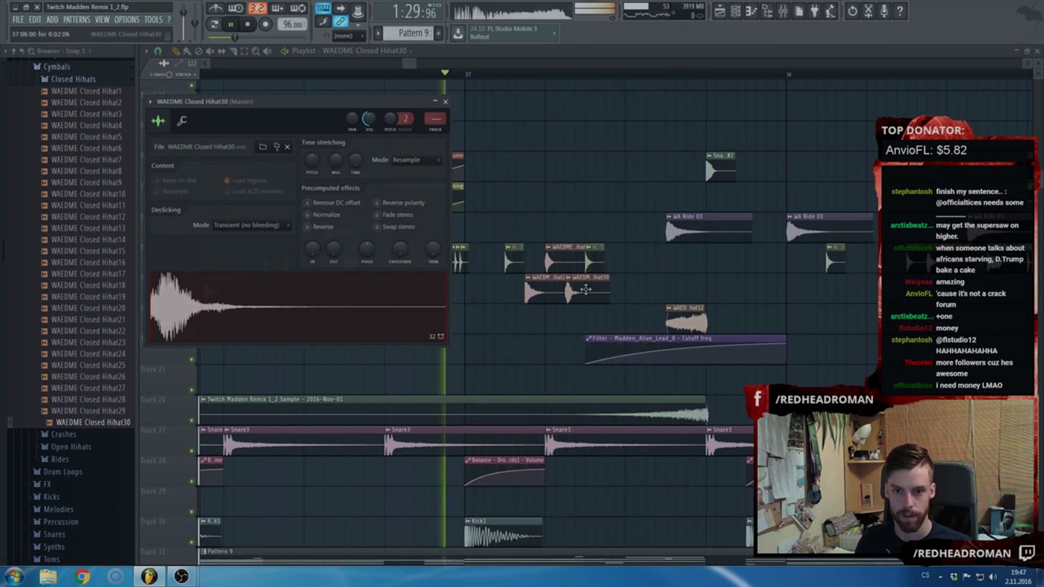
key("Escape")
- Delete the old percussion clips on tracks 18 to 21 from bar 38 to bar 42
scroll(503, 279, "down", 4)
scroll(625, 276, "down", 2)
key("ctrl+space")
left_click_drag(911, 291, 623, 140)
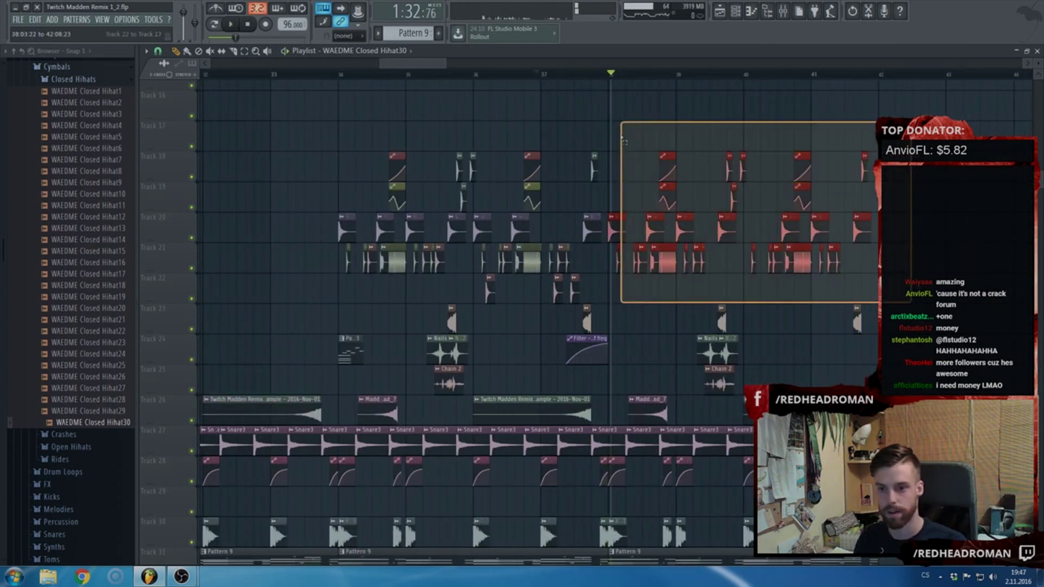
key("Delete")
- Copy the finished percussion clips on tracks 18 to 22 from bars 34–37 so the copy starts at bar 38
left_click_drag(635, 283, 327, 152)
left_click_drag(344, 220, 618, 225)
scroll(624, 227, "up", 3)
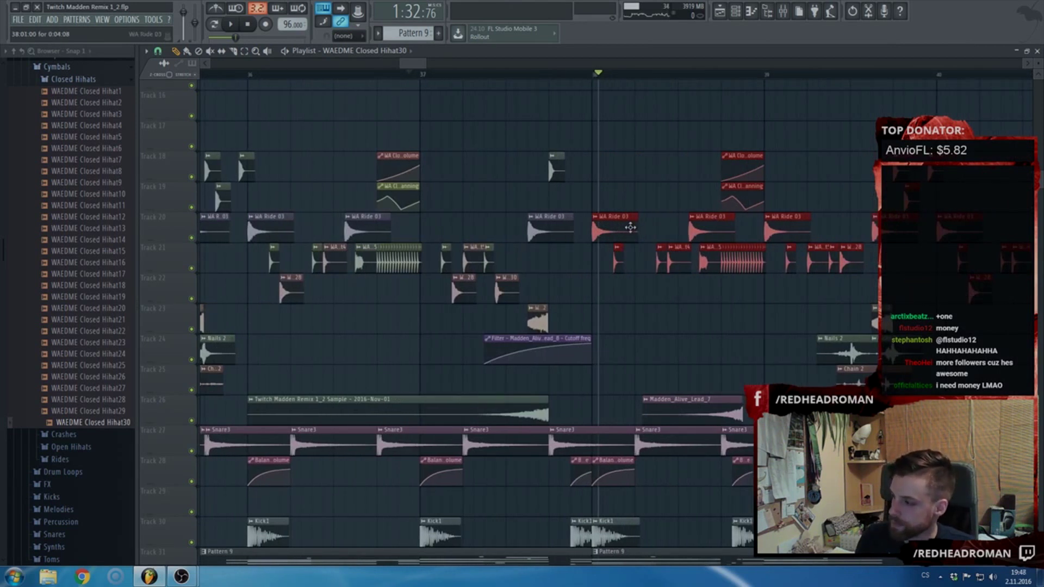
scroll(575, 307, "down", 6)
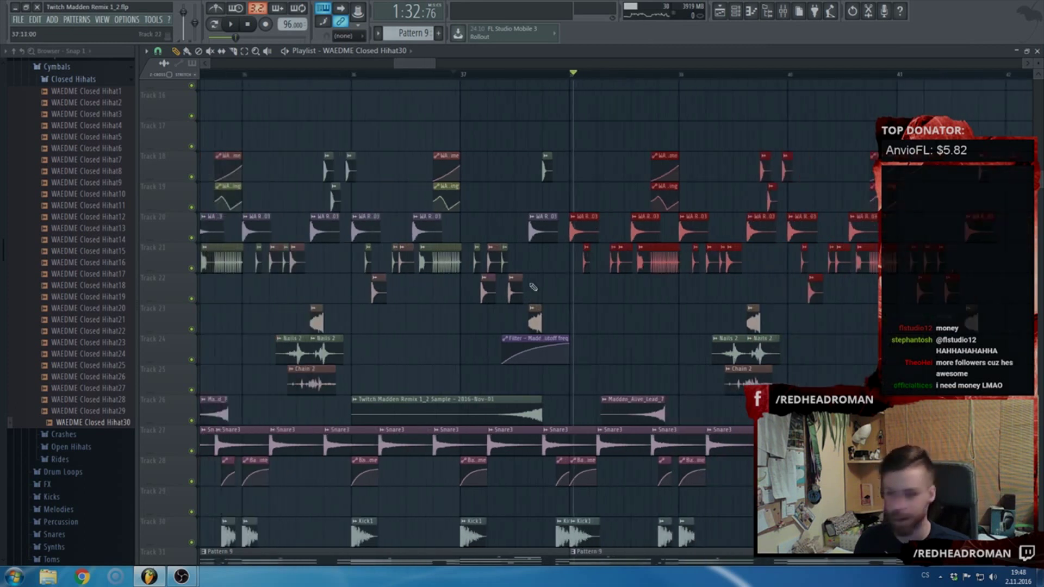
- Look over the whole drop and set the playback position to bar 25, just before the drop
scroll(471, 294, "down", 3)
scroll(471, 293, "down", 3)
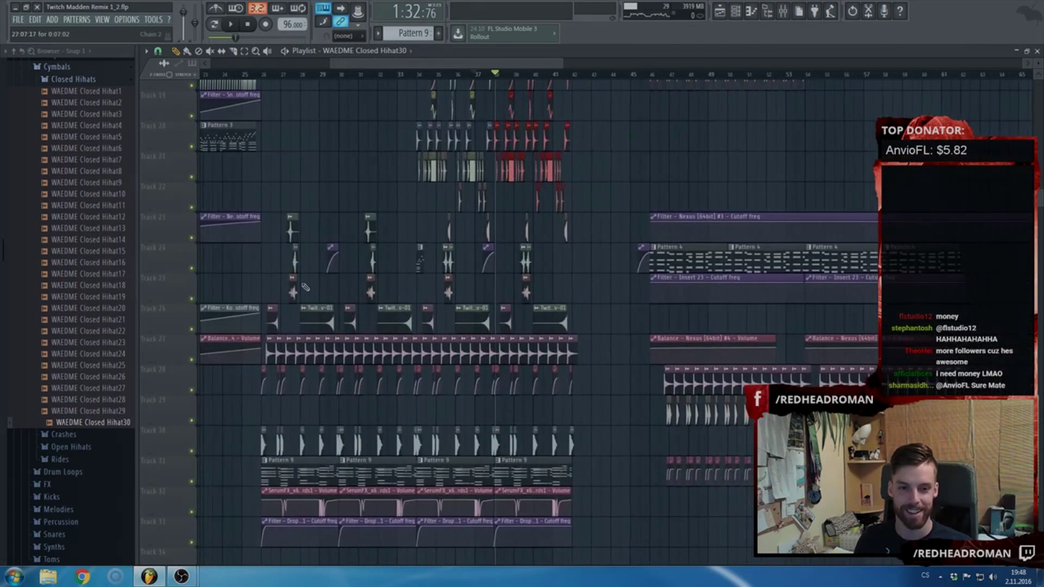
scroll(297, 288, "up", 4)
left_click(222, 74)
scroll(265, 152, "up", 1)
scroll(266, 153, "up", 4)
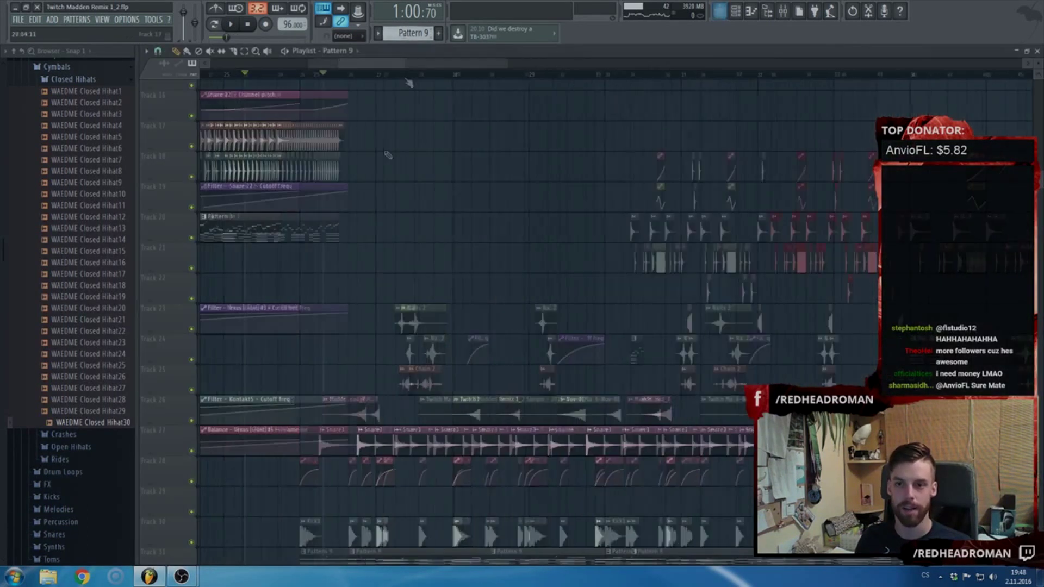
- Open the Serum #4 lead notes of Pattern 7 around bar 47 and play the pattern from the channel rack
scroll(854, 234, "up", 5)
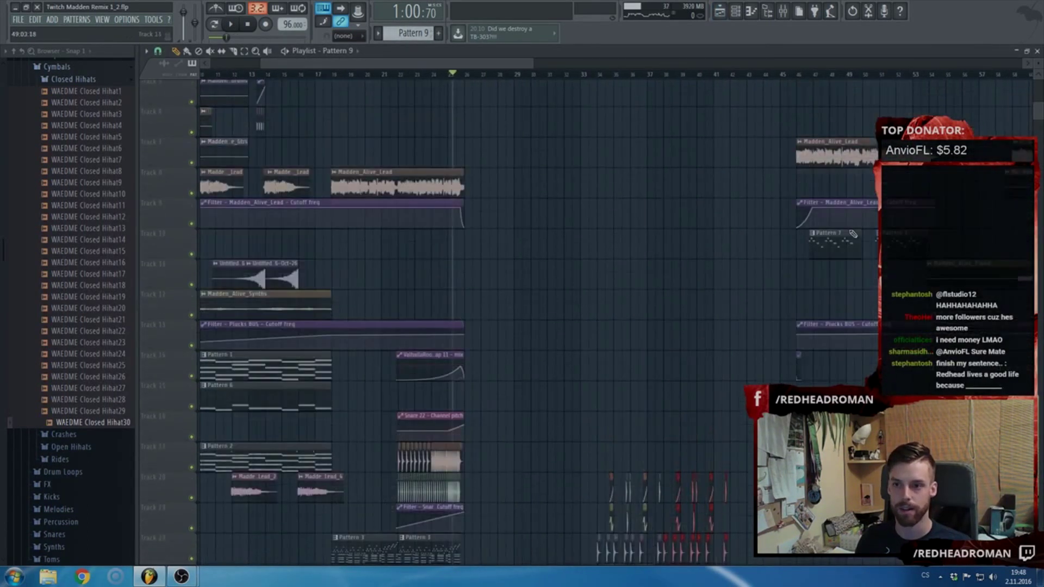
scroll(857, 236, "down", 3)
scroll(919, 245, "up", 3)
double_click(510, 253)
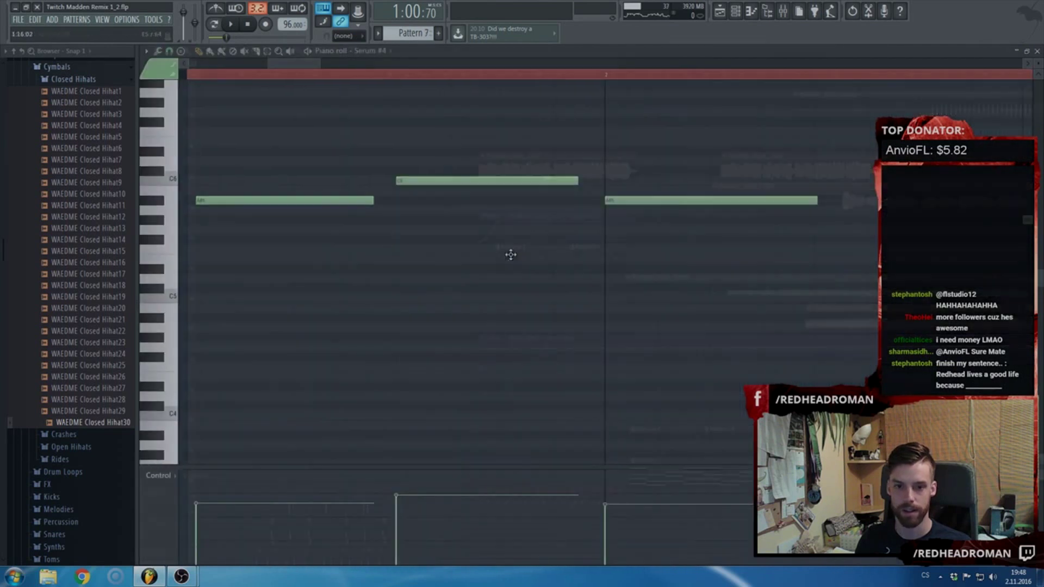
key("Escape")
key("space")
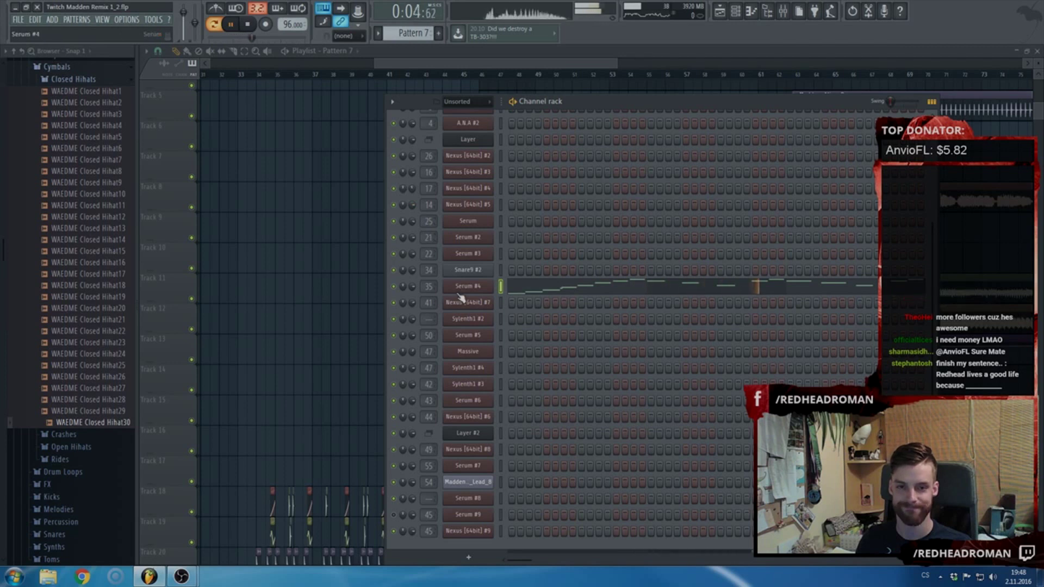
left_click_drag(405, 64, 333, 67)
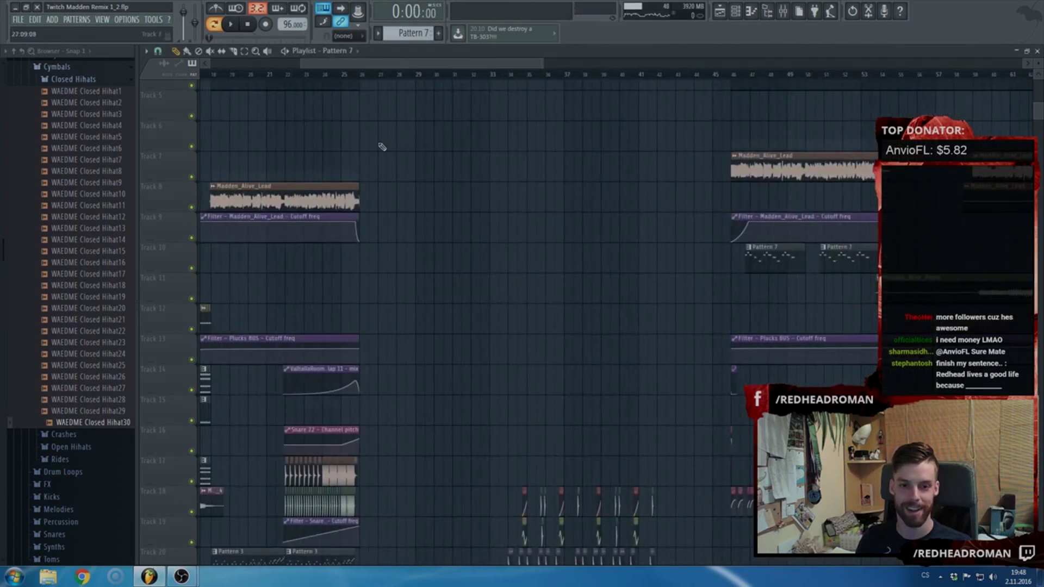
- Open Pattern 9 in the channel rack and select the Serum #4 channel to audition the lead over it
scroll(391, 220, "down", 8)
scroll(390, 237, "down", 5)
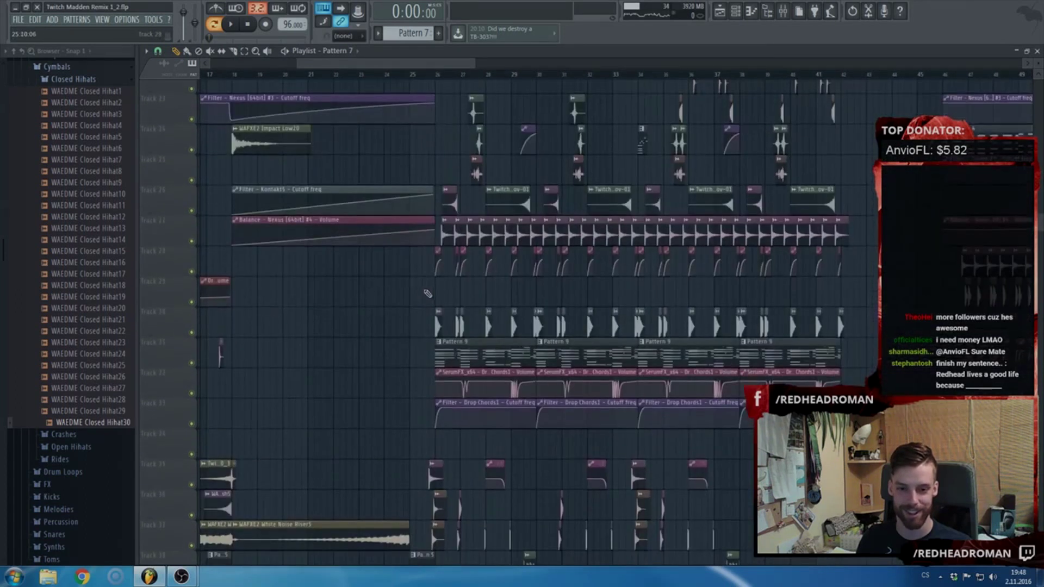
double_click(476, 356)
key("Escape")
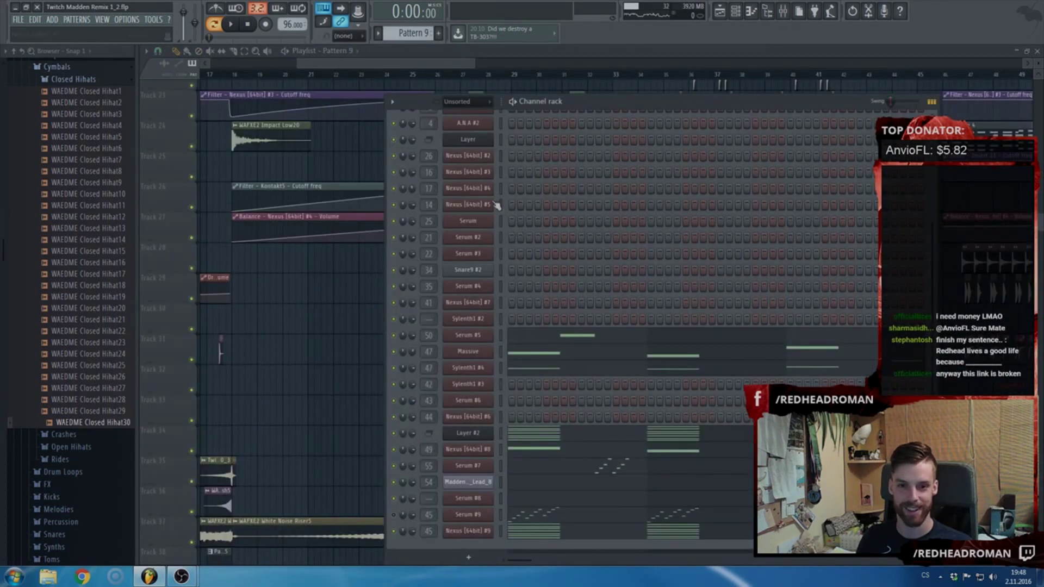
left_click(501, 254)
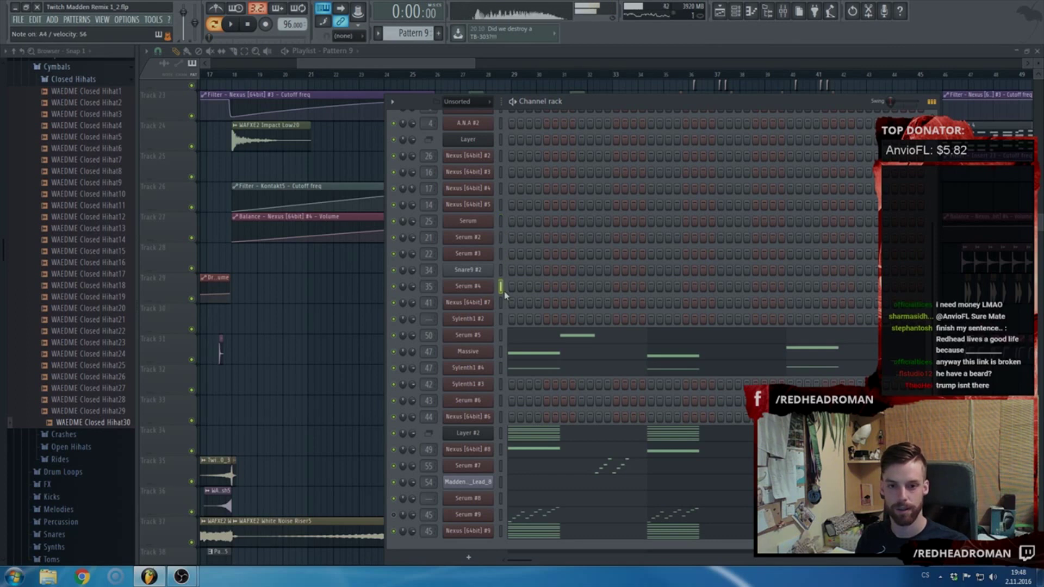
scroll(505, 296, "up", 3)
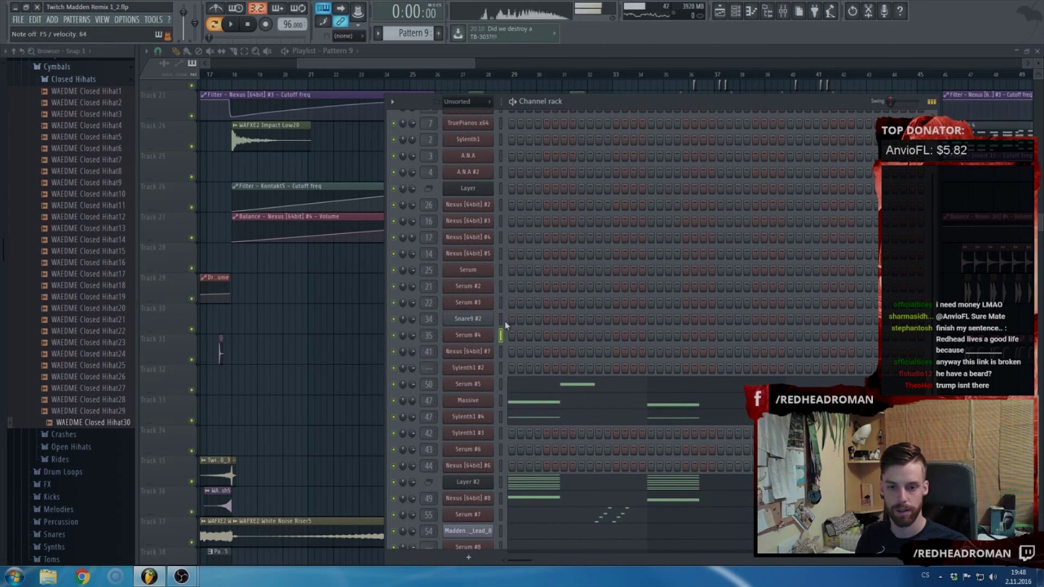
- Try a C#5 note for Serum #4 at the start of Pattern 9, audition it and remove it
right_click(493, 341)
left_click(520, 338)
left_click(320, 159)
left_click_drag(319, 159, 231, 285)
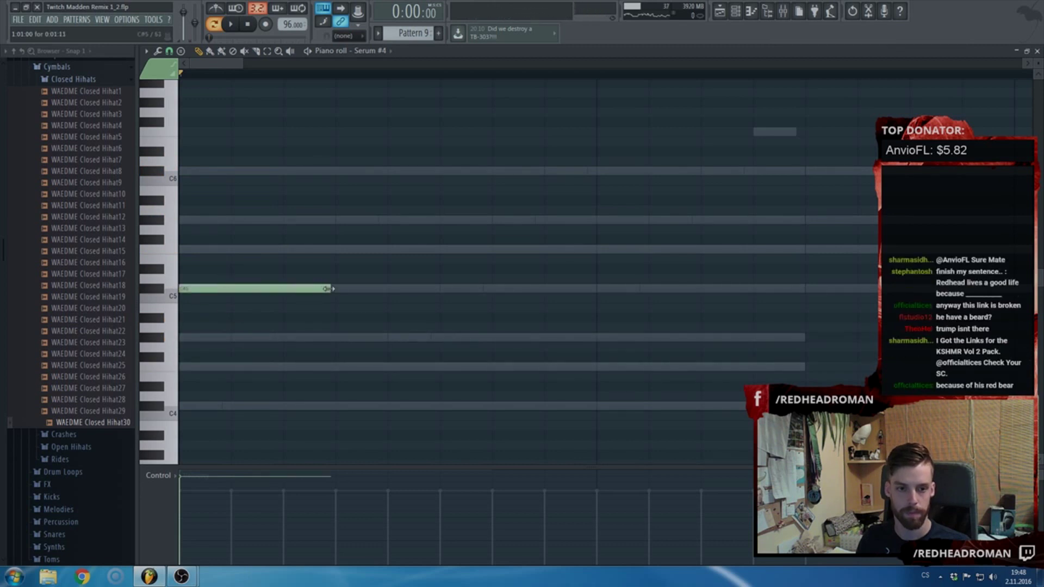
left_click(158, 52)
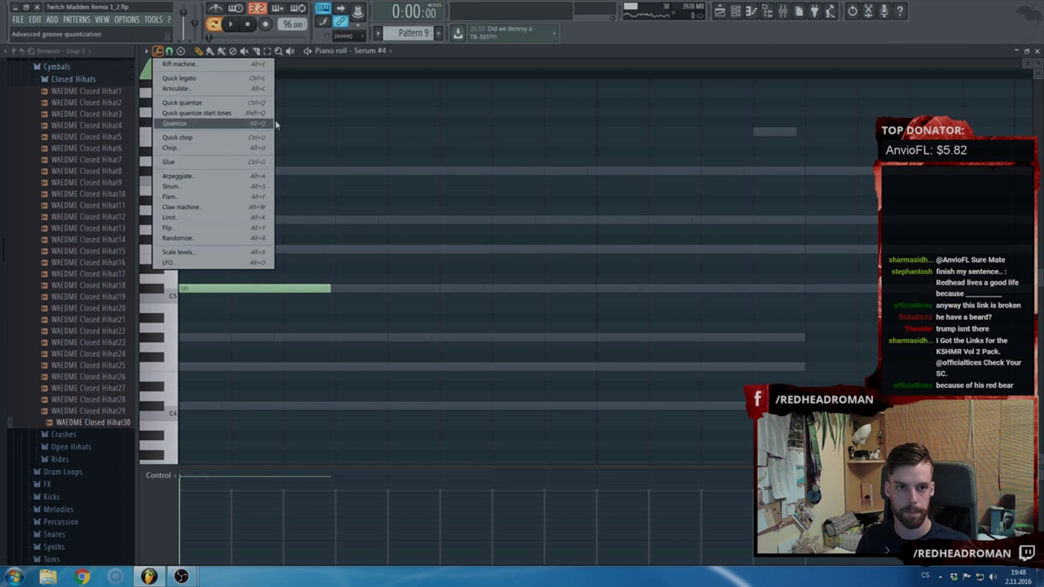
left_click(430, 53)
key("space")
right_click(282, 289)
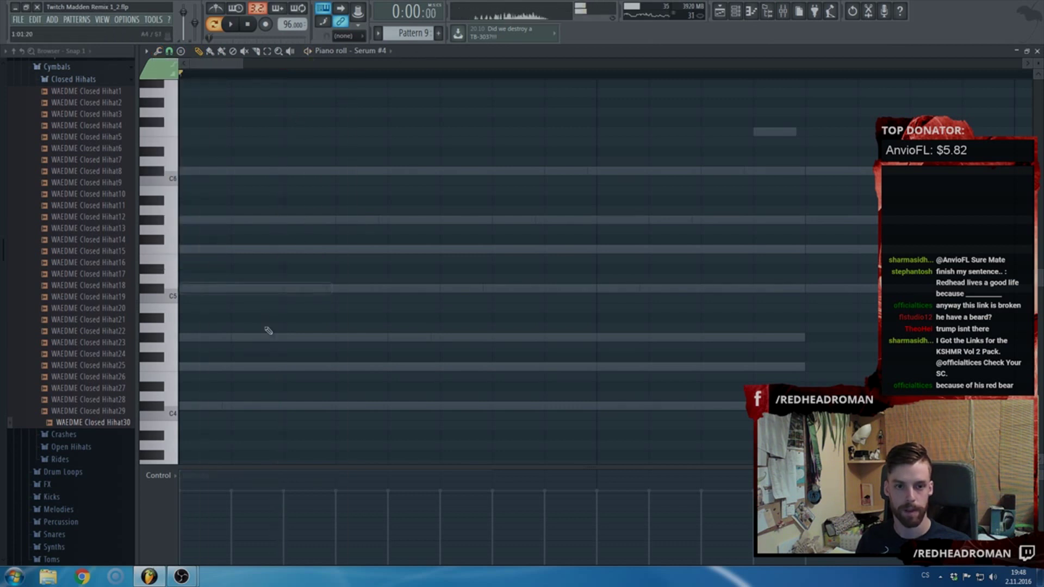
key("F7")
scroll(546, 359, "down", 2)
scroll(550, 361, "down", 1)
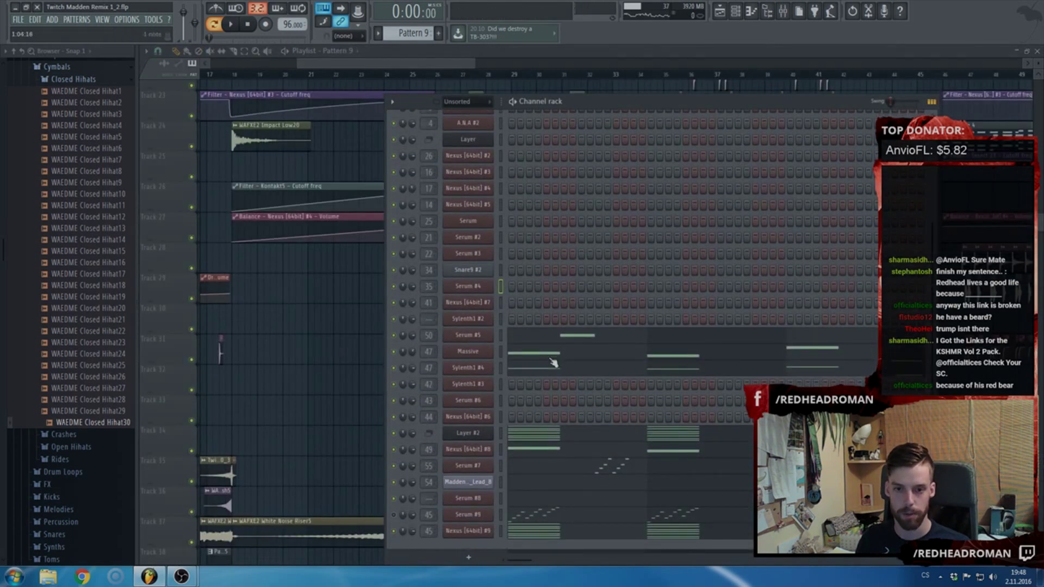
- Switch to Pattern 4 and open its Serum #4 channel in the piano roll
key("F6")
scroll(498, 289, "up", 8)
scroll(498, 290, "down", 3)
scroll(403, 296, "up", 5)
scroll(344, 279, "down", 4)
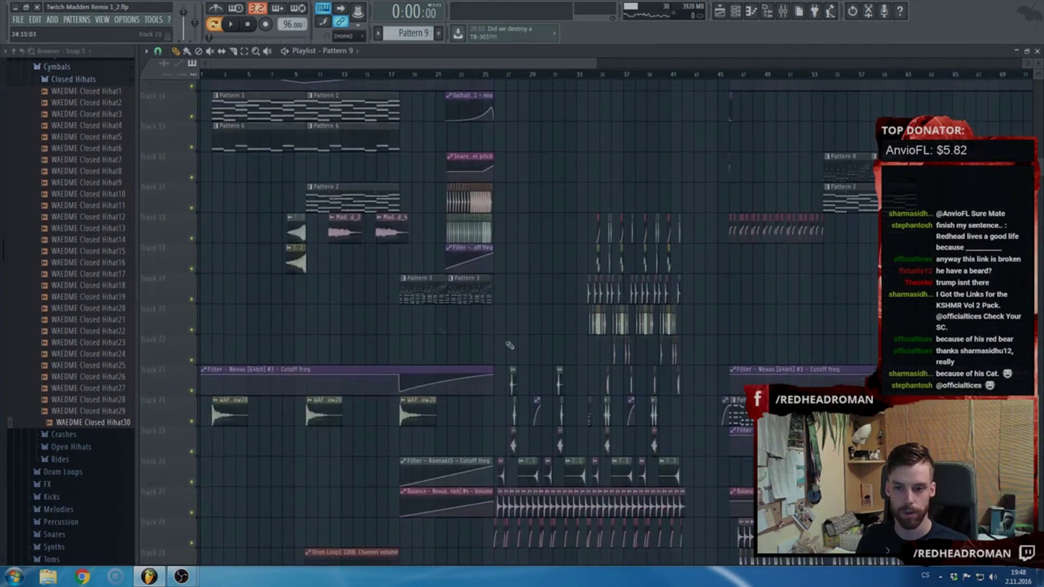
key("F6")
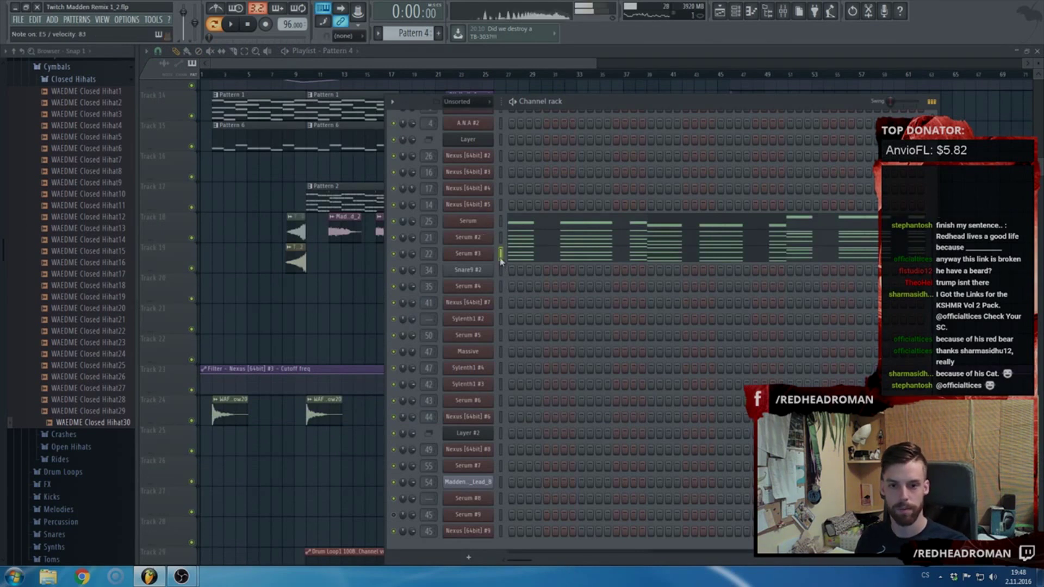
scroll(505, 298, "up", 3)
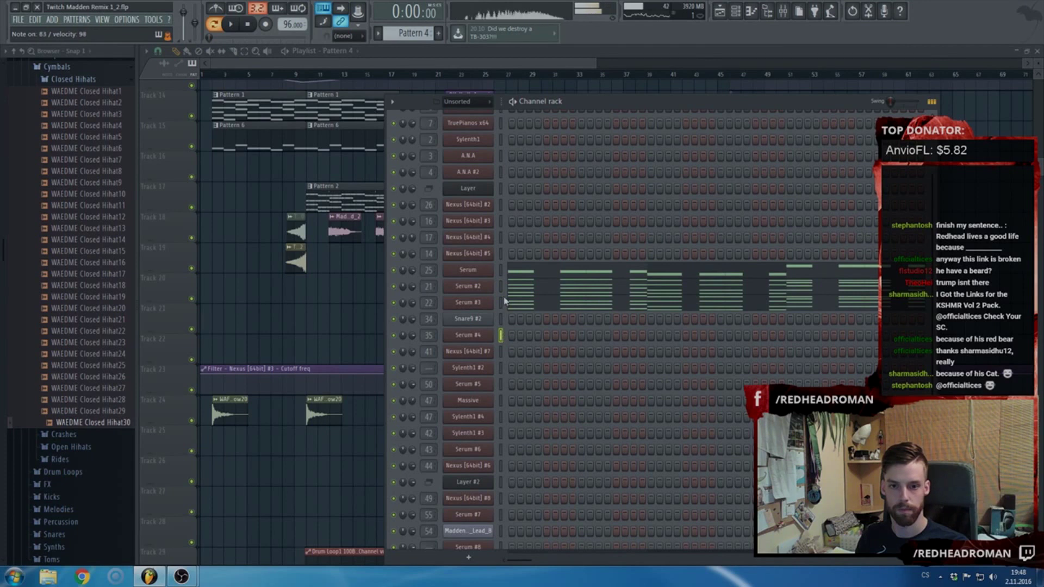
right_click(492, 333)
left_click(515, 337)
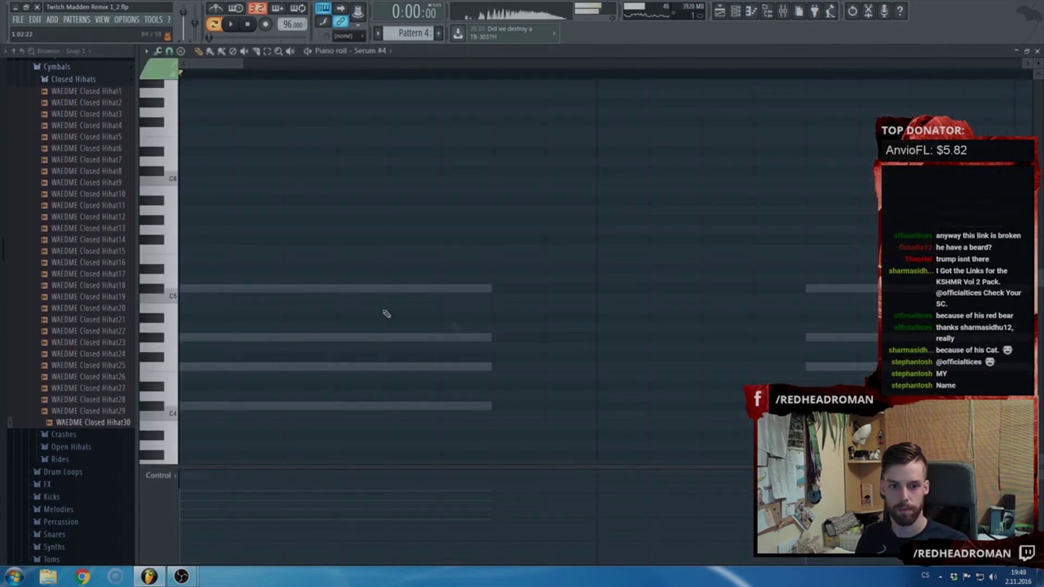
- Draw a C#4 note followed by a G#4 note at the start of Pattern 4 and return to the channel rack
scroll(386, 313, "down", 3)
left_click(200, 319)
left_click_drag(320, 263, 330, 246)
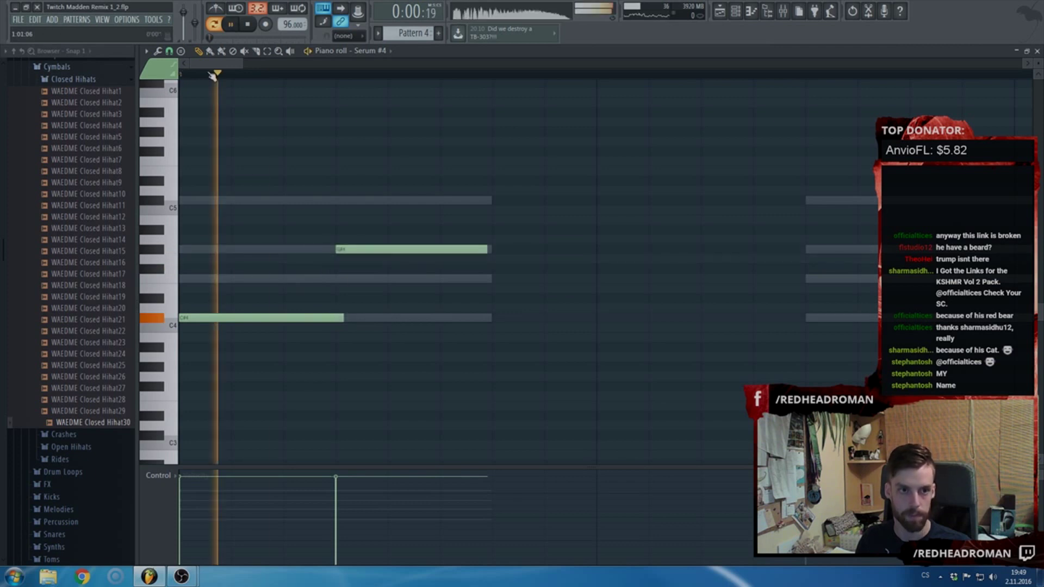
scroll(422, 240, "down", 3)
key("Escape")
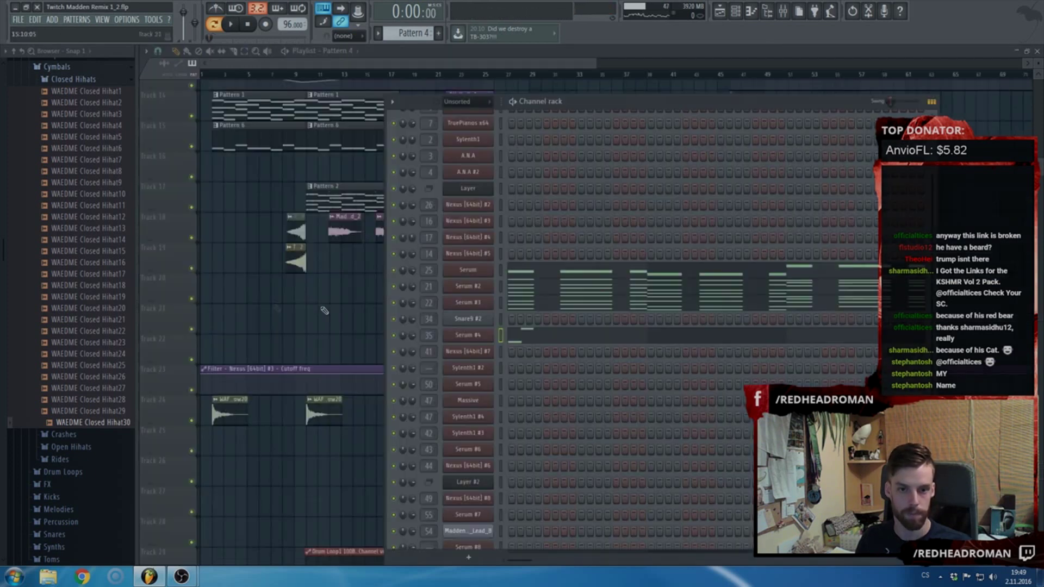
- Examine Serum #4's synth and channel settings during playback, and reopen its Pattern 4 notes
left_click(462, 335)
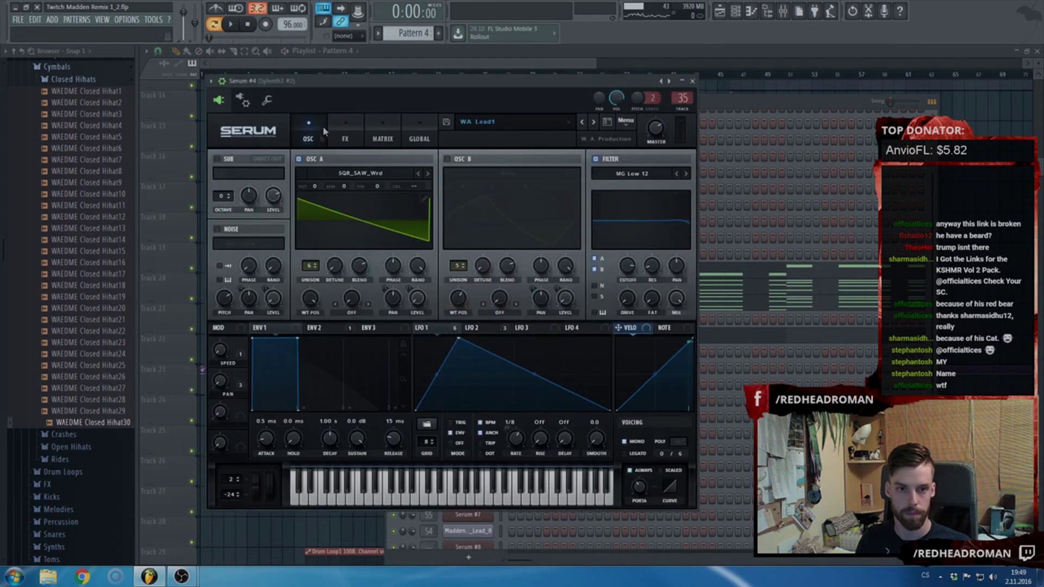
left_click(270, 100)
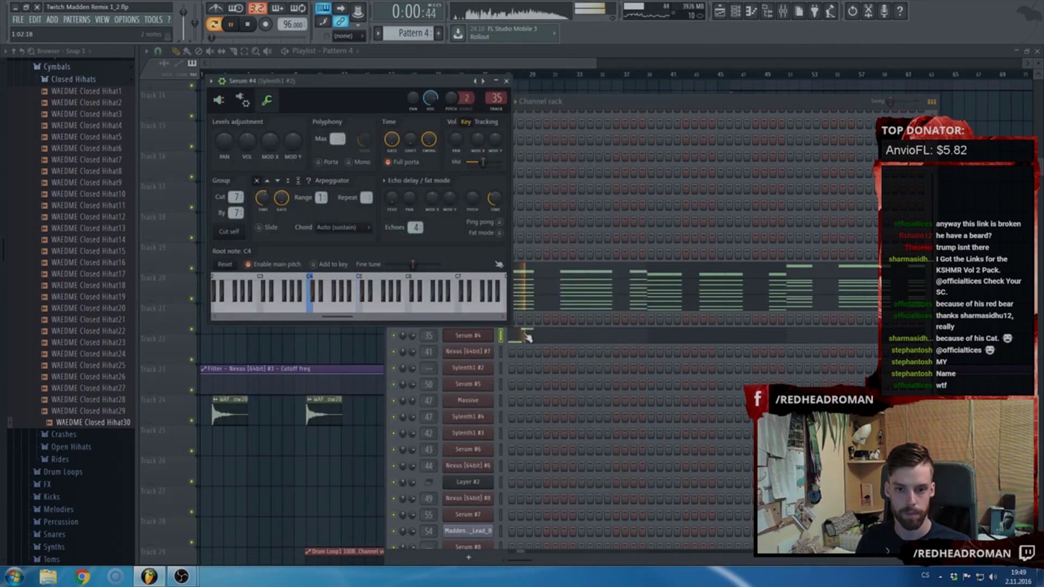
left_click(527, 336)
key("space")
- Add a C#5 note and a second G#4 note after the first two lead notes and audition the melody
scroll(410, 282, "down", 3)
left_click_drag(400, 181, 356, 201)
key("space")
scroll(409, 258, "down", 2)
key("space")
mouse_move(348, 261)
left_mouse_down()
mouse_move(333, 249)
mouse_move(372, 249)
left_mouse_up()
key("space")
key("space")
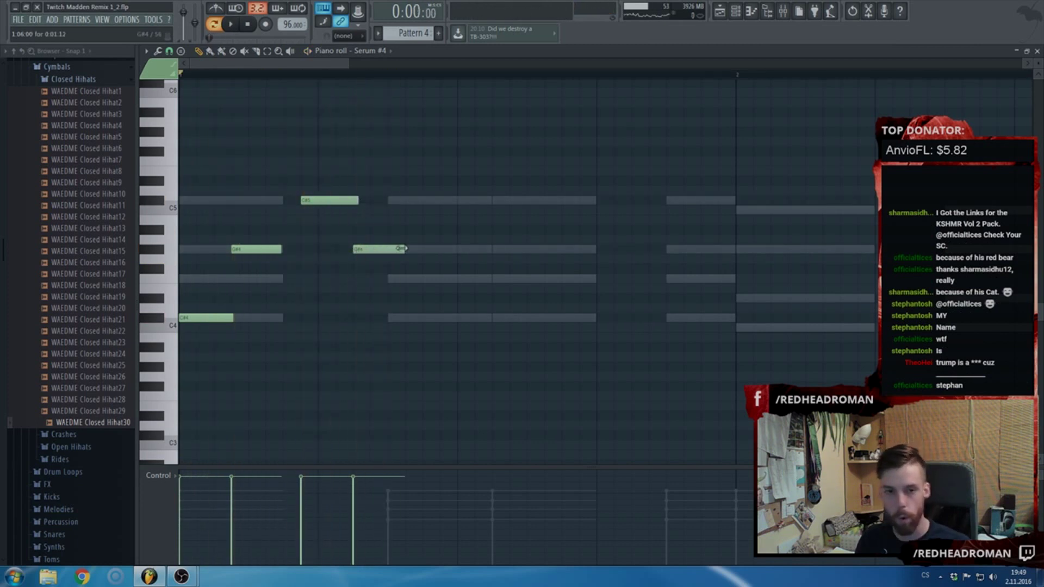
- Shorten the second G#4 note and continue the melody with short C#5 and F5 notes
left_click_drag(404, 249, 389, 250)
scroll(394, 242, "up", 3)
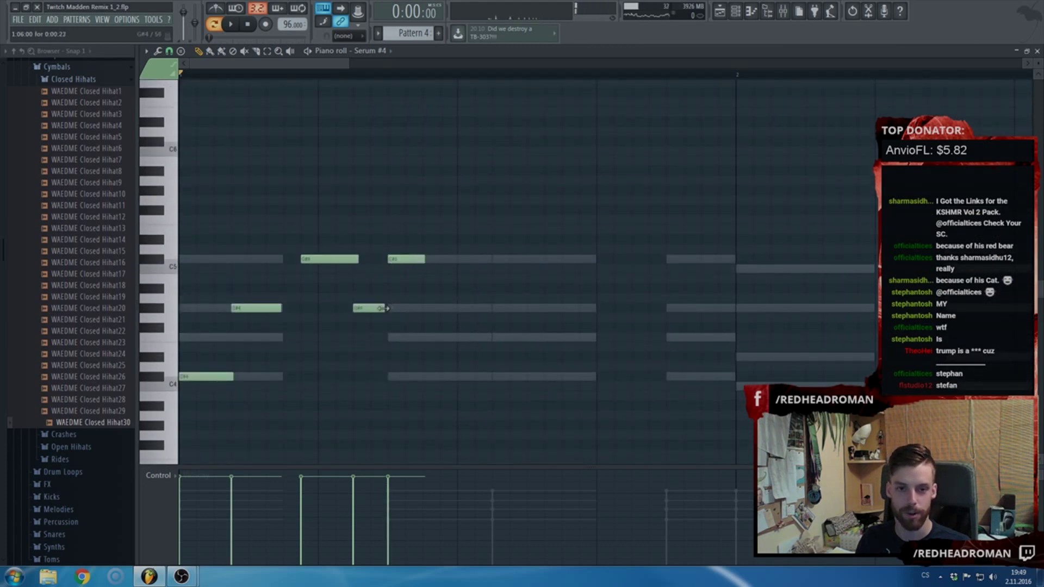
scroll(383, 350, "up", 2)
right_click(404, 346)
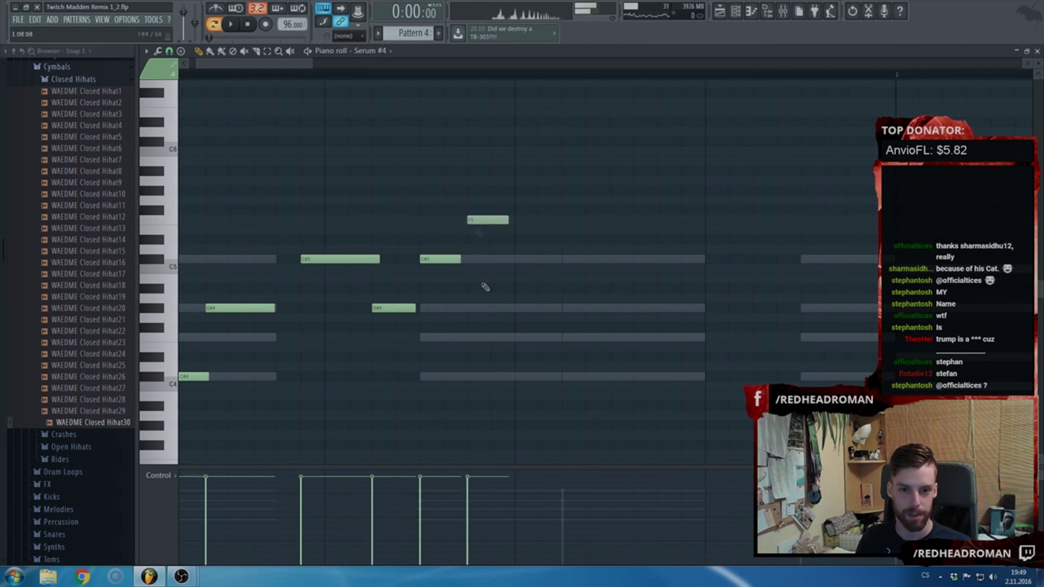
scroll(485, 287, "down", 2)
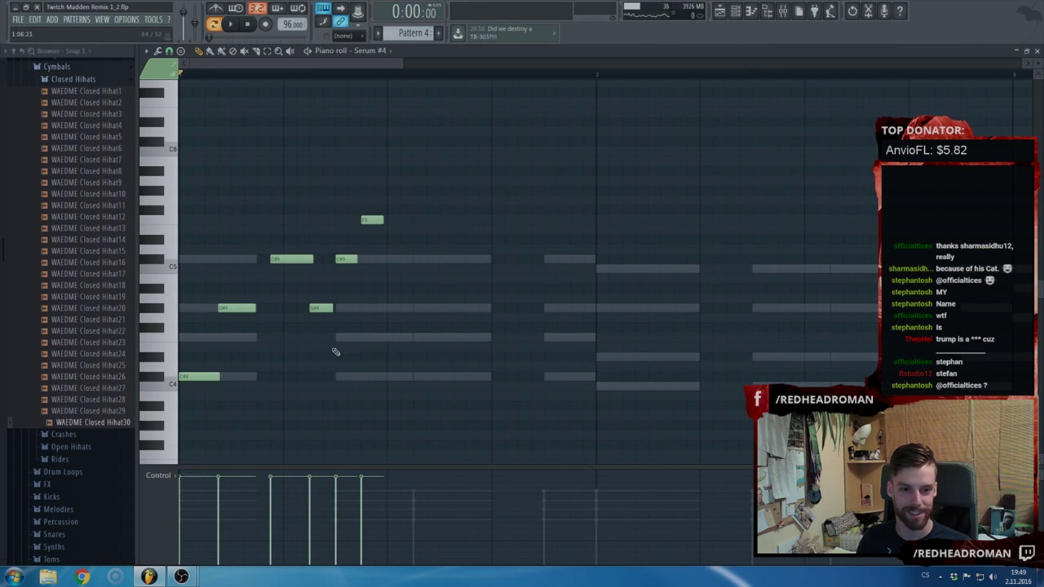
- Shift the second G#4 note later to where the short C#5 begins and delete both C#5 notes
key("space")
key("space")
key("space")
left_click_drag(321, 308, 347, 308)
key("space")
right_click(347, 259)
key("space")
right_click(293, 261)
key("space")
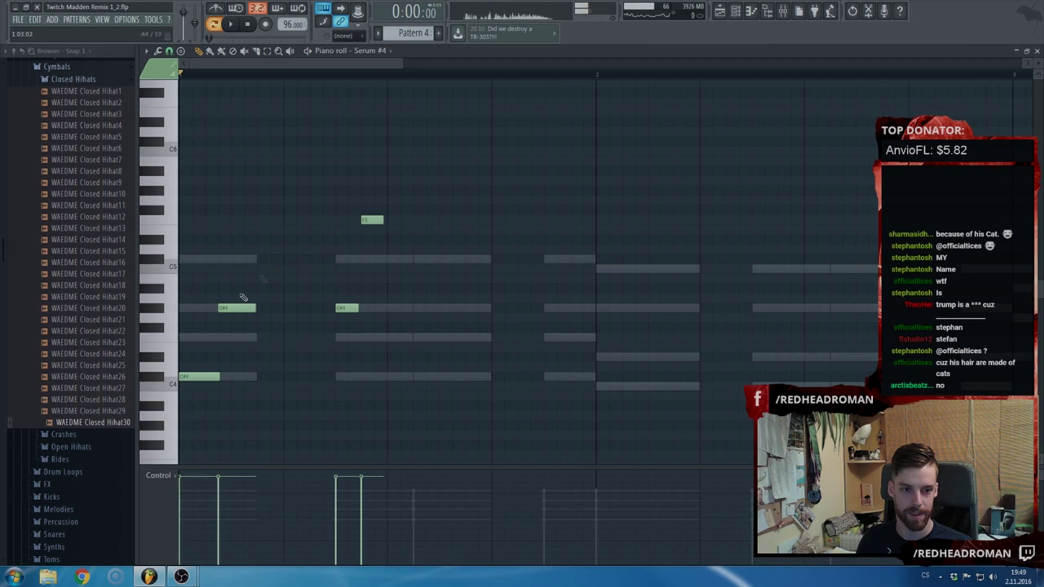
- Replace the opening C#4 note with a longer C#5 note and replay the melody
left_click_drag(200, 375, 260, 261)
key("space")
key("space")
key("space")
- Replace the two G#4 notes with an F4 note under the last F5, and add an F5 note at 1:02:00
left_click(263, 308)
key("space")
right_click(302, 308)
key("space")
left_click(311, 308)
key("space")
key("space")
key("space")
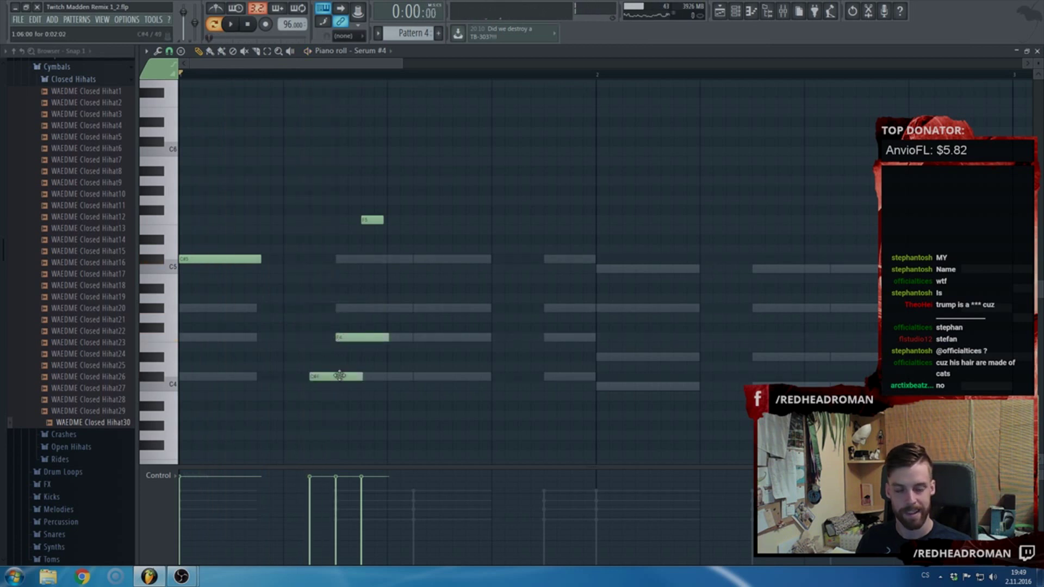
left_click_drag(207, 225, 207, 216)
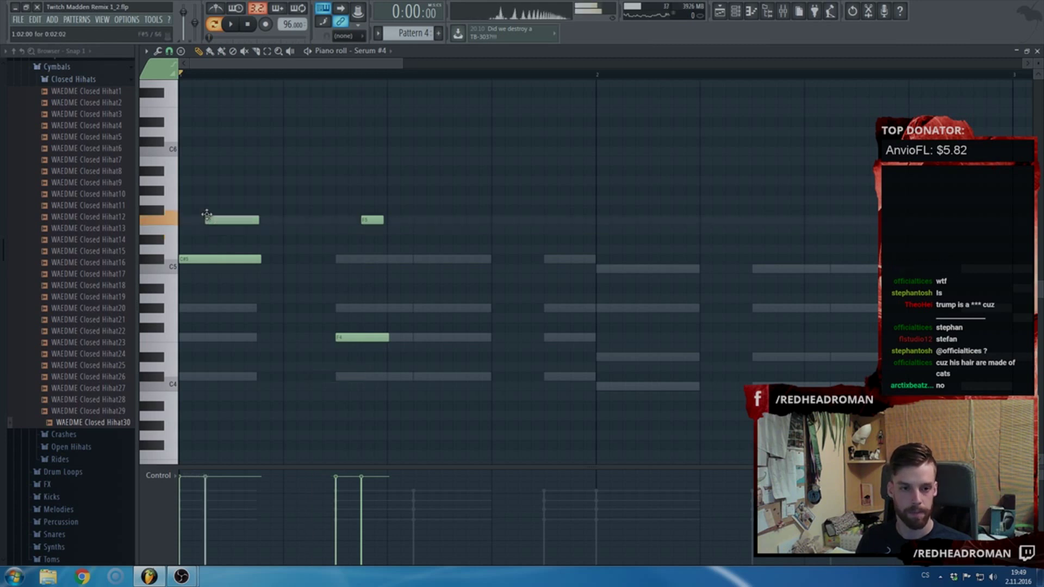
- Adjust the portamento time of Serum #4's WA Lead1 preset and check the Pattern 4 notes again
key("F7")
left_click(460, 338)
left_click(460, 338)
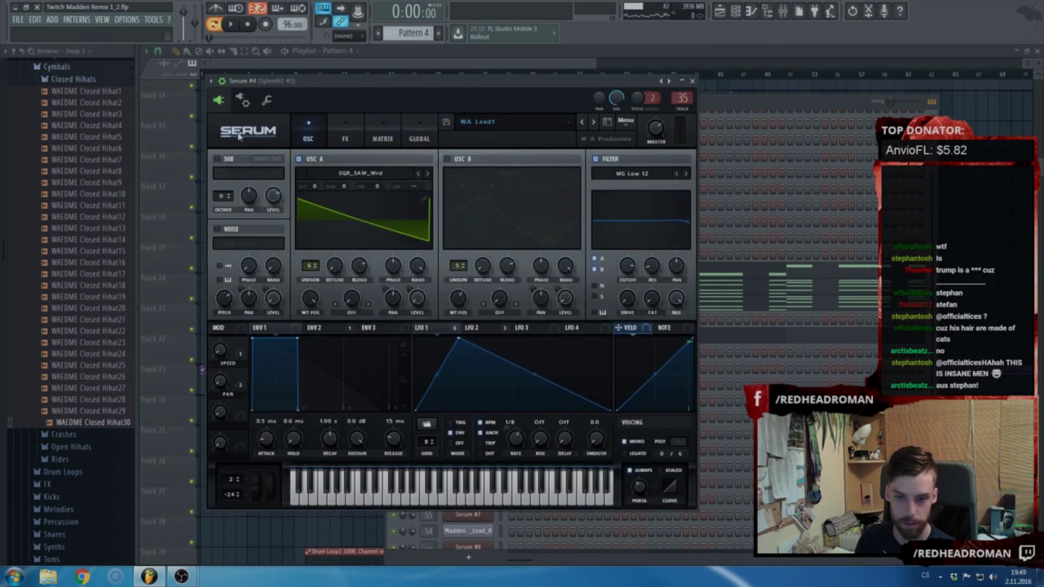
mouse_move(641, 486)
left_mouse_down()
mouse_move(649, 466)
mouse_move(640, 495)
left_mouse_up()
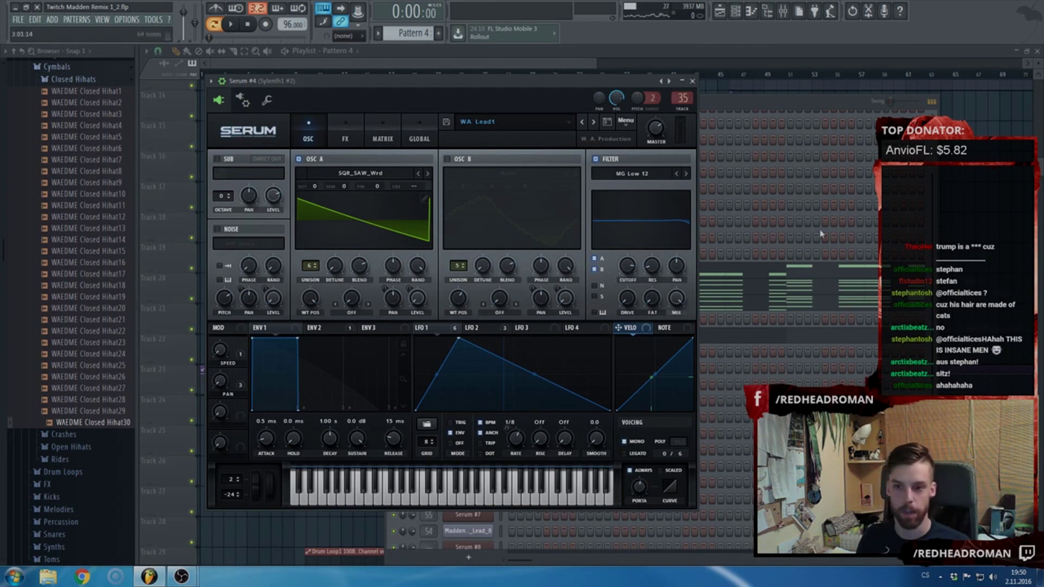
key("F7")
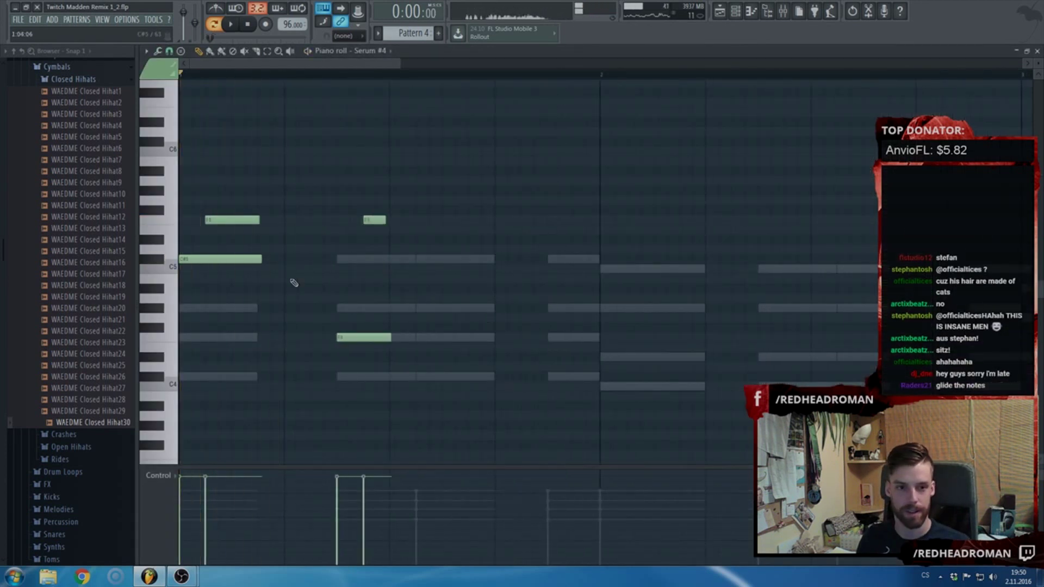
key("F7")
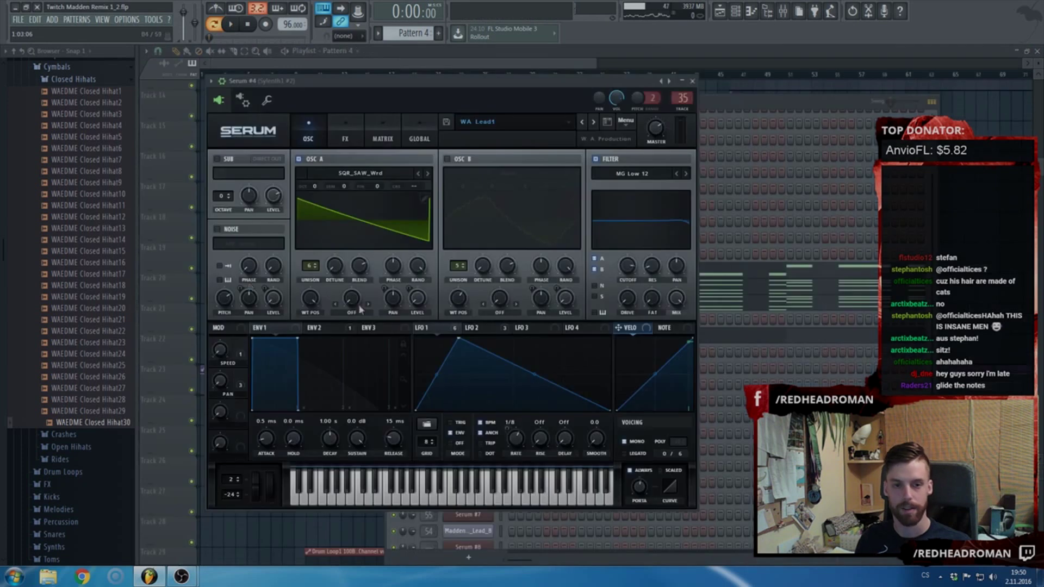
- Open Pattern 7 from the playlist, play it to hear Serum #4's glide and close the synth
left_click(746, 110)
left_click(545, 74)
scroll(863, 219, "up", 3)
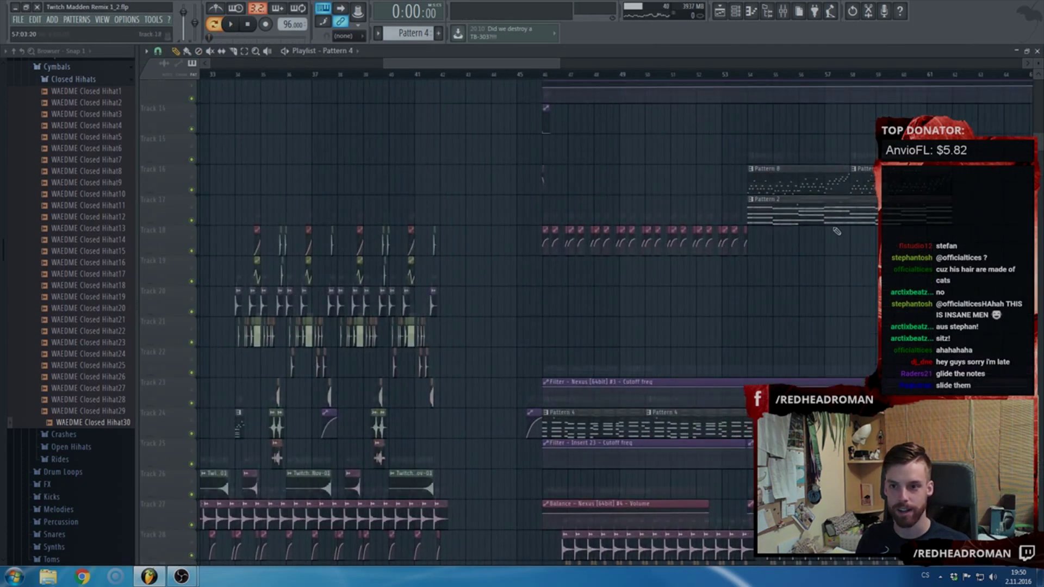
scroll(821, 240, "up", 4)
double_click(592, 143)
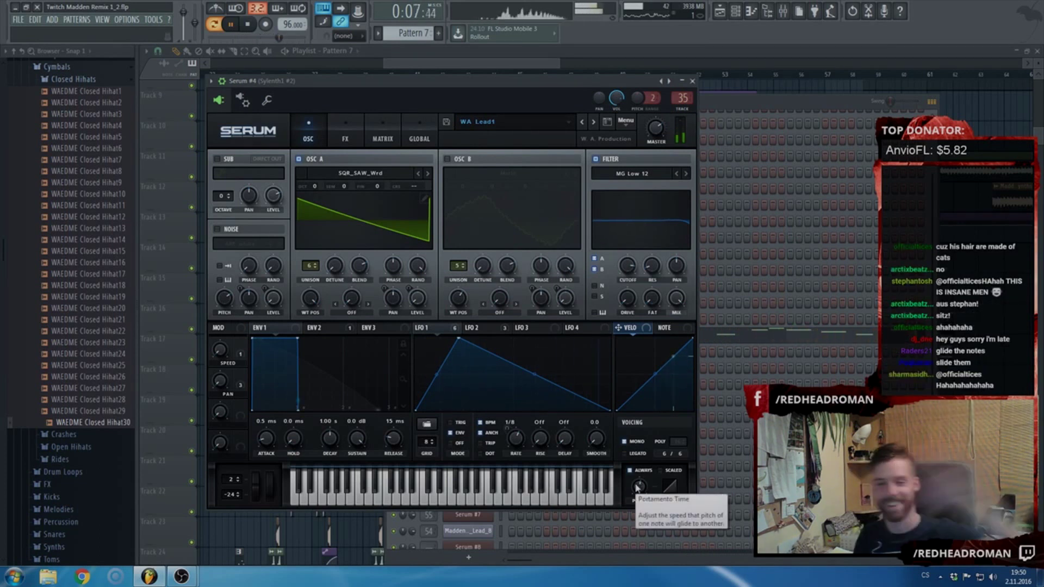
key("space")
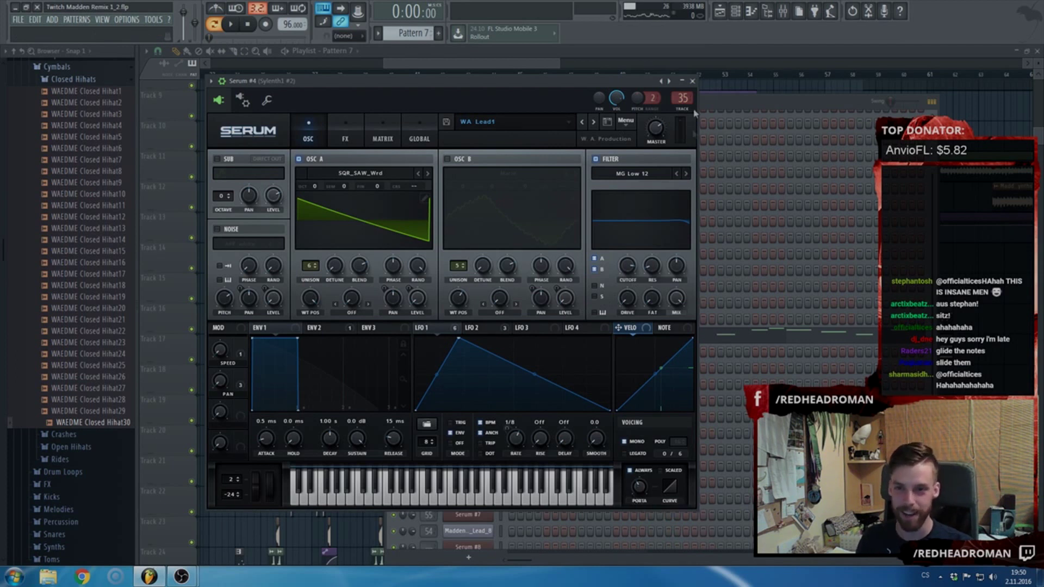
left_click(692, 81)
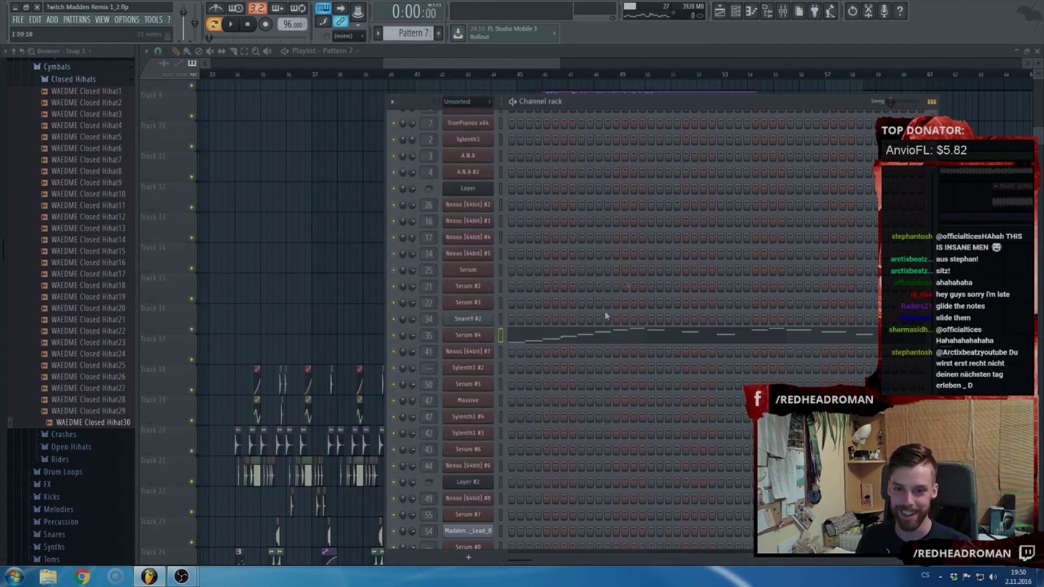
- Set Serum #4's portamento time to 27 ms during playback and close the synth
left_click(479, 337)
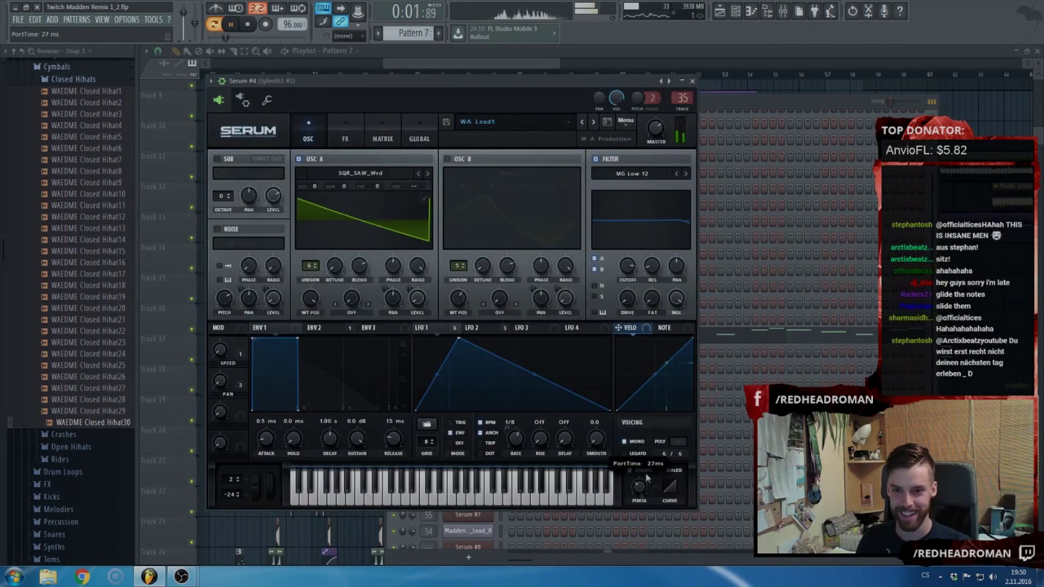
left_click(693, 80)
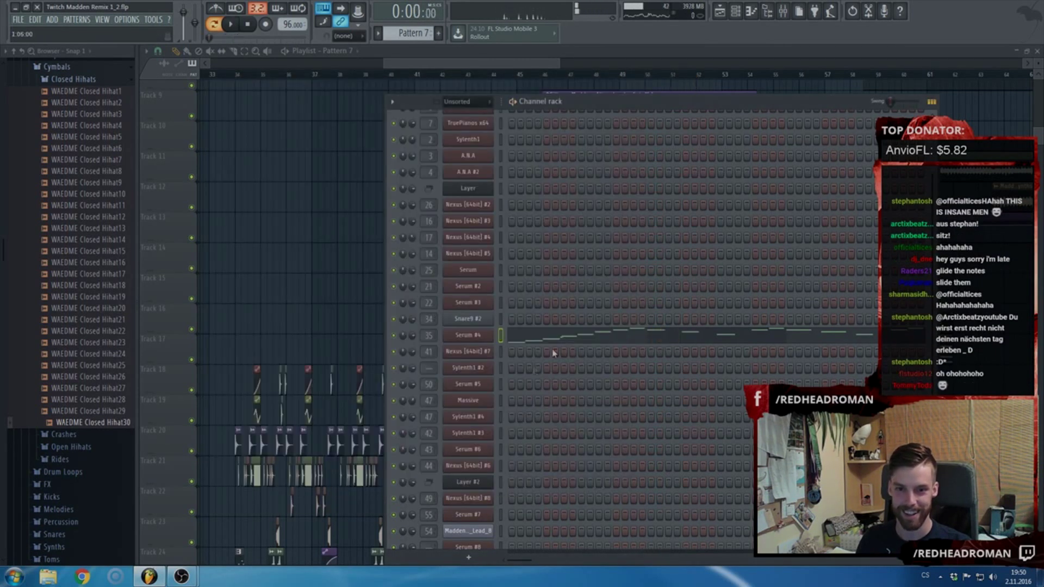
- Open Serum #4's notes in Pattern 4, place a C#4 note at the start and play the melody
left_click(494, 53)
scroll(632, 345, "down", 3)
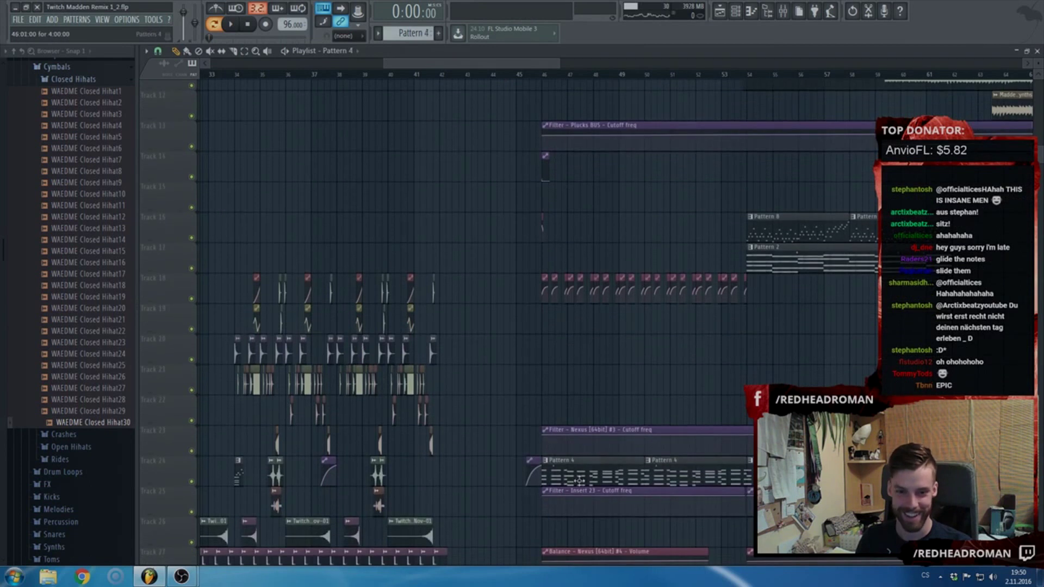
double_click(580, 478)
left_click(554, 340)
left_click_drag(238, 348, 182, 379)
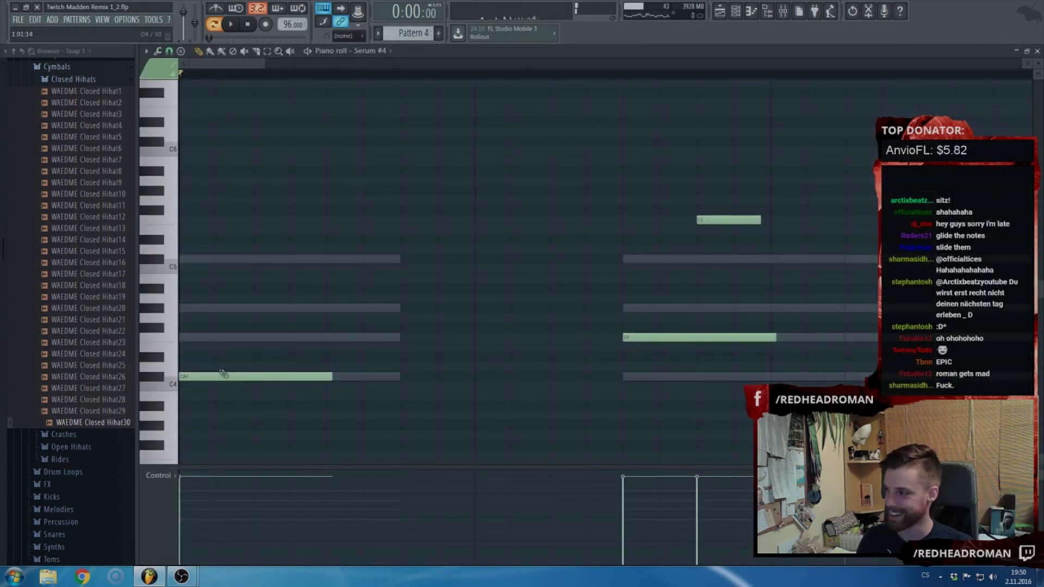
scroll(226, 371, "down", 1)
key("space")
key("space")
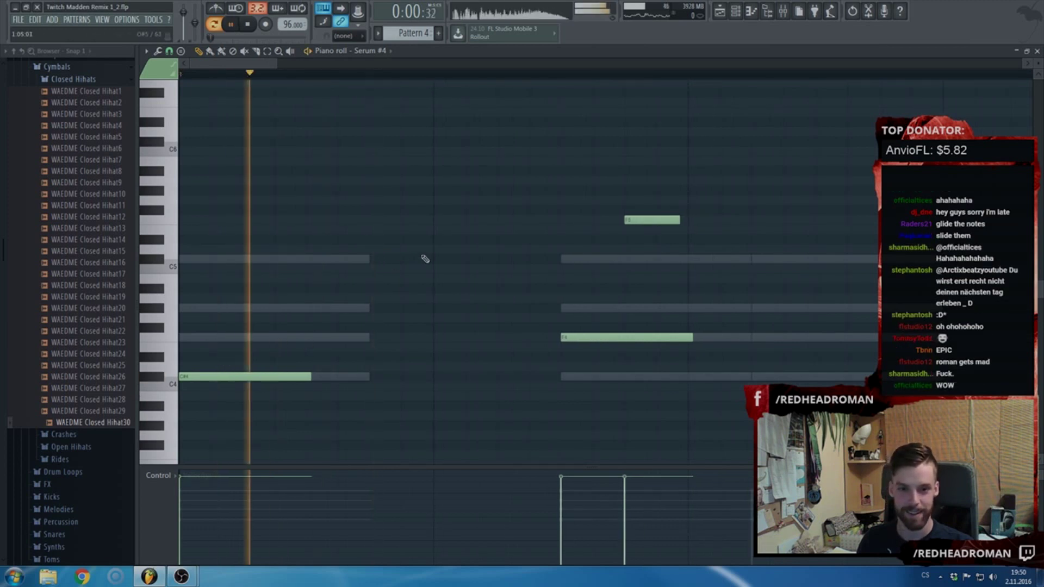
- Add an F#5 note at 1:05:00 and swap the F4 note at 1:07:00 for a C#5 note
left_click(438, 210)
key("space")
left_click(565, 259)
key("space")
right_click(599, 338)
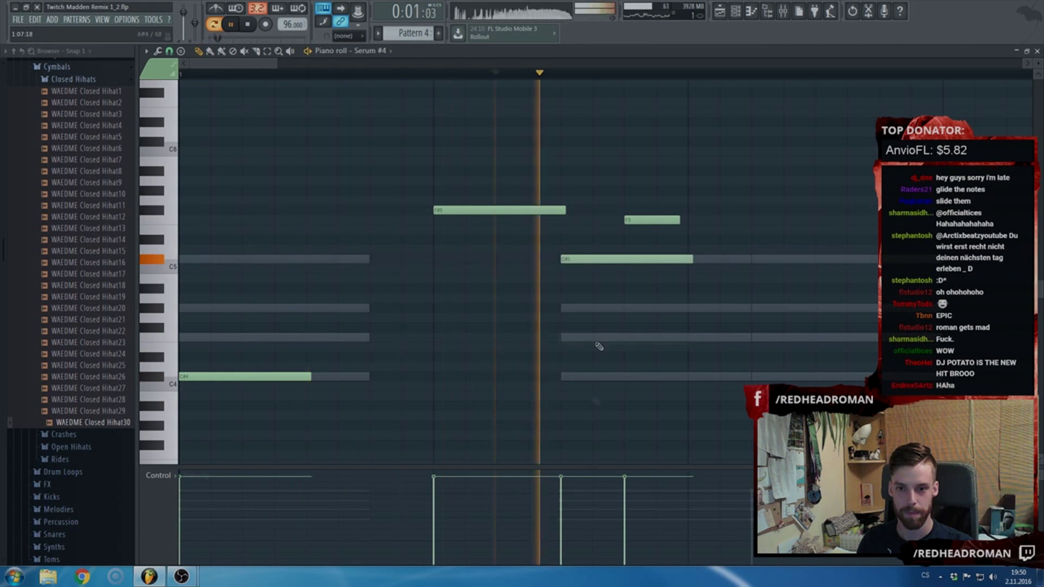
- Lower the note at 1:05:00 to F5 and delete the F5 and C#5 notes that follow it
right_click(653, 220)
left_click_drag(505, 211, 506, 221)
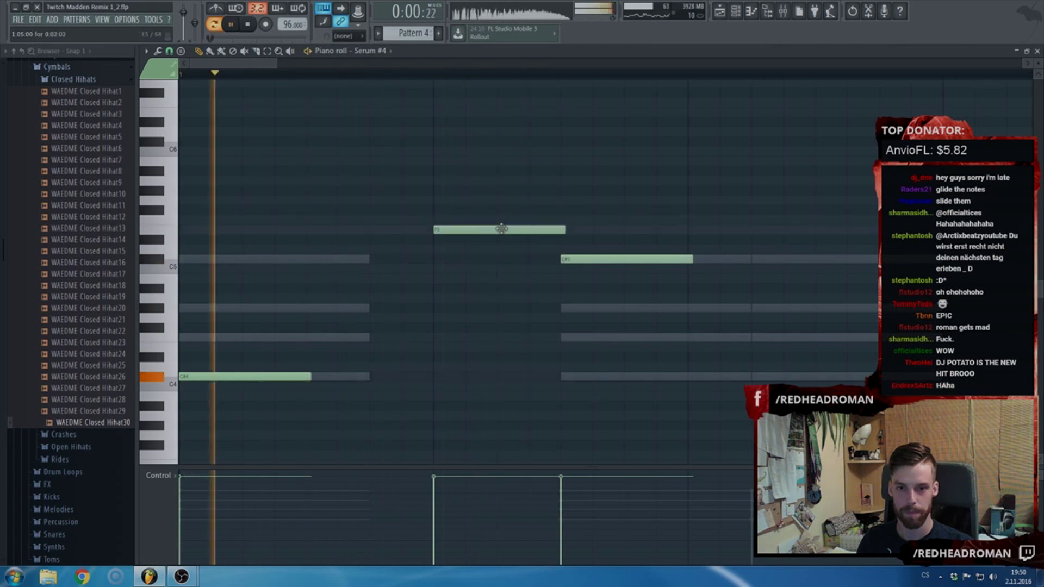
right_click(596, 259)
key("space")
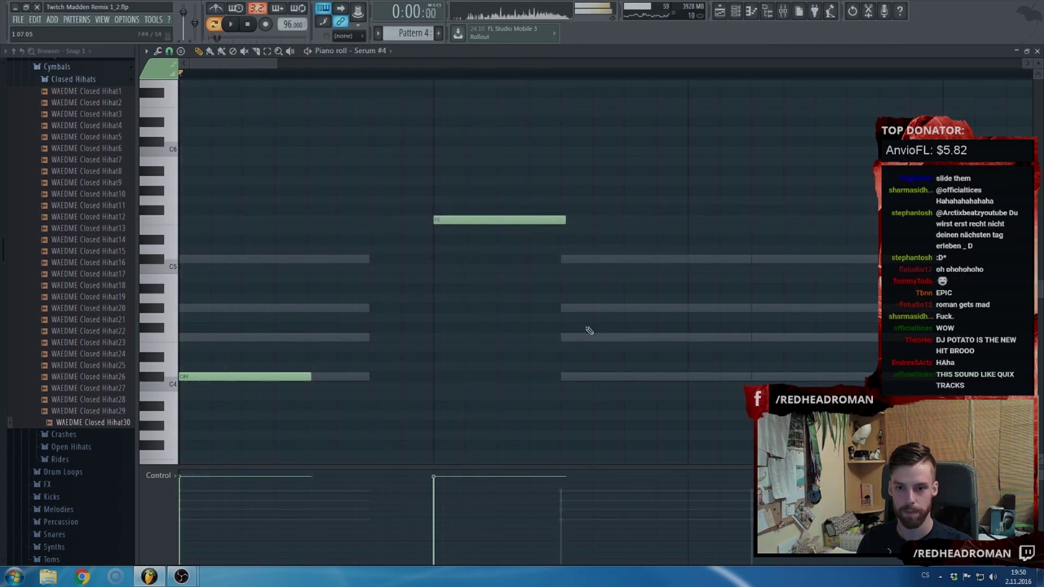
- Add a one-step F4 note at 1:07:00 and a C#5 note at 1:08:00, slightly shortening the F5 note before them
left_click(566, 337)
key("space")
left_click_drag(689, 336, 625, 337)
left_click_drag(566, 220, 560, 221)
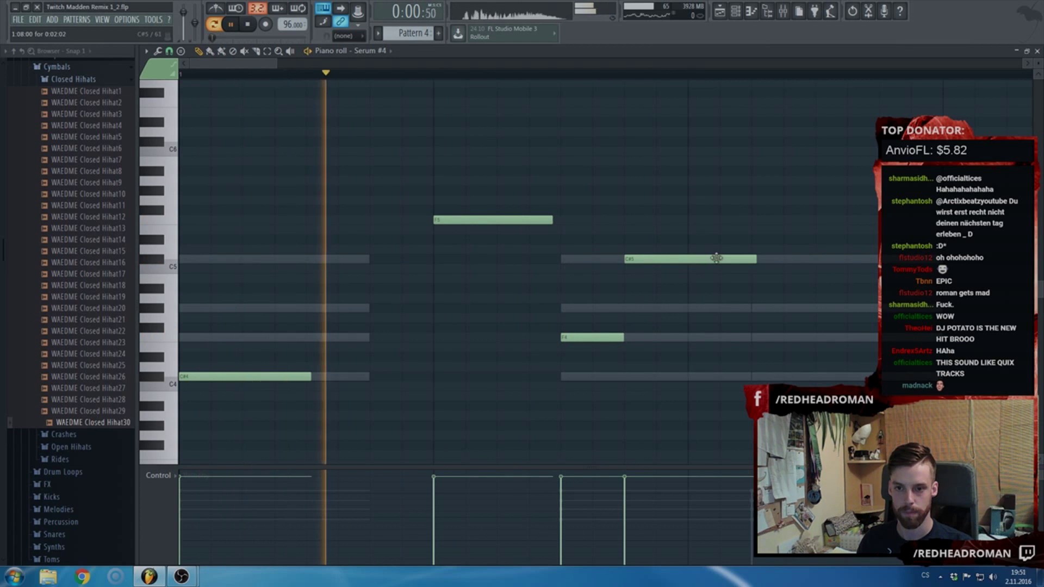
- Slightly shorten the C#5 note and add a short C#4 note at 1:10:00 and a G#4 note at 1:11:00
left_click_drag(749, 340, 751, 379)
left_click_drag(871, 376, 845, 377)
left_click_drag(755, 259, 744, 259)
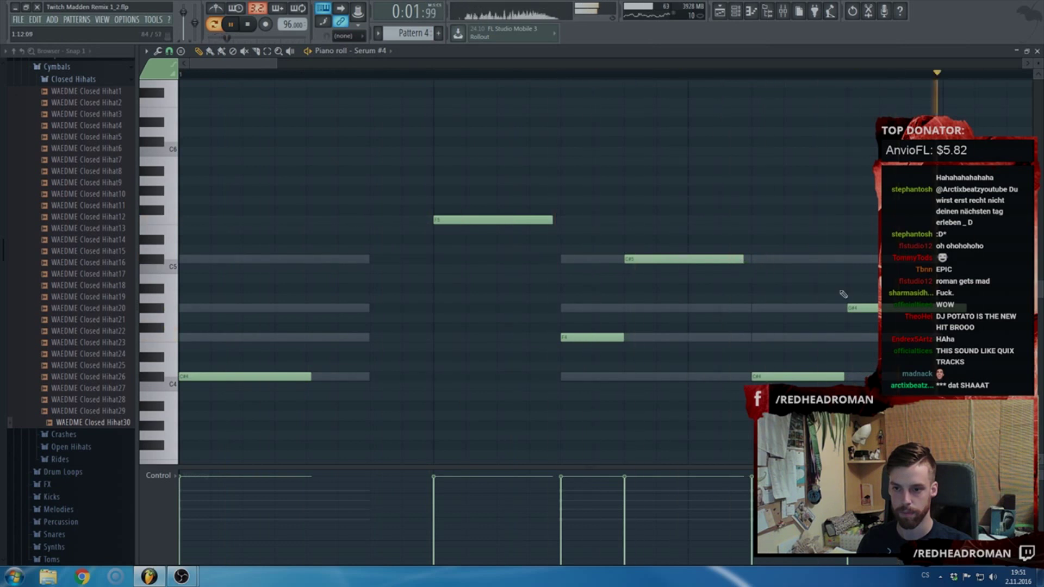
right_click(857, 308)
key("space")
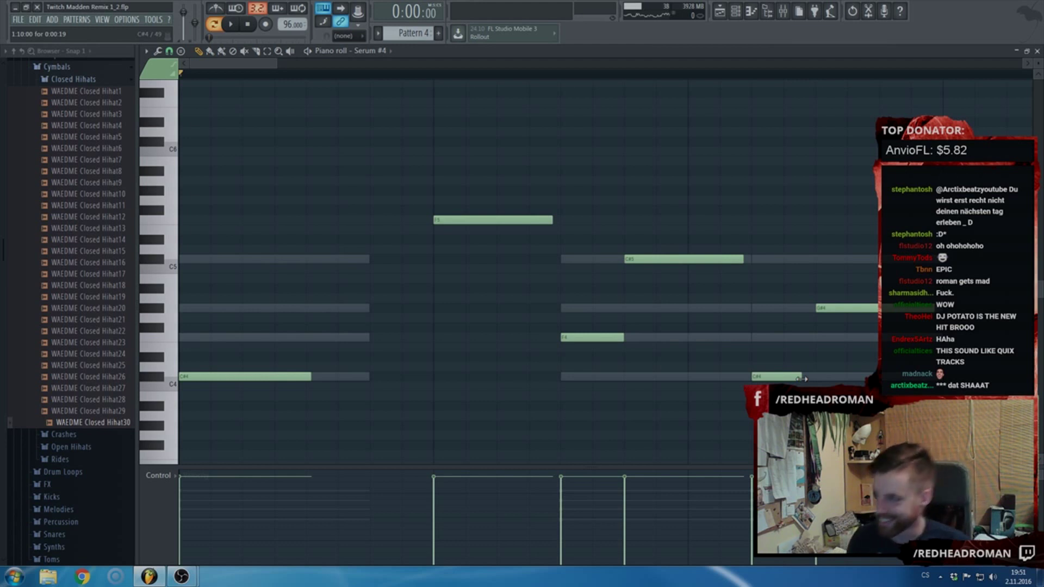
- Replay the melody and add a short B3 note at 1:13:00
scroll(804, 379, "down", 1)
scroll(805, 381, "down", 3)
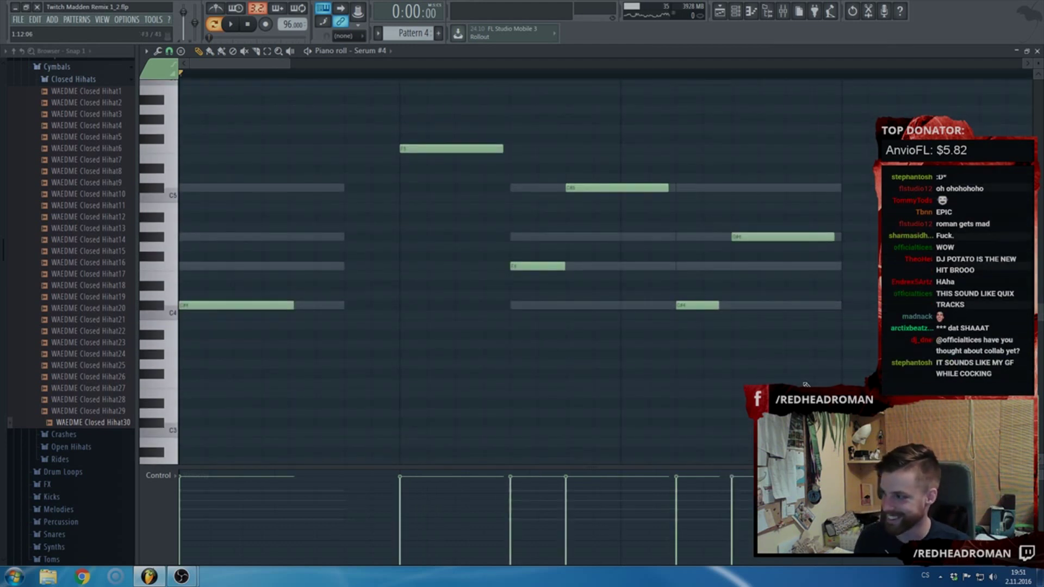
scroll(799, 376, "up", 1)
key("space")
scroll(700, 361, "down", 1)
key("space")
scroll(696, 316, "down", 1)
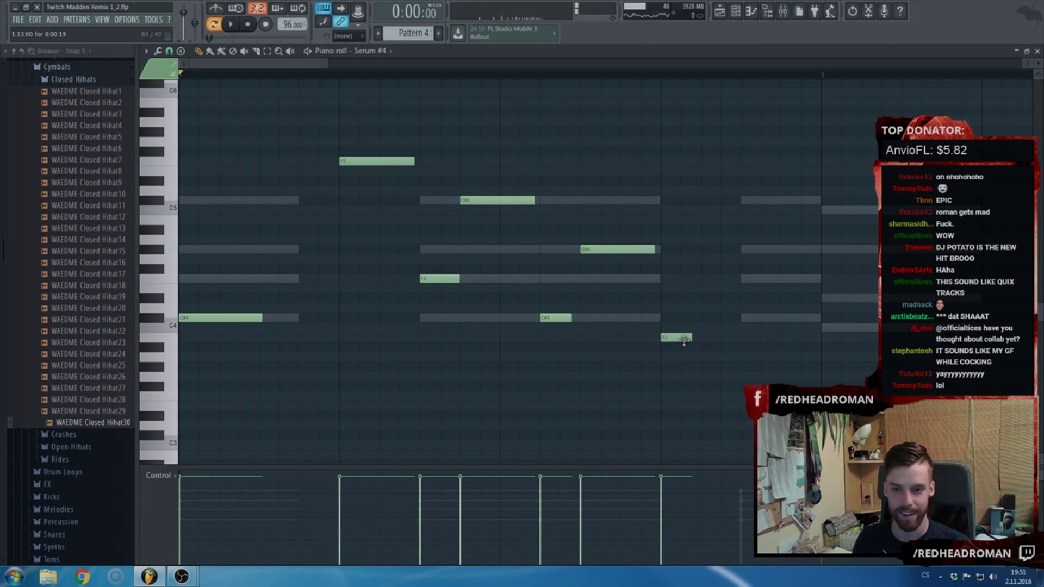
- Play the melody again and lower the note at 1:13:00 to A#3
scroll(658, 343, "down", 1)
key("space")
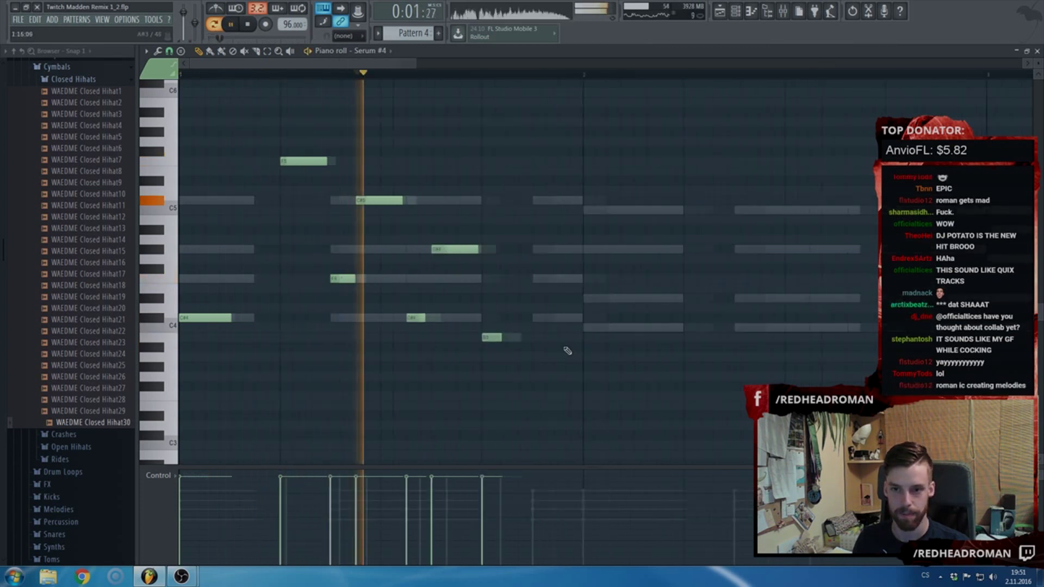
scroll(560, 353, "down", 1)
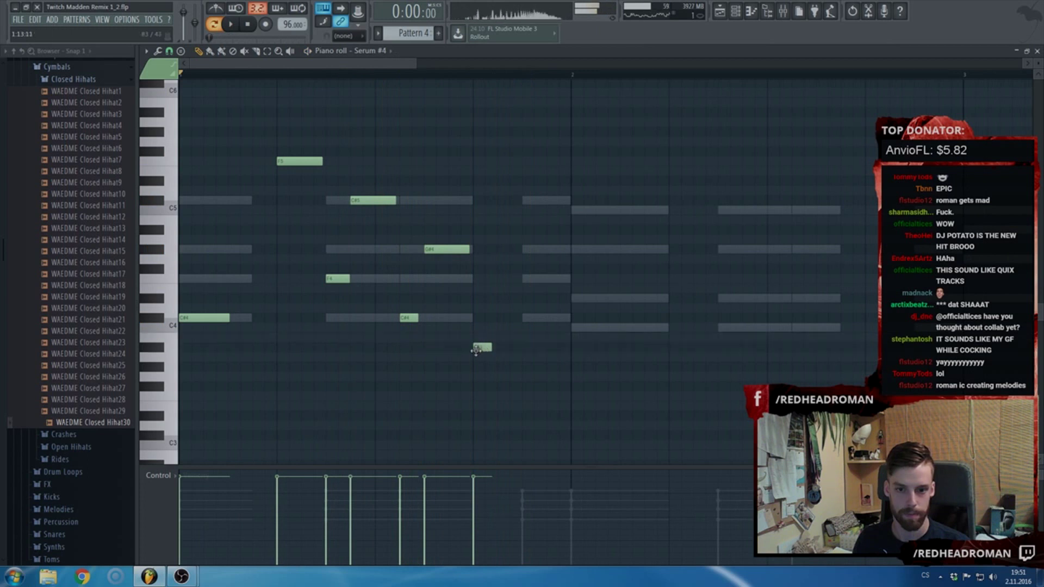
- Complete the first bar of the Serum #4 melody with a longer F4 note followed by a short C#4 note
left_click_drag(518, 318, 540, 279)
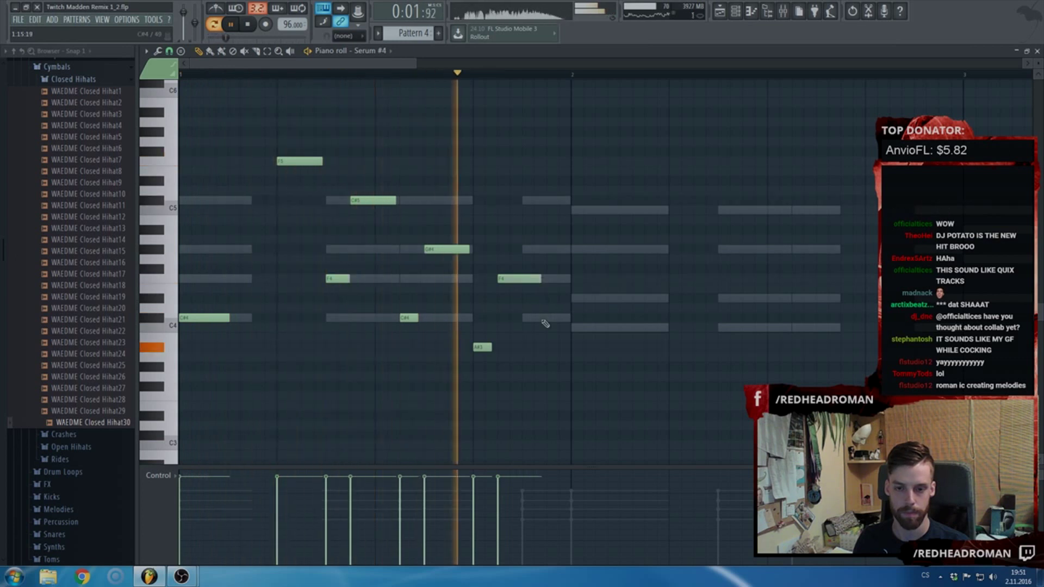
key("space")
left_click_drag(549, 318, 538, 318)
key("space")
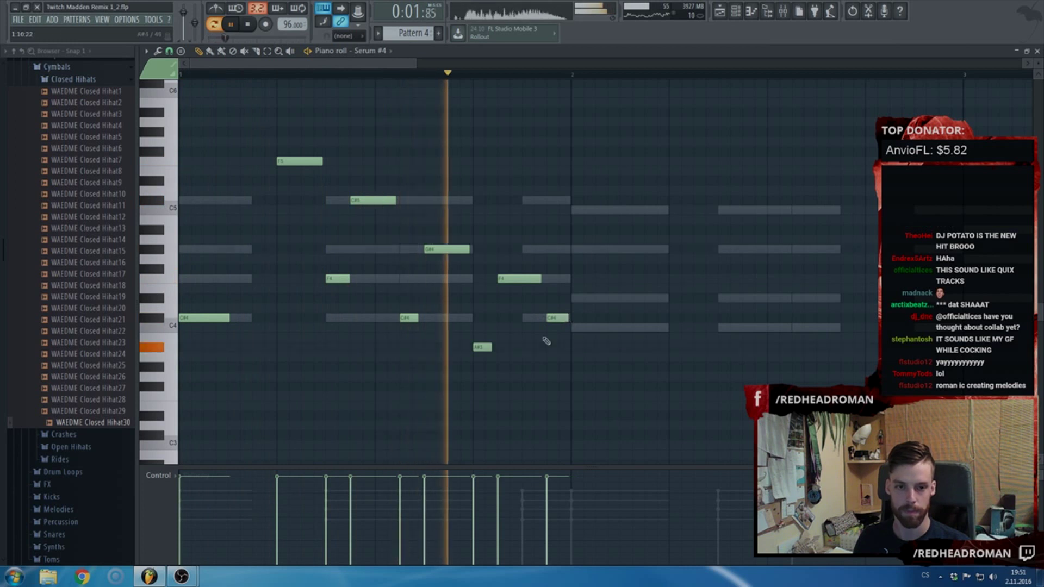
- Duplicate the first bar's melody into bar 2 starting on C4, deselect the copies and play the pattern
key("ctrl+a")
left_click_drag(211, 319, 607, 338)
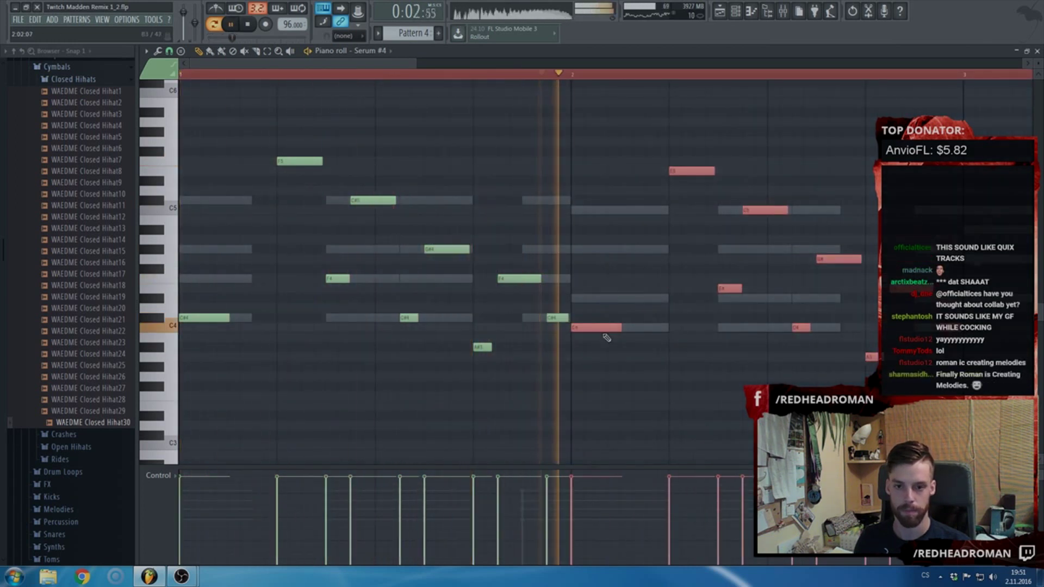
key("space")
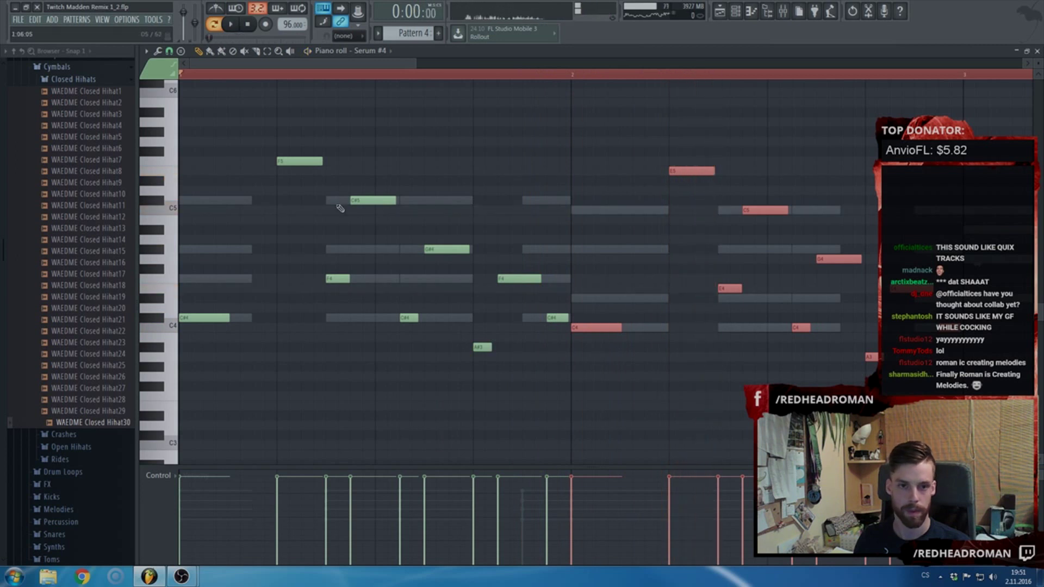
left_click_drag(309, 170, 286, 163)
key("space")
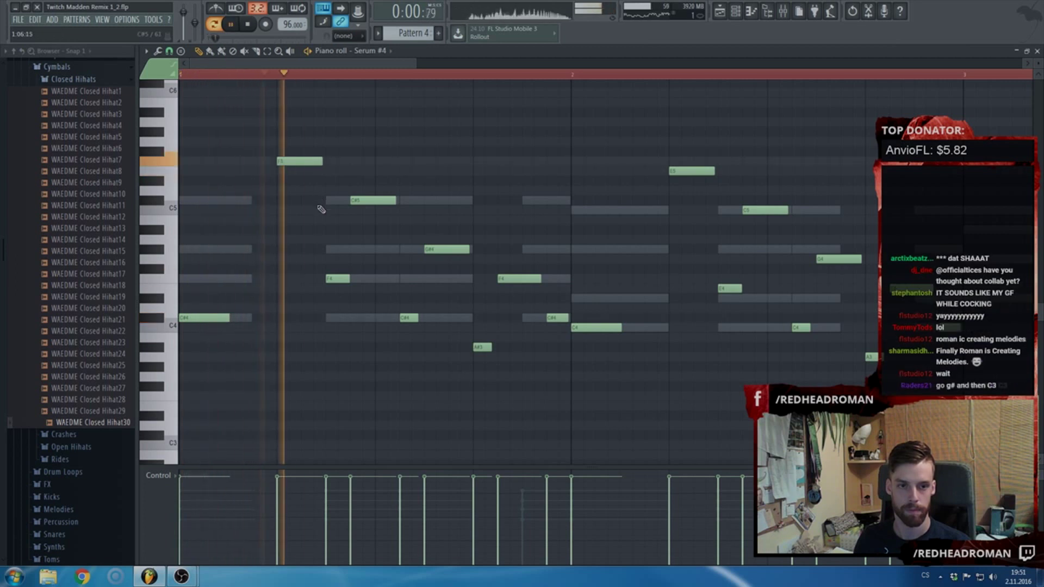
scroll(321, 210, "down", 2, "ctrl")
scroll(321, 209, "down", 1)
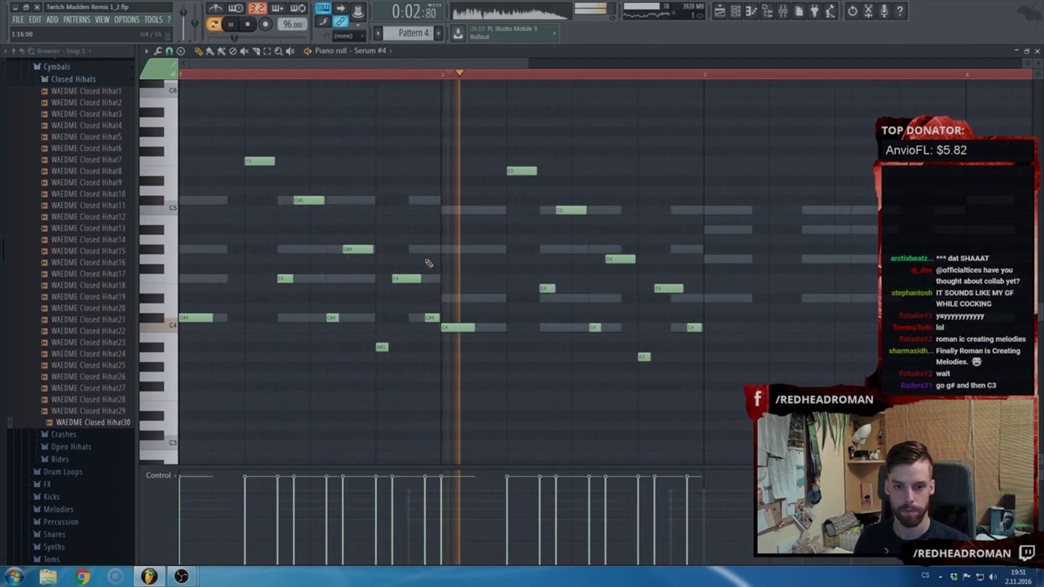
- Fit bar 2 to its chord by moving E5 to D#5, both E4 notes to D#4, G4 to G#4 and A3 to G#3
key("space")
left_click_drag(515, 169, 516, 179)
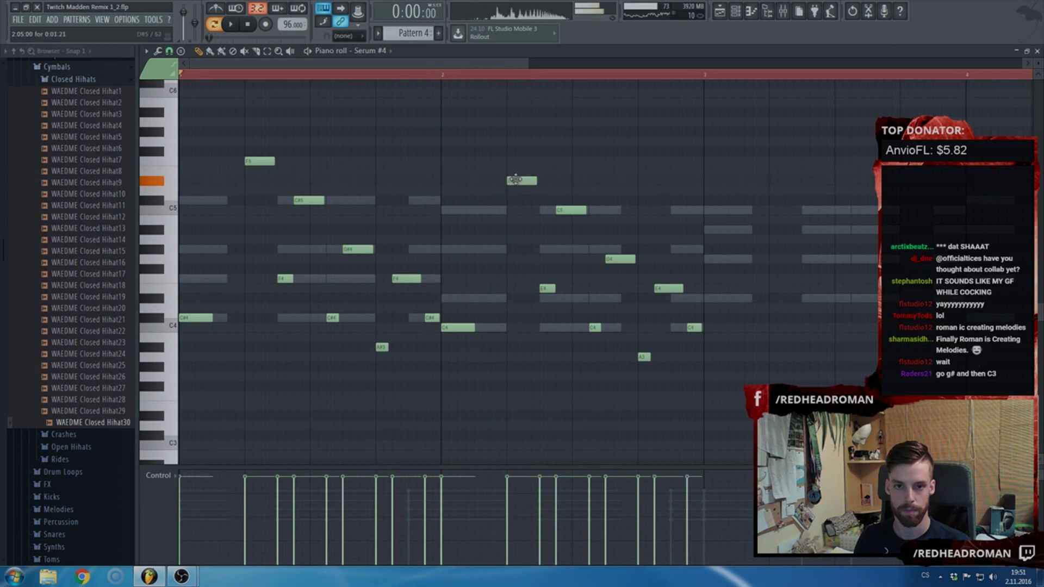
left_click(434, 75)
key("space")
left_click_drag(547, 289, 547, 298)
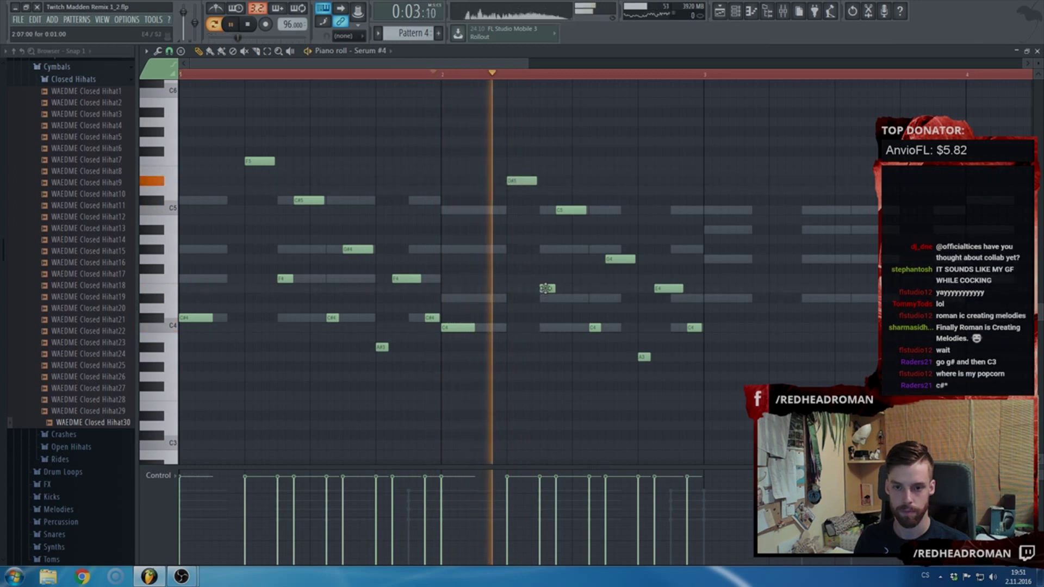
key("space")
left_click_drag(613, 259, 613, 257)
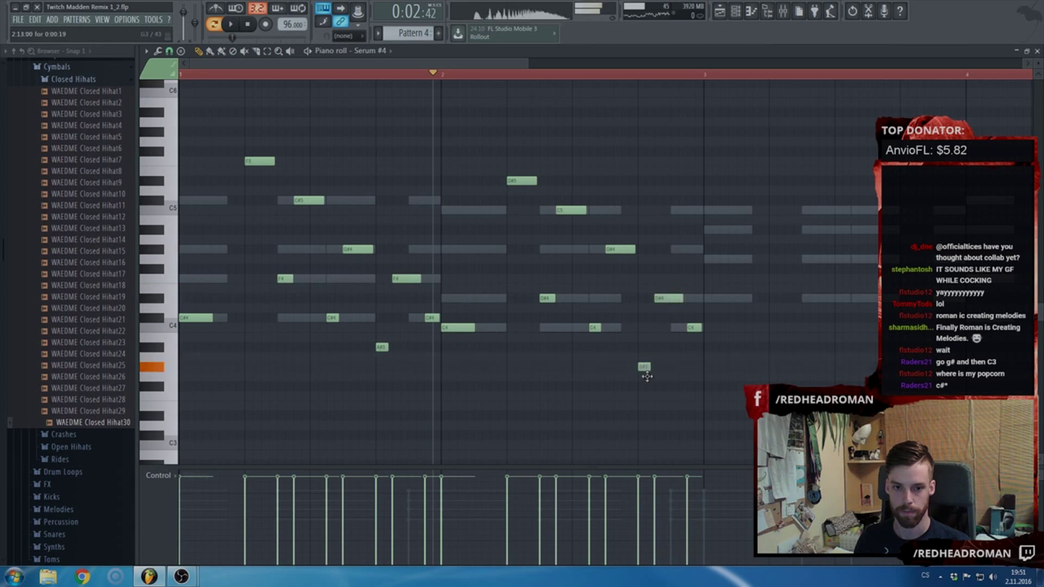
key("space")
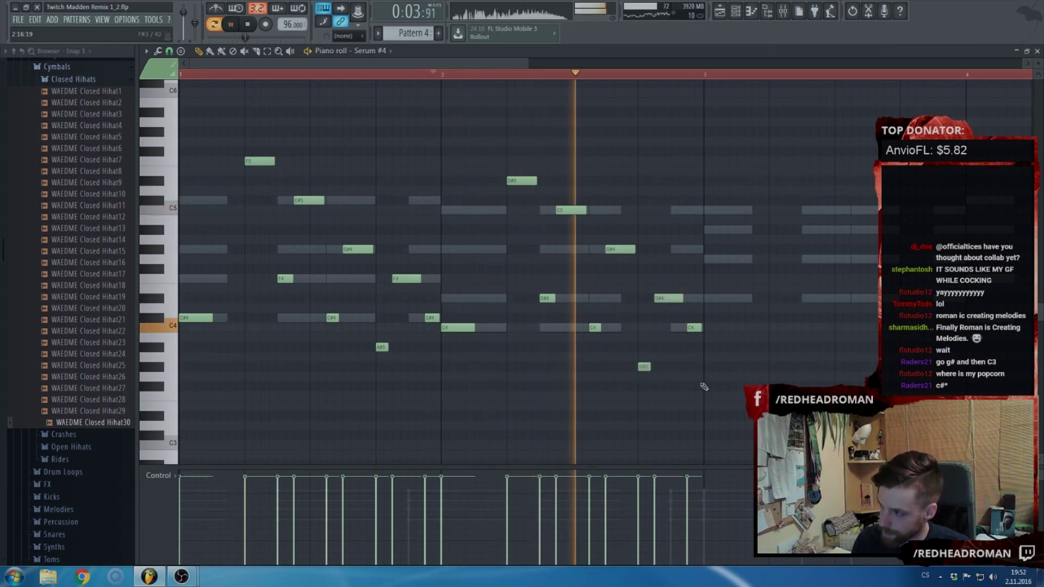
- Duplicate the two-bar melody into bars 3 and 4 with the copy starting on D#4, then deselect the copied notes
scroll(650, 389, "down", 1)
scroll(650, 388, "down", 1)
key("space")
scroll(638, 388, "down", 2)
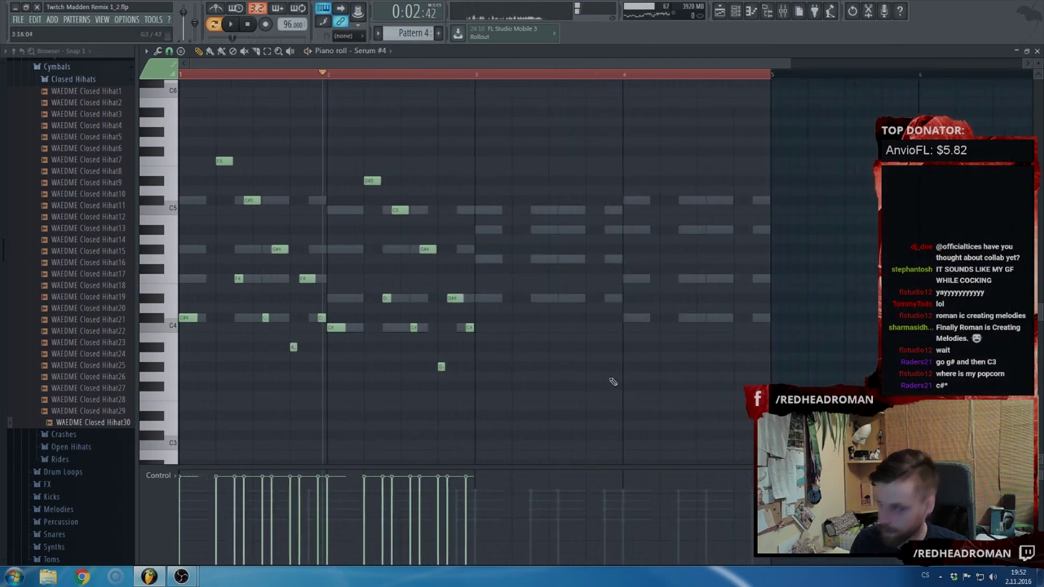
key("ctrl+a")
mouse_move(187, 317)
left_mouse_down()
mouse_move(481, 317)
mouse_move(482, 295)
left_mouse_up()
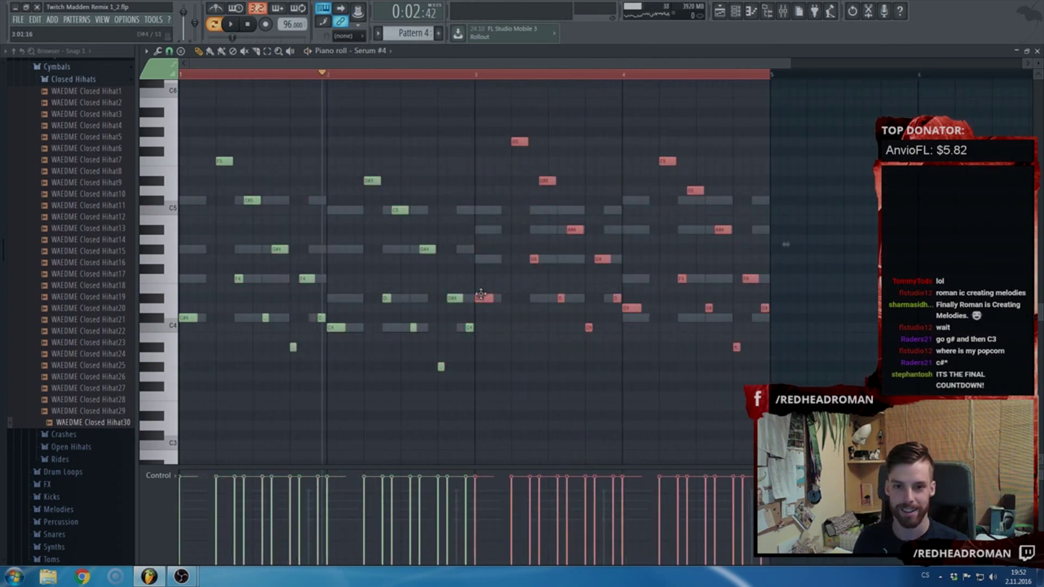
scroll(539, 318, "up", 2)
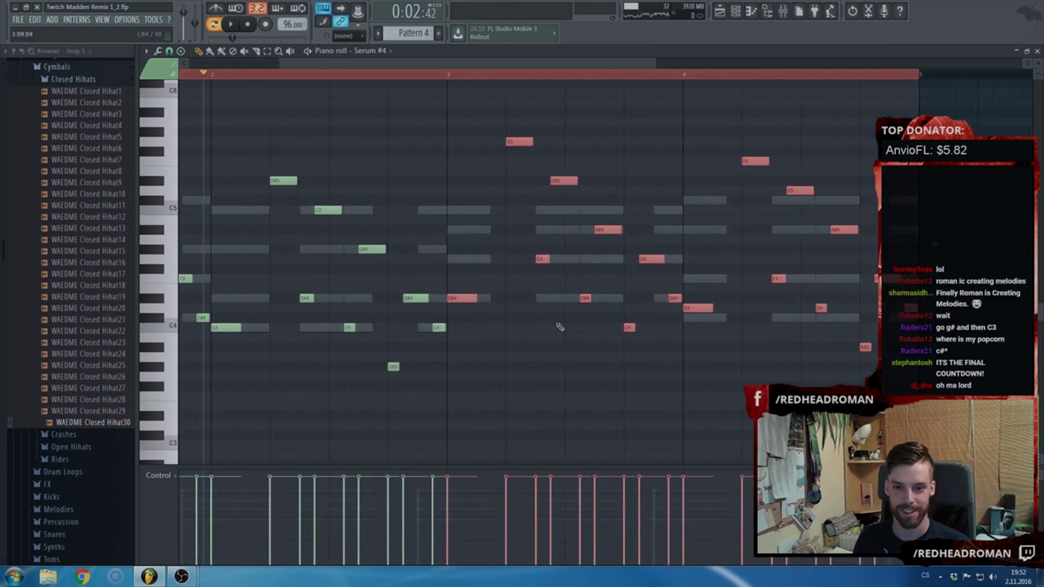
scroll(562, 328, "up", 2)
left_click(752, 377, "ctrl")
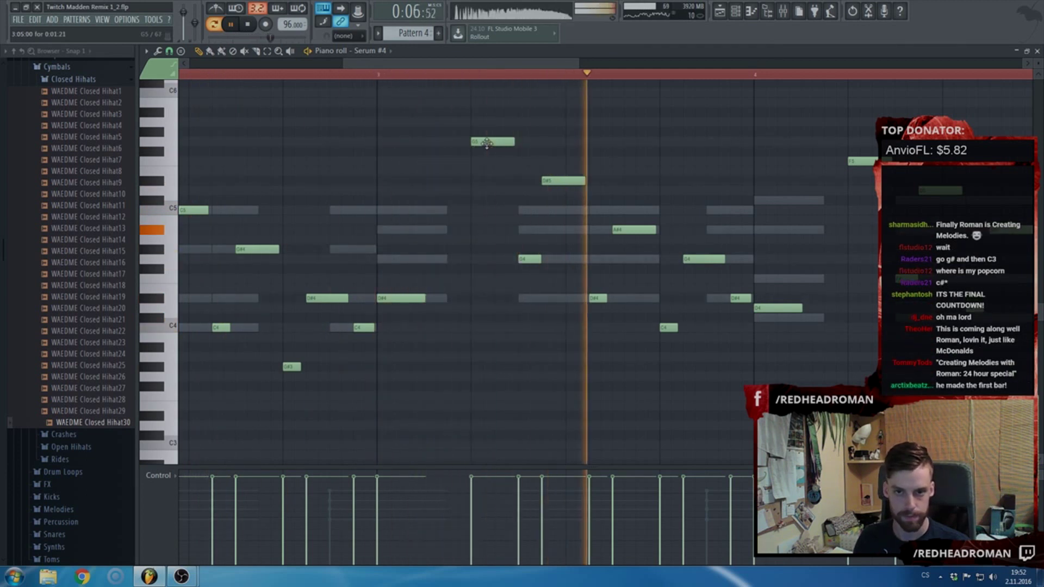
- Transpose all of bar 4's notes down one semitone so the bar starts on C#4
scroll(494, 172, "down", 2)
key("space")
left_click_drag(626, 137, 858, 333)
key("space")
left_click_drag(853, 381, 649, 136)
left_click_drag(643, 309, 674, 283)
- Raise bar 4's E5 note to F5, both E4 notes to F4 and A4 to A#4, then play from bar 4
scroll(767, 325, "up", 2)
left_click(718, 385)
right_click(718, 385)
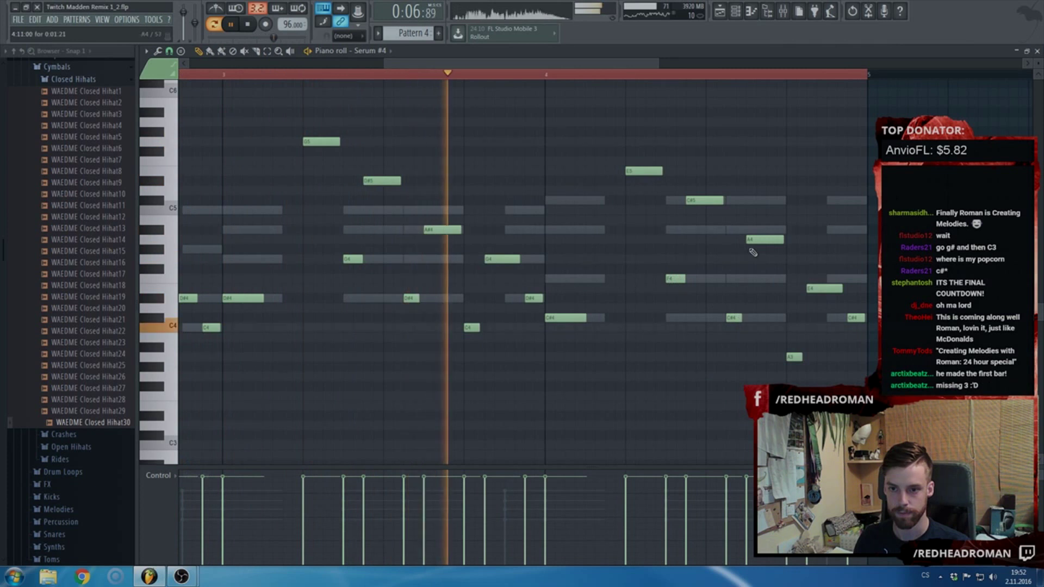
left_click_drag(754, 239, 754, 226)
left_click_drag(812, 288, 812, 277)
key("space")
left_click(538, 81)
key("space")
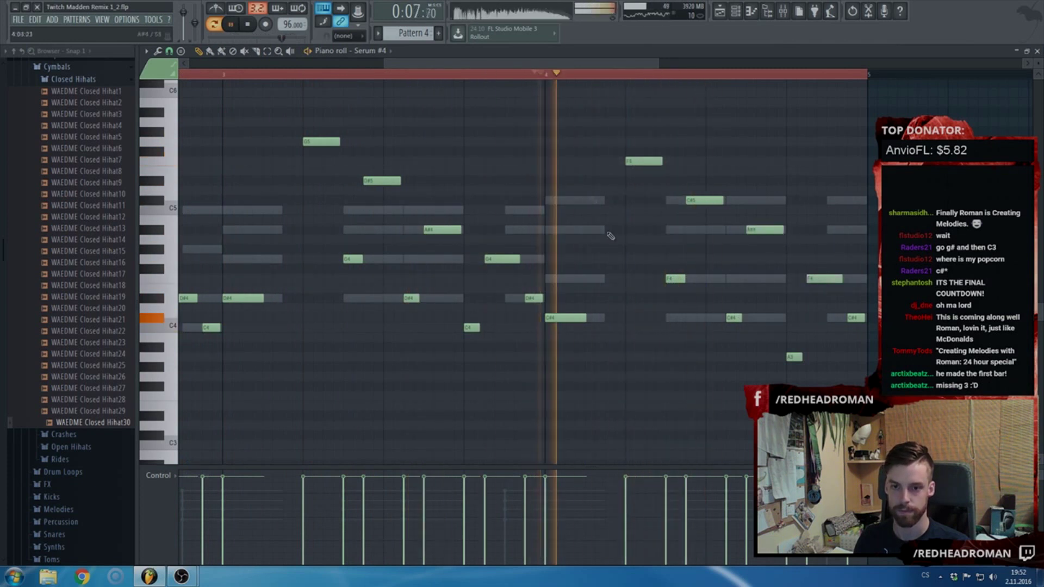
- Raise bar 4's A3 note to A#3, play the ending and clear the timeline selection
scroll(613, 239, "down", 2)
key("space")
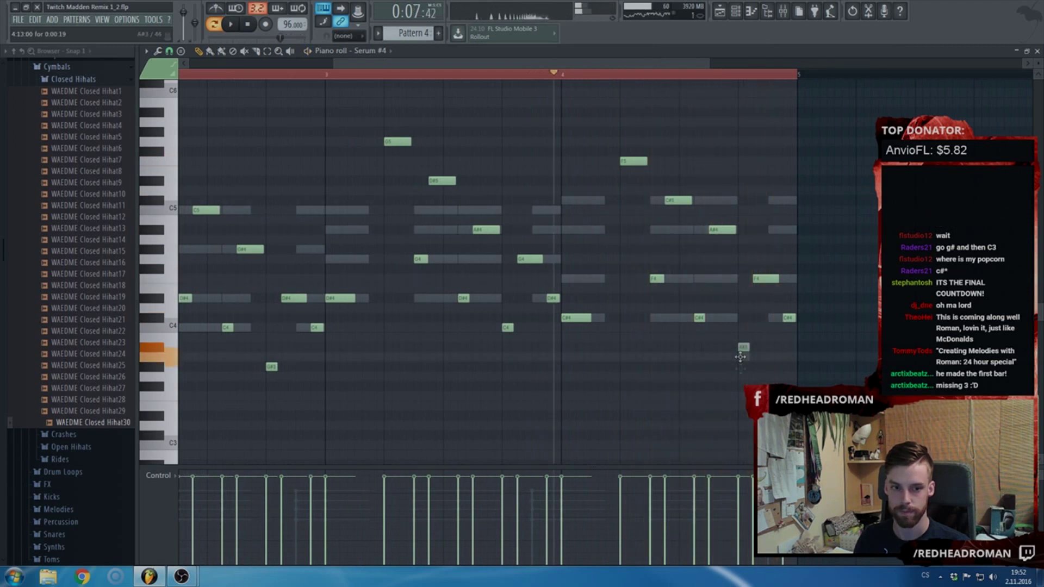
key("space")
scroll(750, 245, "up", 1)
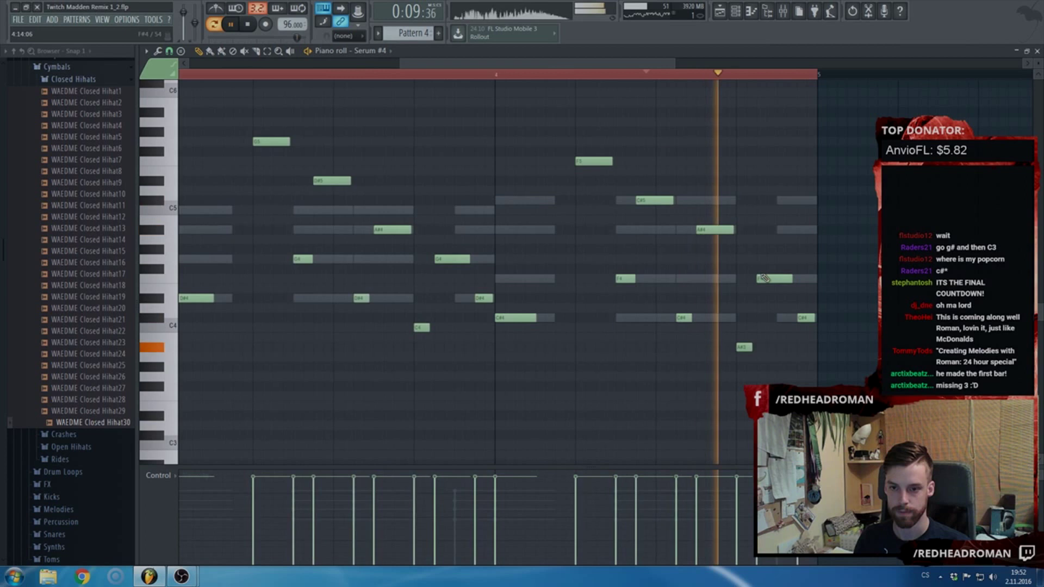
right_click(748, 80)
scroll(678, 196, "down", 3)
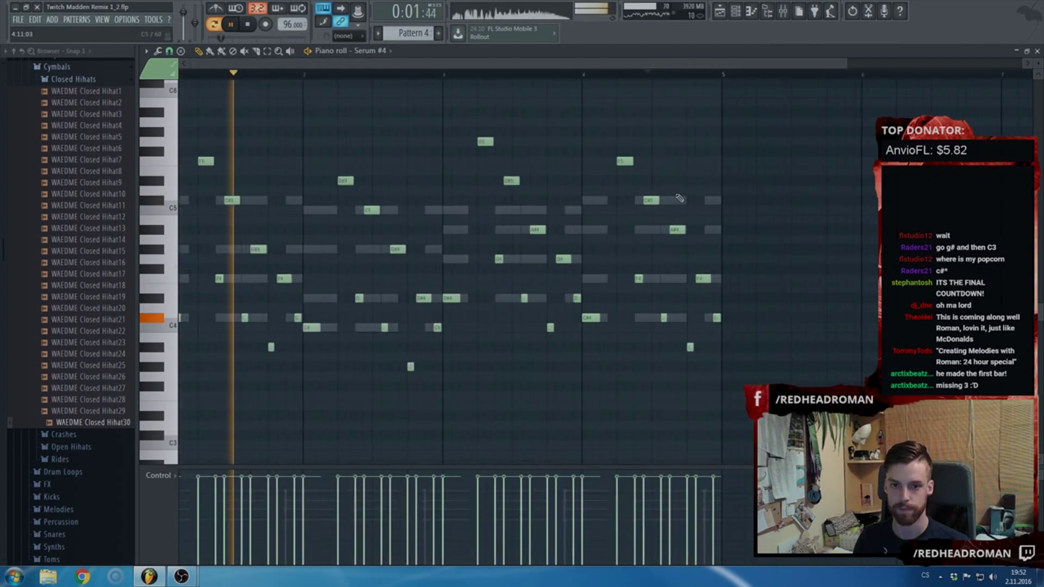
- Cut the Serum #4 melody from Pattern 4 and paste it into the same channel in Pattern 10
key("F7")
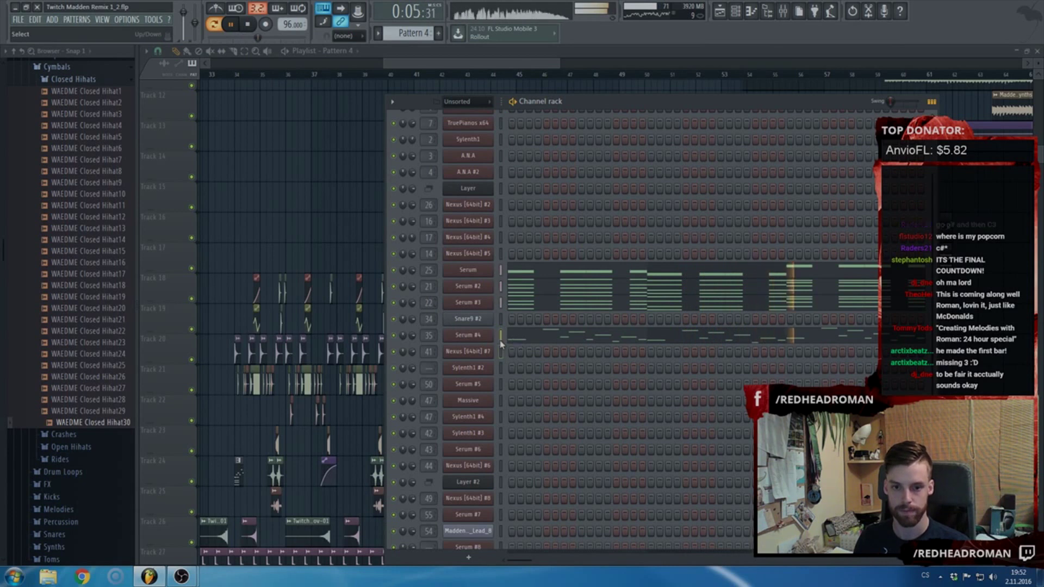
key("ctrl+x")
left_click(413, 33)
left_click(469, 106)
key("ctrl+v")
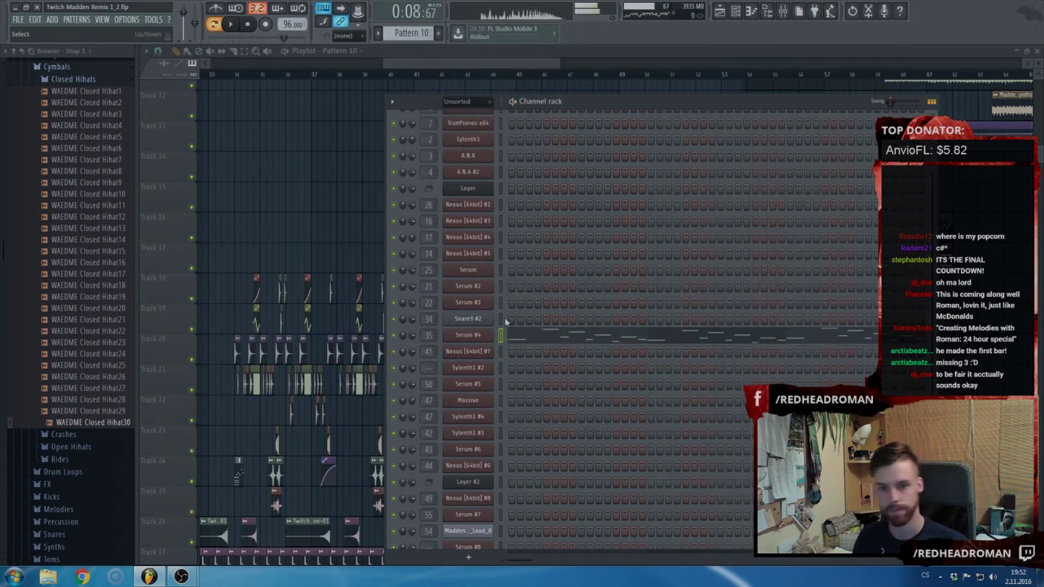
- Paste the melody into the Serum #3, Serum and Serum #2 channels of Pattern 10 and play the layers
left_click(501, 303)
key("ctrl+v")
left_click(501, 270)
key("ctrl+v")
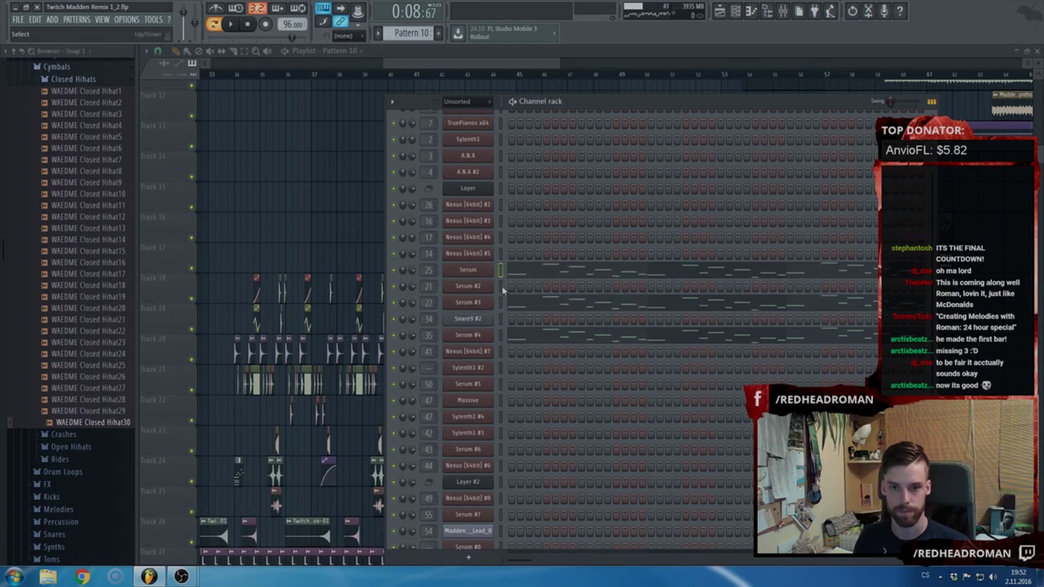
left_click(500, 286)
key("ctrl+v")
key("space")
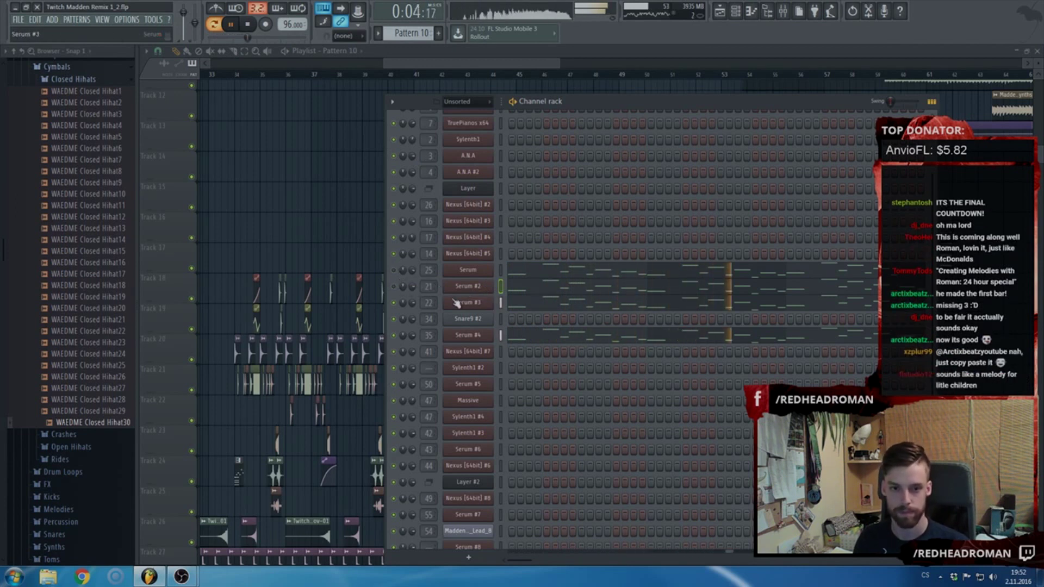
- In the Serum #3 notes, rework the end of bar 1 into short F4, C#4 and A#3 notes and play it
key("space")
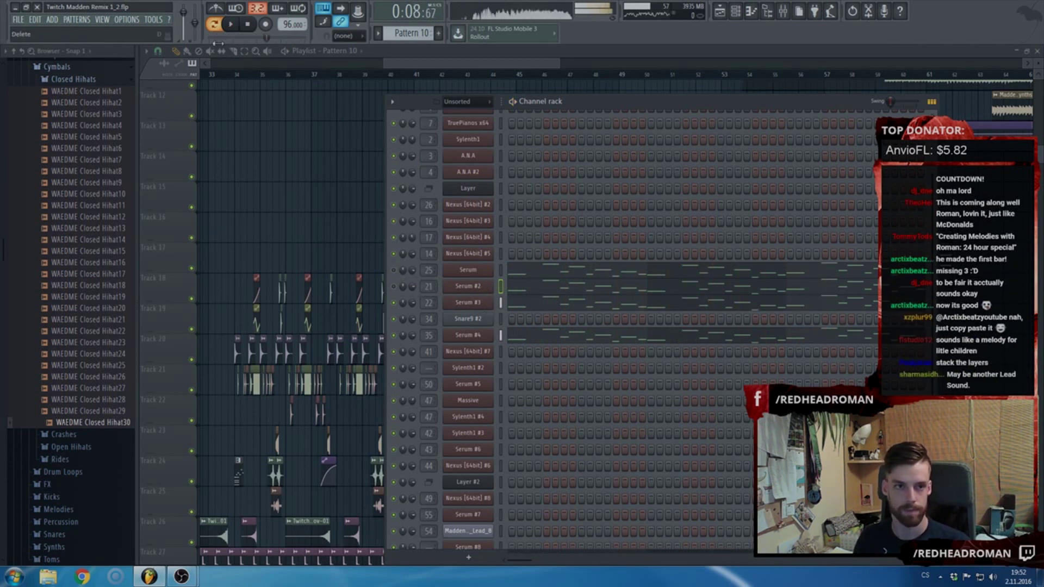
left_click(550, 303)
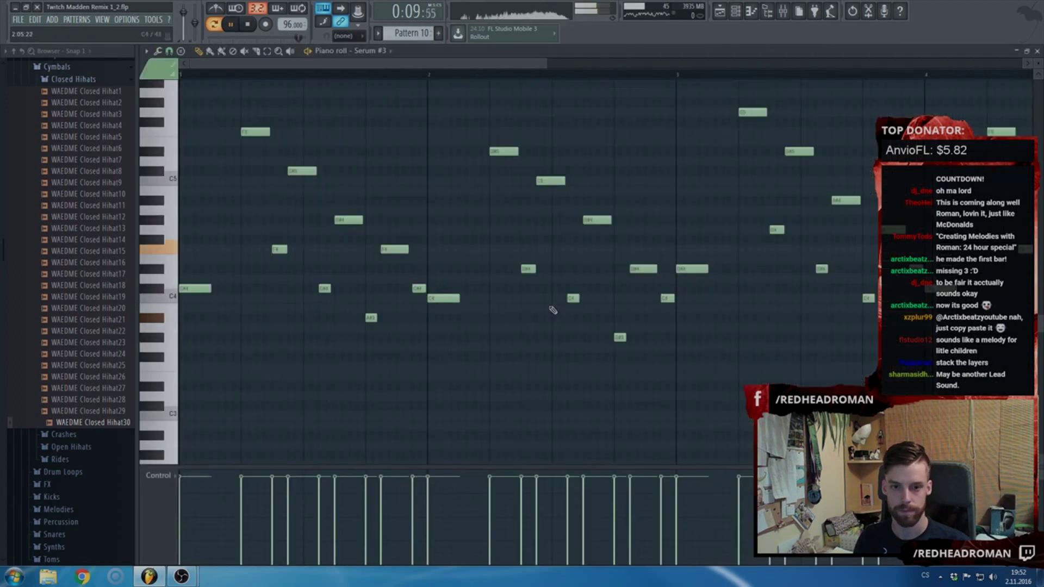
key("space")
scroll(223, 268, "up", 2)
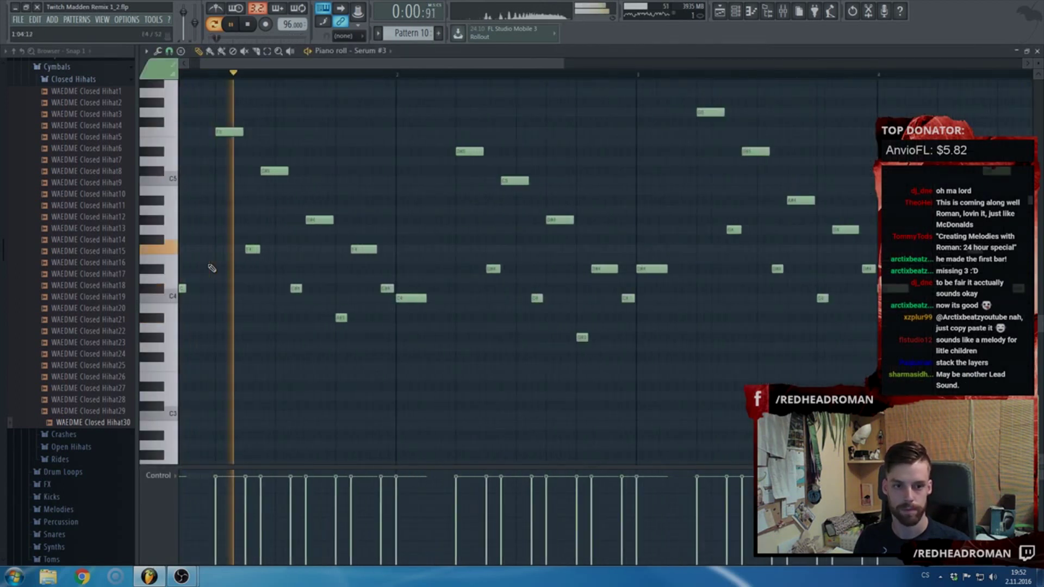
key("space")
scroll(355, 312, "up", 1)
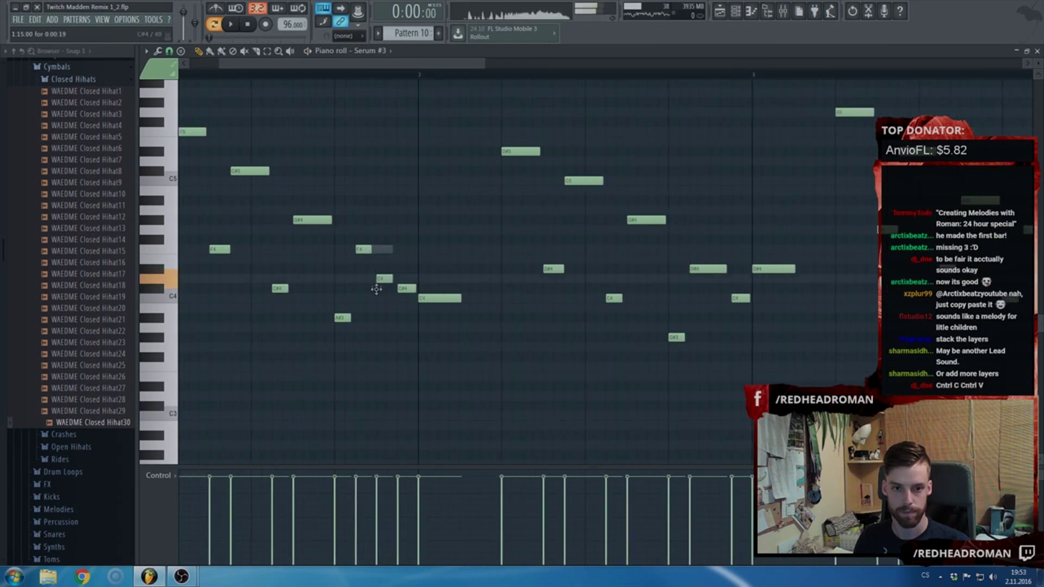
left_click_drag(400, 328, 399, 318)
scroll(397, 320, "down", 1)
key("space")
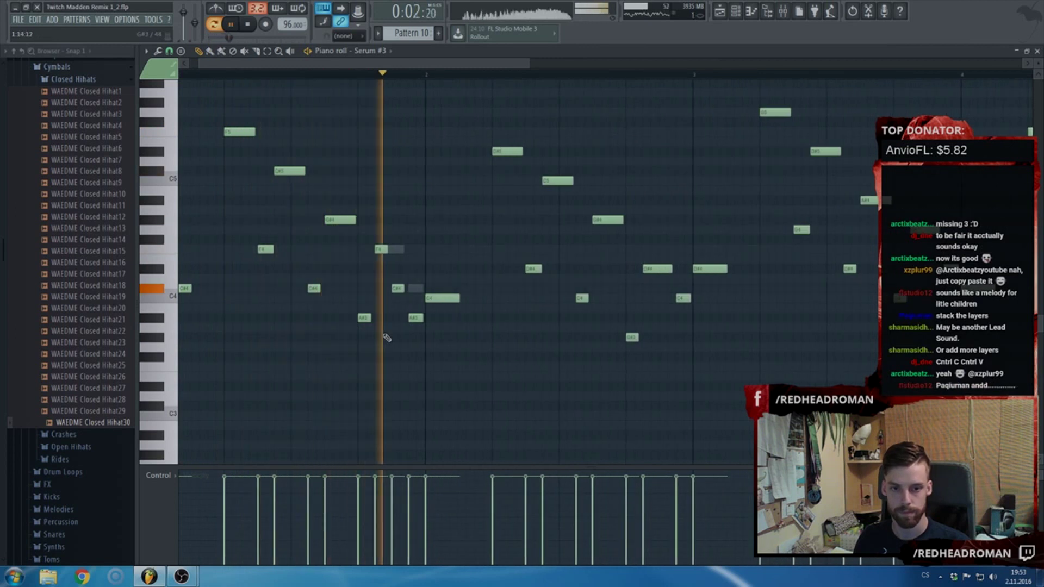
- Rework the end of Serum #3's bar 3 into short G4, D#4 and C4 notes, listen, and close the piano roll
scroll(625, 321, "up", 2)
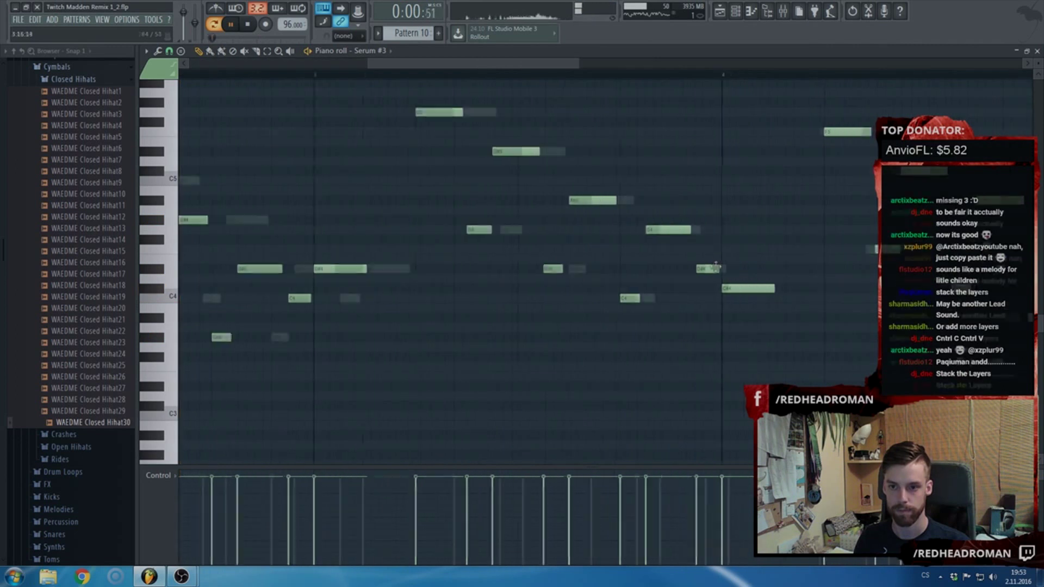
left_click_drag(672, 234, 661, 239)
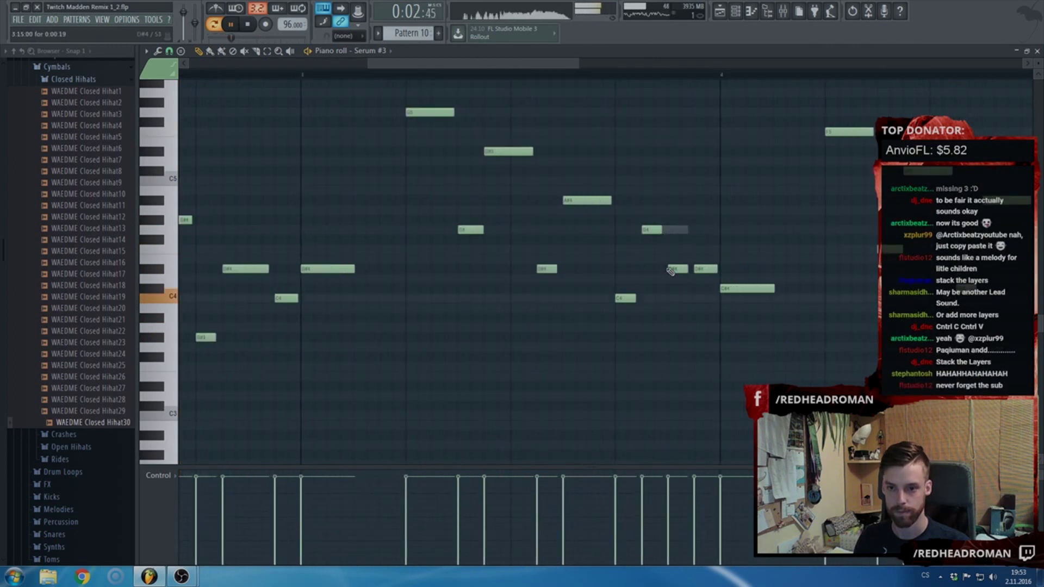
scroll(696, 321, "down", 3)
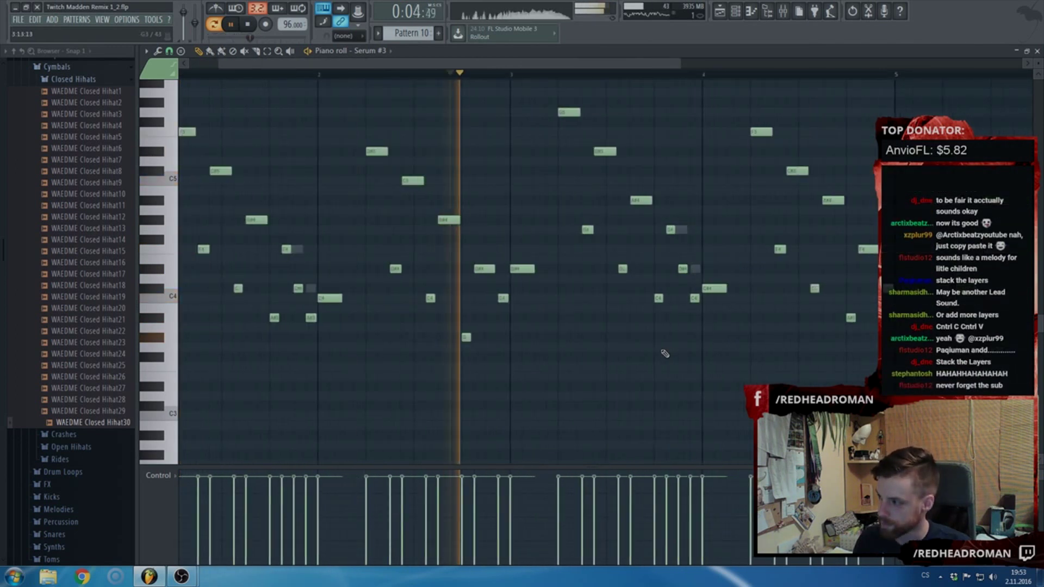
scroll(627, 362, "down", 2)
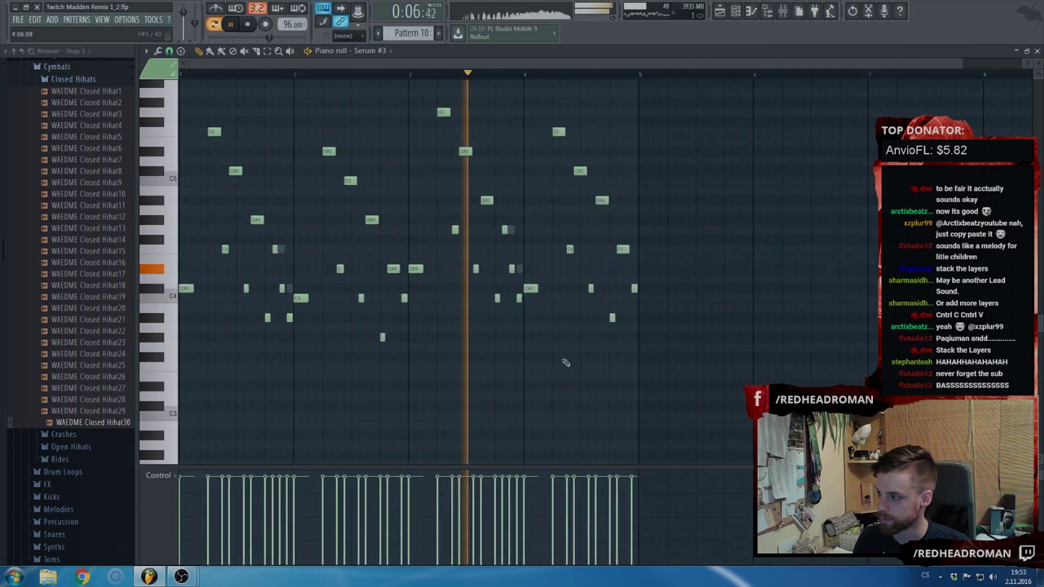
scroll(585, 365, "up", 4)
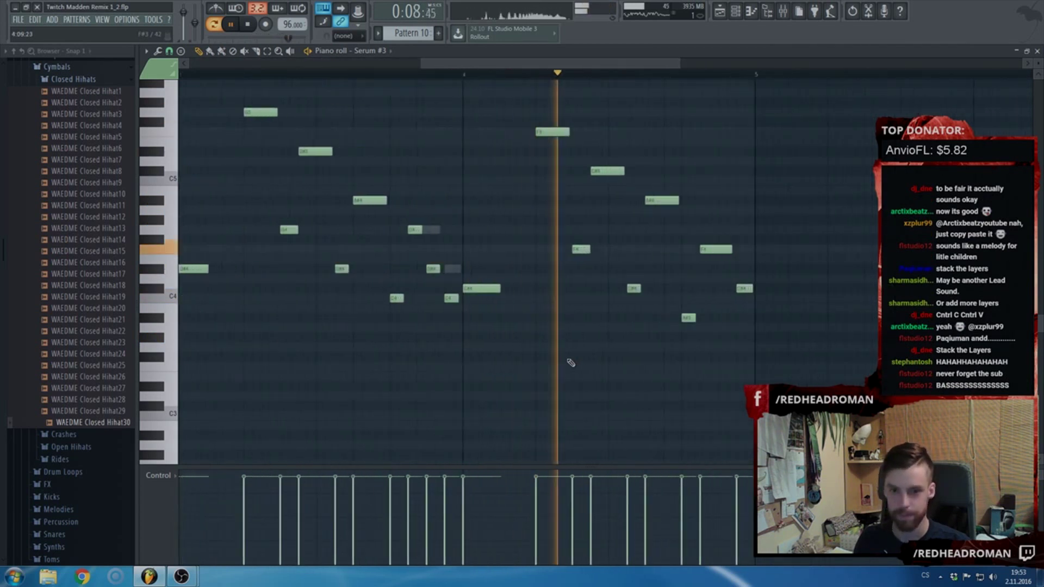
key("space")
scroll(617, 311, "down", 3)
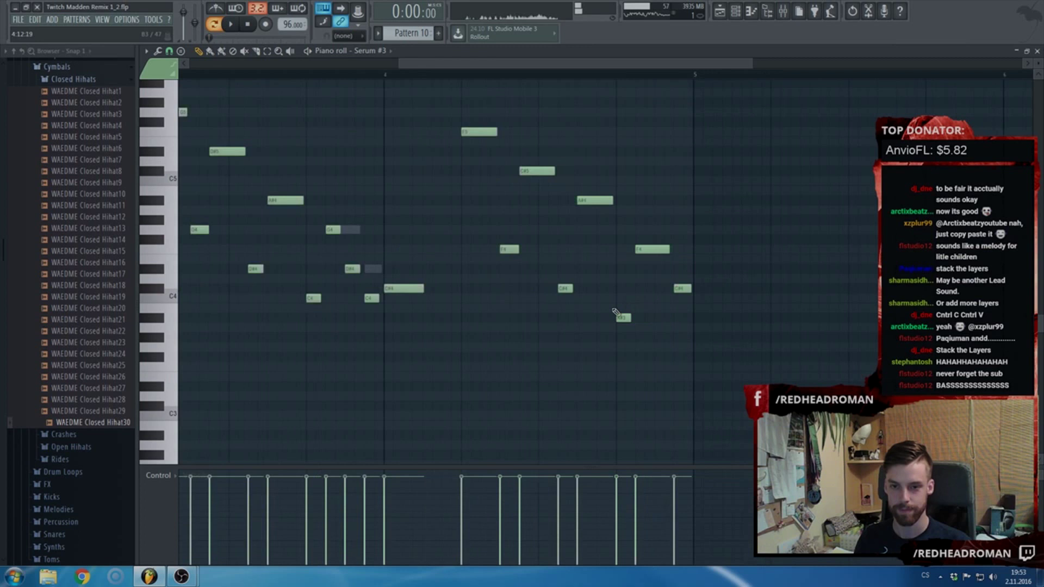
key("Escape")
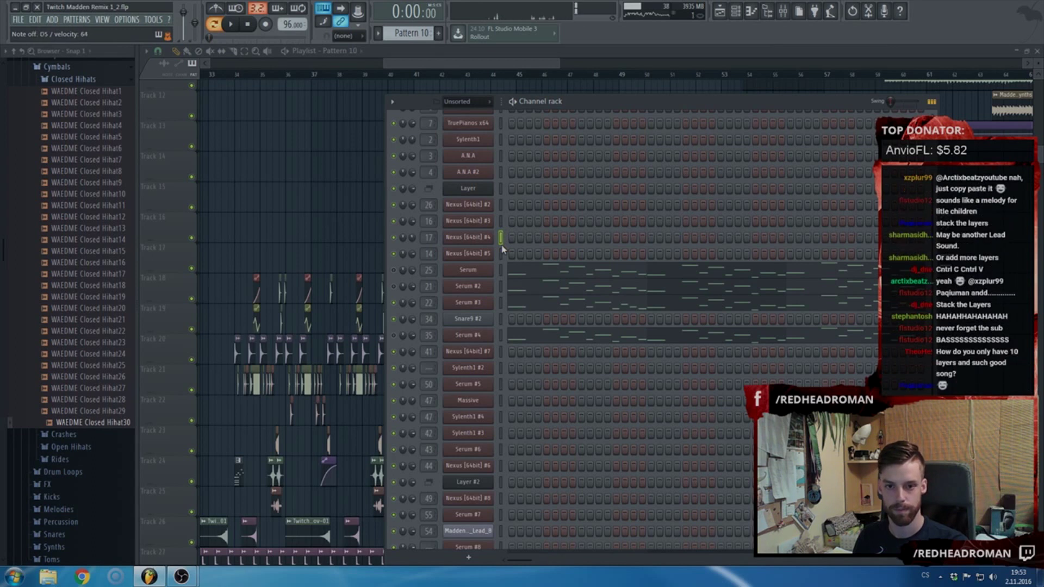
- Paste the melody into the Nexus #5 and Nexus #4 channels of Pattern 10
left_click(501, 254)
key("ctrl+v")
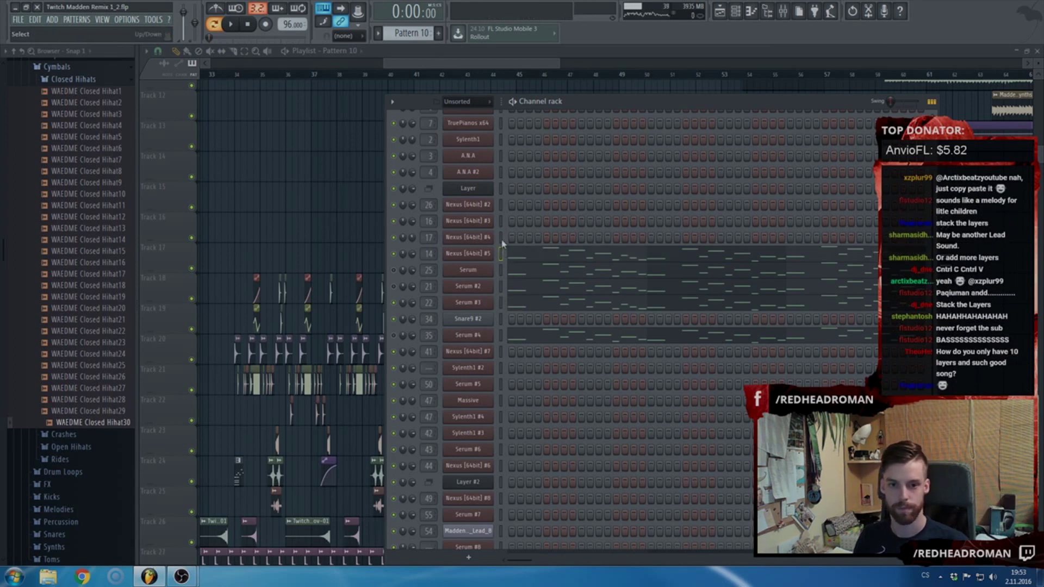
left_click(501, 238)
key("ctrl+v")
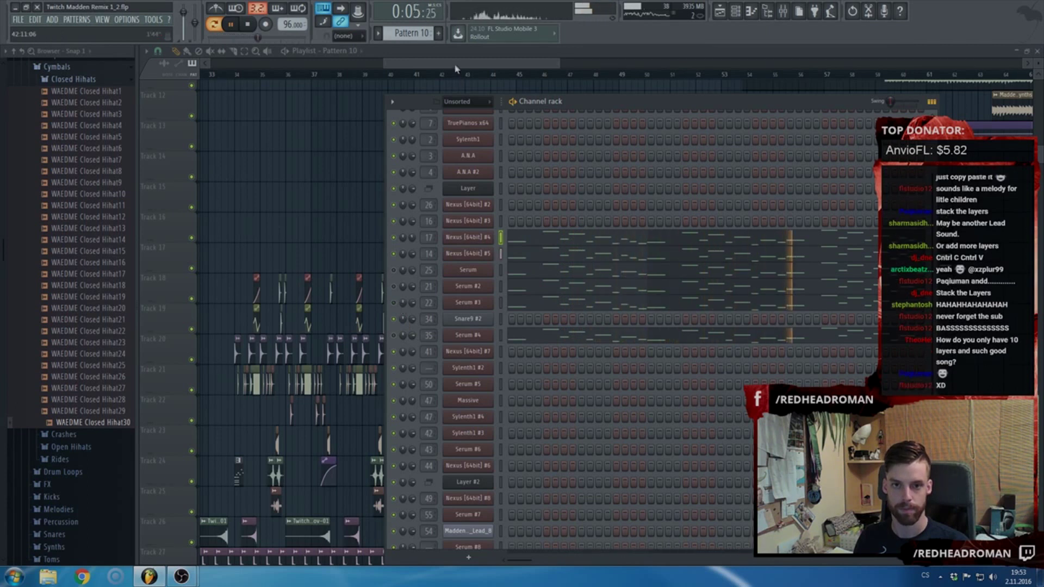
- Place two back-to-back Pattern 10 clips on Track 21 of the playlist, starting at bars 18 and 22
left_click_drag(456, 66, 437, 67)
scroll(438, 113, "down", 4)
scroll(272, 294, "up", 4)
left_click(381, 381)
left_click_drag(588, 364, 799, 185)
left_click_drag(359, 381, 586, 382)
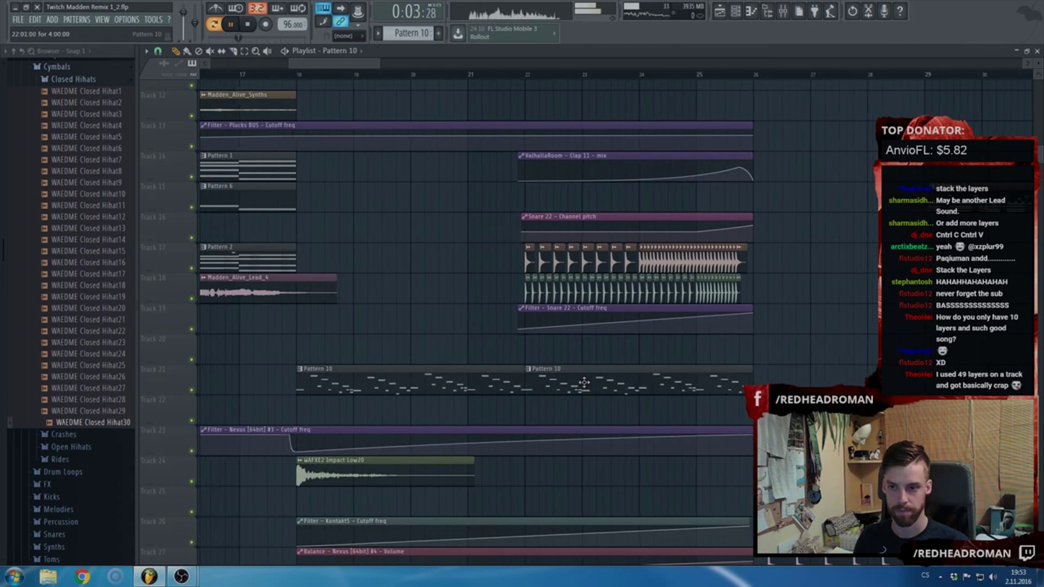
scroll(585, 382, "down", 5)
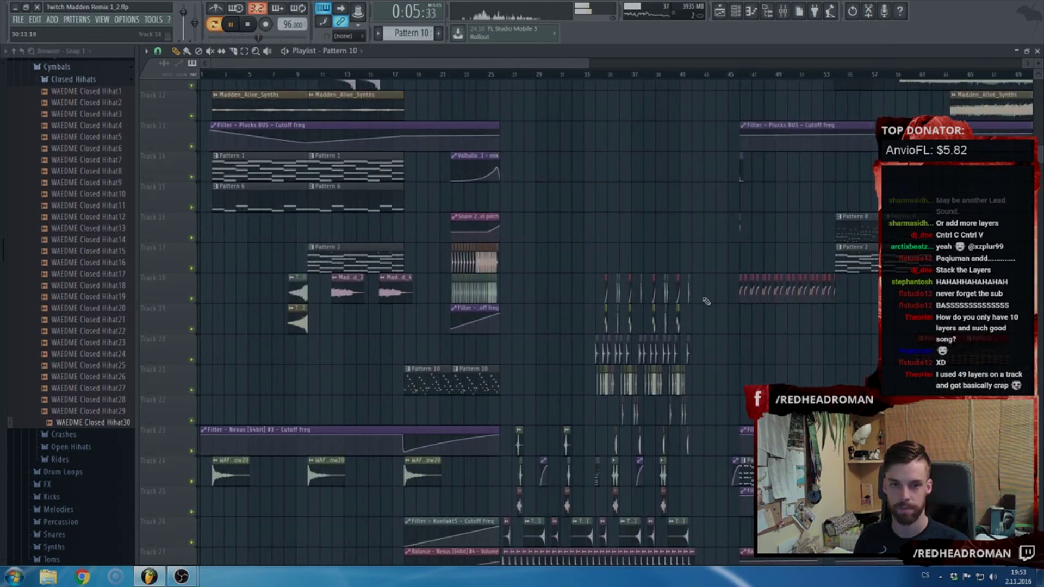
- Stop playback and close the playlist, the closed and open hi-hat sampler windows and the mixer
key("F5")
key("space")
left_click(286, 103)
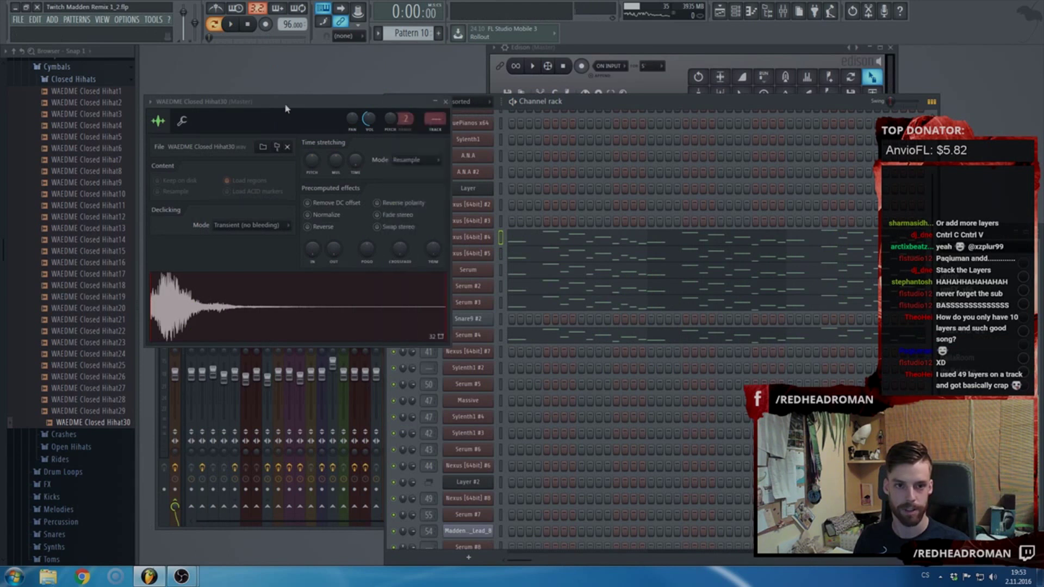
key("Escape")
key("Escape")
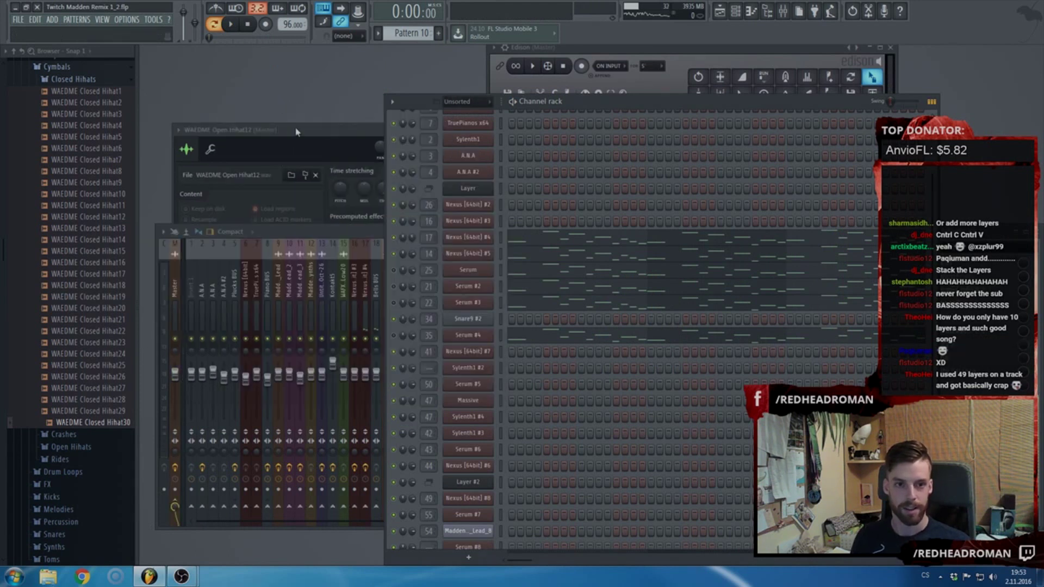
key("Escape")
left_click(302, 236)
key("Escape")
key("Escape")
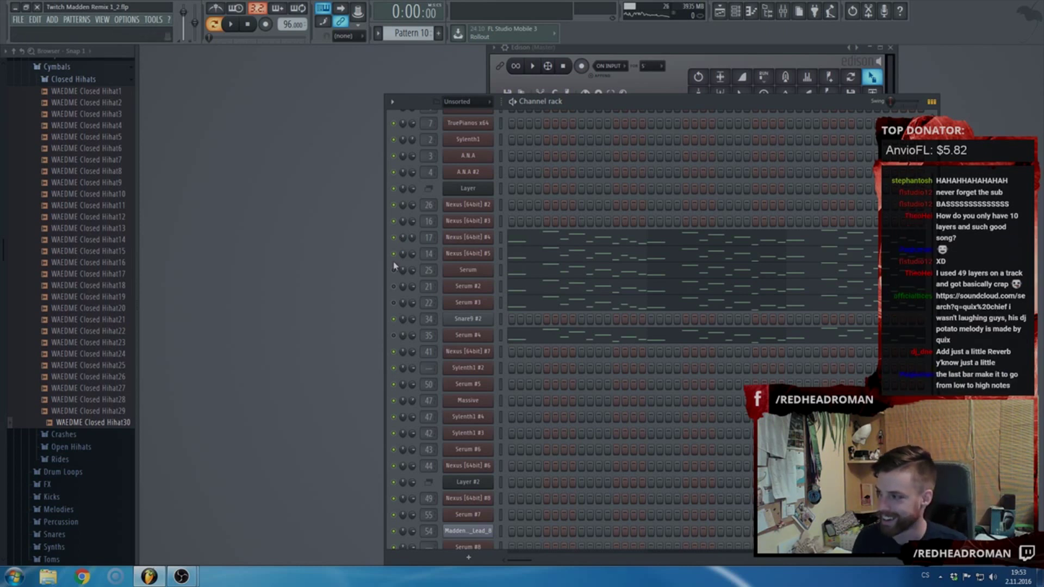
- Listen to Pattern 10, then move the notes of Serum, Serum #2, Serum #3 and Serum #4 into the same channels of Pattern 11
key("space")
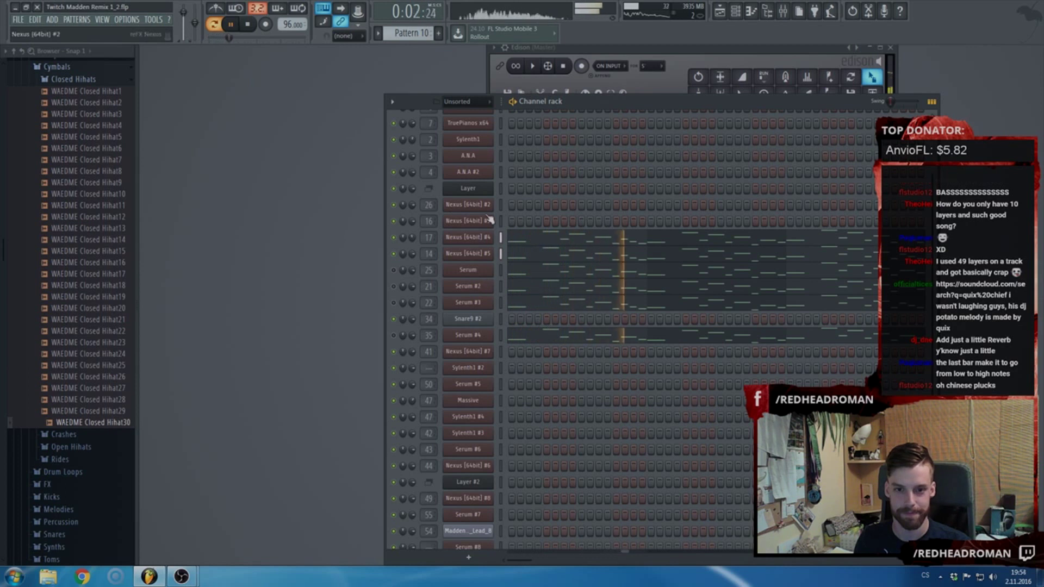
key("space")
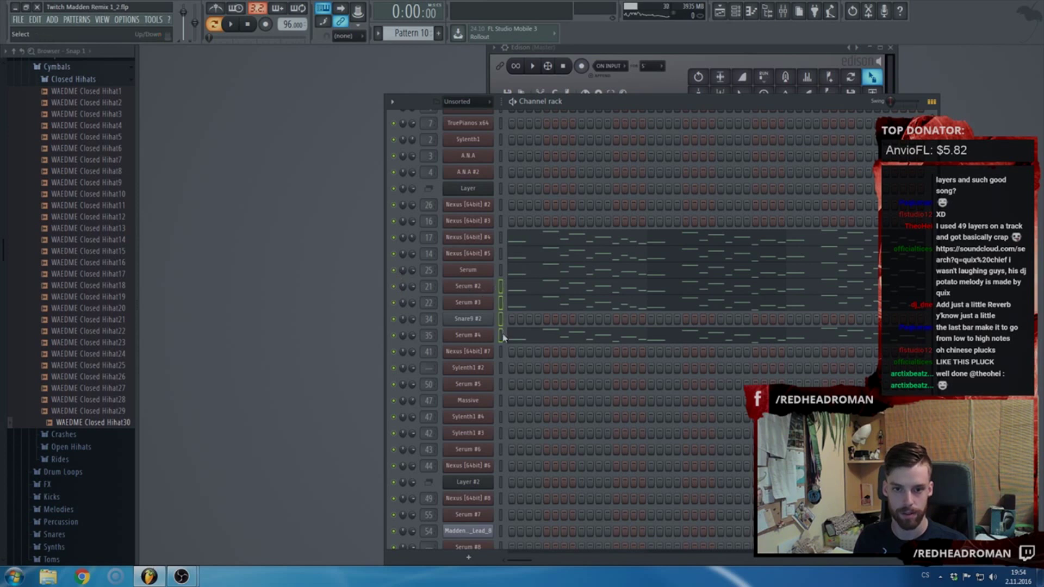
left_click_drag(501, 340, 501, 273)
key("ctrl+x")
key("space")
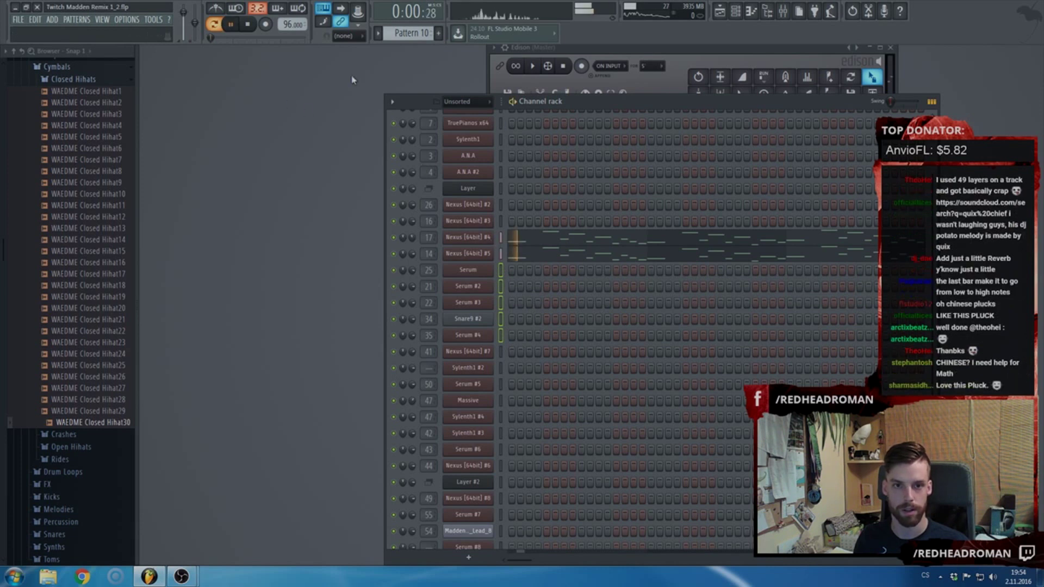
key("space")
left_click(438, 33)
key("ctrl+v")
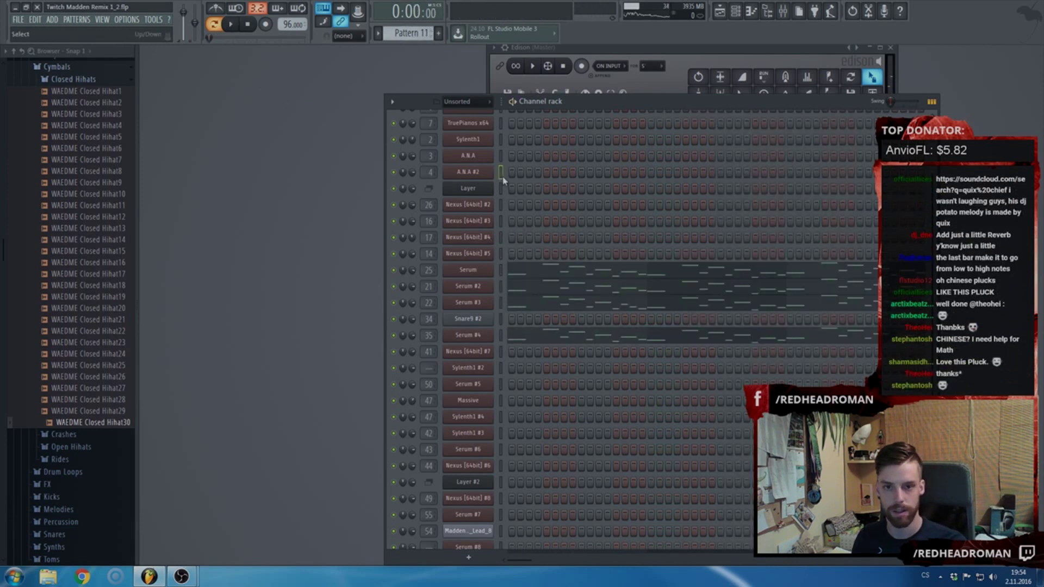
- Return to Pattern 10, add the melody to the Nexus #3 channel and play the layers
scroll(503, 196, "up", 3)
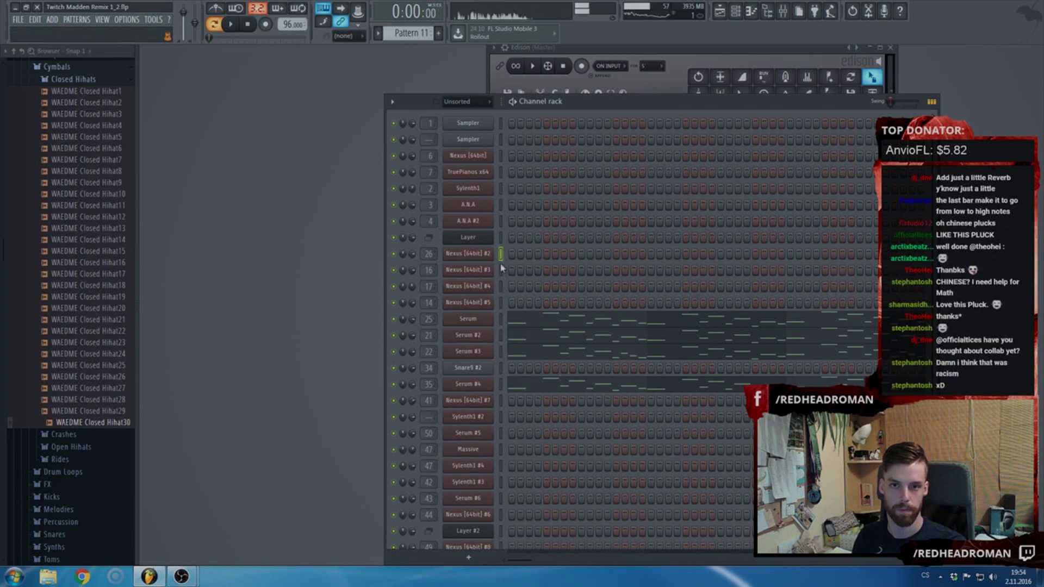
key("KP_Subtract")
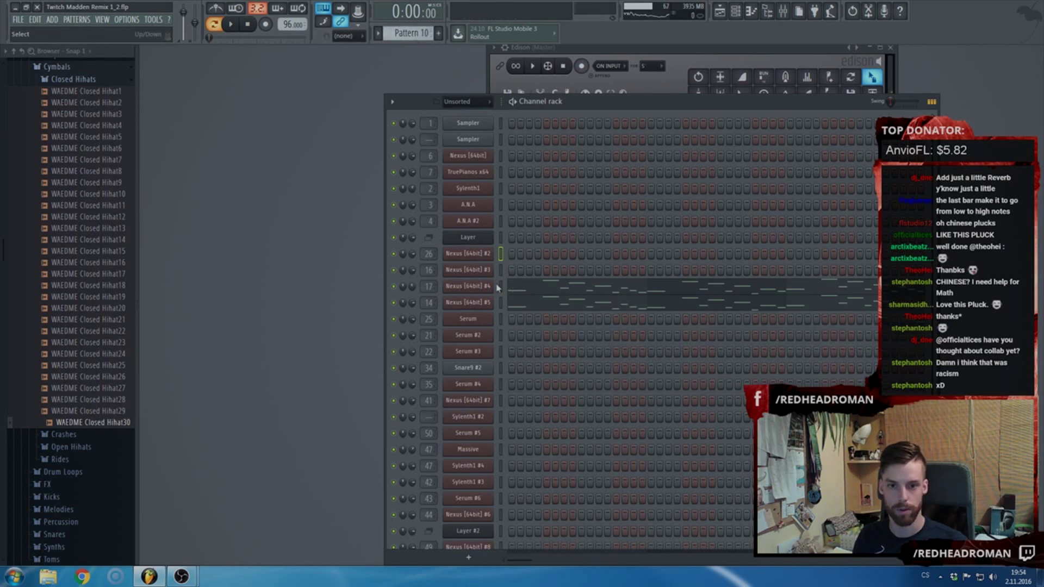
left_click(499, 273)
key("space")
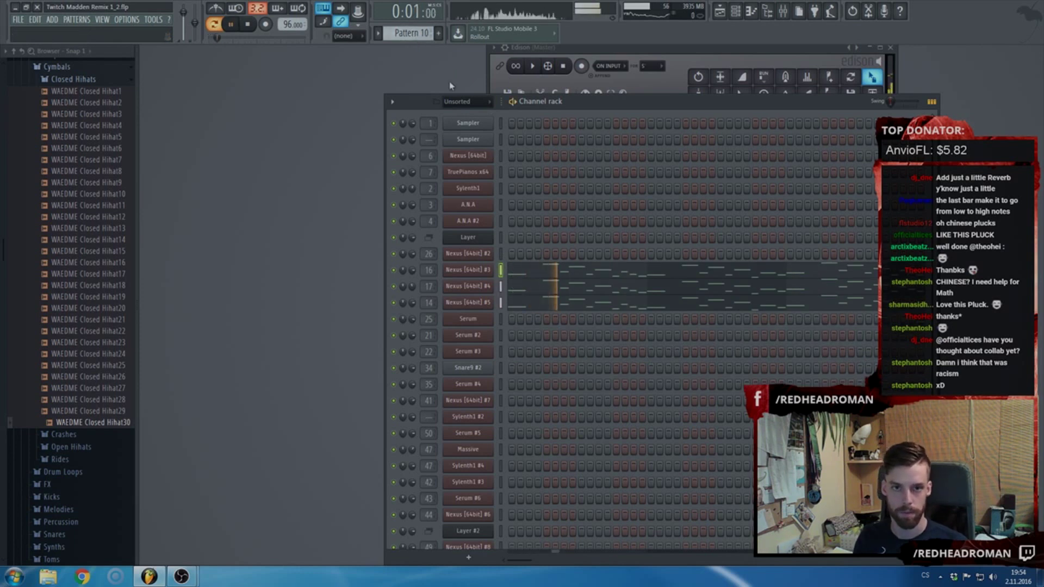
- Switch to Pattern 11 and toggle the mutes of Serum, Serum #2 and Serum #3 while it plays
scroll(422, 34, "up", 1)
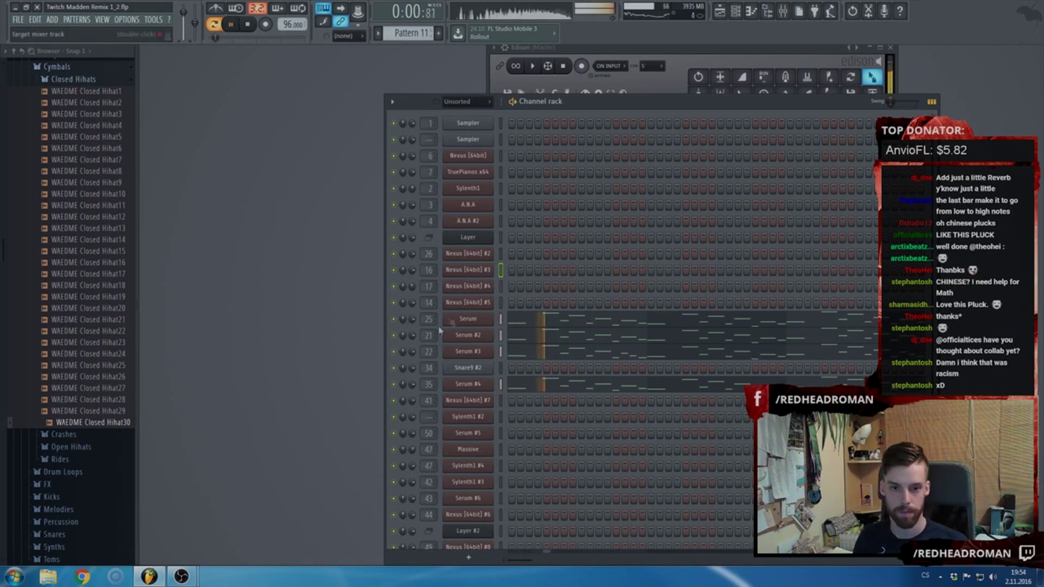
left_click(394, 335)
left_click(394, 321)
left_click(394, 334)
left_click(396, 352)
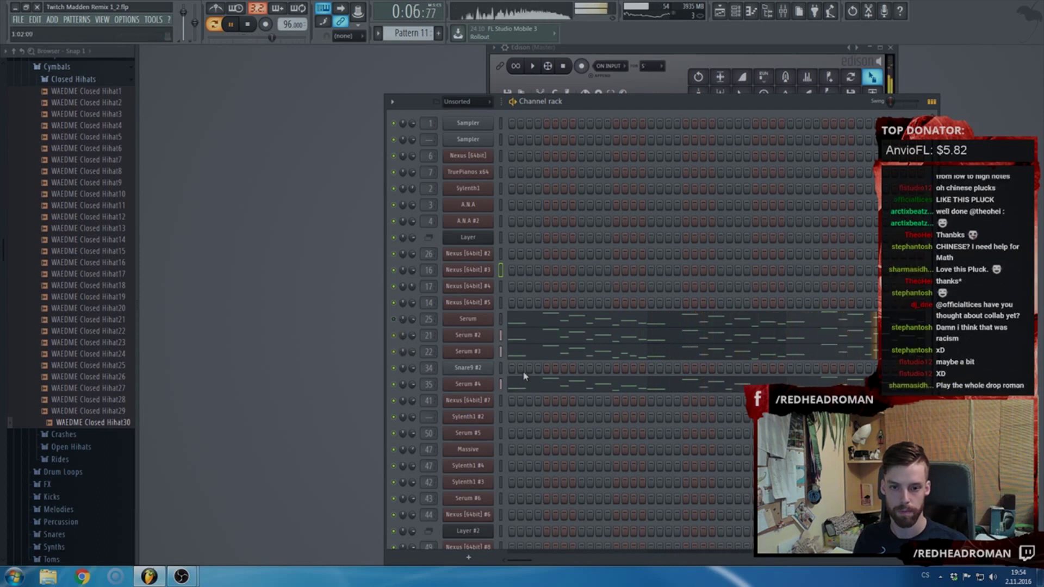
- Open the Serum #4 synth, try out its filter cutoff while the pattern plays, and stop playback
left_click(482, 388)
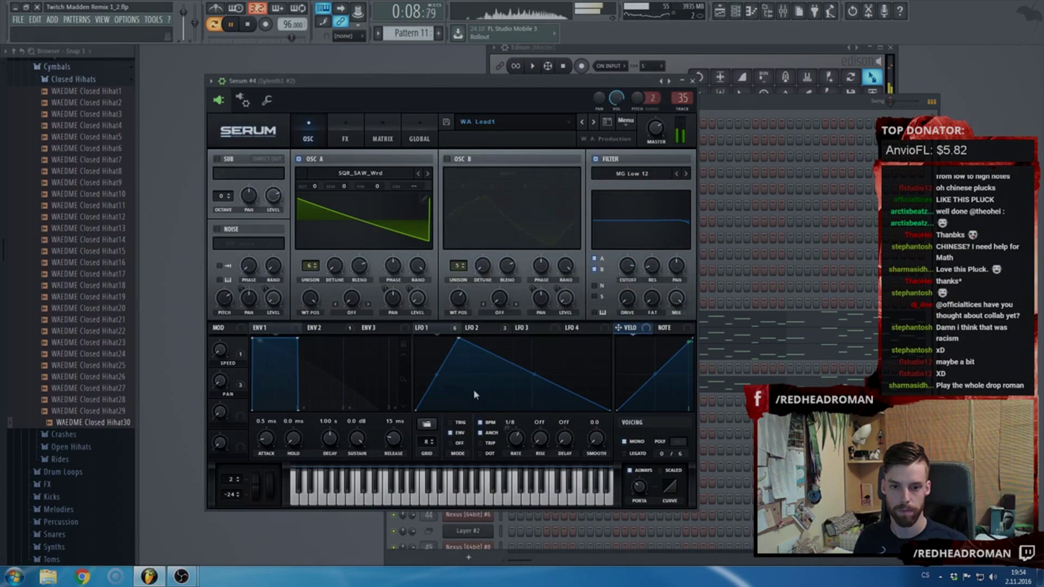
left_click_drag(627, 283, 623, 301)
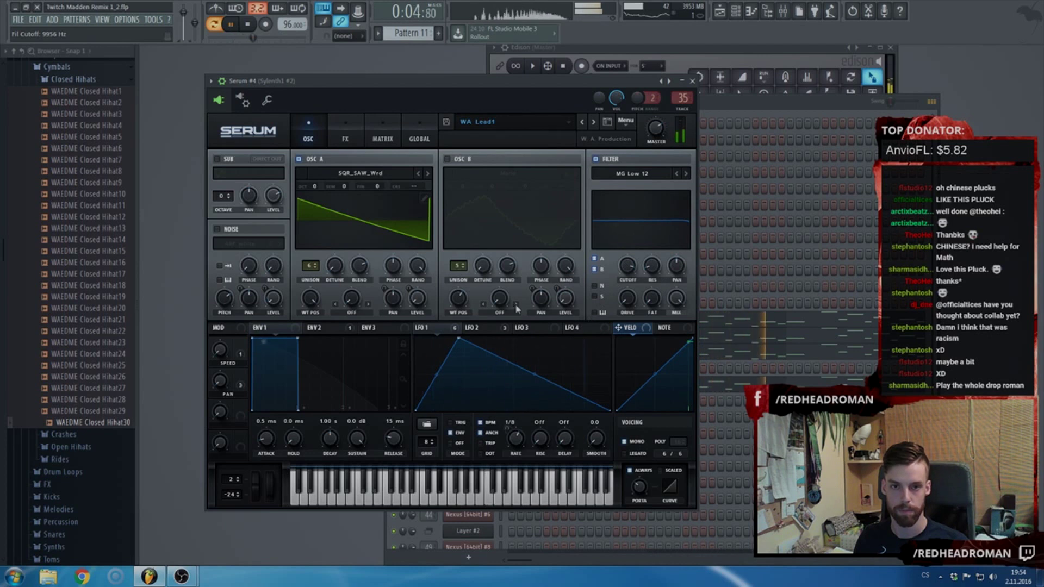
left_click(248, 24)
- Look through the sample packs and the Presets folder of Future Bass Essentials for Serum presets
scroll(105, 275, "up", 3)
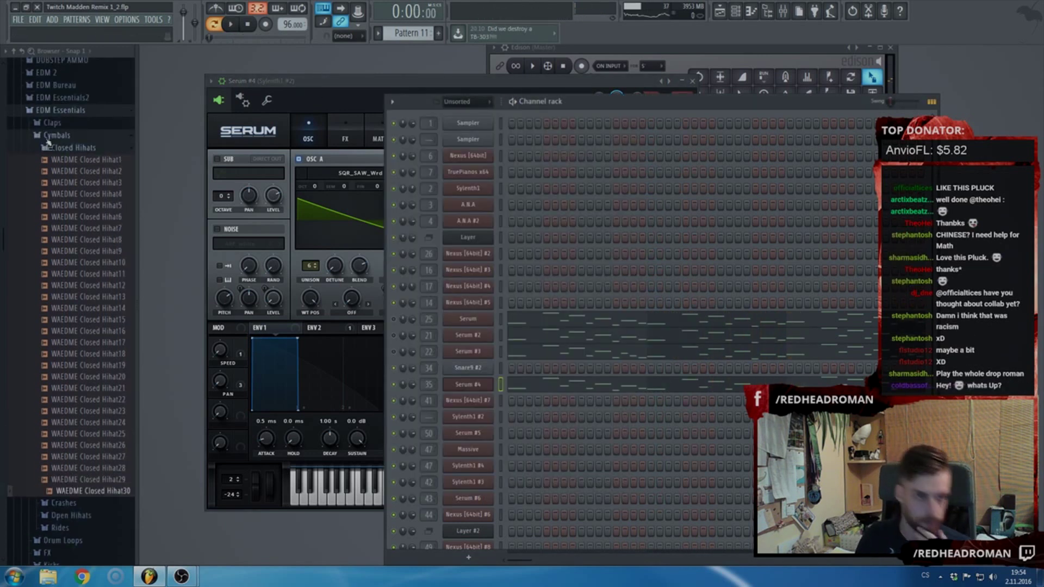
scroll(49, 218, "down", 15)
scroll(50, 309, "up", 10)
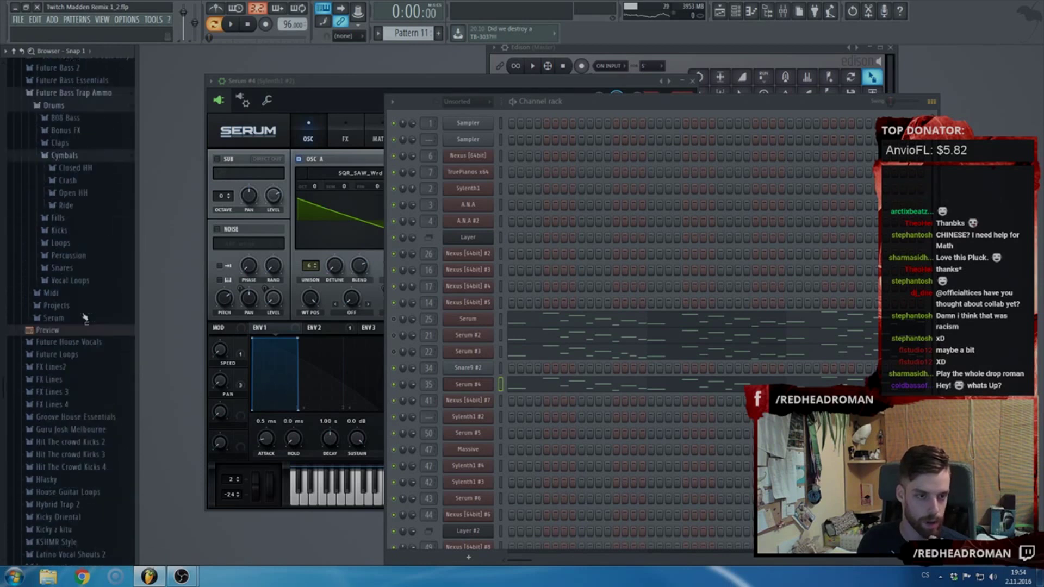
scroll(82, 315, "up", 5)
left_click(82, 292)
left_click(83, 279)
left_click(100, 343)
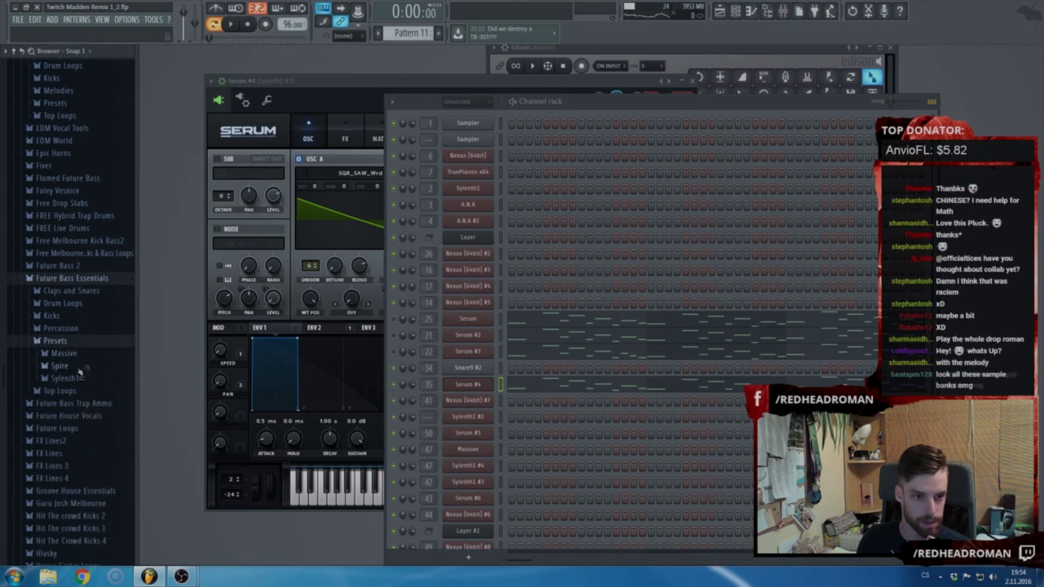
left_click(71, 342)
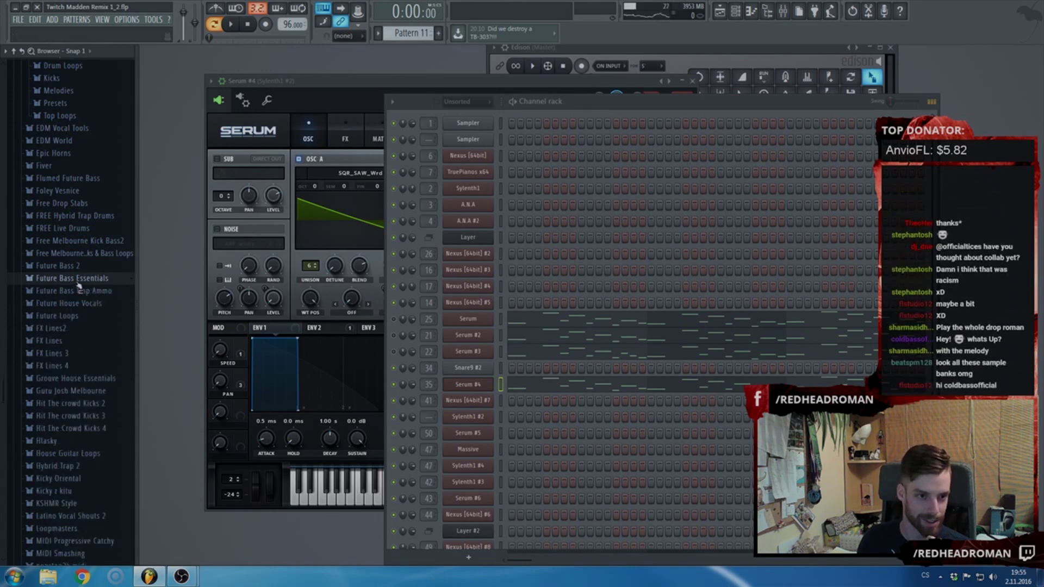
- Check the Presets folder of the Future Bass 2 pack for Serum presets and collapse the pack
left_click(81, 266)
left_click(75, 363)
left_click(62, 354)
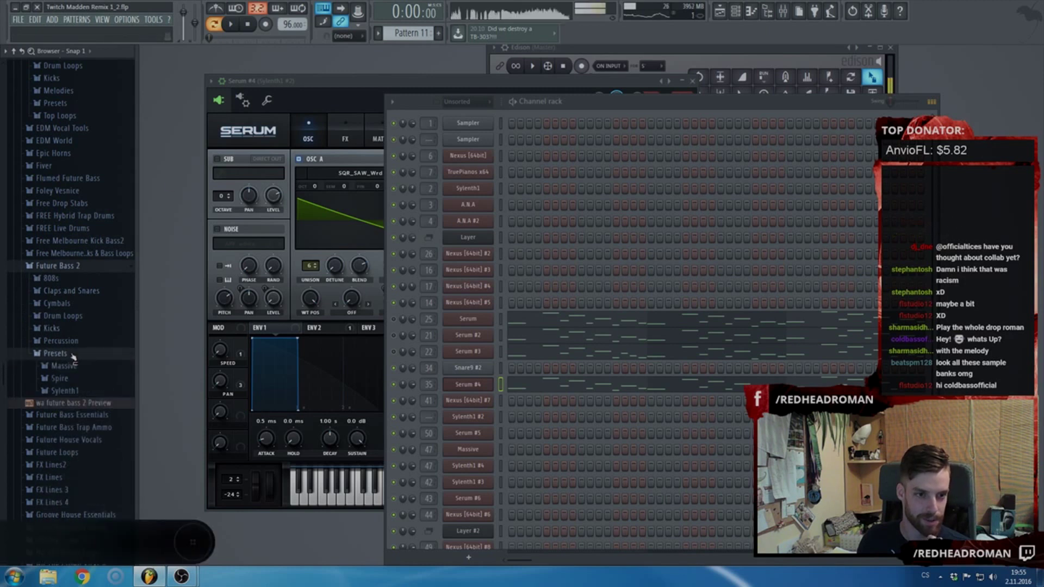
left_click(260, 25)
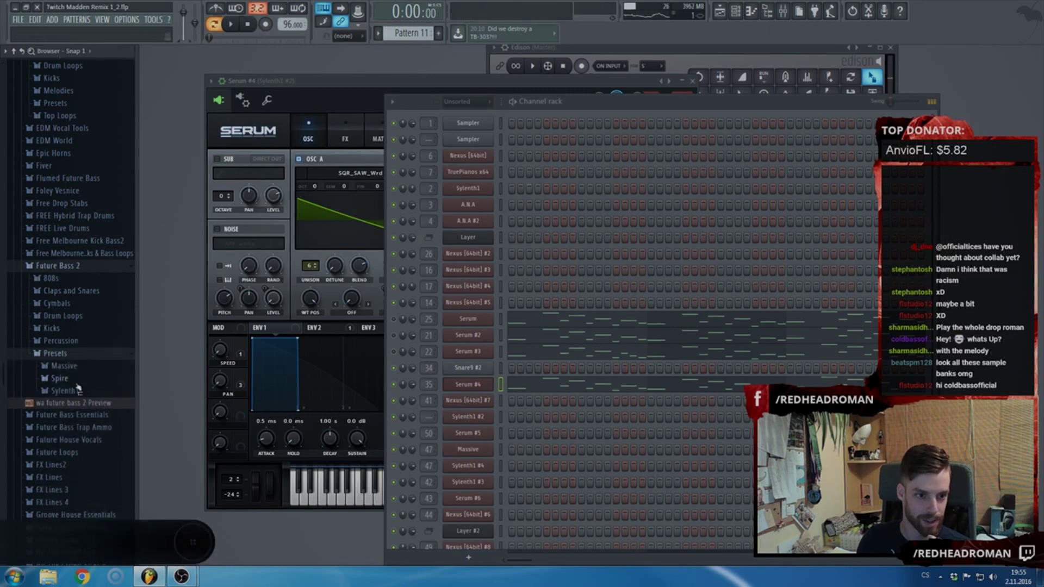
left_click(66, 354)
left_click(65, 267)
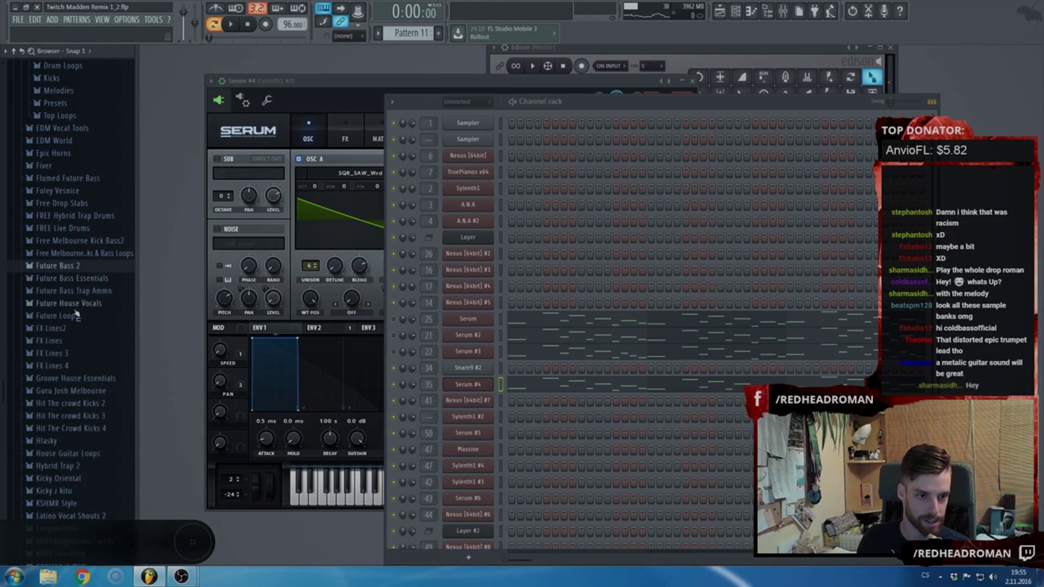
- Open the Serum Presets folder of the Future Bass Trap Ammo pack and find its lead presets
scroll(79, 315, "up", 3)
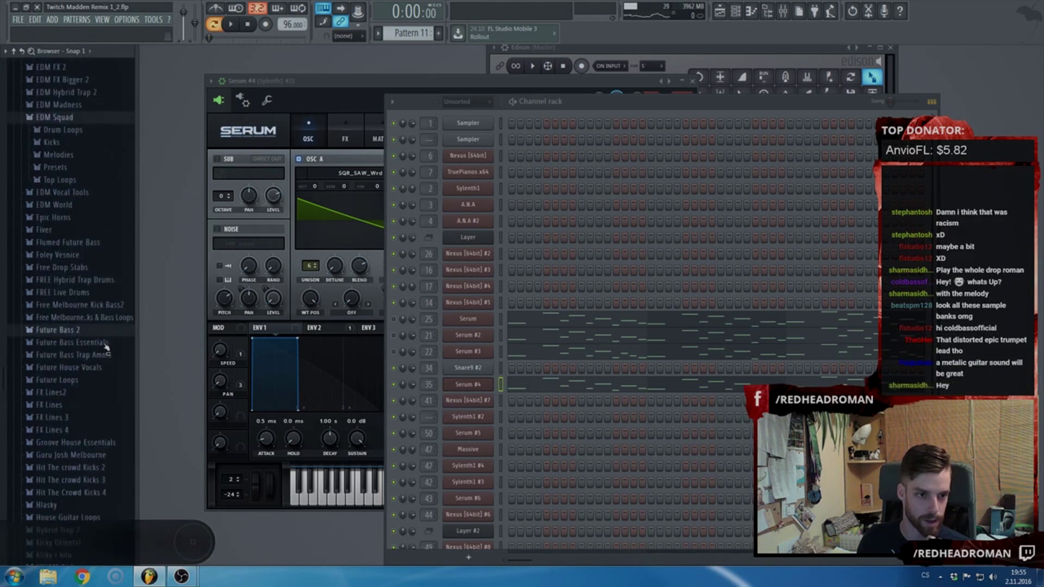
left_click(106, 363)
left_click(55, 374)
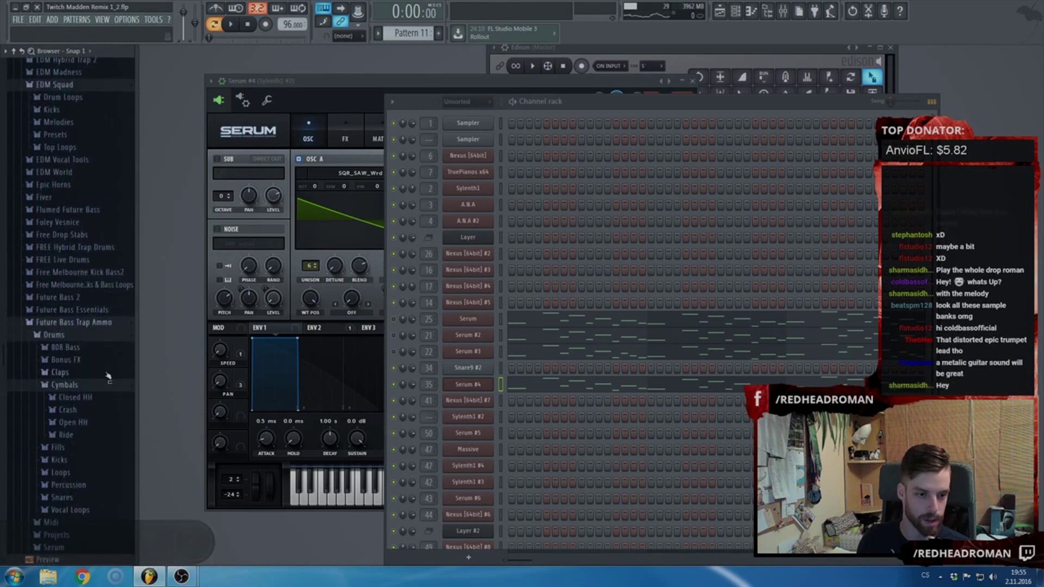
left_click(64, 316)
left_click(76, 316)
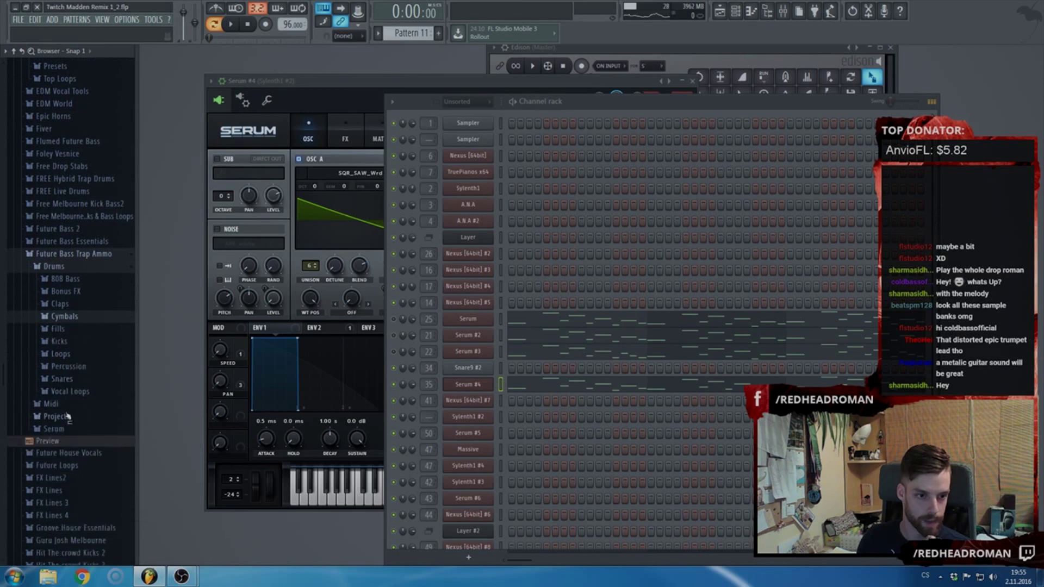
left_click(70, 430)
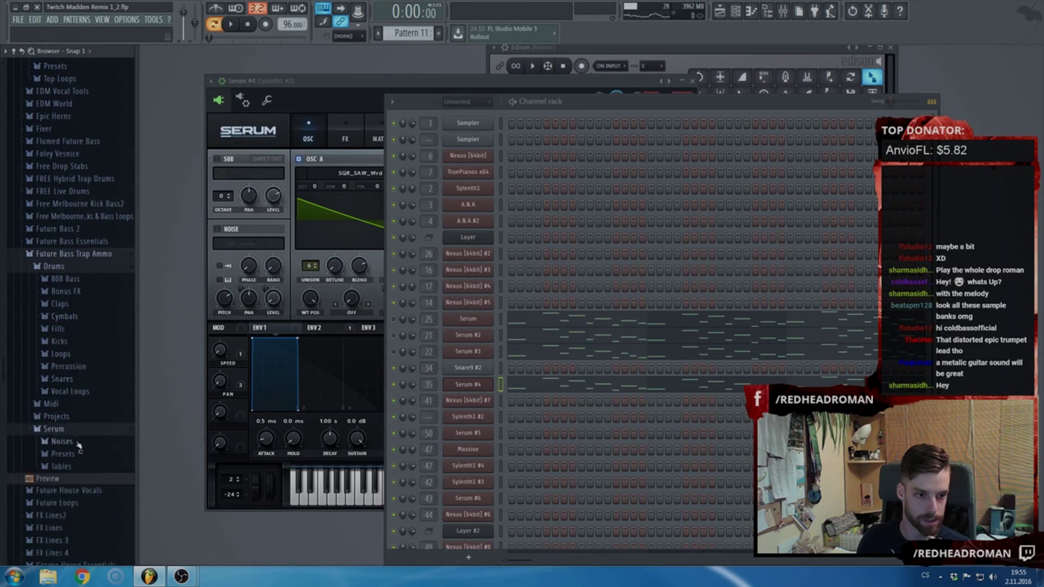
left_click(78, 457)
scroll(87, 440, "down", 5)
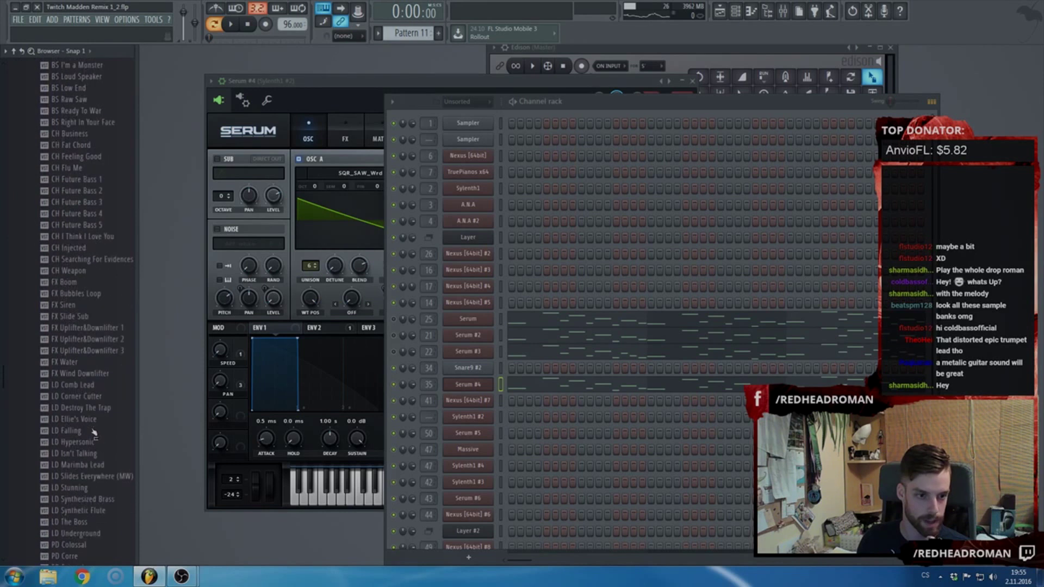
- Load the LD Underground preset into the Serum #4 channel and bring its synth window to the front
left_click_drag(82, 441, 539, 371)
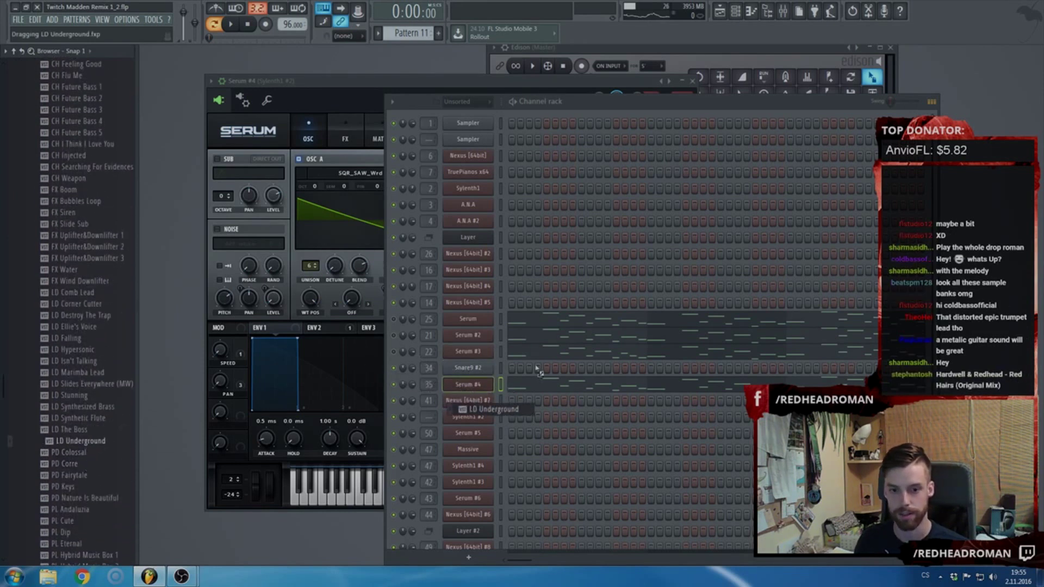
left_click_drag(484, 160, 484, 163)
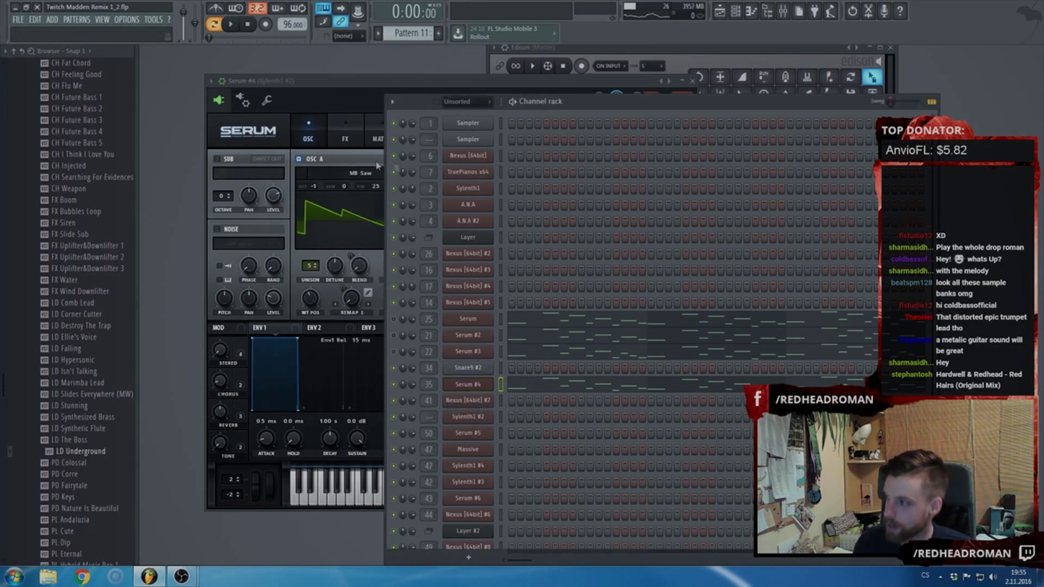
left_click(308, 81)
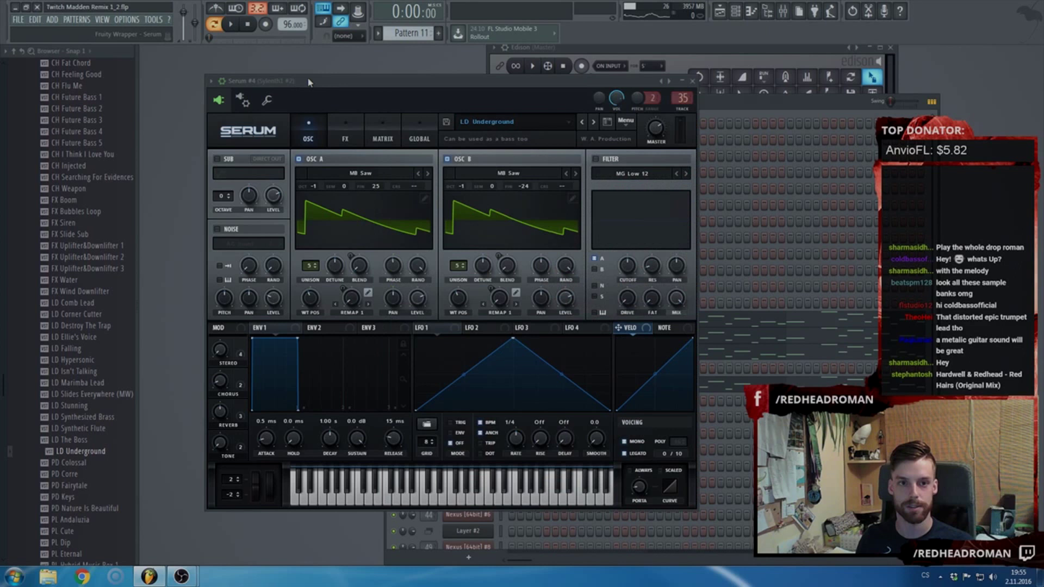
- Close the Serum #4 window and save the project as a new version
key("Escape")
left_click(18, 20)
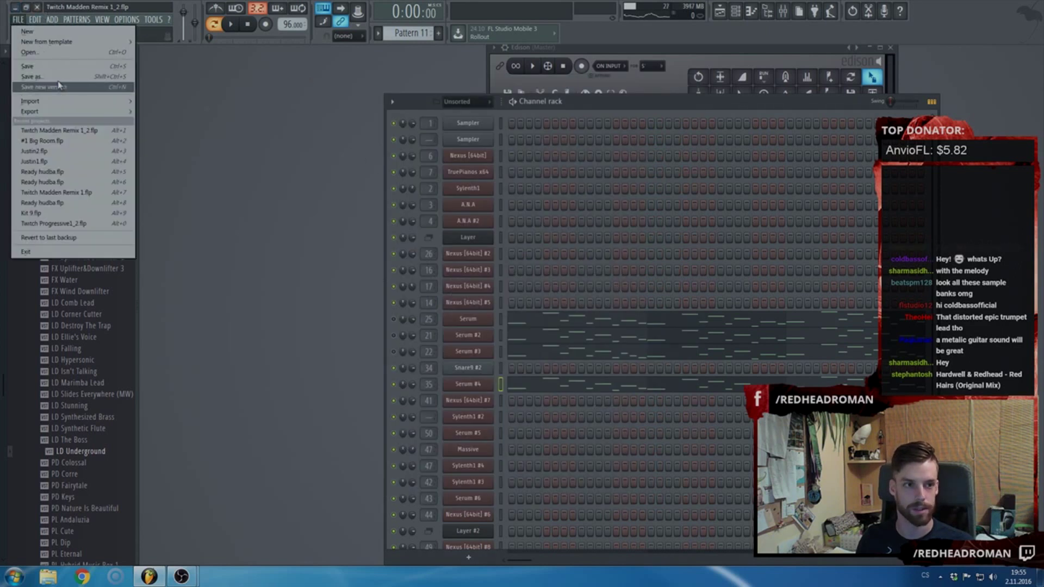
left_click(60, 88)
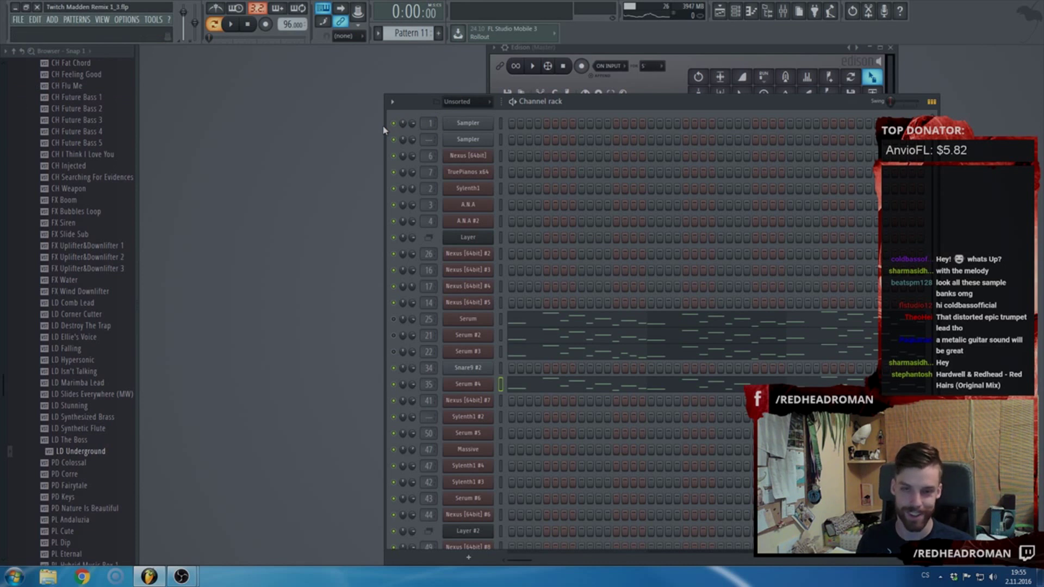
- Audition the pattern with the current Serum #4 sound, and load the LD The Boss preset into that channel to hear it
key("space")
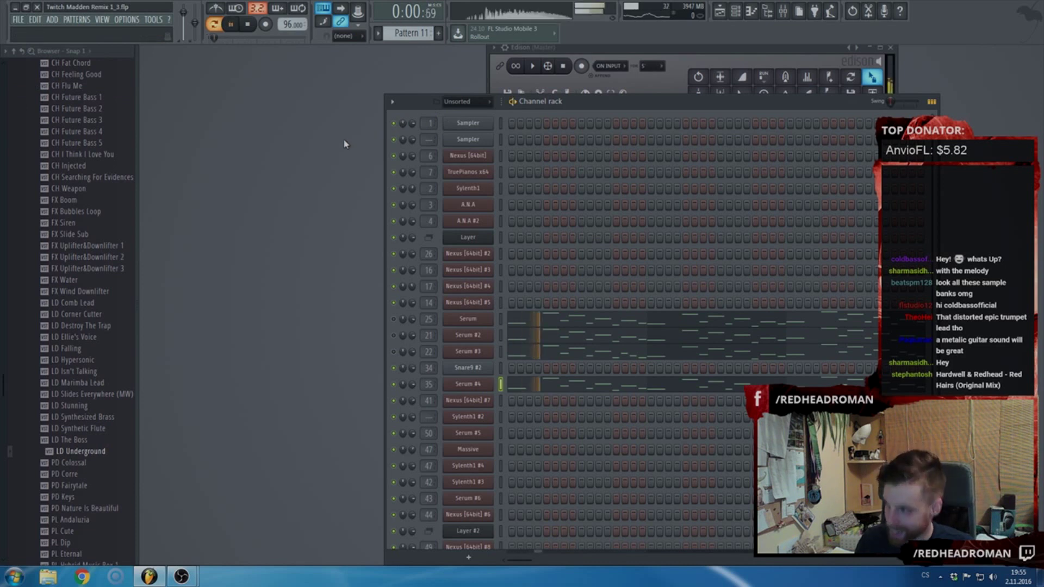
key("space")
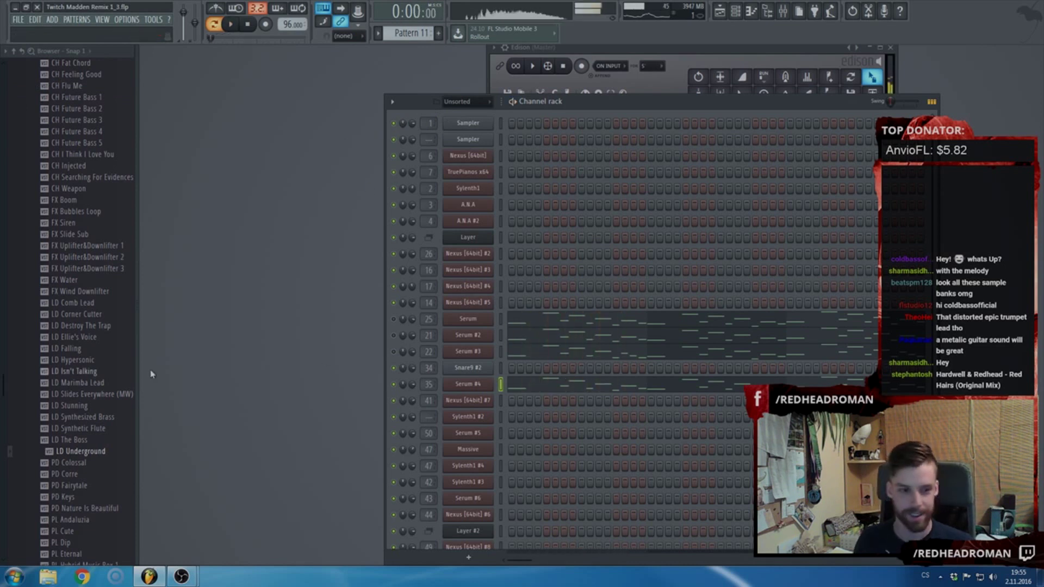
right_click(103, 441)
left_click(102, 440)
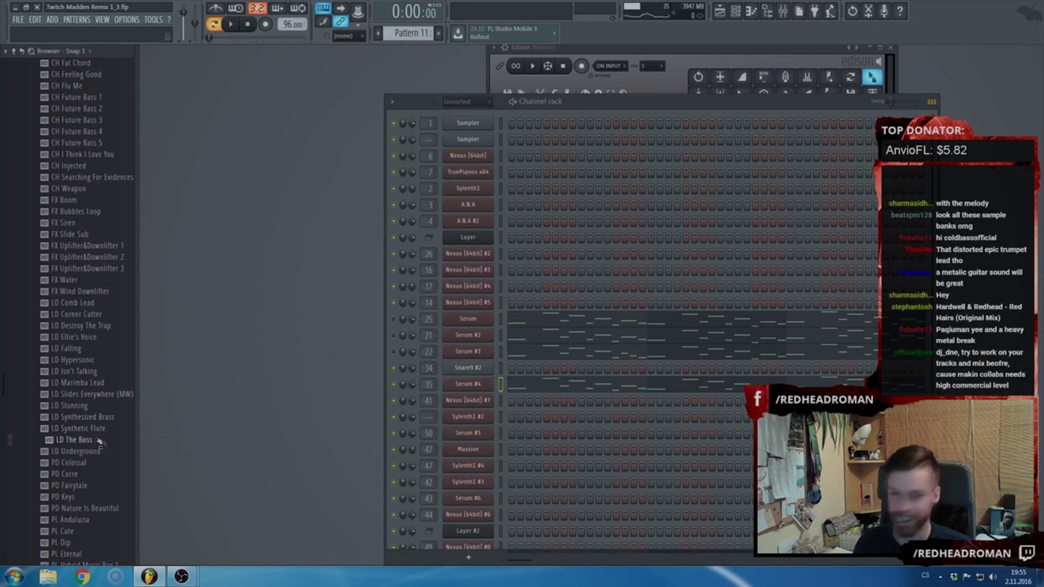
key("space")
- Load the LD Synthetic Flute preset into the Serum #4 channel and audition the pattern while checking its synth window and mixer track
right_click(100, 429)
left_click(116, 429)
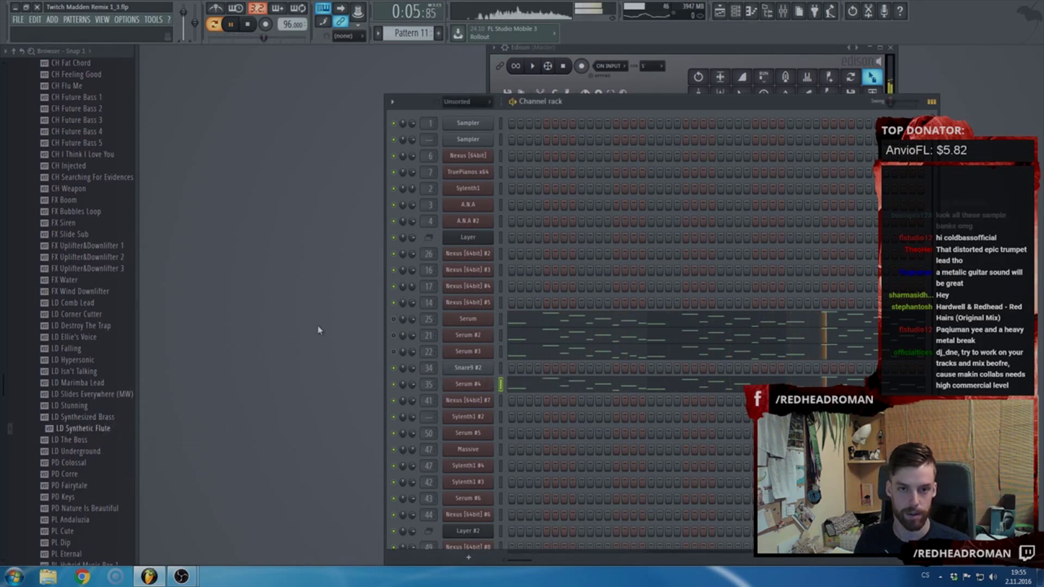
left_click(471, 385)
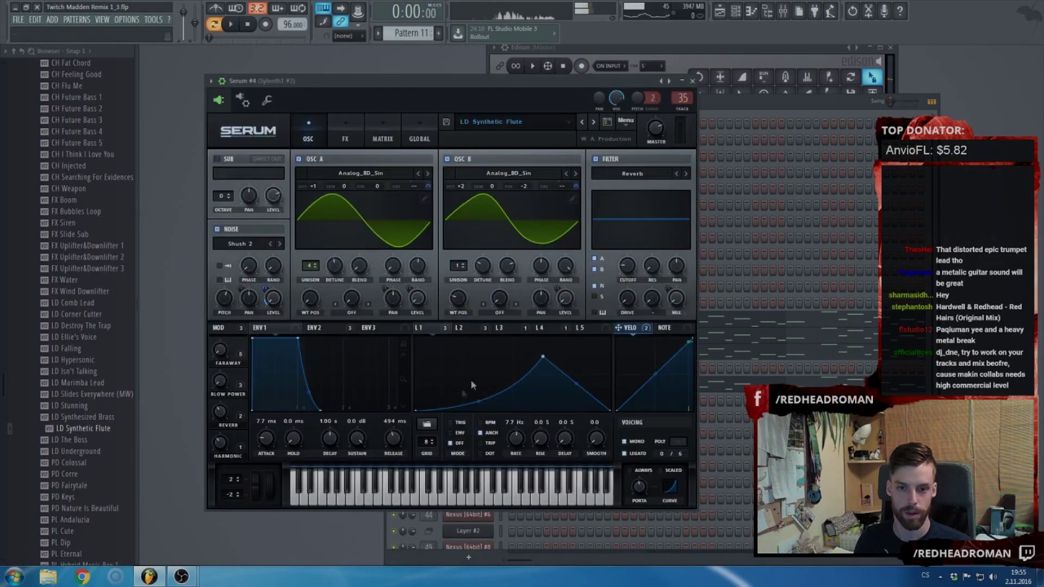
left_click(683, 98)
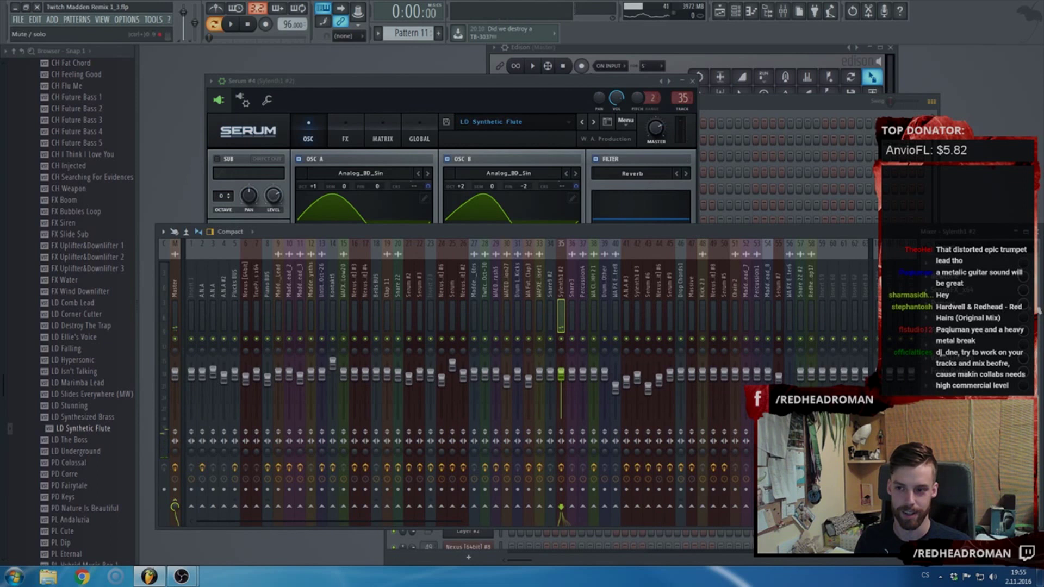
key("F6")
key("space")
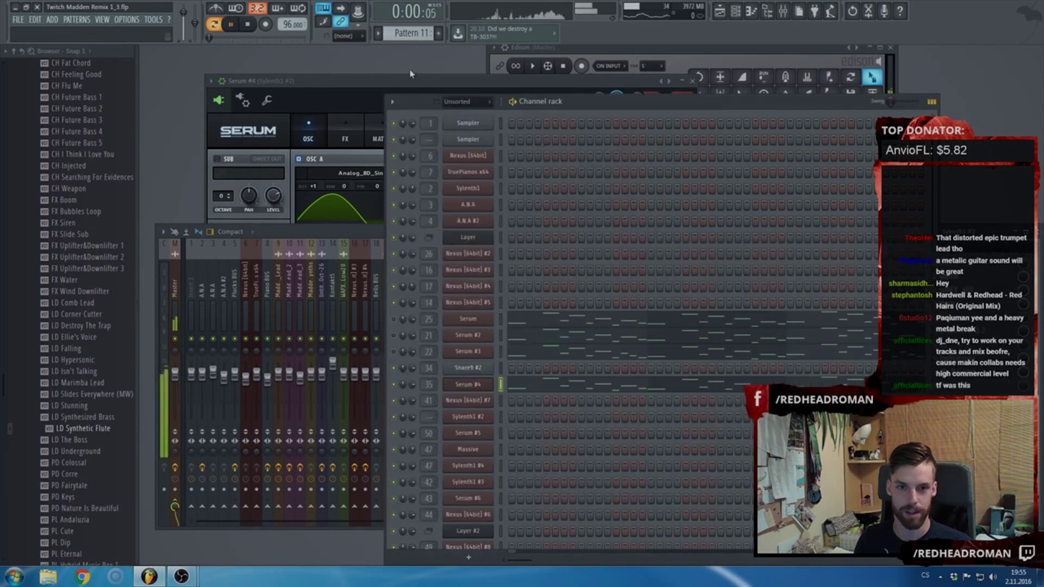
left_click(369, 83)
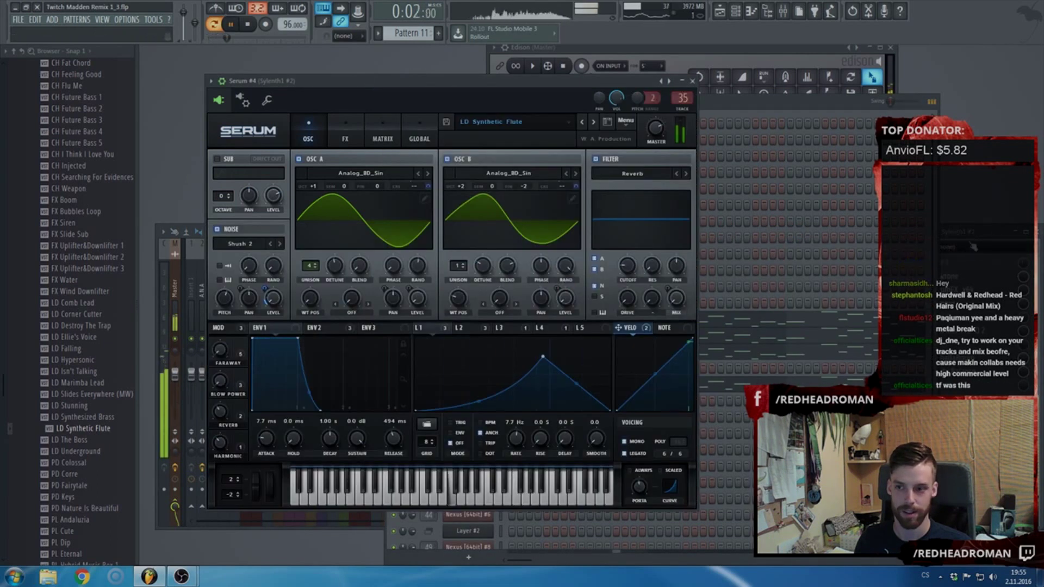
key("F9")
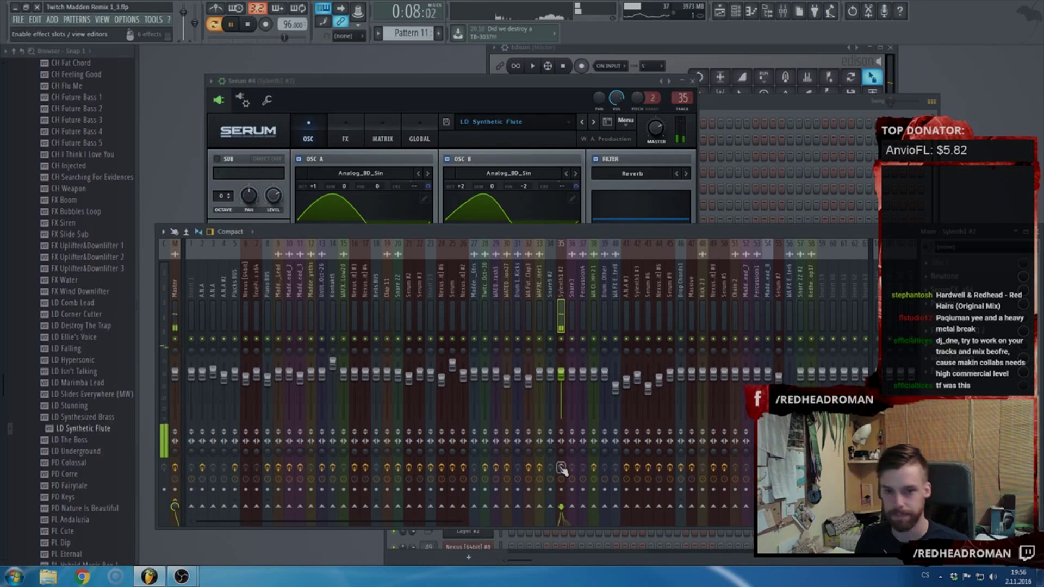
key("space")
- Load the LD Stunning preset into the Serum #4 channel and audition the pattern with it
key("F6")
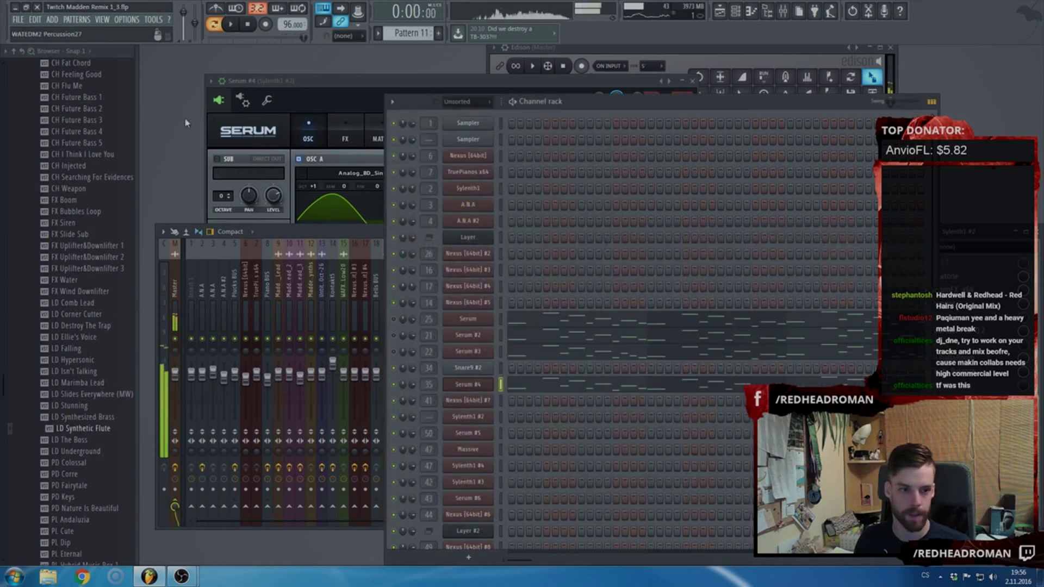
left_click(83, 416)
right_click(86, 403)
left_click(98, 408)
key("space")
left_click_drag(499, 380, 522, 387)
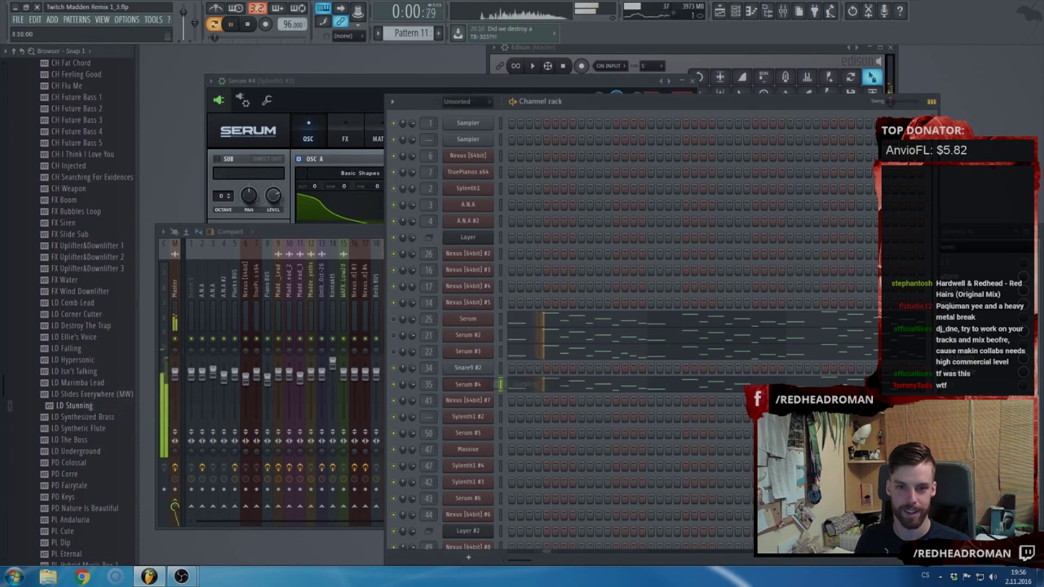
scroll(550, 415, "down", 3)
key("space")
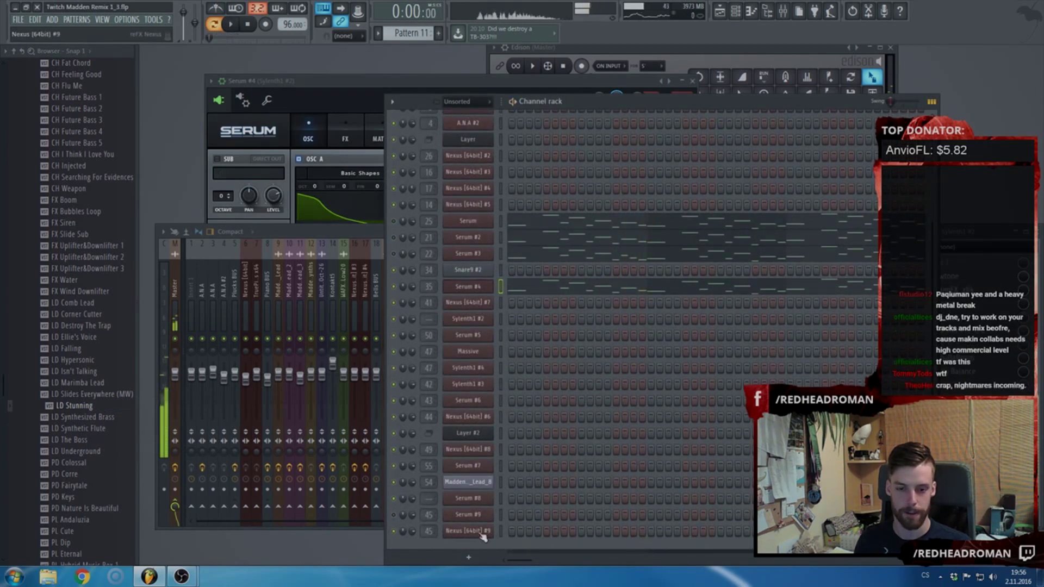
- Clone the Serum #4 channel and replace the clone's instrument with Nexus [64bit]
right_click(479, 352)
left_click(537, 381)
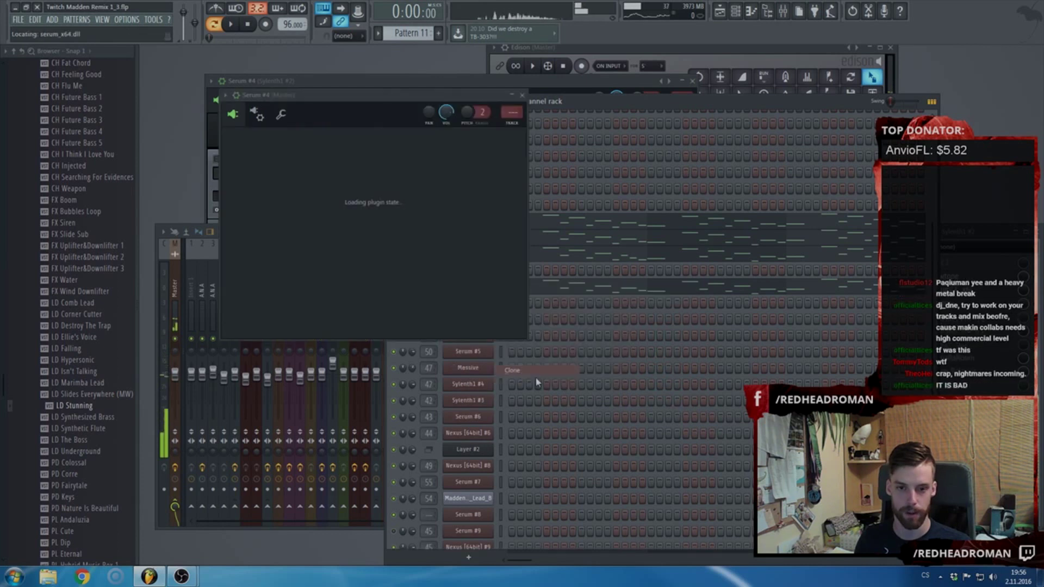
key("Escape")
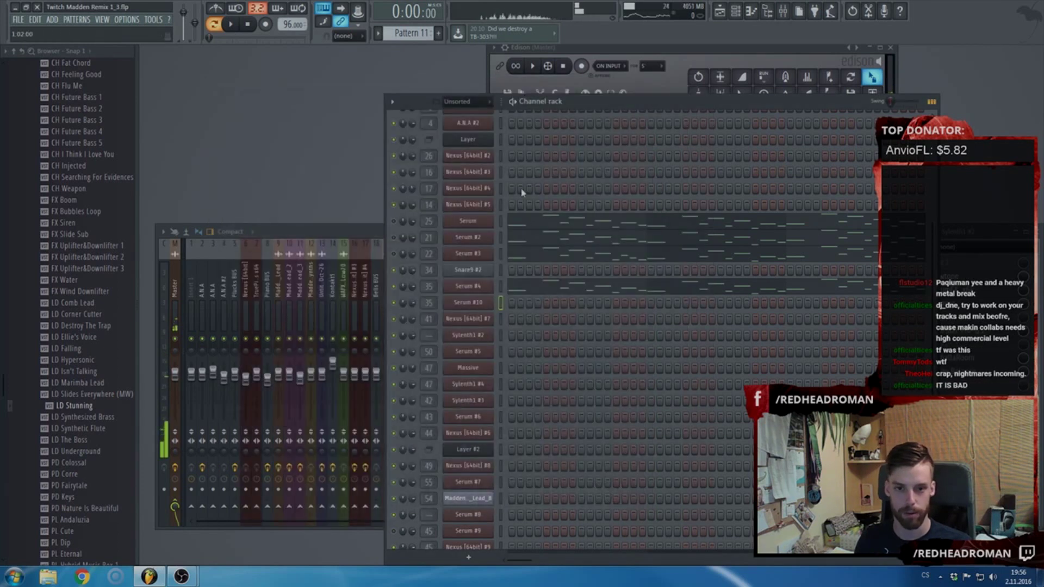
right_click(482, 312)
mouse_move(536, 377)
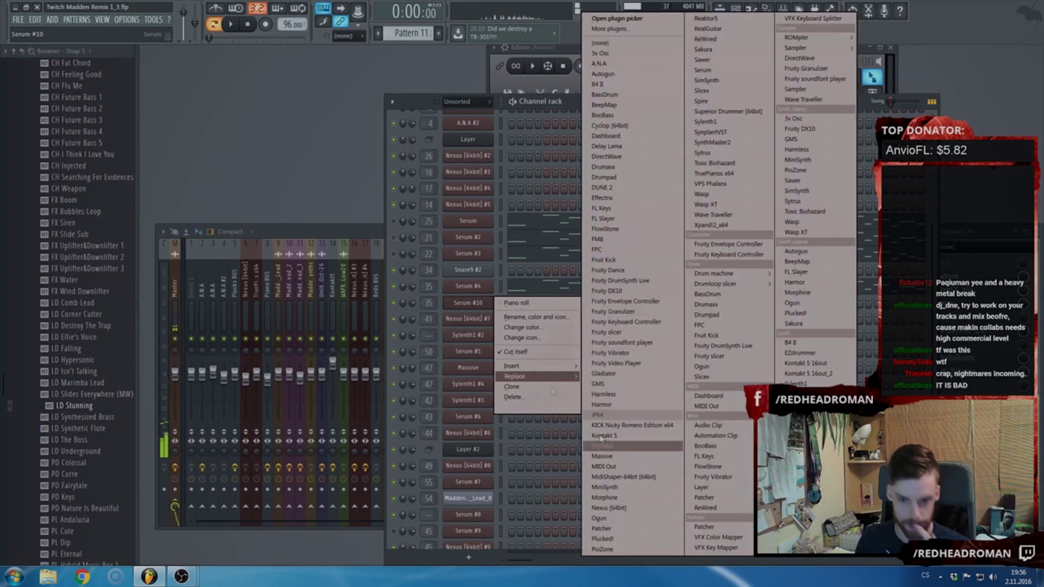
left_click(610, 505)
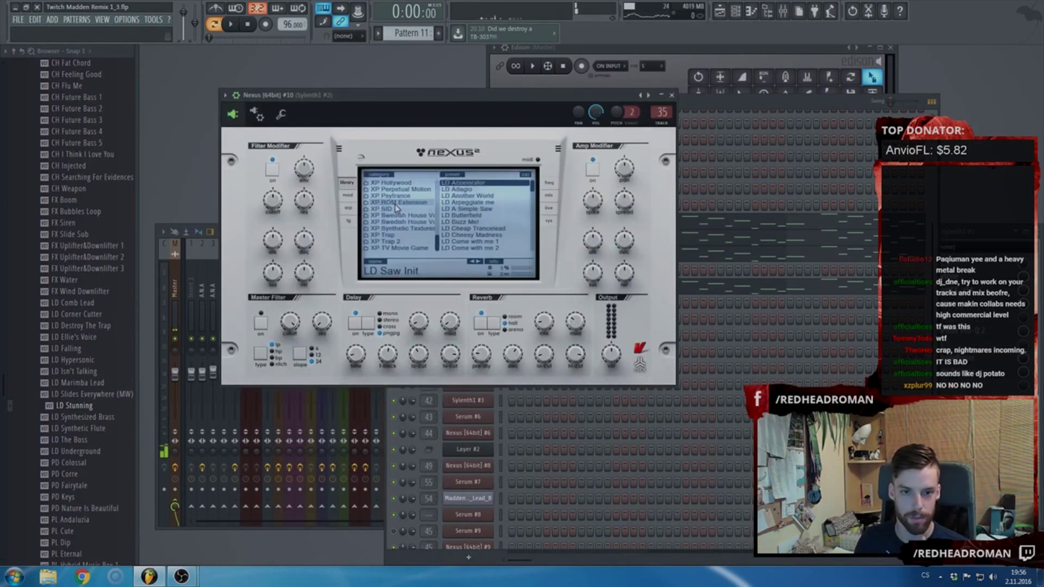
- In the new Nexus channel, try the WW Irish Tin Whistle and WW Bamboo Flute presets from the XP Hlw3 Ethno category
left_click(410, 222)
left_click(410, 228)
scroll(484, 236, "down", 5)
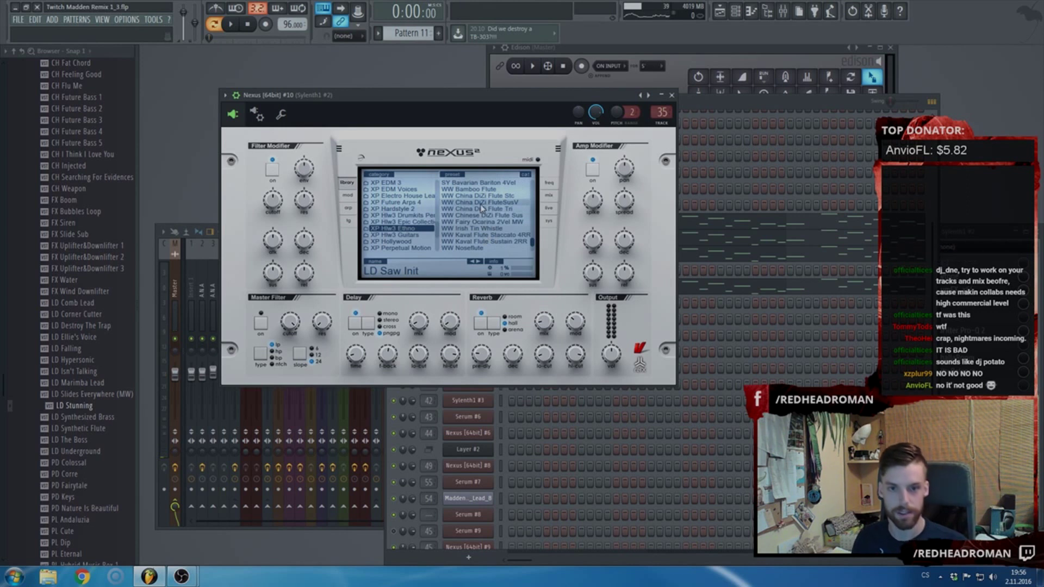
left_click(472, 228)
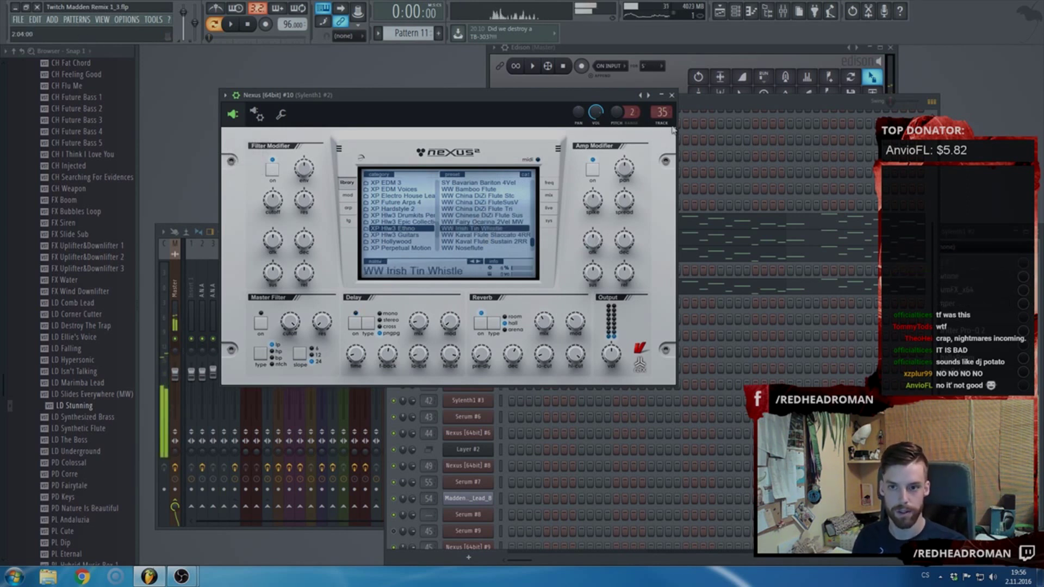
key("F9")
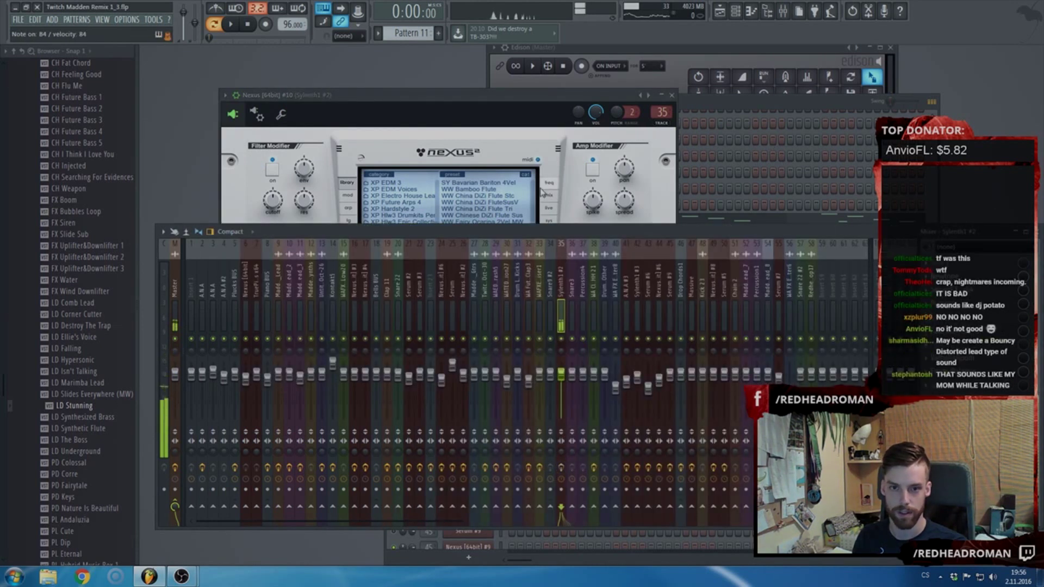
left_click(514, 135)
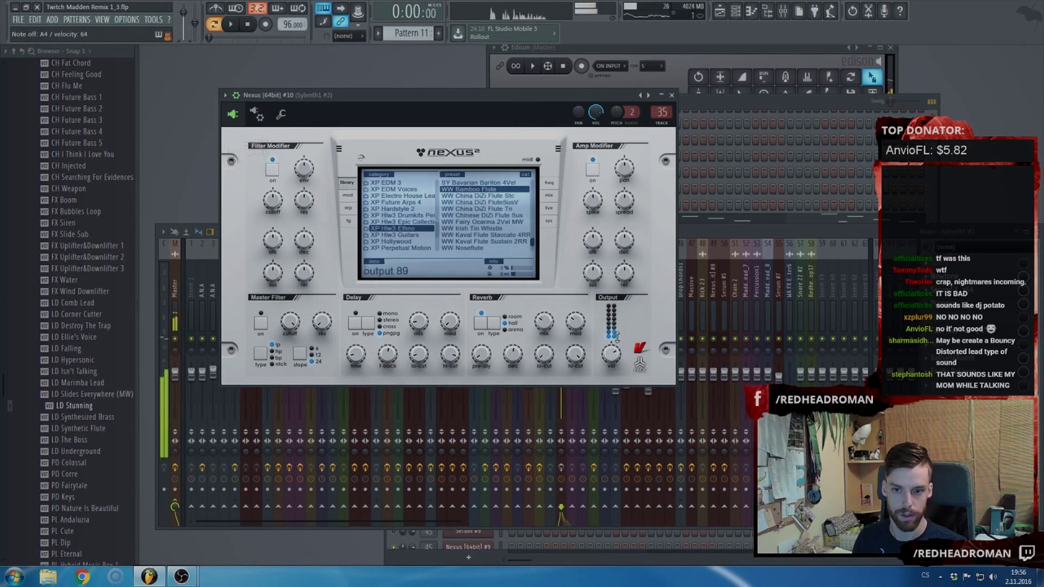
- Copy the Serum #4 melody into the Nexus [64bit] #10 channel and play it with the Nexus window in front
left_click(707, 104)
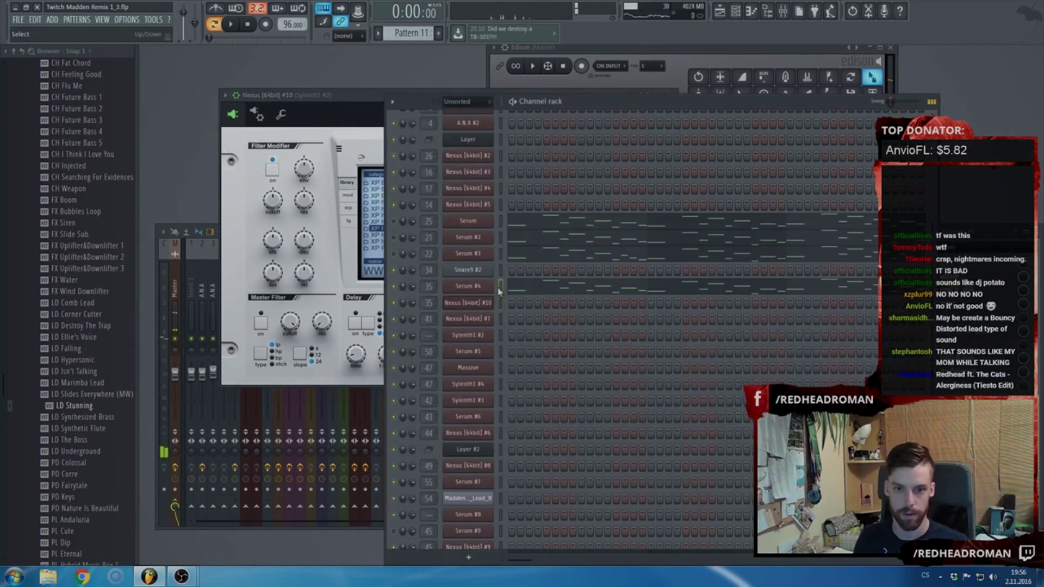
left_click(501, 303)
key("space")
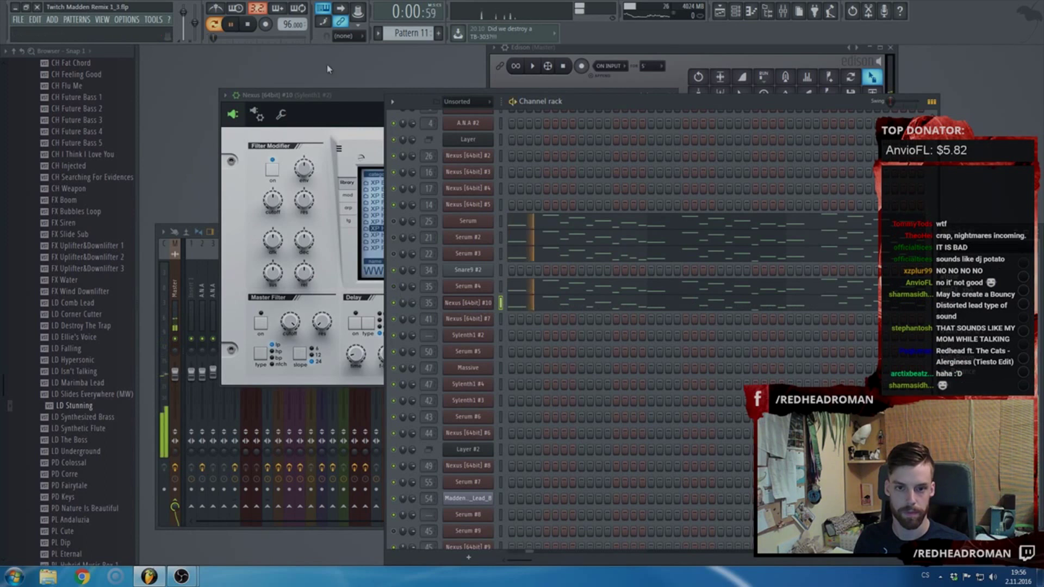
left_click(348, 96)
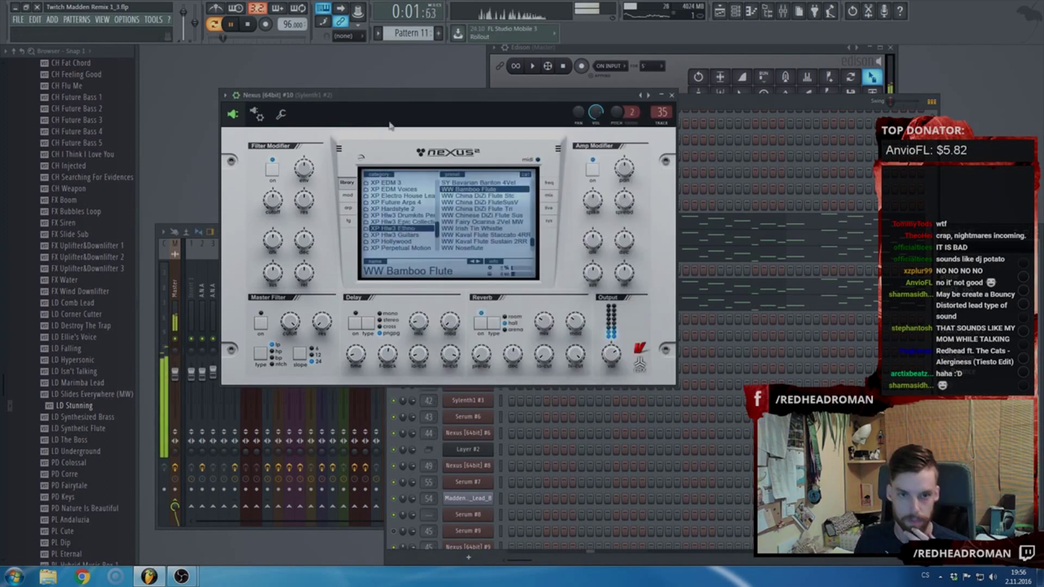
- Audition the WW Kaval Flute Staccato, Kaval Flute Sustain, Pennywhistle Metal, Pipeflute and Peruvian Flute presets in Nexus while the melody plays
left_click(494, 236)
scroll(505, 234, "down", 3)
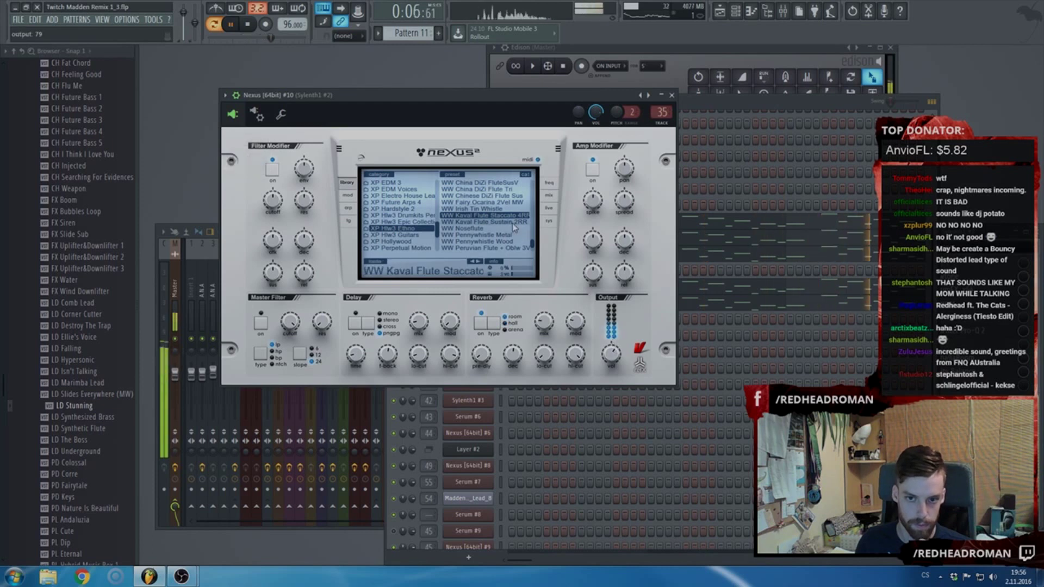
left_click(513, 223)
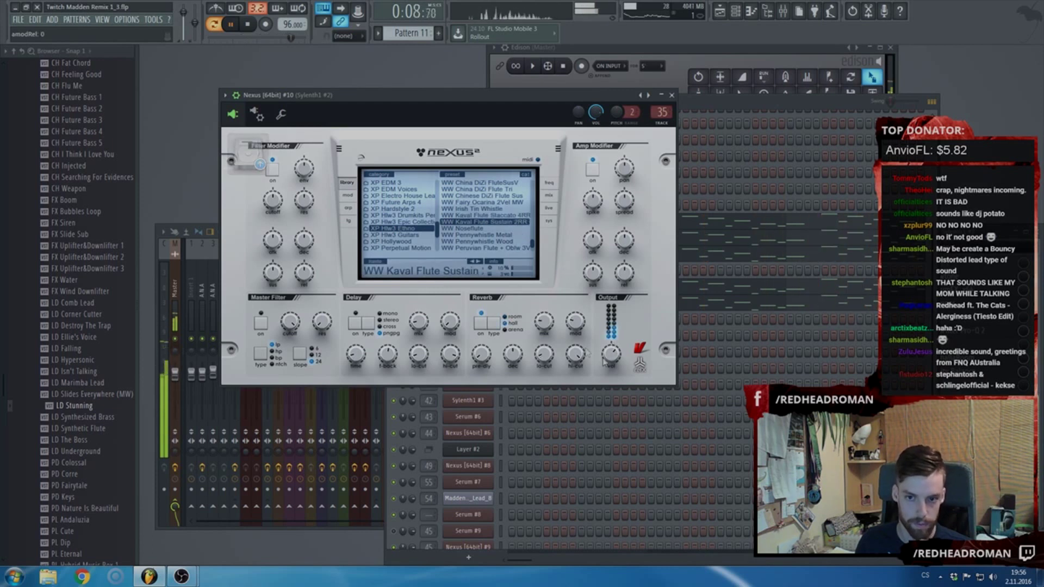
scroll(490, 228, "down", 2)
left_click(495, 222)
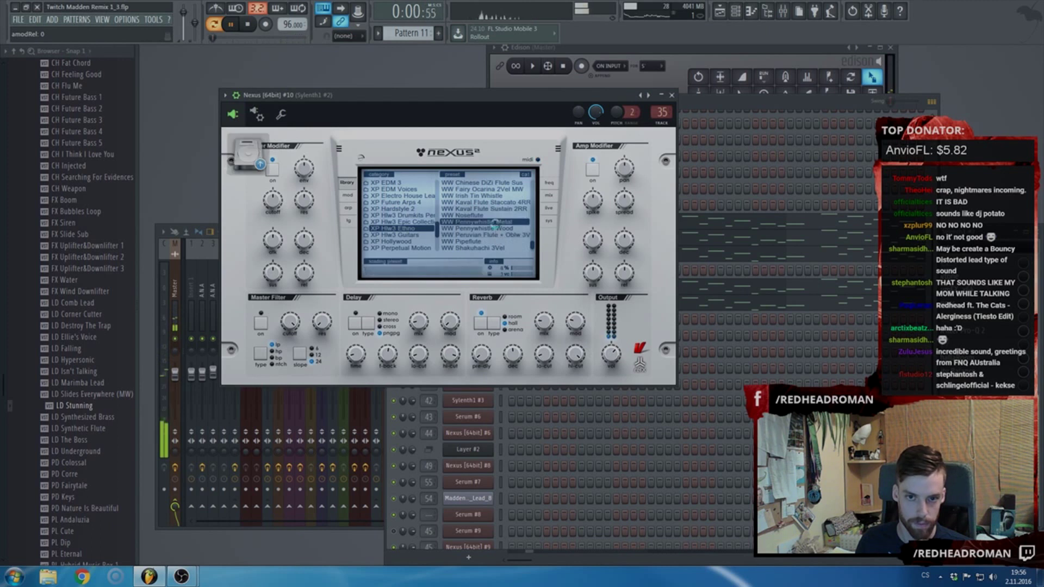
scroll(497, 234, "down", 2)
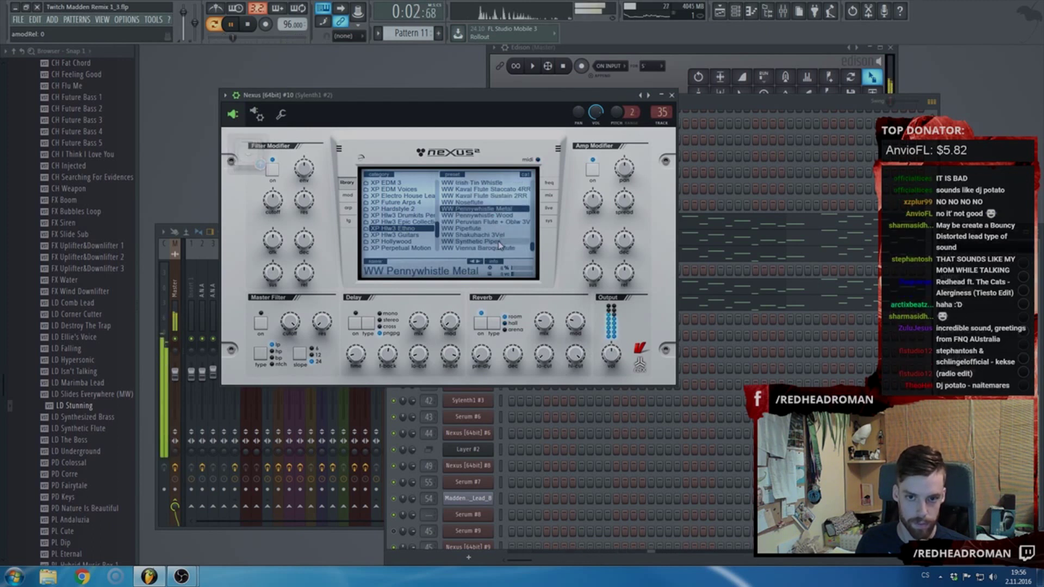
left_click(491, 229)
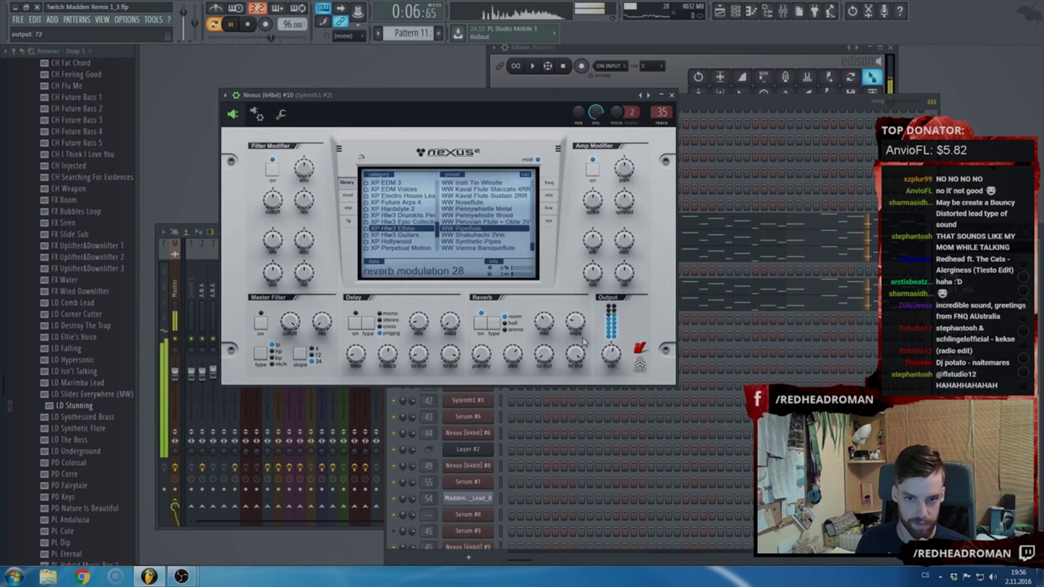
left_click(480, 222)
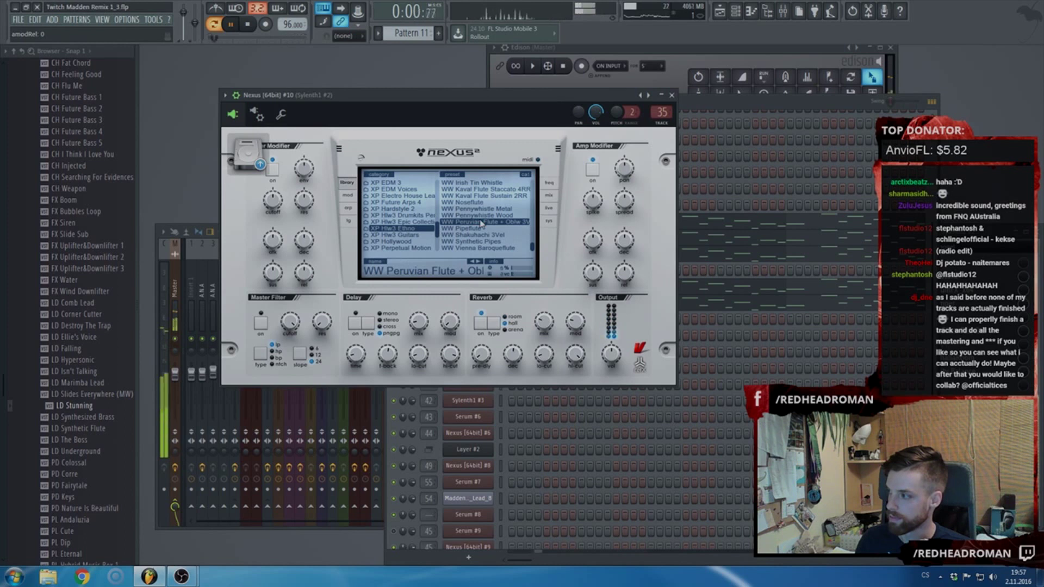
- Stop playback and delete the Nexus [64bit] #10 channel
key("space")
key("F6")
right_click(469, 303)
left_click(517, 396)
left_click(562, 327)
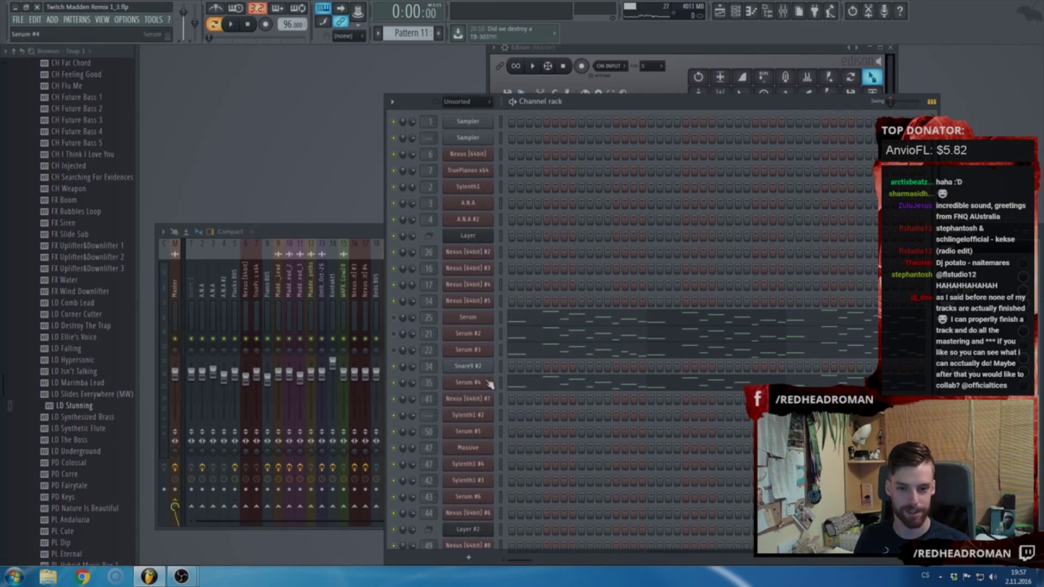
- Load the LD Slides Everywhere (MW) preset into the Serum #4 channel and play the pattern with its synth window open
right_click(116, 394)
left_click(218, 395)
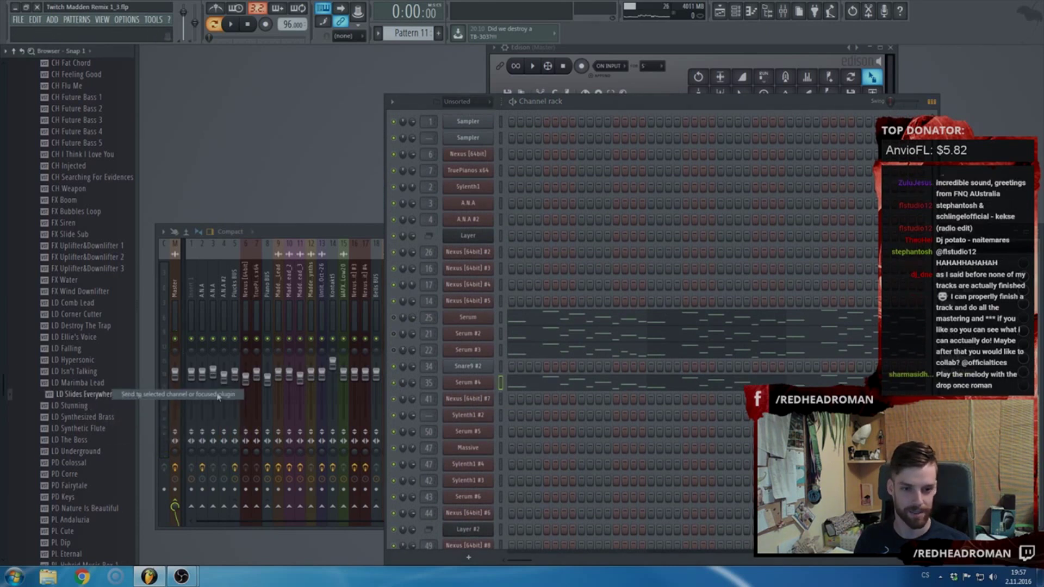
left_click(469, 383)
key("space")
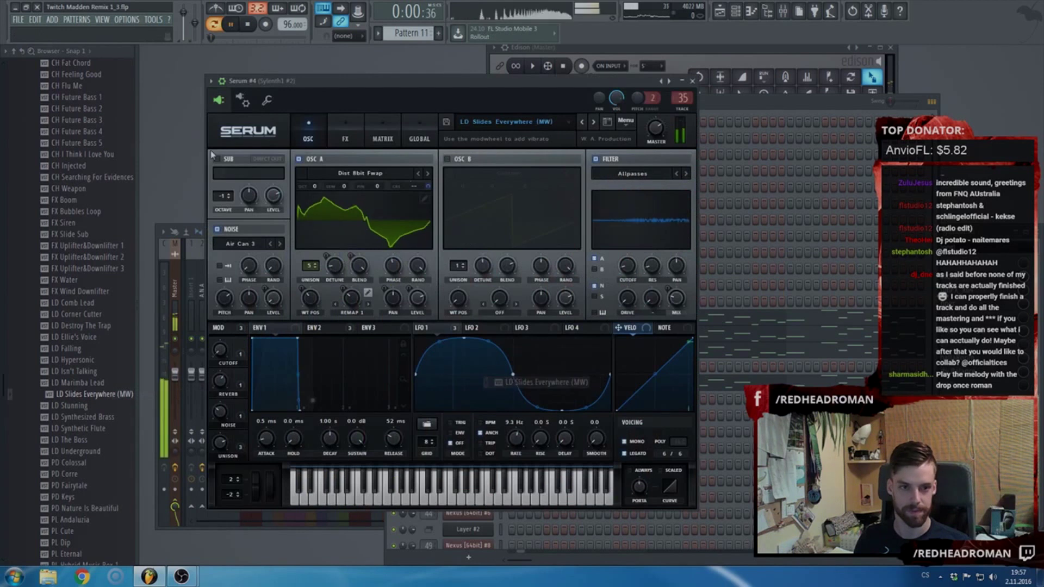
- Compare with the LD Stunning preset in Serum #4 during playback and return to LD Slides Everywhere (MW)
right_click(107, 405)
left_click(107, 405)
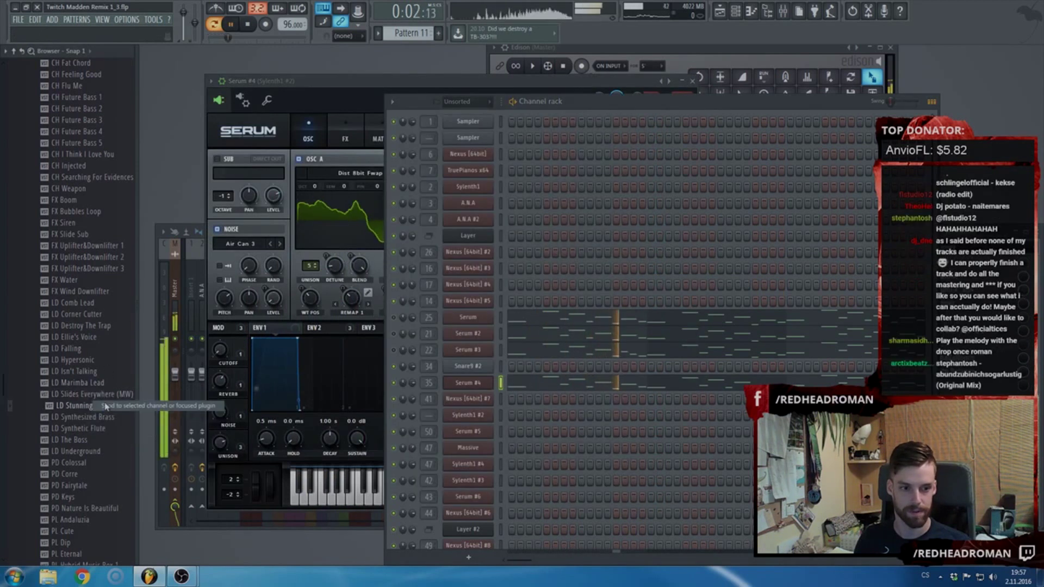
right_click(106, 394)
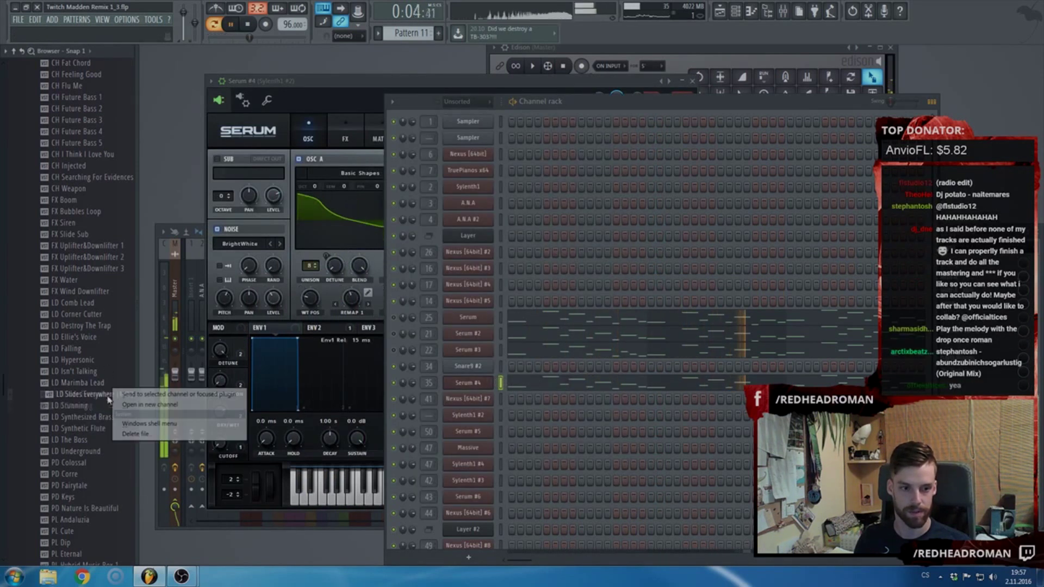
left_click(142, 395)
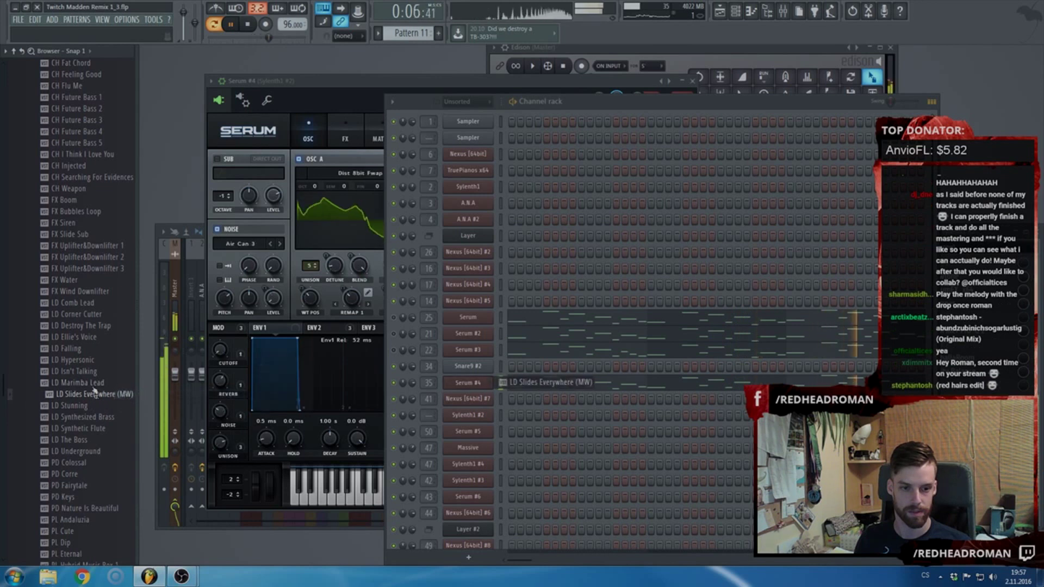
- Set the portamento time in the Serum #4 synth to about 65 ms while the pattern plays
left_click(468, 382)
left_click(468, 383)
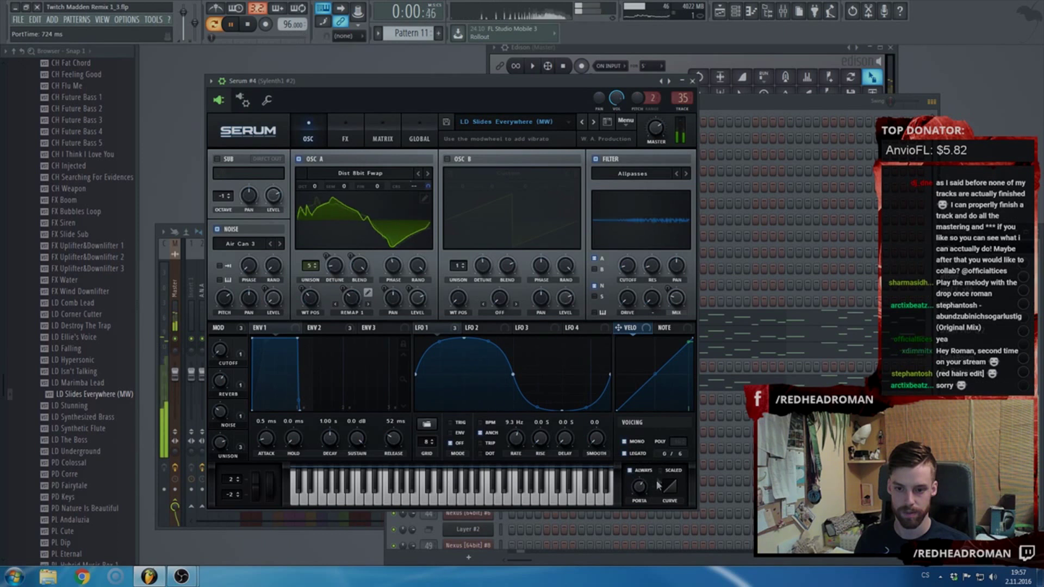
scroll(643, 494, "down", 3)
scroll(640, 509, "down", 2)
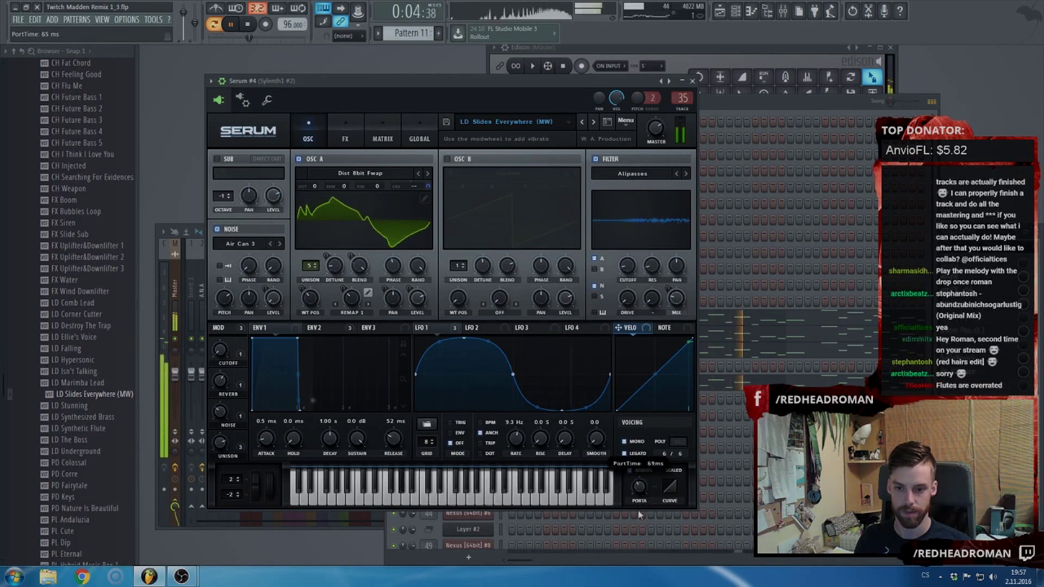
- Inspect the FabFilter Pro-Q 2 curve on the Sylenth1 #2 mixer track during playback
key("F9")
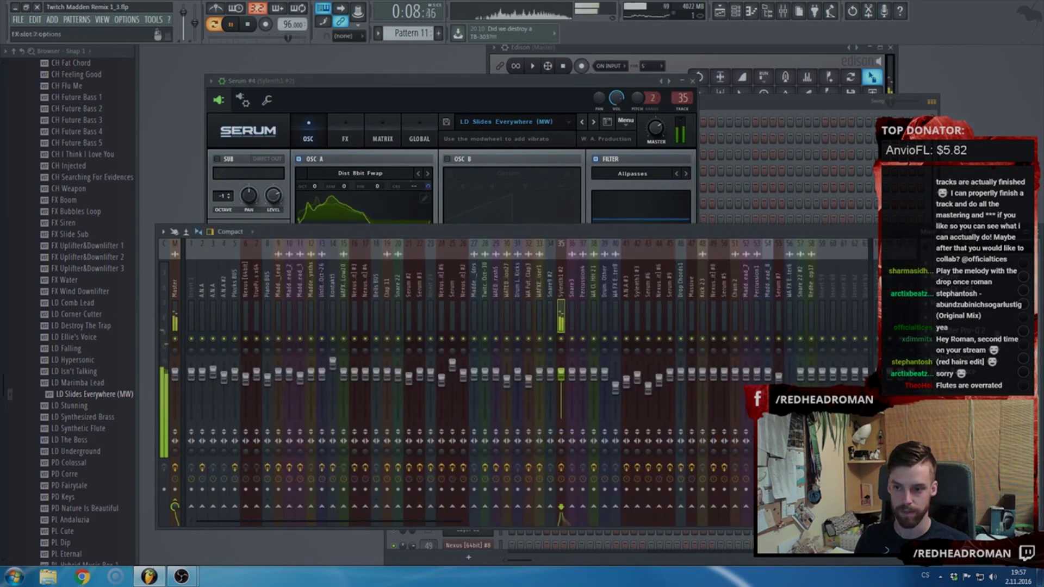
left_click(953, 331)
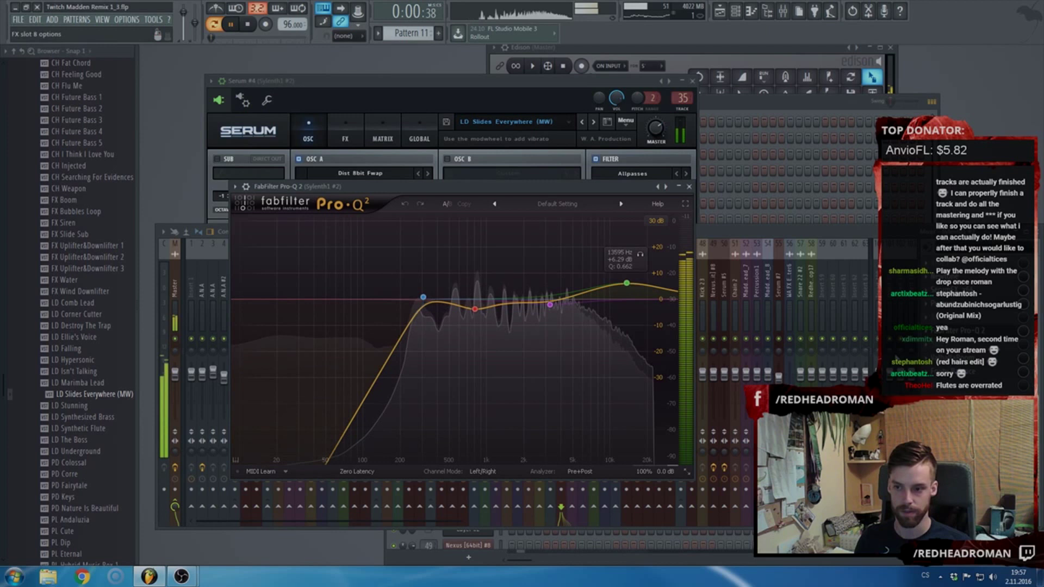
left_click(1041, 375)
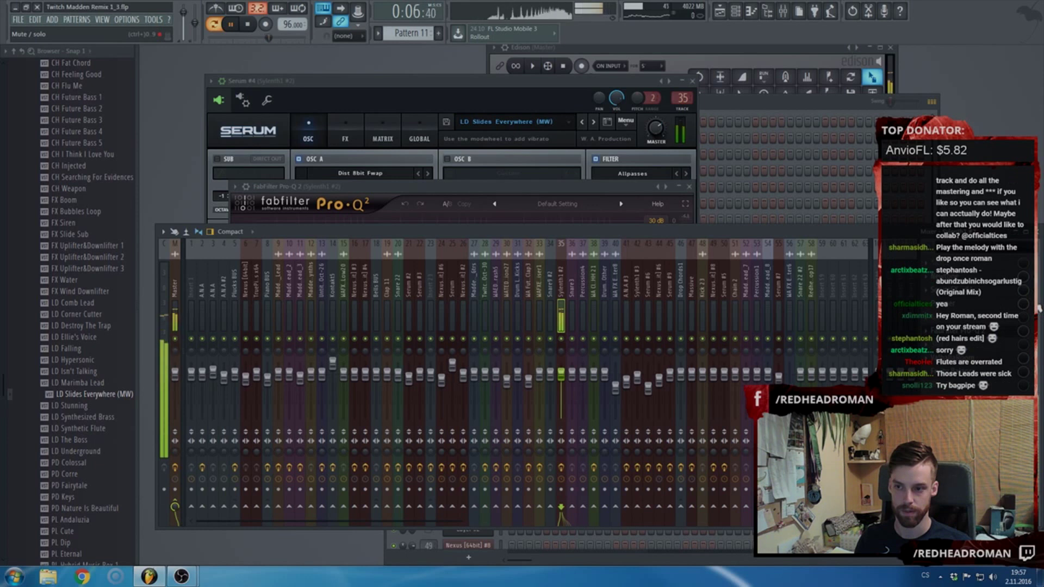
- Audition the LD Marimba Lead preset in Serum #4 and load LD Isn't Talking with the pattern playing
key("F6")
key("space")
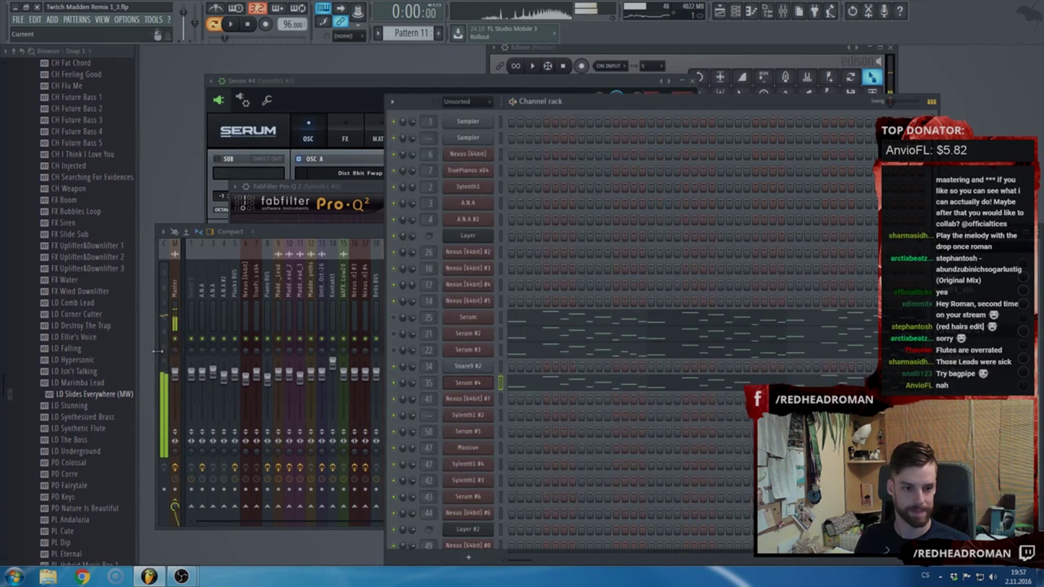
left_click_drag(82, 383, 503, 382)
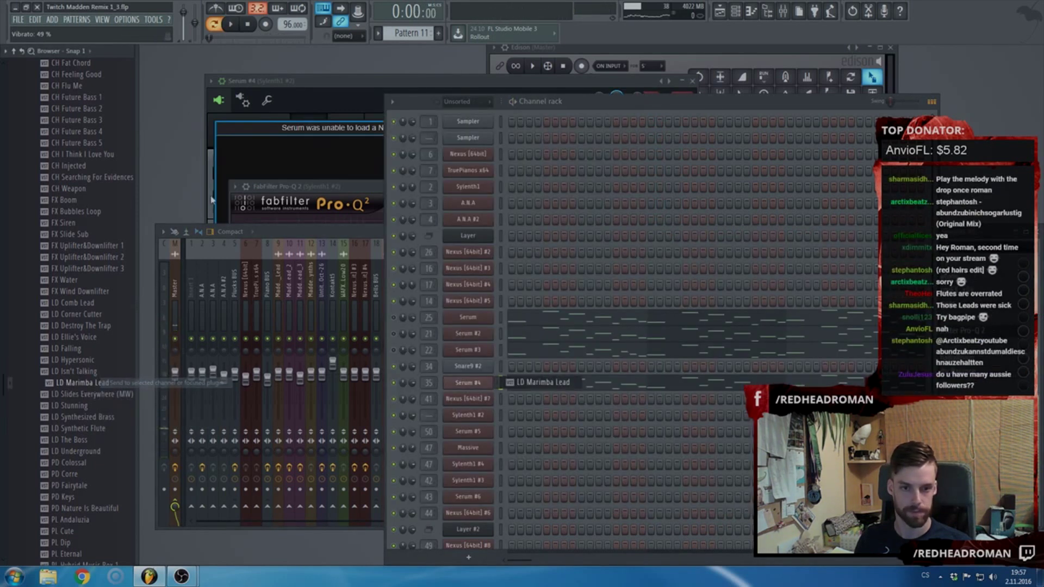
key("space")
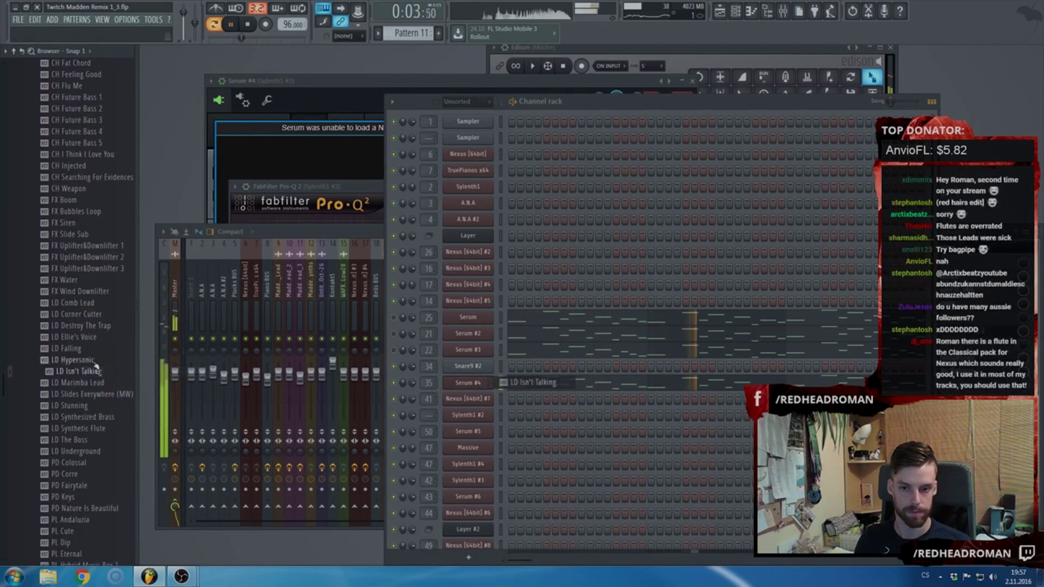
- Stop playback, clear effect slot 3 on the Sylenth1 #2 mixer track and load SerumFX_x64 into it
left_click(305, 232)
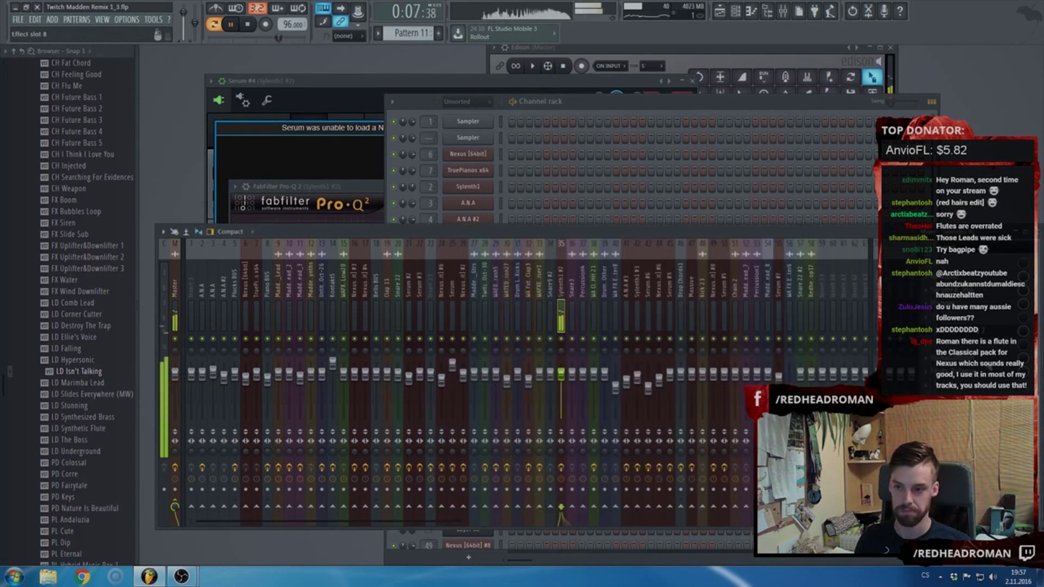
key("space")
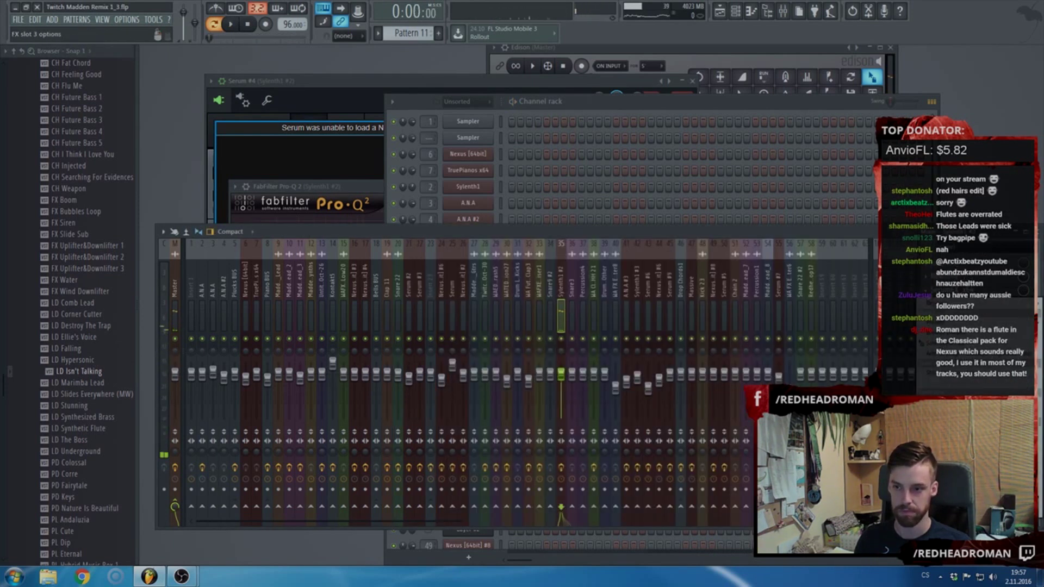
right_click(968, 290)
left_click(493, 30)
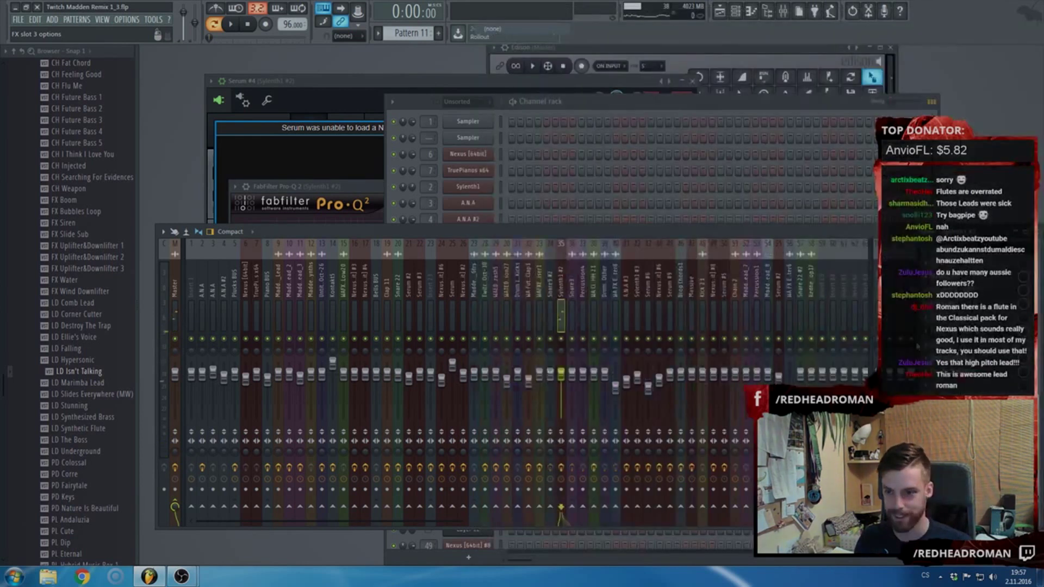
right_click(968, 290)
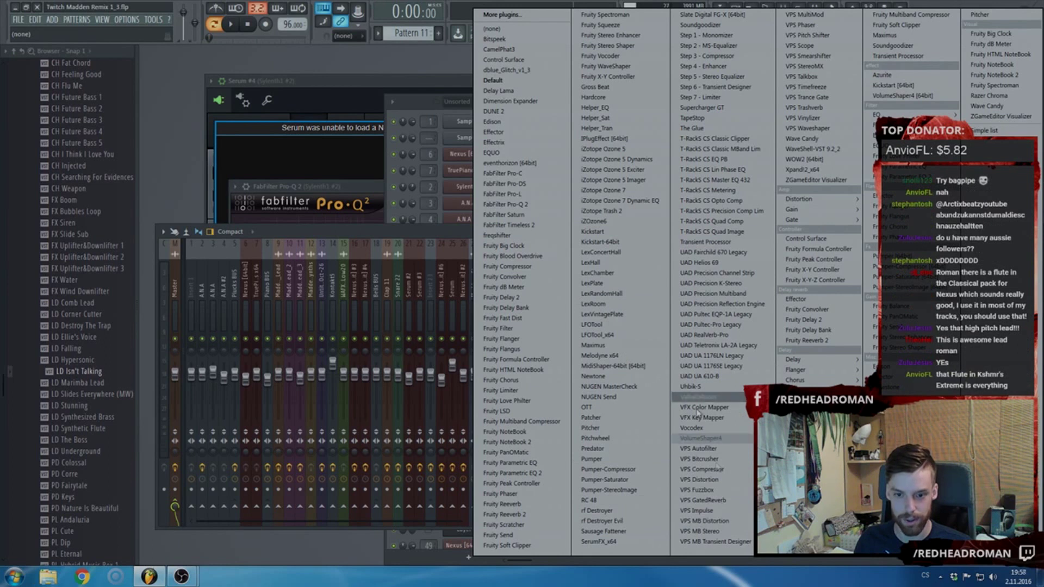
left_click(622, 543)
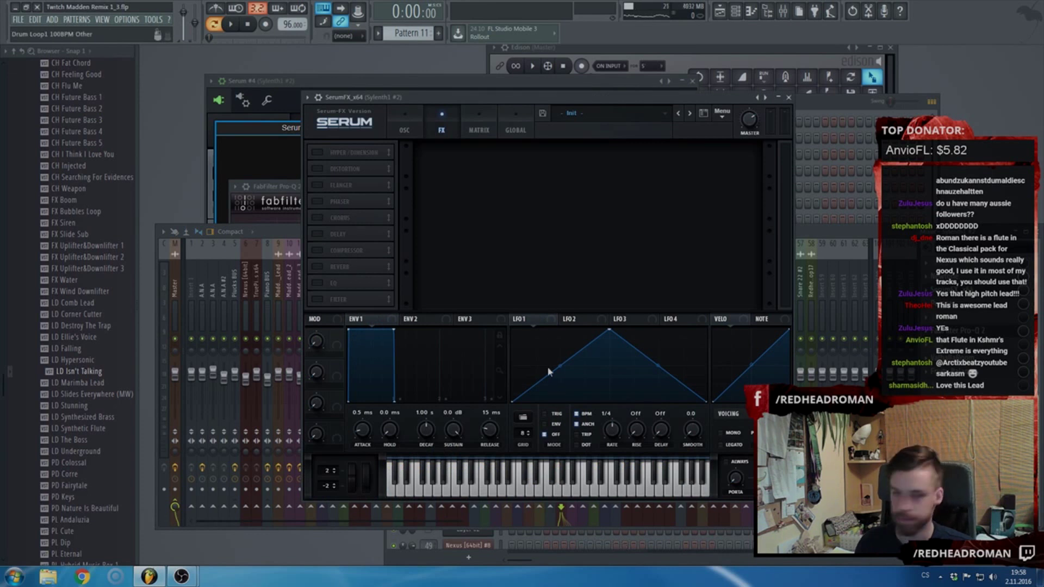
- Enable Hyper/Dimension in SerumFX_x64 during playback, adjust the Hyper controls and set the Dimension size to about 38%
left_click(504, 88)
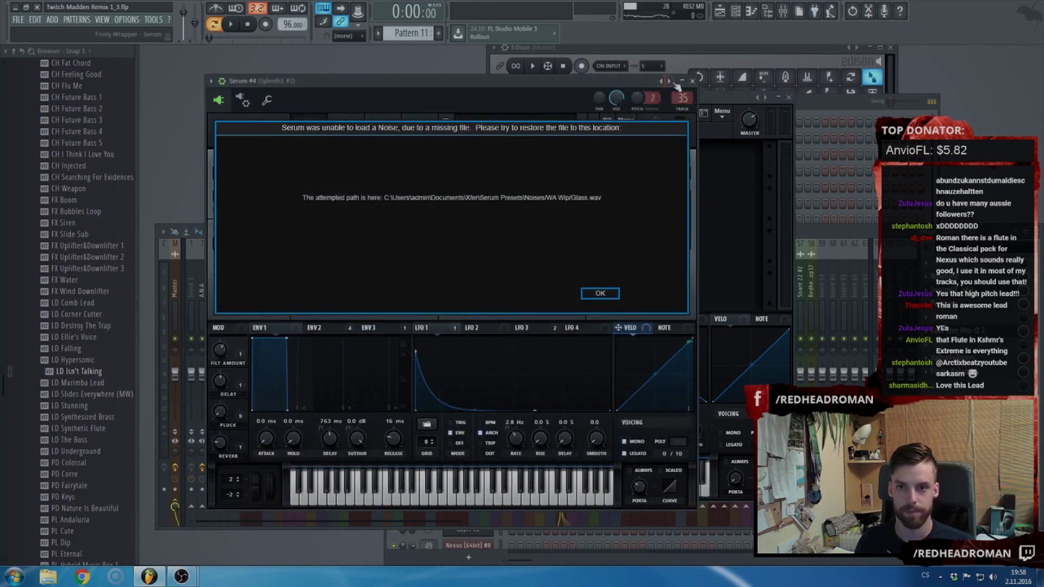
left_click(691, 80)
key("space")
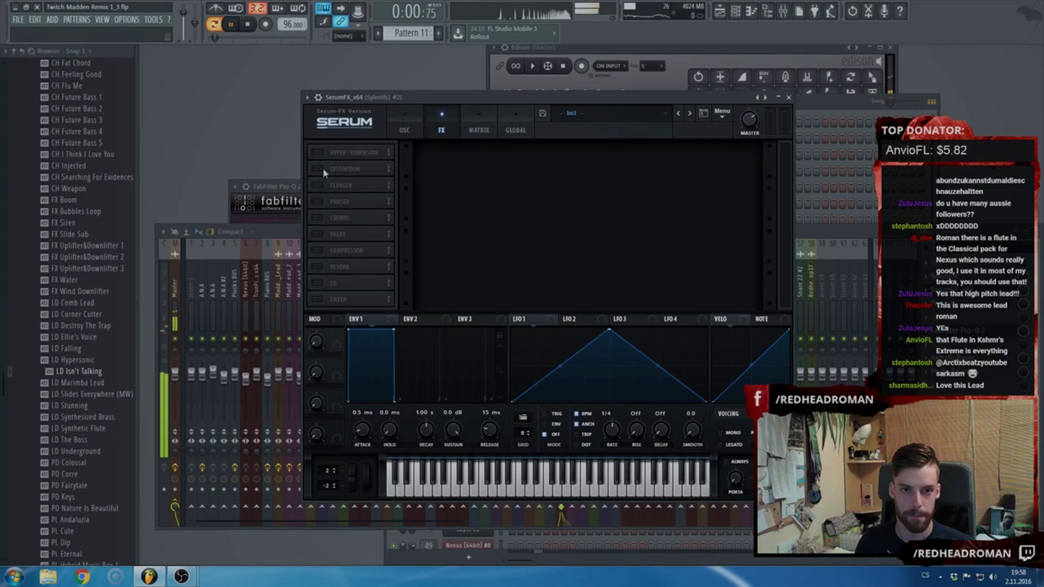
left_click(317, 152)
left_click_drag(609, 160, 611, 147)
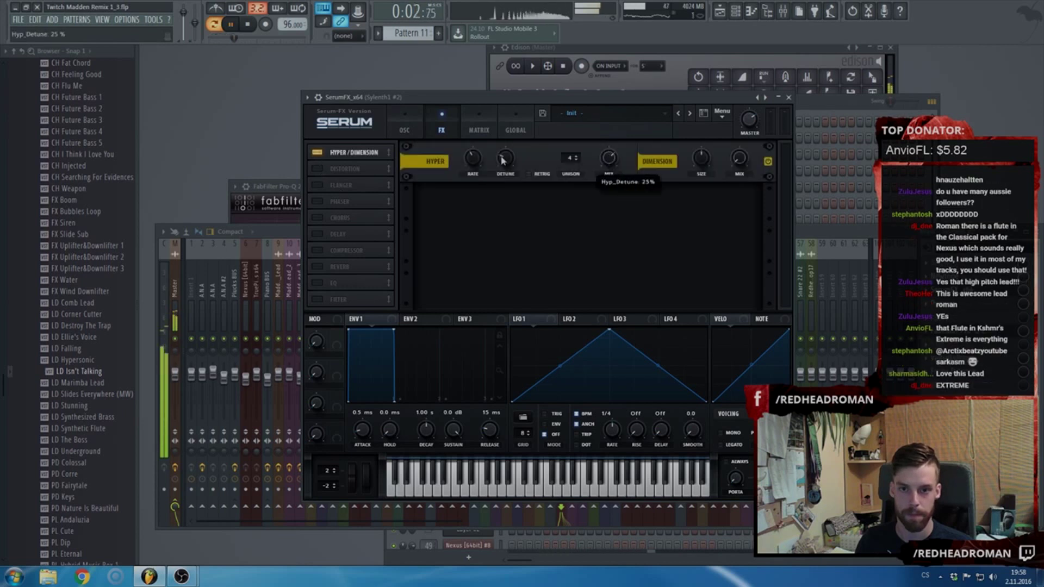
left_click(474, 162)
left_click_drag(487, 142, 623, 176)
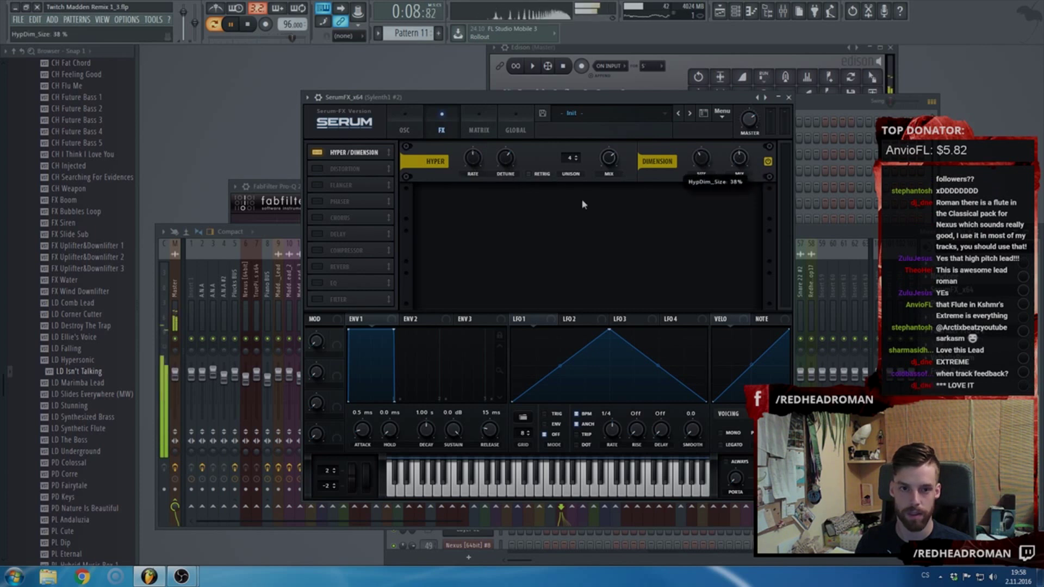
- Enable the SerumFX Compressor in multiband mode with about 6.2 dB of gain and set the Dimension mix to about 48%
left_click(317, 250)
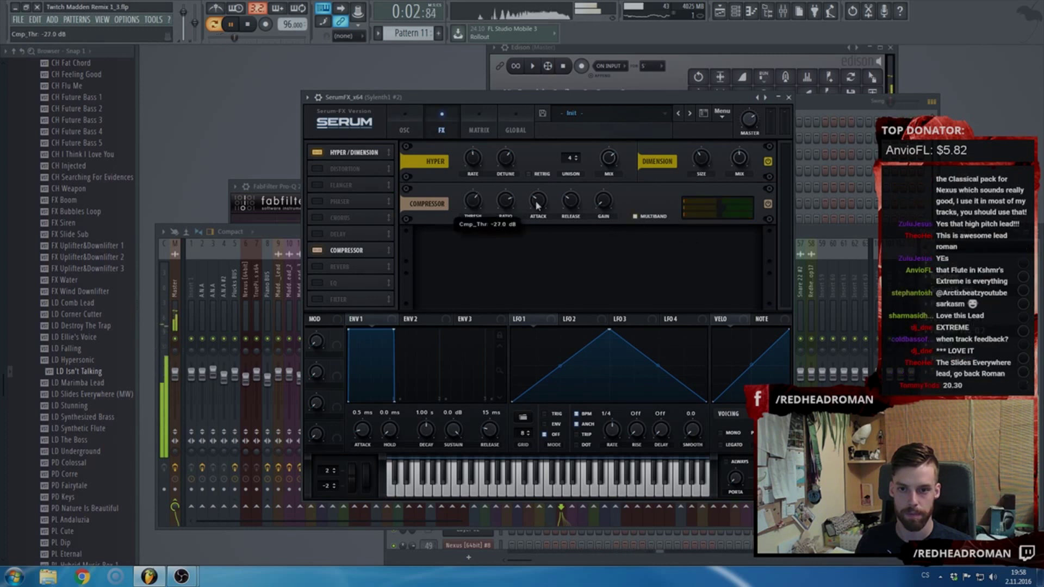
left_click(1041, 293)
left_click_drag(607, 159, 606, 184)
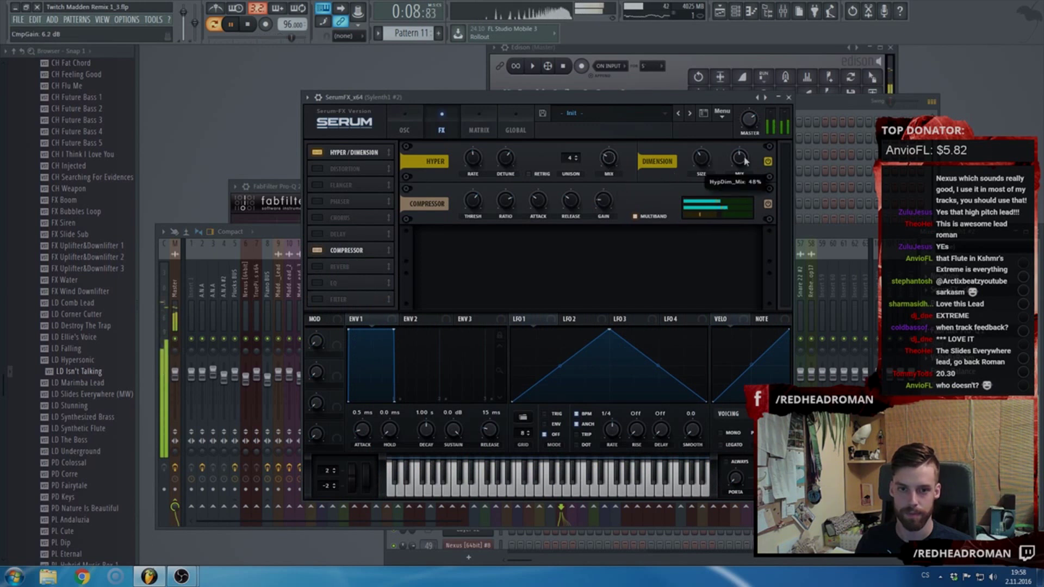
- Enable Reverb in SerumFX, place it before the Compressor in the chain and adjust its mix
left_click(317, 267)
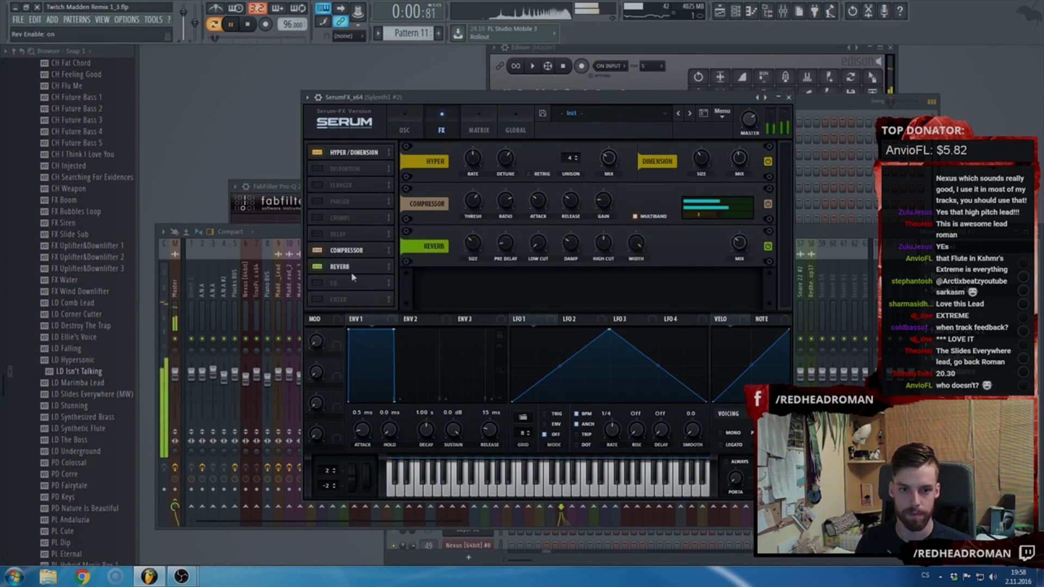
left_click_drag(351, 271, 353, 255)
left_click_drag(734, 203, 743, 211)
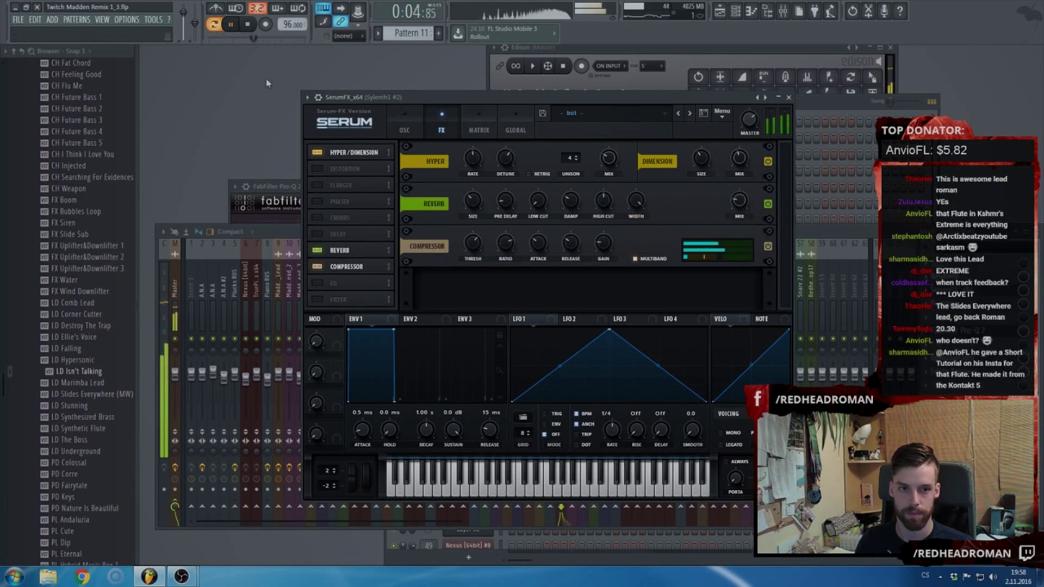
- Reopen the Serum #4 synth and set oscillator A's unison detune to about 0.14
key("F6")
left_click(486, 381)
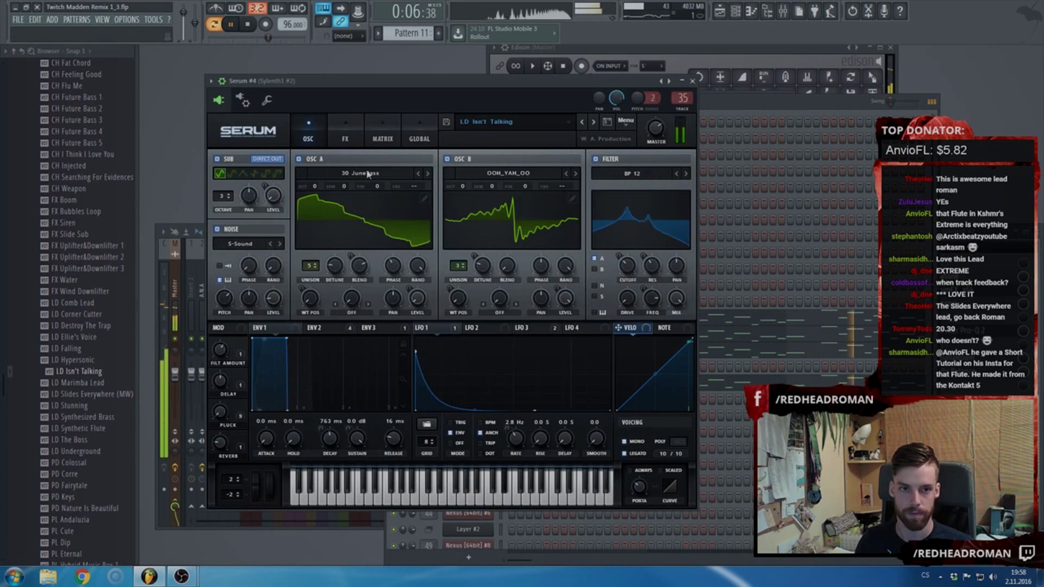
left_click(267, 102)
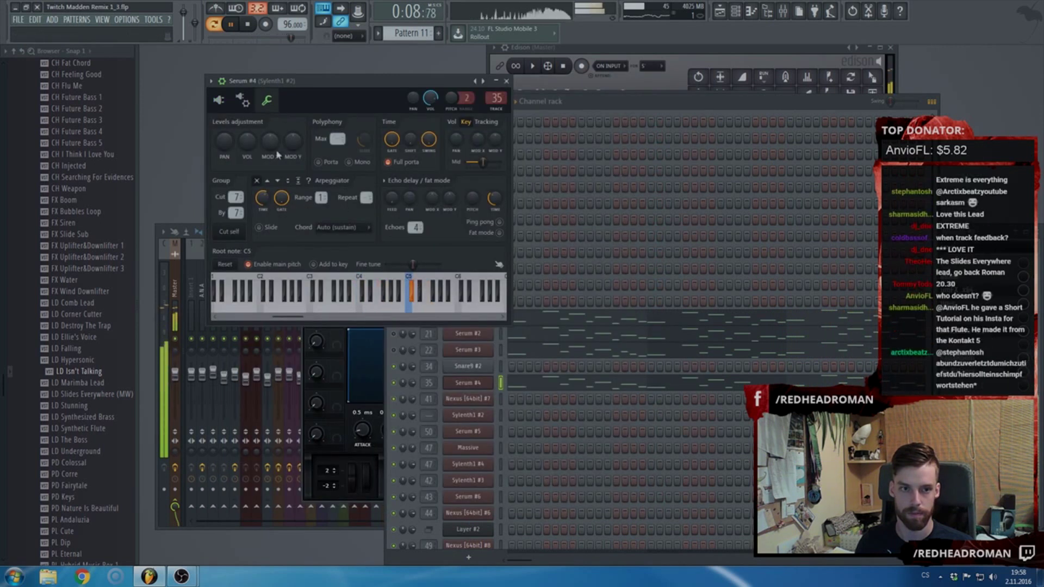
left_click(218, 100)
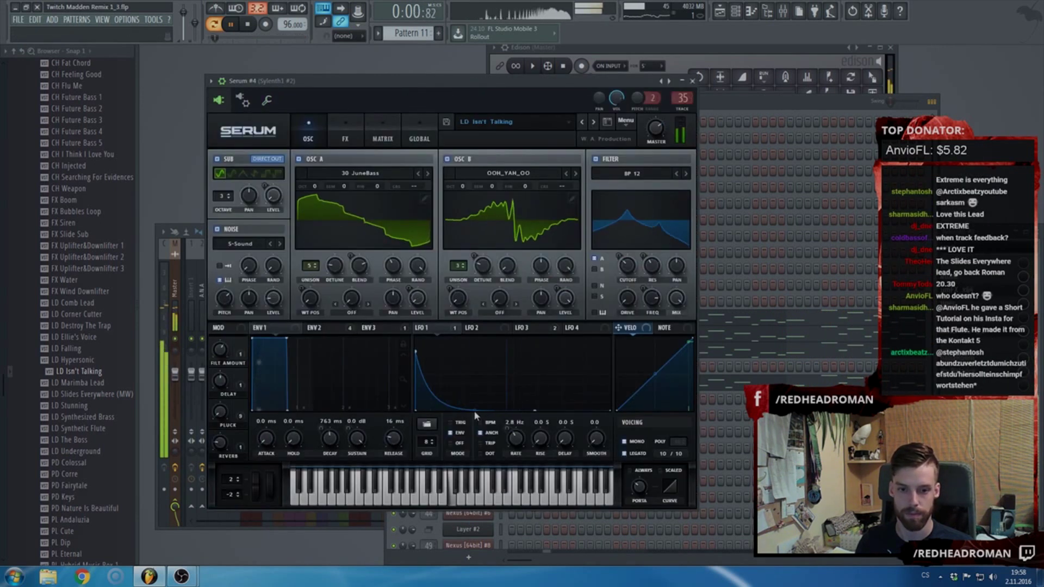
mouse_move(336, 267)
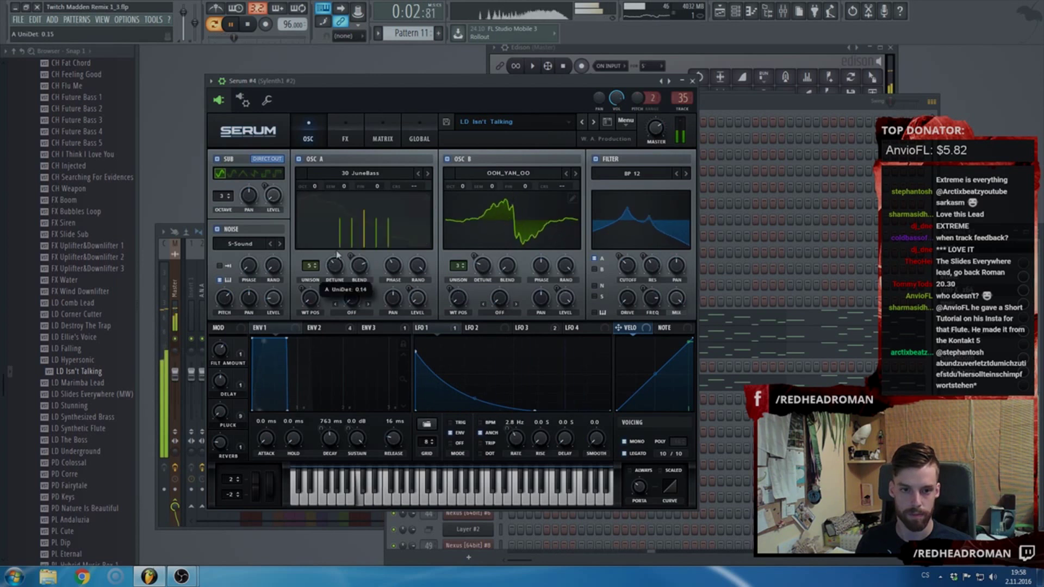
- Set oscillator B's unison blend to about 10 and its detune to about 0.17, and close the synth window
mouse_move(482, 266)
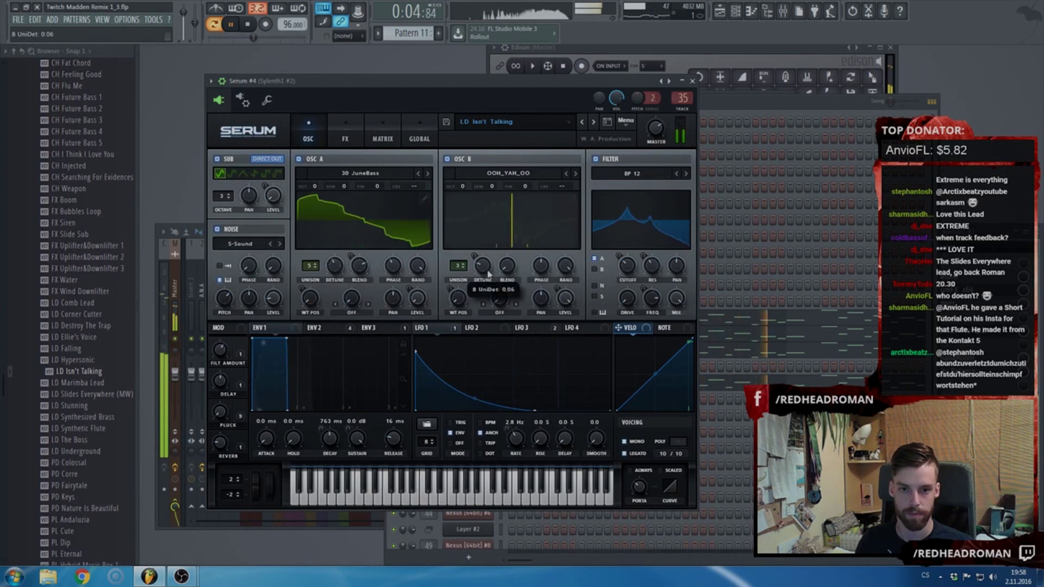
left_click_drag(507, 266, 514, 222)
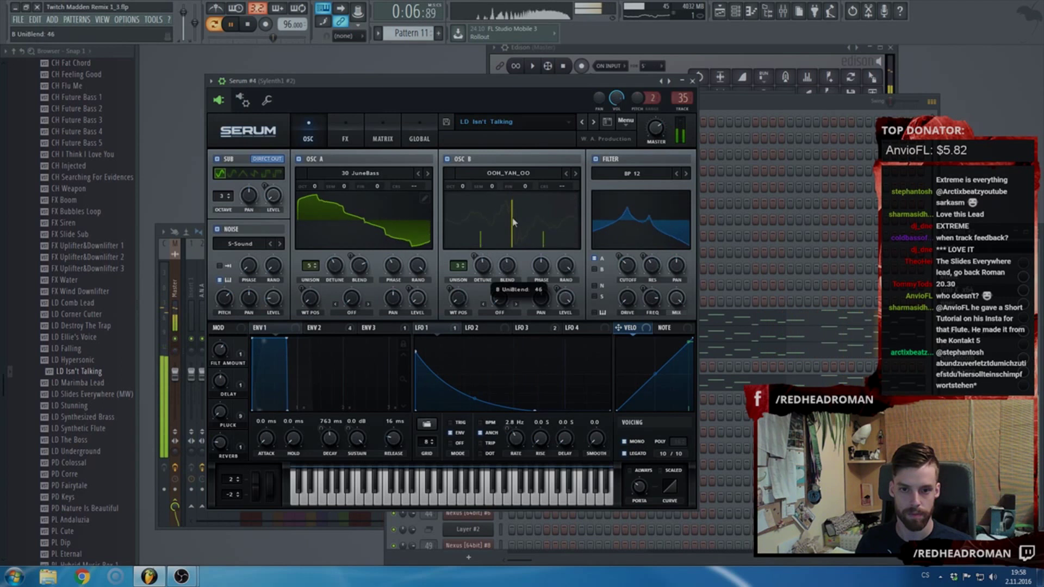
left_click_drag(505, 293, 504, 307)
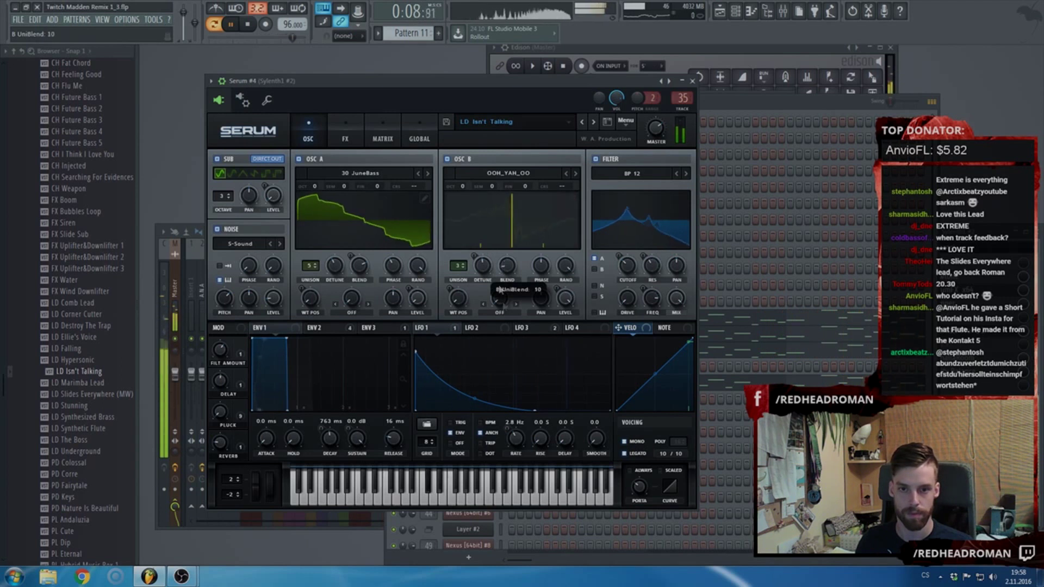
left_click_drag(483, 269, 482, 279)
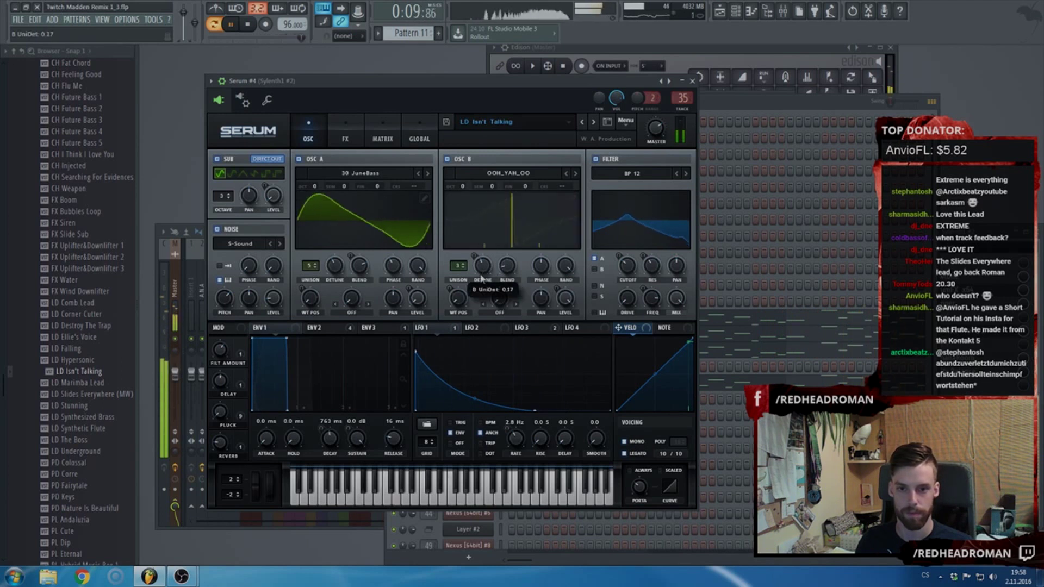
left_click(692, 80)
- Compare a portamento time of about 27 ms in Serum #4, set it to about 191 ms and close the synth window
left_click(467, 383)
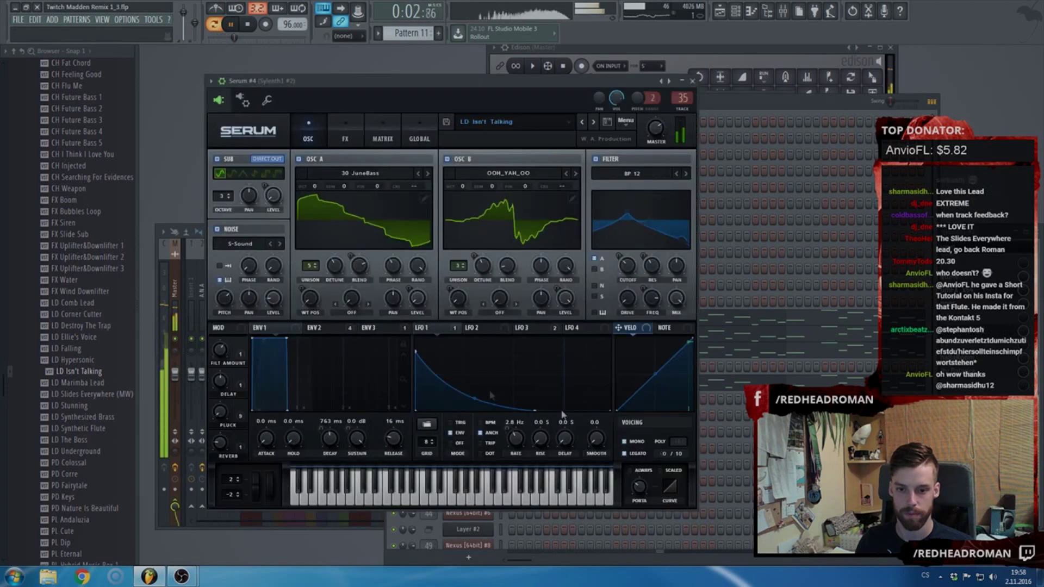
left_click_drag(647, 475, 641, 500)
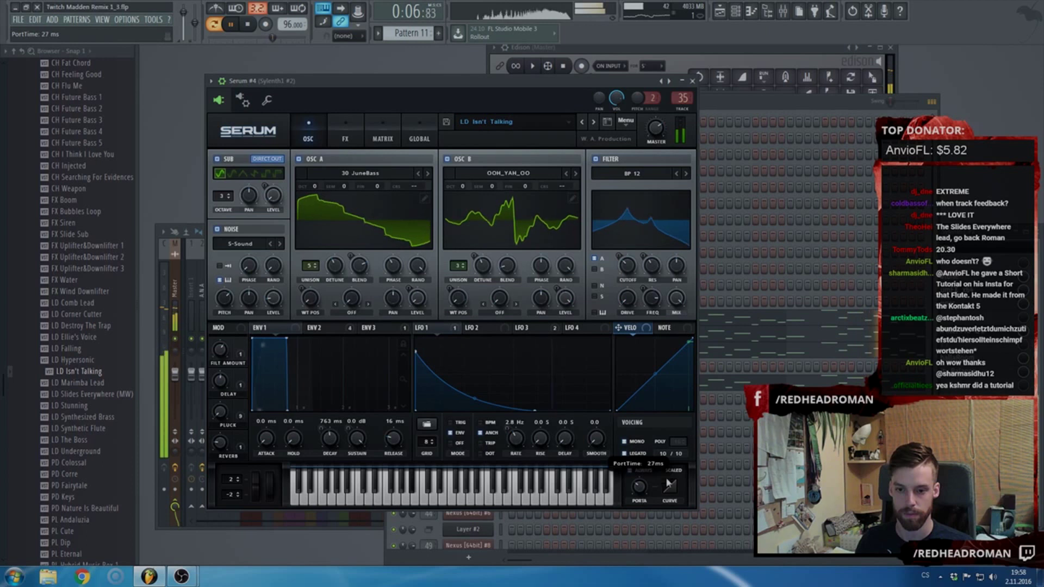
left_click_drag(640, 498, 646, 482)
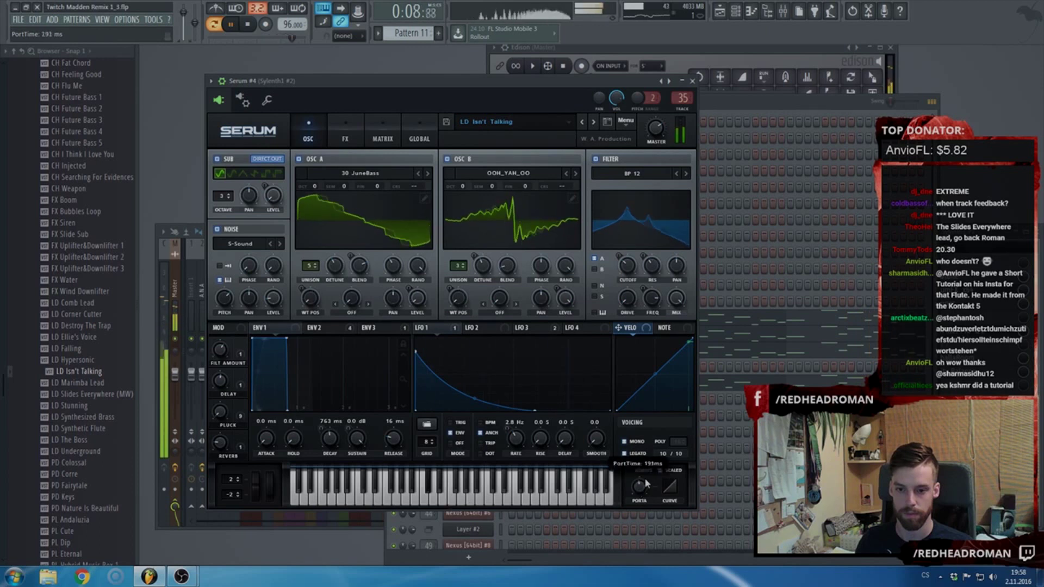
left_click(693, 81)
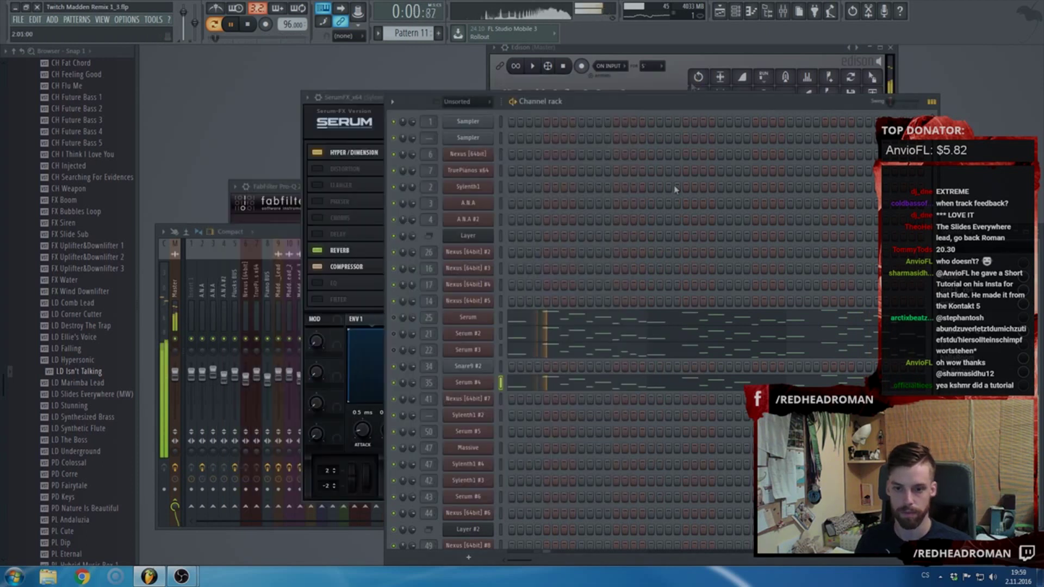
- Open the Serum #4 notes in the piano roll and lengthen the G#4 note in the first bar slightly
left_click(594, 387)
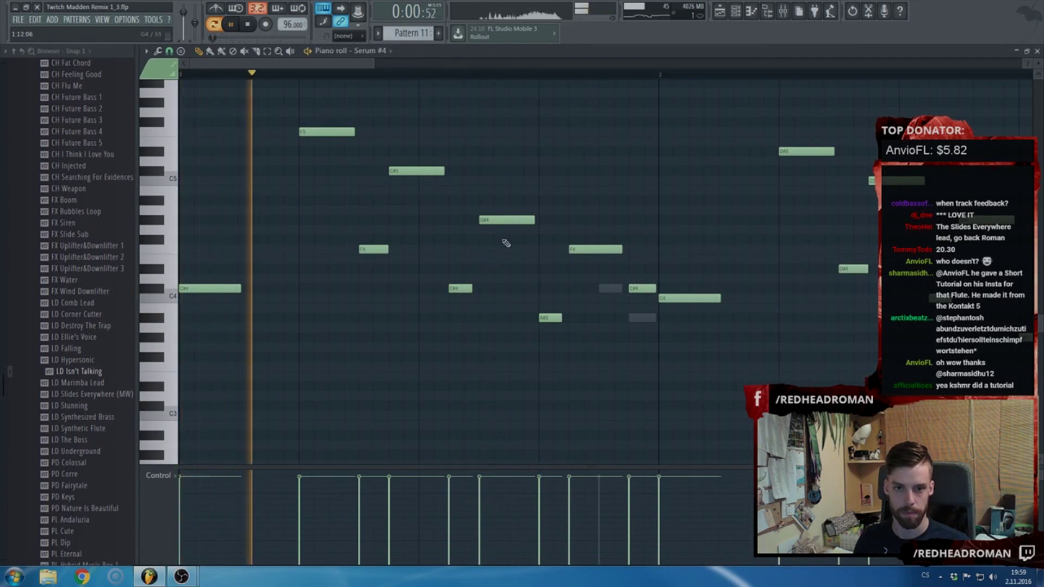
left_click_drag(536, 220, 544, 220)
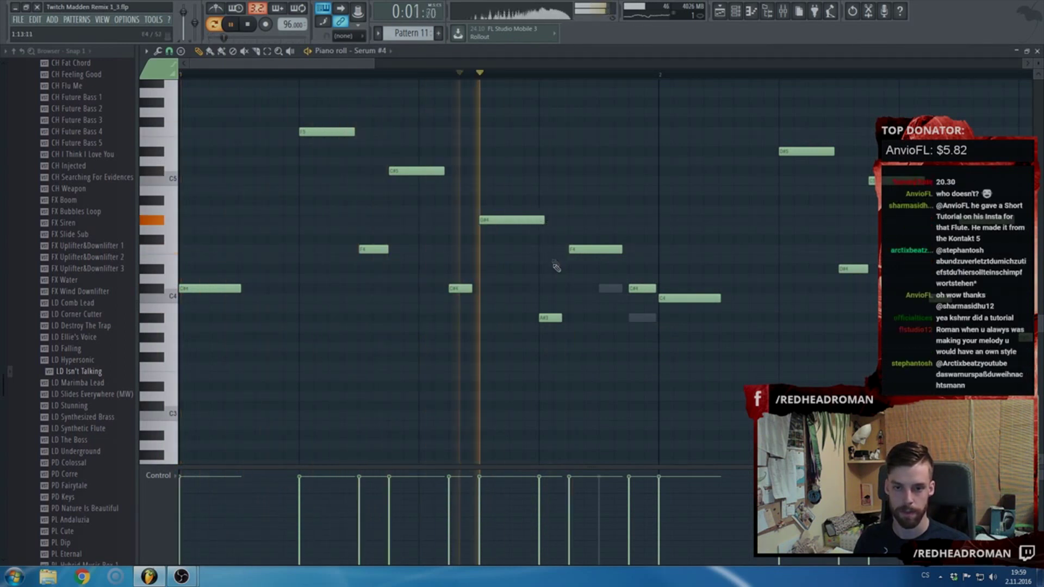
- Lengthen the A#4 note in the third bar of the Serum #4 melody slightly and close the piano roll
scroll(789, 233, "down", 1)
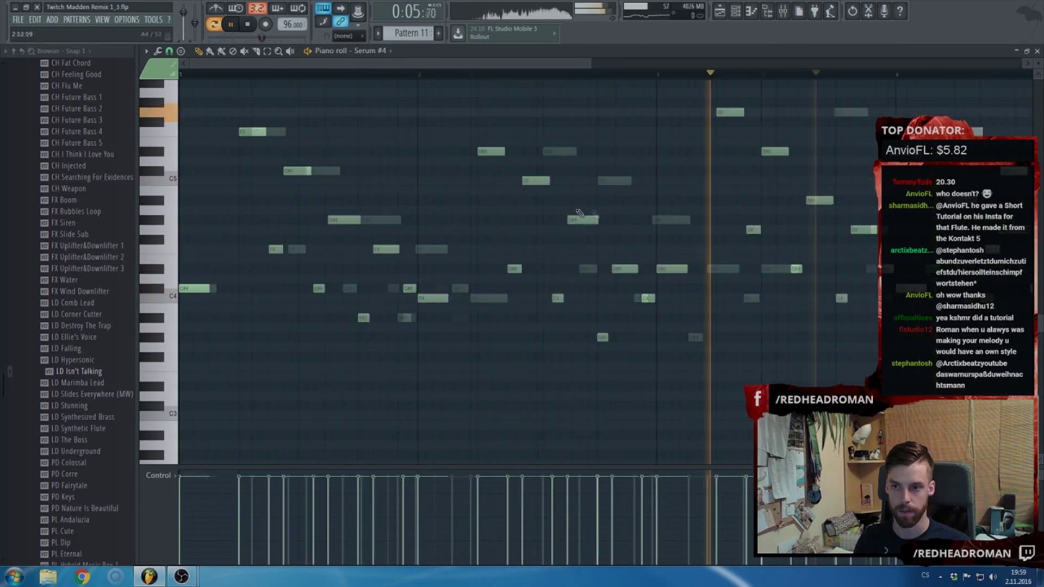
scroll(846, 252, "up", 1)
key("space")
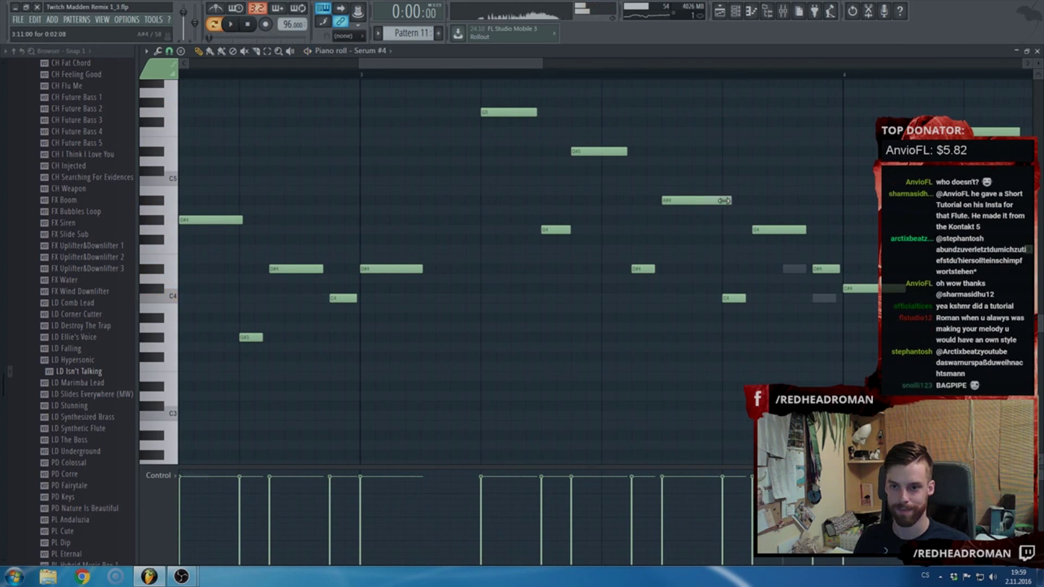
scroll(673, 229, "down", 2)
key("F7")
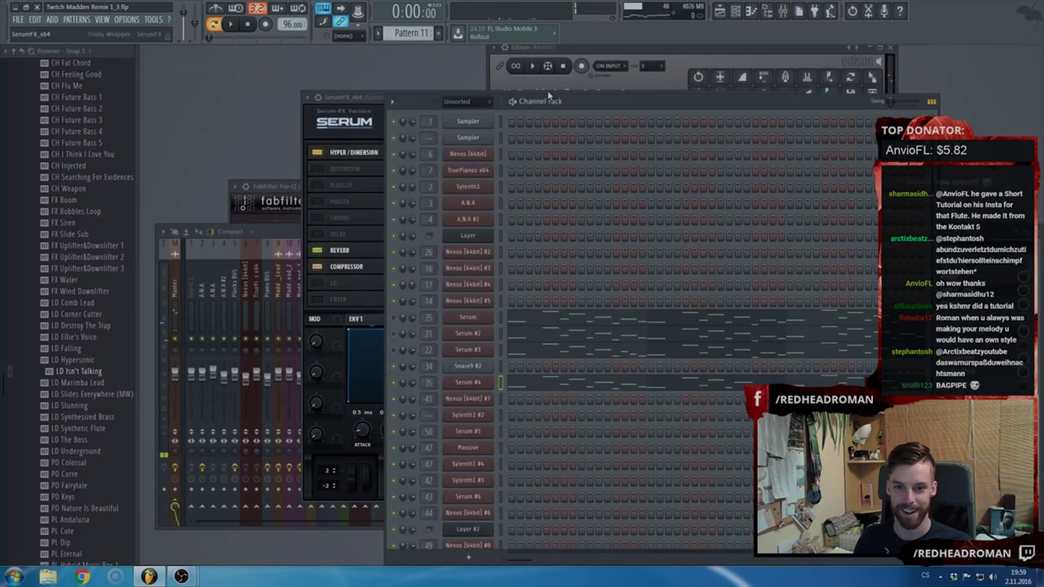
- Load the LD Hypersonic preset into the Serum #4 channel, play the pattern and open the synth window
left_click(272, 232)
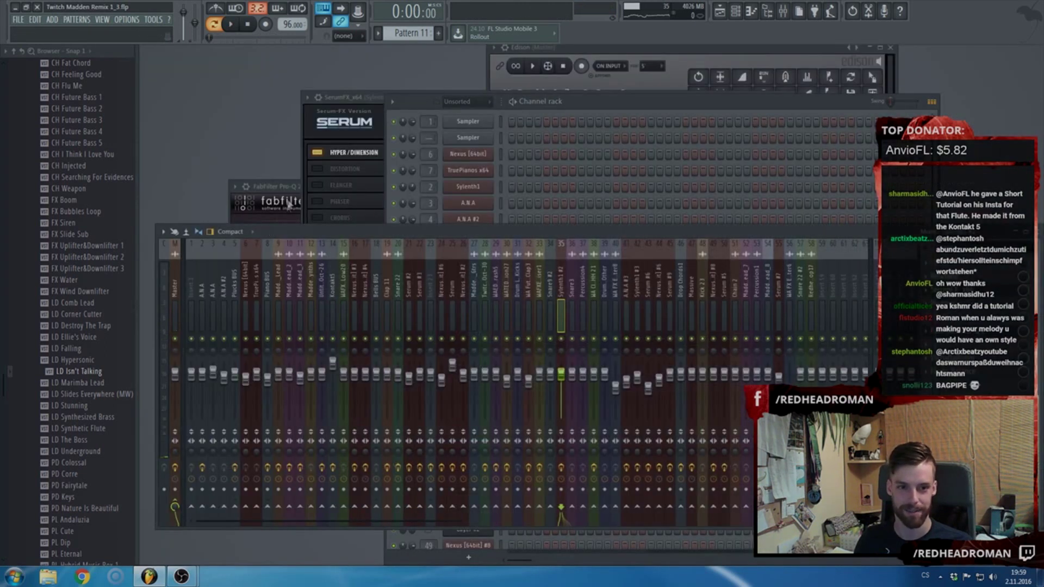
key("F6")
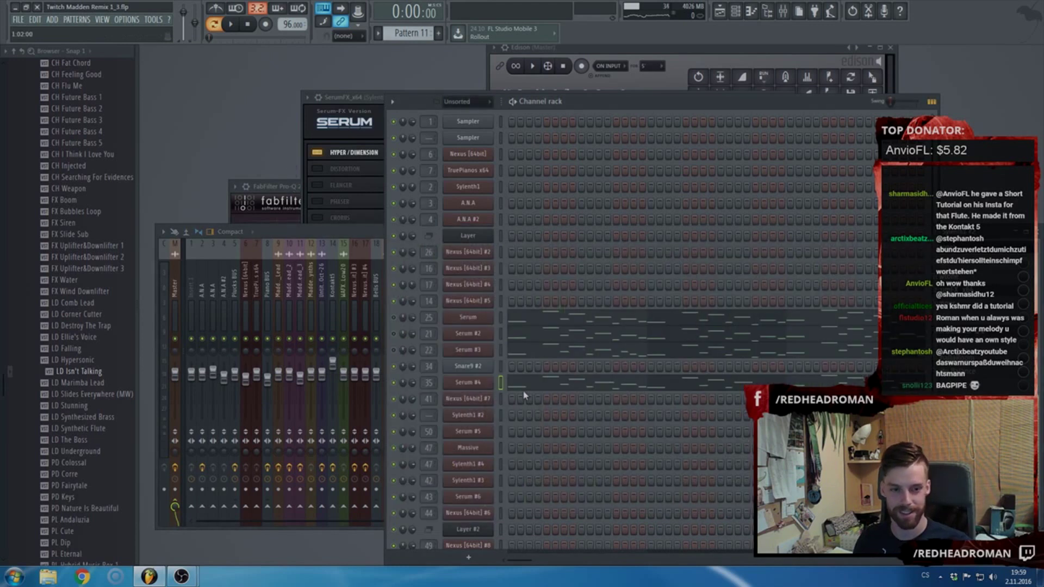
right_click(96, 360)
left_click(163, 364)
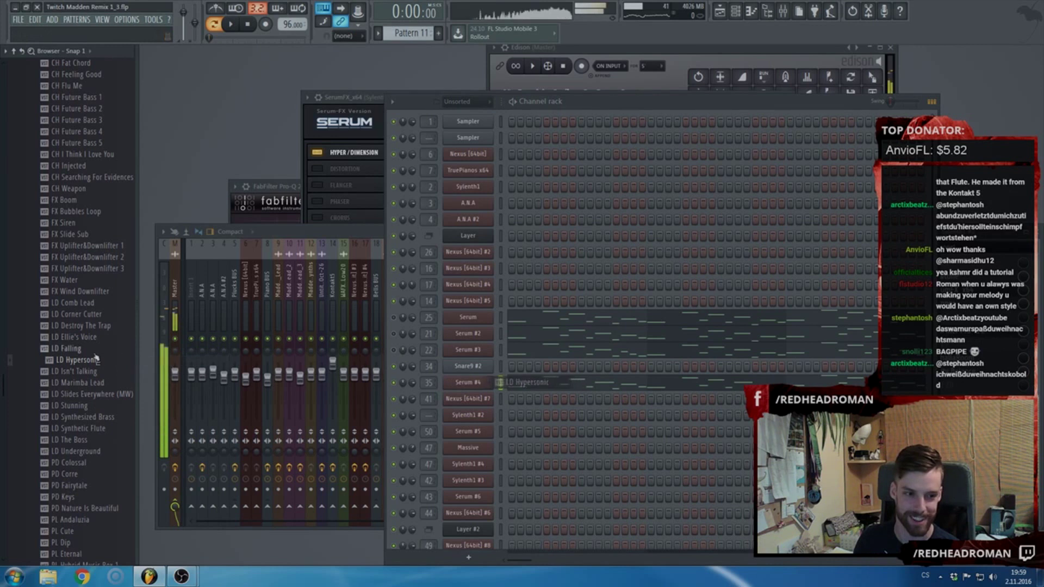
key("space")
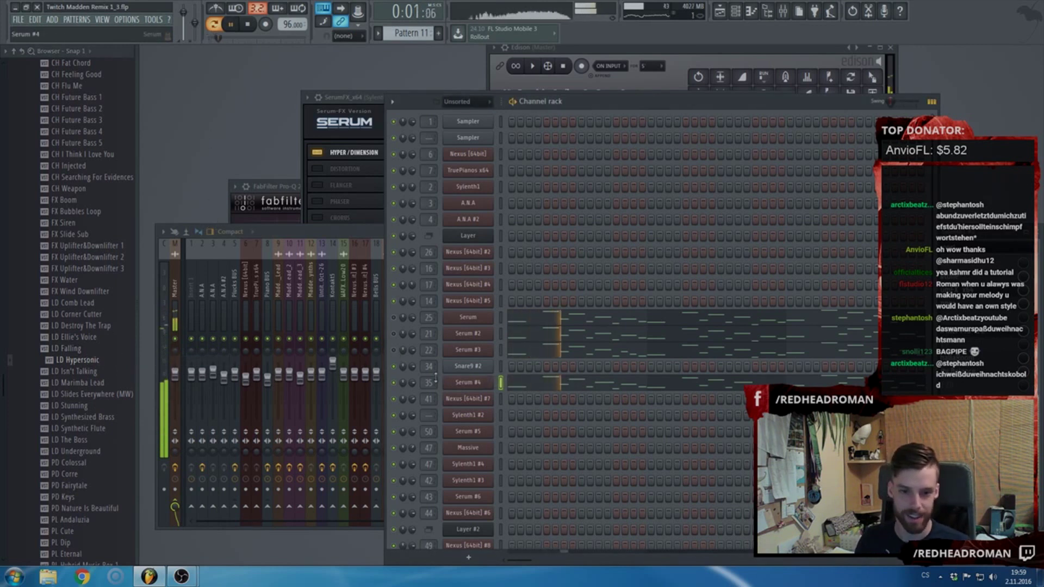
left_click(463, 385)
- Go through the LFOs and envelopes of Serum #4, set envelope 3's decay to 0 ms and play the pattern
left_click_drag(452, 338, 416, 338)
key("space")
key("F6")
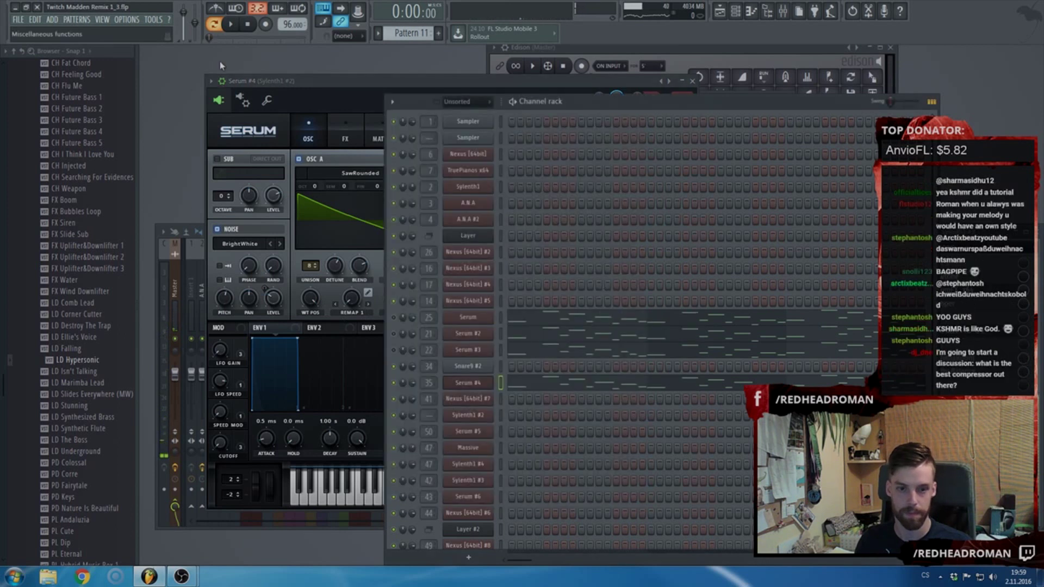
left_click(341, 97)
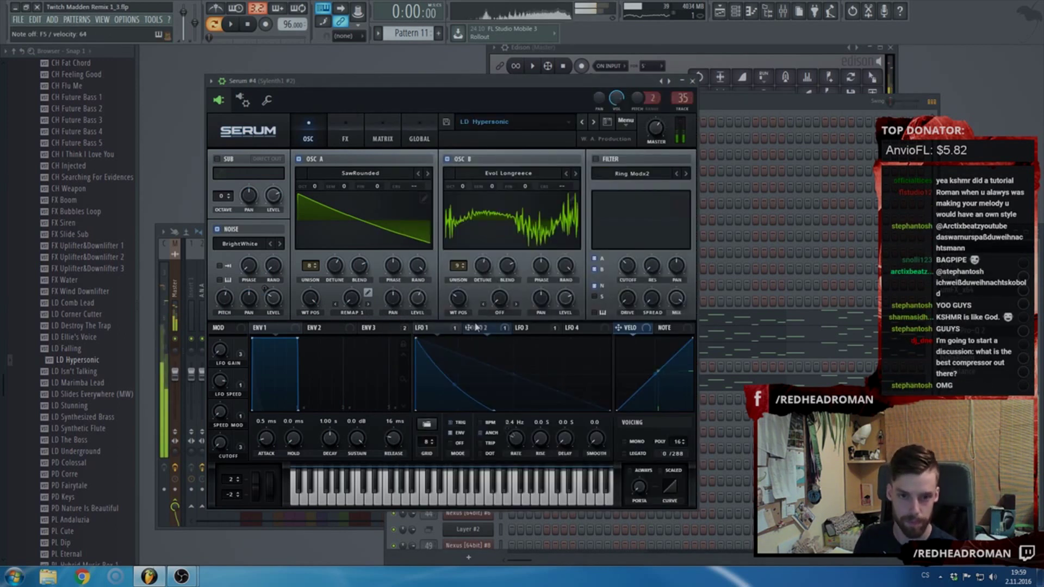
left_click(522, 328)
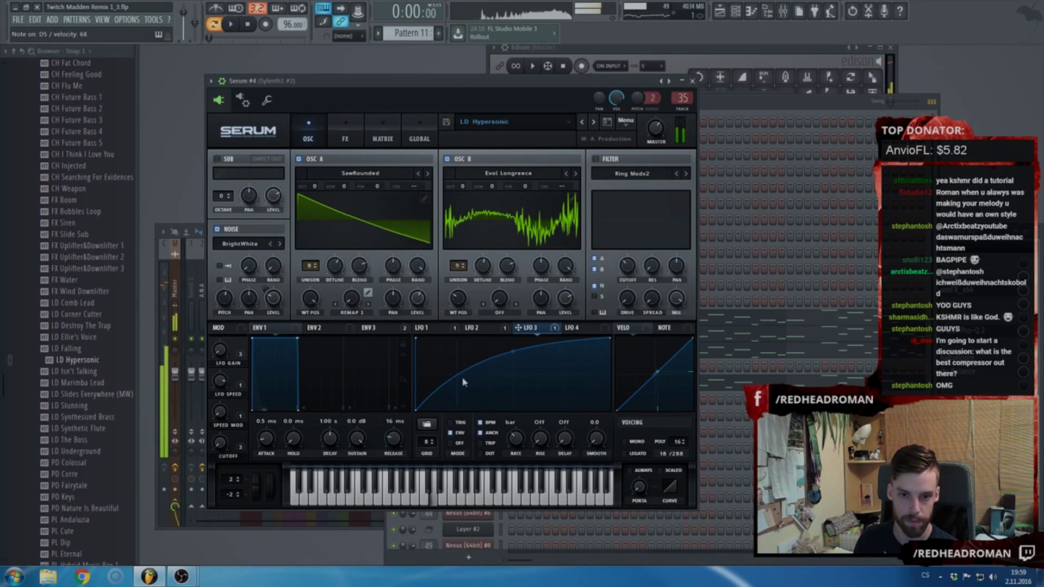
left_click_drag(413, 411, 402, 324)
left_click(575, 328)
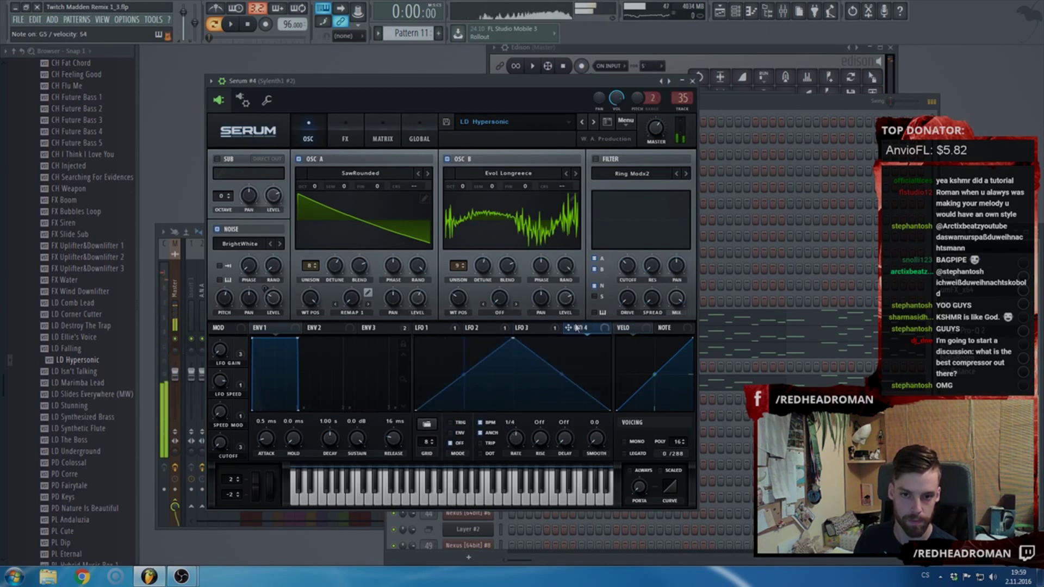
left_click(314, 330)
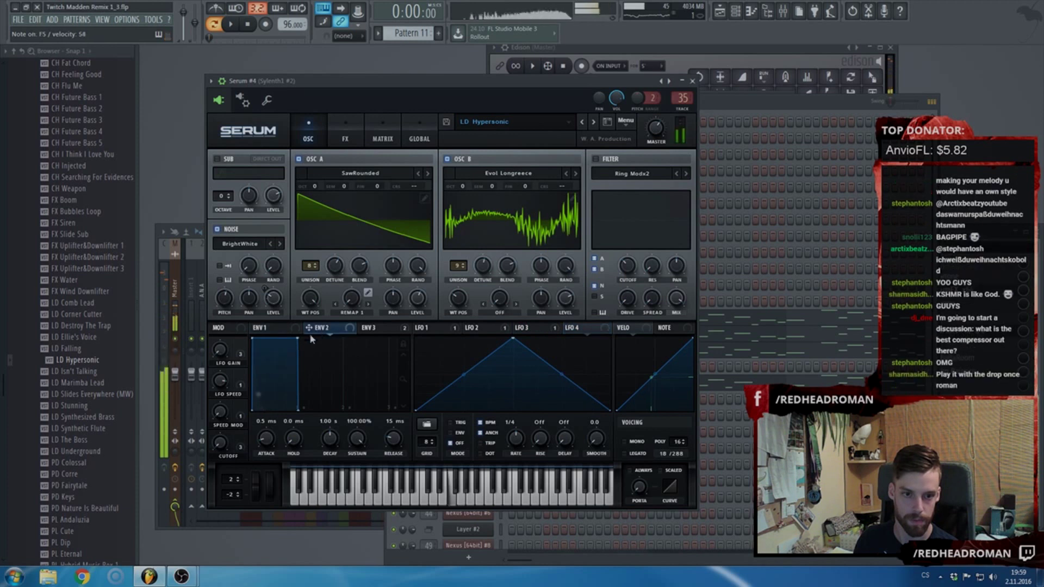
left_click(375, 329)
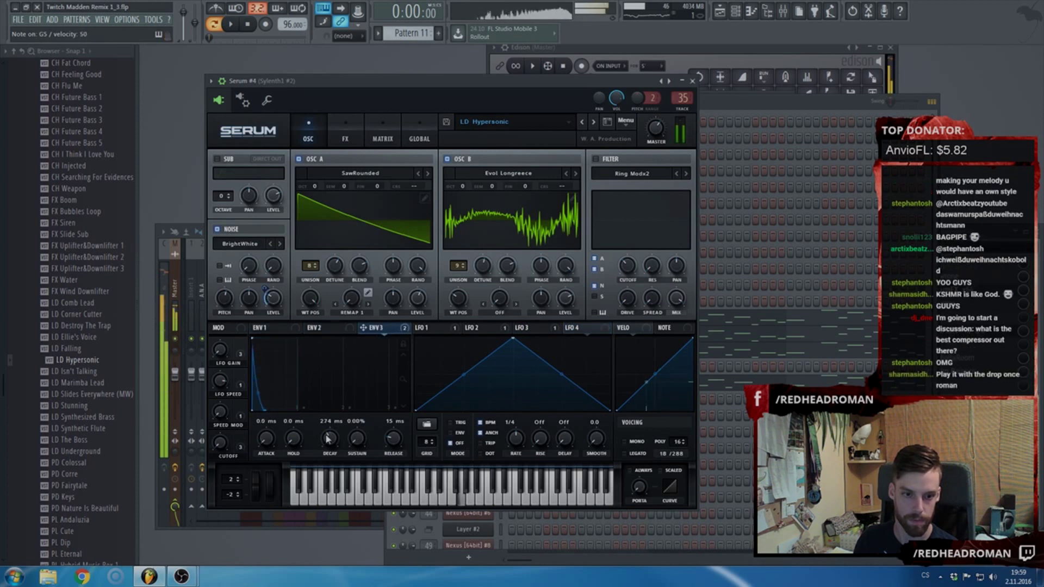
key("F6")
key("space")
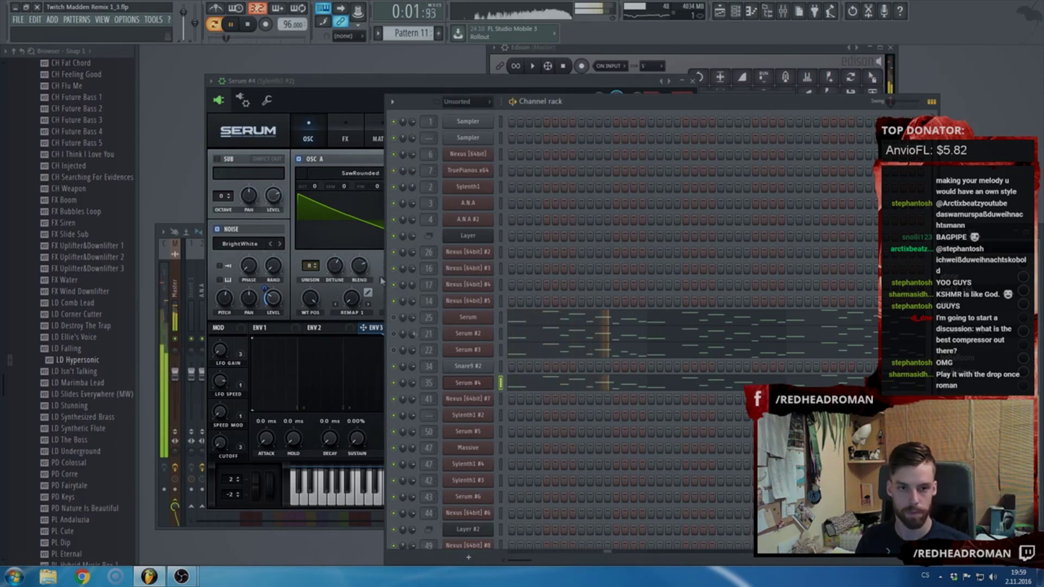
- Sync LFO 1 of Serum #4 to the tempo with a 1/16 rate and set the synth's master volume to 63%
left_click(352, 347)
left_click(479, 329)
left_click(428, 328)
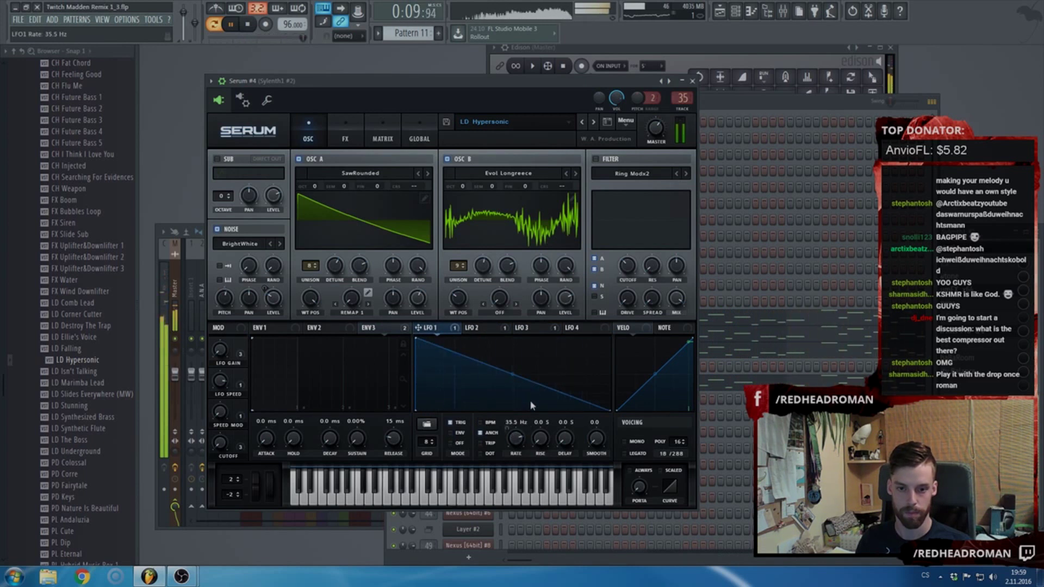
left_click_drag(530, 416, 521, 438)
left_click(484, 424)
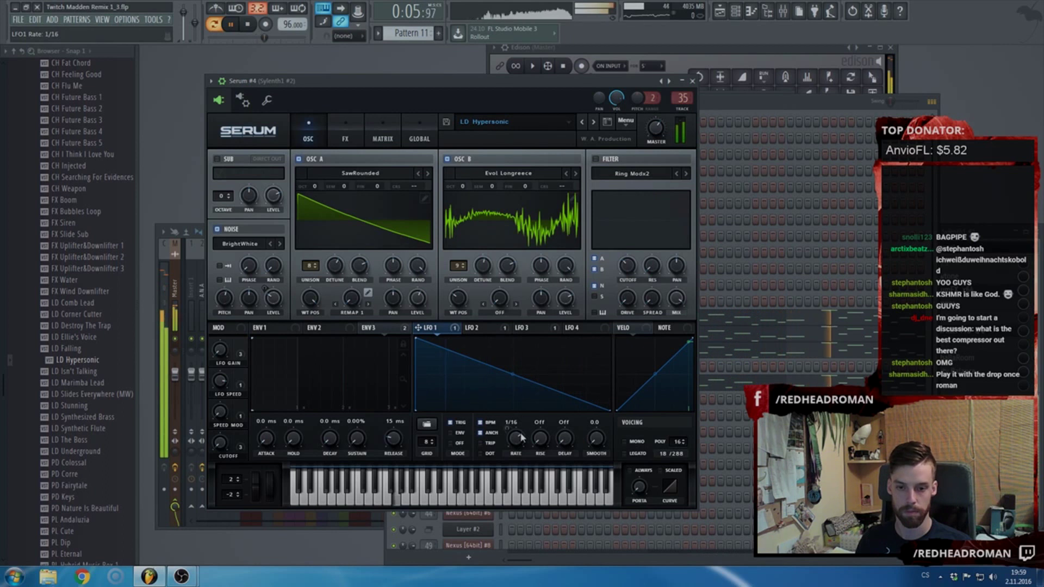
mouse_move(659, 127)
left_mouse_down()
mouse_move(663, 136)
mouse_move(659, 123)
left_mouse_up()
- Open SerumFX on the Sylenth1 #2 mixer track and switch off its reverb
key("F9")
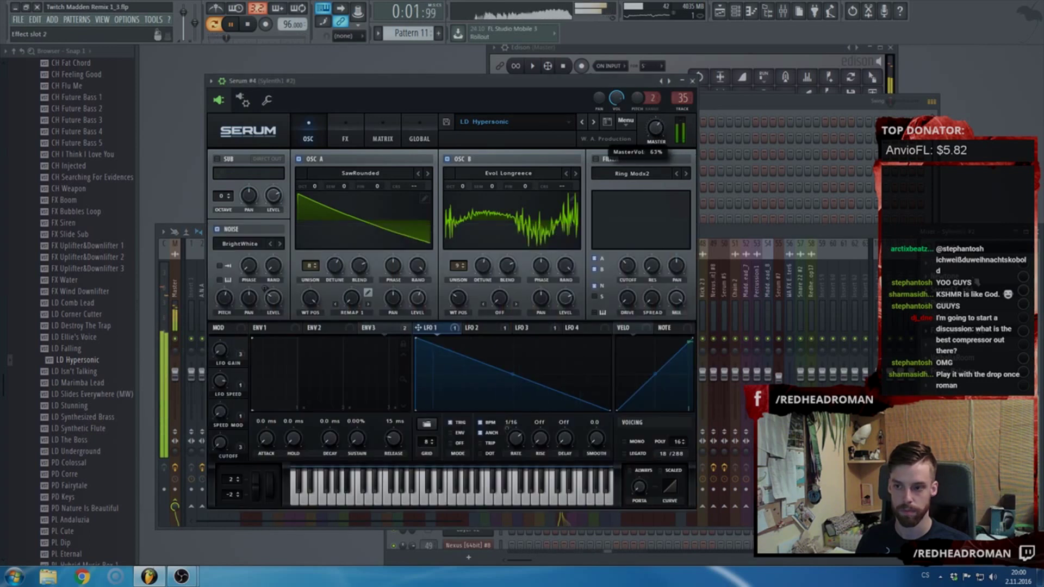
key("F9")
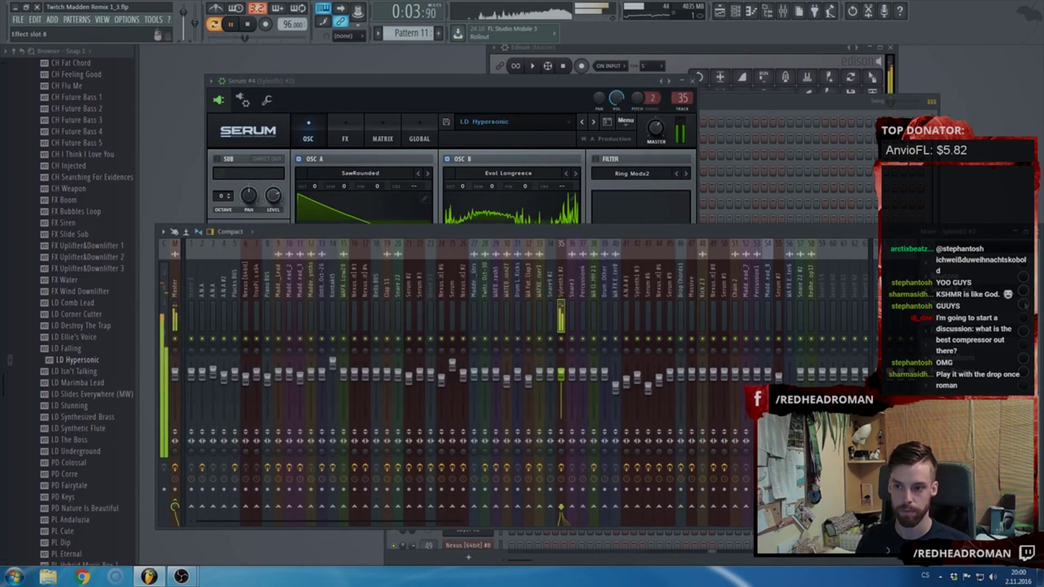
left_click(957, 304)
left_click(957, 290)
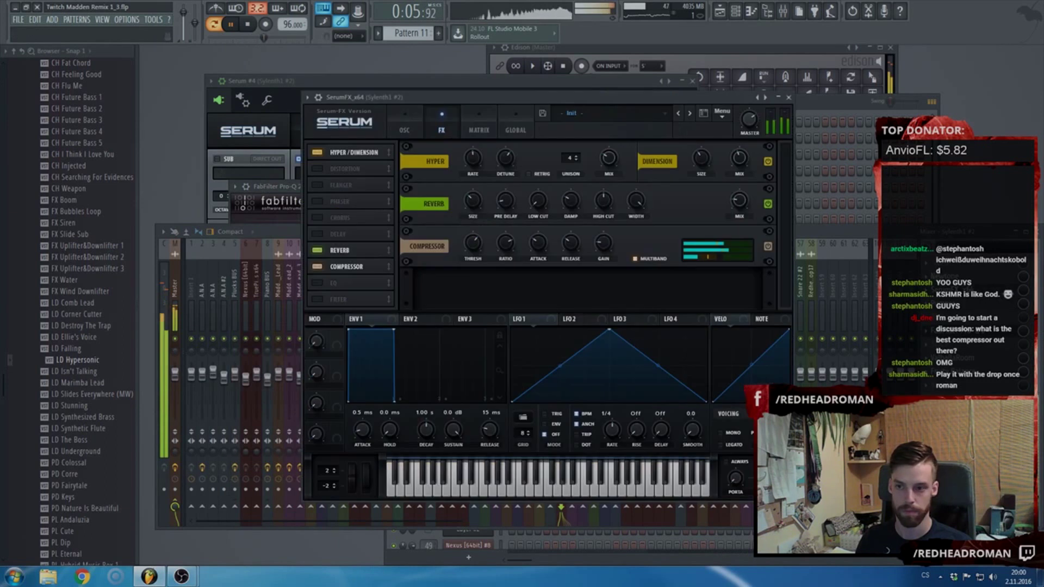
left_click(316, 203)
left_click(317, 250)
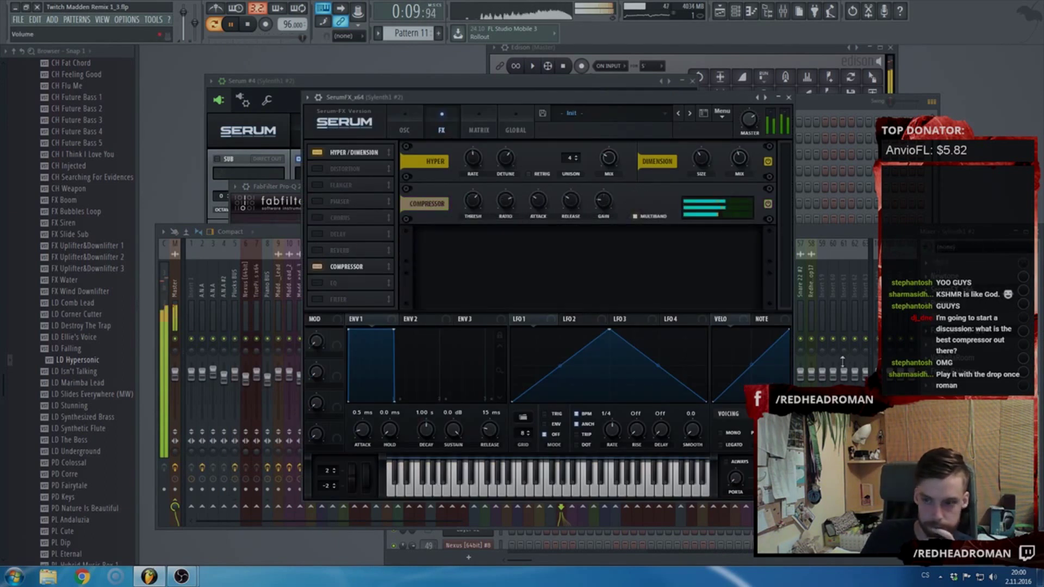
- Open ValhallaRoom on the same mixer track, set its mix to about 30.4% and return to the channel rack
left_click(1038, 359)
left_click(957, 358)
mouse_move(219, 321)
left_mouse_down()
mouse_move(220, 290)
mouse_move(217, 311)
left_mouse_up()
left_click(933, 137)
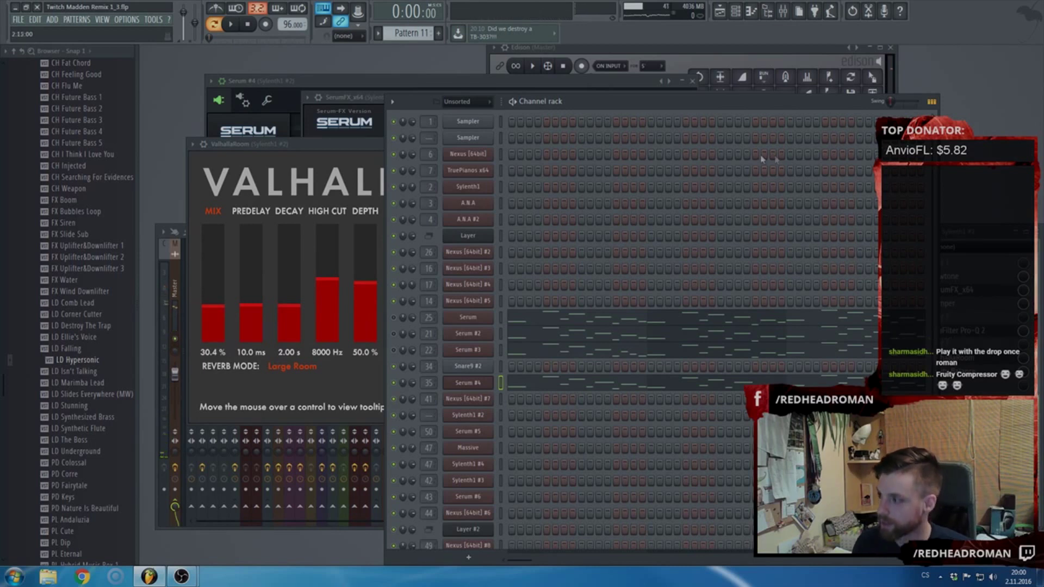
- Place a Pattern 11 clip at bar 26 on track 34 of the playlist and play the song up to the drop
key("F5")
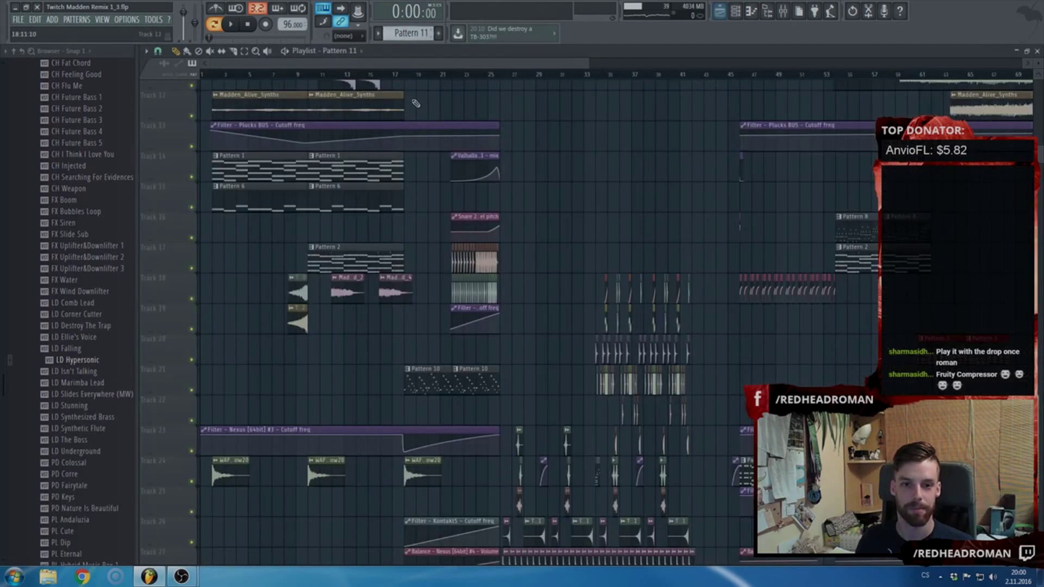
left_click(387, 76)
scroll(536, 272, "down", 4)
scroll(539, 280, "up", 3)
scroll(525, 305, "down", 8)
left_click(464, 354)
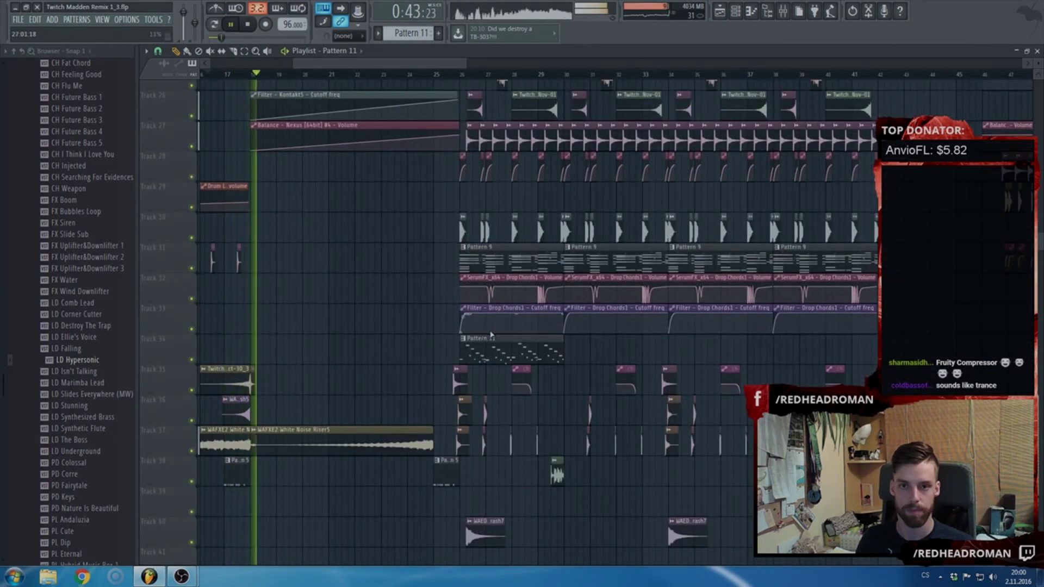
- In Pattern 10, cut the notes of Nexus [64bit] #4 and #5, keeping only the #4 copy restored
scroll(491, 335, "up", 8)
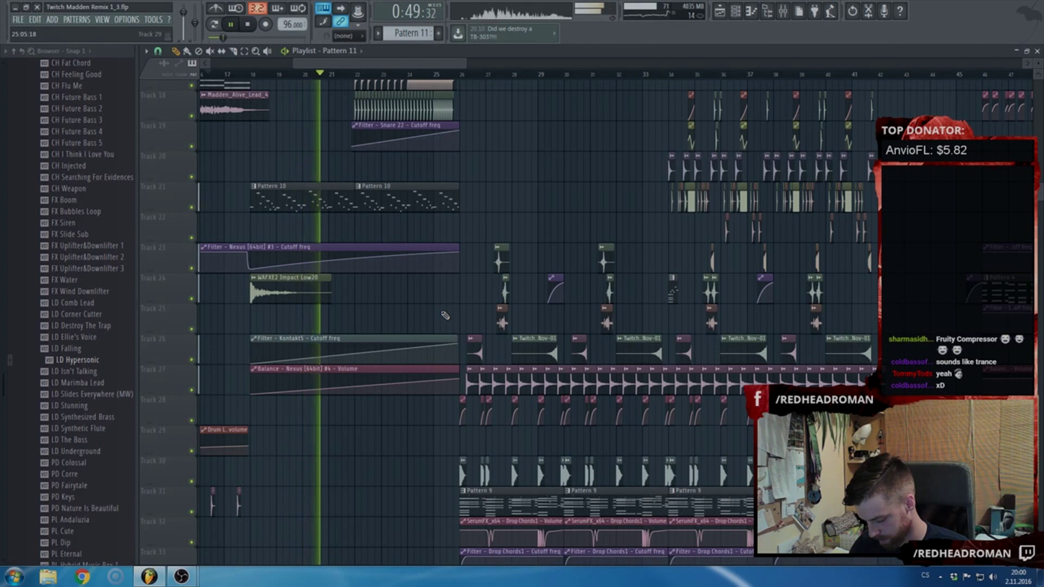
double_click(338, 203)
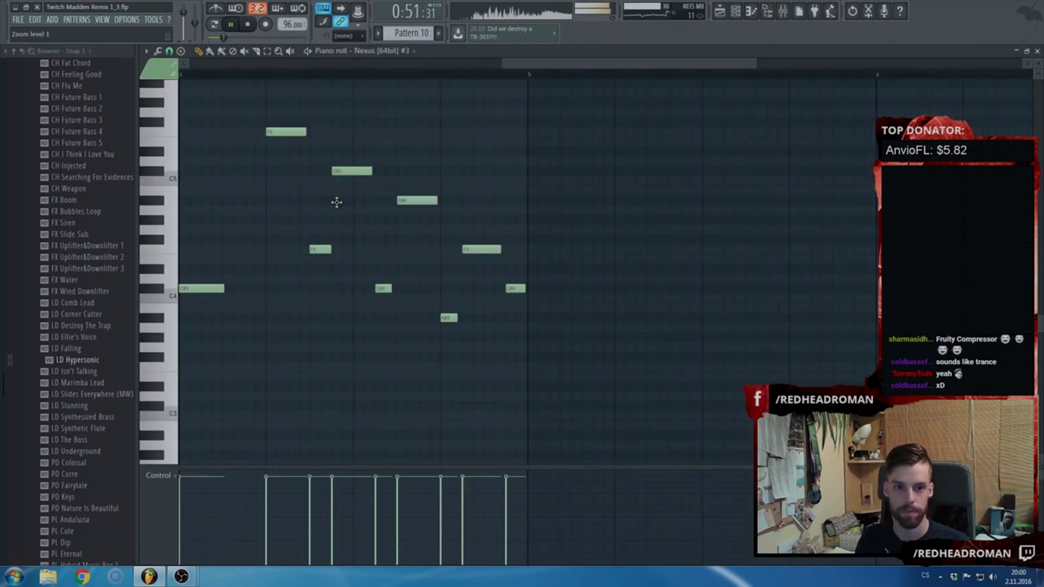
left_click_drag(501, 301, 500, 285)
key("ctrl+x")
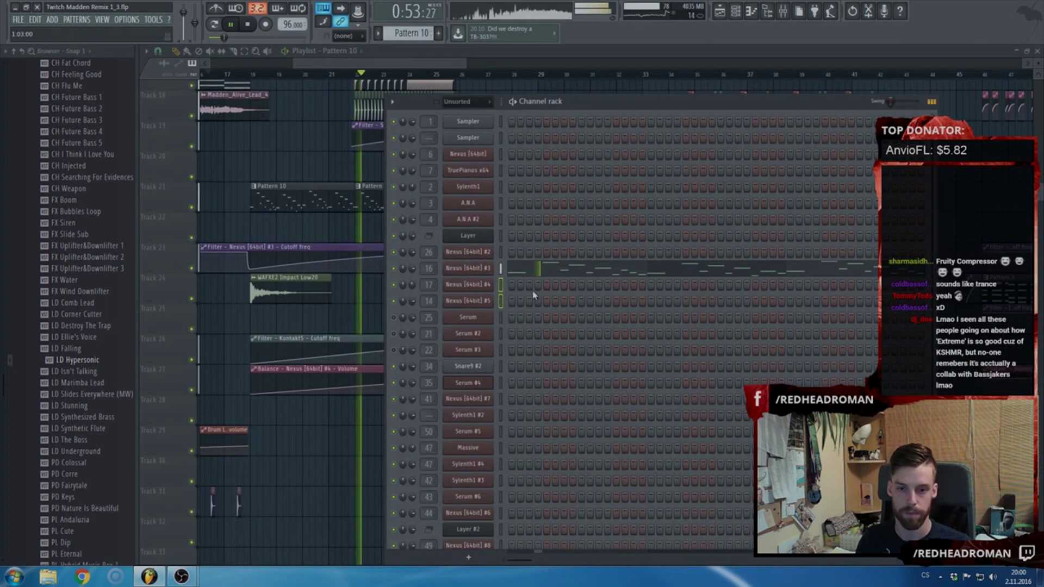
key("ctrl+v")
left_click(501, 300)
key("ctrl+x")
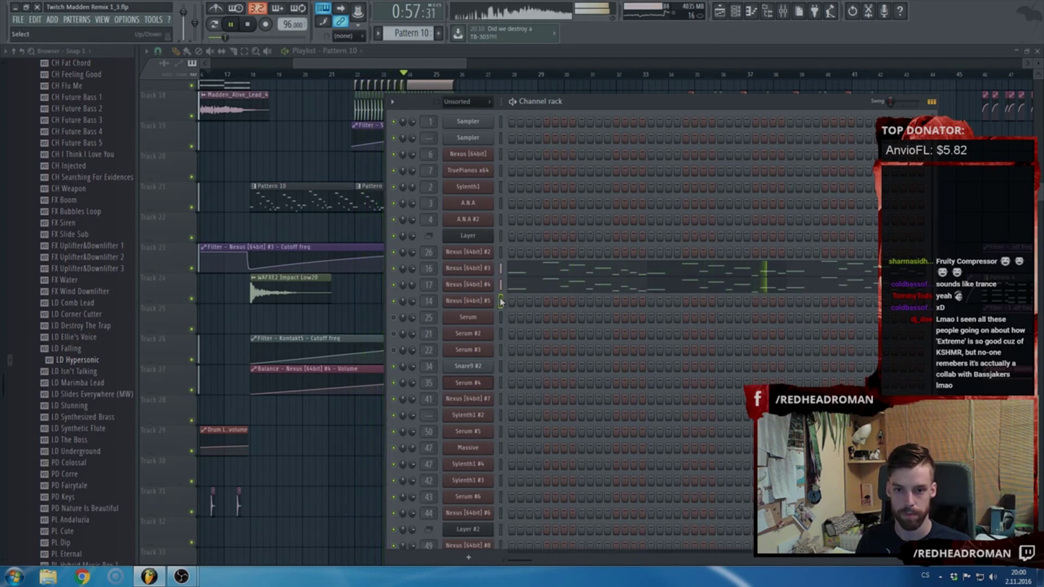
- Listen to the drop with Pattern 11, check its channels and delete the Pattern 11 clip from track 34
left_click(458, 58)
scroll(496, 300, "down", 5)
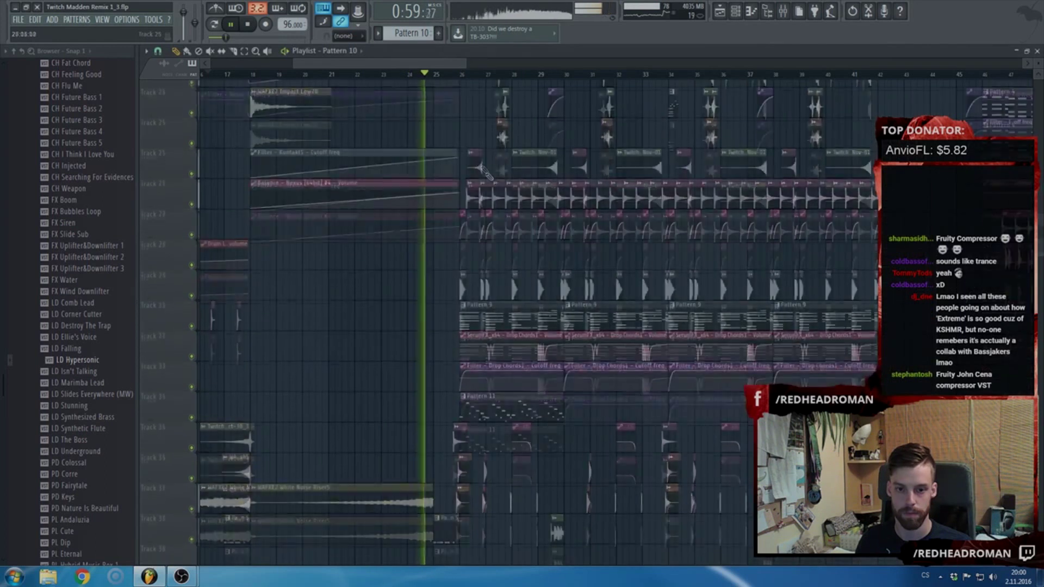
scroll(495, 300, "up", 3, "ctrl")
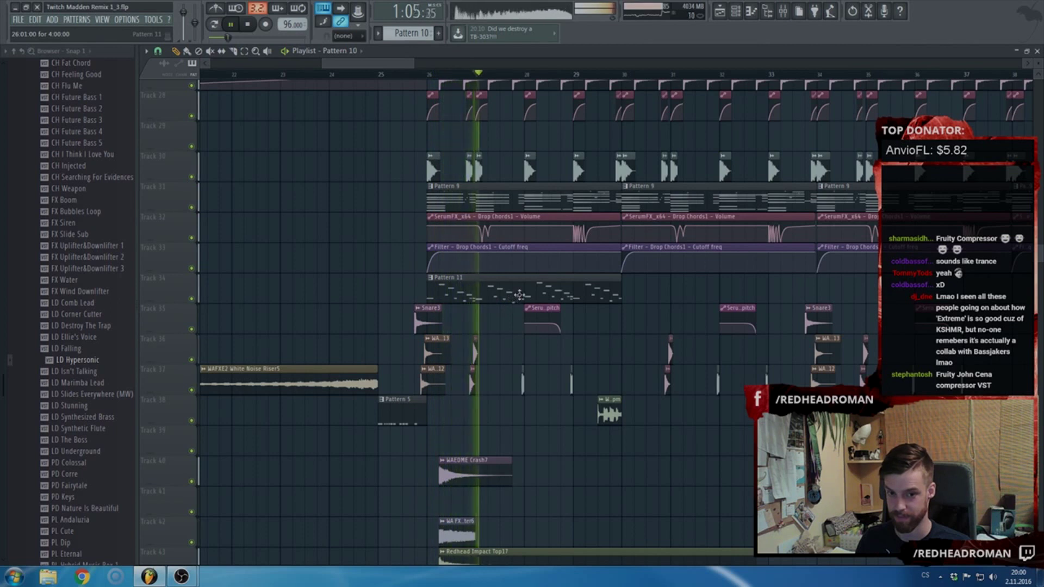
double_click(519, 295)
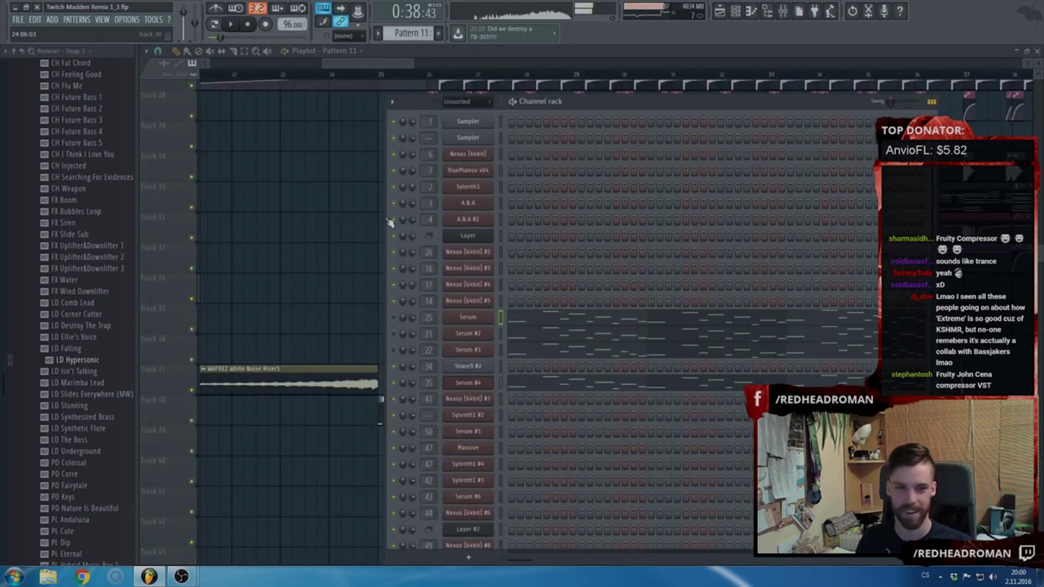
left_click(470, 58)
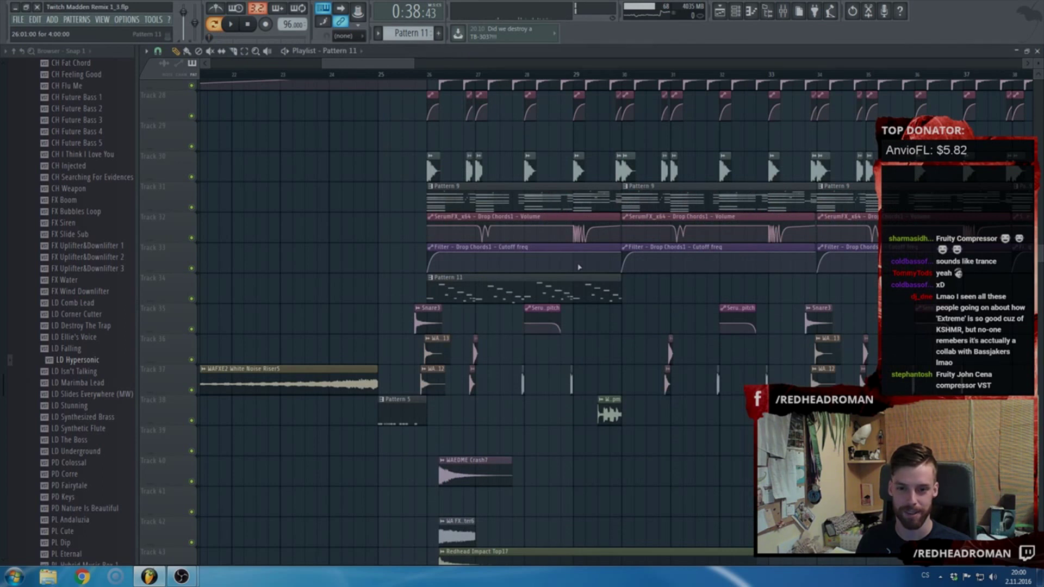
right_click(531, 291)
- Play the song from about bar 16 through the build-up into the drop
key("space")
scroll(506, 272, "up", 6)
scroll(444, 179, "down", 3)
scroll(387, 135, "down", 3)
scroll(517, 169, "up", 5)
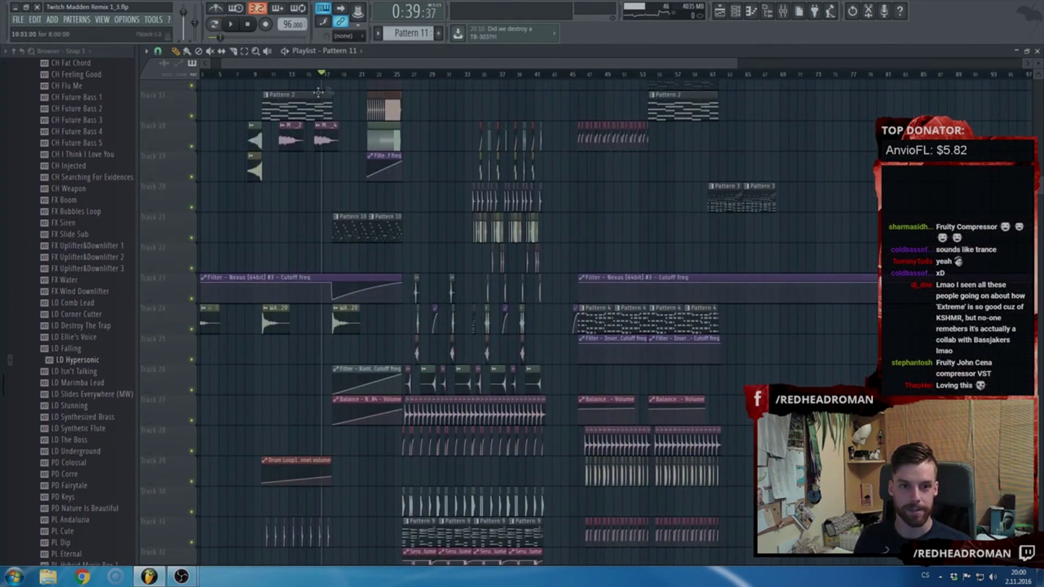
scroll(341, 119, "up", 2)
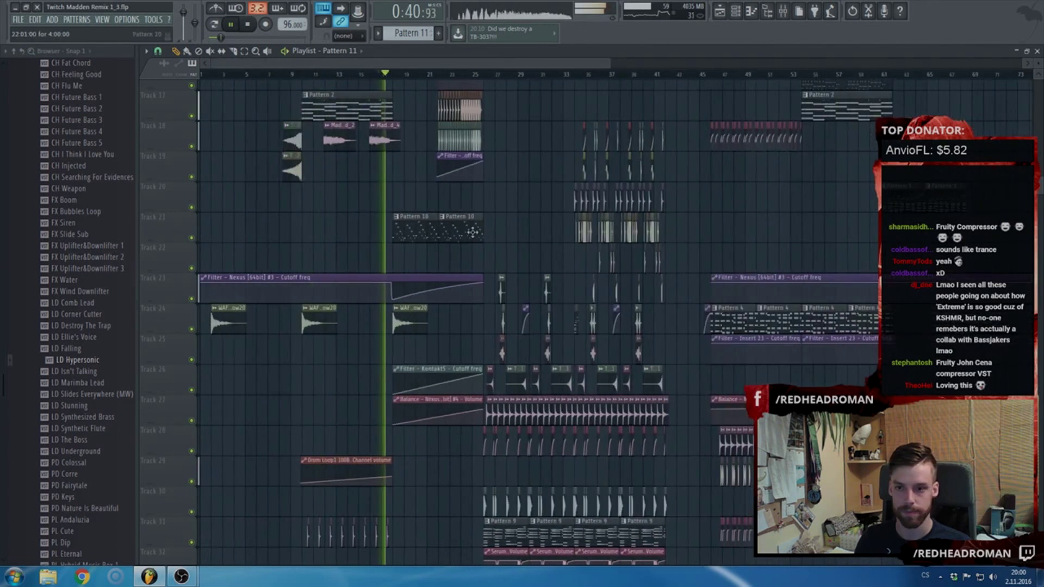
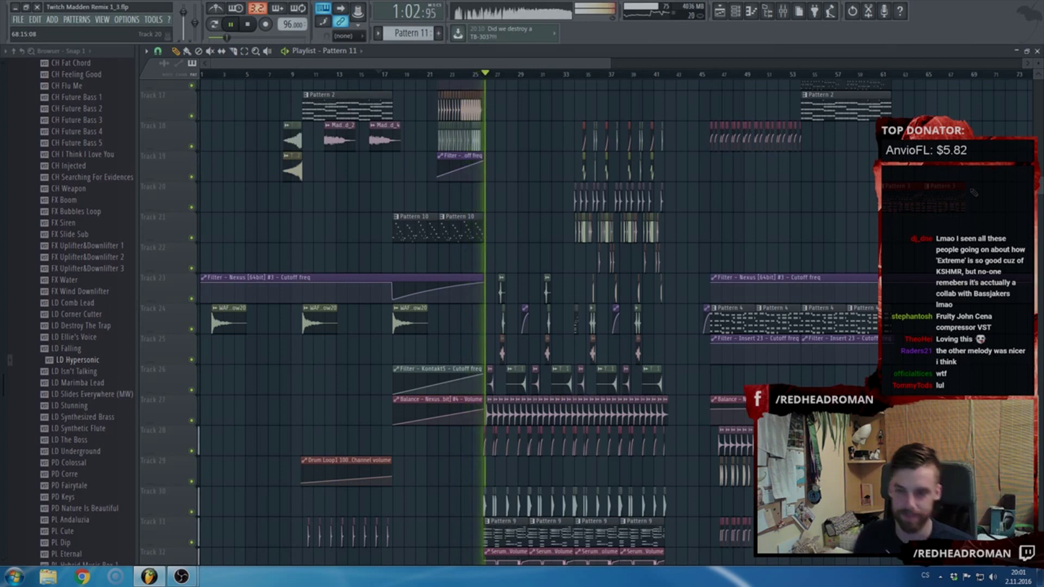
- On track 21, move the two Pattern 10 clips out to about bar 66 and put the two Pattern 3 clips at bar 18
left_click_drag(497, 261, 543, 224)
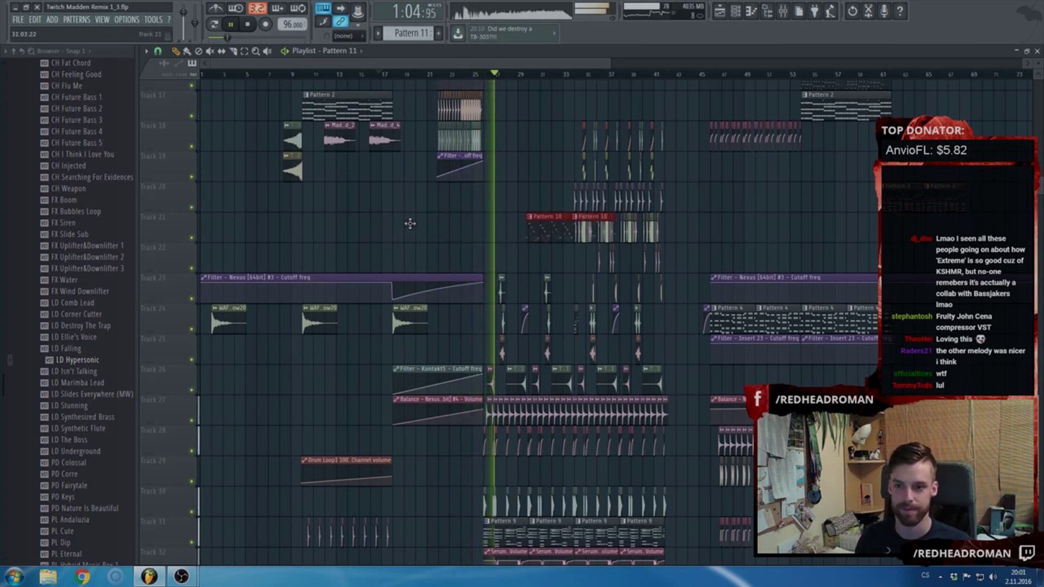
left_click_drag(686, 218, 392, 227)
scroll(417, 232, "up", 3)
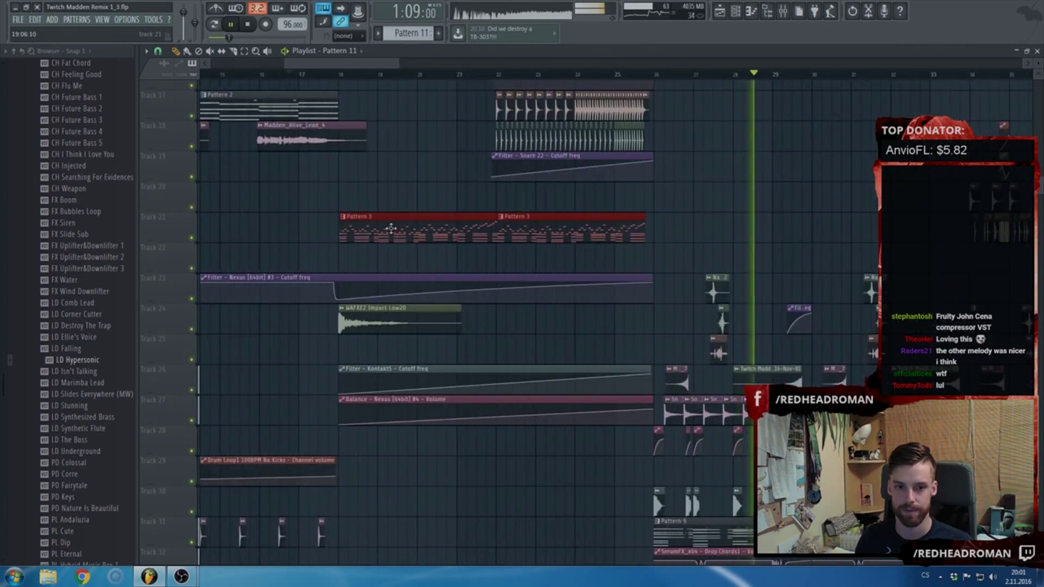
- Collapse the Serum folder in the sample browser
scroll(56, 256, "up", 10)
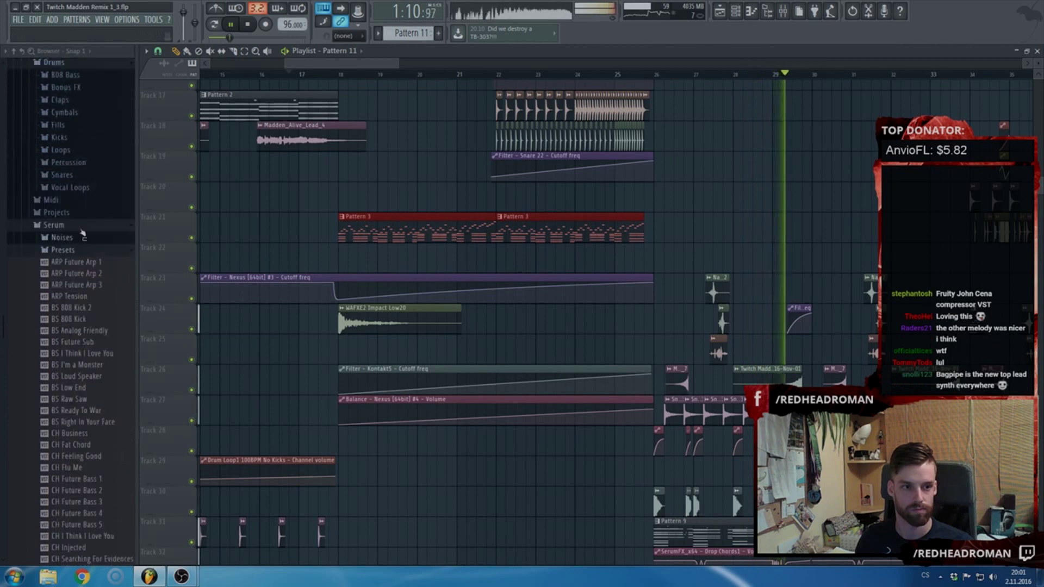
left_click(55, 254)
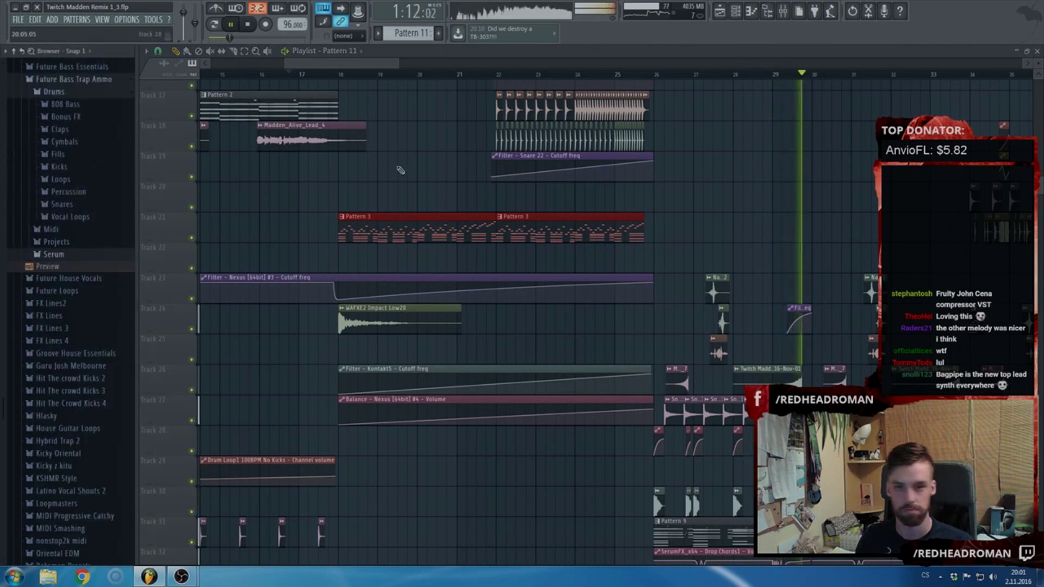
left_click(157, 51)
left_click(174, 175)
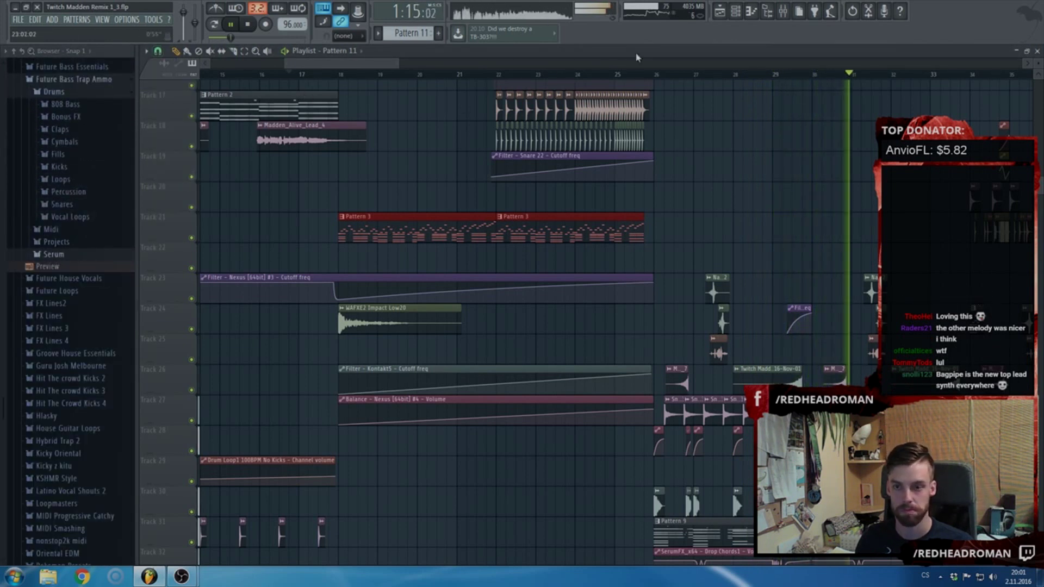
- Examine the playlist arrangement of the drop and the section after it, down through the lower tracks, during playback
scroll(701, 251, "down", 5)
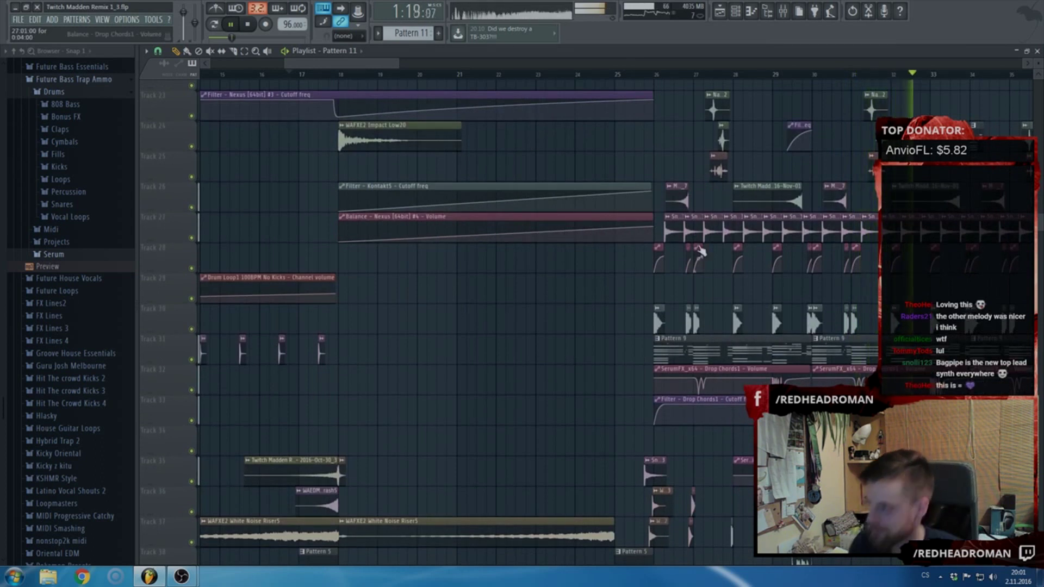
scroll(701, 251, "down", 4)
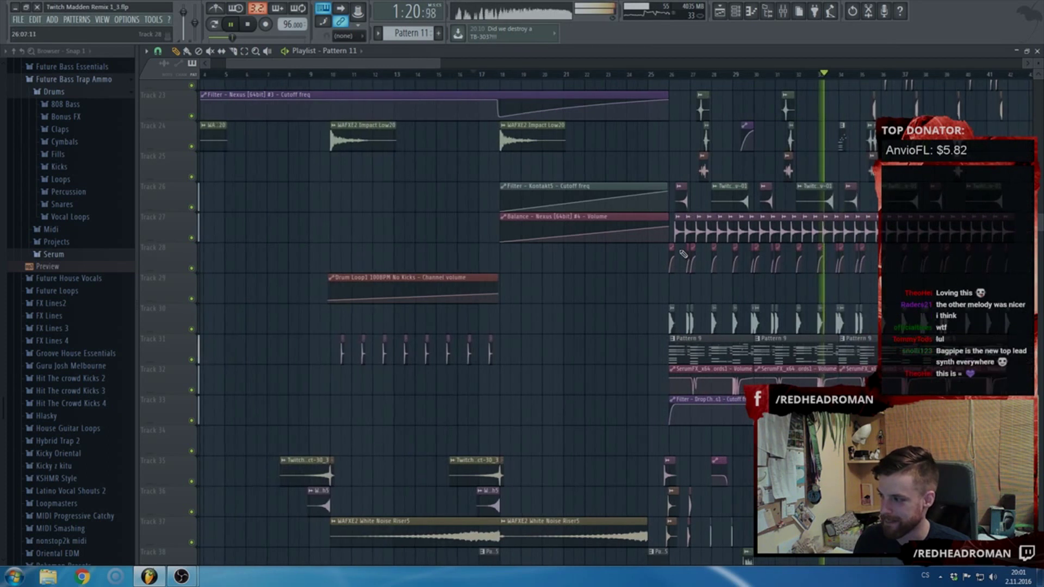
scroll(652, 255, "up", 2)
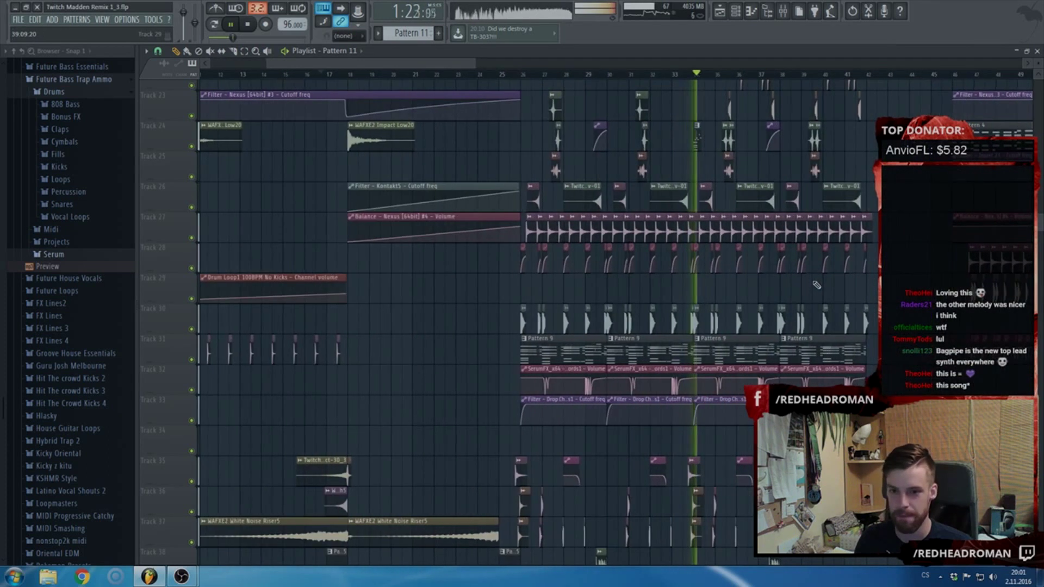
scroll(652, 261, "up", 2)
scroll(651, 265, "down", 3)
scroll(812, 291, "down", 5)
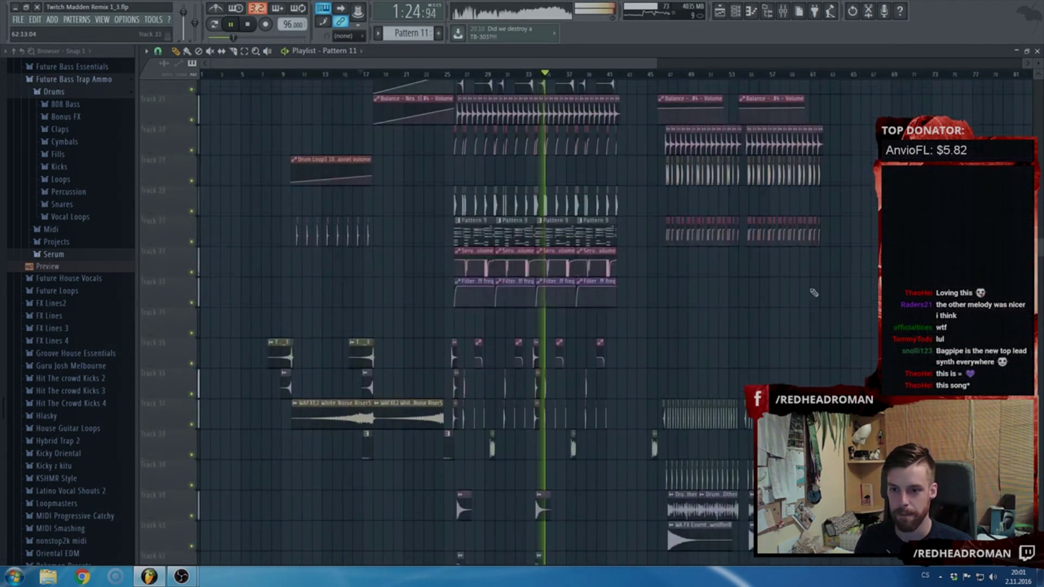
scroll(812, 293, "down", 2)
scroll(807, 327, "down", 5)
scroll(622, 396, "up", 10)
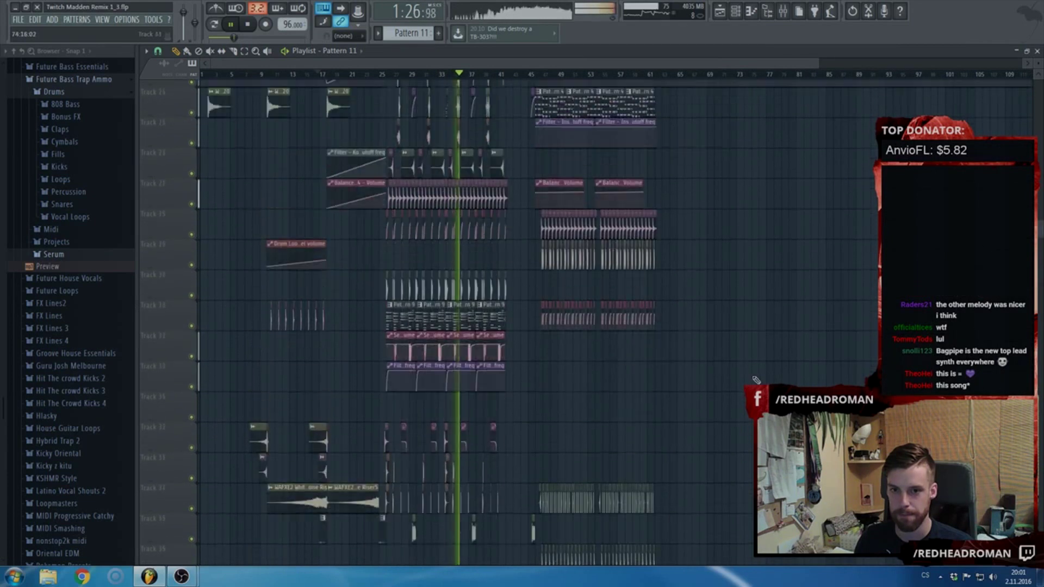
- After bar 45, delete the Nexus [64bit] #3 cutoff automation on track 23 and the Madden_Alive BVs and drum clips on tracks 2 to 5
left_click(621, 397)
right_click(622, 398)
scroll(597, 201, "down", 3)
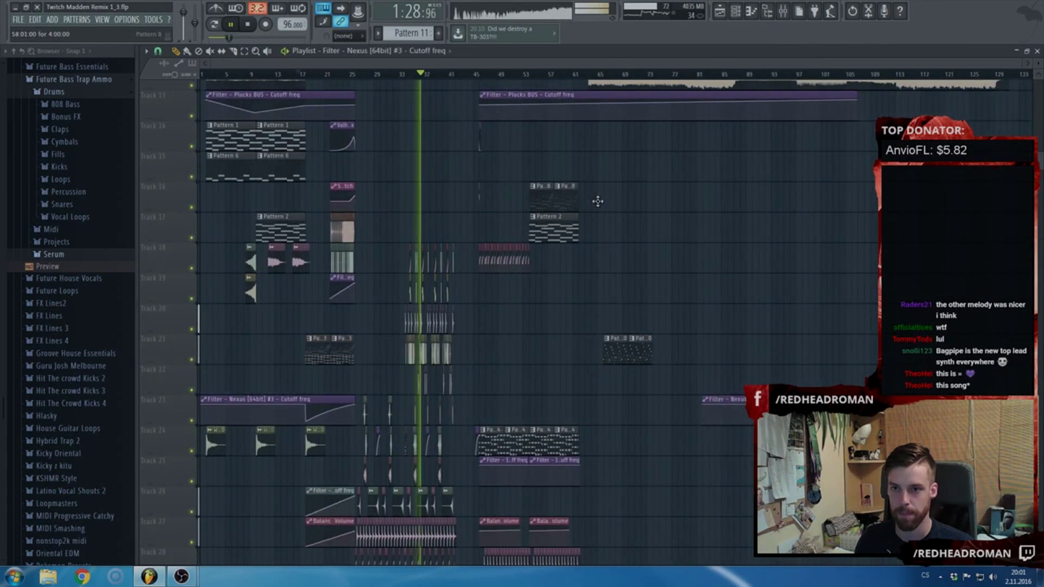
scroll(603, 204, "up", 4)
right_click(721, 292)
scroll(718, 305, "up", 3)
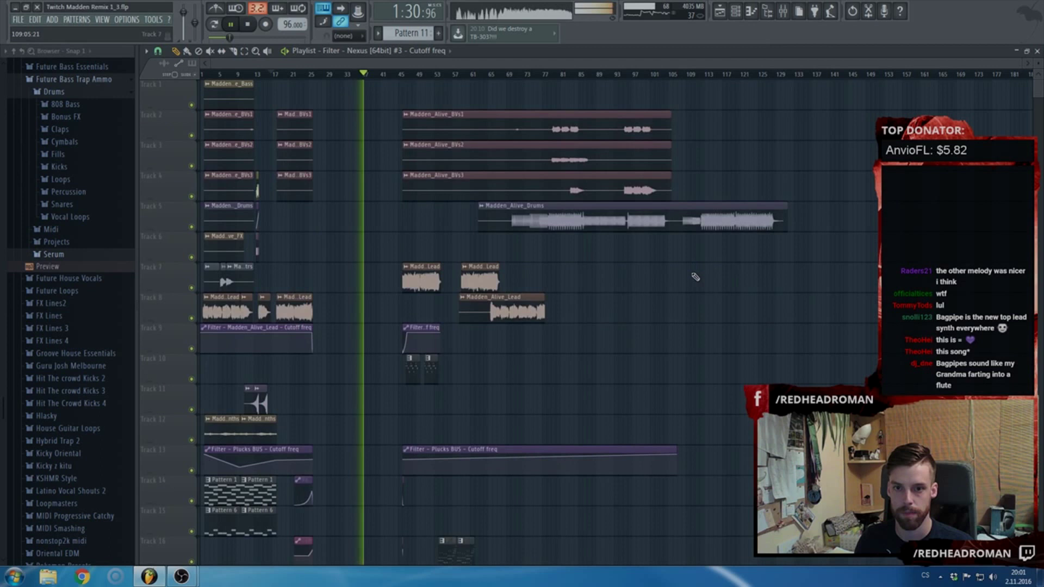
scroll(403, 265, "up", 3)
scroll(506, 257, "down", 4)
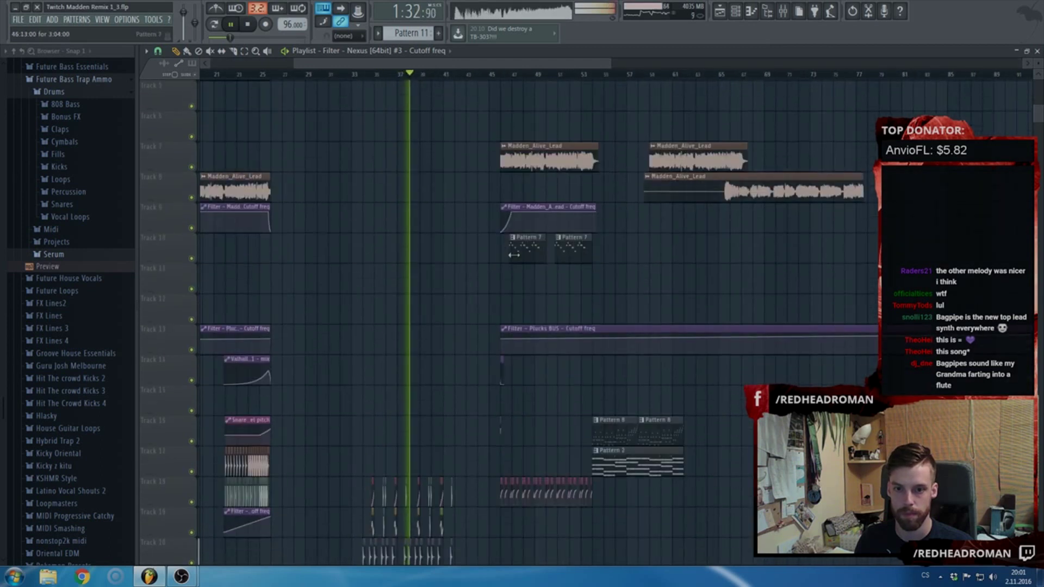
- Select the clips of the section starting at bar 46 on tracks 7 to 18 of the playlist
scroll(602, 292, "down", 4)
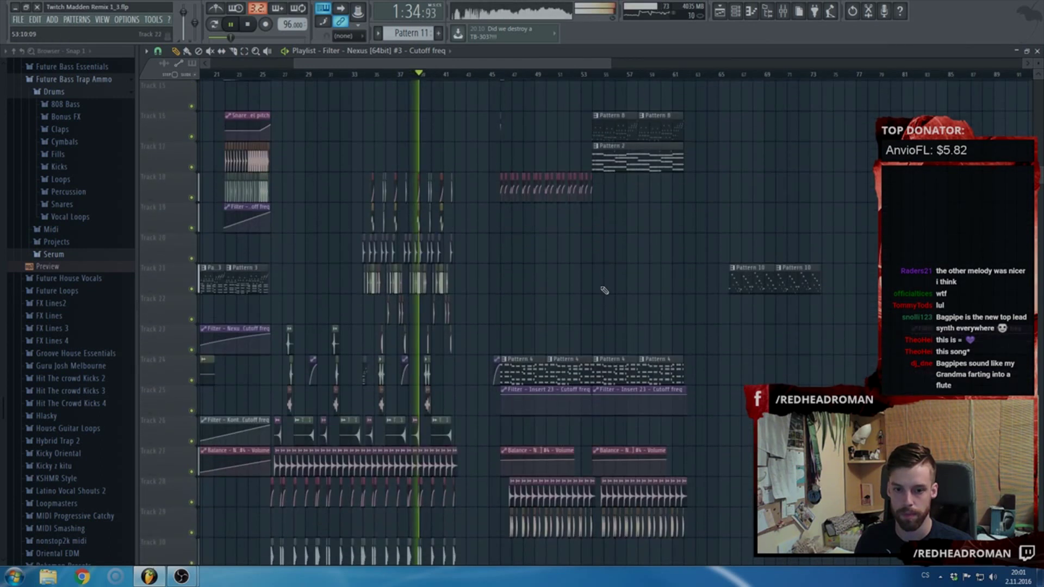
scroll(606, 285, "down", 3)
left_click_drag(849, 342, 400, 44)
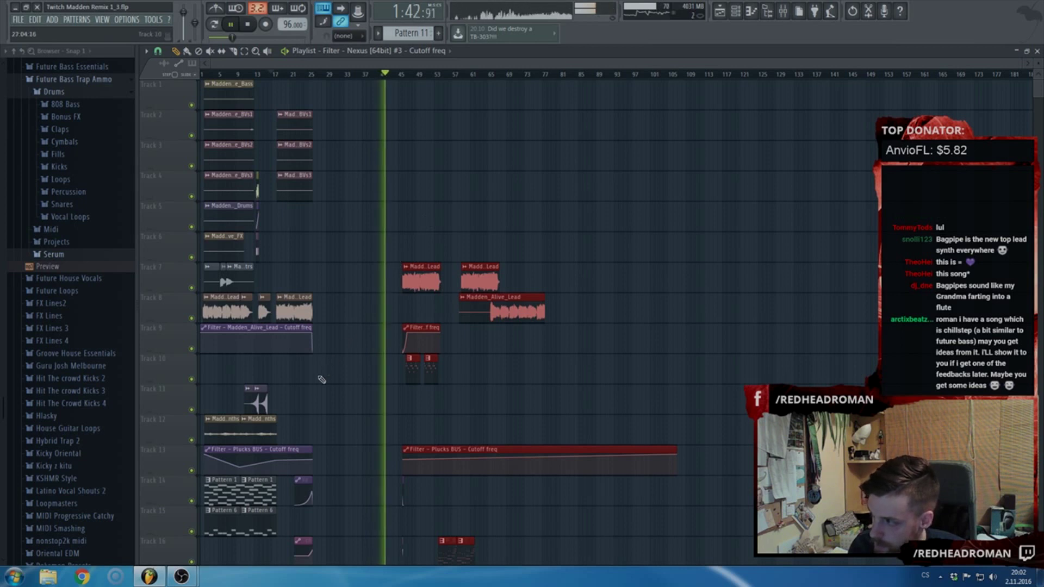
scroll(327, 390, "up", 5)
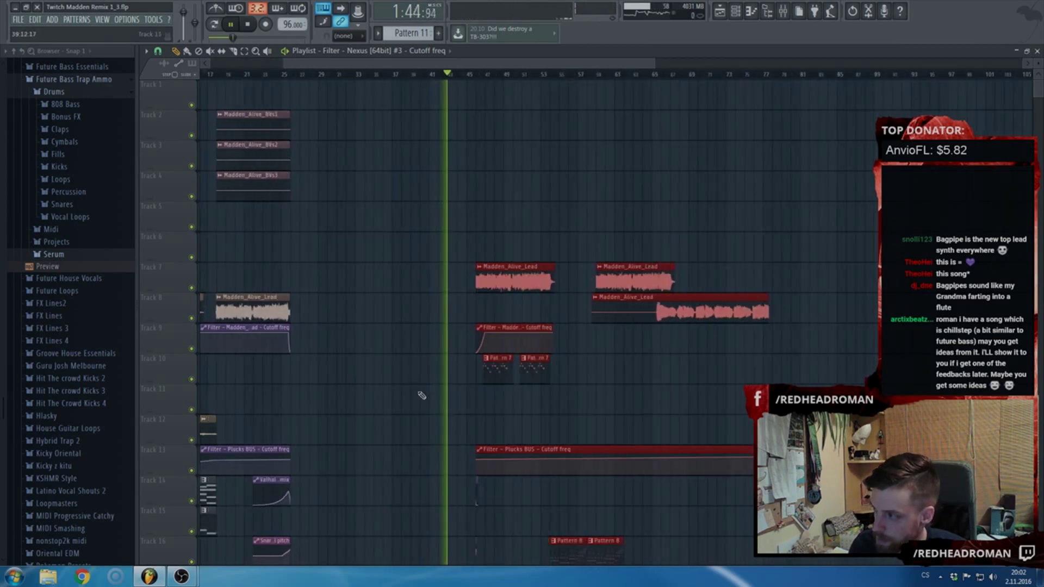
scroll(442, 384, "down", 6)
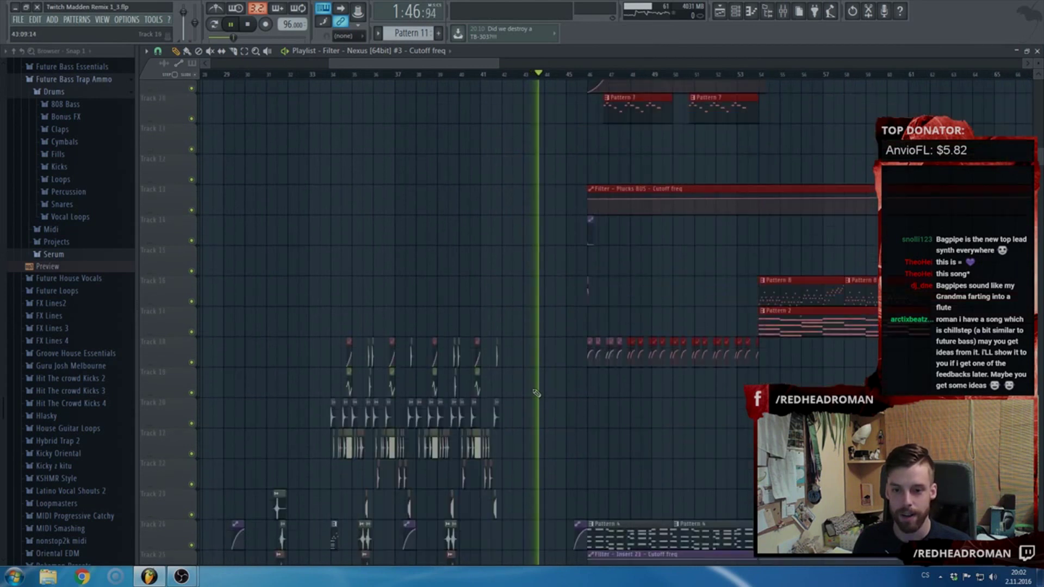
scroll(516, 388, "down", 3)
scroll(652, 419, "up", 3)
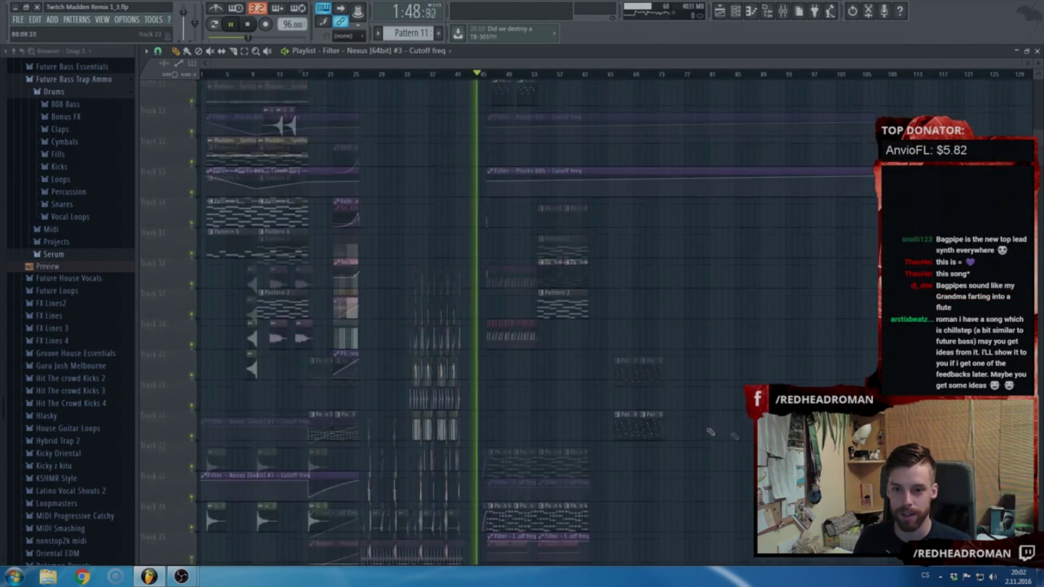
left_click_drag(826, 506, 669, 263)
scroll(669, 262, "down", 2)
scroll(489, 353, "up", 4)
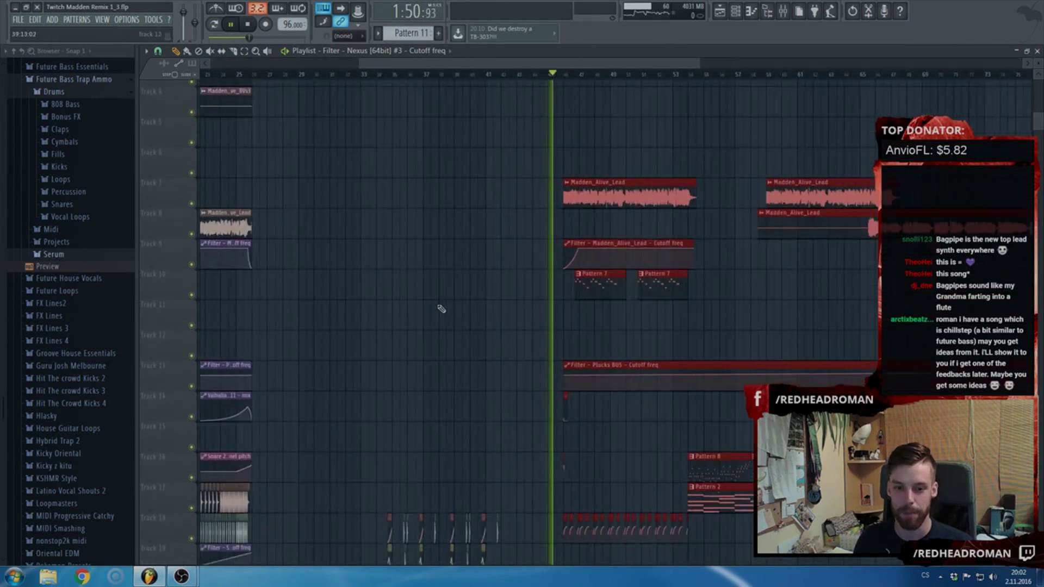
scroll(559, 407, "up", 1)
key("space")
scroll(566, 446, "down", 4)
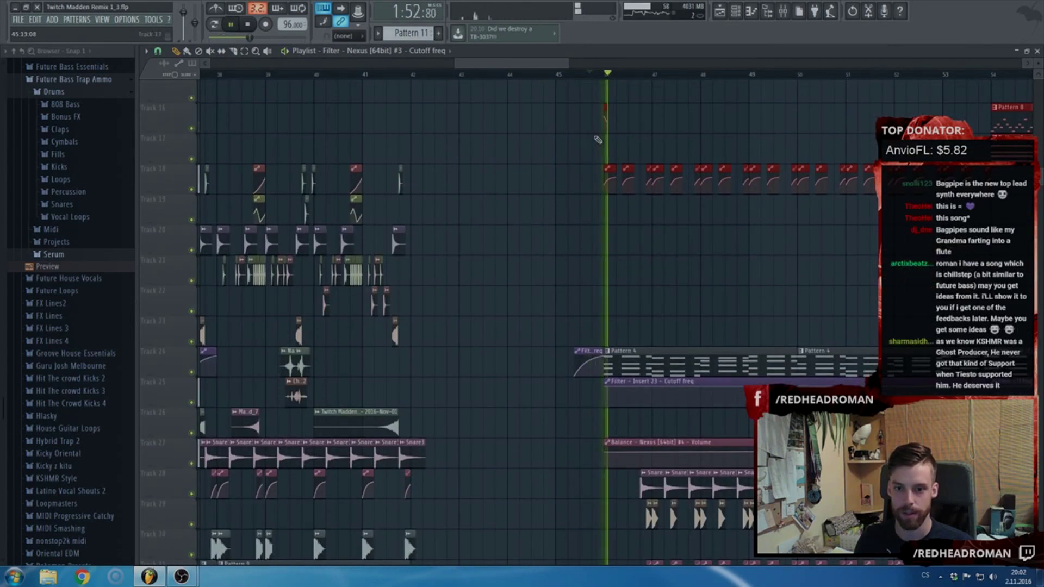
- Add the section's remaining clips on the lower tracks to the selection and move the whole section to start at bar 42
scroll(558, 271, "down", 15)
scroll(519, 329, "down", 5)
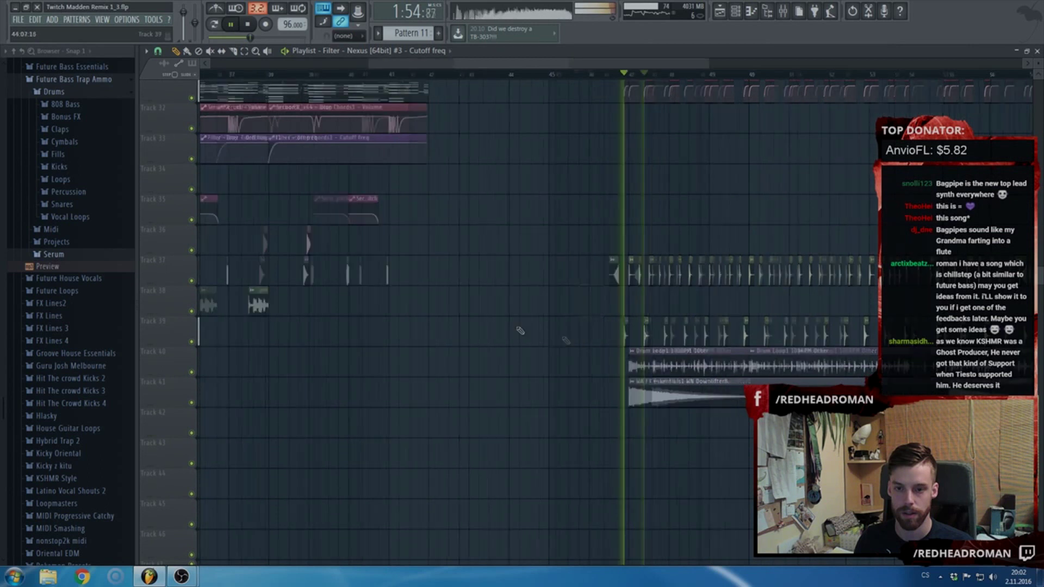
left_click_drag(809, 437, 533, 25)
scroll(536, 333, "down", 9)
scroll(533, 409, "up", 3)
scroll(533, 409, "up", 4)
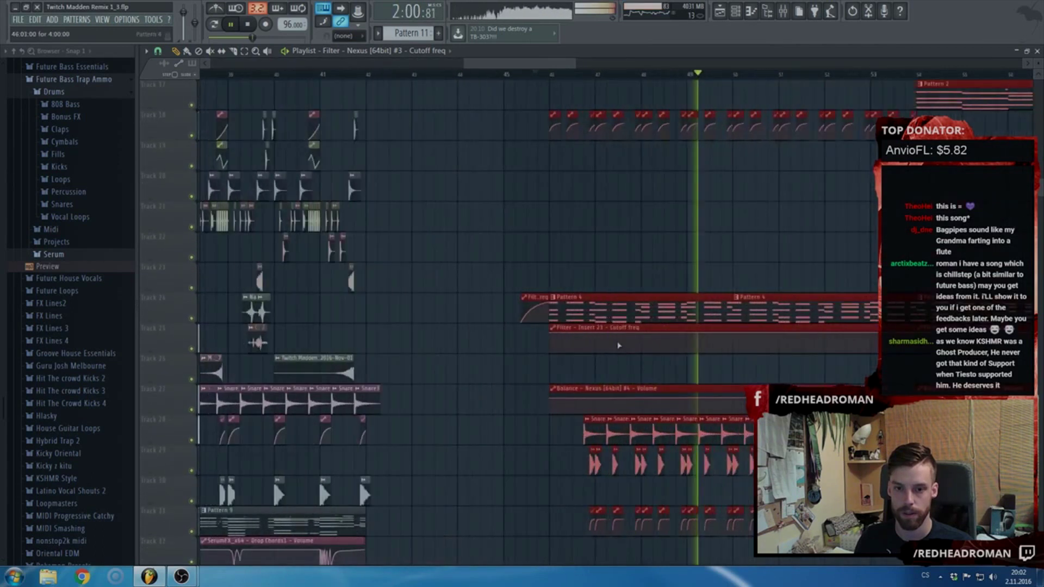
left_click_drag(432, 306, 370, 310)
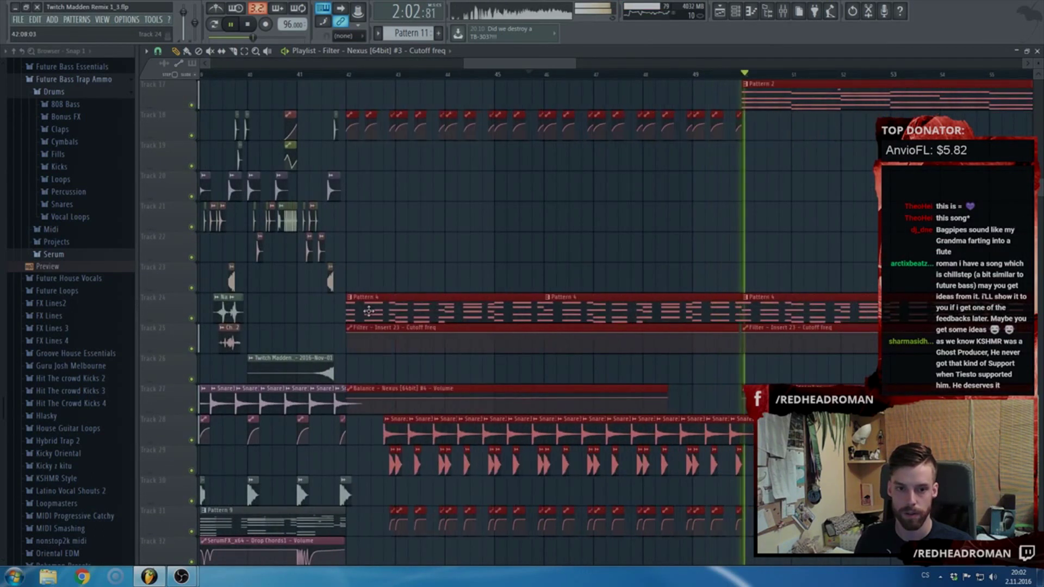
- Open Pattern 4 in the channel rack and play the pattern on its own
double_click(376, 315)
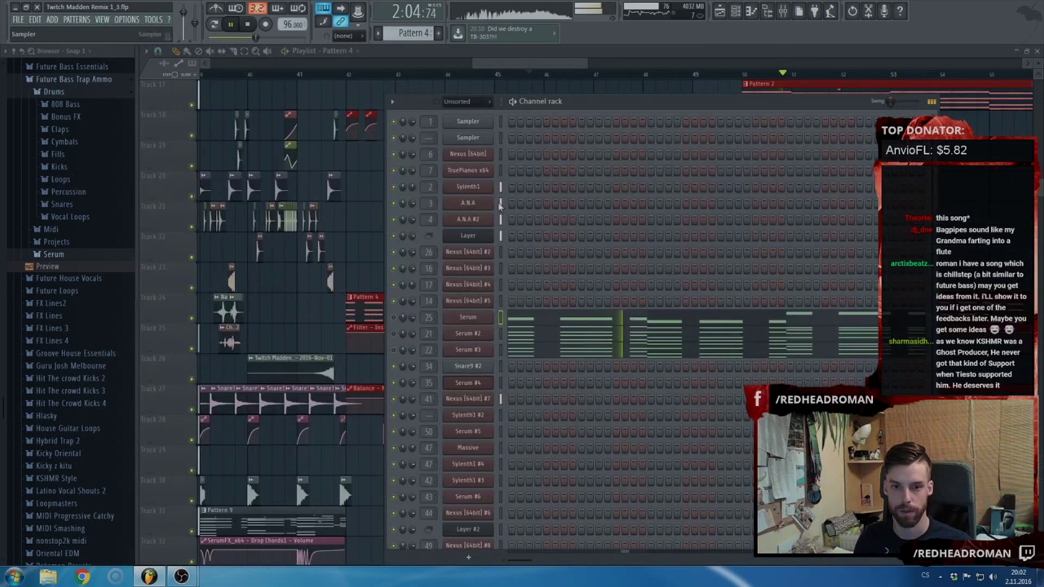
key("l")
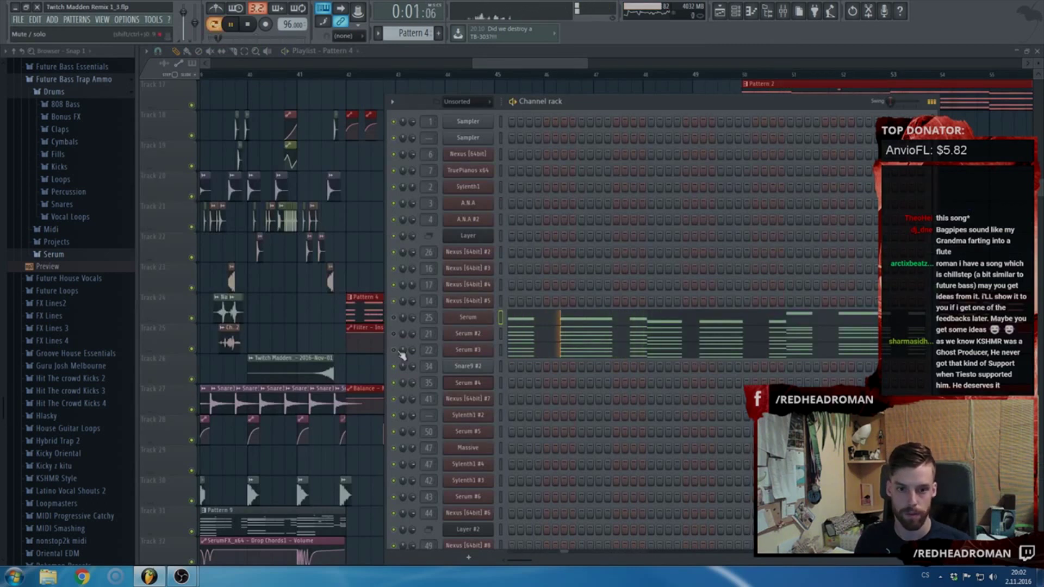
left_click(525, 64)
scroll(535, 192, "down", 8)
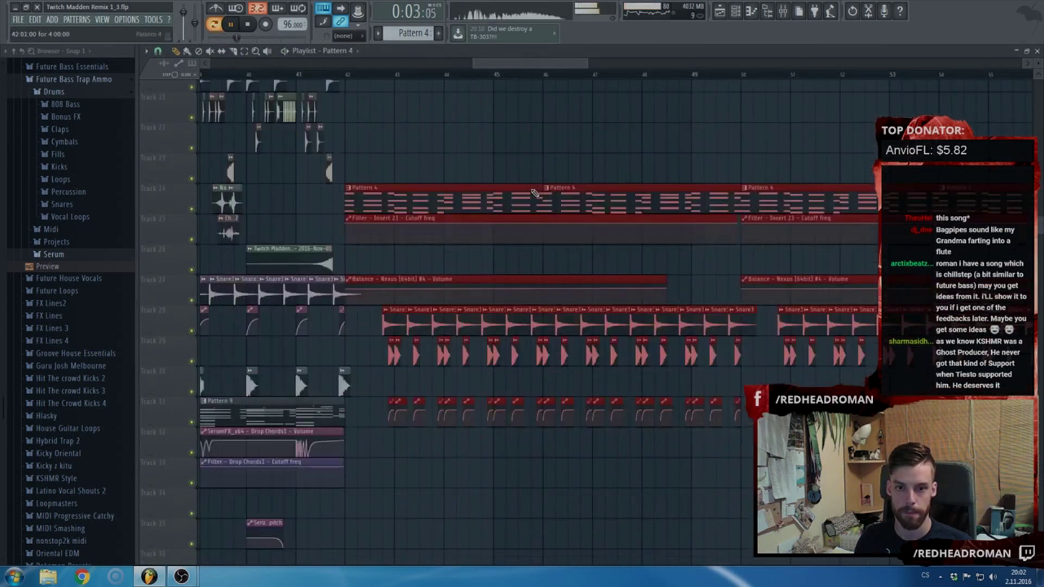
- Check the channels of Pattern 7 and delete its two clips from track 10
scroll(497, 290, "up", 14)
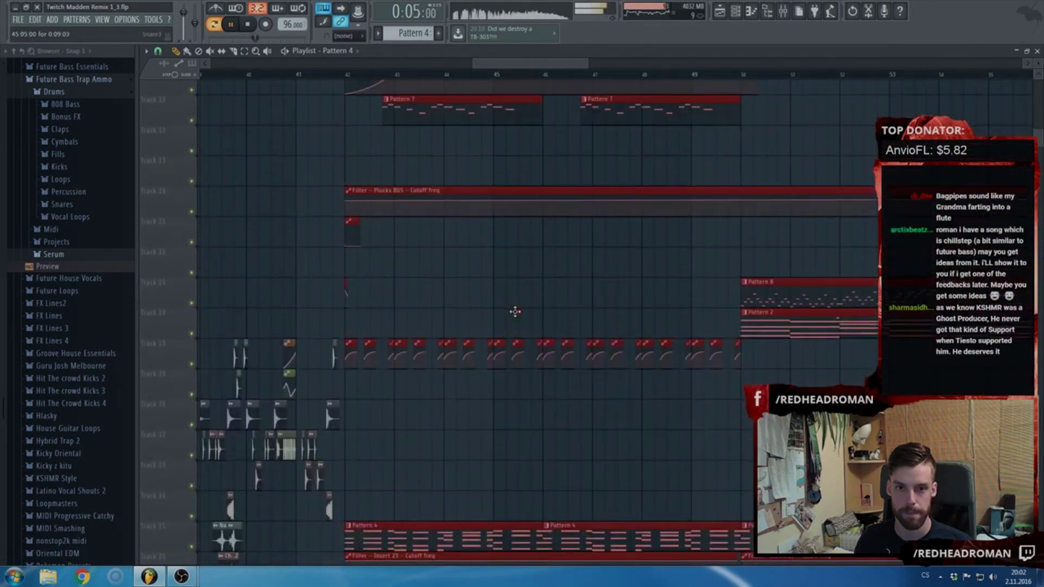
double_click(449, 316)
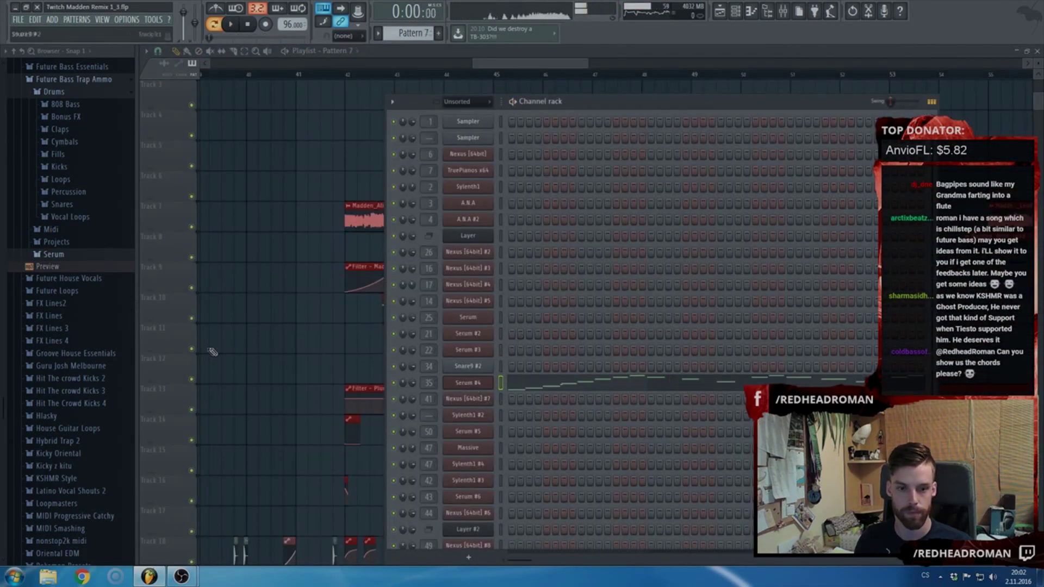
left_click(540, 64)
scroll(540, 64, "down", 3)
right_click(469, 310)
right_click(625, 316)
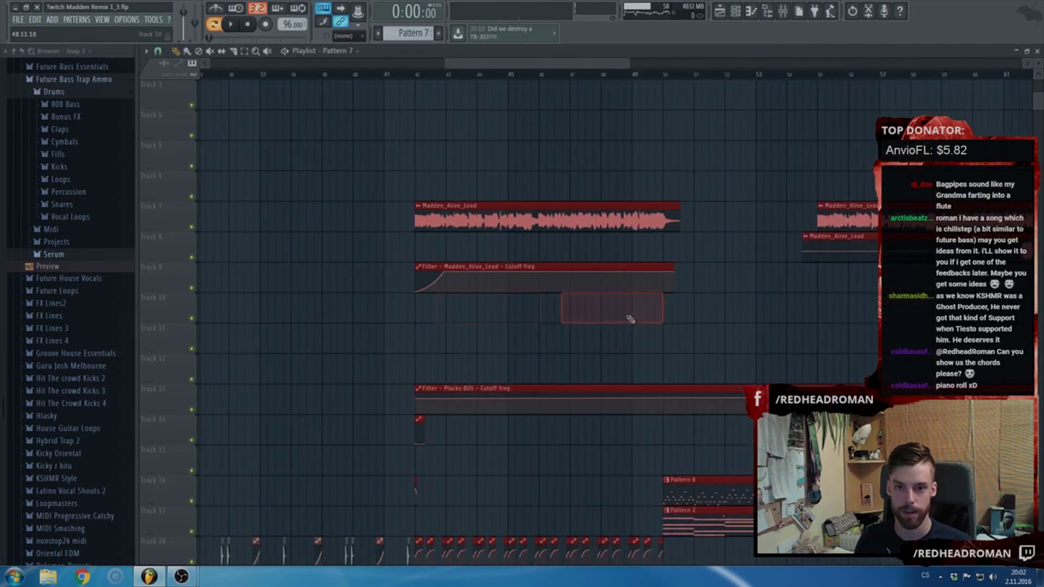
- Delete the two Nexus [64bit] #4 volume automation clips after bar 42 on track 27 and play the song from about bar 39
left_click(342, 75)
scroll(424, 207, "down", 8)
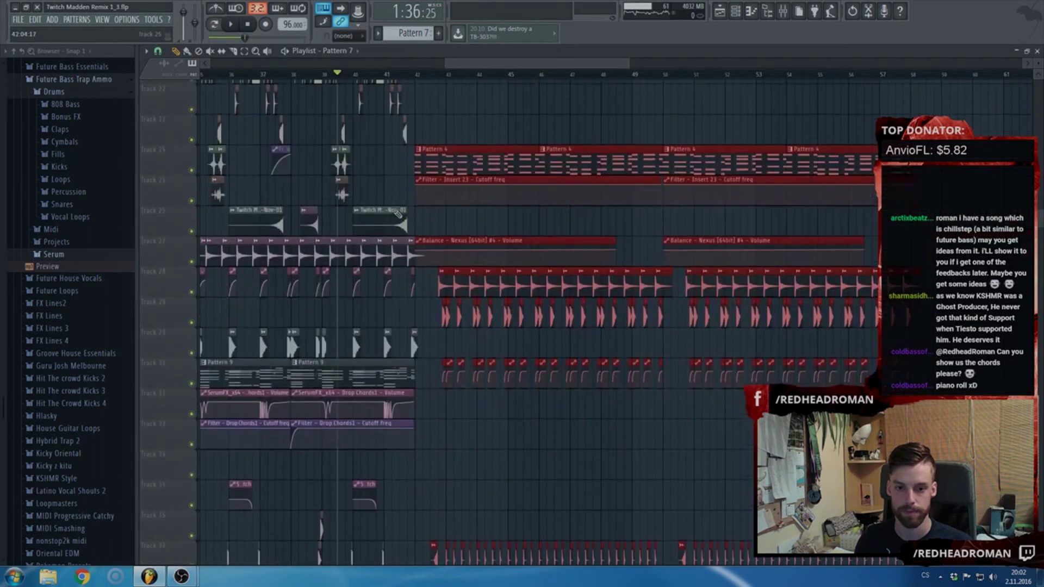
scroll(491, 258, "down", 3)
right_click(506, 248)
right_click(598, 249)
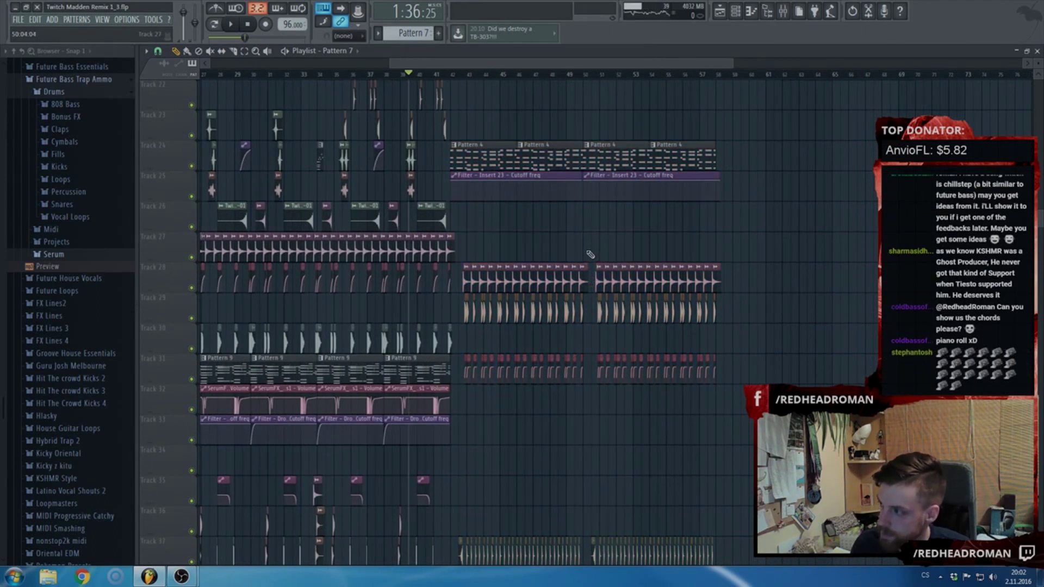
scroll(598, 278, "down", 3)
key("space")
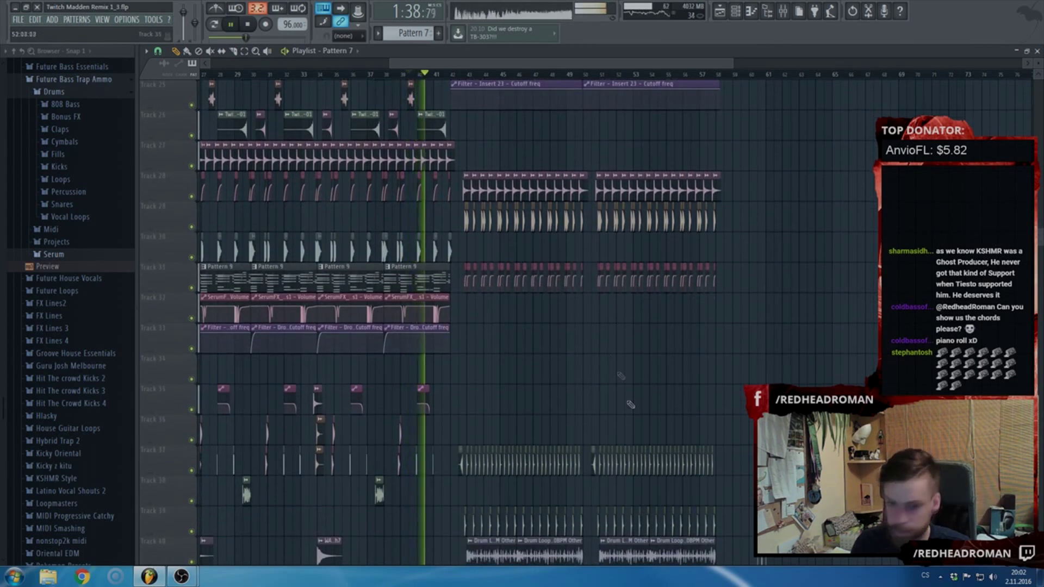
- Select the section after bar 42, stop playback and move the four Pattern 4 clips with their filter automation to bar 59
scroll(663, 441, "down", 1)
scroll(693, 464, "down", 3)
left_click_drag(828, 506, 450, 66)
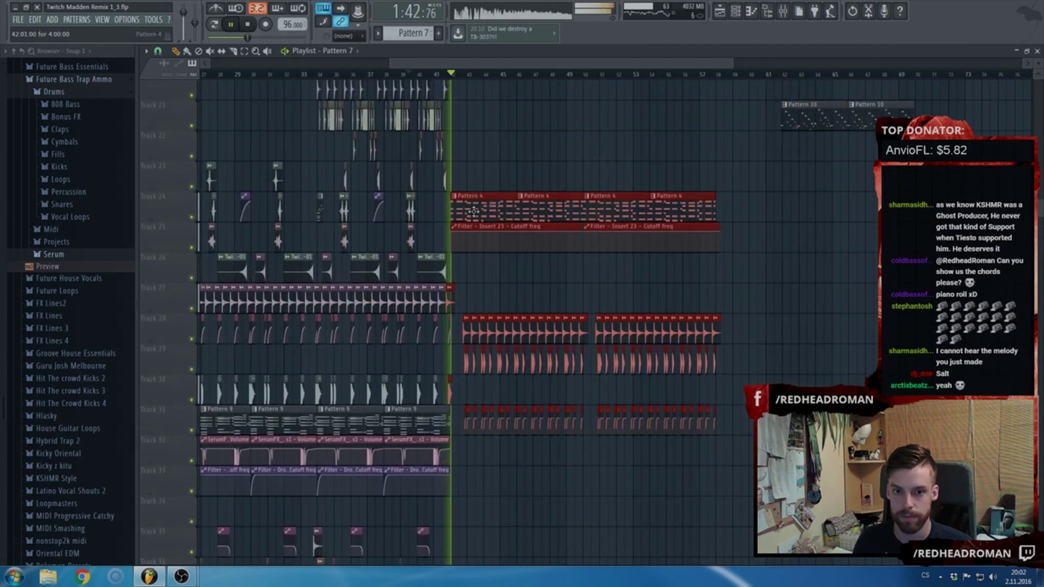
key("space")
scroll(676, 304, "up", 6)
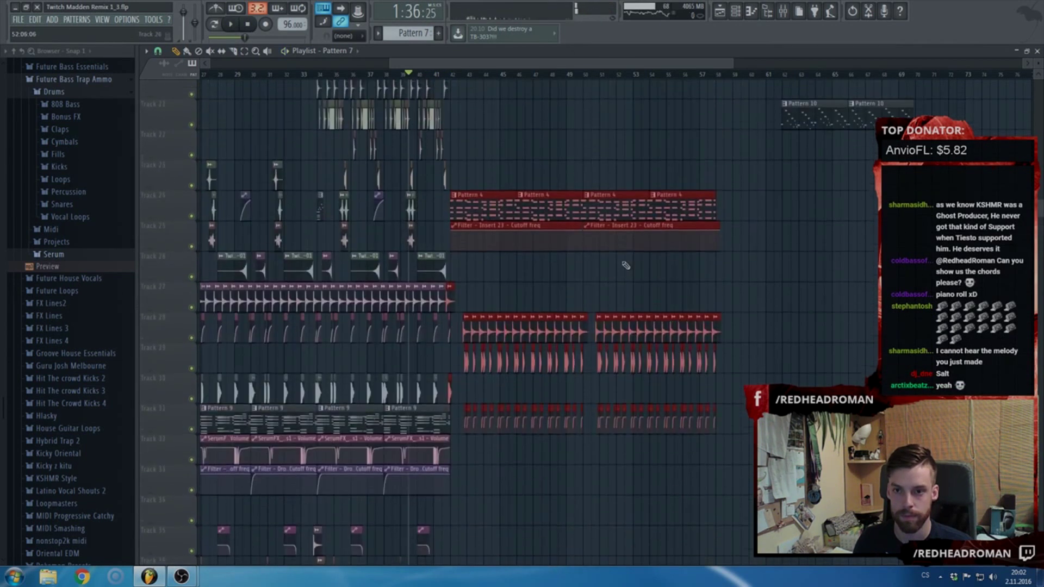
mouse_move(754, 419)
left_mouse_down()
mouse_move(488, 389)
mouse_move(756, 398)
left_mouse_up()
- Move the Pattern 8 and Pattern 2 clips to tracks 22 and 23 at bar 42 and play the song from bar 41
left_click_drag(774, 239, 675, 136)
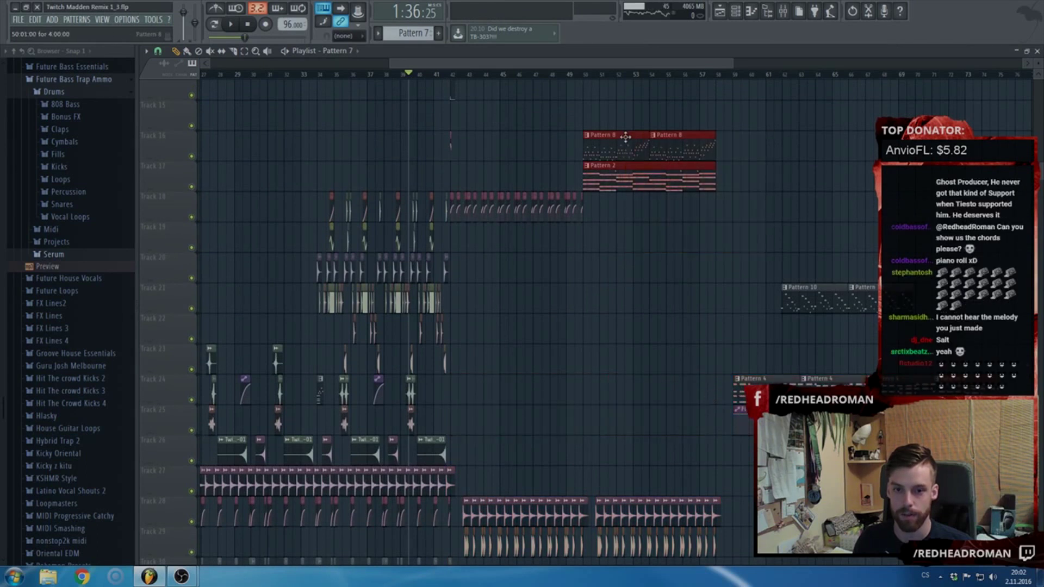
left_click_drag(598, 147, 468, 330)
scroll(468, 331, "up", 3)
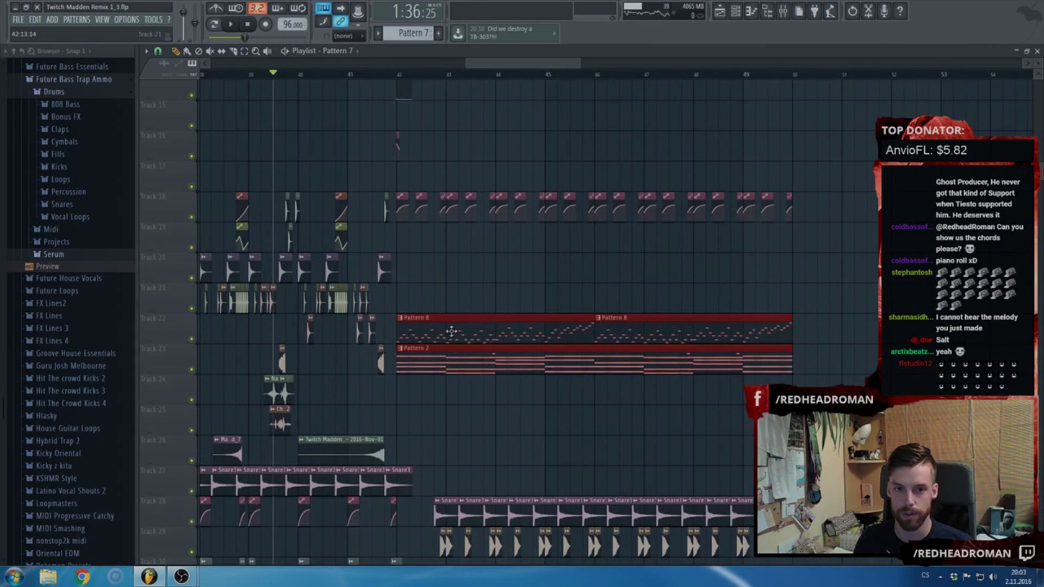
left_click(351, 75)
key("space")
scroll(441, 260, "up", 10)
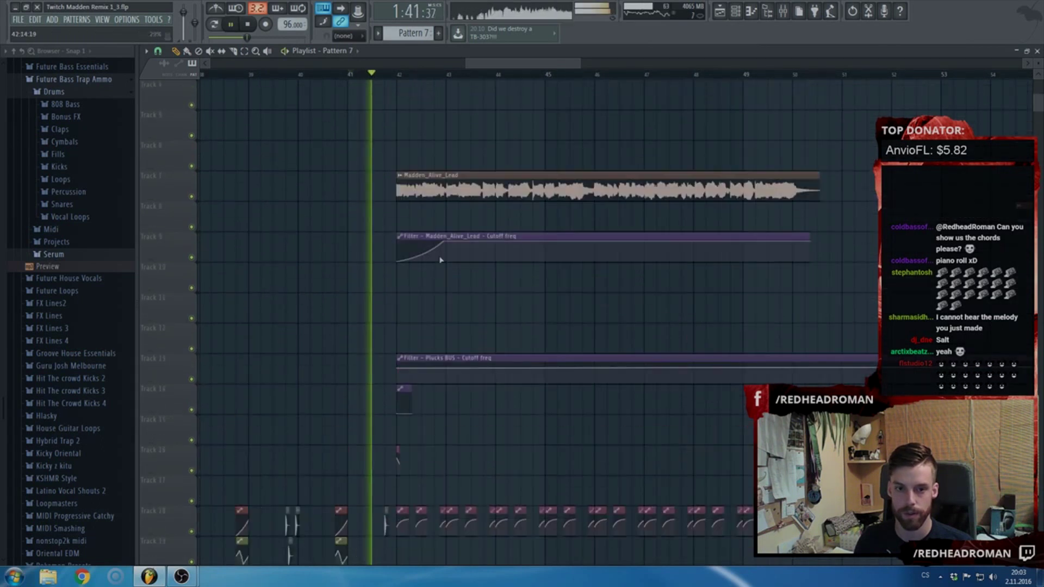
scroll(471, 248, "down", 6)
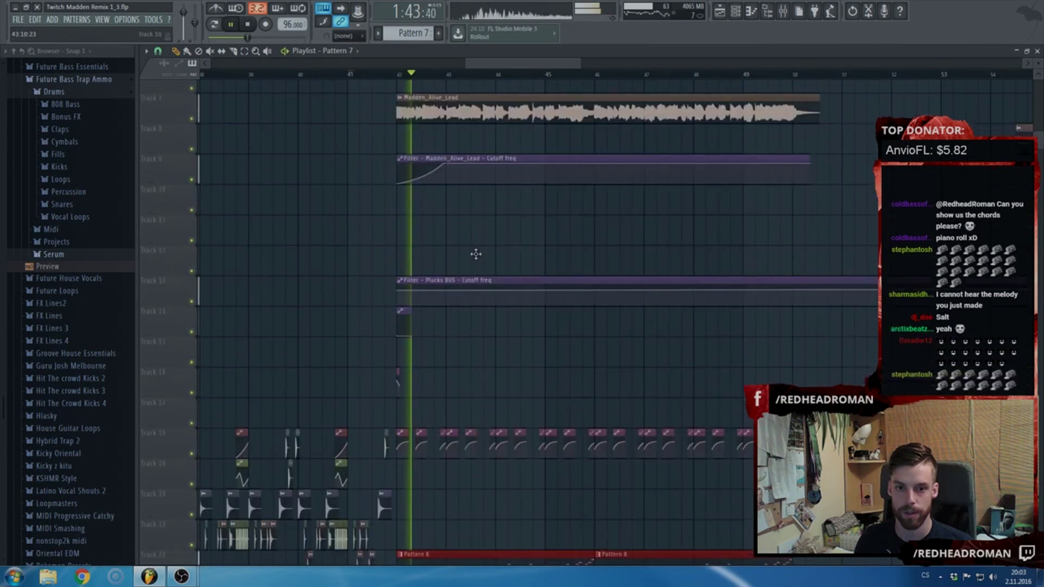
- Replay the song from about bar 39 and delete the first group of clips on track 29 between bars 43 and 50
left_click(257, 75)
scroll(409, 251, "down", 10)
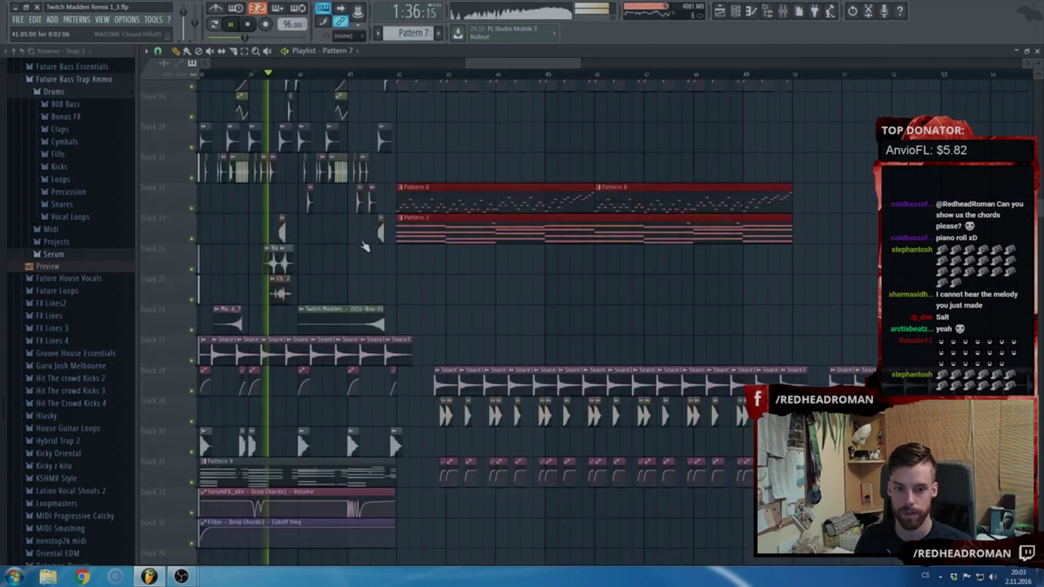
scroll(409, 251, "down", 3)
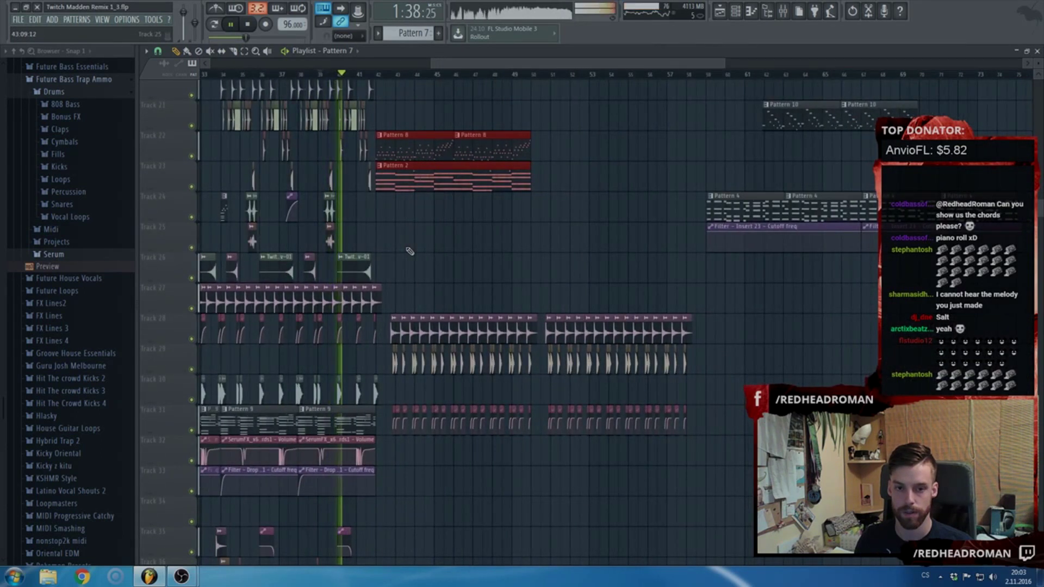
scroll(425, 272, "down", 6)
scroll(424, 304, "up", 3)
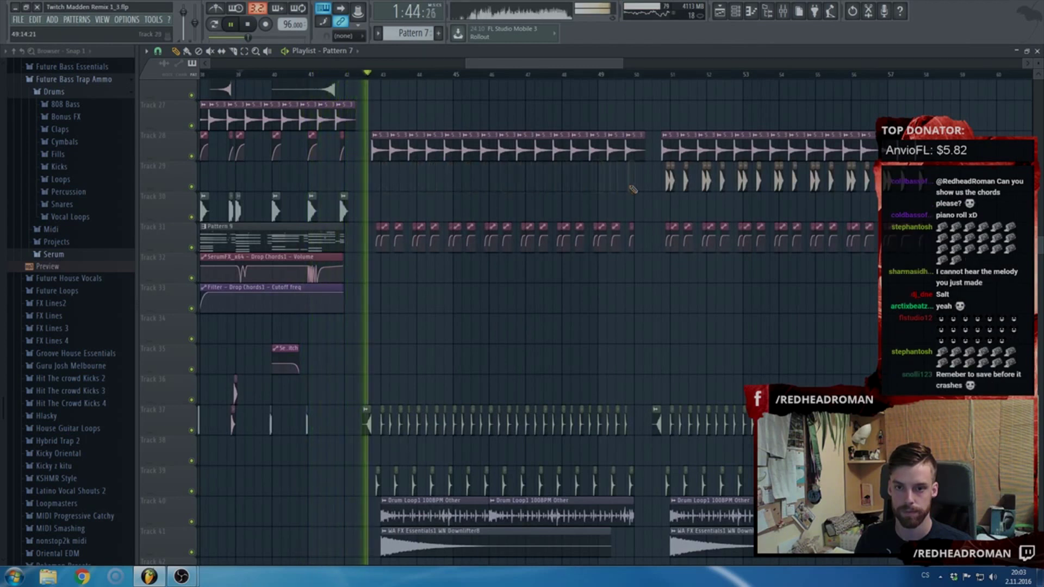
- Move the Madden_Alive_Lead vocal clips and their filter cutoff automation from bar 42 onward to start at bar 71
scroll(614, 239, "up", 10)
scroll(596, 287, "down", 12)
scroll(561, 314, "up", 14)
scroll(547, 261, "down", 4)
left_click_drag(721, 296, 781, 209)
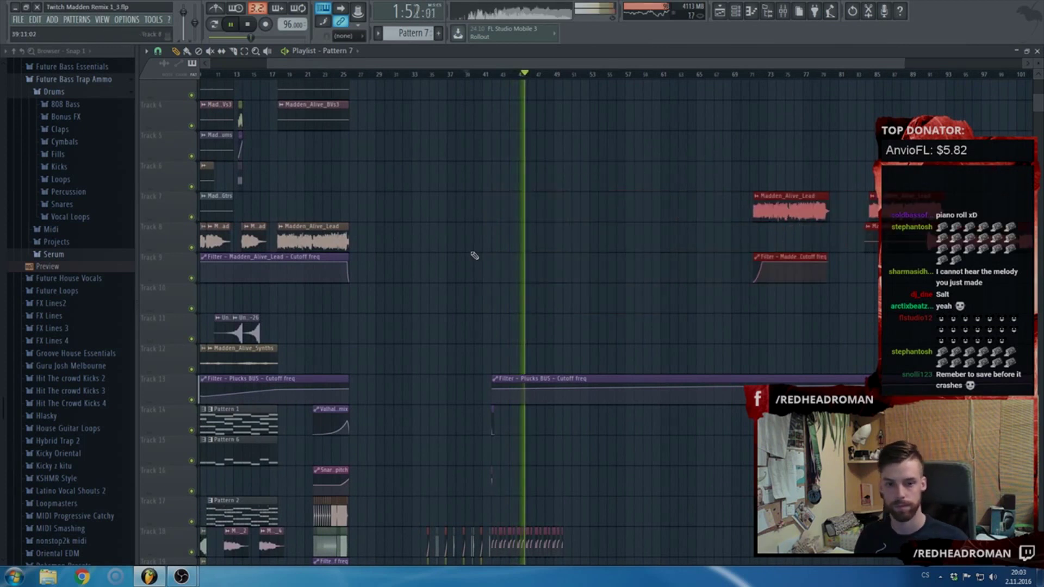
- Stop playback and run the macro that switches smart disable for all plugins
scroll(474, 253, "down", 3)
key("space")
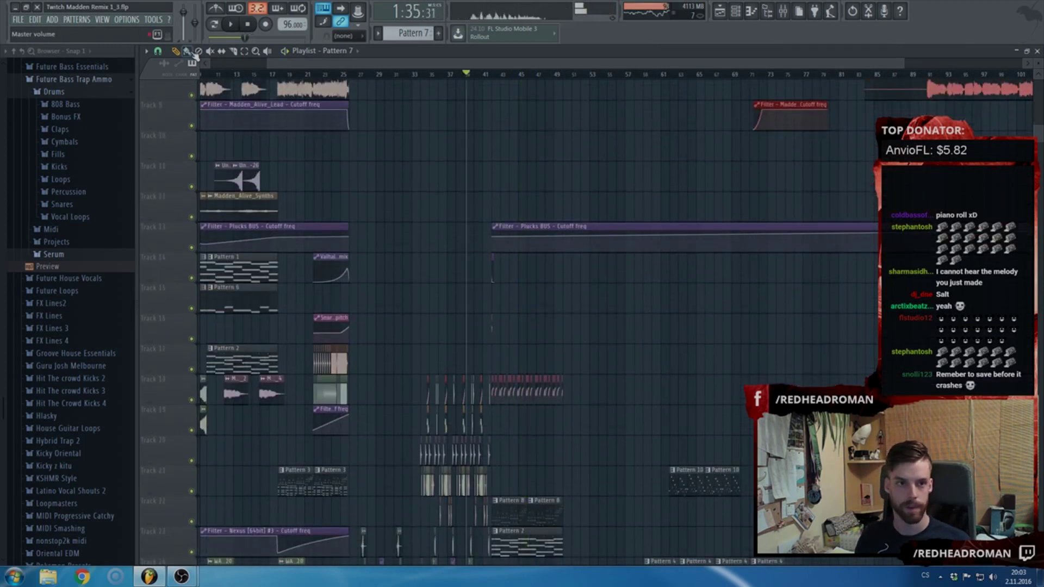
left_click(154, 19)
mouse_move(162, 56)
left_click(270, 121)
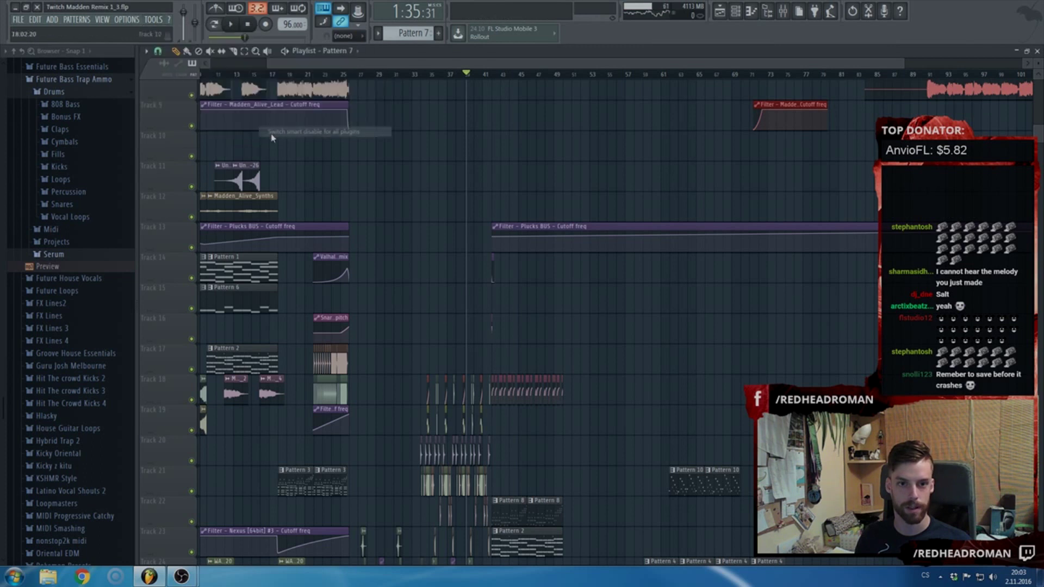
- Place a full Madden_Alive_Lead clip on track 5 at about bar 45 and set the sample's time stretching to none
scroll(377, 214, "up", 5)
scroll(128, 354, "up", 5)
scroll(321, 310, "down", 2)
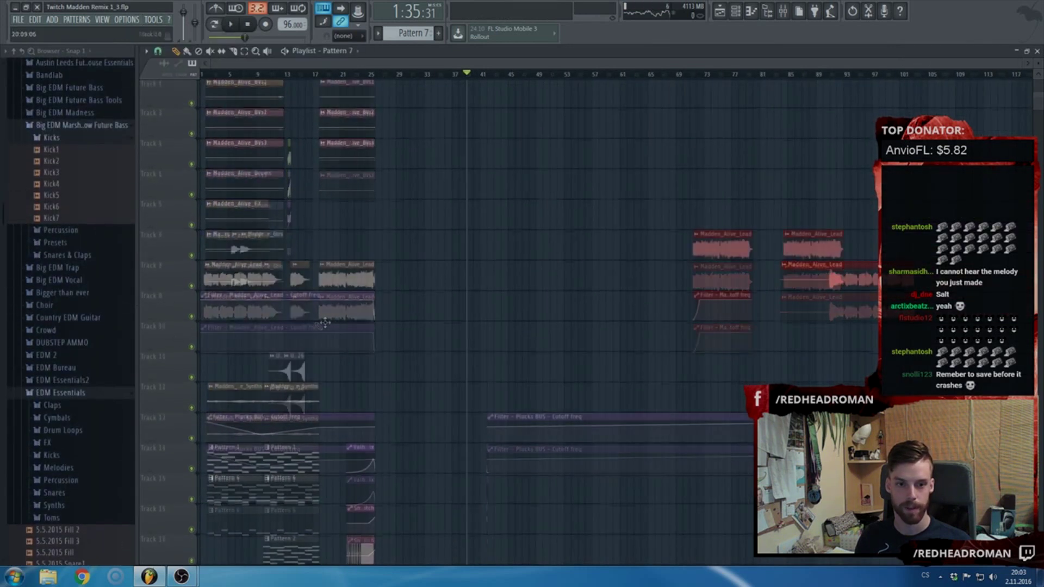
double_click(346, 249)
left_click_drag(452, 417, 524, 191)
left_click_drag(464, 165, 508, 164)
double_click(349, 259)
left_click(465, 260)
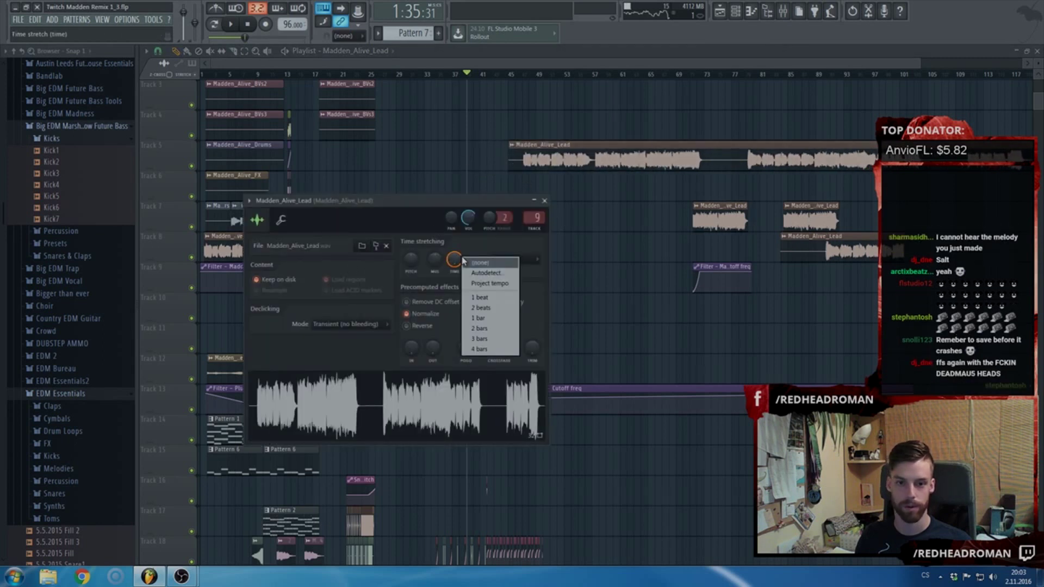
left_click(468, 262)
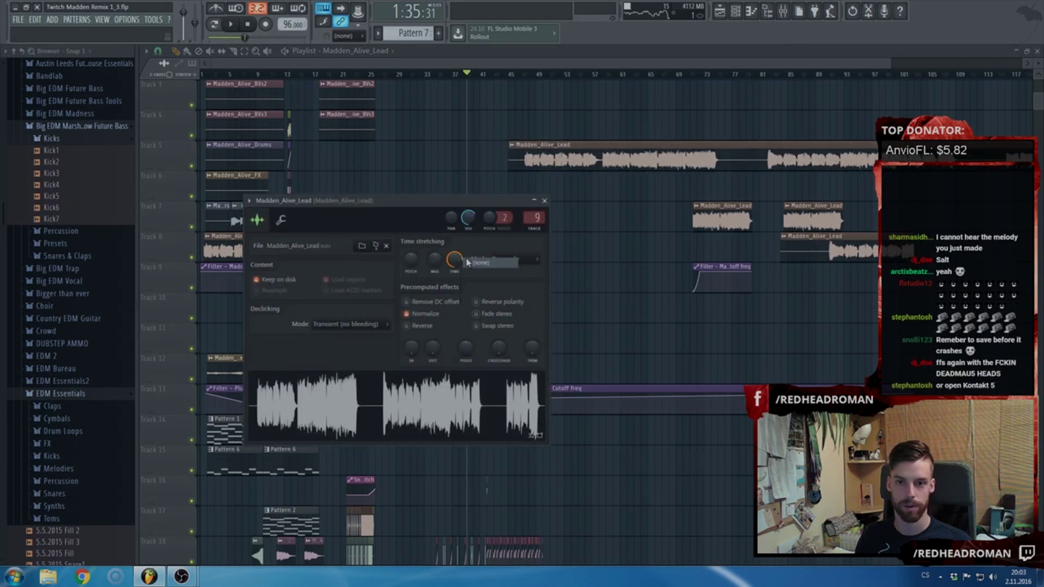
- Trim the beginning off the new Madden_Alive_Lead clip, move it to track 11 at bar 41 and play the transition
left_click(190, 77)
scroll(604, 168, "up", 2)
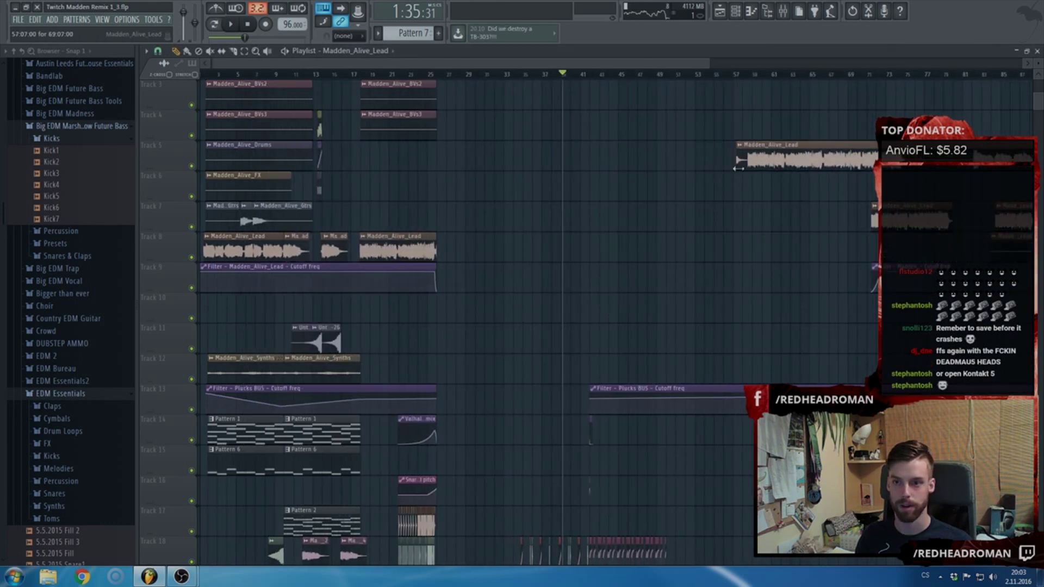
left_click_drag(494, 182, 919, 166)
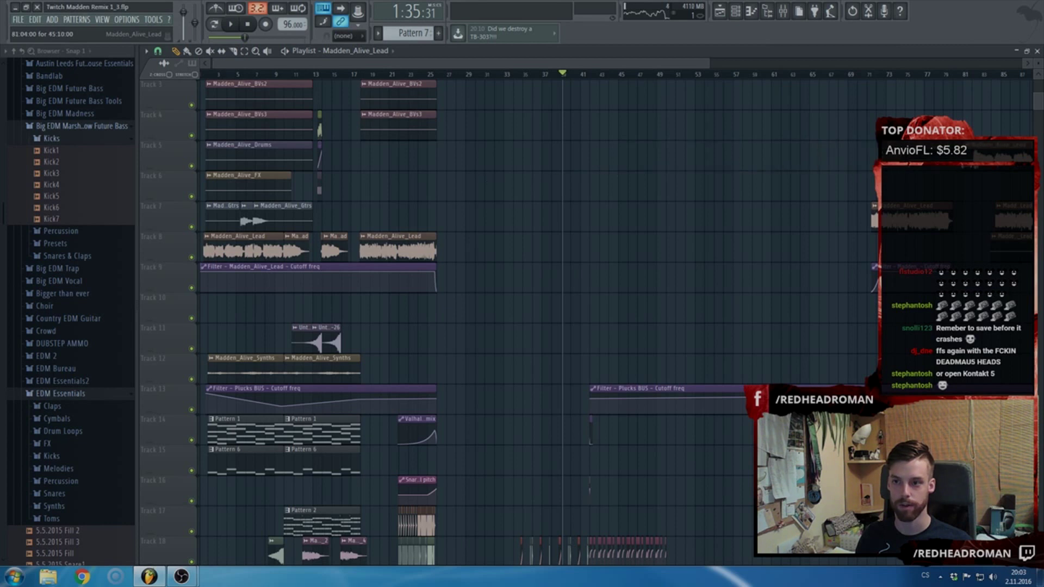
left_click_drag(988, 156, 545, 328)
scroll(601, 370, "up", 10)
left_click(306, 76)
key("space")
scroll(546, 328, "down", 6)
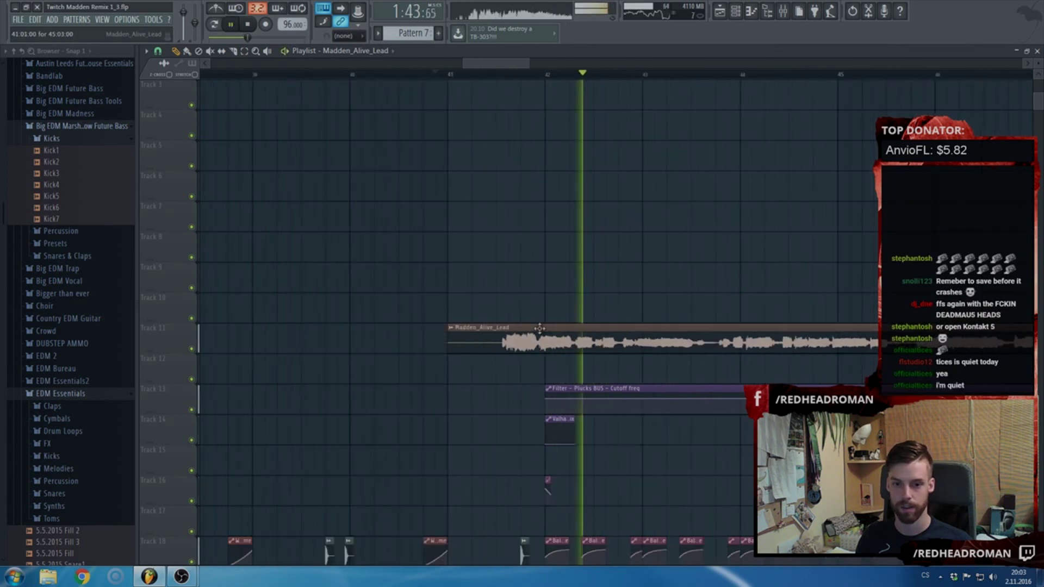
- Extend the Madden_Alive_Lead filter cutoff automation on track 9 to about bar 53 and replay from about bar 40
scroll(484, 343, "down", 1)
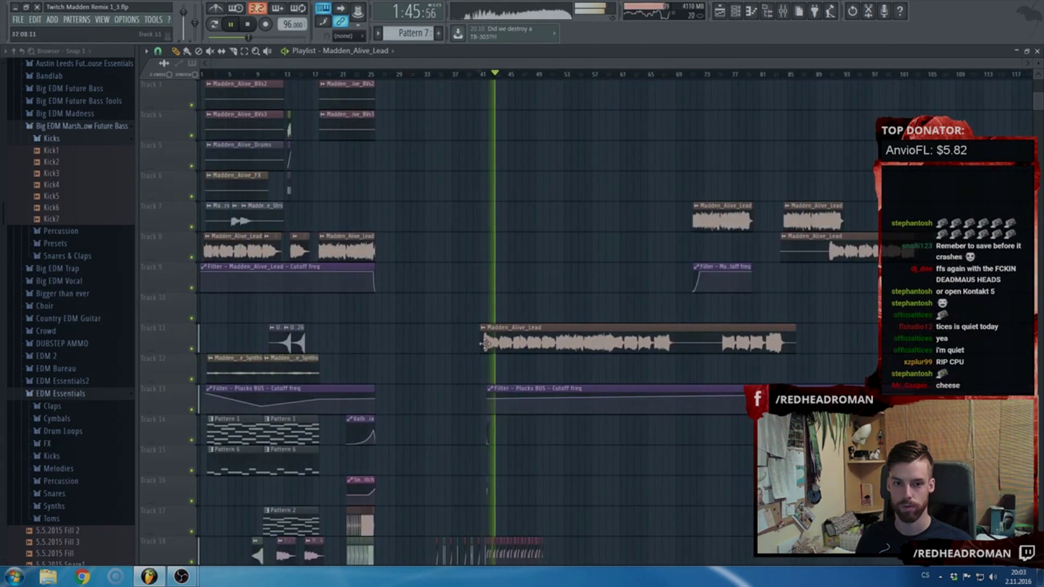
left_click_drag(374, 266, 542, 274)
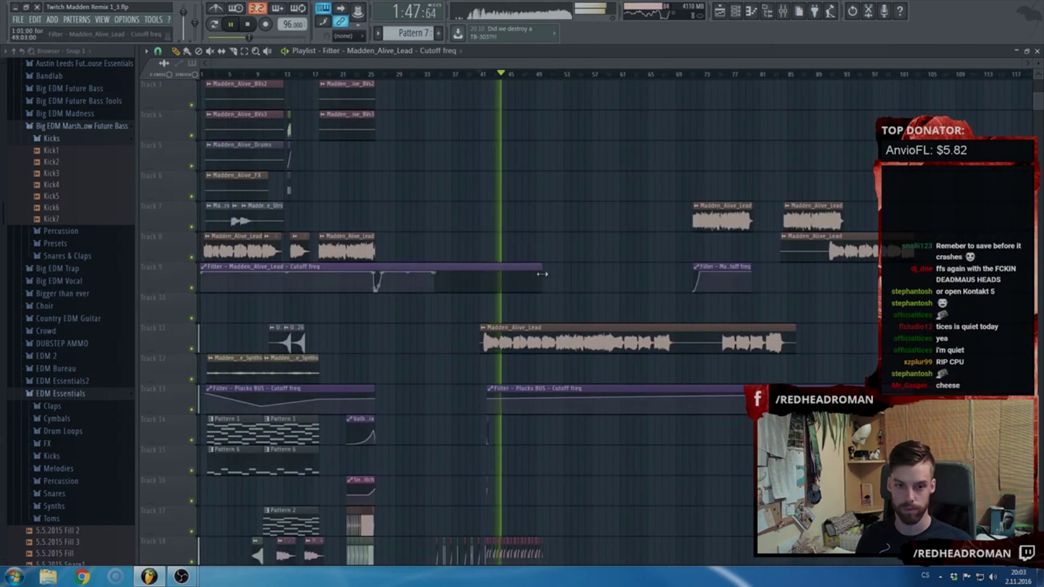
scroll(472, 155, "up", 5)
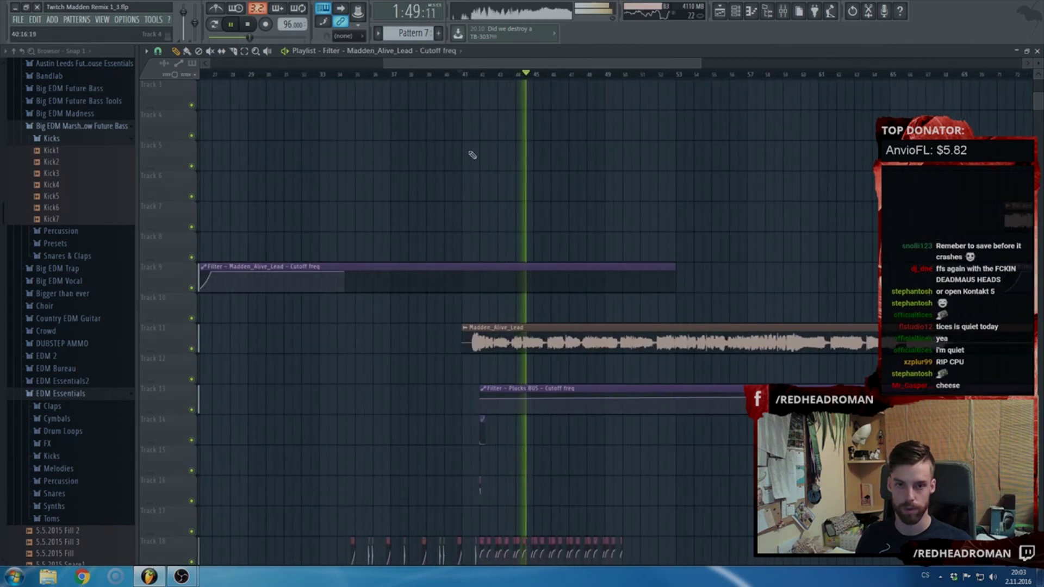
left_click(453, 77)
- Move the Pattern 8 and Pattern 2 clips to tracks 17 and 18 at bar 56 and stop playback
scroll(539, 299, "down", 8)
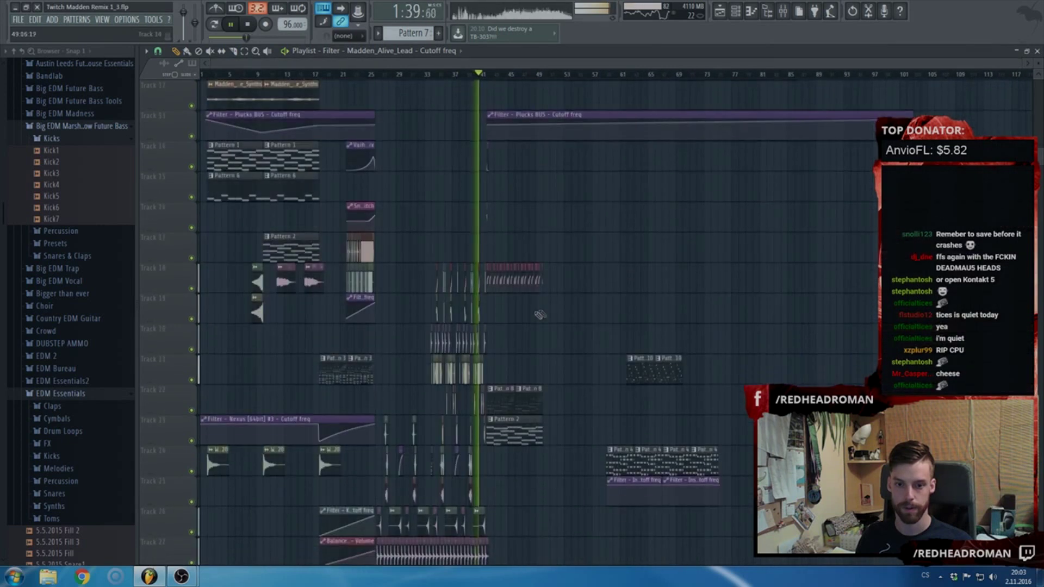
scroll(540, 314, "up", 4)
left_click(665, 432)
left_click_drag(664, 432, 791, 250)
key("space")
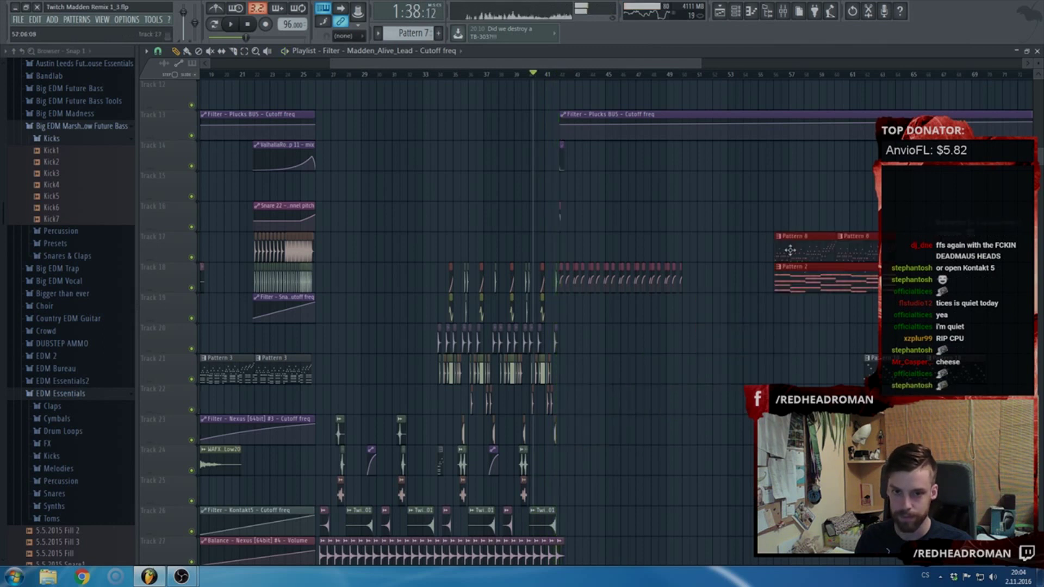
- Nudge the Madden_Alive_Lead clip on track 11 to start just after bar 41, repeatedly playing its entry to check the timing
scroll(552, 309, "up", 6)
key("space")
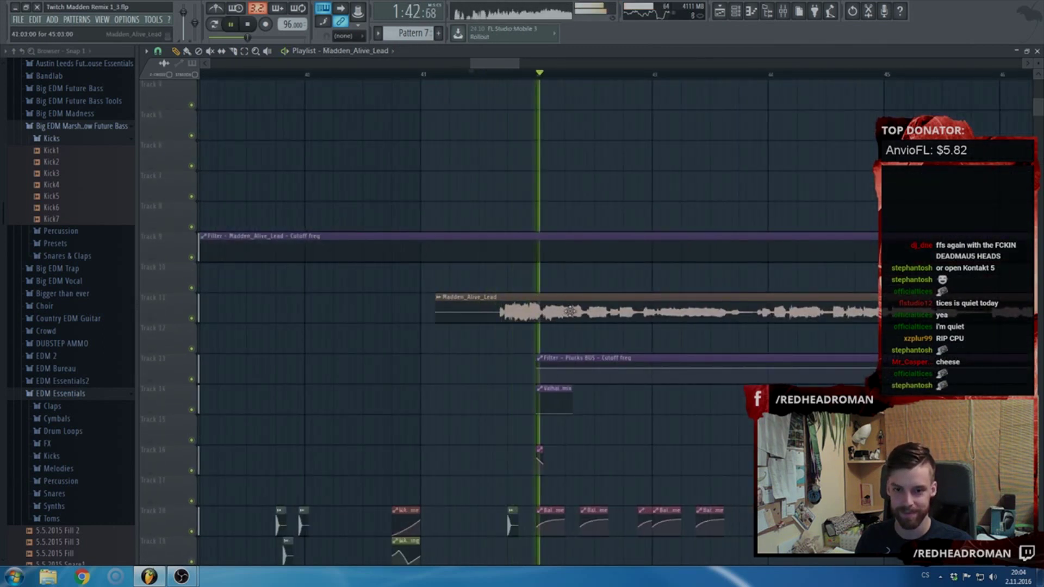
left_click_drag(569, 311, 556, 314)
key("space")
key("space")
key("space")
scroll(552, 317, "up", 2)
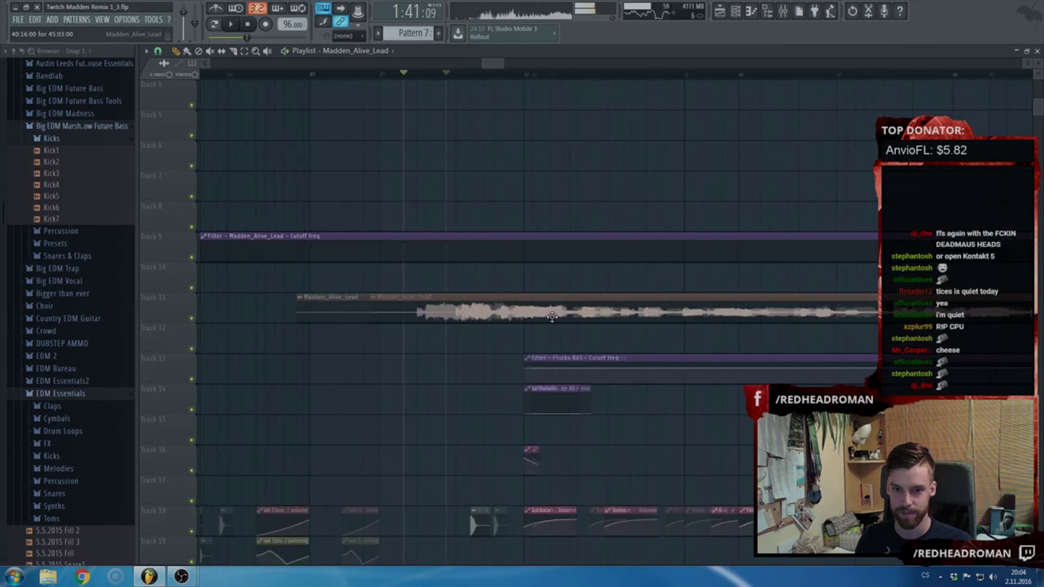
scroll(552, 317, "up", 1)
key("space")
key("space")
key("space")
key("space")
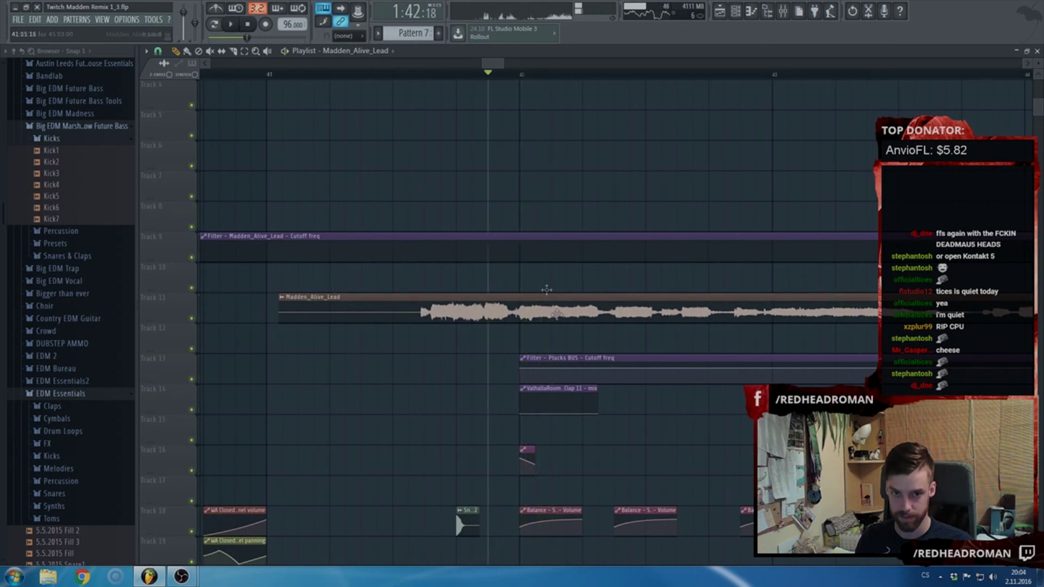
- Move the last Kick1 clip on track 30 from just before bar 42 to within bar 42 and play the transition
scroll(524, 386, "down", 8)
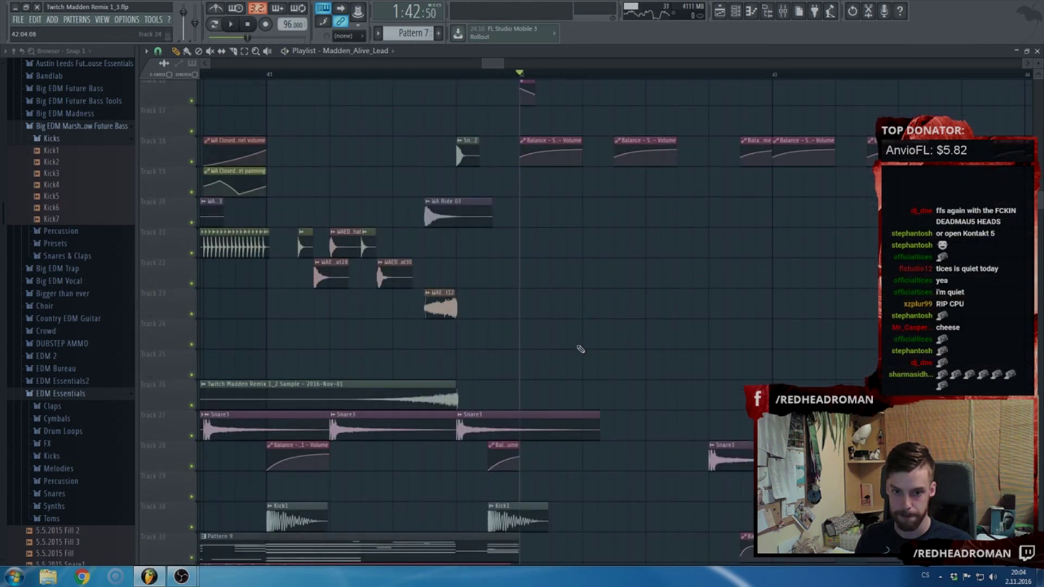
left_click_drag(499, 403, 607, 403)
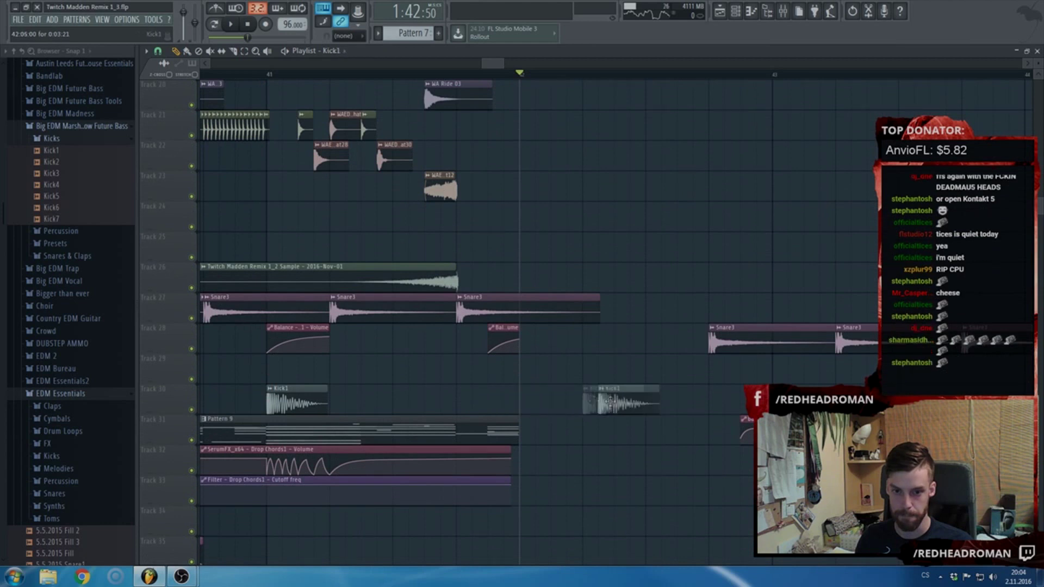
scroll(581, 392, "up", 6)
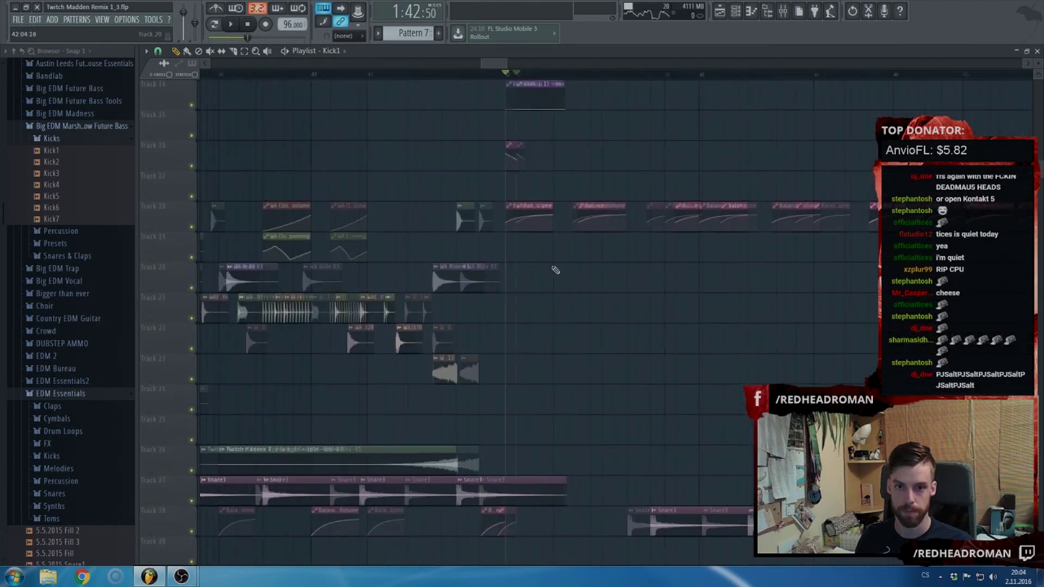
scroll(549, 280, "down", 6)
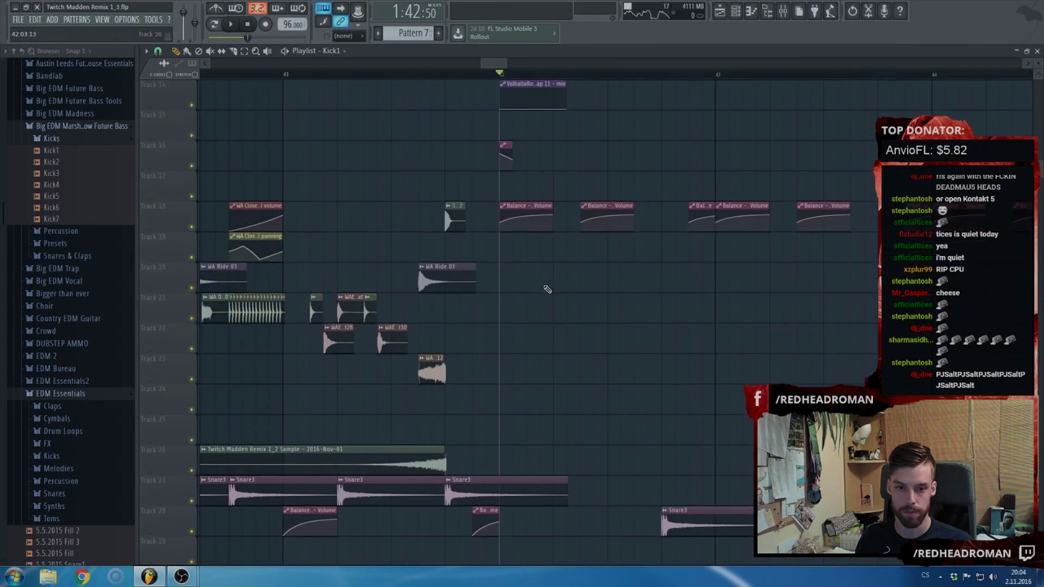
scroll(354, 184, "down", 6)
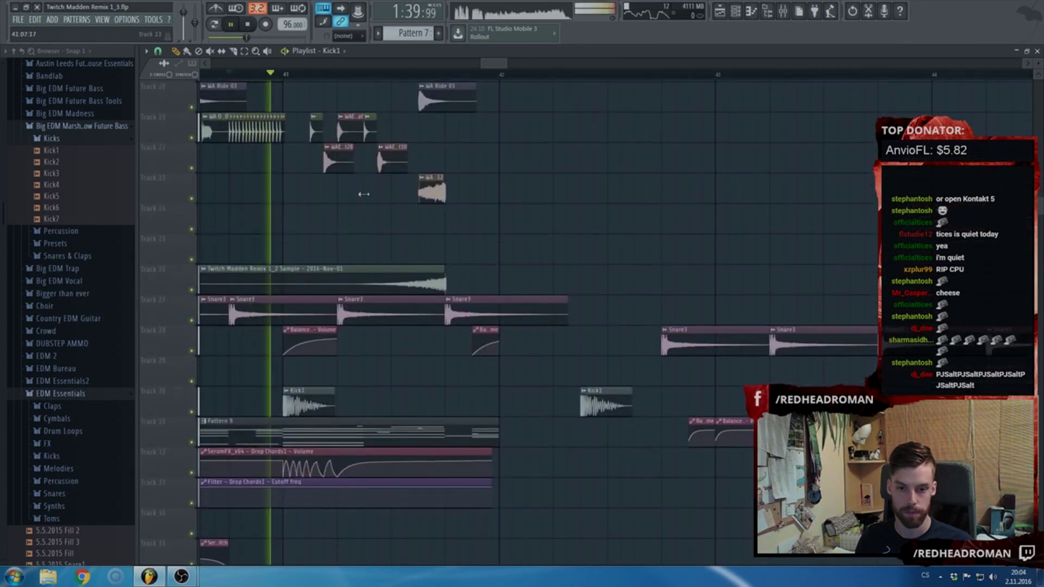
scroll(481, 263, "up", 10)
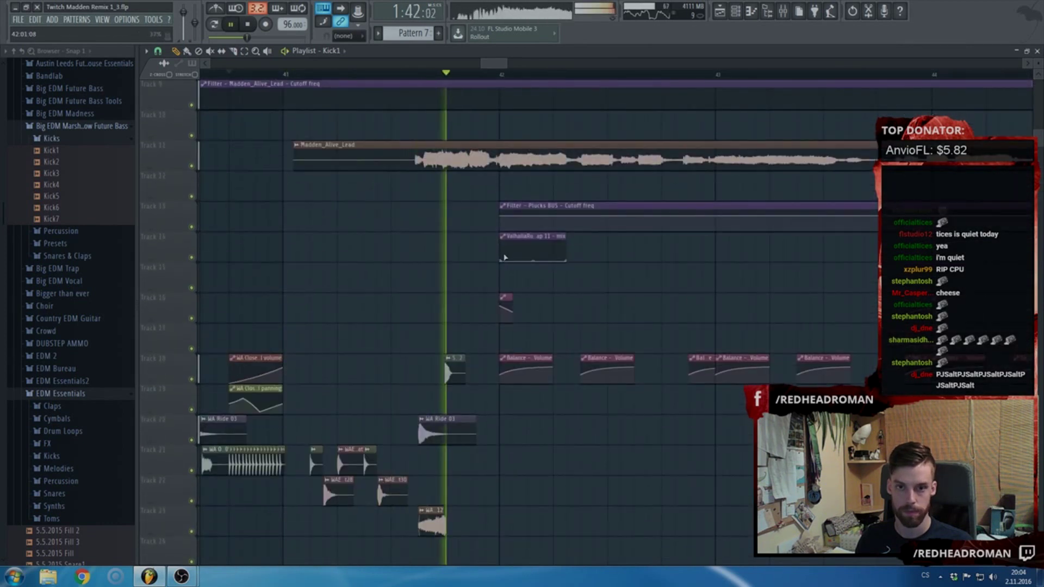
- Delete the Kick1 clip within bar 42 on track 30 and keep listening to the section after bar 42
scroll(508, 245, "down", 7)
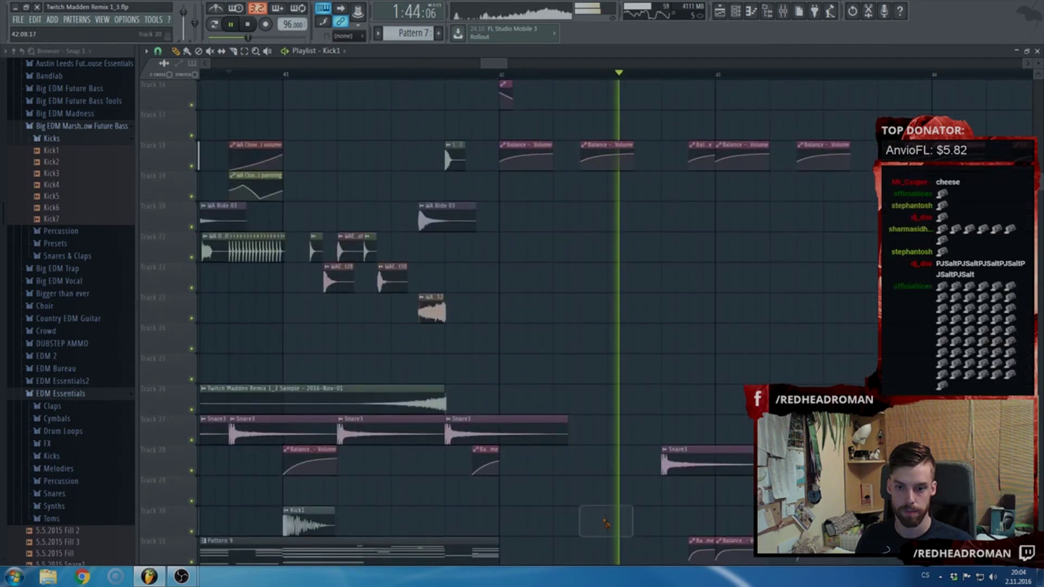
scroll(565, 381, "down", 3)
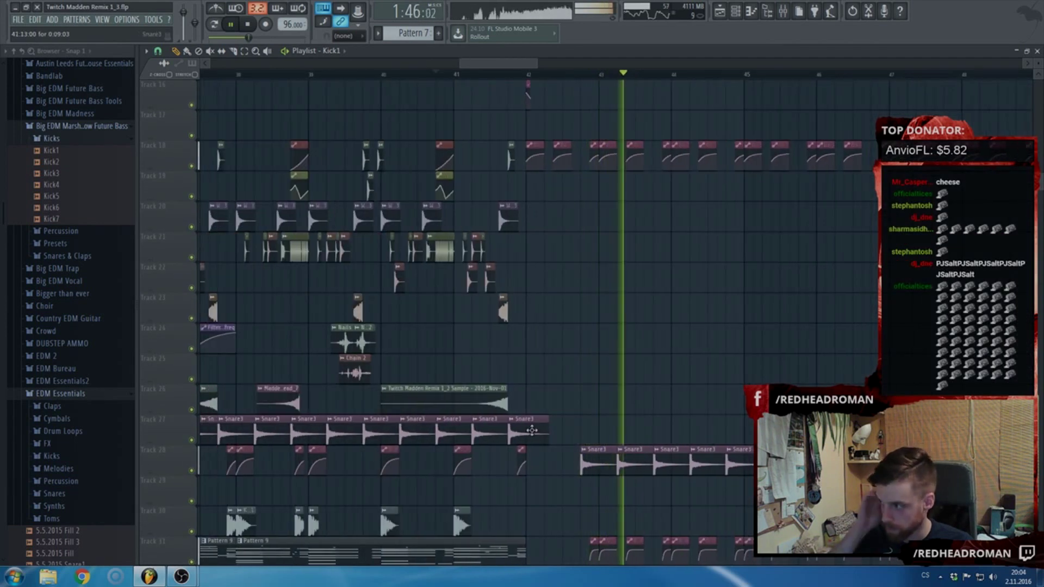
scroll(539, 424, "down", 2)
scroll(561, 408, "up", 7)
scroll(568, 401, "down", 8)
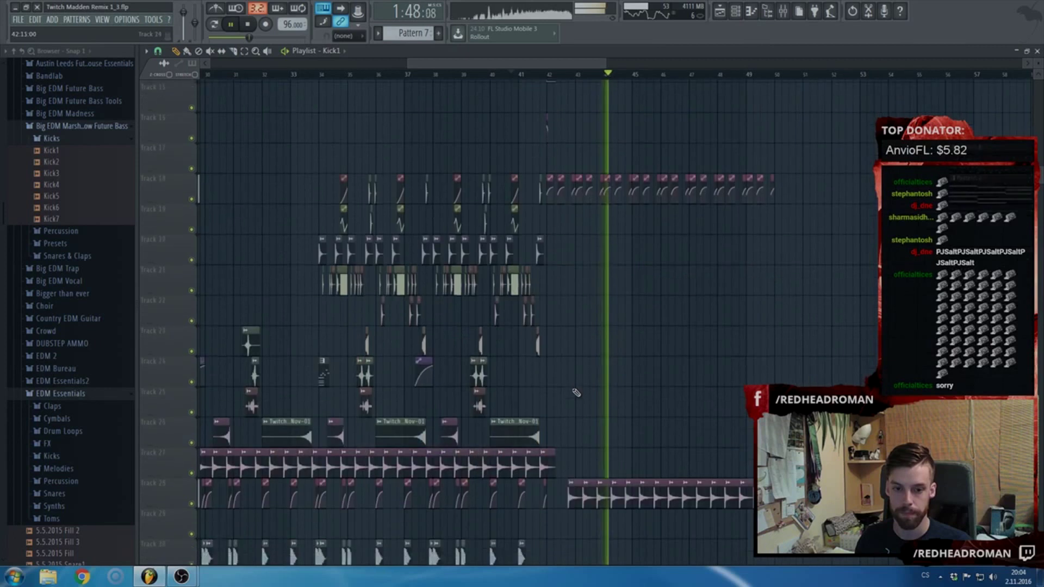
- Play Pattern 9 on its own in the channel rack and solo the Drop Chords1 mixer track with its sources
scroll(576, 359, "down", 2)
scroll(582, 331, "down", 3)
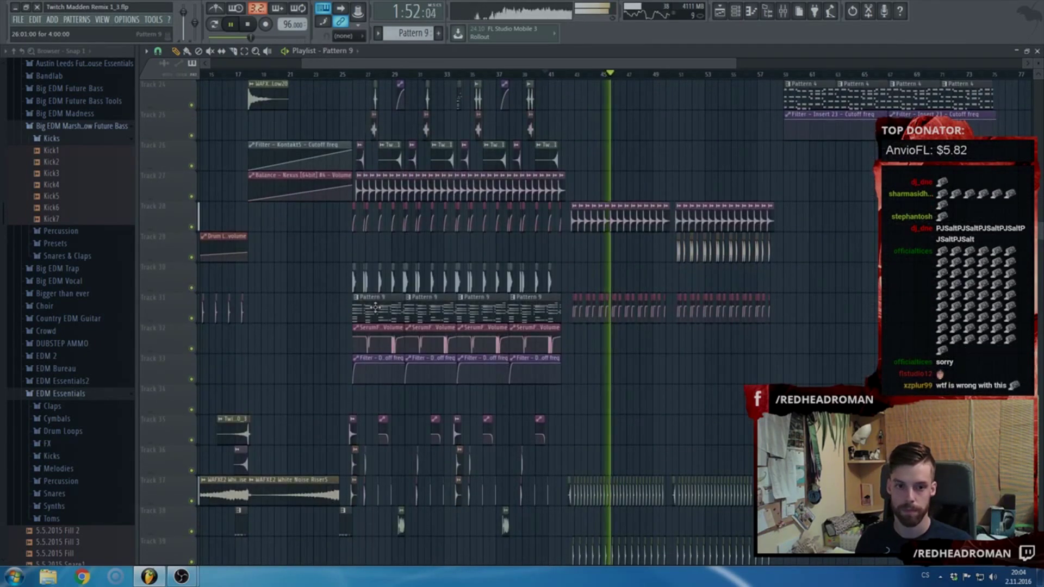
key("F6")
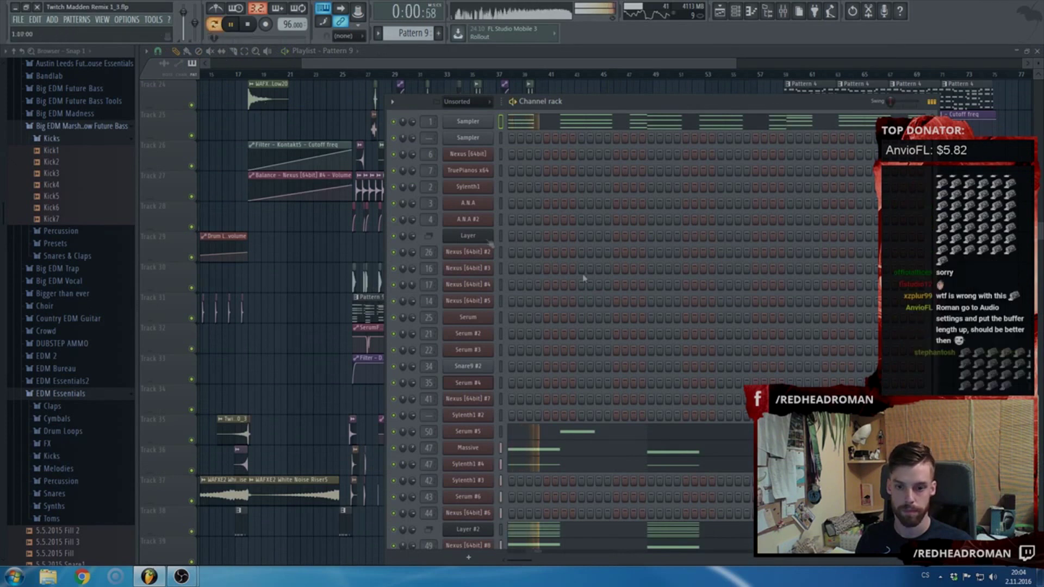
scroll(570, 303, "down", 3)
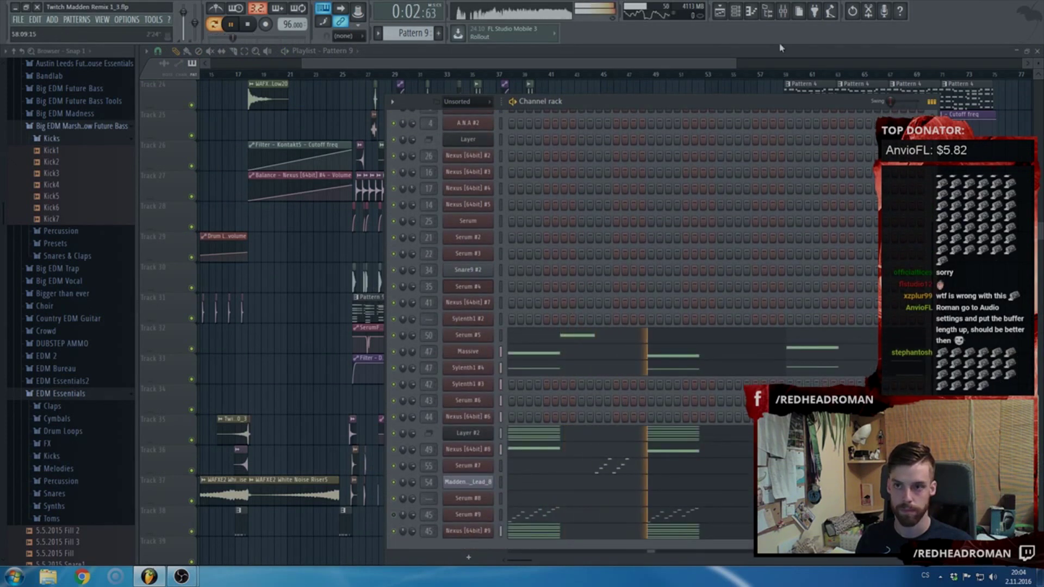
left_click(783, 11)
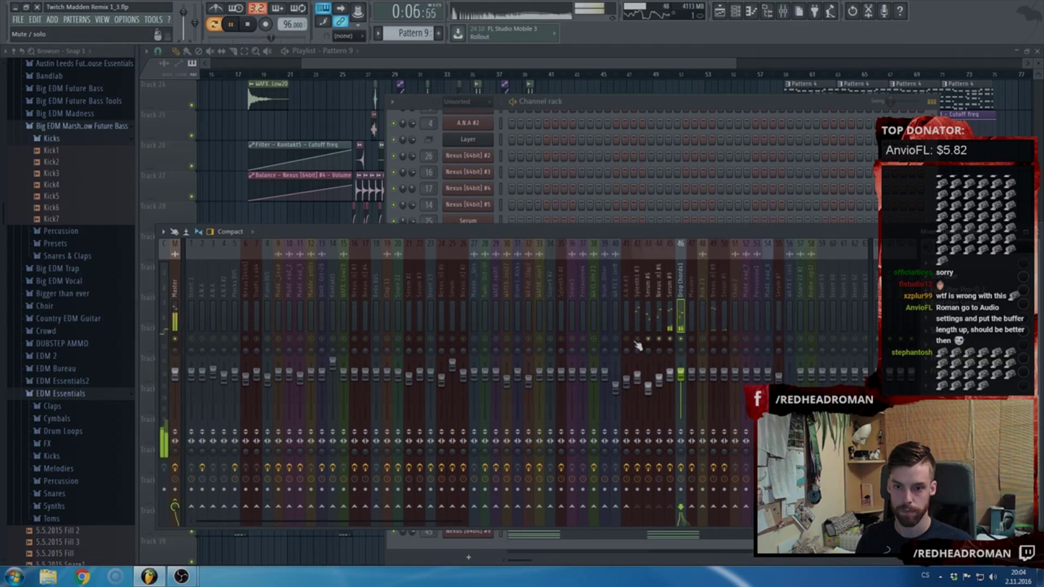
left_click(582, 120)
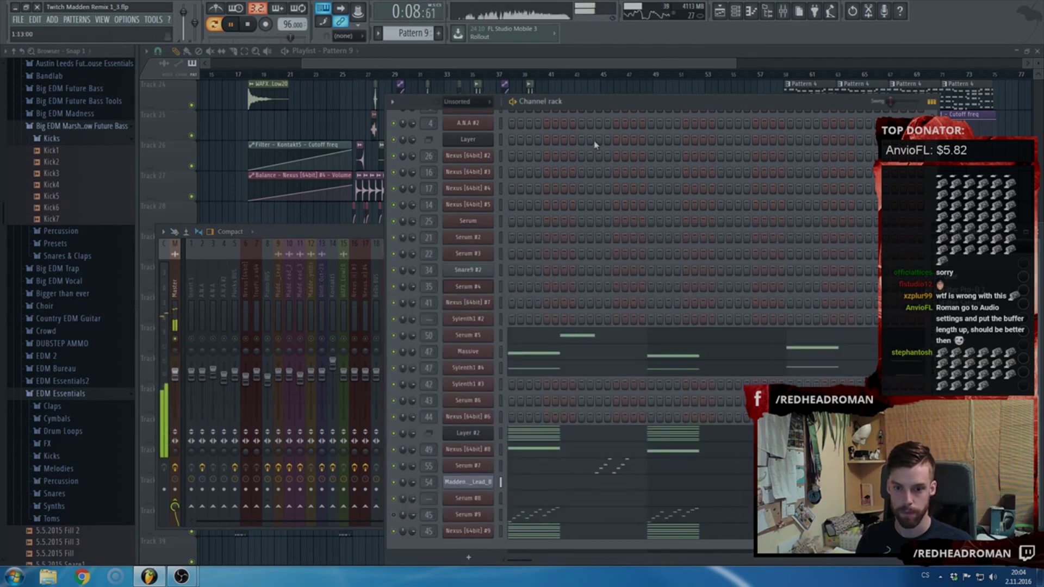
- Route the Serum #8 channel to the free mixer track 59 and stop playback
left_click(486, 497)
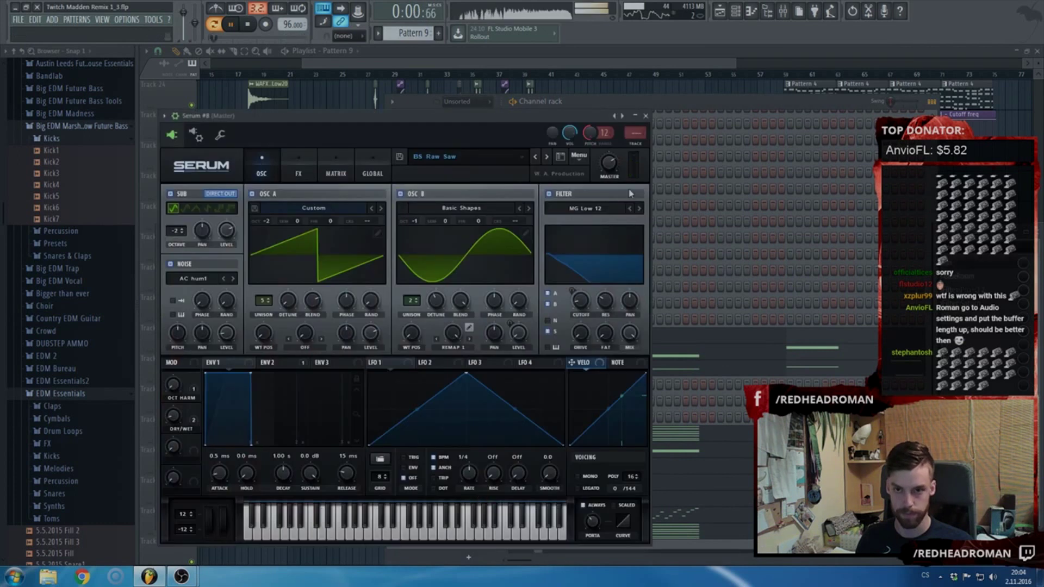
left_click(642, 145)
left_click(646, 115)
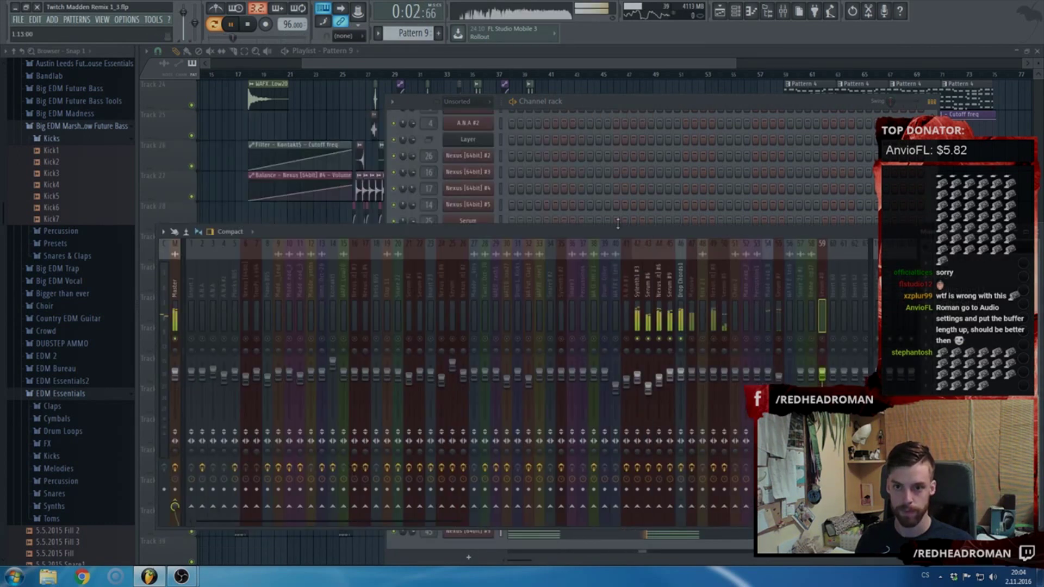
left_click(605, 103)
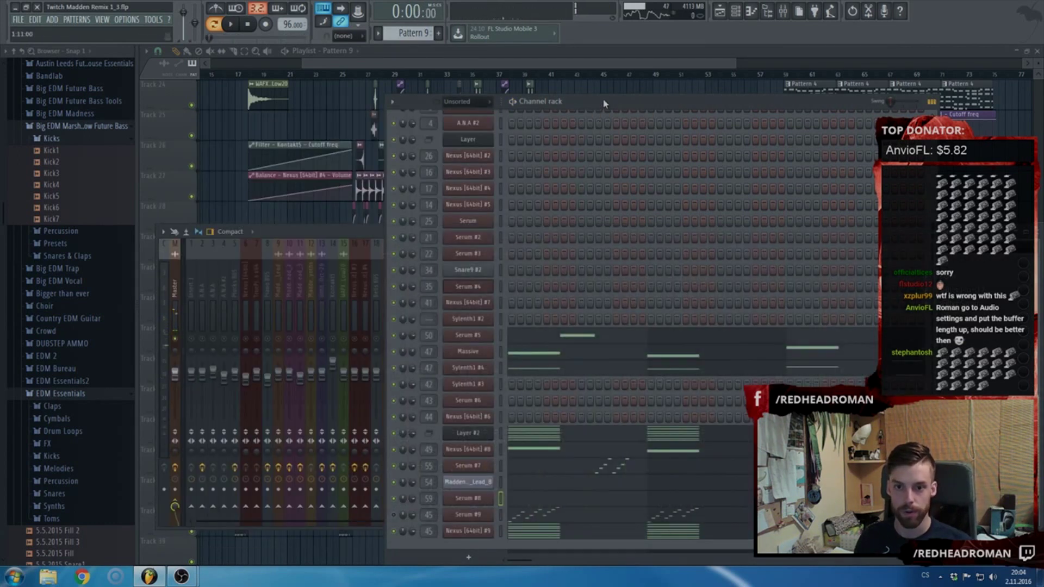
- Find the mixer track used by Sylenth1 #4 and Massive and enable it alongside the soloed chord tracks
left_click(472, 368)
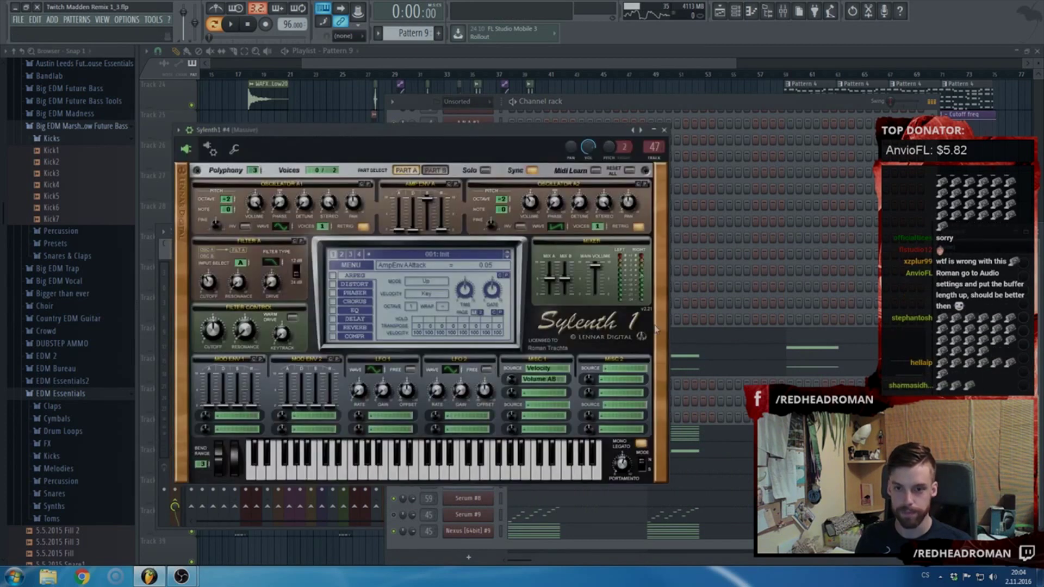
double_click(655, 147)
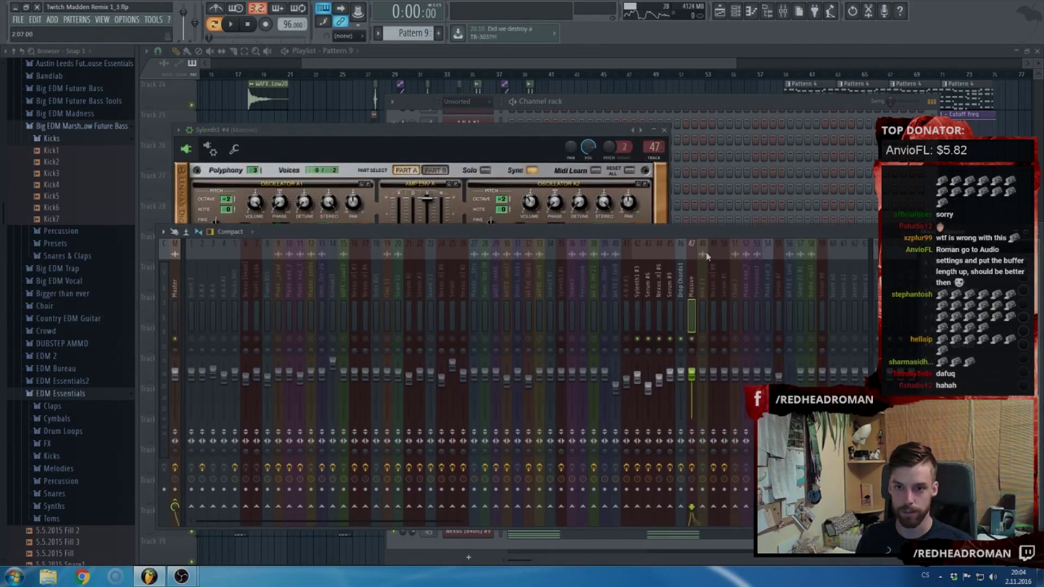
left_click(694, 110)
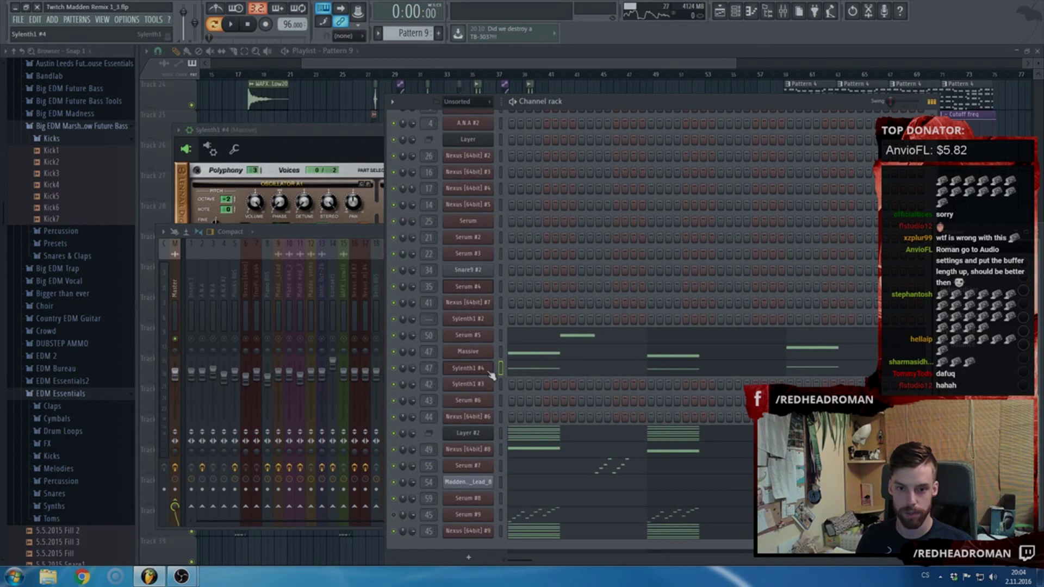
left_click(479, 354)
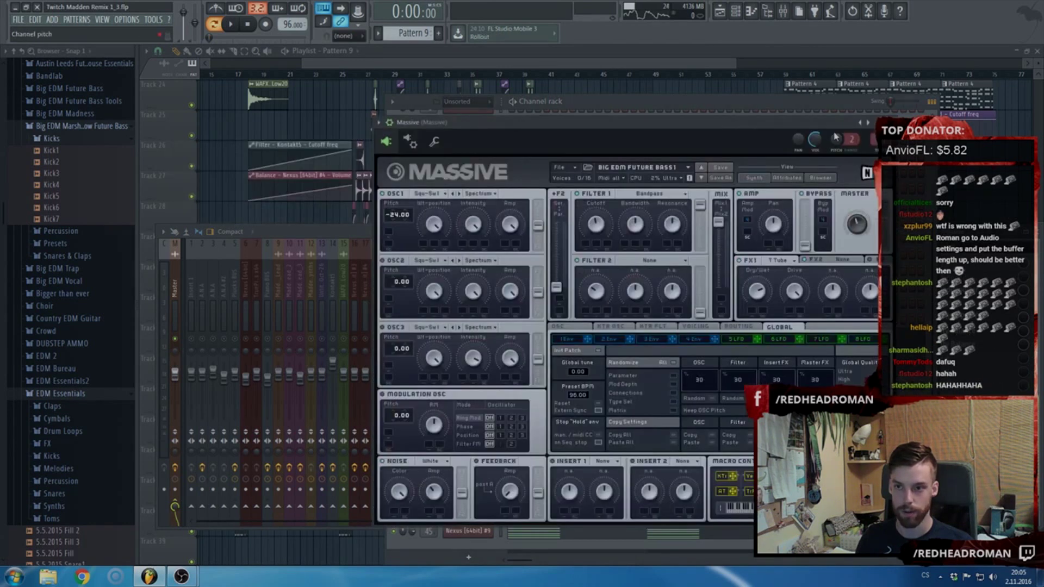
double_click(880, 140)
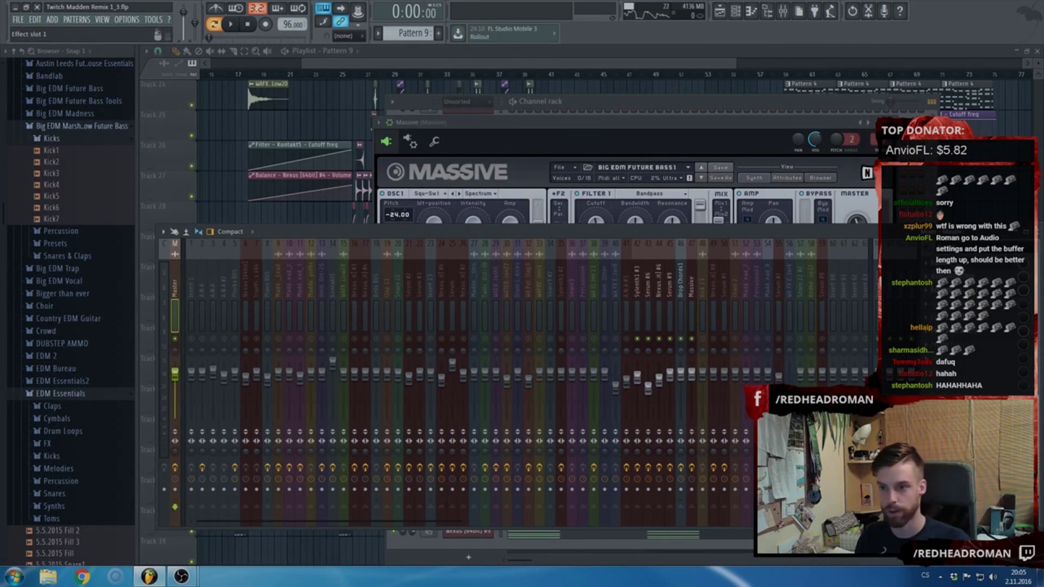
- Clear Edison on the Master track, arm it to record on input and start playing Pattern 9
left_click(949, 263)
key("Delete")
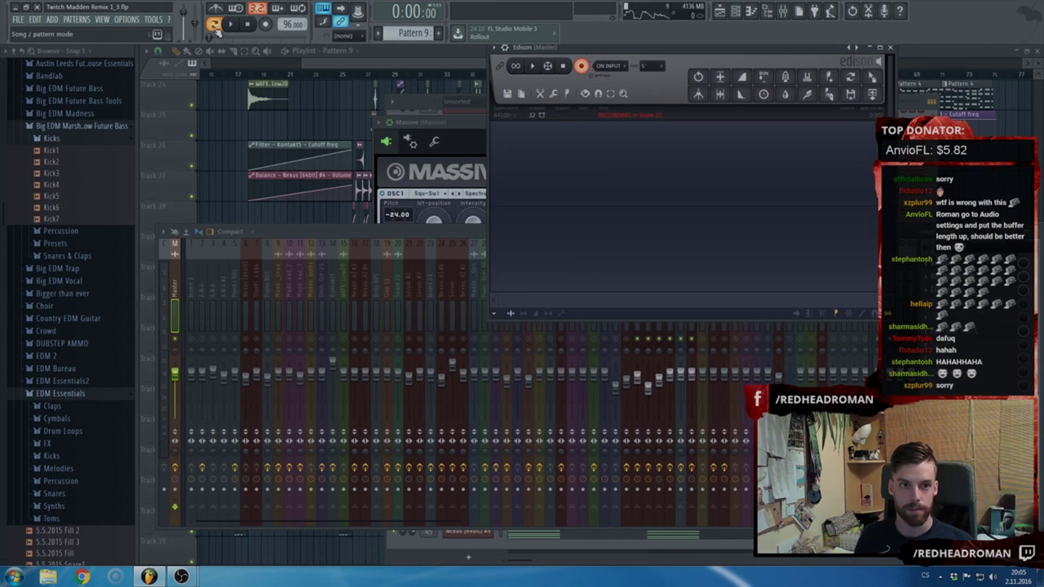
left_click(308, 58)
key("space")
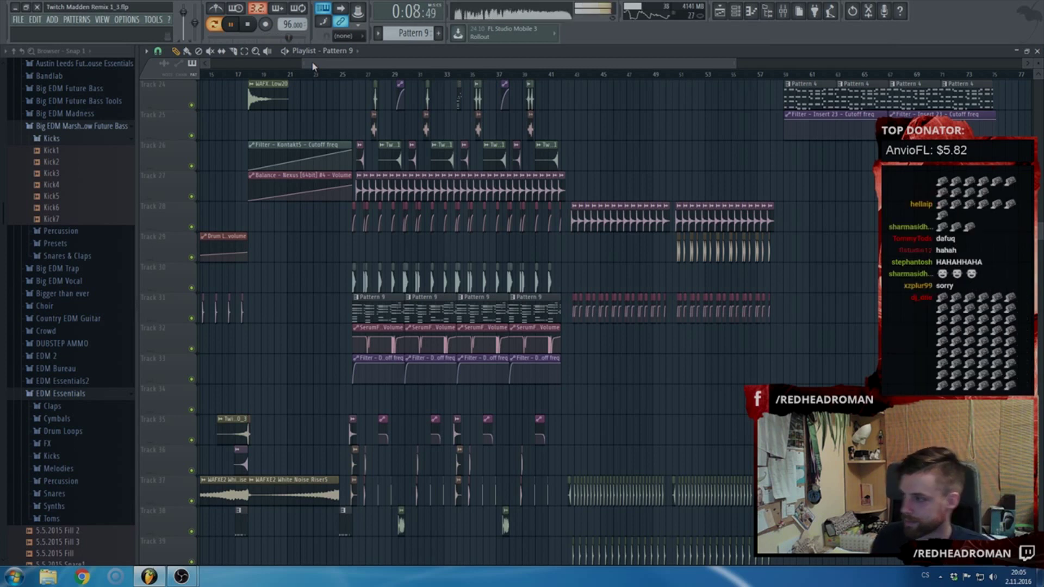
- Stop the Edison recording of Pattern 9 and send it to the playlist as an audio clip on track 29
left_click(783, 12)
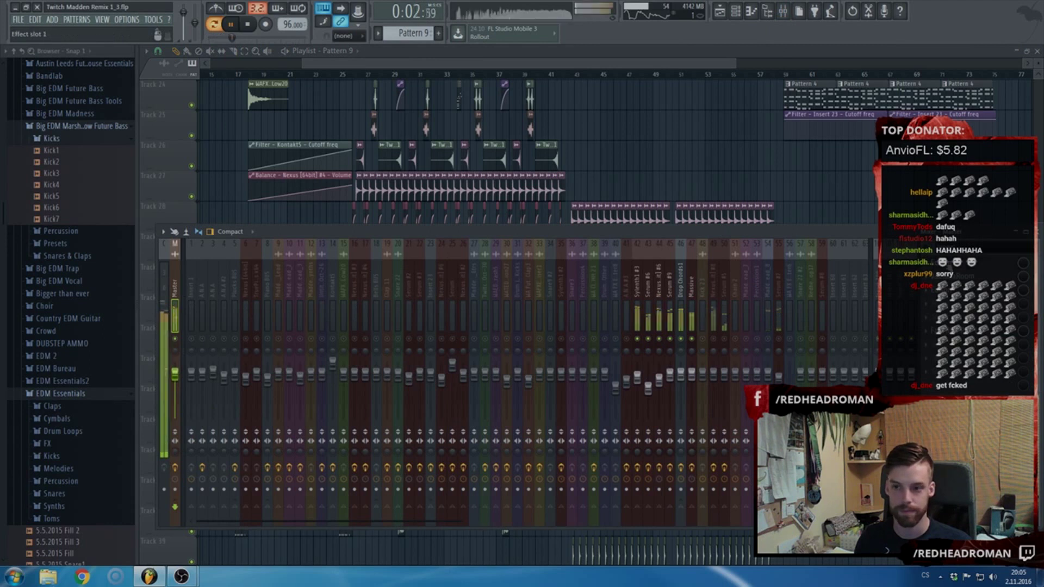
left_click(951, 266)
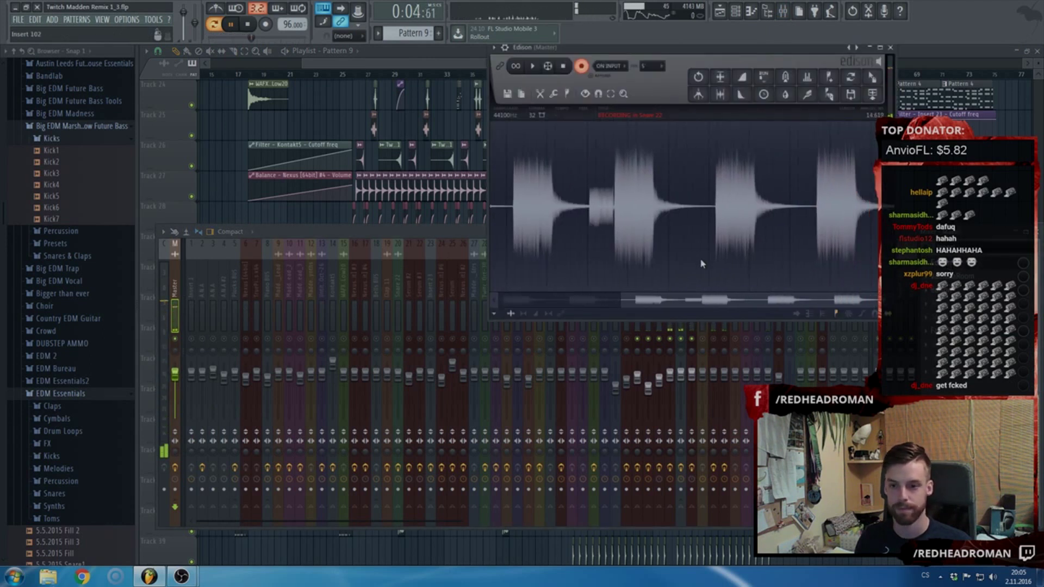
left_click(565, 70)
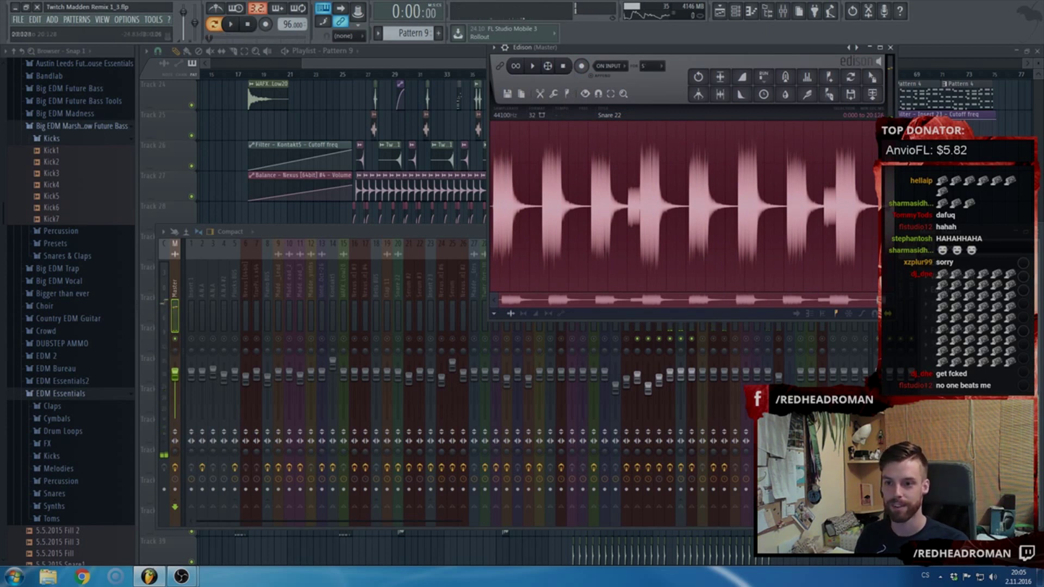
left_click_drag(872, 77, 926, 191)
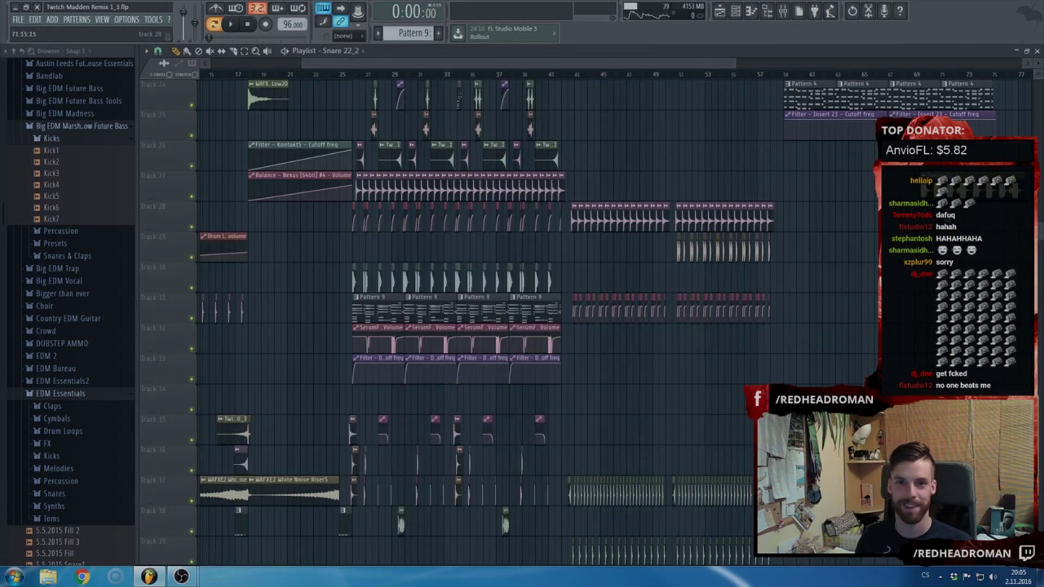
- Trim the silence from the Snare 22_2 sample and move its clip to the start of bar 42 on track 34
scroll(508, 262, "up", 6)
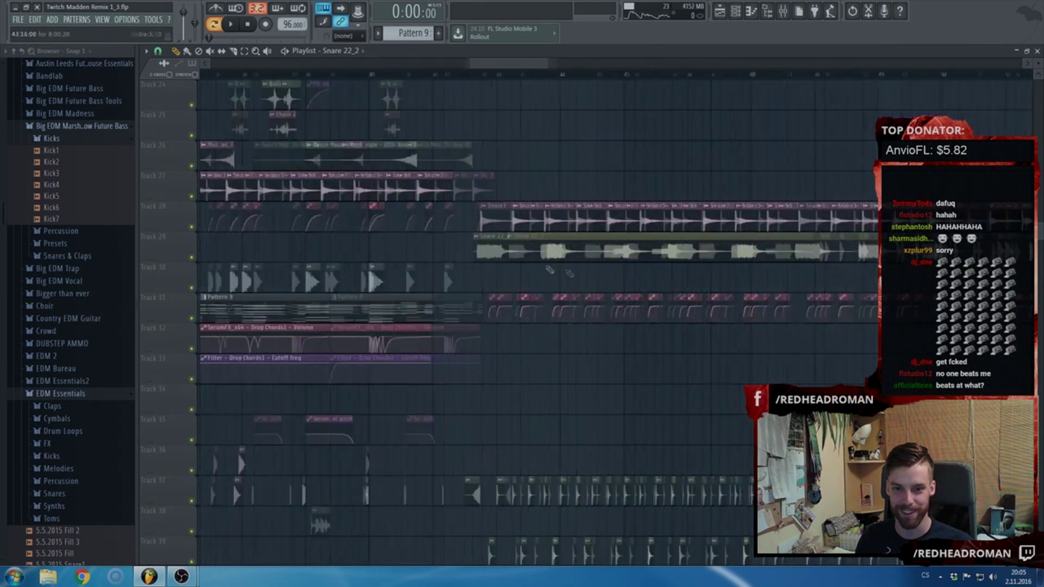
double_click(508, 268)
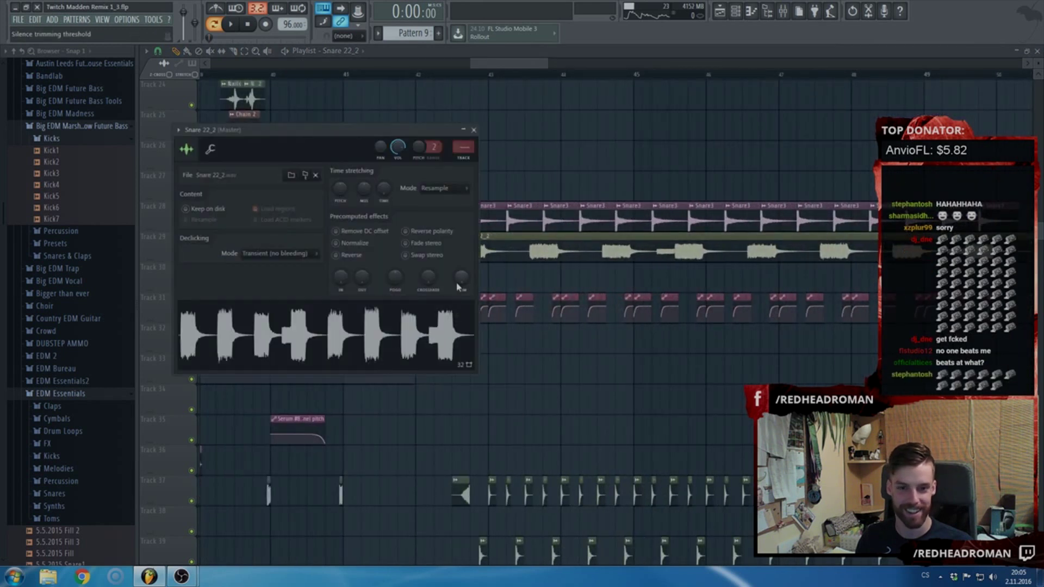
left_click_drag(458, 287, 477, 262)
left_click(523, 58)
key("space")
left_click_drag(475, 259, 439, 414)
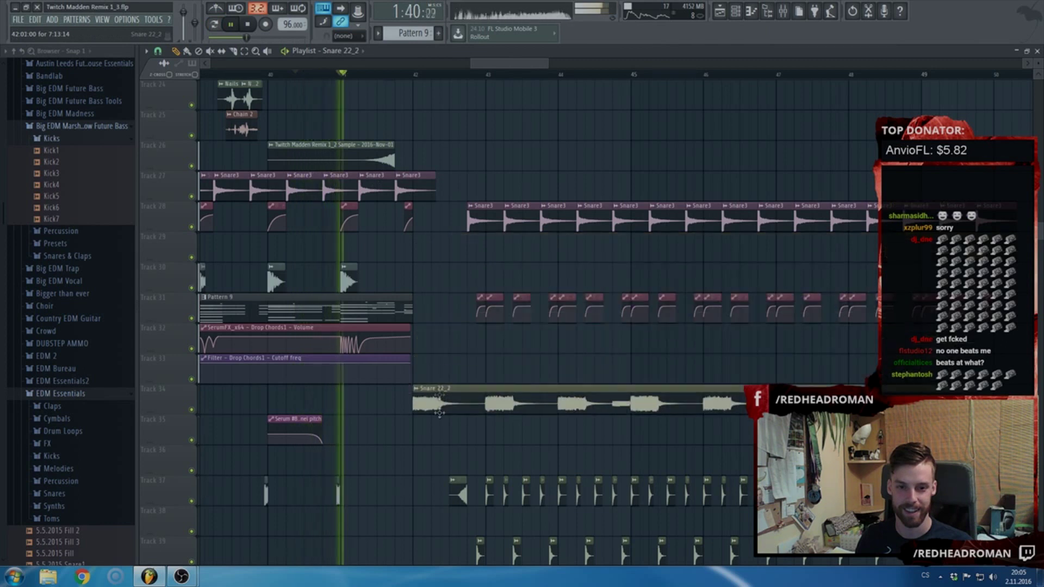
- Route the Snare 22_2 clip to mixer track 60 and add Fruity Filter and FabFilter Pro-Q 2 to that track
double_click(439, 403)
left_click(469, 158)
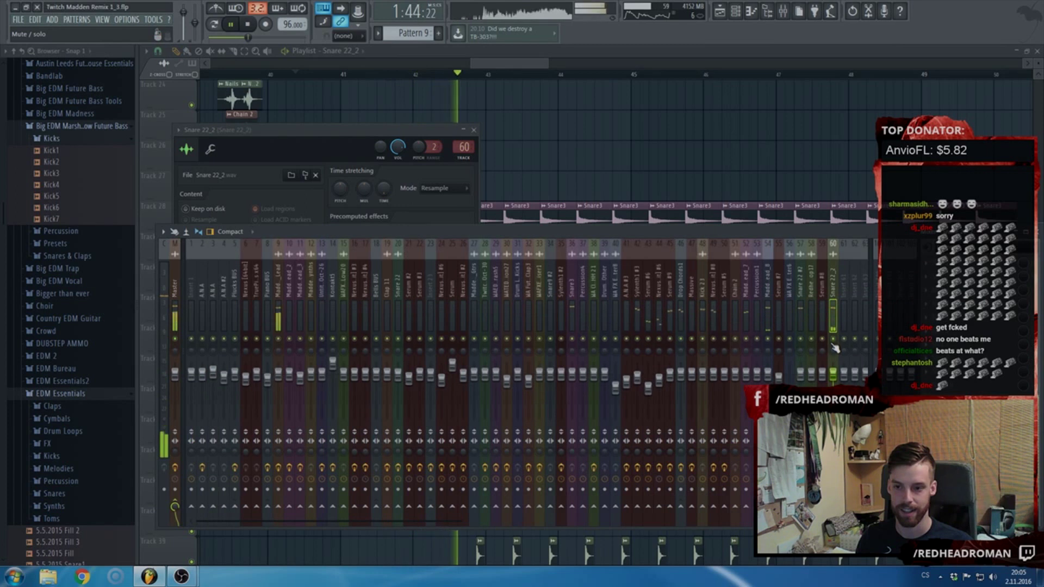
left_click(935, 305)
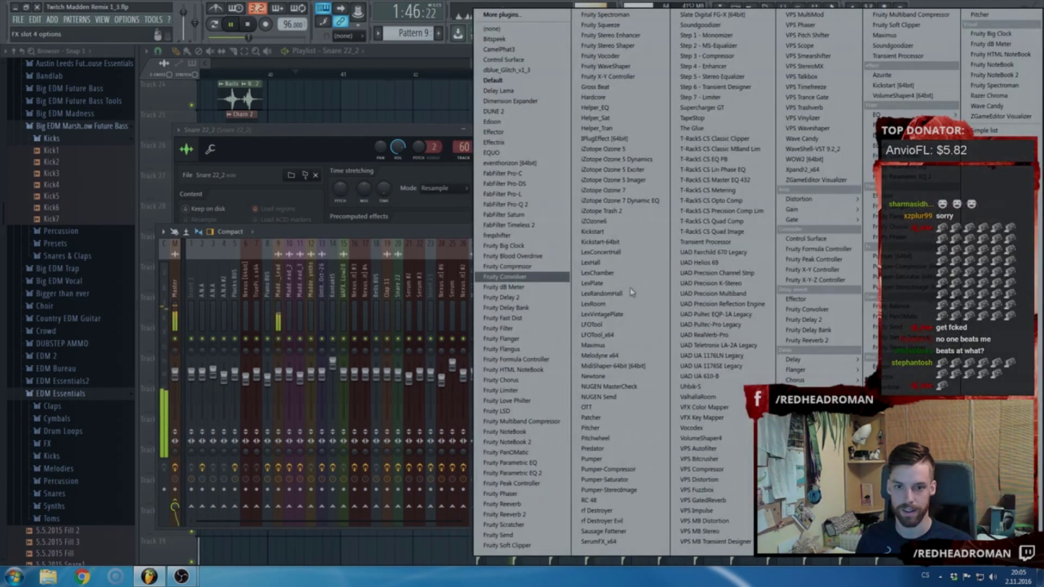
left_click(523, 331)
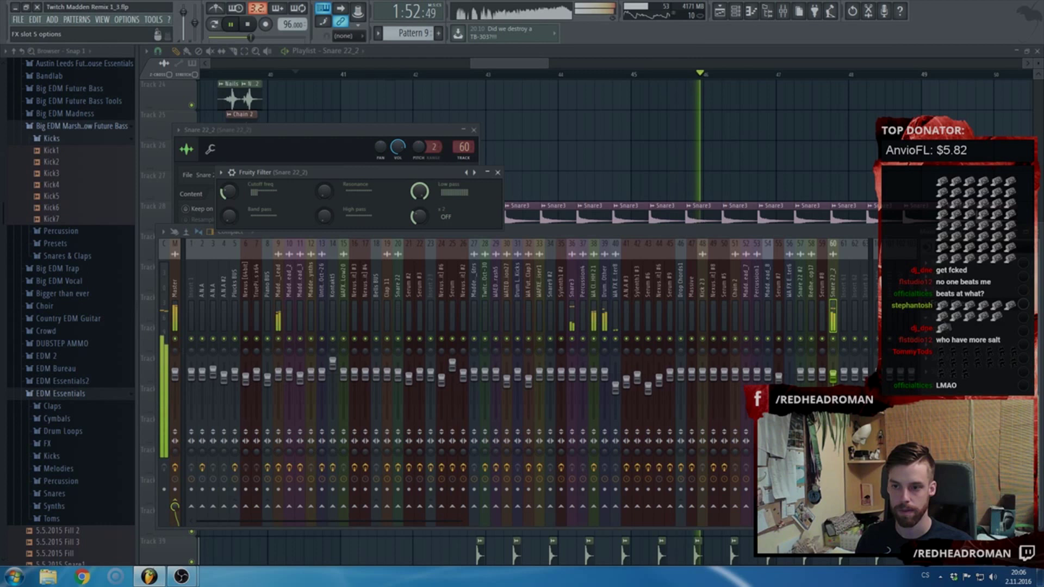
left_click(928, 327)
left_click(545, 205)
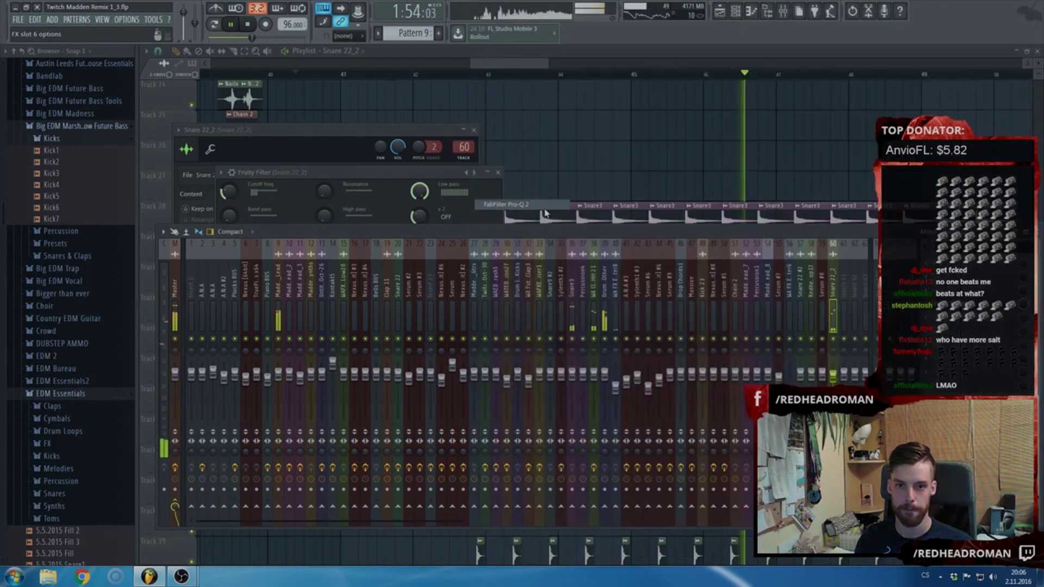
- Adjust the Pro-Q 2 equalisation of the Snare 22_2 track and close the open windows to return to the playlist
left_click_drag(443, 316, 447, 351)
scroll(448, 350, "down", 2)
middle_click(447, 201)
middle_click(466, 174)
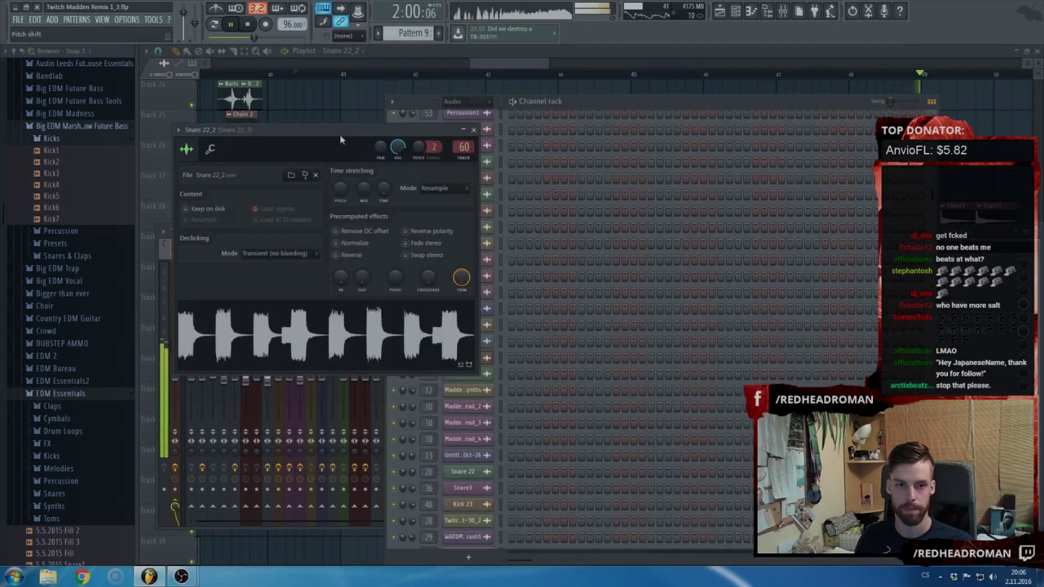
middle_click(340, 133)
middle_click(318, 234)
middle_click(481, 102)
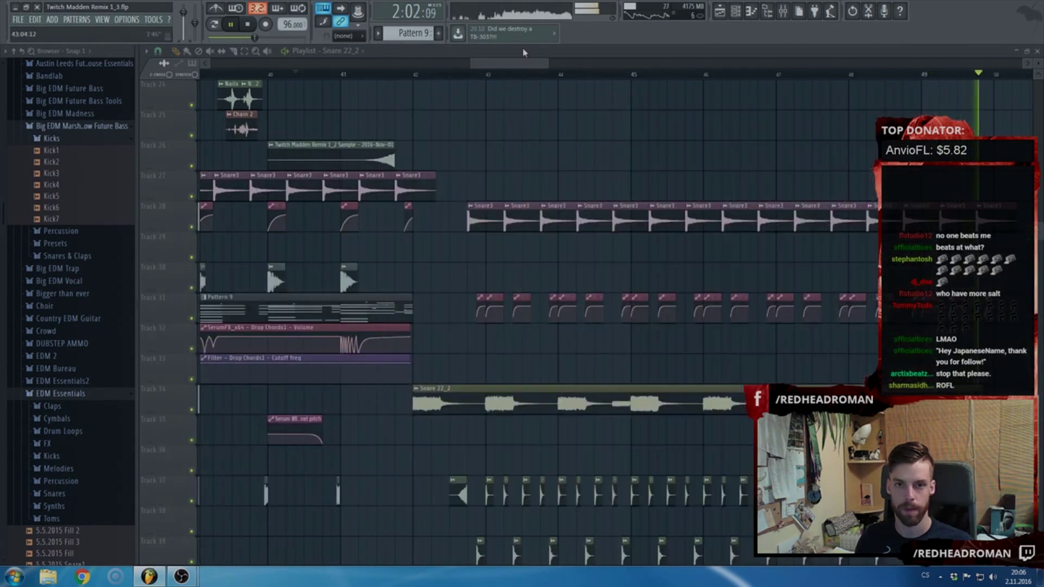
- Stop playback and copy the Pattern 1 and Pattern 6 clips from the intro to bar 42 on tracks 14 and 15
scroll(490, 152, "down", 5)
key("space")
scroll(522, 218, "up", 5)
scroll(541, 247, "down", 2)
scroll(242, 205, "up", 9)
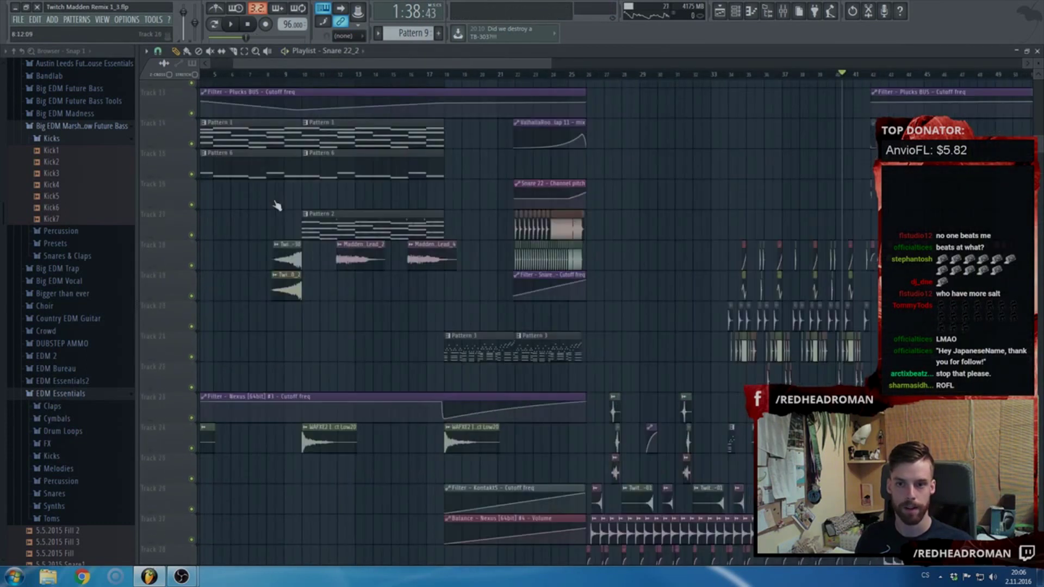
scroll(302, 208, "up", 5)
scroll(242, 303, "down", 3)
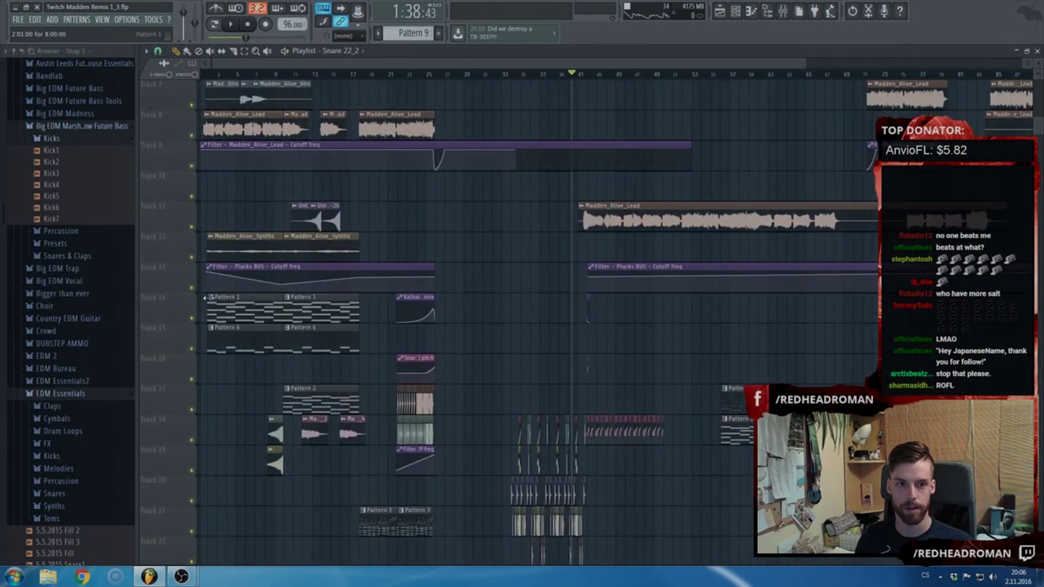
scroll(243, 304, "down", 5)
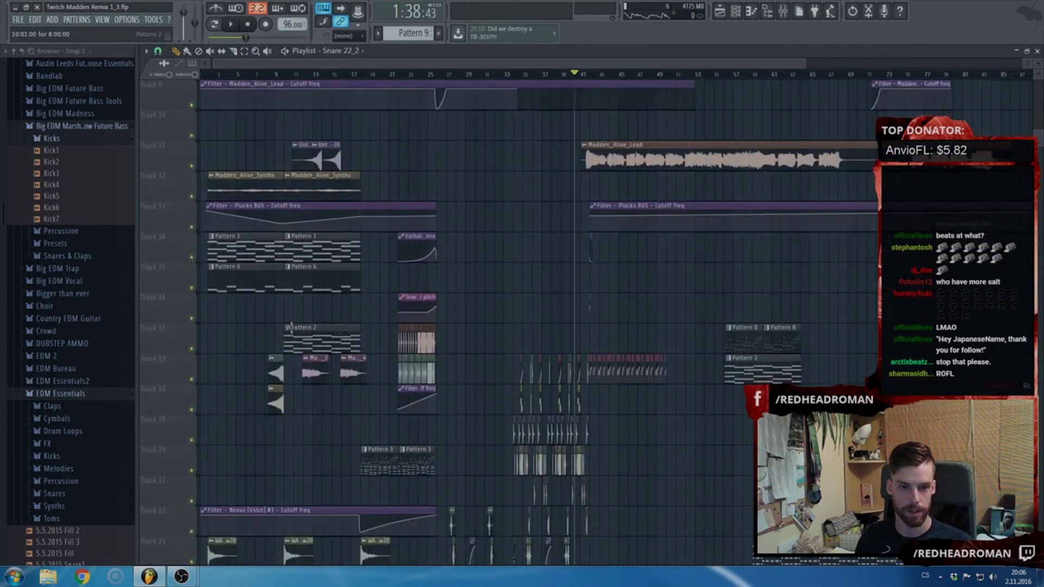
mouse_move(332, 309)
left_mouse_down()
mouse_move(252, 247)
mouse_move(848, 267)
mouse_move(725, 254)
left_mouse_up()
- Play the transition into bar 42 and listen to how the copied patterns fit with the vocal
scroll(221, 267, "up", 2)
scroll(848, 267, "up", 3)
scroll(848, 267, "up", 3)
key("space")
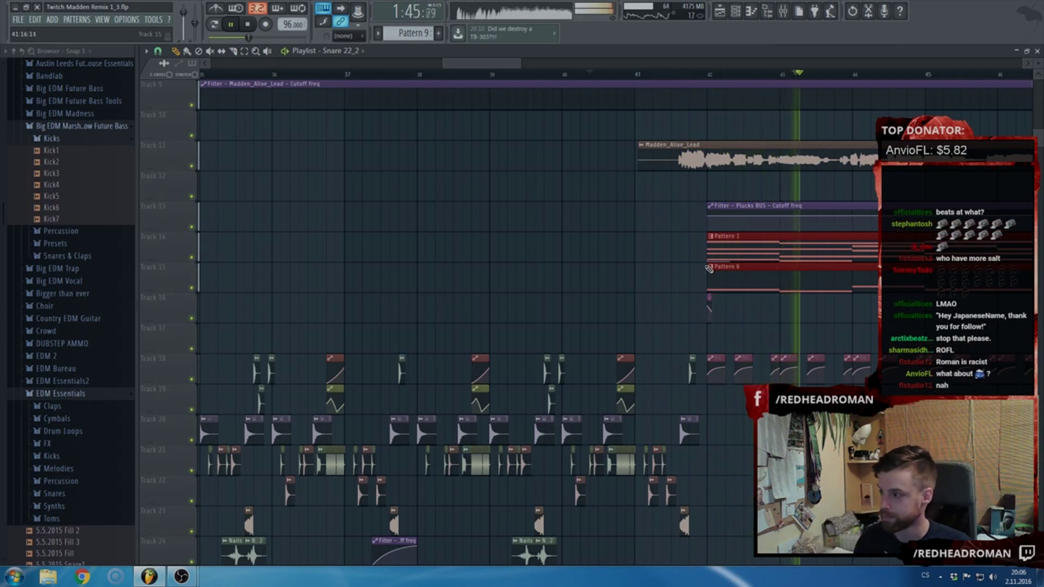
scroll(709, 269, "down", 5)
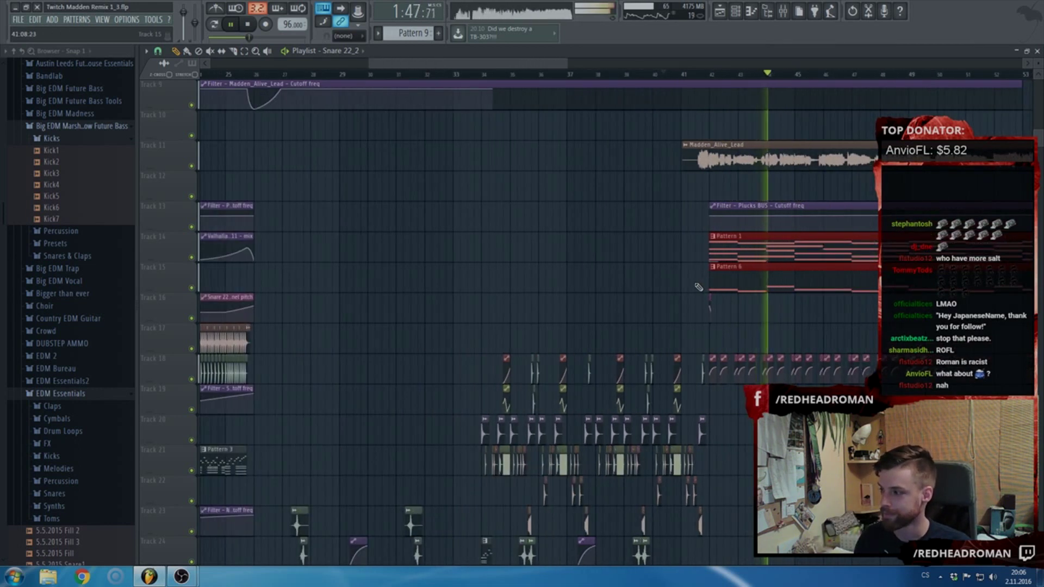
scroll(698, 288, "down", 3)
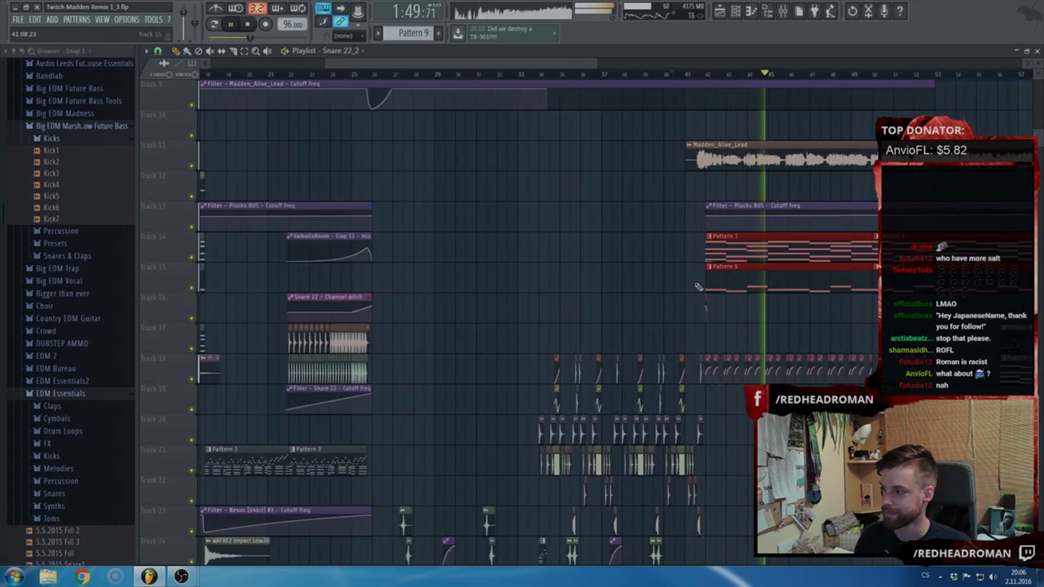
scroll(823, 298, "up", 4)
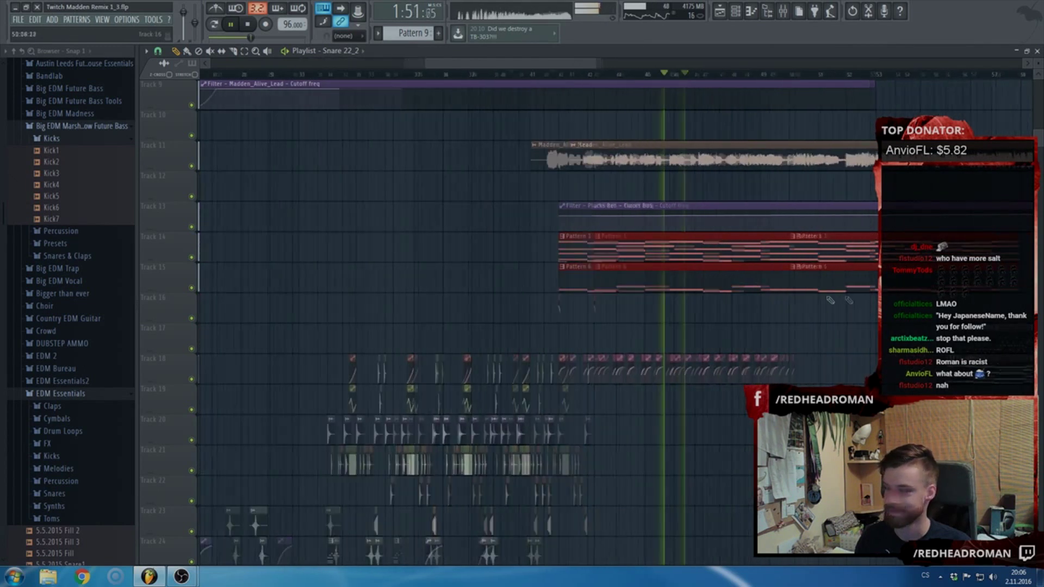
- Move the leftover Pattern 8, Pattern 2, Pattern 10 and Pattern 4 clips with their filter automation further along the timeline, Pattern 8 starting around bar 67
scroll(822, 297, "down", 2)
scroll(823, 297, "down", 6)
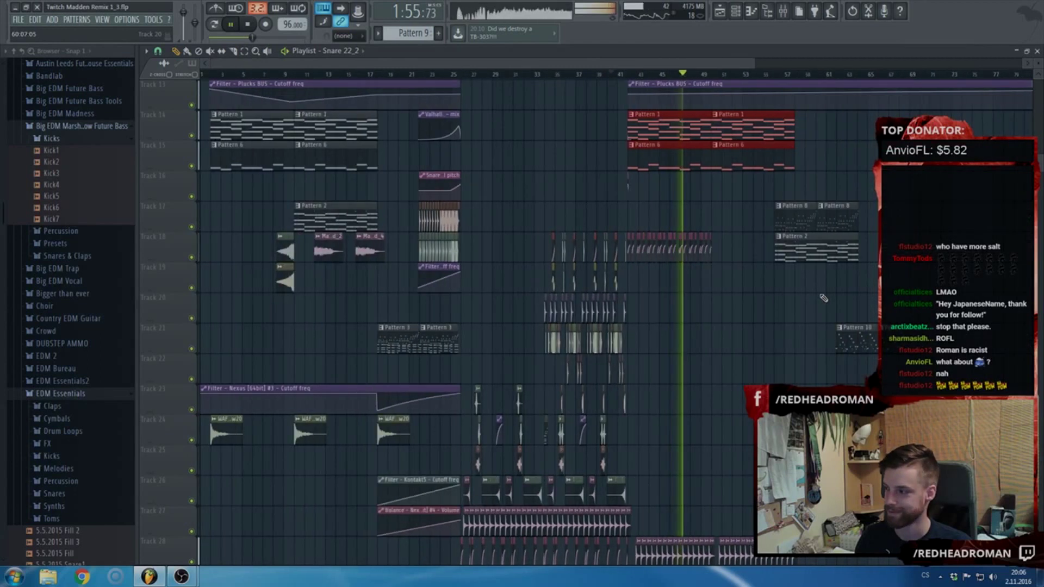
scroll(823, 298, "up", 5)
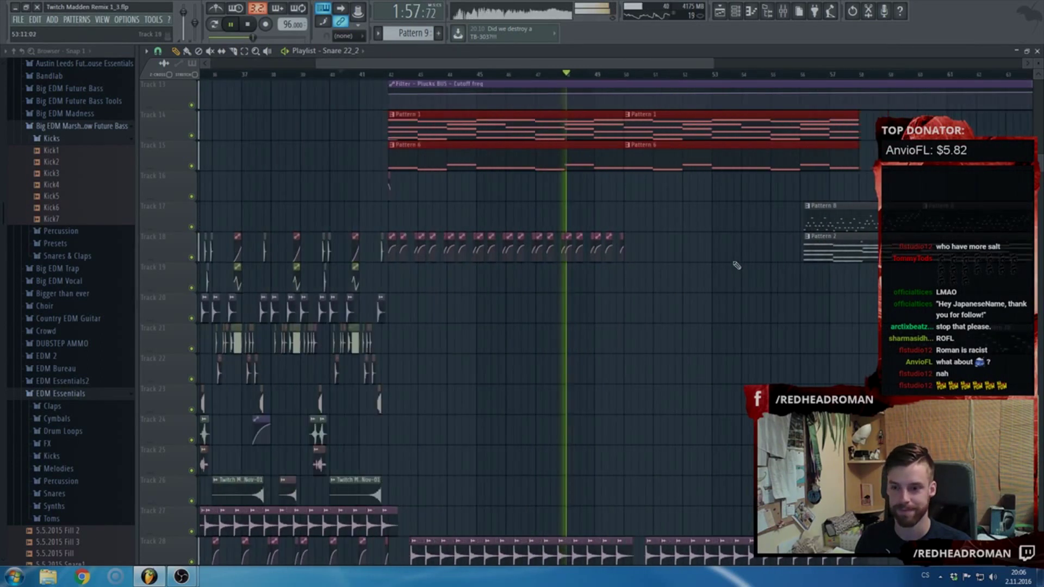
scroll(737, 265, "down", 4)
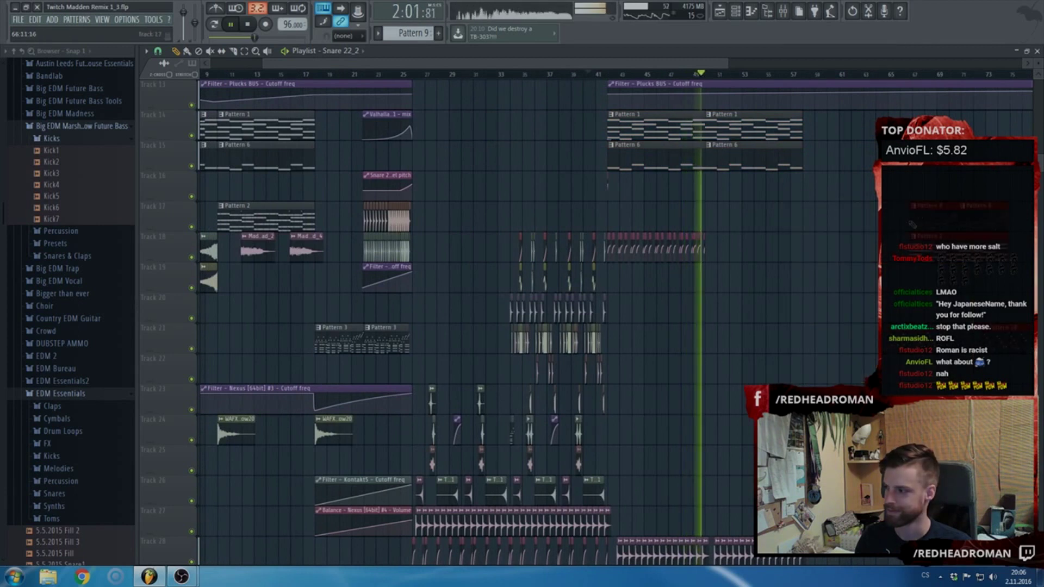
scroll(751, 270, "down", 4)
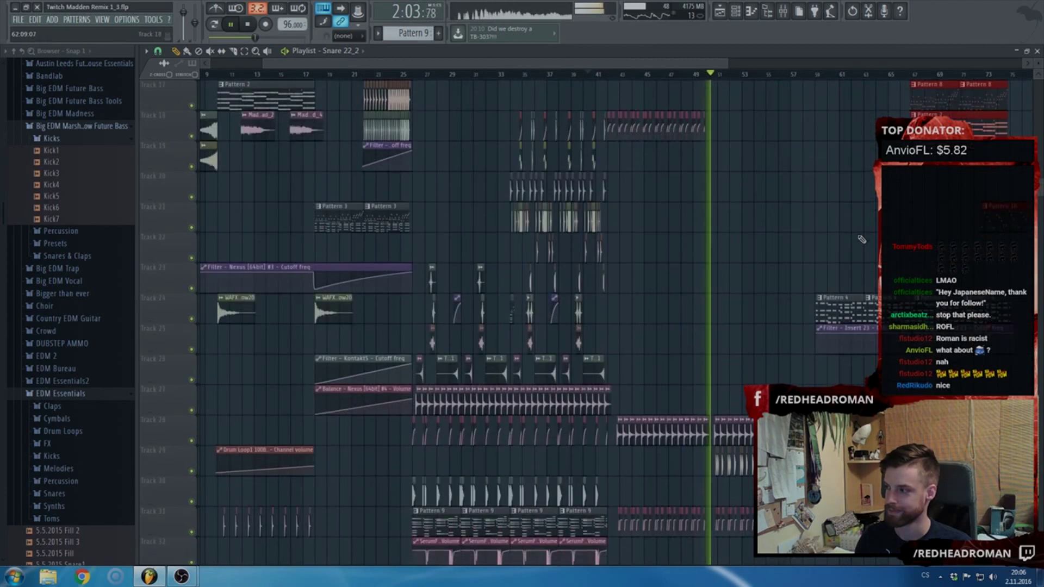
scroll(751, 269, "up", 3)
scroll(743, 326, "down", 2)
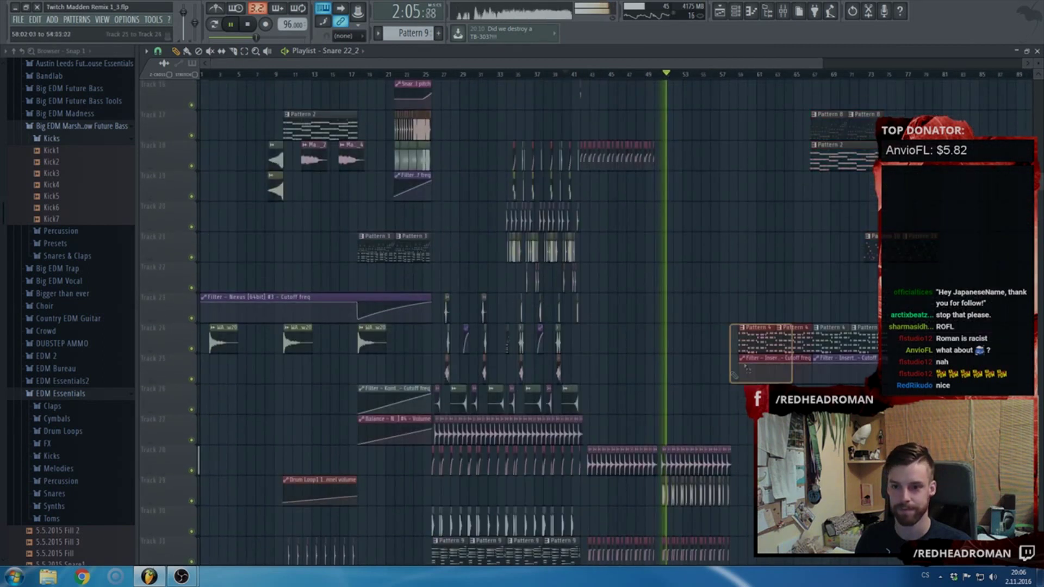
scroll(687, 235, "up", 6)
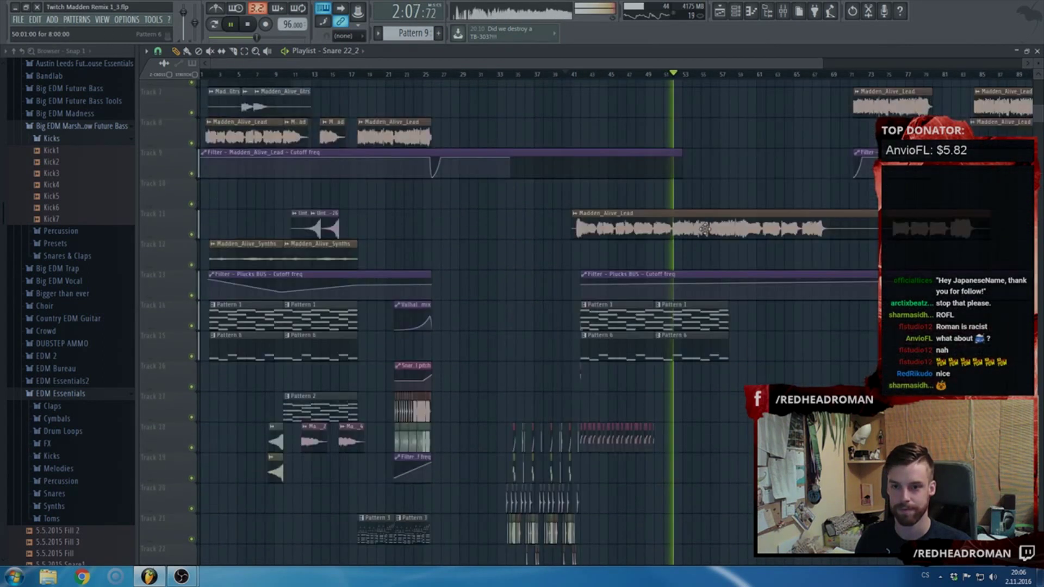
- Audition the remaining vocal and slice the Madden_Alive_Lead clip on track 11 just before bars 50 and 52
scroll(657, 230, "down", 5)
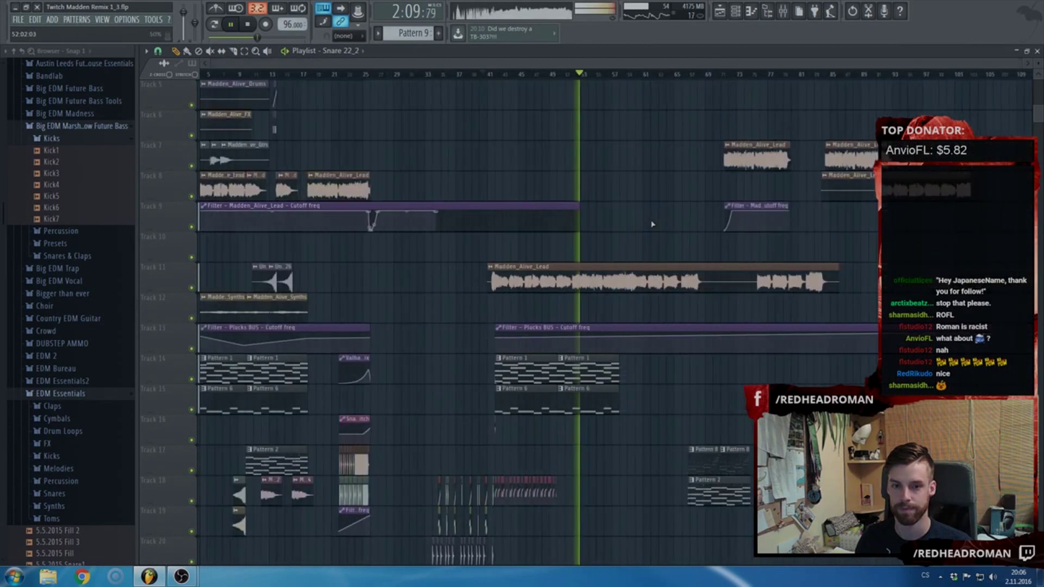
key("space")
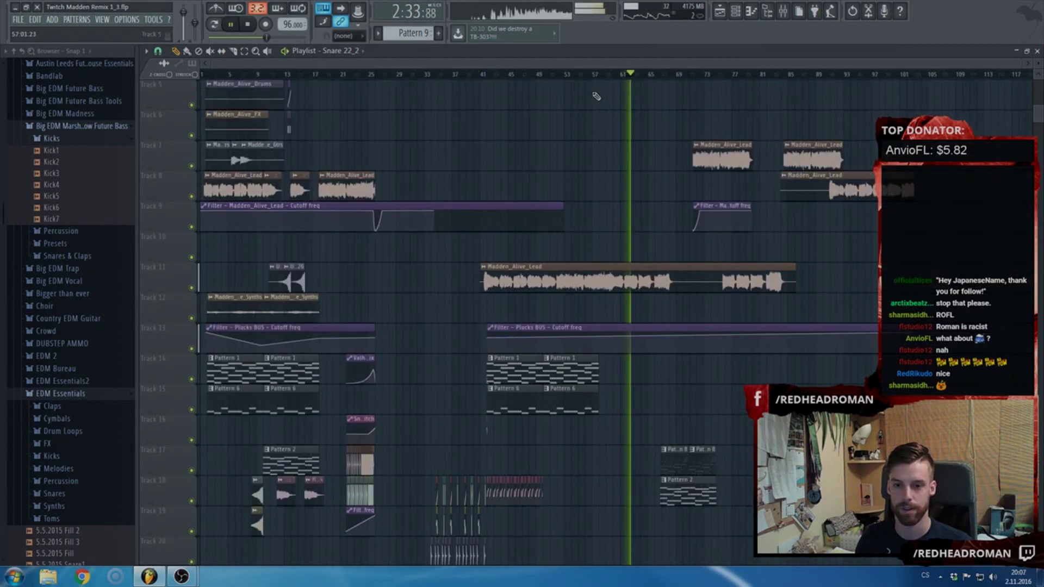
scroll(610, 109, "up", 5)
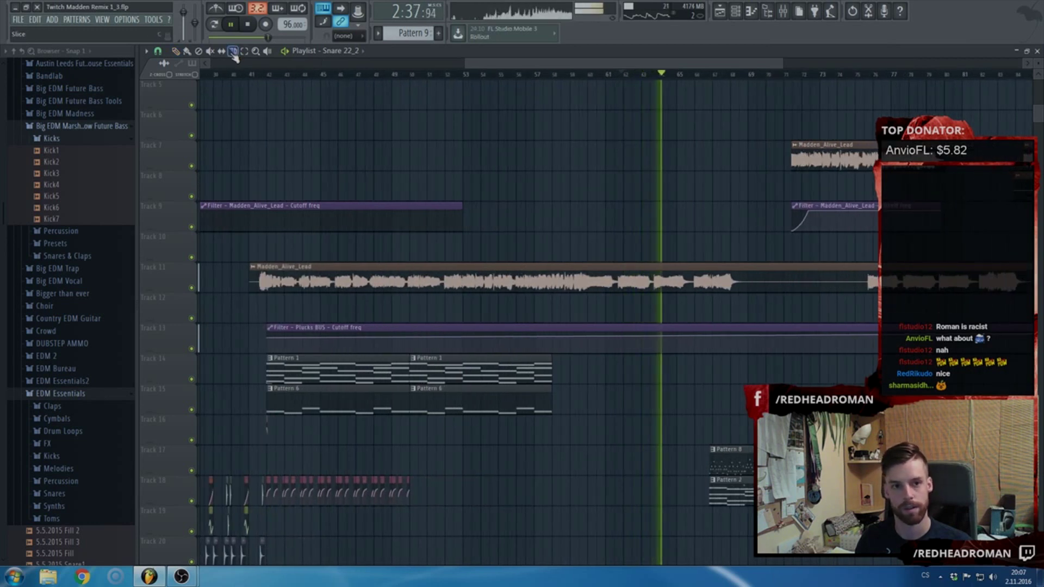
key("space")
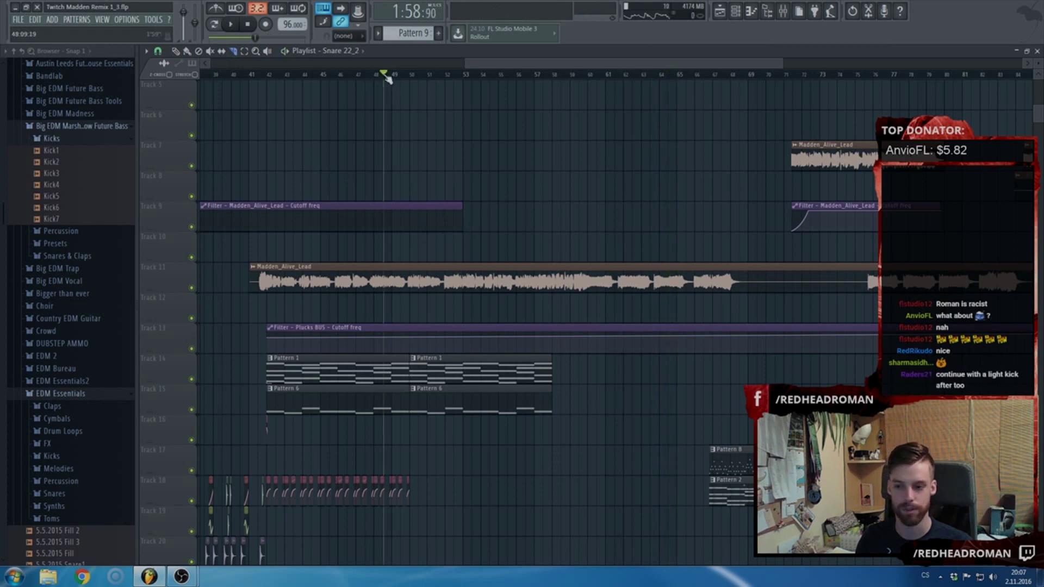
key("space")
scroll(387, 78, "up", 3)
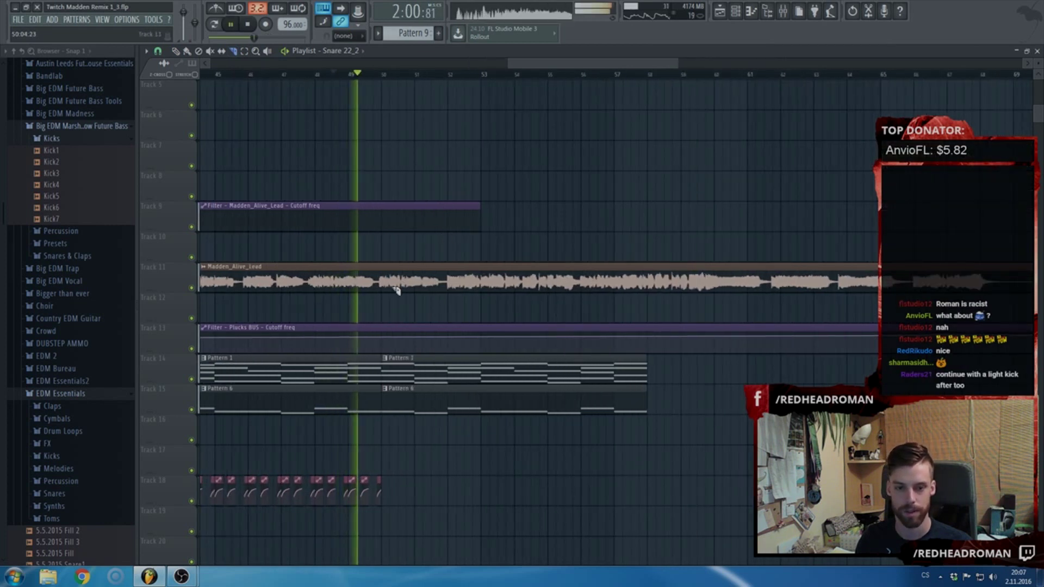
left_click(378, 283)
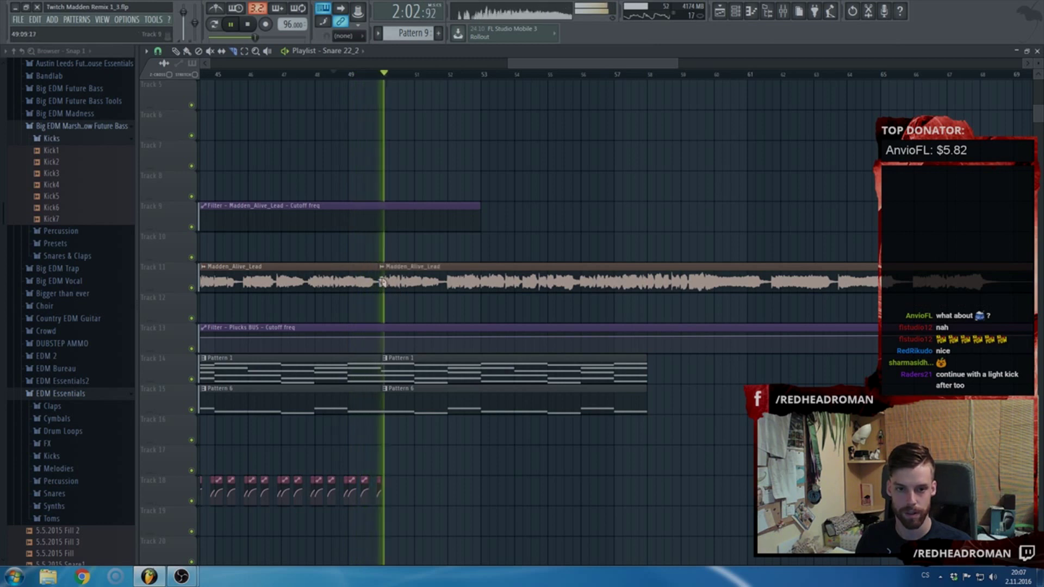
left_click(447, 294)
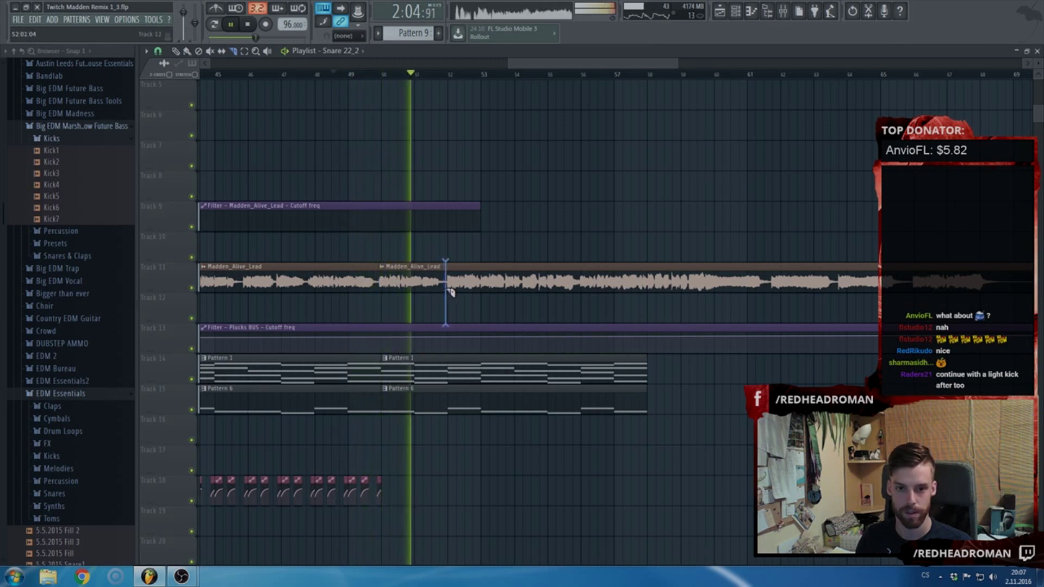
- Stop playback and move the sliced-off remainder of the Madden_Alive_Lead vocal further along track 11, clear of the new section
key("space")
left_click(175, 51)
scroll(298, 156, "down", 4)
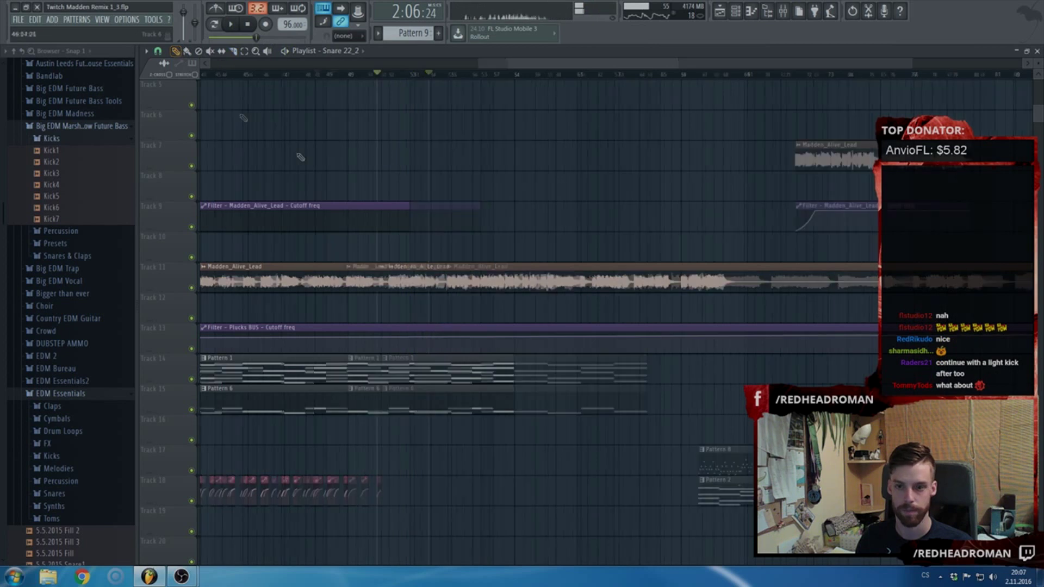
left_click_drag(435, 278, 754, 278)
- Slice the Madden_Alive_Lead filter automation at bars 10 and 18 and cut the BVs2, BVs3, Drums, FX and Gtrs stems off at bar 10
scroll(754, 278, "down", 3)
scroll(219, 293, "up", 4)
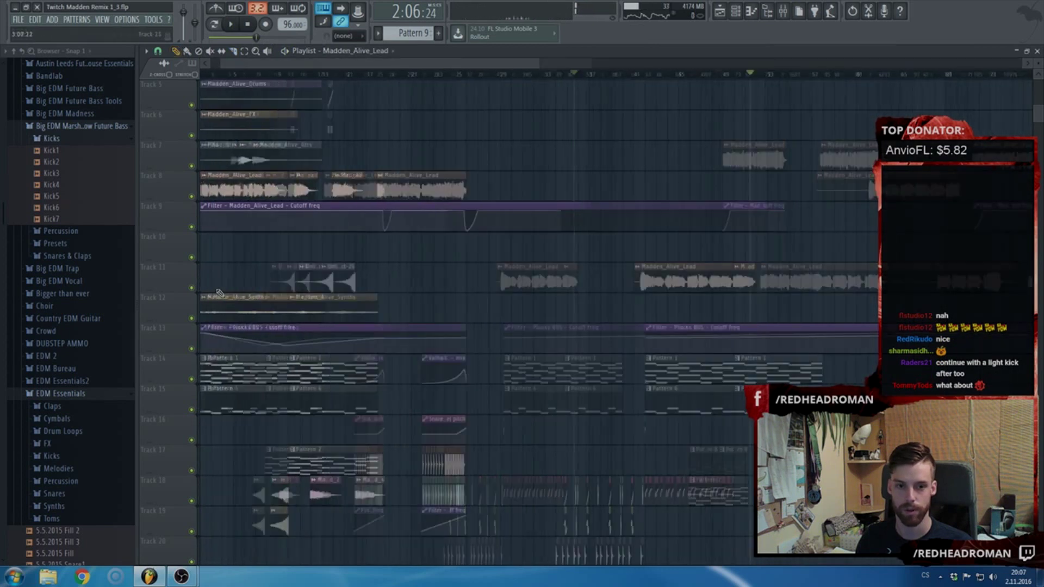
scroll(303, 304, "up", 5)
scroll(303, 308, "up", 3)
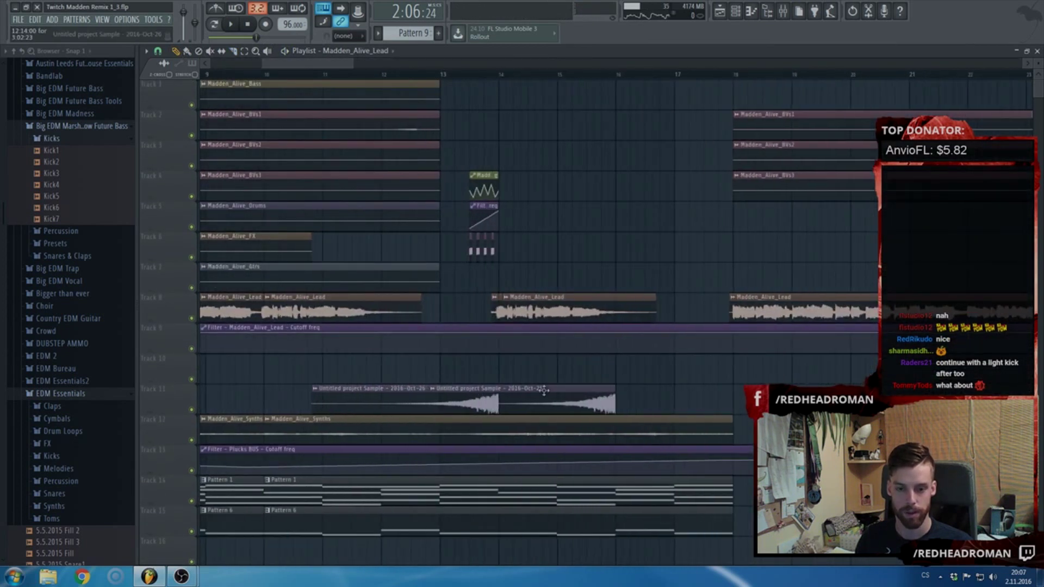
left_click(232, 51)
left_click(265, 343)
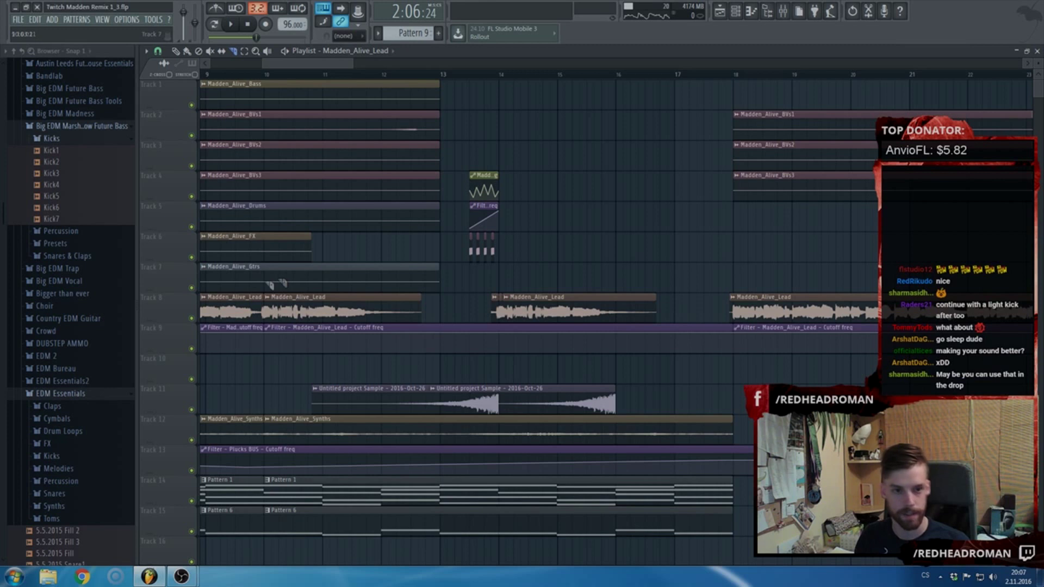
left_click_drag(270, 155, 271, 156)
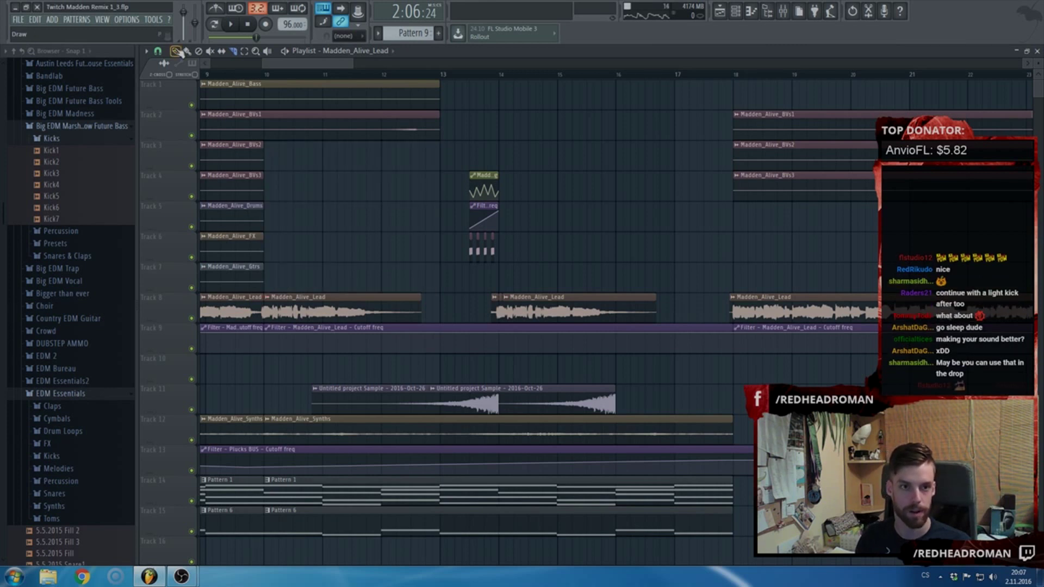
- Copy the intro's vocal, filter automation, chopped effect and Untitled project Sample clips from bar 10 onward to bar 50, replacing the short vocal slice there
left_click_drag(305, 415, 670, 140)
scroll(302, 315, "down", 5)
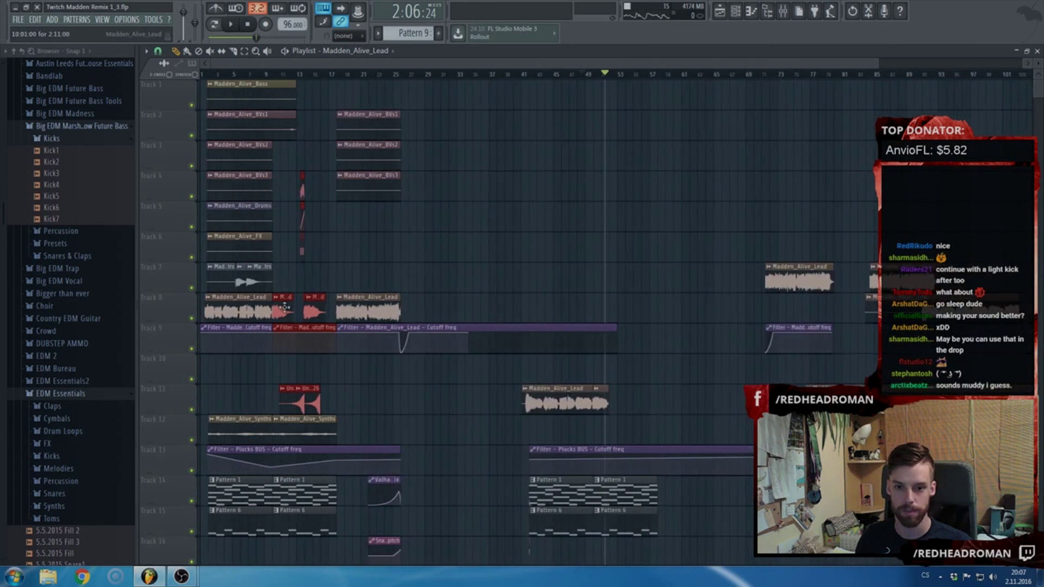
left_click_drag(284, 307, 636, 312)
scroll(625, 311, "up", 5)
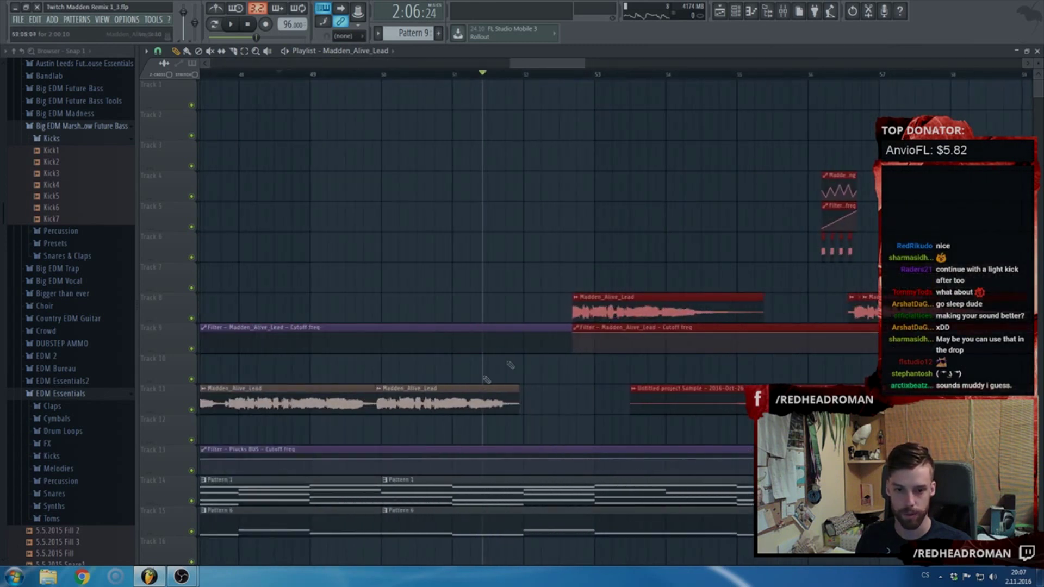
left_click_drag(611, 311, 419, 322)
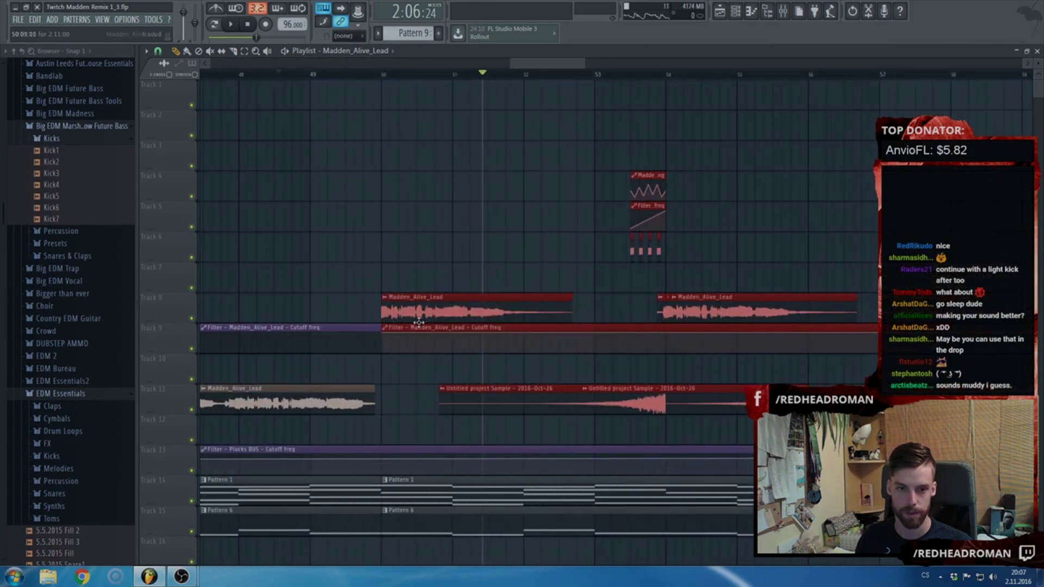
- Play from bar 49, delete the copied Madden_Alive_Lead clip at bar 50 on track 8 and extend the track 11 vocal across that spot
left_click(314, 75)
key("space")
scroll(328, 313, "up", 2)
left_click(553, 245)
right_click(557, 248)
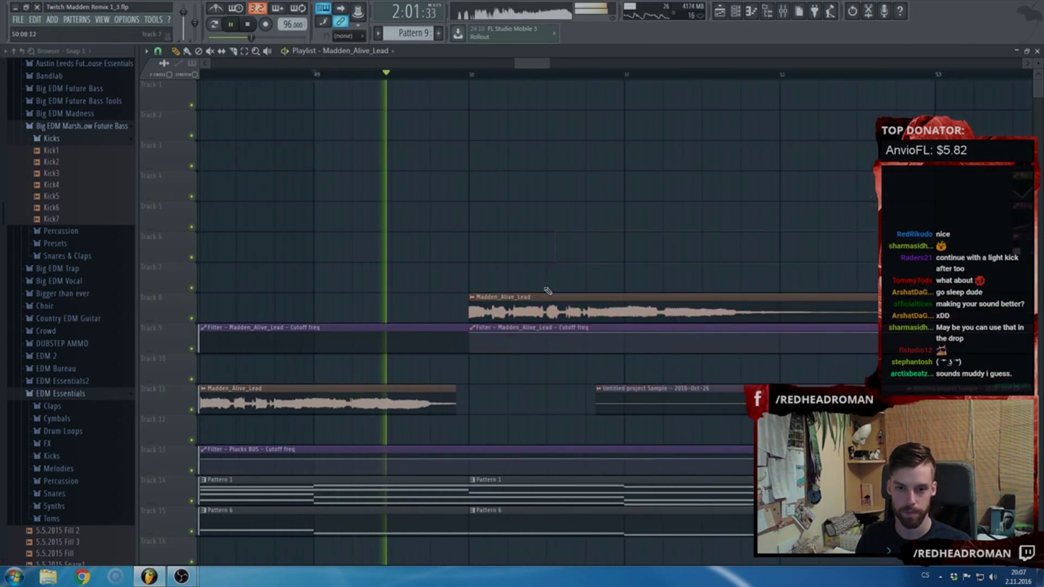
right_click(544, 298)
left_click_drag(457, 391, 699, 392)
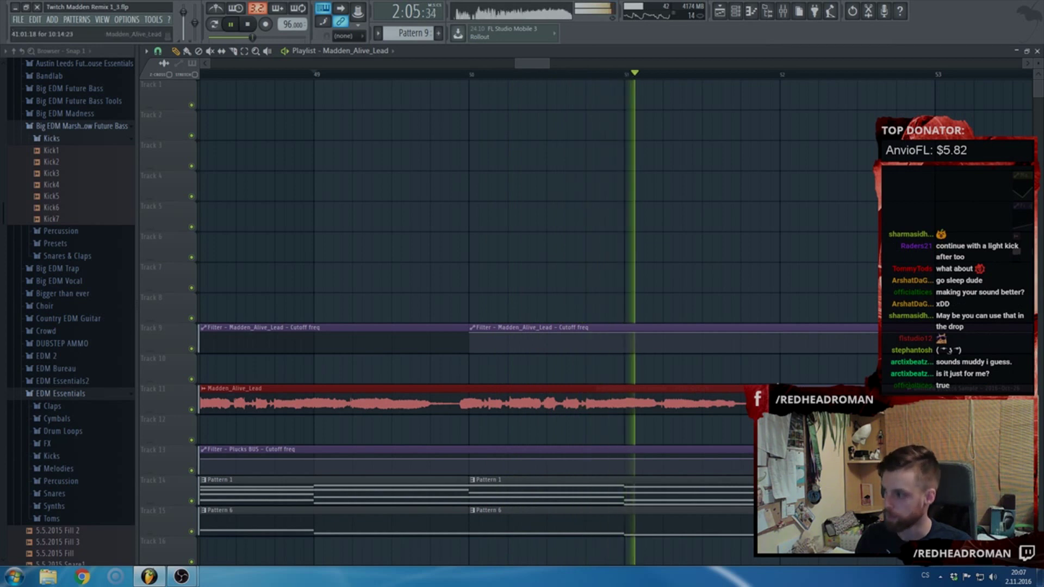
- Copy the intro's Pattern 2, reversed remix samples, Madden_Alive_Lead_2 and Madden_Alive_Lead_4 to tracks 18–20, with Pattern 2 starting at bar 50
scroll(695, 392, "down", 3)
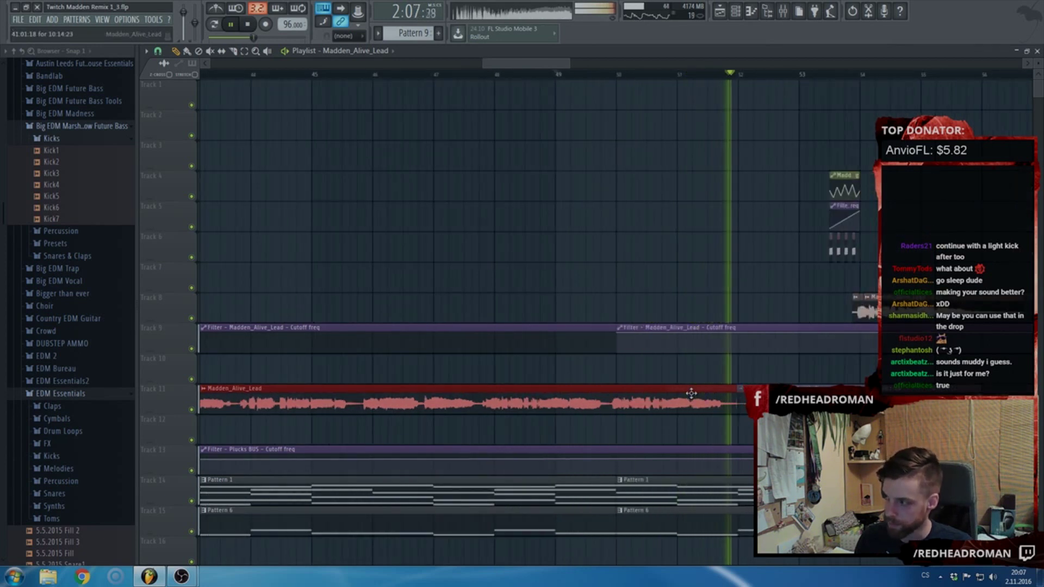
scroll(688, 393, "down", 3)
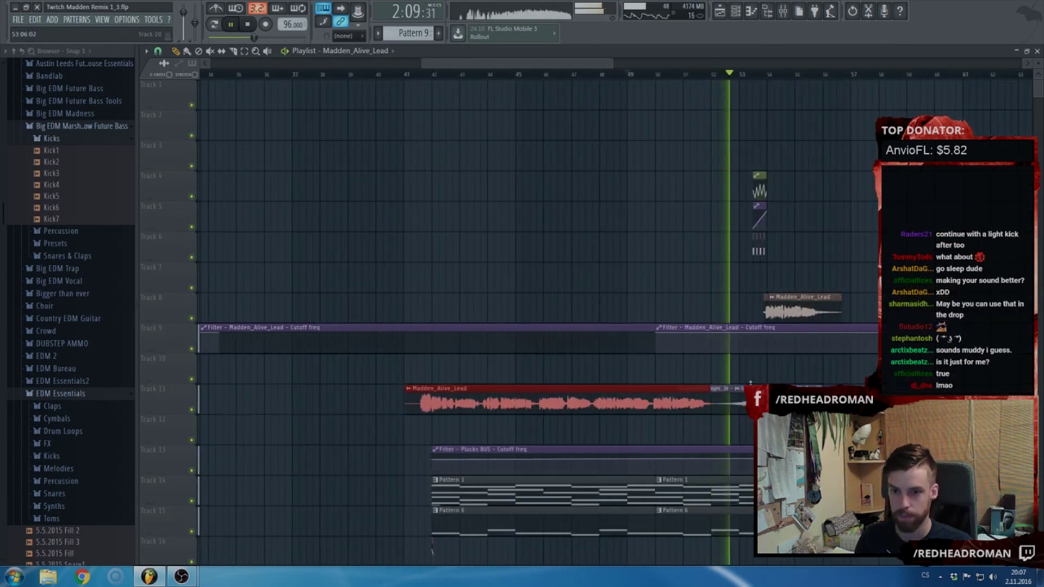
scroll(686, 392, "down", 3)
scroll(327, 364, "down", 2)
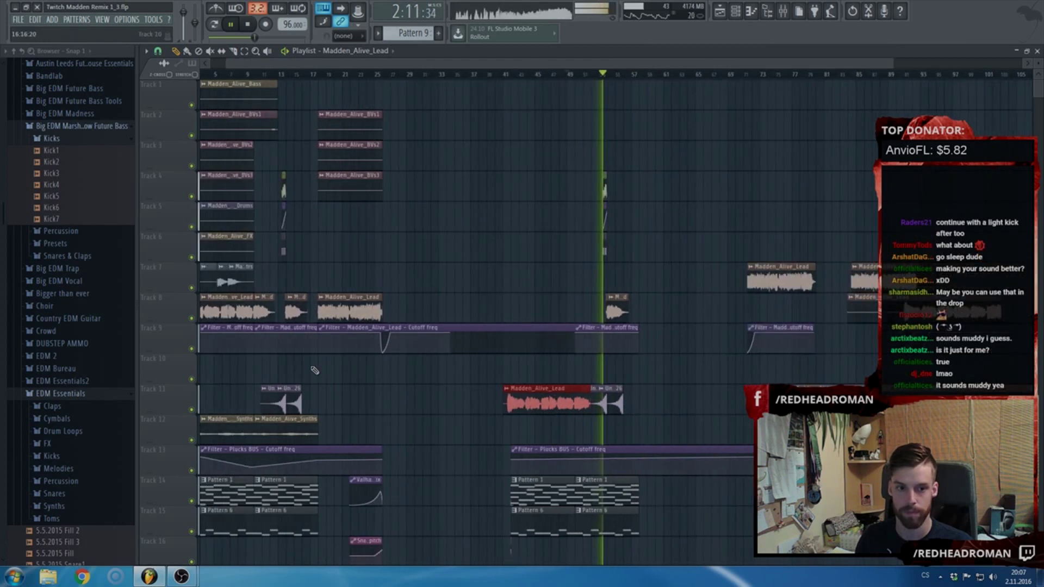
scroll(307, 352, "down", 5)
scroll(337, 353, "up", 2)
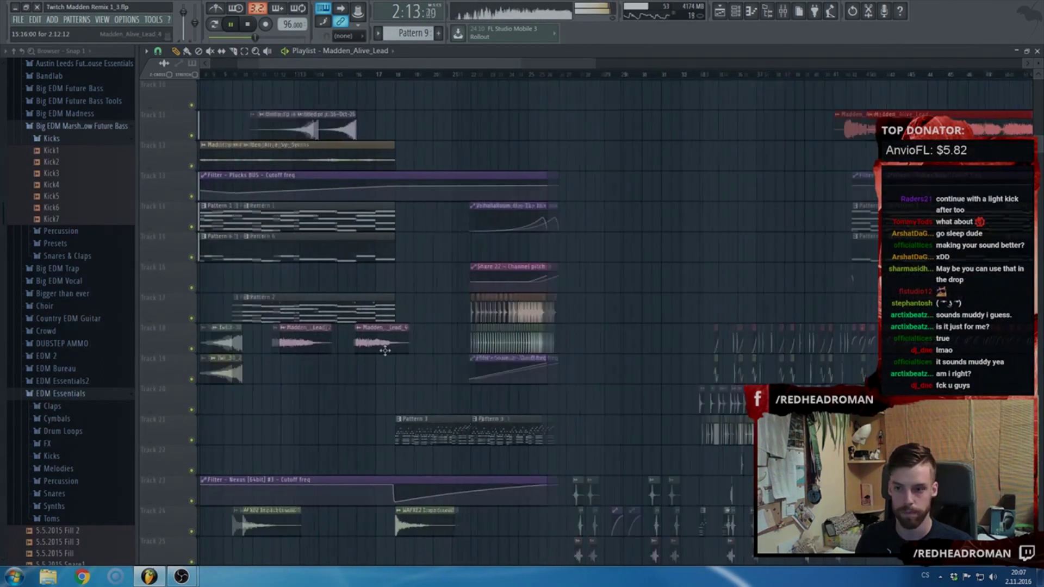
key("space")
left_click_drag(404, 382, 808, 294)
scroll(825, 315, "up", 5)
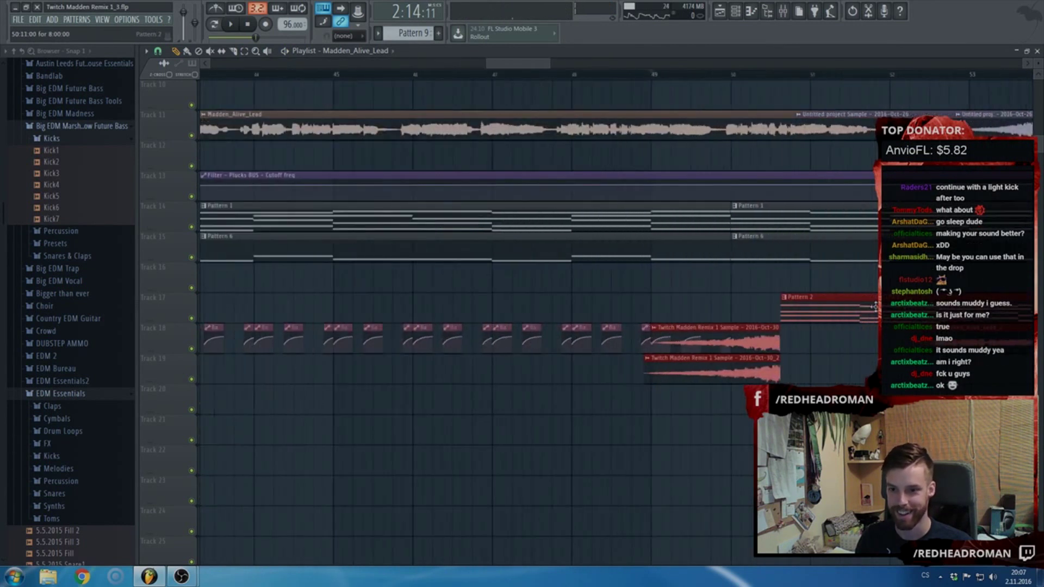
left_click_drag(810, 325, 809, 354)
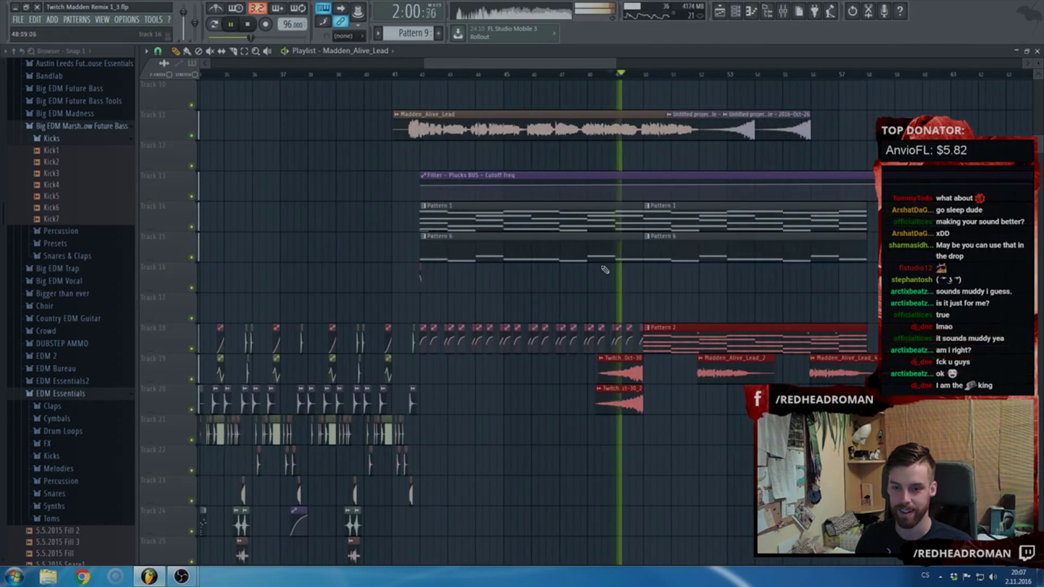
- Move the run of short Balance - Sylenth1 automation clips from track 18 at bars 42–50 to track 20, starting at bar 58
scroll(661, 299, "down", 6)
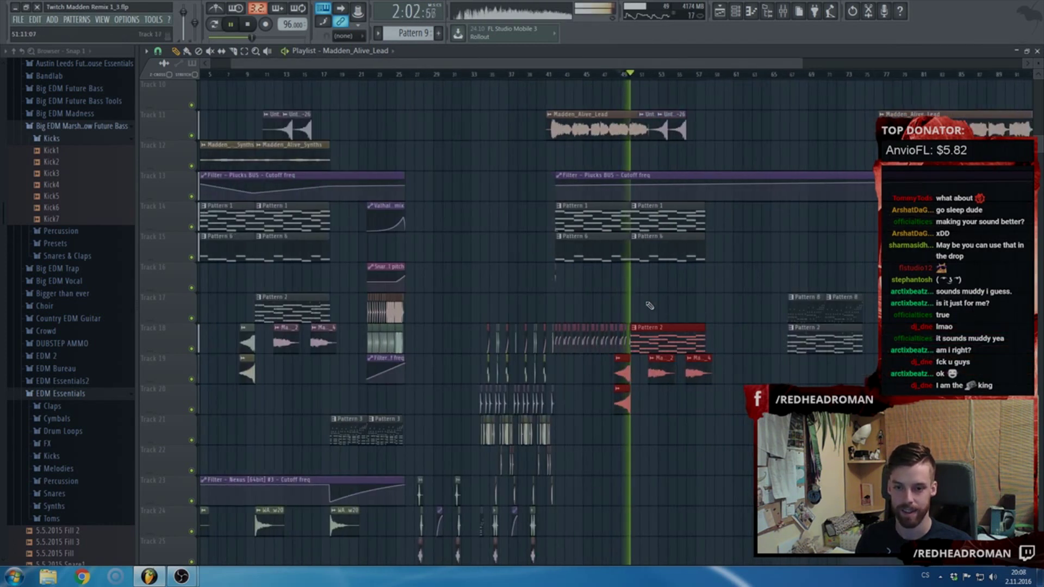
scroll(649, 306, "down", 6)
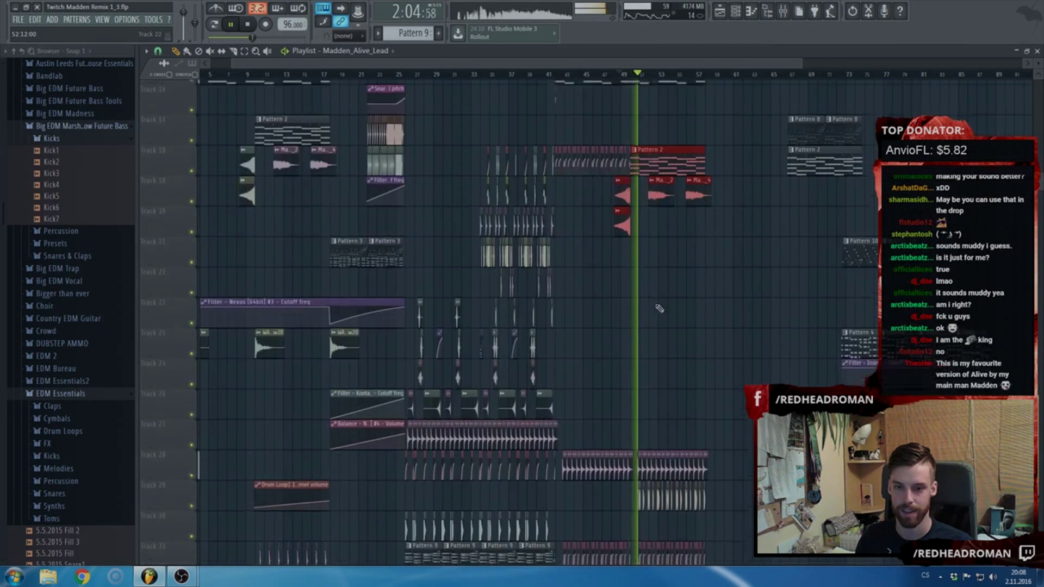
scroll(707, 307, "up", 2)
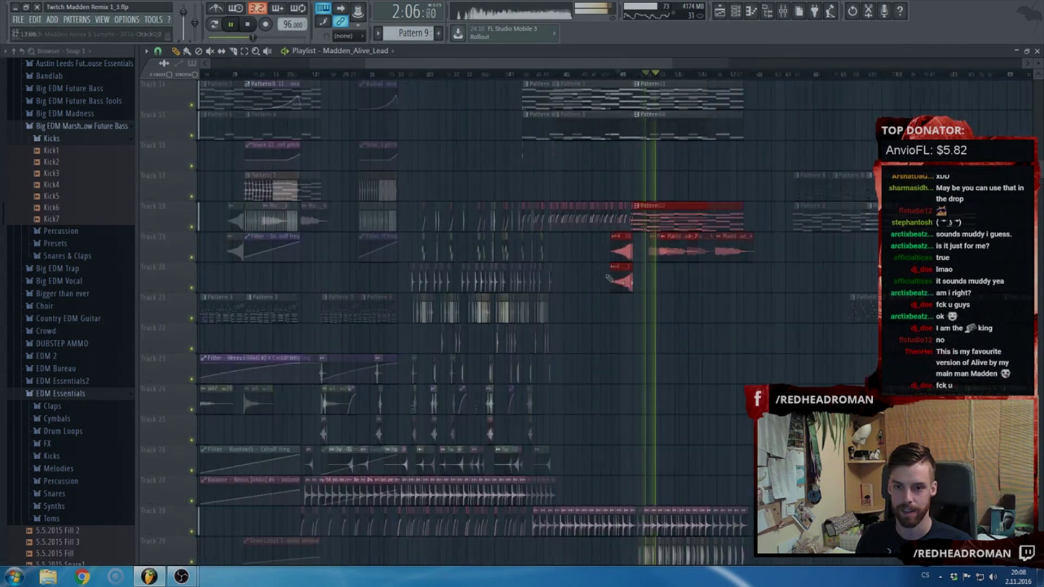
scroll(672, 197, "up", 5)
left_click(663, 195, "ctrl")
left_click_drag(662, 218, 403, 218)
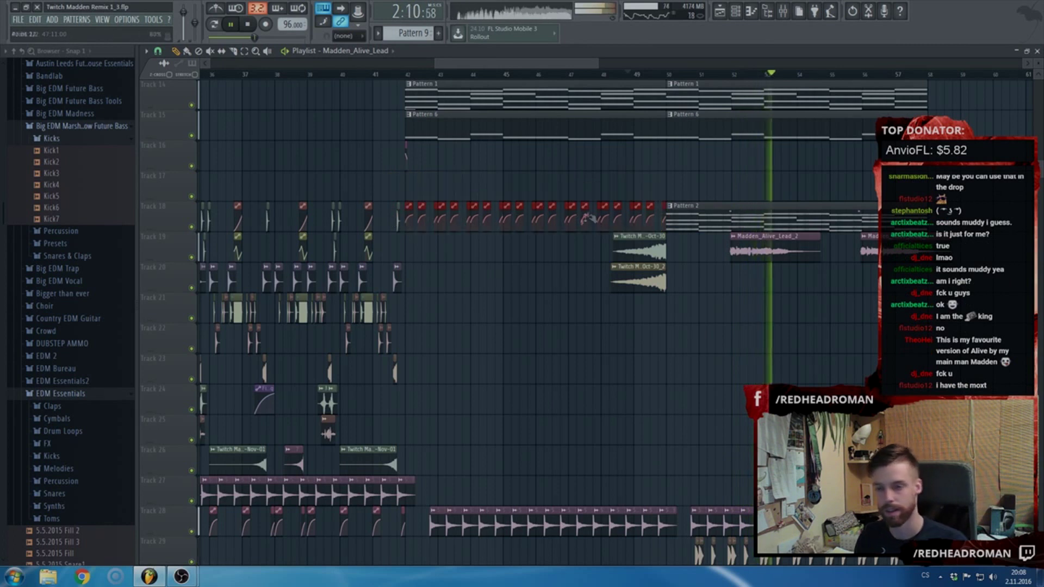
scroll(587, 219, "down", 5)
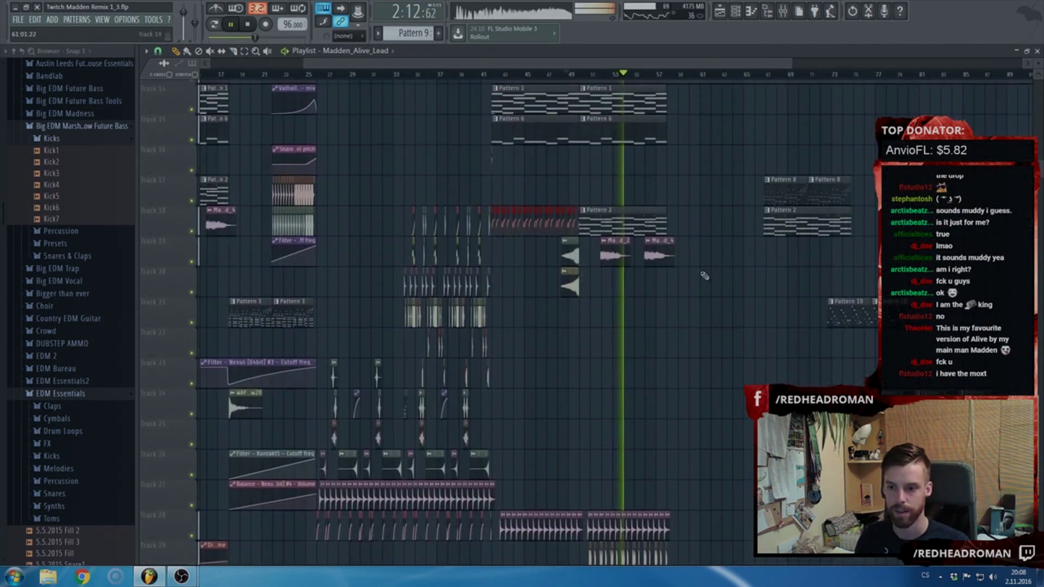
scroll(685, 276, "down", 1)
scroll(544, 214, "up", 5)
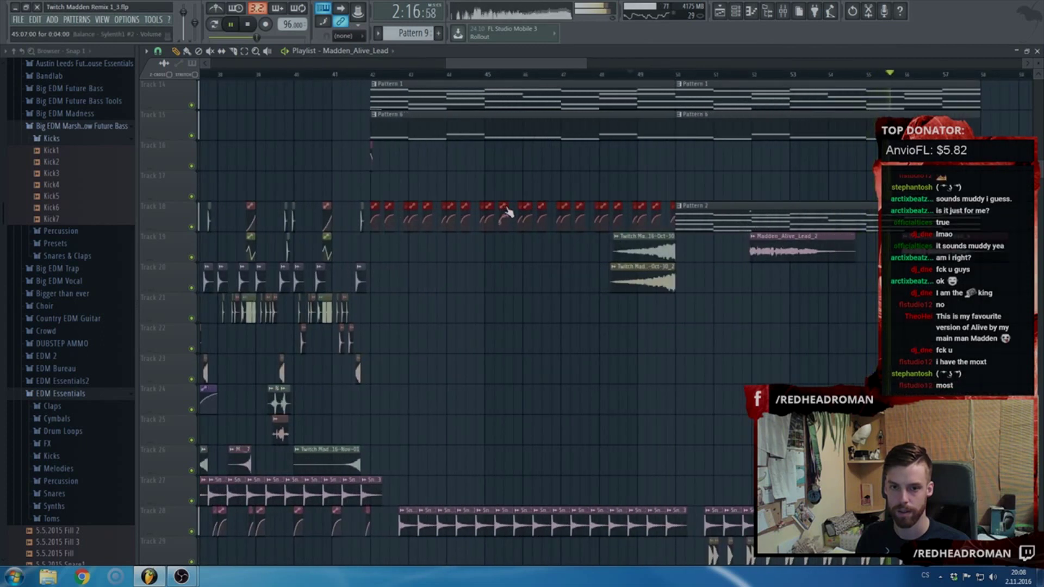
scroll(359, 207, "up", 3)
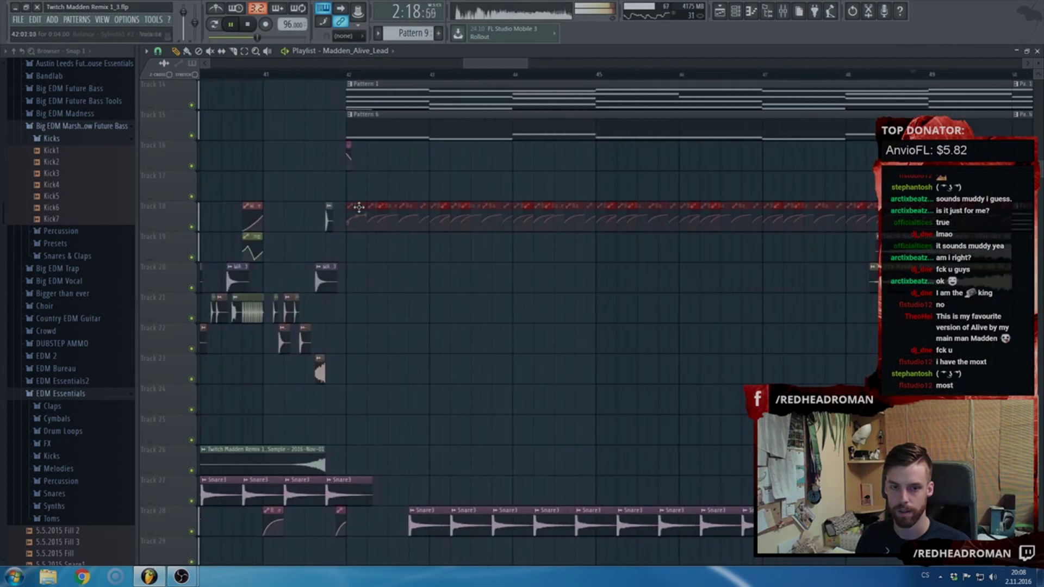
scroll(359, 207, "right", 6)
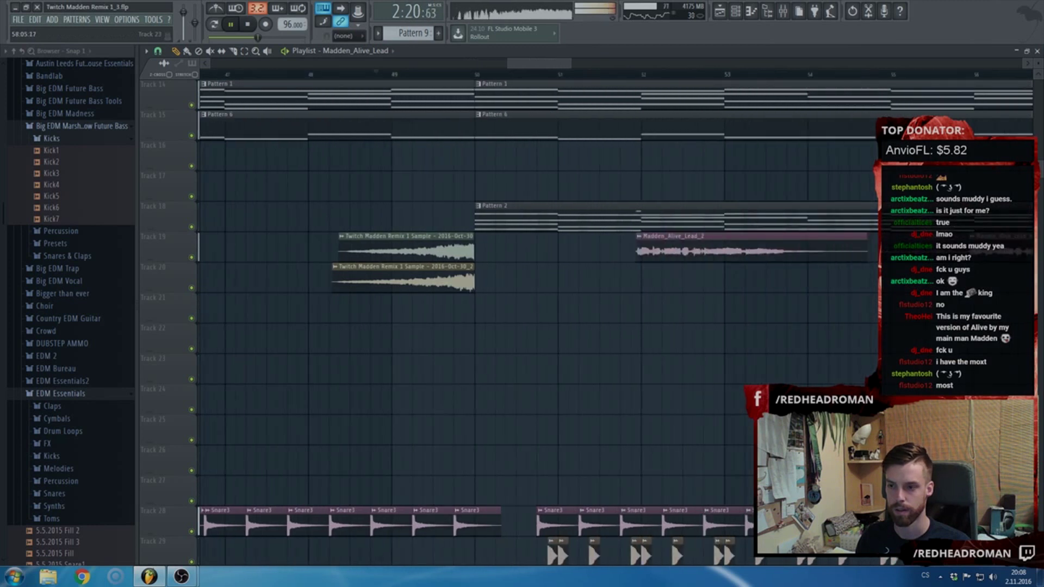
scroll(359, 208, "right", 7)
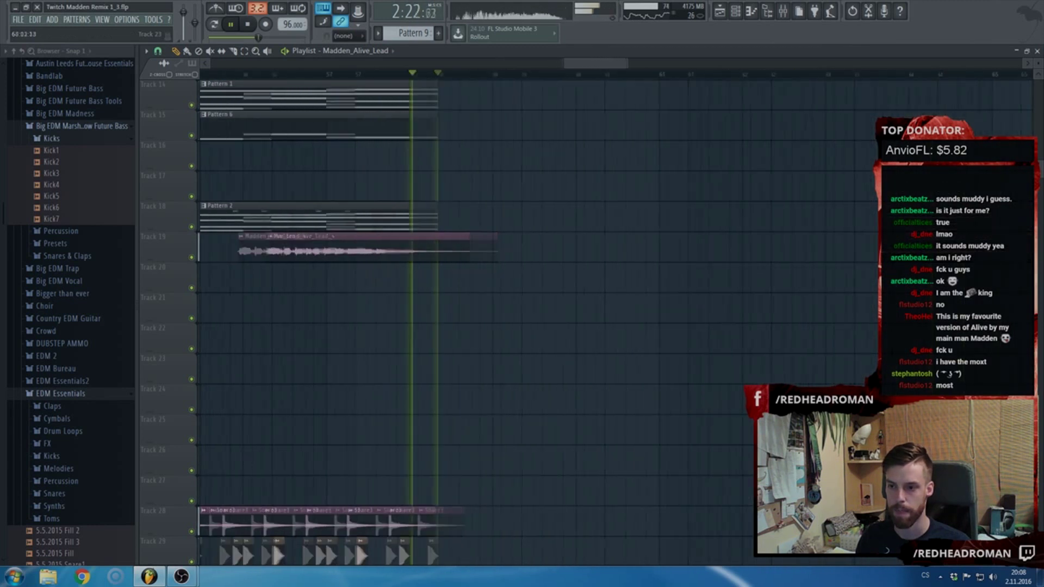
scroll(598, 370, "right", 2)
key("space")
scroll(856, 289, "down", 5)
scroll(816, 286, "right", 2)
scroll(777, 281, "up", 3)
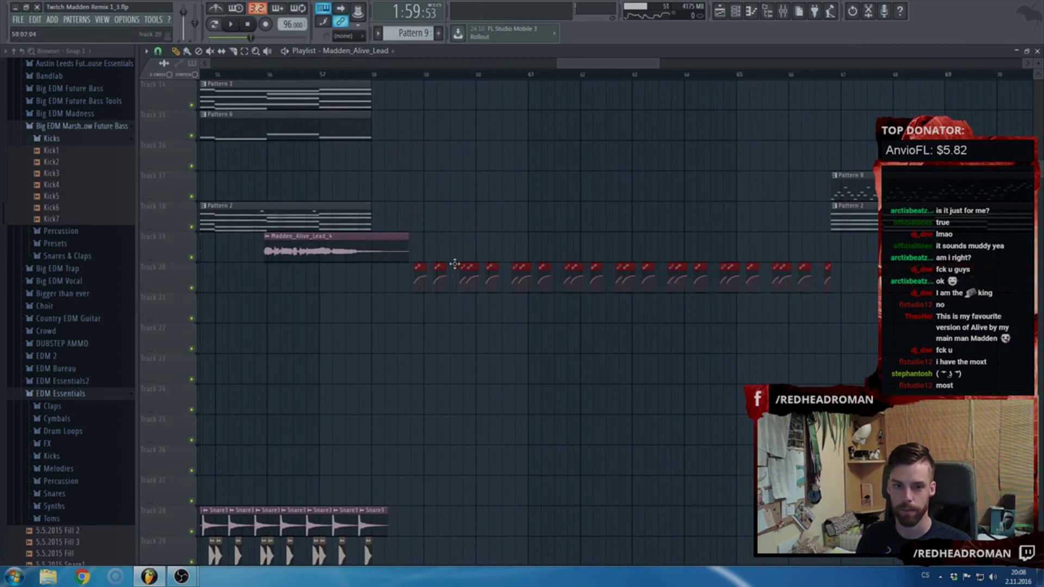
- Move the four Pattern 4 clips and the Filter - Insert 23 automation to tracks 22 and 23 at bar 58, and play the transition
scroll(399, 263, "down", 4)
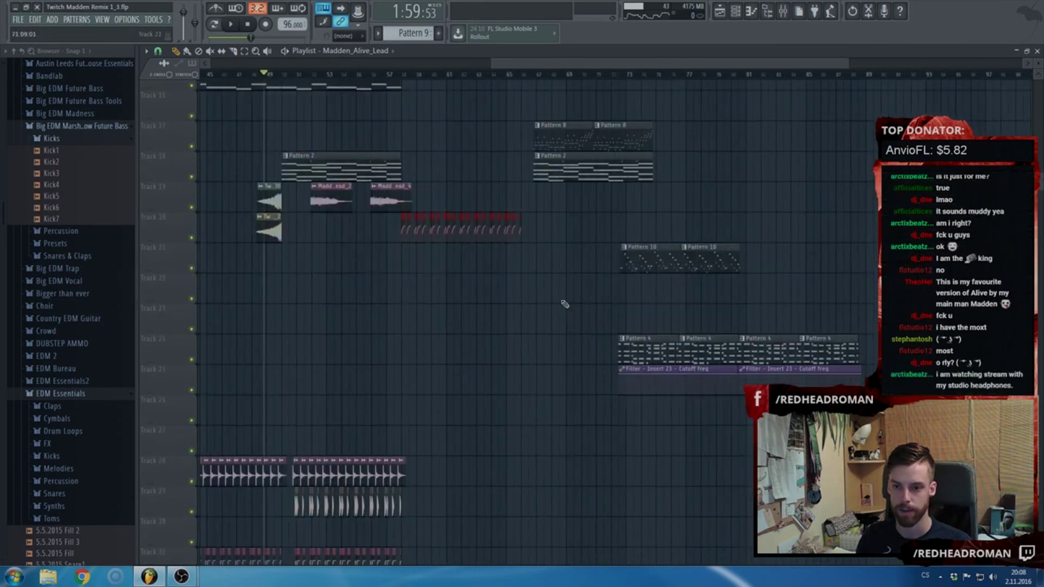
left_click_drag(650, 349, 423, 271)
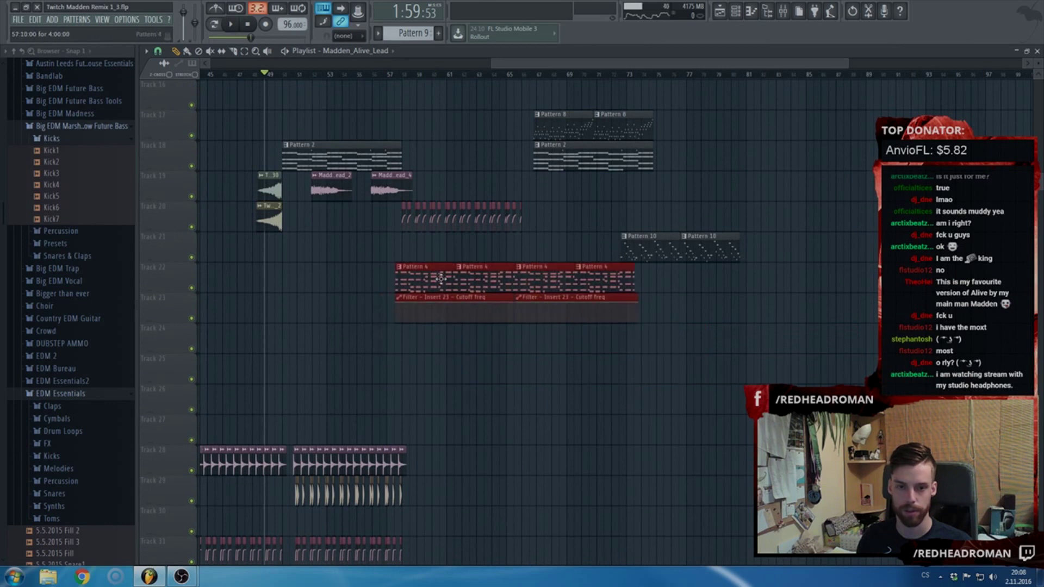
scroll(430, 272, "up", 4)
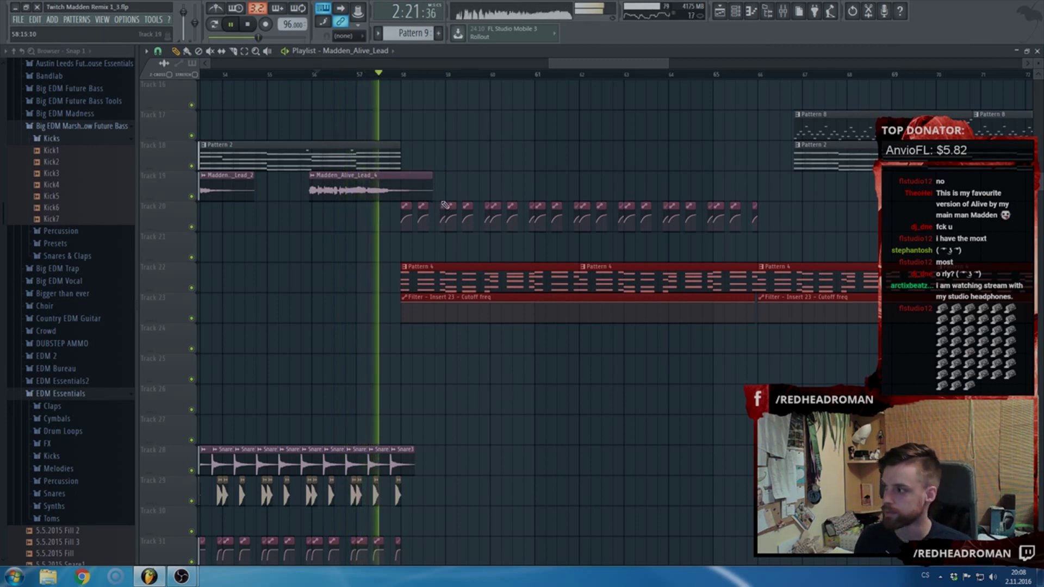
scroll(487, 249, "up", 5)
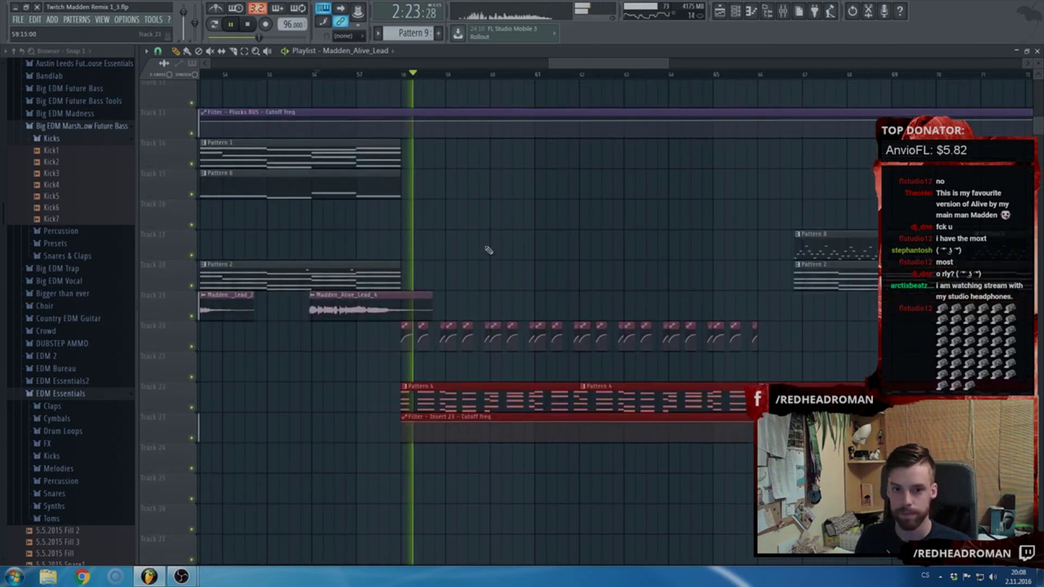
- Move the Pattern 8, Pattern 2 and Pattern 10 clips on tracks 17, 18 and 21 later in the timeline, past bar 77
scroll(472, 171, "down", 3)
scroll(484, 215, "up", 4)
scroll(483, 216, "down", 3)
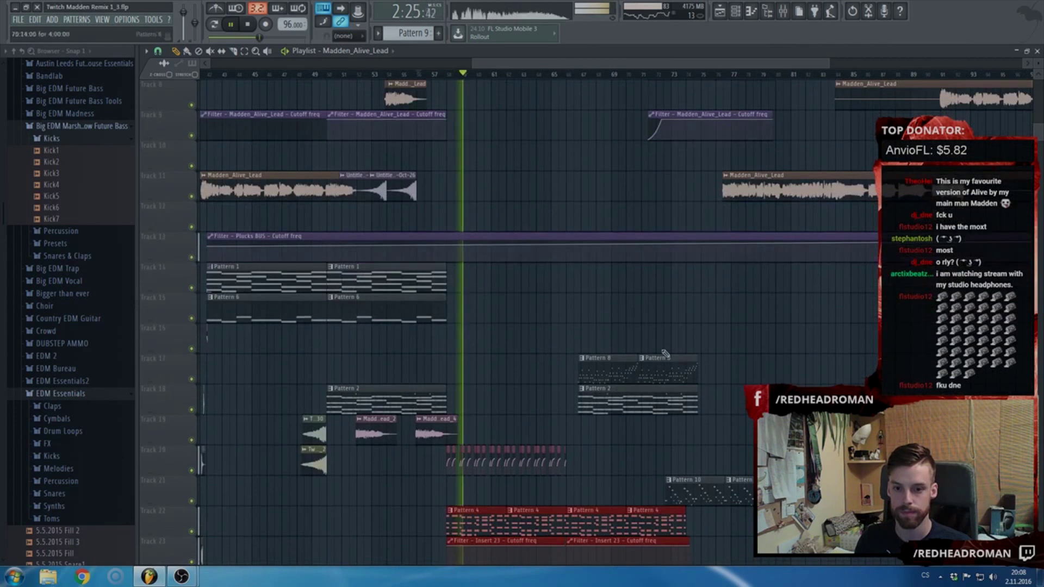
scroll(673, 454, "up", 2)
scroll(625, 412, "down", 2)
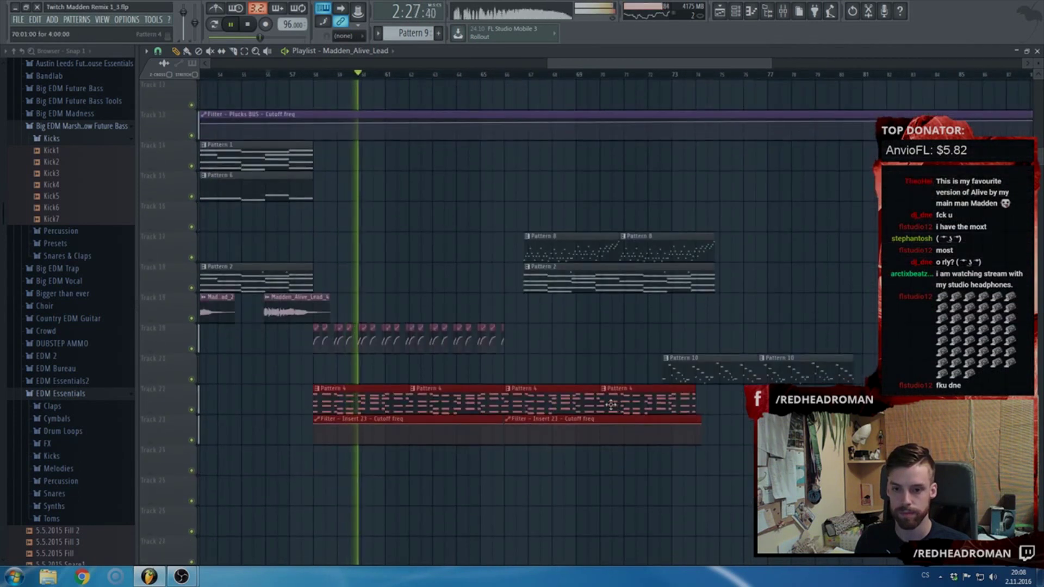
left_click_drag(834, 384, 554, 234)
left_click_drag(558, 243, 611, 248)
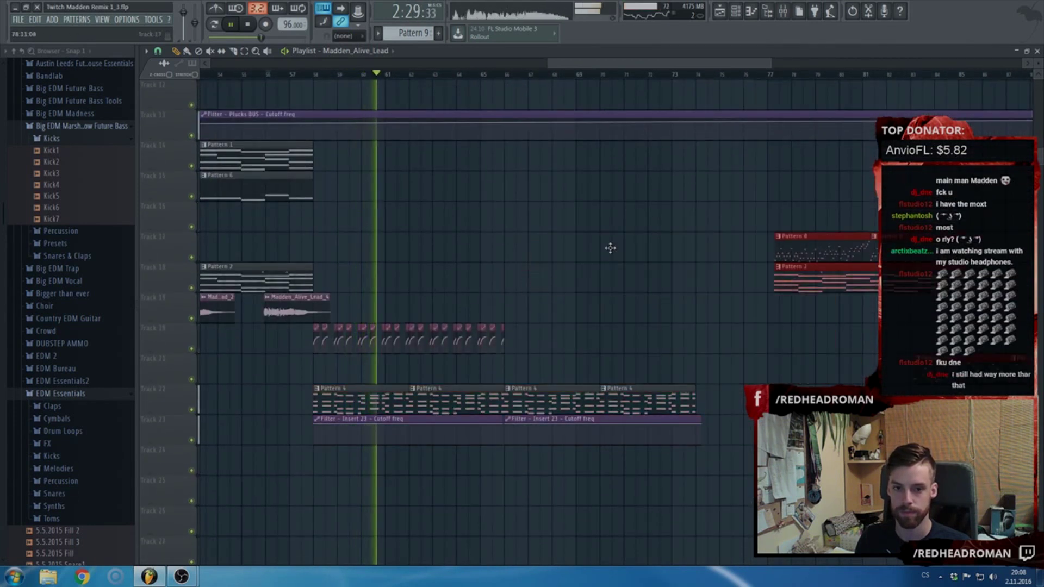
- Select the group of very short clips just before bar 61 on tracks 40 and 41
scroll(410, 365, "down", 8)
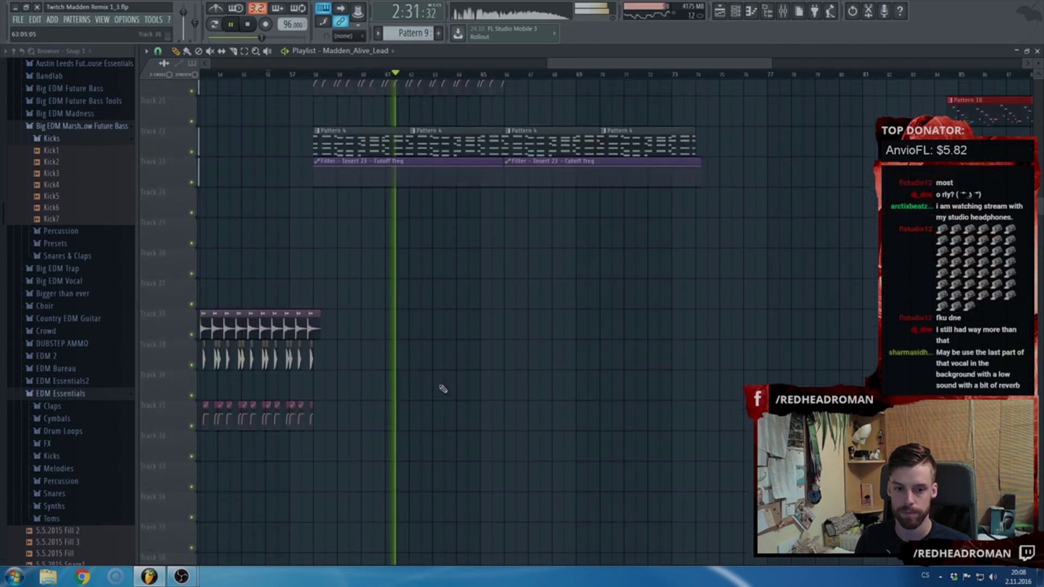
left_click_drag(388, 387, 374, 374)
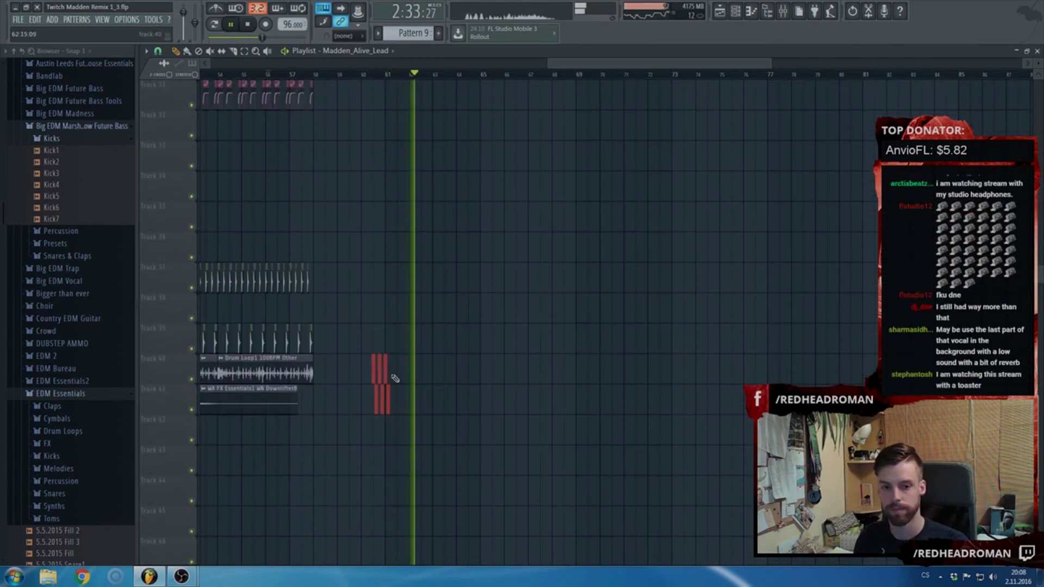
scroll(396, 378, "up", 8)
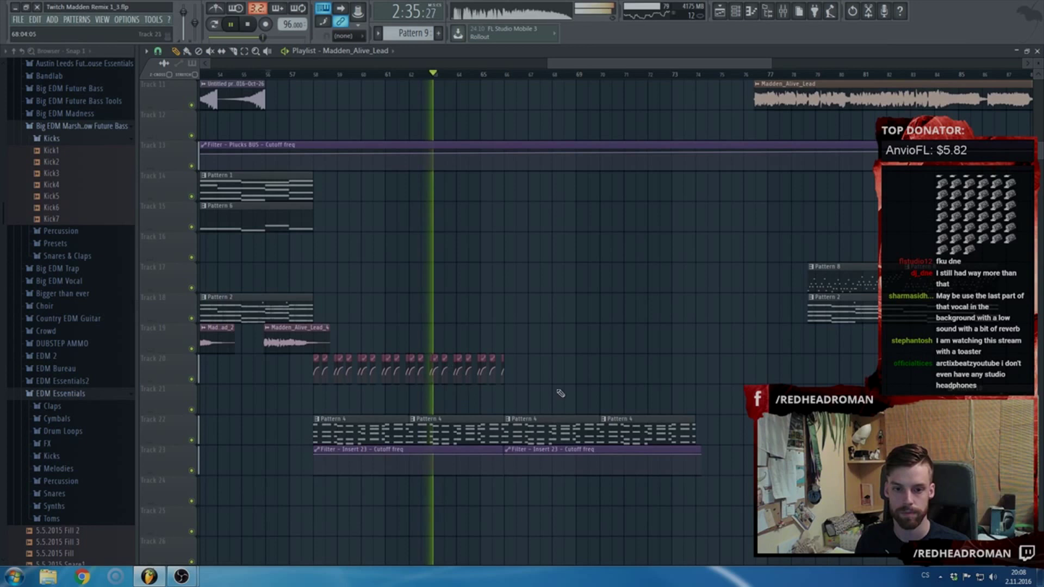
- Copy the eight-bar Madden_Alive_Lead vocal clip starting near bar 18 on track 8 to just before bar 58 on the same track
left_click_drag(328, 376, 317, 373)
scroll(317, 373, "up", 2)
scroll(326, 365, "up", 4)
key("space")
scroll(400, 264, "down", 6)
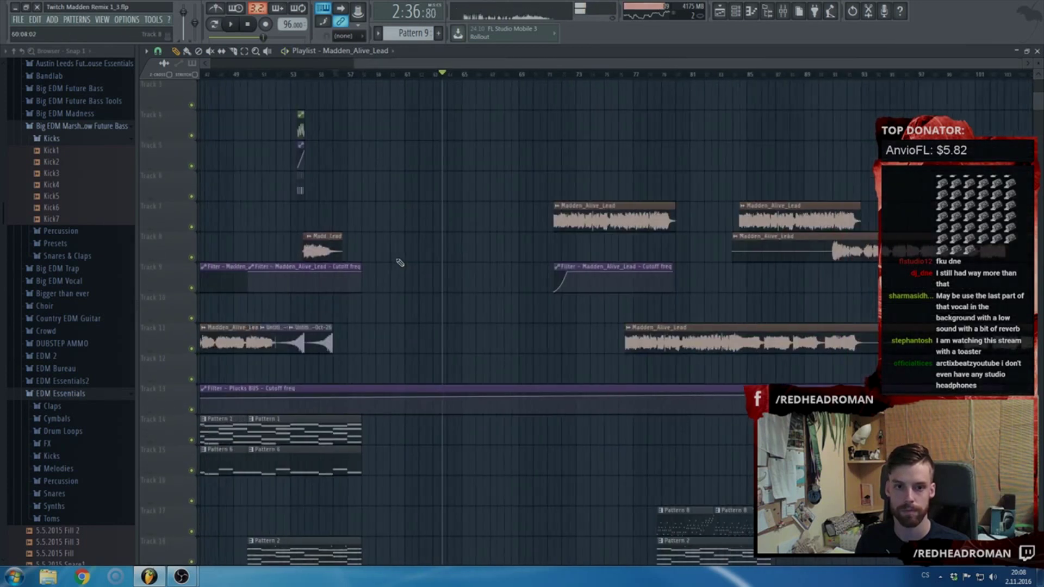
scroll(259, 283, "up", 3)
scroll(381, 285, "down", 3)
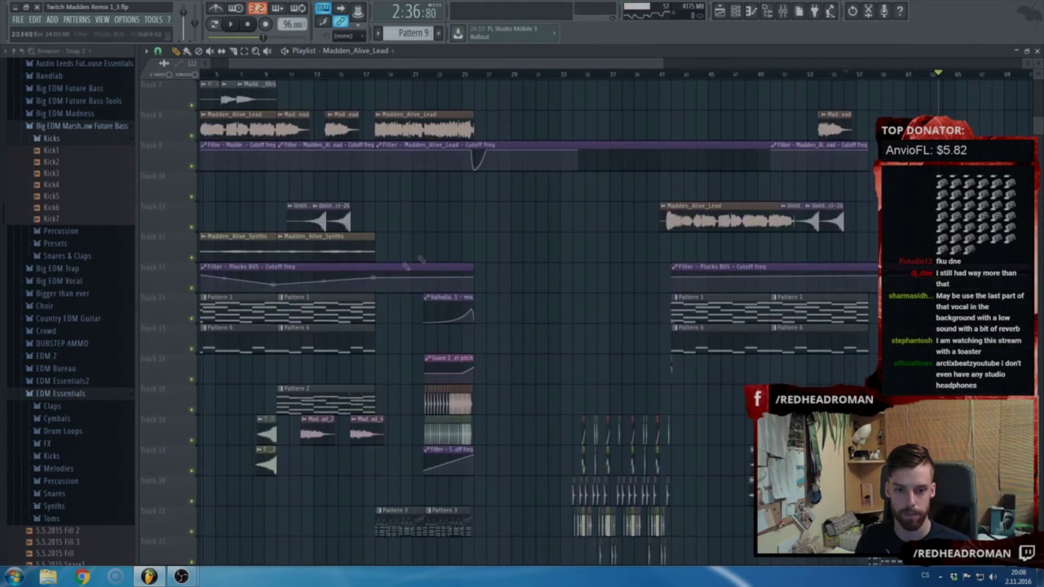
scroll(382, 286, "up", 4)
scroll(417, 345, "up", 3)
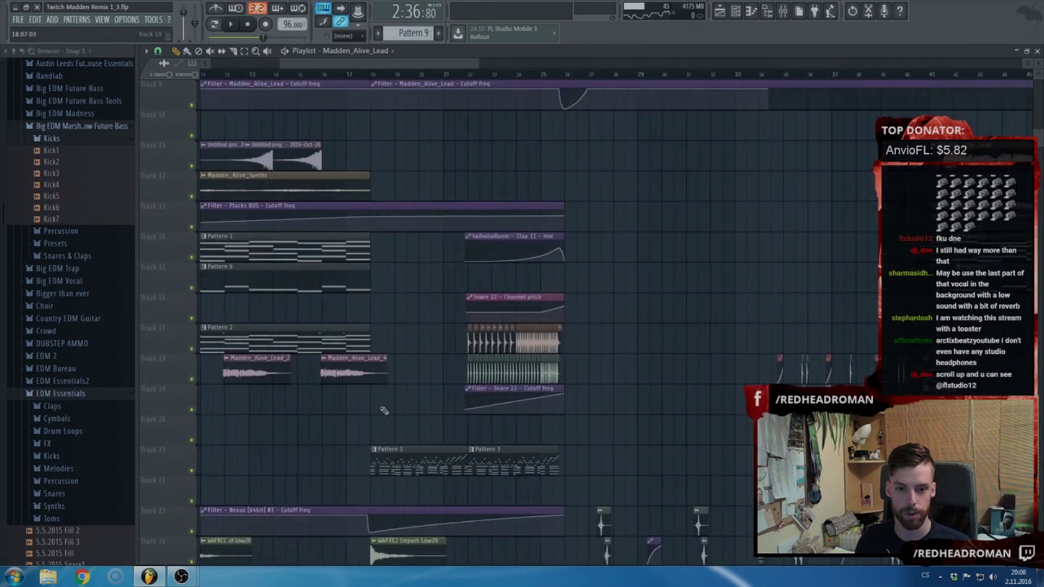
scroll(416, 345, "down", 4)
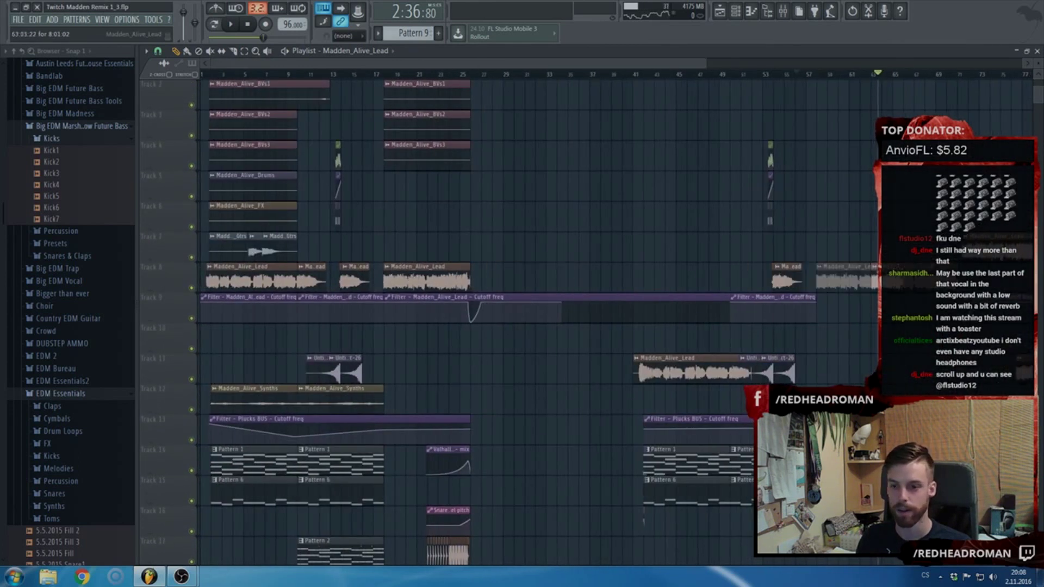
scroll(807, 282, "up", 6)
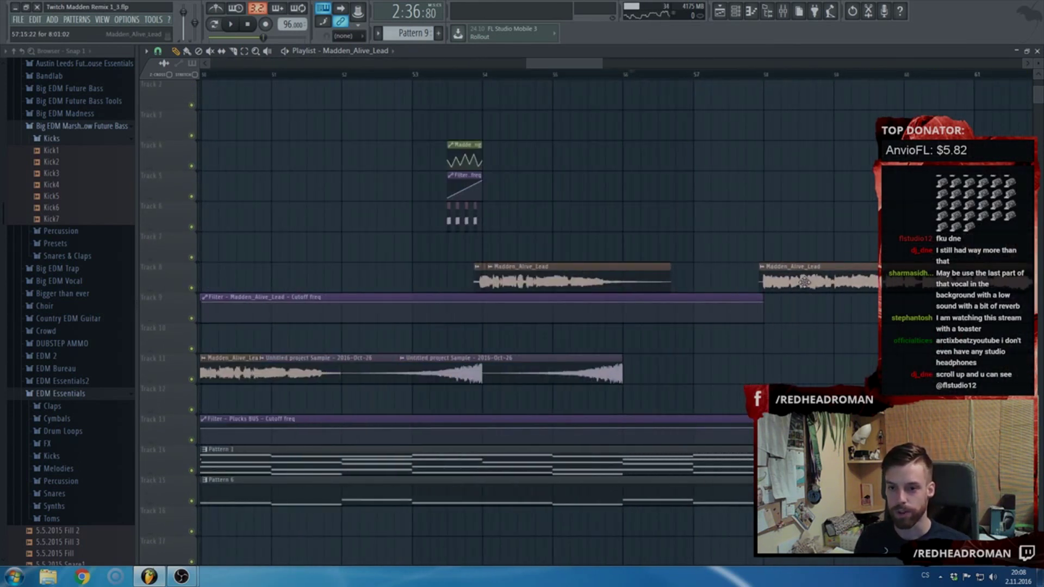
- Play back the transition into bar 58 and open the Fruity Filter on mixer insert 23
scroll(673, 84, "down", 10)
scroll(624, 321, "down", 5)
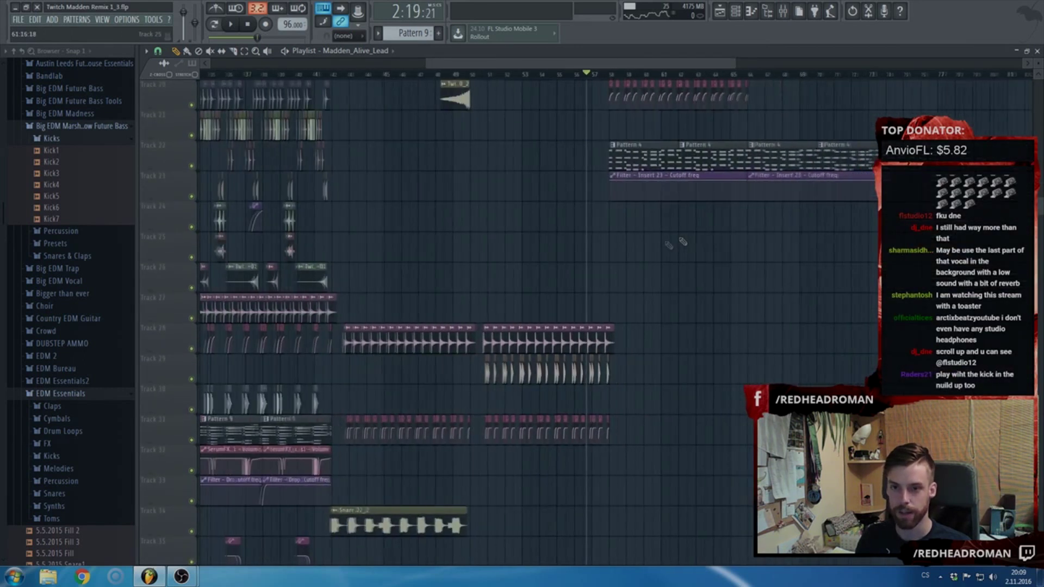
scroll(684, 210, "down", 1)
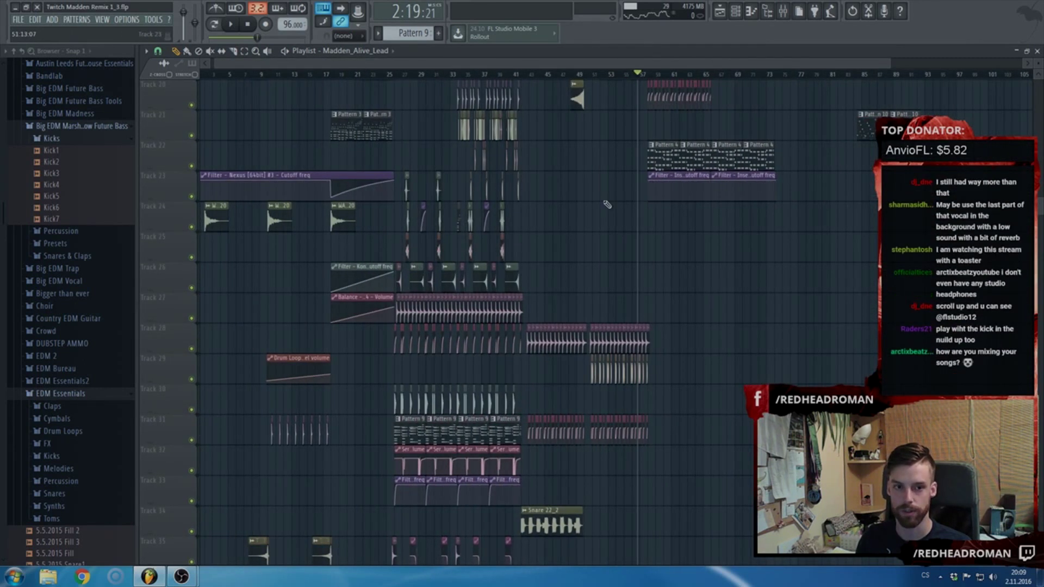
scroll(546, 273, "down", 2)
scroll(610, 262, "up", 2)
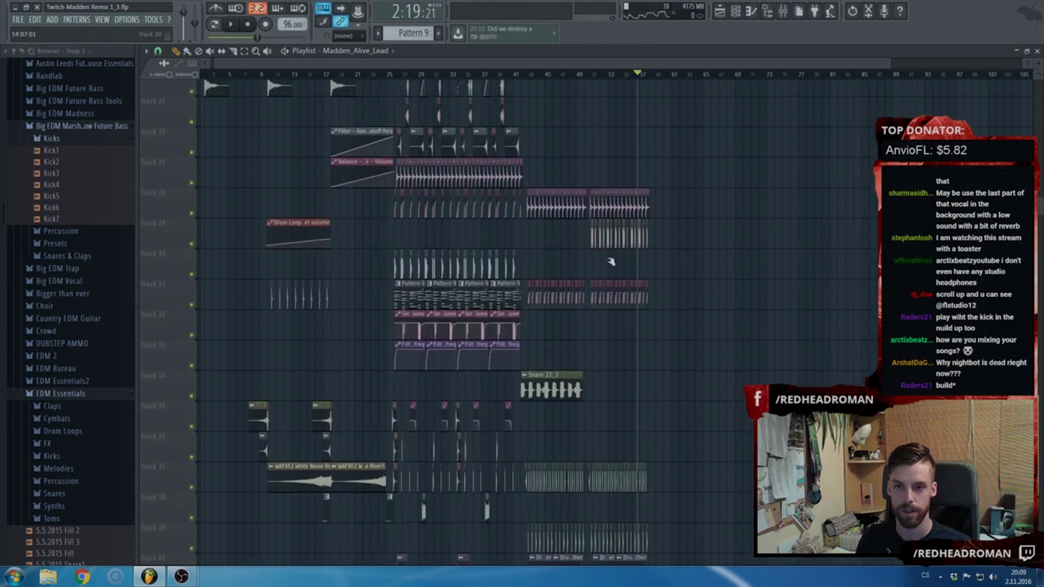
left_click(783, 11)
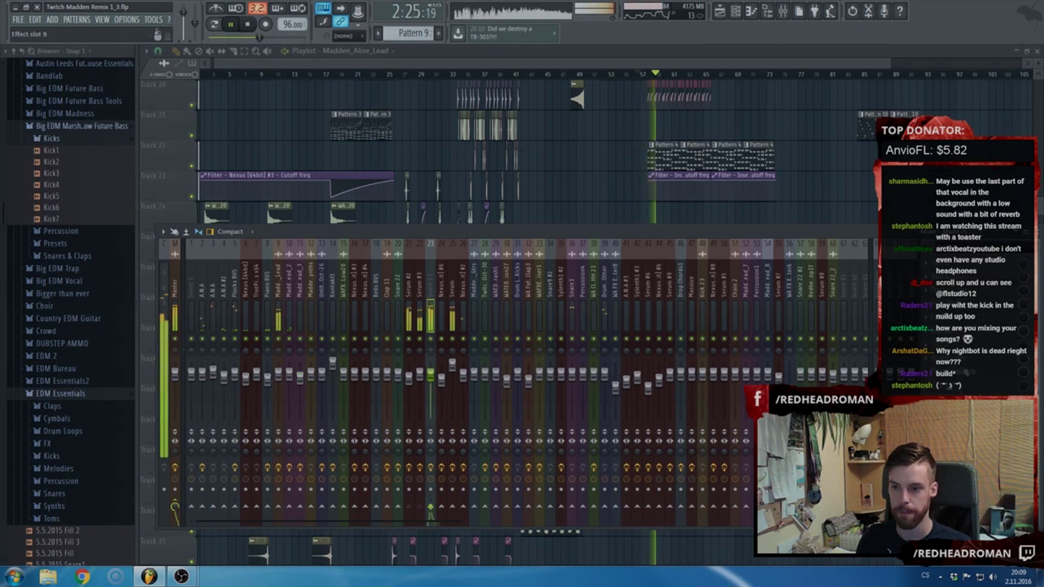
left_click(967, 364)
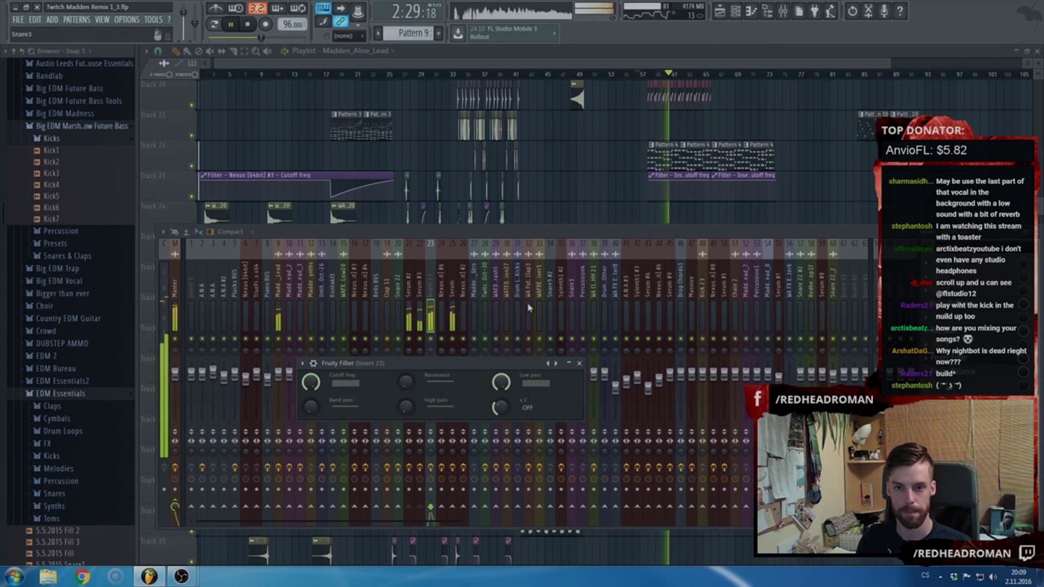
- Reshape the Insert 23 cutoff automation on track 23 into a curve that starts low at bar 58 and rises towards bar 66
left_click(679, 197)
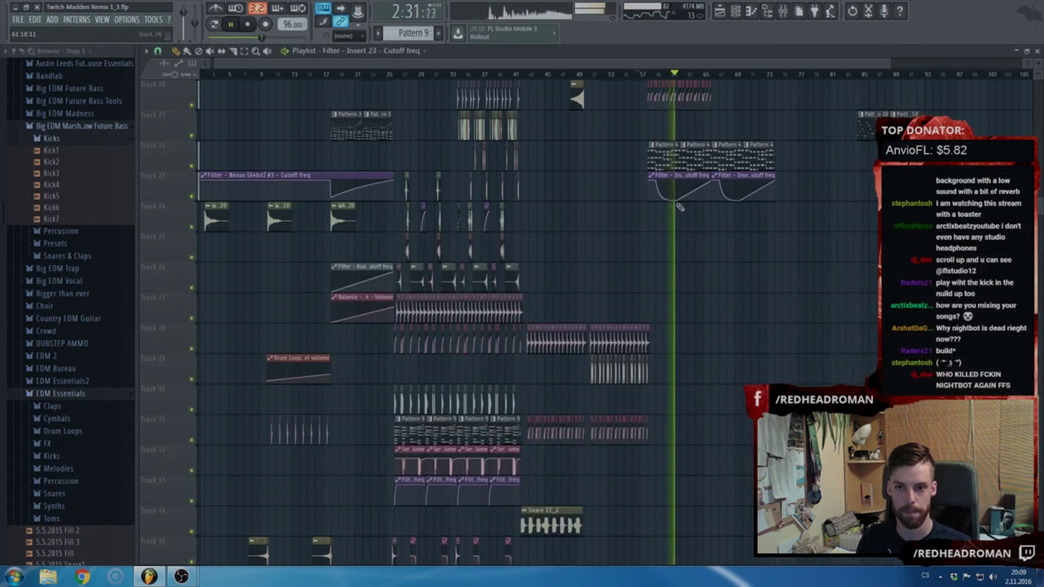
scroll(679, 190, "up", 3)
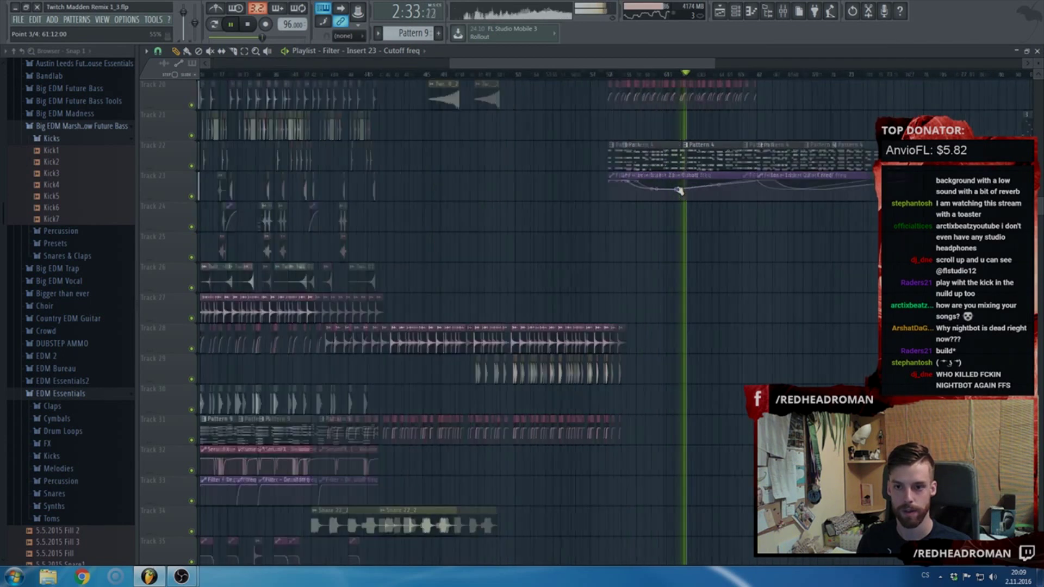
right_click(625, 183)
left_click(635, 198)
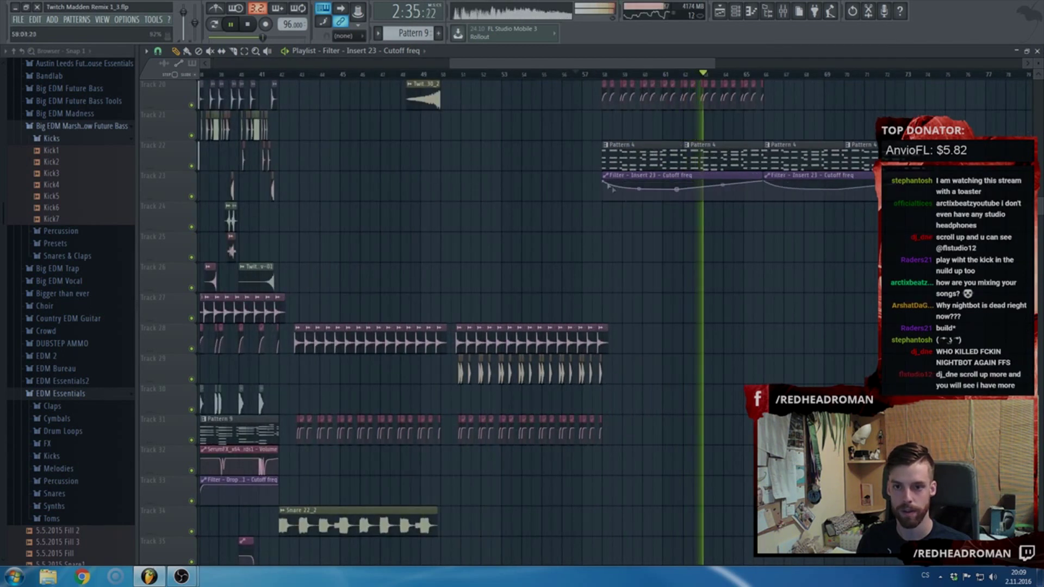
left_click_drag(607, 184, 680, 187)
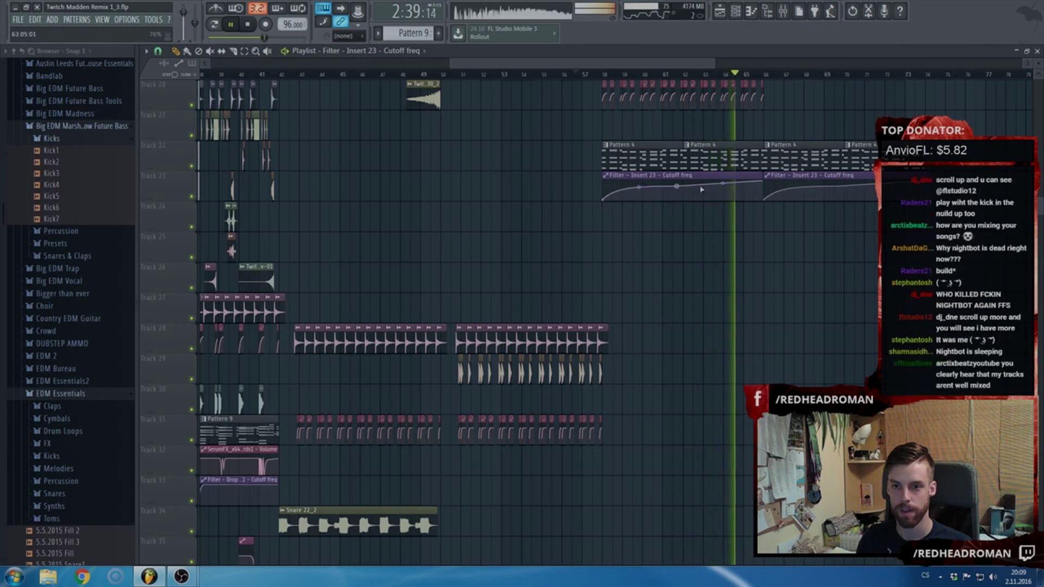
- Delete the Pattern 4 and Insert 23 cutoff clips from bar 66 onwards, and move the short track 20 automation clips to start at bar 66
right_click(805, 158)
right_click(824, 184)
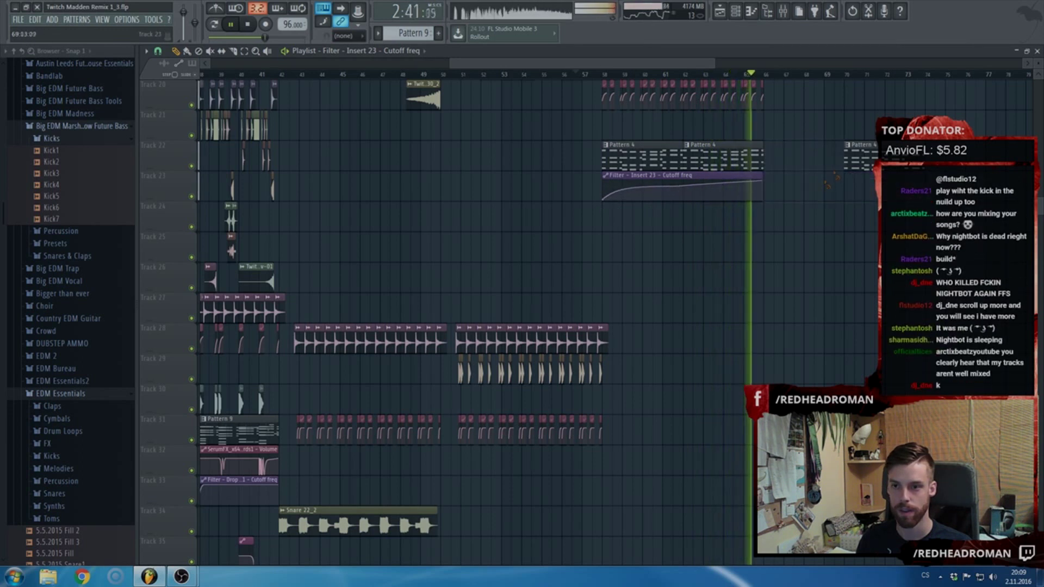
scroll(838, 230, "up", 5)
scroll(693, 244, "up", 3)
key("space")
left_click_drag(871, 257, 580, 236)
scroll(512, 242, "up", 2)
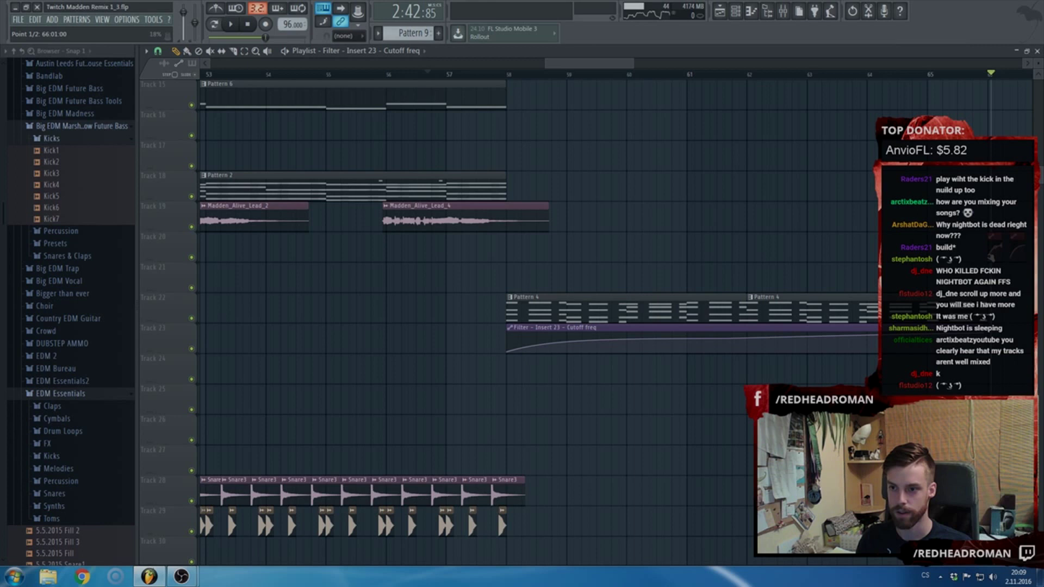
- Move the Serum channel's notes out of Pattern 4 into the first empty pattern, Pattern 12
double_click(583, 308)
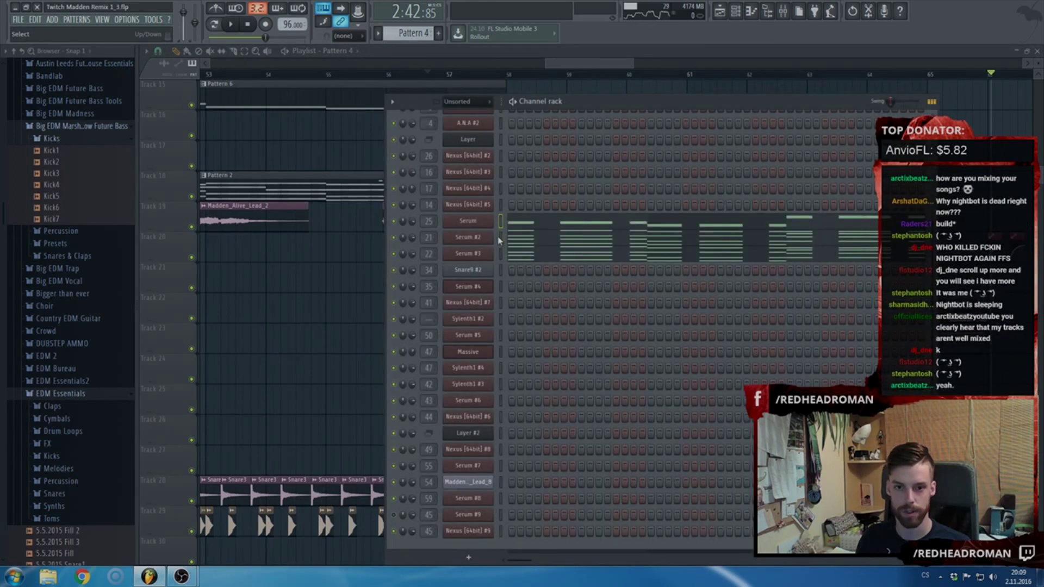
left_click(501, 220)
right_click(417, 35)
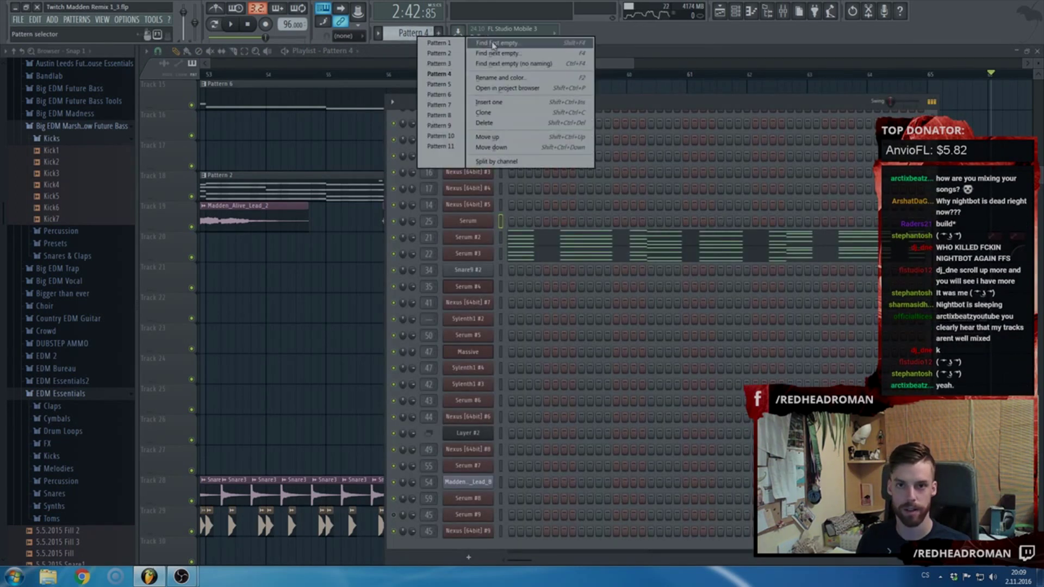
left_click(497, 43)
key("Return")
key("ctrl+v")
left_click(607, 57)
- Place Pattern 12 on track 24 and Pattern 4 on track 22 at bars 66 and 70
scroll(605, 57, "right", 3)
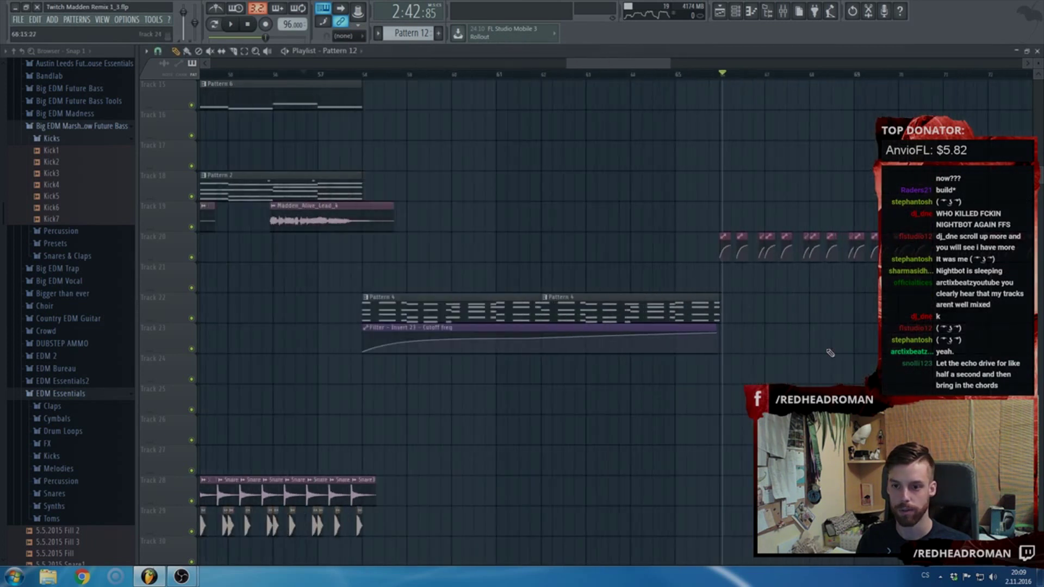
left_click(703, 371)
mouse_move(745, 340)
left_mouse_down()
mouse_move(322, 314)
mouse_move(748, 319)
mouse_move(740, 327)
left_mouse_up()
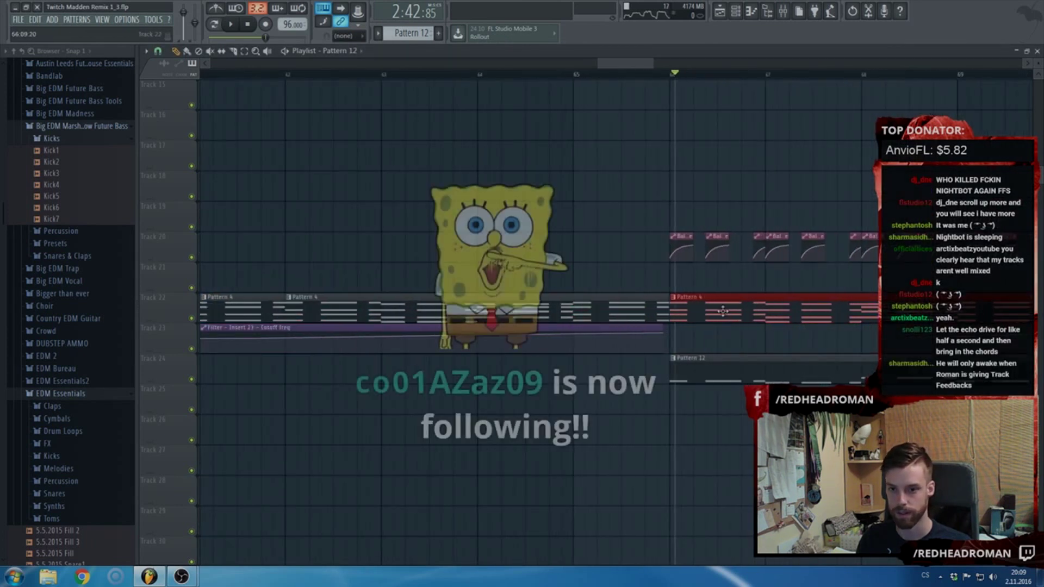
scroll(700, 354, "down", 2)
left_click(872, 368)
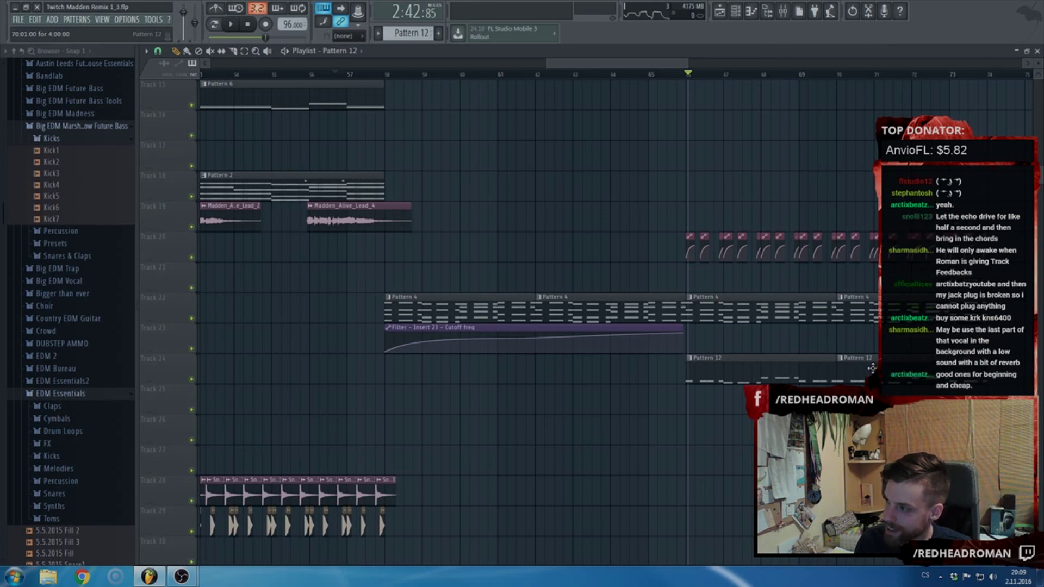
- Start playback and copy the drum clips on track 28 and below from bars 50–57 so that they start around bar 66
key("space")
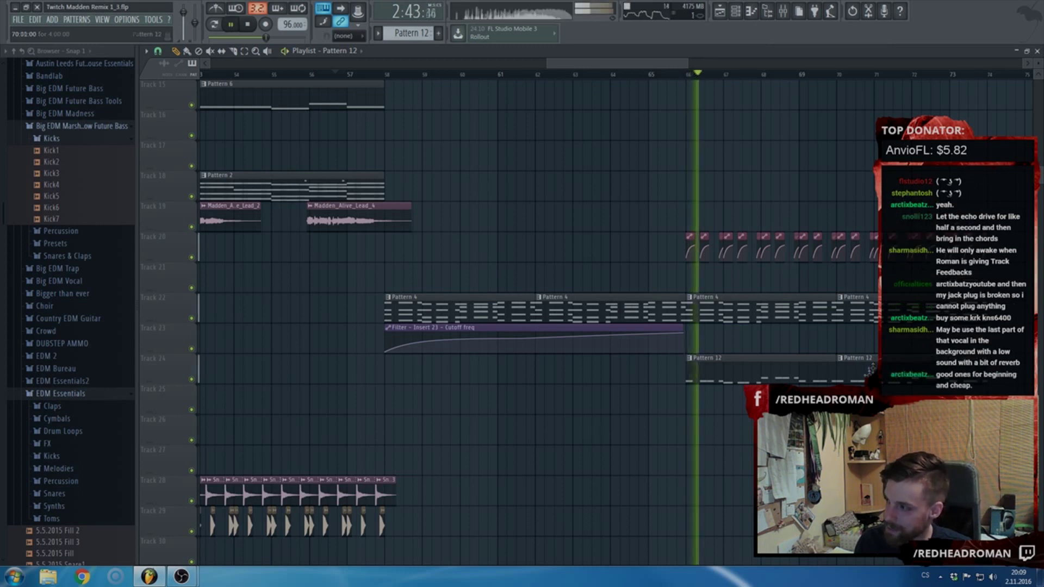
scroll(490, 326, "up", 6)
scroll(381, 380, "down", 2)
scroll(704, 388, "down", 7)
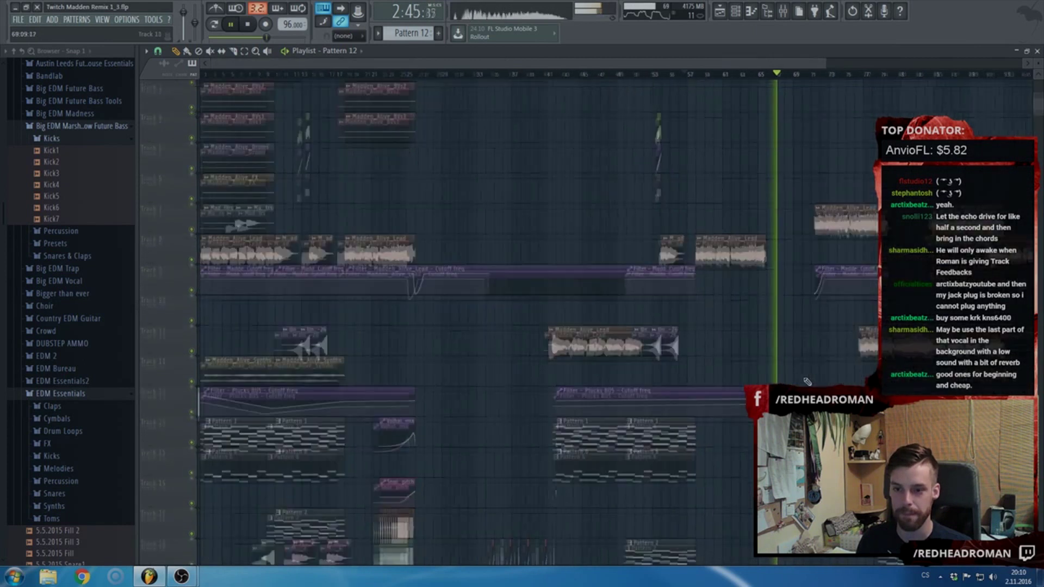
scroll(705, 388, "up", 2)
scroll(696, 381, "down", 2)
left_click_drag(710, 481, 329, 117)
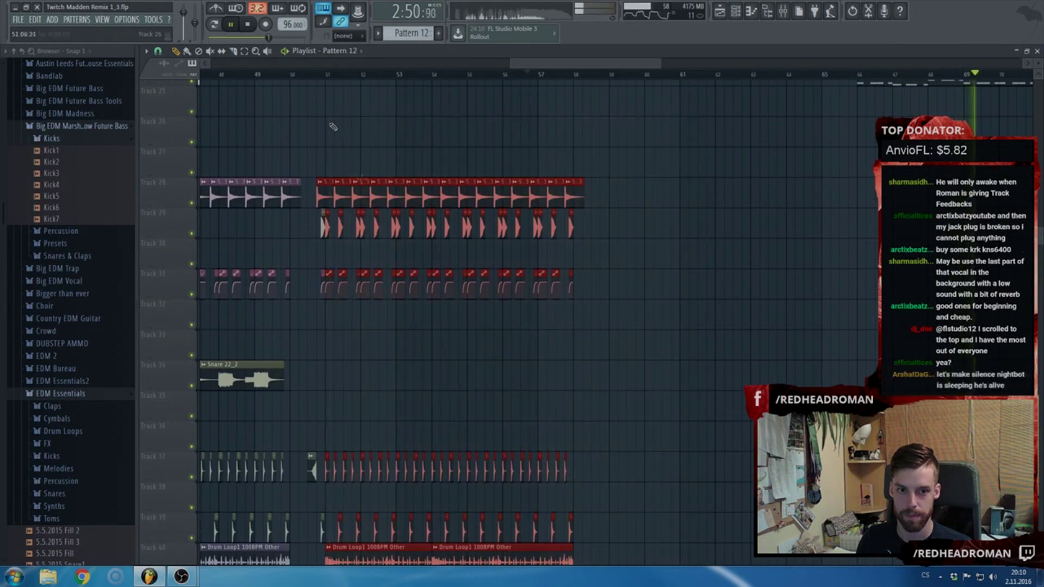
left_click(351, 199)
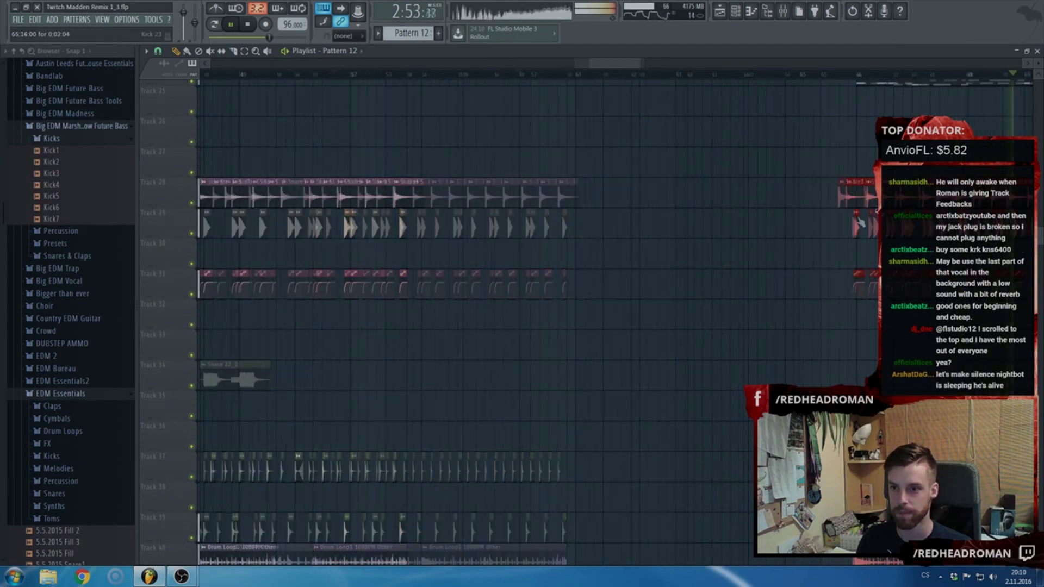
scroll(870, 212, "up", 4)
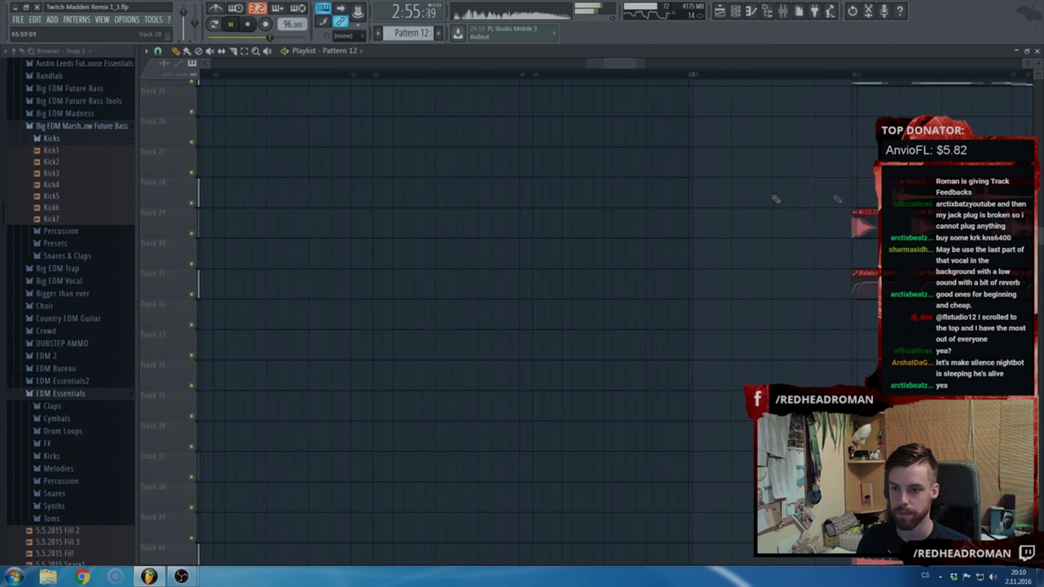
- Place another Madden_Alive_Lead copy on track 8 right behind the bar 58 clip, starting just before bar 66
scroll(776, 199, "down", 5)
scroll(816, 207, "up", 8)
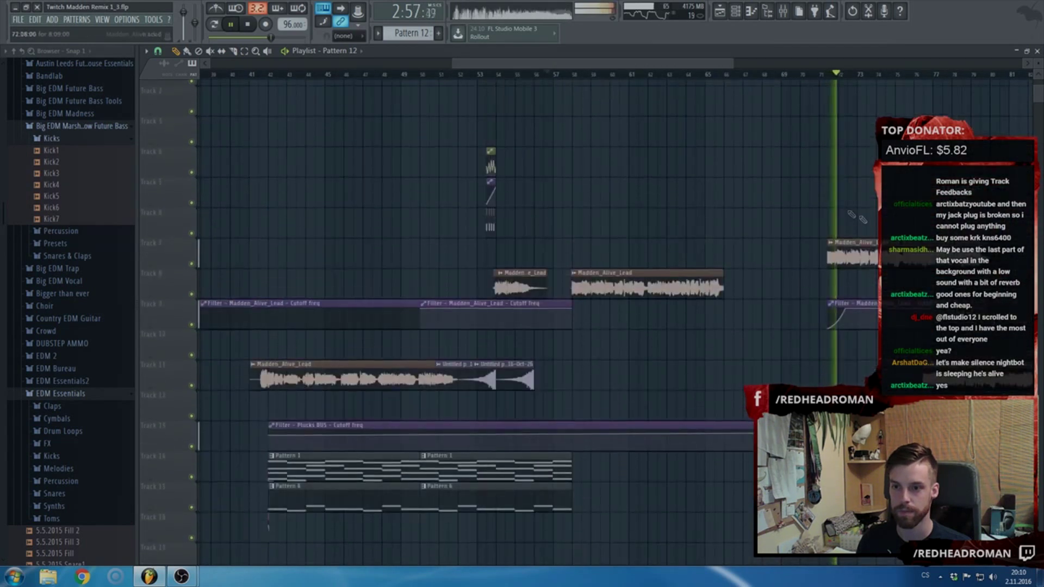
scroll(711, 284, "up", 3)
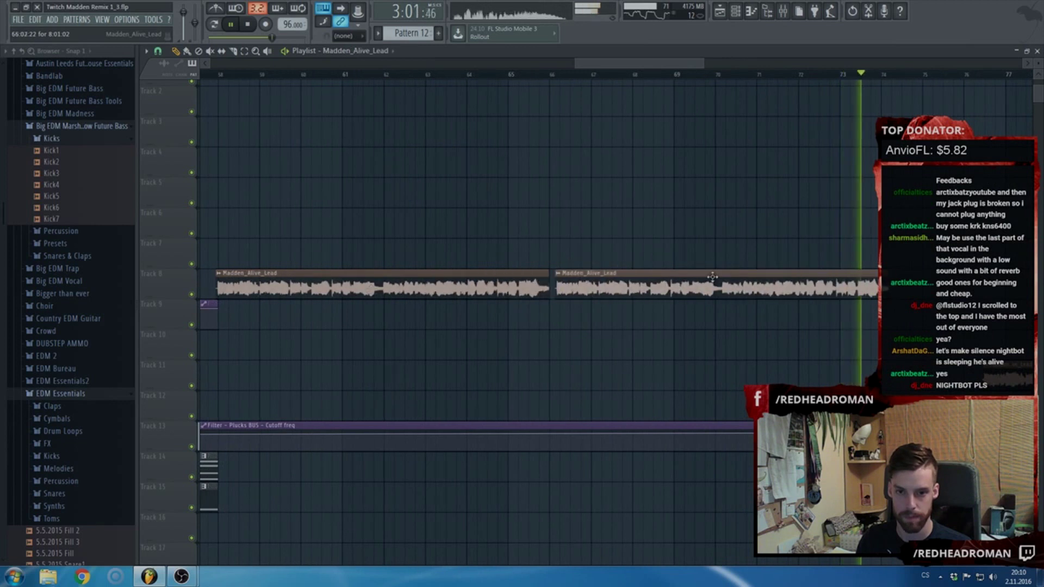
left_click_drag(712, 278, 703, 276)
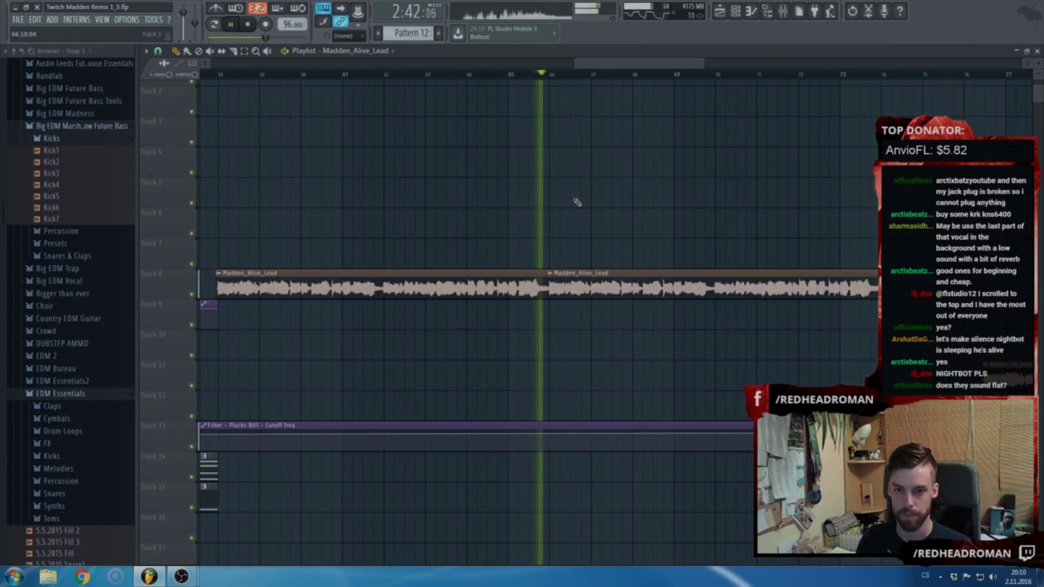
- Play the new section from around bar 66 and examine how the clips line up across the tracks
scroll(617, 271, "down", 9)
scroll(620, 272, "up", 3)
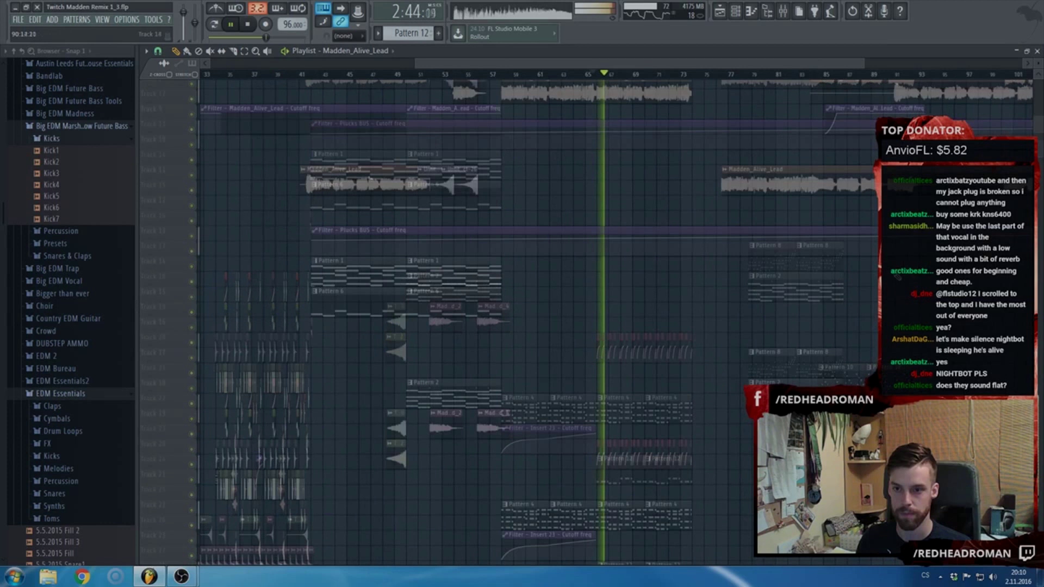
scroll(742, 264, "down", 3)
scroll(789, 316, "down", 4)
scroll(623, 382, "up", 6)
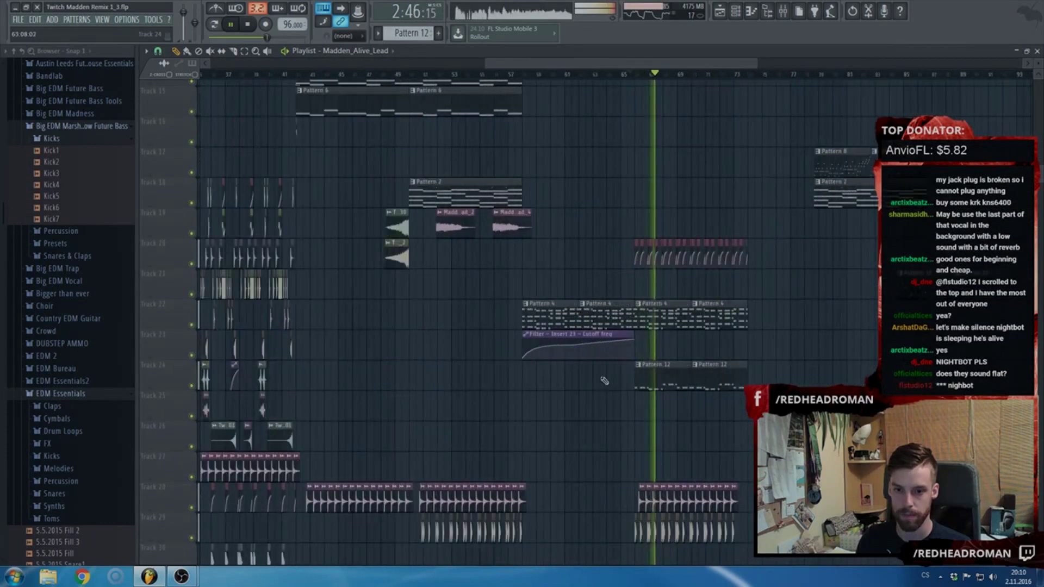
scroll(606, 357, "down", 4)
scroll(418, 300, "up", 2)
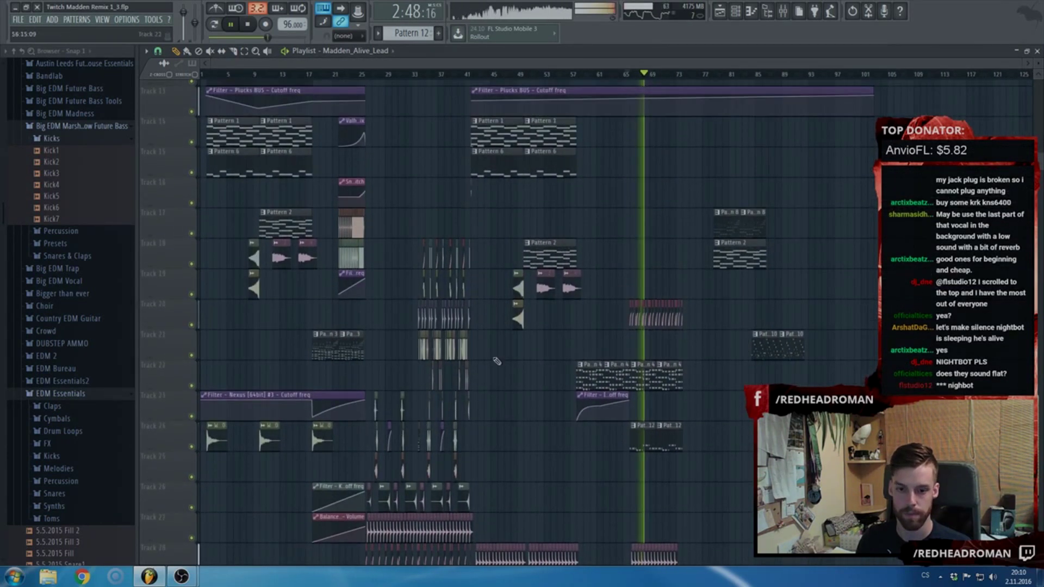
scroll(607, 409, "up", 3)
right_click(623, 411)
key("Escape")
- Copy the earlier build-up clips on tracks 14 to 19 together with both Pattern 3 clips on track 21, with Pattern 3 starting at bar 58
scroll(274, 333, "down", 4)
scroll(275, 334, "up", 2)
scroll(275, 333, "down", 2)
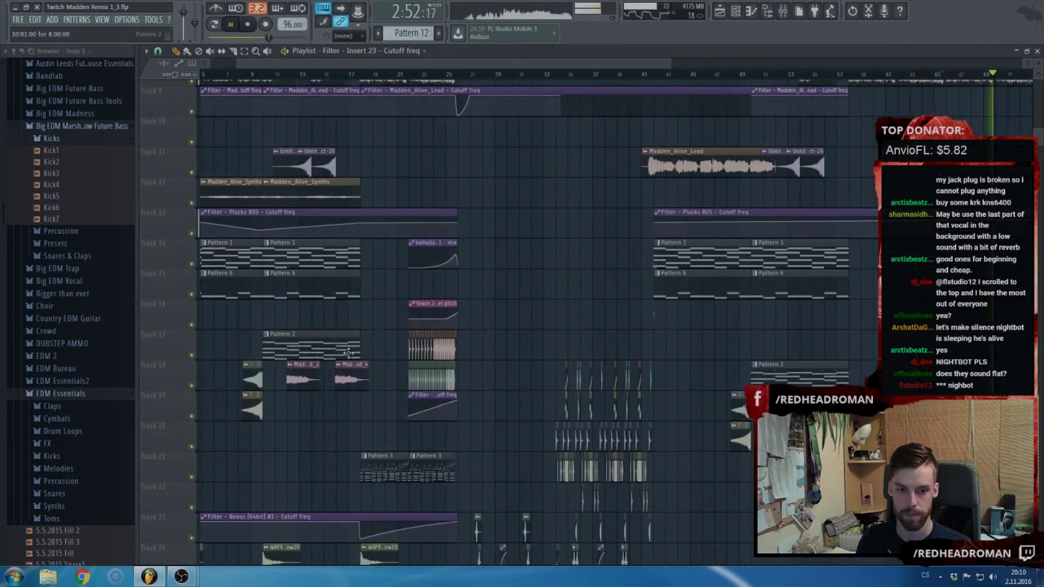
scroll(275, 334, "up", 3)
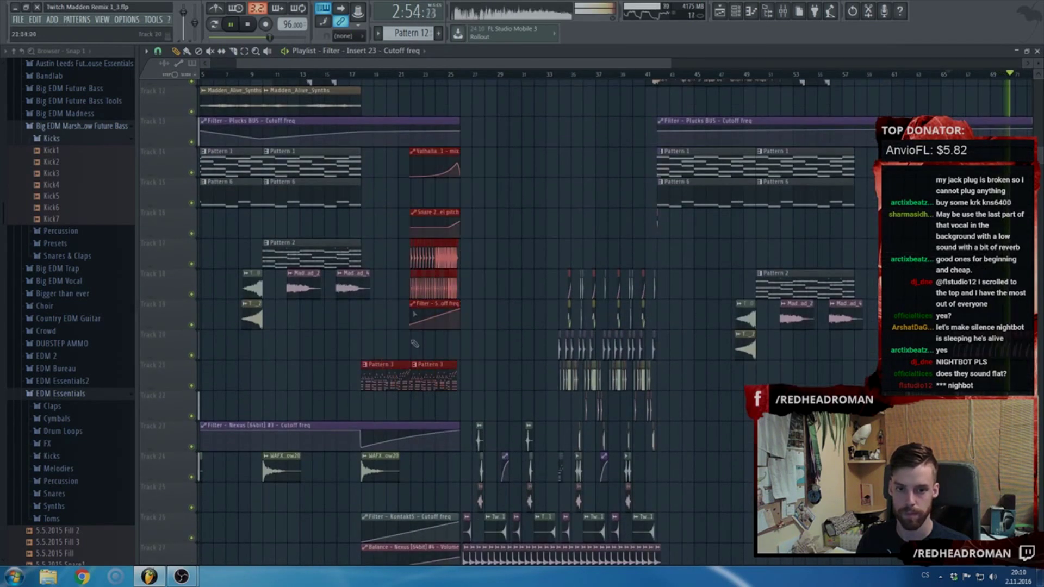
key("ctrl+b")
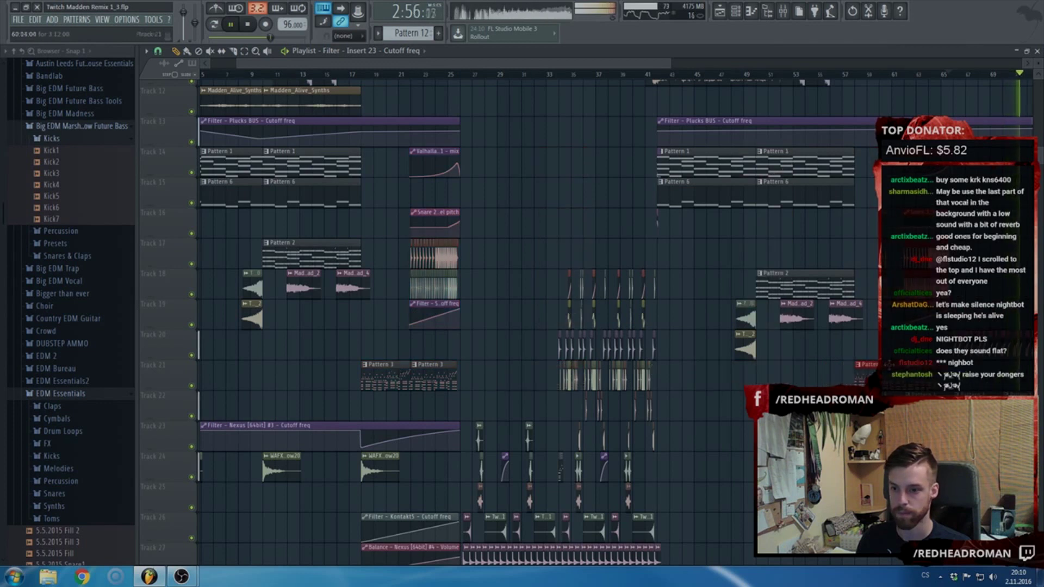
- Copy the three WAFXE2 Impact Low20 clips on track 24 so that they start at bars 42, 50 and 58
scroll(635, 370, "down", 3)
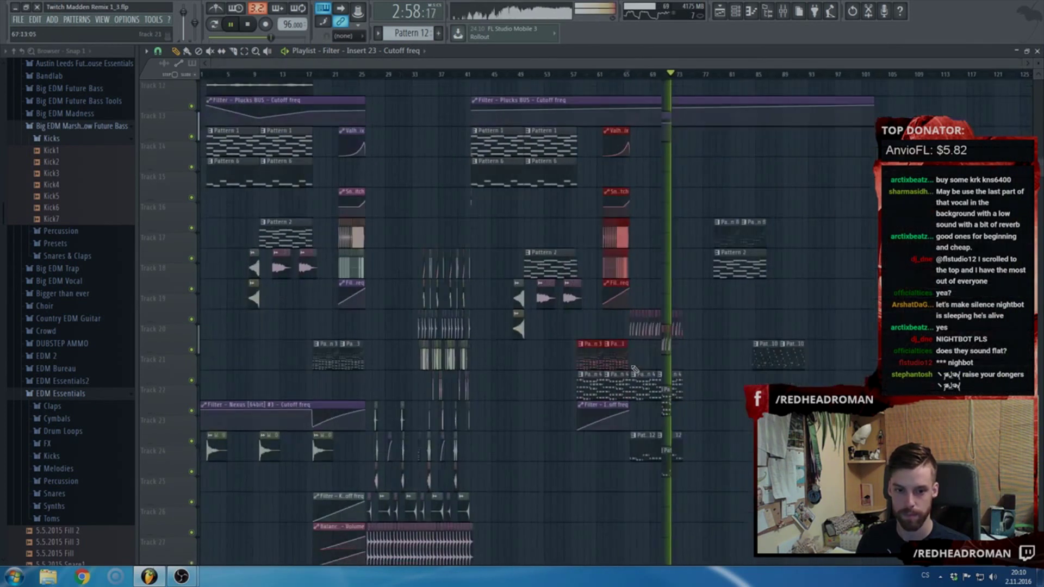
scroll(635, 370, "down", 3)
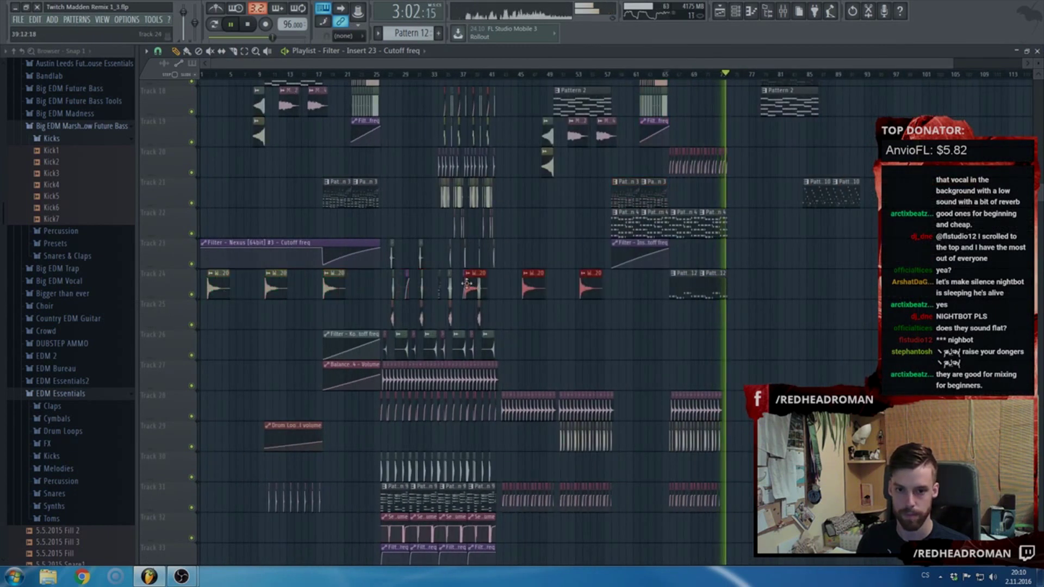
scroll(508, 284, "up", 5)
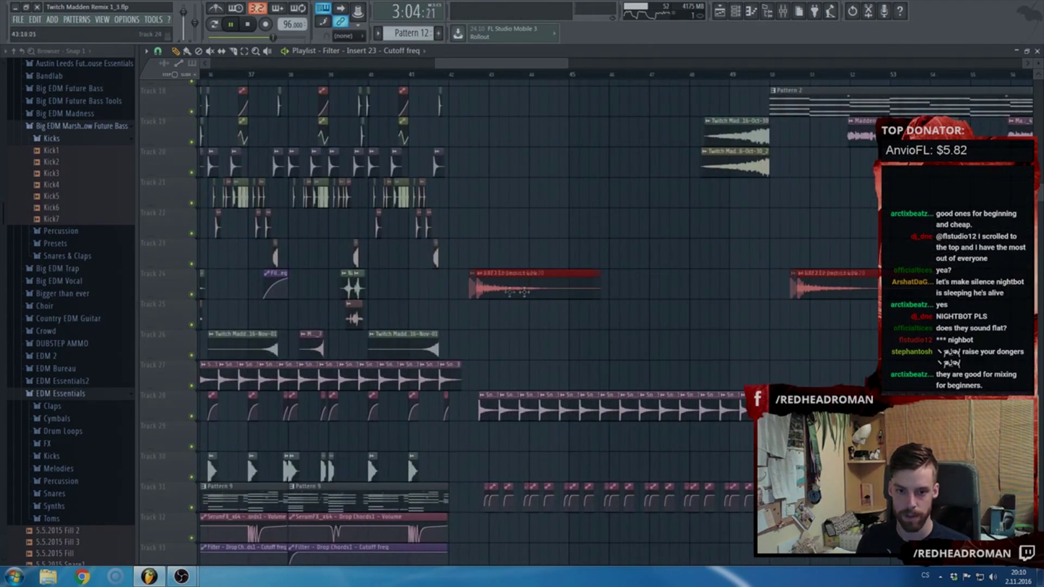
scroll(539, 292, "down", 3)
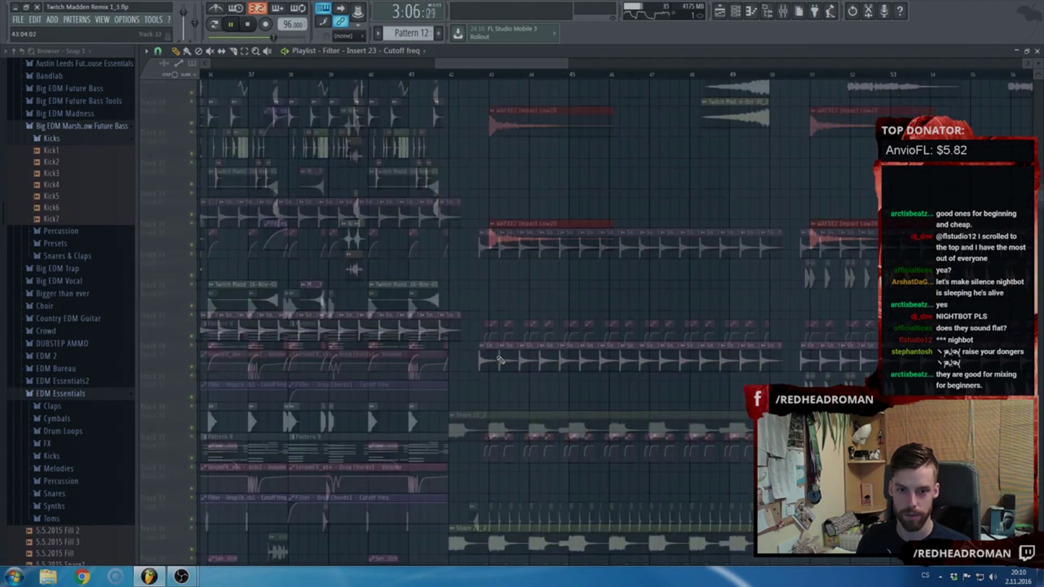
scroll(539, 292, "up", 5)
left_click_drag(539, 292, 455, 284)
- Stop playback and copy the intro's sweep, crash, WAFXE2 White Noise Riser5 and Pattern 5 clips to tracks 33–36, with risers at bars 50 and 58
scroll(451, 284, "down", 5)
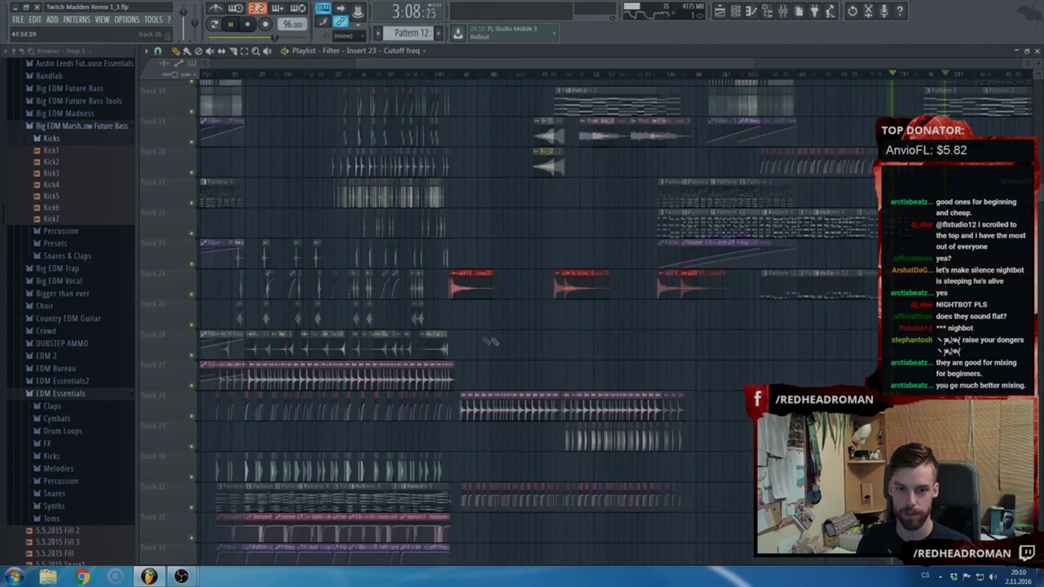
scroll(386, 375, "down", 3)
key("space")
scroll(386, 375, "down", 3)
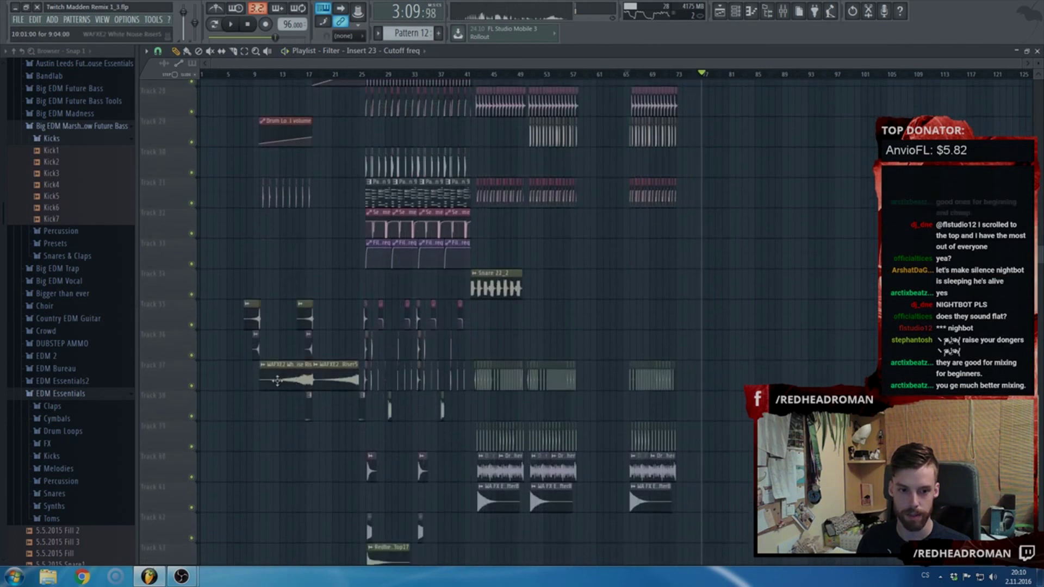
left_click_drag(260, 334, 235, 390)
left_click_drag(329, 296, 331, 296)
scroll(269, 307, "up", 3)
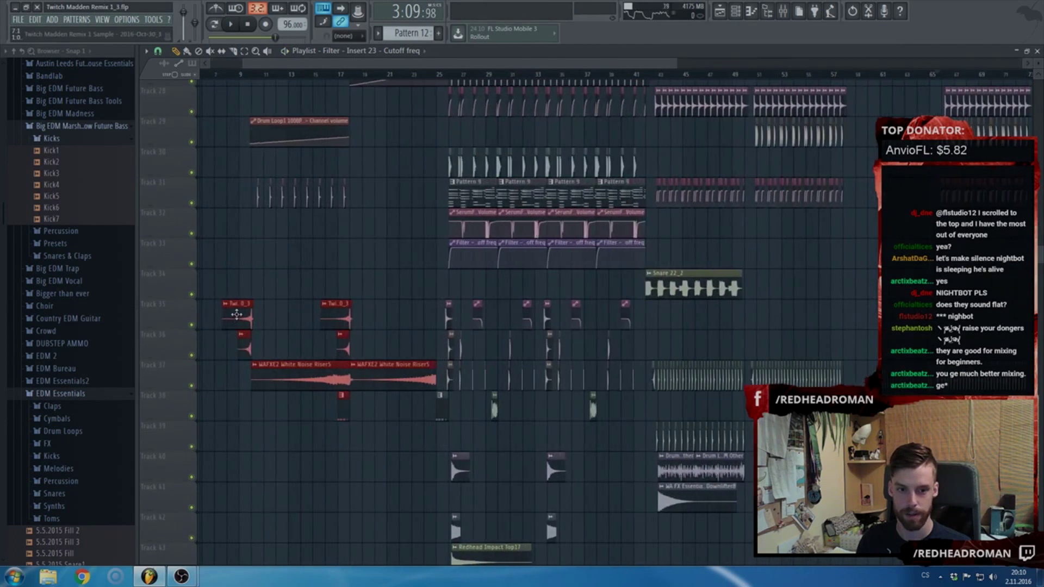
scroll(740, 249, "up", 2)
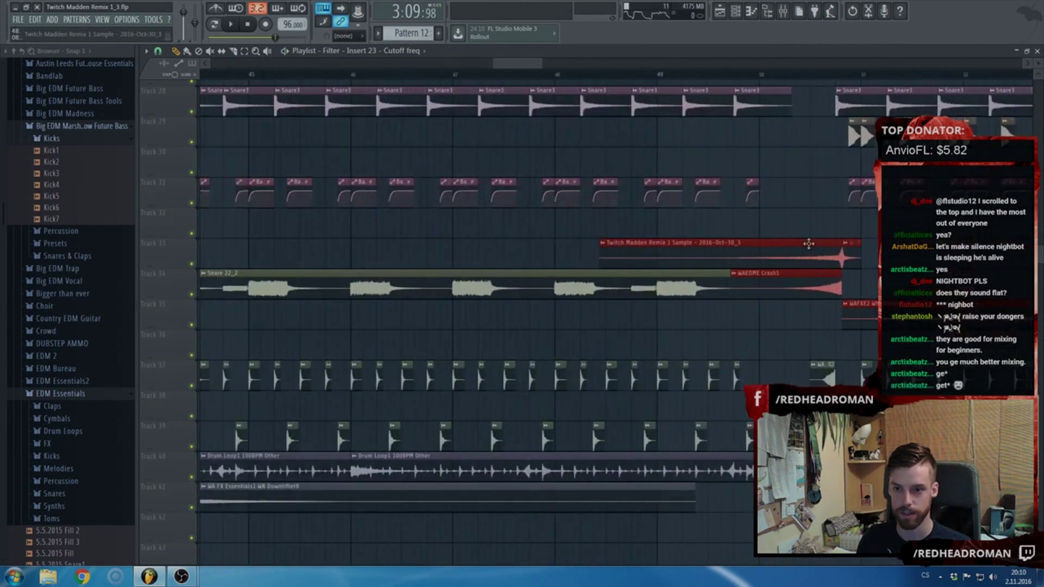
scroll(749, 288, "up", 3)
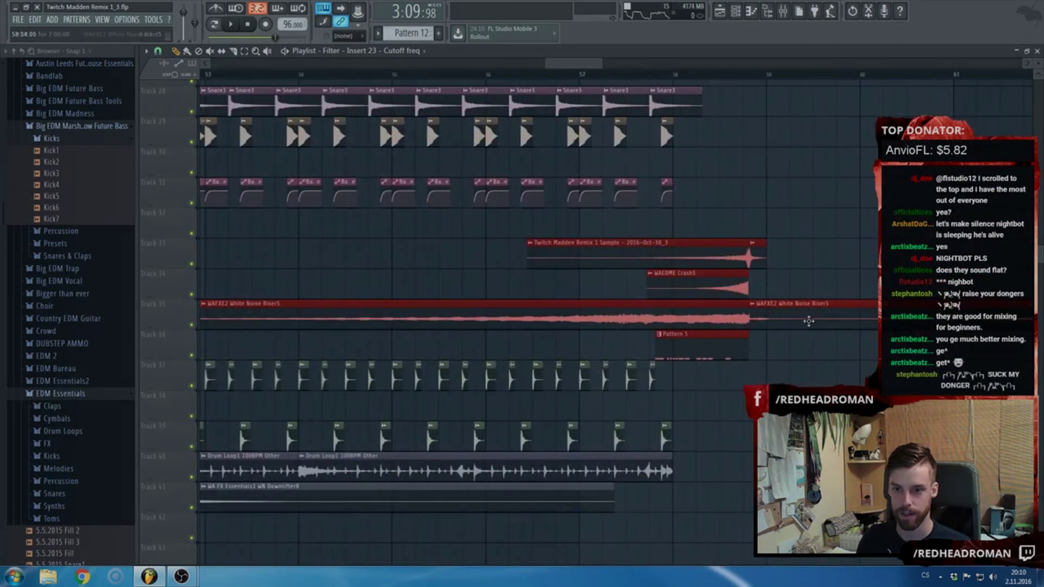
- Play the song from about bar 50 and examine how the copied impacts, sweeps and risers line up with the drums
key("space")
scroll(533, 132, "down", 1)
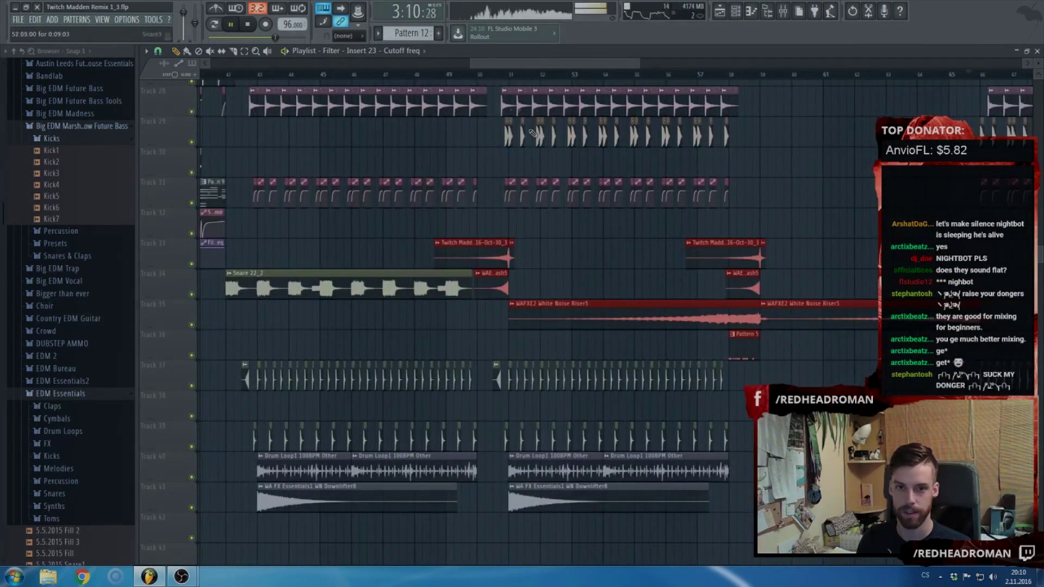
left_click(484, 81)
scroll(585, 309, "up", 5)
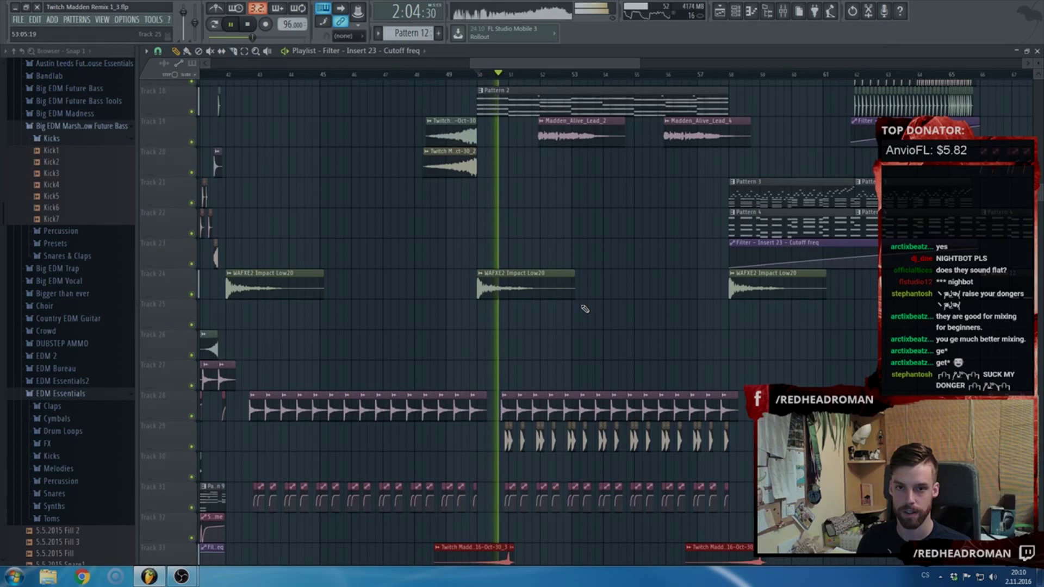
scroll(585, 309, "down", 3)
scroll(524, 366, "up", 3, "ctrl")
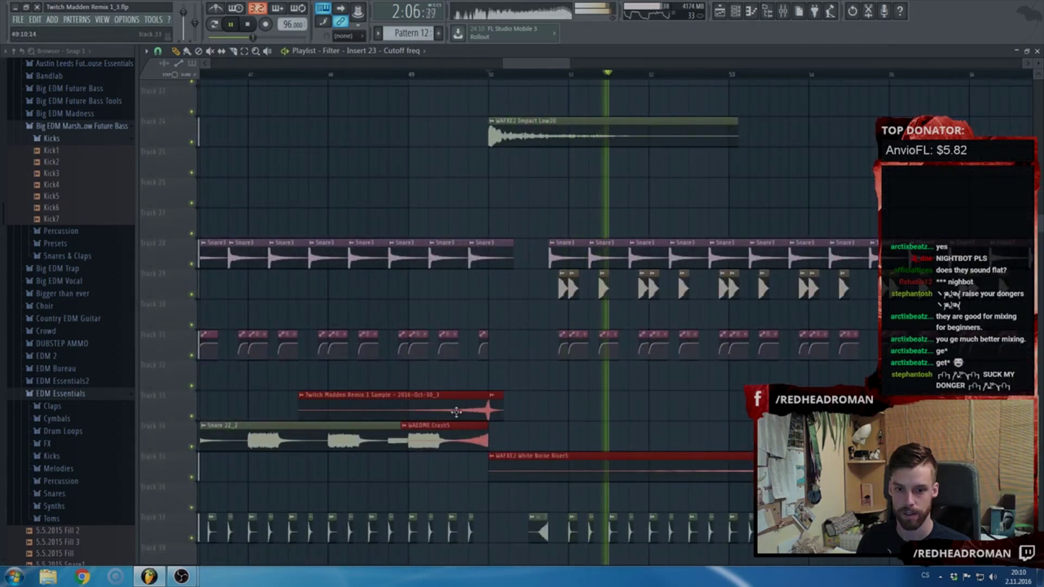
scroll(456, 411, "down", 4, "ctrl")
scroll(712, 403, "up", 3)
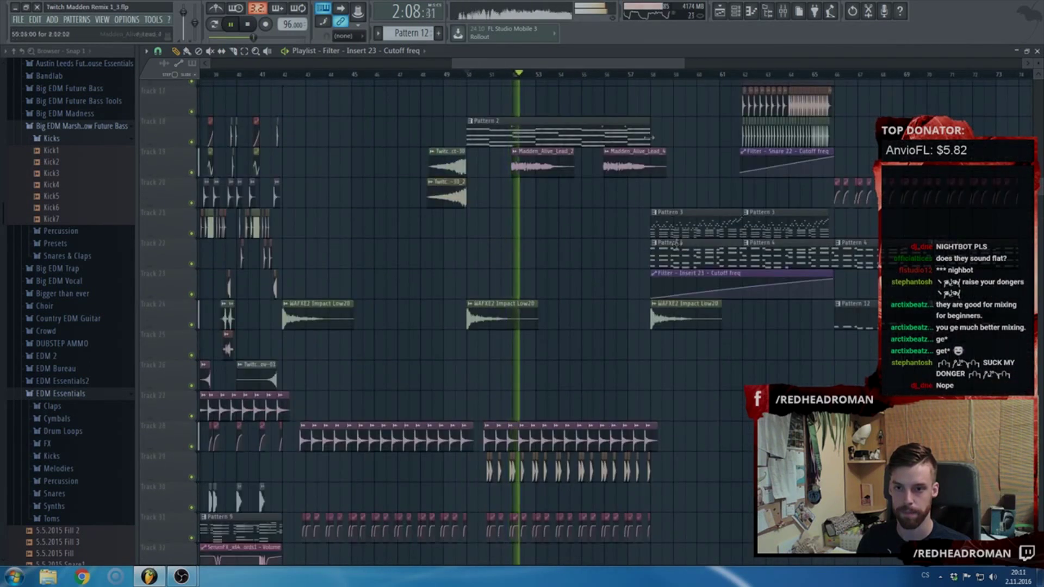
scroll(675, 244, "down", 6)
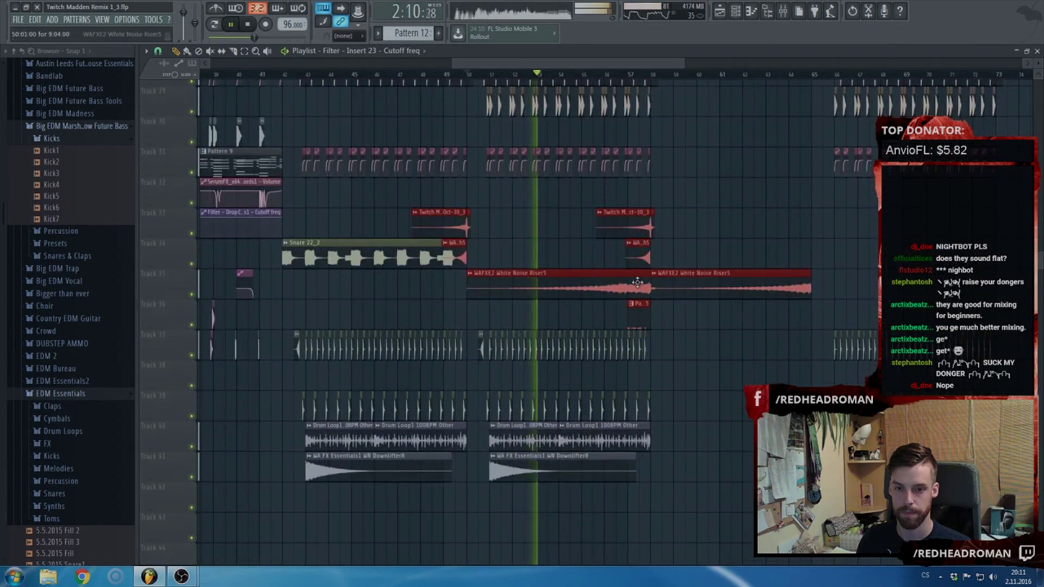
scroll(637, 283, "up", 3)
scroll(571, 288, "up", 2, "ctrl")
- Make a unique copy of a Kick 23 clip and place it on track 30 at bar 51, beneath the original kick
double_click(521, 291)
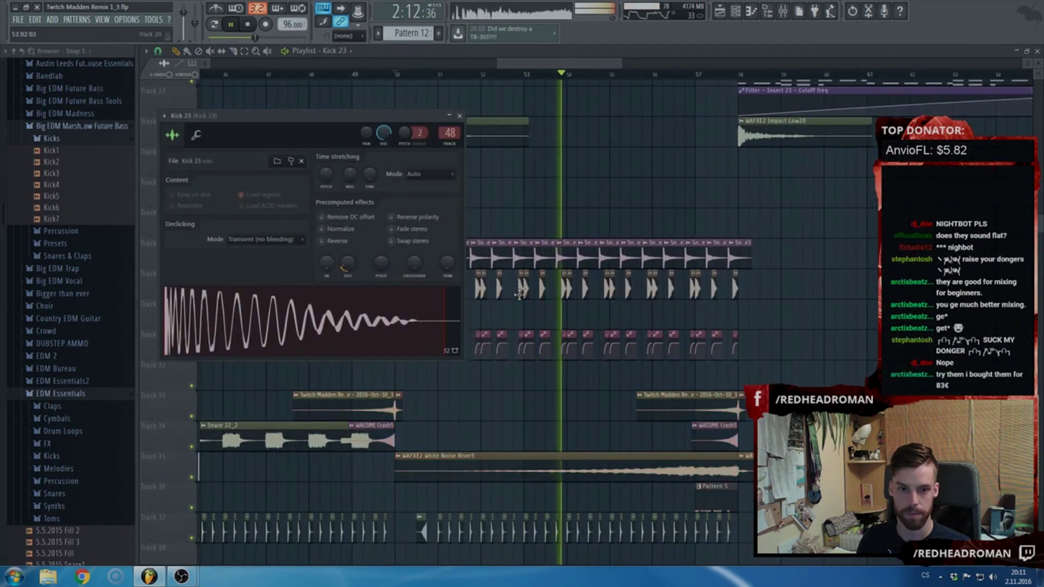
right_click(315, 309)
left_click(348, 334)
left_click_drag(874, 77, 463, 388)
scroll(463, 387, "up", 2, "ctrl")
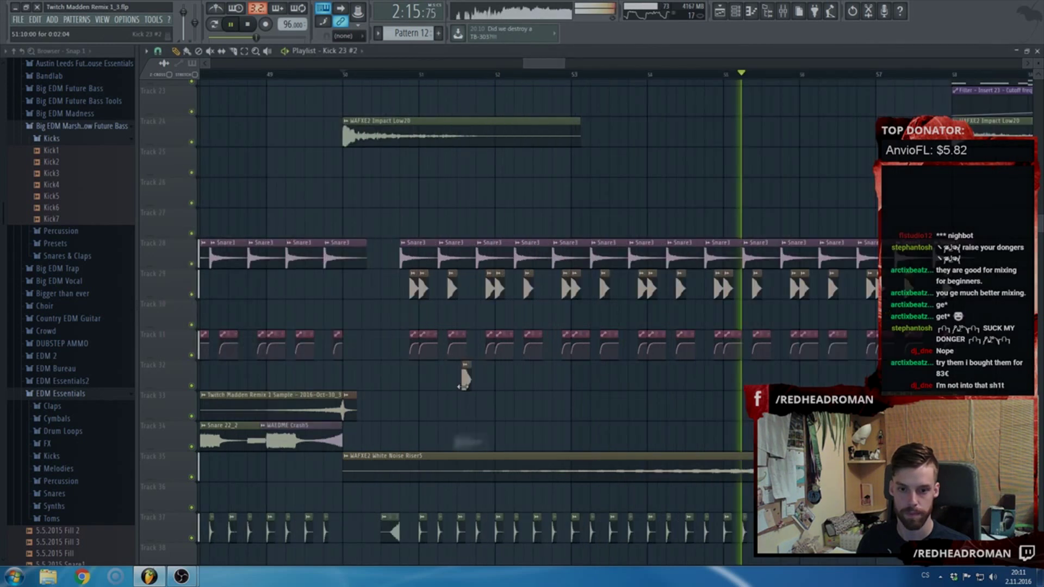
scroll(441, 403, "up", 5, "ctrl")
scroll(590, 380, "down", 6, "ctrl")
left_click_drag(596, 380, 556, 318)
scroll(555, 318, "up", 3, "ctrl")
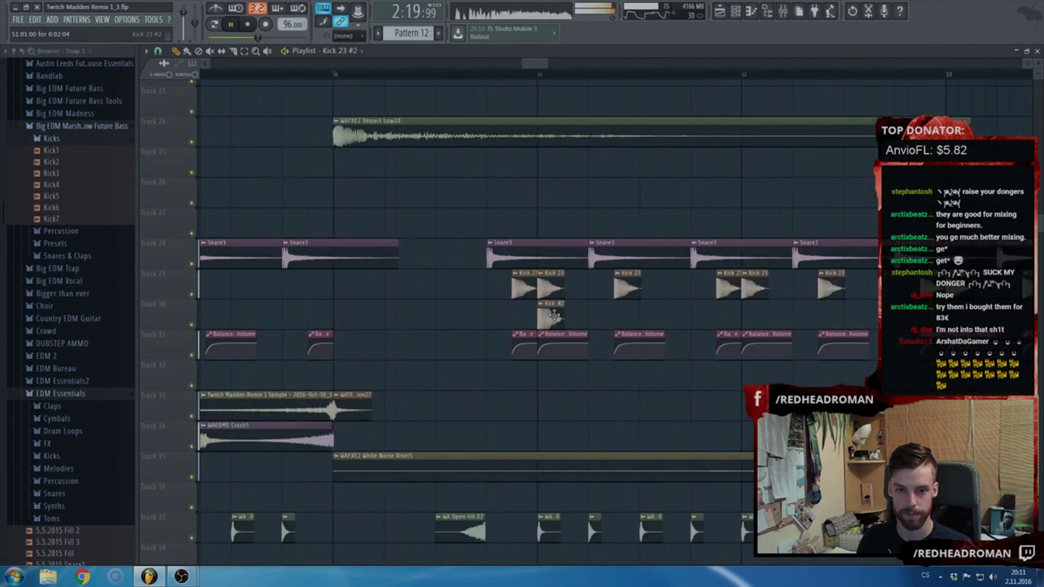
- Route the unique kick to its own mixer track and load FabFilter Pro-Q 2 in effect slot 5
double_click(554, 317)
key("ctrl+l")
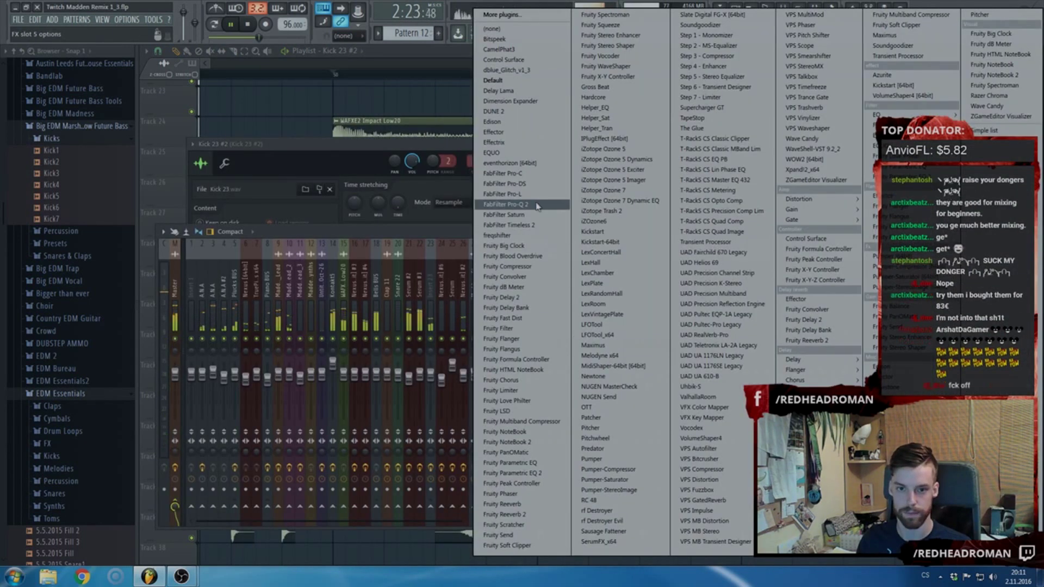
left_click(522, 205)
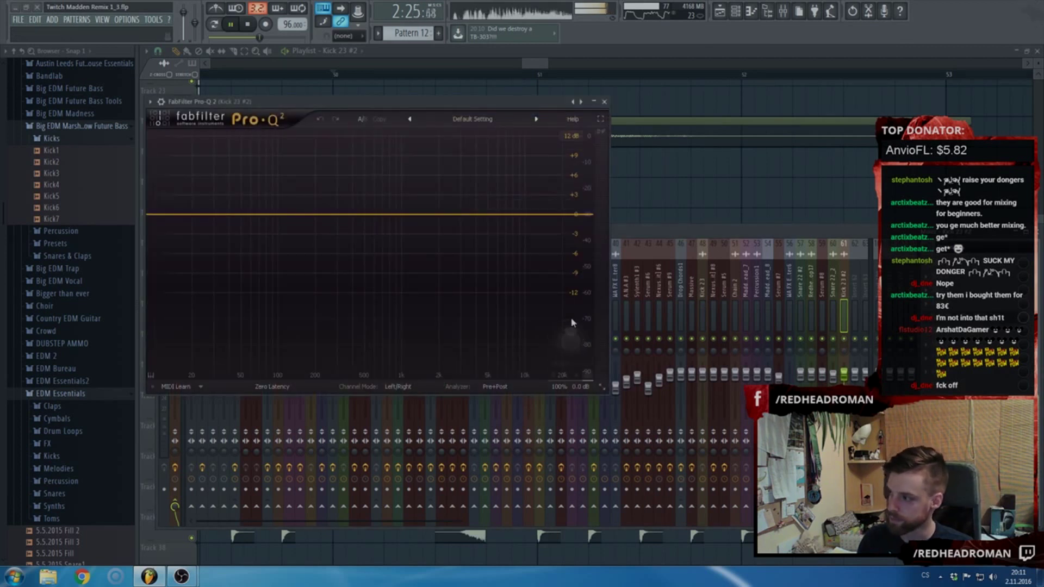
- Try a high cut band with a lowered frequency on the unique kick and compare it with the flat equalizer state
left_click(527, 214)
left_click(363, 336)
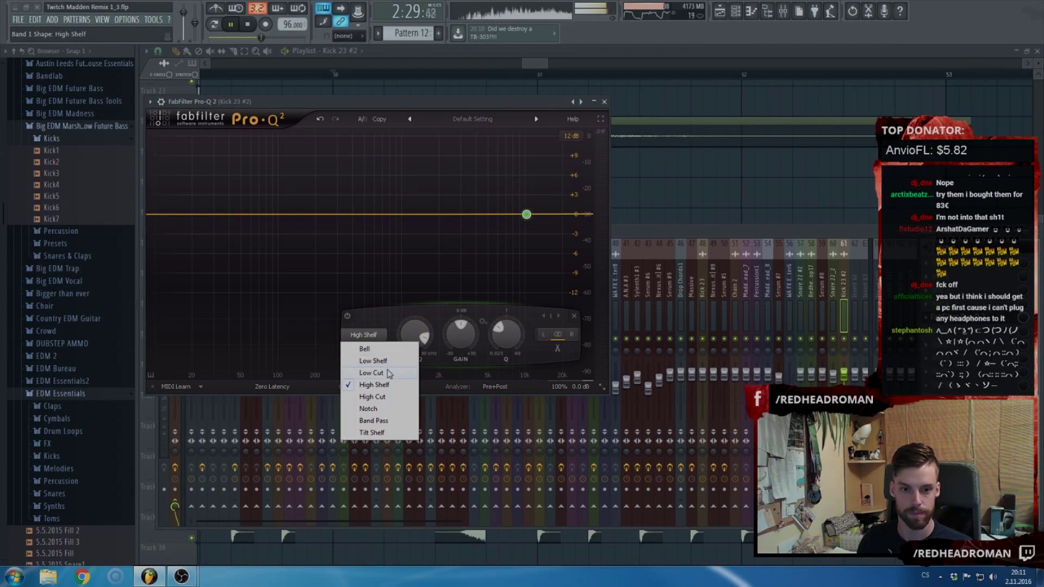
left_click(382, 398)
left_click_drag(527, 278, 416, 281)
left_click(302, 235)
left_click(366, 120)
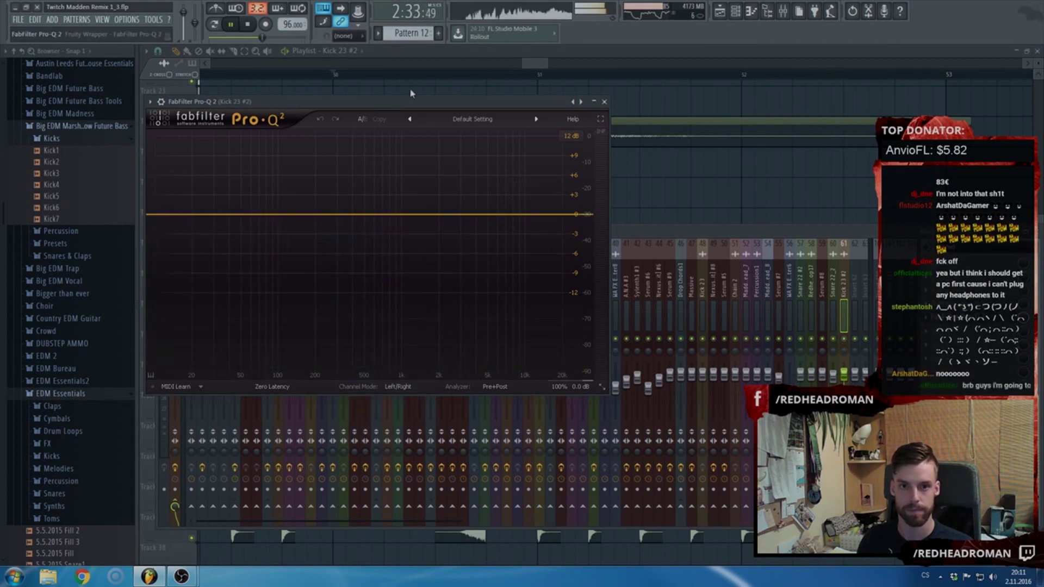
- Repeat the unique kick clip along track 30 from bar 51 to just before bar 55, following the rhythm of the track 29 kicks
left_click(468, 52)
scroll(474, 234, "down", 3)
scroll(544, 271, "up", 2)
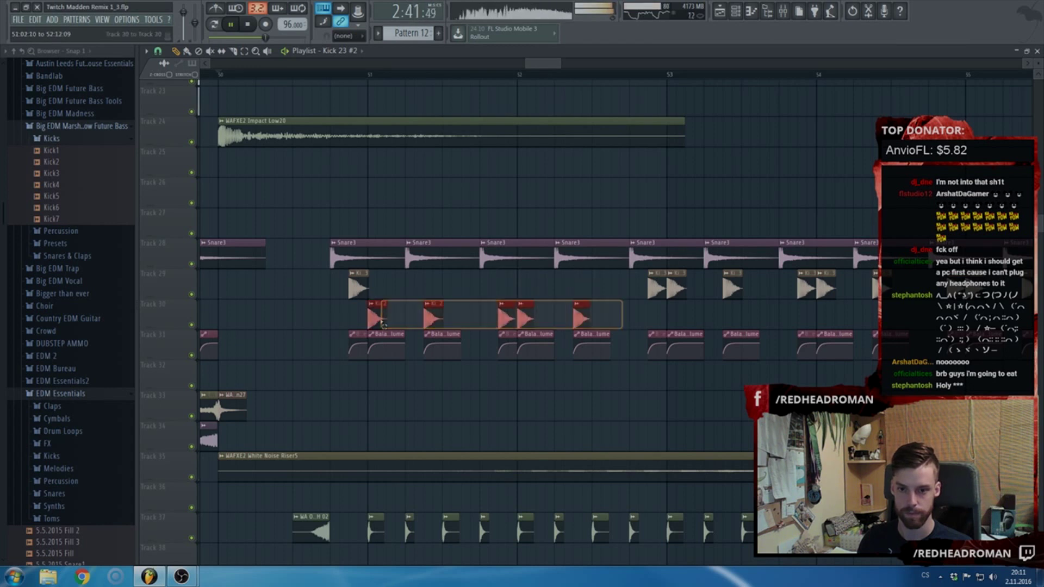
left_click(640, 324)
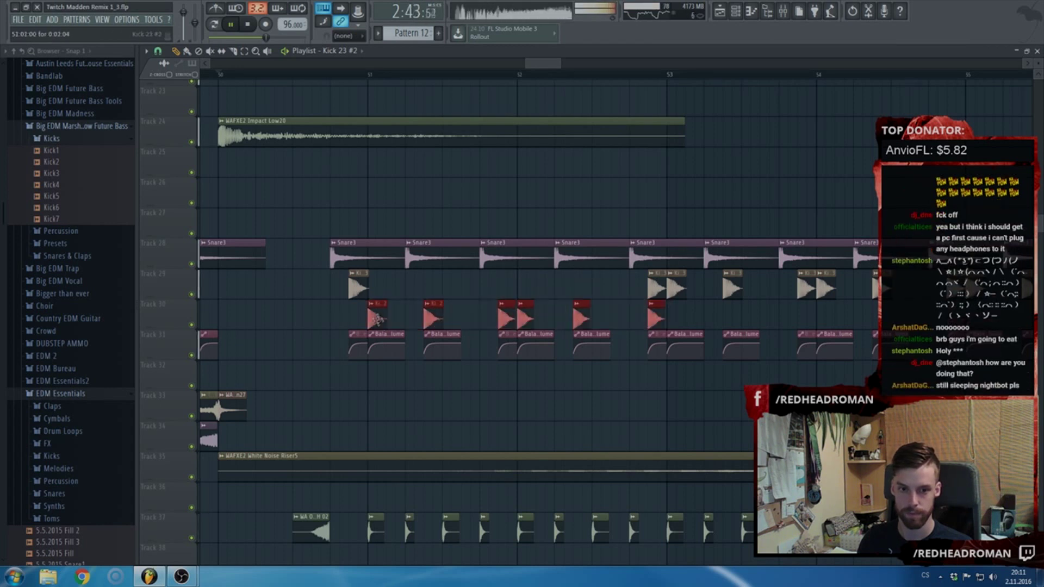
left_click_drag(683, 322, 675, 322)
scroll(598, 321, "down", 3)
scroll(761, 313, "up", 2)
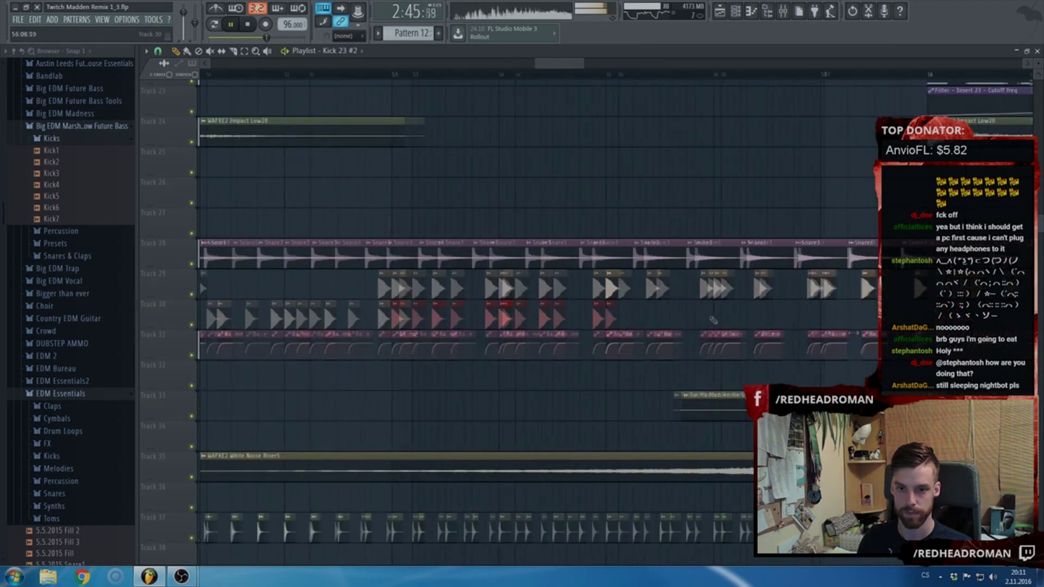
- Delete the original Kick 23 clips on track 29 between bars 53 and 55
right_click(374, 288)
right_click(497, 289)
right_click(539, 288)
right_click(592, 288)
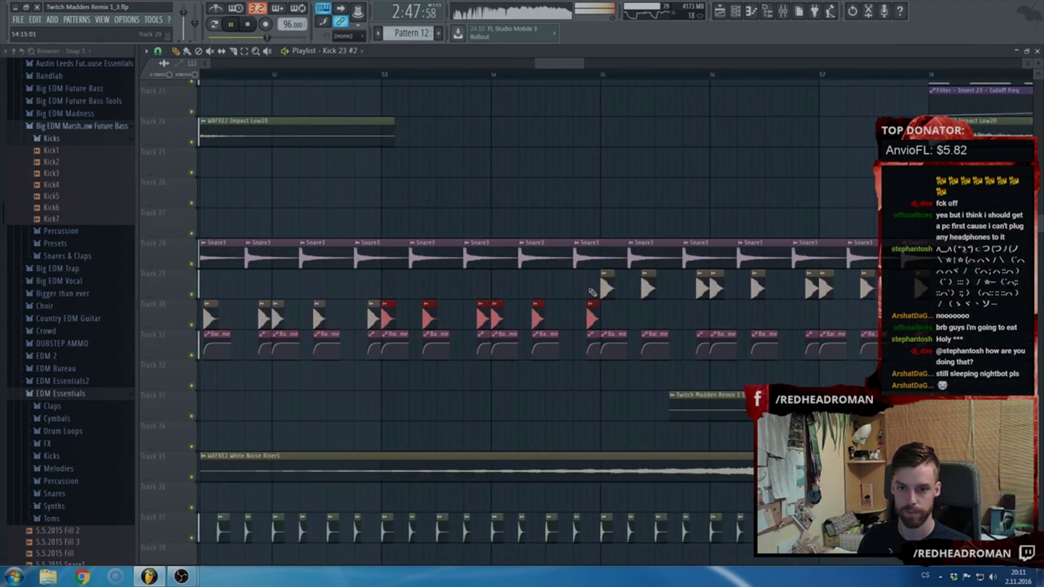
- Copy the kick block on track 30 to fill bars 55 to 58 and delete the original kicks above it on track 29
scroll(593, 297, "down", 2)
left_click_drag(597, 318, 619, 318)
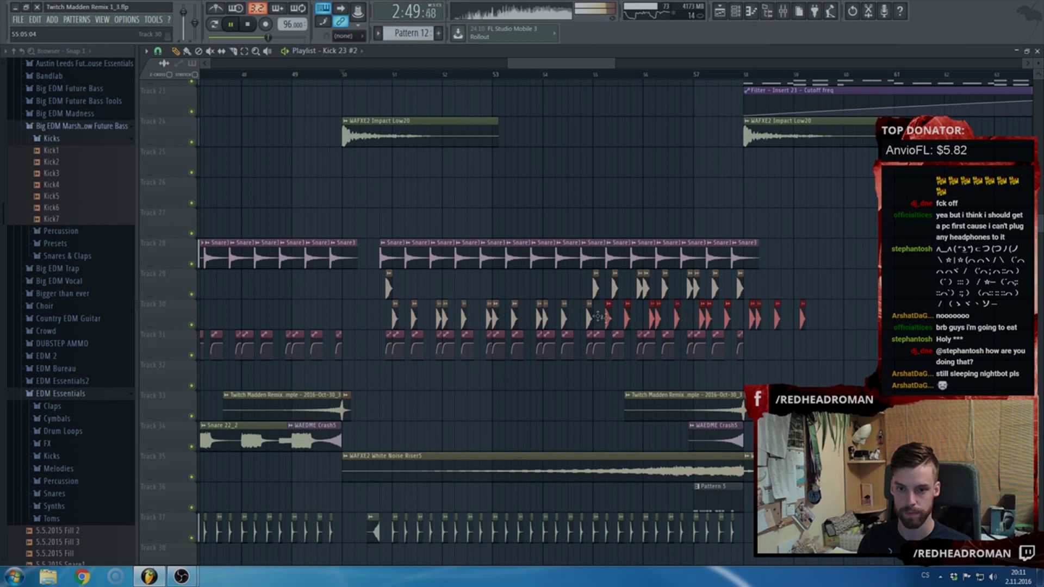
scroll(598, 318, "up", 2)
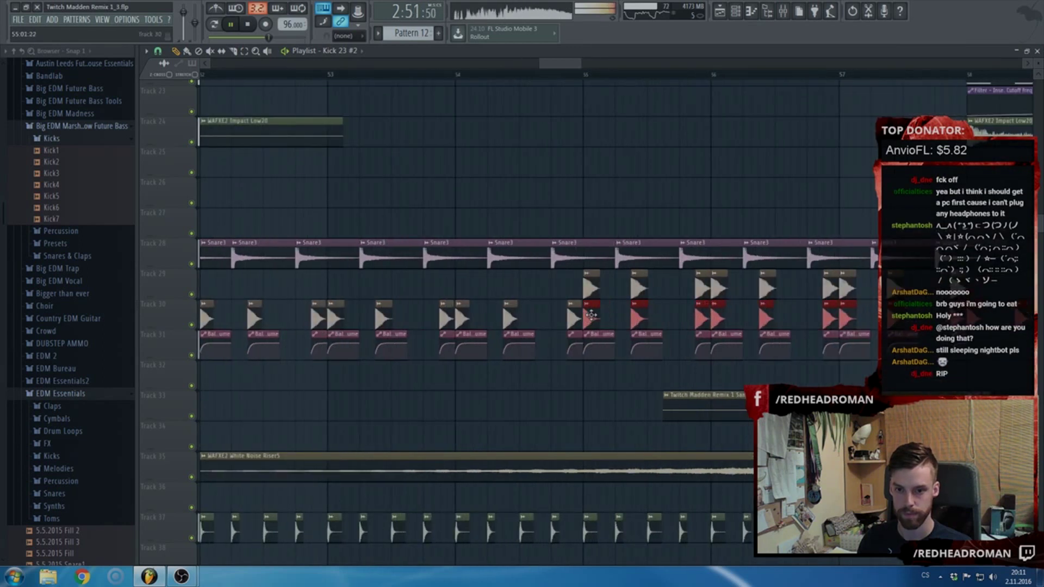
right_click(589, 293)
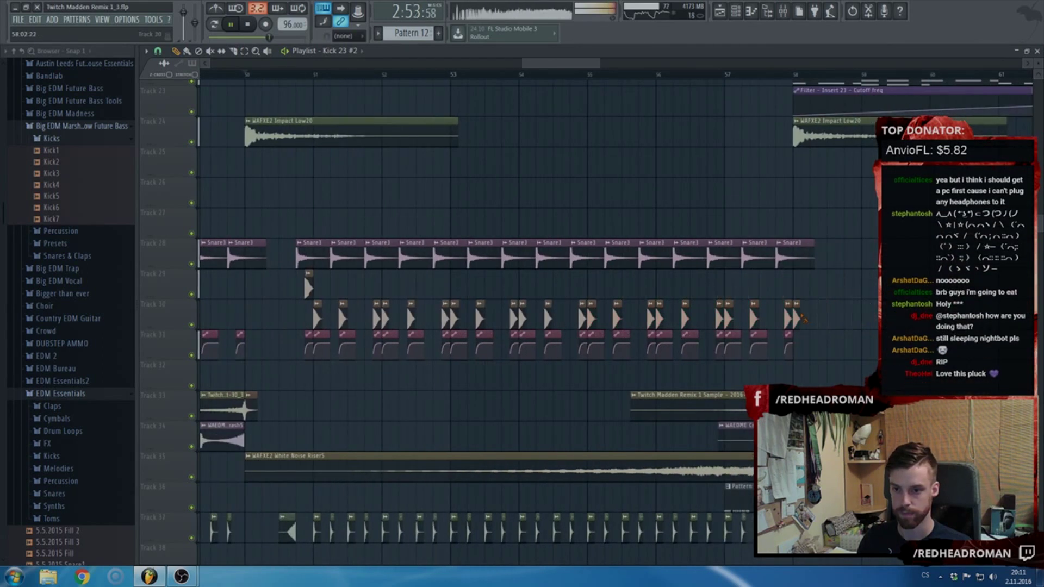
- Stop playback and examine which instruments Pattern 4 and Pattern 3 use in the channel rack
scroll(669, 314, "down", 6)
key("space")
scroll(838, 305, "up", 3)
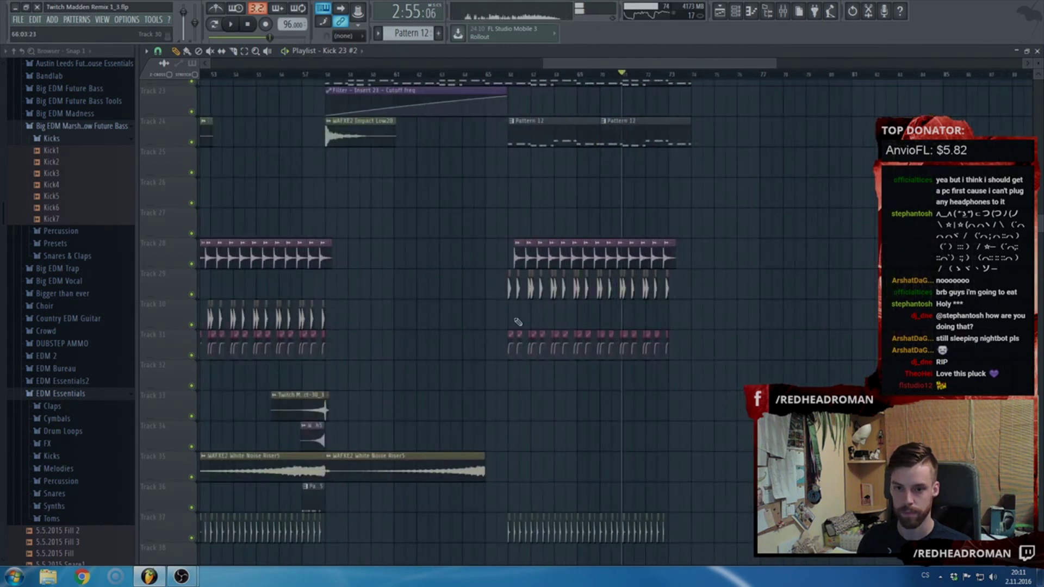
scroll(544, 312, "up", 3)
double_click(481, 254)
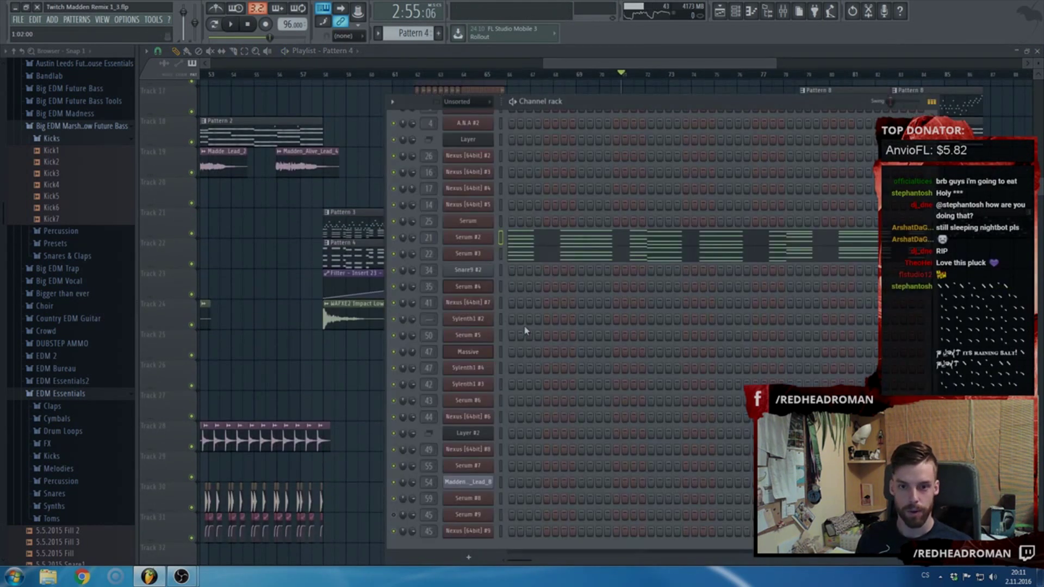
left_click_drag(576, 65, 466, 75)
scroll(418, 226, "down", 5)
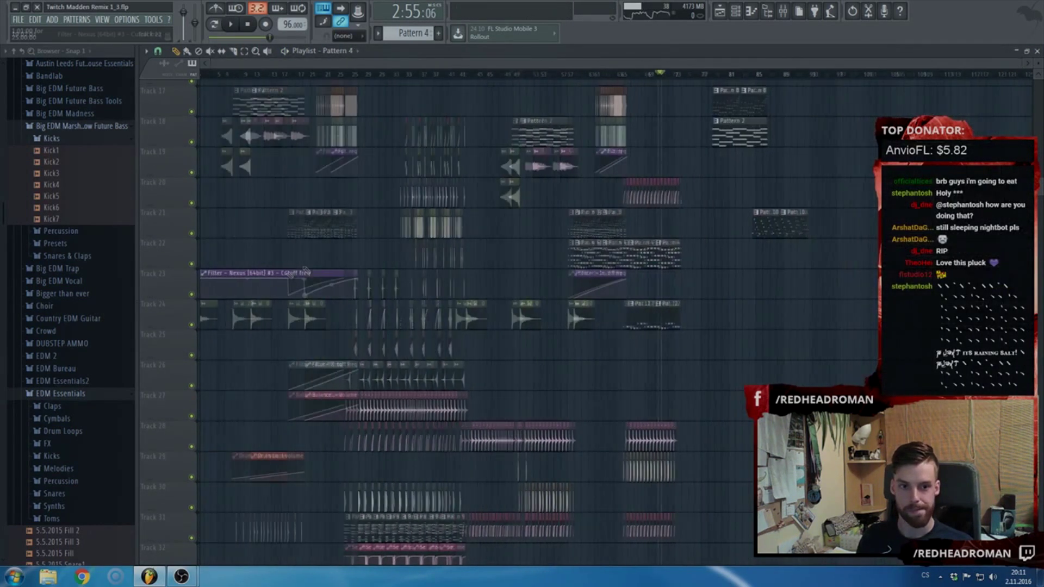
scroll(254, 273, "up", 3)
scroll(254, 273, "down", 4)
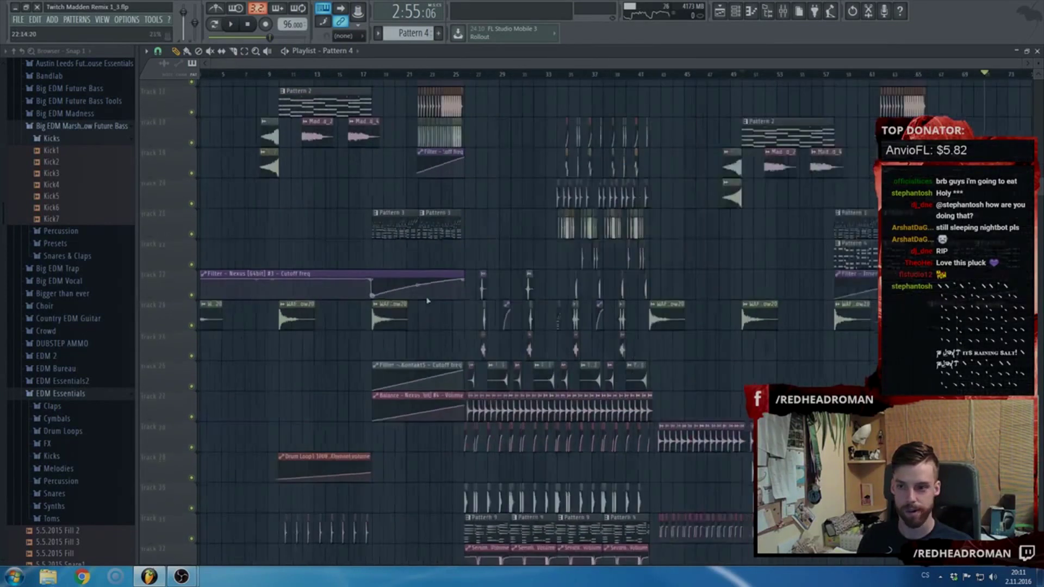
double_click(596, 220)
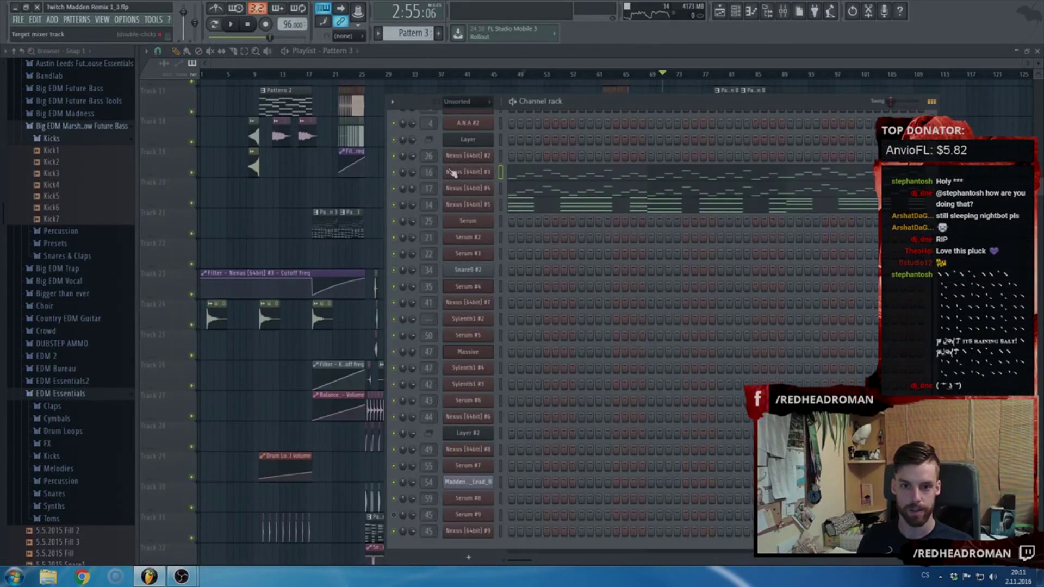
key("F6")
- Play from bar 58 and delete the loose Pattern 4 clip and the track 22 Pattern 4 clip that starts at bar 62
scroll(521, 273, "up", 5)
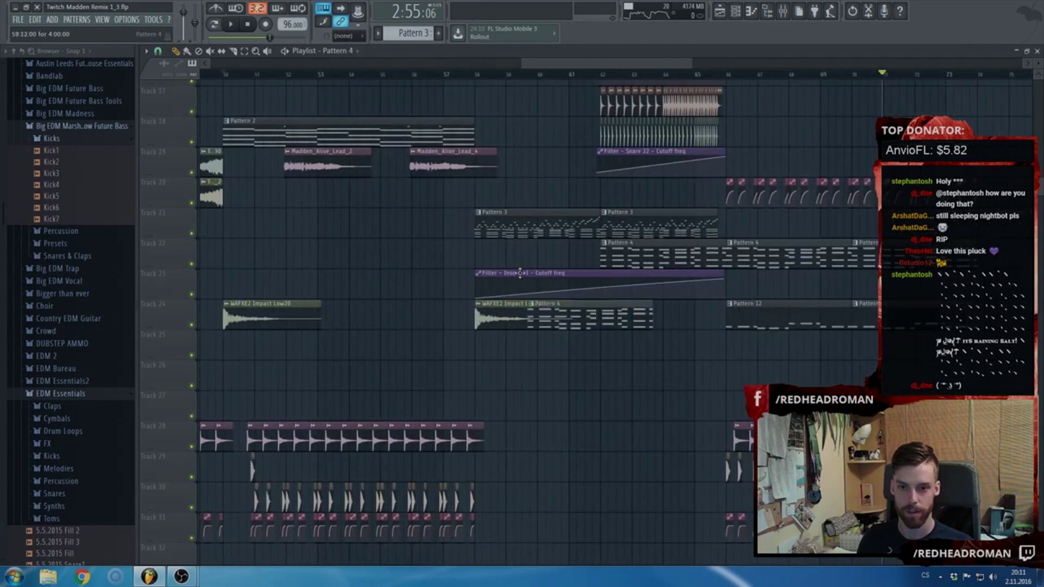
left_click(471, 74)
key("space")
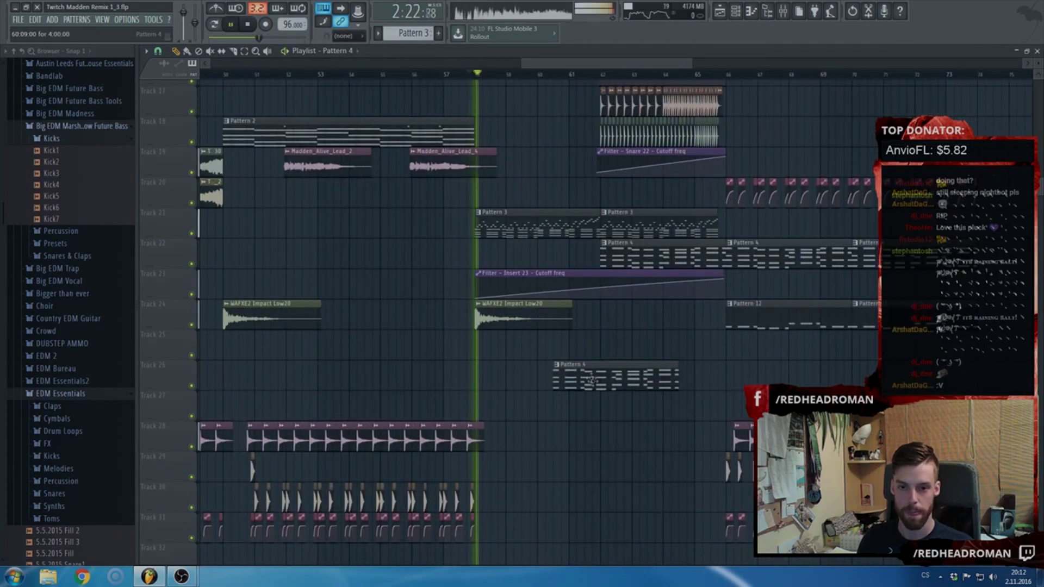
right_click(598, 386)
scroll(604, 381, "up", 3)
right_click(617, 355)
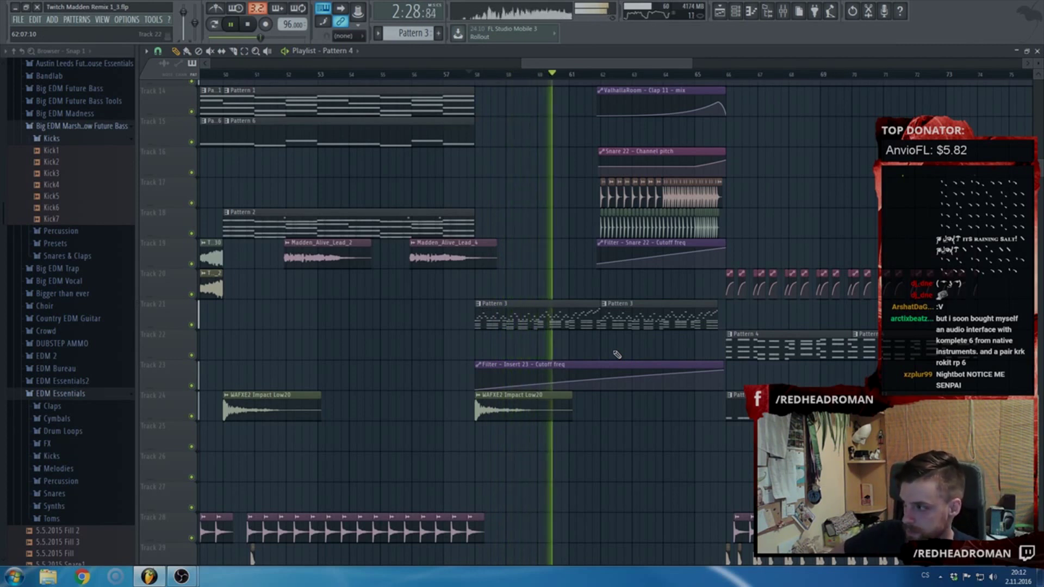
- Delete the leftover Pattern 8, Pattern 2 and Pattern 10 clips on tracks 17, 18 and 21 after bar 78
scroll(613, 335, "down", 4)
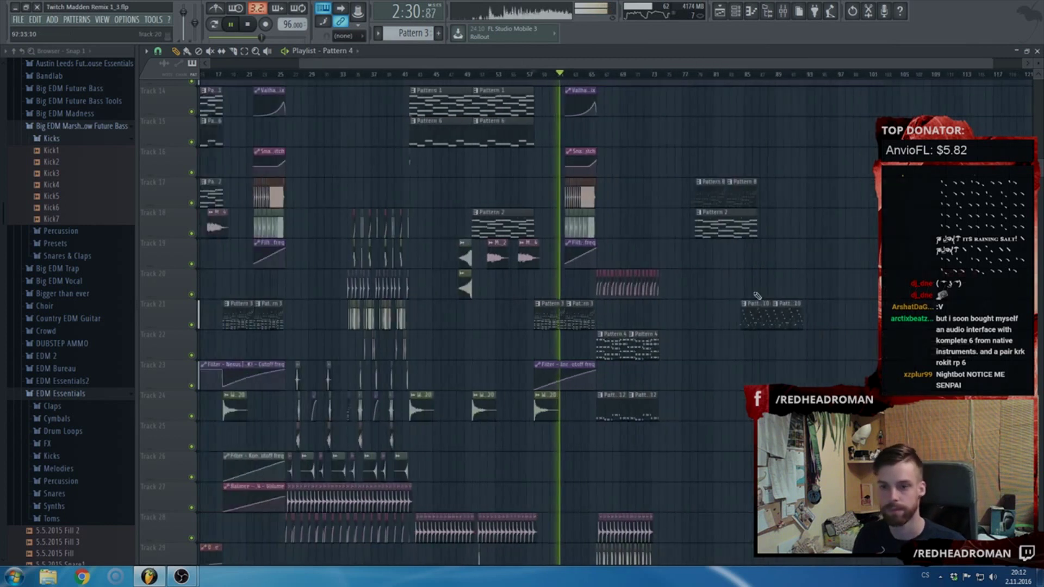
scroll(827, 336, "up", 7)
scroll(836, 443, "down", 2)
scroll(836, 443, "up", 3)
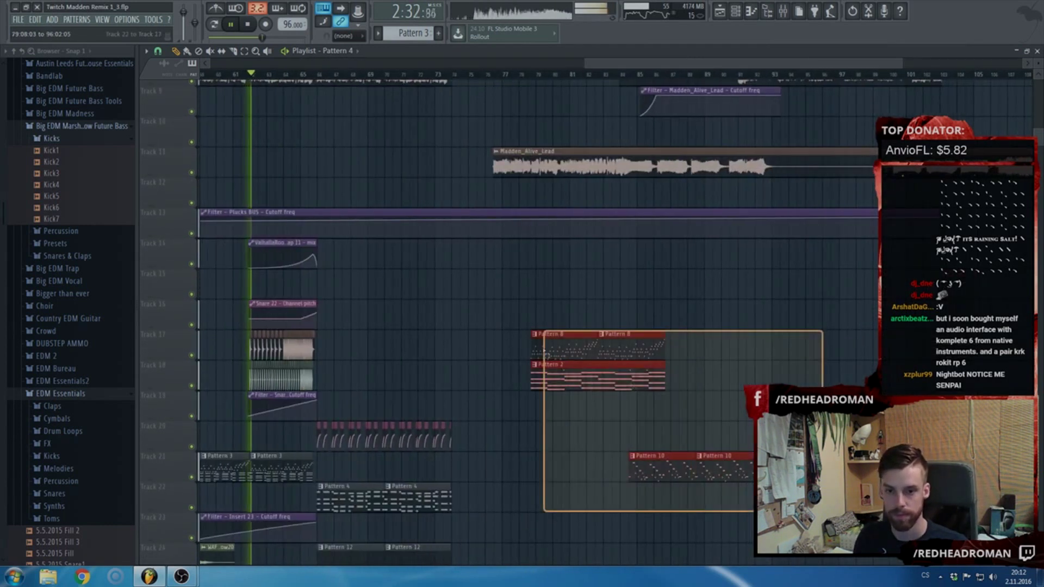
- Delete the leftover Madden_Alive_Lead clips on tracks 7 and 8 from bar 84 and their cutoff automation on track 9
scroll(782, 332, "up", 8)
scroll(713, 376, "down", 4)
scroll(700, 428, "up", 4)
scroll(701, 428, "up", 1)
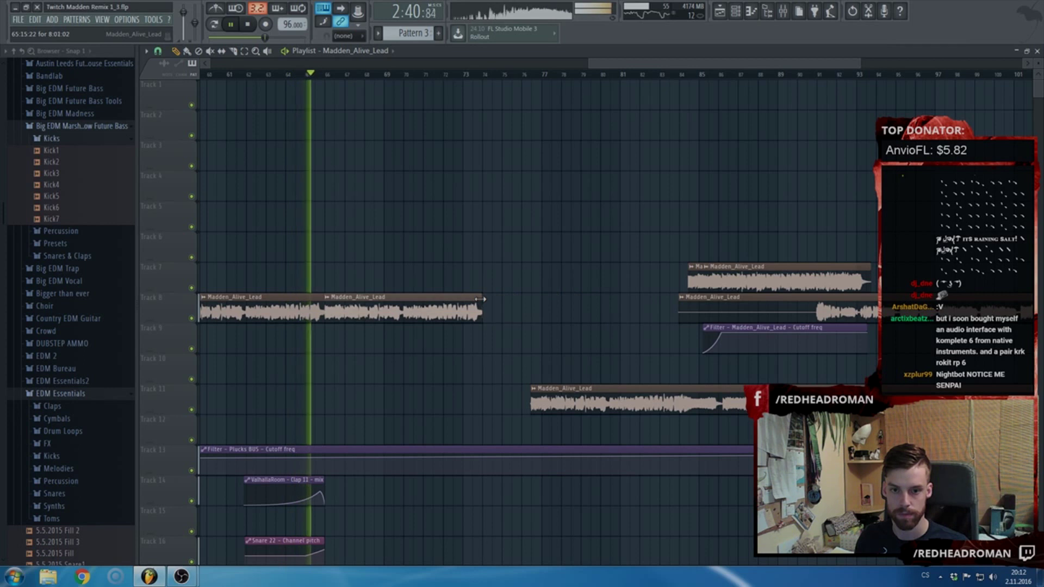
scroll(696, 284, "down", 4)
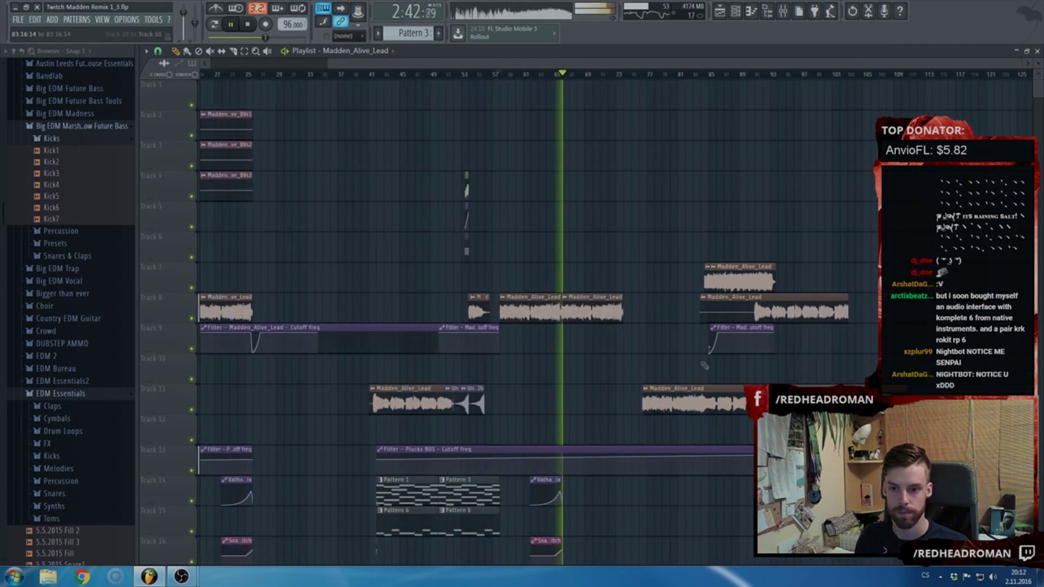
- Move the Madden_Alive_Lead clip from track 11 to track 9 so that it starts at bar 74, where the track 8 vocal ends
scroll(631, 405, "up", 4)
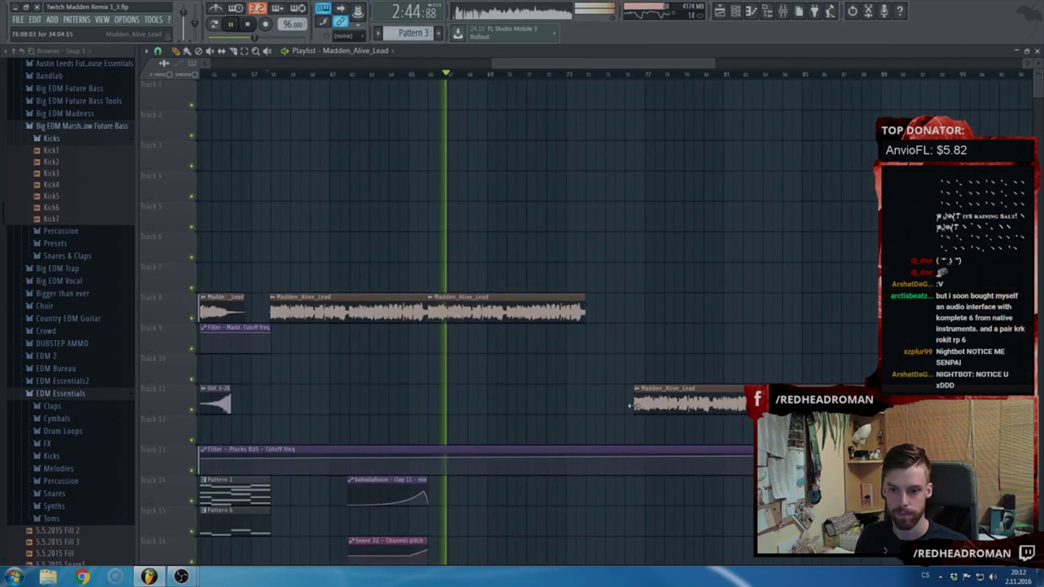
left_click_drag(805, 427, 609, 339)
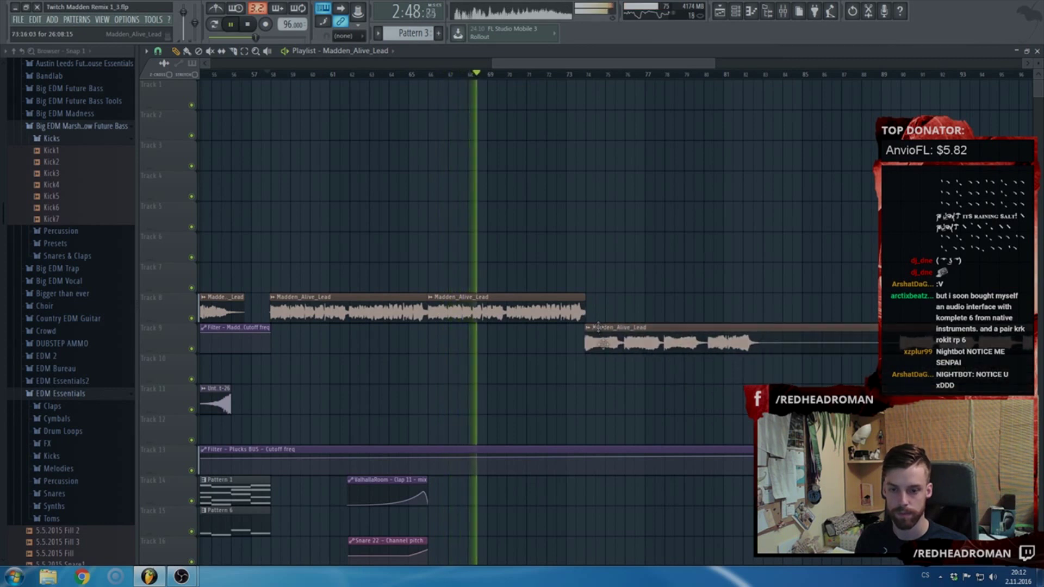
scroll(582, 348, "up", 4)
- Copy all the first drop's clips between bars 26 and 41 to the empty area after bar 74 and stop playback
scroll(578, 359, "down", 6)
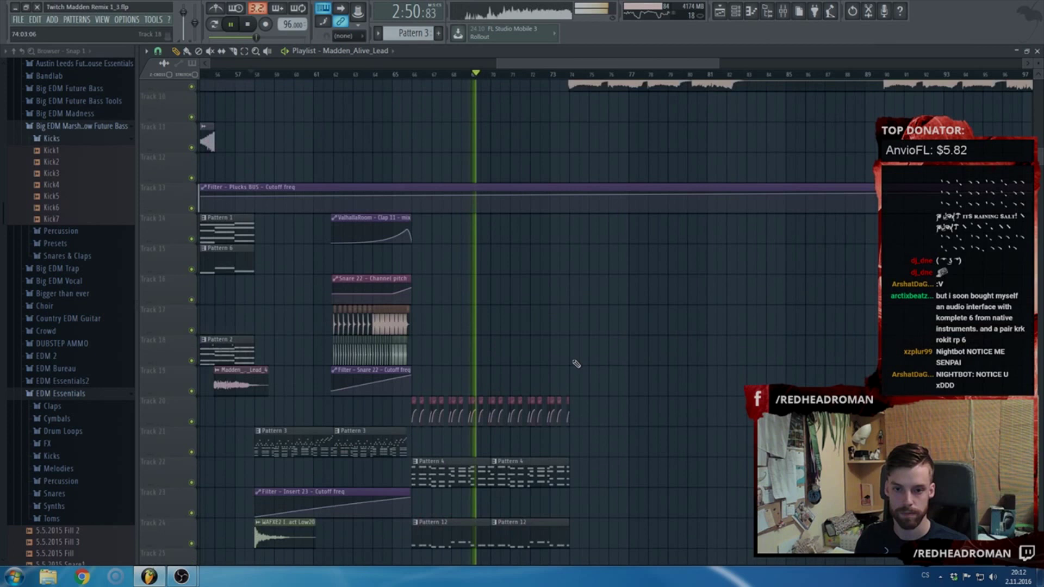
scroll(294, 359, "up", 5)
scroll(459, 419, "down", 6)
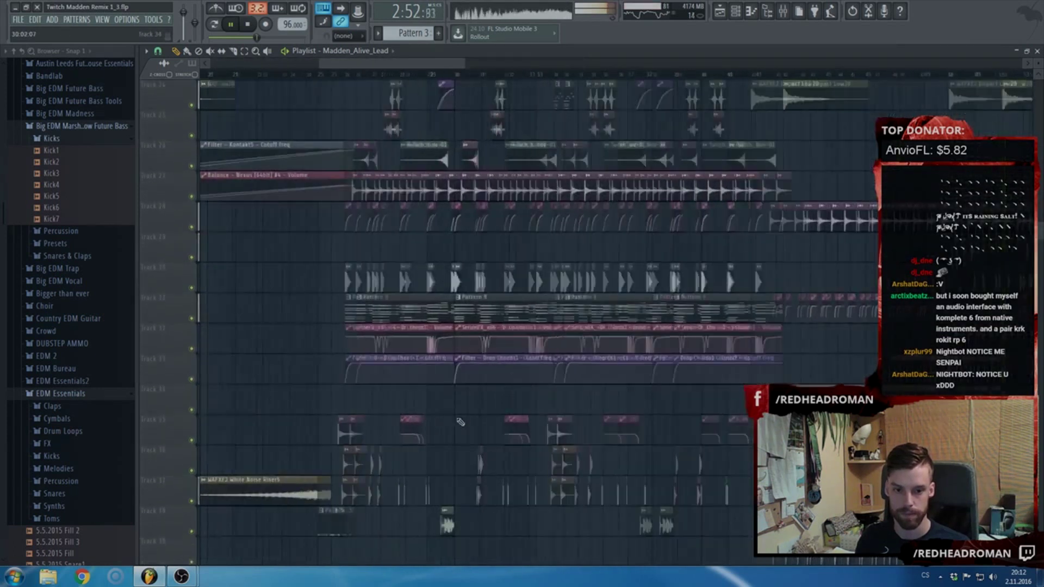
left_click_drag(334, 507, 810, 333)
scroll(713, 403, "down", 3)
scroll(625, 428, "down", 5)
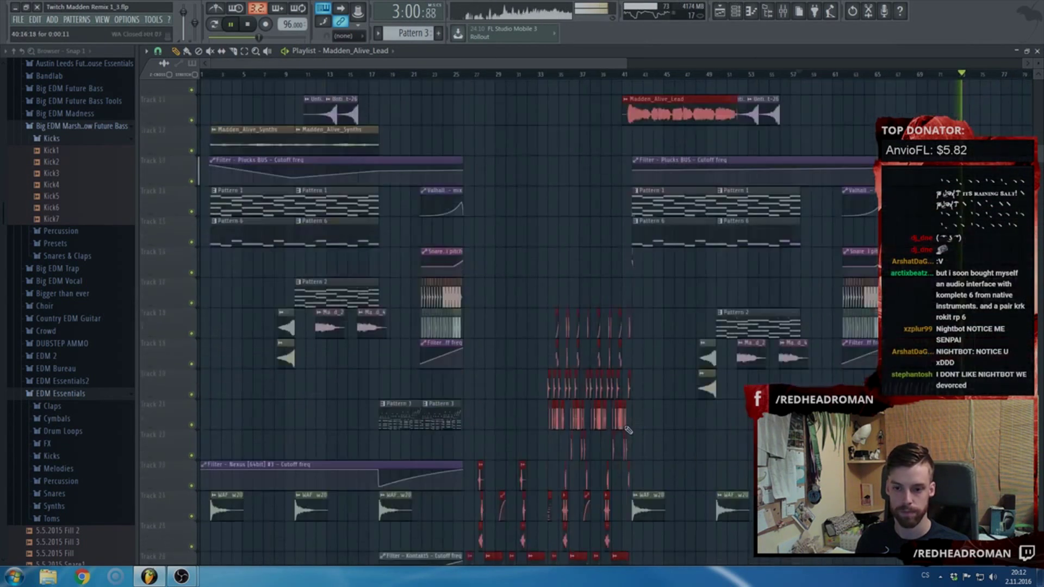
scroll(489, 463, "down", 2)
scroll(436, 482, "up", 1)
scroll(435, 482, "down", 2)
scroll(302, 483, "down", 2)
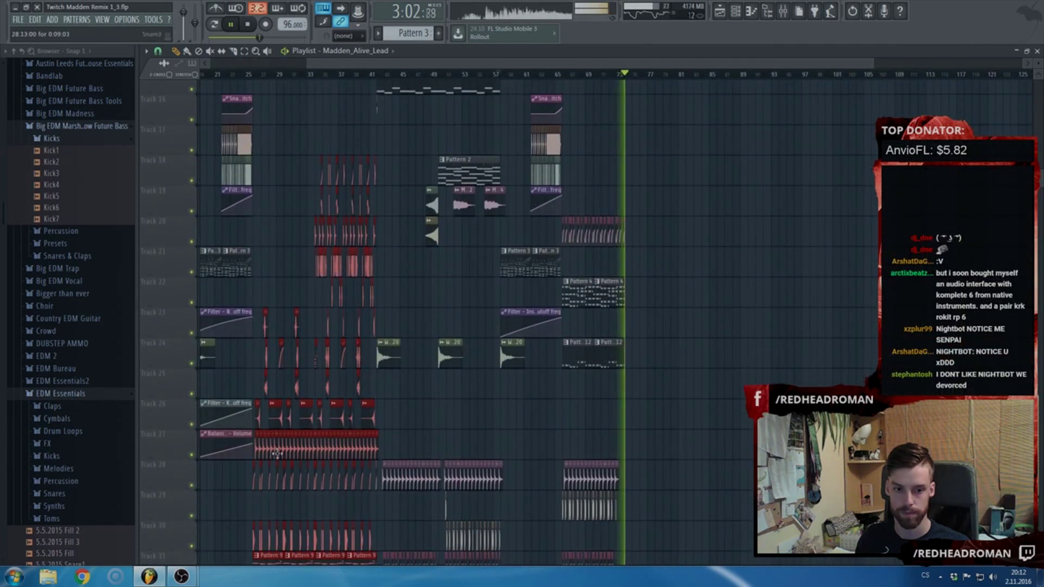
left_click_drag(674, 443, 666, 442)
key("space")
- Shift the copied drop clips earlier so that Pattern 9 starts at bar 74, right after the Pattern 4 and Pattern 12 clips
scroll(638, 493, "up", 7)
scroll(633, 484, "down", 7)
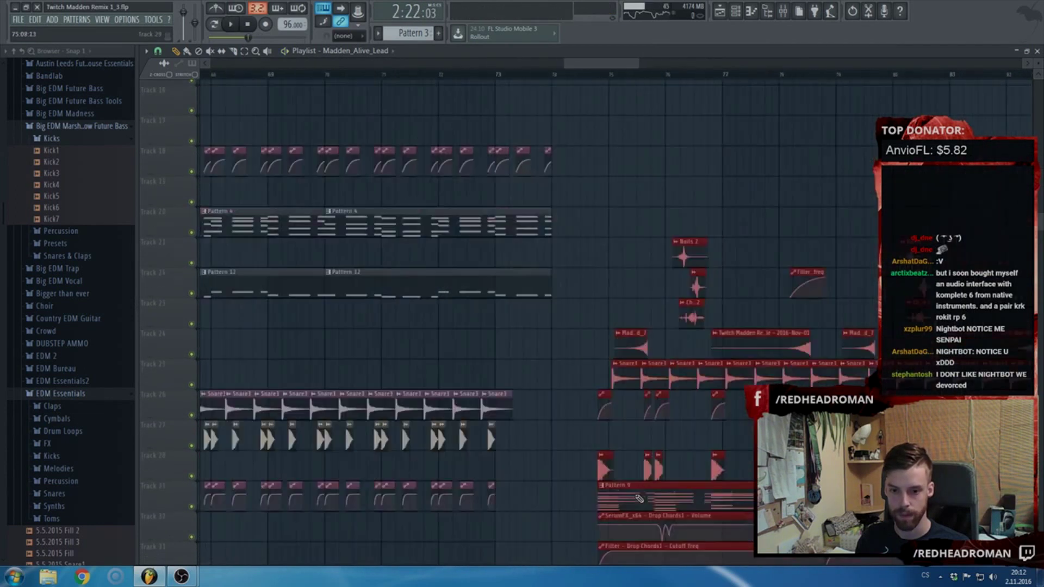
scroll(571, 348, "up", 2)
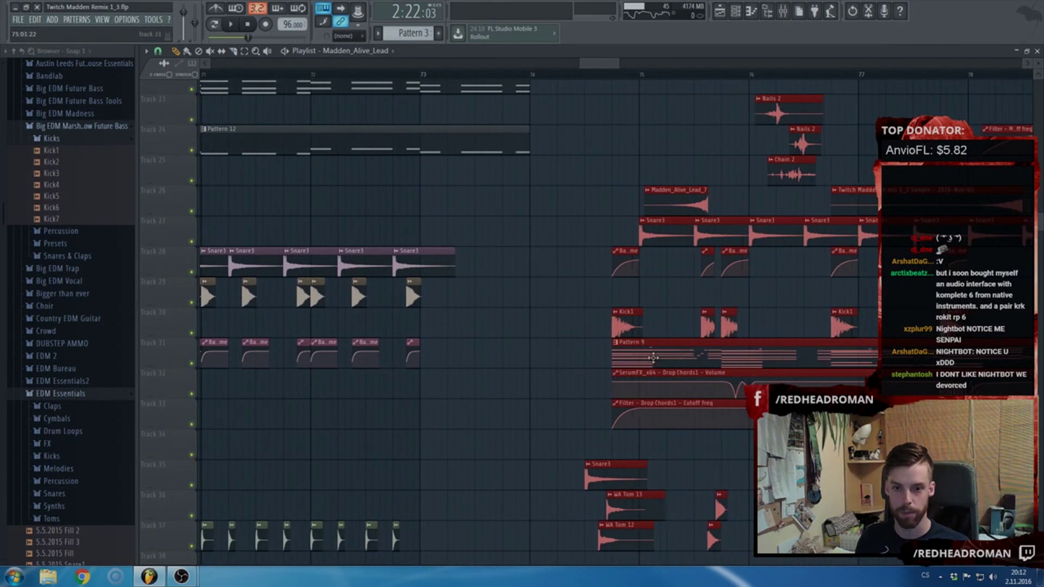
scroll(566, 358, "down", 4)
scroll(388, 424, "up", 6)
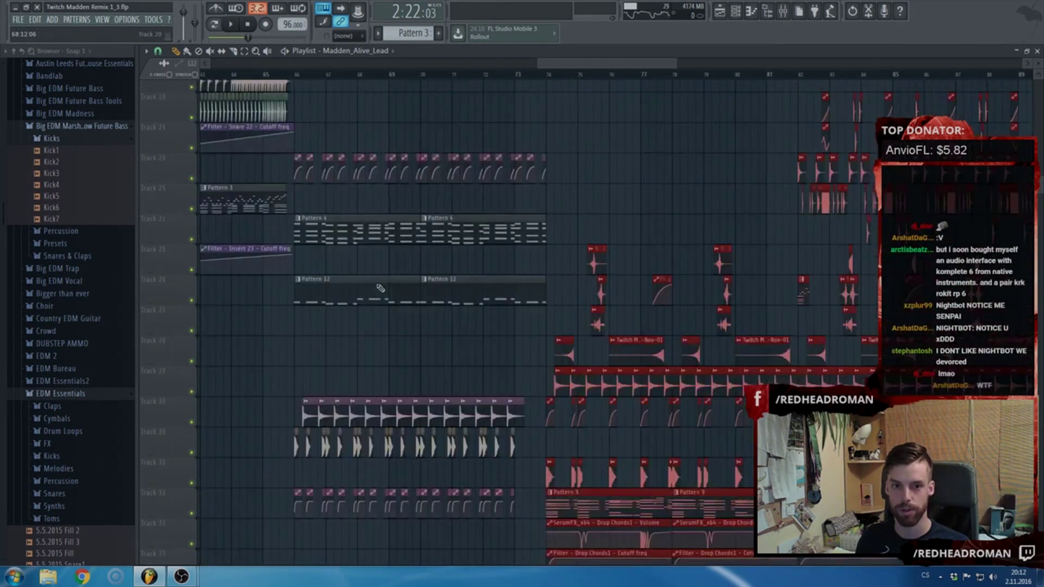
- Examine how the copied drop clips line up with the preceding section and the vocal around bar 74
scroll(392, 281, "down", 6)
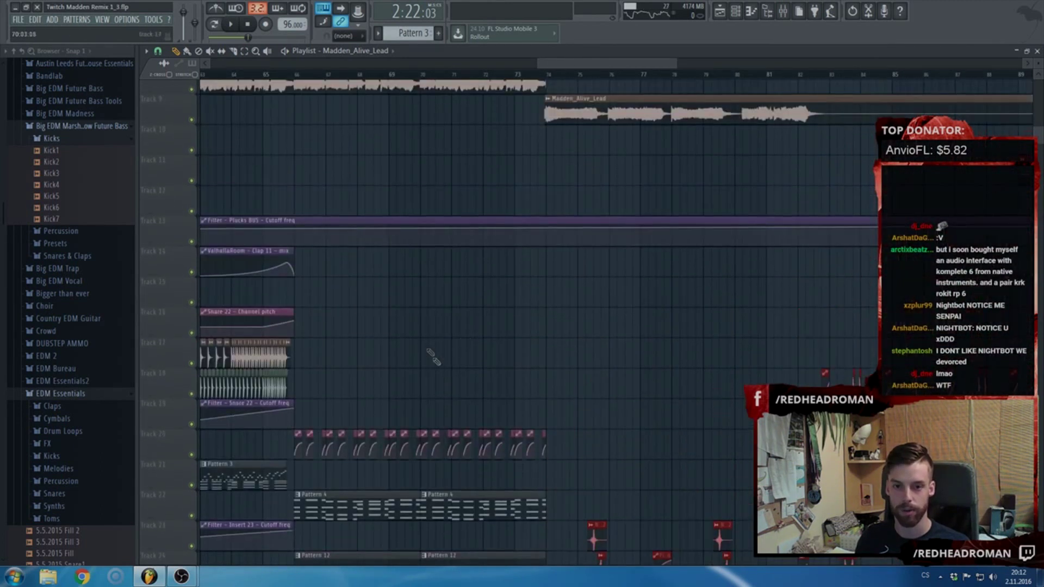
scroll(414, 432, "down", 4)
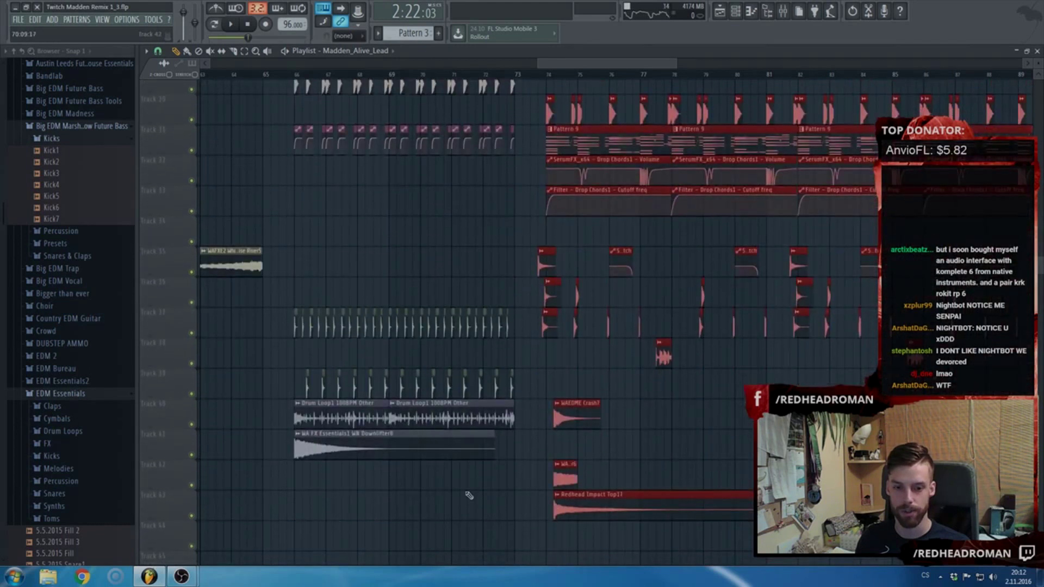
scroll(513, 473, "up", 5)
scroll(547, 324, "up", 4)
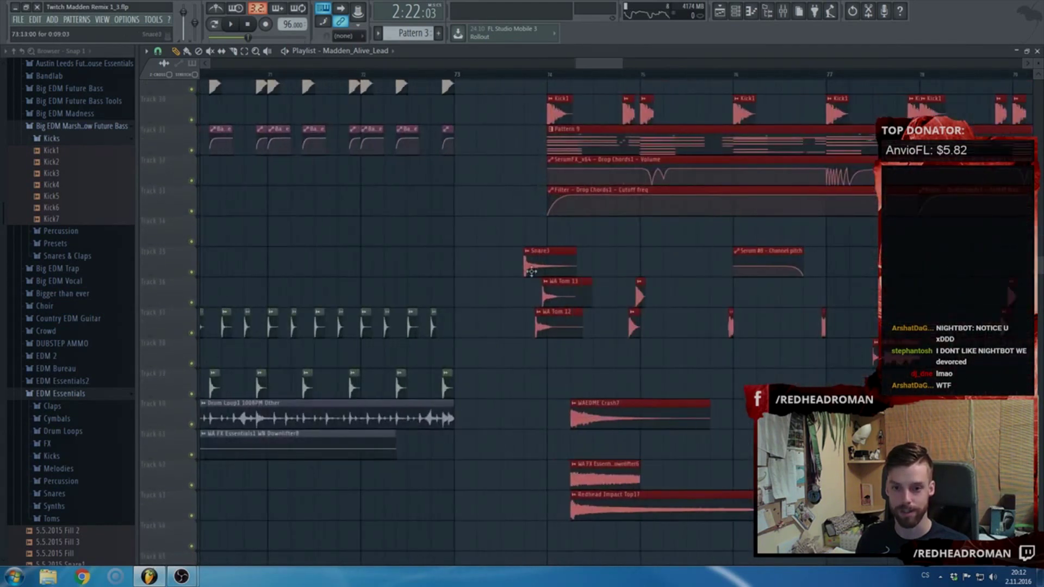
scroll(547, 324, "up", 20)
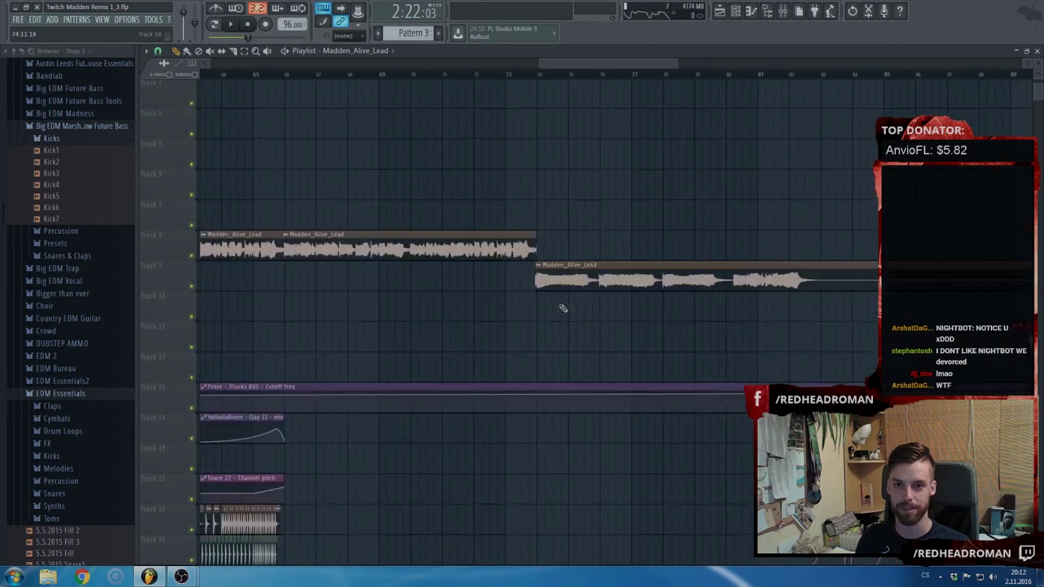
scroll(543, 322, "up", 2)
scroll(326, 133, "down", 3)
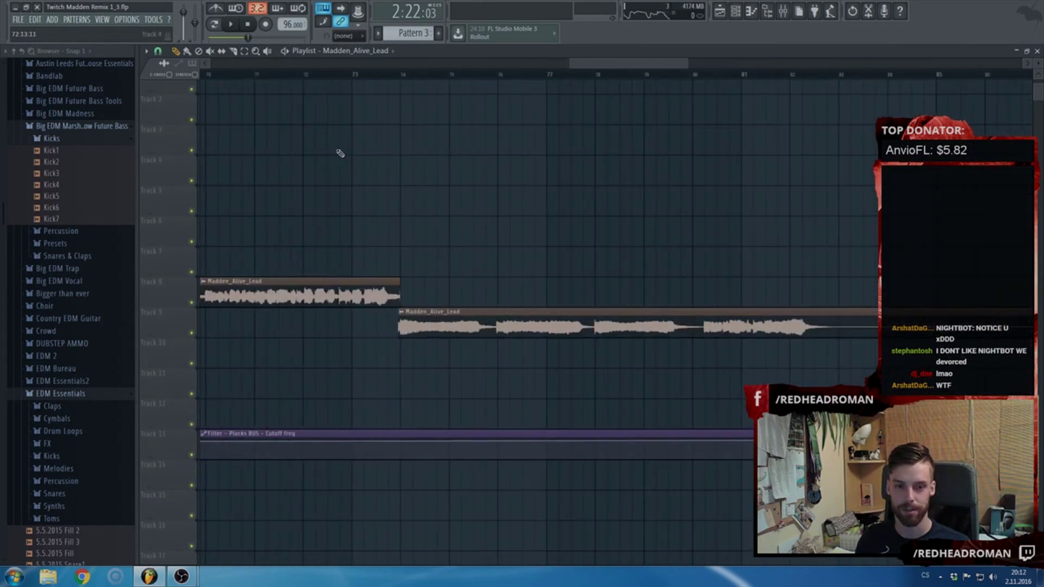
- Play the transition into bar 74 and shift the track 9 Madden_Alive_Lead clip to start slightly earlier, at 73:14
scroll(465, 252, "up", 3)
left_click(321, 75)
scroll(565, 306, "up", 1)
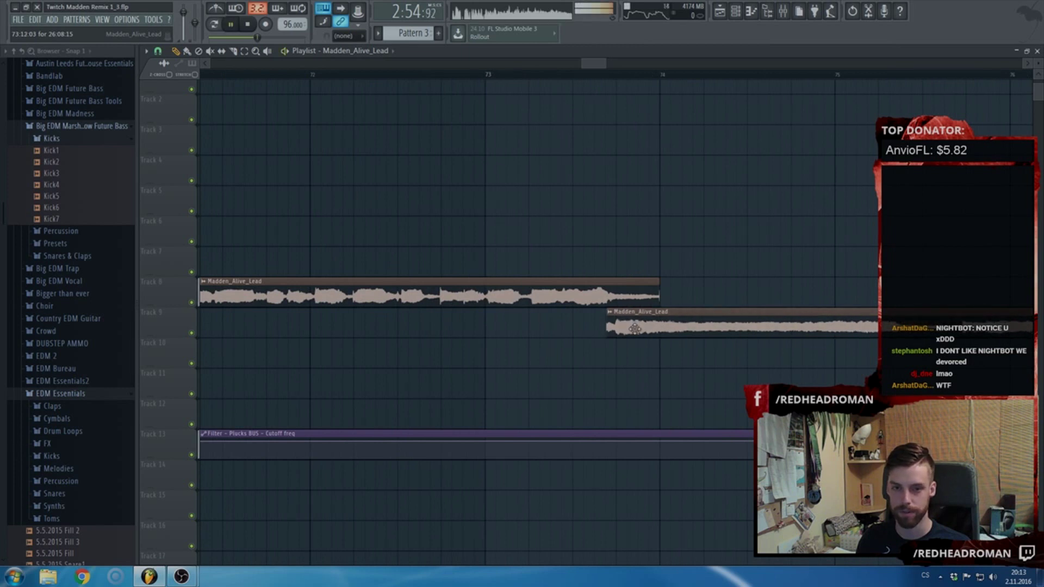
scroll(487, 198, "down", 1)
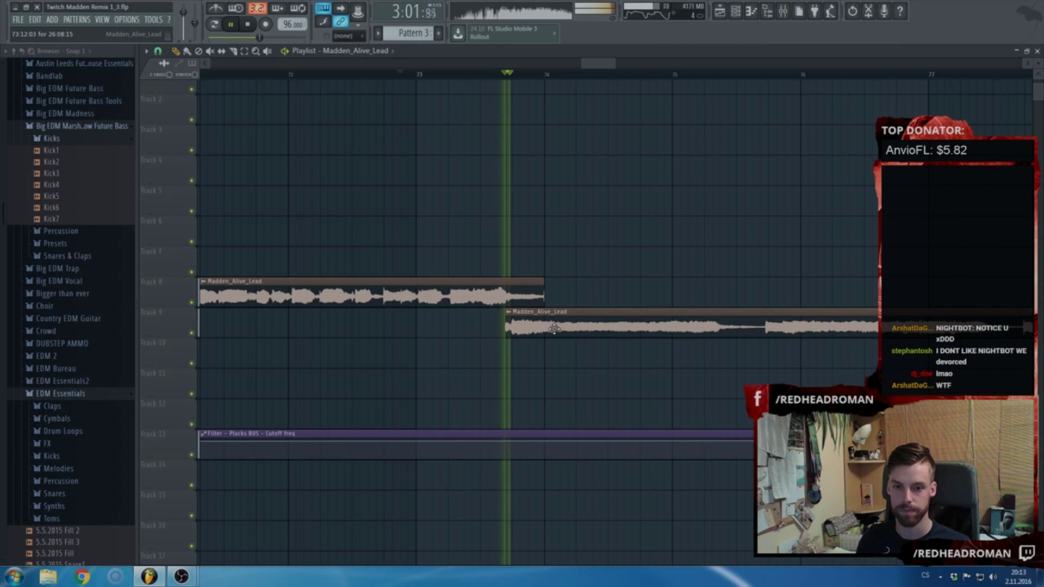
scroll(560, 330, "down", 4)
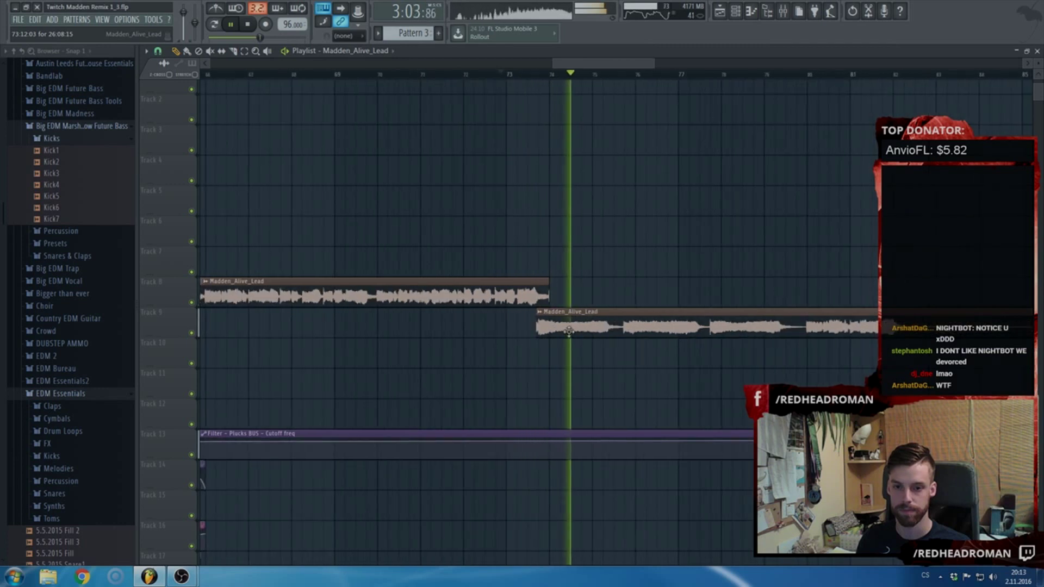
scroll(544, 332, "up", 5)
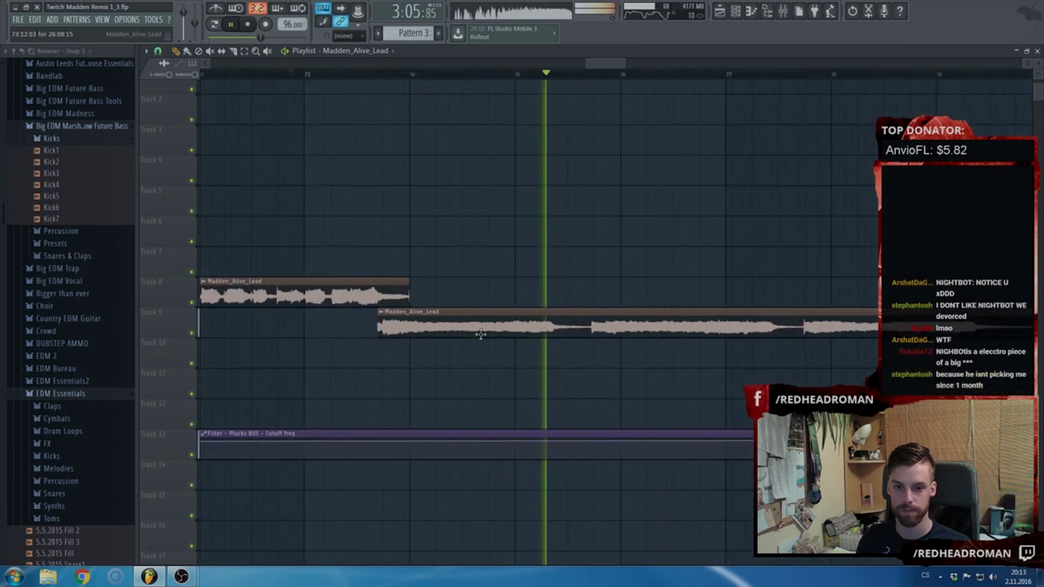
left_click_drag(430, 329, 451, 327)
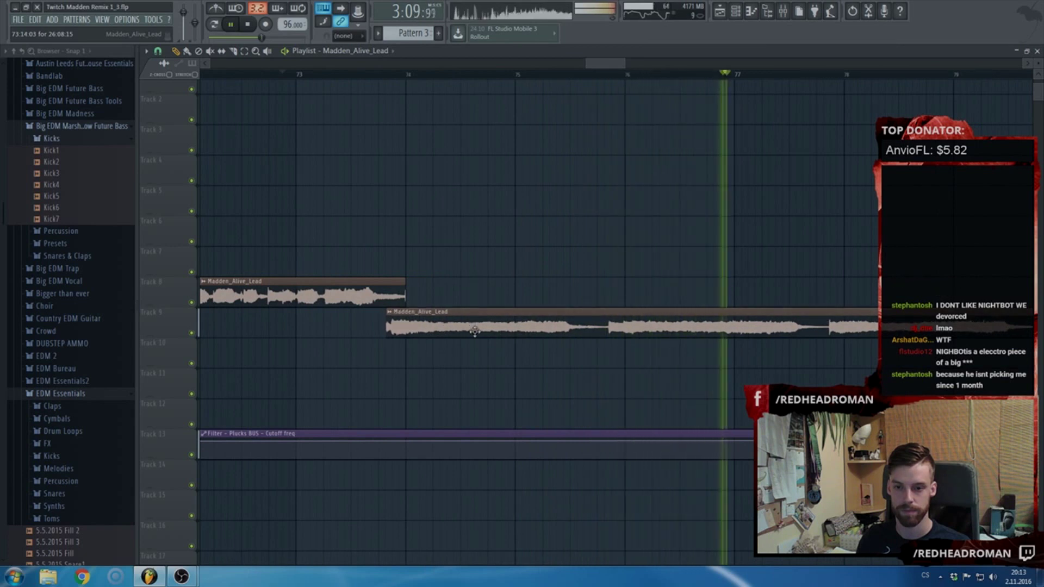
- Shorten the track 9 Madden_Alive_Lead clip to about 10 bars, ending after its fourth vocal phrase
scroll(474, 331, "down", 4)
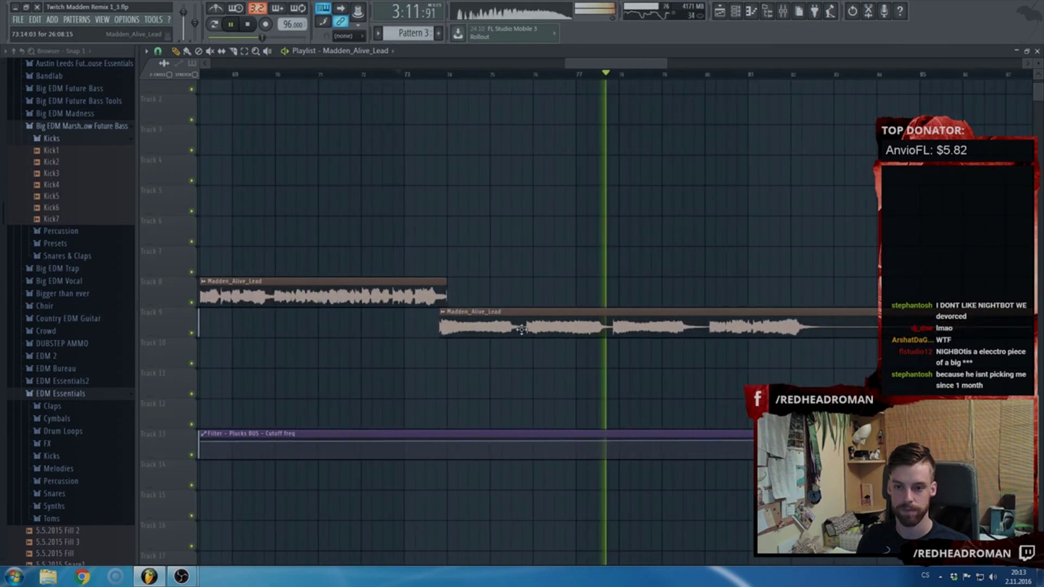
scroll(669, 343, "down", 5)
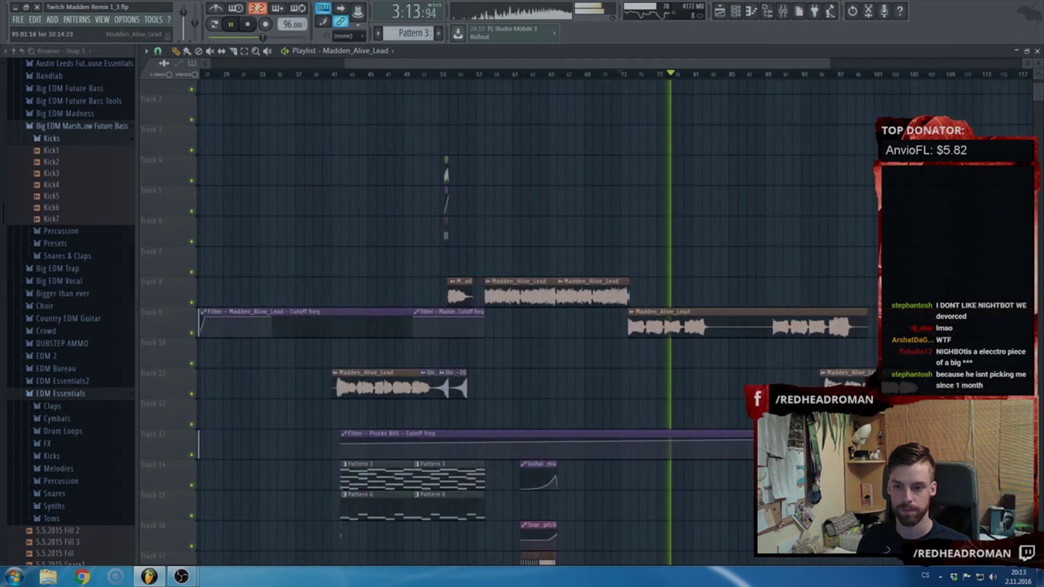
scroll(871, 327, "up", 5)
left_click_drag(864, 321, 578, 327)
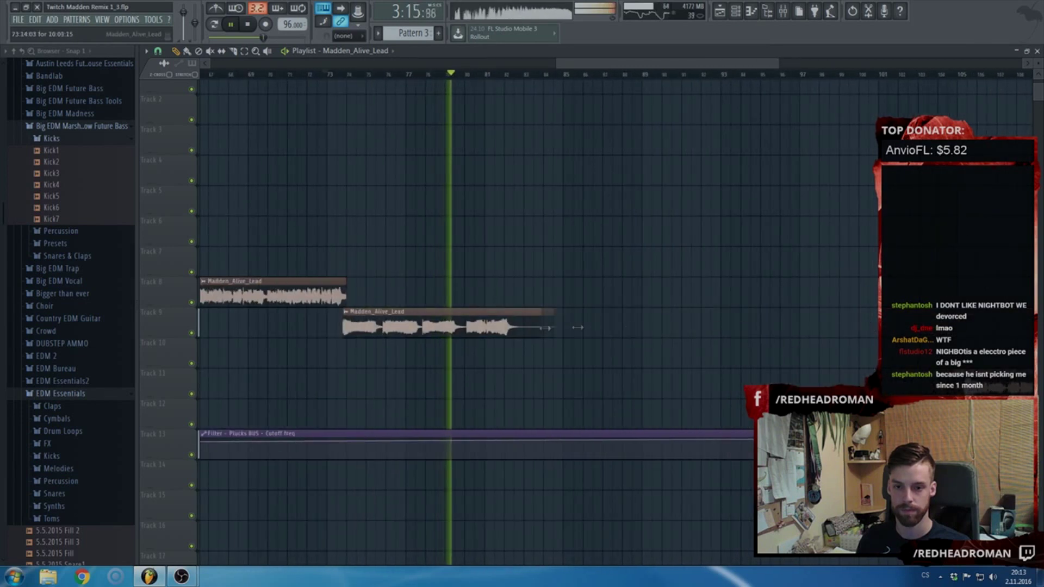
- Slice the track 9 Madden_Alive_Lead clip just before bar 80, ahead of the last vocal phrase
scroll(533, 337, "down", 6)
scroll(533, 343, "up", 4)
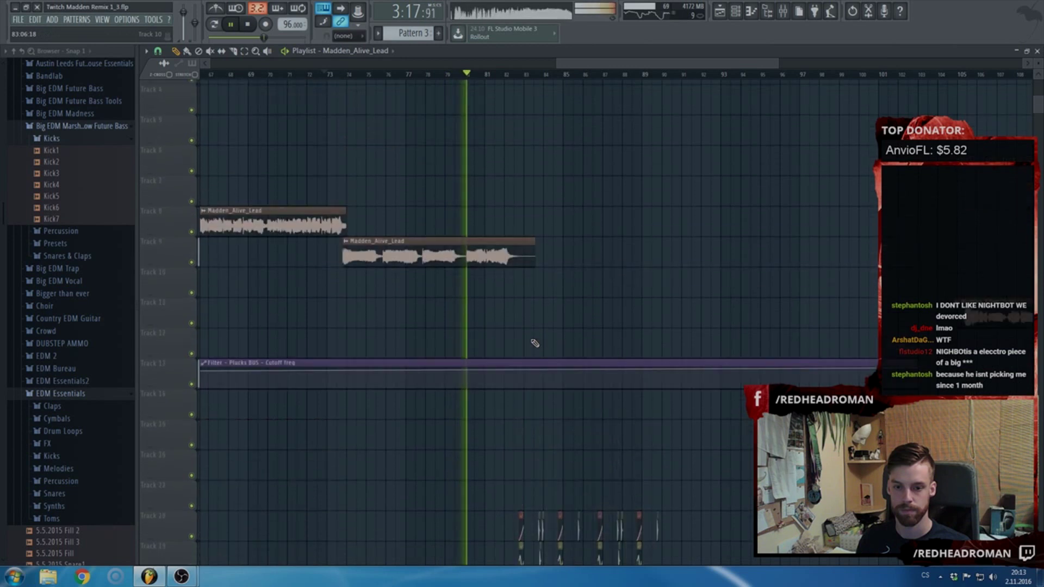
scroll(496, 296, "up", 3)
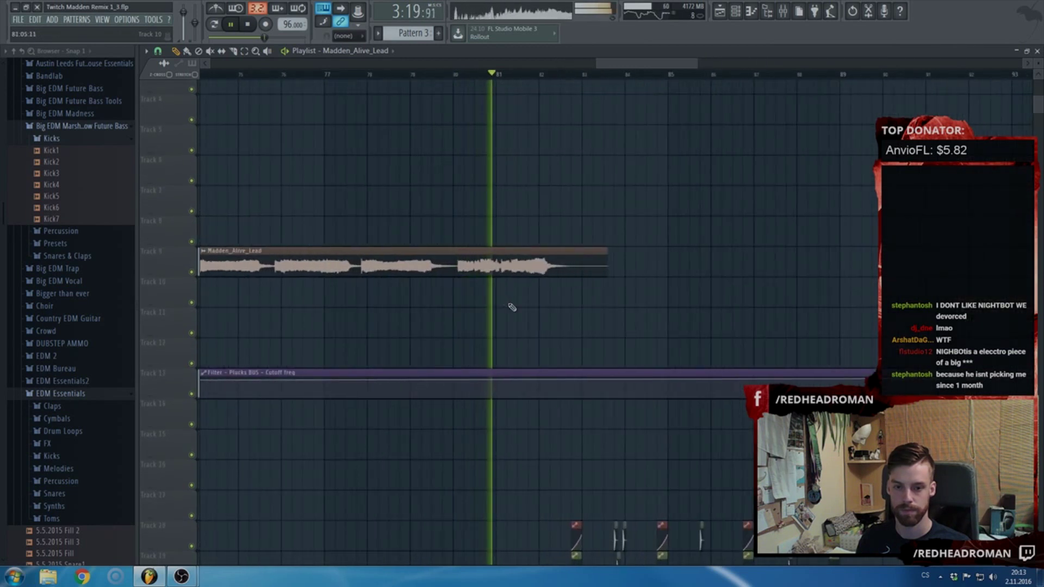
scroll(470, 283, "up", 3)
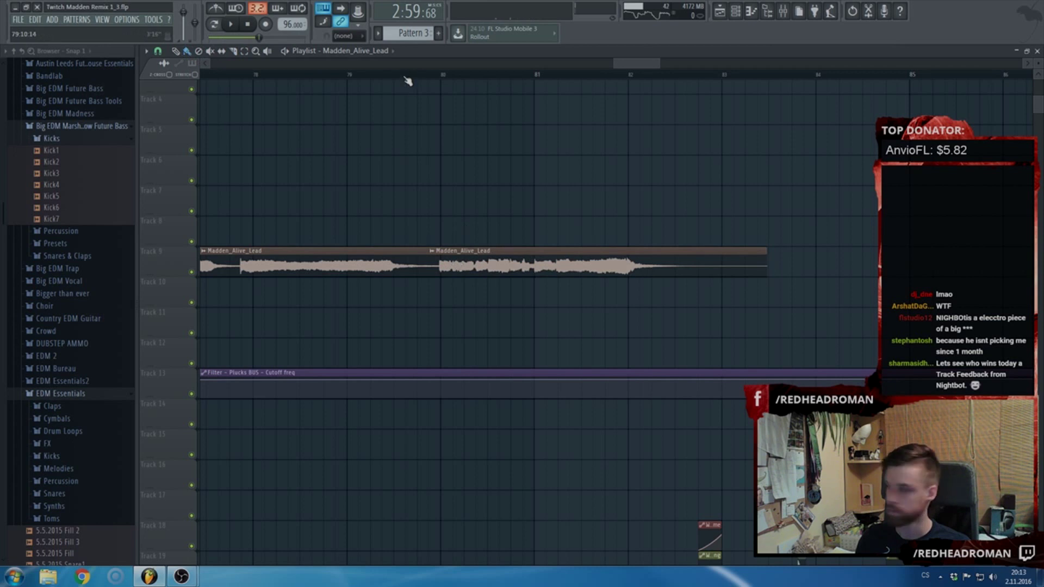
- Play the section around bars 80 to 82 and delete the short Pattern 9 clip on track 31 just before bar 82
scroll(495, 231, "down", 10)
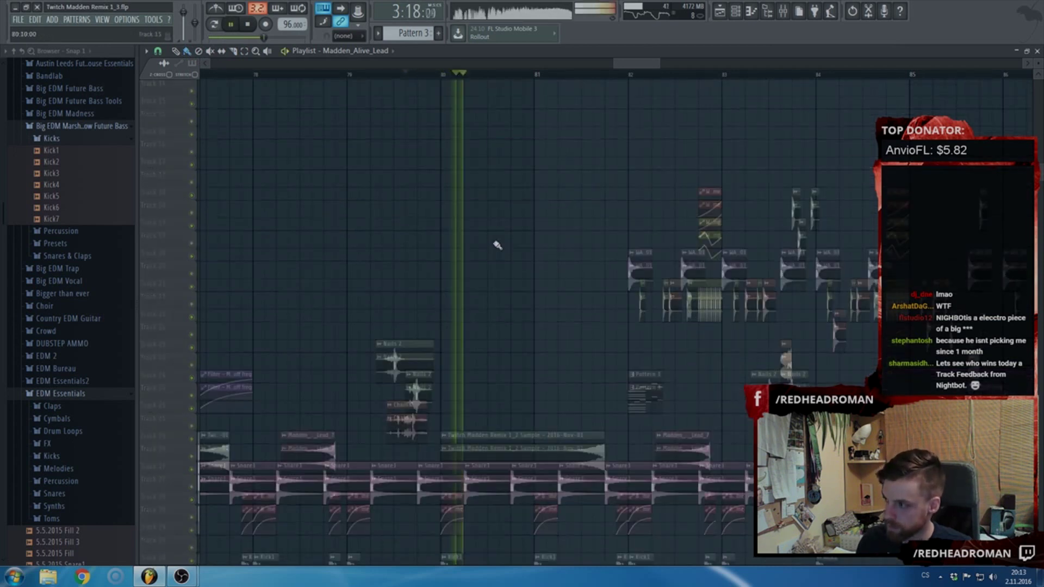
scroll(507, 249, "down", 5)
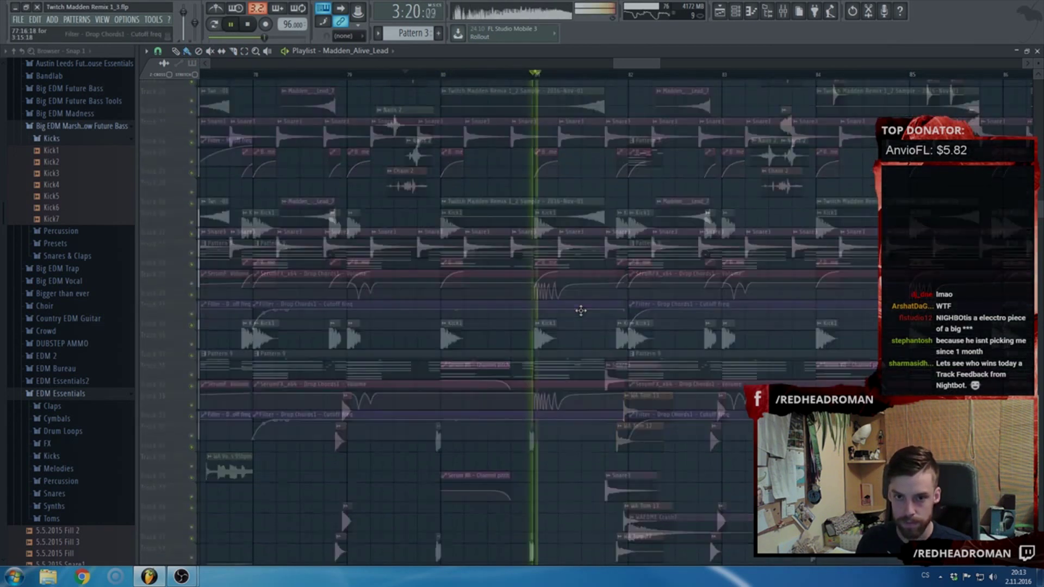
scroll(641, 294, "up", 3)
scroll(650, 292, "down", 5)
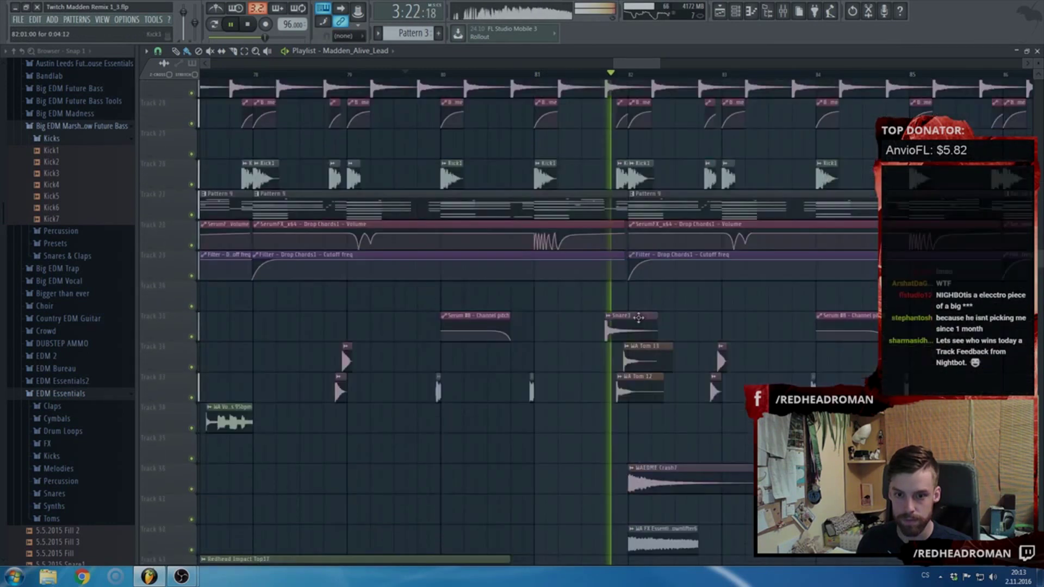
key("space")
key("space")
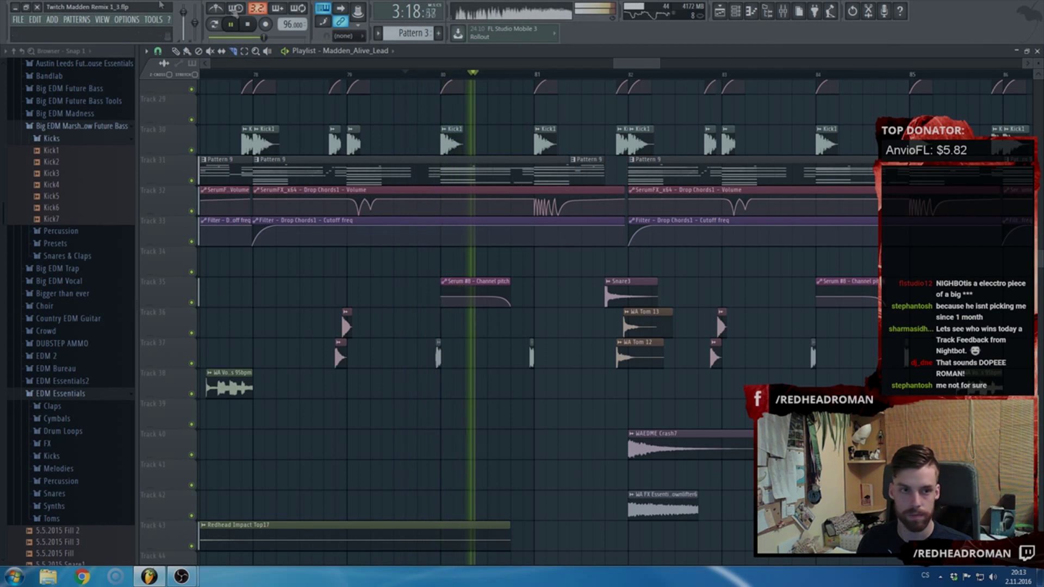
right_click(592, 175)
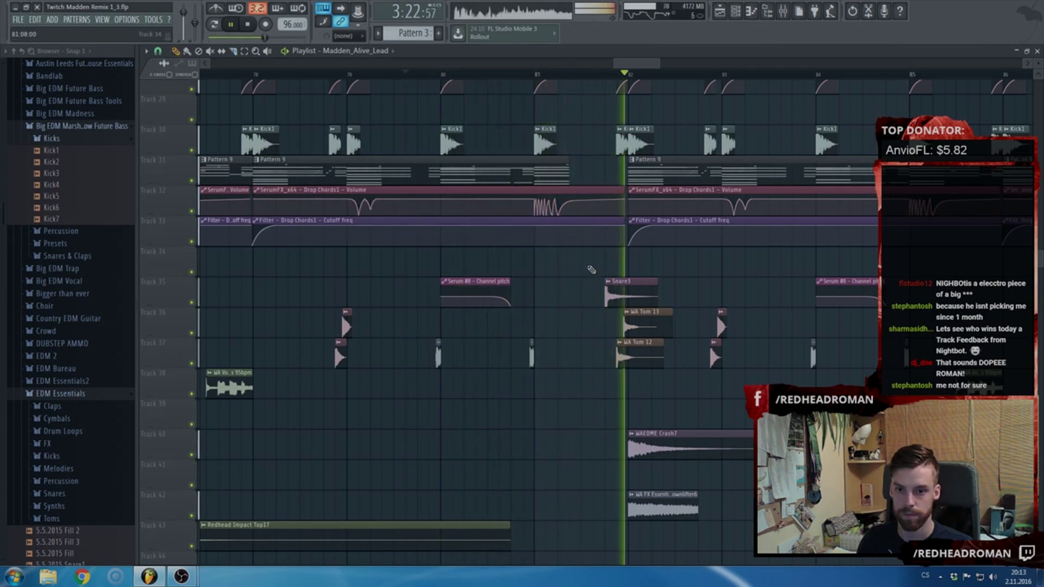
- Copy the two track 9 Madden_Alive_Lead clips onto track 8, starting just before bar 82
scroll(581, 267, "down", 3)
scroll(581, 267, "up", 10)
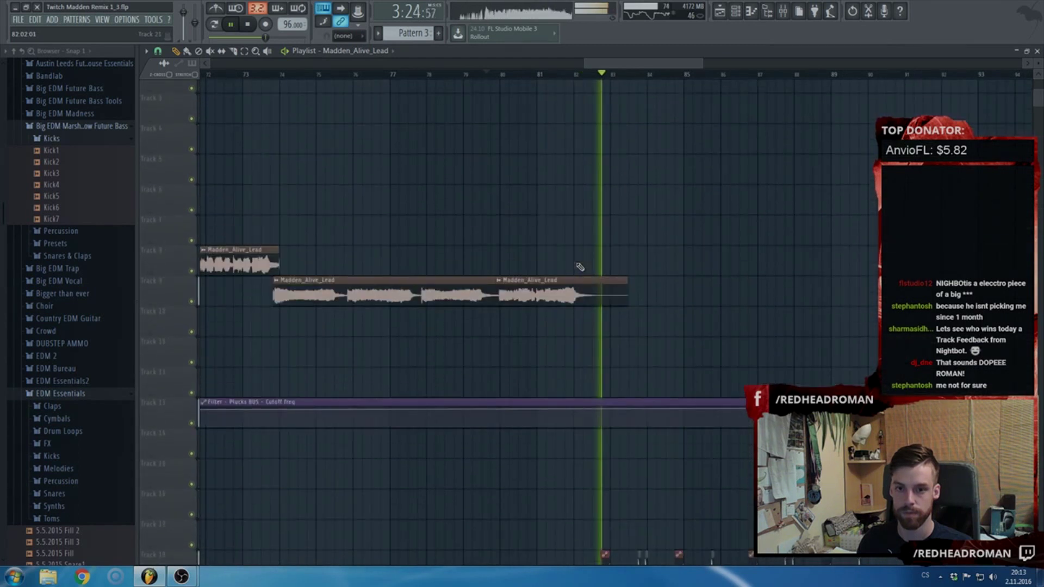
scroll(580, 267, "down", 1)
scroll(604, 294, "up", 1)
left_click_drag(612, 300, 571, 265)
scroll(568, 265, "up", 2)
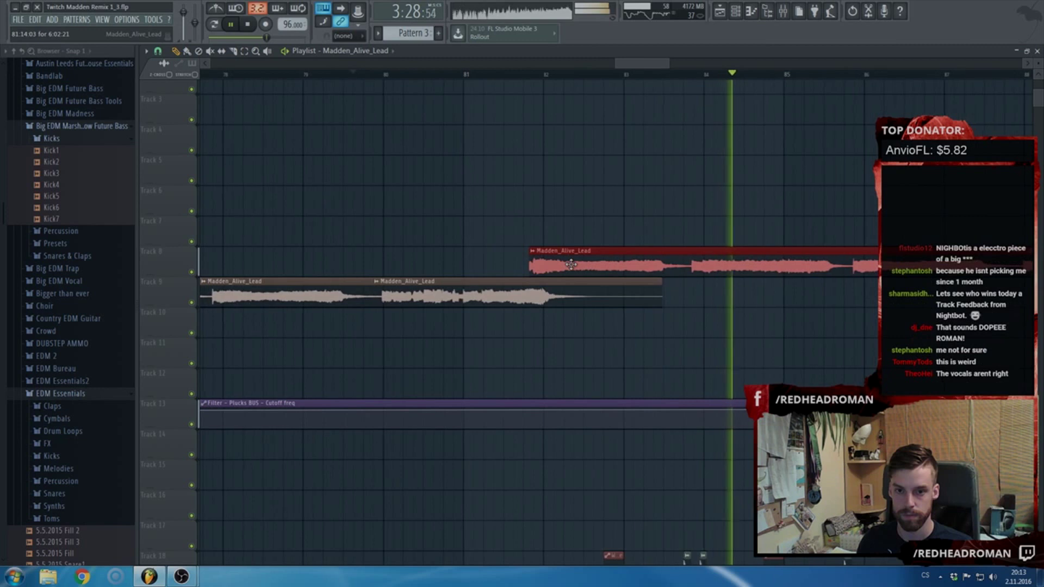
scroll(569, 250, "down", 5)
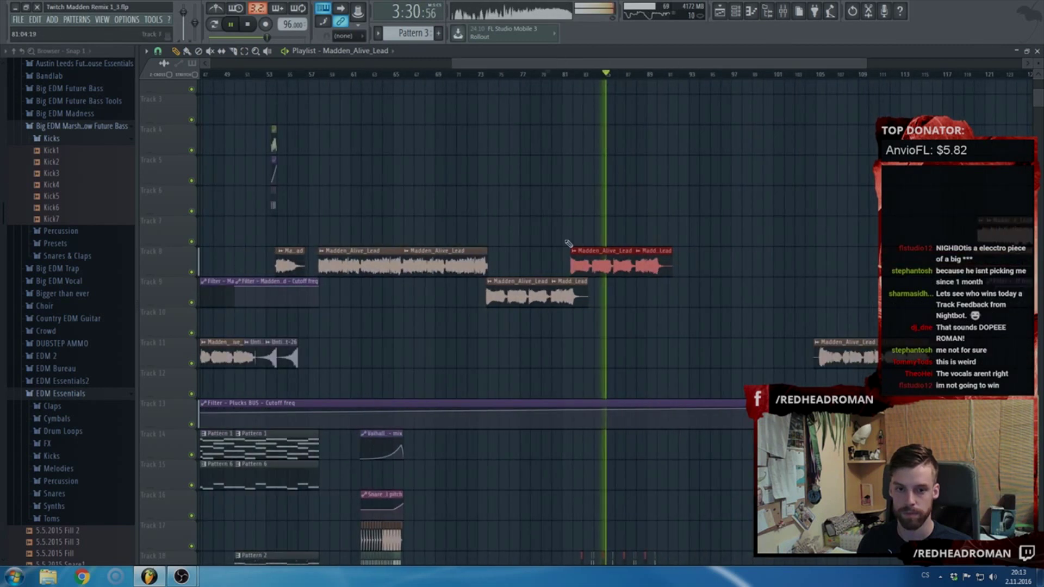
- Play the transition from the end of the first drop into the section at bar 42
scroll(384, 162, "down", 3)
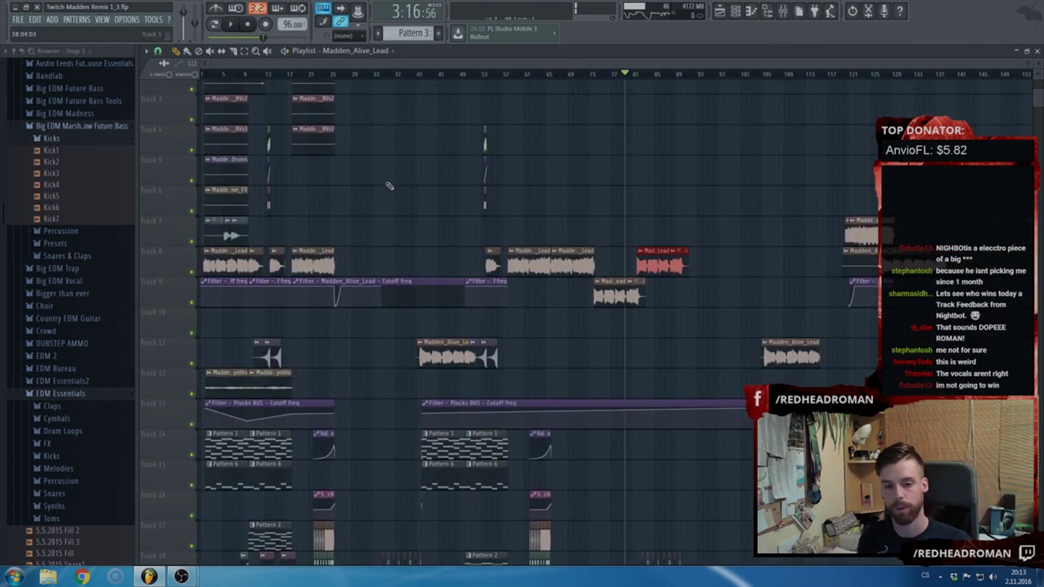
scroll(390, 186, "down", 3)
scroll(490, 272, "up", 3)
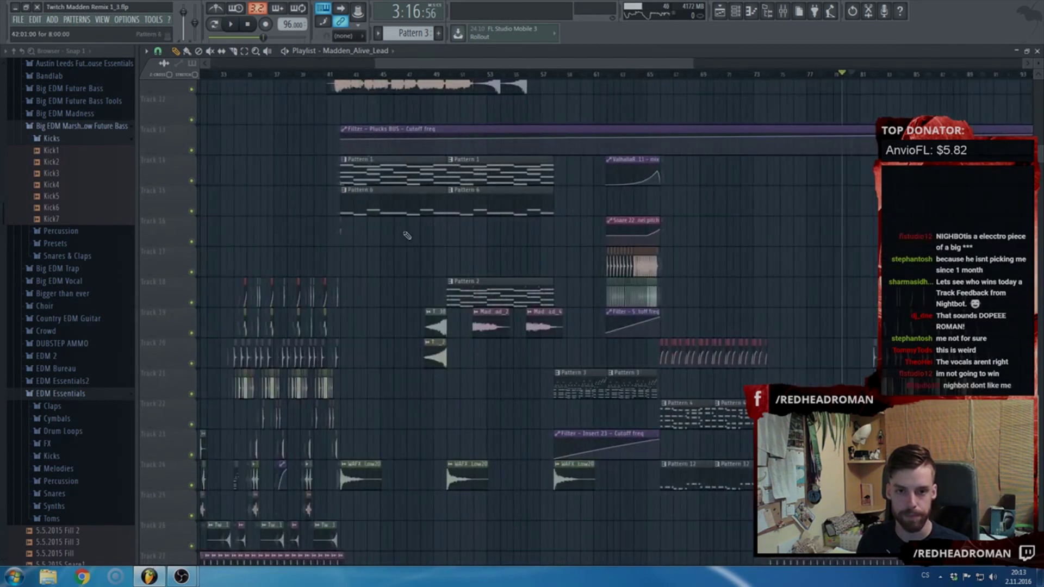
left_click(324, 76)
scroll(332, 79, "up", 3)
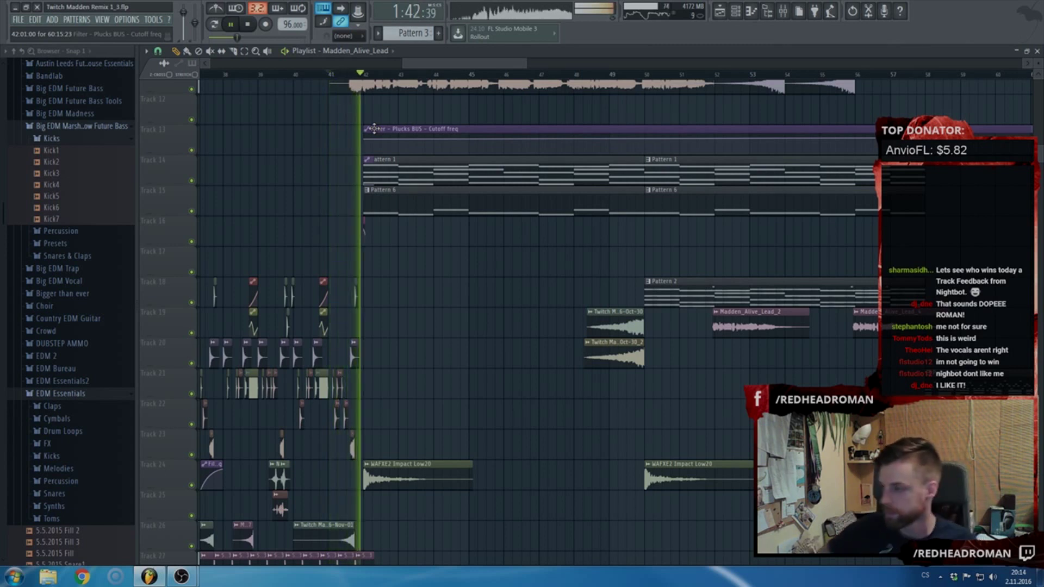
- Shape a dip in the track 9 Madden_Alive_Lead cutoff automation in bar 41, rising again past bar 42, and play it
scroll(374, 128, "up", 5)
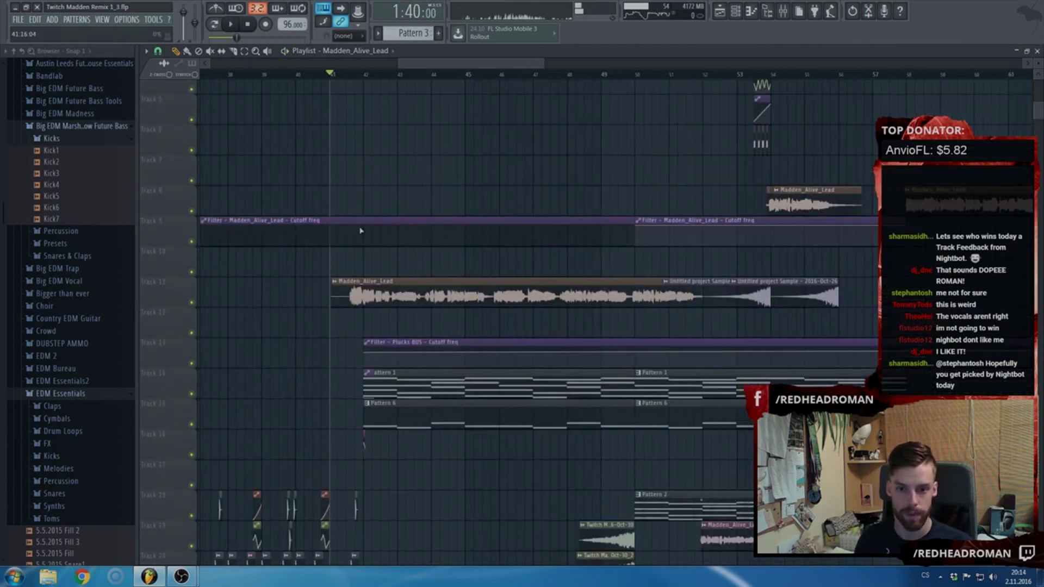
scroll(408, 319, "down", 3)
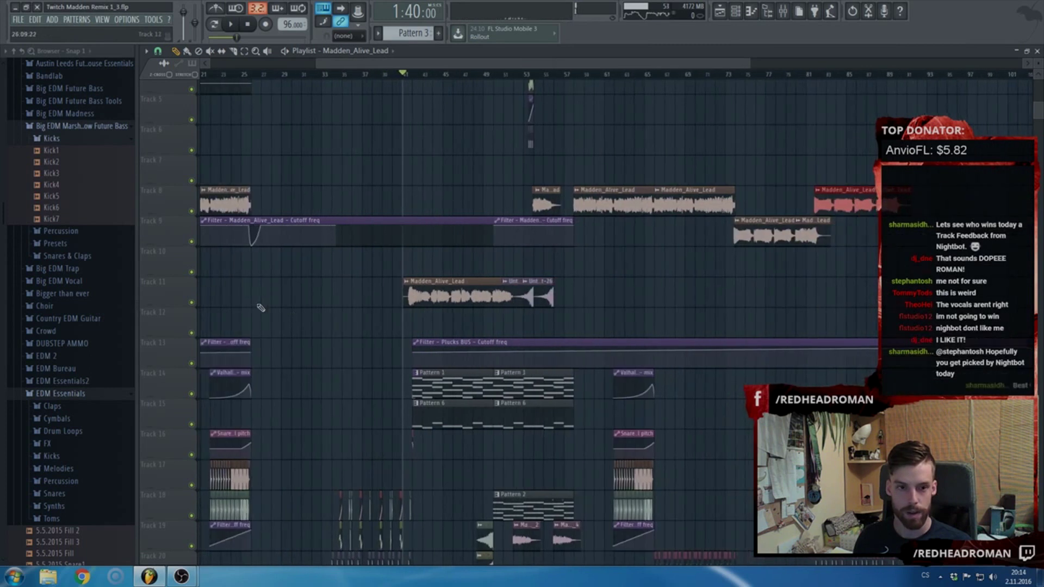
scroll(602, 254, "up", 2)
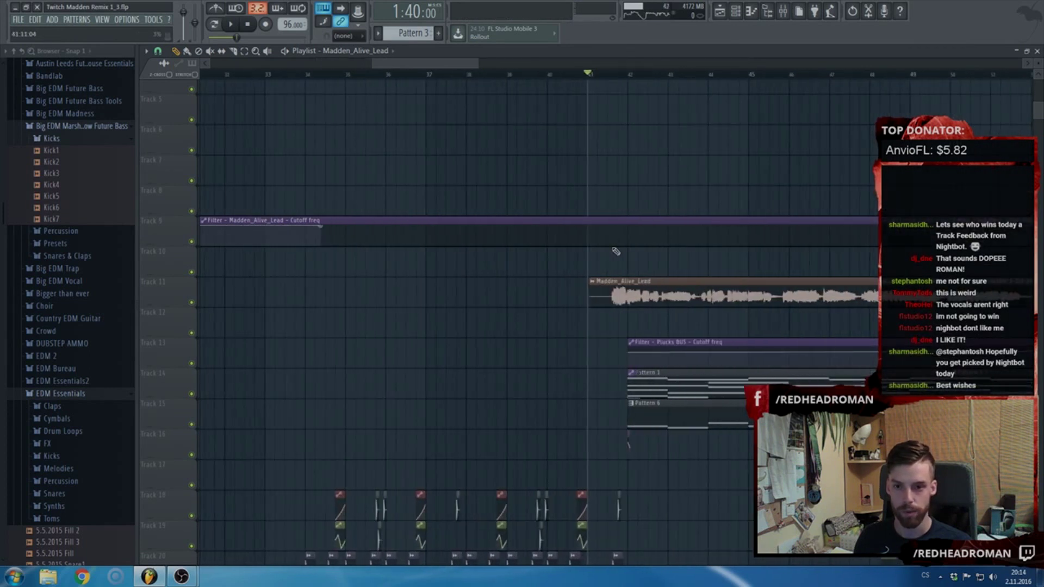
right_click(607, 227)
scroll(629, 235, "up", 2)
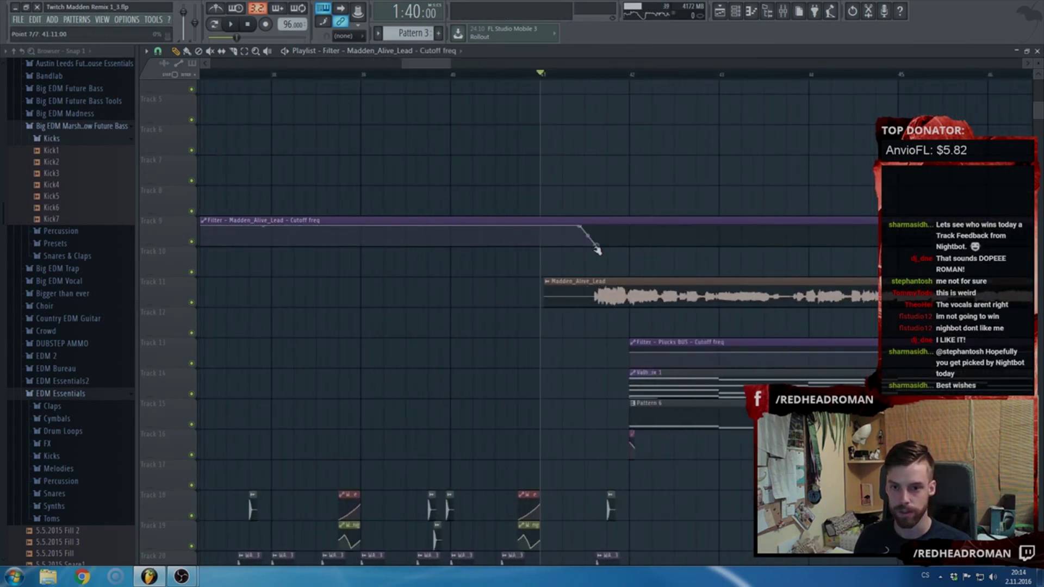
key("space")
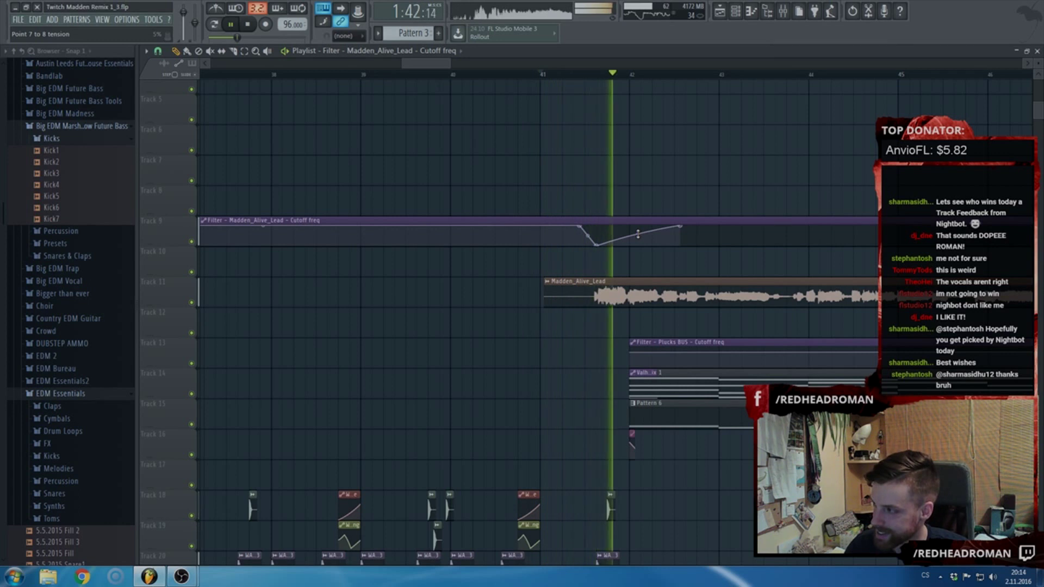
key("space")
- Shorten the last Pattern 9 clip of the first drop so it ends in bar 41, and play the transition
scroll(631, 359, "down", 5)
scroll(631, 359, "down", 5)
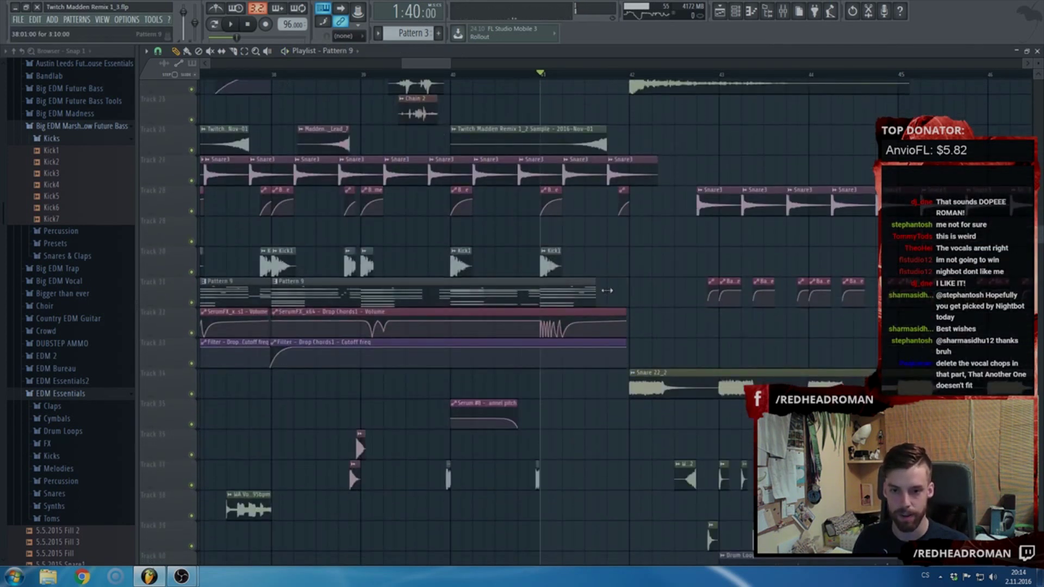
key("space")
scroll(614, 305, "up", 3)
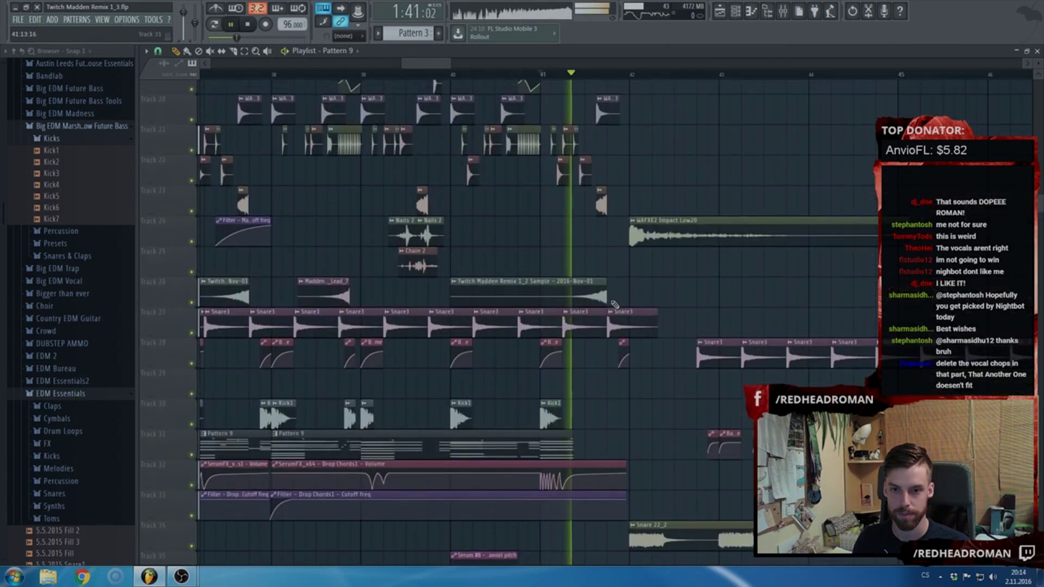
scroll(636, 313, "down", 4, "ctrl")
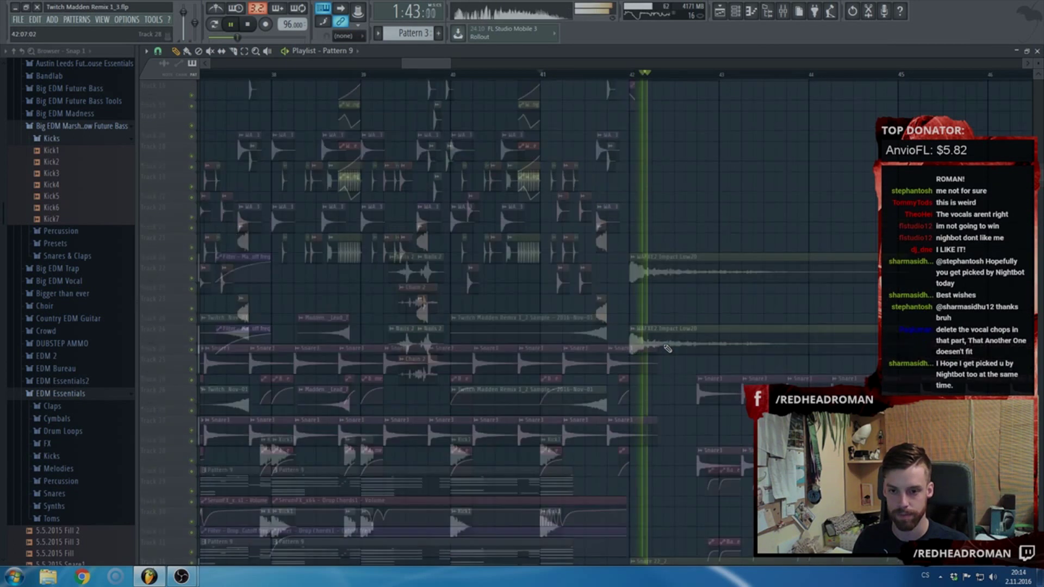
- Place a copy of the WAFXE2 White Noise Riser5 clip on track 43 from bar 34 to bar 41
scroll(626, 312, "down", 2)
scroll(618, 311, "down", 5)
scroll(598, 305, "down", 4, "ctrl")
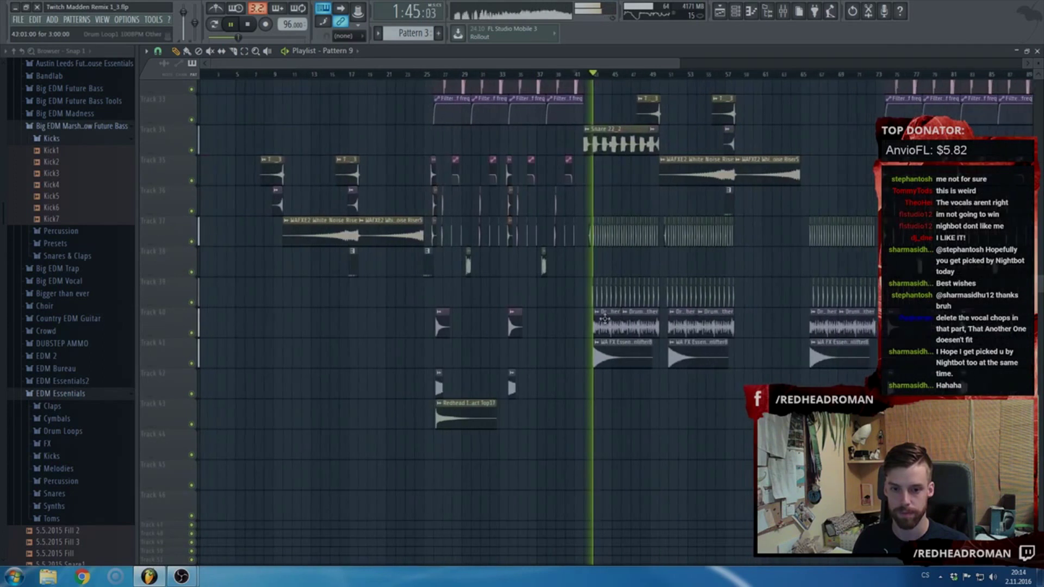
scroll(392, 229, "up", 3, "ctrl")
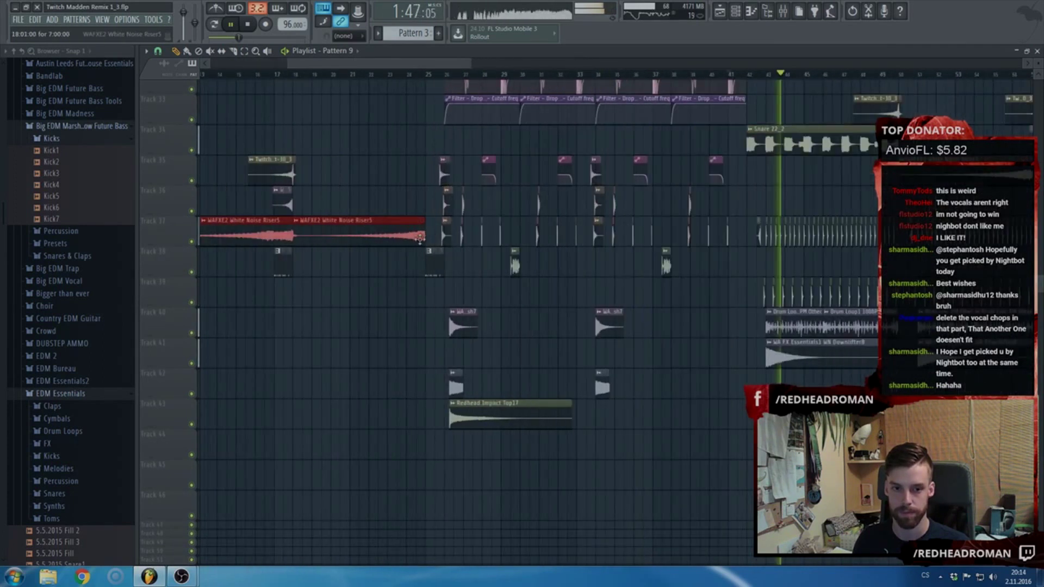
left_click_drag(392, 231, 575, 431)
scroll(416, 359, "down", 1, "ctrl")
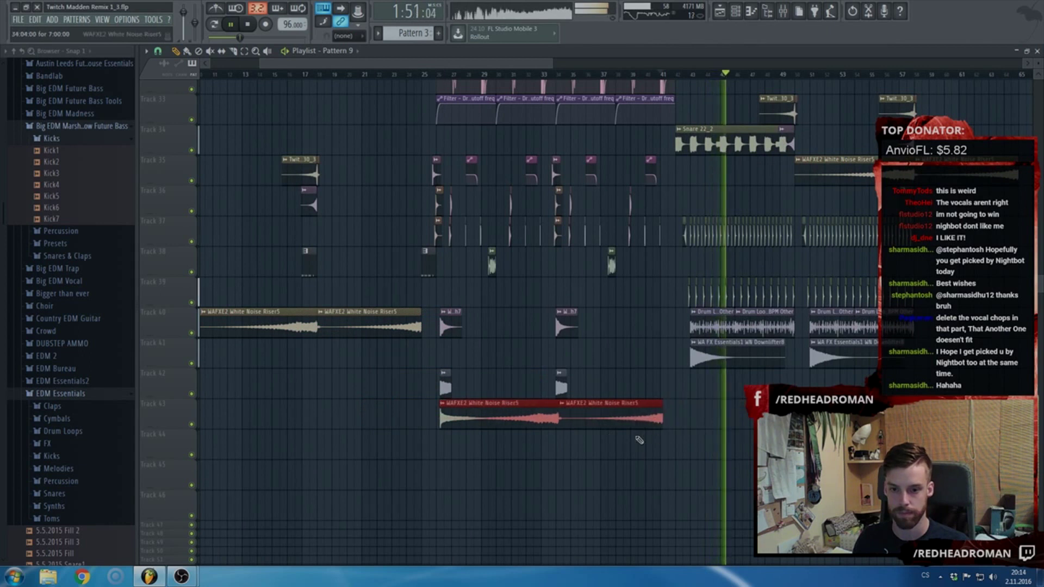
scroll(615, 422, "up", 3, "ctrl")
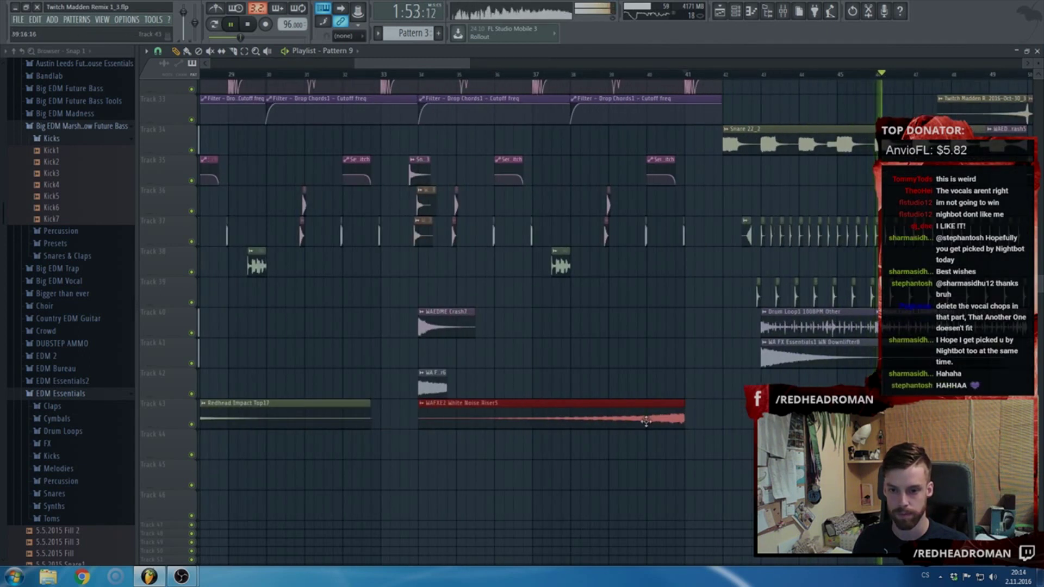
- Play the end of the first drop and delete the WA FX Essentials1 WN Downlifter8 clip on track 41 at bar 43
left_click(590, 76)
scroll(606, 164, "down", 3, "ctrl")
scroll(739, 359, "up", 3, "ctrl")
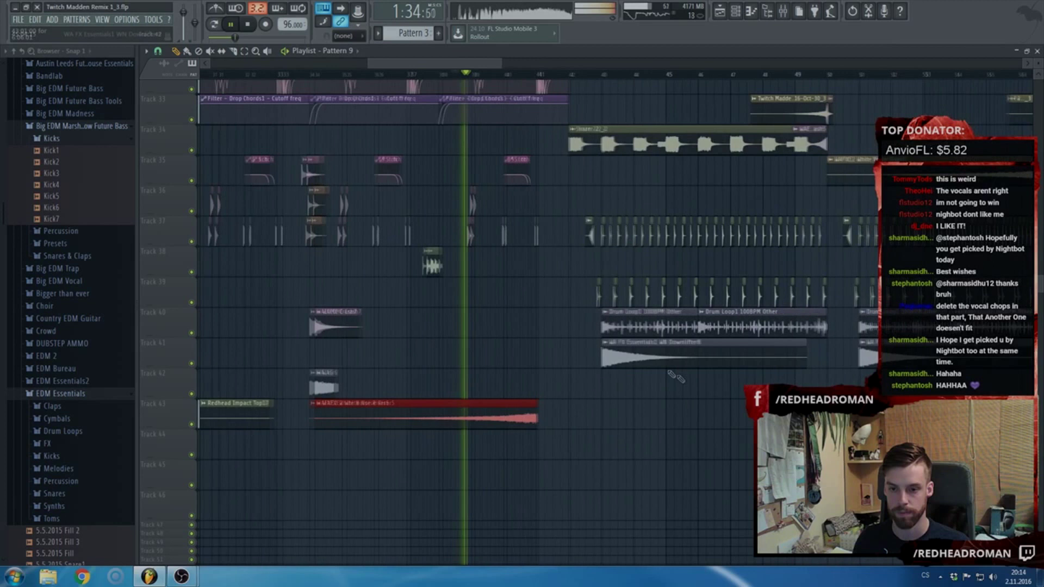
right_click(668, 361)
scroll(618, 393, "up", 6)
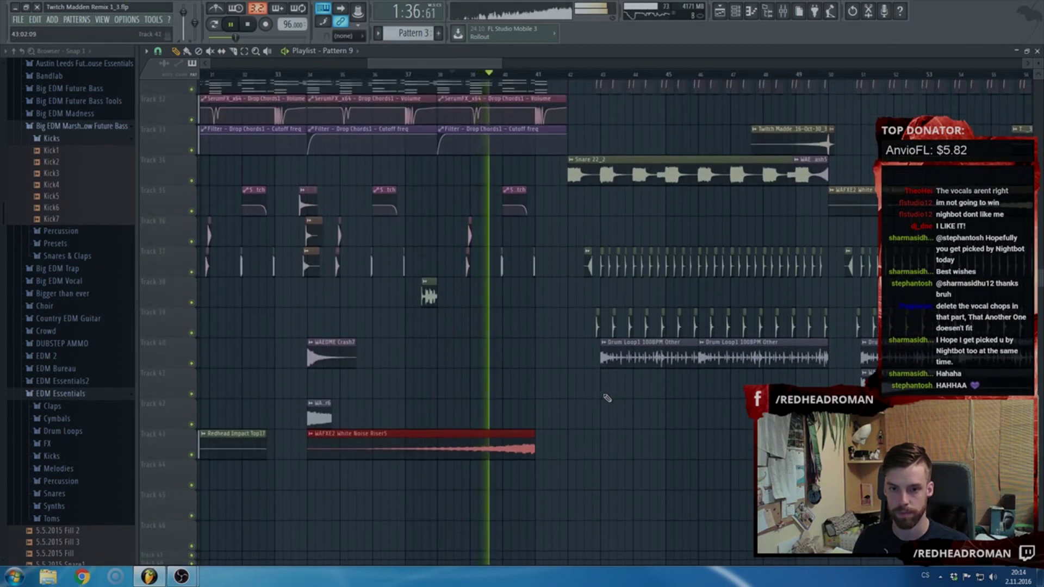
scroll(607, 398, "down", 6)
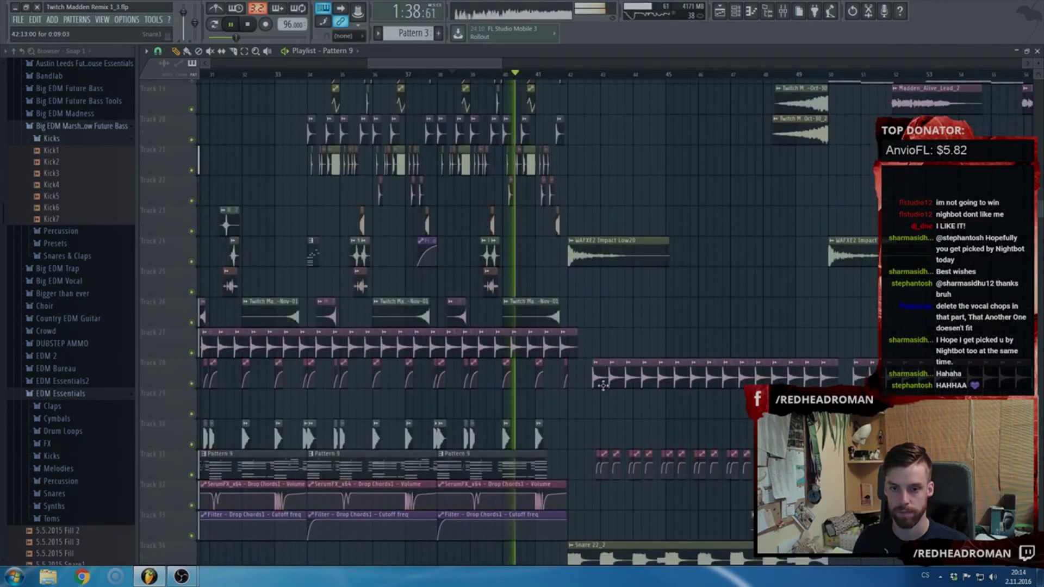
scroll(543, 399, "up", 3, "ctrl")
left_click(536, 396)
right_click(543, 393)
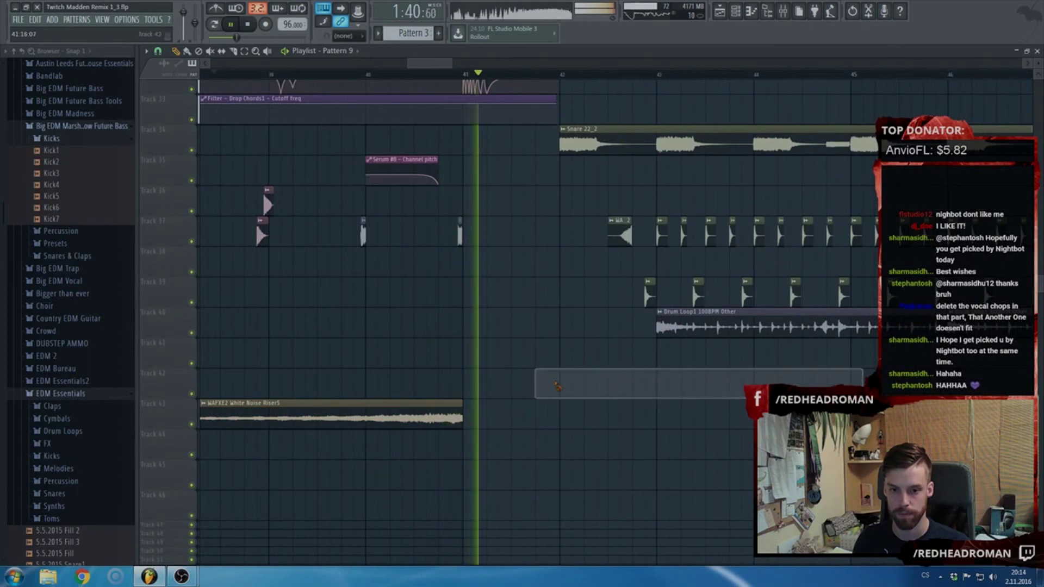
- Stretch the track 43 White Noise Riser5 clip to end at bar 42 and play from around bar 40
scroll(546, 396, "down", 3, "ctrl")
left_click(515, 403)
left_click_drag(515, 403, 579, 400)
left_click(493, 74)
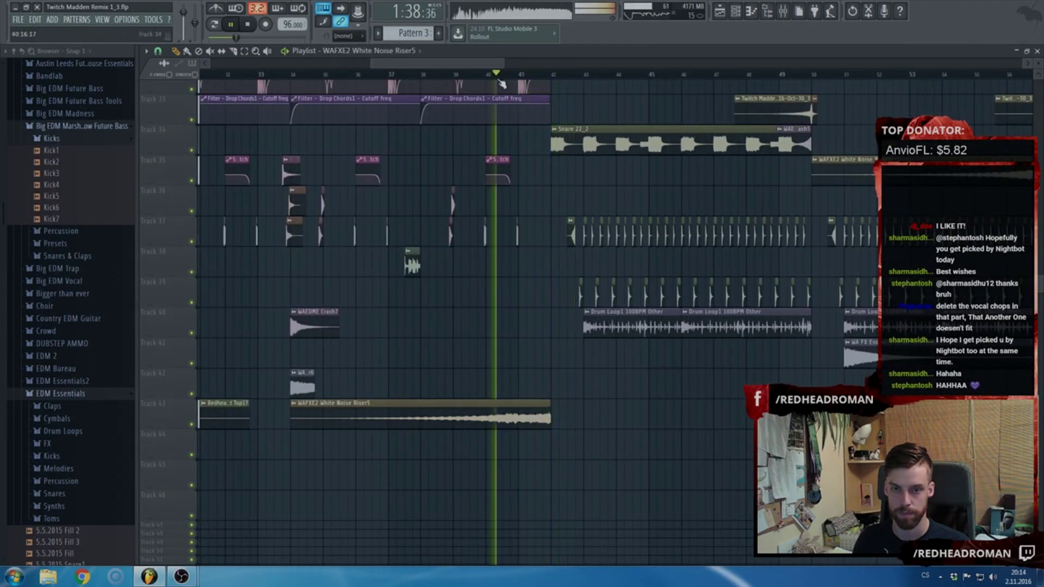
scroll(510, 250, "up", 3, "ctrl")
- Copy the one-bar Pattern 5 clip before the first drop on track 38 to bar 41
scroll(567, 282, "down", 6, "ctrl")
scroll(567, 282, "up", 3)
scroll(315, 316, "up", 3, "ctrl")
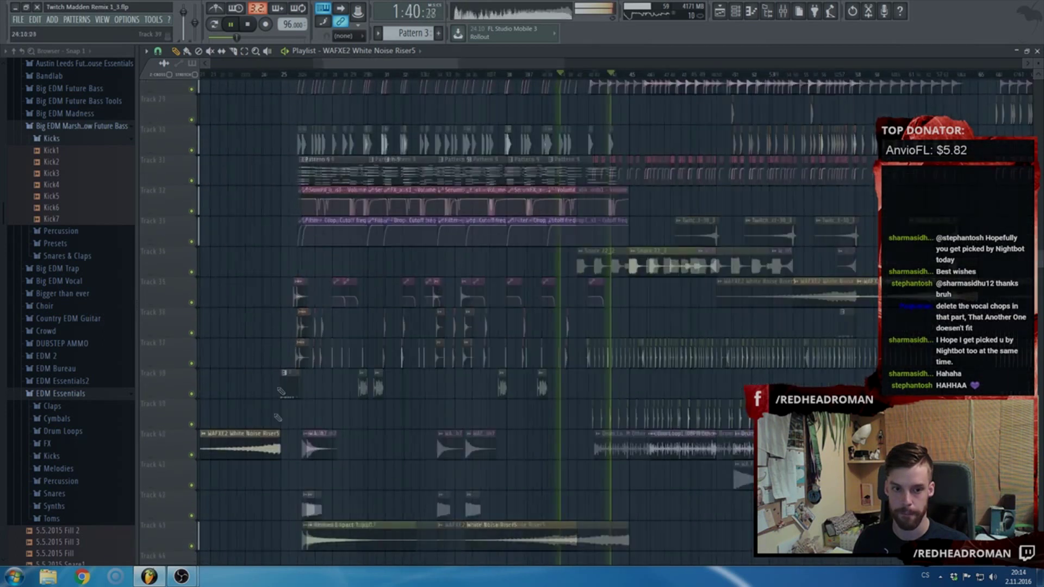
scroll(295, 395, "up", 1)
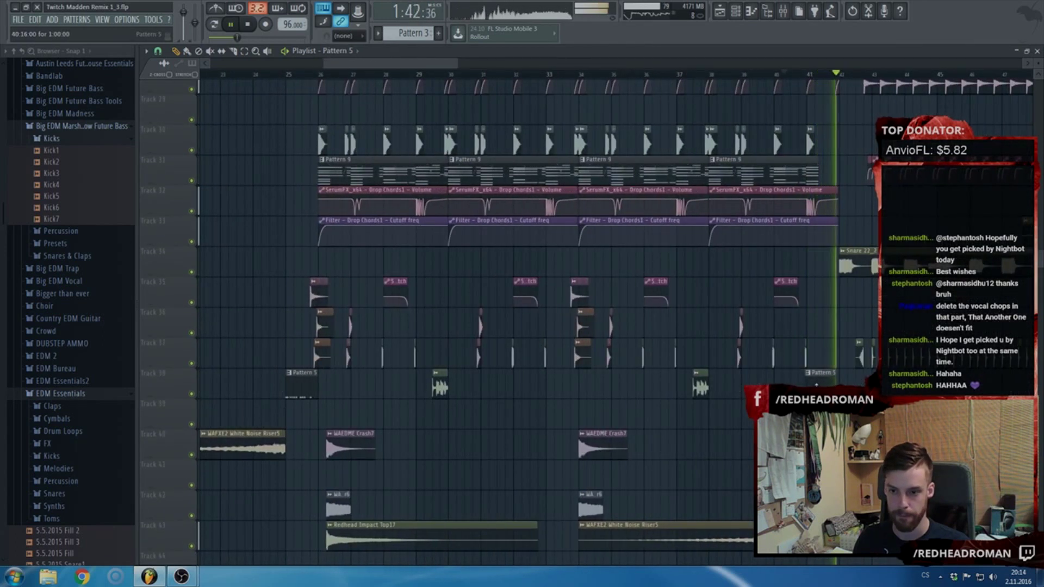
- Copy the Snare3, WA Tom 13 and WA Tom 12 fill on tracks 35 to 37 to just before bar 42
scroll(427, 359, "up", 3, "ctrl")
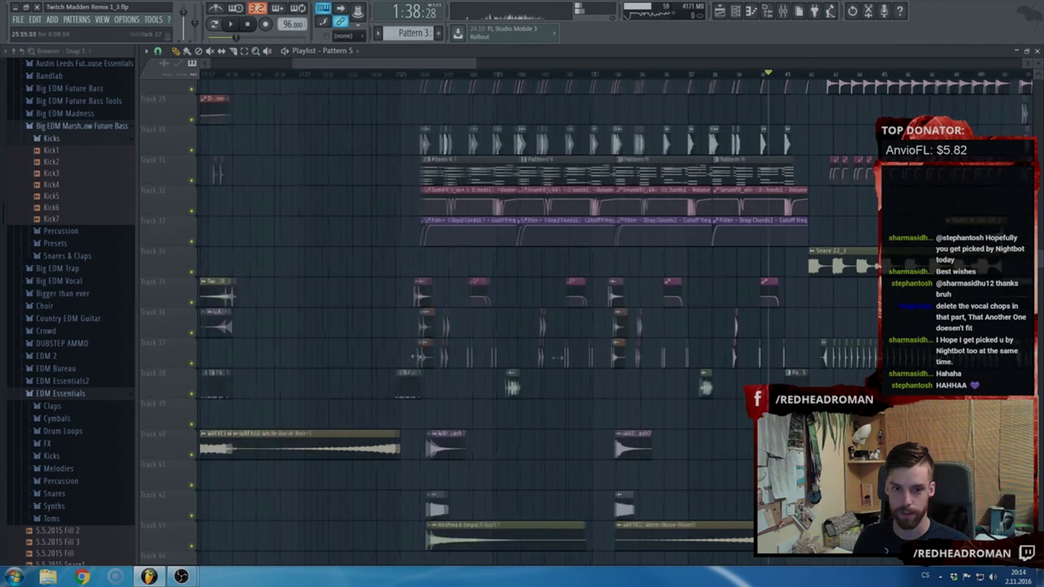
left_click_drag(417, 362, 821, 293, "ctrl")
scroll(450, 291, "down", 3, "ctrl")
scroll(824, 293, "up", 8, "ctrl")
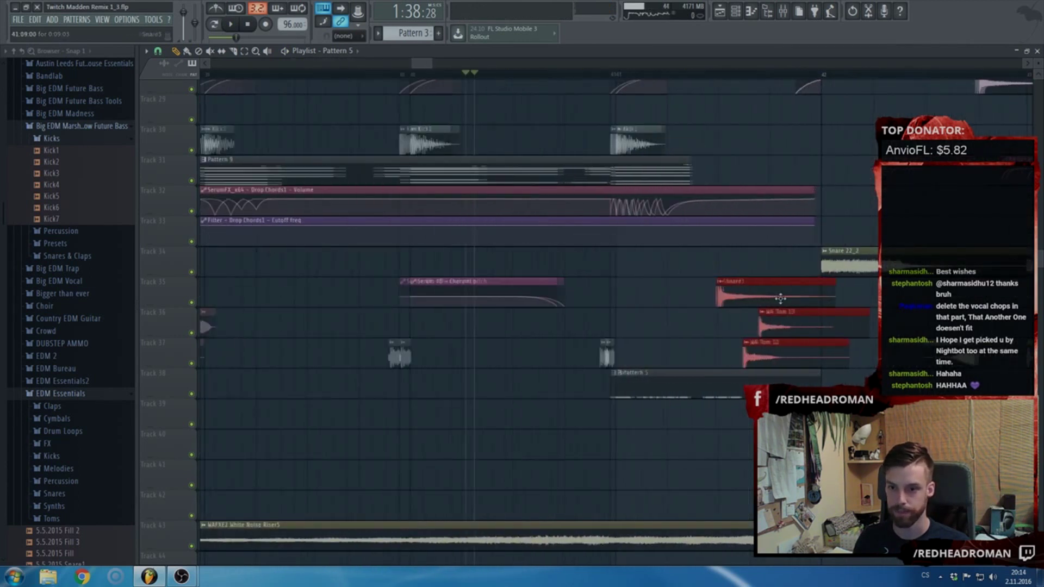
scroll(835, 291, "down", 8, "ctrl")
- Browse the sample library to the White Noise folder inside EDM FX Bigger 2
scroll(100, 305, "up", 4)
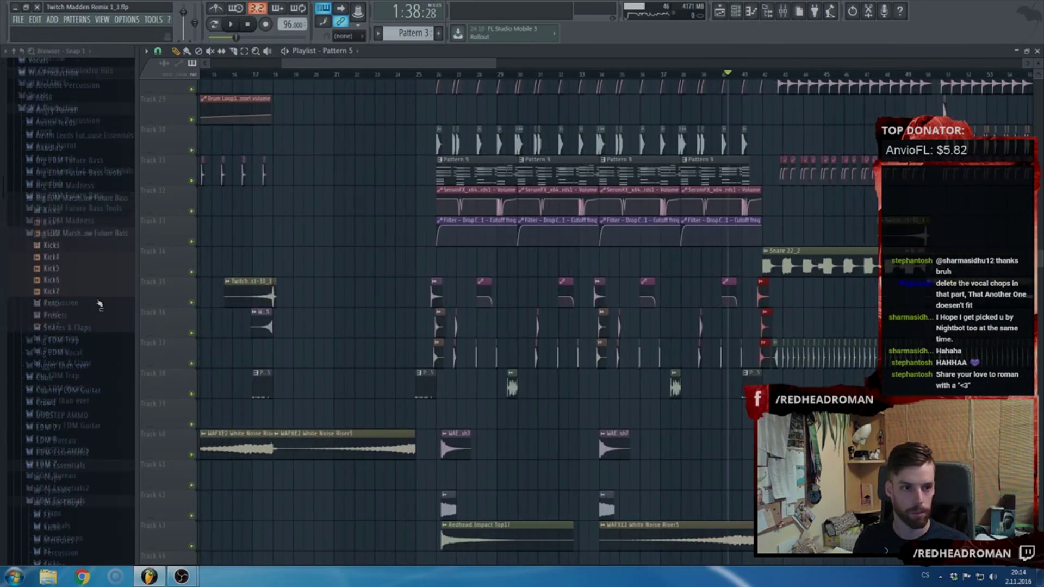
scroll(81, 218, "down", 10)
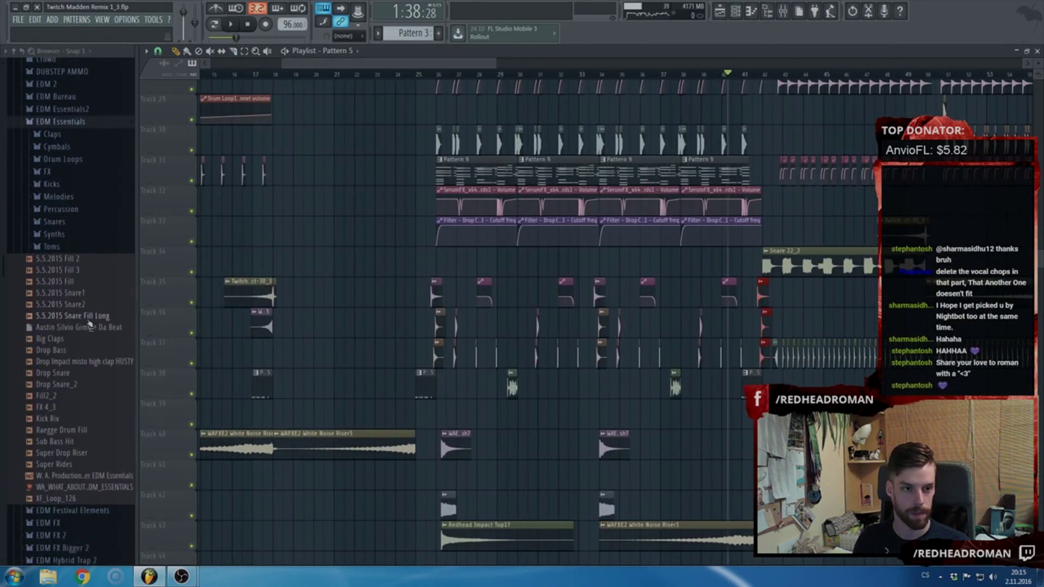
left_click(63, 124)
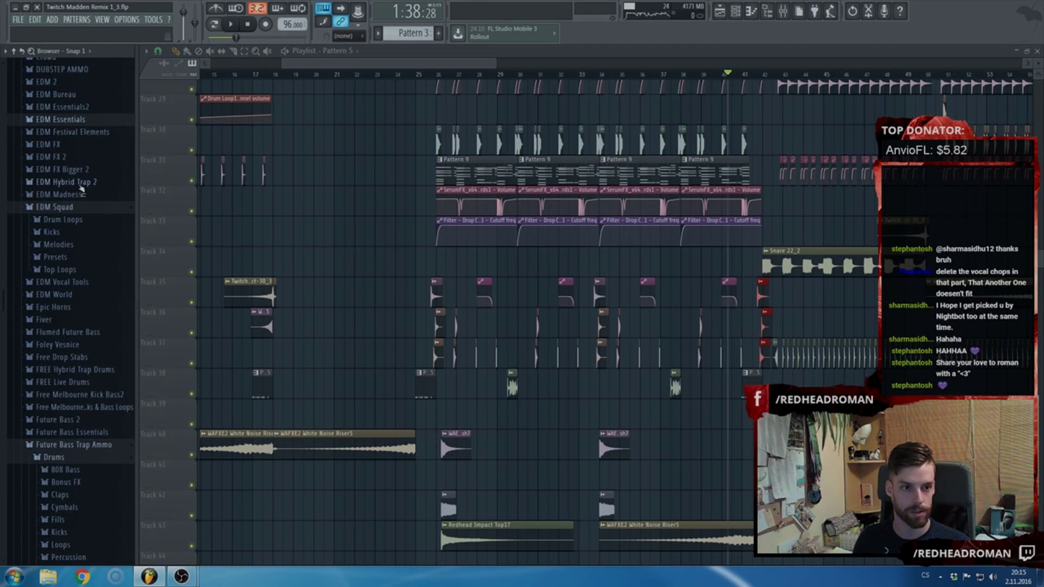
left_click(82, 170)
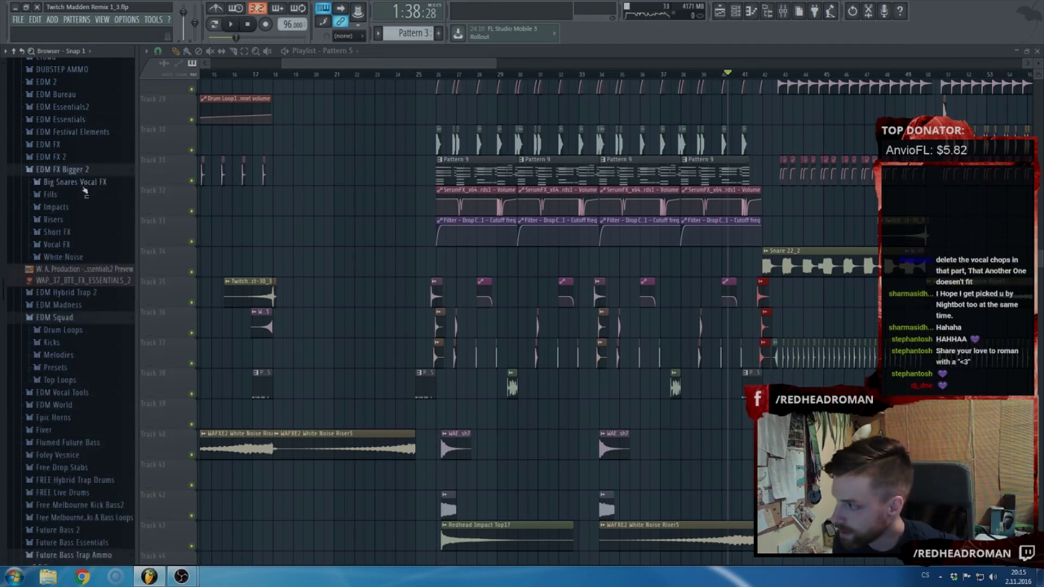
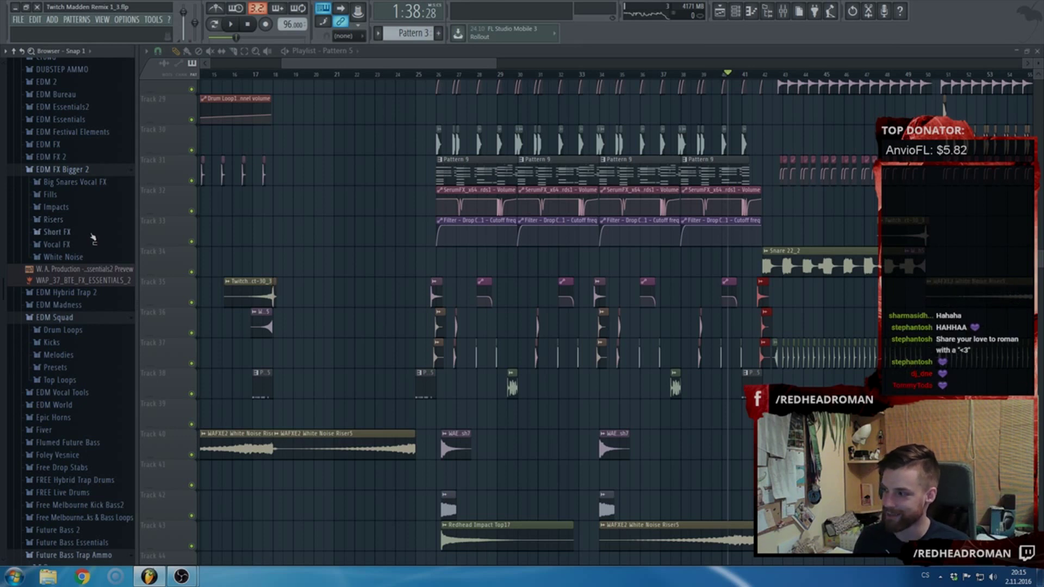
scroll(93, 238, "down", 3)
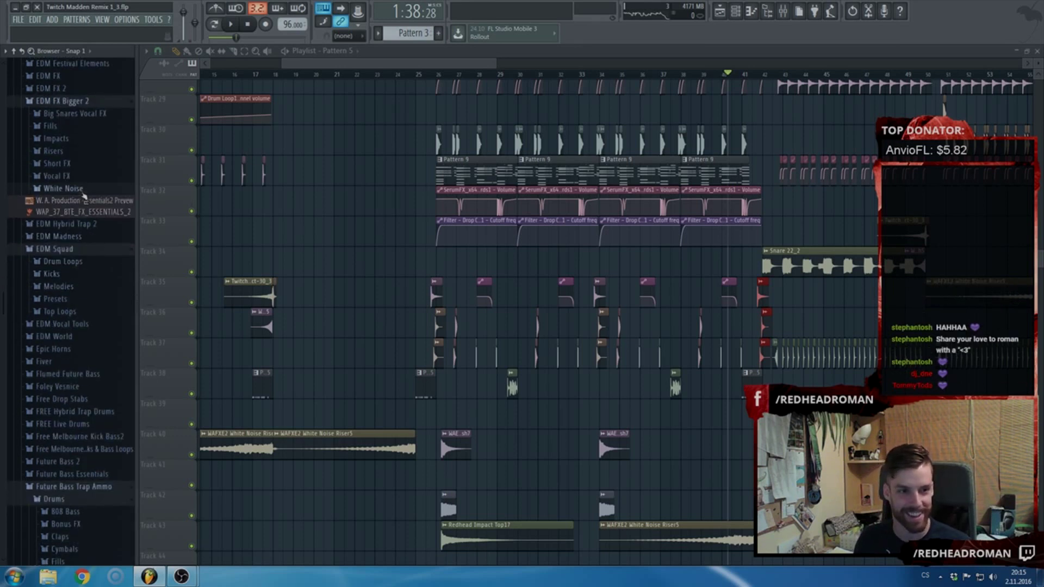
left_click(63, 189)
- Add the WAFXE2 White Noise Riser4 sample to the playlist on track 44, starting around bar 34
scroll(84, 272, "down", 3)
left_click_drag(90, 395, 678, 507)
scroll(678, 507, "up", 2)
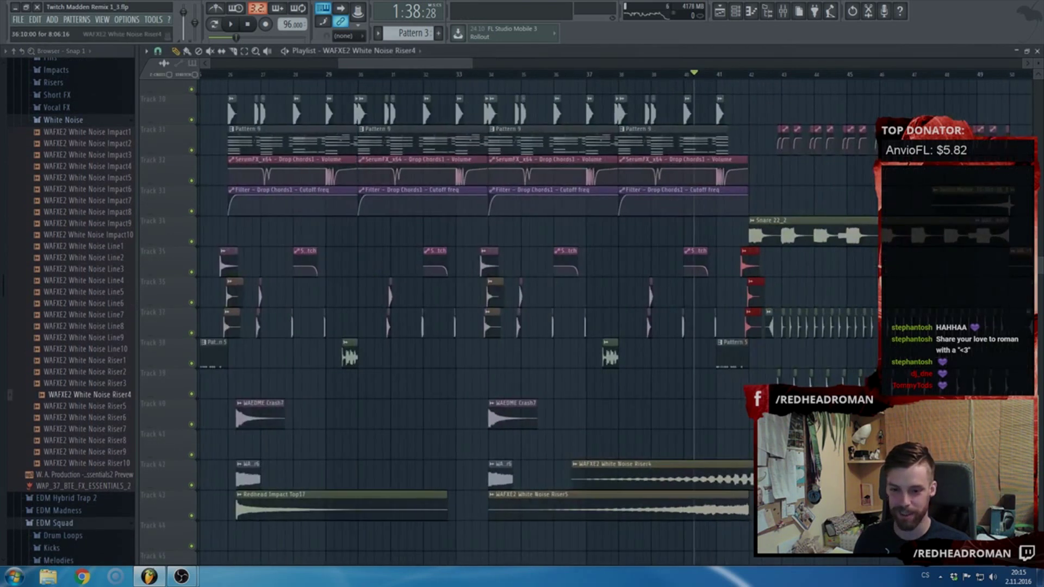
left_click_drag(761, 473, 677, 536)
scroll(729, 503, "up", 6)
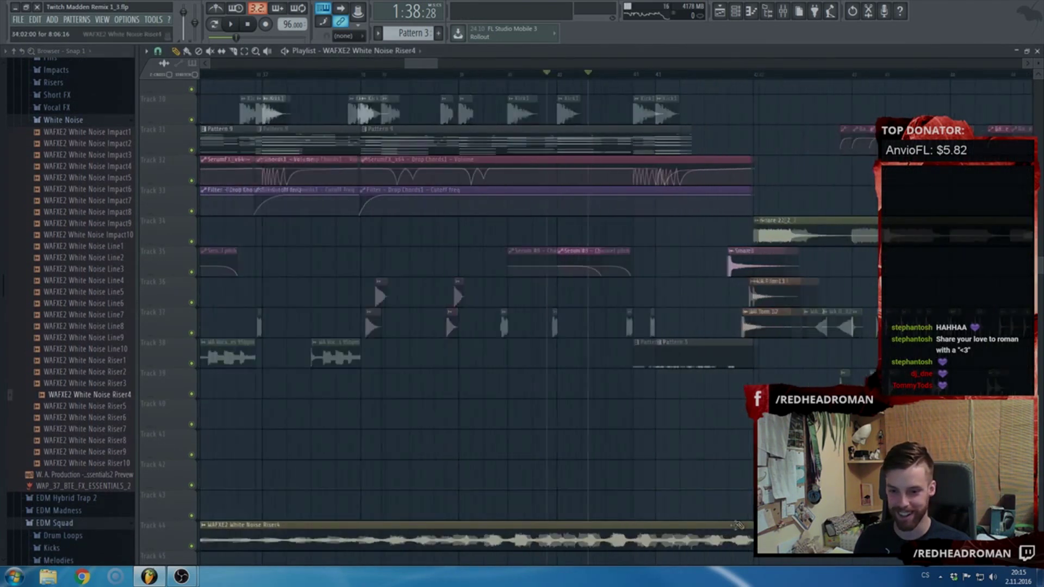
- Route the track 44 White Noise Riser4 sample to mixer track 62 and play the drop's ending from around bar 40
double_click(727, 536)
key("space")
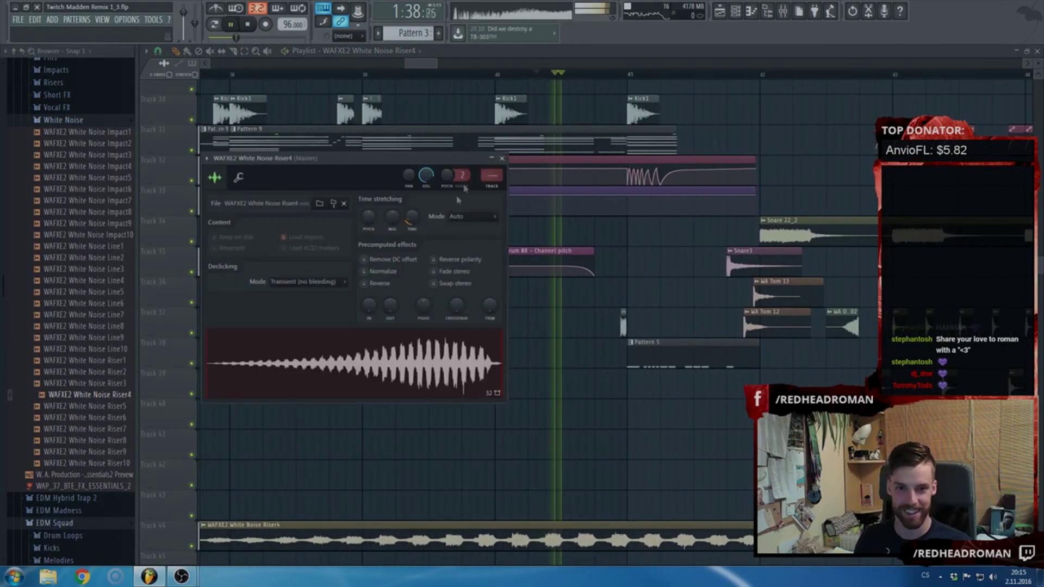
key("F9")
left_click_drag(418, 64, 417, 64)
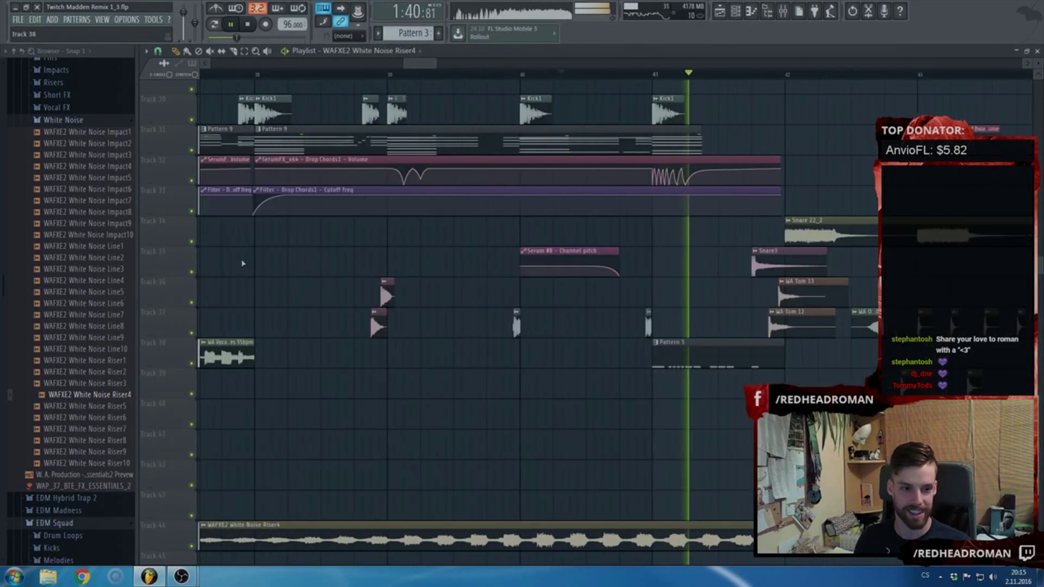
left_click_drag(519, 532, 519, 540)
- Replace the track 44 riser with the WAFXE2 White Noise Riser6 sample and raise its fade-in
left_click_drag(122, 418, 535, 531)
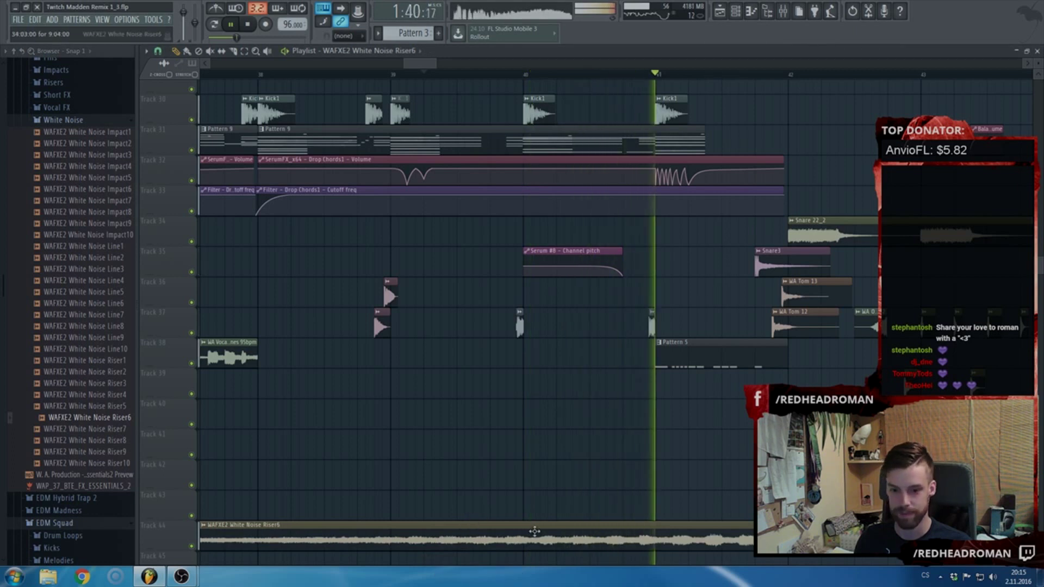
scroll(554, 494, "down", 4)
double_click(542, 525)
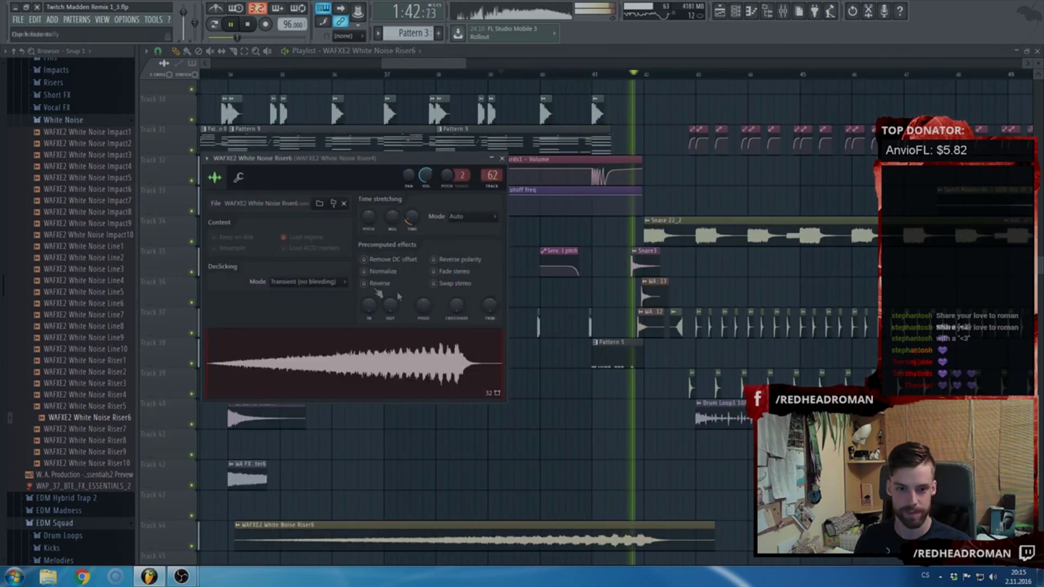
scroll(372, 315, "up", 2)
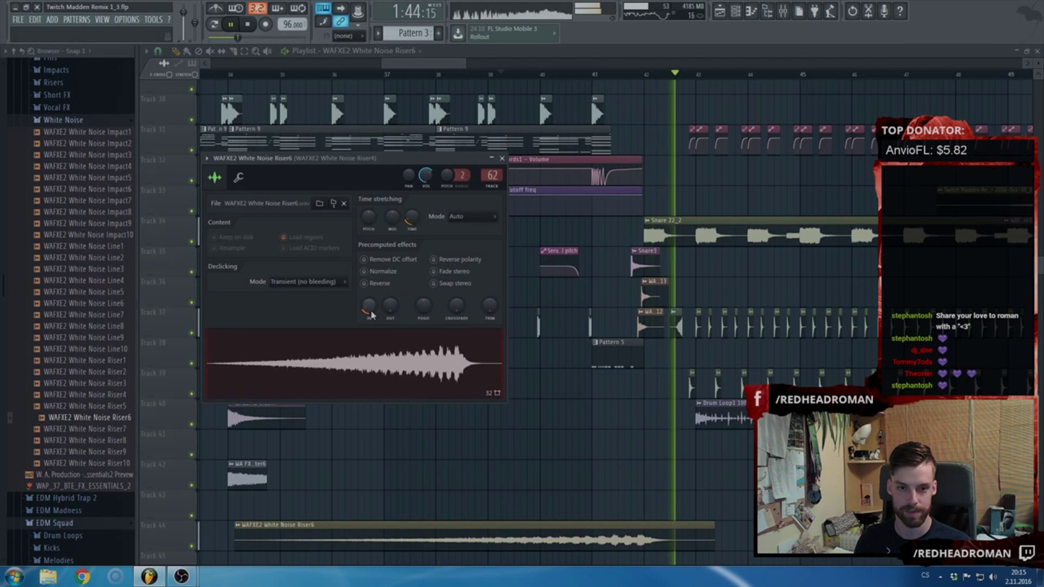
left_click(502, 158)
- Delete the Drum Loop1 100BPM Other clips on track 40 between bars 43 and 50
scroll(578, 296, "up", 5)
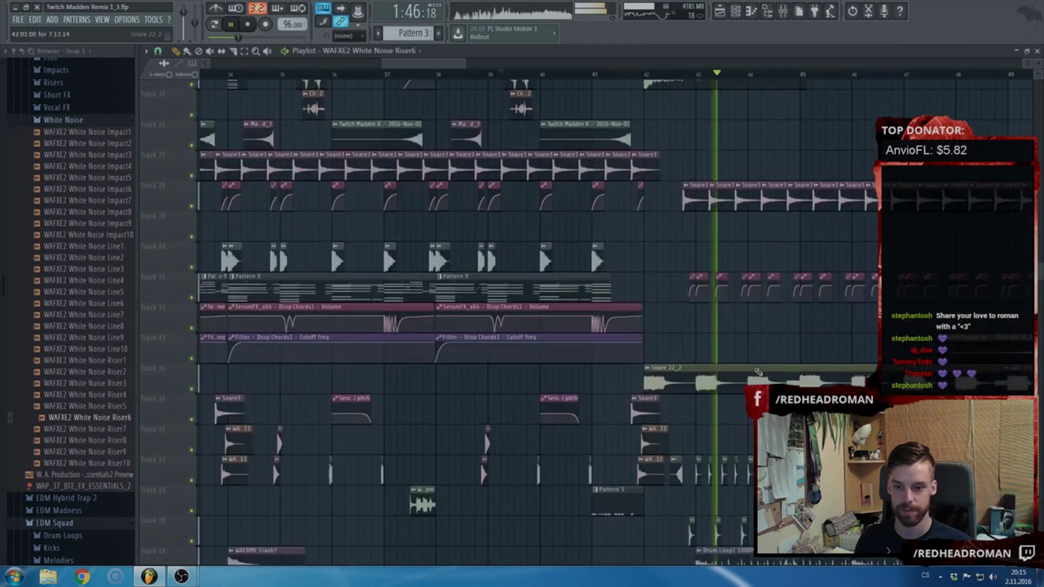
scroll(757, 371, "down", 6)
scroll(680, 381, "up", 1)
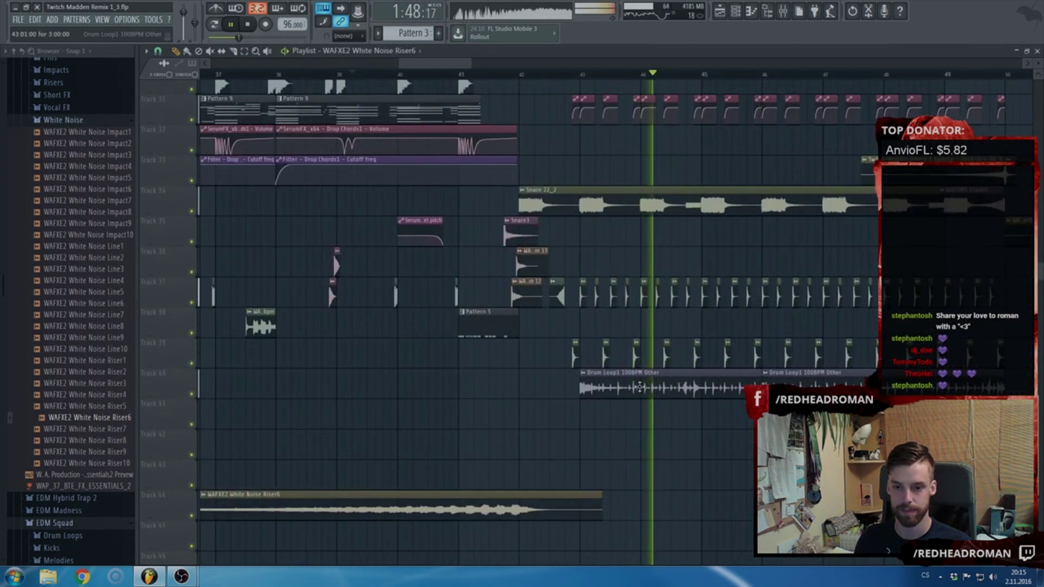
right_click(640, 387)
scroll(713, 428, "up", 3)
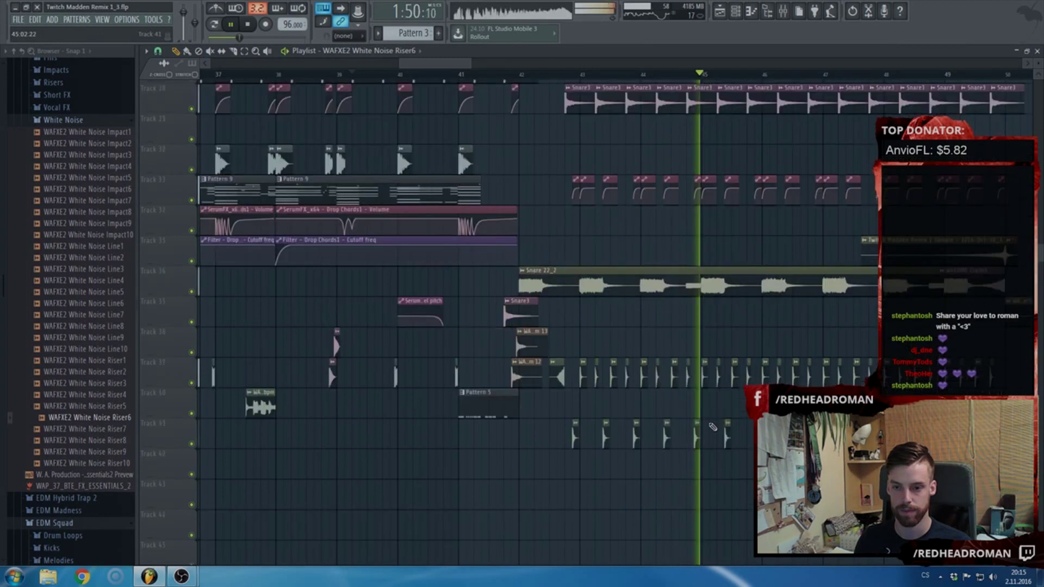
scroll(713, 427, "up", 1)
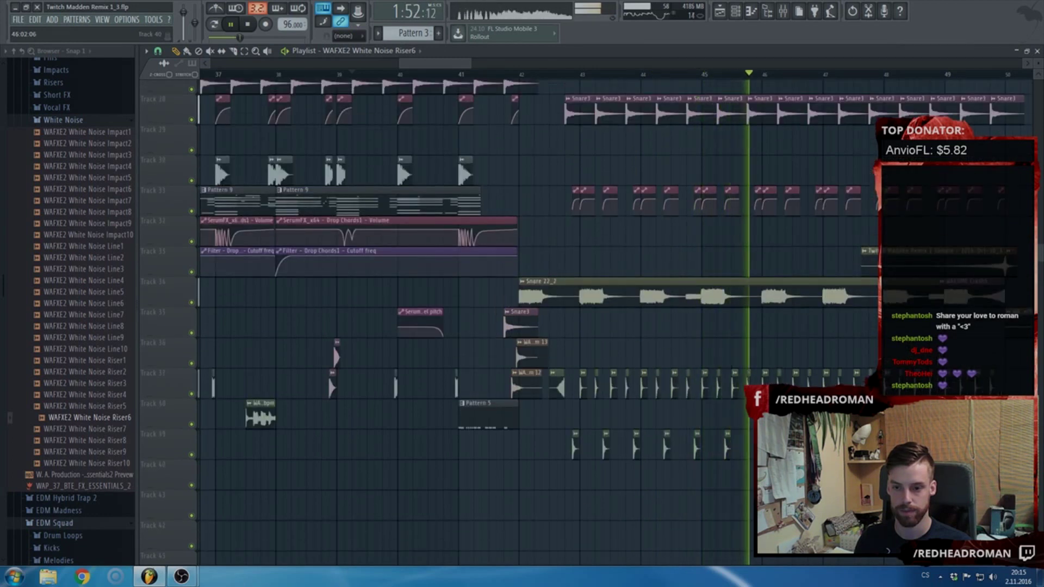
- Delete the rows of short percussion clips on tracks 37 and 39 between bars 43 and 50
scroll(707, 435, "down", 4)
scroll(707, 435, "down", 1)
scroll(707, 435, "up", 2)
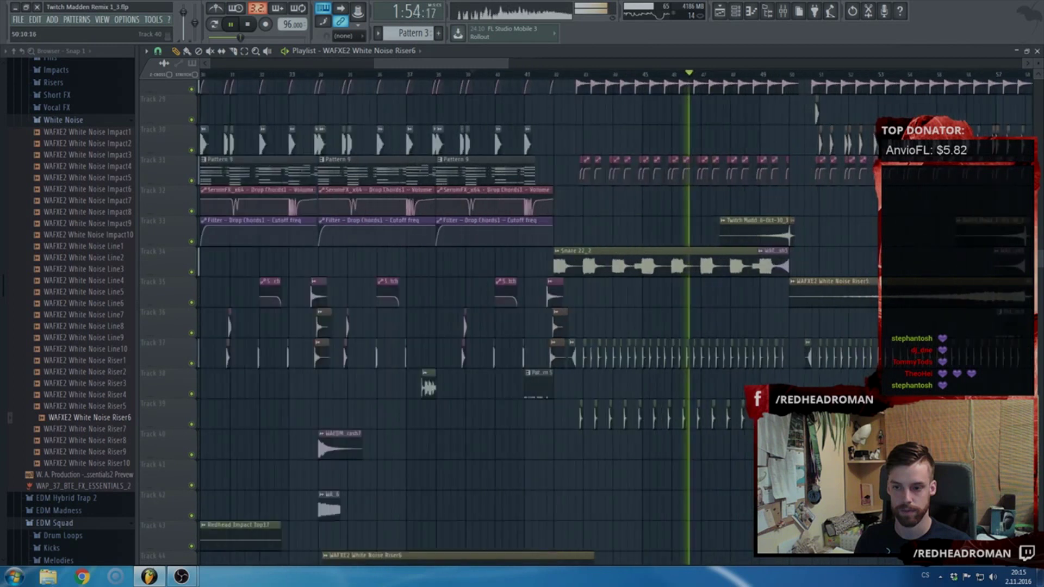
left_click_drag(786, 428, 572, 370)
key("Delete")
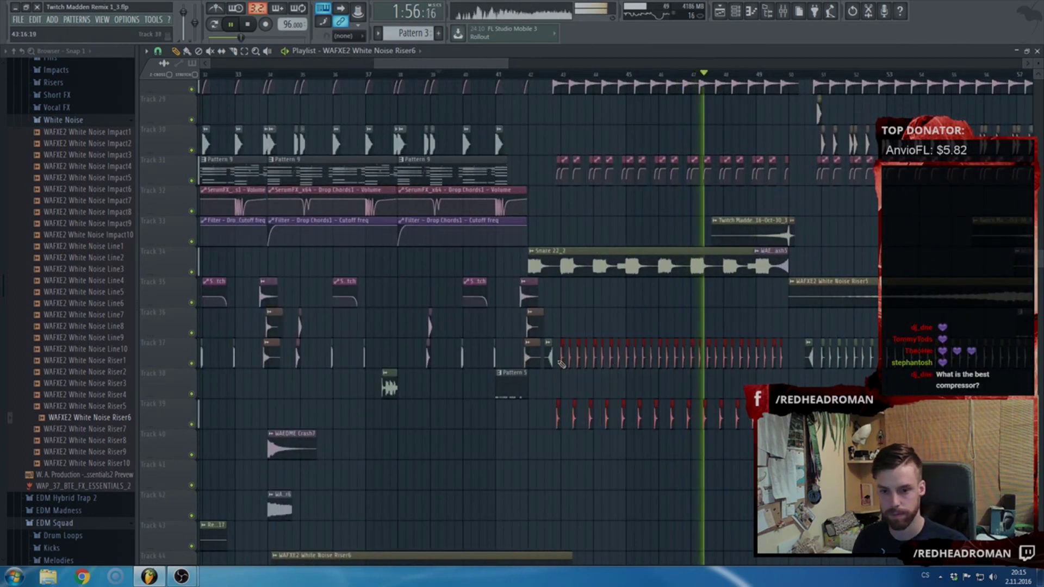
- Review the break while it plays and delete the short clip on track 29 near bar 51
scroll(632, 396, "up", 4)
scroll(629, 392, "down", 3)
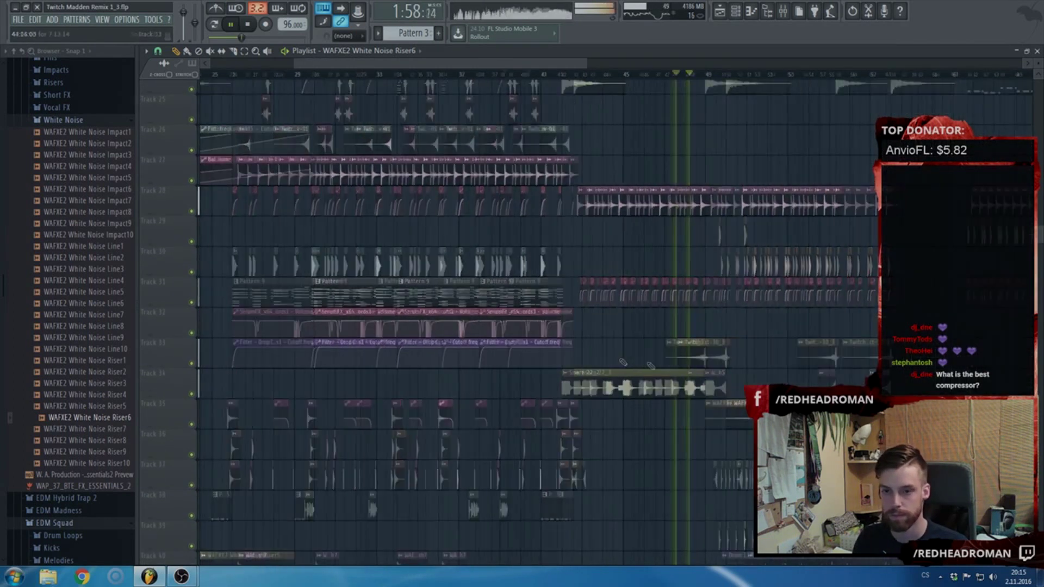
scroll(728, 381, "up", 3)
scroll(669, 373, "down", 3)
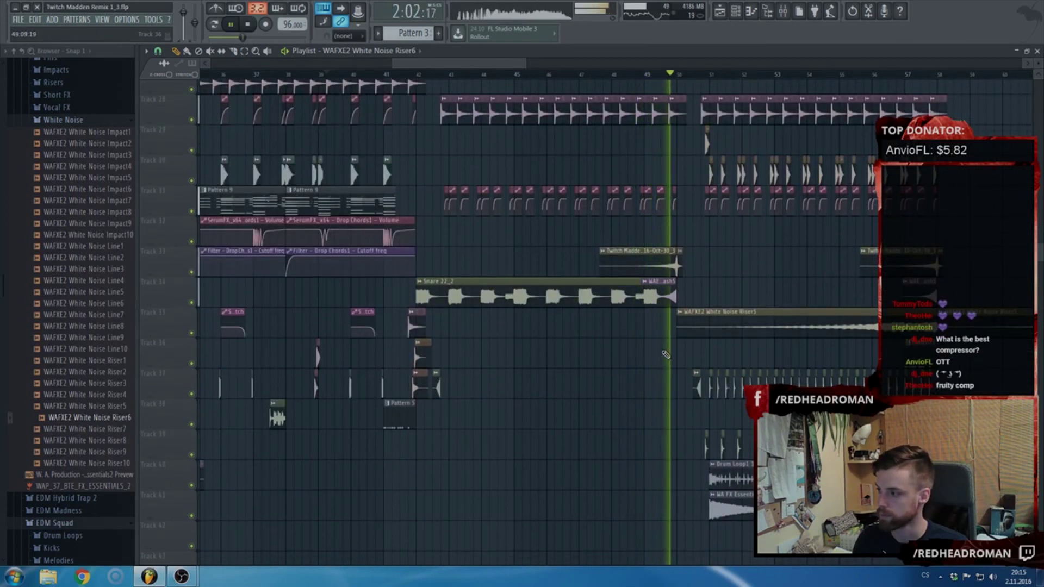
scroll(668, 354, "down", 3)
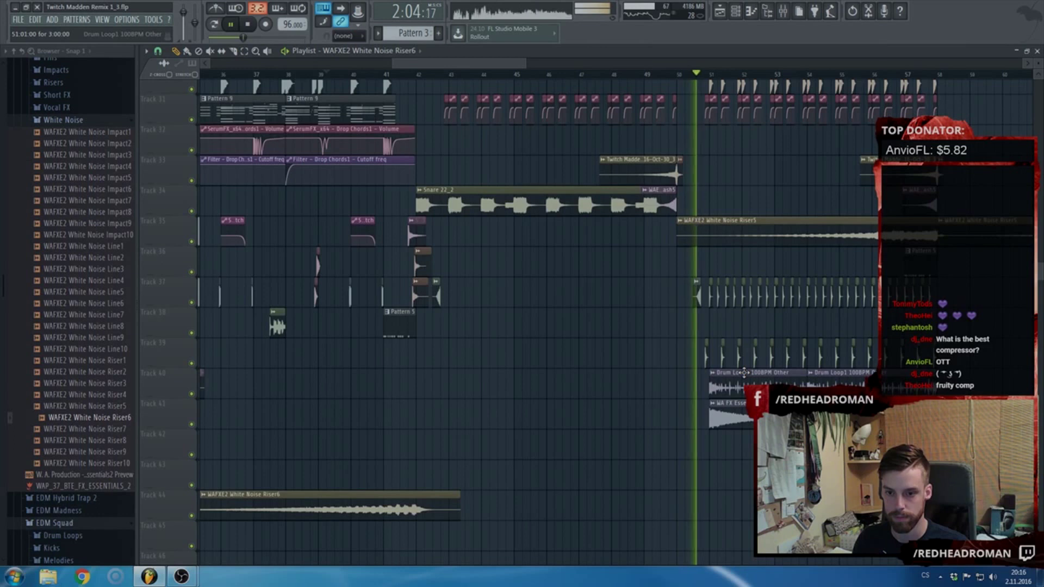
scroll(761, 354, "up", 6)
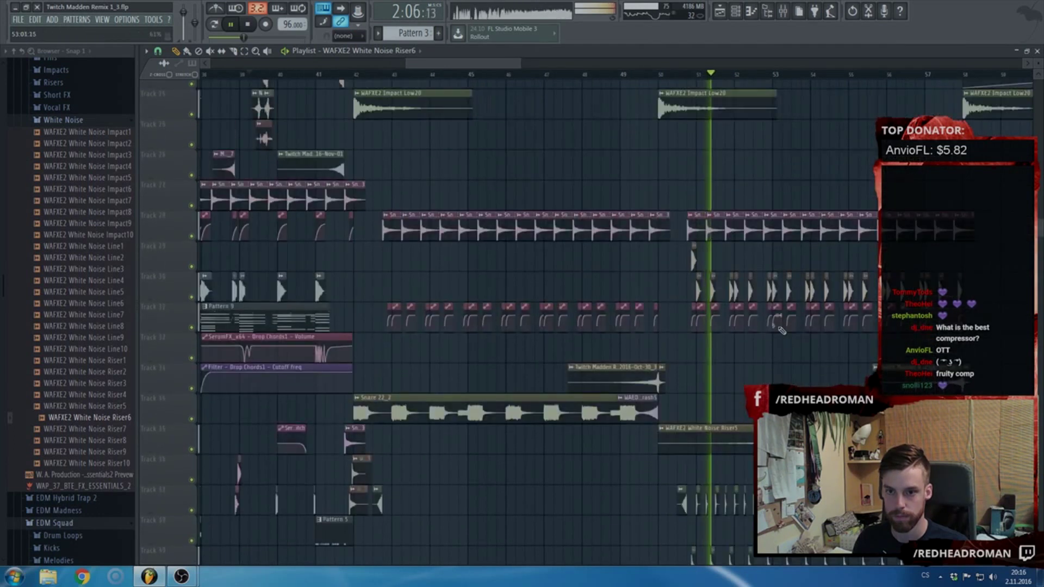
scroll(722, 300, "up", 3)
right_click(665, 265)
- Open the FabFilter Pro-Q 2 equalizer on the mixer track of the Kick 23 #2 sample
double_click(678, 294)
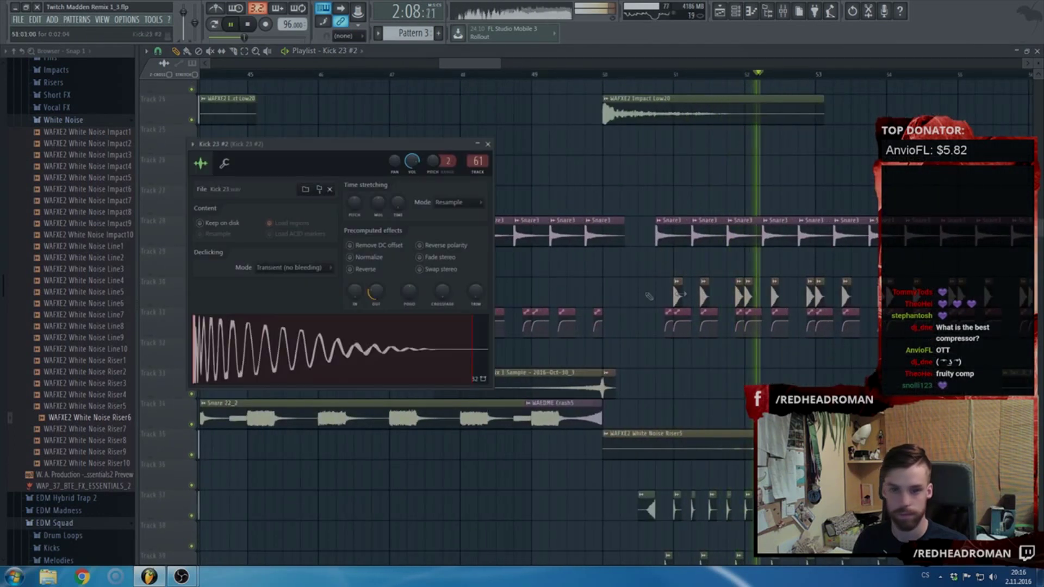
key("F9")
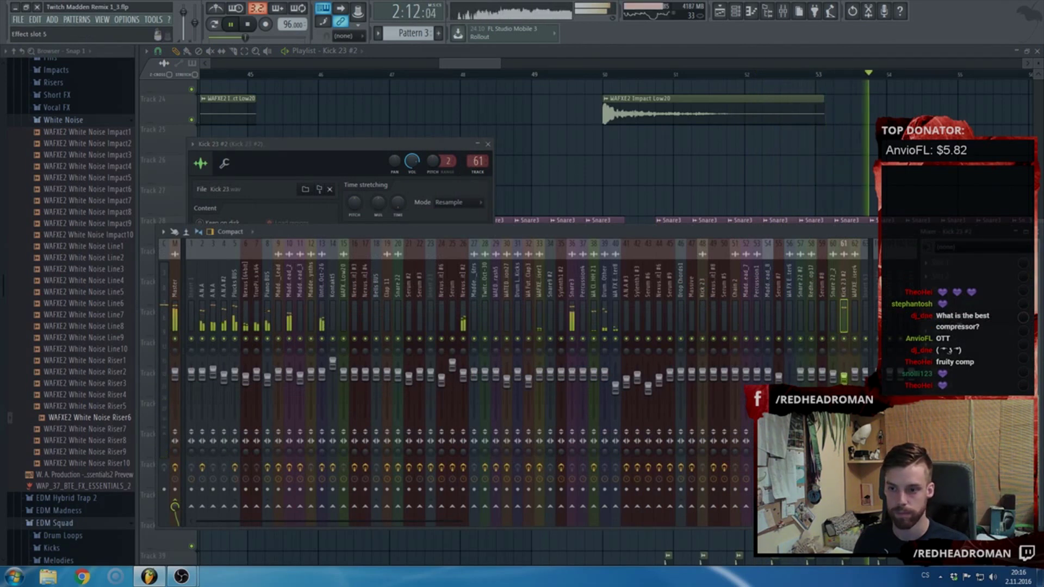
left_click(957, 318)
- Shape the kick equalizer's first band as a High Cut at about 270 Hz and close the plugin and mixer
left_click_drag(416, 282, 347, 275)
left_click(249, 334)
left_click(268, 375)
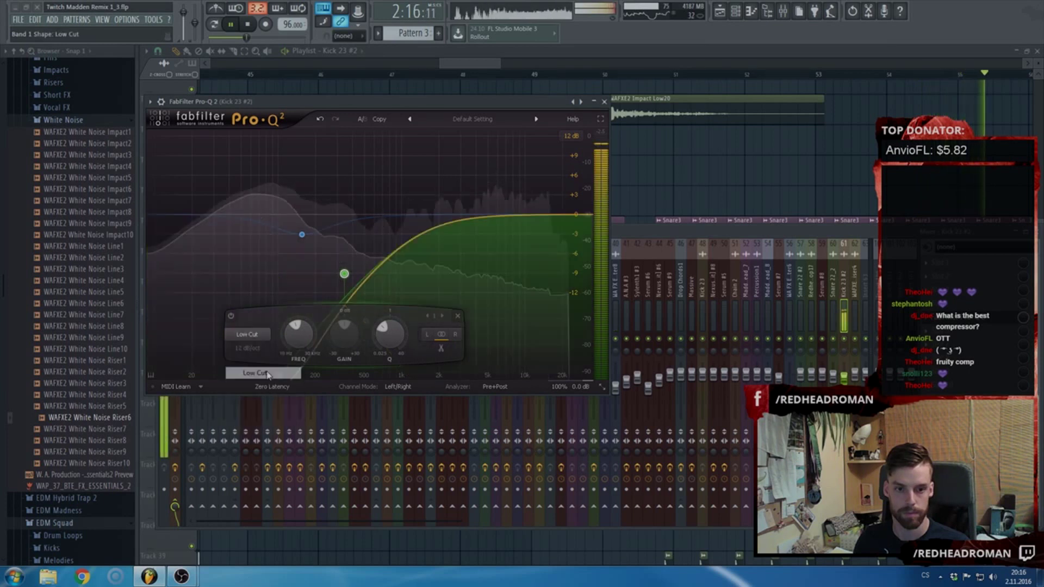
left_click(249, 334)
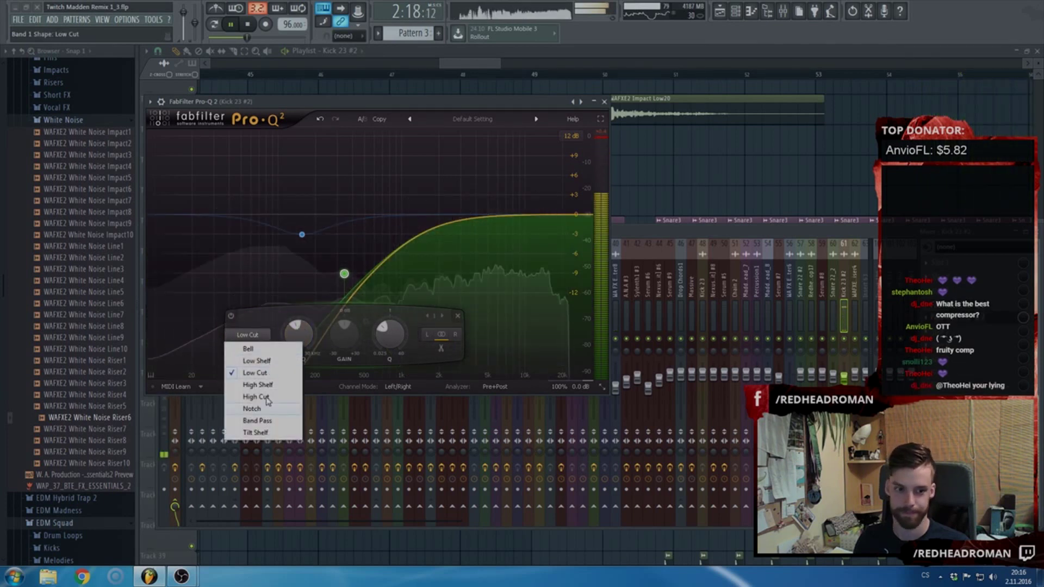
left_click(267, 400)
left_click_drag(344, 273, 332, 256)
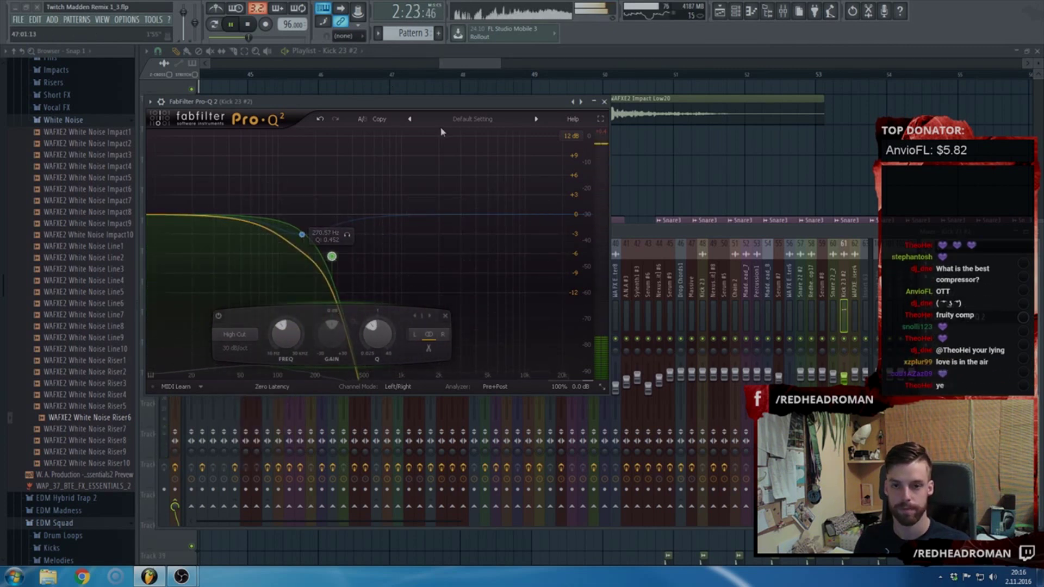
key("F5")
key("Escape")
key("F5")
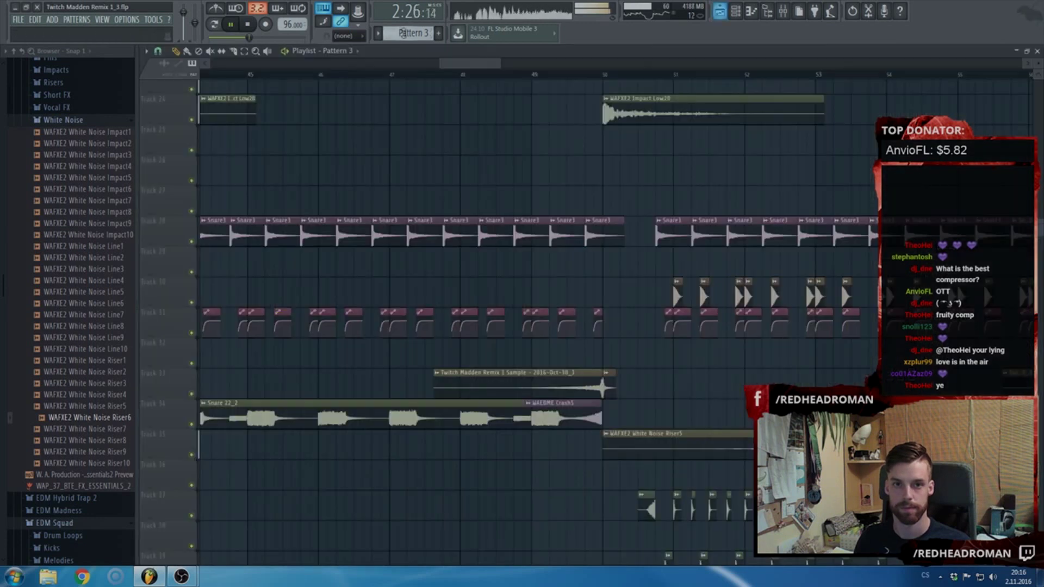
- Copy the Kick 23 #2 clips on track 30 from bars 51–57 to bars 43–49
scroll(419, 218, "down", 5)
scroll(490, 245, "down", 6)
scroll(506, 250, "up", 5)
left_click_drag(763, 270, 506, 275)
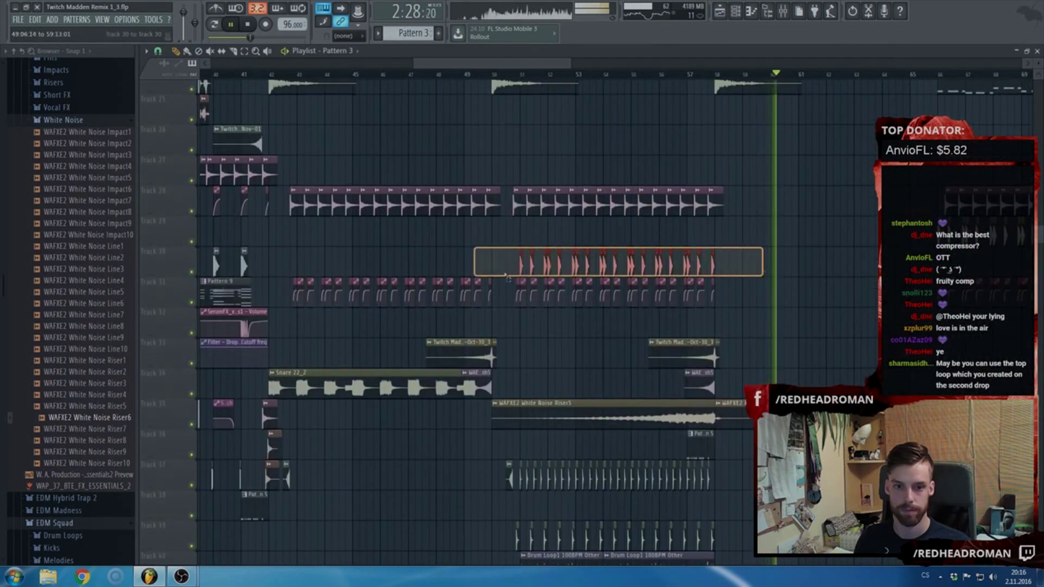
scroll(505, 276, "up", 3)
left_click_drag(577, 259, 353, 269)
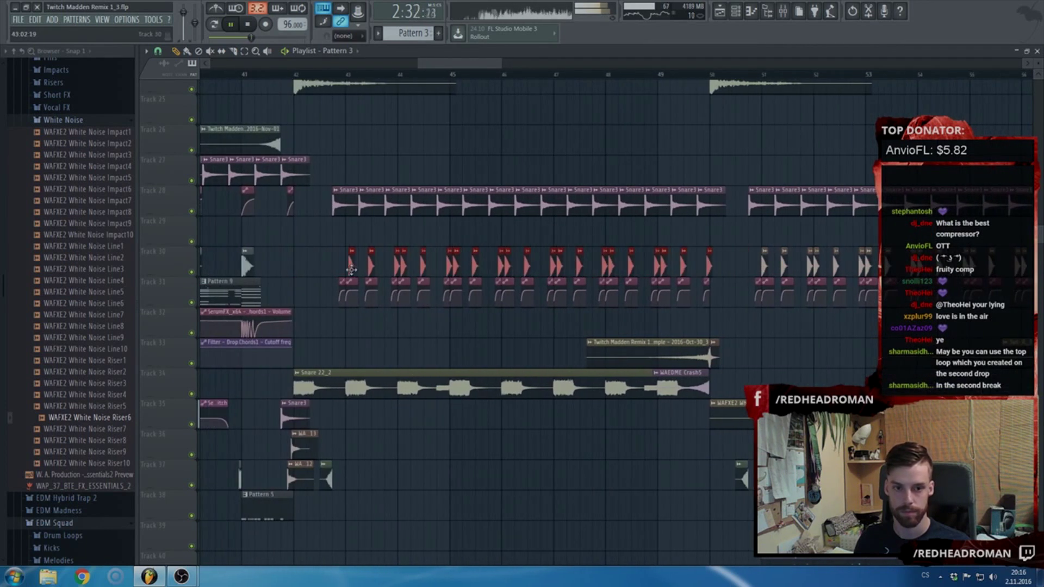
scroll(778, 259, "up", 3)
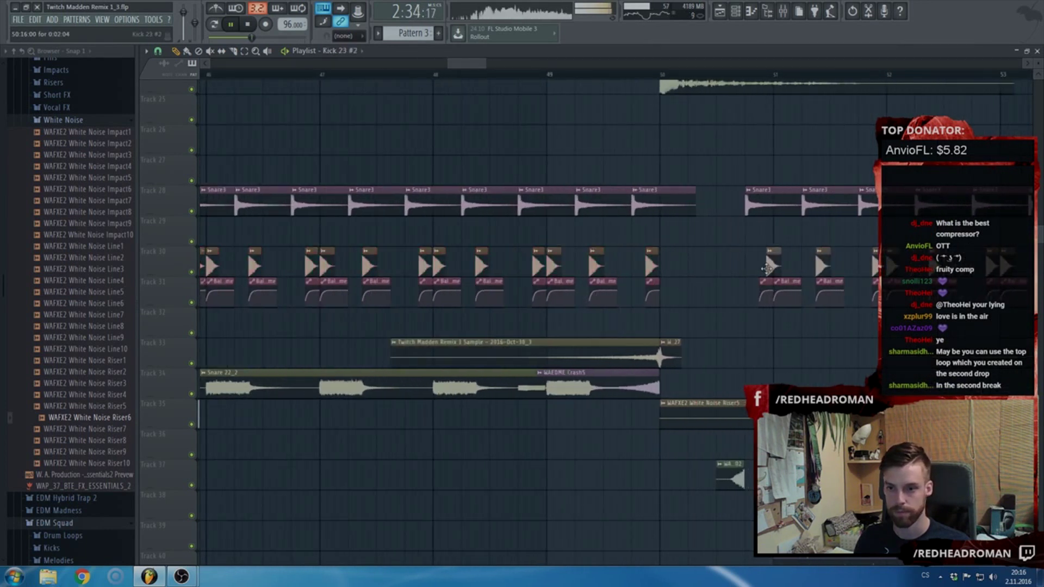
- Rename the Snare 22_2 piano clip on track 34 to "Piano God dammet!!"
scroll(781, 267, "down", 3)
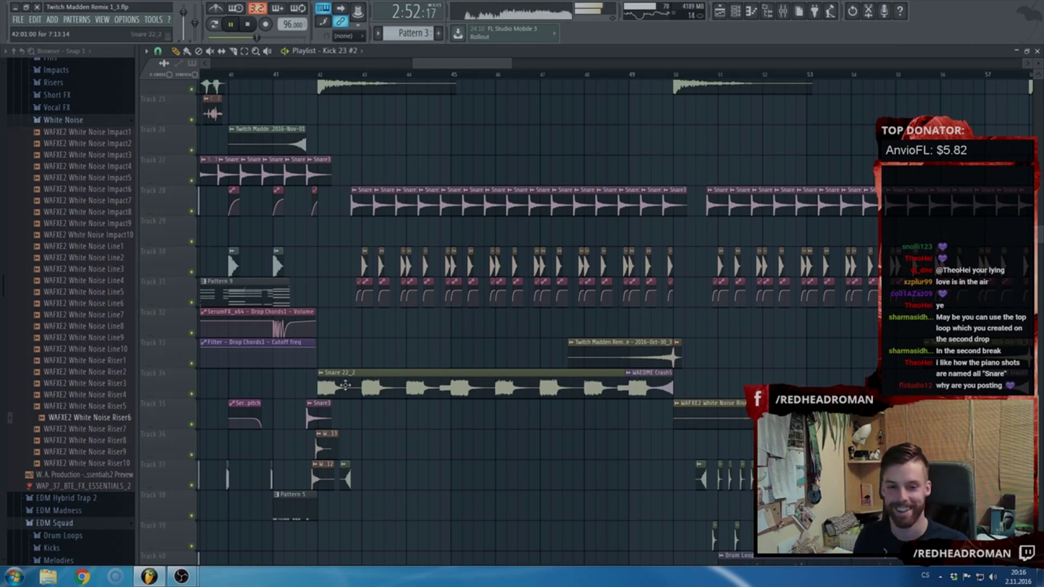
left_click(321, 373)
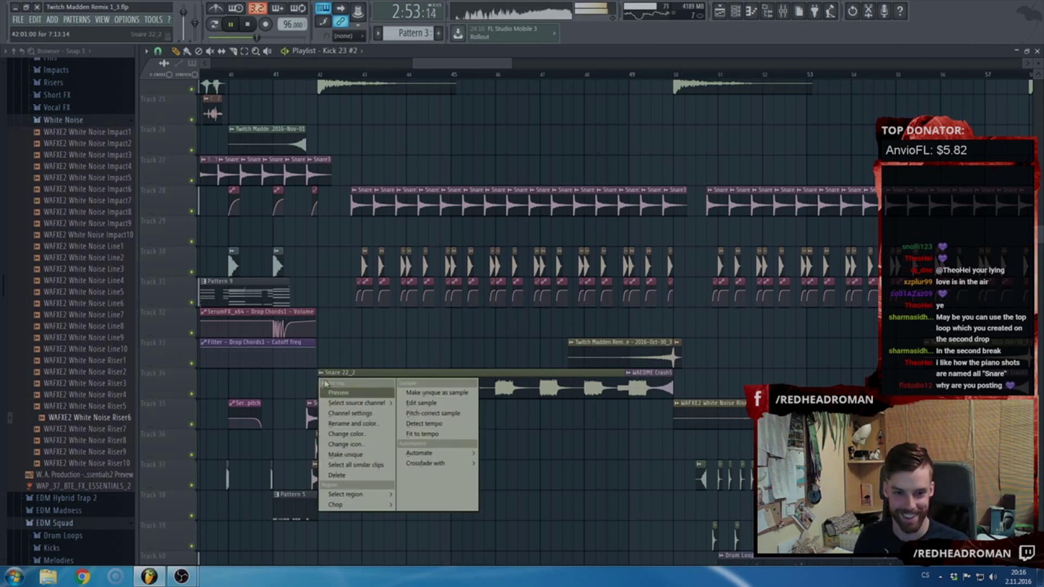
left_click(357, 424)
type("Piano God dammit!!")
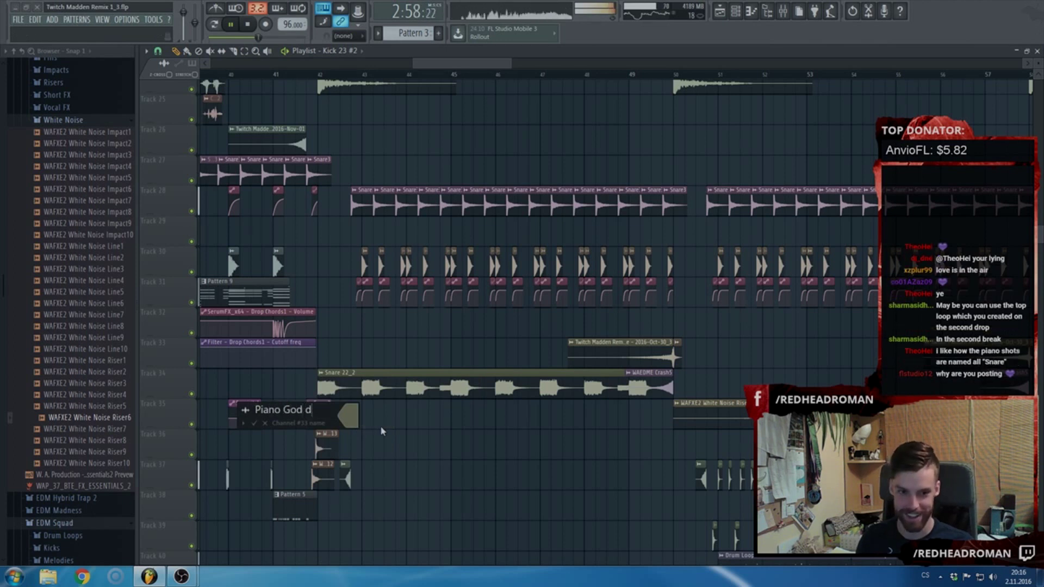
key("Return")
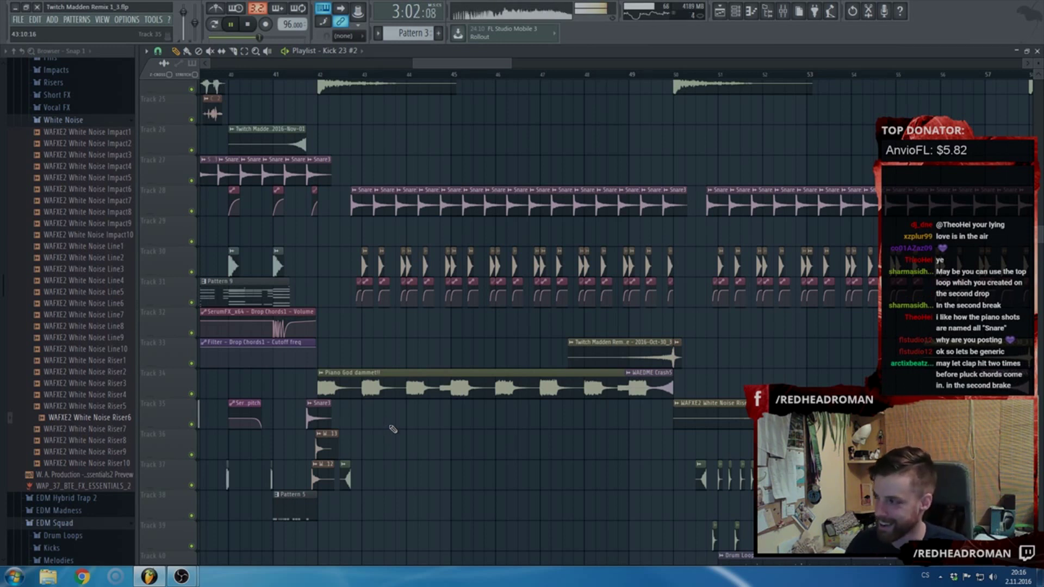
- Copy the WAFXE2 White Noise Riser6 clip on track 44 to start at about bar 66, leading into the second drop
scroll(399, 391, "down", 4)
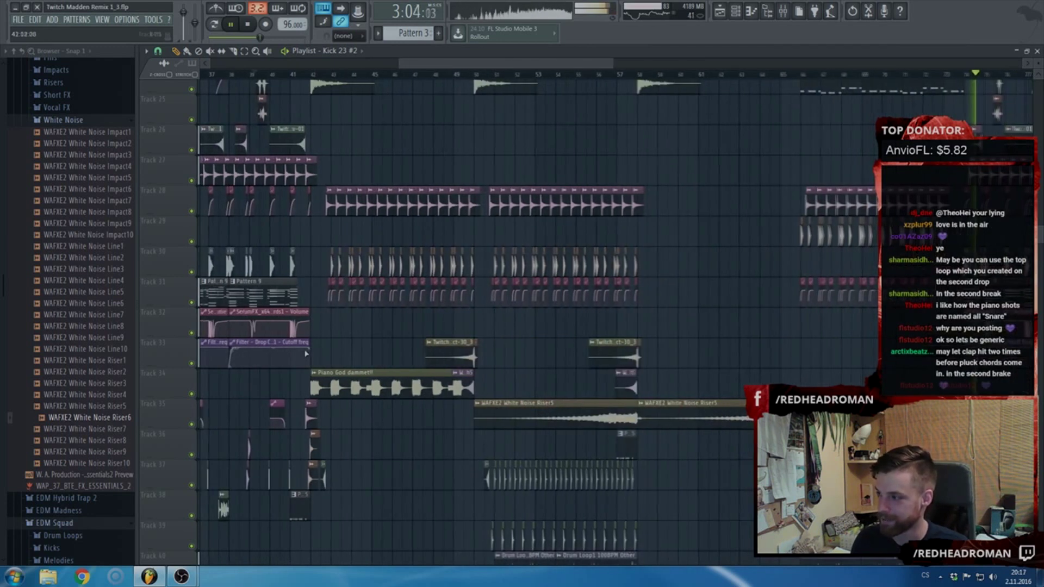
scroll(412, 350, "down", 6)
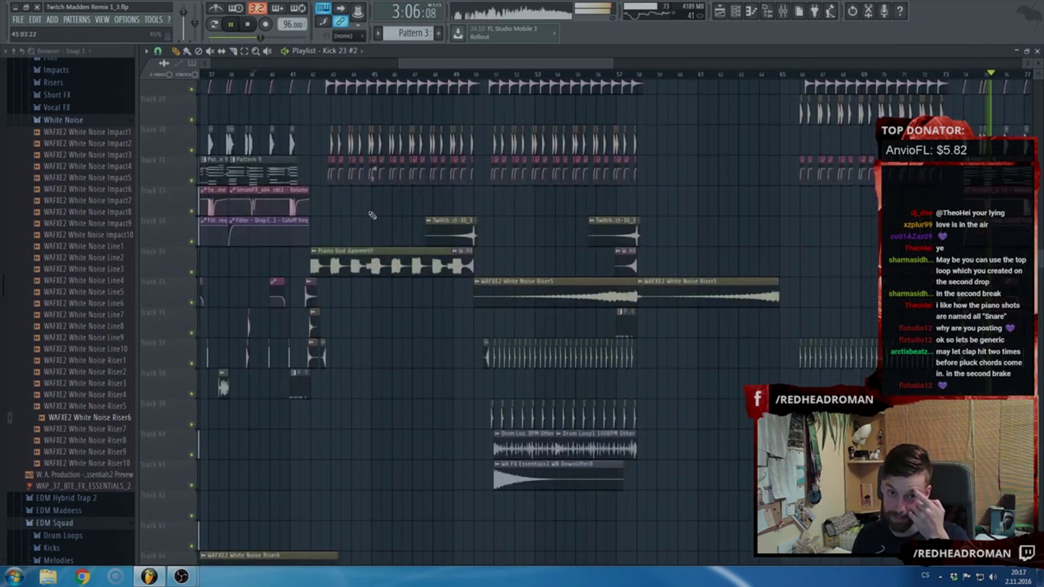
scroll(342, 349, "down", 6)
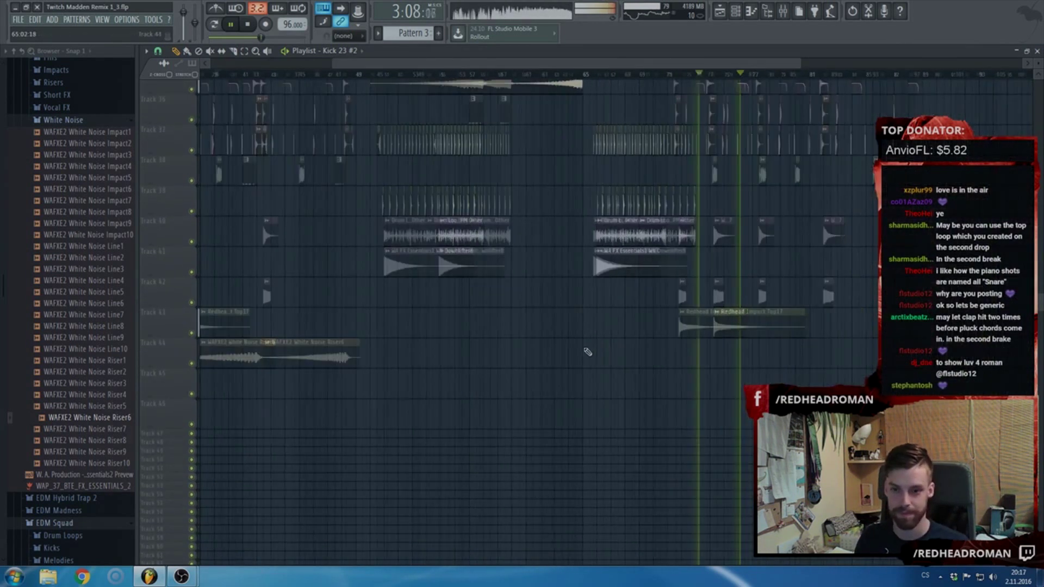
left_click_drag(343, 350, 816, 350)
scroll(819, 350, "up", 3)
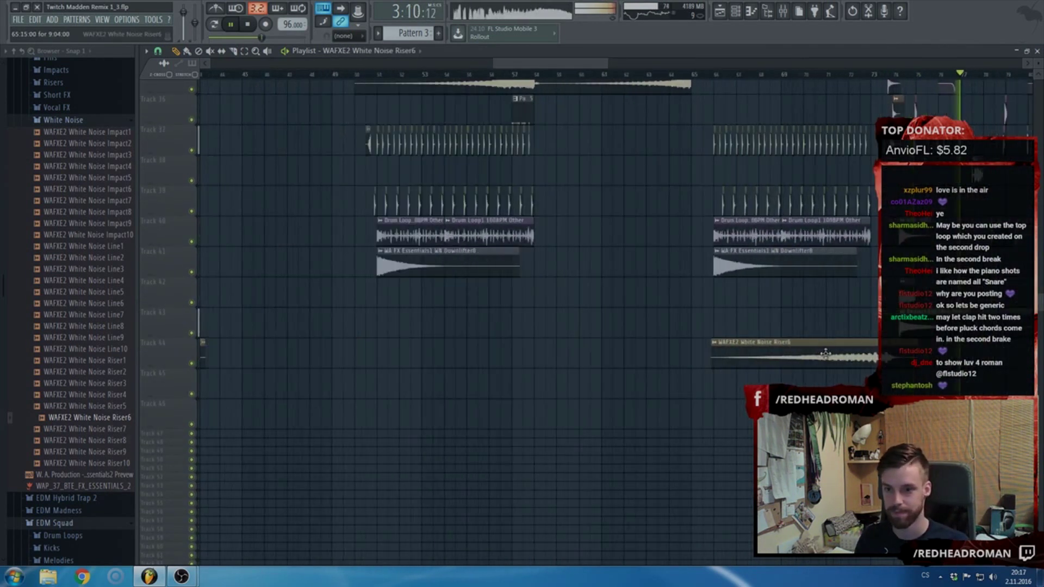
scroll(701, 350, "down", 6)
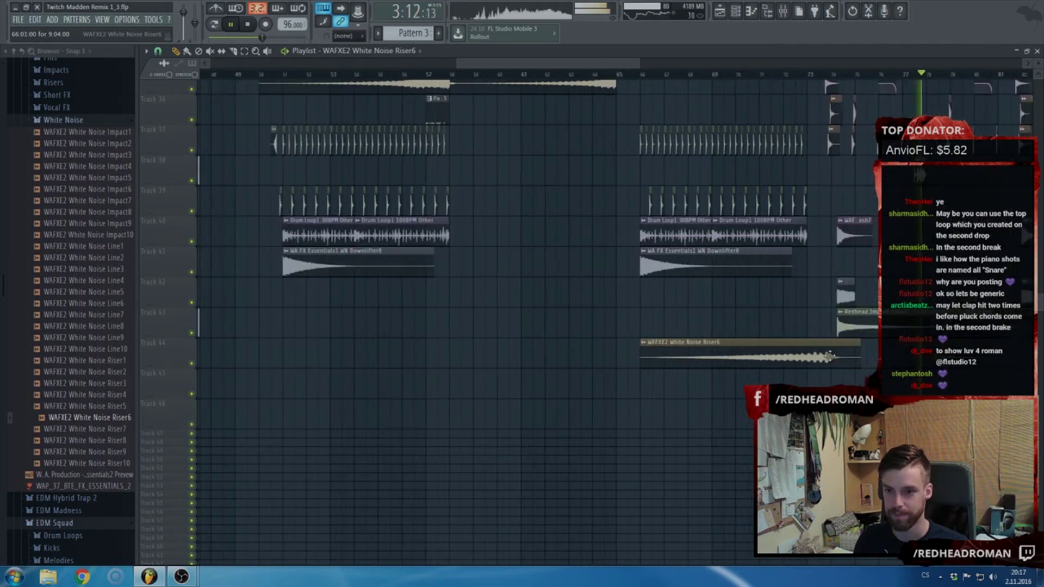
- Shorten the Pattern 9 clip starting at bar 74 on track 31 to end about halfway through bar 77, checking playback from bar 77
scroll(640, 318, "up", 8)
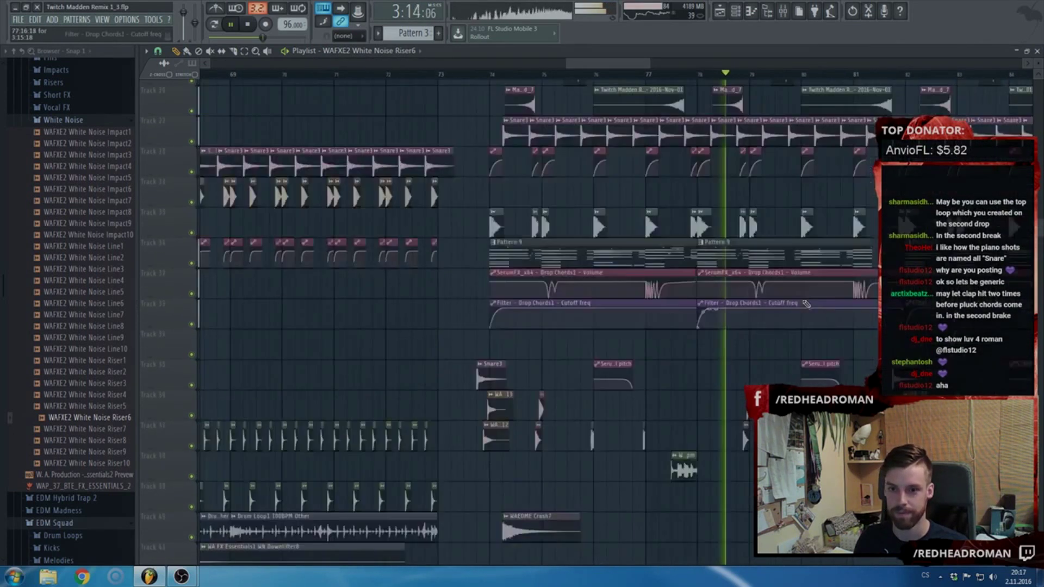
left_click_drag(646, 315, 587, 316)
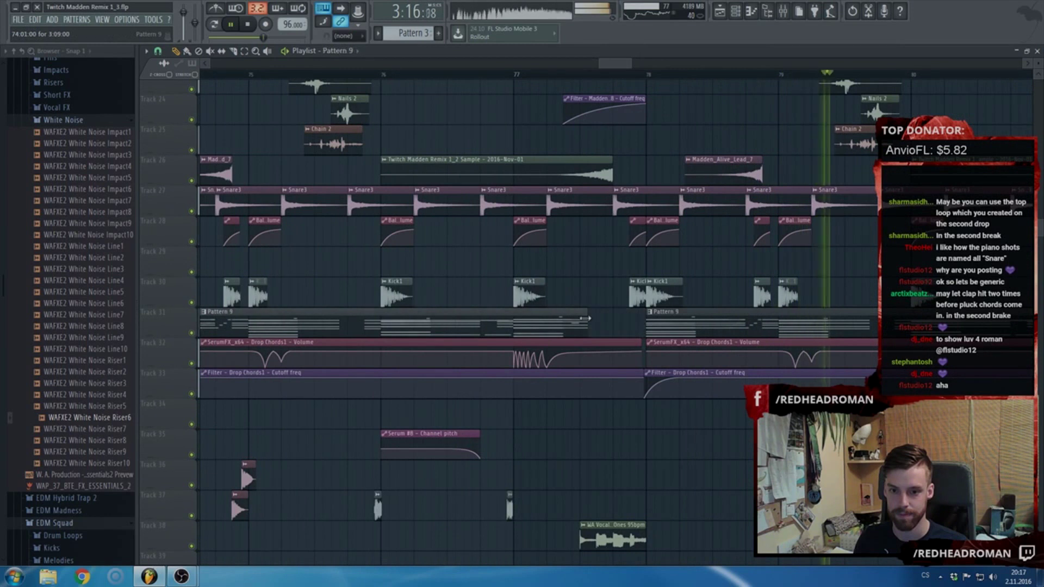
left_click(525, 76)
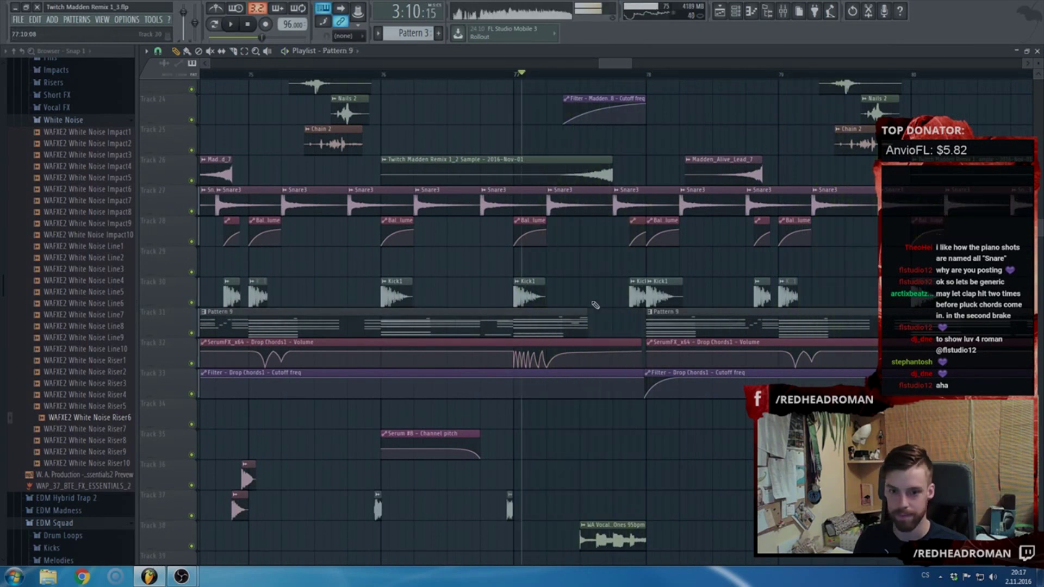
left_click_drag(587, 313, 579, 312)
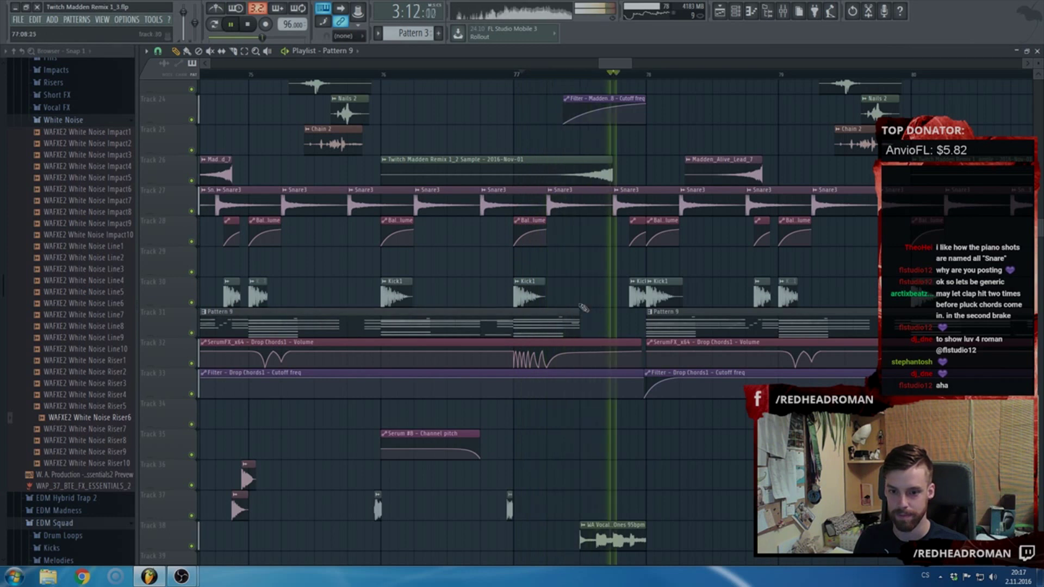
- Copy the second drop's clips on tracks 18–22 from bar 82 onward to its first half, starting at bar 74
scroll(578, 306, "down", 3)
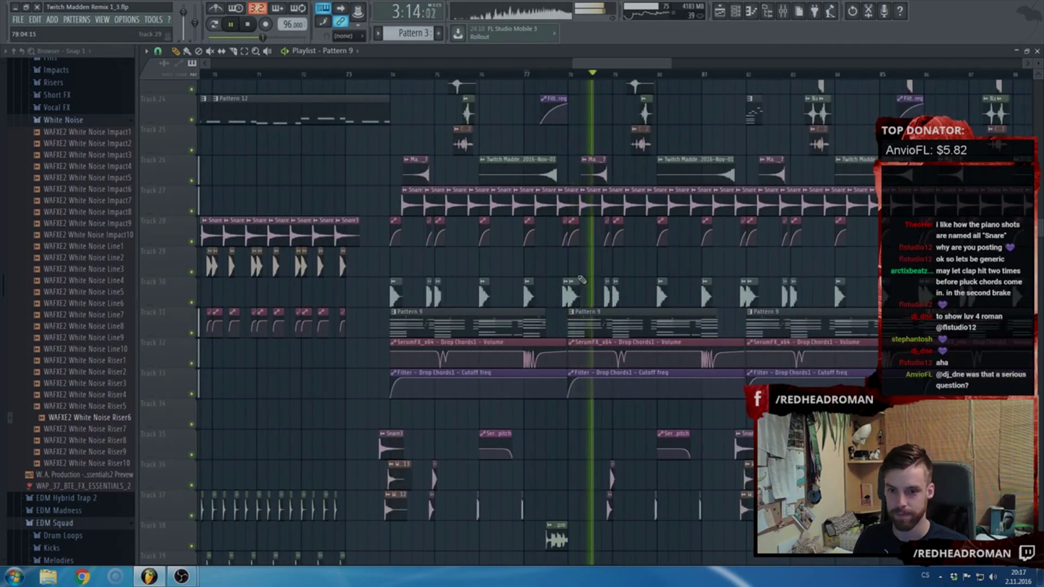
scroll(581, 279, "up", 6)
scroll(649, 364, "up", 1)
left_click_drag(650, 382, 884, 280)
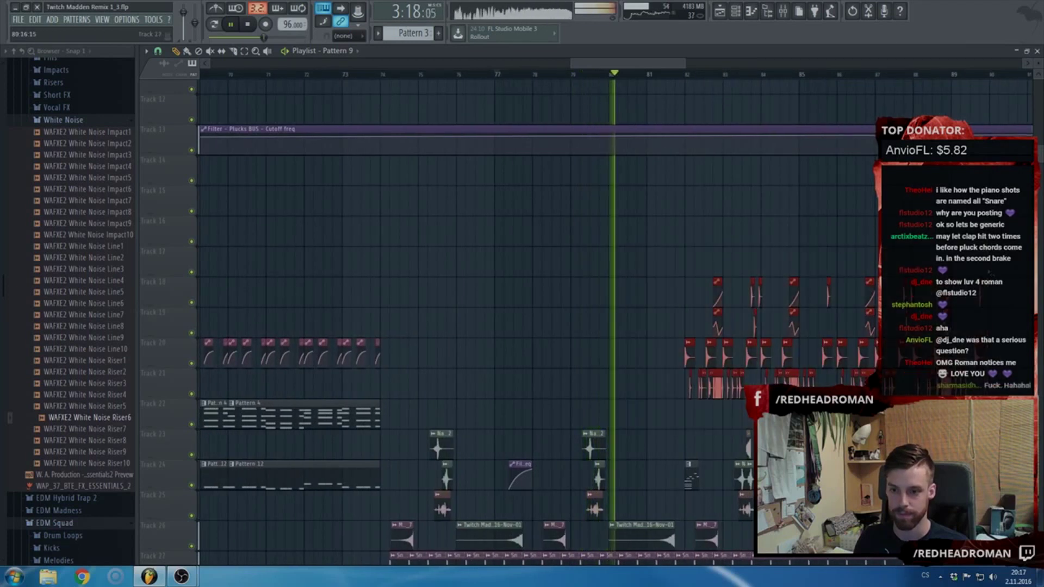
left_click_drag(691, 353, 401, 359)
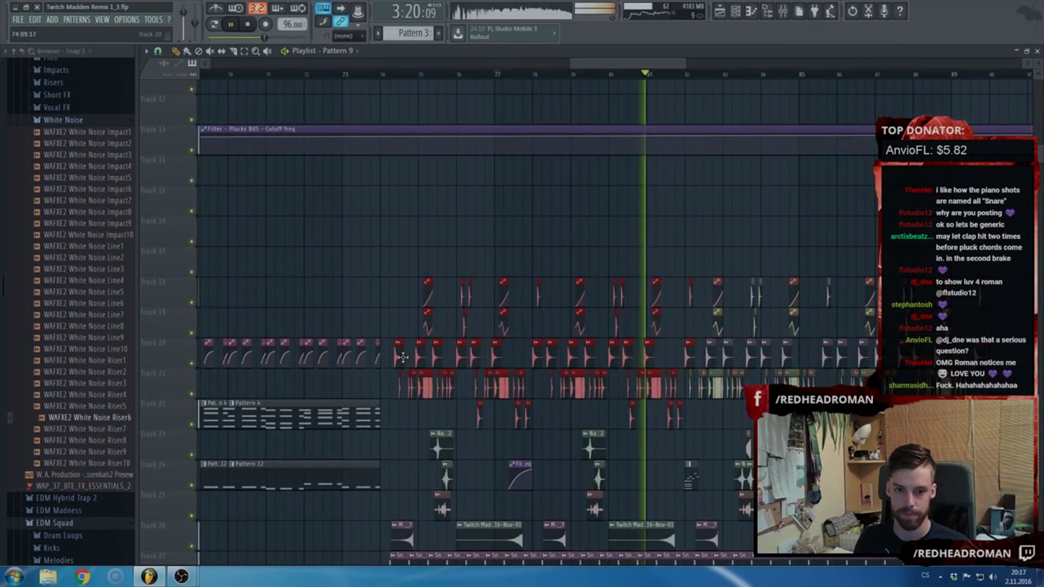
scroll(401, 362, "up", 3)
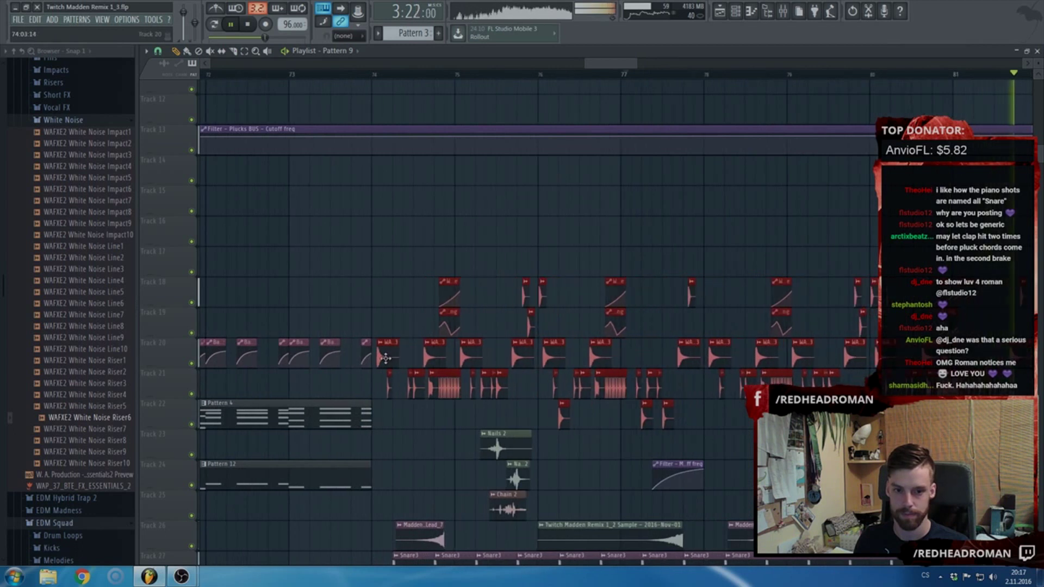
- Review all tracks of the second drop and play its start from bar 73
scroll(401, 362, "down", 5)
scroll(528, 323, "down", 9)
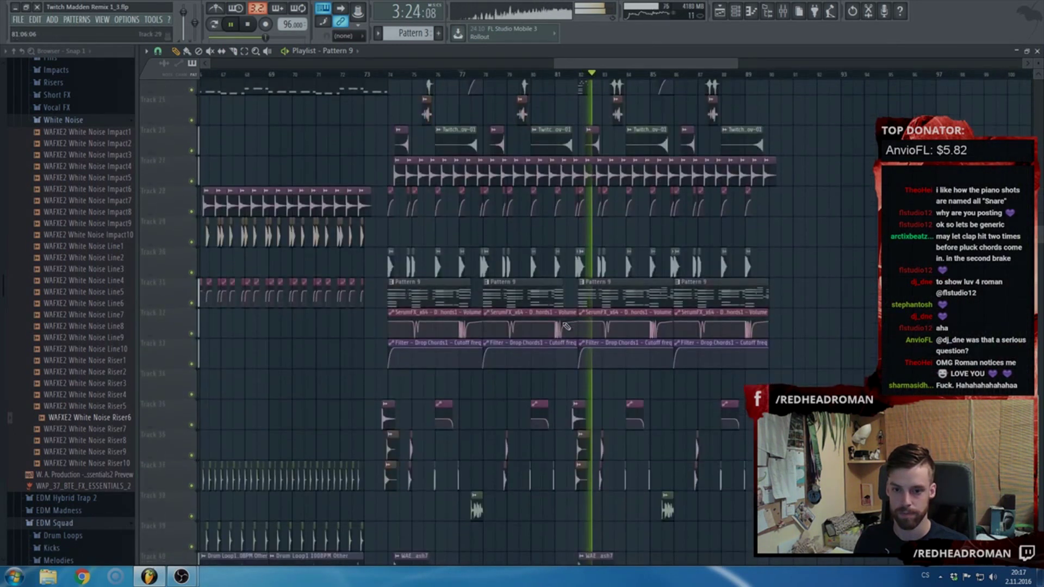
scroll(586, 222, "down", 4)
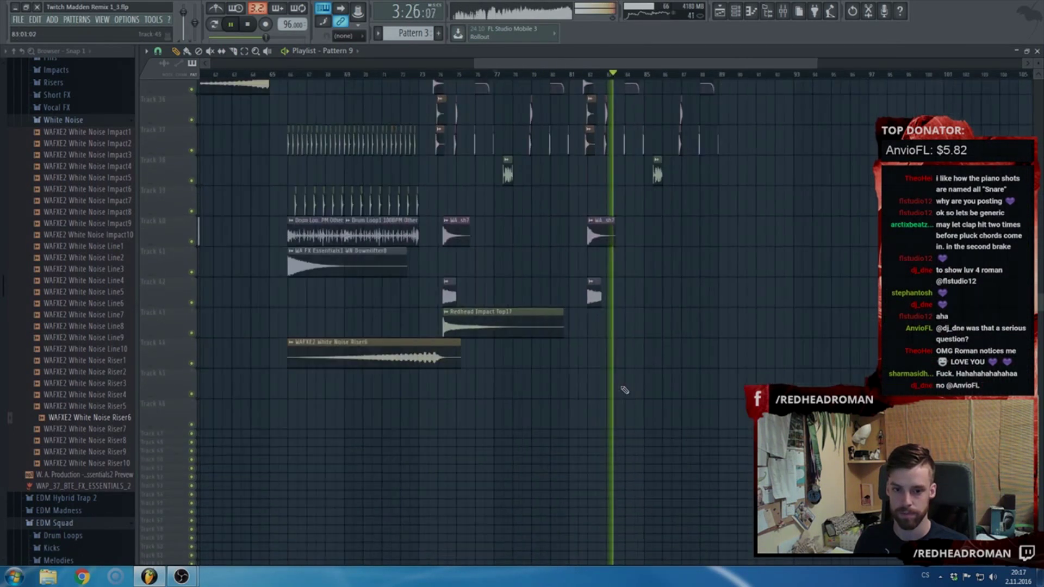
scroll(494, 359, "up", 9)
scroll(506, 338, "up", 4)
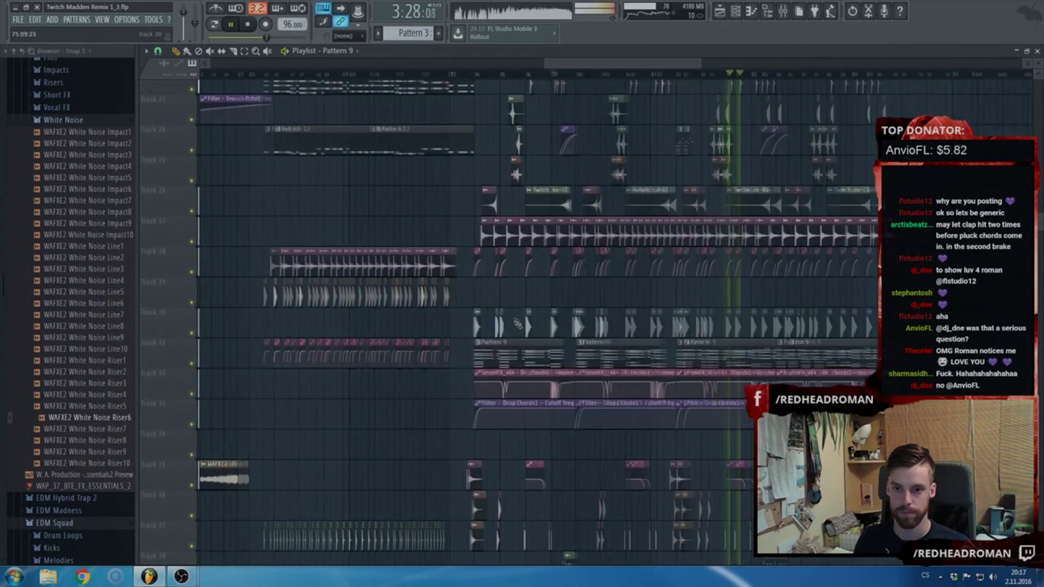
scroll(513, 324, "up", 2)
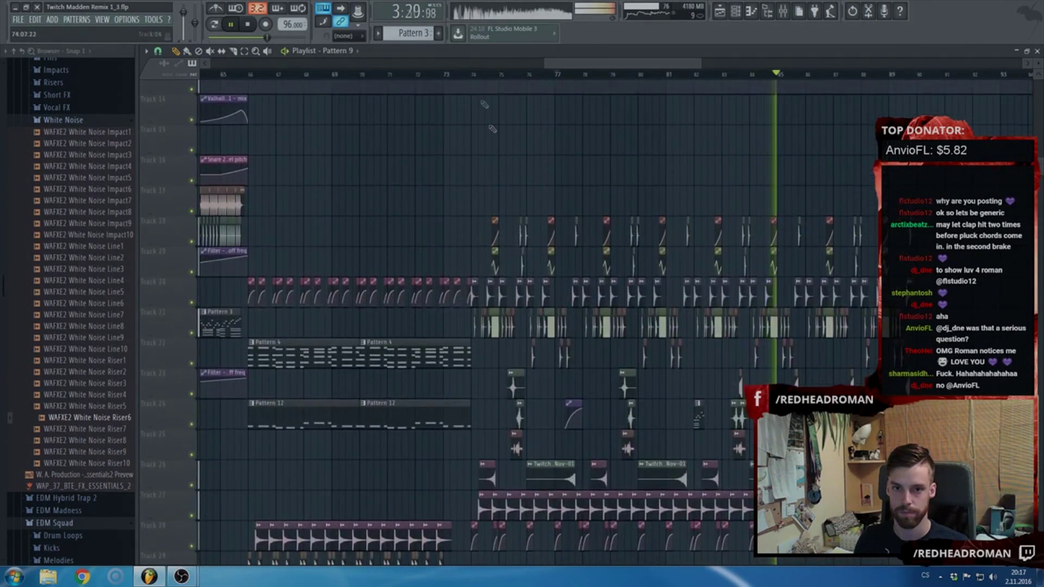
left_click(456, 76)
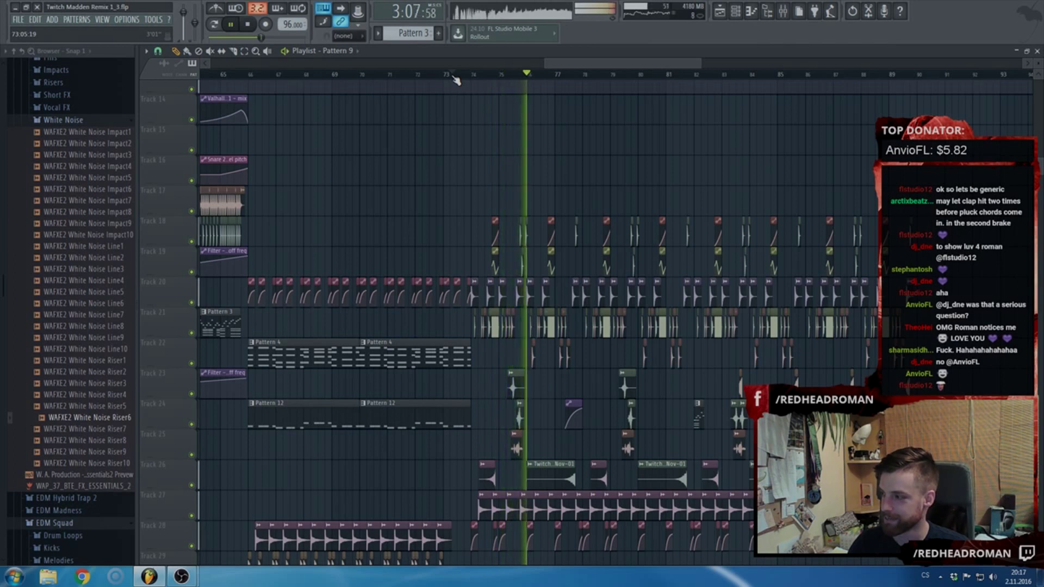
- Correct the name of the piano clip at bar 42 on track 34 to "Piano God dammit!!"
scroll(370, 393, "down", 5)
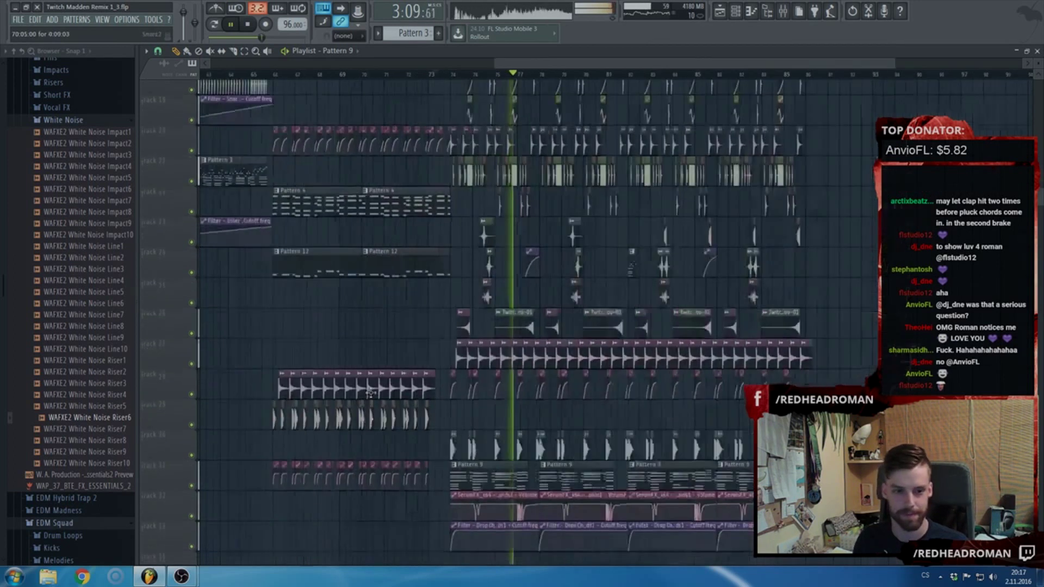
scroll(223, 392, "down", 4, "ctrl")
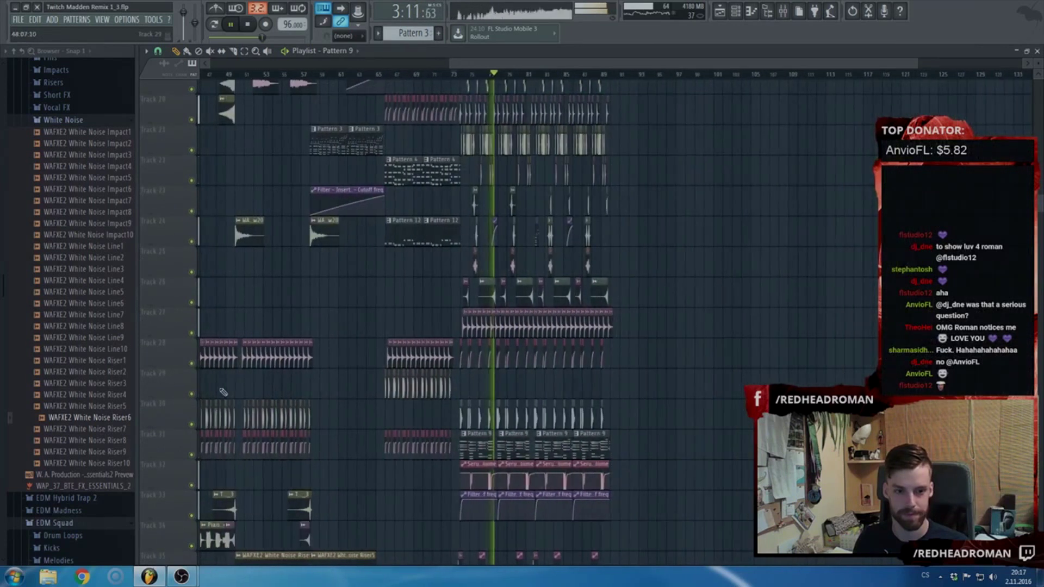
scroll(224, 392, "up", 4, "ctrl")
scroll(231, 387, "down", 6)
scroll(258, 389, "left", 3)
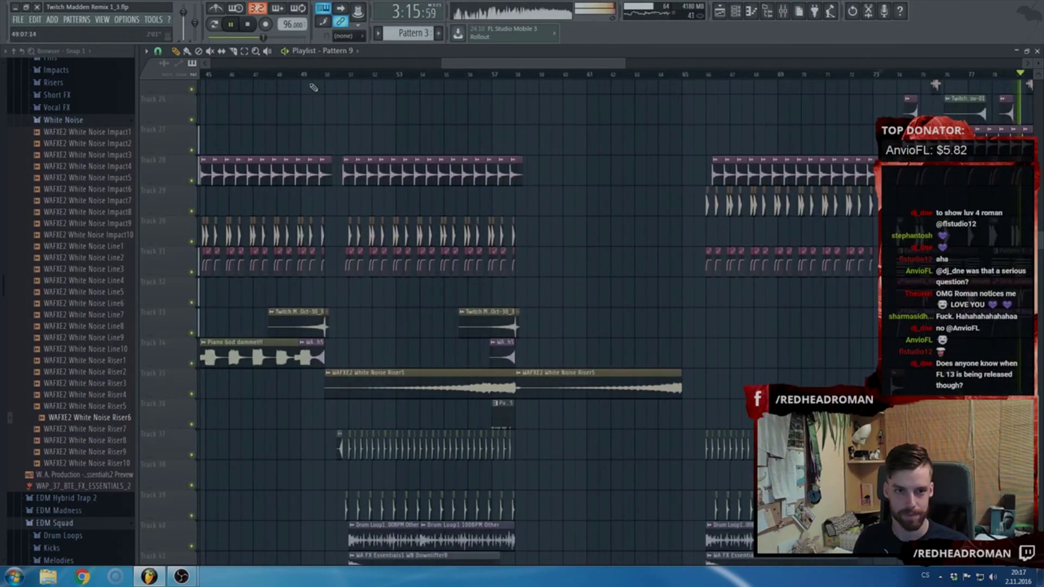
left_click_drag(454, 65, 429, 66)
left_click(246, 342)
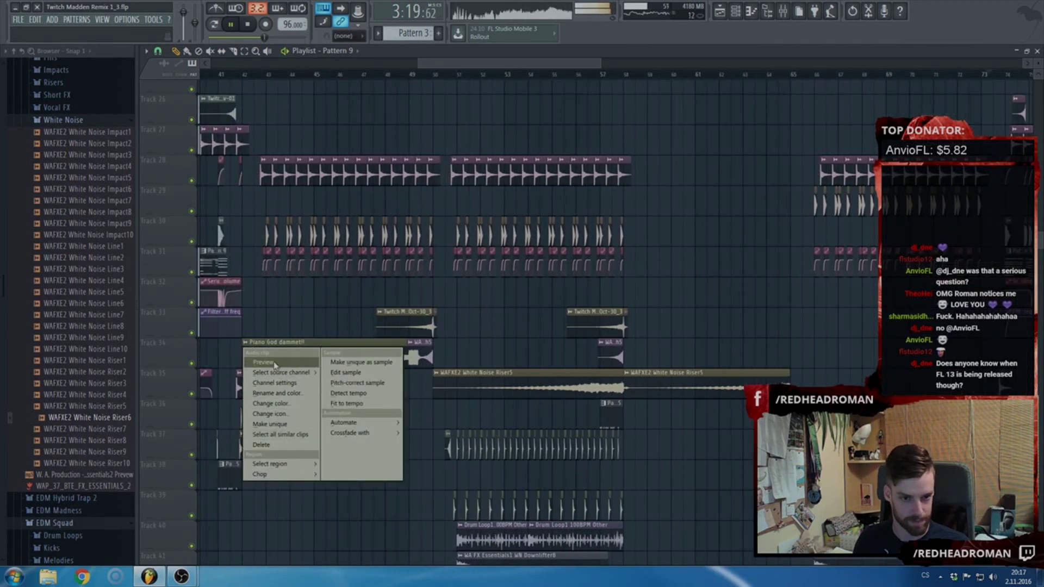
left_click(287, 393)
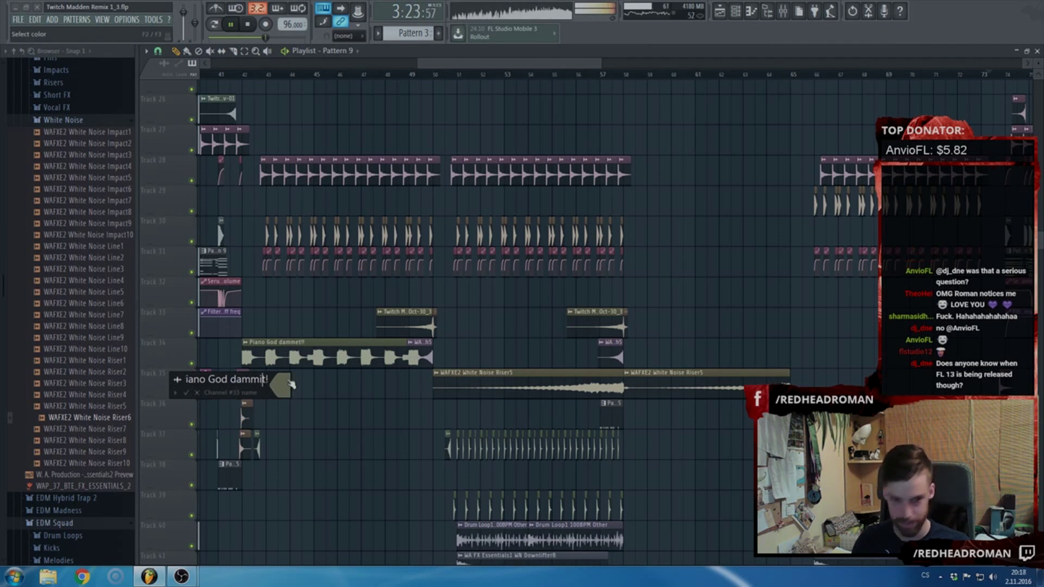
- Examine the whole arrangement during playback, comparing the two drops and the break across the tracks
scroll(375, 377, "up", 3)
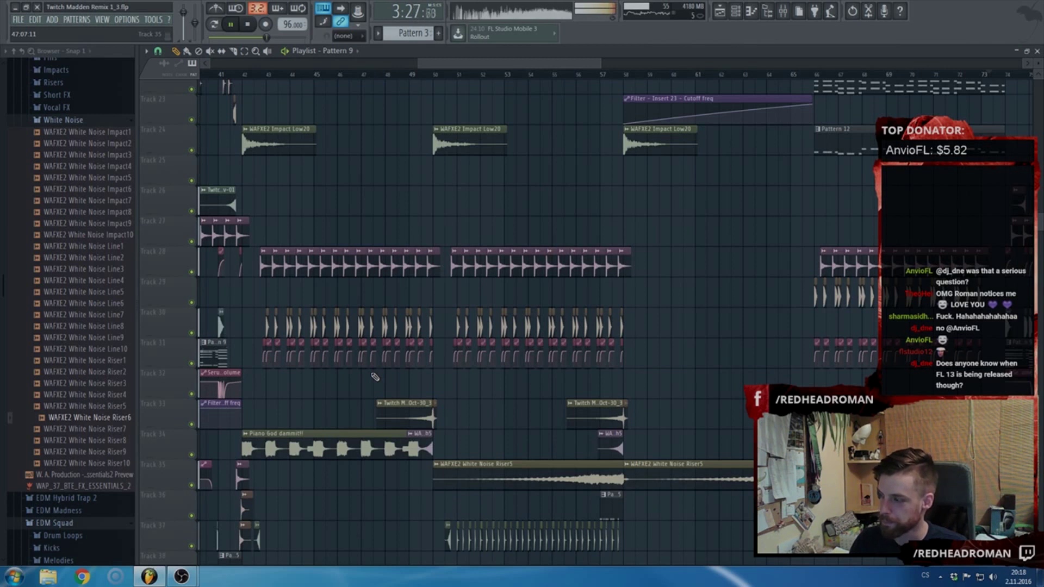
scroll(354, 376, "down", 3)
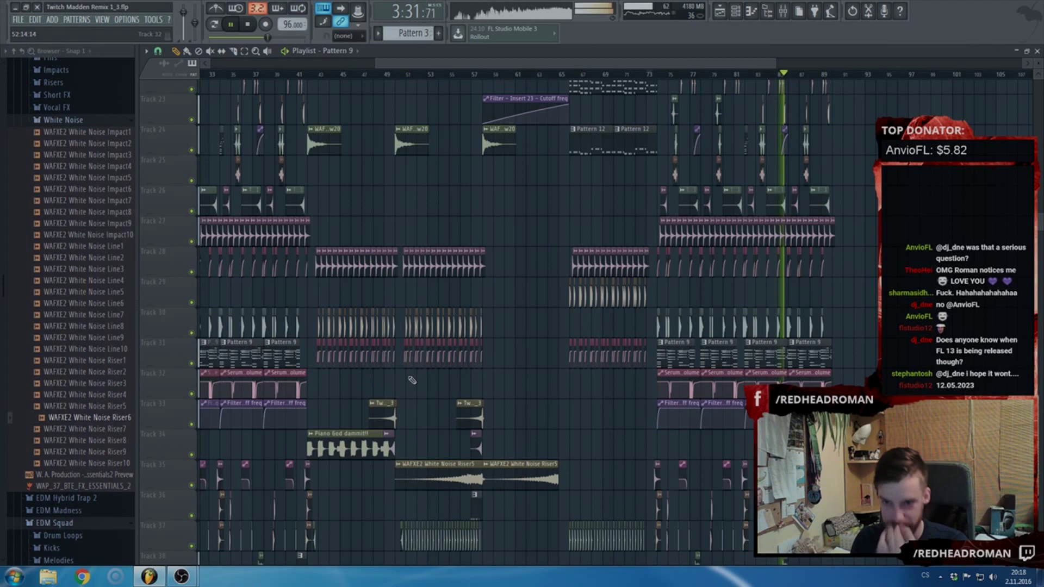
scroll(412, 380, "up", 8)
scroll(599, 326, "up", 3)
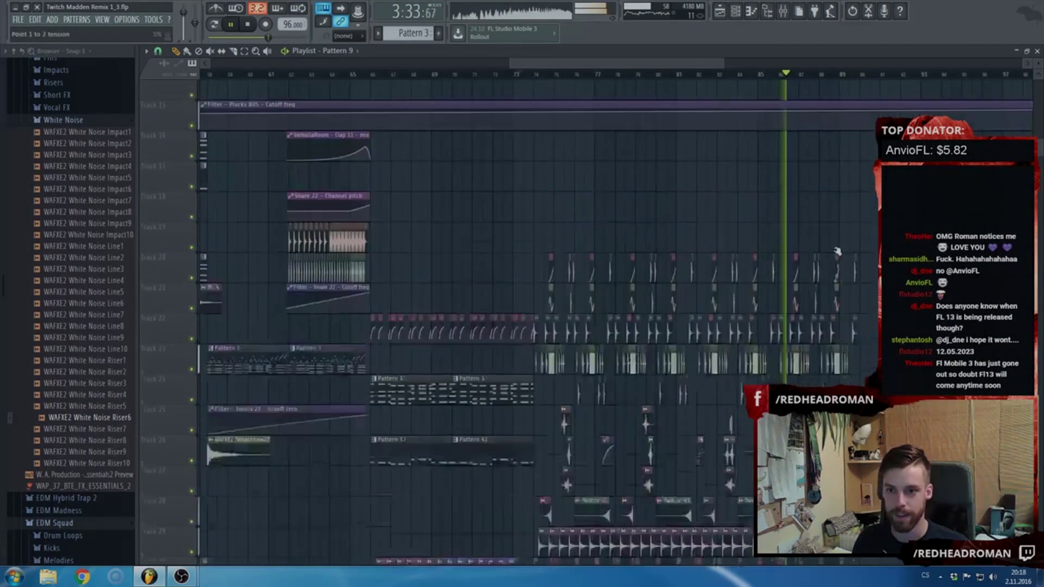
scroll(761, 255, "up", 4)
scroll(601, 272, "down", 4)
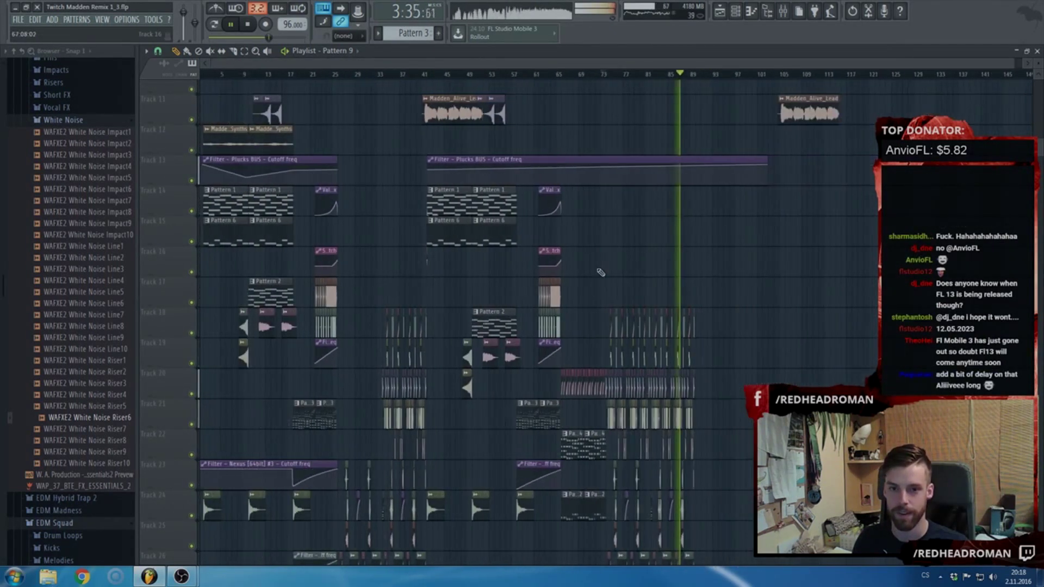
scroll(517, 288, "down", 6)
scroll(429, 307, "up", 3)
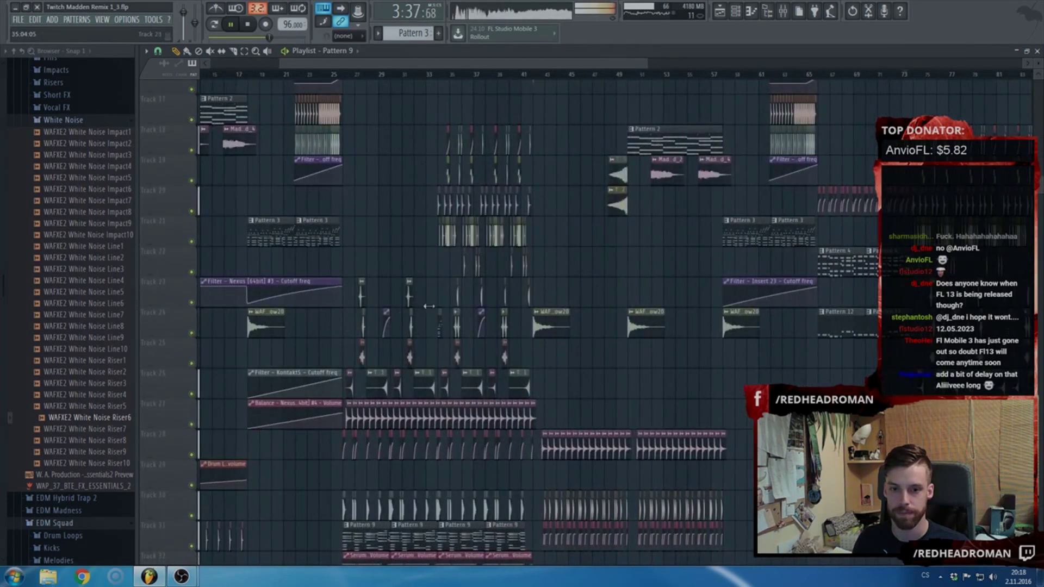
scroll(526, 252, "down", 3)
scroll(713, 296, "up", 3)
scroll(671, 334, "down", 6)
scroll(656, 388, "up", 3)
- Stop playback and shorten the last Pattern 9 clip on track 31 to end about halfway through bar 89
scroll(655, 392, "up", 3)
scroll(655, 392, "down", 3)
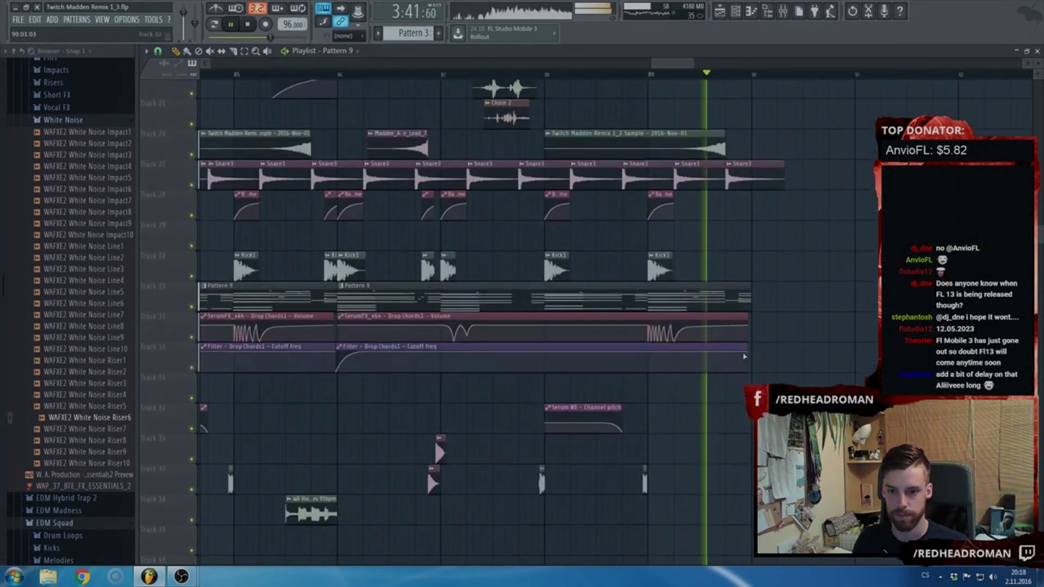
key("space")
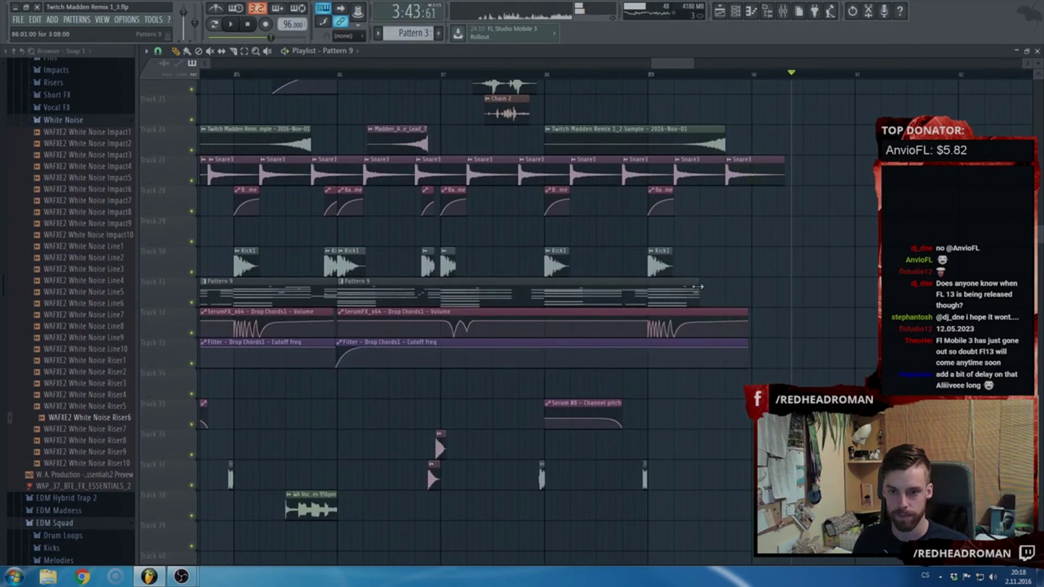
scroll(668, 304, "down", 5)
scroll(684, 281, "up", 4)
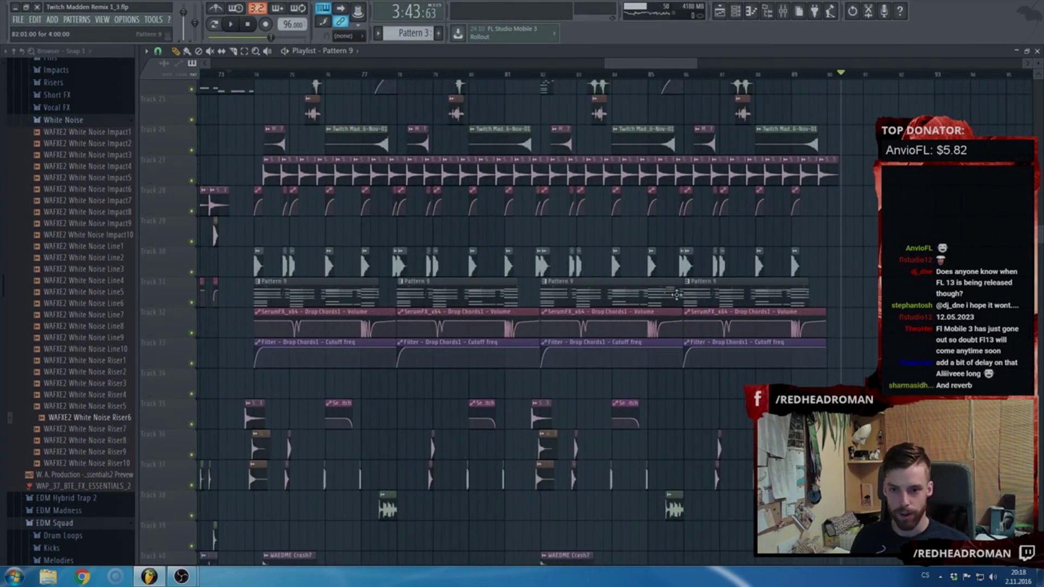
- Play the second drop from about bar 85 to check the trimmed Pattern 9 clips, and stop playback
left_click_drag(683, 281, 647, 284)
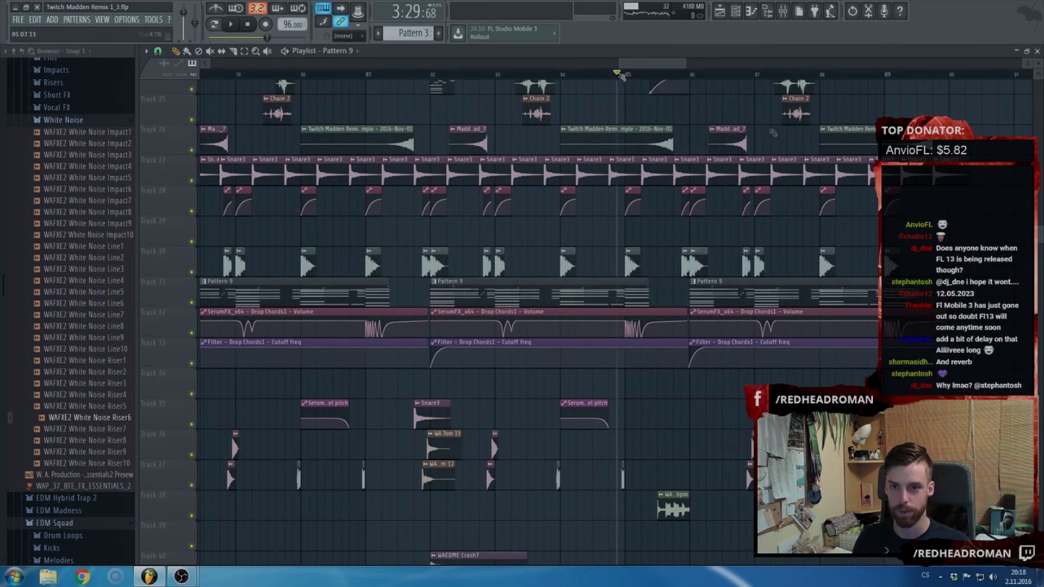
scroll(620, 74, "up", 1)
key("space")
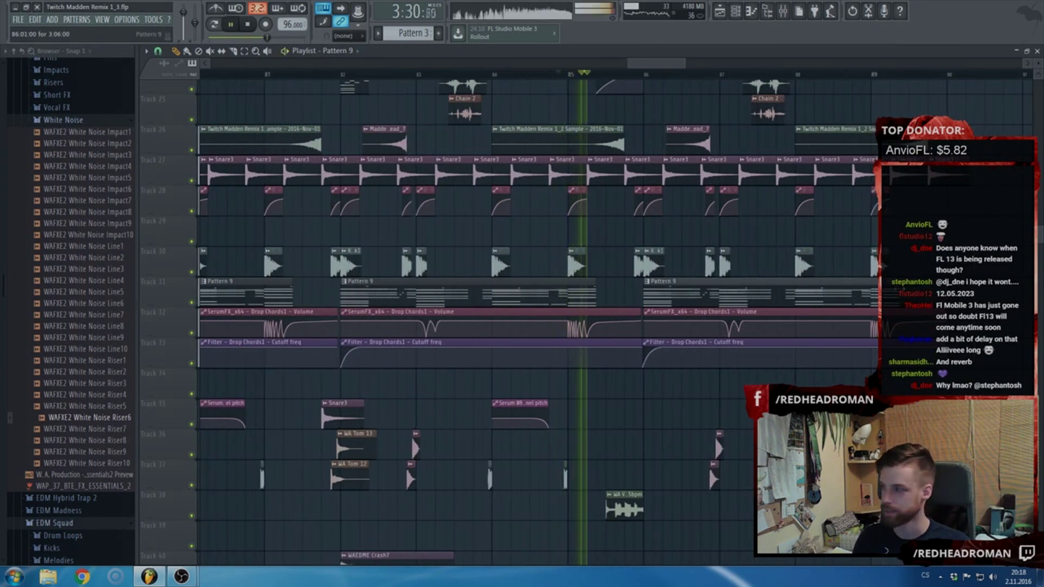
scroll(722, 281, "down", 2)
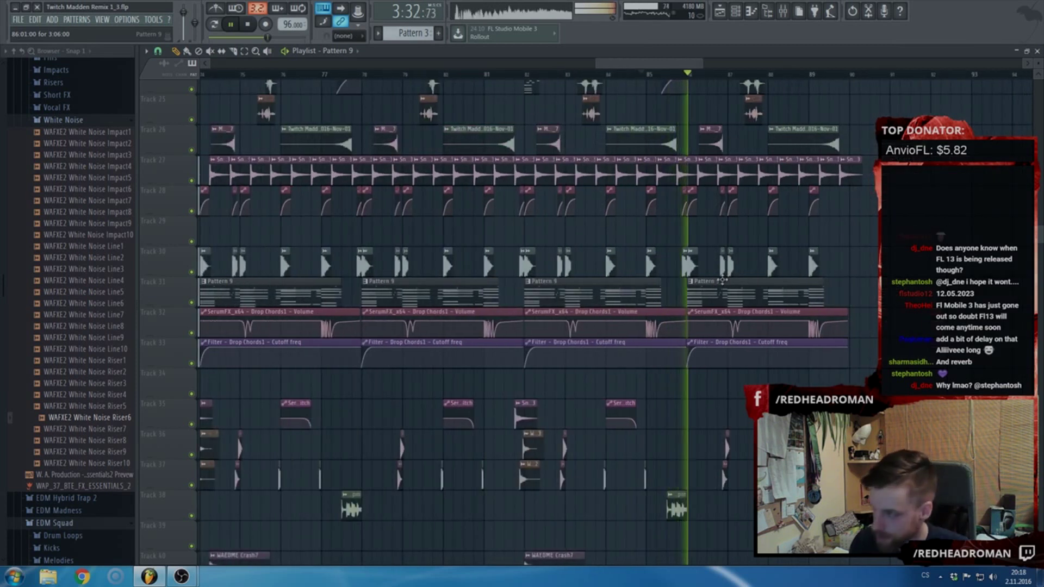
key("space")
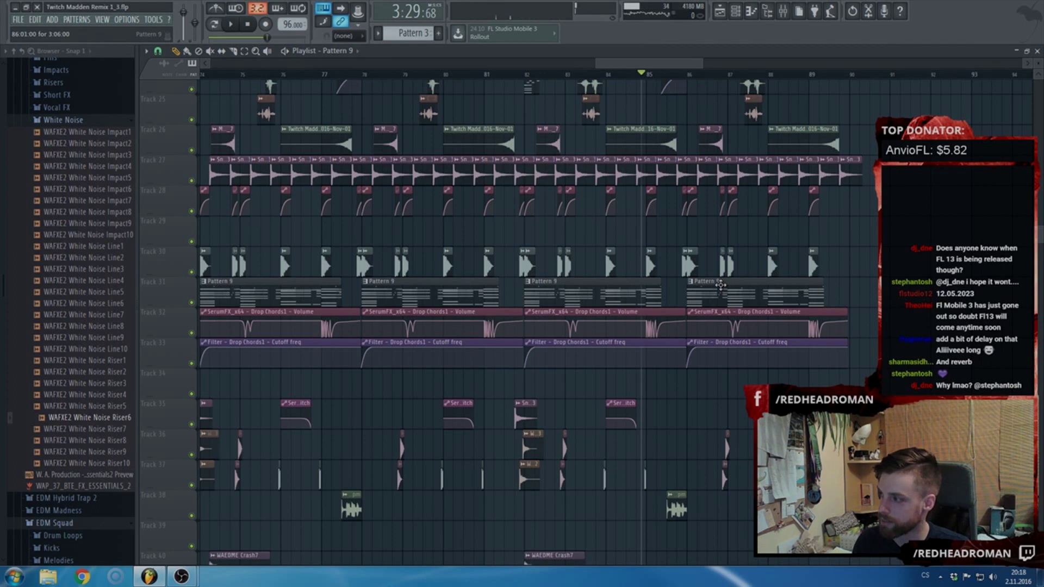
- Open the Madden_Alive_Lead audio clip from track 8 in the Edison audio editor
scroll(721, 285, "up", 6)
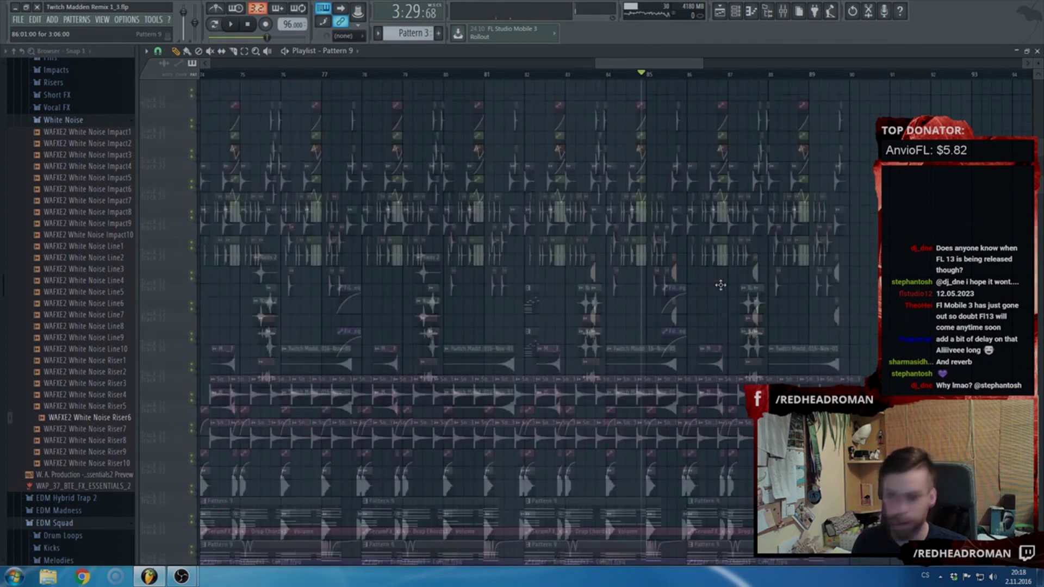
scroll(620, 213, "down", 4)
scroll(612, 231, "up", 2)
scroll(603, 247, "down", 3)
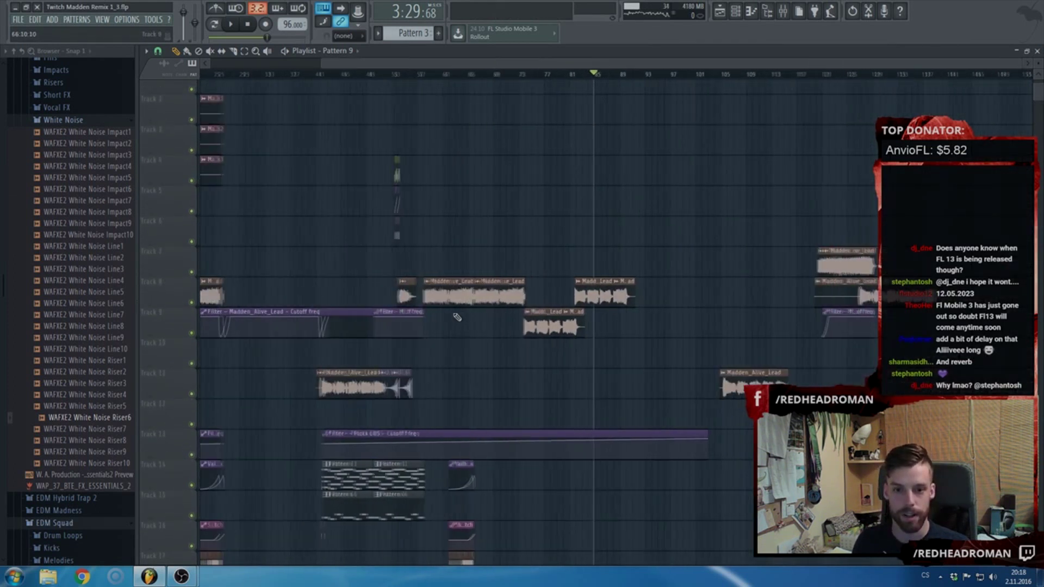
double_click(435, 296)
right_click(393, 396)
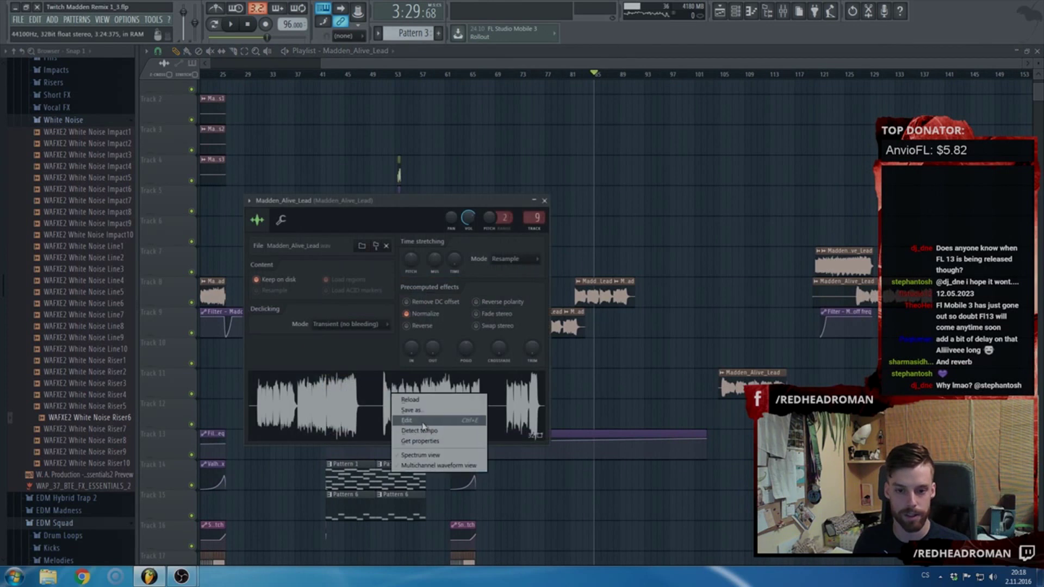
left_click(424, 420)
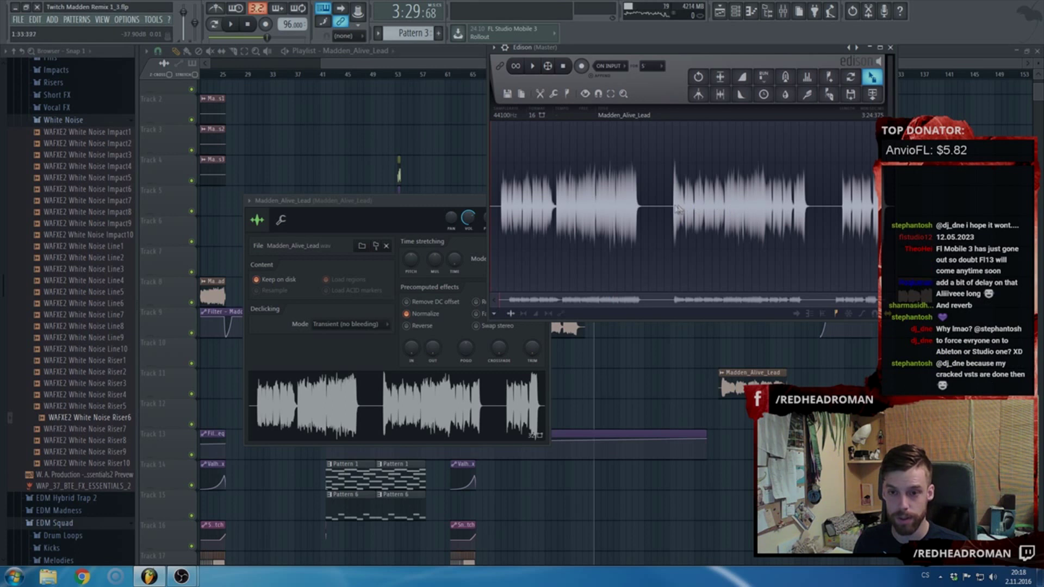
- Select the vocal phrase from about 2:18 to 2:41 in Edison and place it on track 10 near bar 73, below the original
scroll(676, 209, "up", 3)
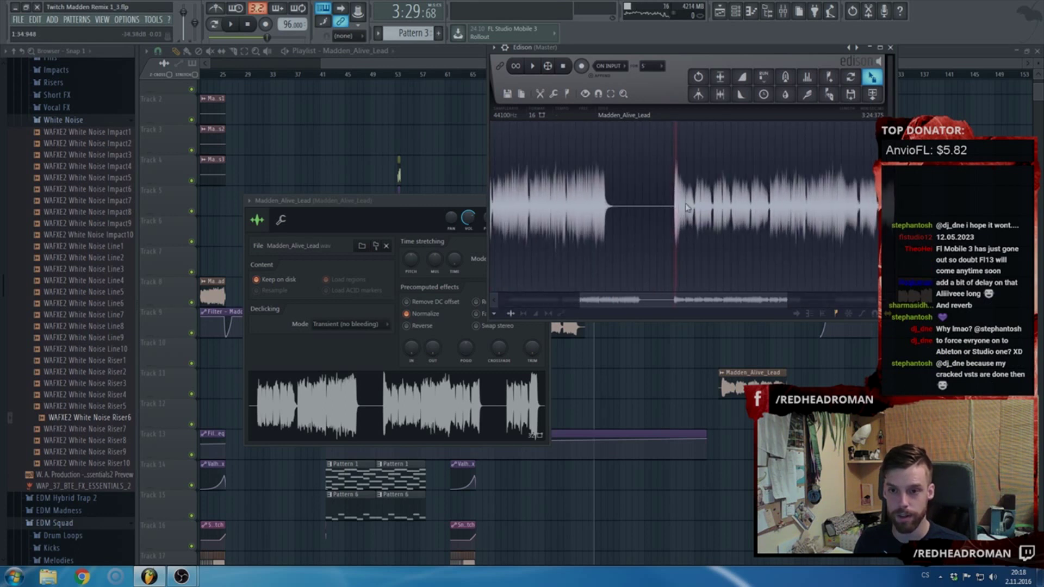
left_click(697, 207)
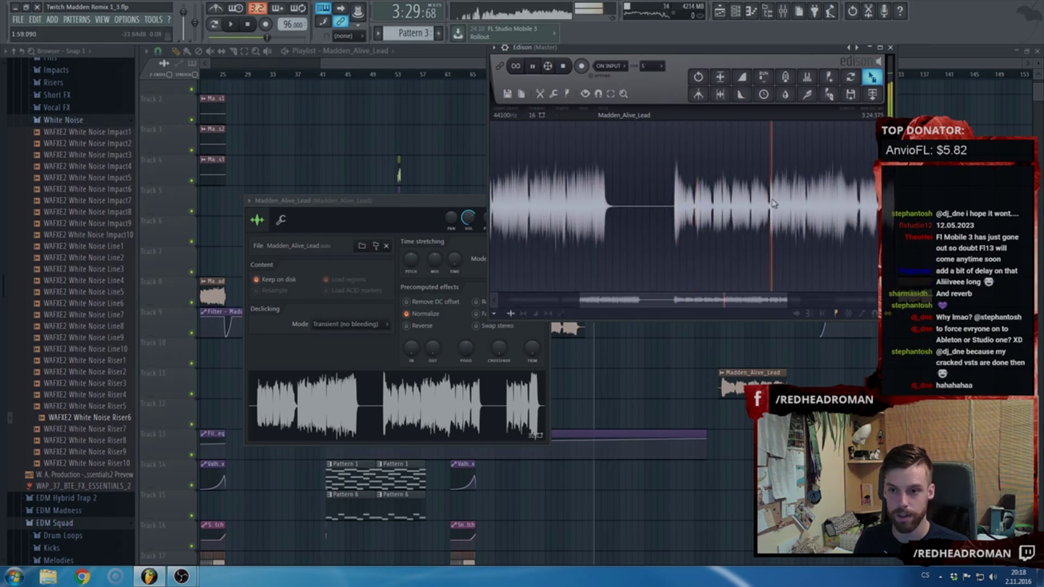
scroll(838, 200, "up", 4)
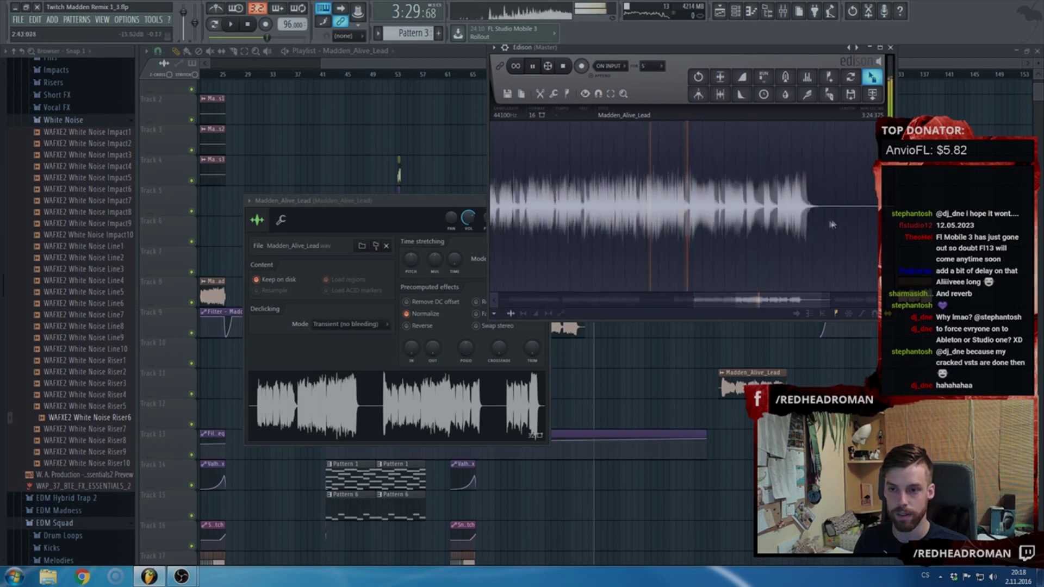
left_click_drag(810, 217, 603, 212)
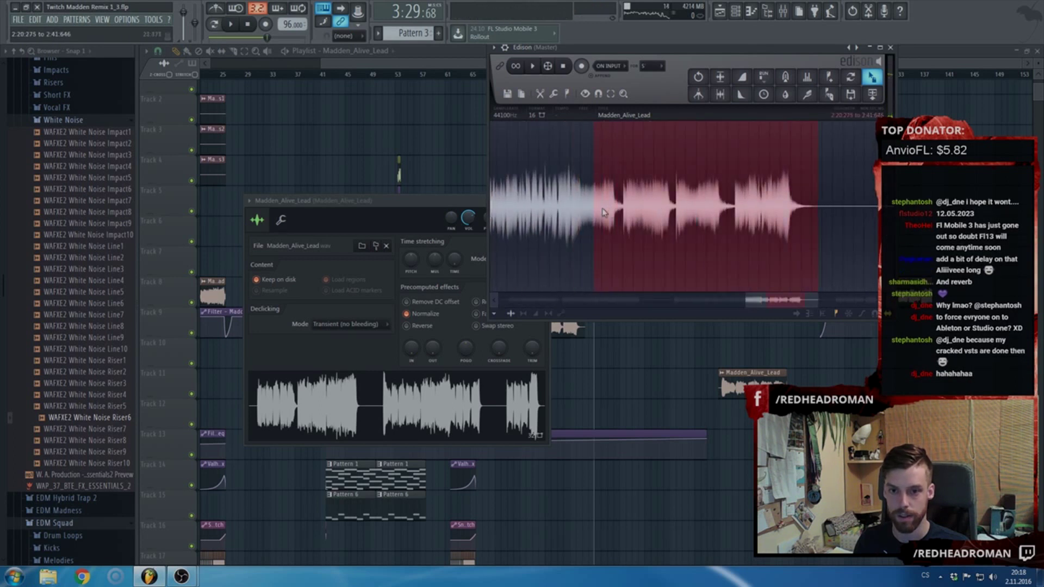
scroll(572, 213, "up", 3)
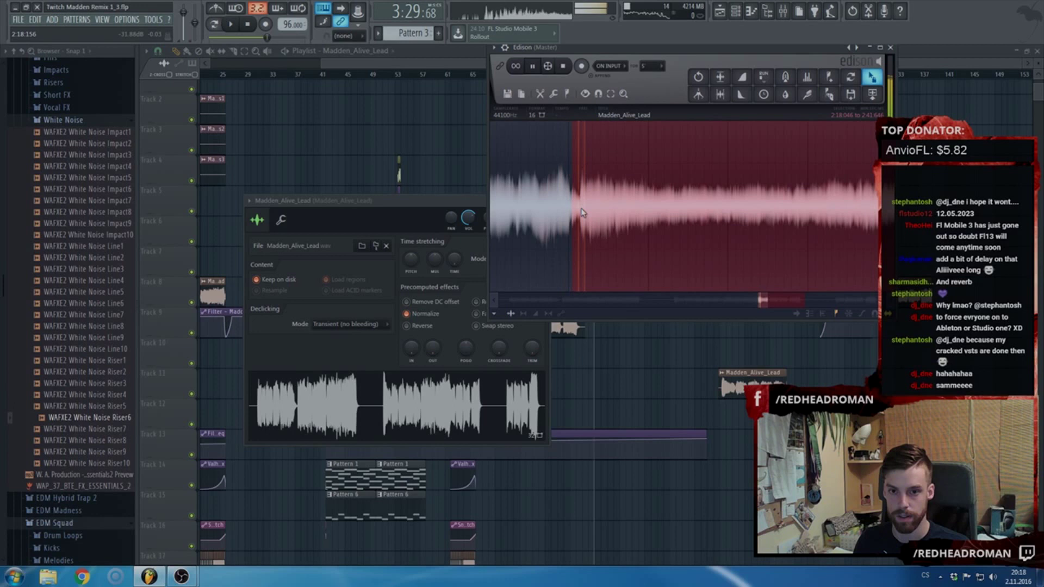
left_click_drag(853, 88, 640, 424)
left_click_drag(623, 380, 473, 352)
- Examine the waveform of the new vocal clip on track 10 in Edison, and close the editor
scroll(578, 396, "up", 3)
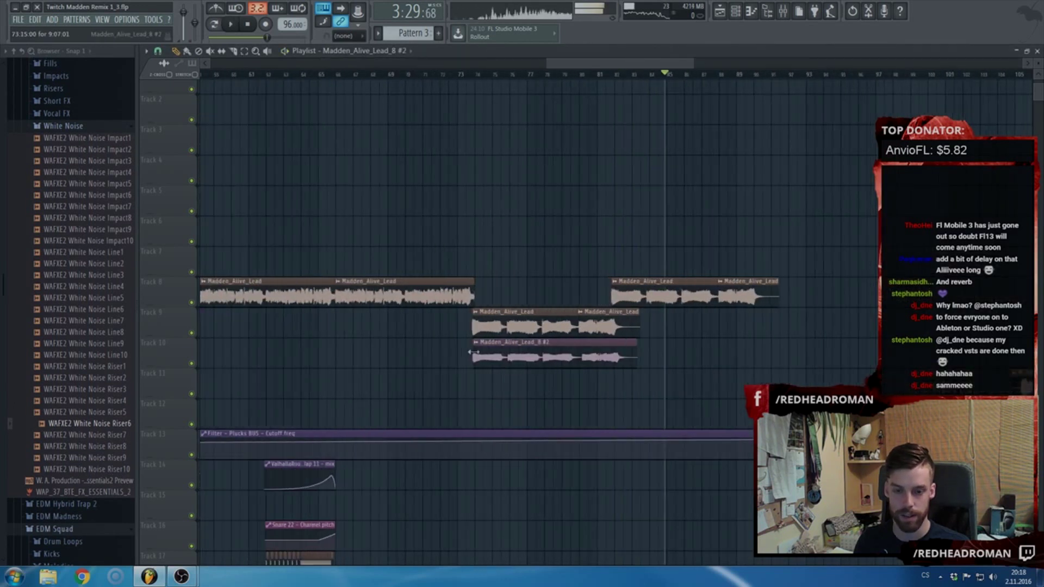
scroll(473, 352, "up", 3)
double_click(472, 358)
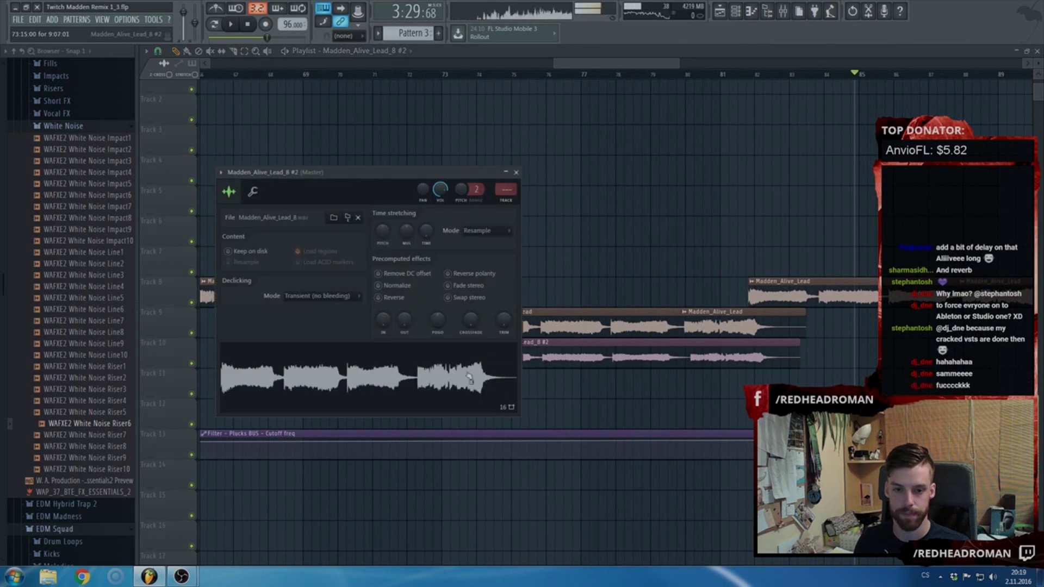
right_click(457, 369)
left_click(468, 395)
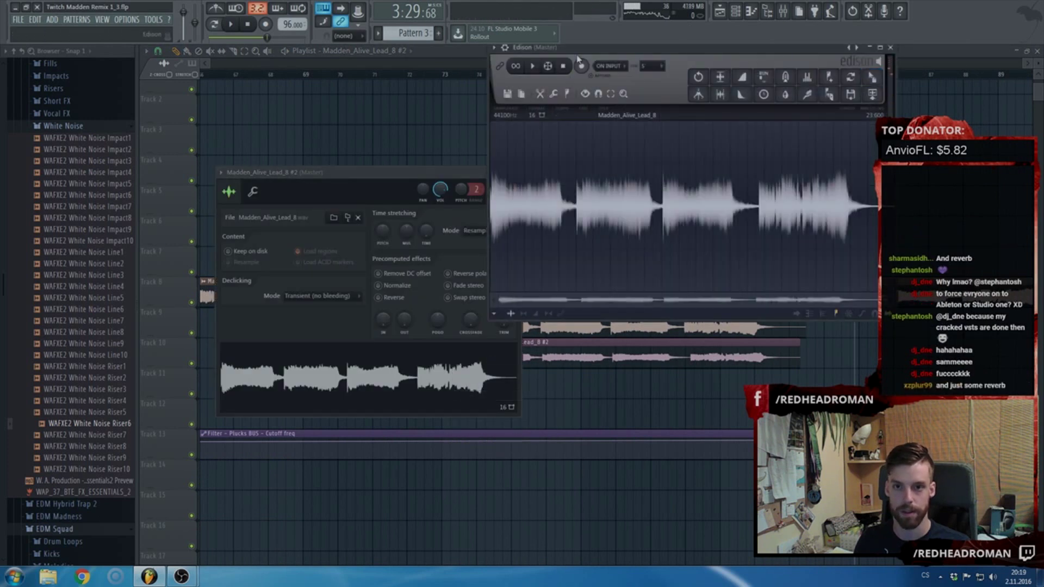
key("Escape")
key("Escape")
- Align the start of the track 10 vocal clip with the original on track 9 and route it to free mixer track 63
scroll(481, 338, "up", 4)
left_click_drag(511, 348, 495, 353)
double_click(494, 354)
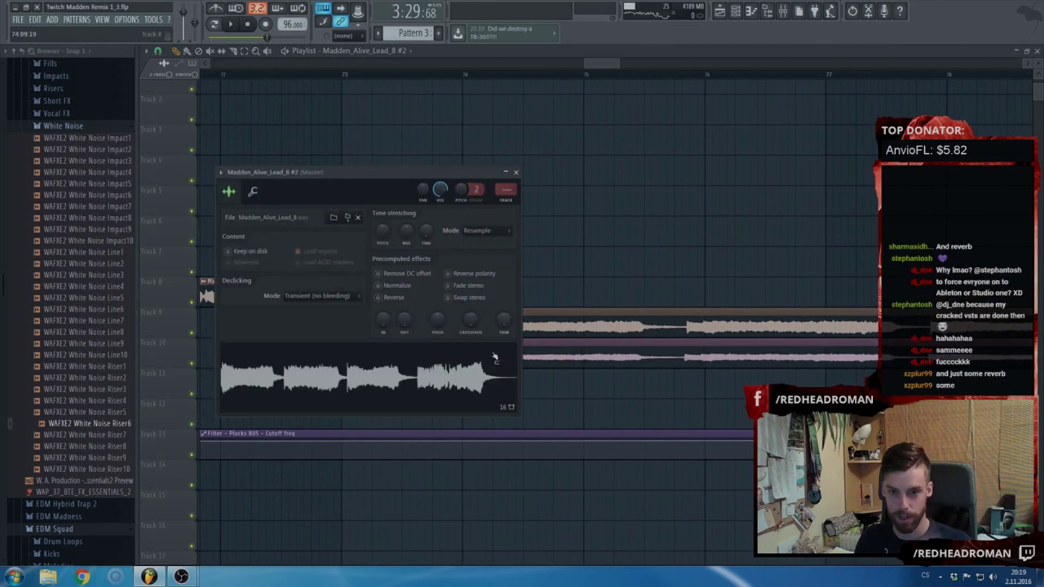
right_click(511, 200)
- Add ValhallaRoom to the new vocal's mixer track and set its mix to 29.5%
left_click(926, 292)
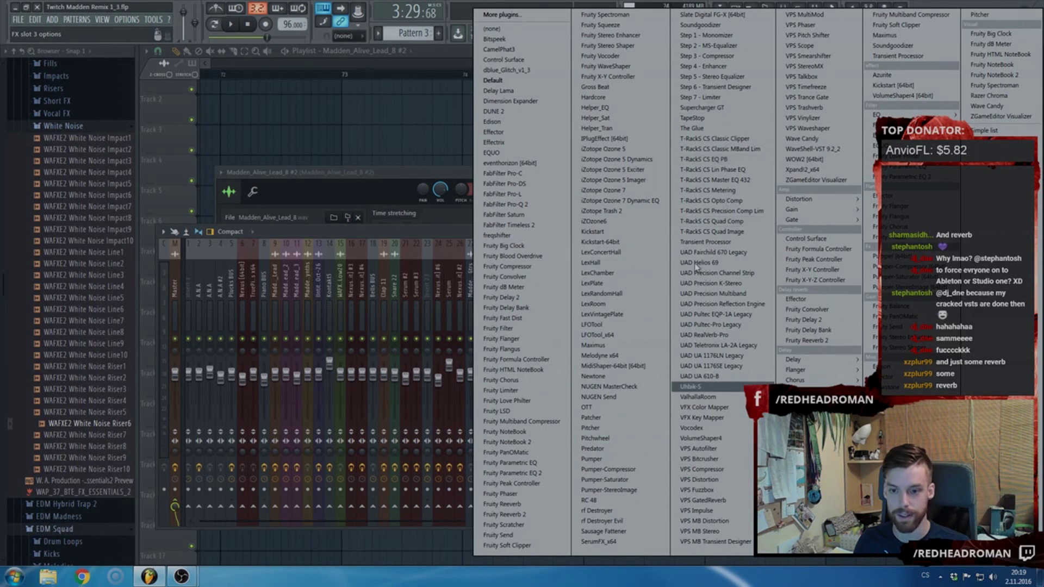
left_click(700, 400)
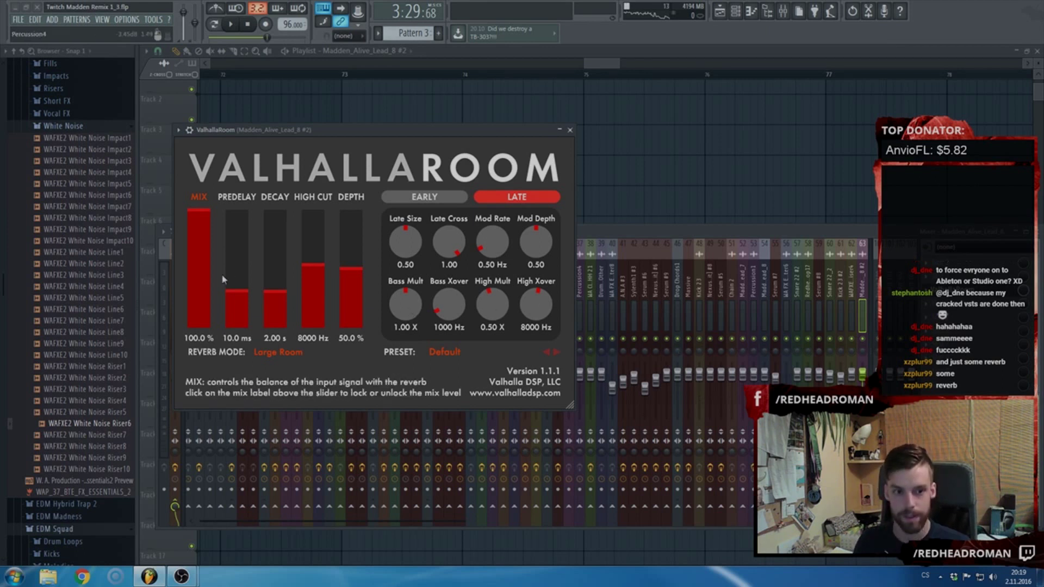
left_click(206, 292)
- Add Fruity Delay Bank to the vocal's mixer track and lower the ValhallaRoom mix to 17.5%
left_click(926, 317)
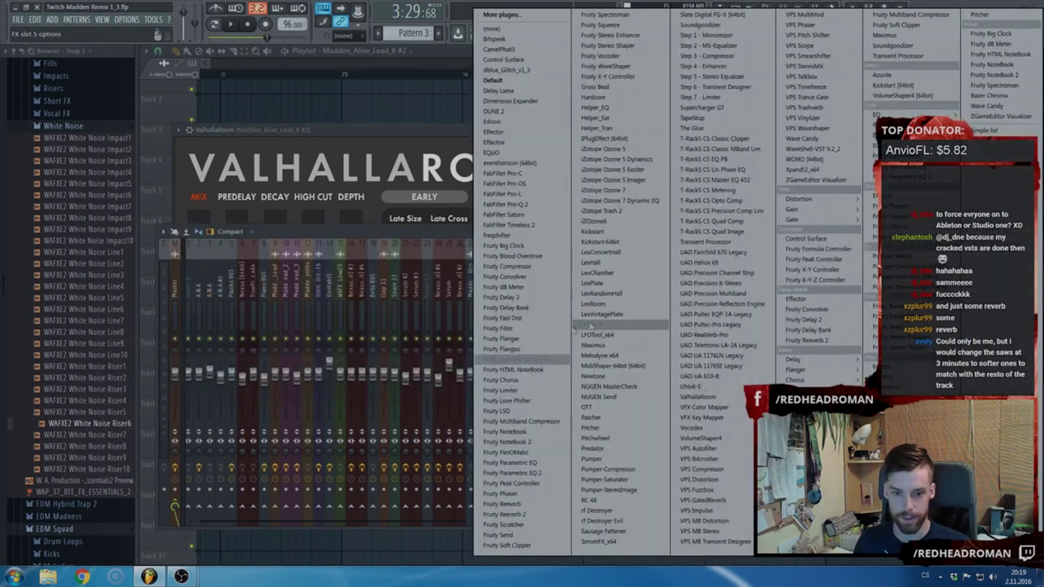
left_click(529, 309)
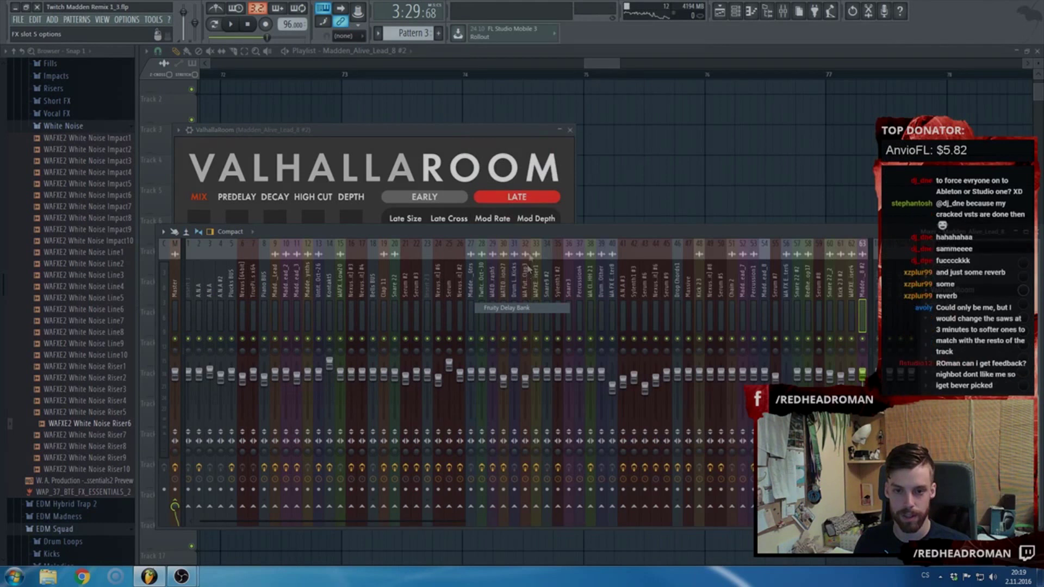
left_click(483, 158)
left_click(544, 405)
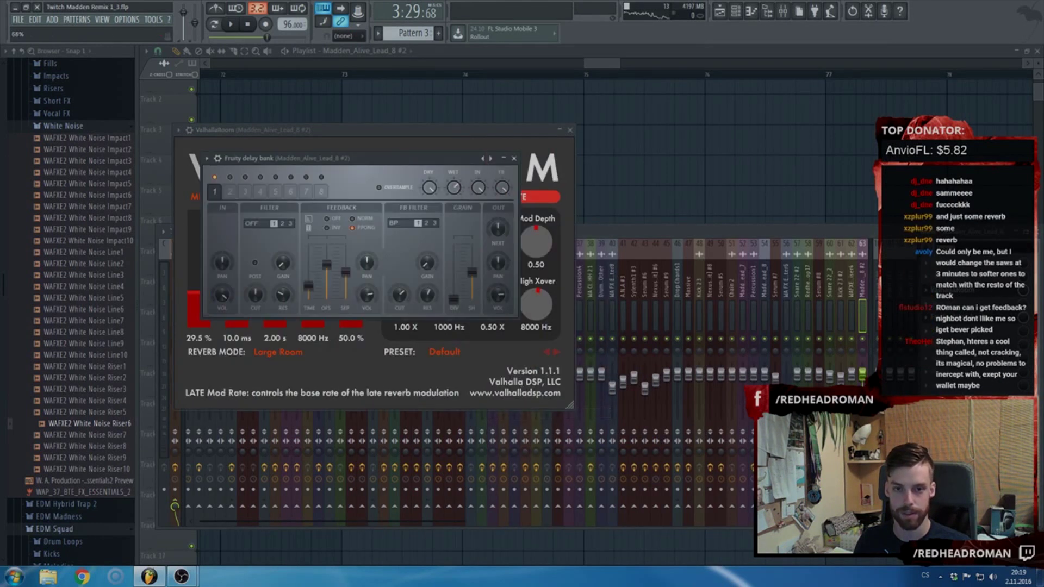
left_click(283, 130)
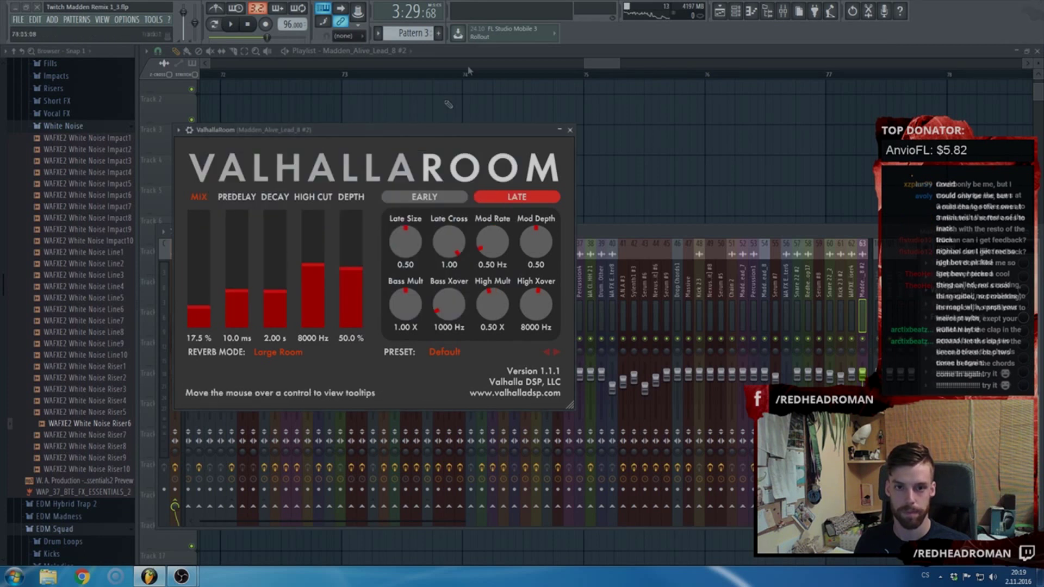
- Play from bar 73 and mute the original vocal on track 9 to hear the processed copy alone
left_click(446, 78)
left_click(357, 80)
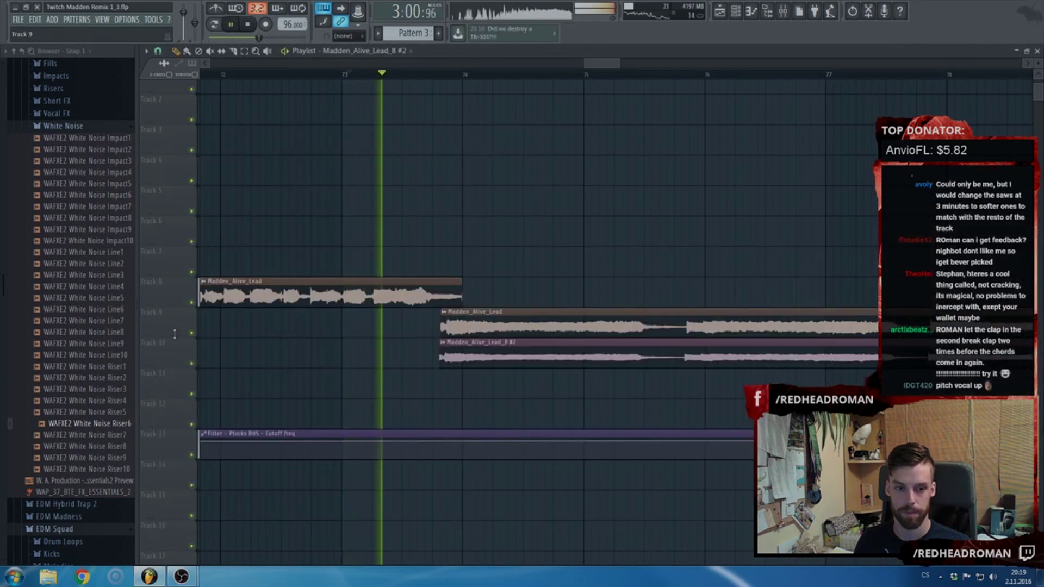
left_click(192, 333)
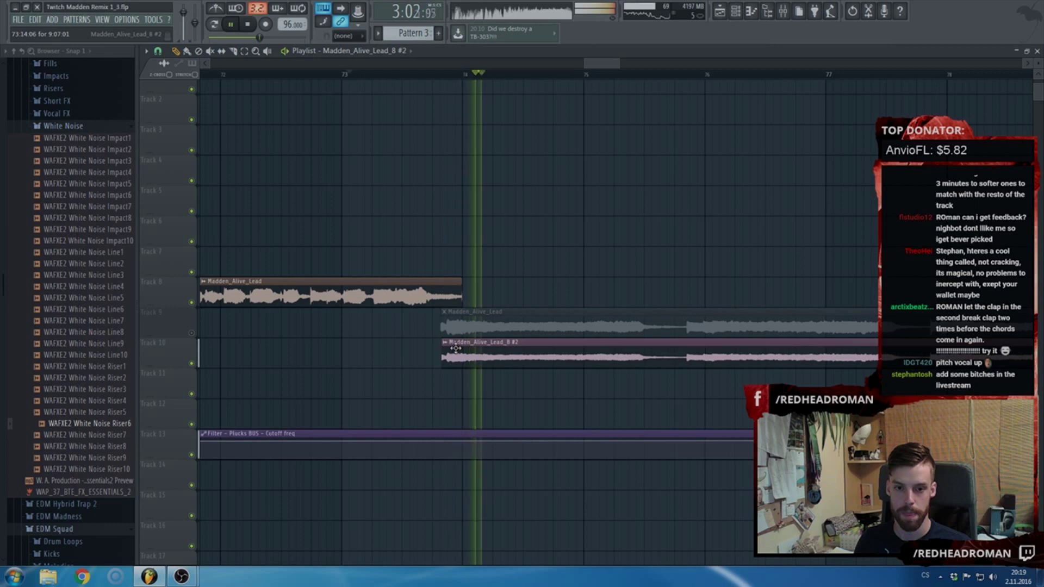
double_click(504, 353)
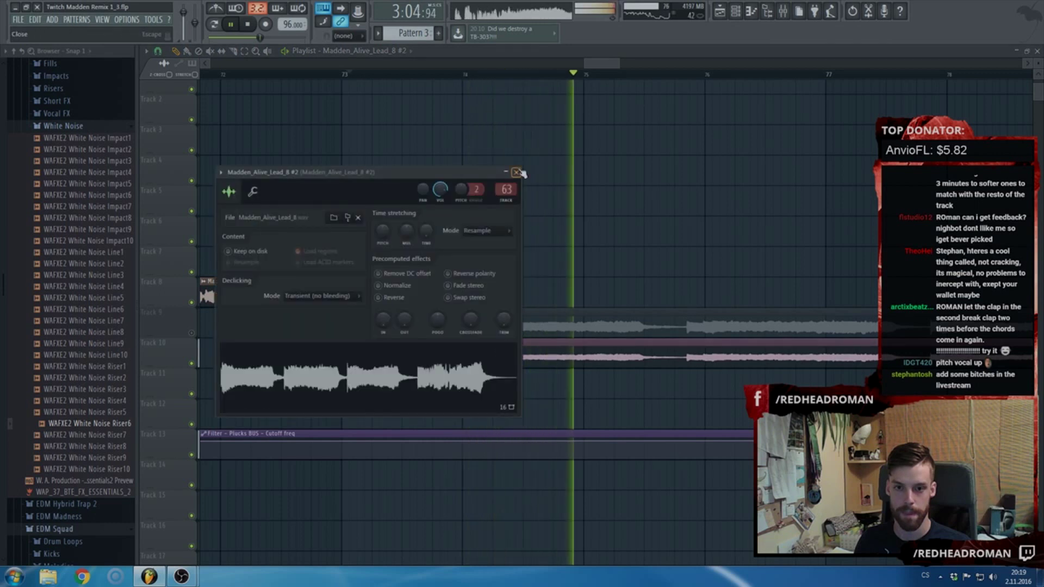
left_click(516, 172)
- Adjust the wet level of the Fruity Delay Bank on the processed vocal during playback
left_click(786, 11)
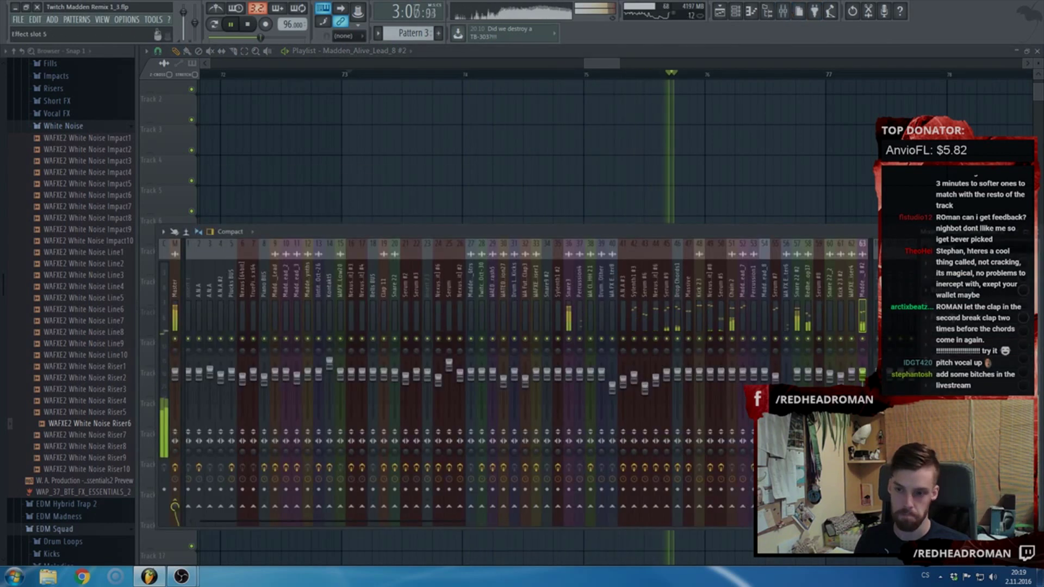
left_click(957, 317)
left_click_drag(449, 195, 458, 178)
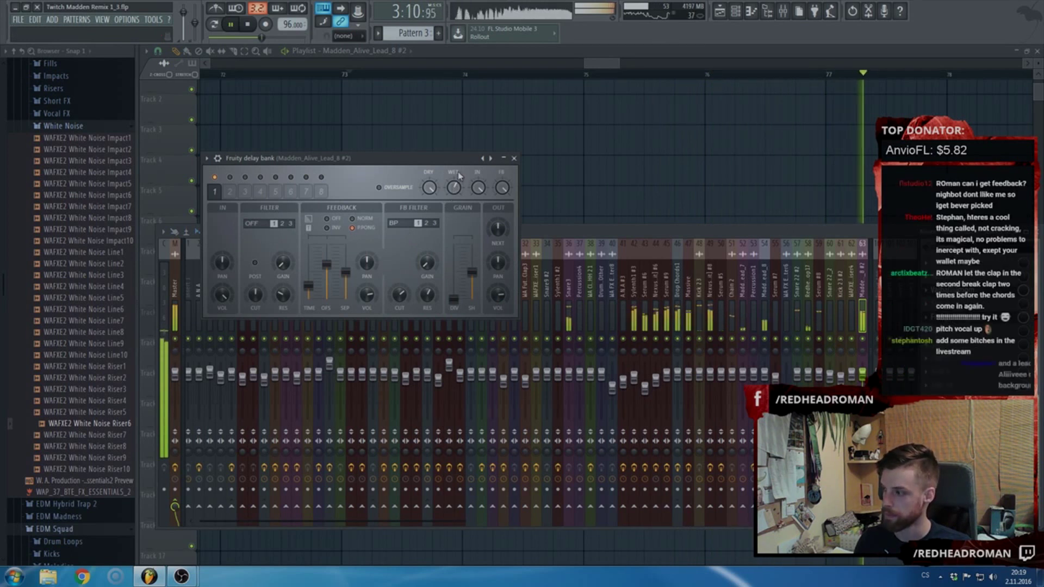
scroll(406, 163, "up", 1)
left_click(552, 60)
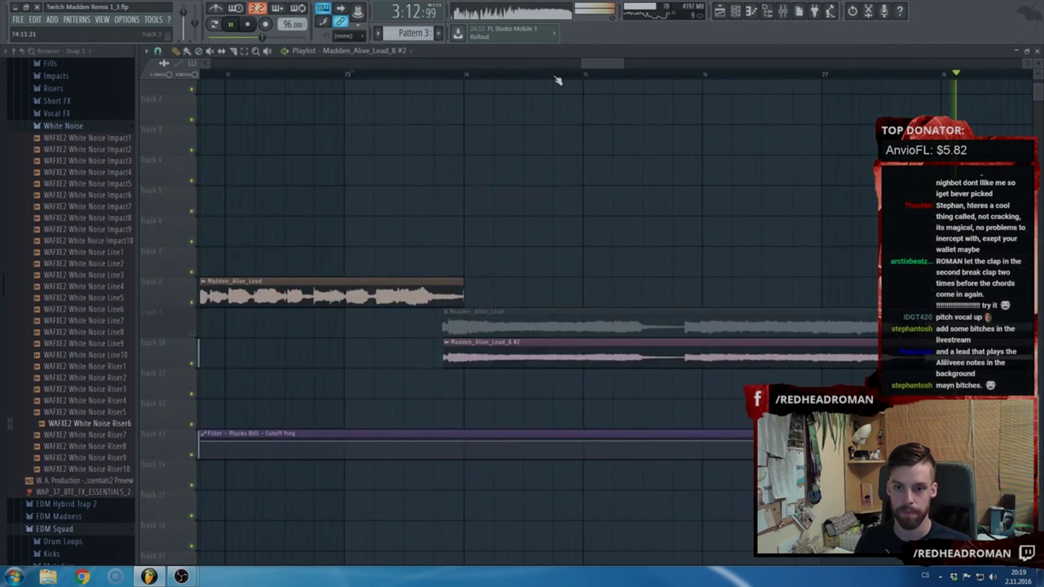
- Split the track 10 vocal before its last phrase near bar 80 and shift that piece slightly earlier to match the original
scroll(557, 75, "down", 4)
right_click(600, 320)
scroll(314, 75, "up", 4)
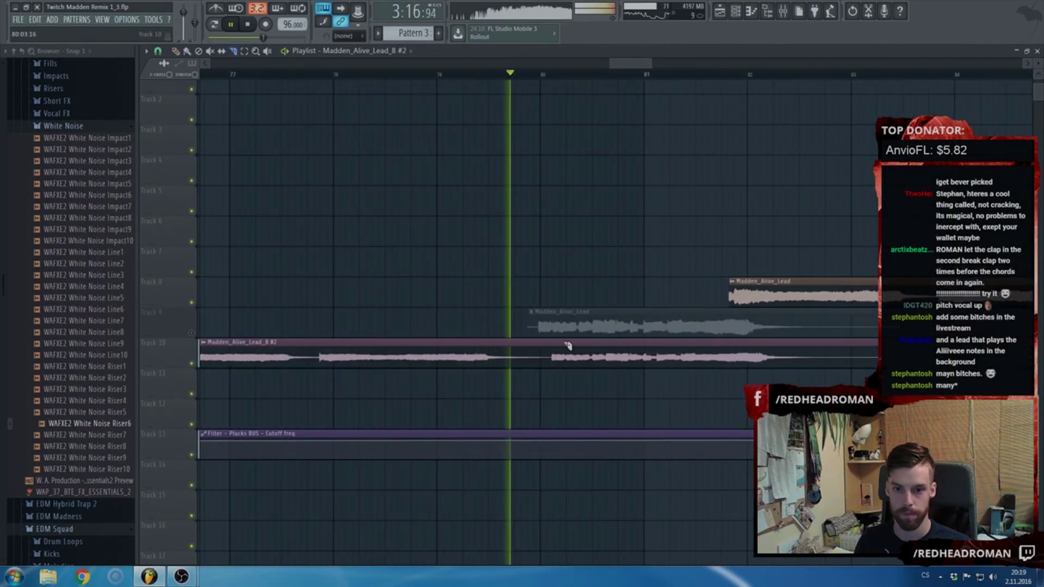
scroll(272, 80, "up", 3)
left_click_drag(723, 356, 700, 356)
- Copy both processed vocal pieces to track 11, aligned with the original vocal that starts just before bar 82
scroll(700, 356, "down", 3)
mouse_move(707, 403)
left_mouse_down()
mouse_move(475, 355)
mouse_move(919, 326)
mouse_move(923, 356)
left_mouse_up()
scroll(473, 354, "down", 1)
scroll(834, 354, "up", 3)
scroll(835, 354, "up", 4)
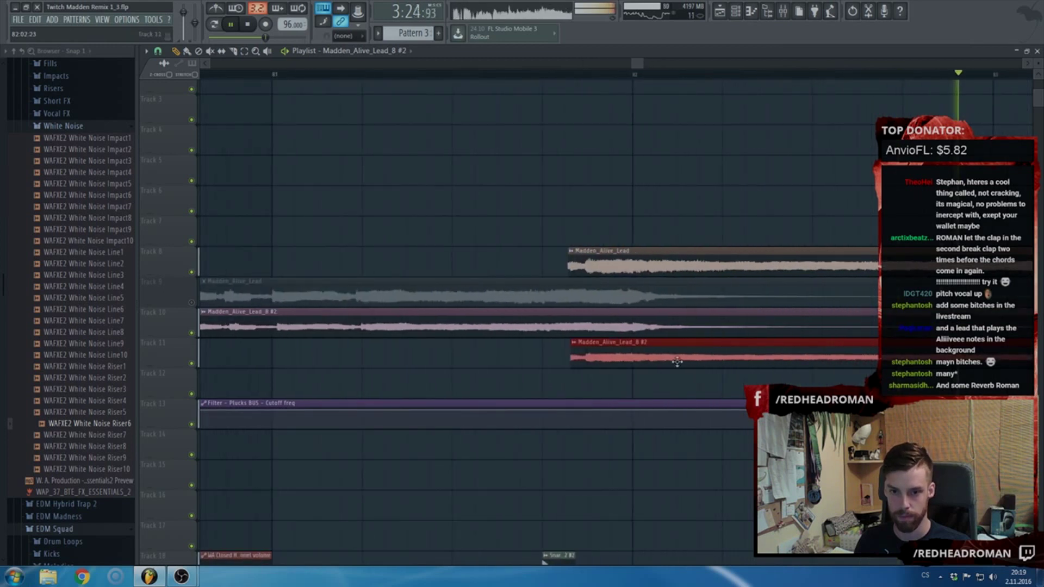
- Delete the original Madden_Alive_Lead clips on tracks 8 and 9 in the second drop and stop playback
scroll(644, 296, "down", 5)
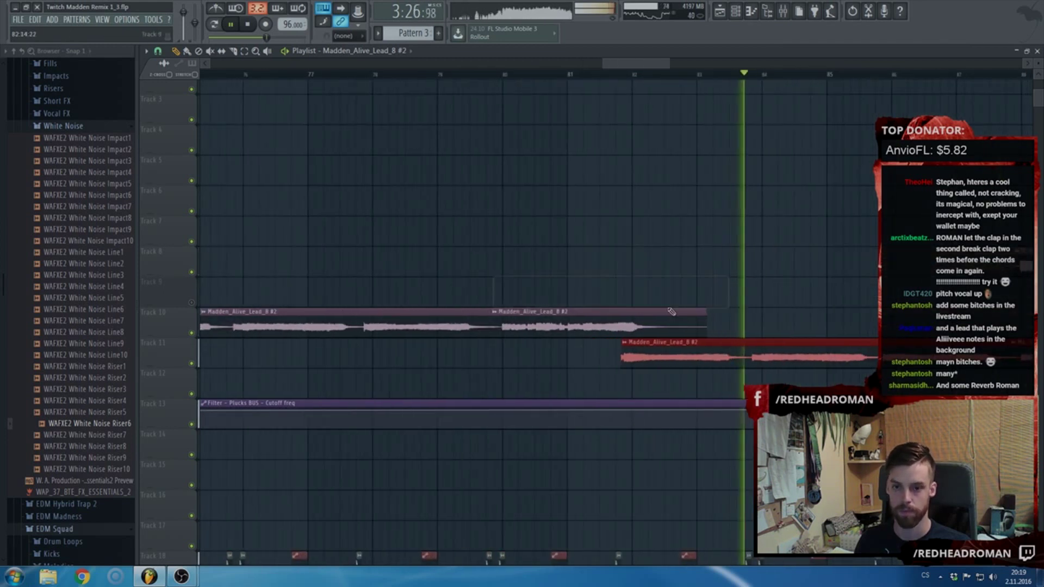
right_click(846, 267)
scroll(846, 272, "up", 3)
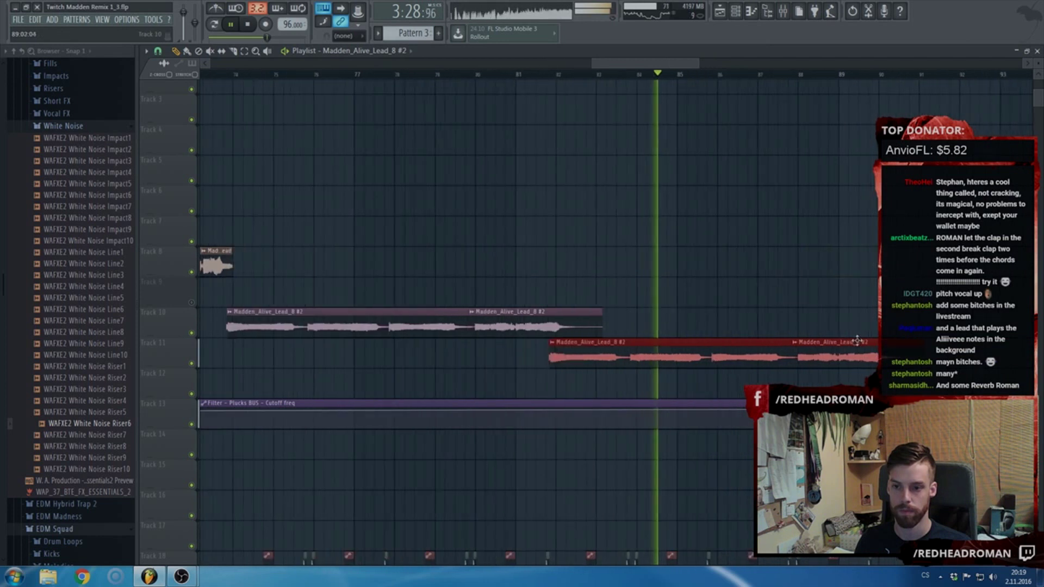
scroll(727, 294, "down", 4)
scroll(727, 293, "down", 5)
key("space")
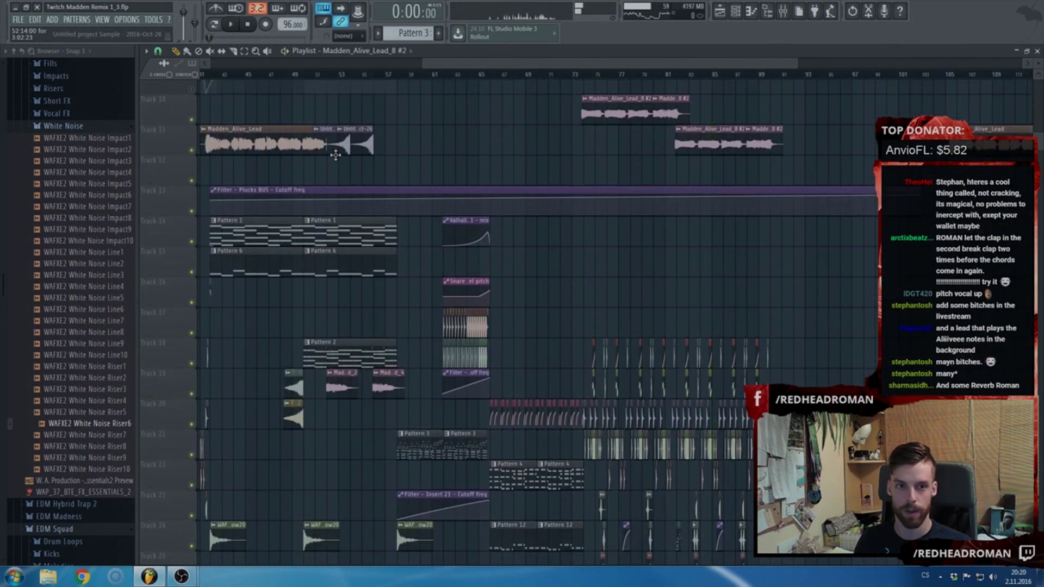
scroll(336, 155, "down", 3)
scroll(304, 244, "up", 5)
left_click(302, 258)
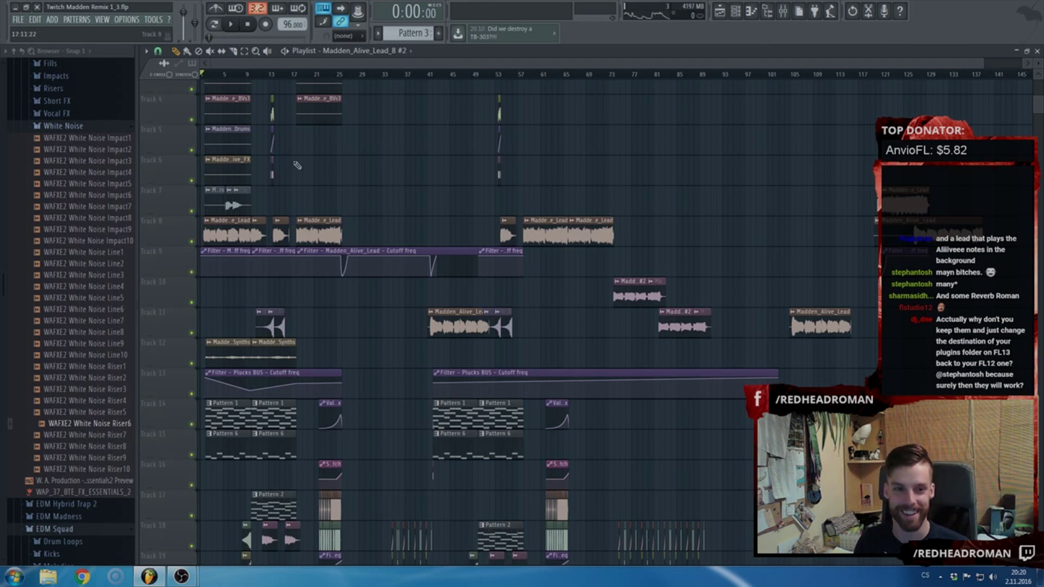
- Play the arrangement from the start and save the Twitch Madden Remix 1_3 project
scroll(297, 164, "down", 4)
scroll(337, 174, "up", 3)
scroll(397, 180, "up", 2)
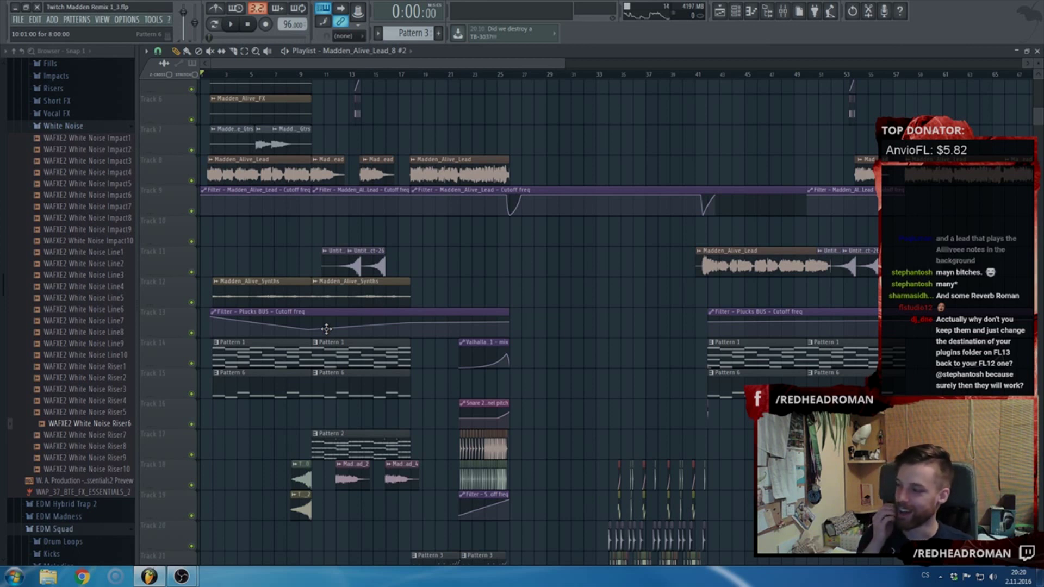
scroll(326, 330, "up", 4)
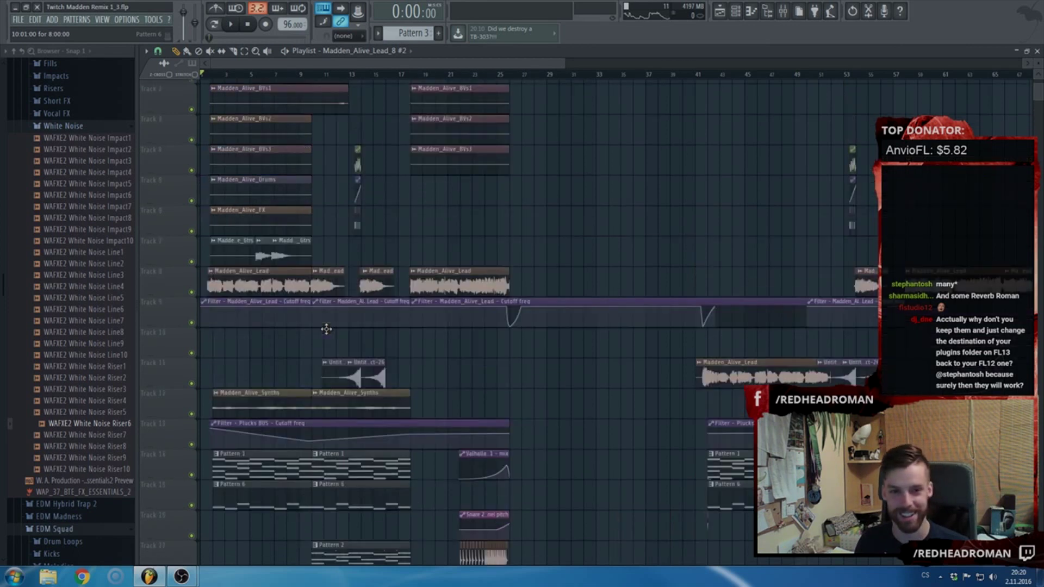
key("space")
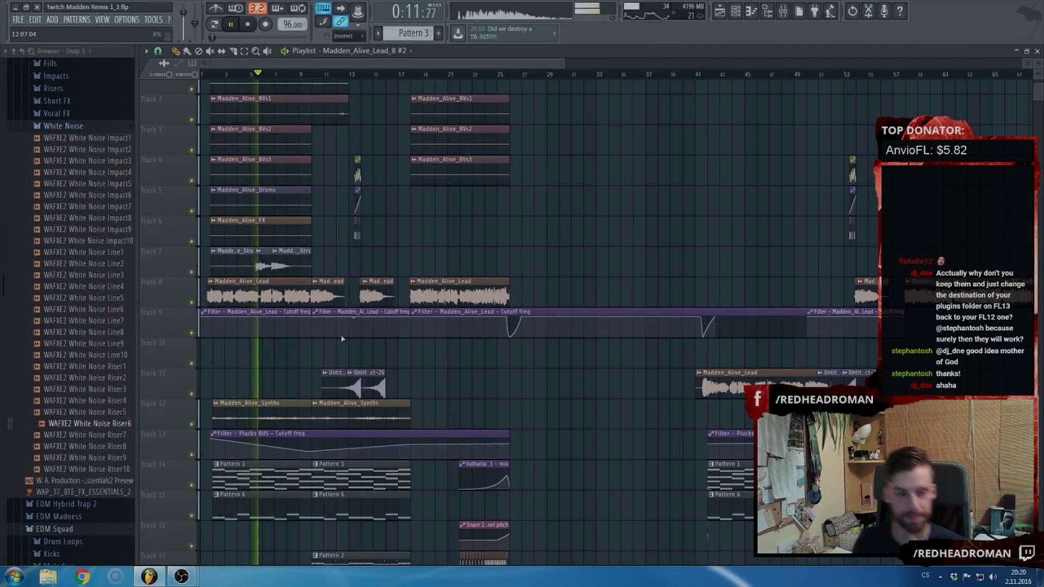
left_click(18, 20)
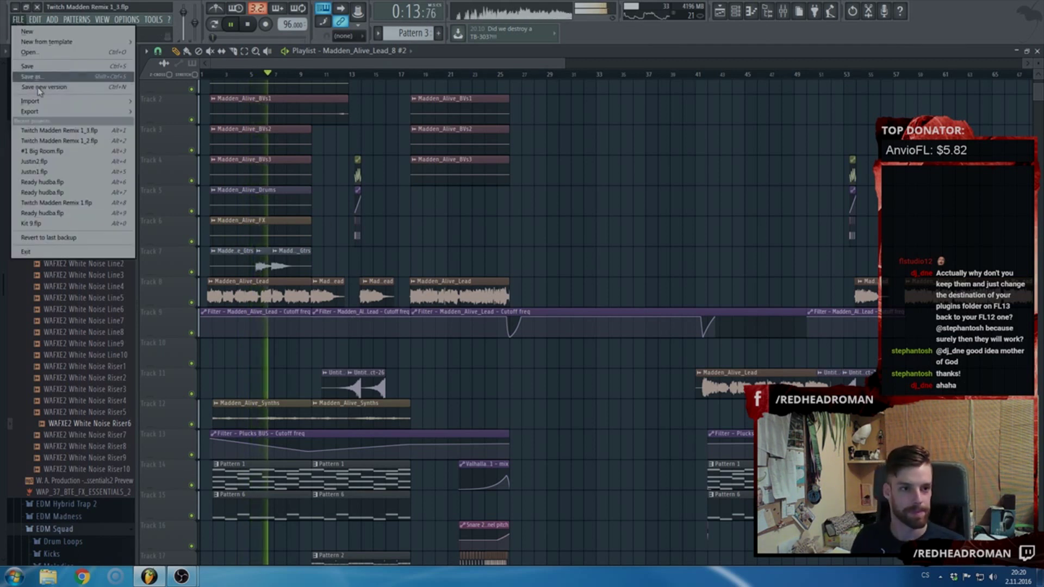
left_click(44, 68)
key("space")
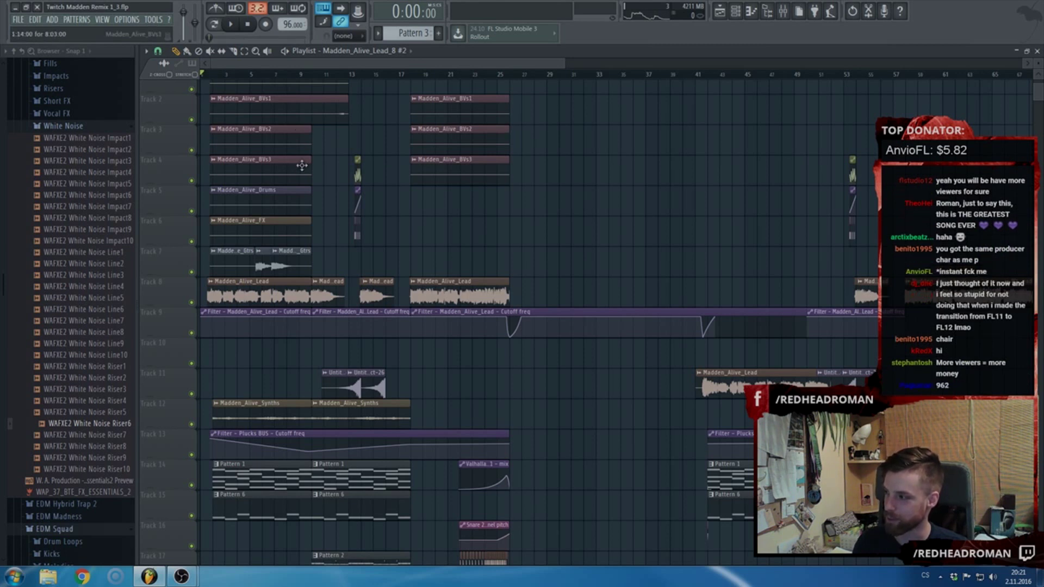
- Listen to the intro from the start of the song up to the build-up near bar 24
scroll(228, 80, "up", 3)
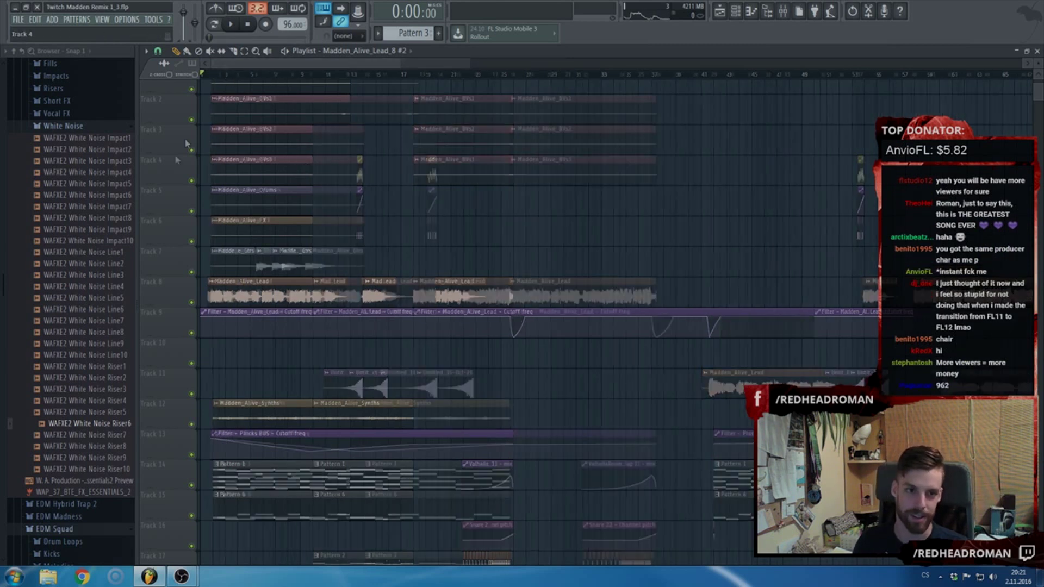
scroll(221, 161, "up", 3)
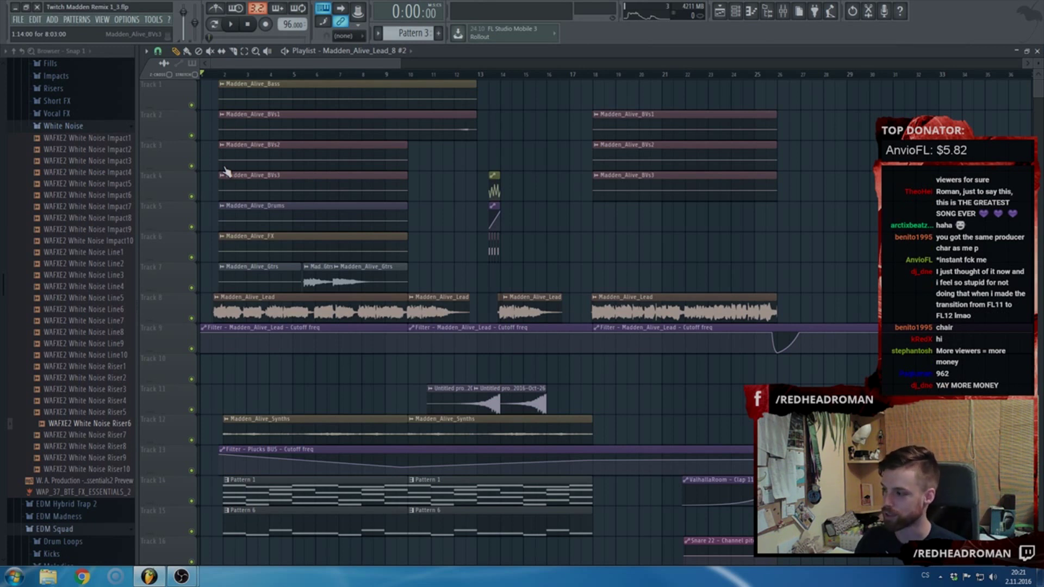
key("space")
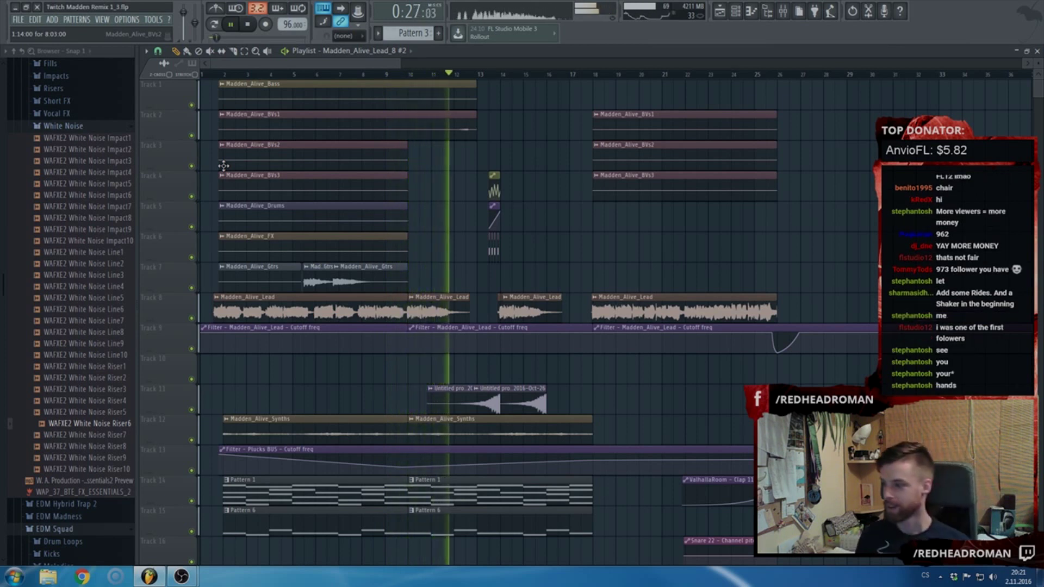
scroll(415, 225, "down", 2)
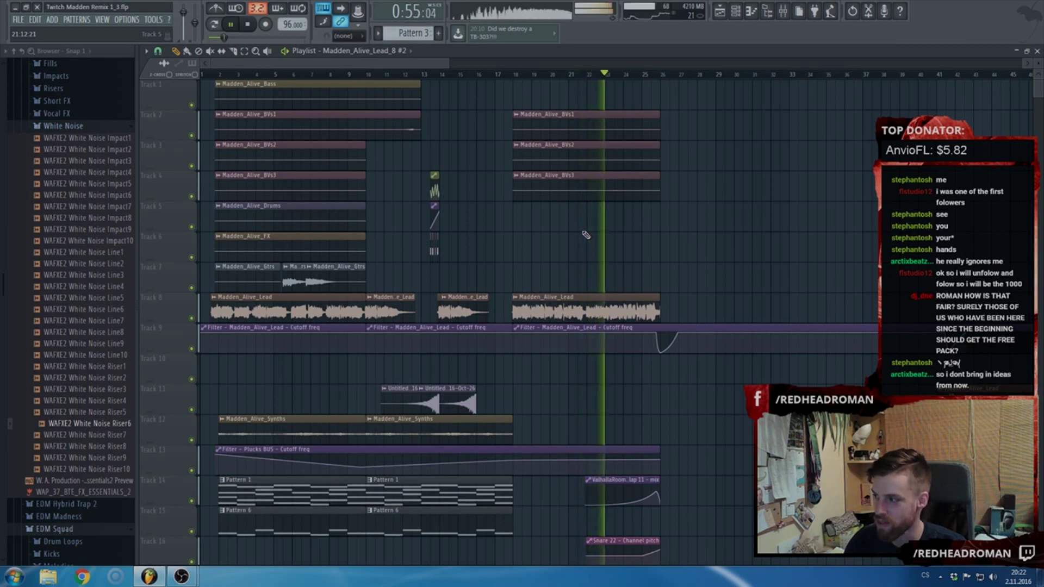
key("space")
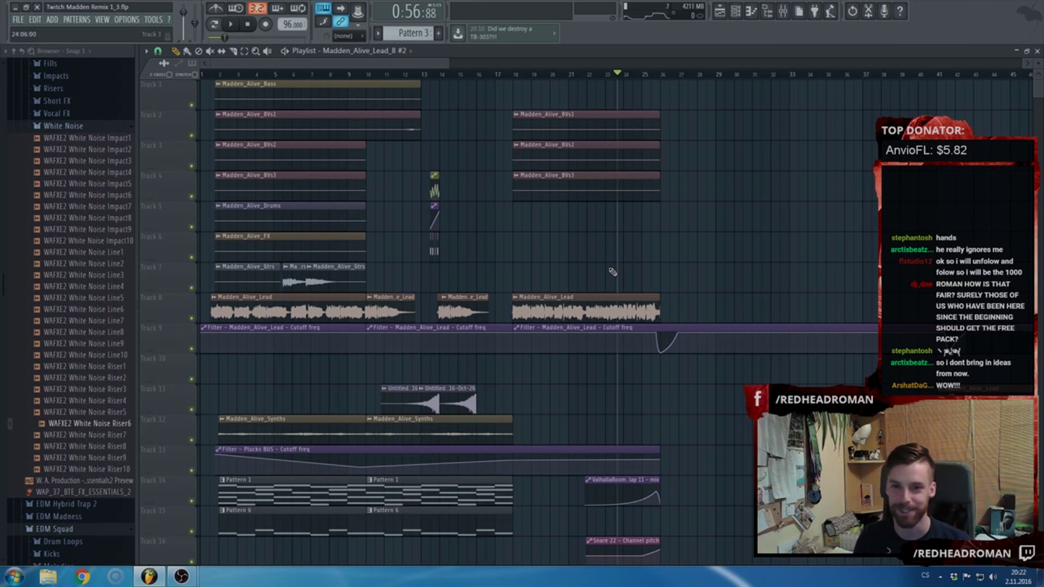
- Listen from the build-up near bar 24 into the first drop and look over the drop's tracks
scroll(636, 234, "up", 3)
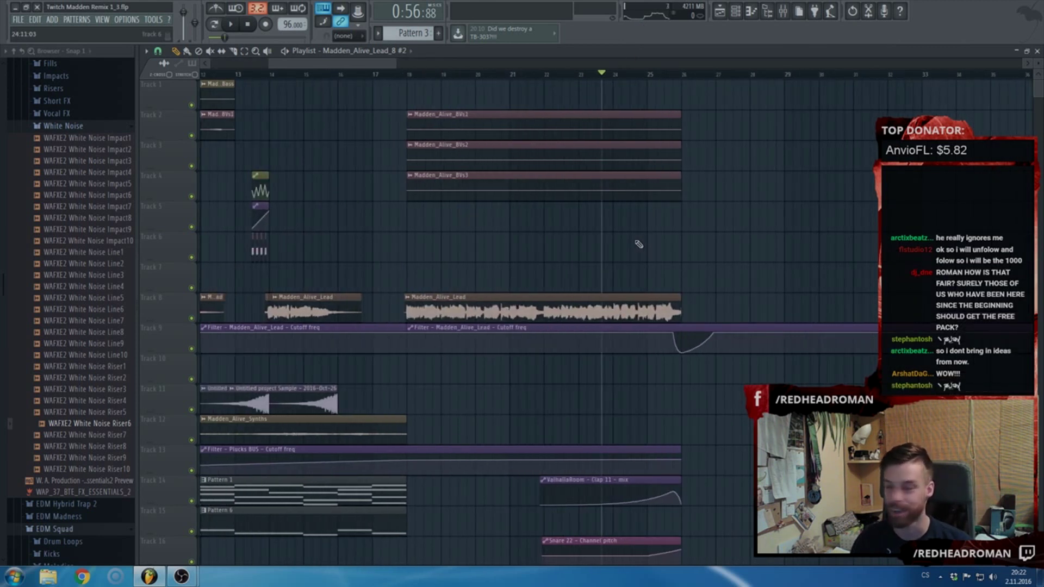
key("space")
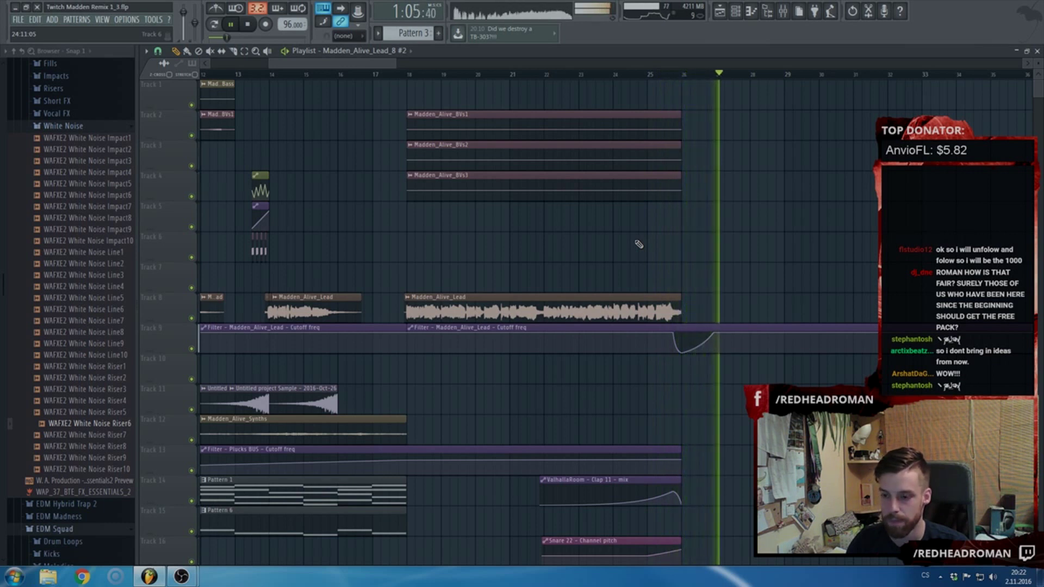
scroll(590, 229, "down", 10)
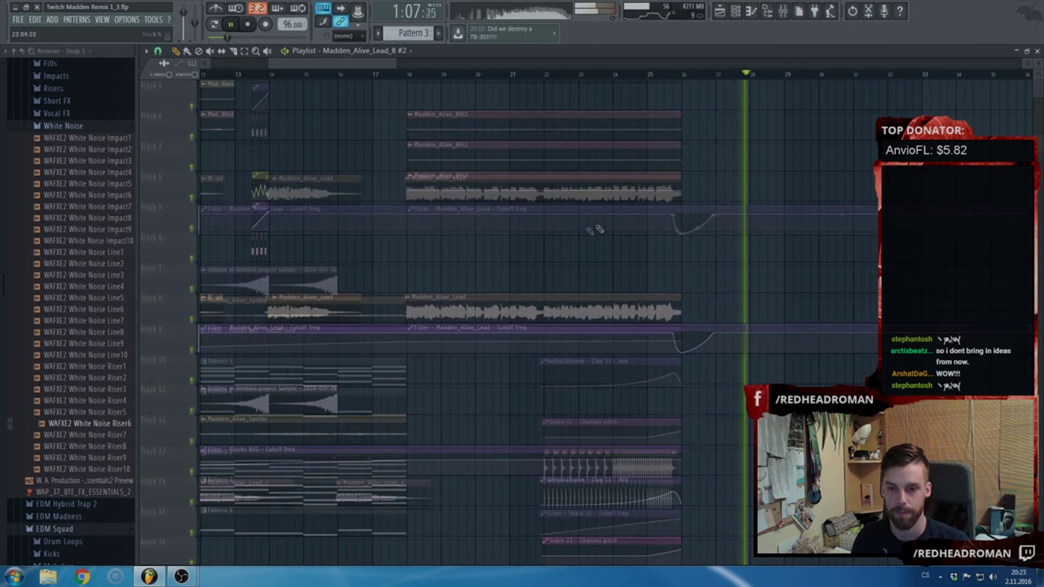
scroll(547, 292, "down", 4)
scroll(849, 333, "up", 2)
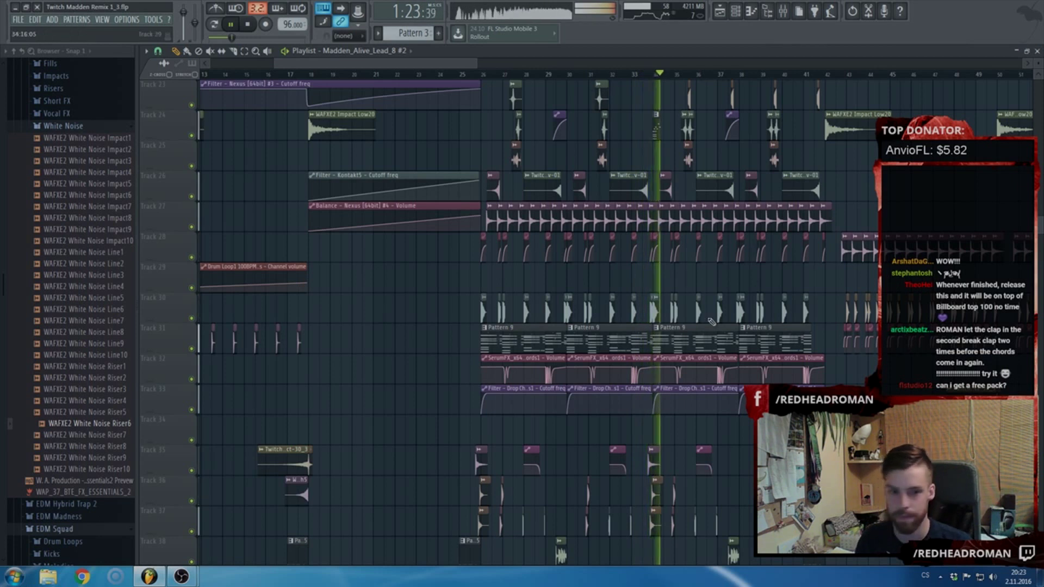
scroll(473, 312, "down", 3)
scroll(271, 300, "up", 3)
scroll(484, 316, "down", 1)
scroll(484, 316, "up", 8)
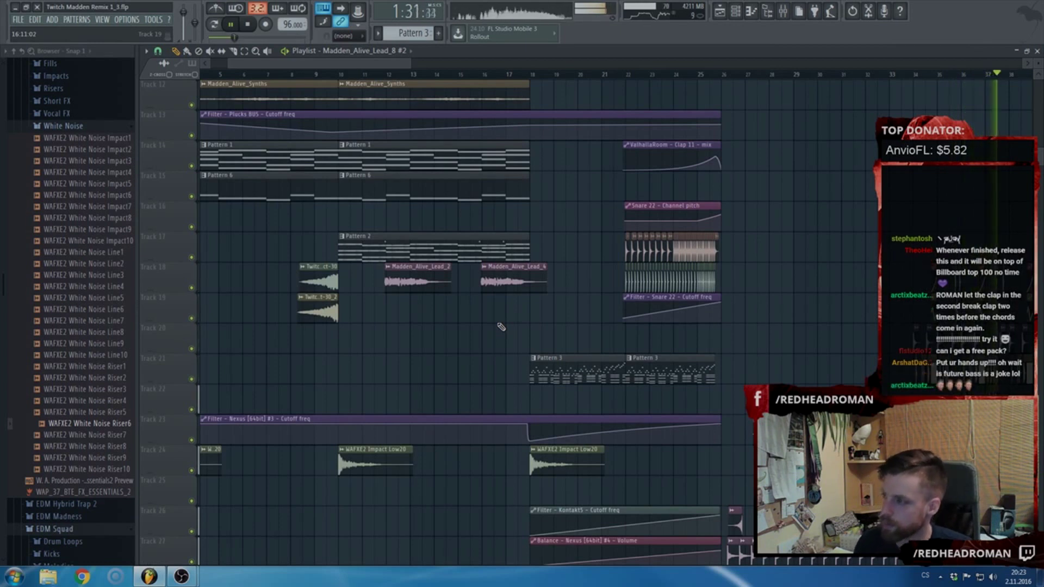
- Add an extra Snare1 clip on track 31, a quarter bar after the last snare before bar 18
scroll(489, 324, "up", 5)
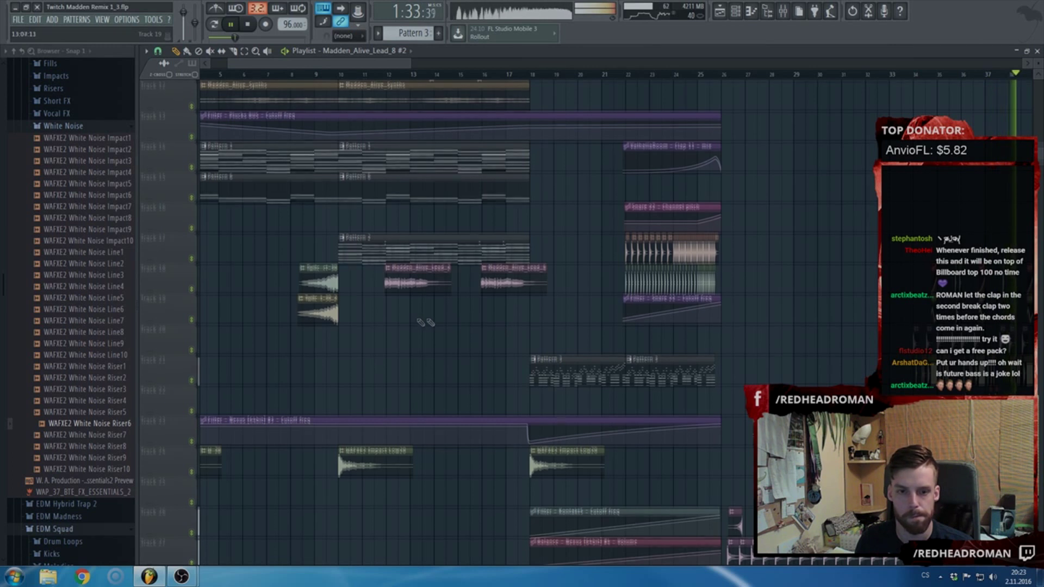
scroll(429, 304, "up", 3)
scroll(429, 305, "down", 10)
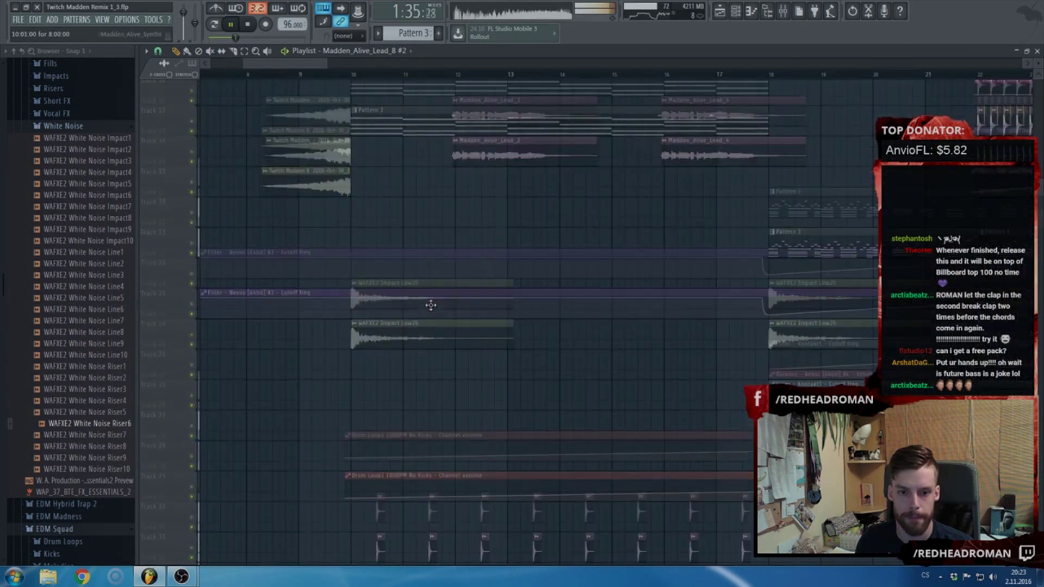
scroll(342, 351, "up", 3)
scroll(452, 335, "down", 2)
scroll(449, 341, "down", 3)
scroll(767, 293, "up", 4)
scroll(750, 272, "up", 5)
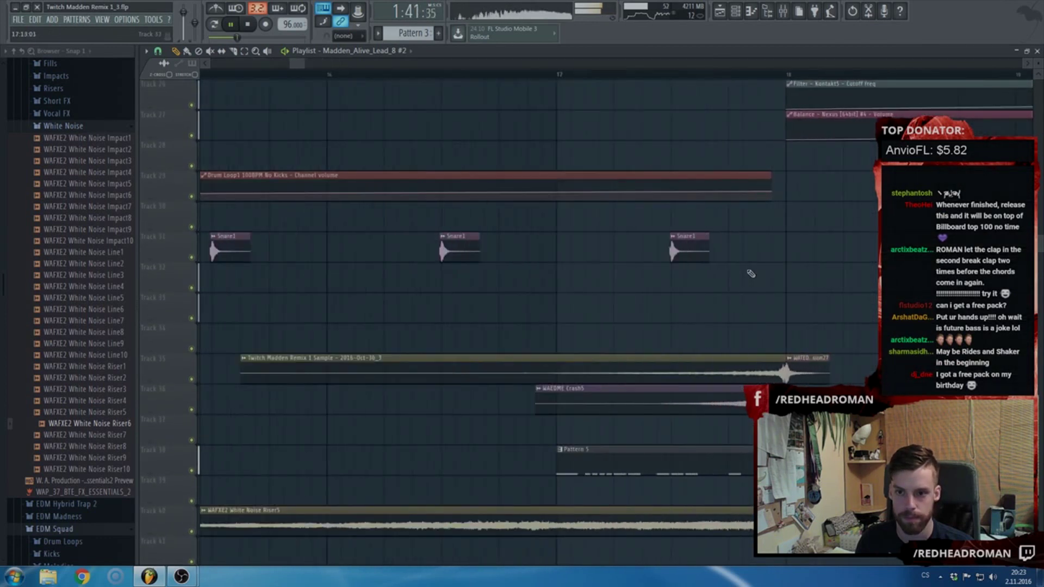
left_click(767, 251)
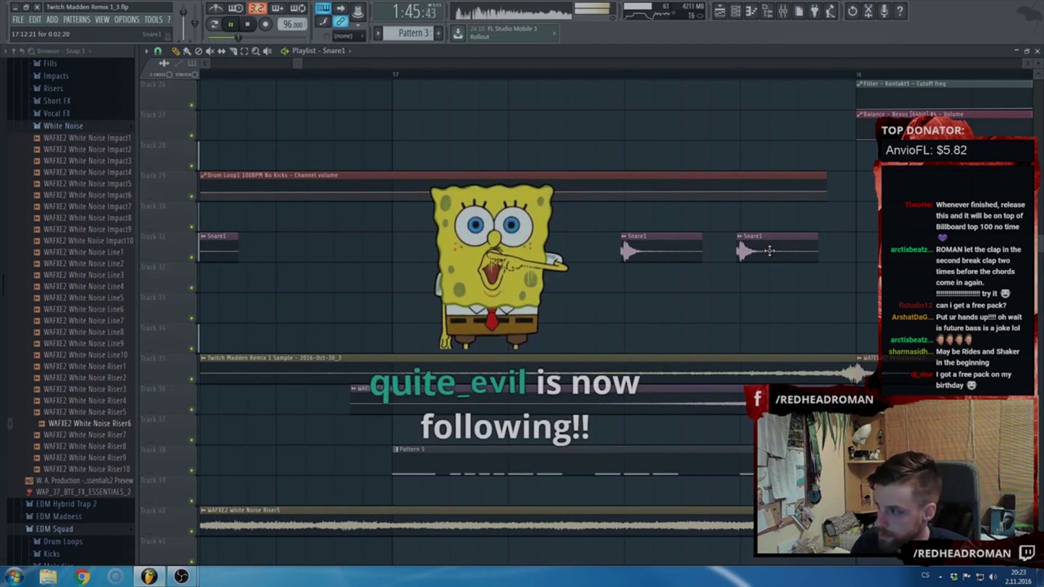
- Listen to the snare transition into bar 18 starting just before bar 17, and stop playback
key("space")
scroll(750, 272, "down", 3)
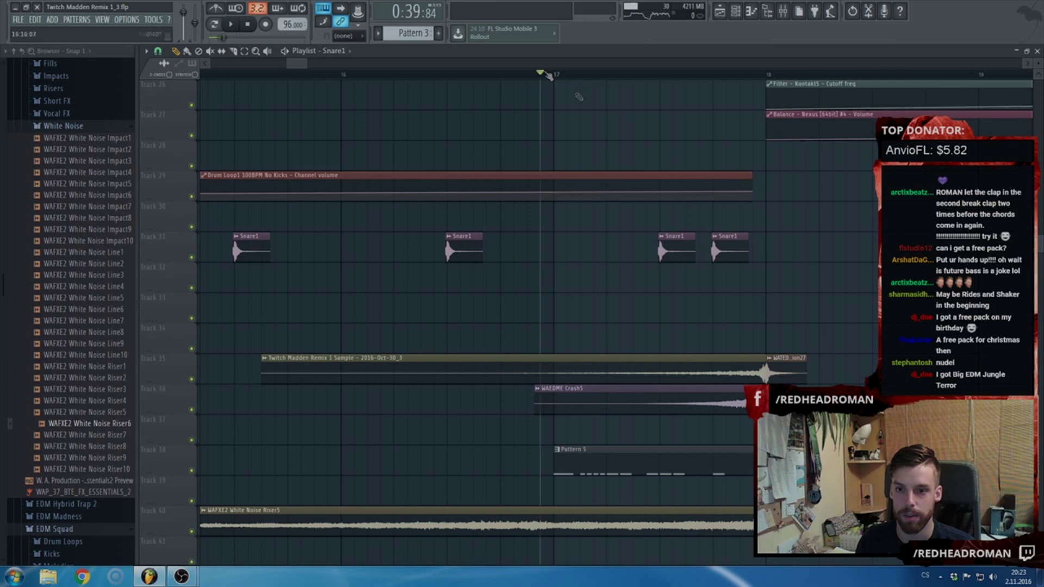
key("space")
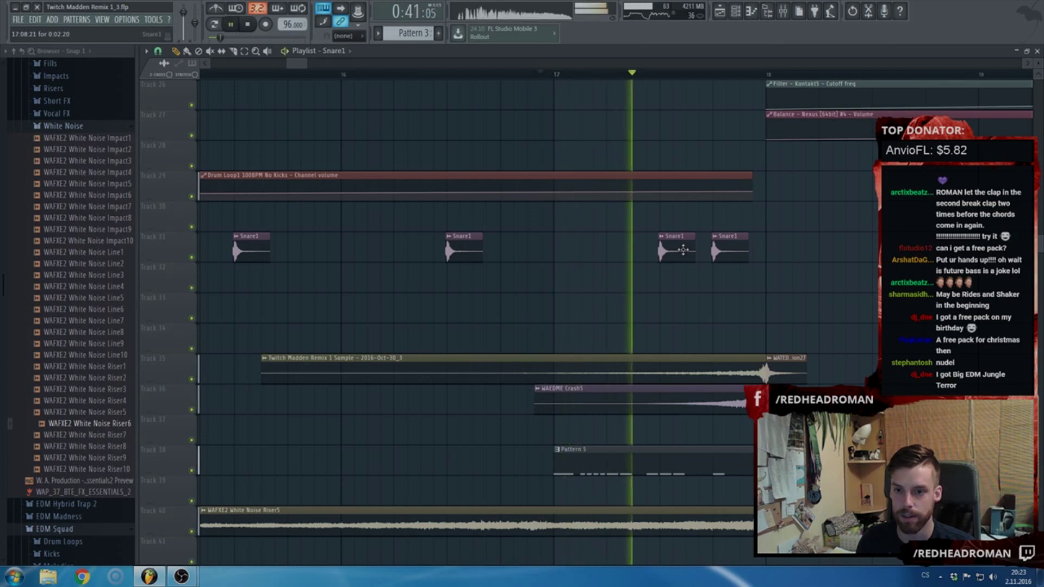
scroll(688, 303, "down", 3)
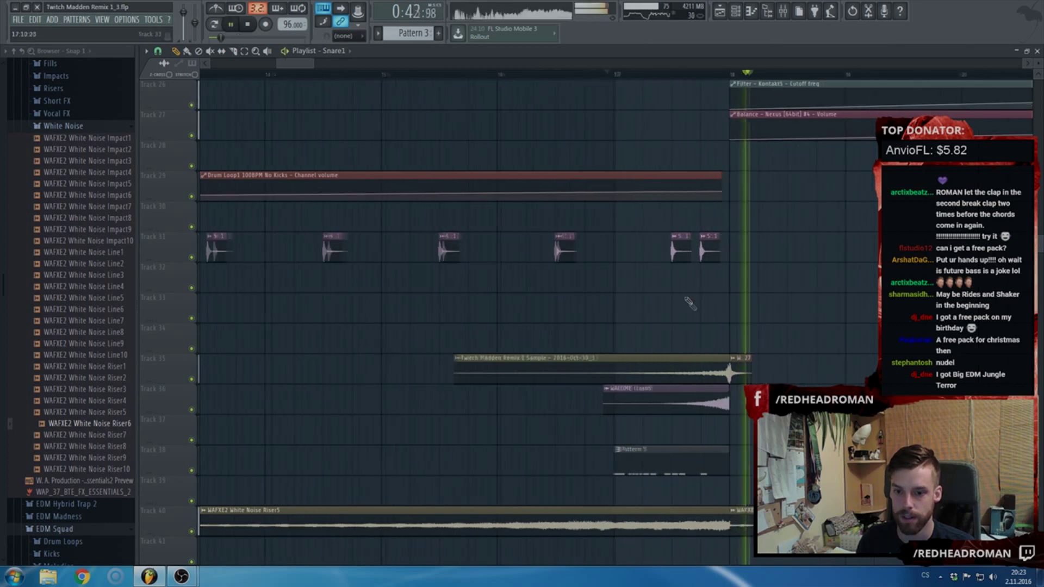
scroll(702, 312, "up", 4)
scroll(701, 313, "up", 5)
key("space")
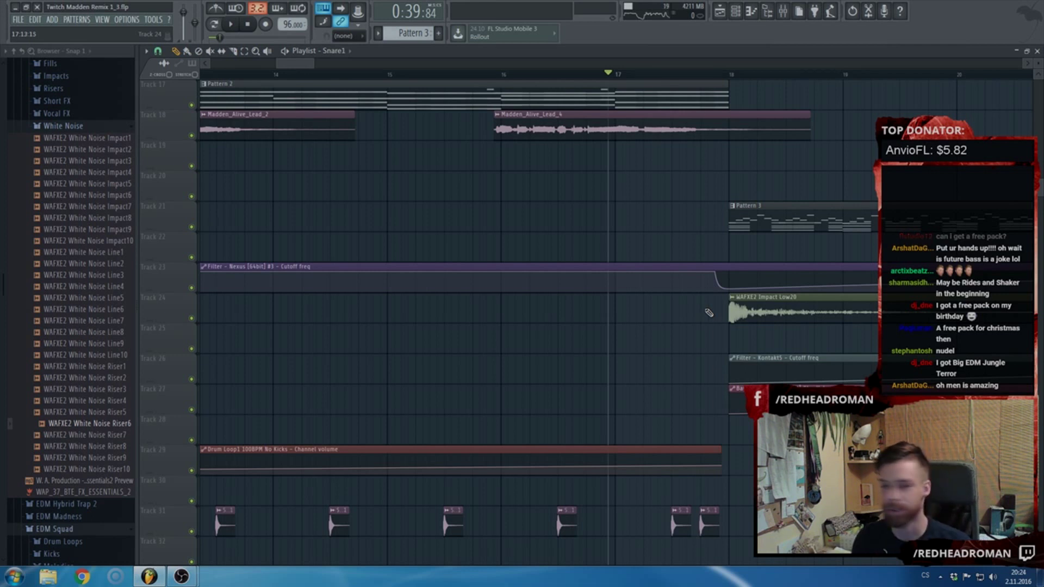
- Play the end of the first drop from bar 41 into the break, checking the upper drum and effect tracks
scroll(709, 313, "down", 4)
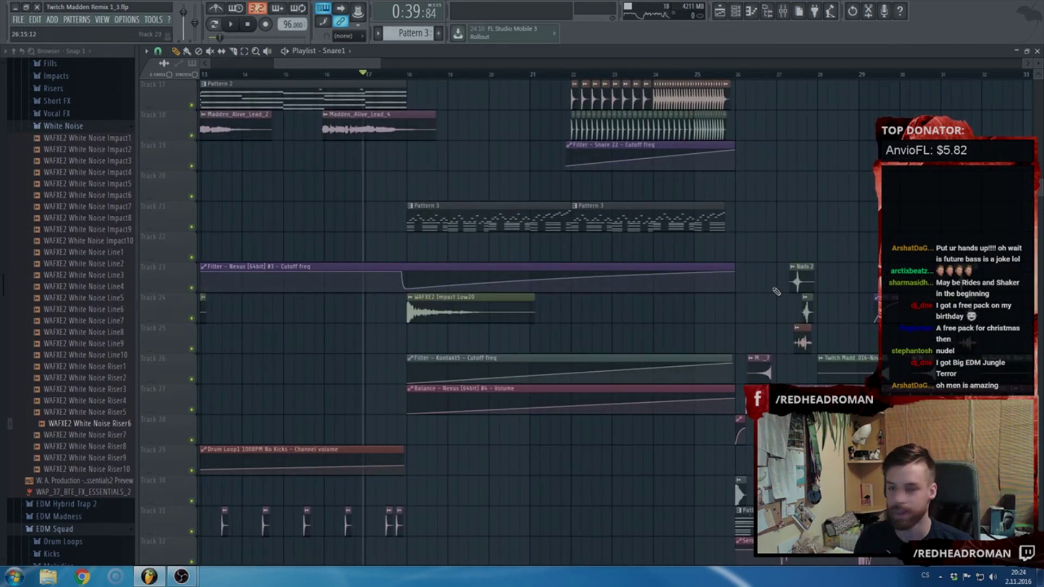
scroll(776, 292, "down", 4)
scroll(665, 289, "down", 4)
scroll(827, 300, "up", 4)
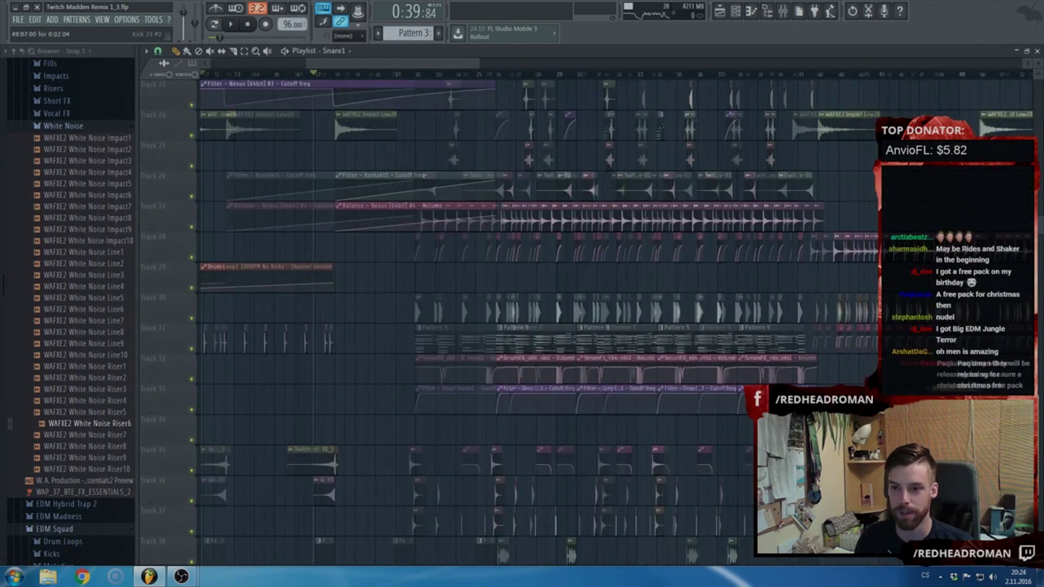
scroll(816, 300, "up", 3)
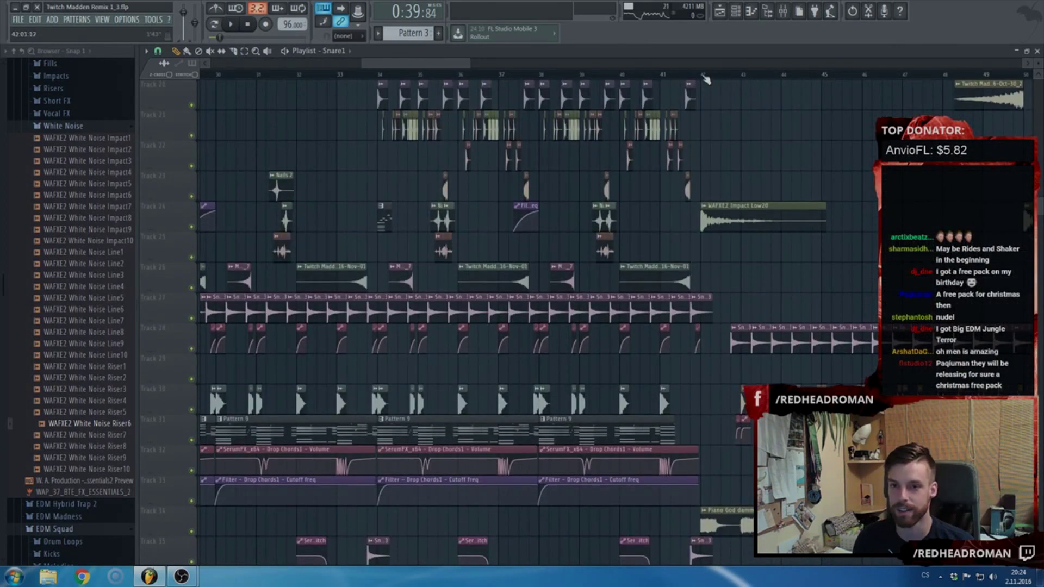
scroll(742, 253, "down", 6)
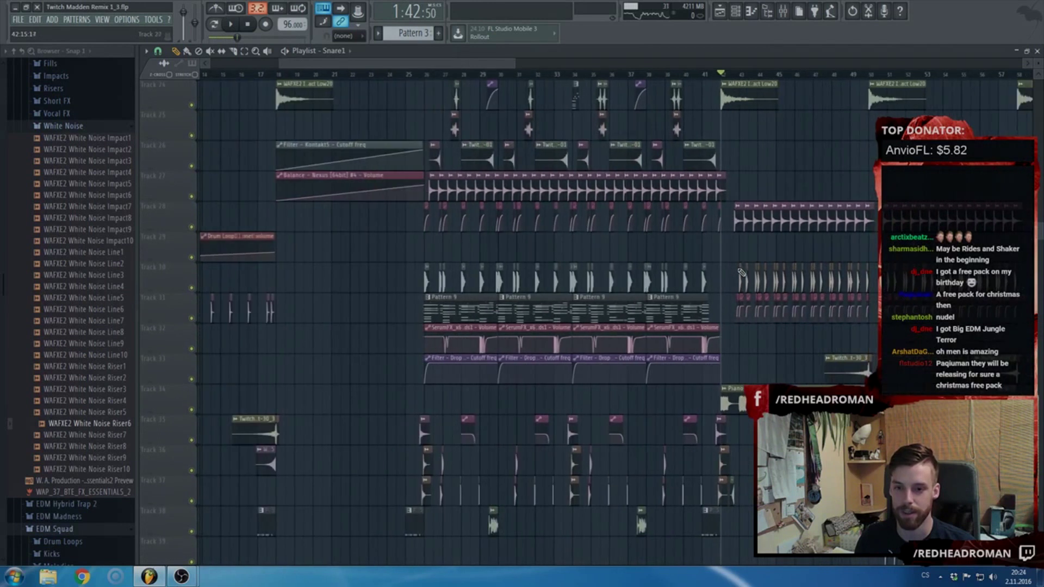
scroll(723, 179, "up", 6)
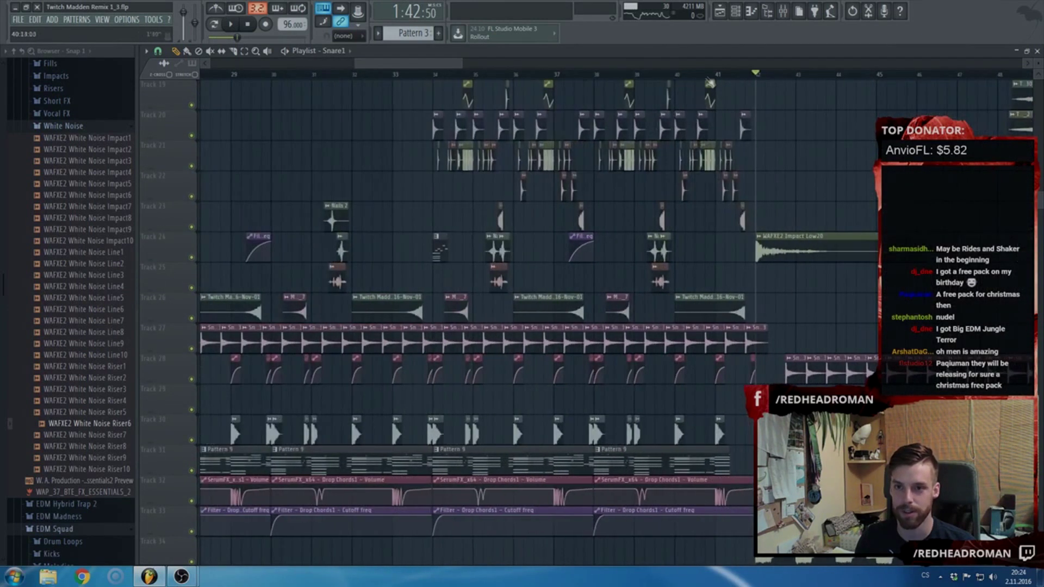
scroll(737, 125, "up", 3)
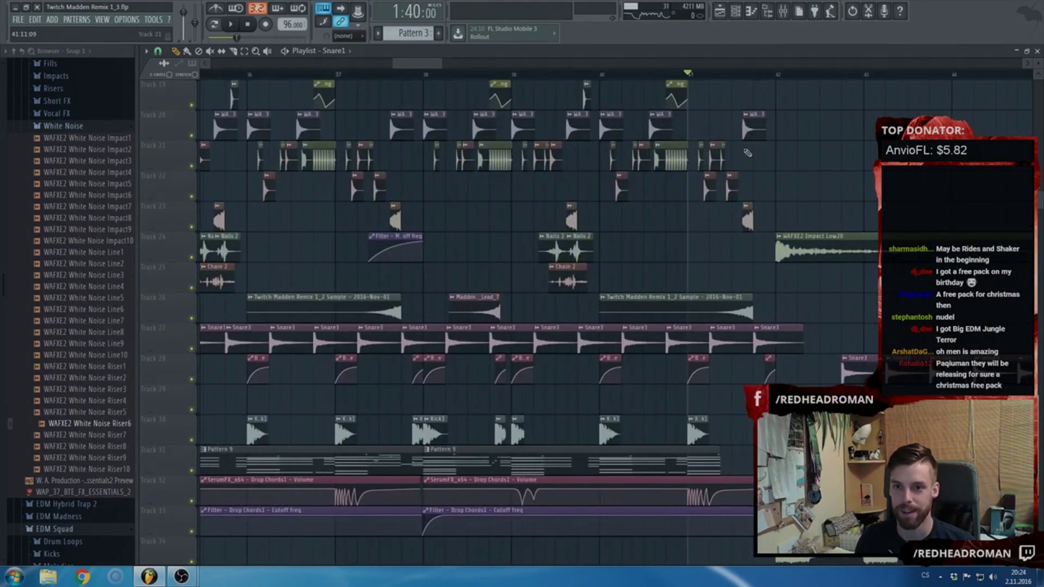
scroll(750, 173, "up", 4)
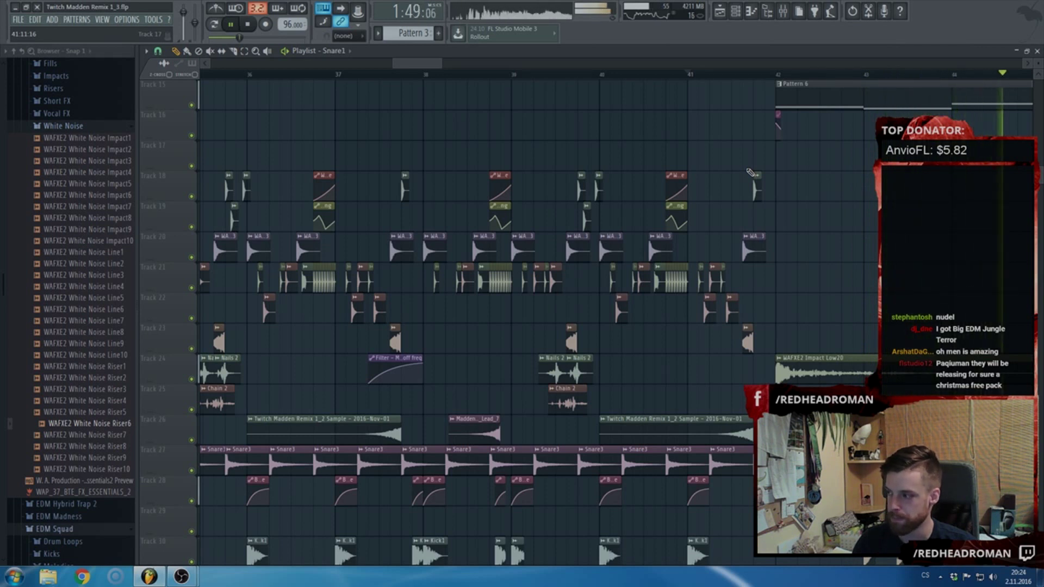
- Listen to the break after the first drop from bar 42 and examine its drum, piano and effect tracks
scroll(748, 191, "down", 5, "ctrl")
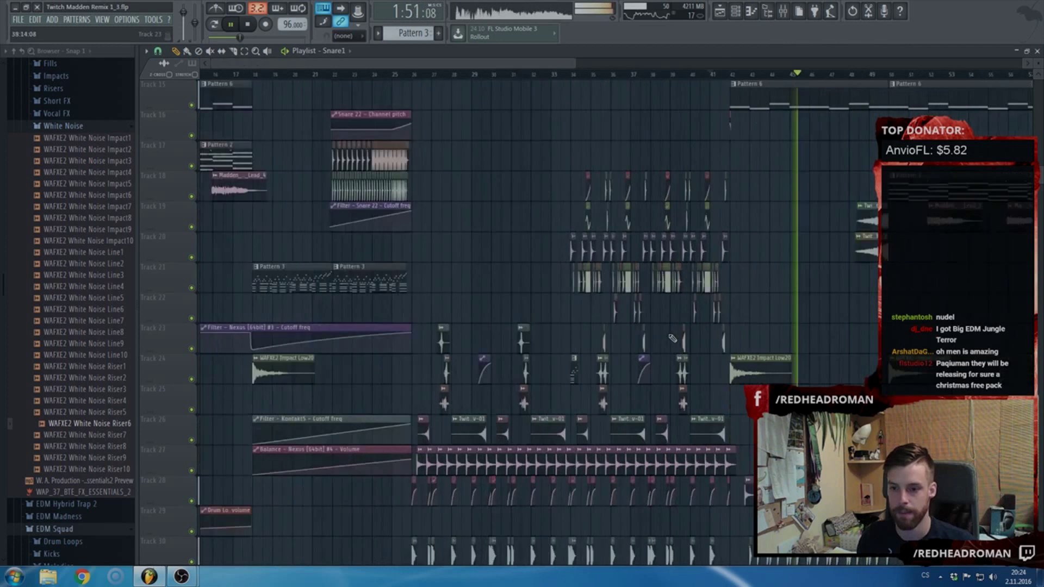
scroll(756, 372, "down", 5)
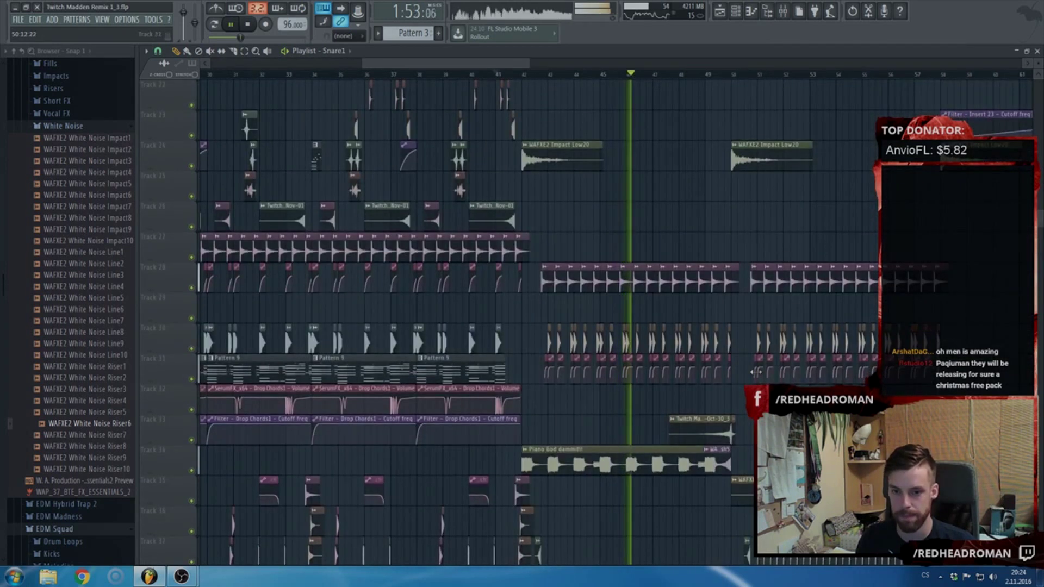
scroll(756, 372, "up", 3, "ctrl")
scroll(693, 394, "down", 3)
scroll(694, 394, "down", 4)
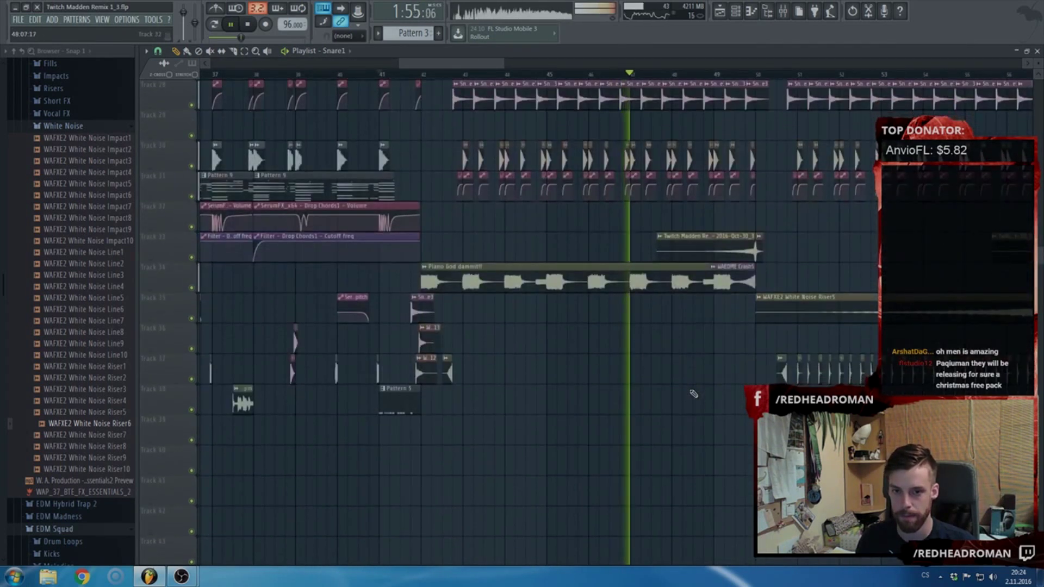
scroll(693, 393, "up", 3, "ctrl")
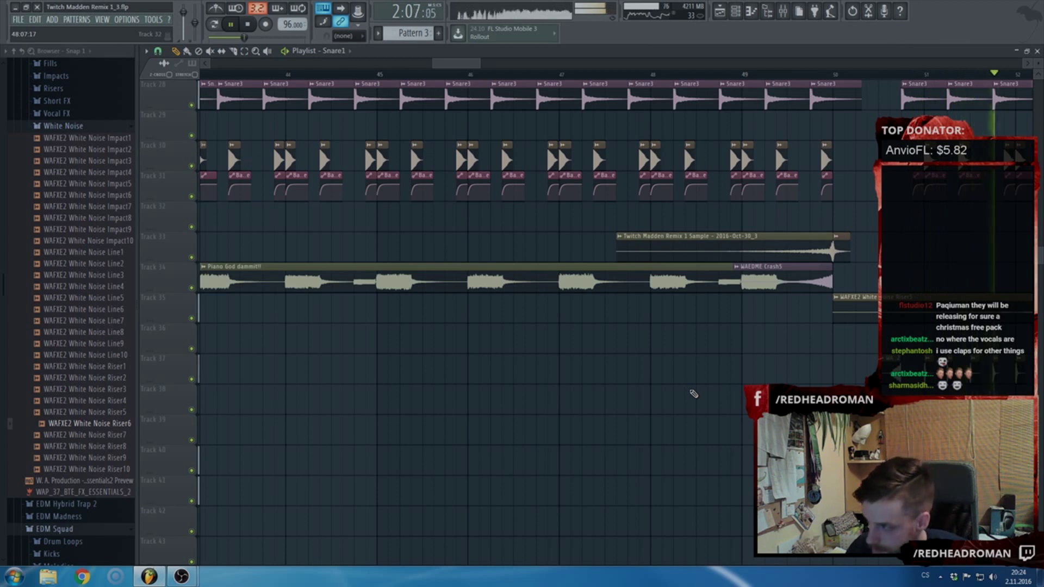
- Compare the vocal, pluck and riser tracks of the intro with those of the break while the song plays on towards bar 58
scroll(680, 350, "down", 5)
scroll(703, 350, "up", 7)
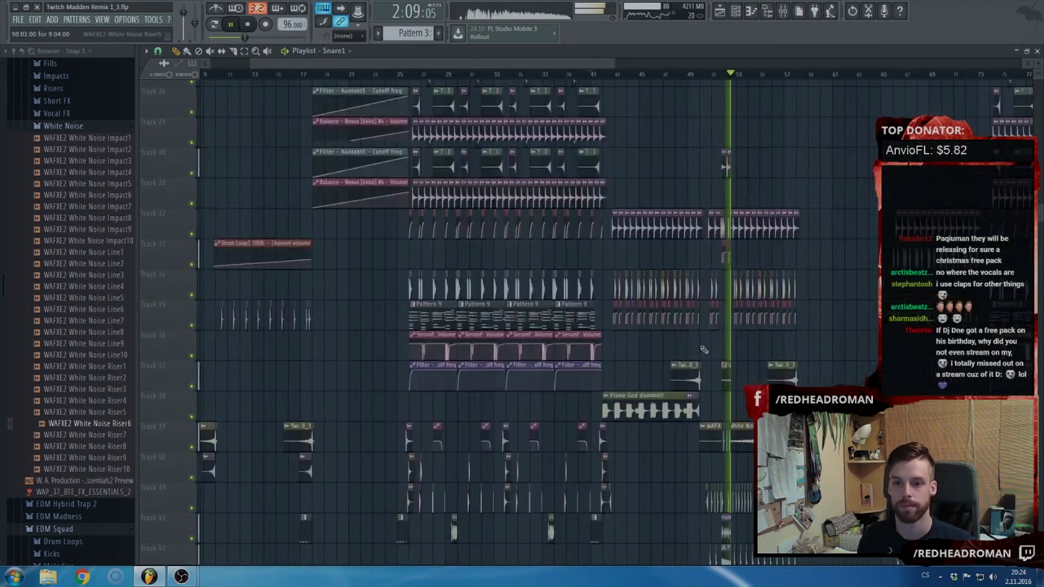
scroll(704, 350, "up", 5)
scroll(732, 366, "up", 9)
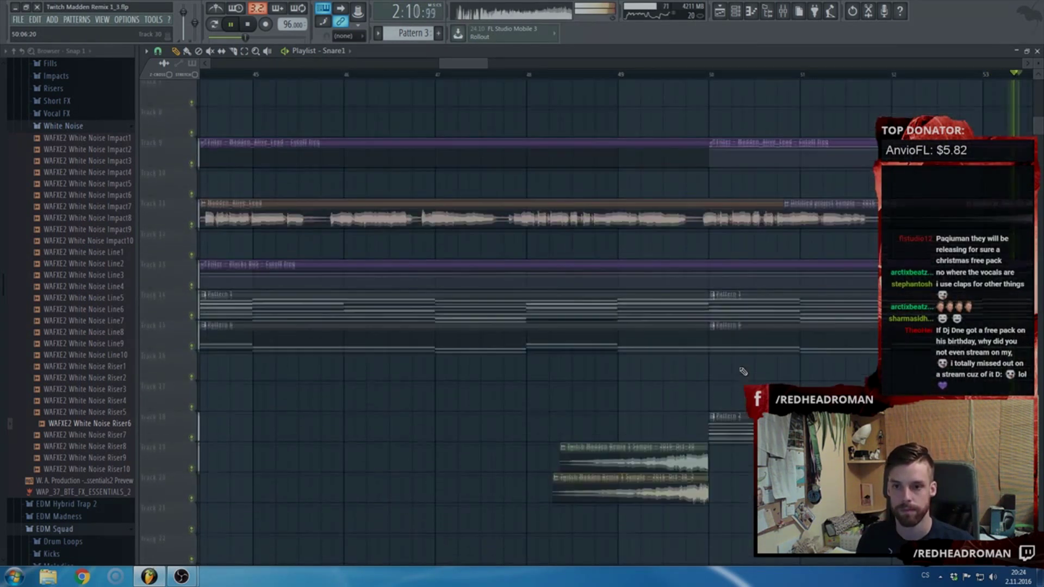
scroll(656, 339, "down", 4)
scroll(396, 308, "down", 2)
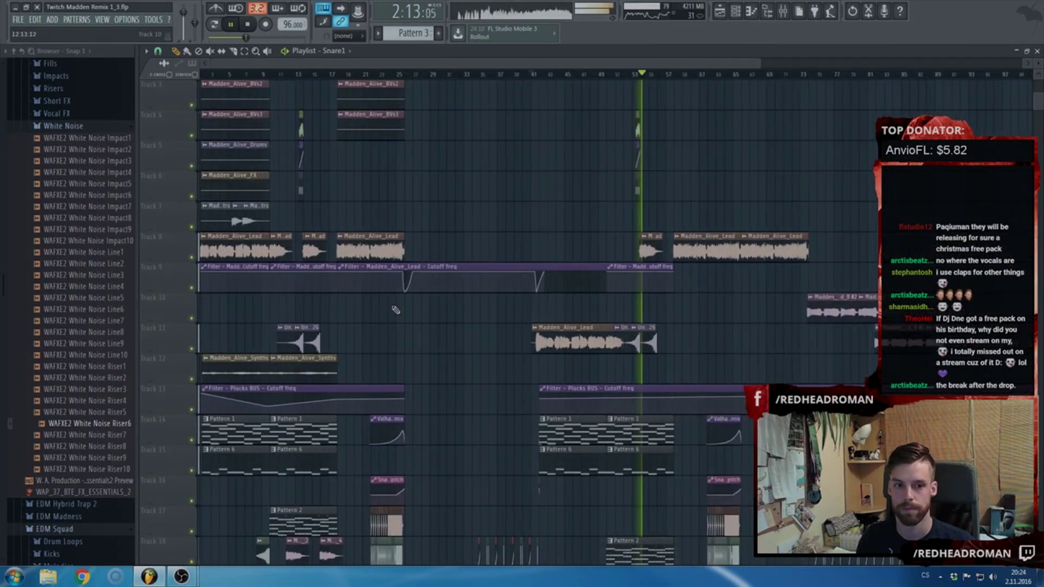
scroll(227, 323, "up", 6)
scroll(234, 325, "down", 5)
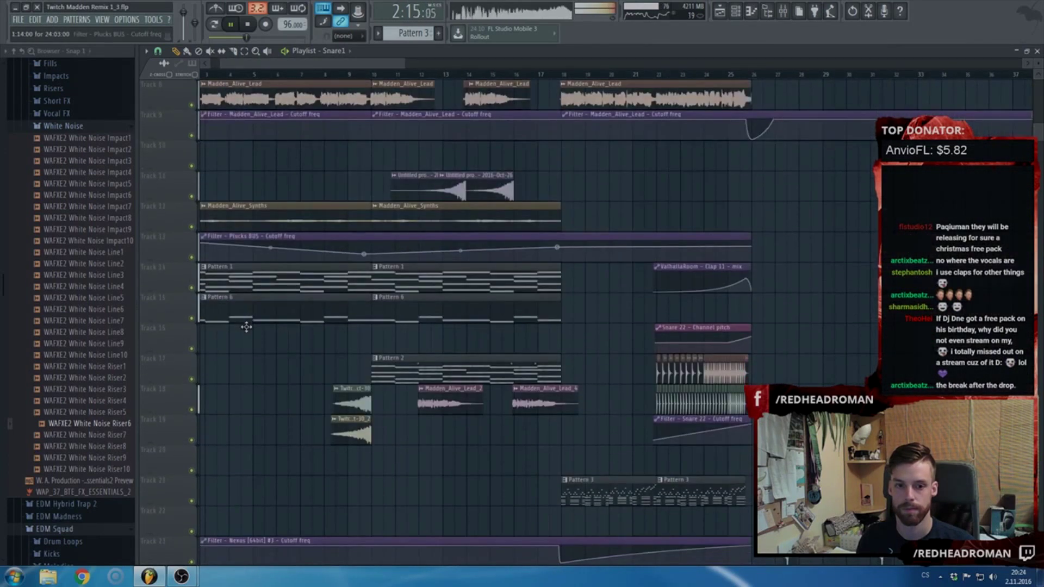
scroll(247, 326, "up", 3)
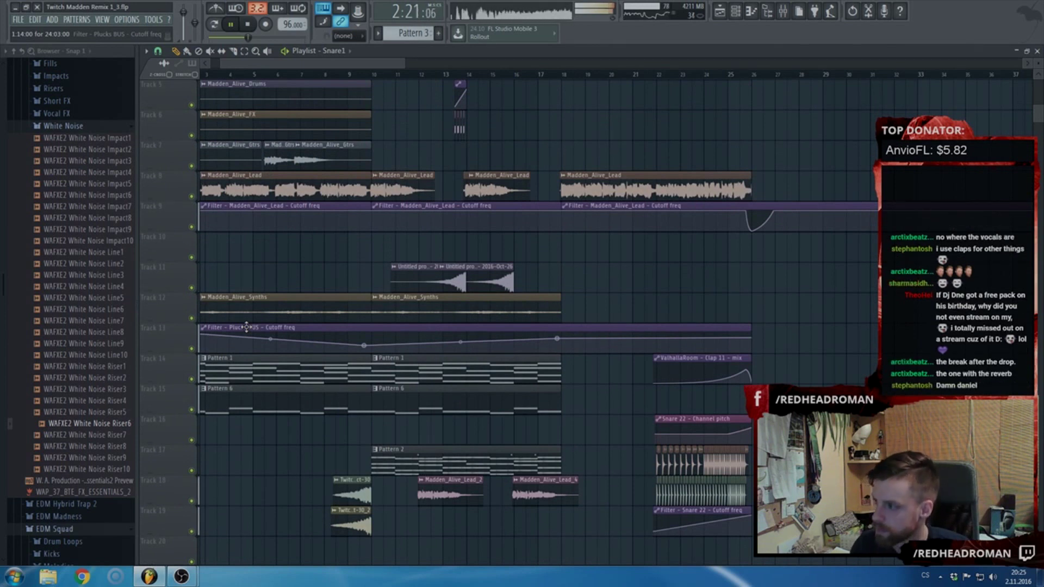
scroll(246, 326, "down", 6)
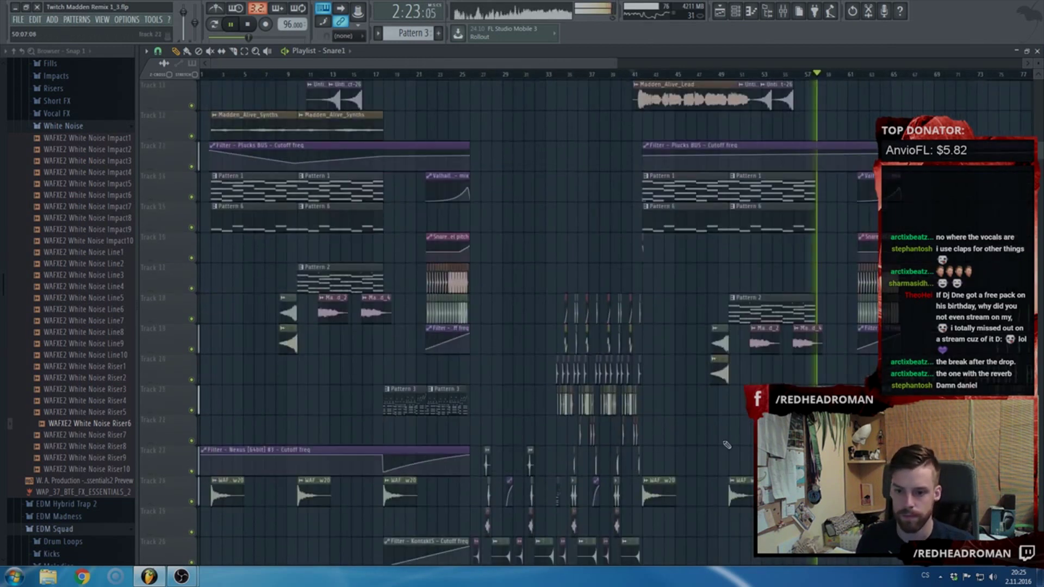
scroll(544, 321, "down", 6)
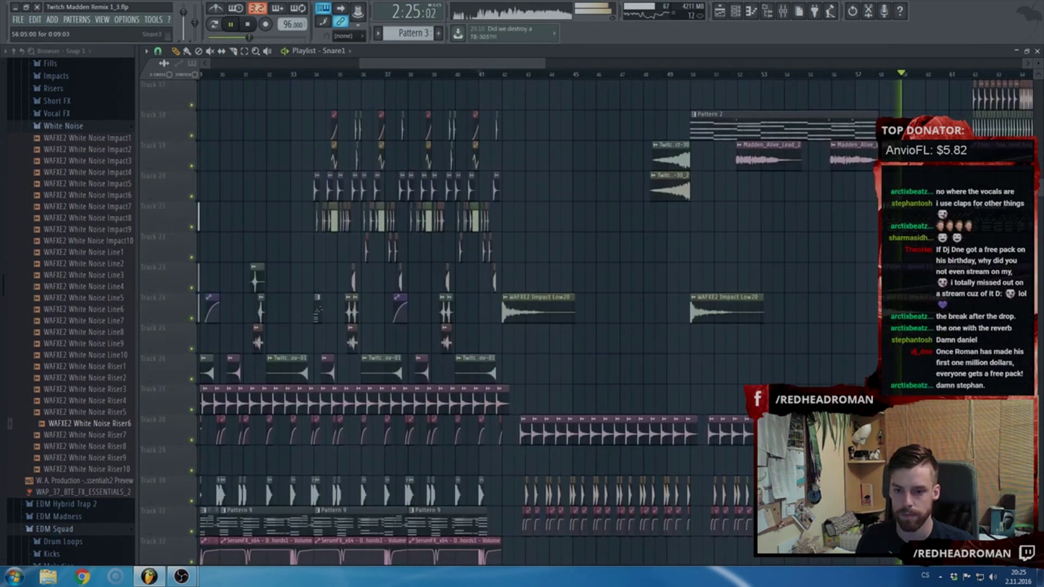
- Add an extra Snare3 clip on track 28 half a beat before bar 50 and play the transition from the middle of bar 49
scroll(556, 437, "up", 5)
key("space")
scroll(556, 437, "up", 3)
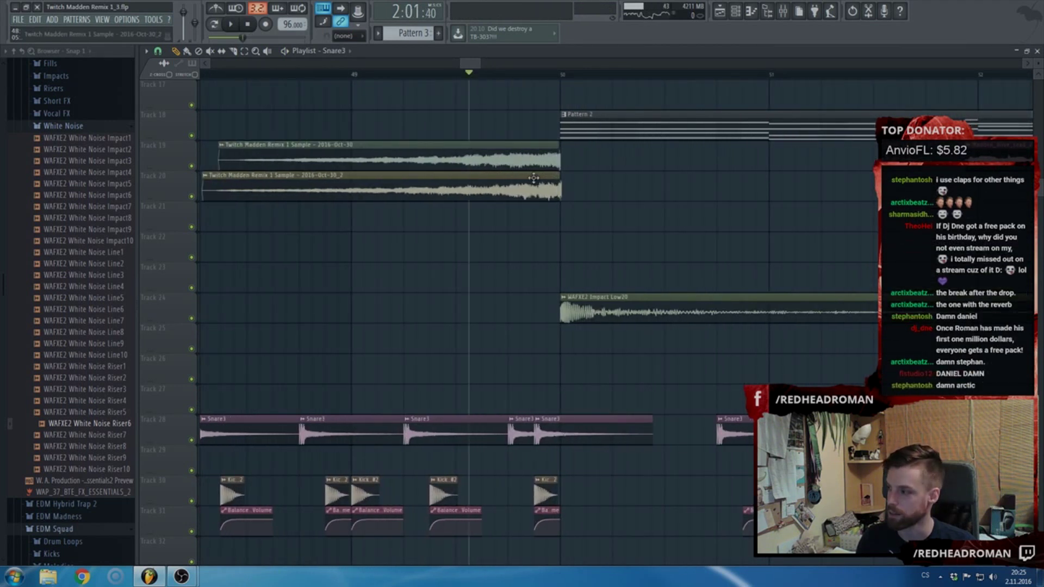
key("space")
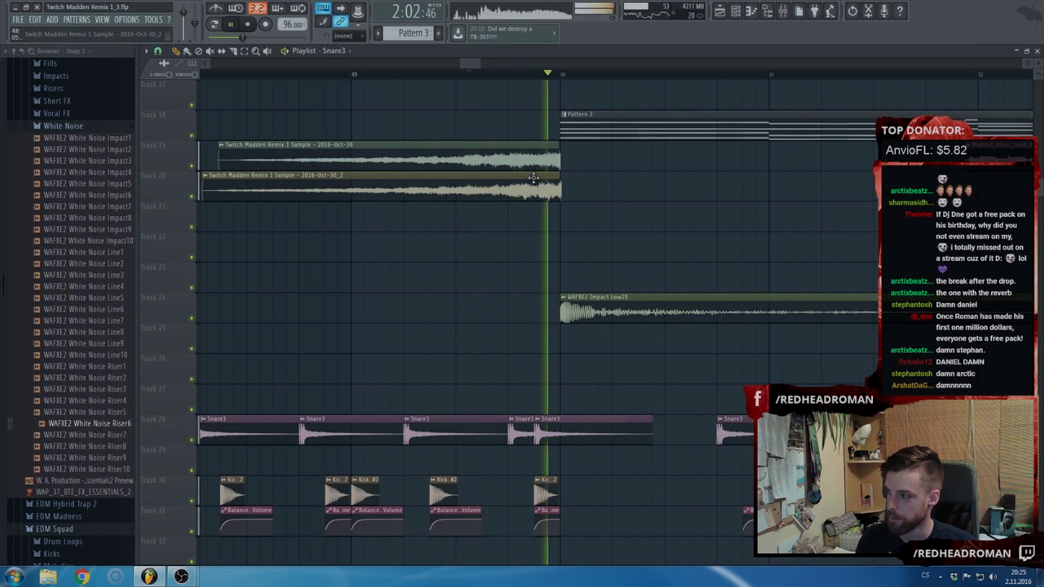
- Listen to the break and build-up up to bar 66 and on into the following section, examining their tracks
scroll(522, 261, "down", 5)
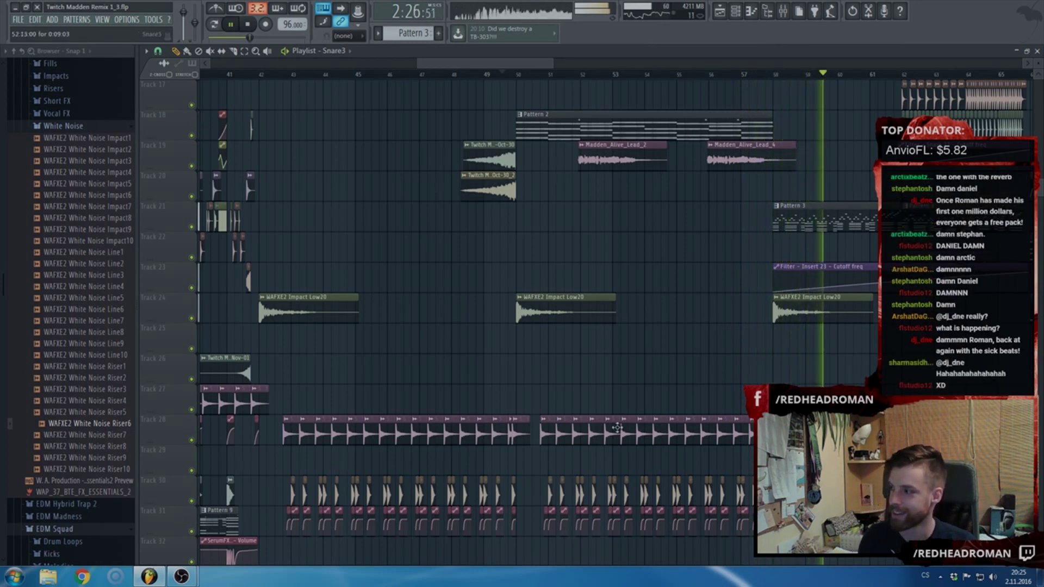
scroll(656, 358, "down", 5)
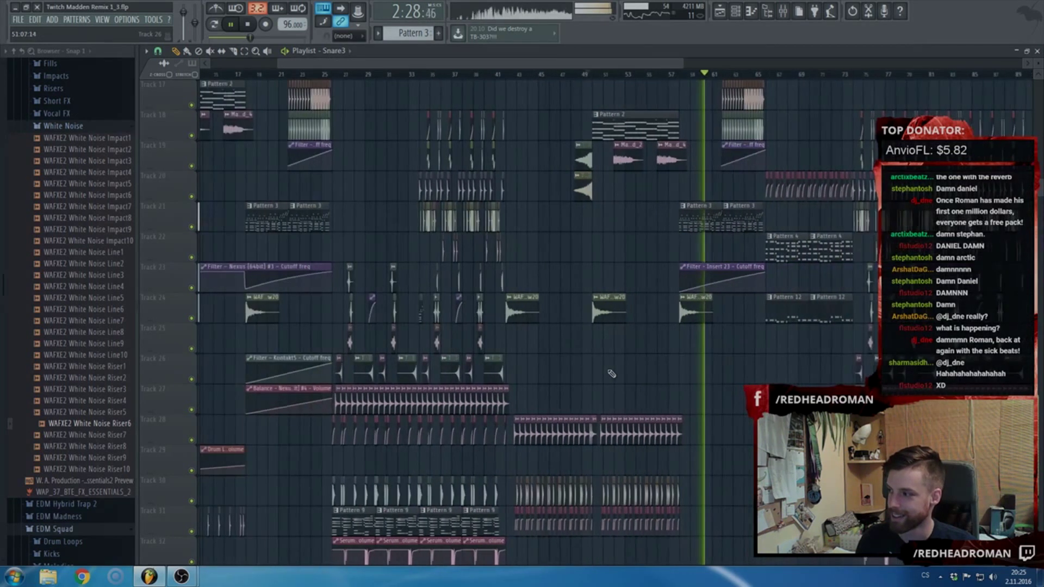
scroll(769, 377, "up", 4)
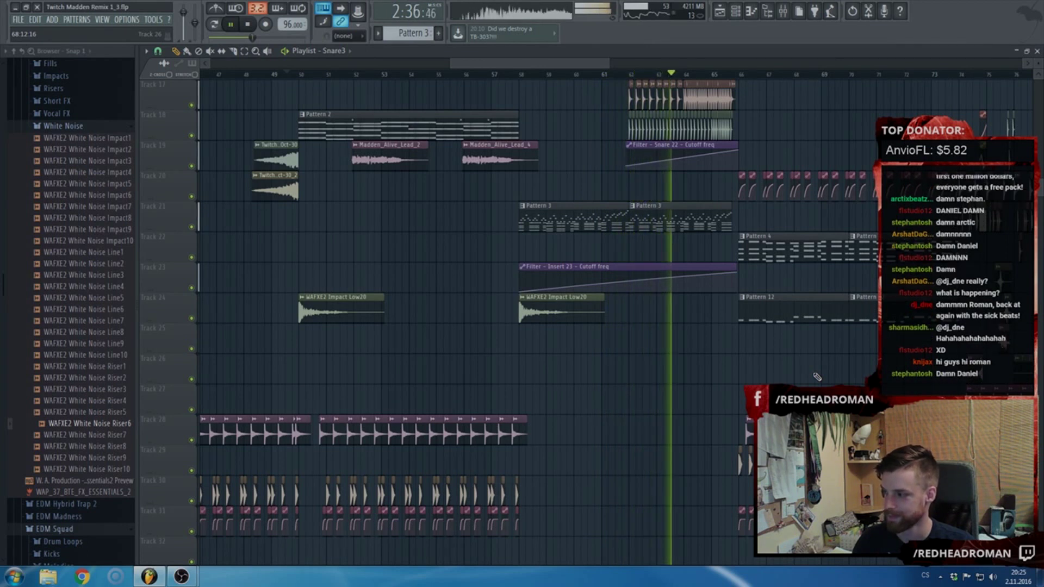
scroll(678, 367, "down", 2)
scroll(678, 366, "up", 2)
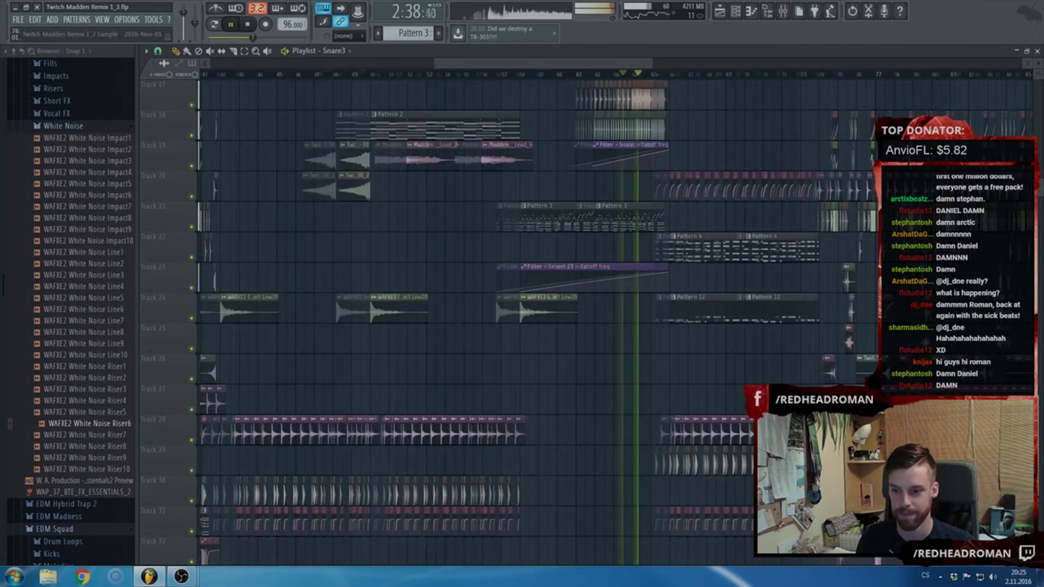
left_click_drag(510, 66, 531, 66)
scroll(695, 380, "up", 2)
scroll(695, 380, "down", 2)
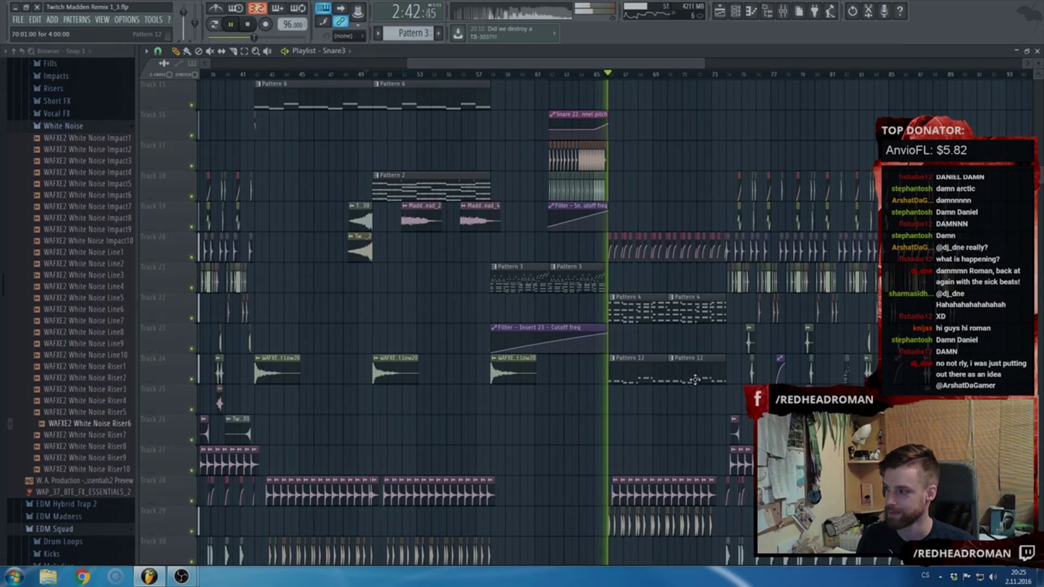
scroll(695, 380, "right", 3)
scroll(704, 383, "down", 4)
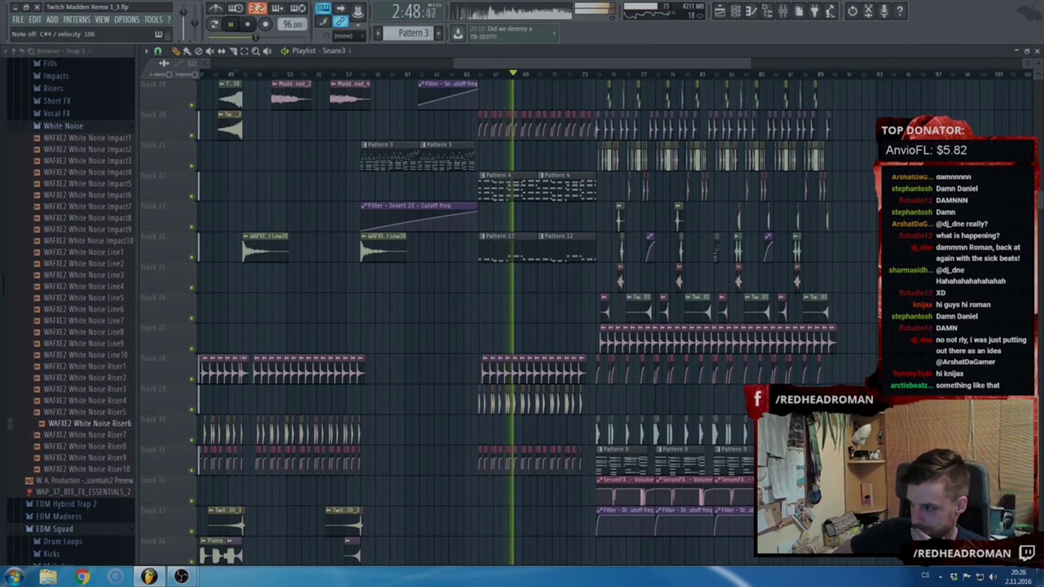
- Stop playback and replay the section from bar 66 up to the drop at bar 74
key("space")
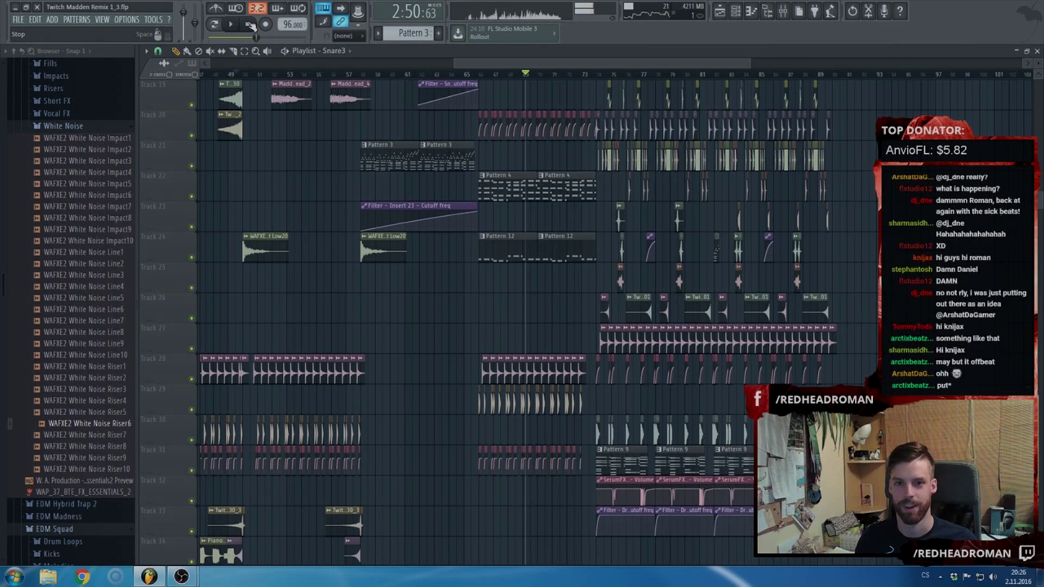
left_click(478, 75)
scroll(506, 205, "up", 3)
key("space")
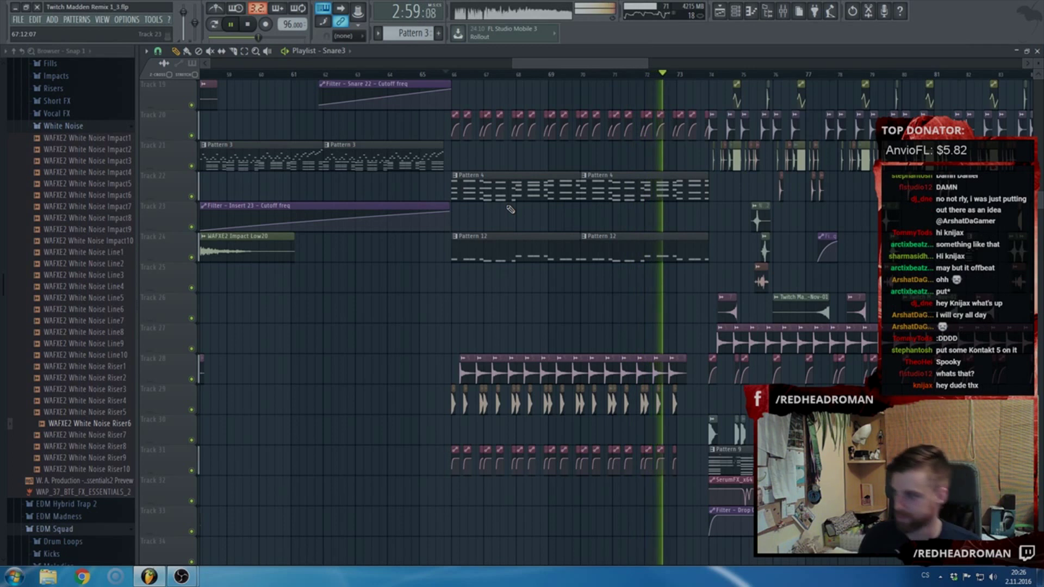
left_click(153, 20)
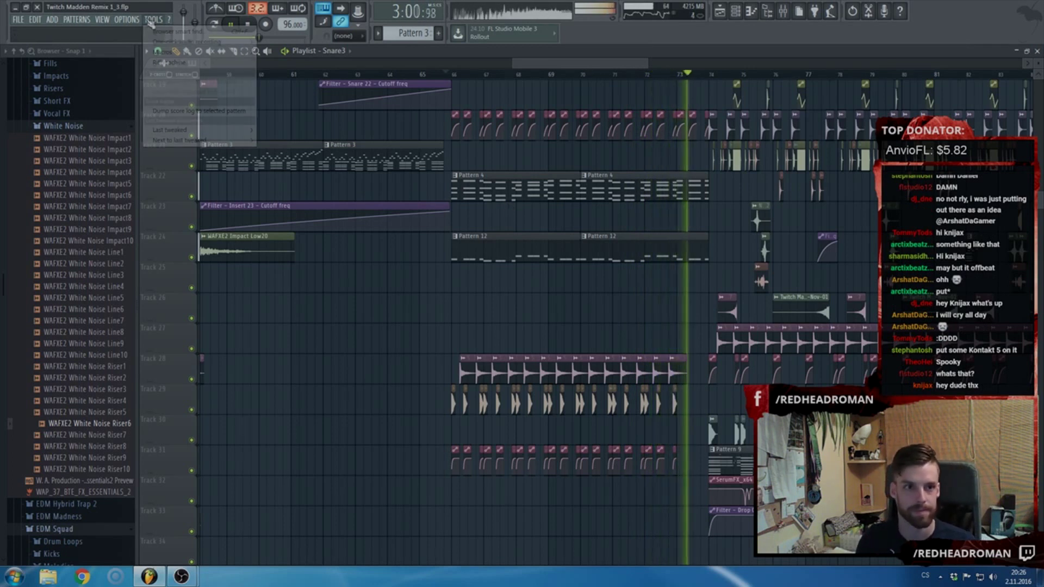
mouse_move(217, 52)
left_click(304, 132)
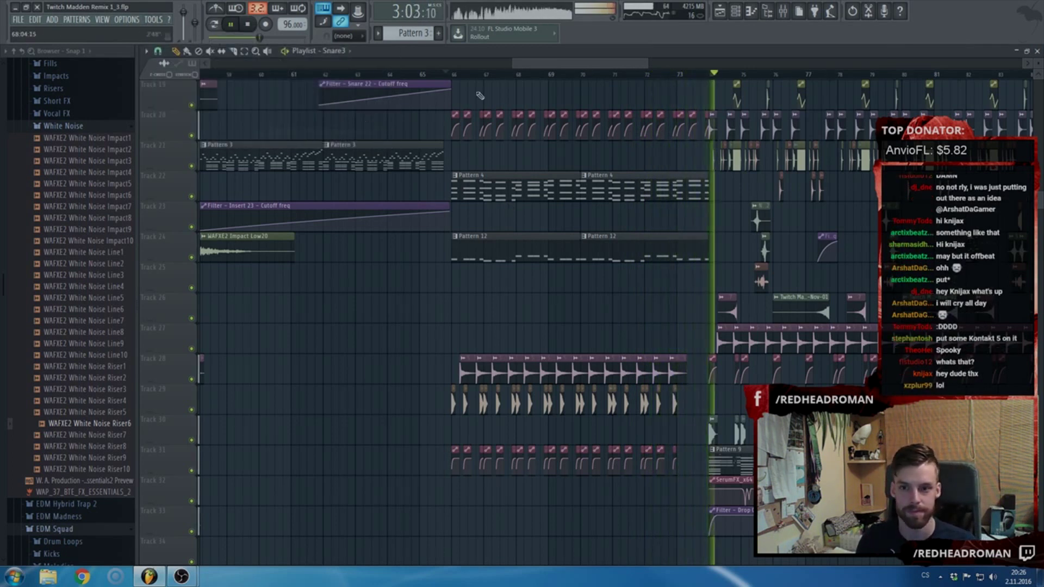
- Copy the Pattern 5 fill clip from just before the first drop to track 38 at bar 73, leading into the second drop
left_click_drag(567, 65, 568, 66)
scroll(660, 323, "down", 4)
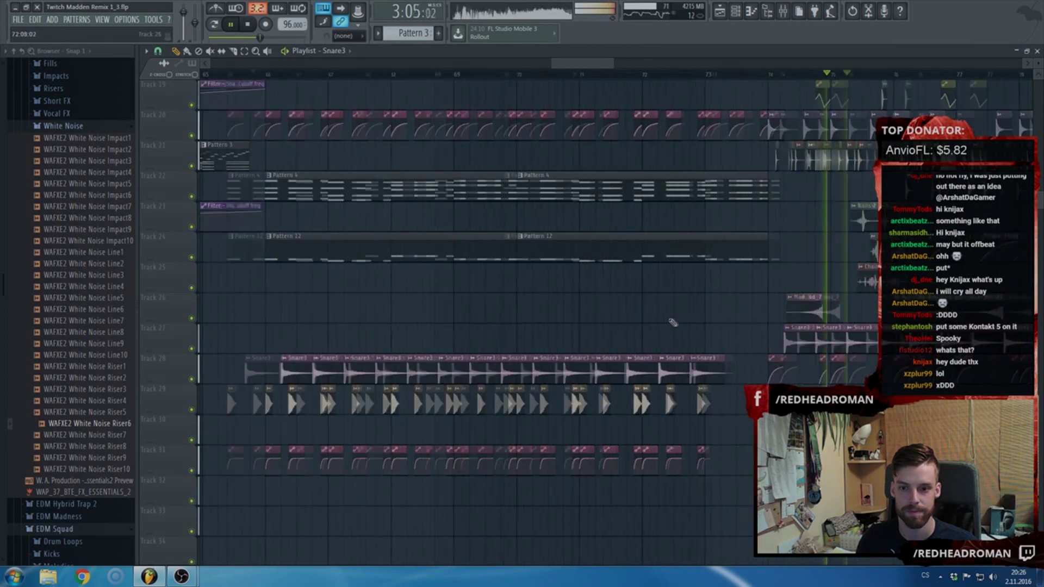
scroll(659, 323, "down", 10)
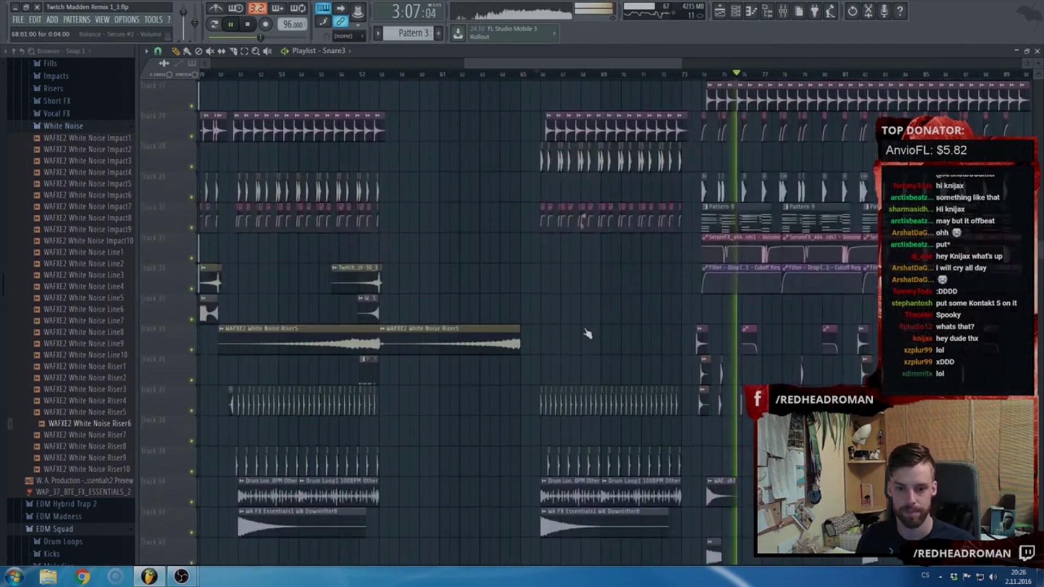
scroll(474, 310, "up", 12)
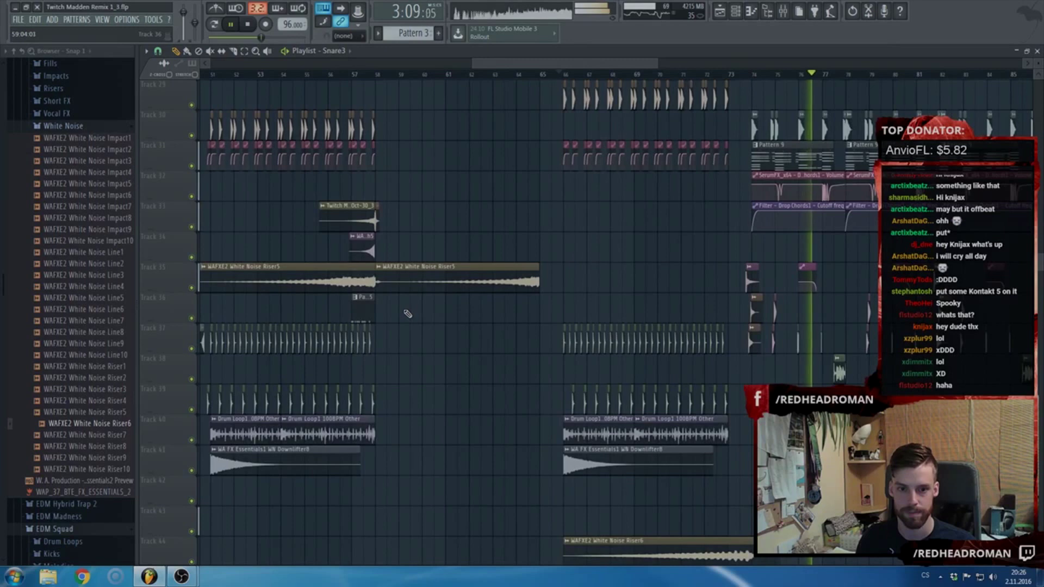
scroll(425, 331, "left", 10)
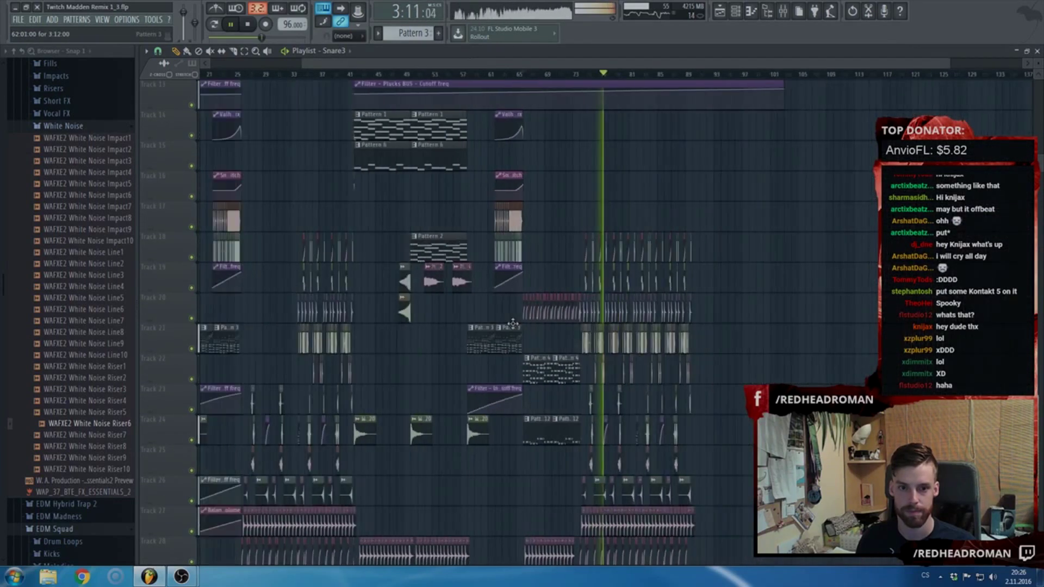
scroll(381, 327, "down", 10)
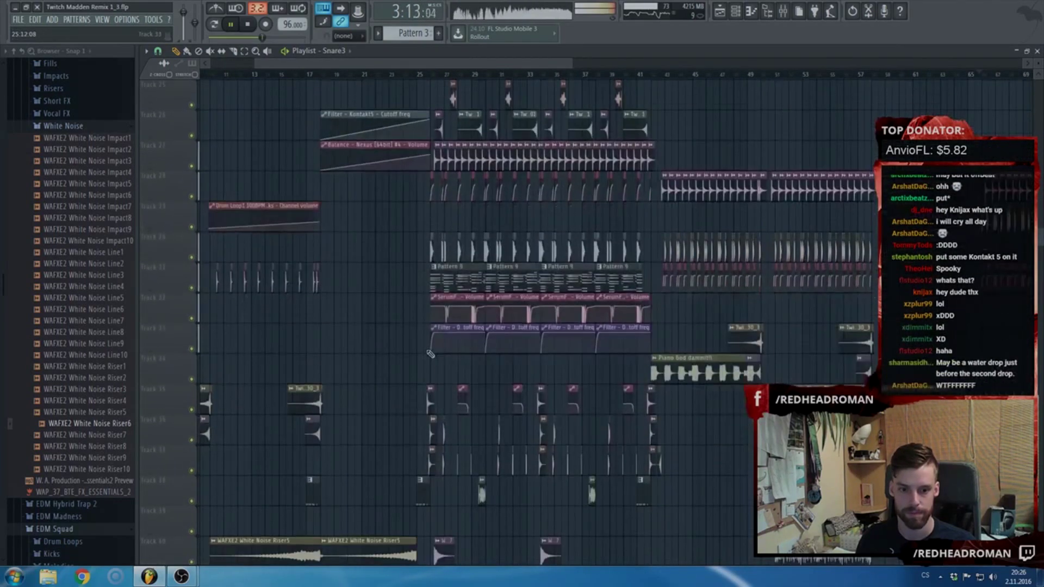
scroll(649, 347, "down", 5)
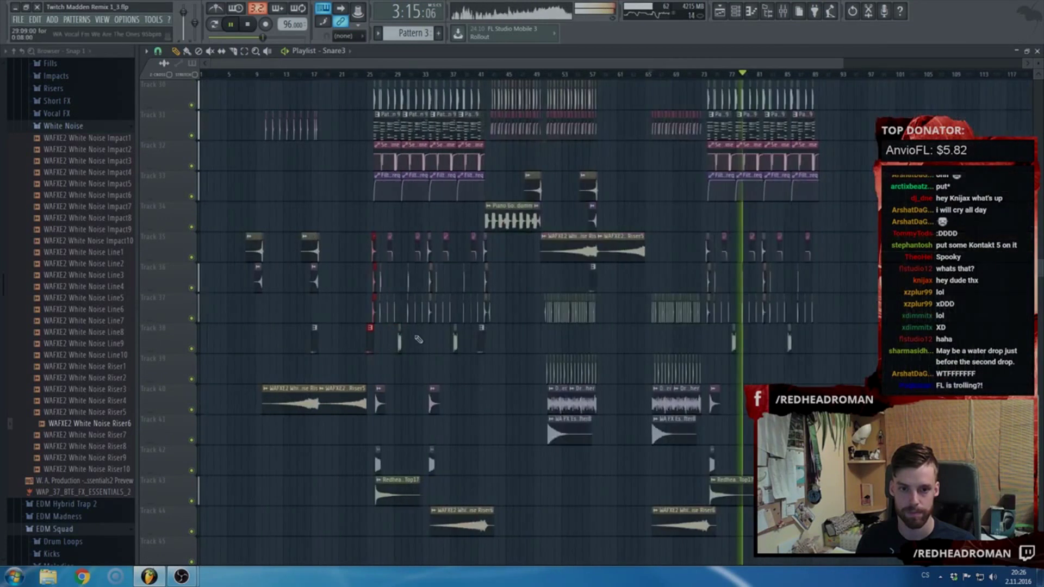
scroll(696, 344, "up", 10)
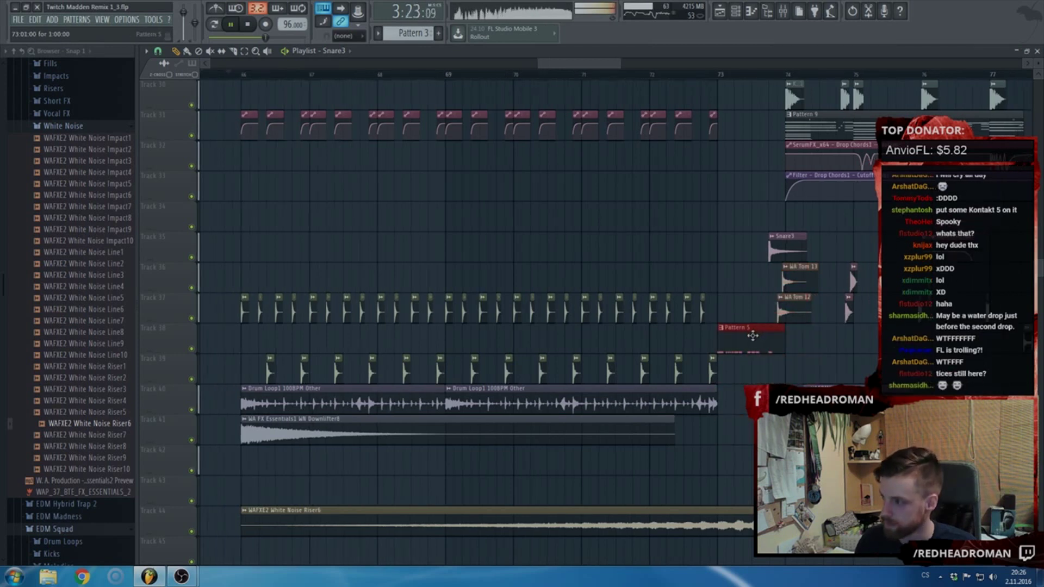
scroll(745, 338, "down", 2)
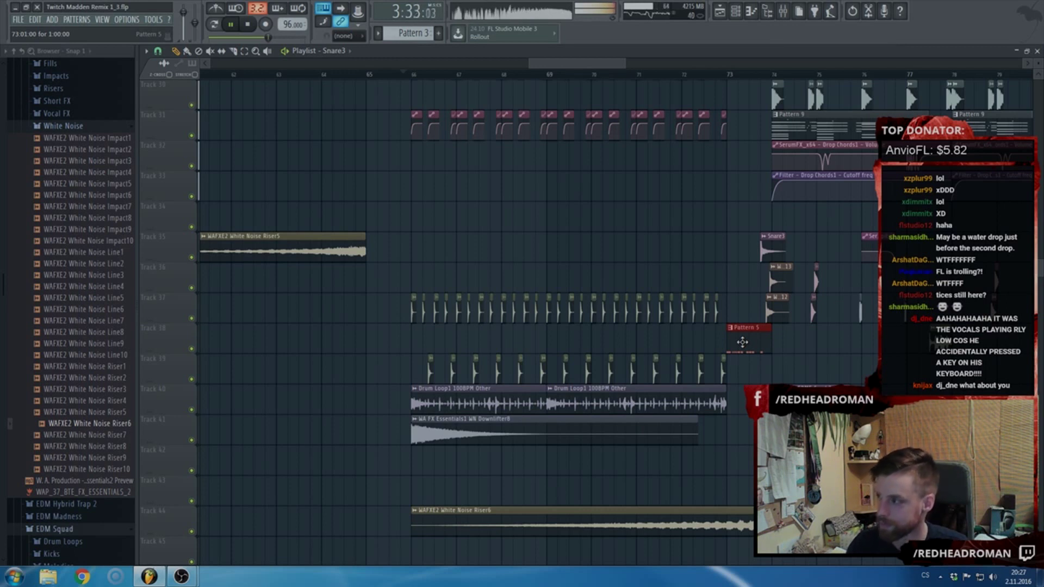
- Stop playback, deselect the copied fill clip and play the transition into the second drop from bar 72
key("space")
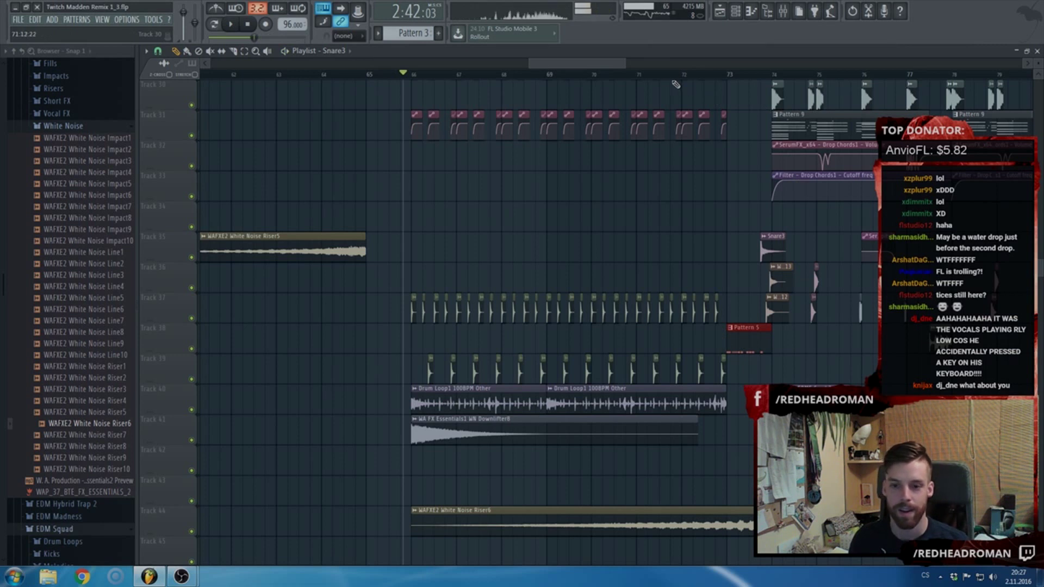
scroll(674, 163, "down", 3)
right_click(739, 396)
scroll(736, 305, "up", 3)
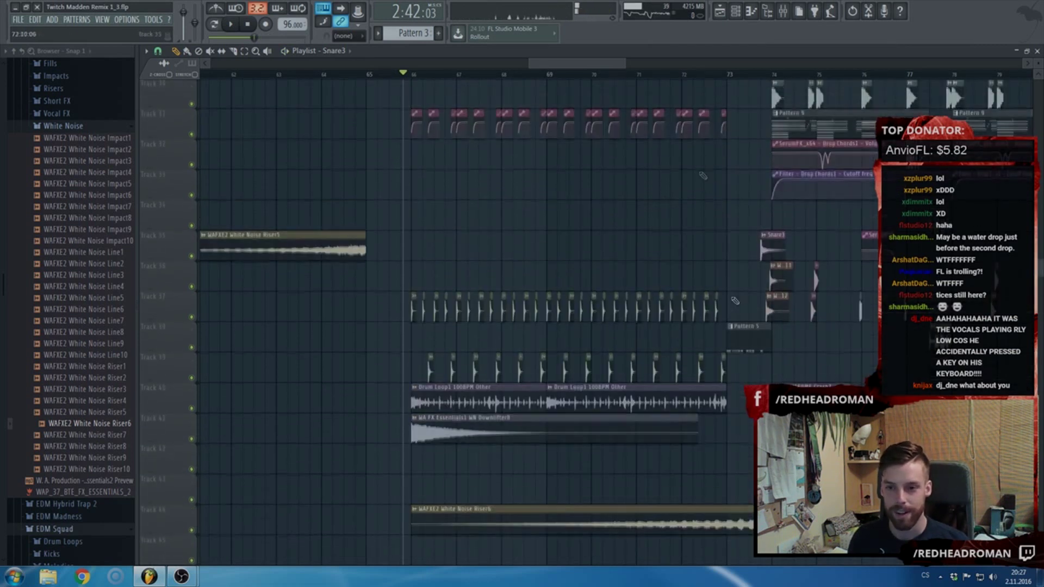
left_click(683, 74)
scroll(748, 189, "up", 1)
scroll(750, 192, "up", 2)
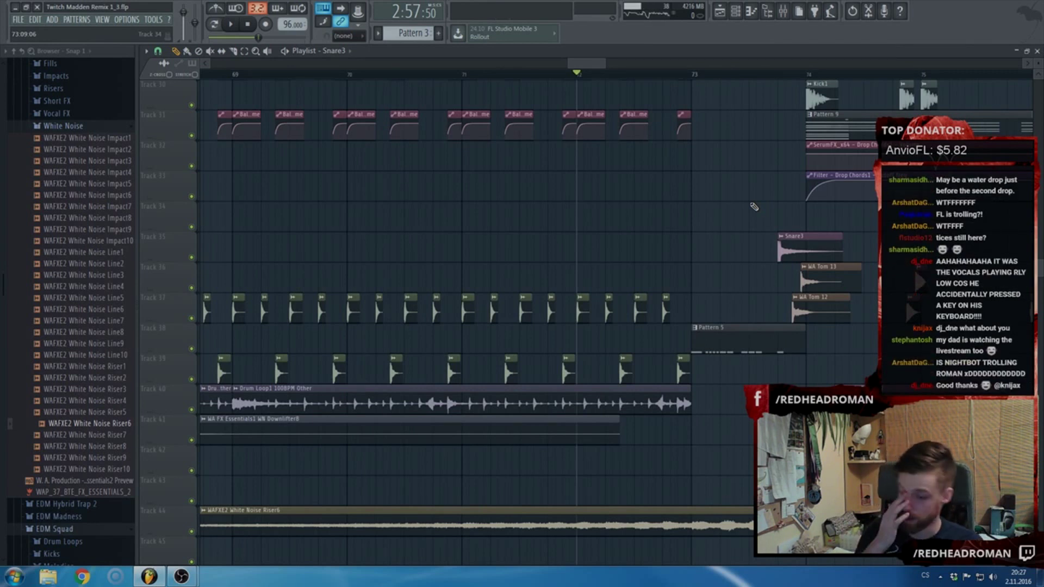
key("space")
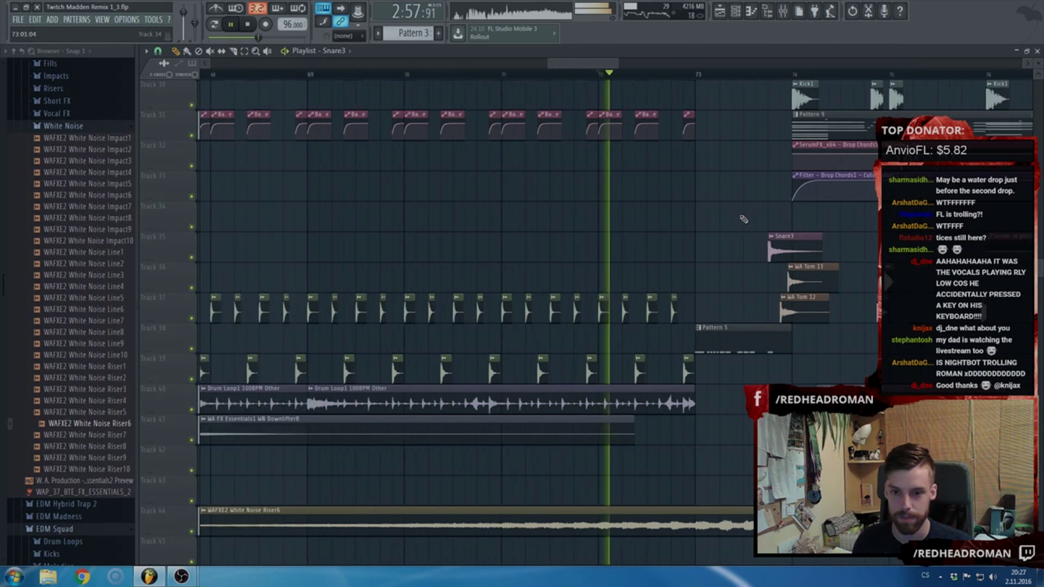
- Shorten the second Pattern 12 clip on track 24 to end at bar 73 and replay the lead-in to the second drop
scroll(746, 217, "up", 2)
scroll(732, 310, "up", 4)
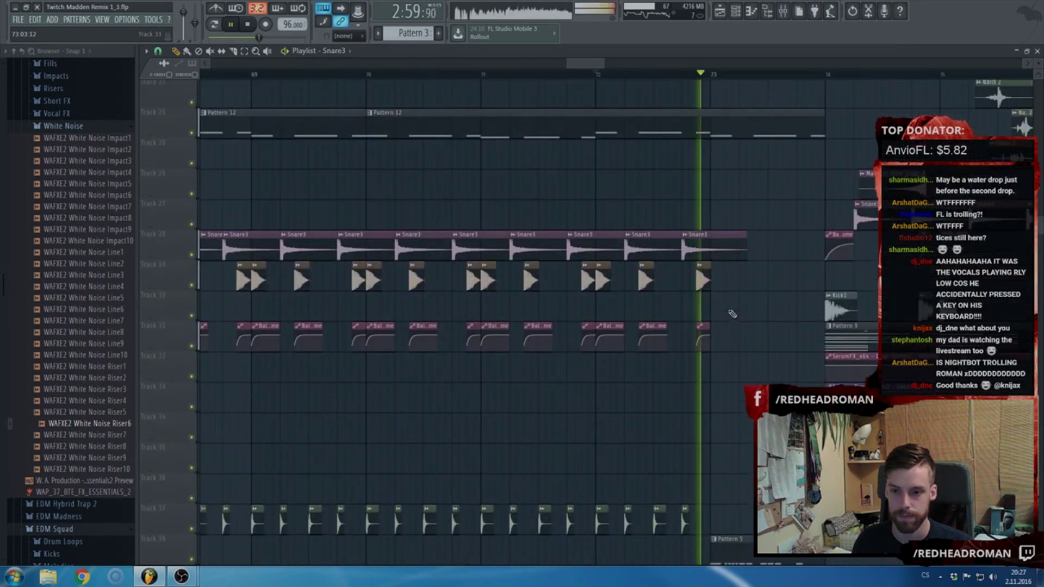
scroll(740, 296, "down", 3)
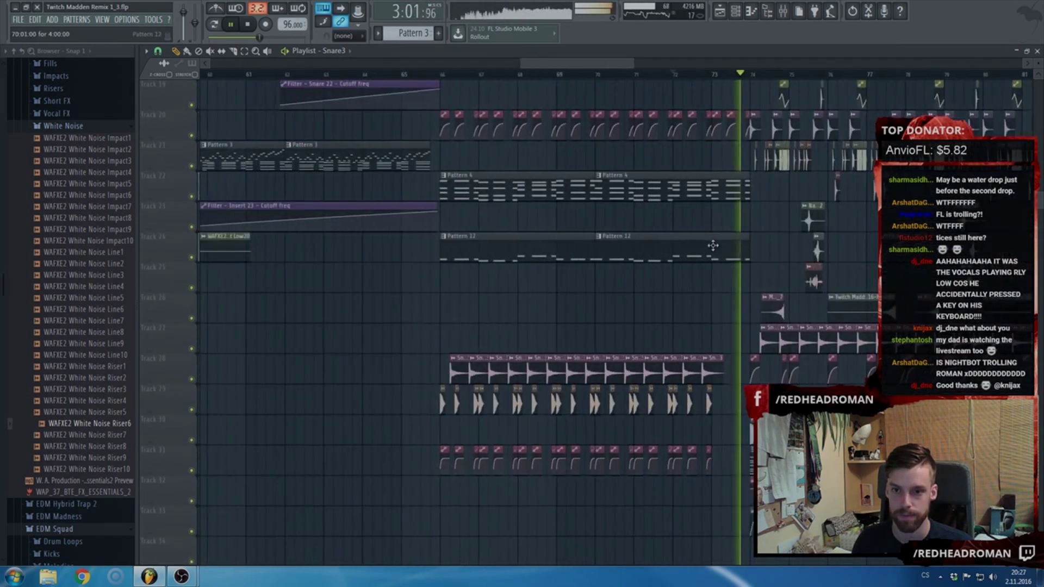
key("space")
key("space")
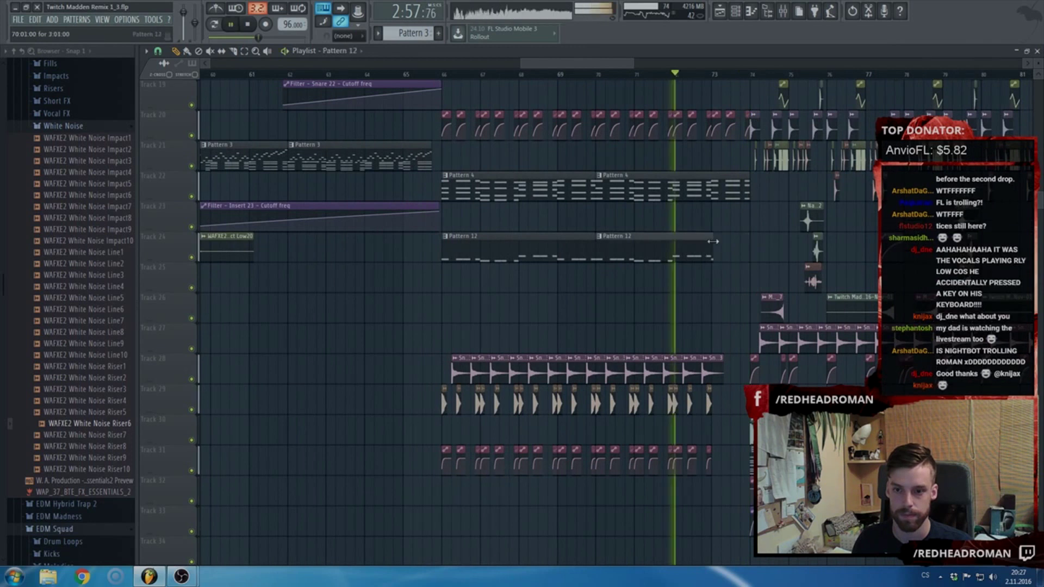
- Extend the Insert 23 filter cutoff automation on track 23 through the section before the second drop, curving it down towards bar 74
scroll(653, 231, "down", 3)
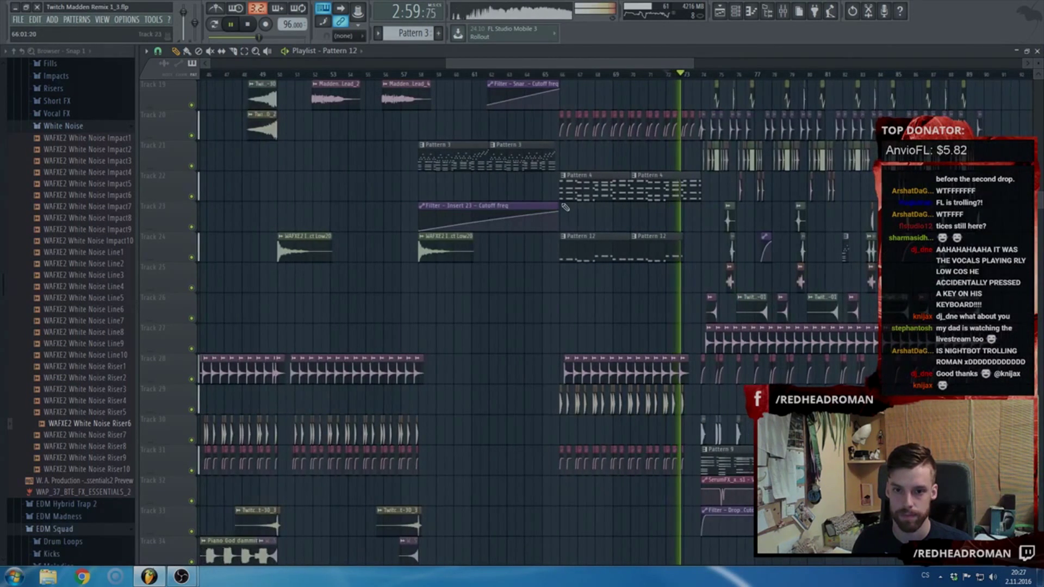
scroll(661, 223, "up", 3)
left_click_drag(661, 222, 707, 230)
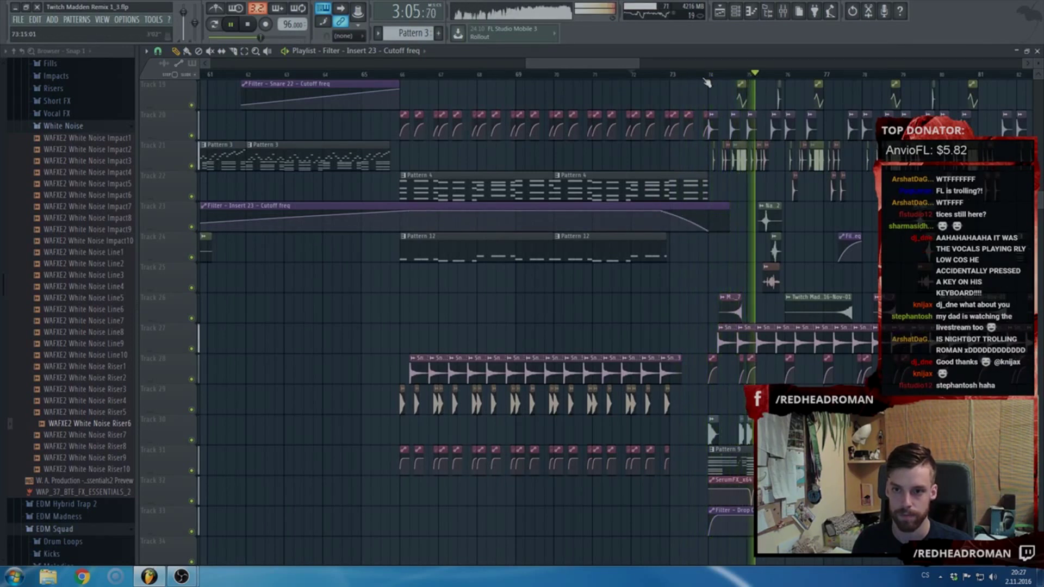
- Raise the high bell band in the Drop Chords channel's Pro-Q 2 to about +4.17 dB at 12663 Hz with Q 0.646
left_click(785, 11)
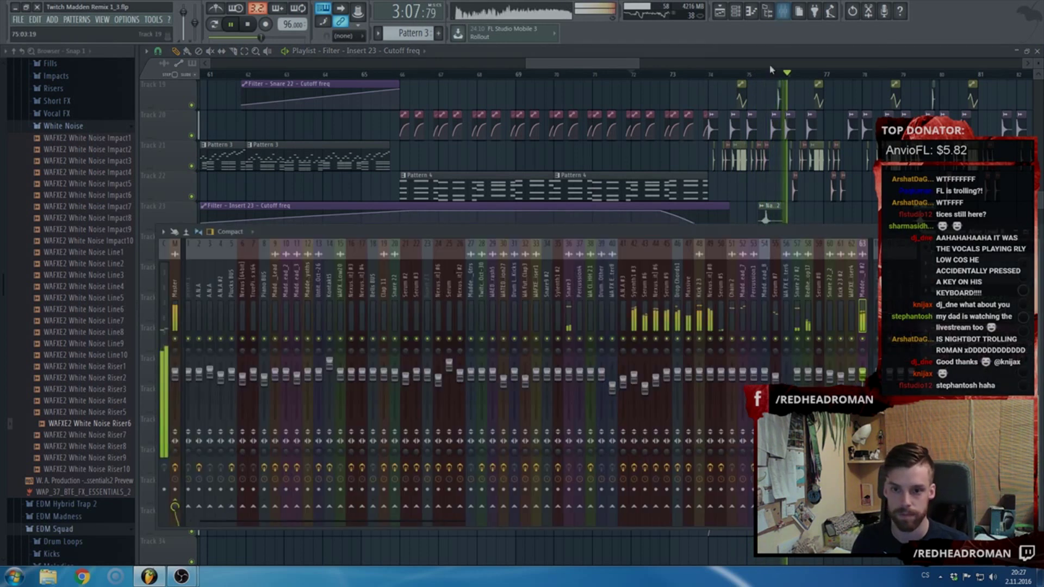
left_click(674, 308)
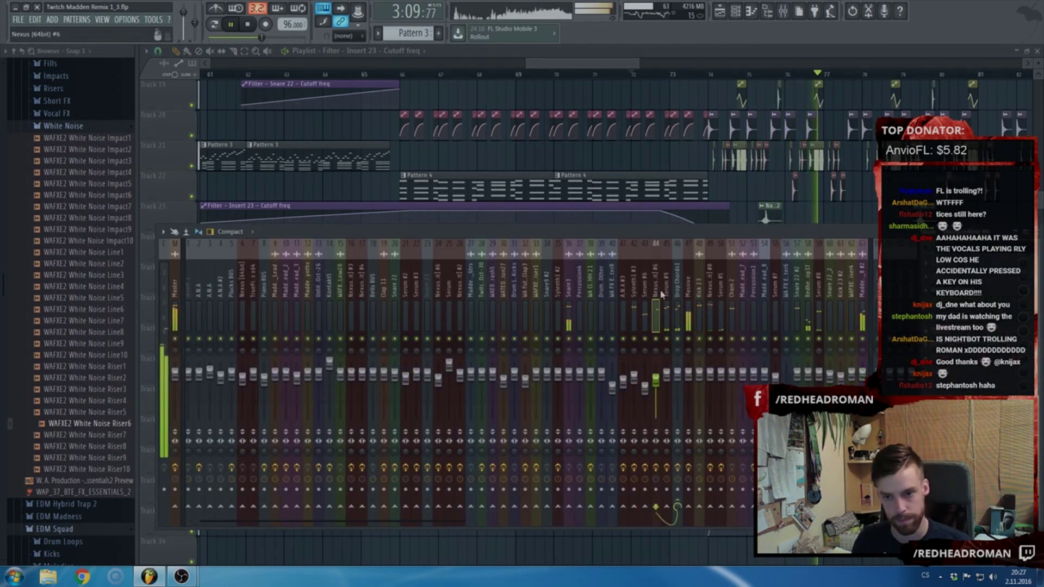
left_click(964, 294)
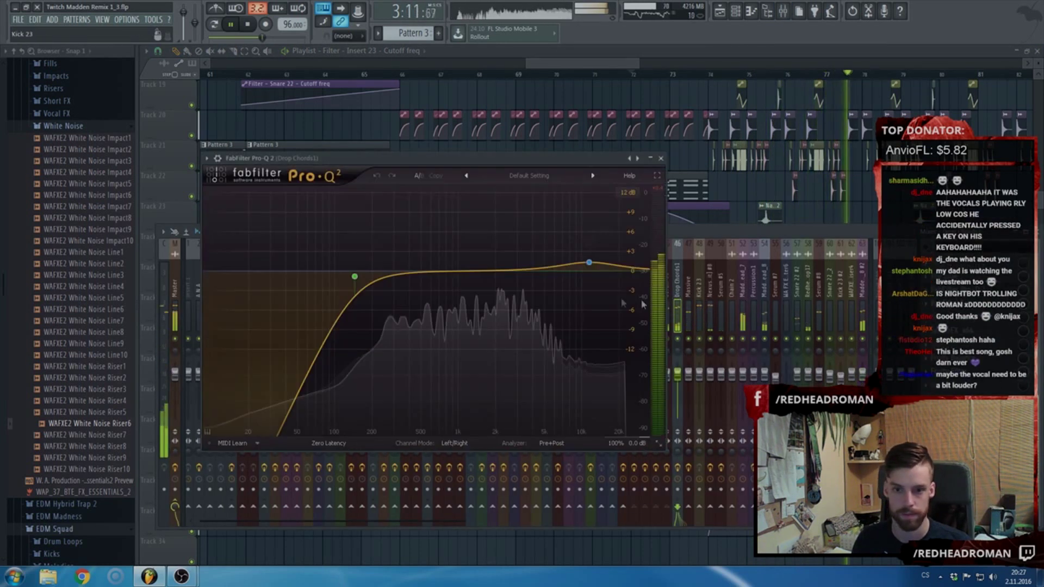
mouse_move(592, 266)
left_mouse_down()
mouse_move(588, 232)
mouse_move(599, 247)
left_mouse_up()
scroll(592, 240, "down", 2)
scroll(596, 241, "down", 1)
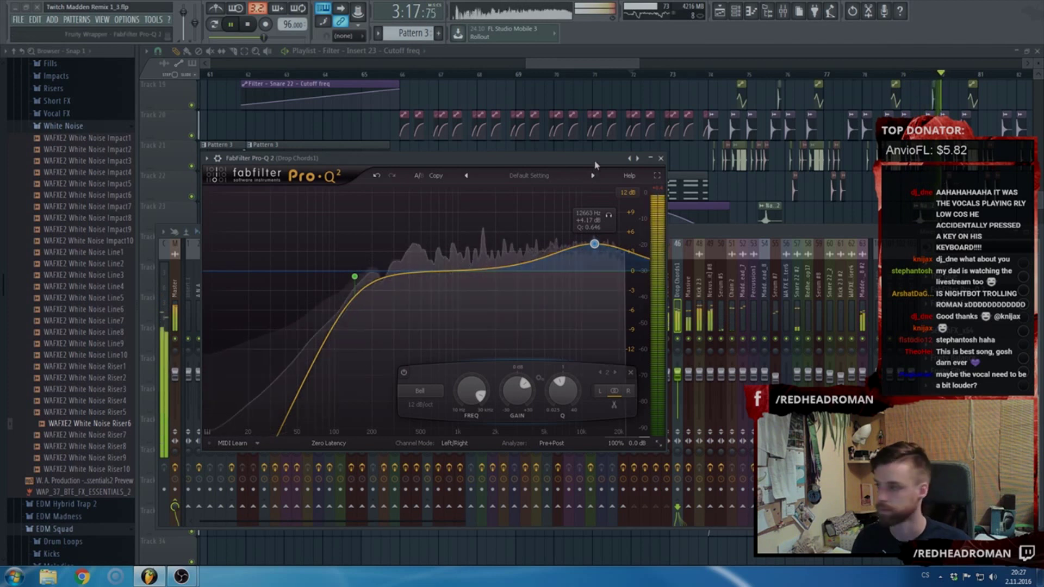
key("Escape")
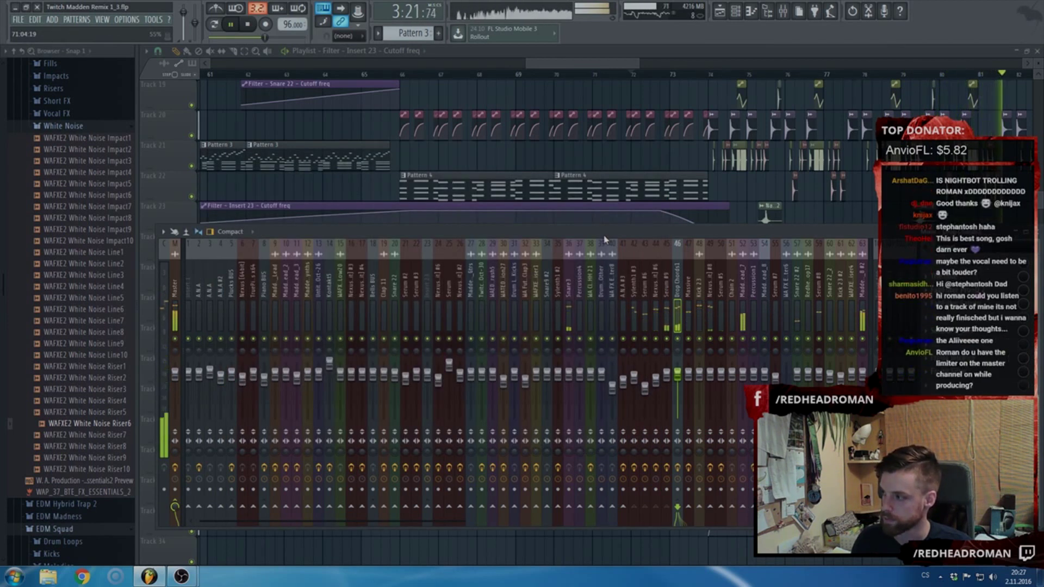
- Stop playback, inspect the Pro-L limiter on the master channel, and close it along with the mixer
key("space")
left_click(944, 346)
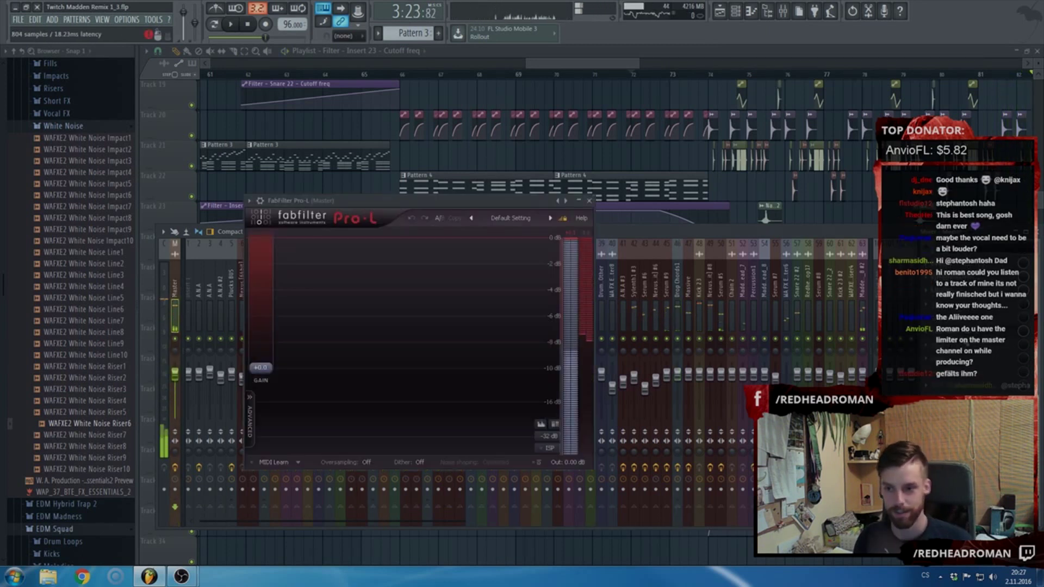
left_click(589, 201)
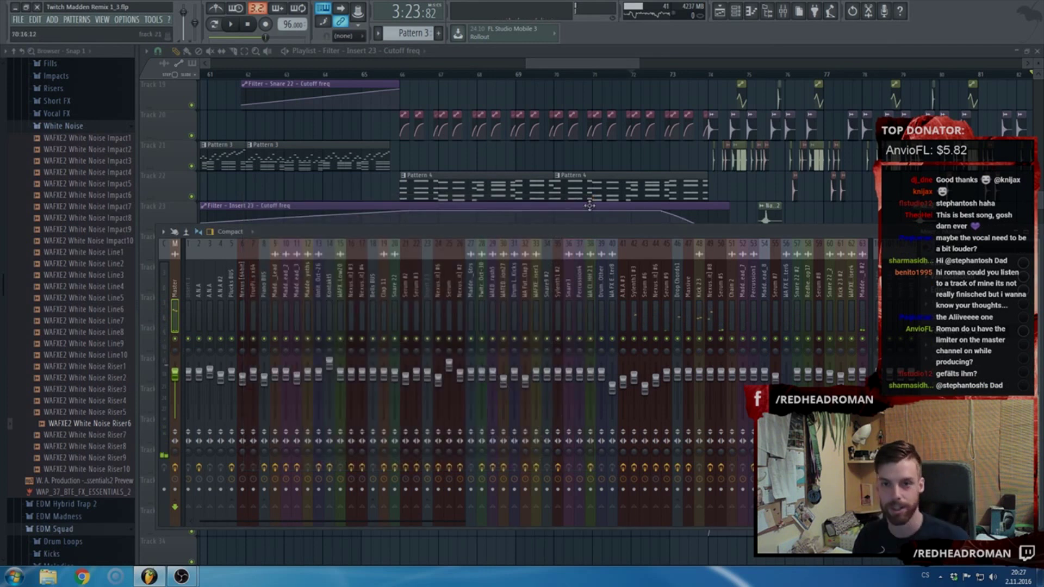
key("F9")
- Collapse the White Noise sample folder in the browser and show the whole arrangement from bar 1 in the playlist
scroll(668, 168, "down", 4)
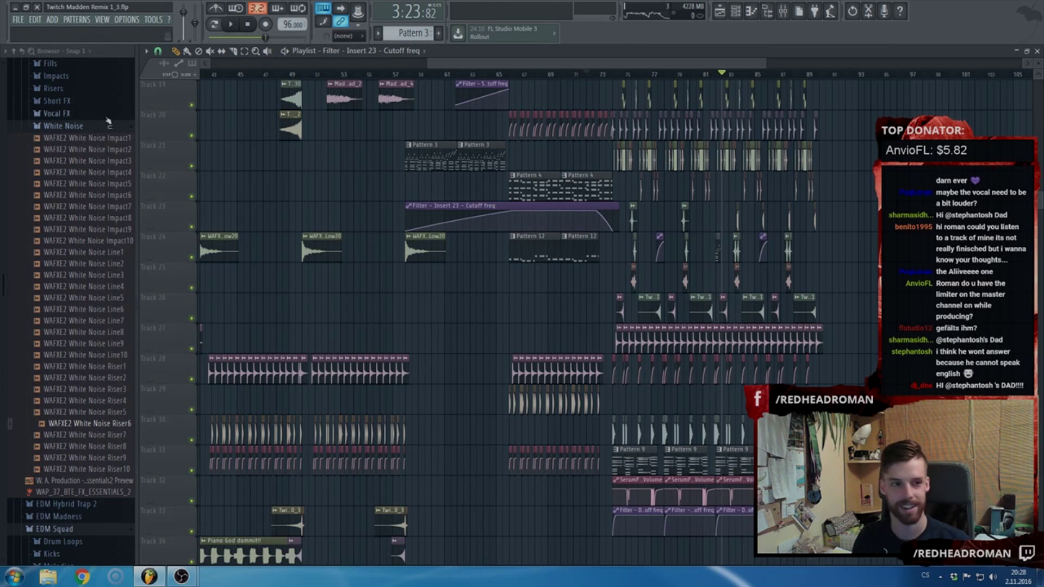
left_click(77, 129)
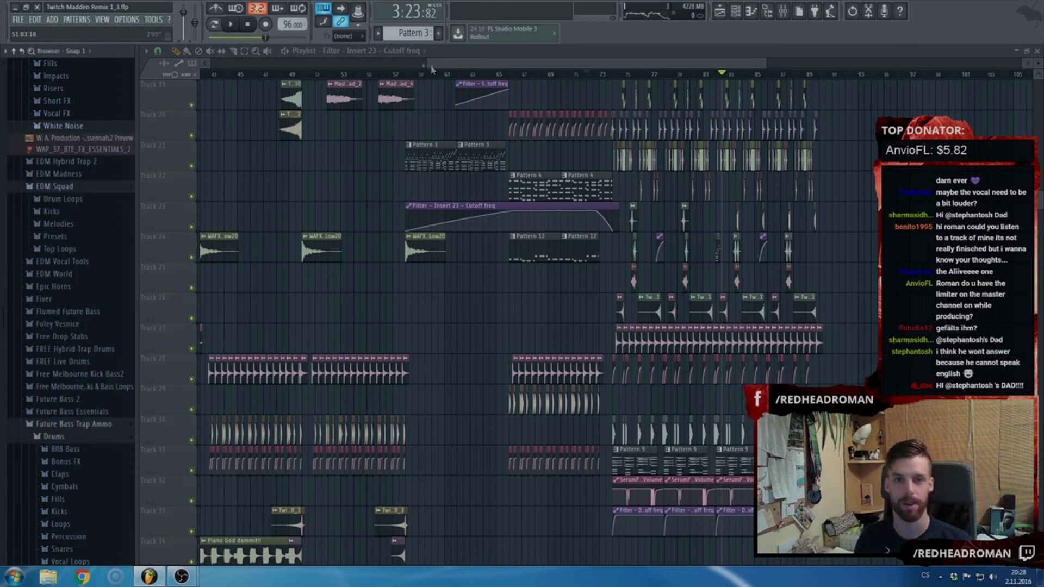
left_click_drag(428, 64, 140, 66)
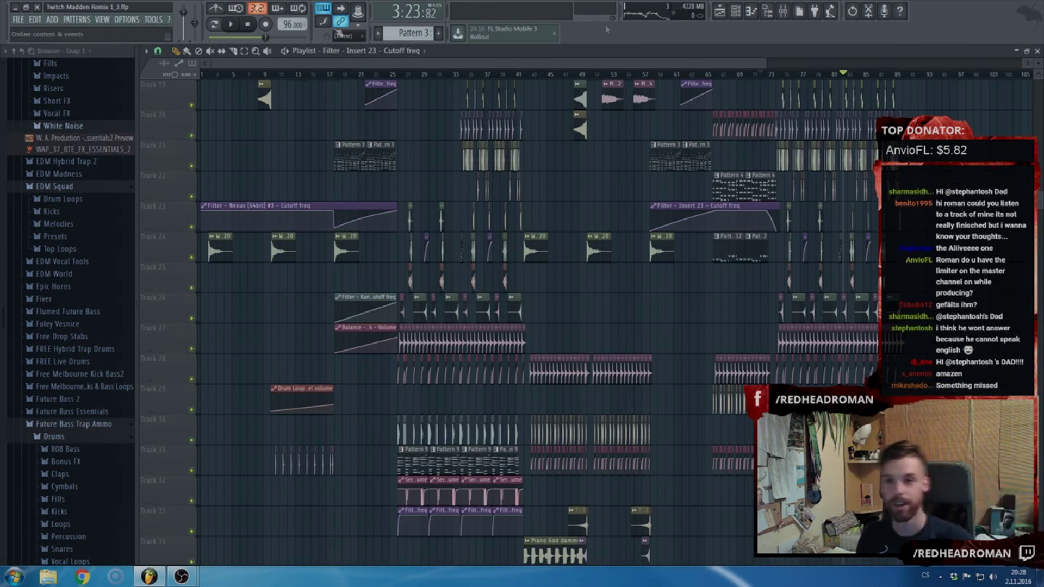
left_click_drag(767, 62, 840, 59)
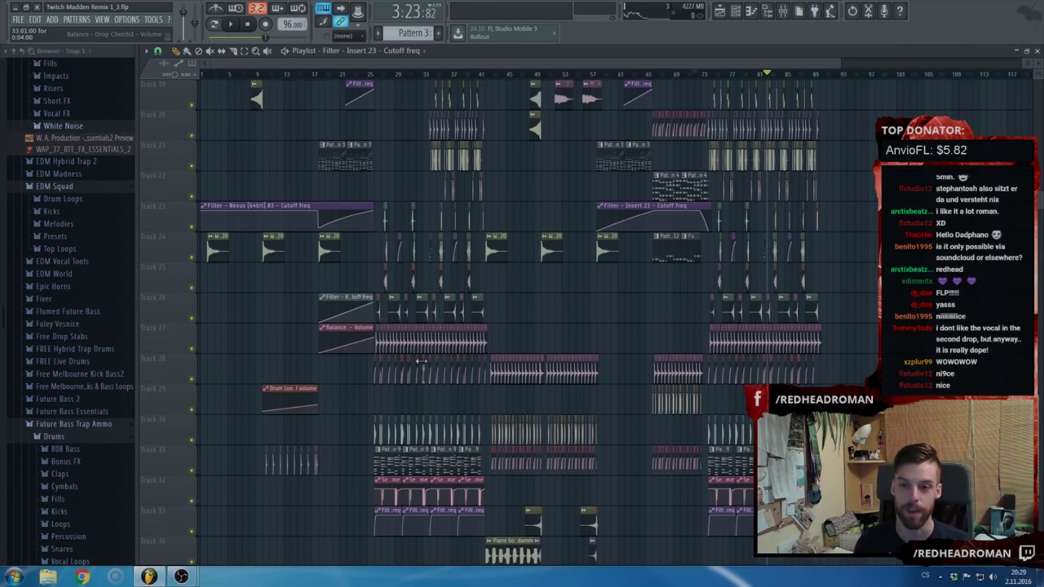
- Examine the clips on the tracks of the first drop and the sections around it across the arrangement
scroll(418, 361, "up", 5)
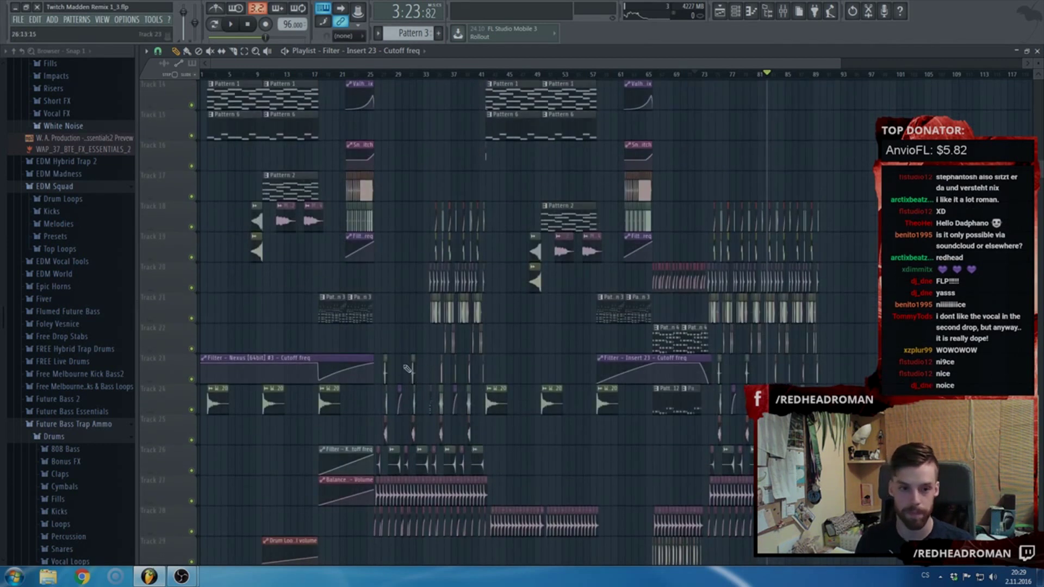
scroll(294, 408, "down", 5)
scroll(350, 414, "up", 3)
scroll(403, 413, "down", 6)
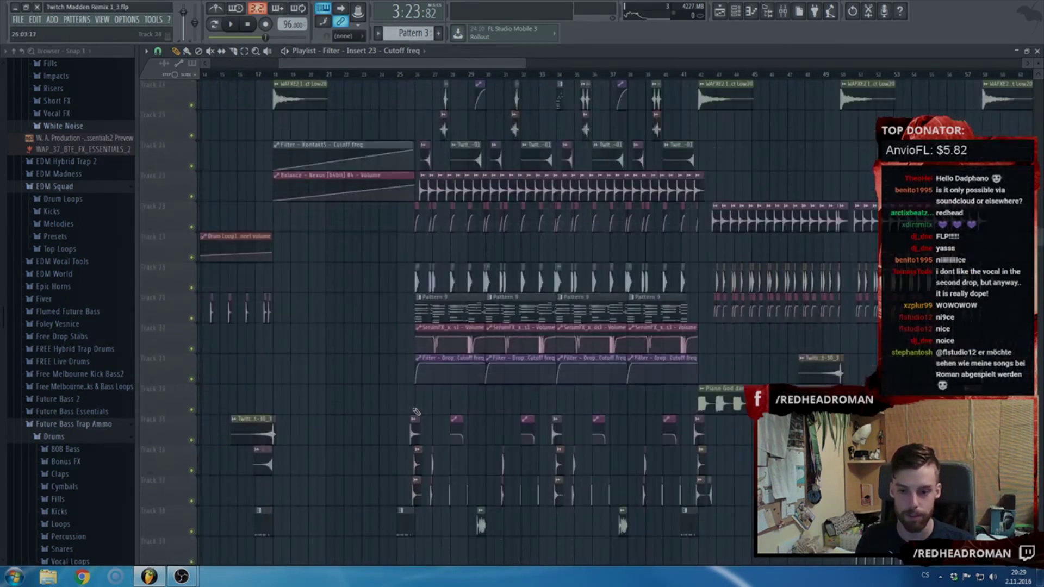
scroll(418, 412, "down", 5)
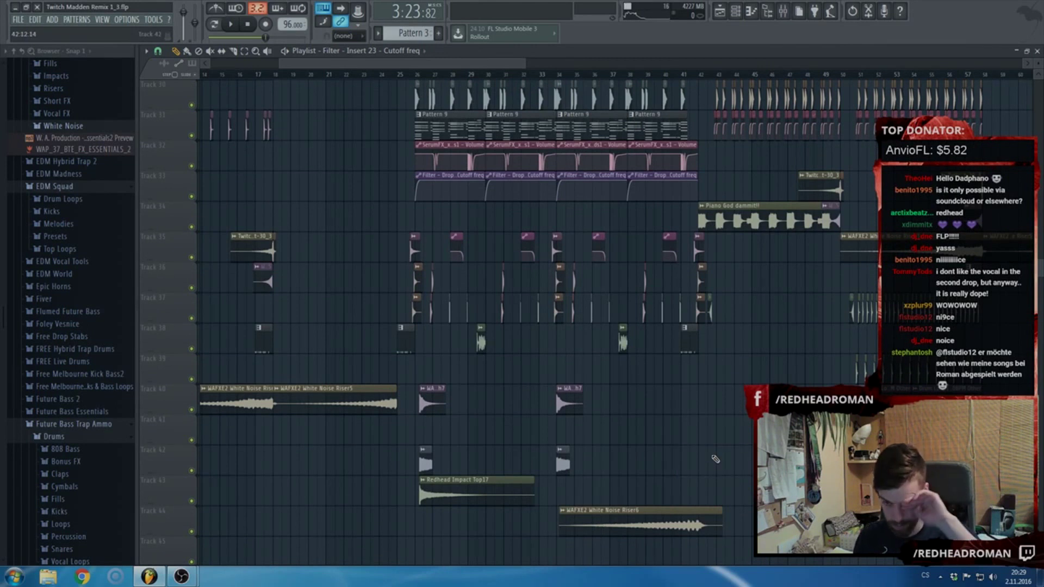
scroll(716, 459, "up", 4)
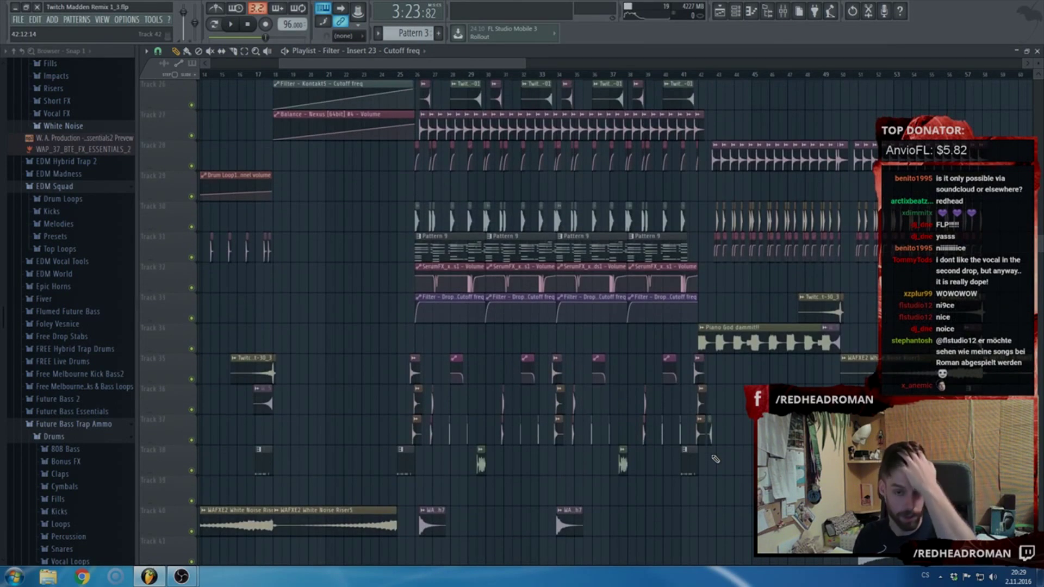
scroll(716, 459, "up", 2)
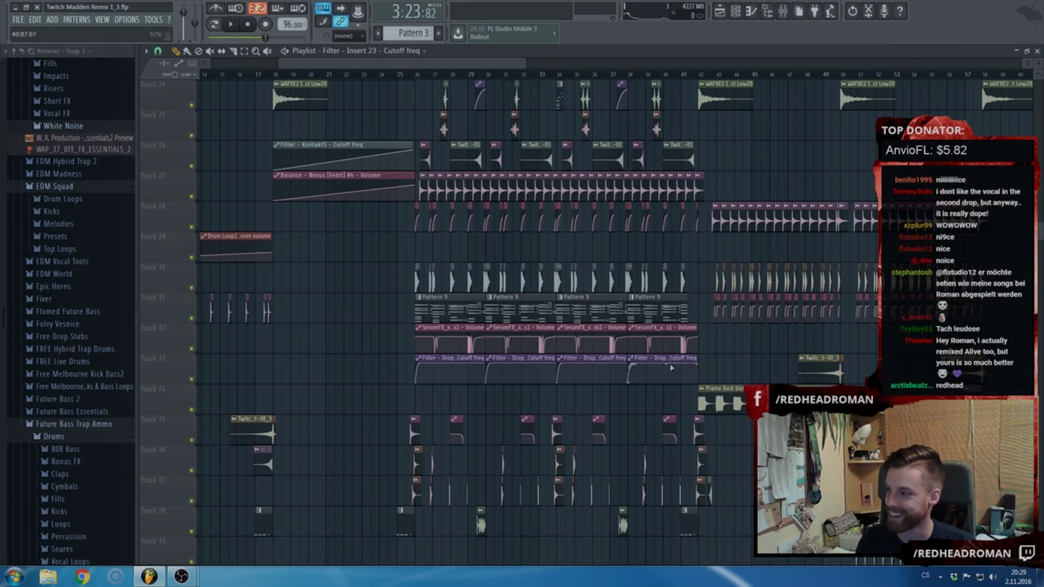
scroll(522, 104, "down", 4)
scroll(849, 184, "up", 3)
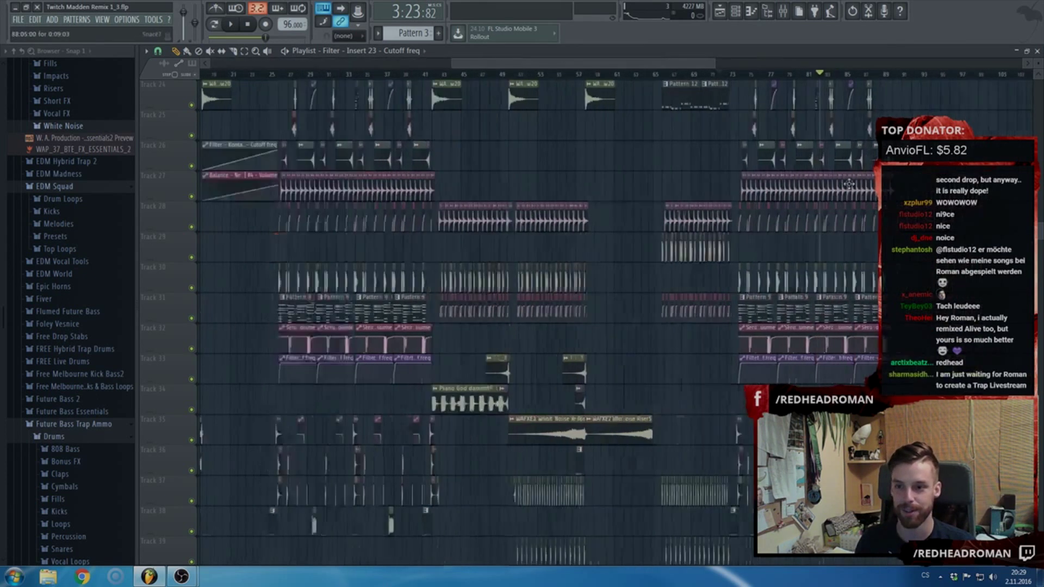
- Play the second drop from bar 80 towards its end and review it against the rest of the arrangement
scroll(849, 184, "up", 2)
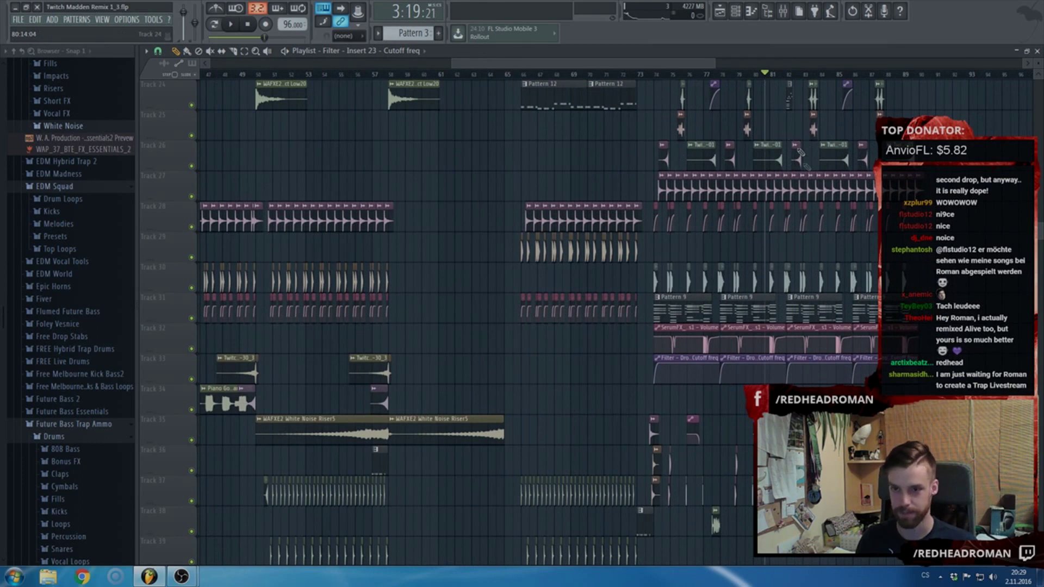
key("space")
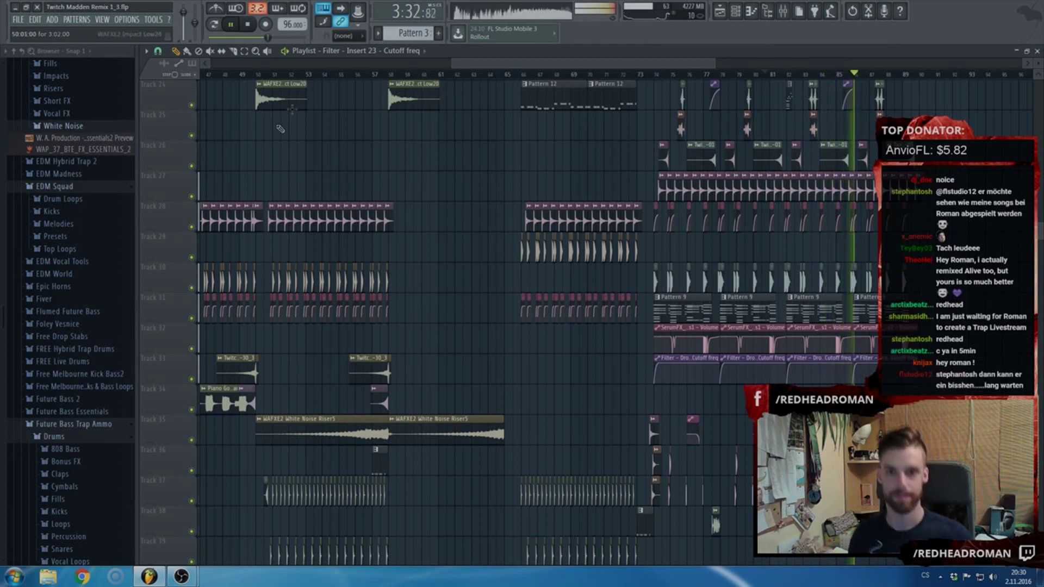
scroll(432, 196, "down", 4)
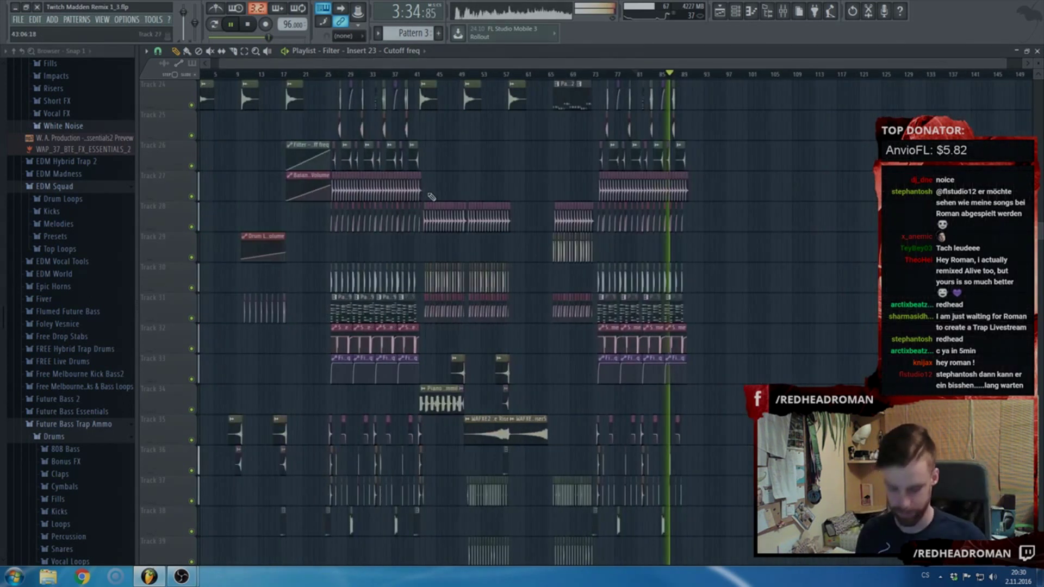